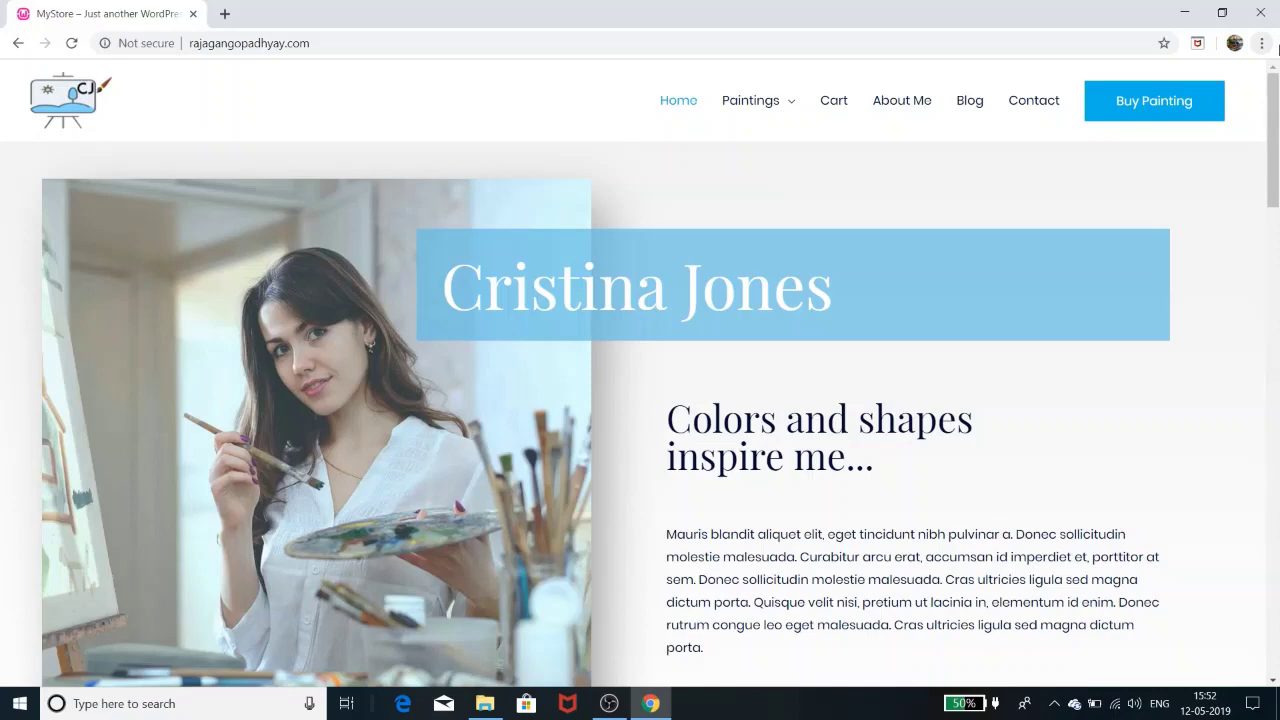
Step: Look through the store's home page, from the artist introduction to the Explore My Paintings and Categories sections
scroll(926, 351, "down", 3)
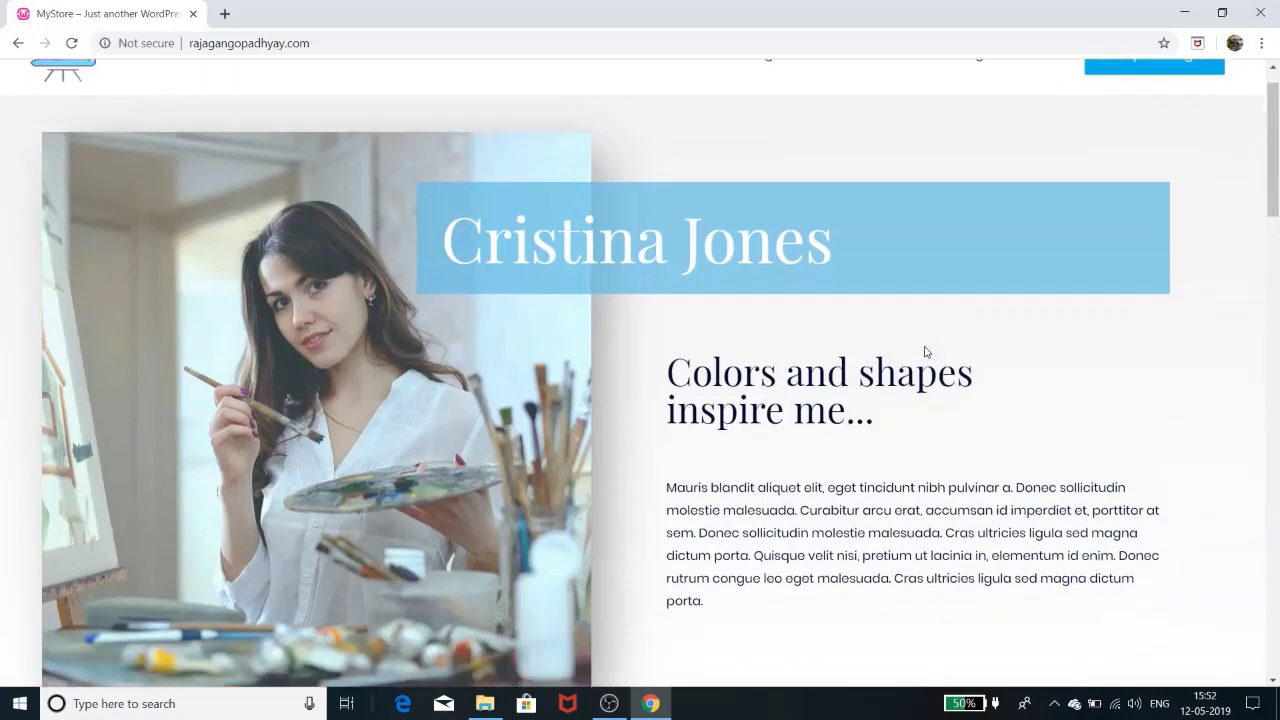
scroll(926, 351, "down", 4)
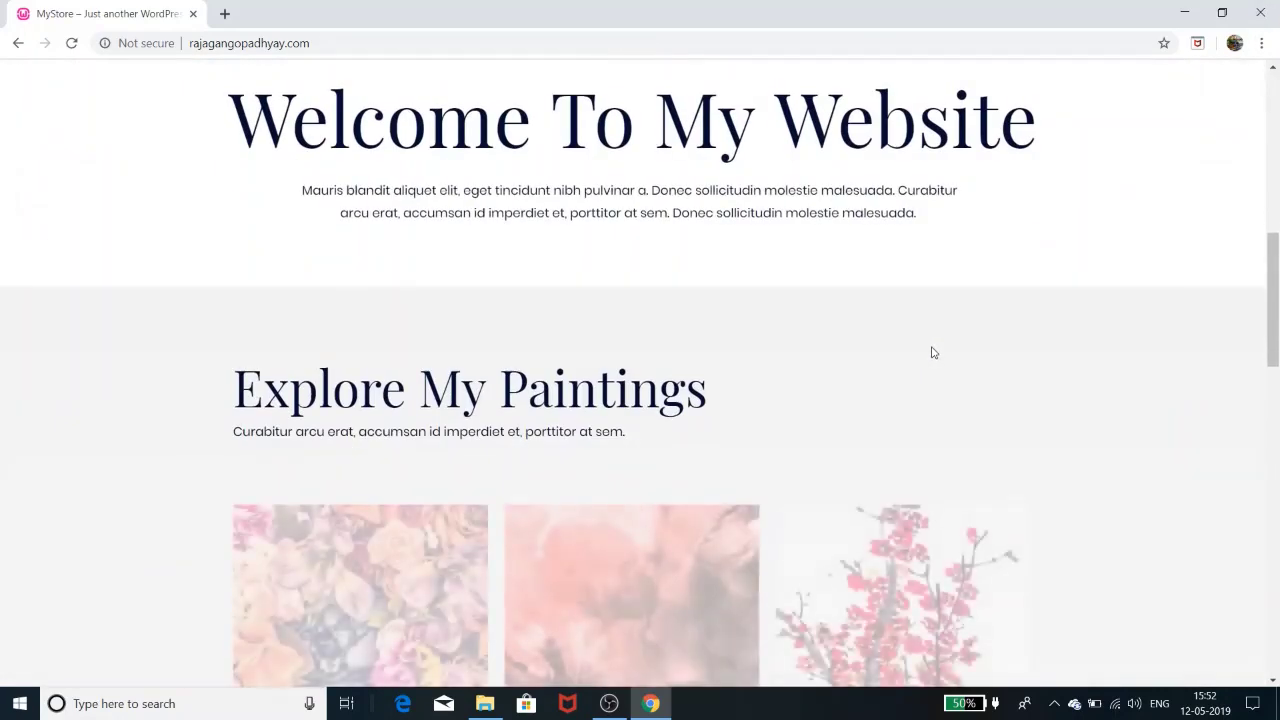
scroll(926, 351, "up", 5)
scroll(935, 352, "up", 3)
scroll(936, 353, "down", 6)
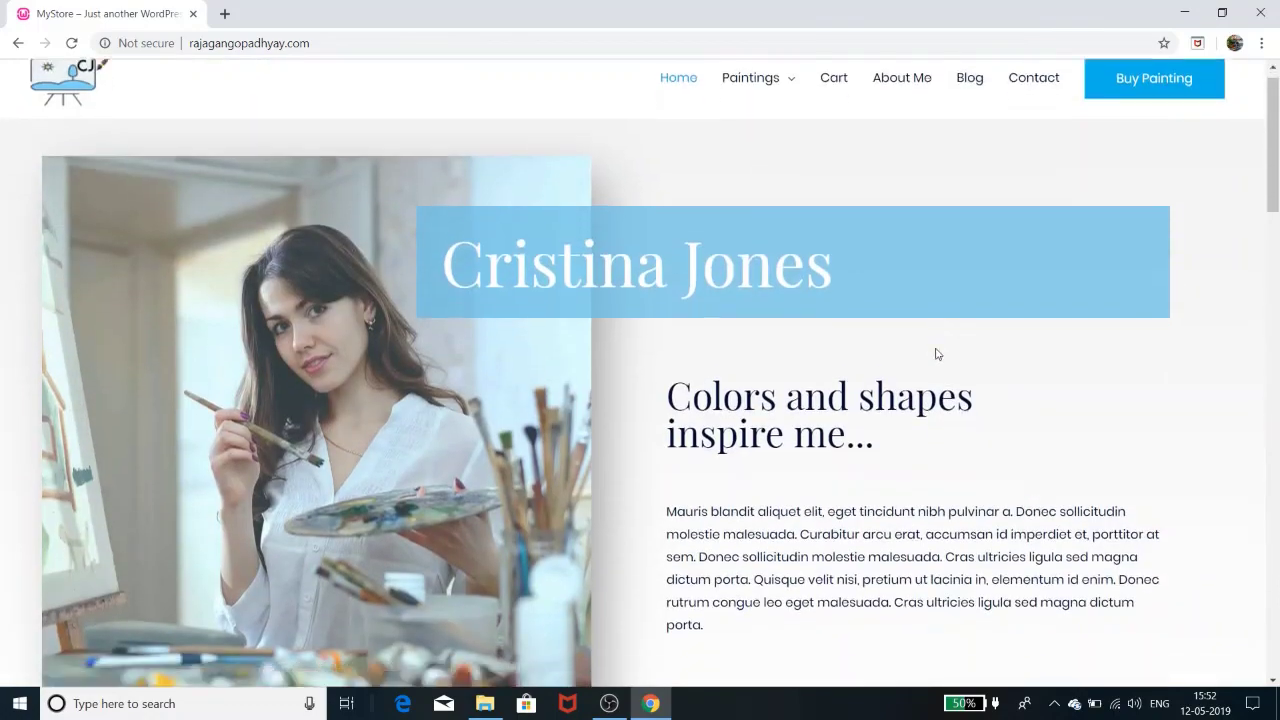
scroll(937, 354, "down", 2)
scroll(937, 354, "up", 7)
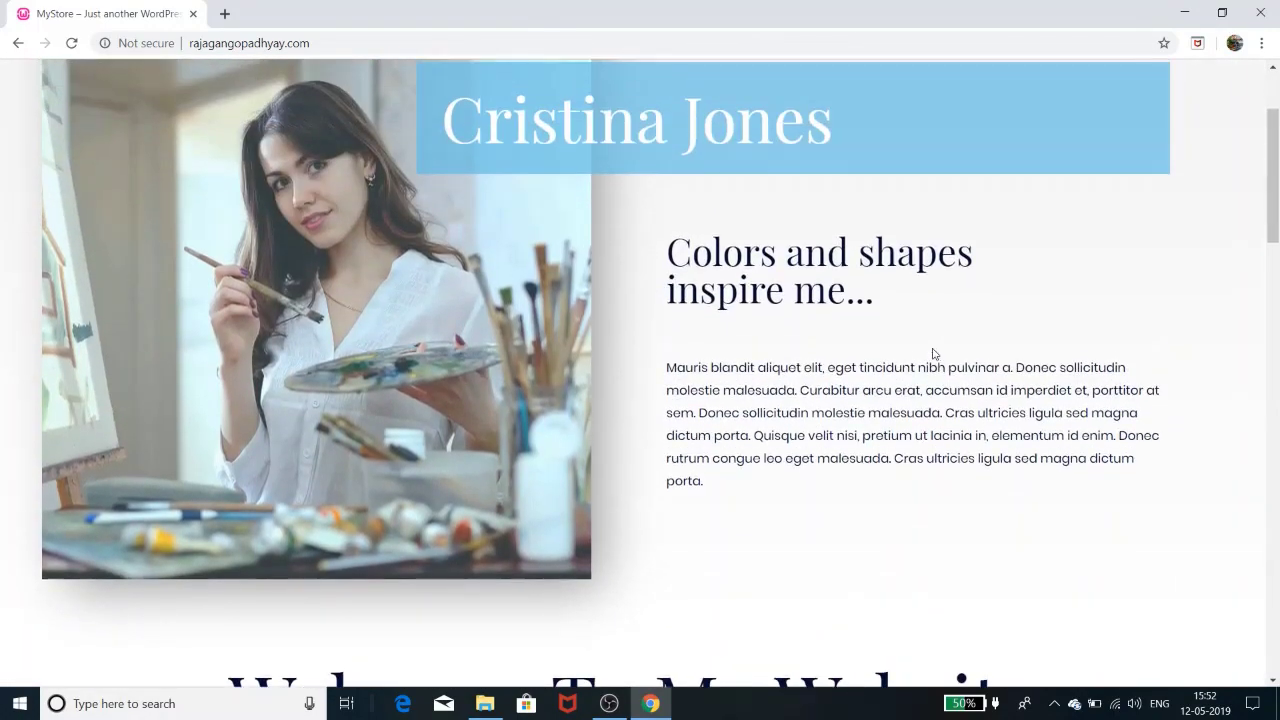
scroll(935, 354, "up", 1)
scroll(935, 354, "down", 7)
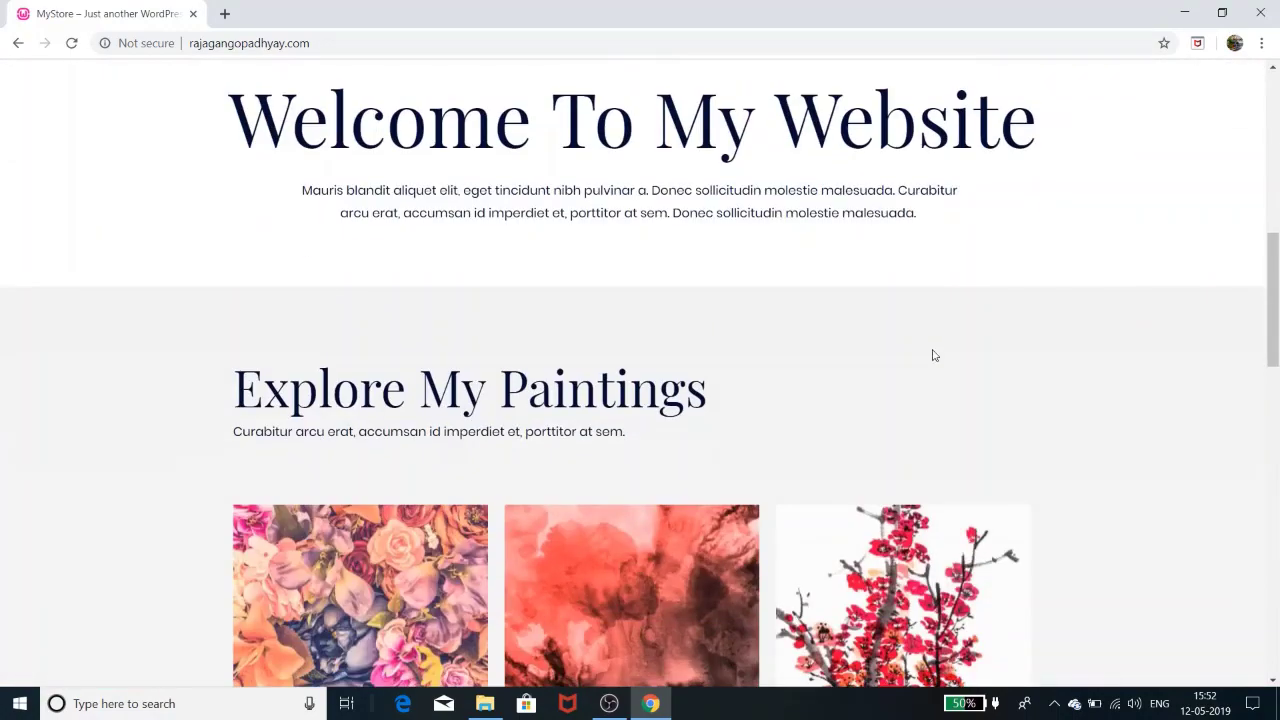
scroll(934, 355, "down", 8)
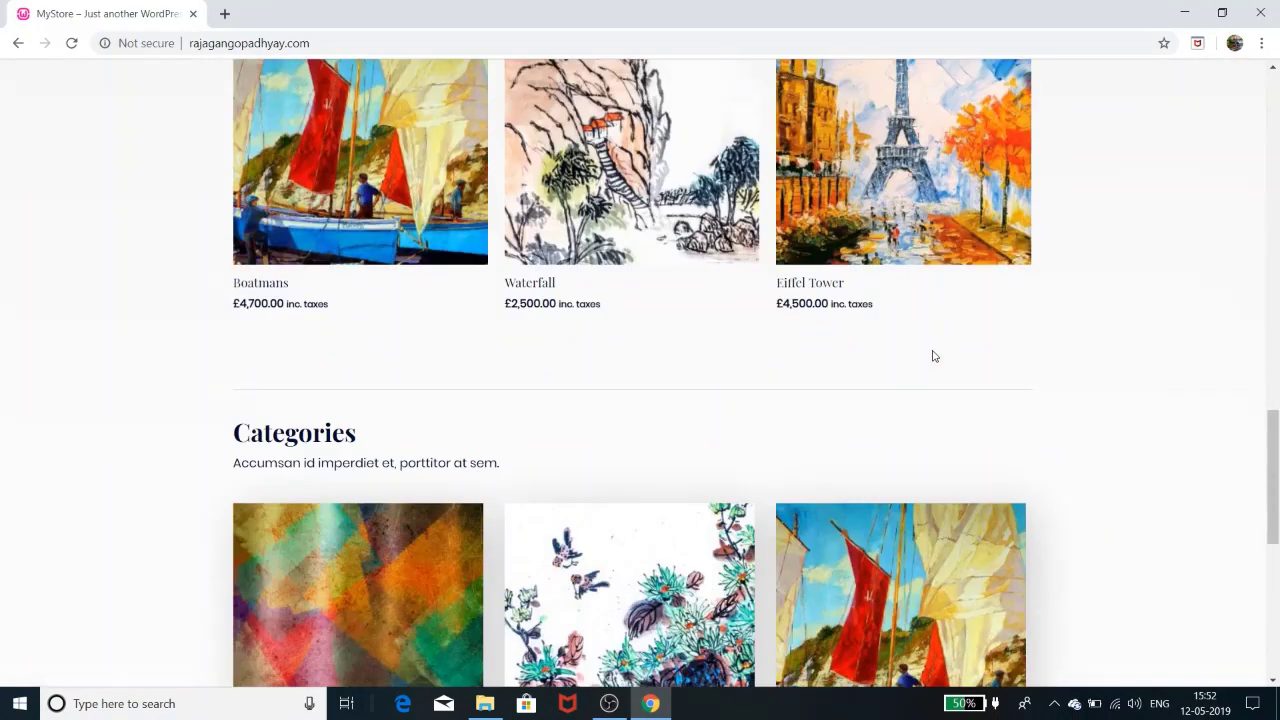
scroll(934, 356, "down", 3)
scroll(931, 354, "up", 18)
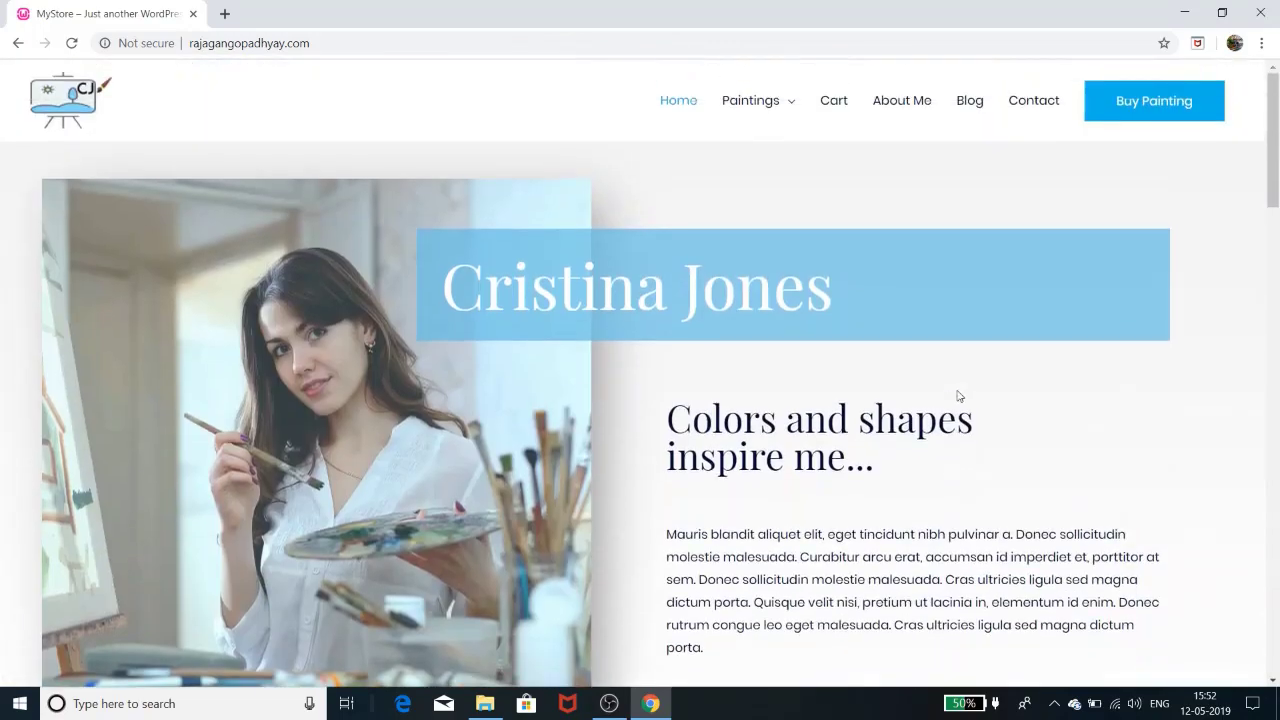
Step: Open the Blog page and look over its introduction and the list of posts
left_click(977, 113)
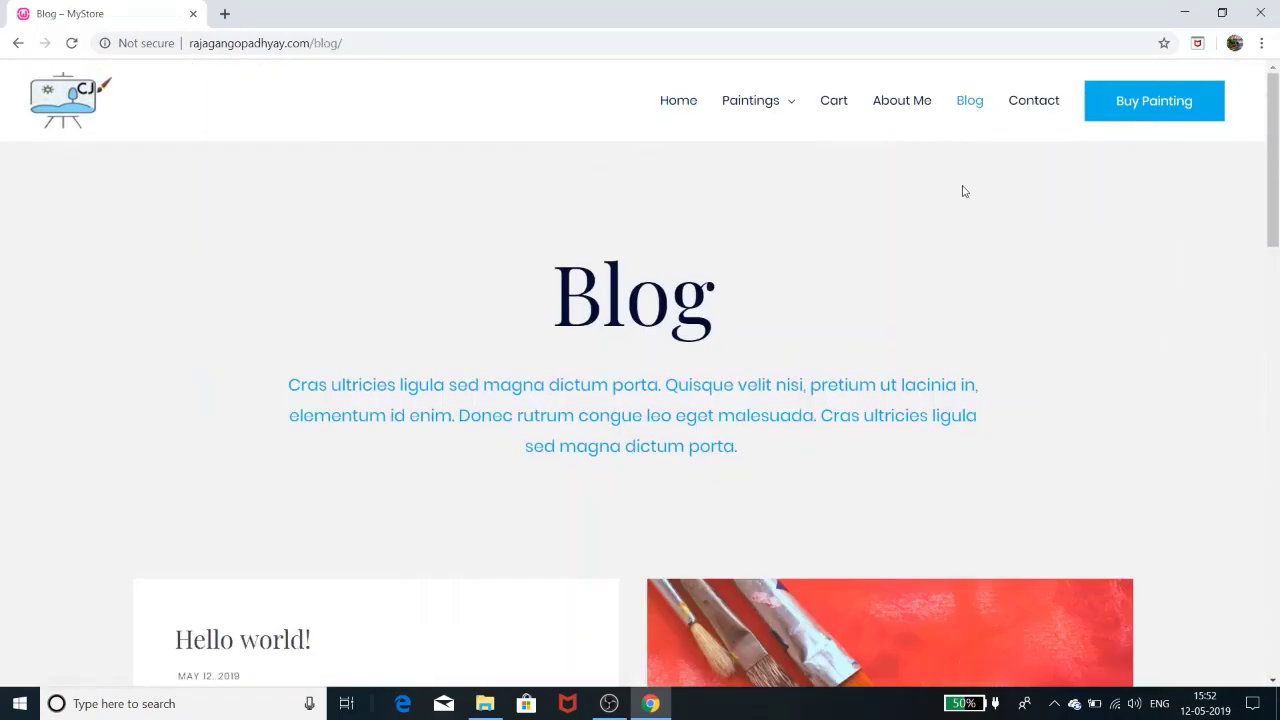
scroll(966, 295, "down", 3)
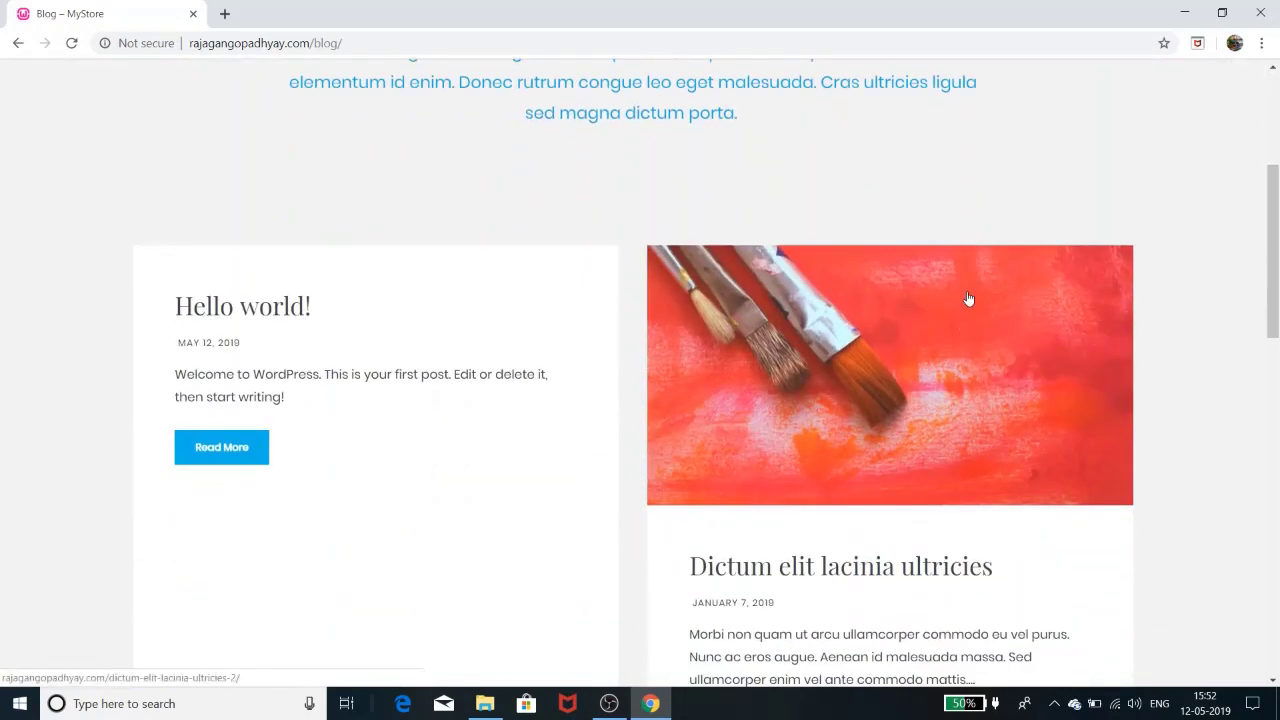
scroll(968, 298, "down", 3)
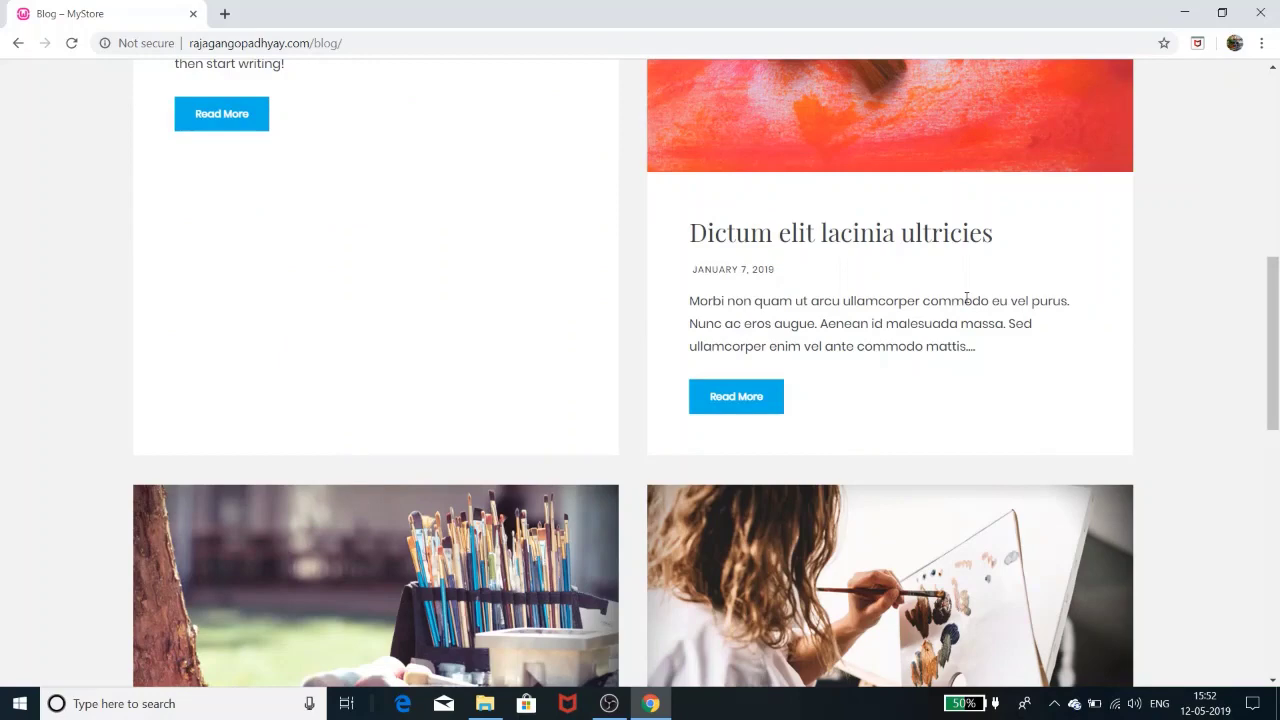
scroll(968, 299, "up", 6)
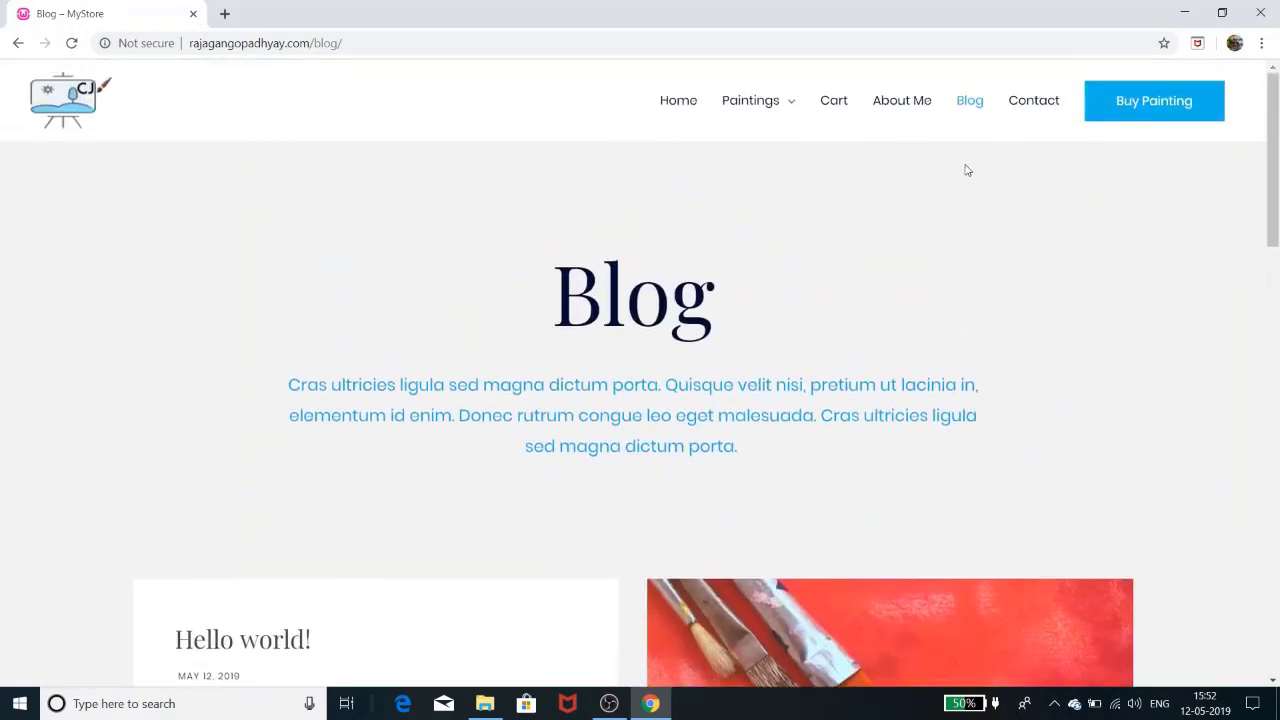
Step: Open the About Me page and examine the biography, the painting slideshow and the Certificates section
left_click(909, 105)
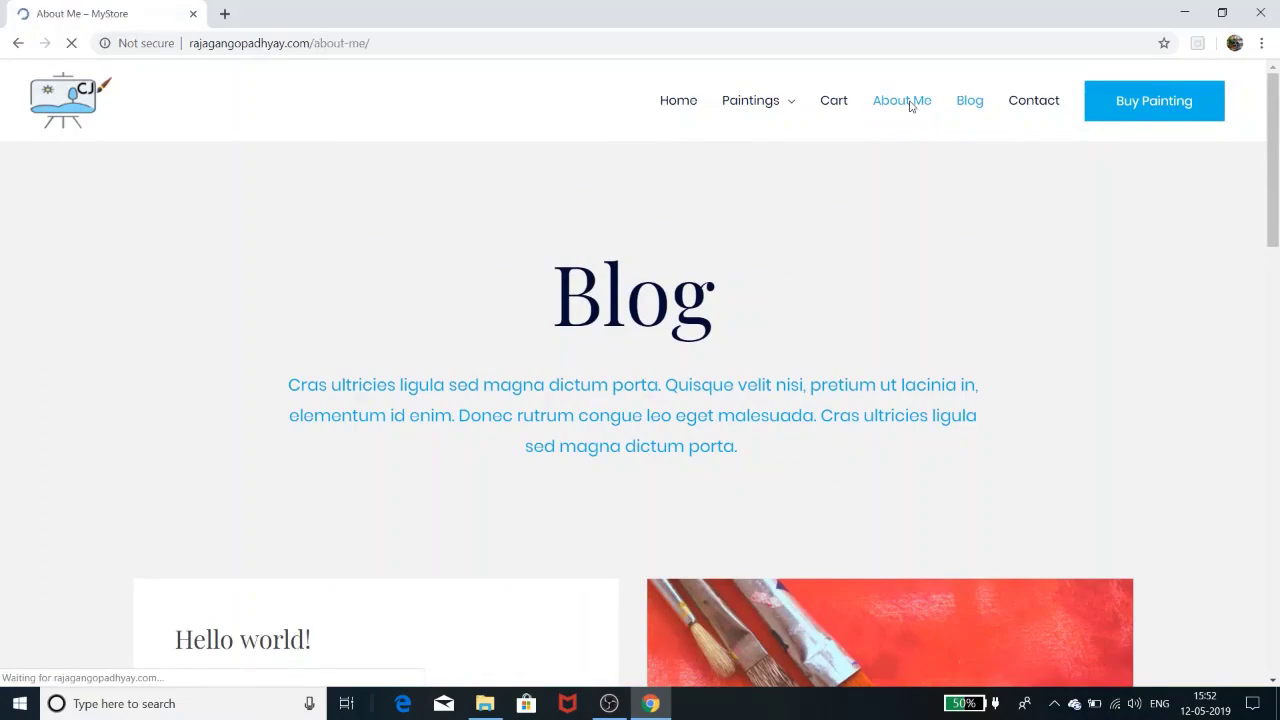
scroll(983, 468, "down", 9)
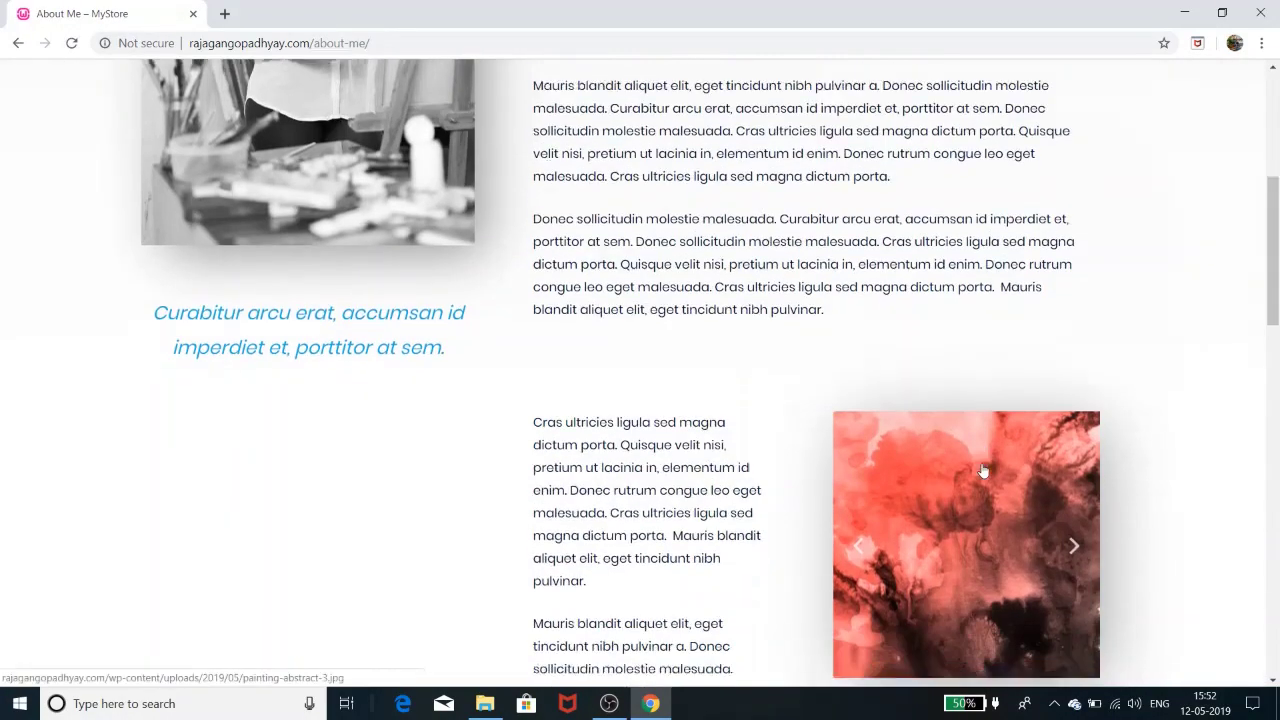
scroll(983, 469, "down", 4)
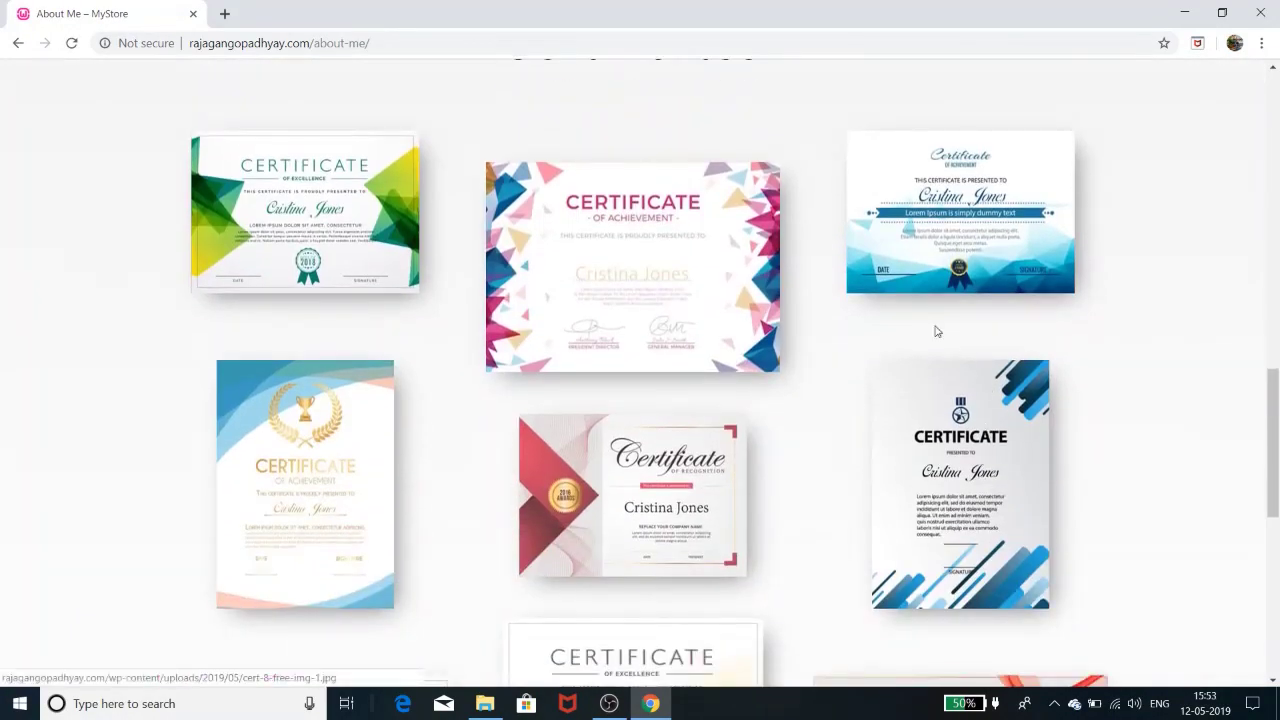
scroll(880, 505, "down", 3)
scroll(880, 505, "up", 6)
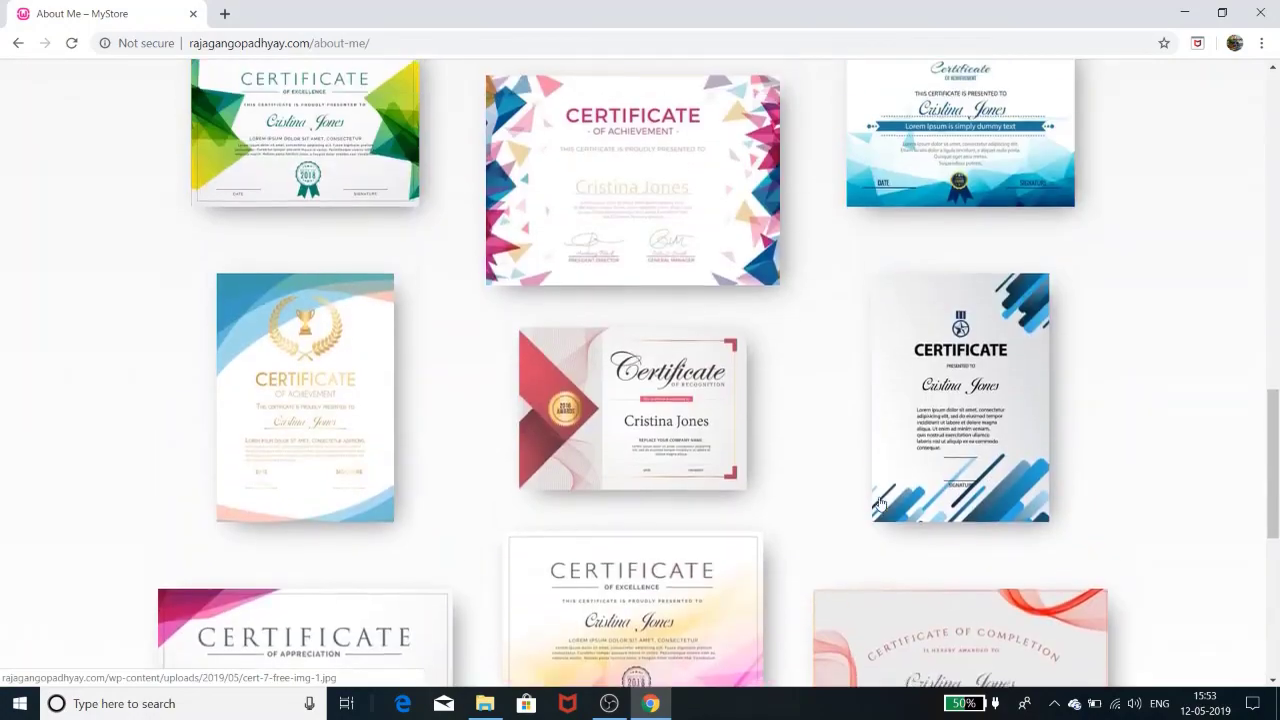
scroll(881, 502, "up", 1)
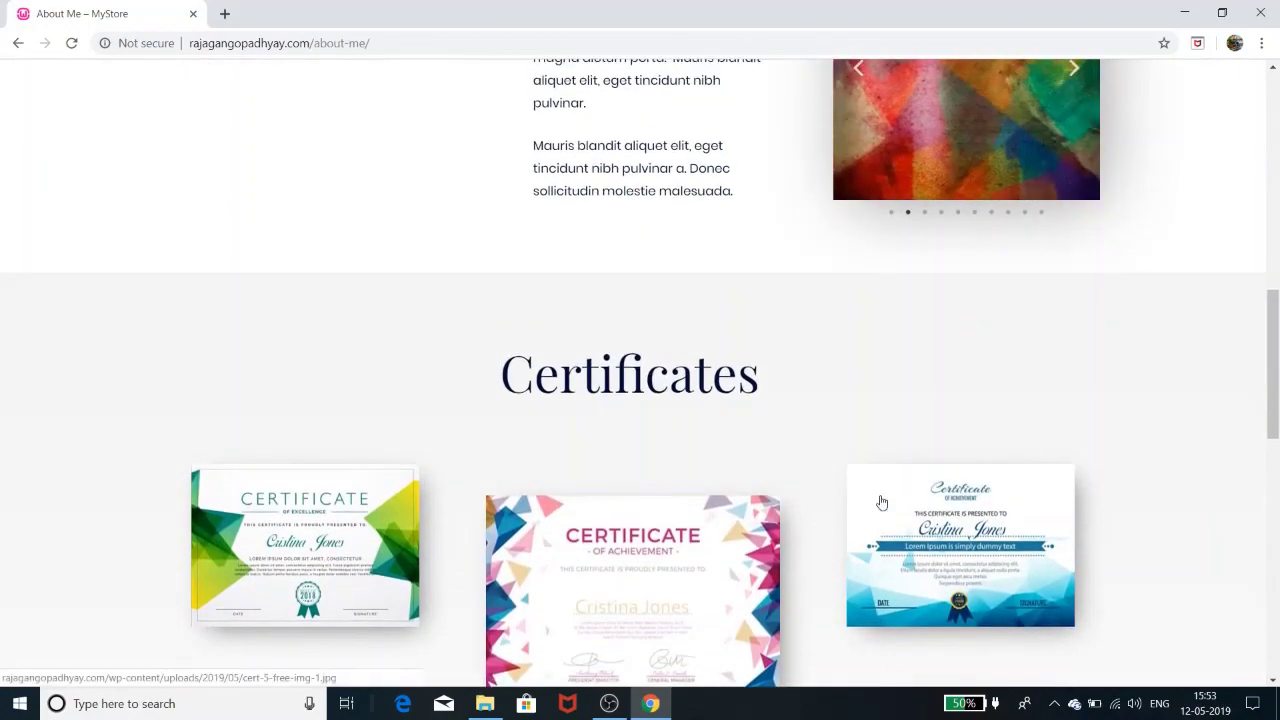
scroll(881, 502, "down", 4)
scroll(881, 502, "up", 3)
scroll(881, 502, "down", 3)
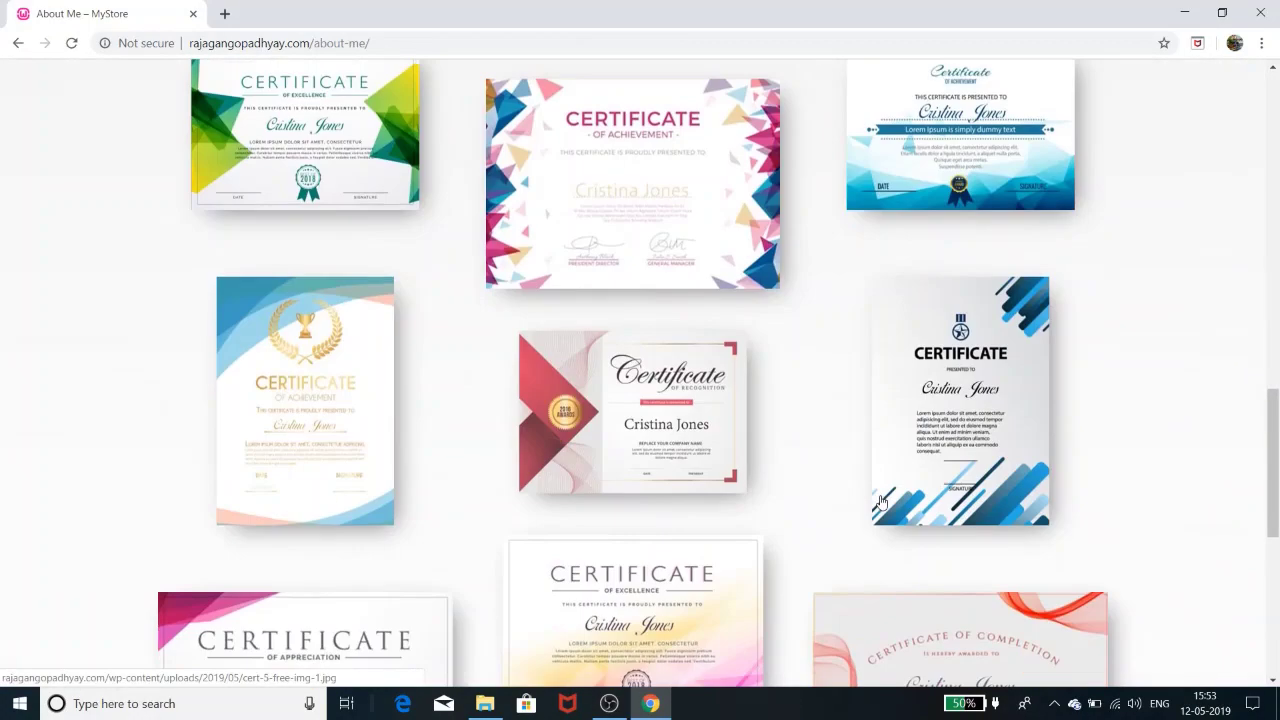
scroll(881, 502, "up", 15)
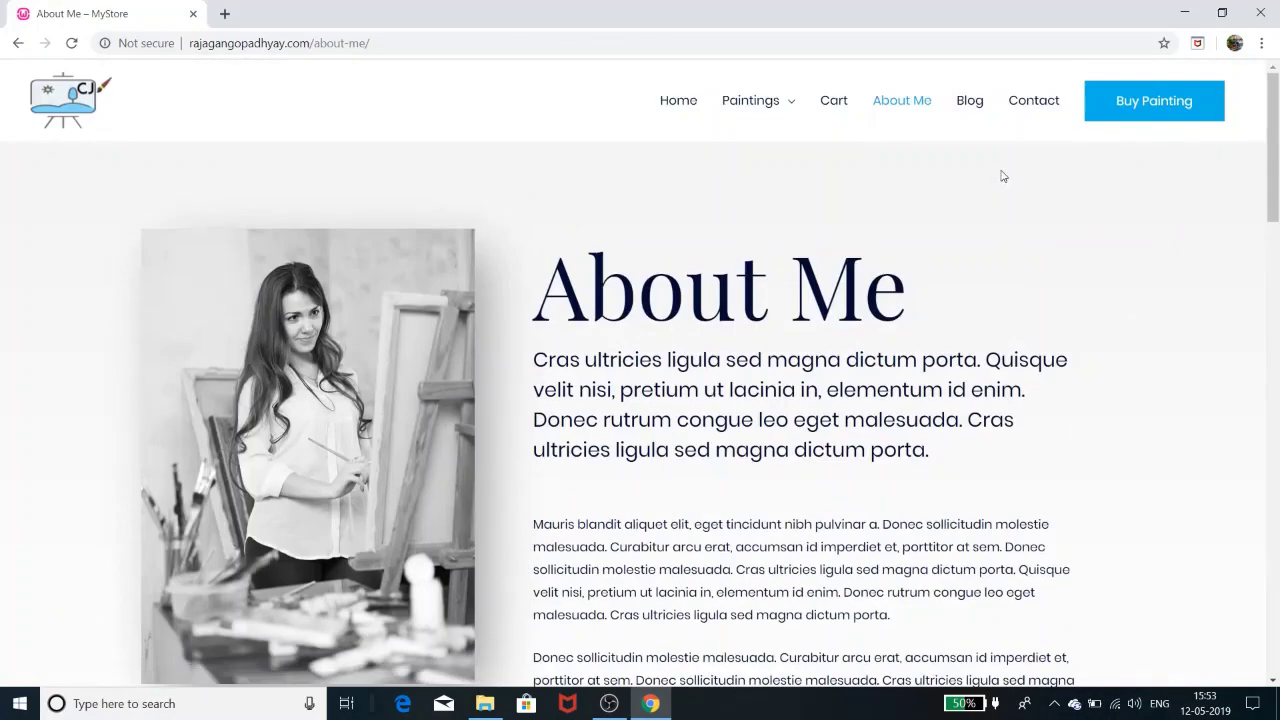
Step: Open the Contact page and review the map, the contact details and the Connect social links
left_click(1042, 104)
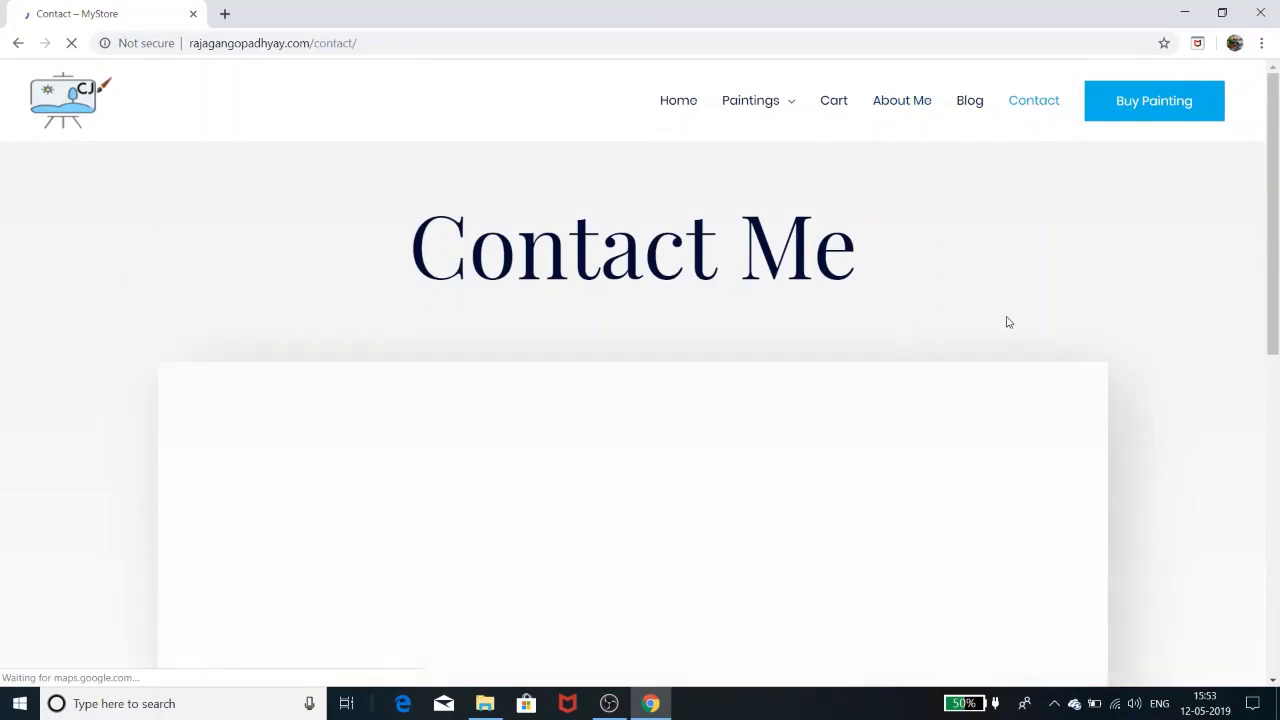
scroll(1006, 329, "down", 8)
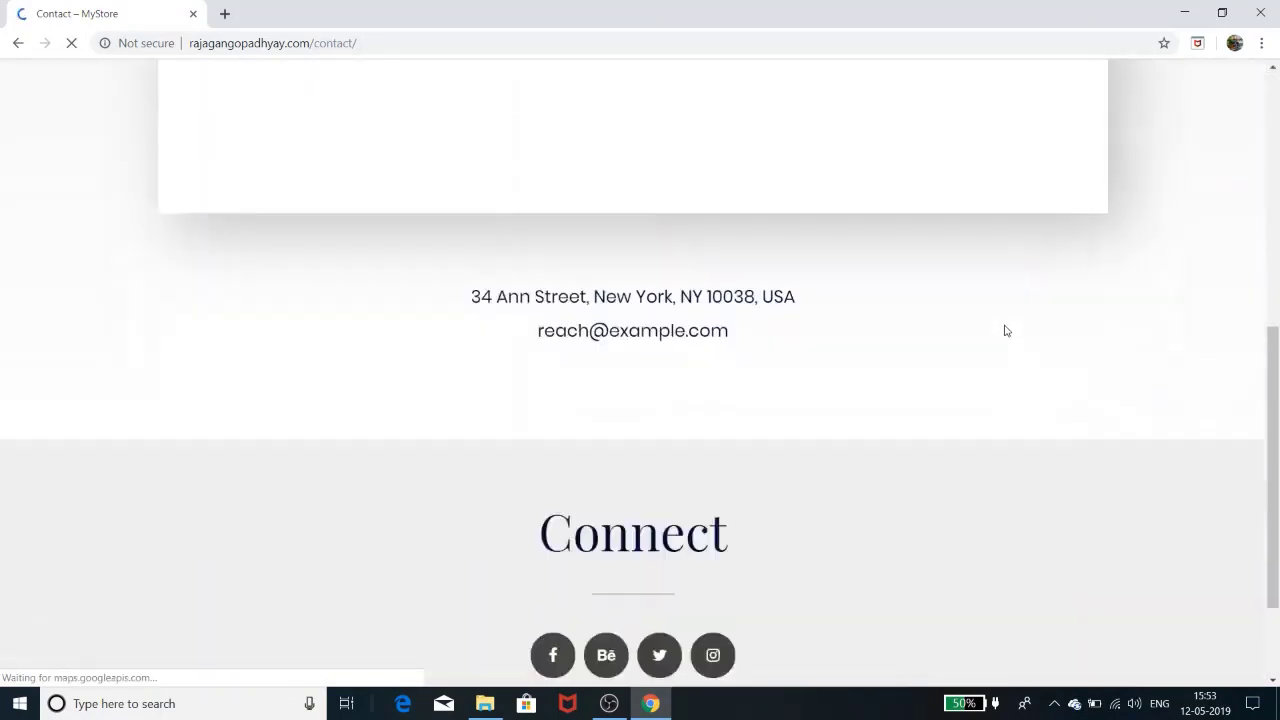
scroll(1006, 330, "up", 4)
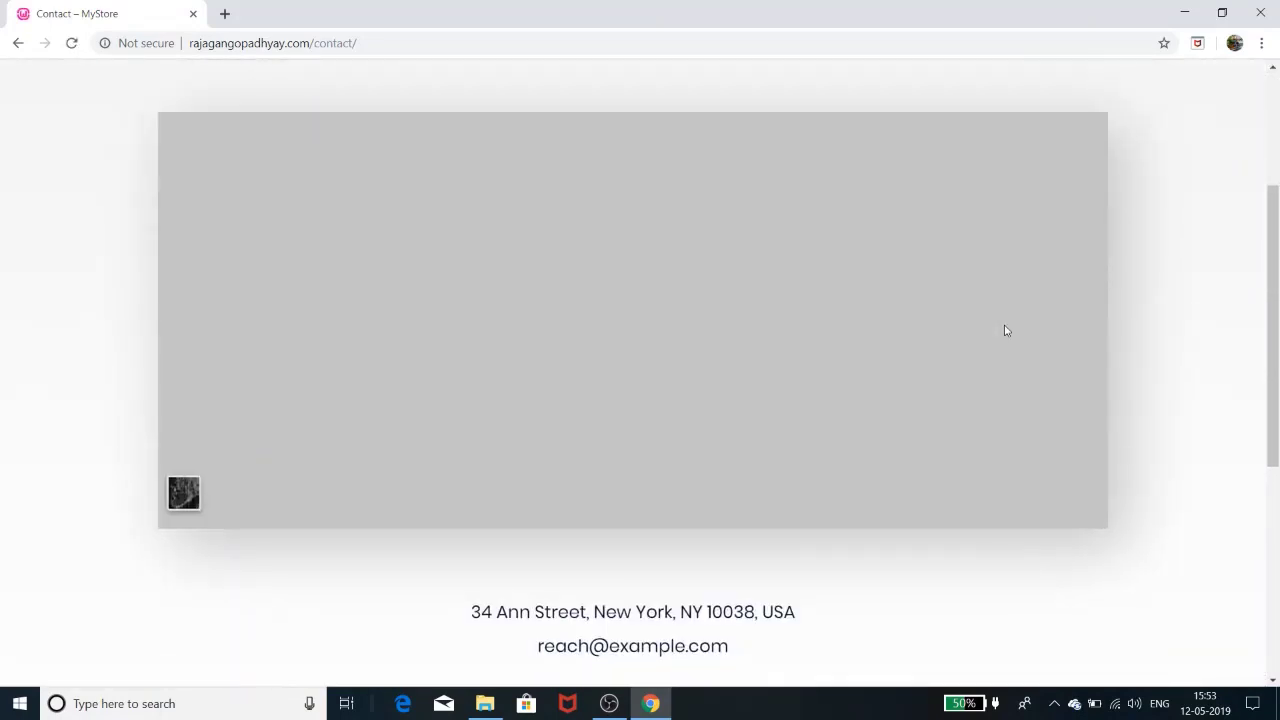
scroll(1031, 328, "up", 3)
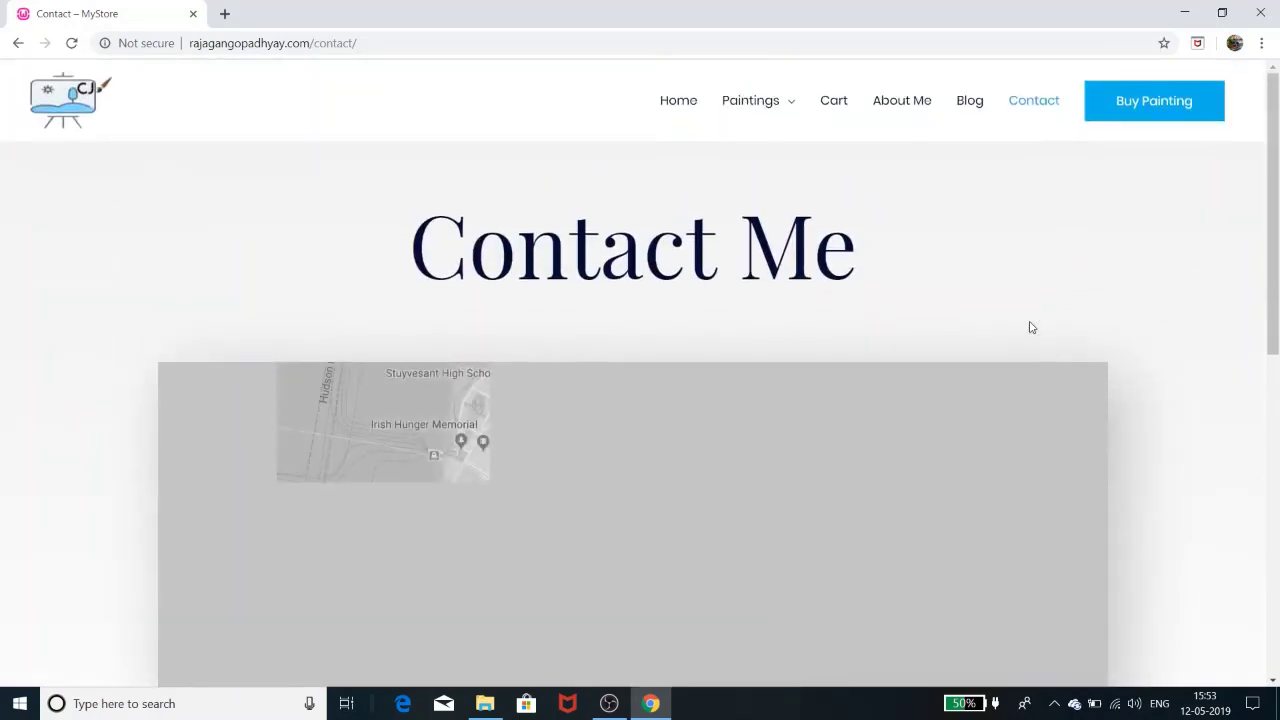
scroll(1031, 327, "down", 3)
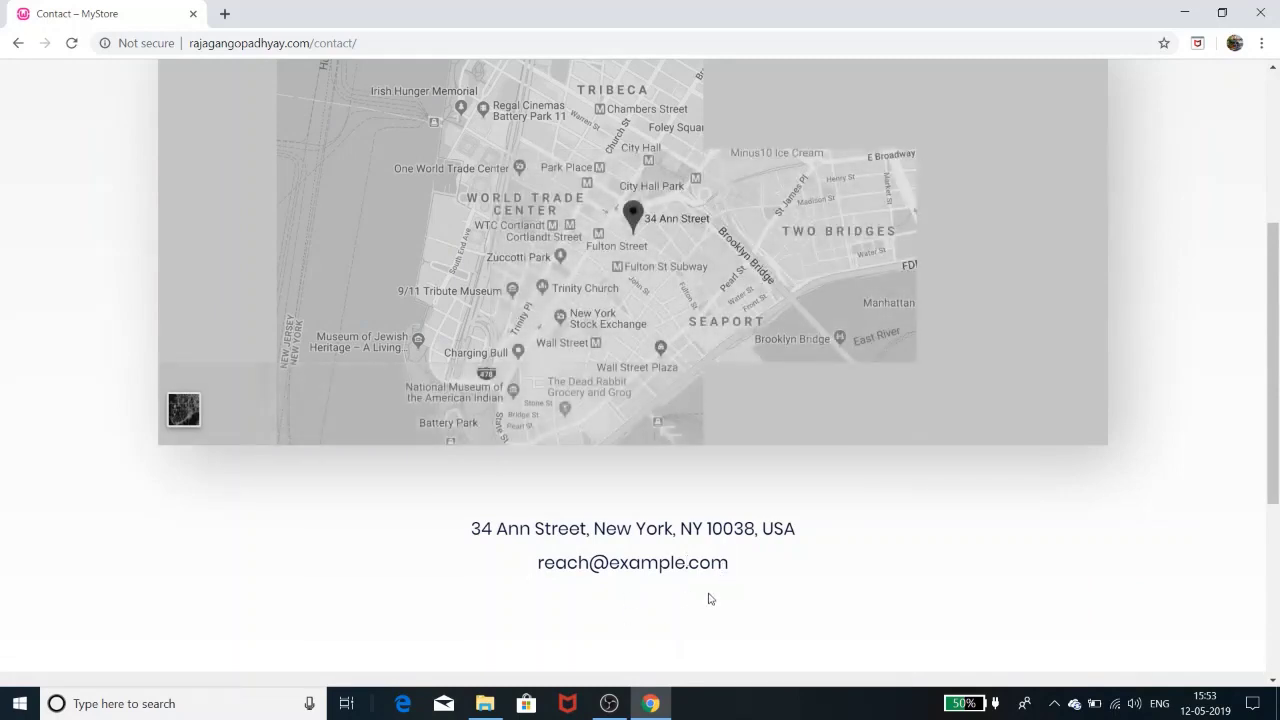
scroll(712, 597, "down", 4)
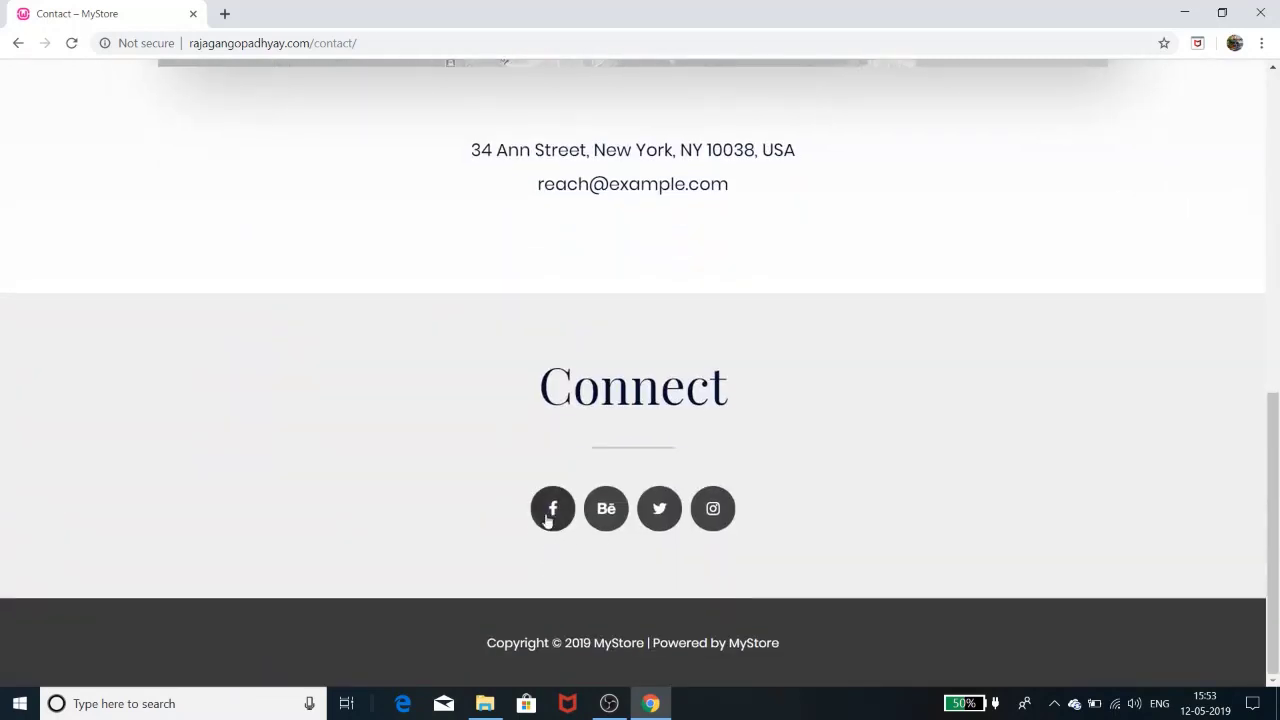
scroll(951, 457, "up", 7)
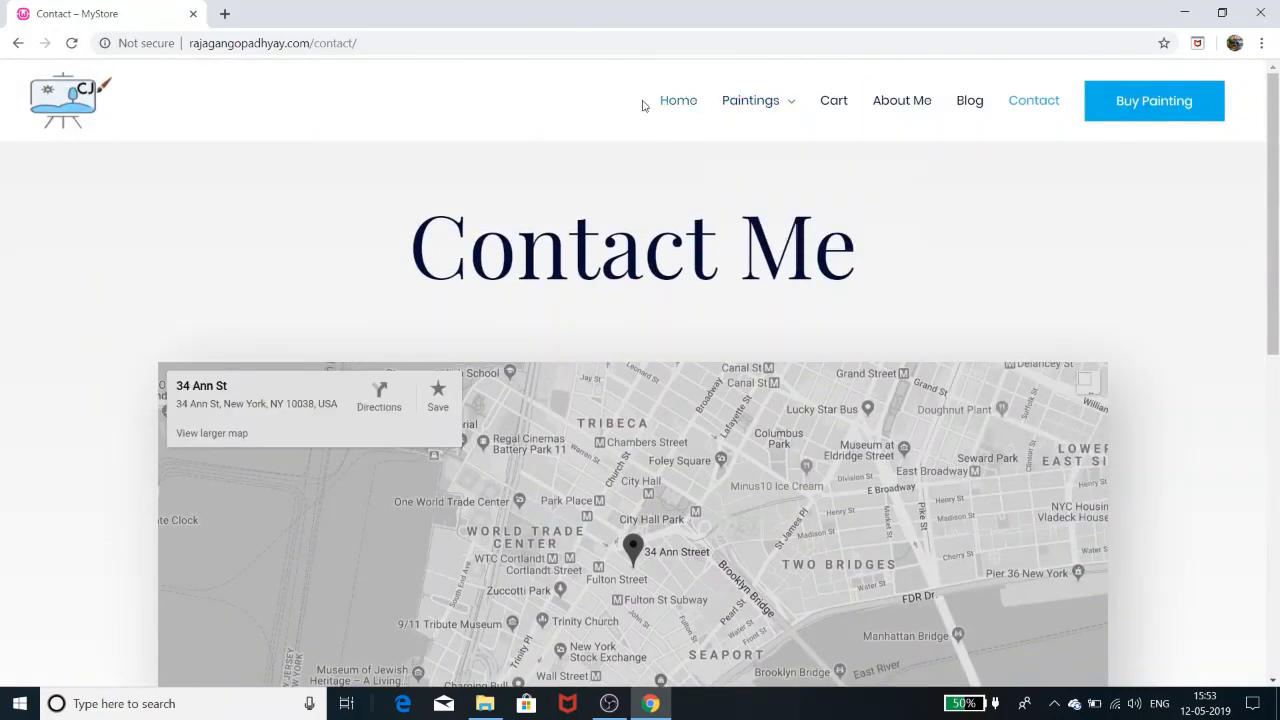
Step: Open the Paintings shop page and check its product listing and the Floral, Scenery and Abstract subcategories
mouse_move(755, 110)
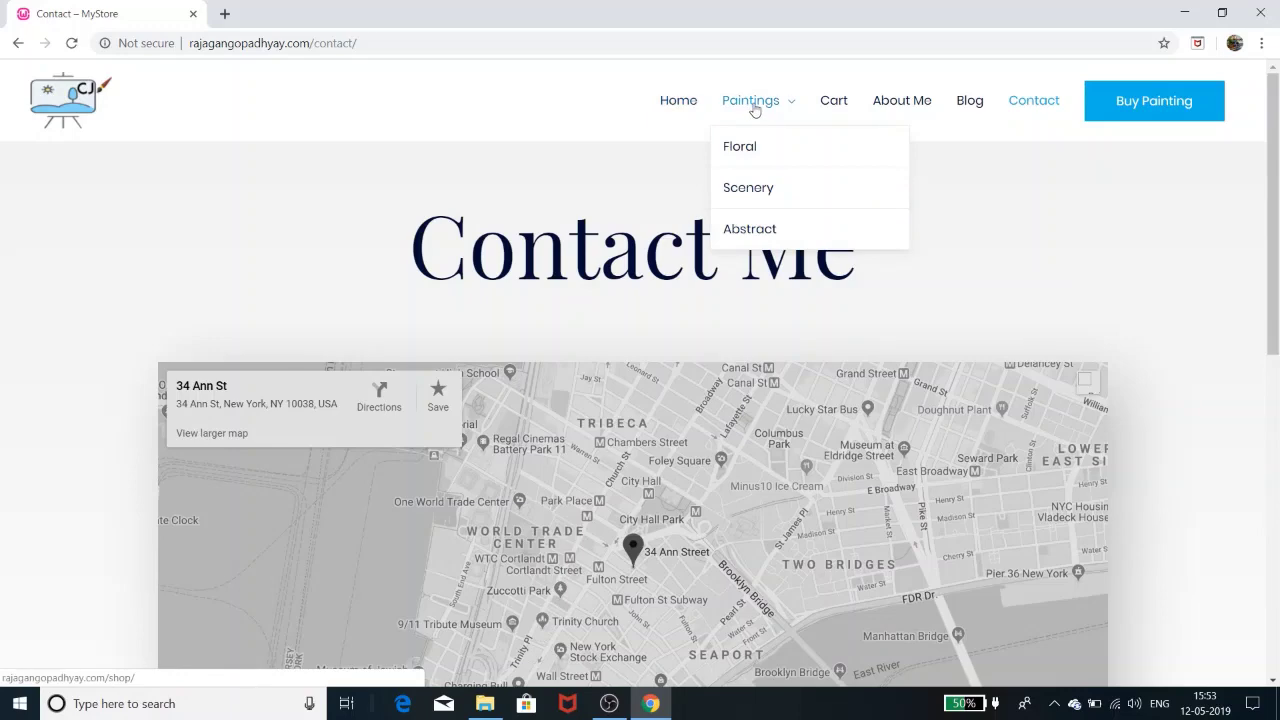
left_click(755, 110)
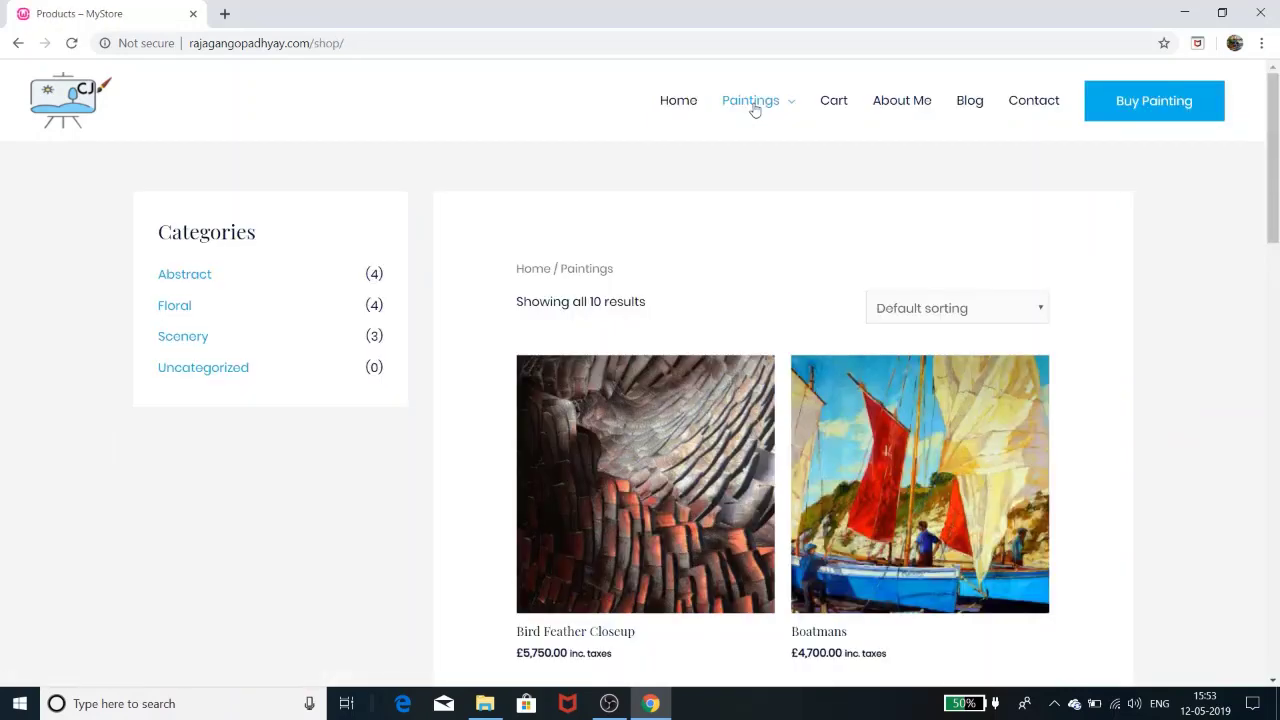
mouse_move(778, 100)
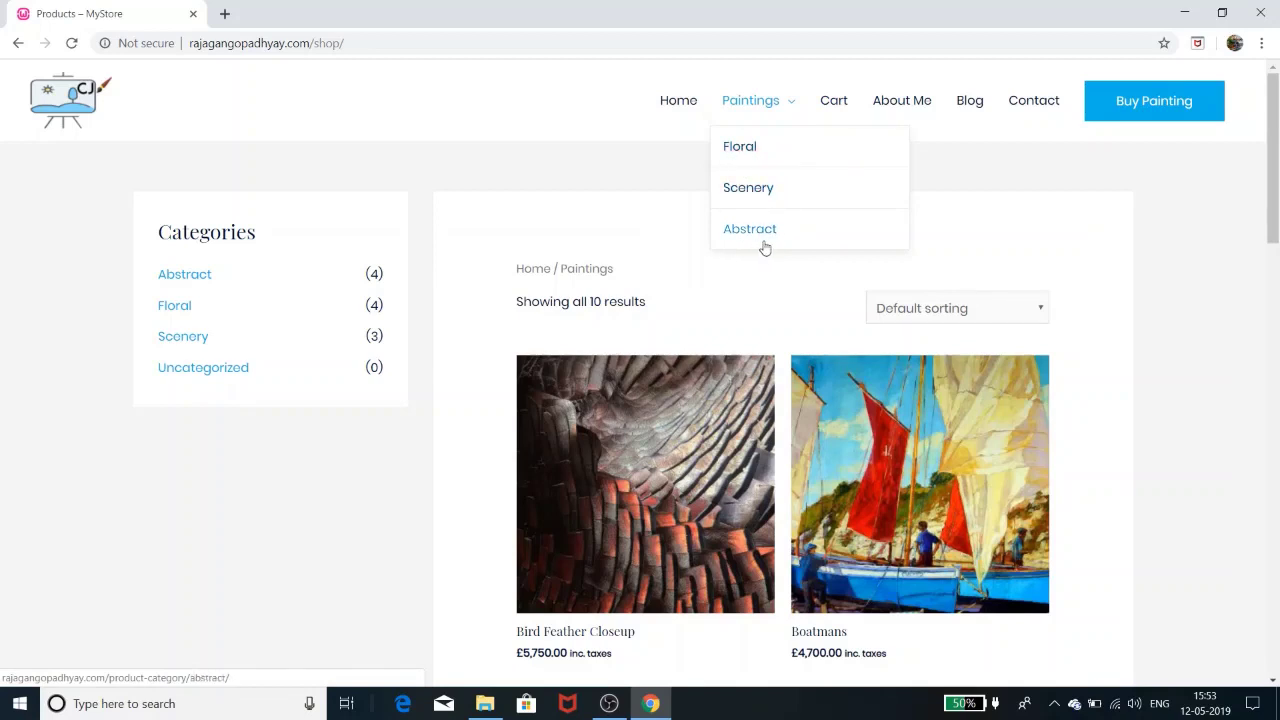
scroll(713, 365, "down", 2)
scroll(713, 365, "up", 2)
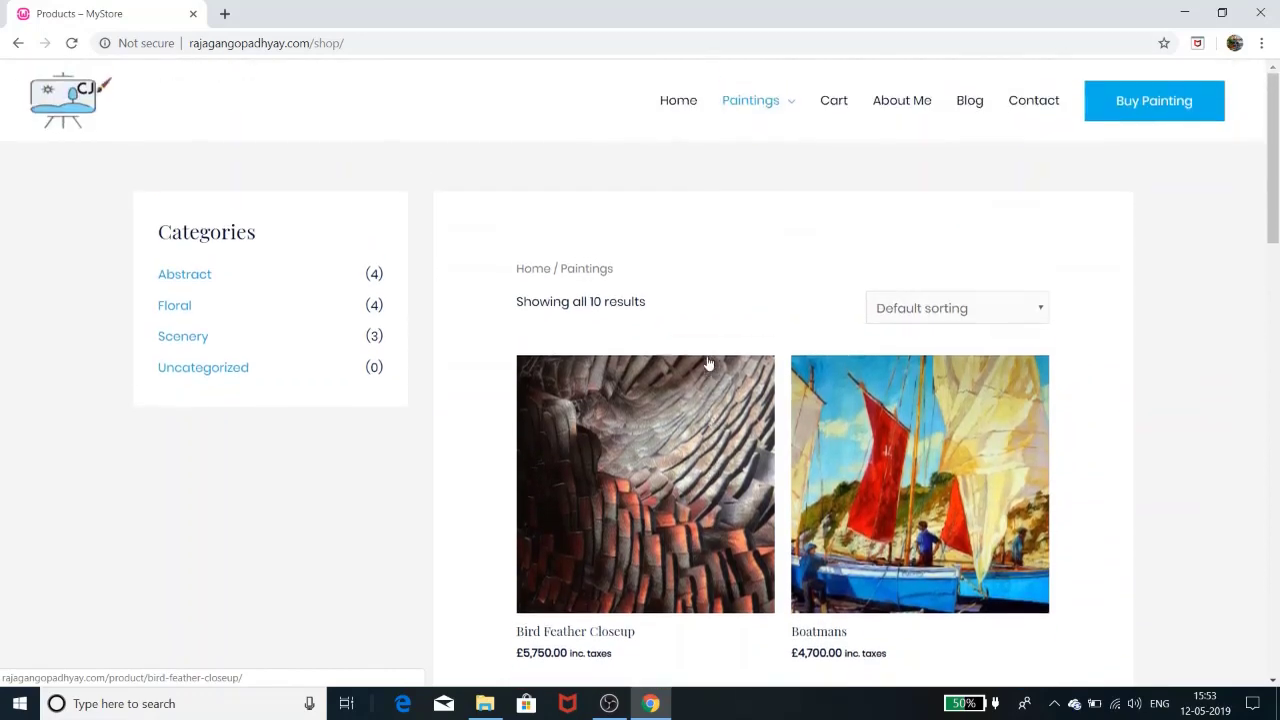
Step: Show only the Abstract category in the shop and look through its paintings
left_click(200, 280)
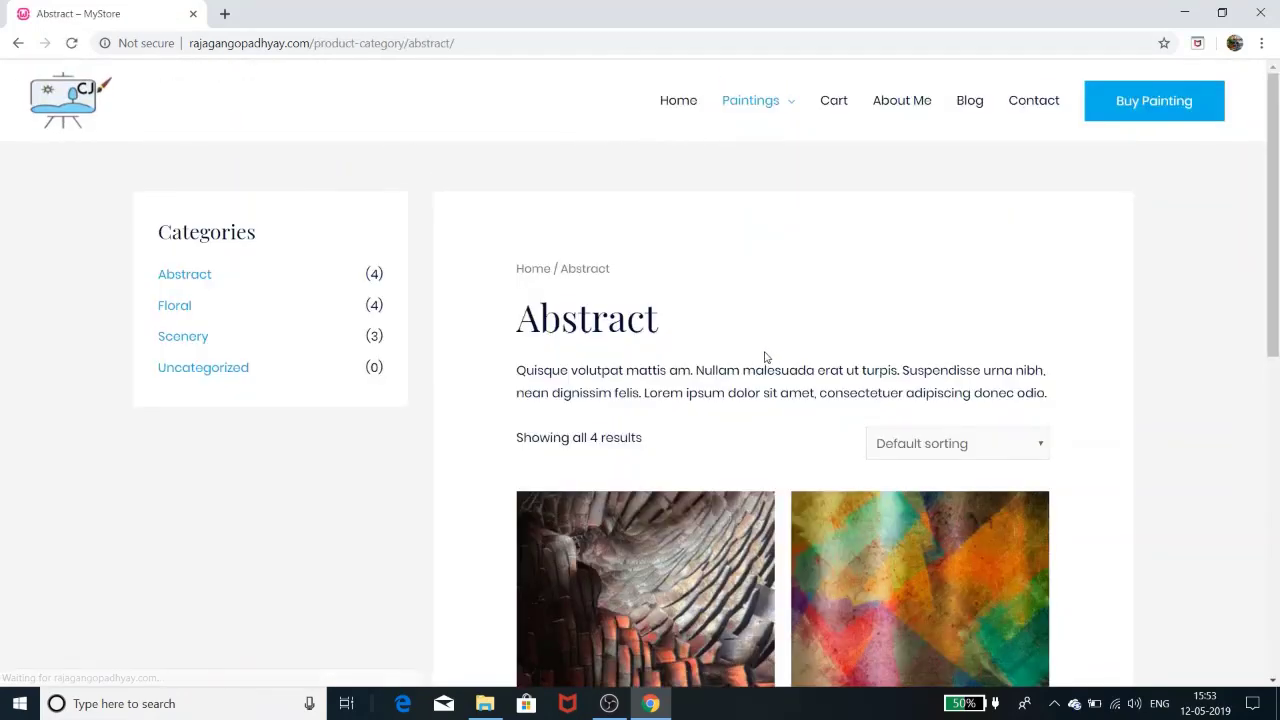
scroll(763, 357, "down", 4)
scroll(944, 440, "down", 3)
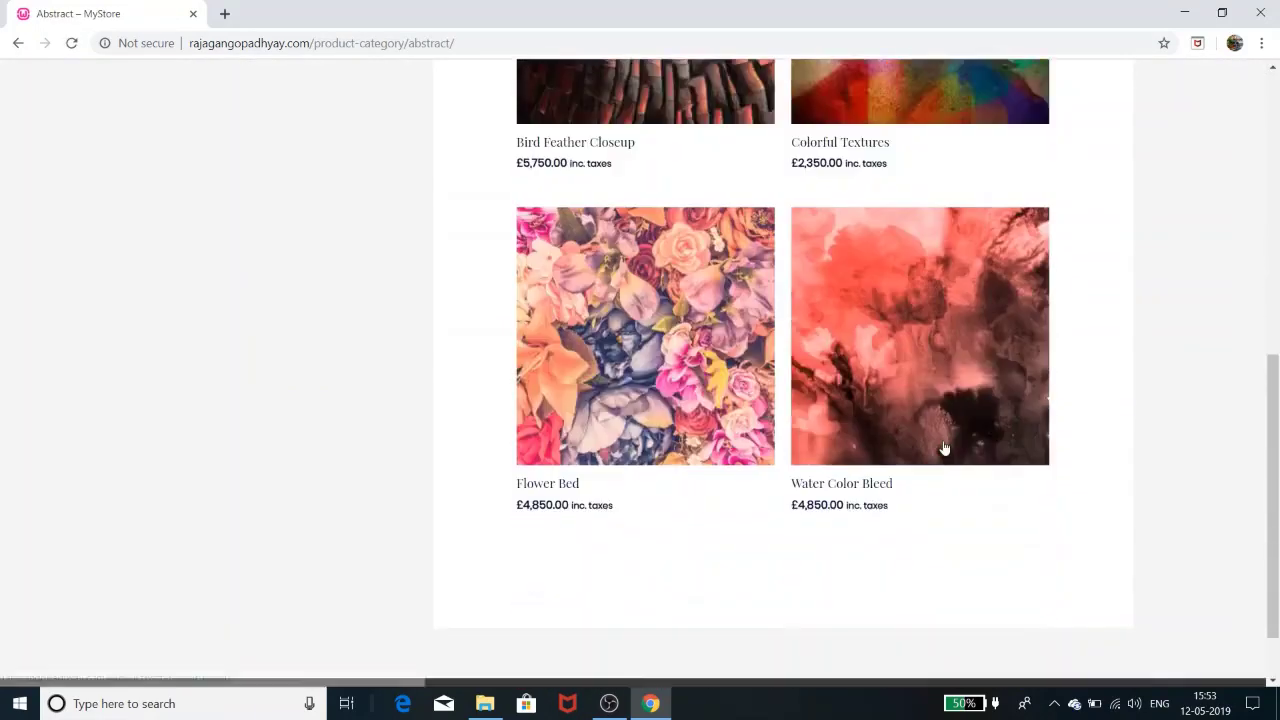
scroll(942, 440, "up", 5)
scroll(944, 448, "down", 1)
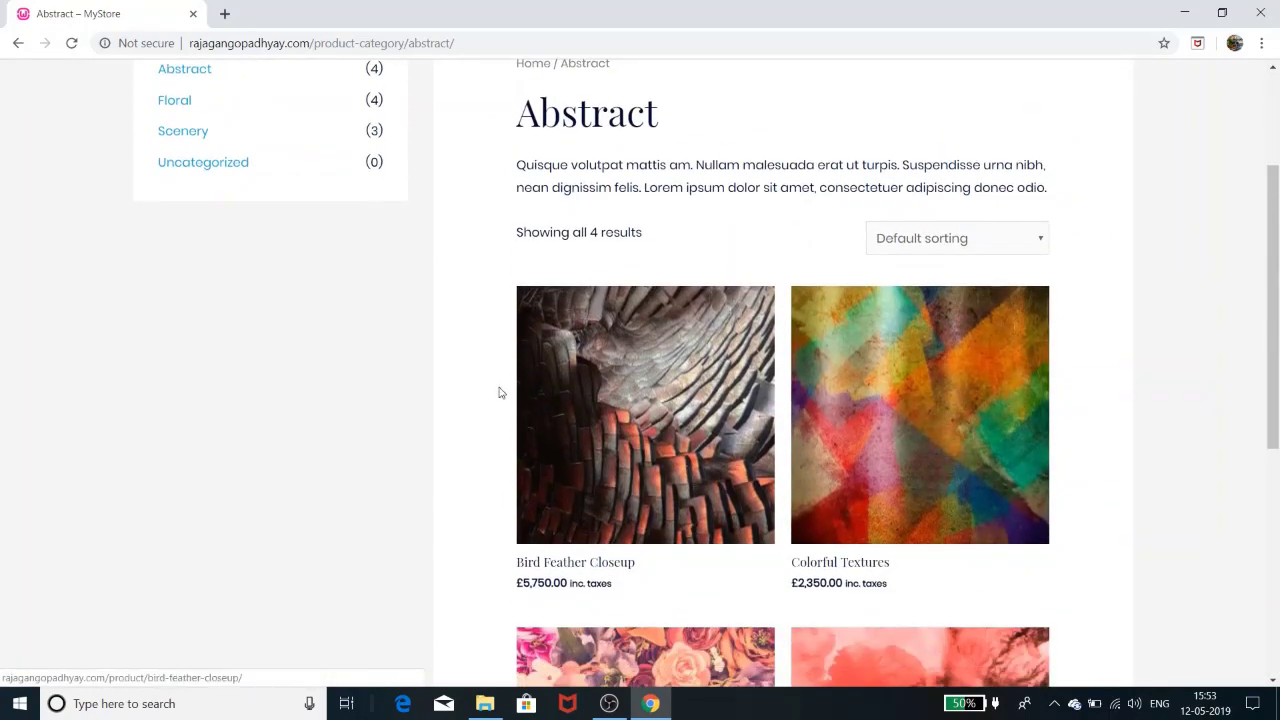
Step: Open the Bird Feather Closeup product page and review its image, price and description
left_click(600, 400)
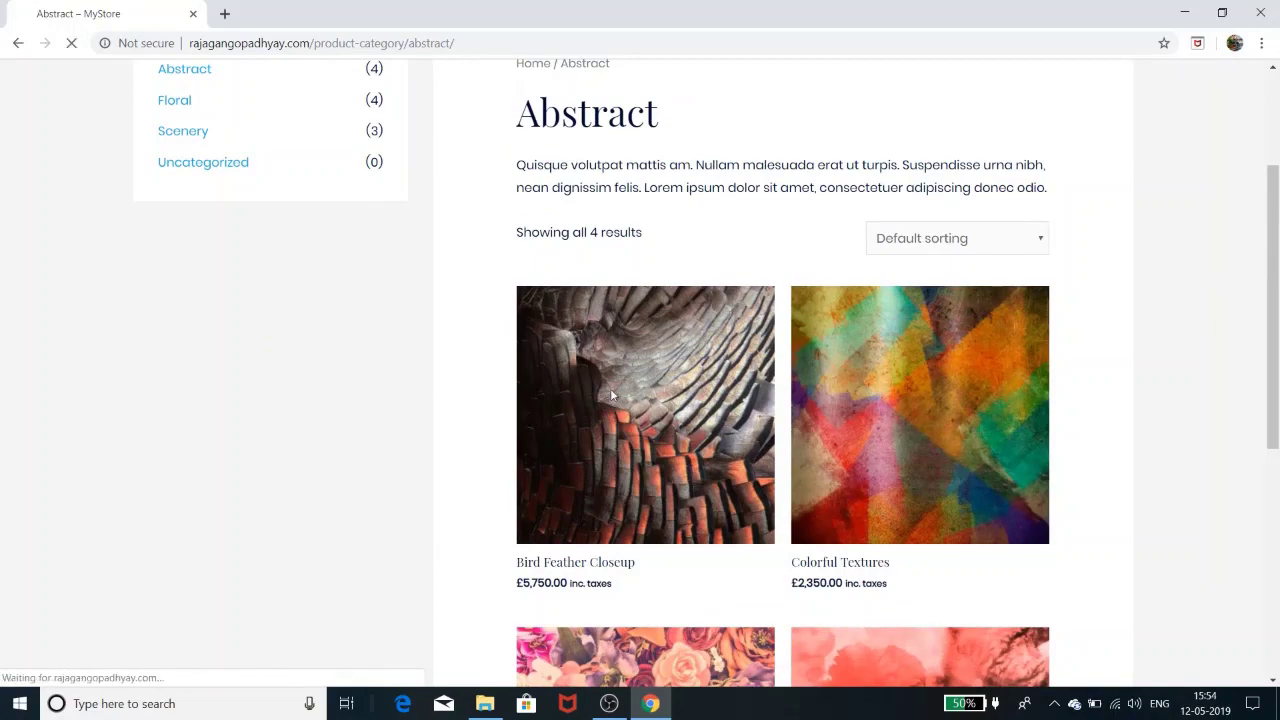
scroll(534, 348, "down", 3)
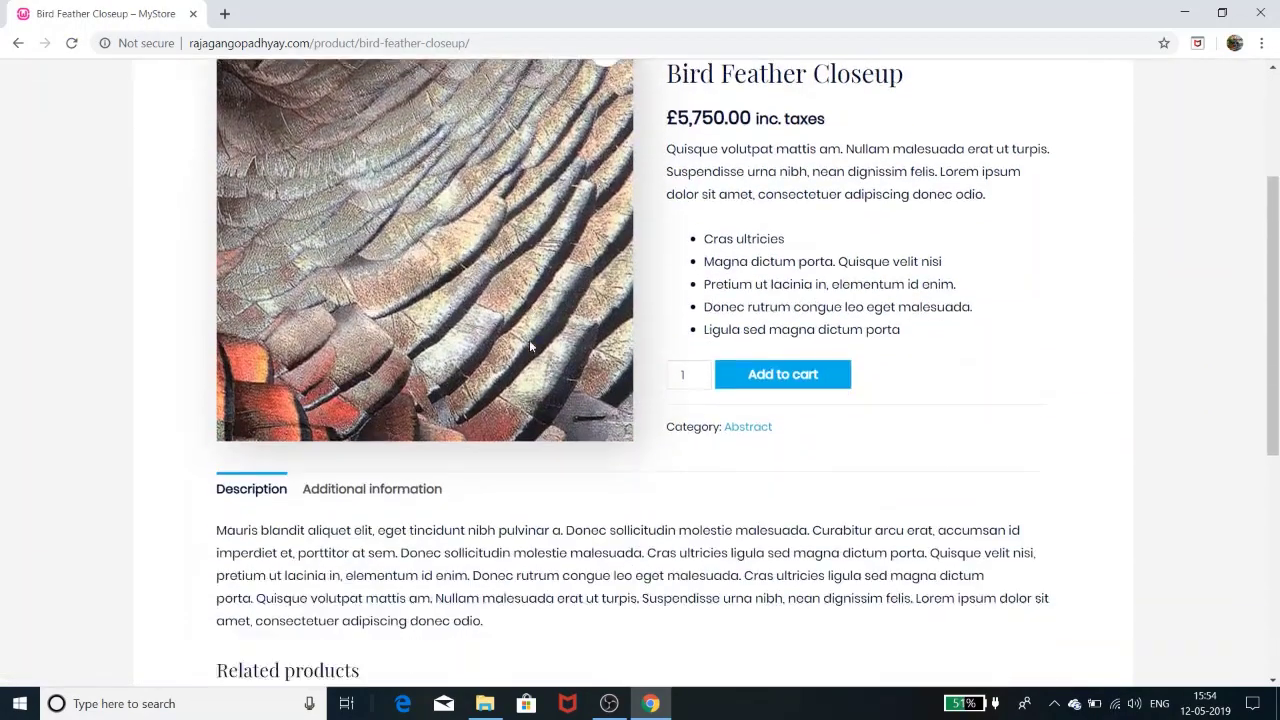
scroll(534, 346, "up", 2)
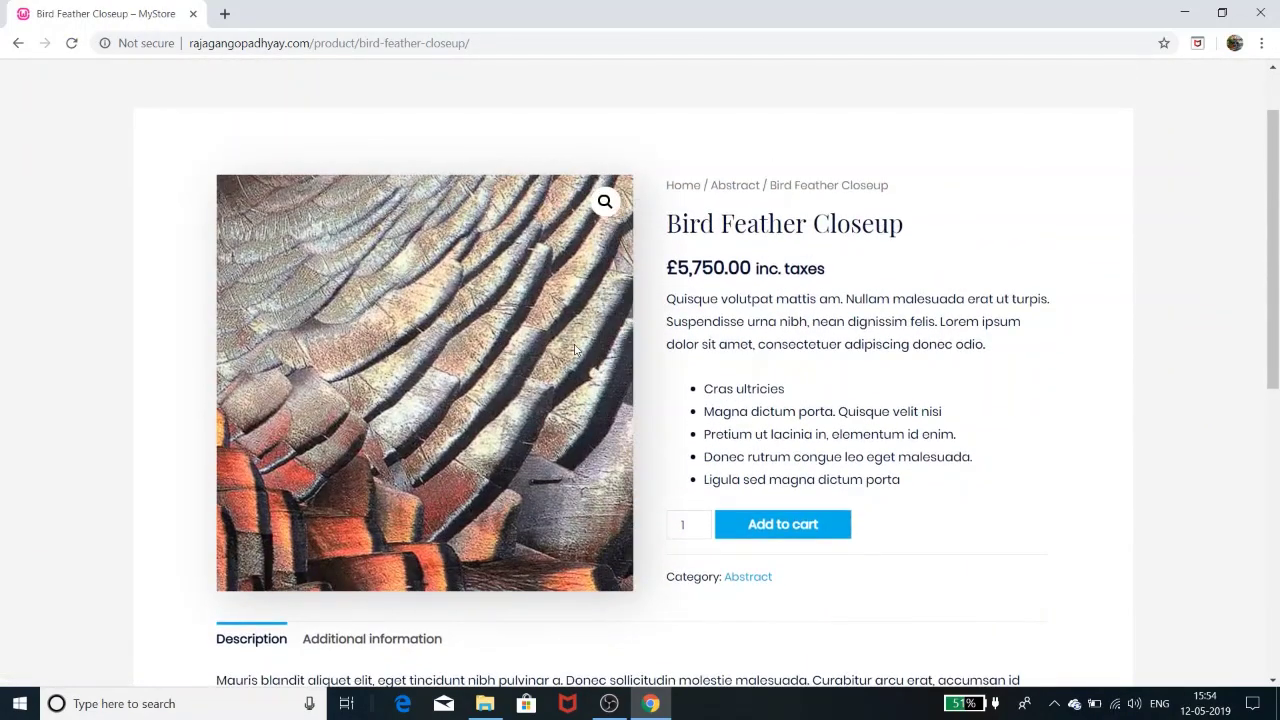
Step: Review the product description and the related paintings on the Bird Feather Closeup page
scroll(540, 345, "down", 3)
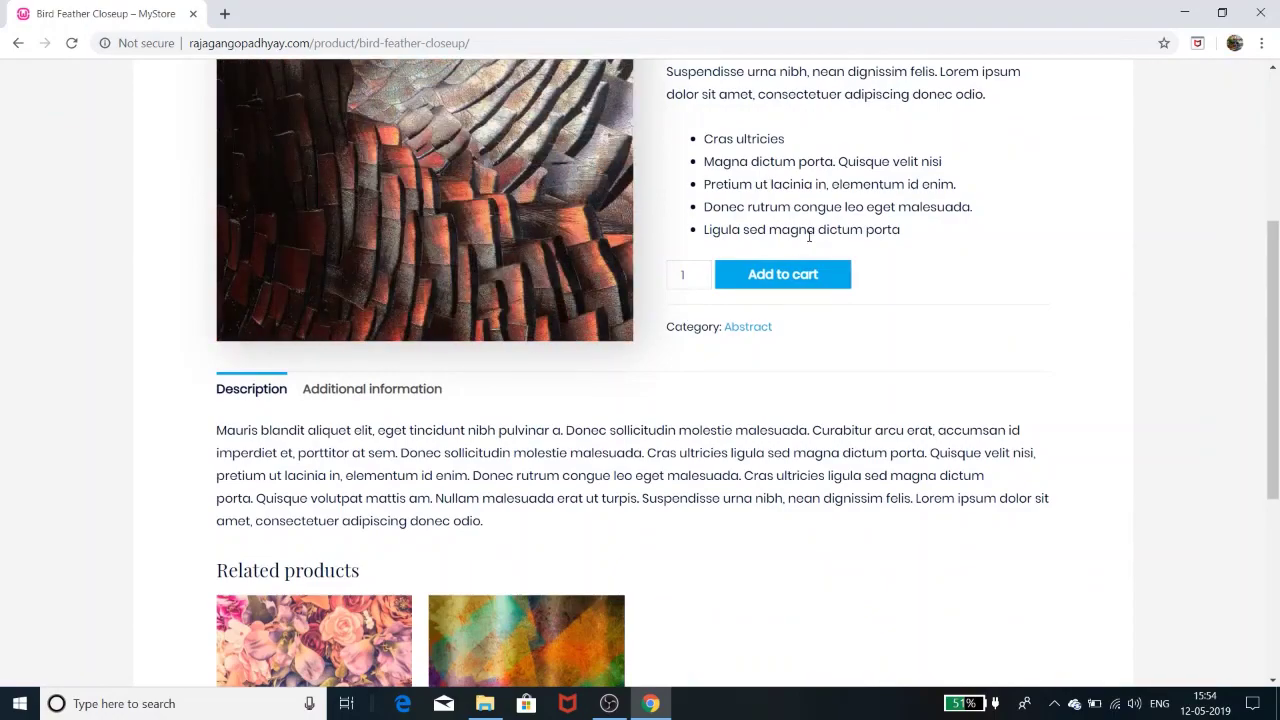
scroll(522, 341, "down", 3)
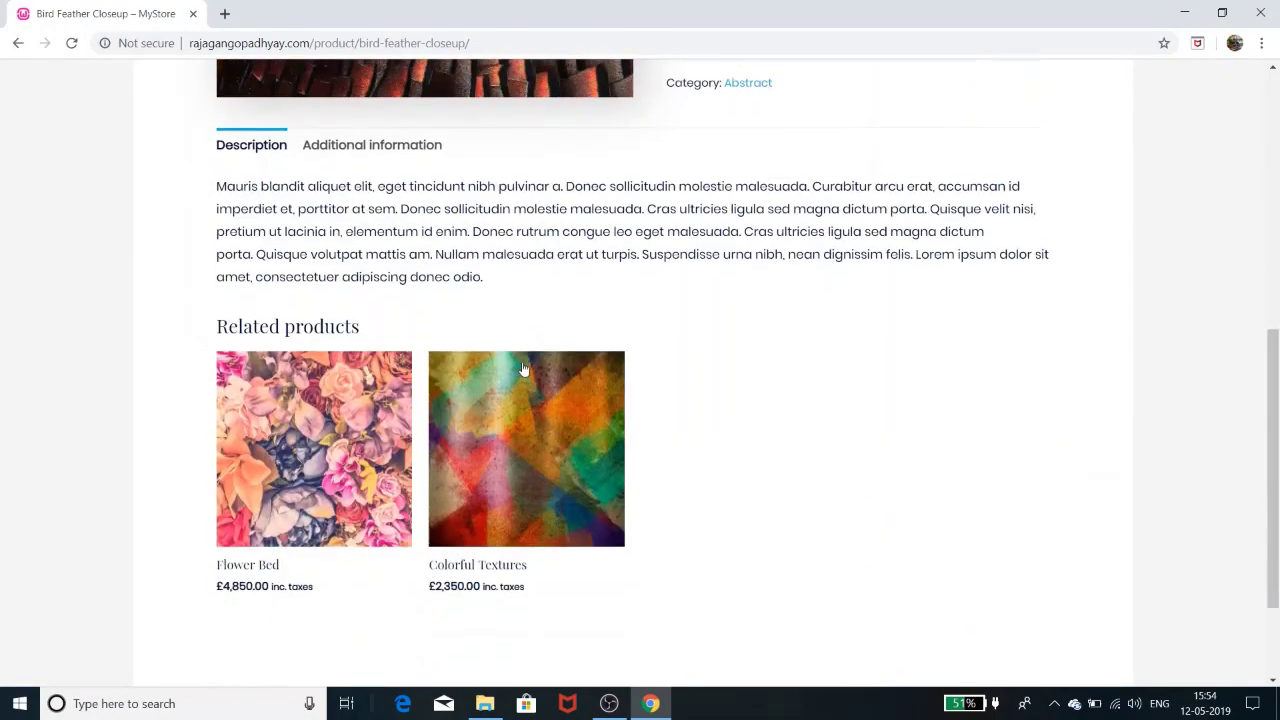
scroll(526, 366, "up", 6)
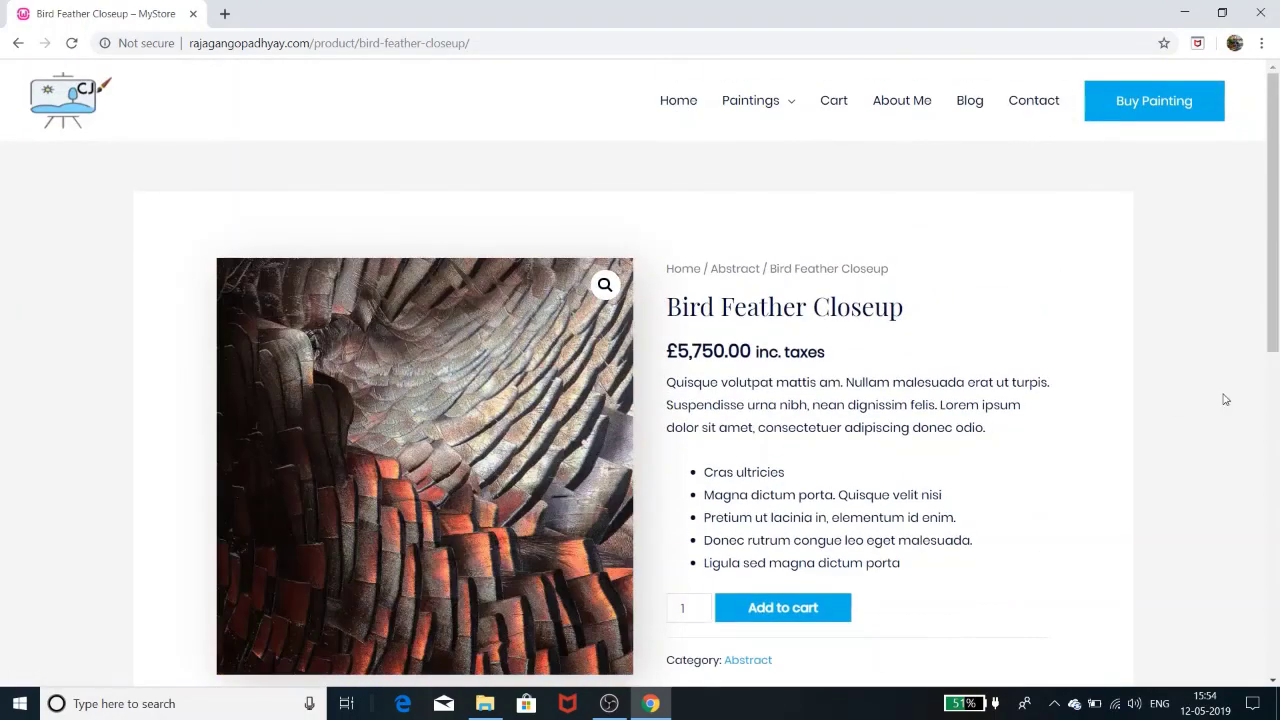
Step: Open the store's home page and look through the artist introduction, welcome text and Explore My Paintings section
left_click(661, 104)
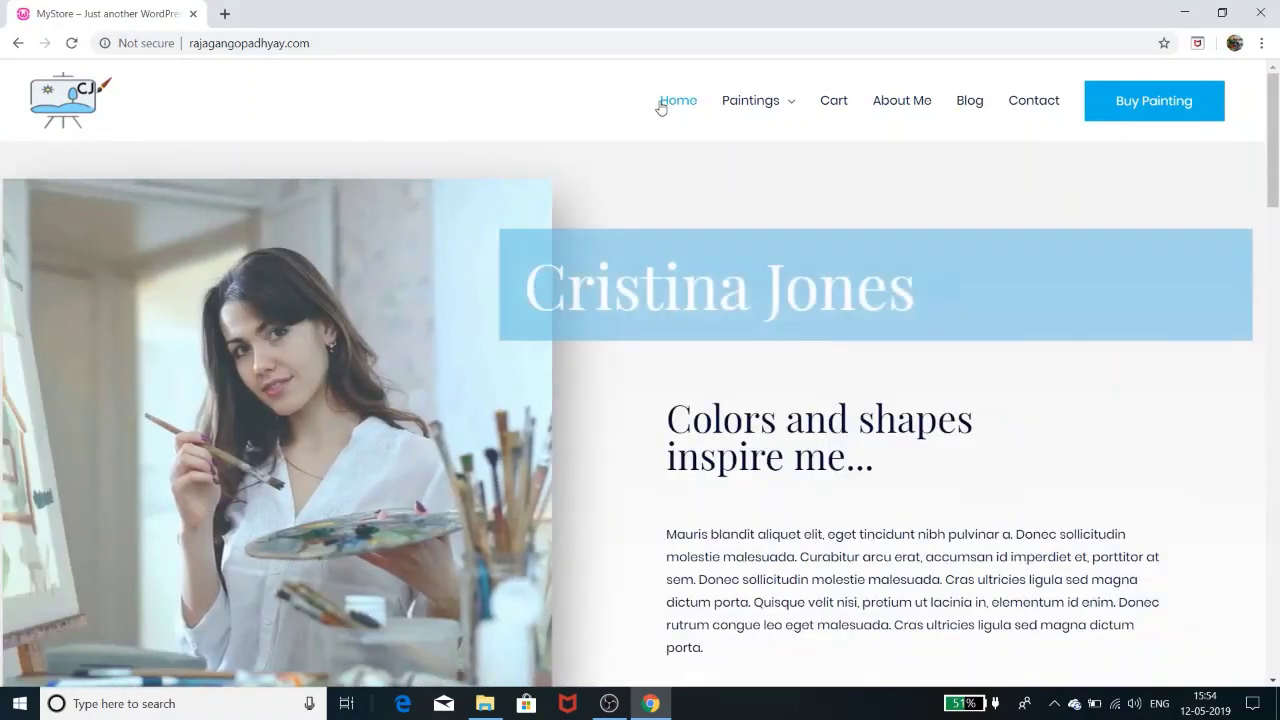
scroll(621, 285, "down", 5)
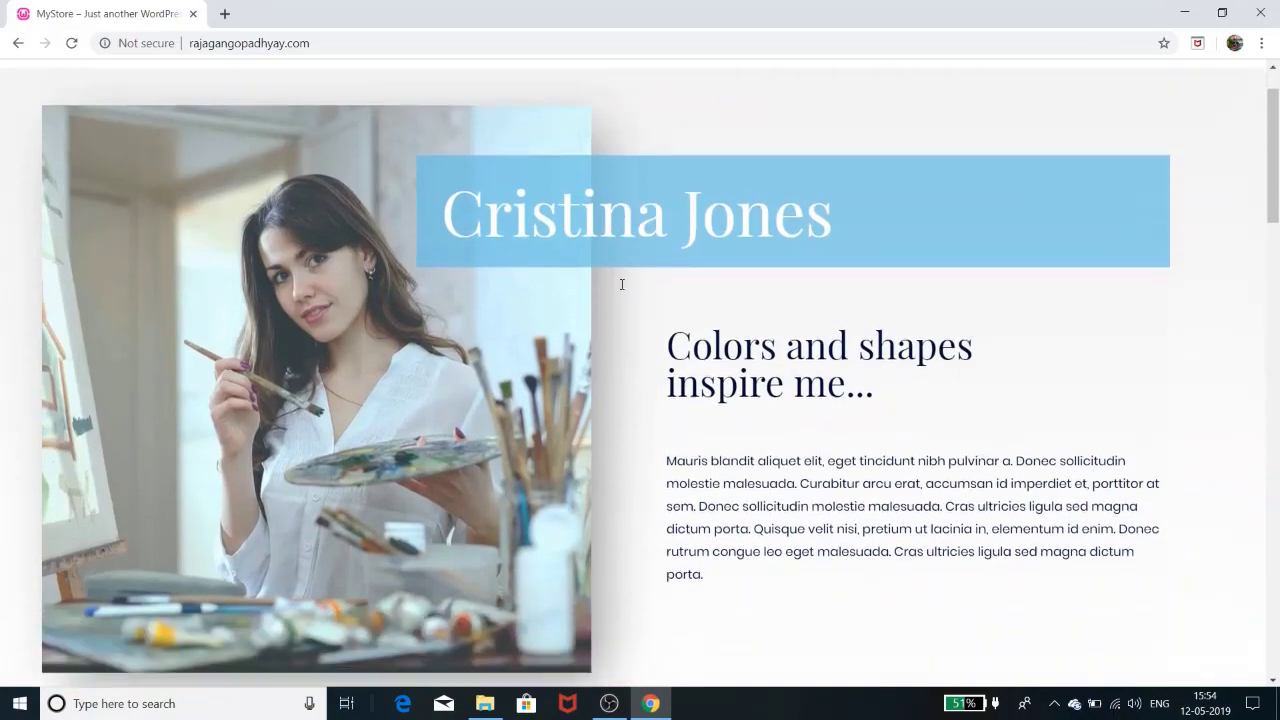
scroll(621, 292, "down", 7)
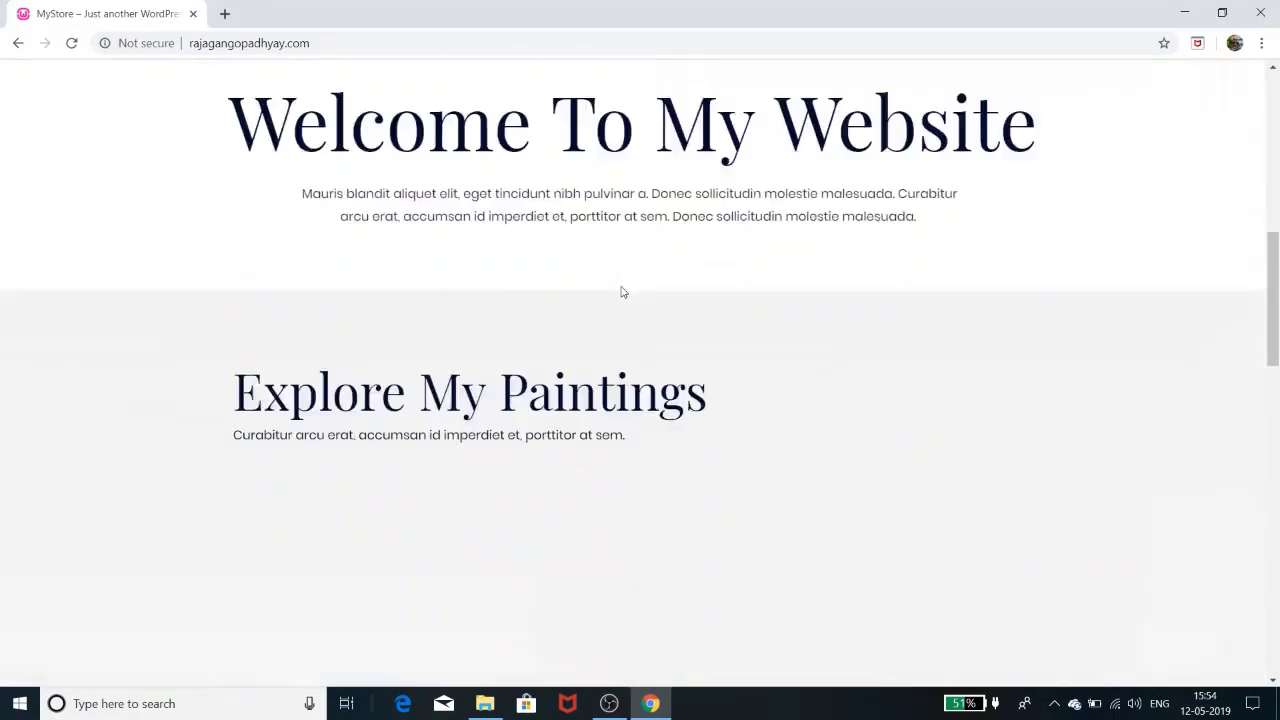
scroll(621, 292, "up", 12)
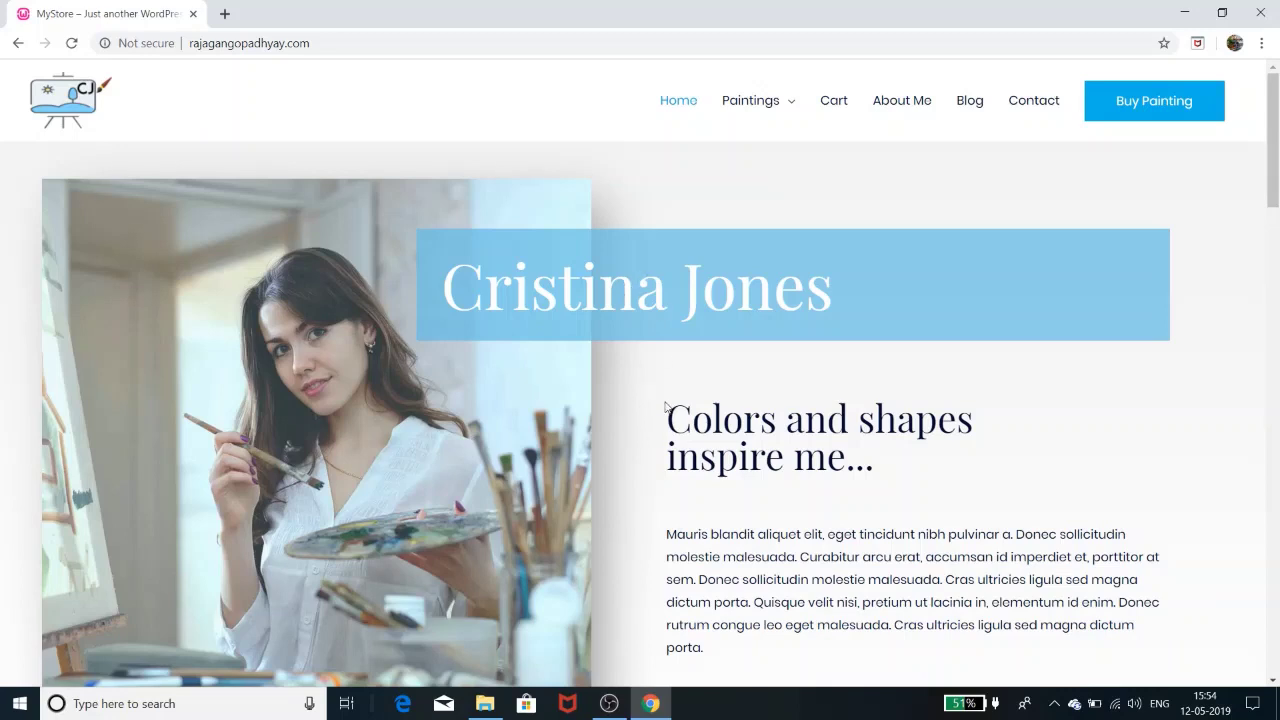
scroll(665, 405, "down", 5)
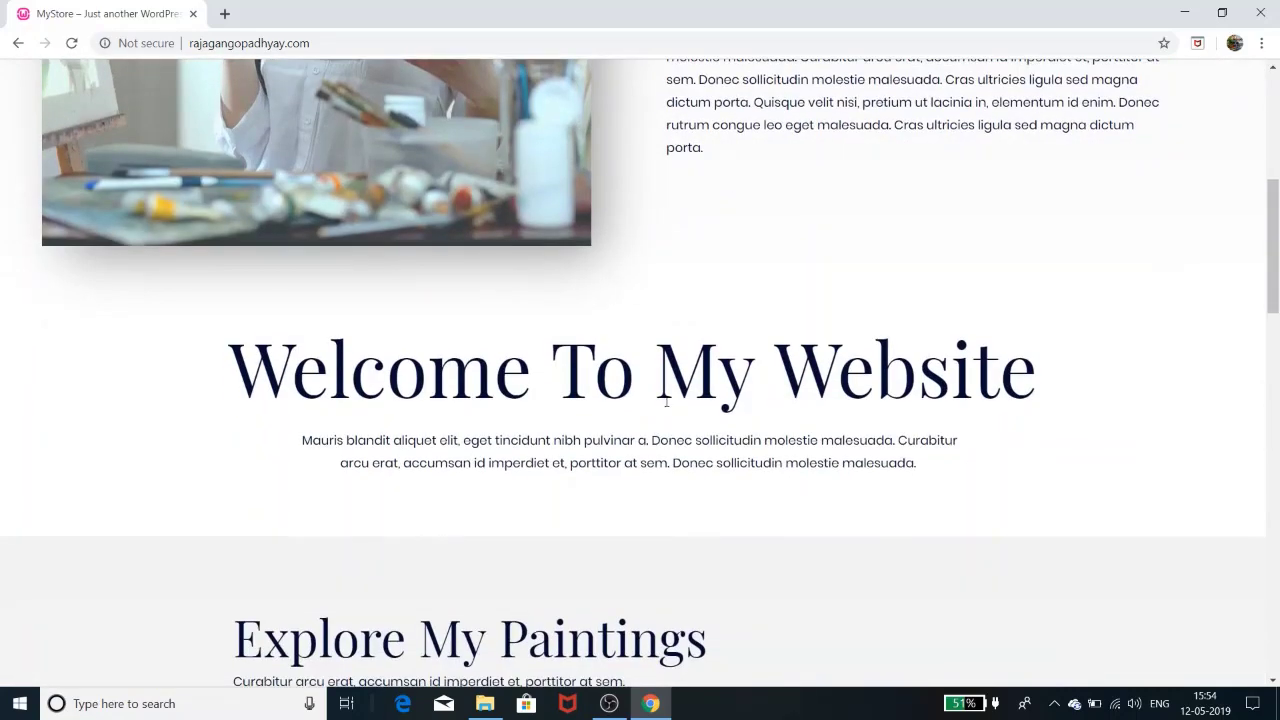
scroll(666, 400, "down", 8)
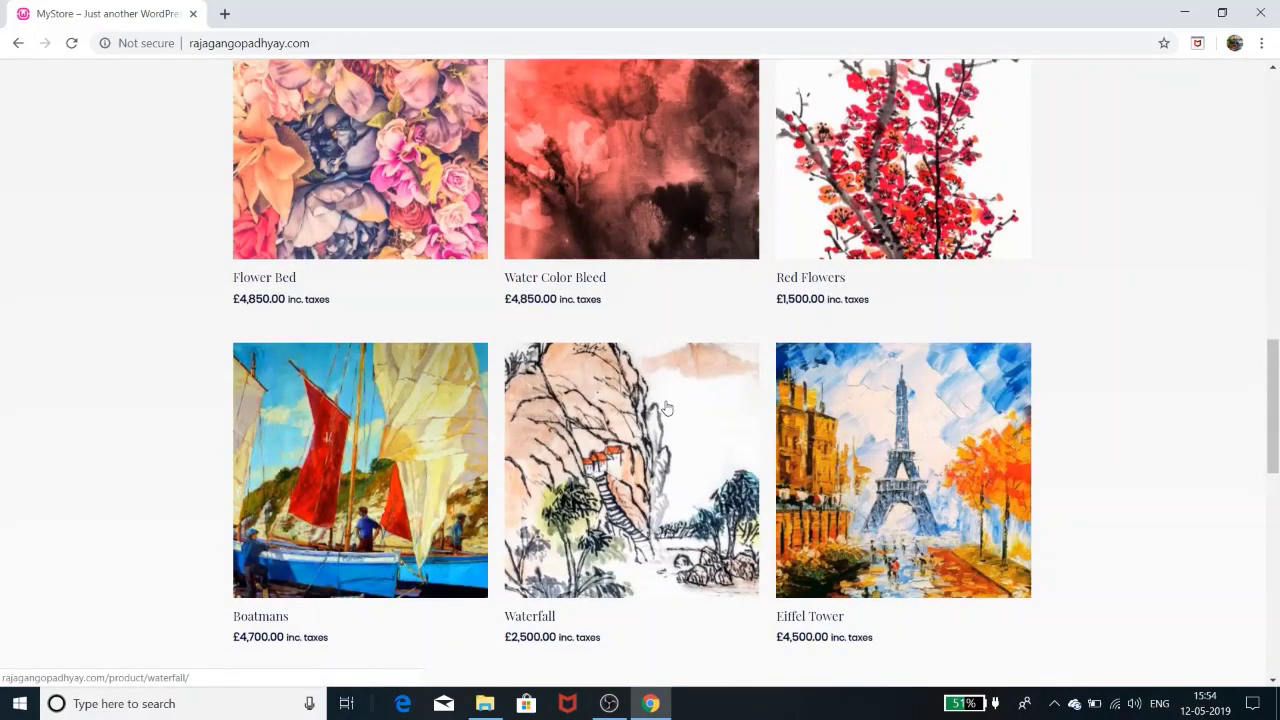
scroll(667, 408, "down", 3)
scroll(667, 408, "up", 9)
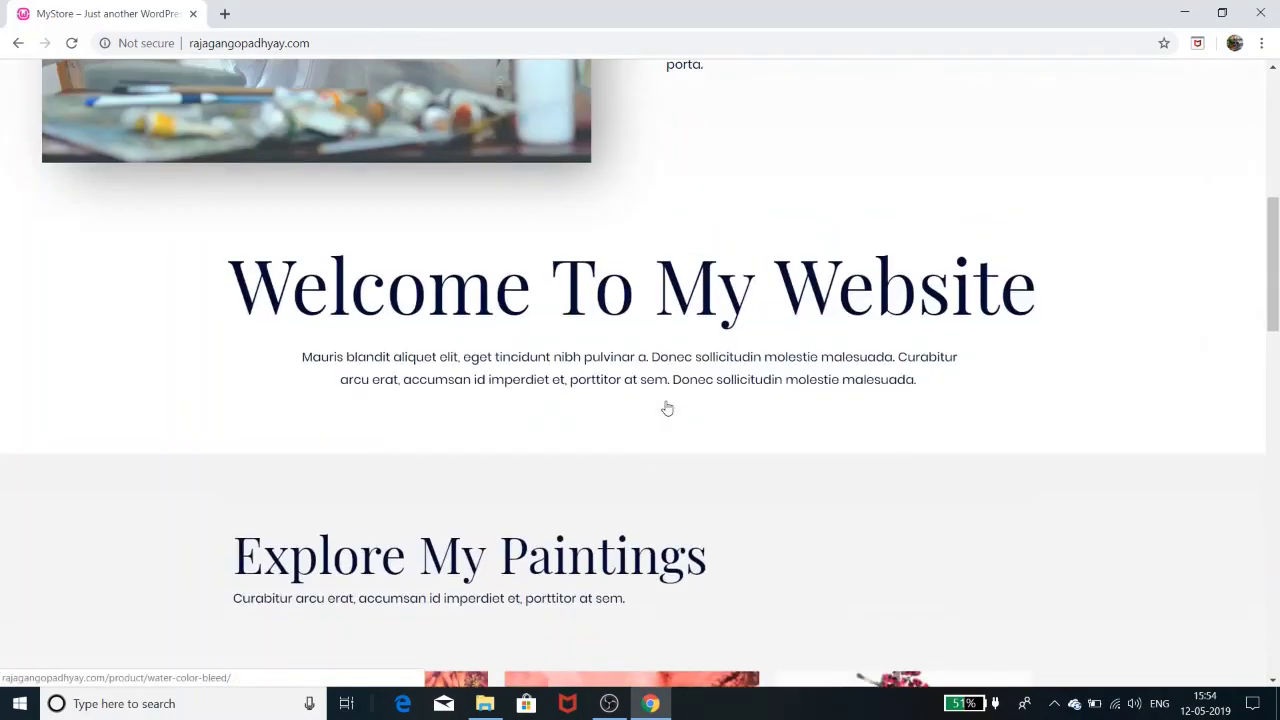
scroll(667, 408, "up", 5)
Step: View the store's Cart page, followed by the Paintings shop page
mouse_move(726, 120)
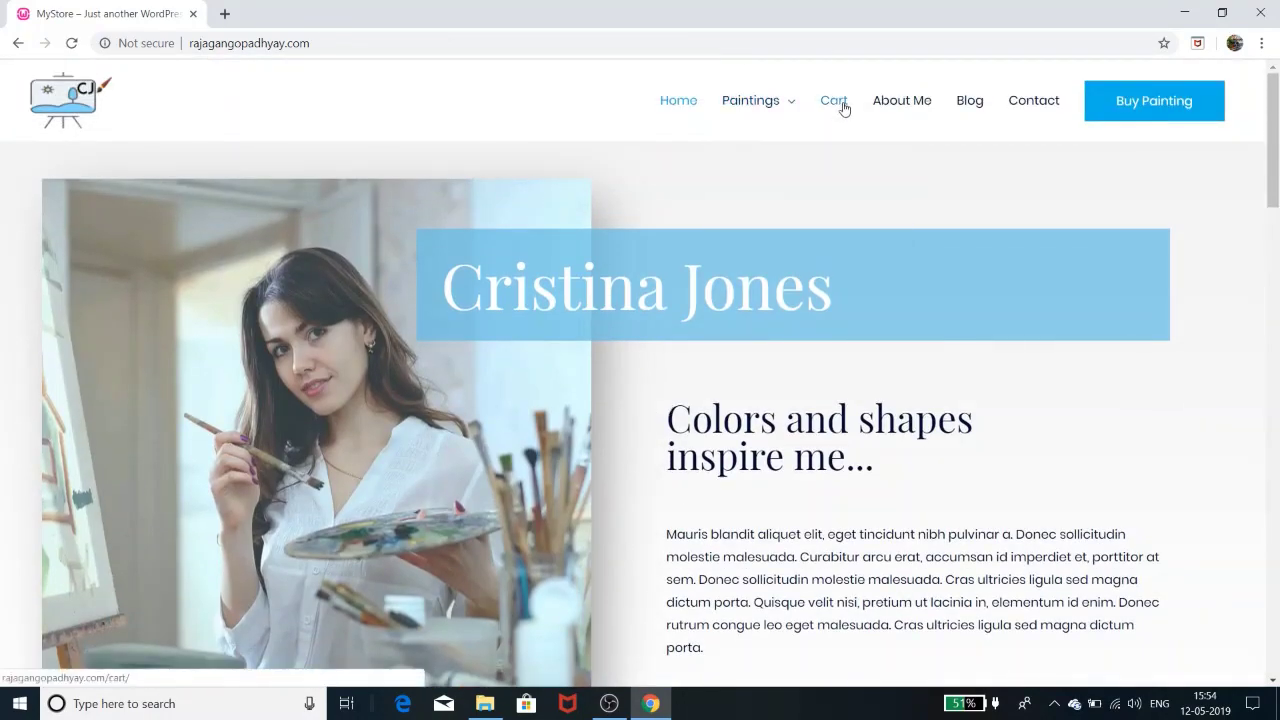
left_click(843, 104)
left_click(766, 106)
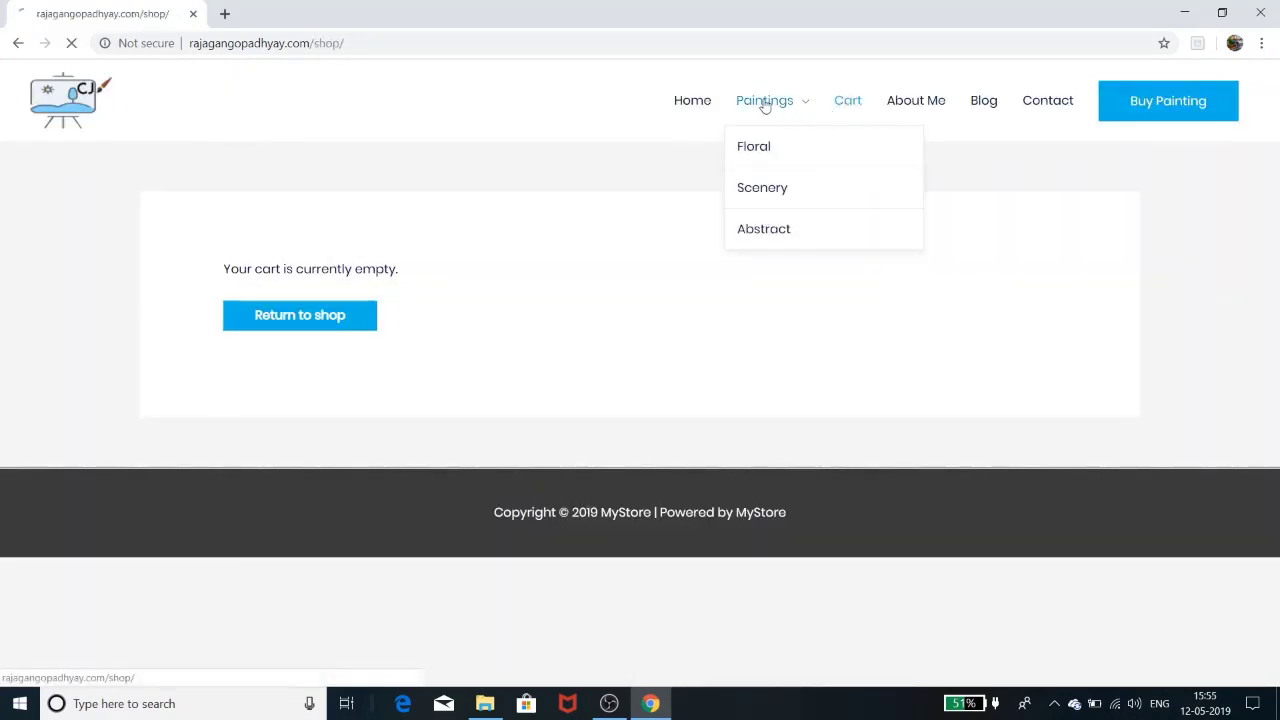
Step: Return to the home page and skim it down to the Explore My Paintings heading
left_click(697, 102)
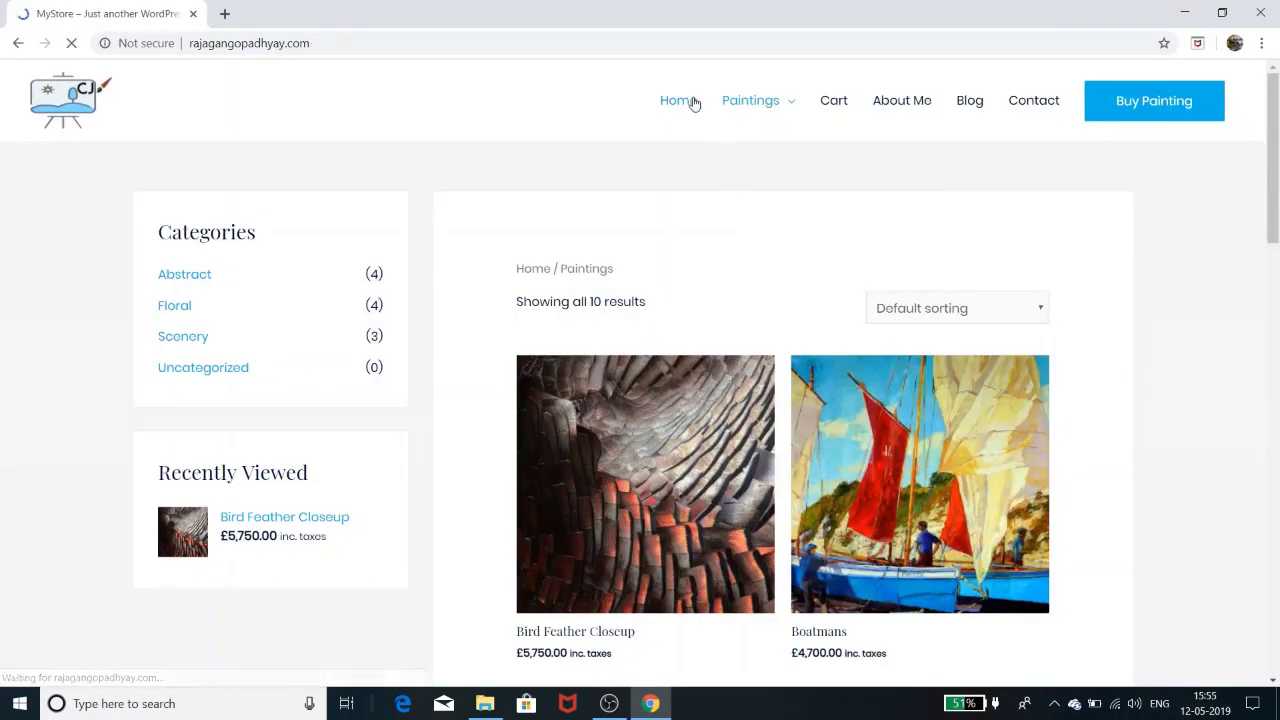
scroll(598, 437, "down", 4)
scroll(600, 438, "down", 5)
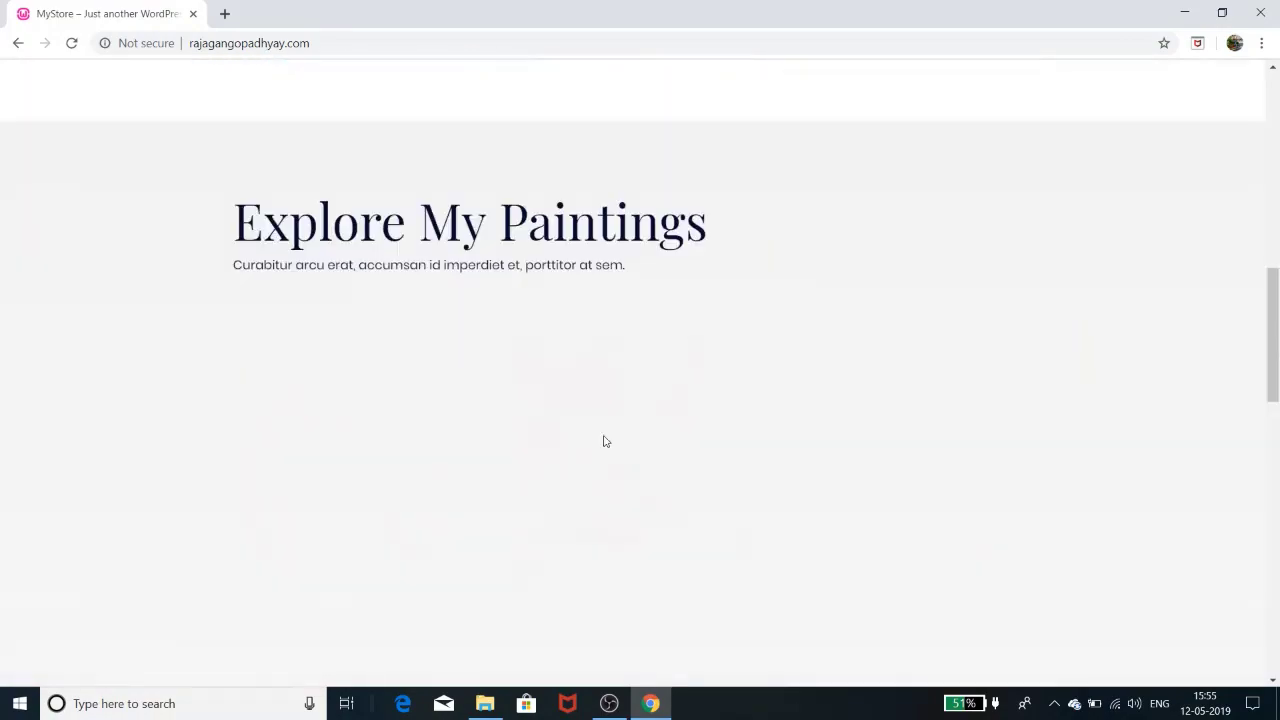
scroll(610, 444, "up", 9)
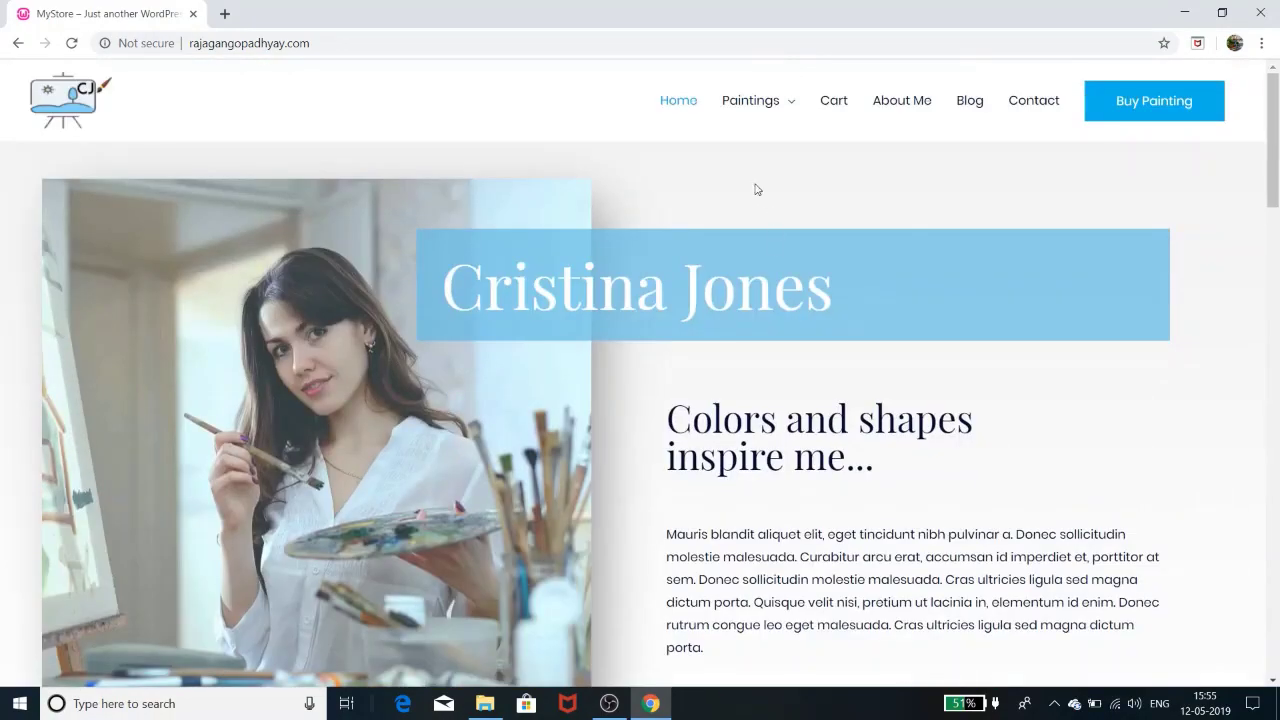
Step: View the Floral category's paintings, followed by the Scenery category page
mouse_move(731, 109)
left_click(737, 158)
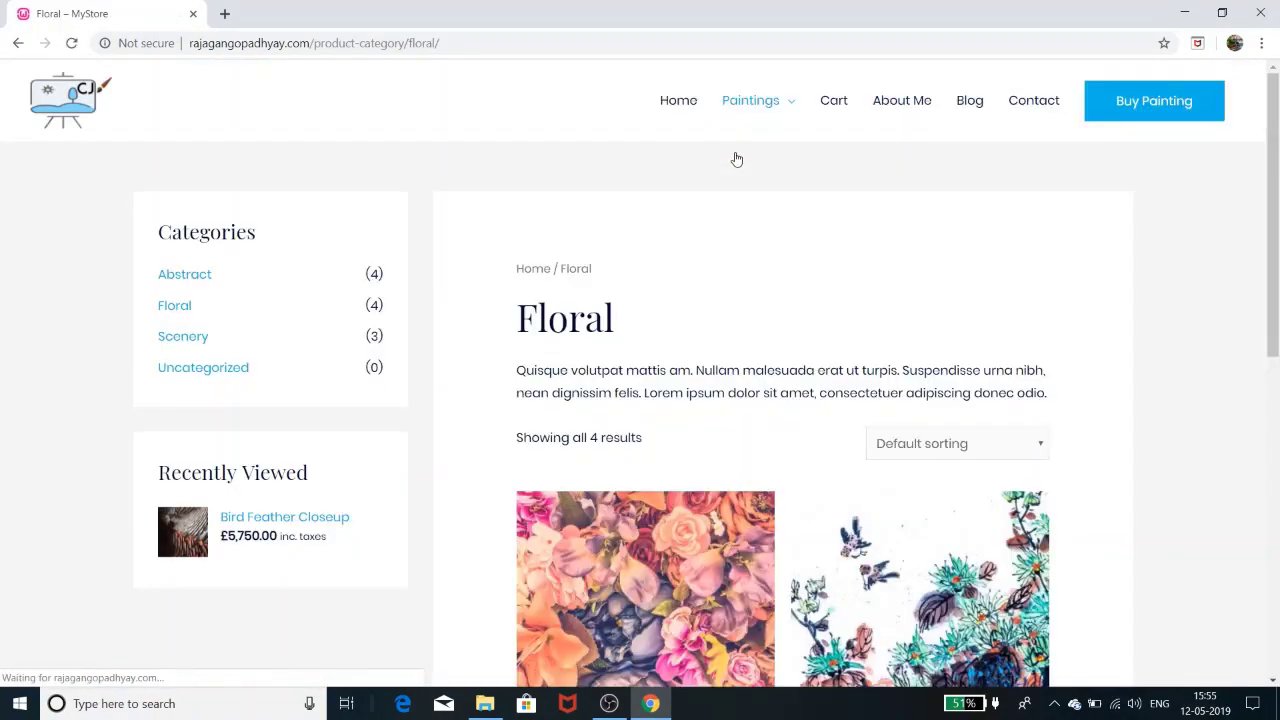
scroll(688, 436, "down", 5)
scroll(688, 436, "up", 5)
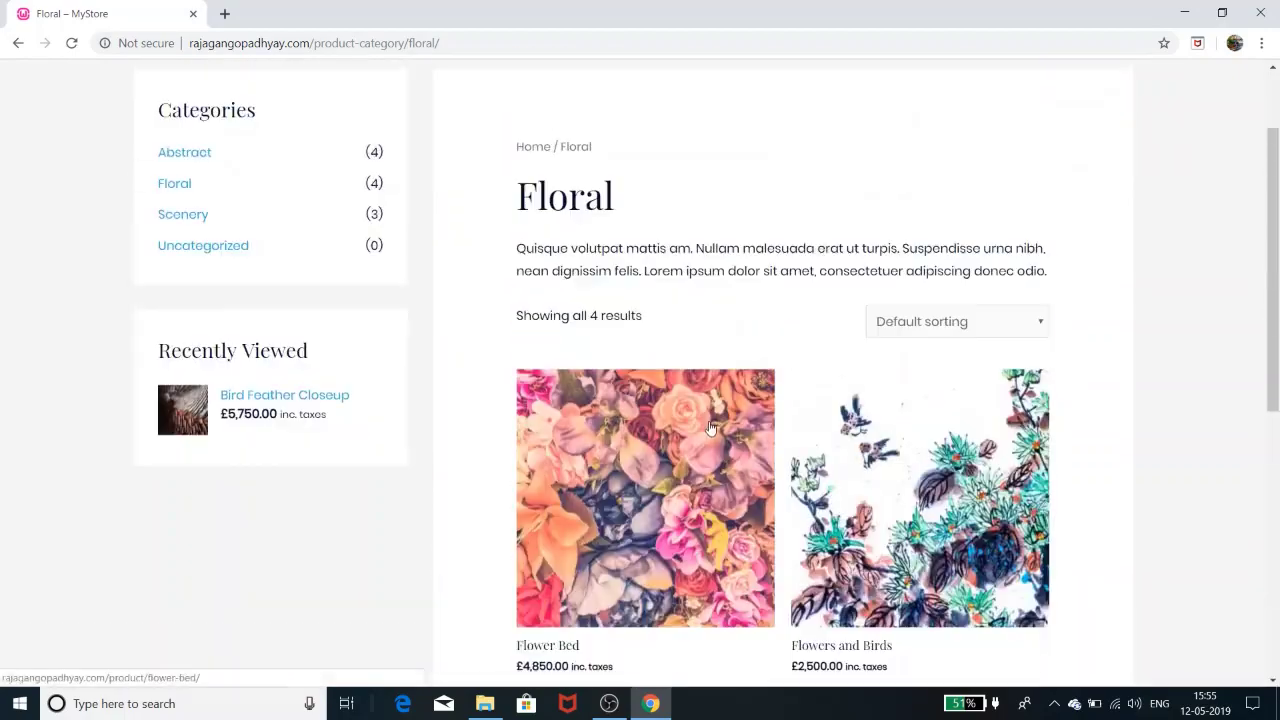
mouse_move(785, 112)
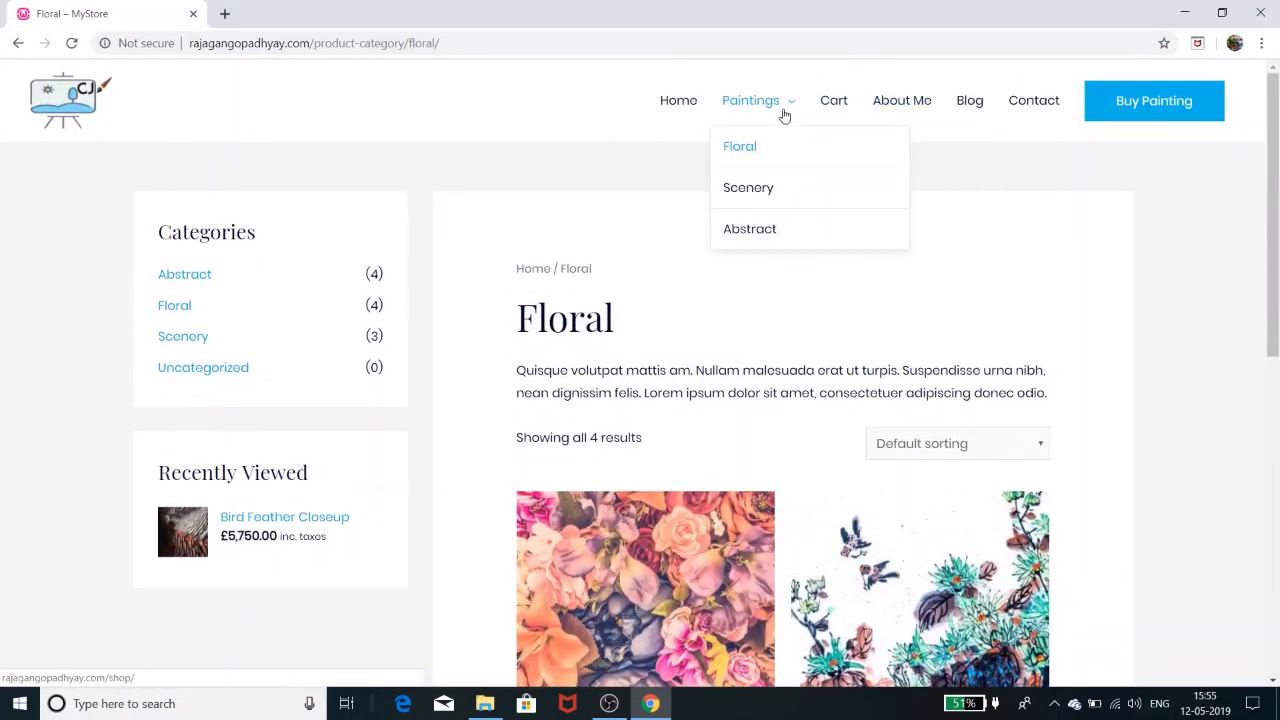
left_click(745, 192)
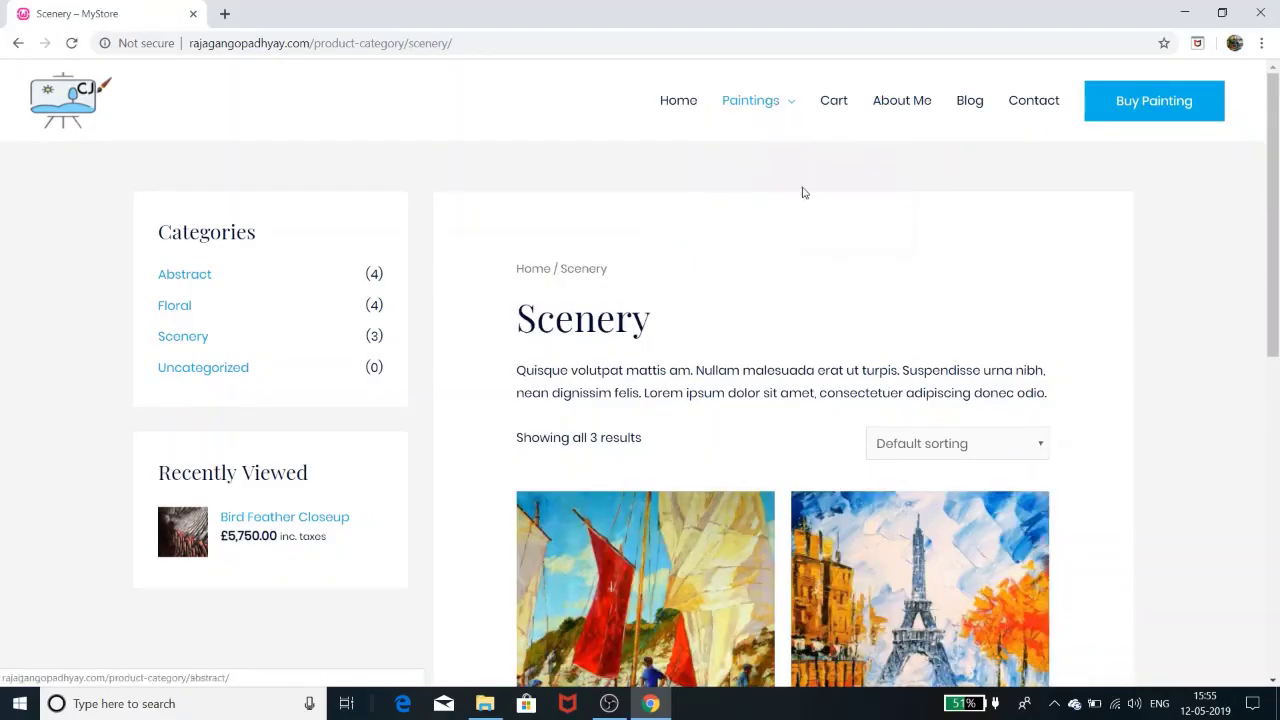
Step: Open the About Me page and look through the artist's biography and certificates
left_click(909, 104)
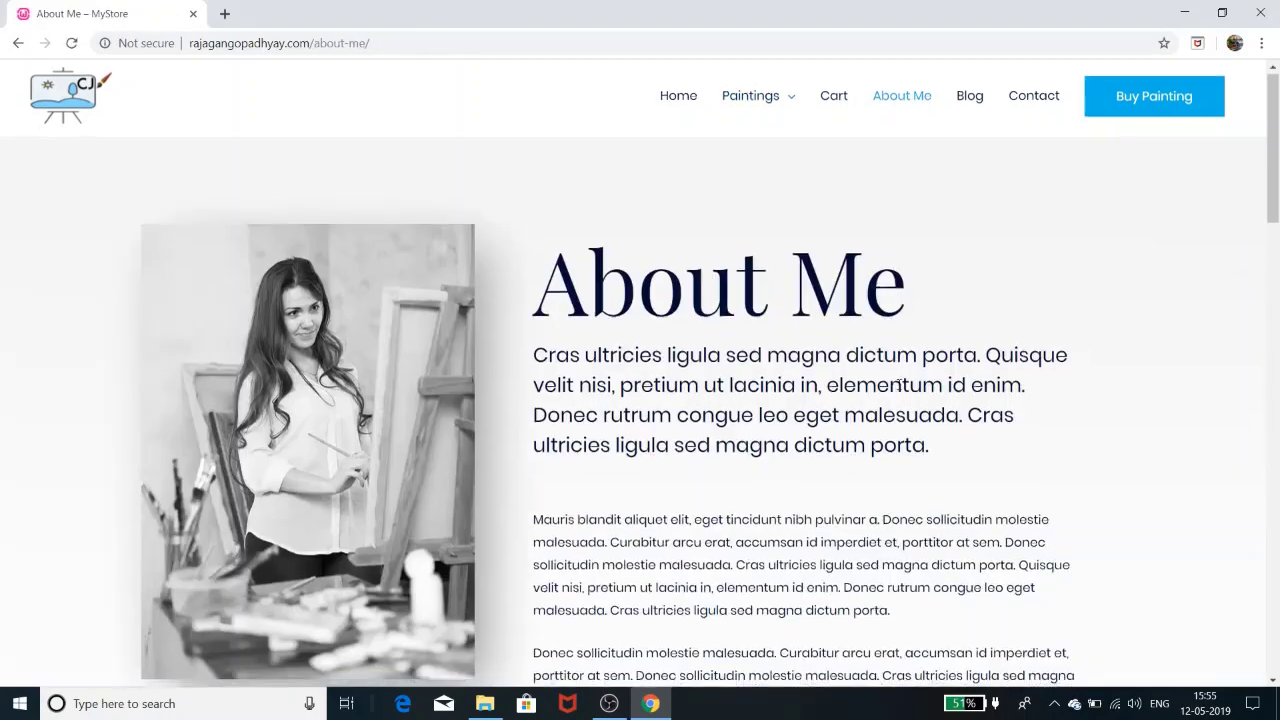
scroll(900, 390, "down", 15)
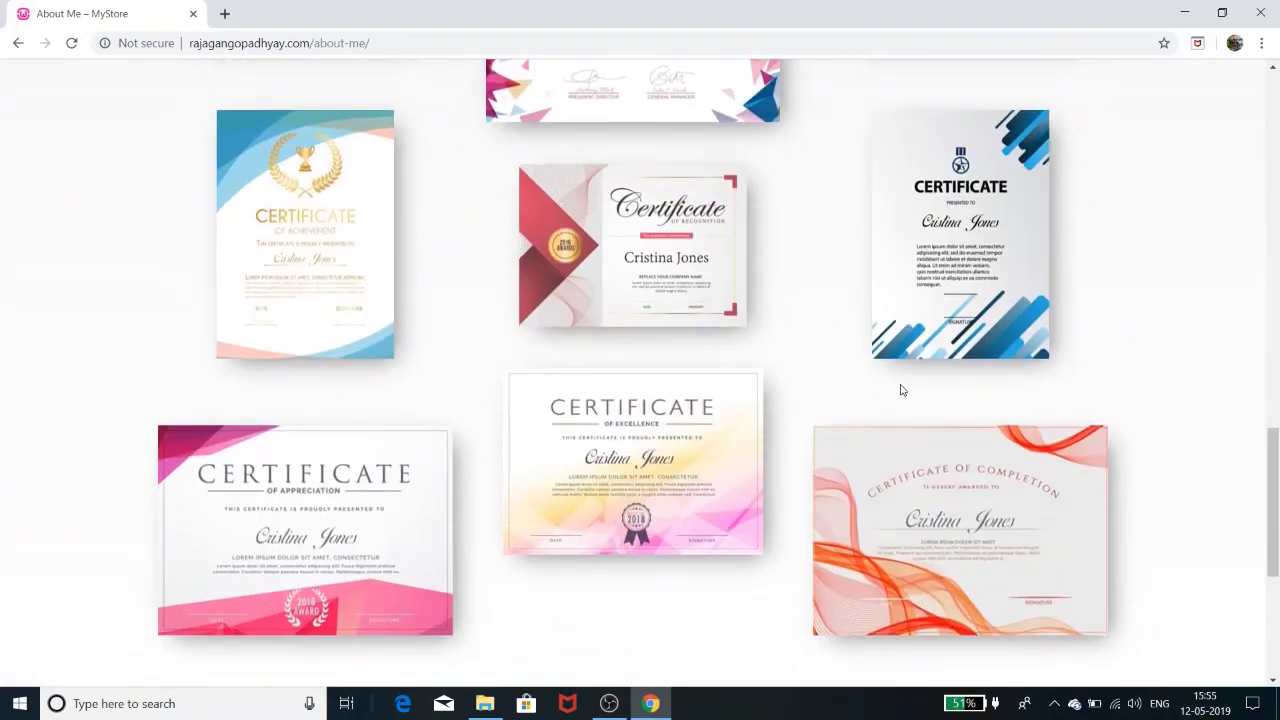
scroll(900, 388, "up", 15)
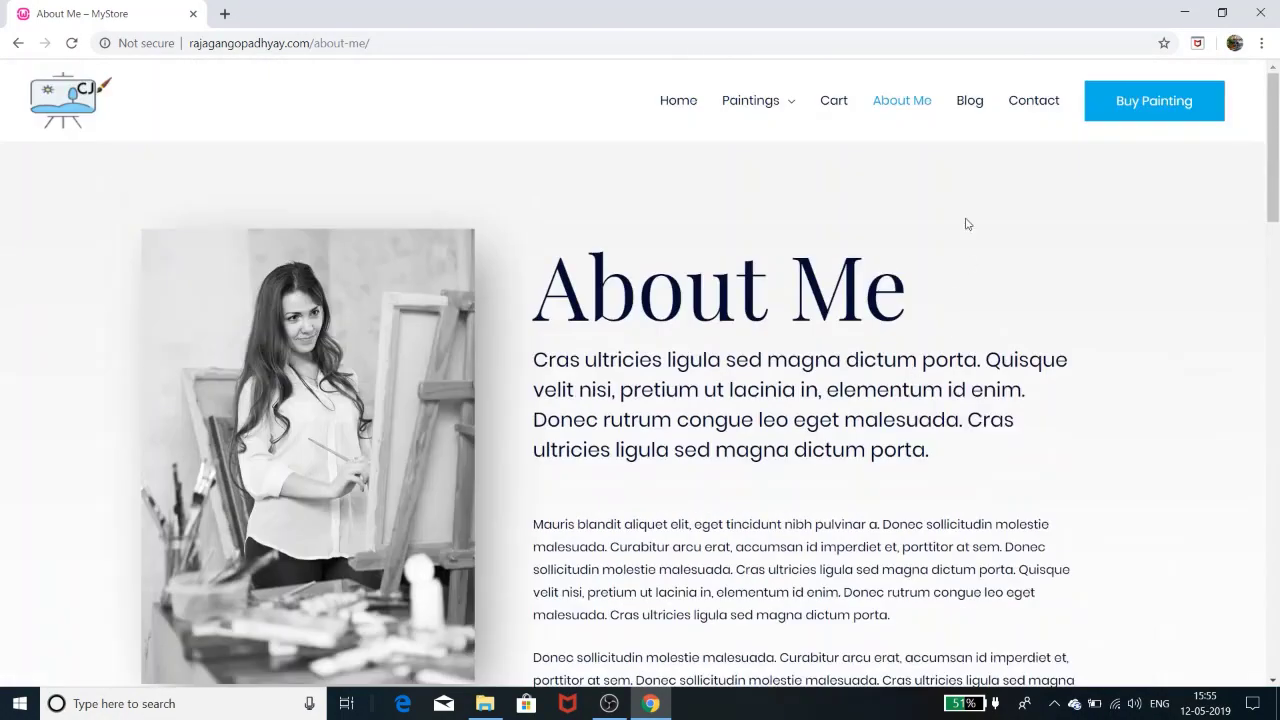
Step: Open the Blog page and look over its introduction and post previews
left_click(972, 102)
scroll(920, 300, "down", 1)
scroll(895, 396, "down", 12)
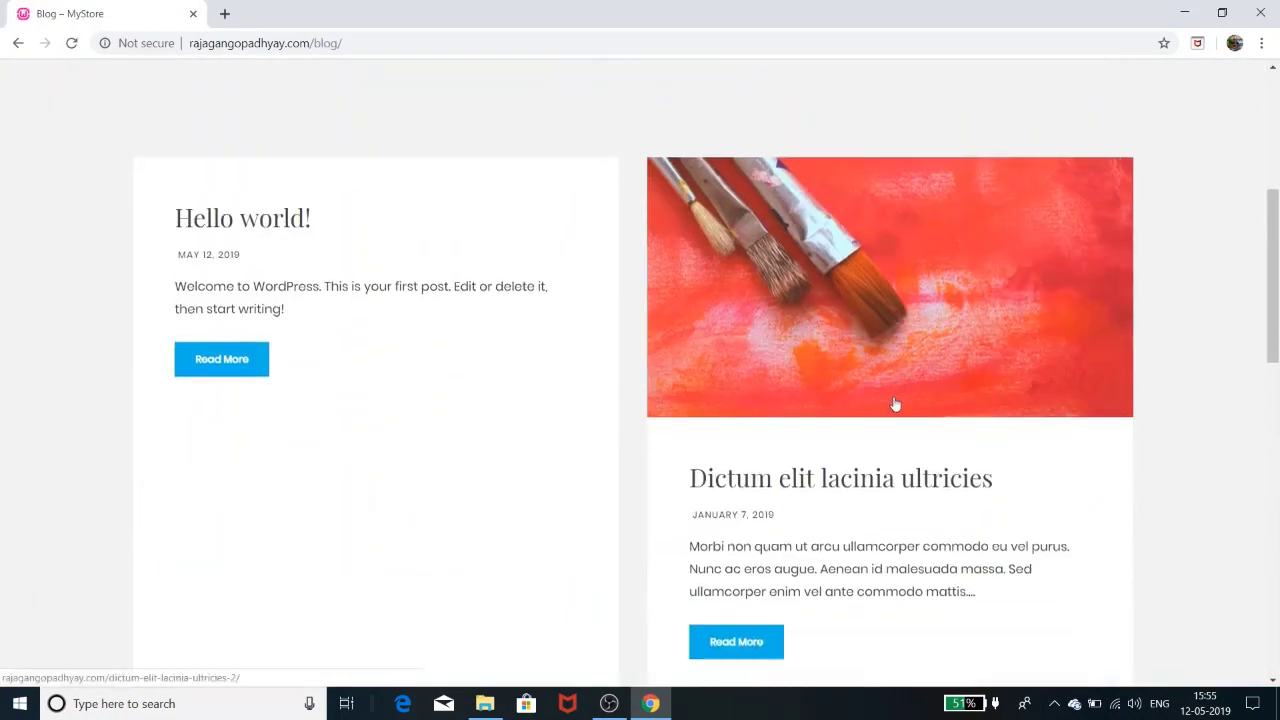
scroll(894, 400, "up", 4)
scroll(895, 403, "up", 8)
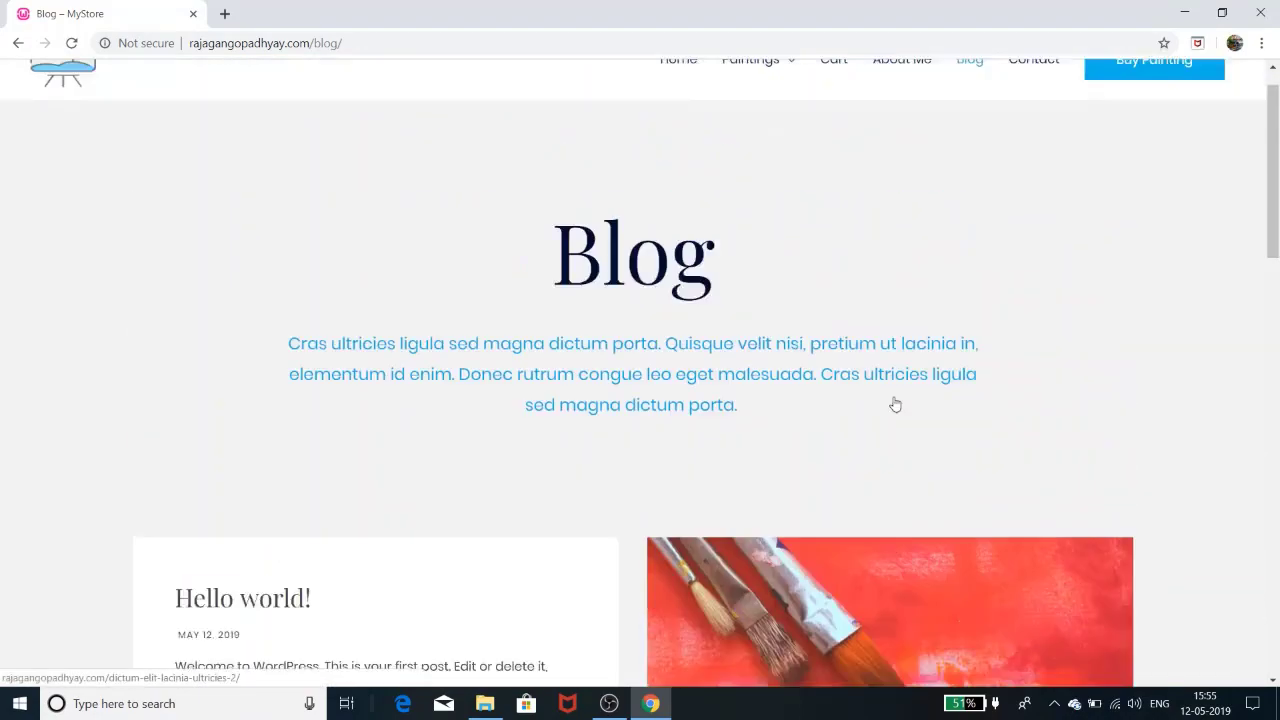
scroll(894, 403, "down", 12)
scroll(894, 403, "up", 4)
scroll(897, 407, "up", 8)
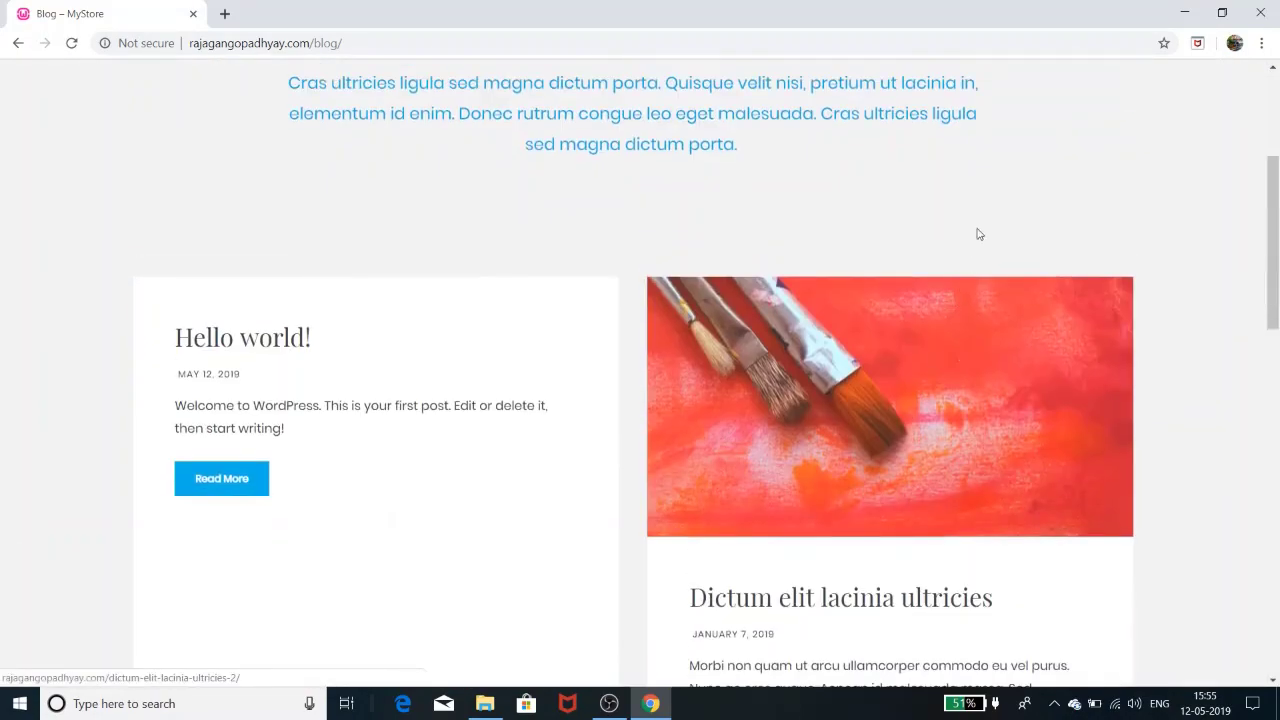
Step: Open the Contact page and check its heading and map area
left_click(1058, 100)
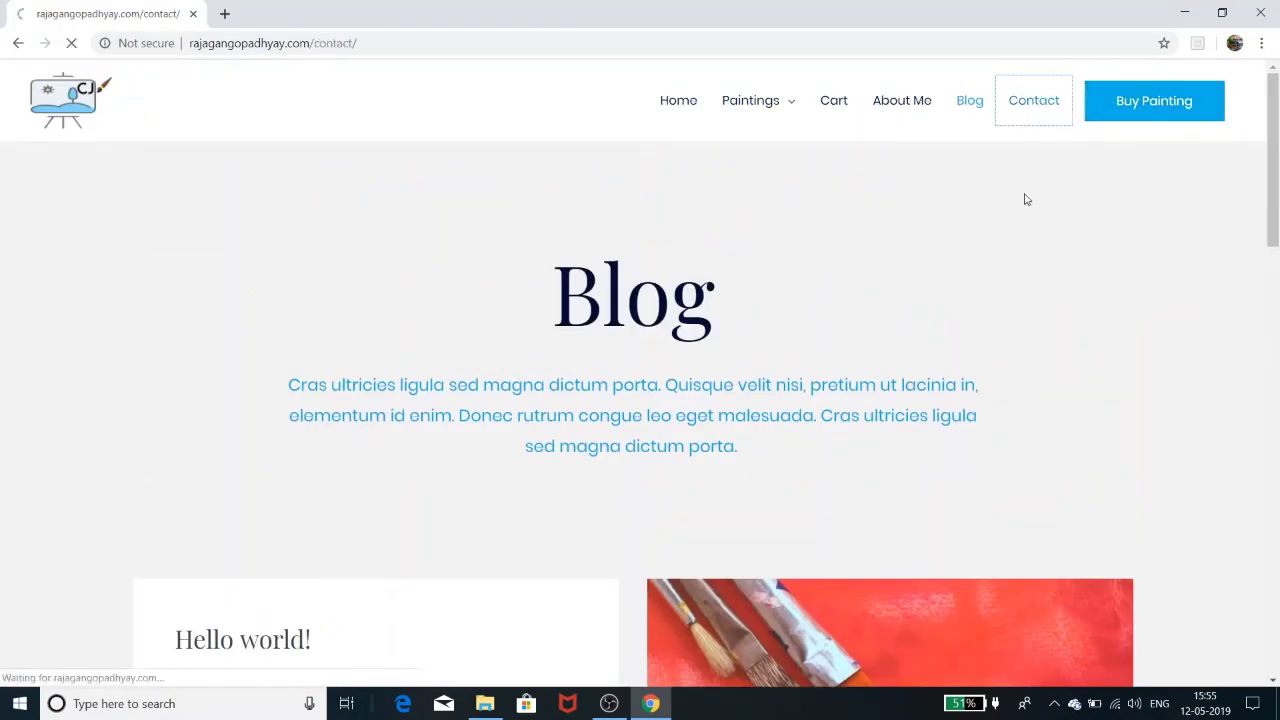
scroll(930, 442, "down", 5)
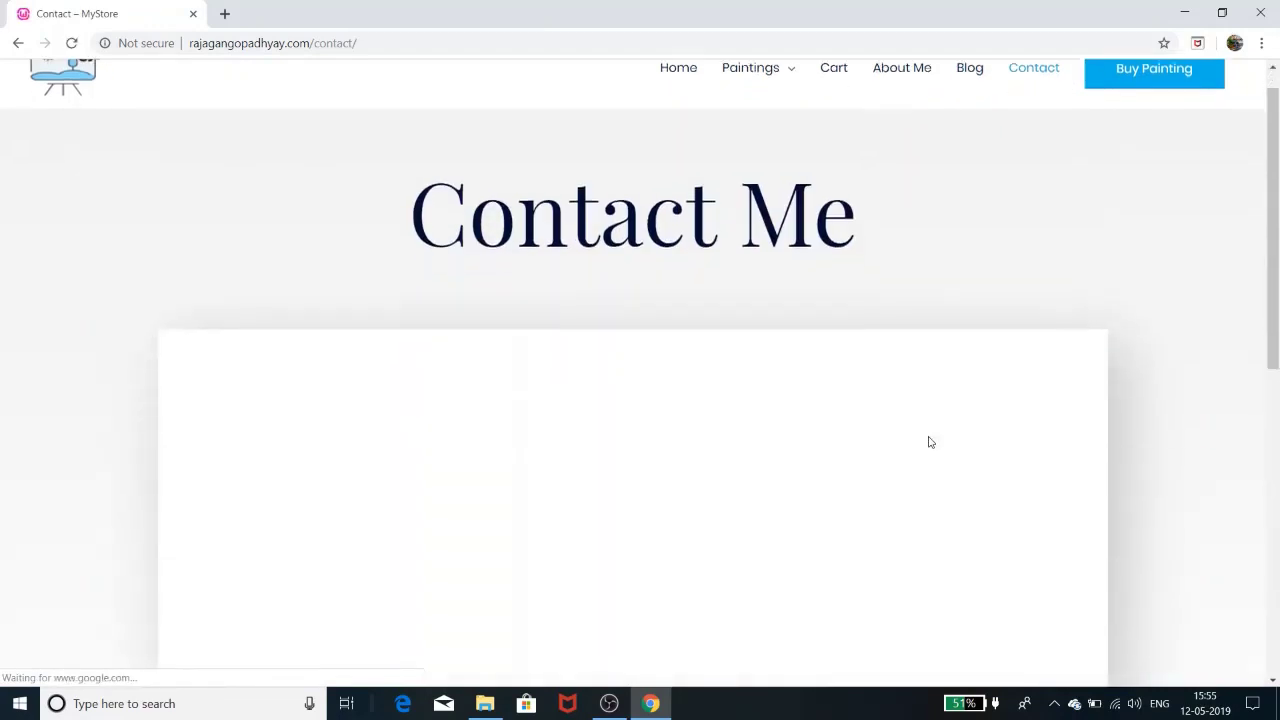
scroll(930, 442, "up", 5)
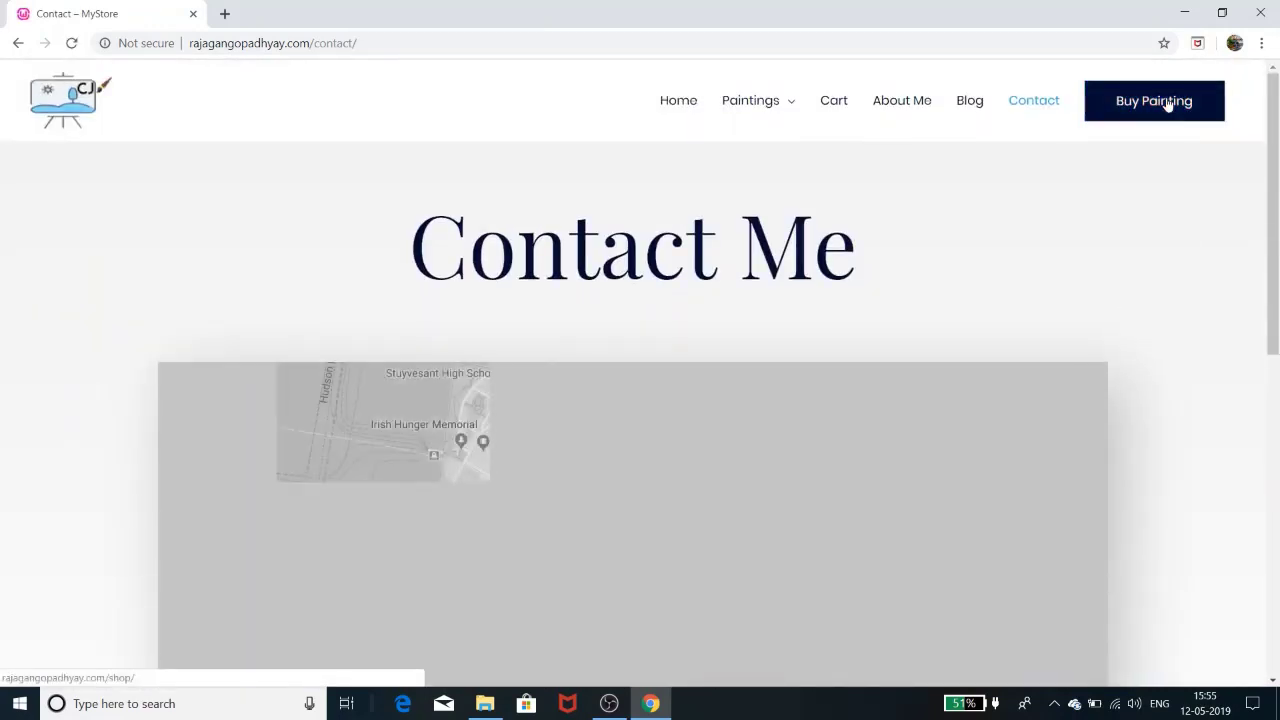
Step: Open the shop through the Buy Painting link and look through the full painting listing
left_click(1168, 104)
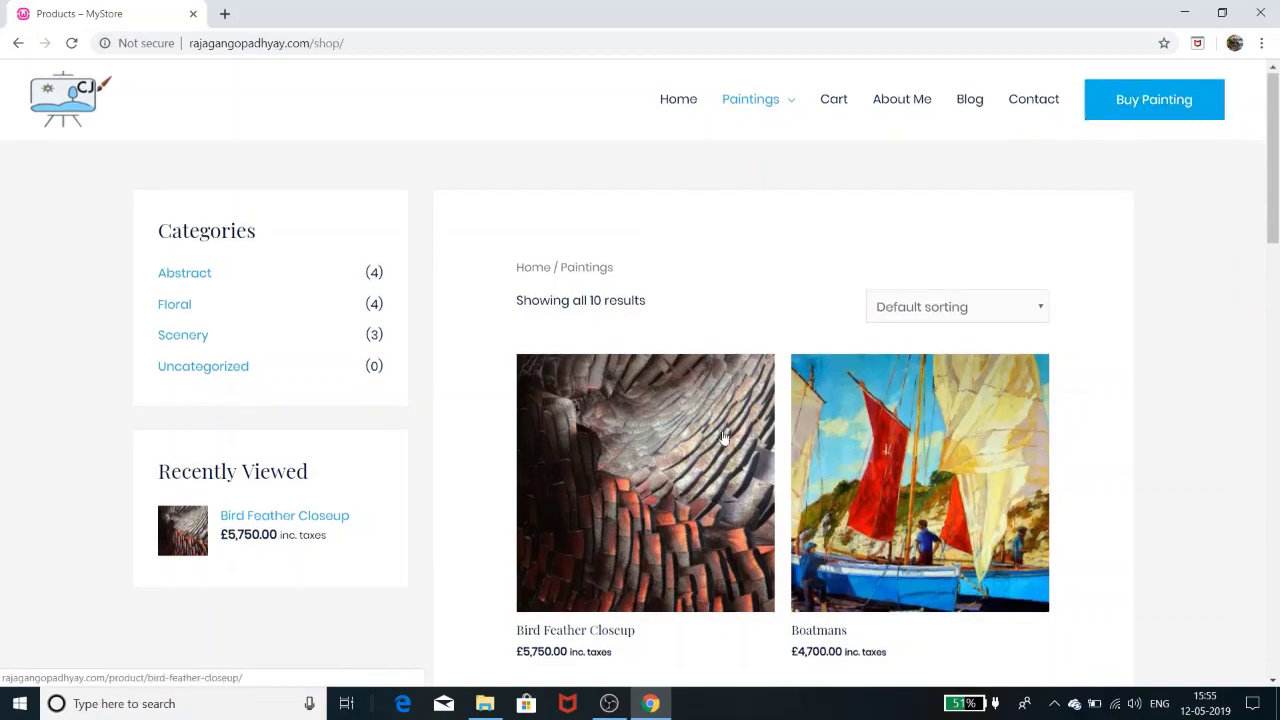
scroll(724, 438, "down", 3)
scroll(724, 438, "down", 12)
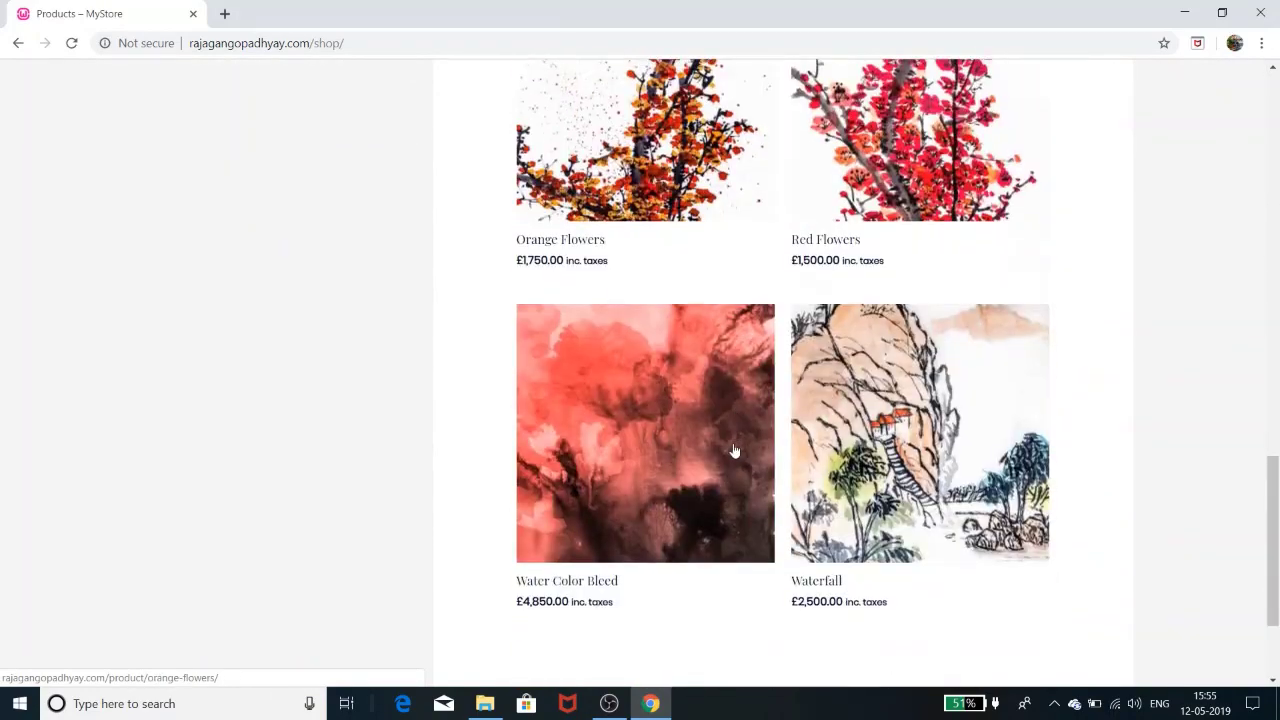
scroll(734, 450, "up", 15)
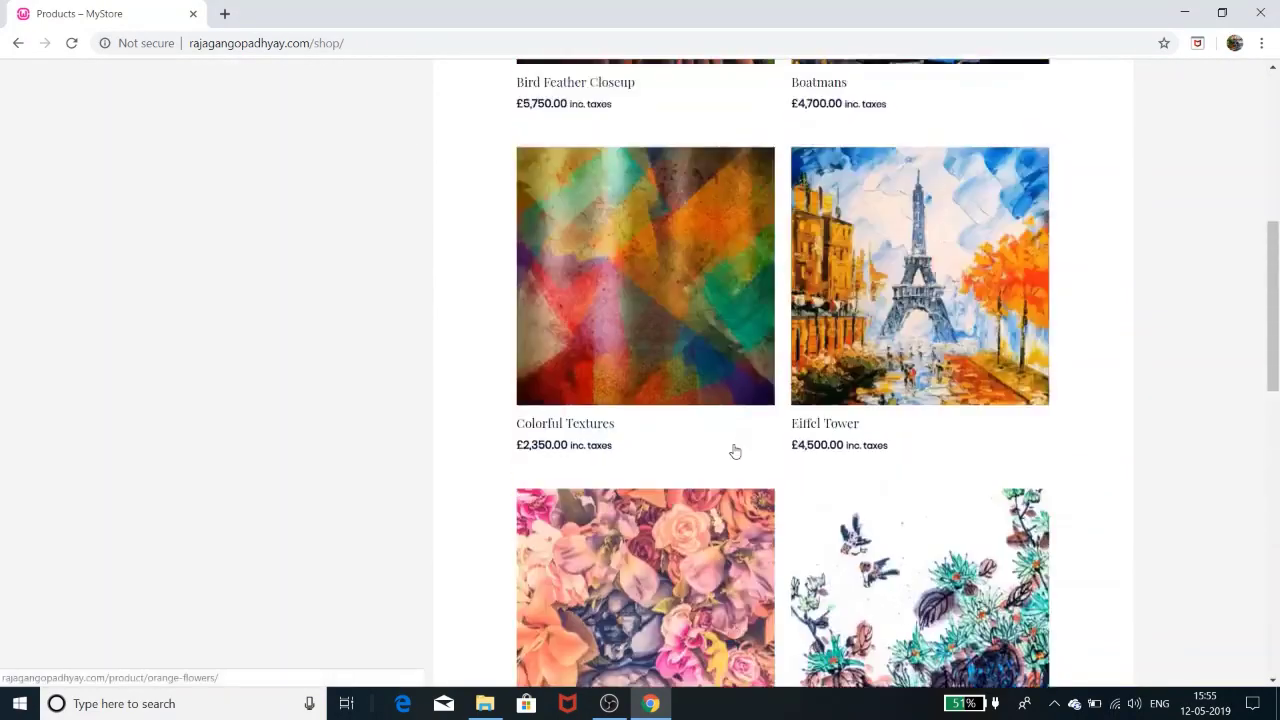
Step: Go back to the store's home page and view its introduction and welcome section
left_click(661, 106)
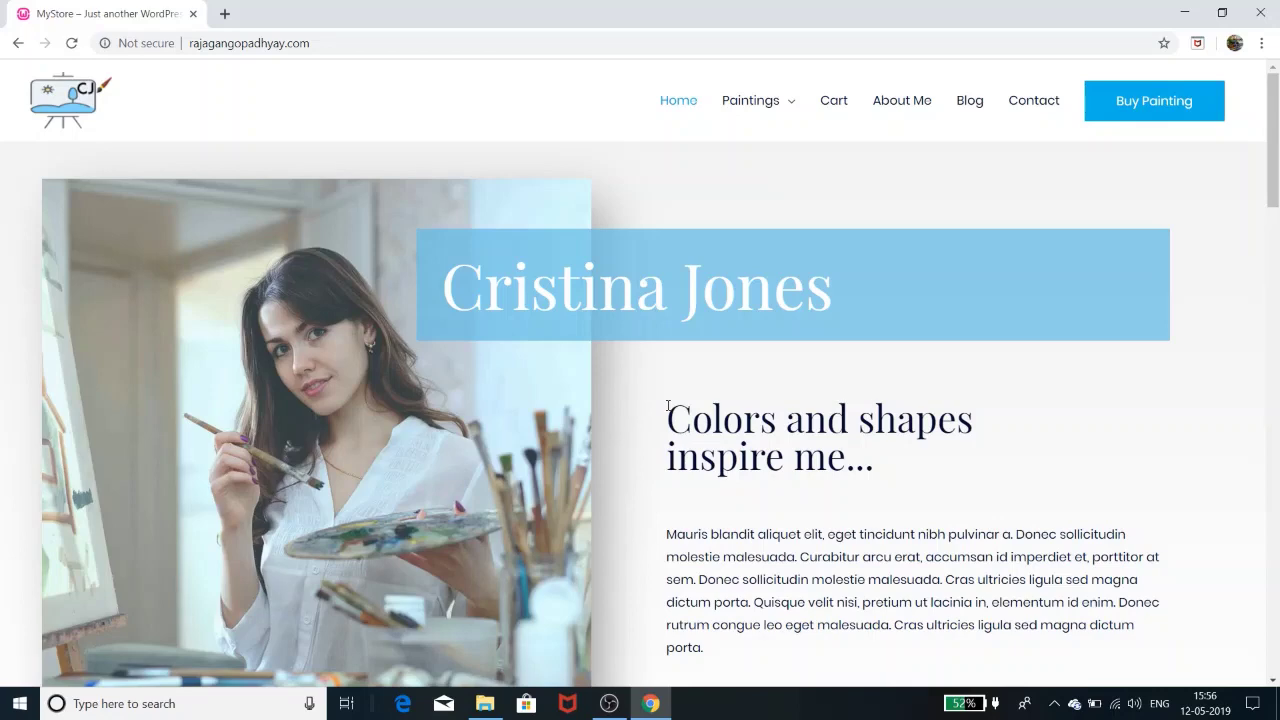
scroll(668, 405, "down", 4)
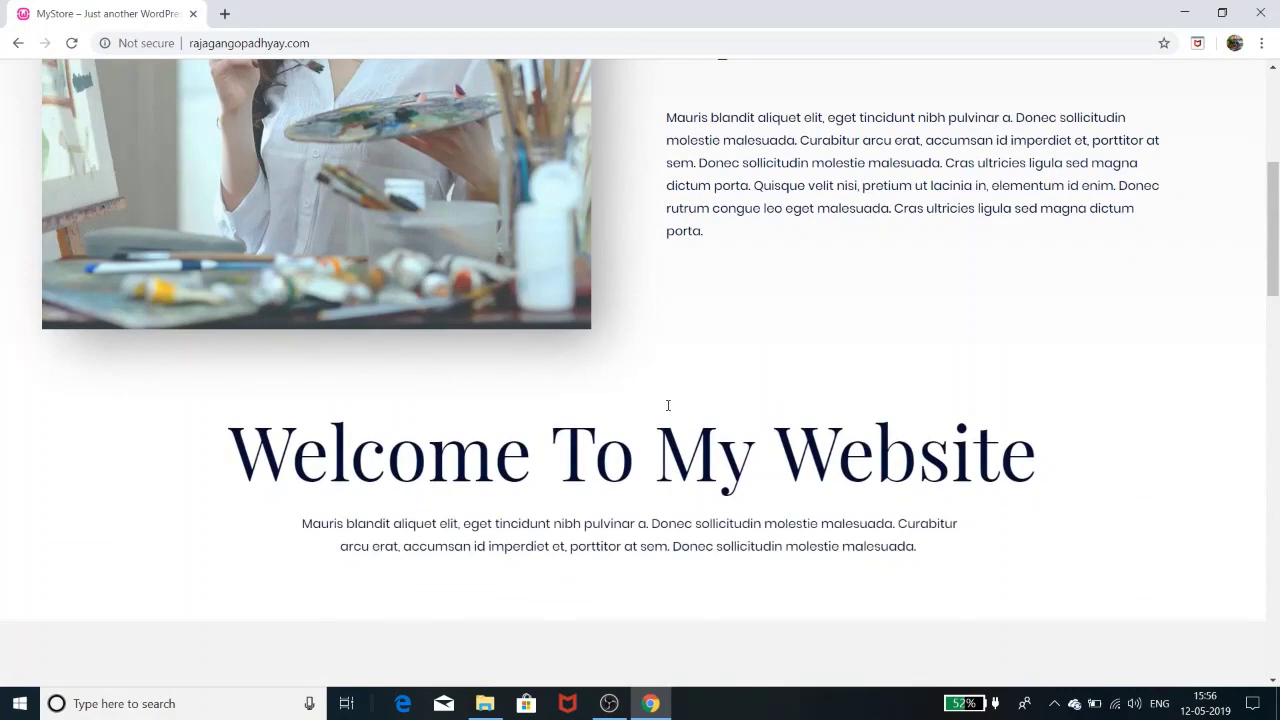
scroll(668, 405, "up", 4)
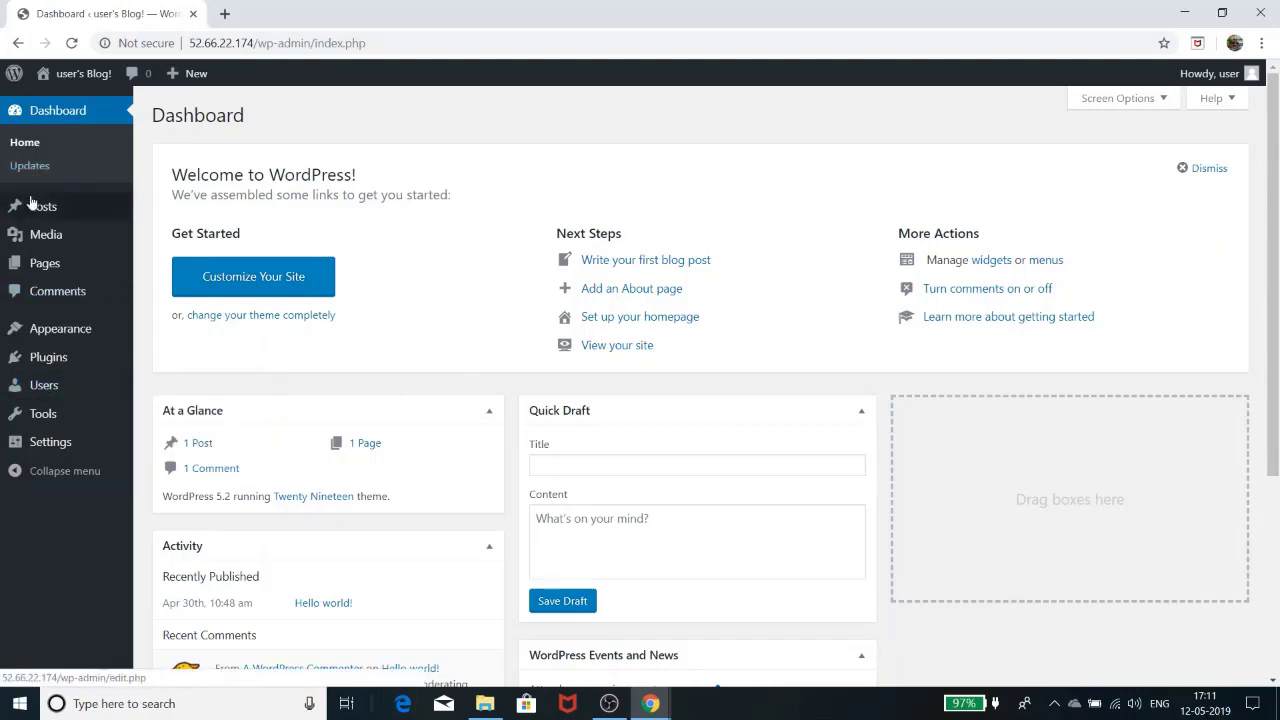
Step: Open the list of all pages in the new site's WordPress admin dashboard
left_click(44, 268)
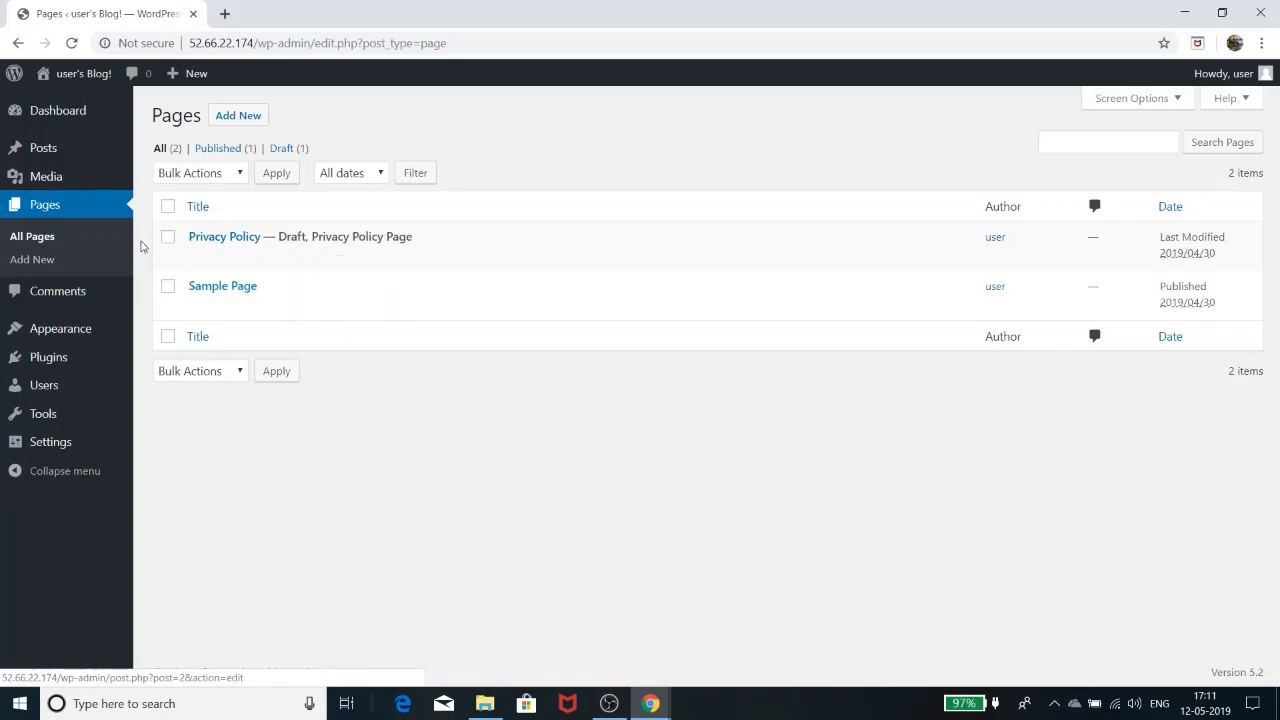
Step: View the installed themes and the installed plugins list of the new WordPress site
mouse_move(61, 328)
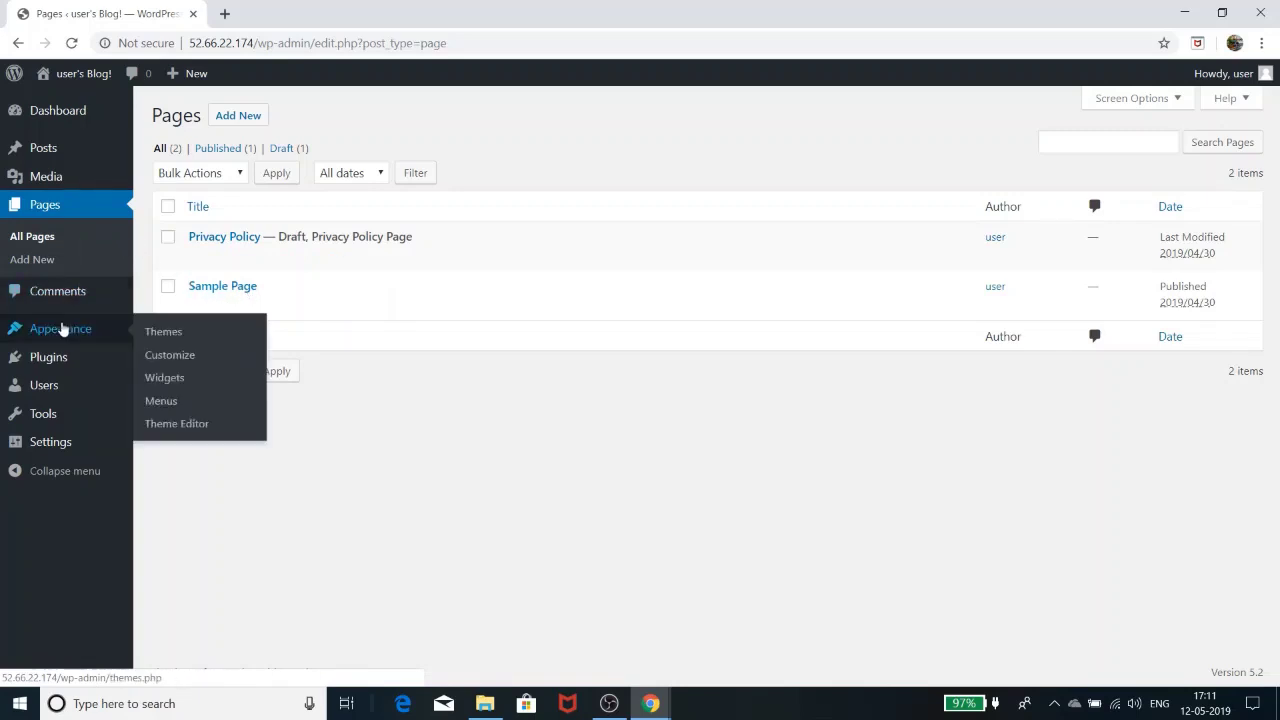
left_click(165, 333)
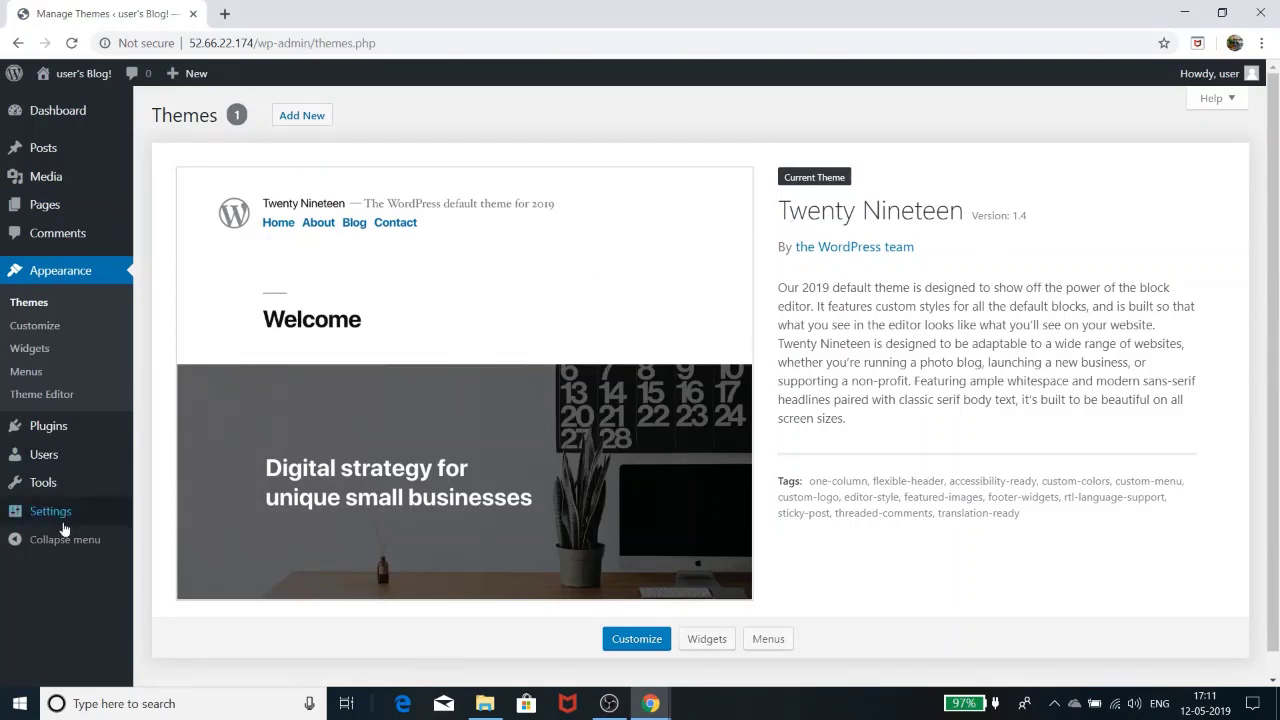
left_click(51, 428)
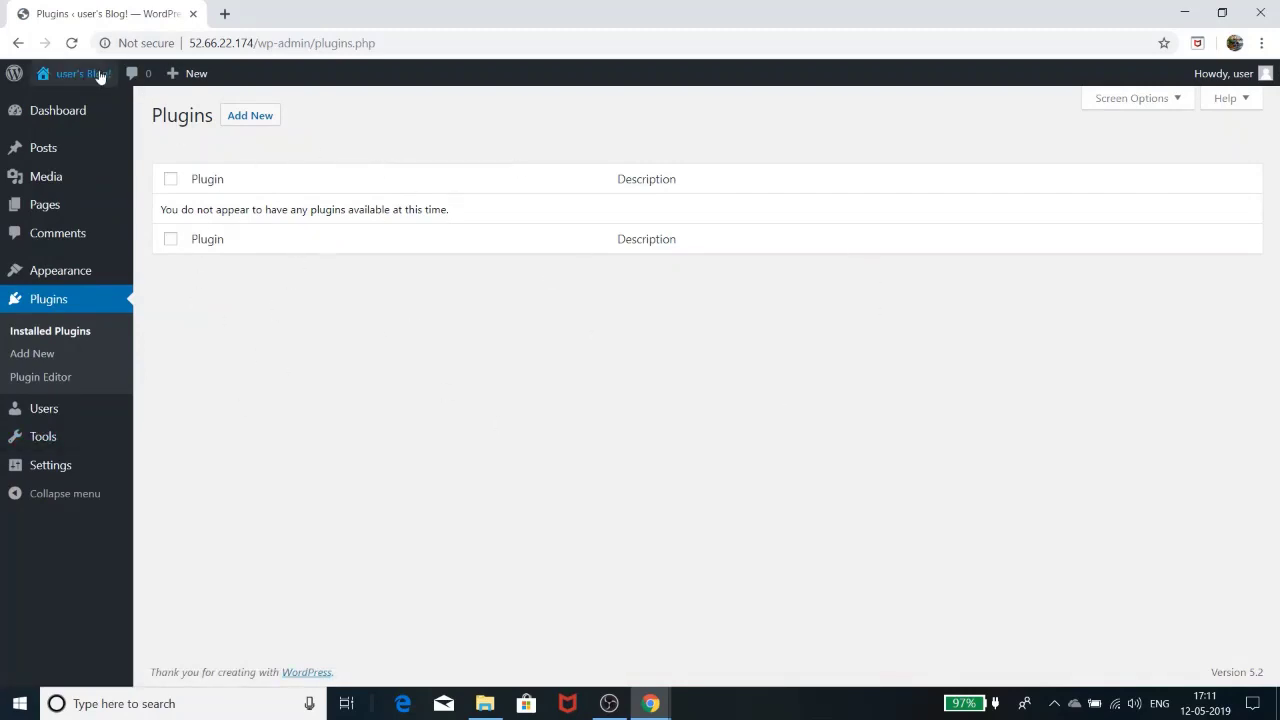
Step: Open the new site's front page in a separate browser tab and look through its default post, widgets and footer
mouse_move(85, 76)
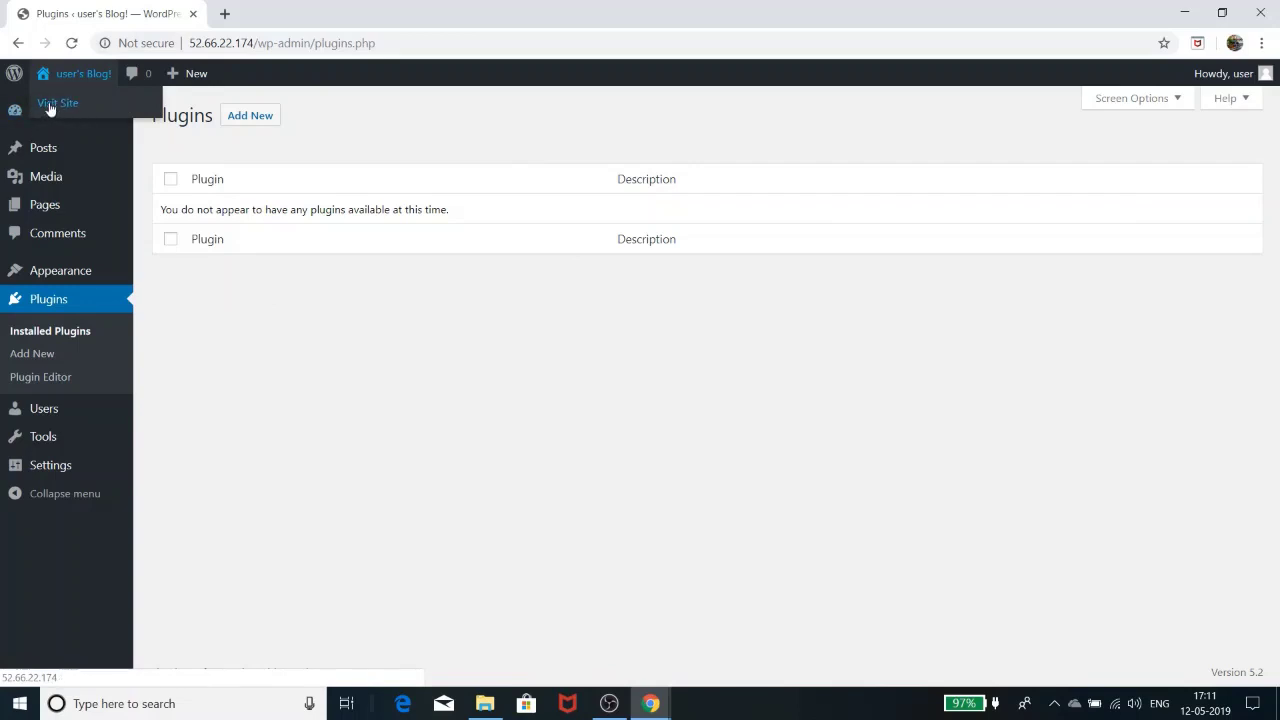
right_click(61, 109)
left_click(66, 114)
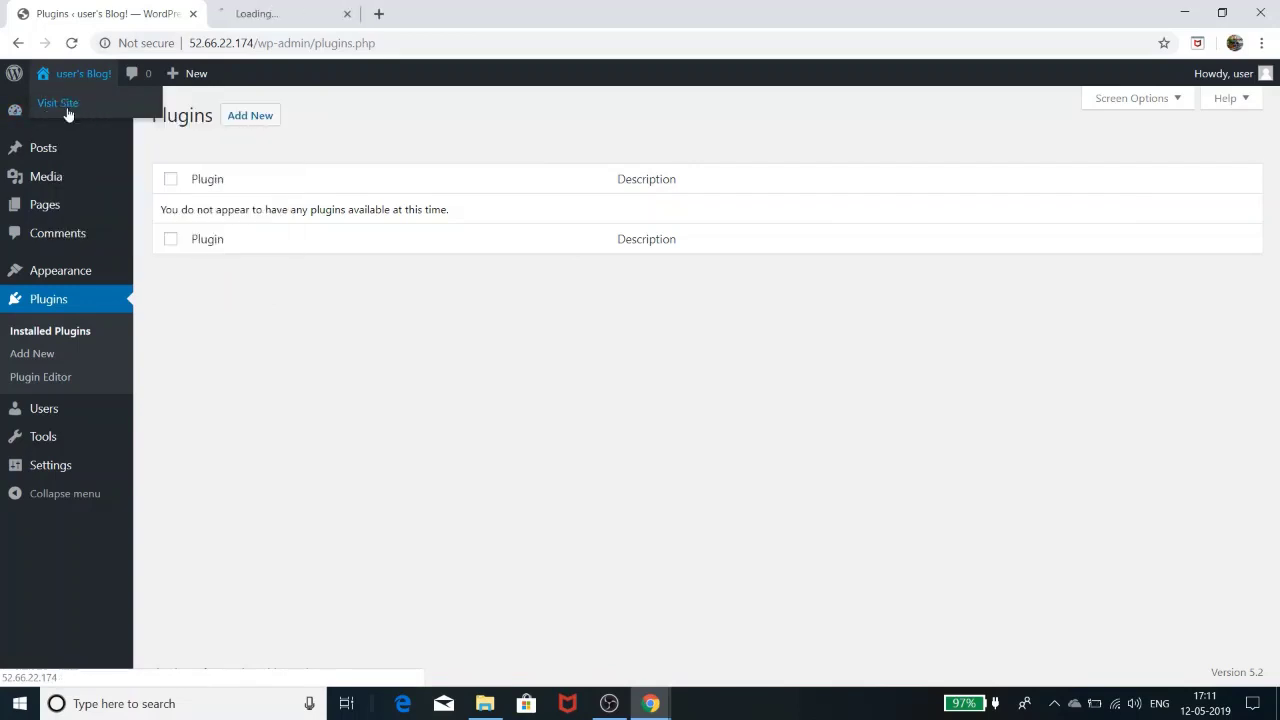
left_click(325, 16)
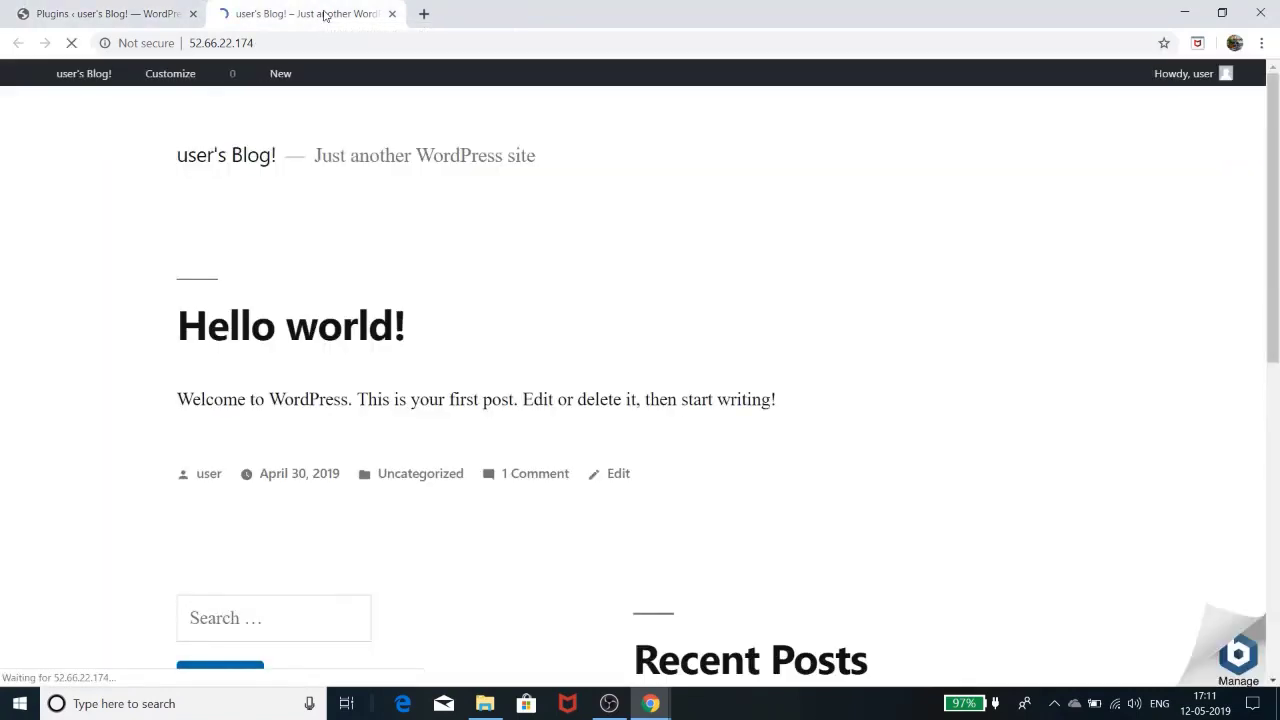
scroll(474, 203, "down", 5)
scroll(474, 204, "down", 3)
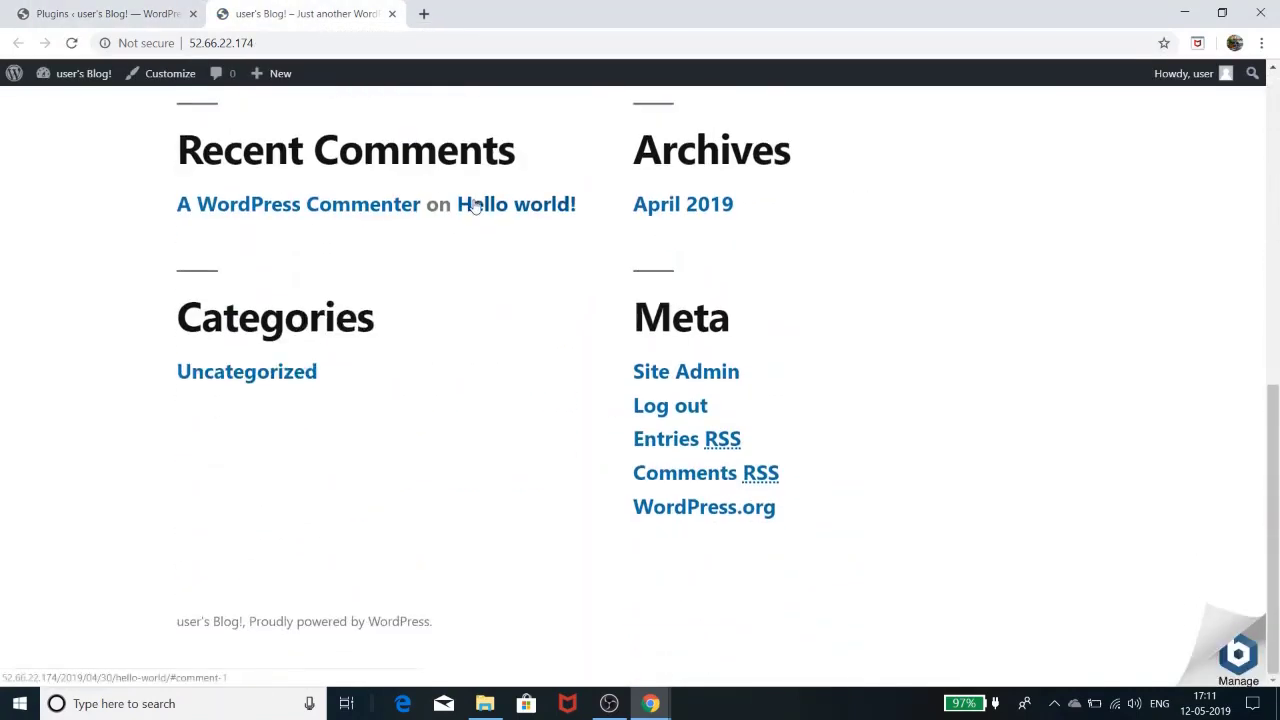
scroll(474, 204, "up", 7)
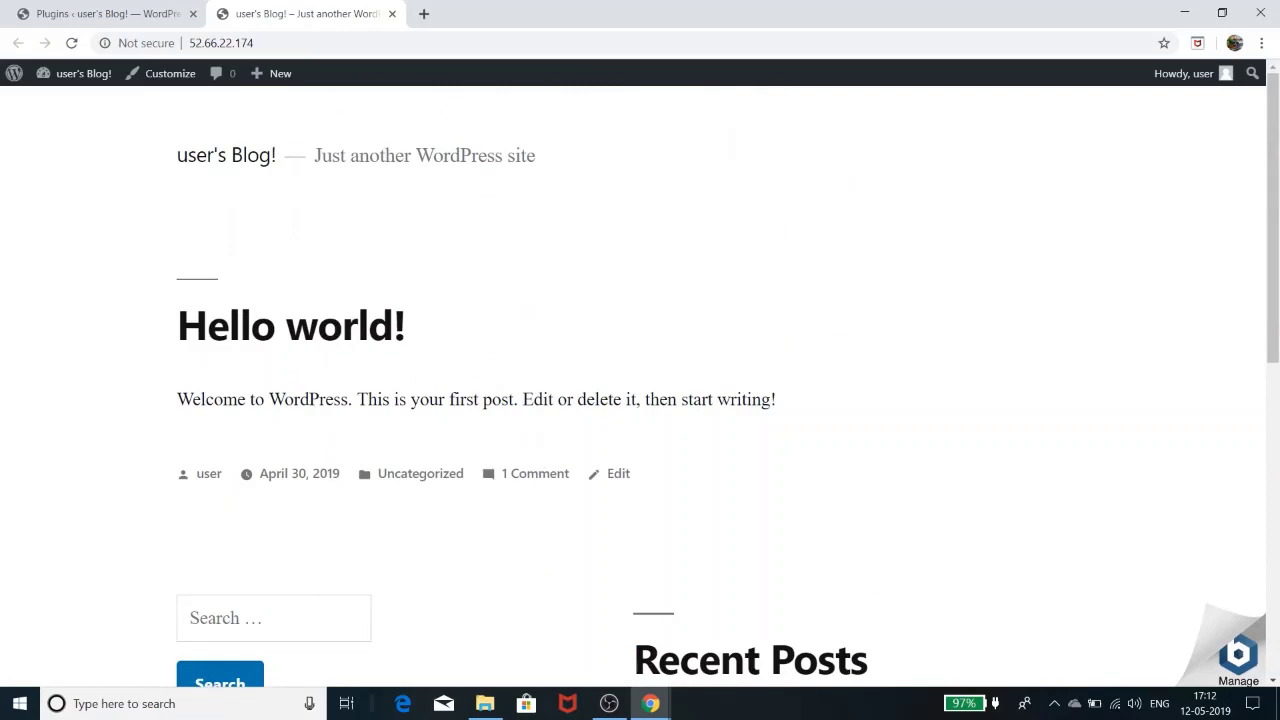
Step: Switch to the demo painting store's window, review its home page for comparison, and return to the new site
mouse_move(650, 703)
left_click(726, 640)
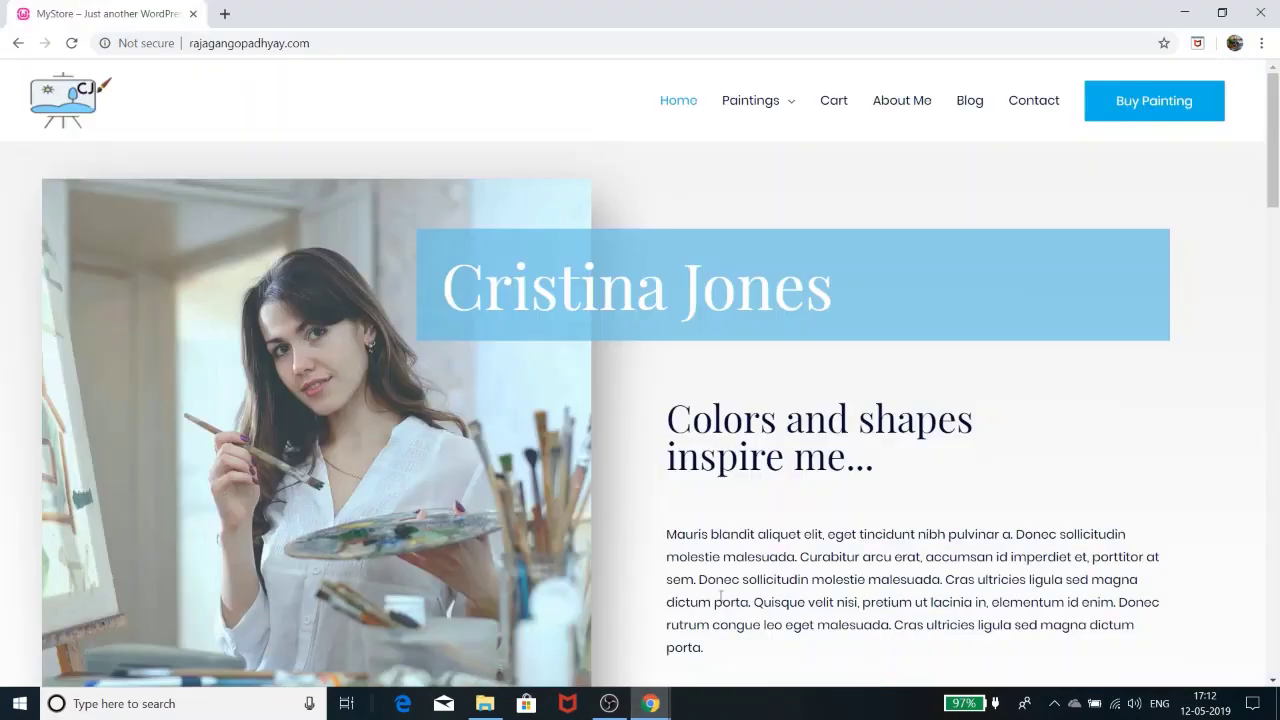
scroll(589, 343, "down", 8)
scroll(600, 389, "up", 6)
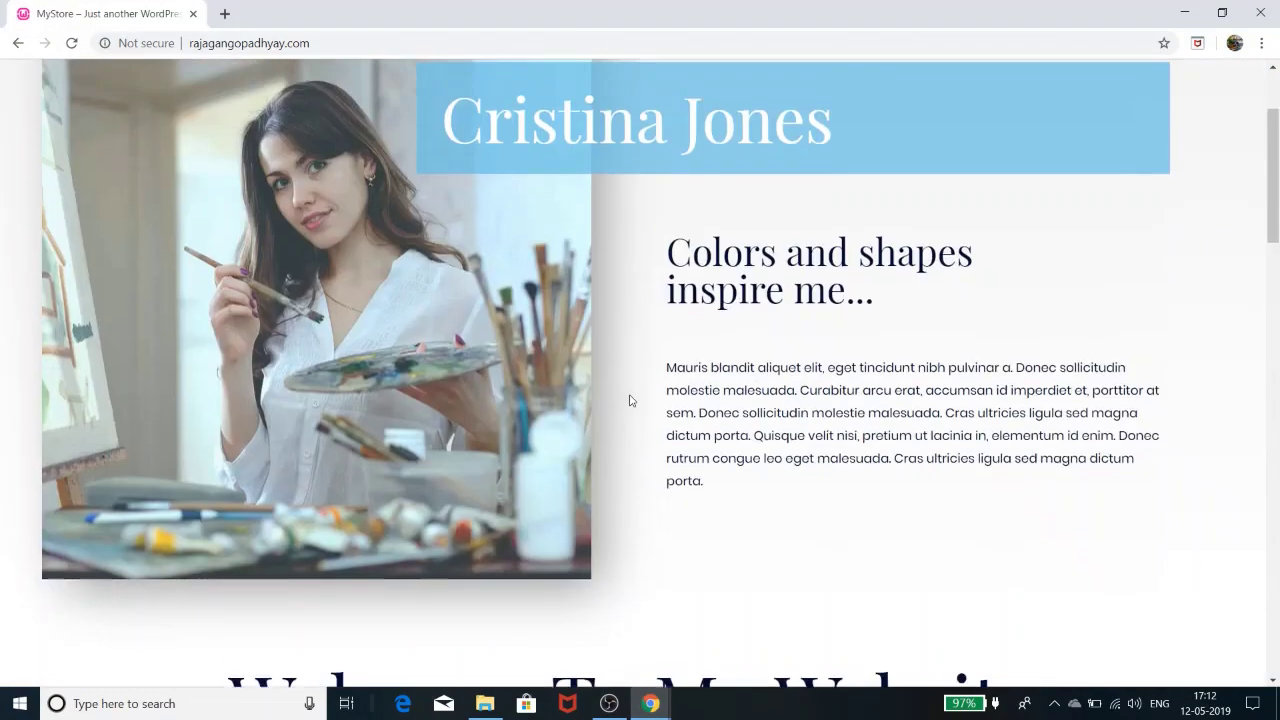
scroll(630, 400, "up", 2)
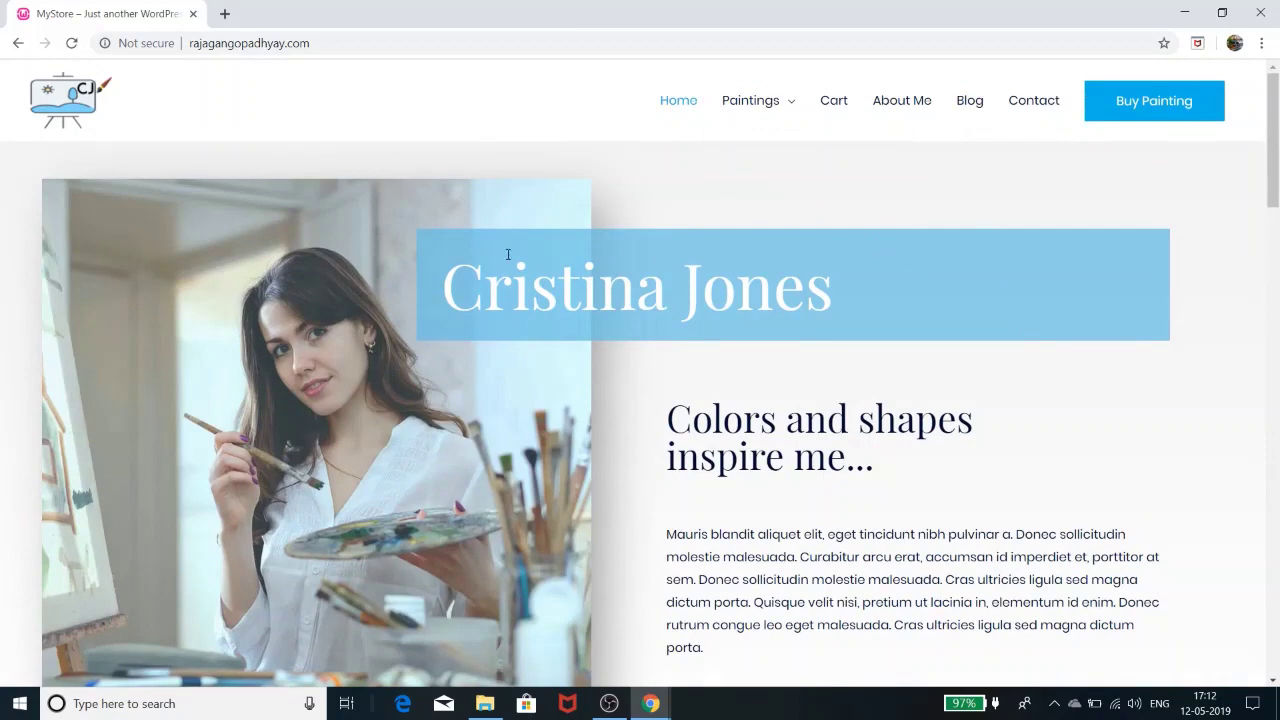
scroll(508, 254, "down", 1)
scroll(508, 254, "up", 2)
left_click(1183, 12)
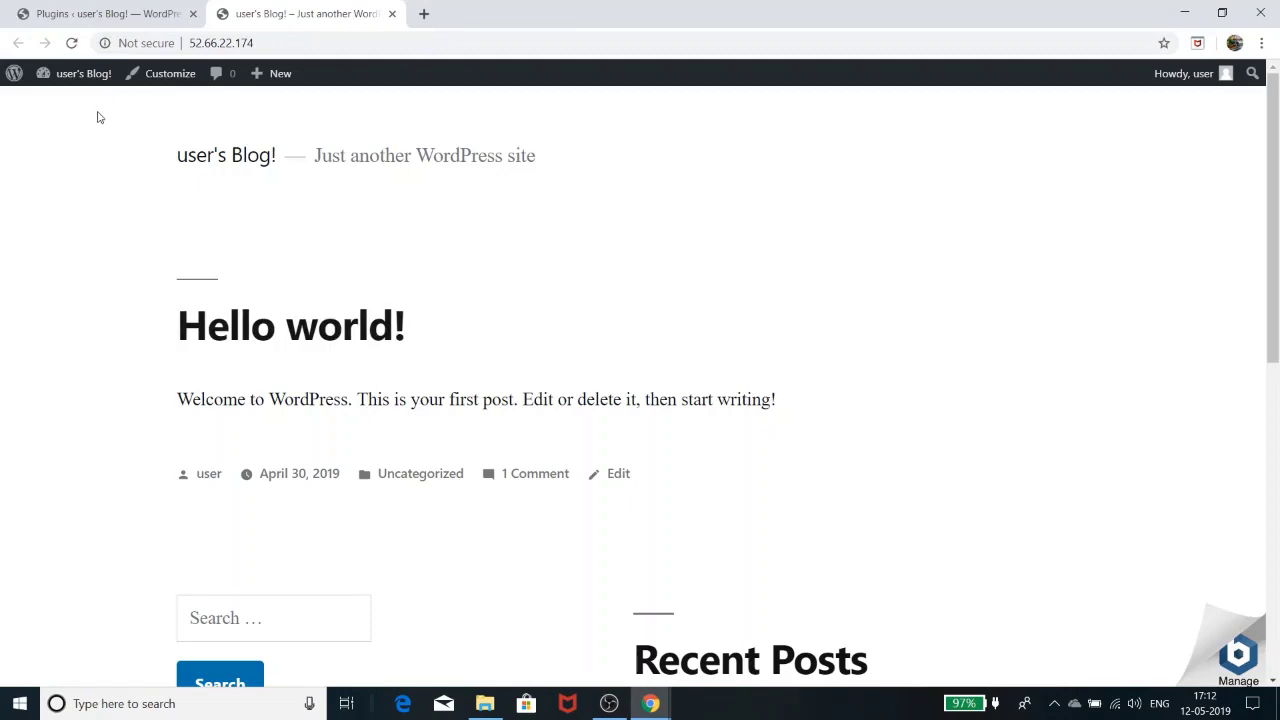
Step: Go to the theme installer in the site's admin dashboard and search for the "astra" theme
mouse_move(78, 80)
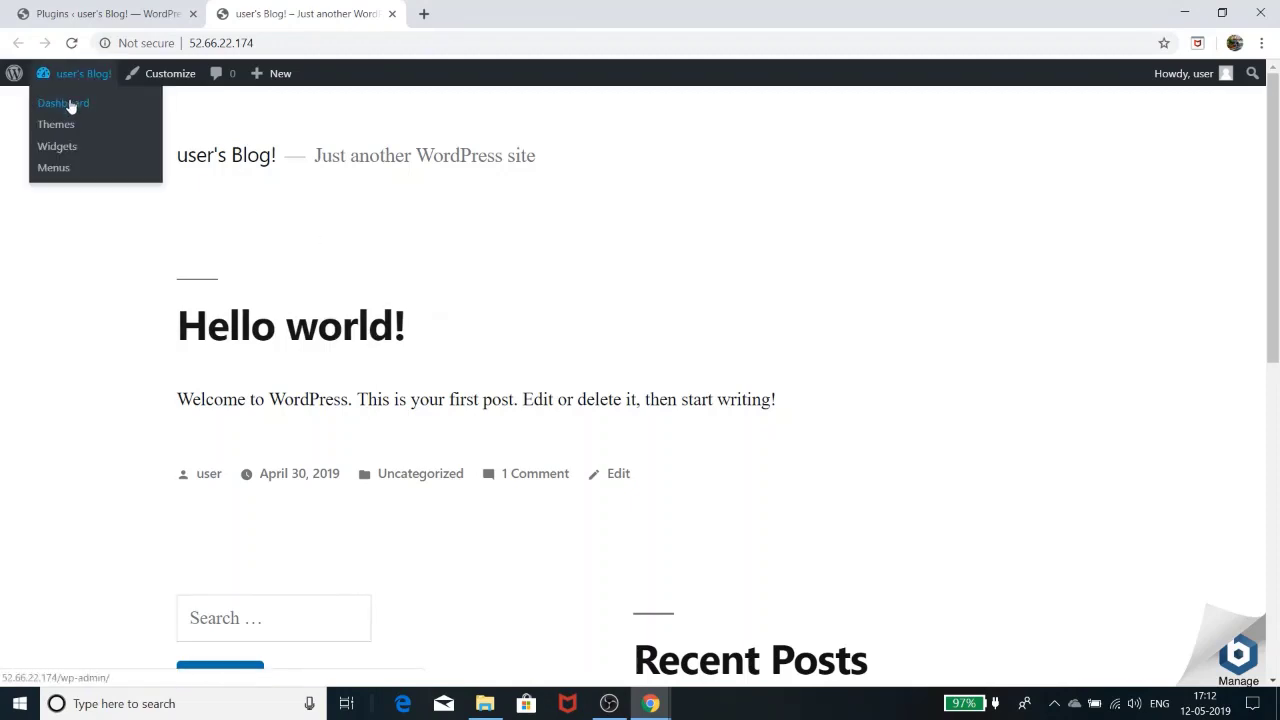
left_click(100, 15)
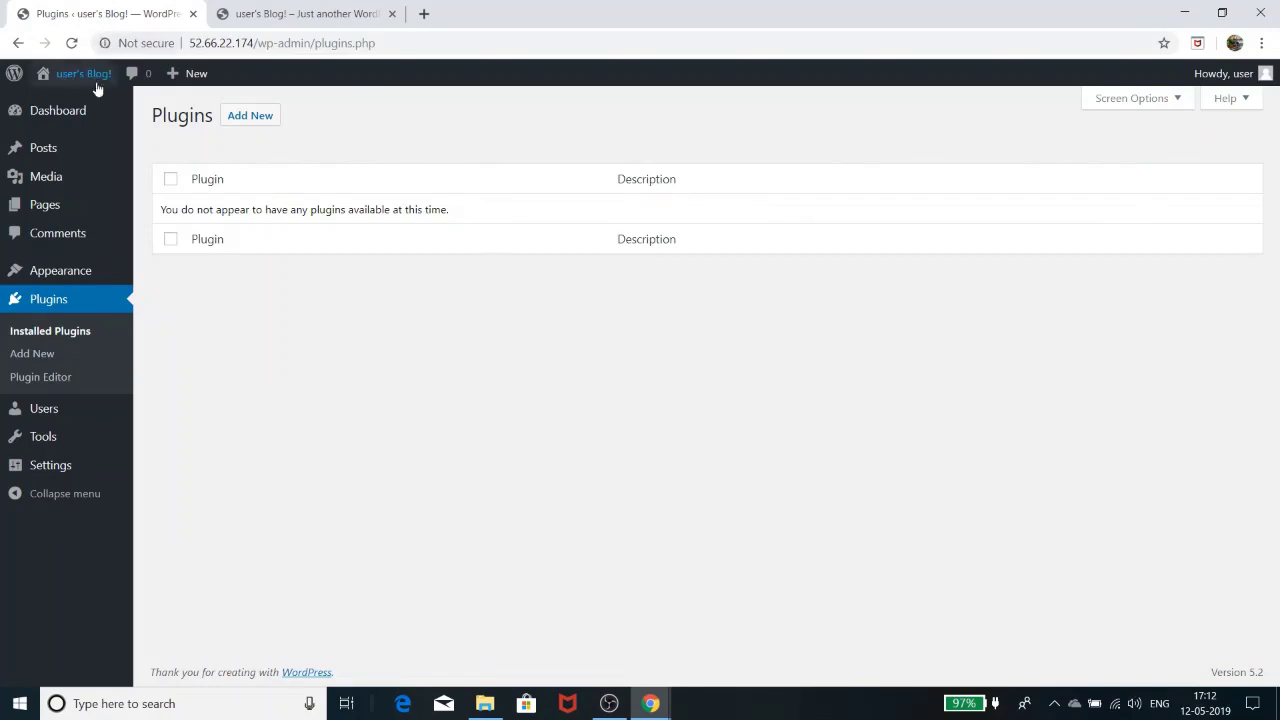
mouse_move(54, 277)
left_click(165, 275)
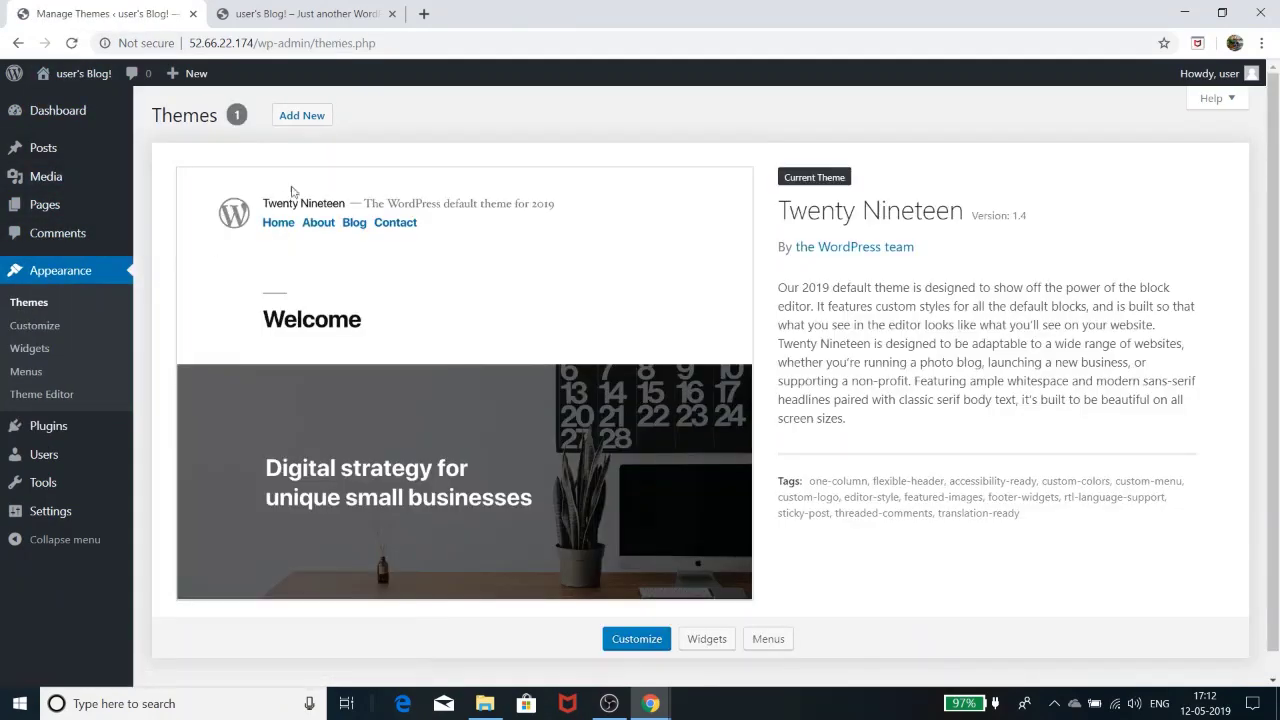
left_click(316, 122)
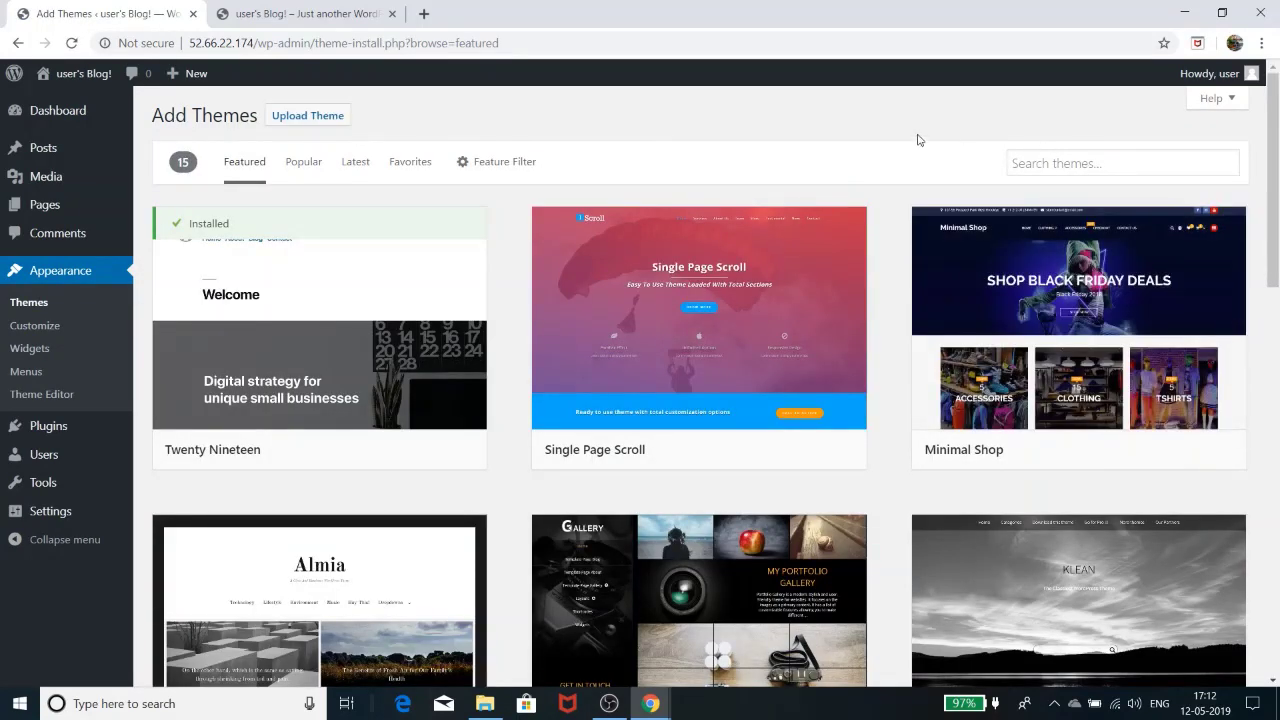
left_click(1036, 160)
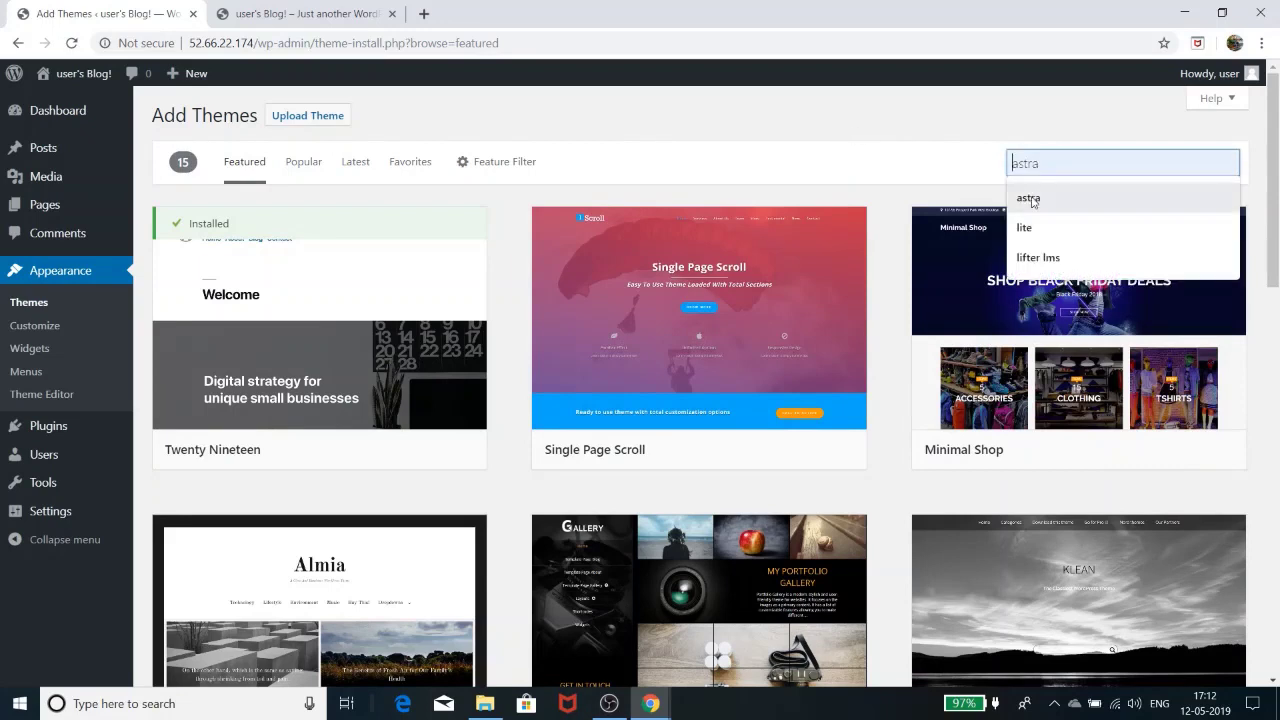
left_click(1040, 194)
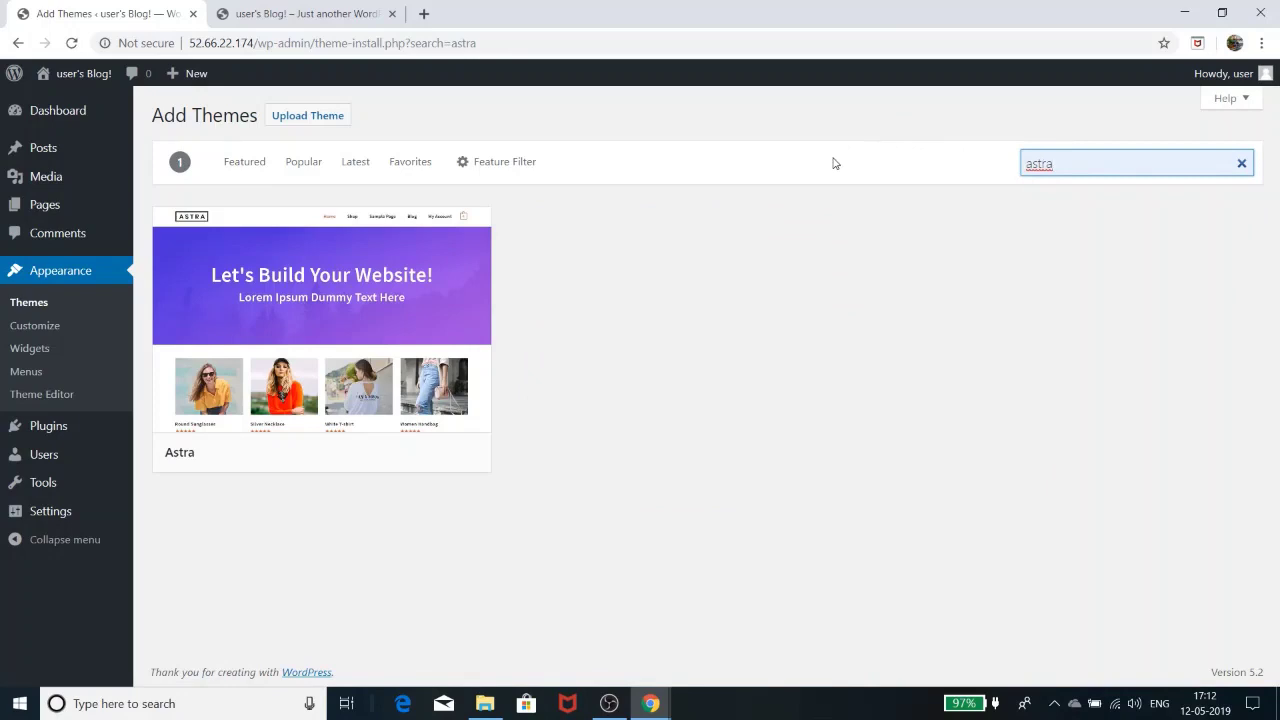
Step: Install and activate the Astra theme, and check it among the installed themes
mouse_move(394, 280)
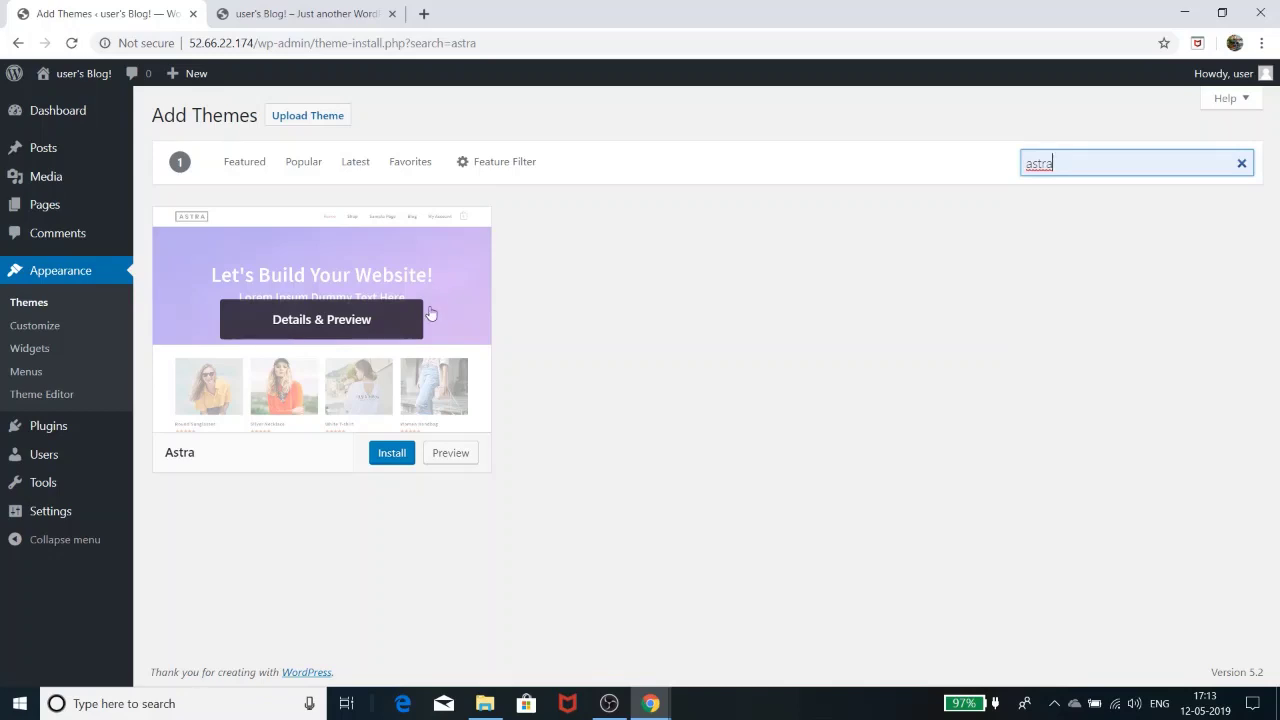
left_click(399, 454)
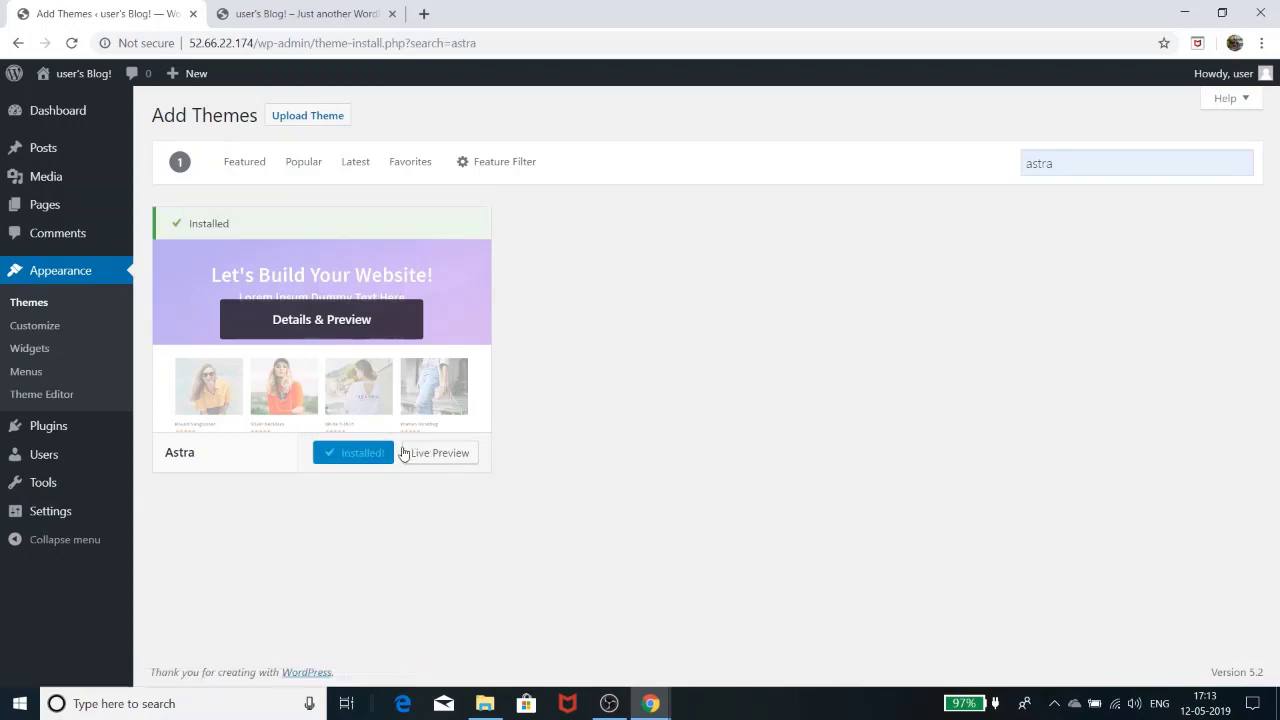
left_click(378, 458)
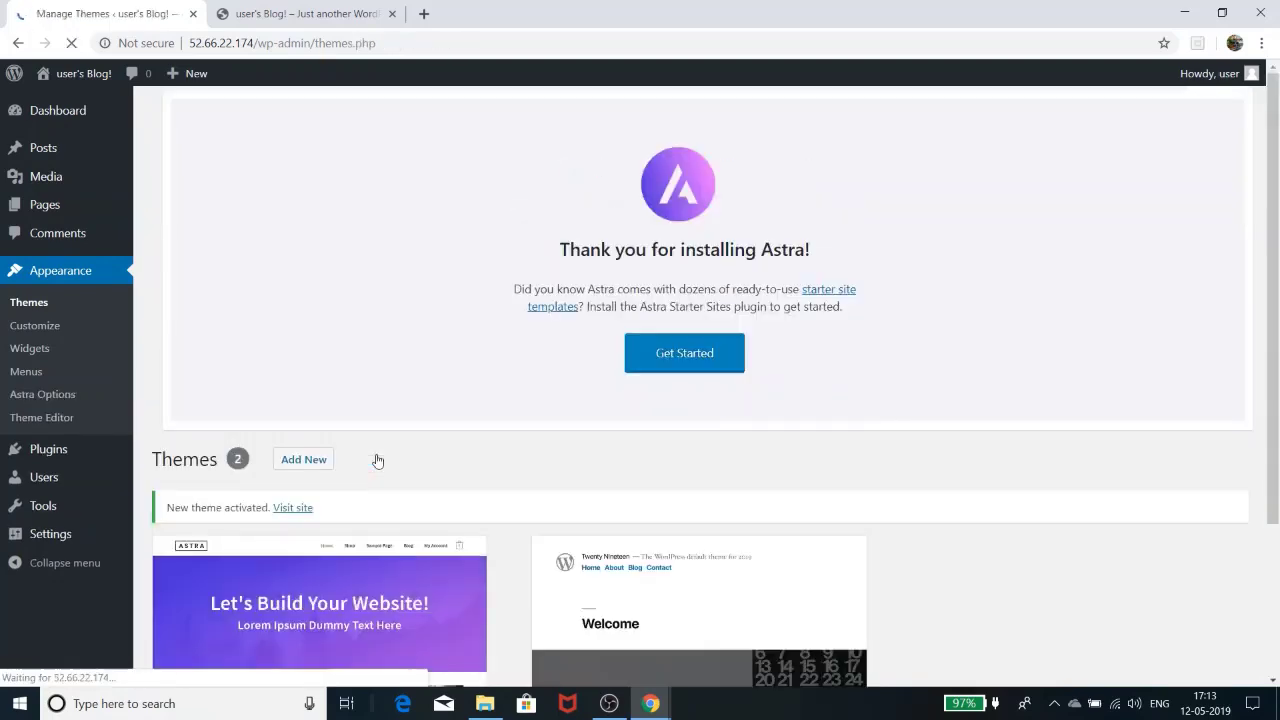
scroll(548, 368, "down", 2)
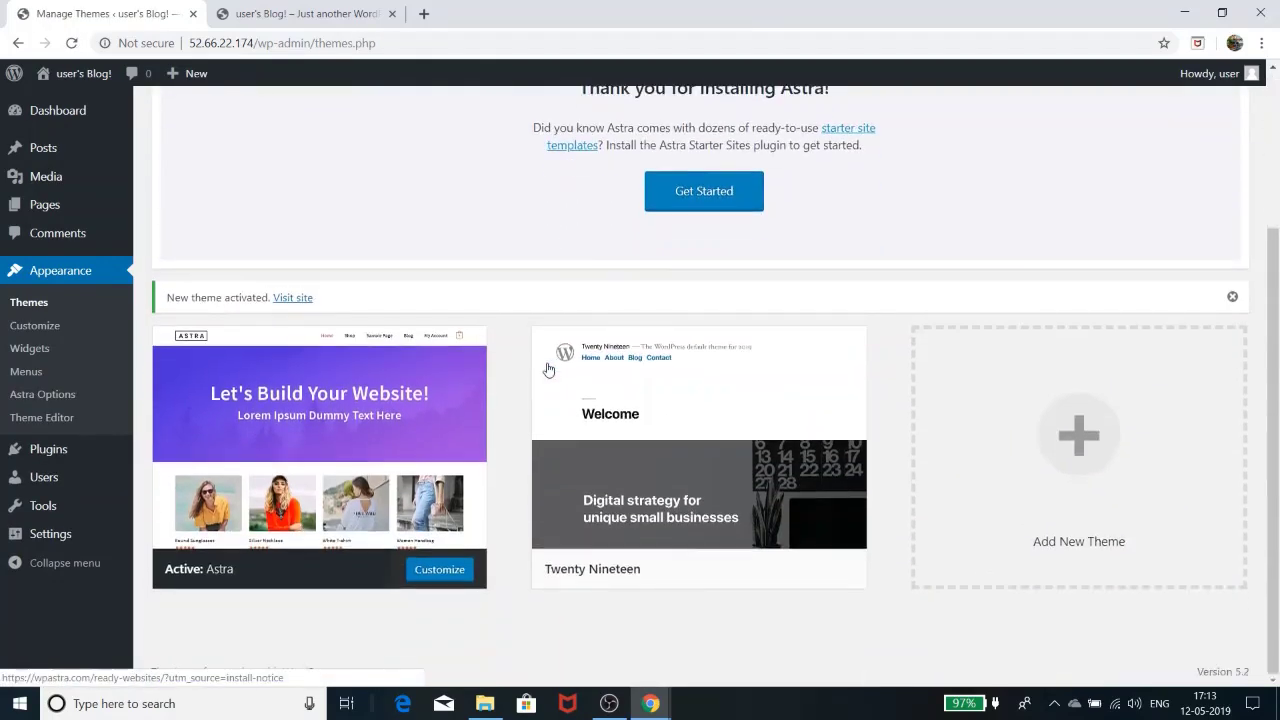
scroll(548, 368, "up", 2)
Step: Reload the new site's front page and look through it with the Astra theme applied
left_click(348, 10)
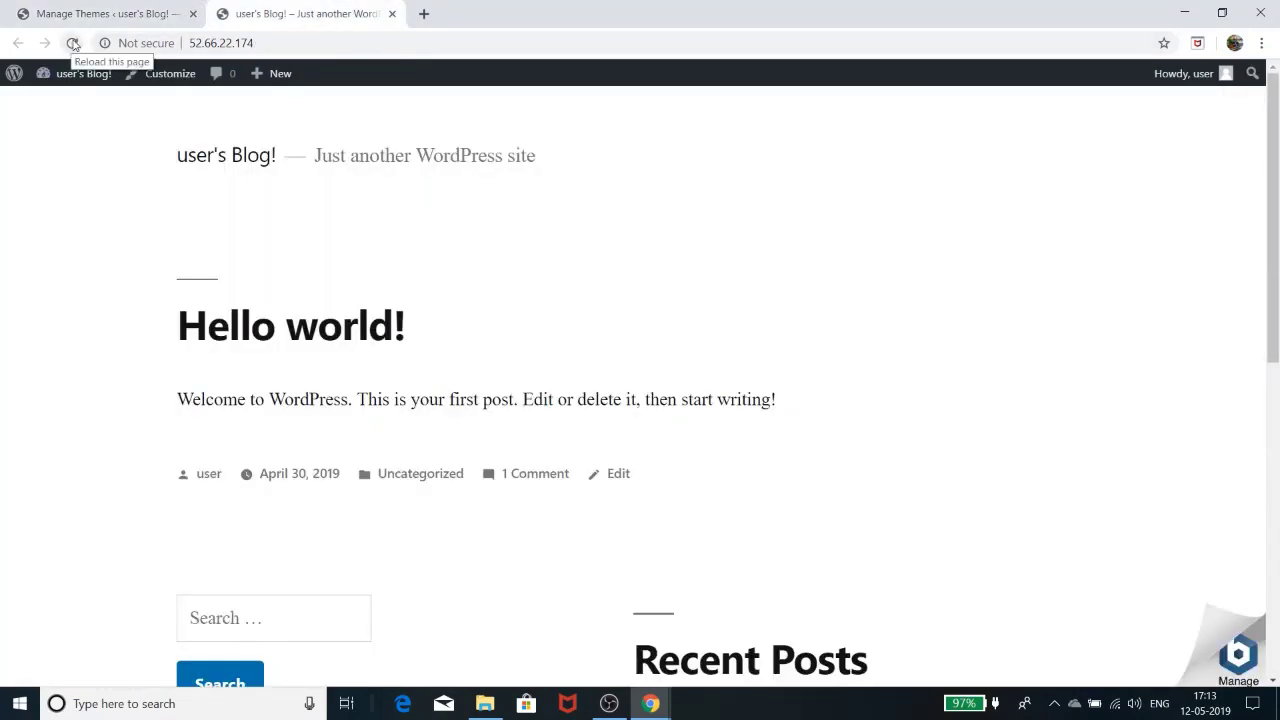
left_click(73, 43)
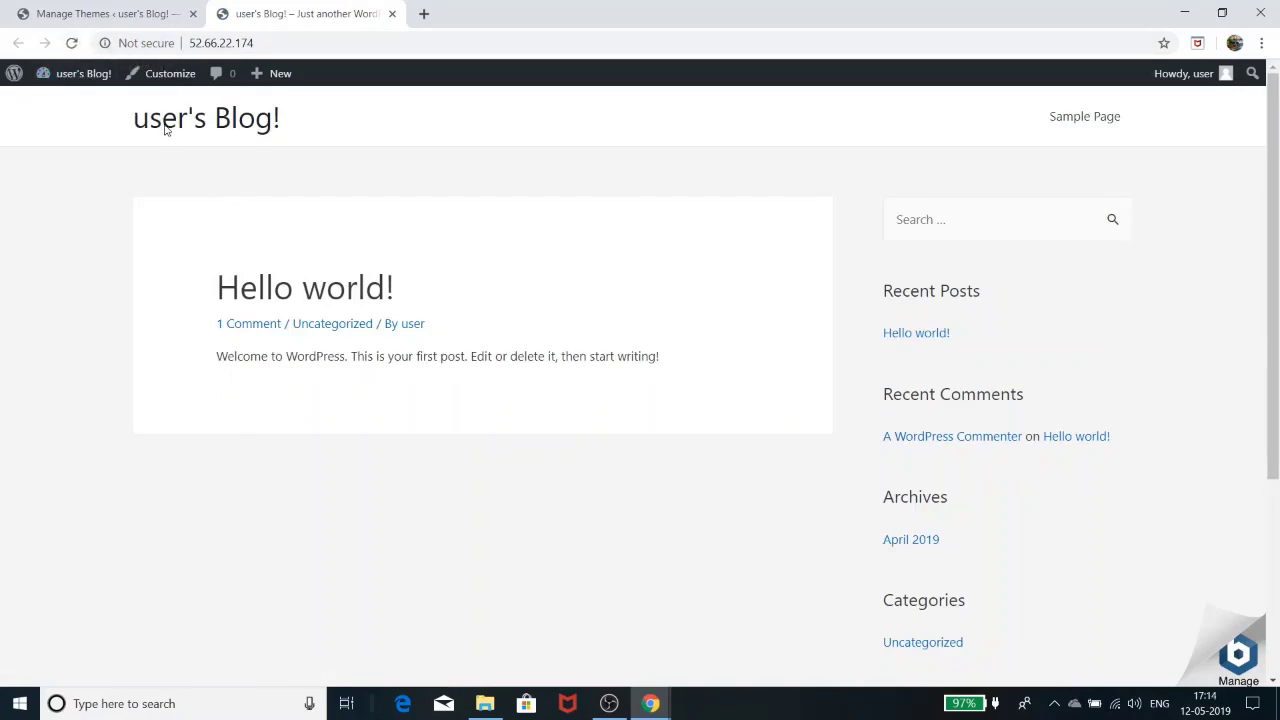
scroll(600, 443, "down", 3)
scroll(600, 443, "up", 3)
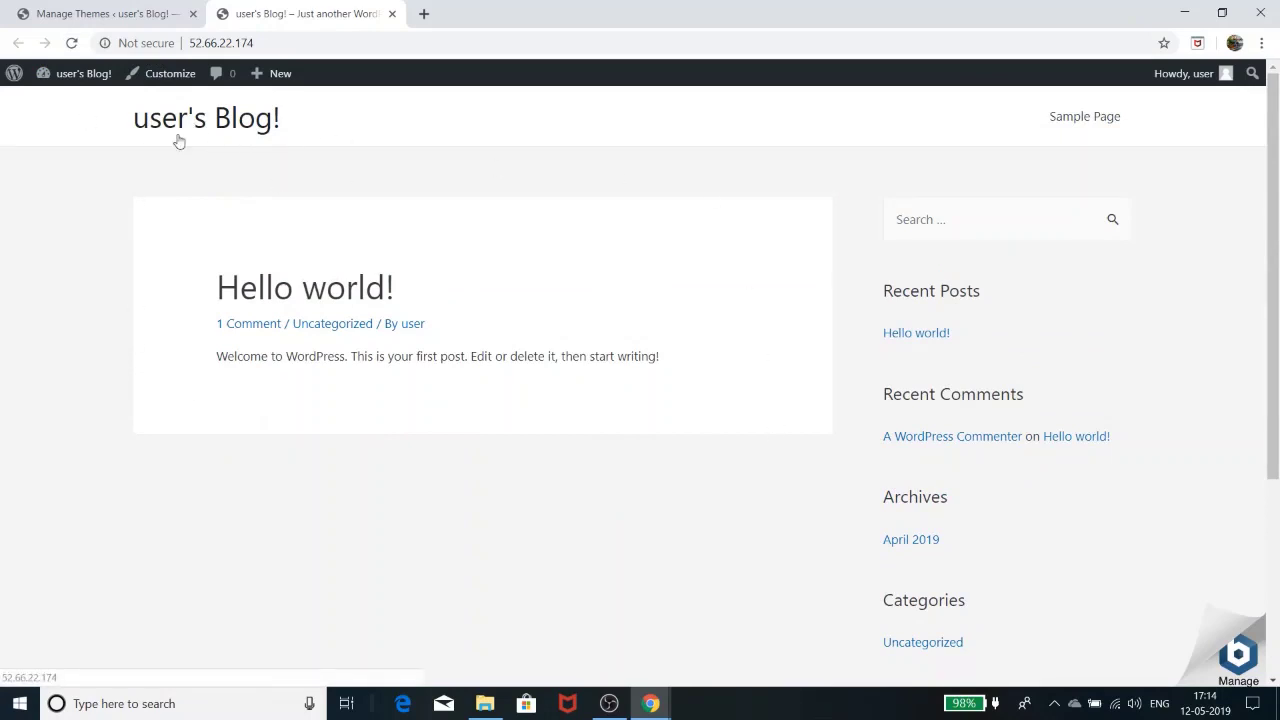
scroll(586, 469, "down", 3)
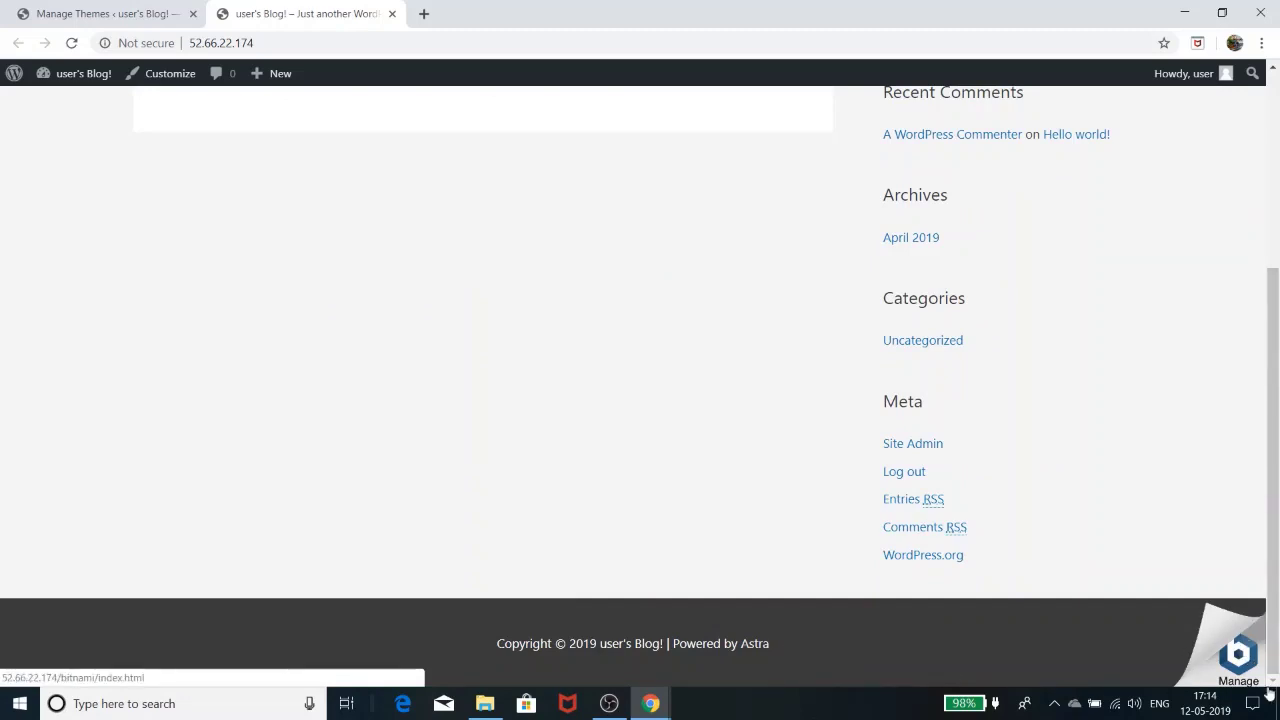
Step: Dismiss the Bitnami Manage badge in the corner of the site's front page
mouse_move(1252, 645)
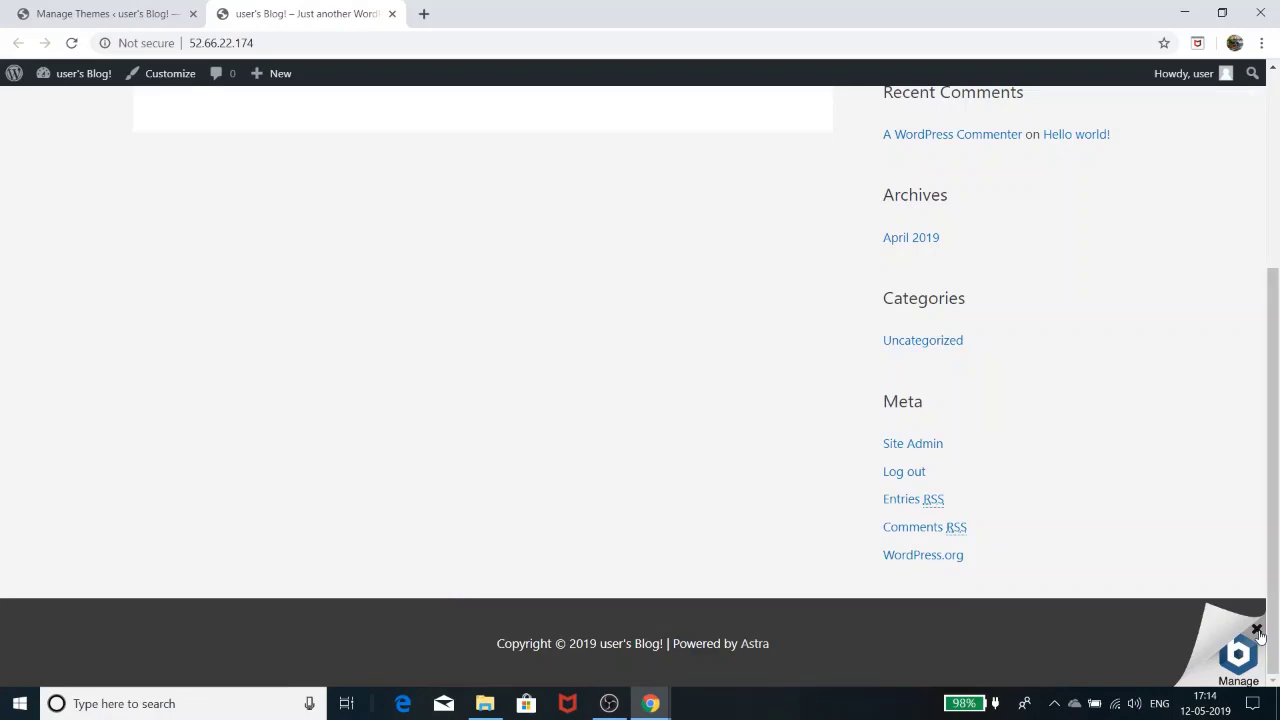
left_click(1258, 631)
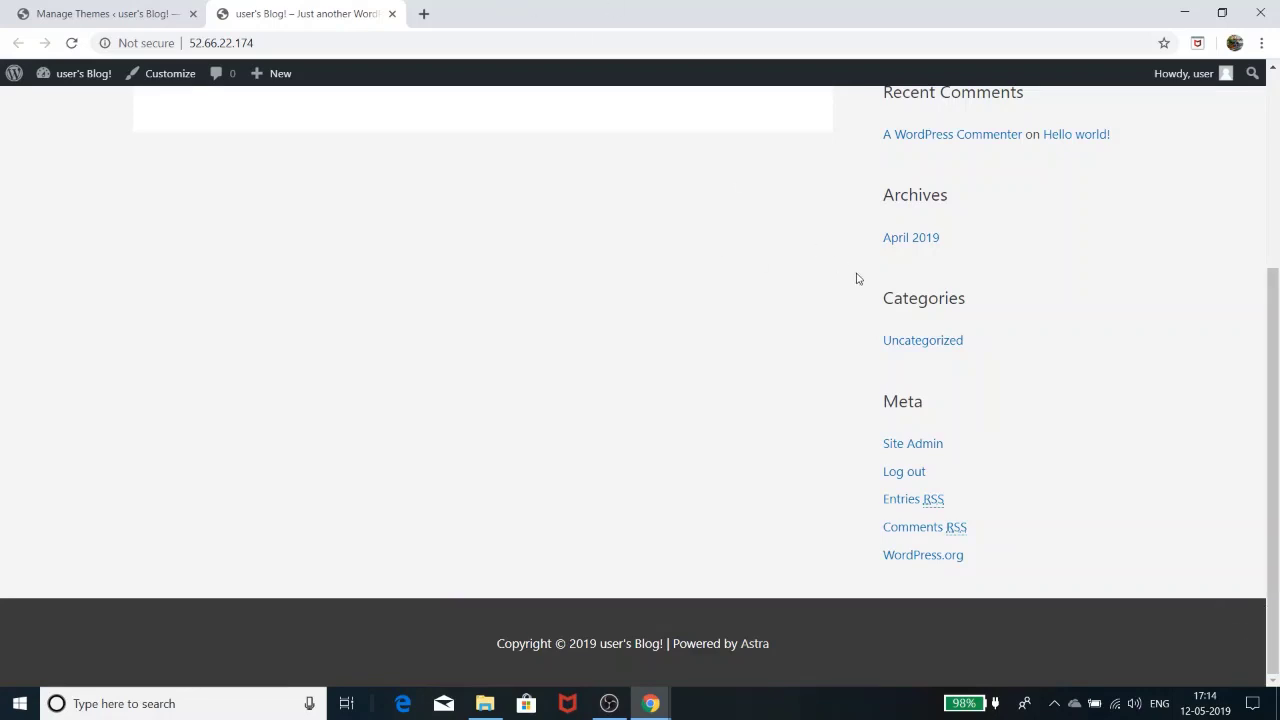
scroll(854, 277, "up", 3)
scroll(1120, 408, "down", 3)
Step: Check the Themes page in the dashboard briefly, and view the site's front page again from its header
left_click(73, 6)
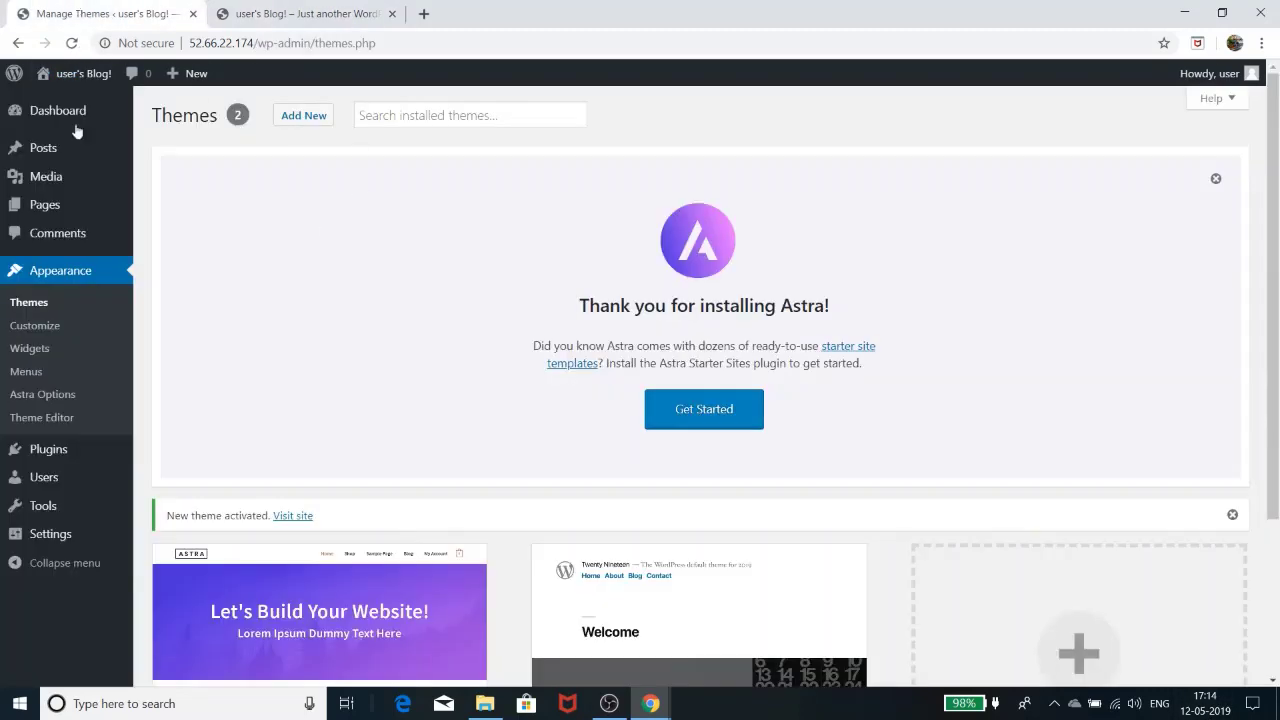
left_click(322, 6)
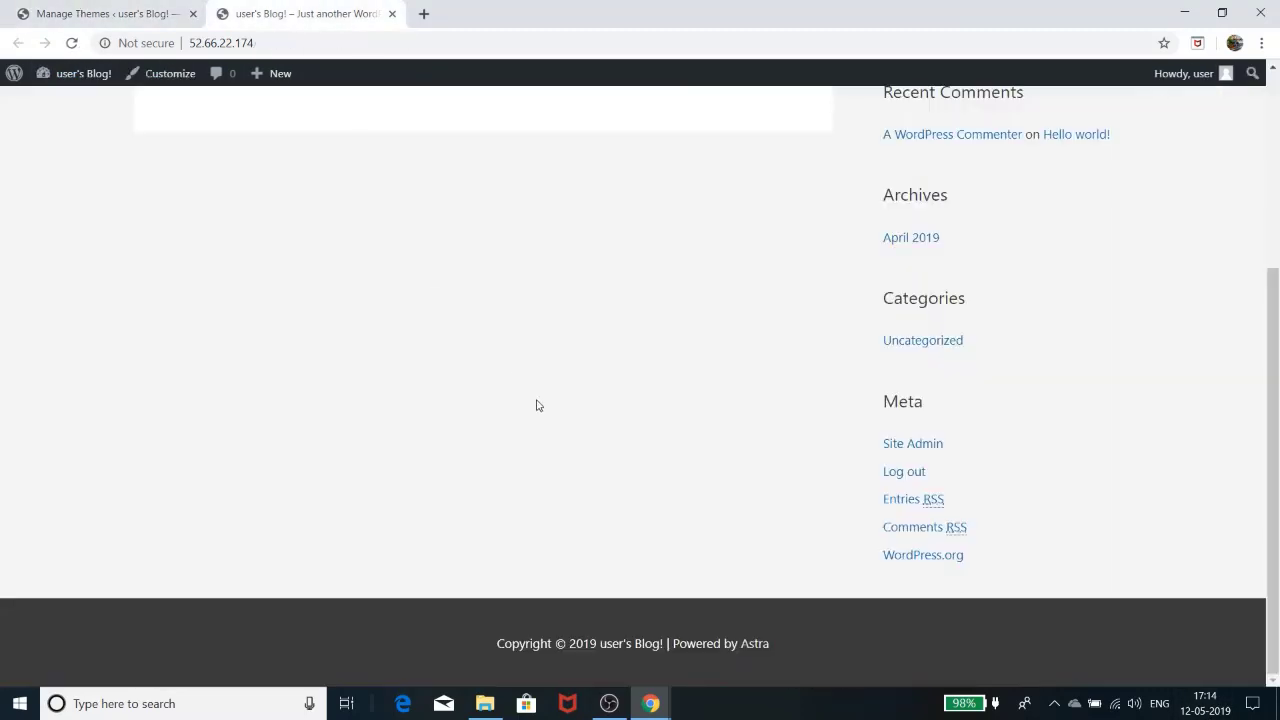
scroll(571, 394, "up", 10)
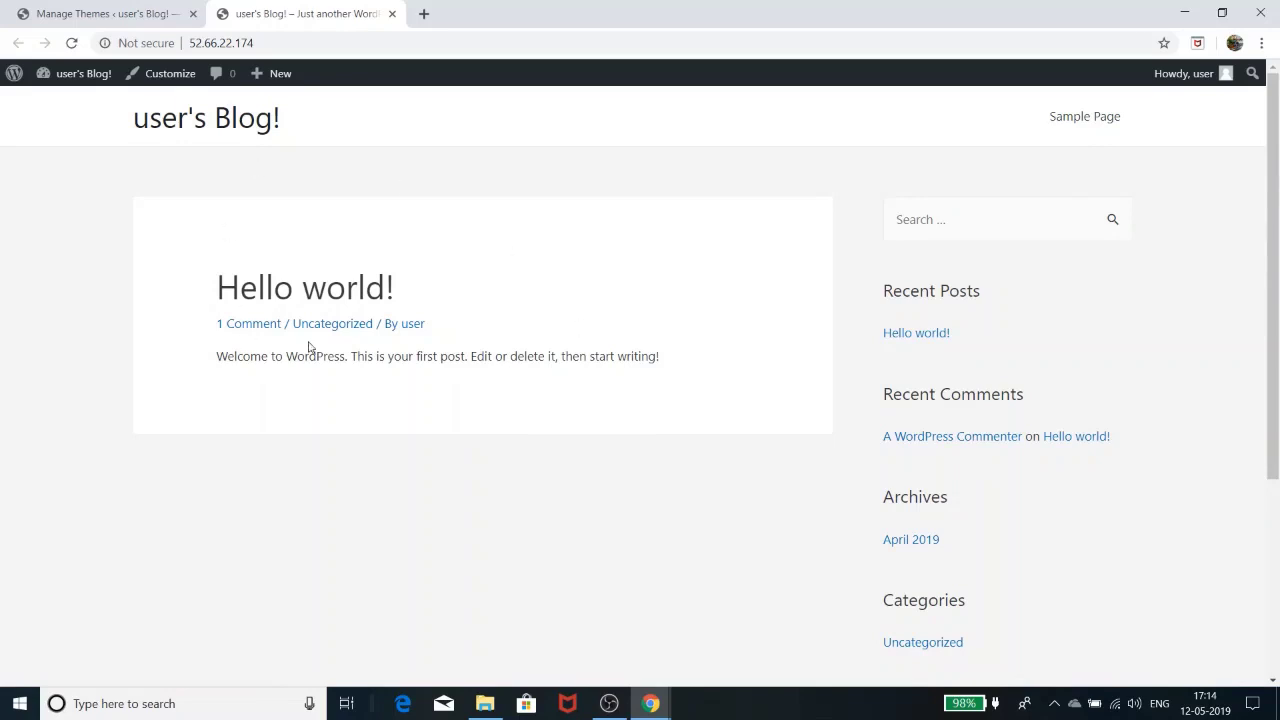
Step: Return to the dashboard's Themes page and open the Astra Options page
left_click(147, 8)
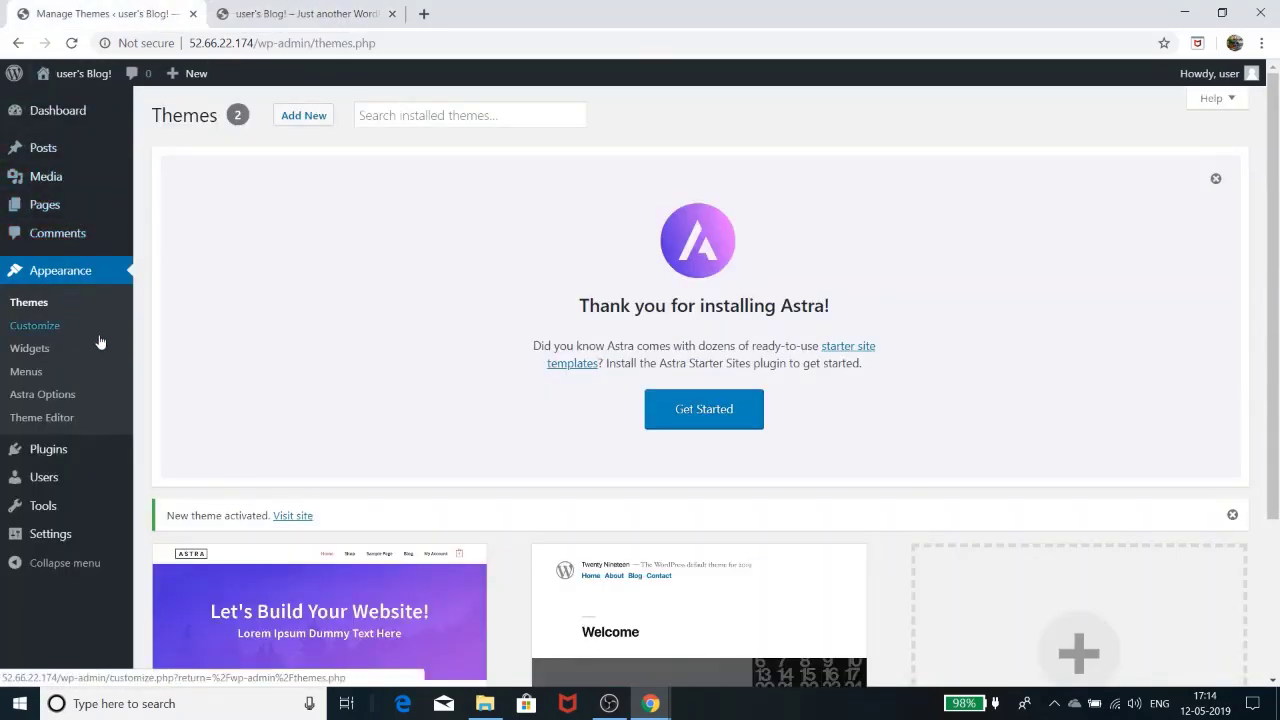
scroll(526, 391, "down", 3)
scroll(643, 363, "up", 3)
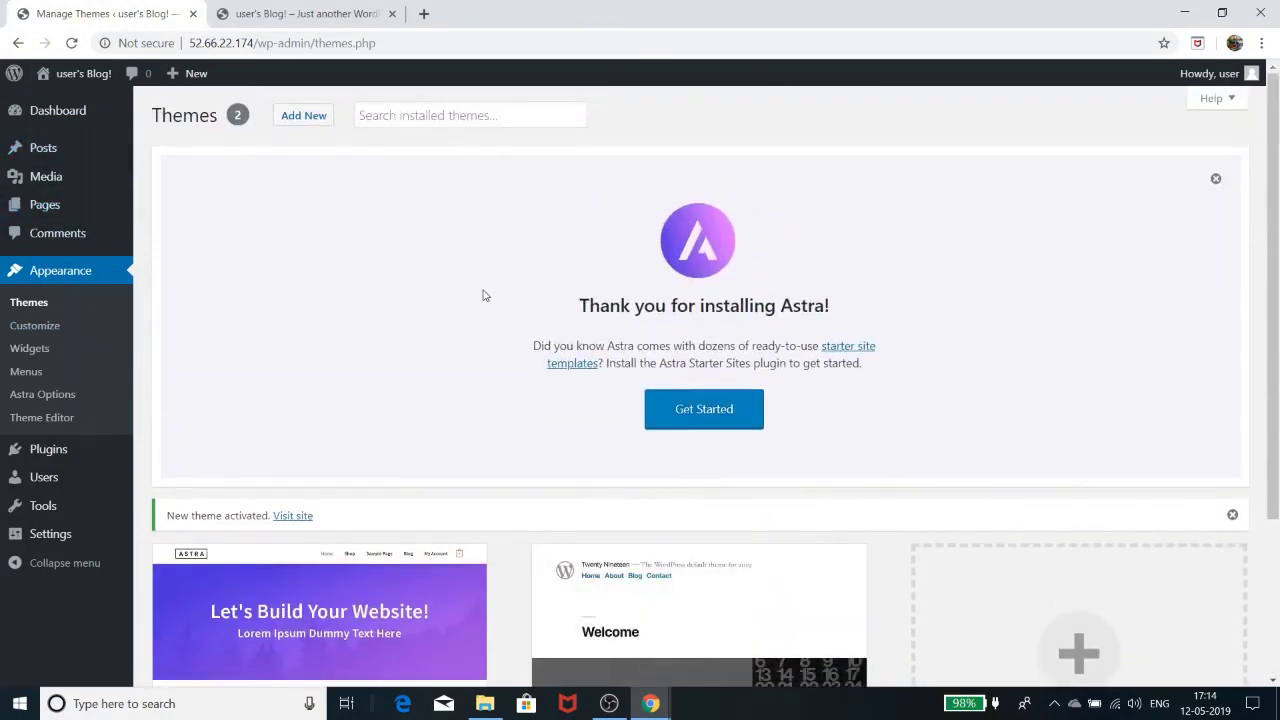
left_click(35, 398)
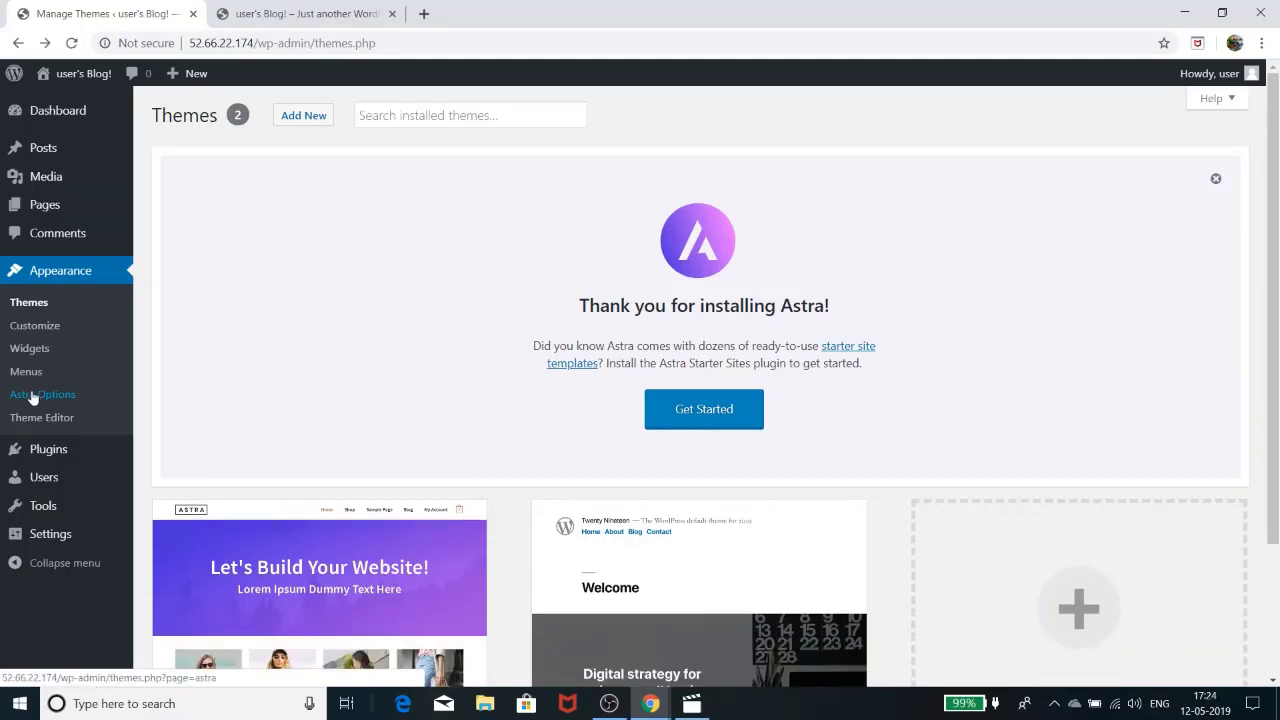
left_click(34, 396)
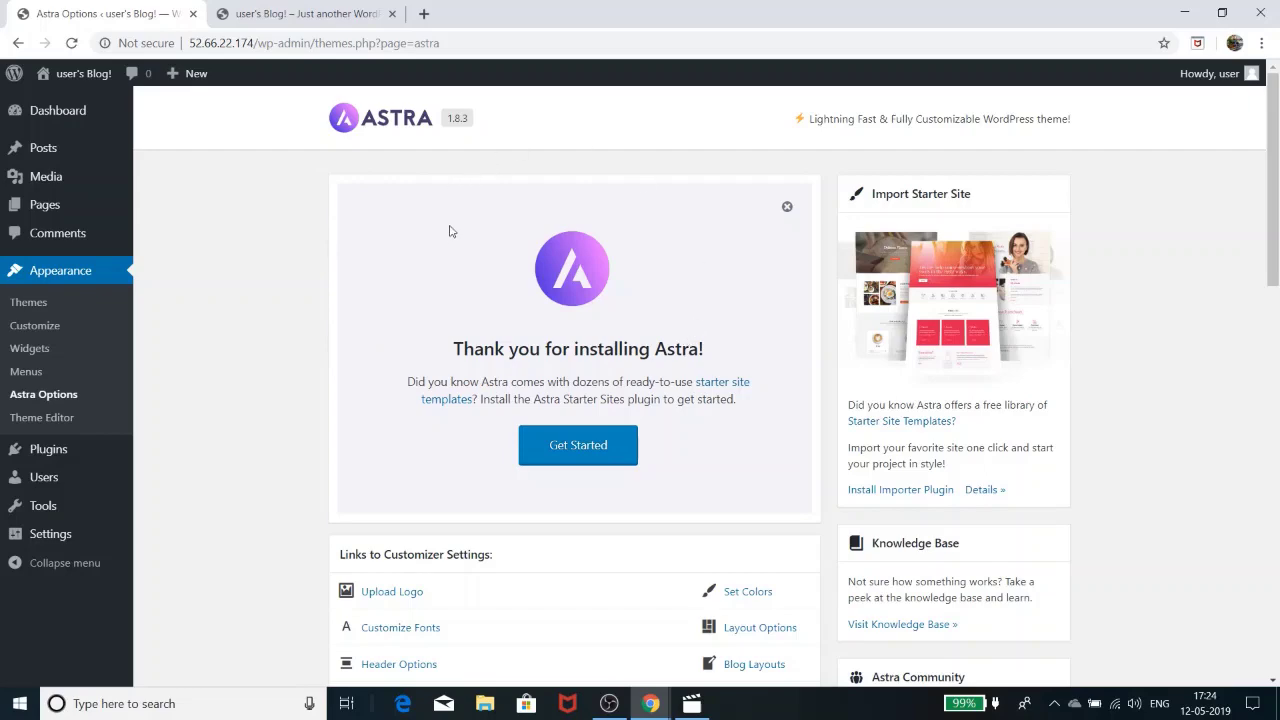
Step: Look through the Astra Options page, including the customizer links and the options available with Astra Pro
scroll(449, 231, "down", 8)
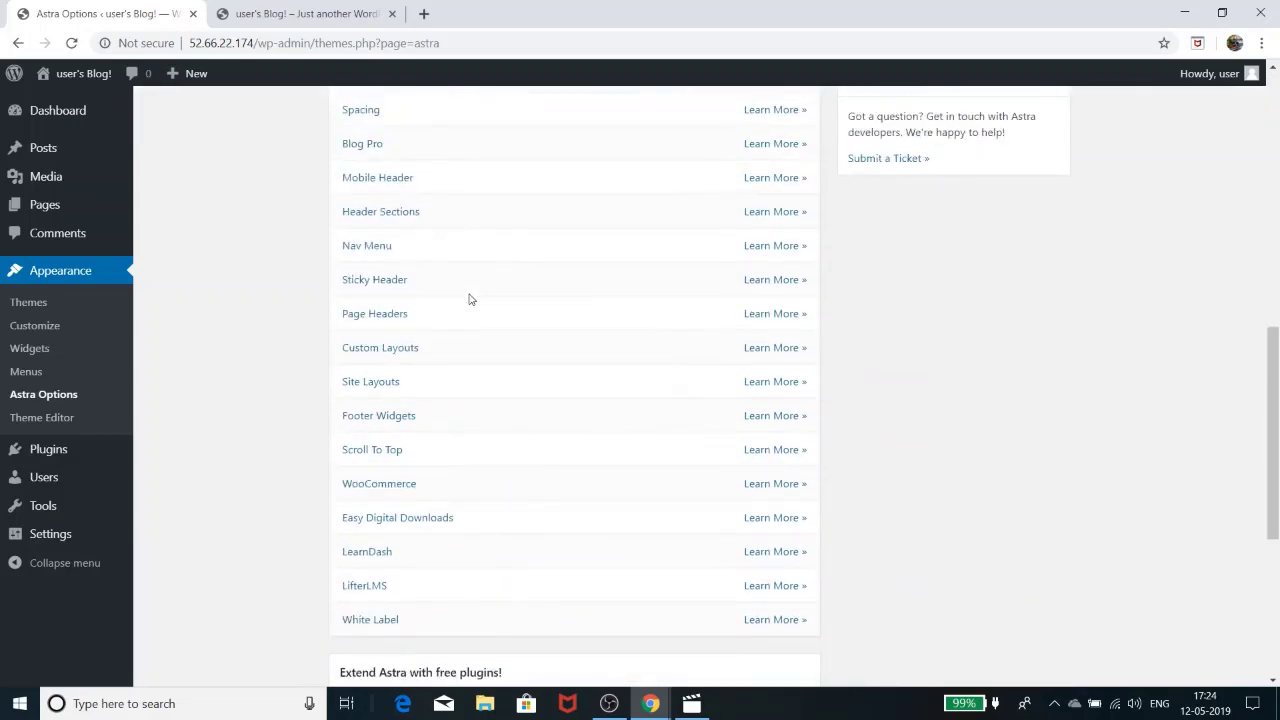
scroll(470, 299, "up", 3)
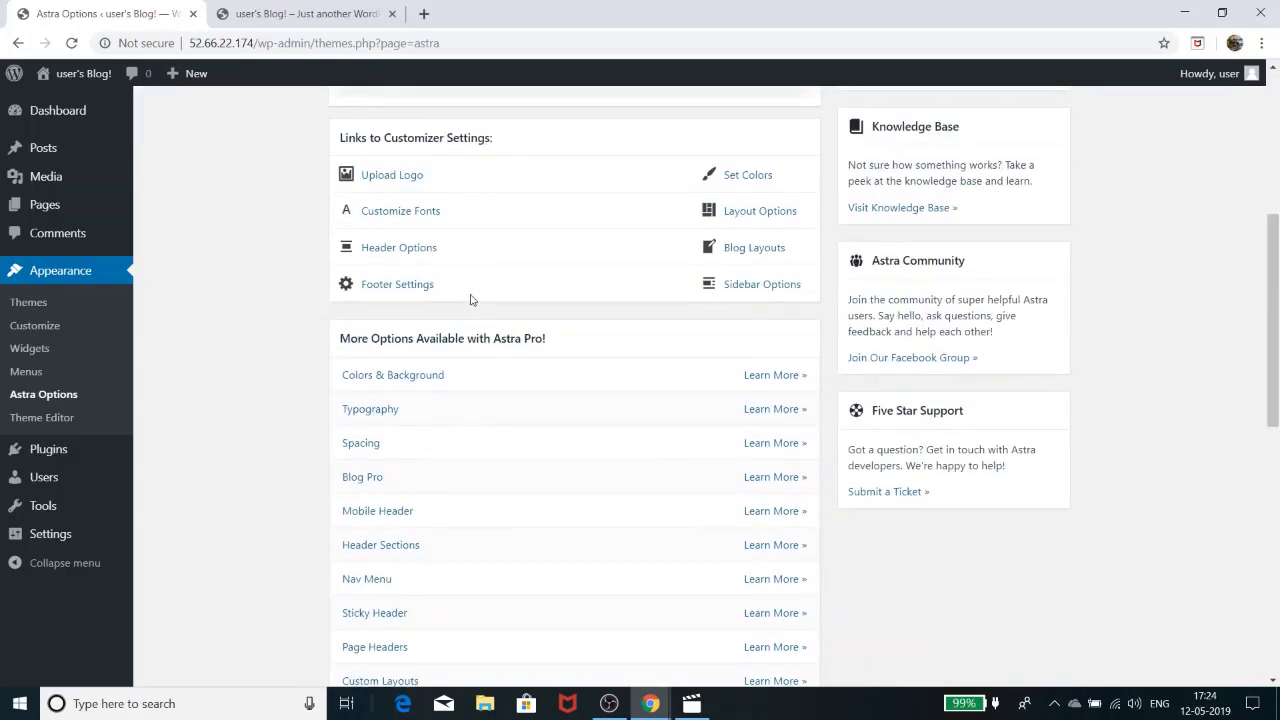
scroll(472, 299, "up", 2)
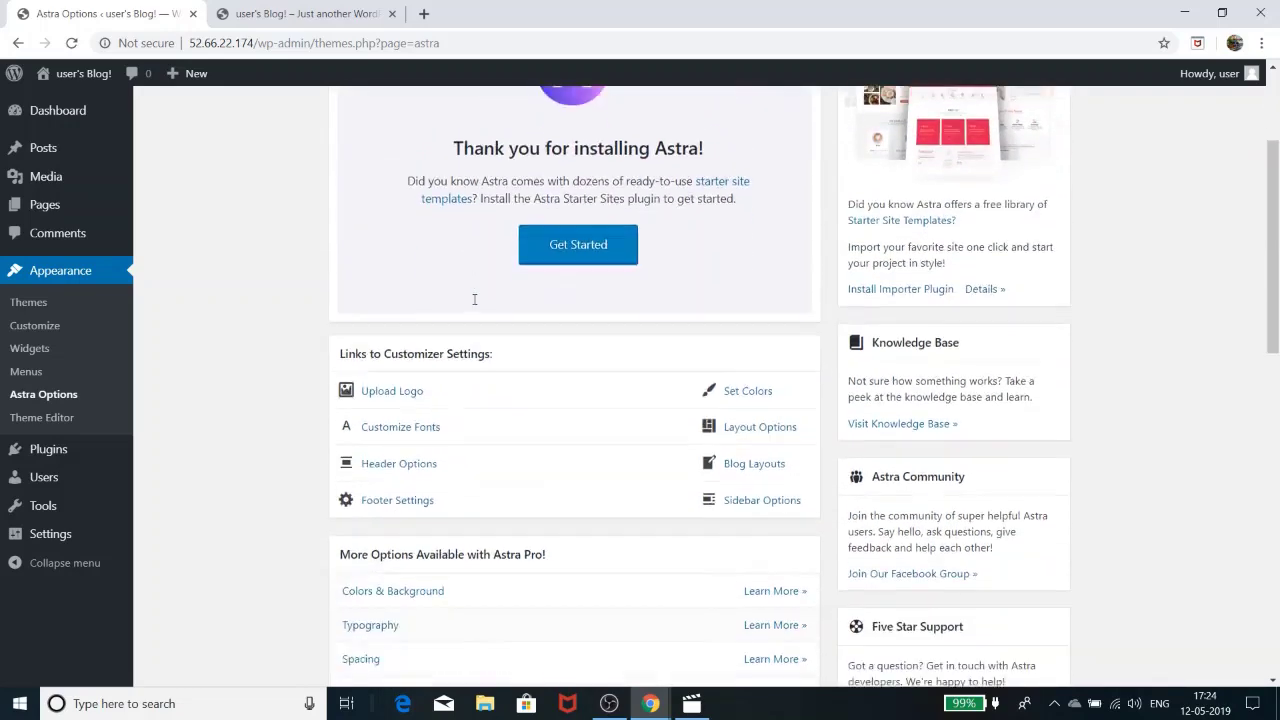
scroll(474, 299, "down", 1)
scroll(474, 304, "down", 1)
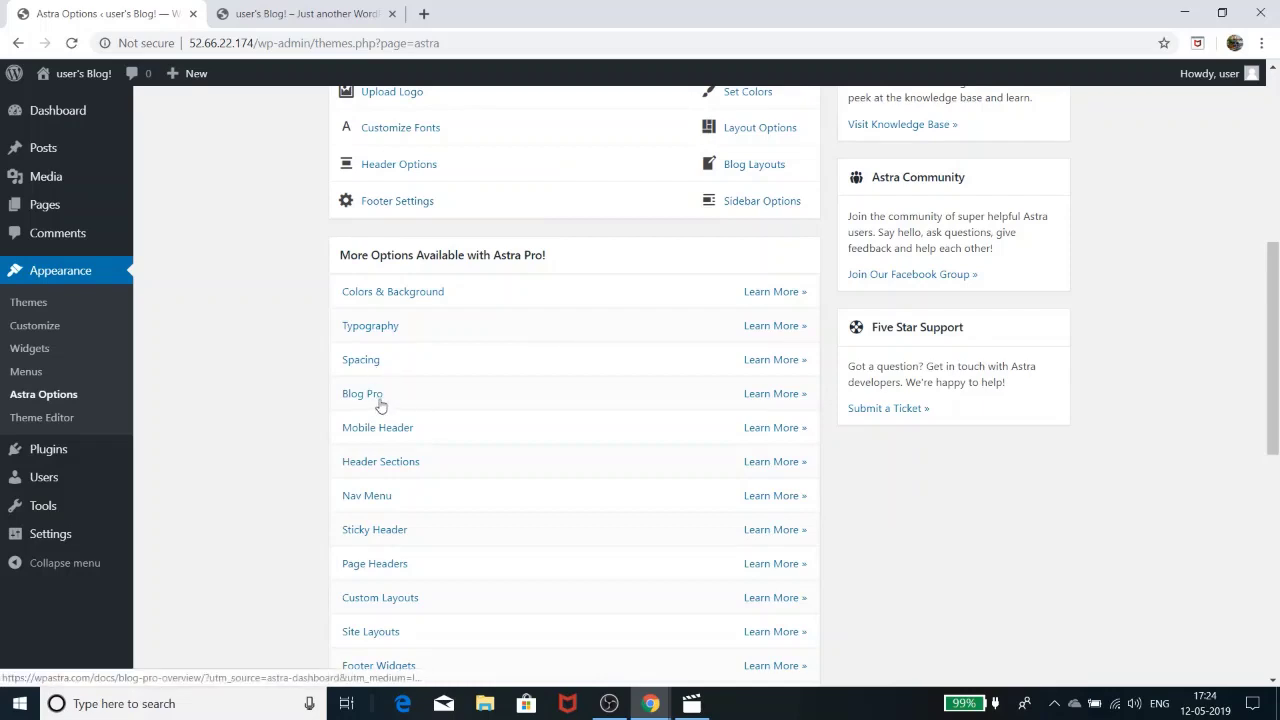
scroll(531, 398, "down", 3)
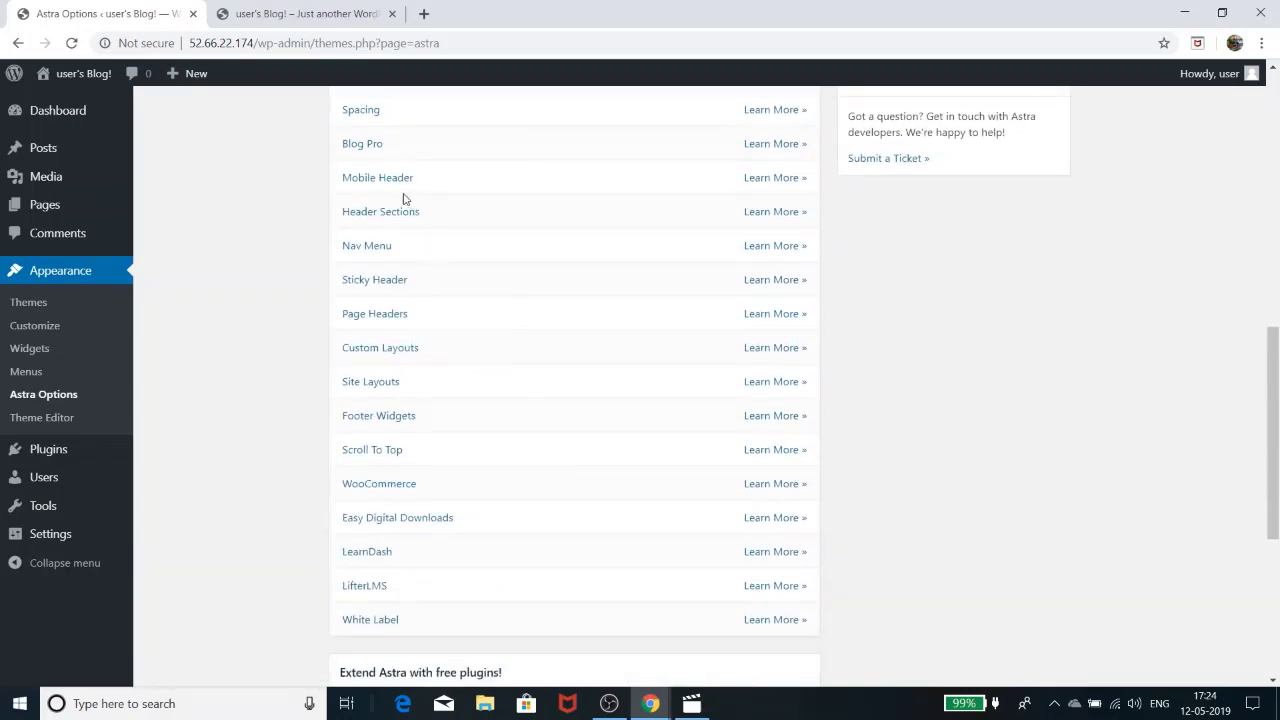
scroll(430, 226, "up", 1)
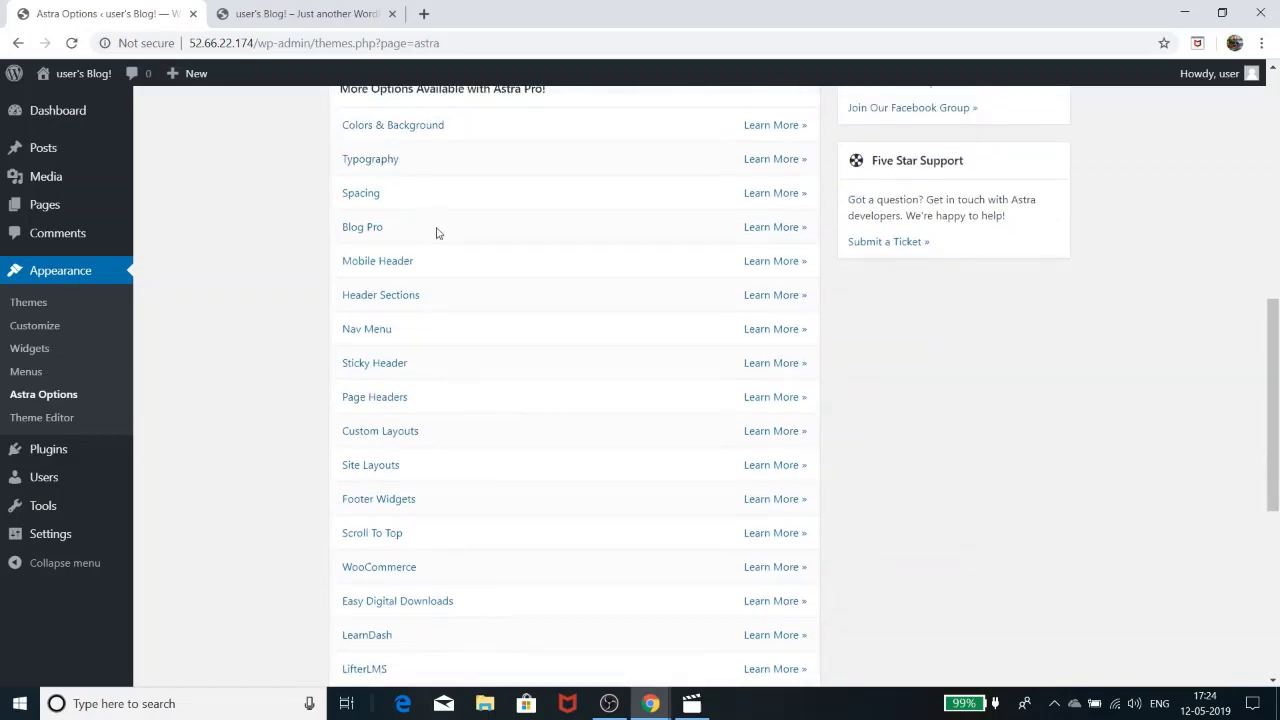
scroll(436, 233, "down", 1)
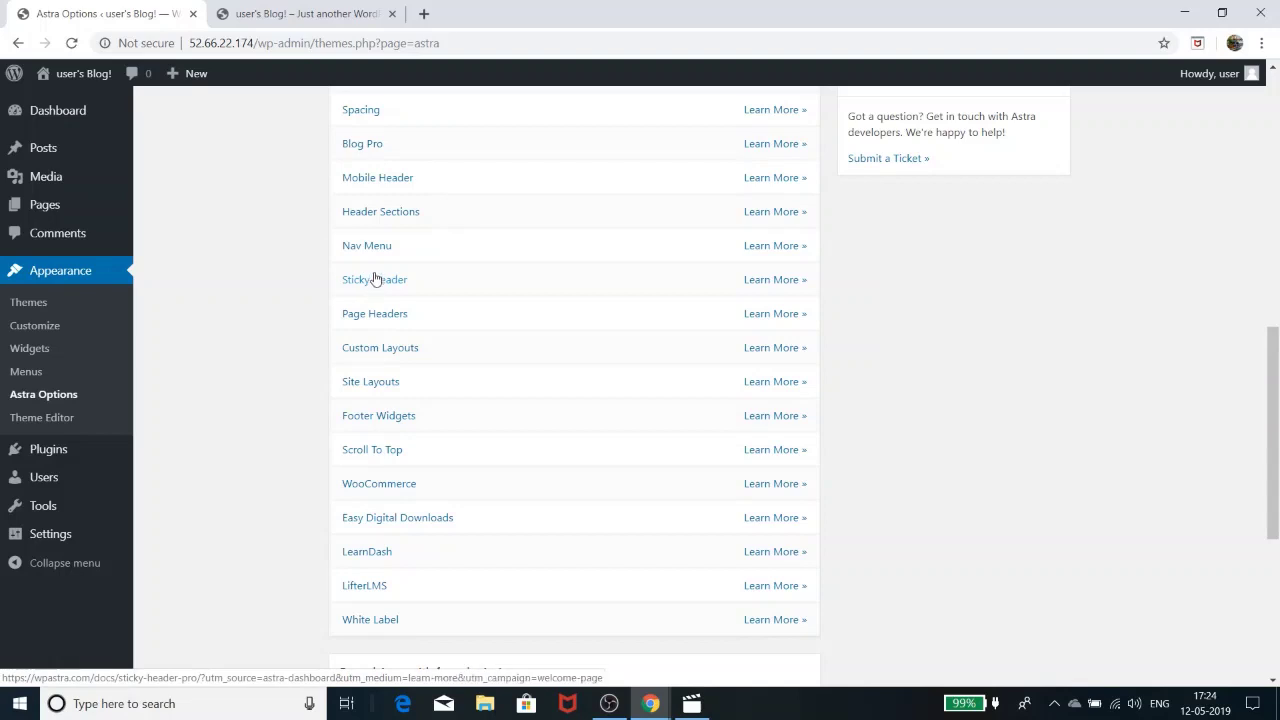
Step: Switch to the MyStore demo site window, review its header and welcome section, and return to the Astra Options page
mouse_move(650, 703)
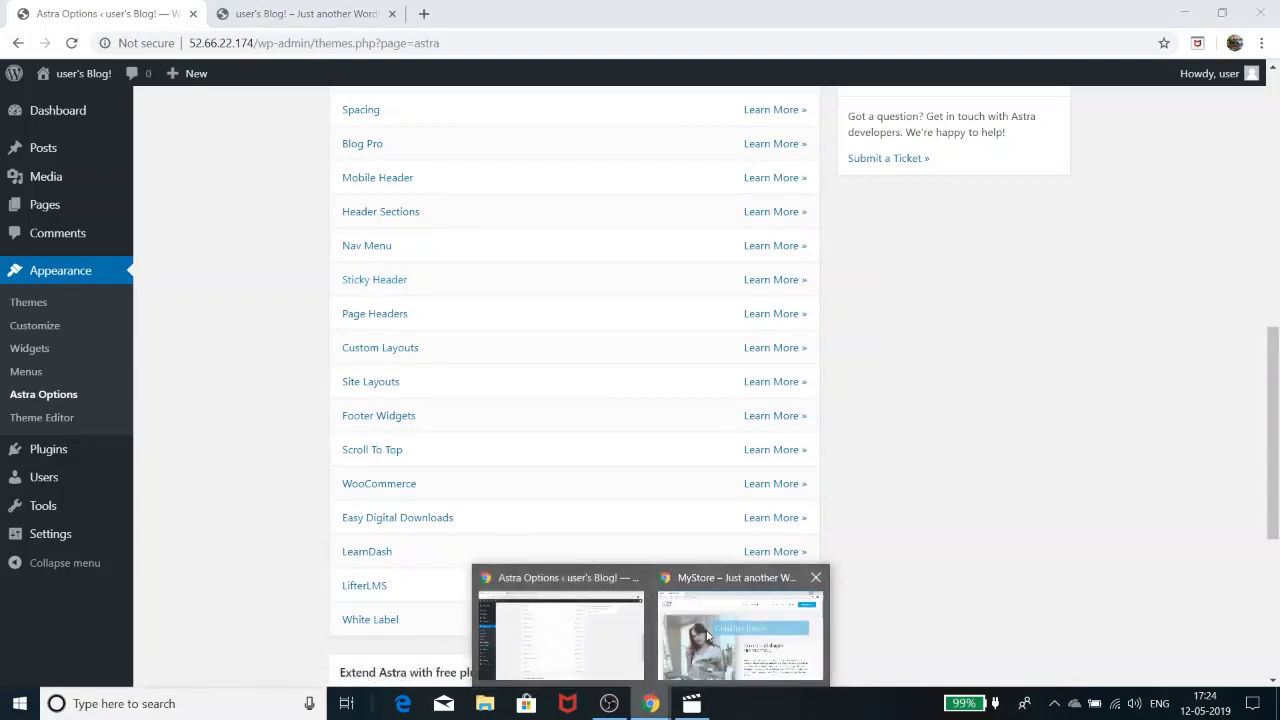
left_click(707, 635)
scroll(707, 389, "down", 2)
scroll(703, 387, "up", 1)
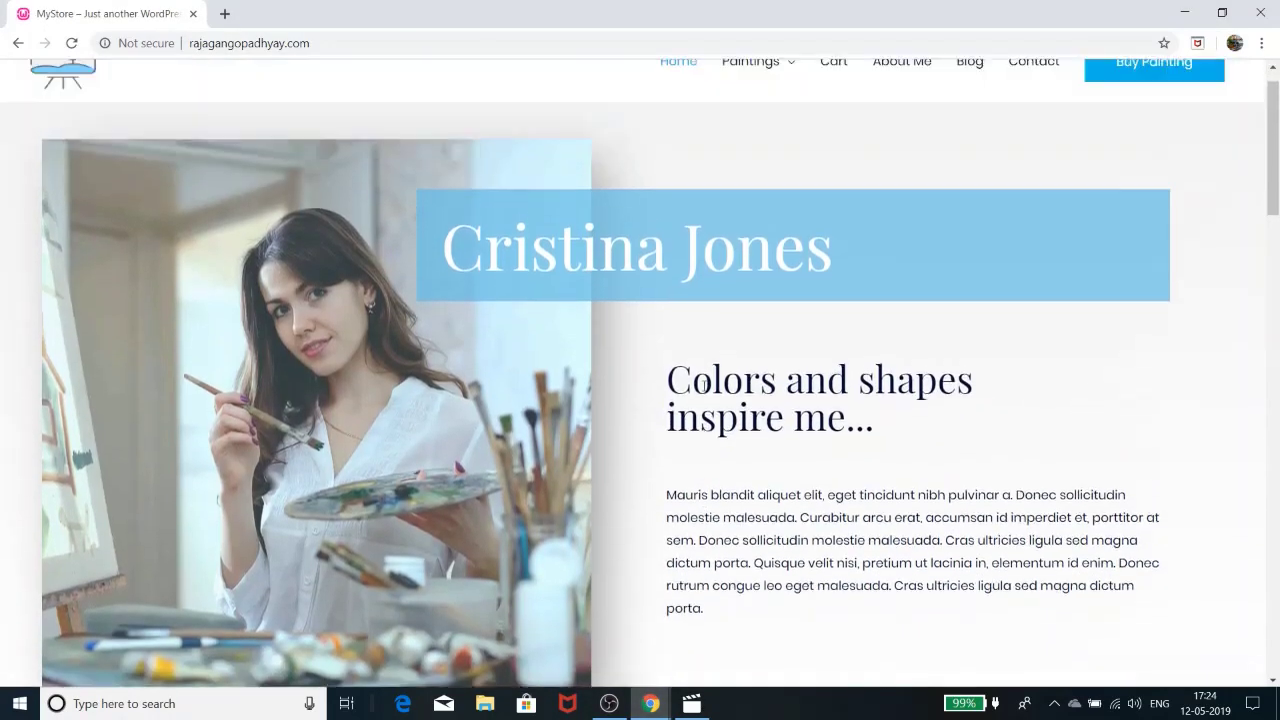
scroll(703, 387, "up", 1)
scroll(838, 280, "down", 4)
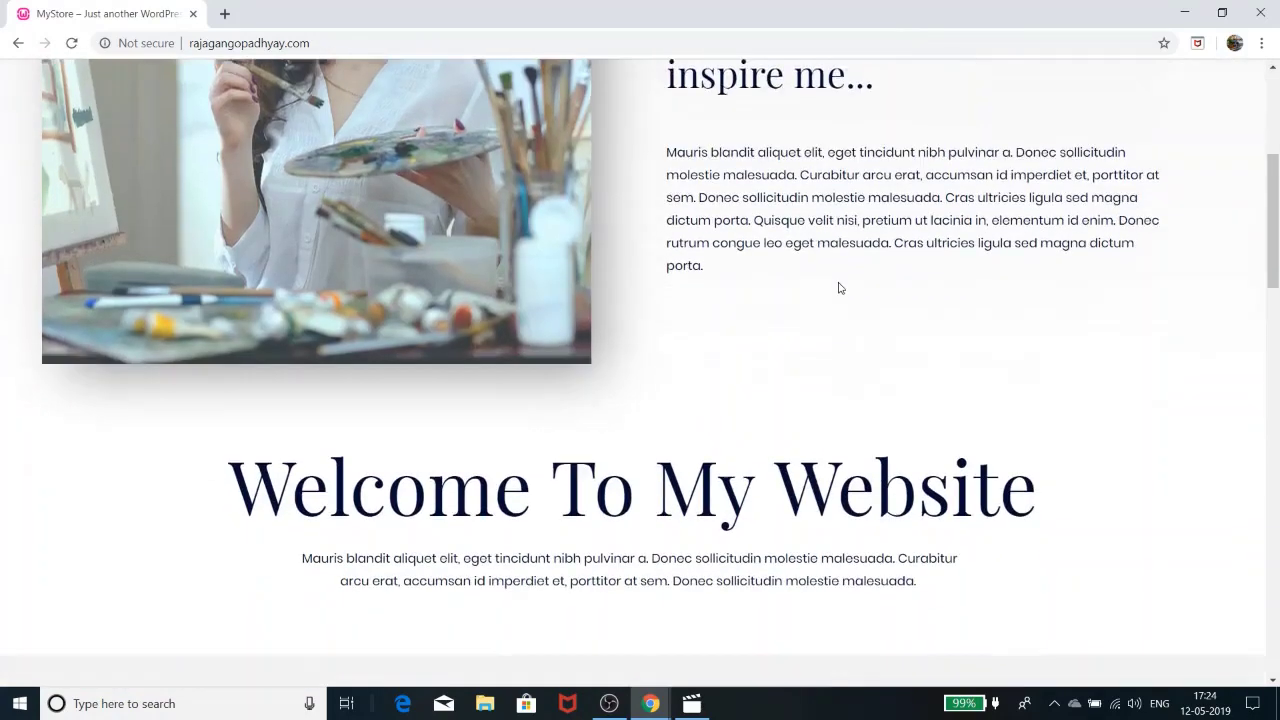
scroll(837, 286, "up", 4)
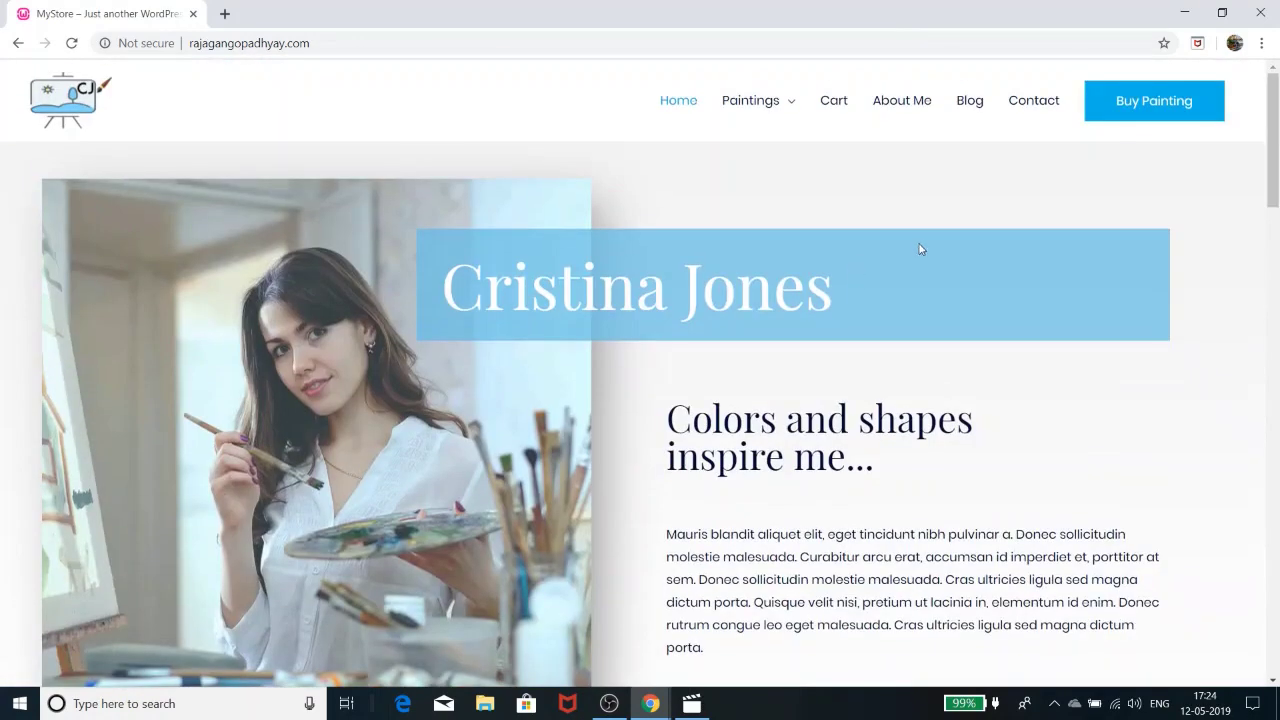
left_click(1188, 13)
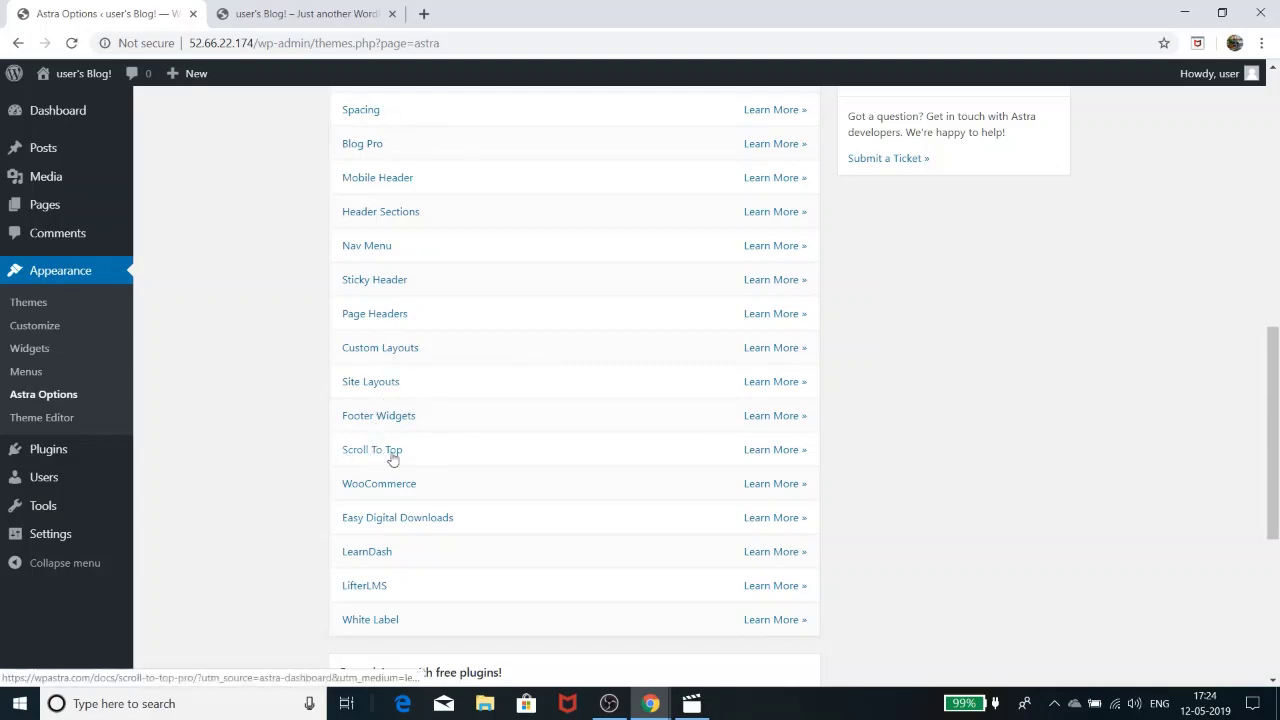
Step: View the MyStore demo site again down to its painting products and categories, and return to the dashboard
mouse_move(641, 705)
left_click(770, 660)
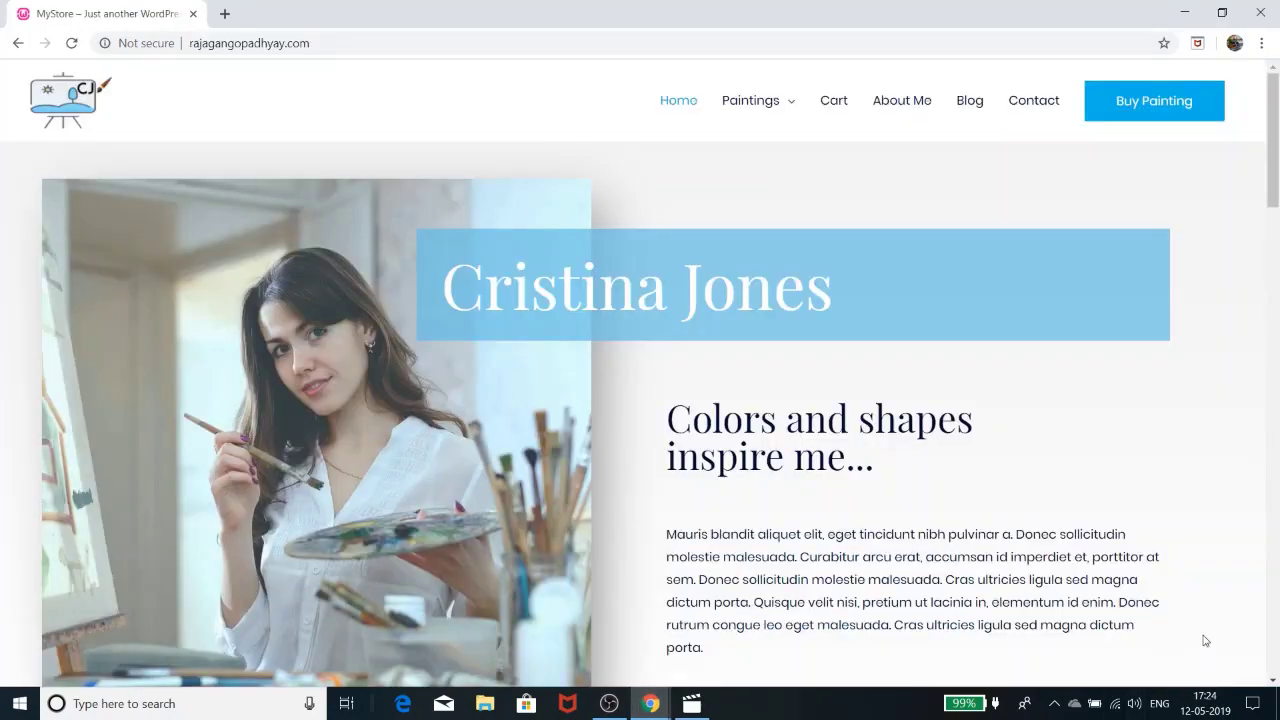
scroll(1168, 536, "down", 10)
scroll(1168, 536, "down", 4)
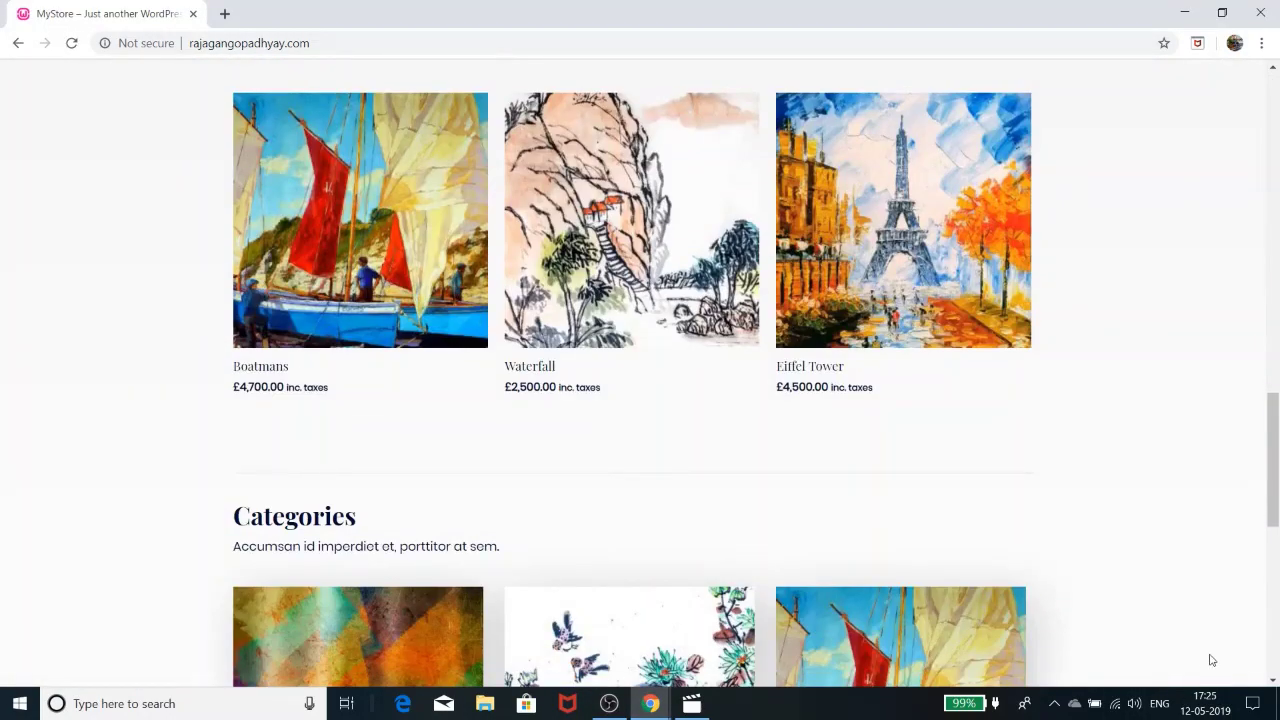
scroll(1215, 645, "up", 15)
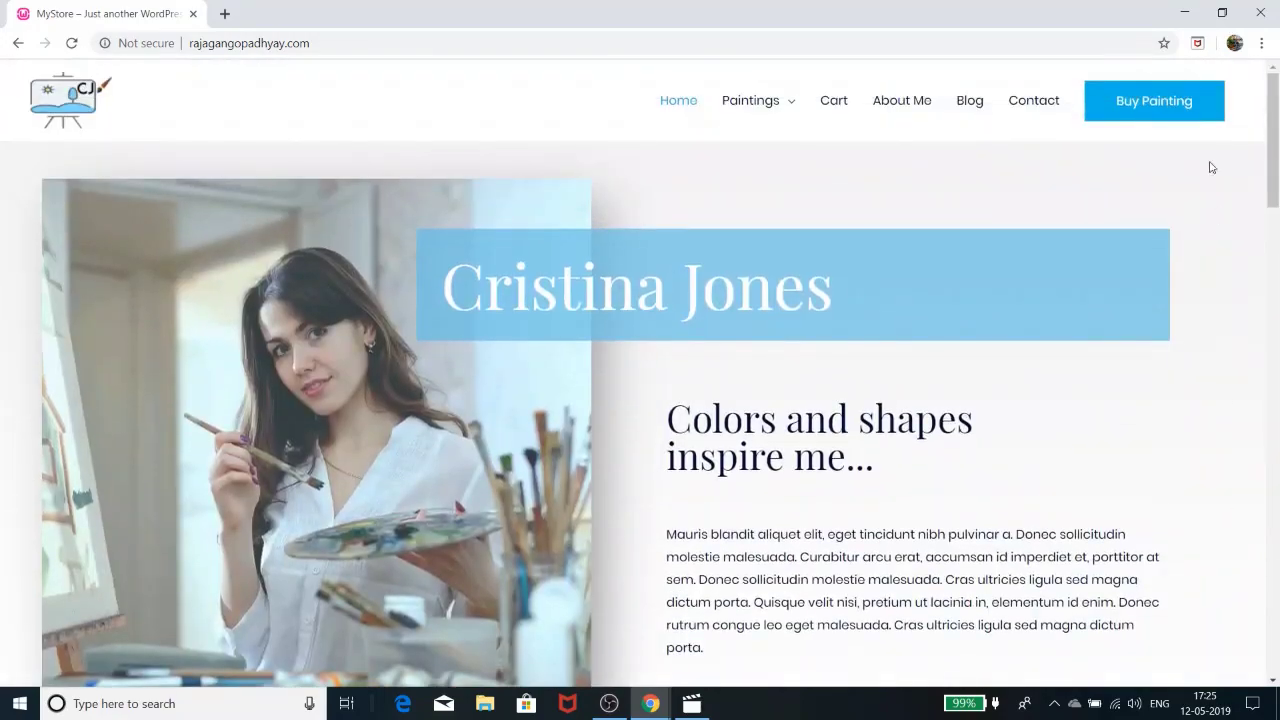
left_click(1187, 11)
Step: Install the Astra starter site importer plugin and select Elementor as the page builder
scroll(574, 460, "down", 2)
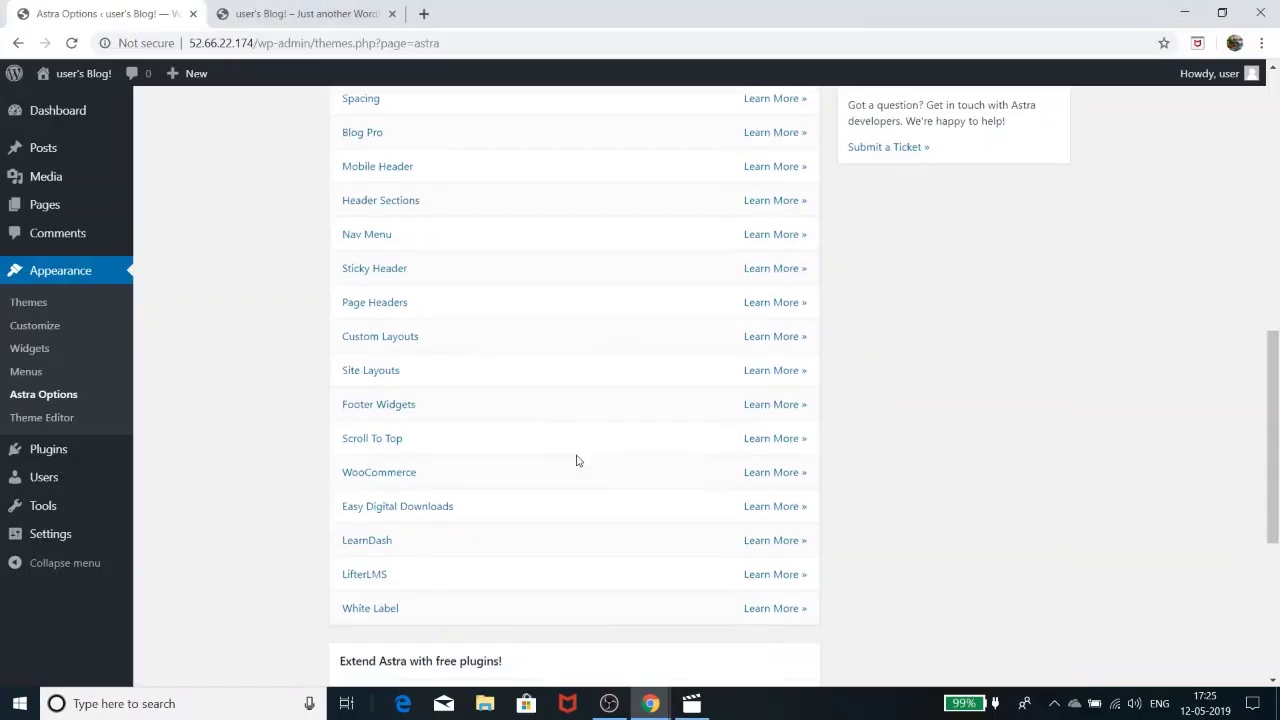
scroll(578, 460, "up", 6)
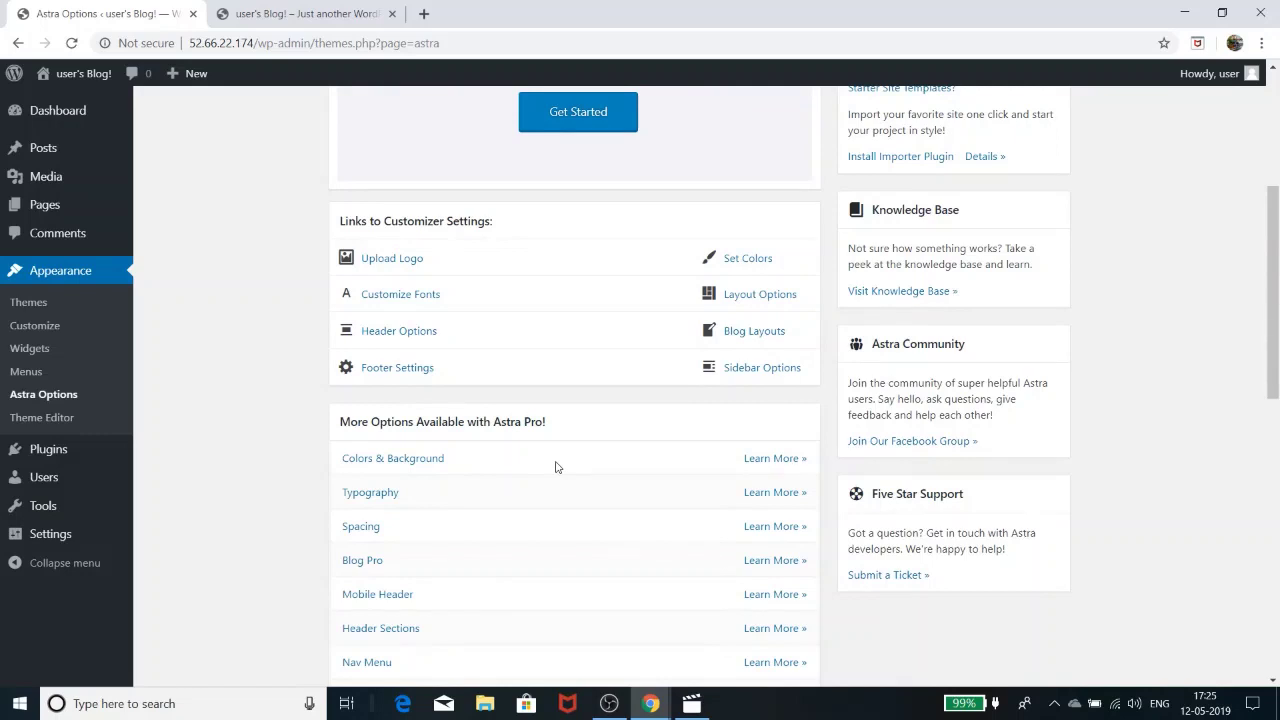
scroll(557, 467, "up", 4)
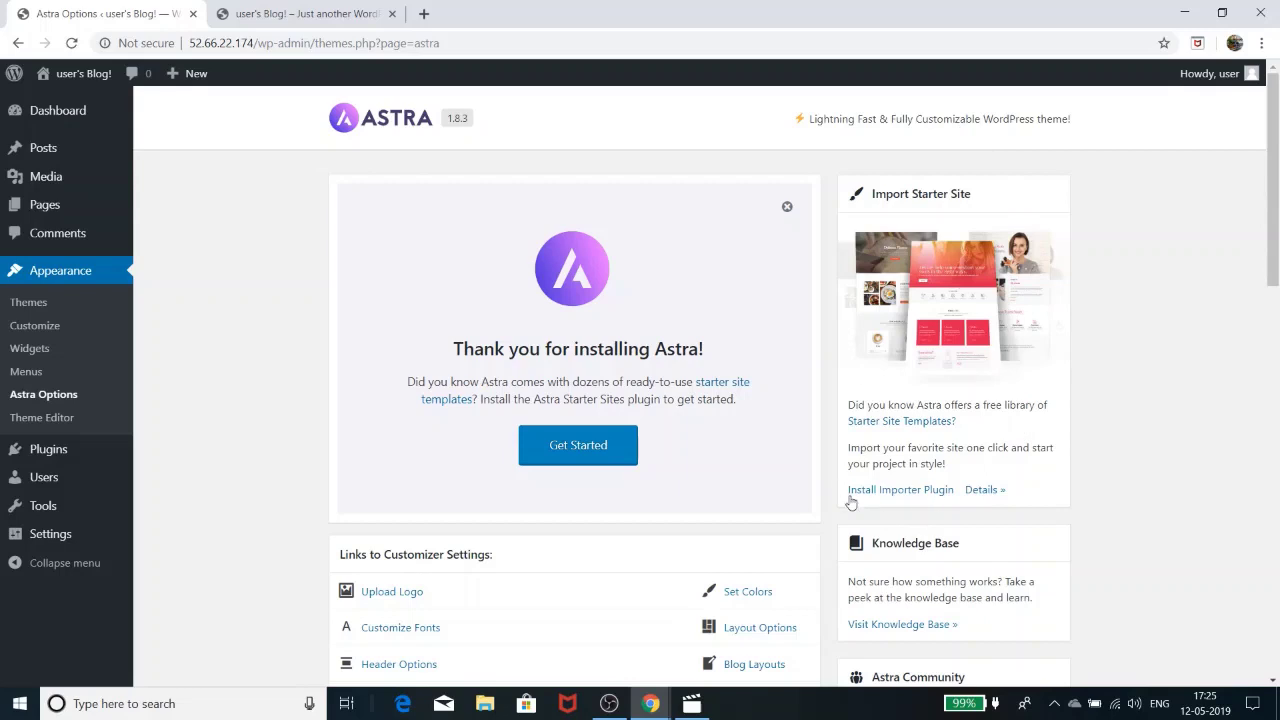
left_click(921, 490)
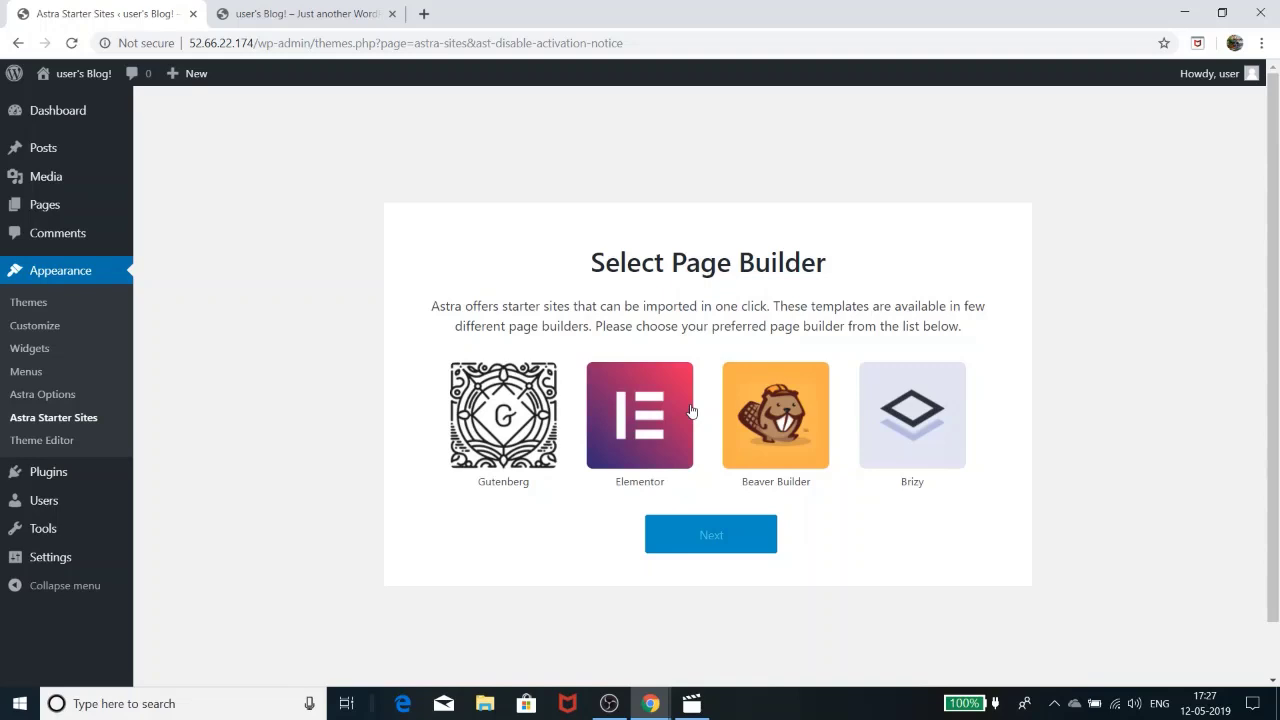
left_click(691, 410)
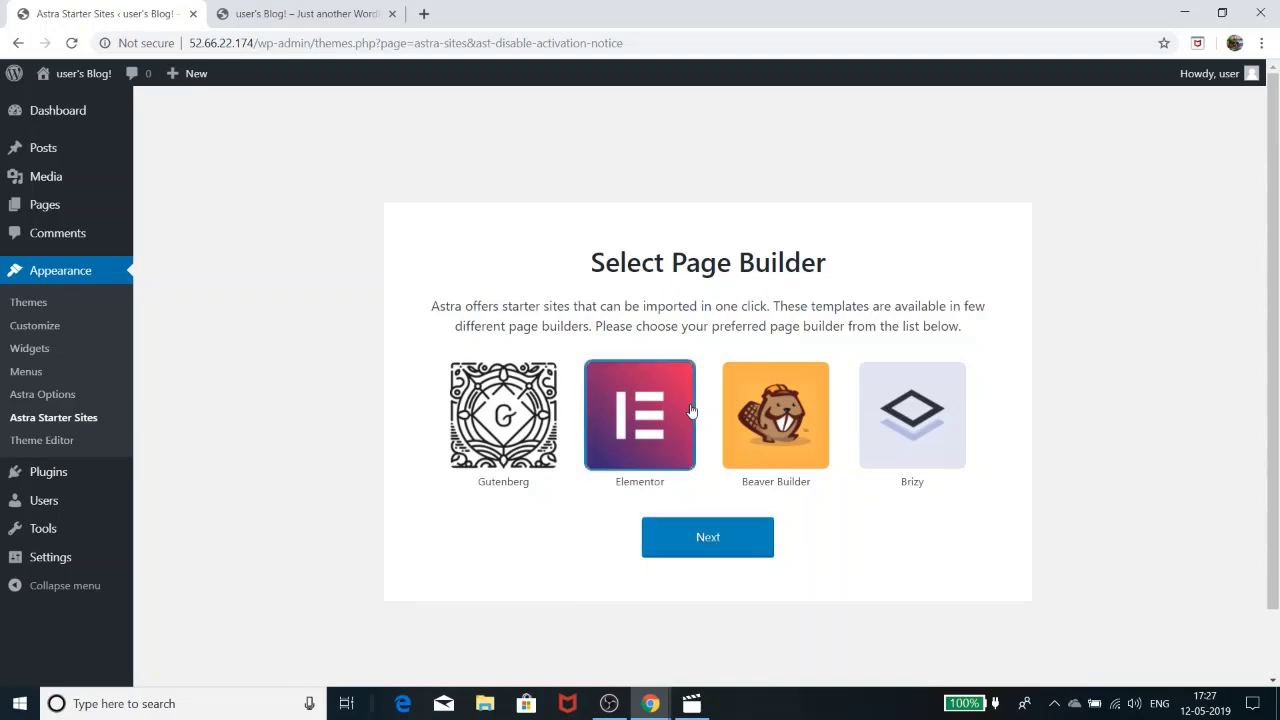
left_click(710, 547)
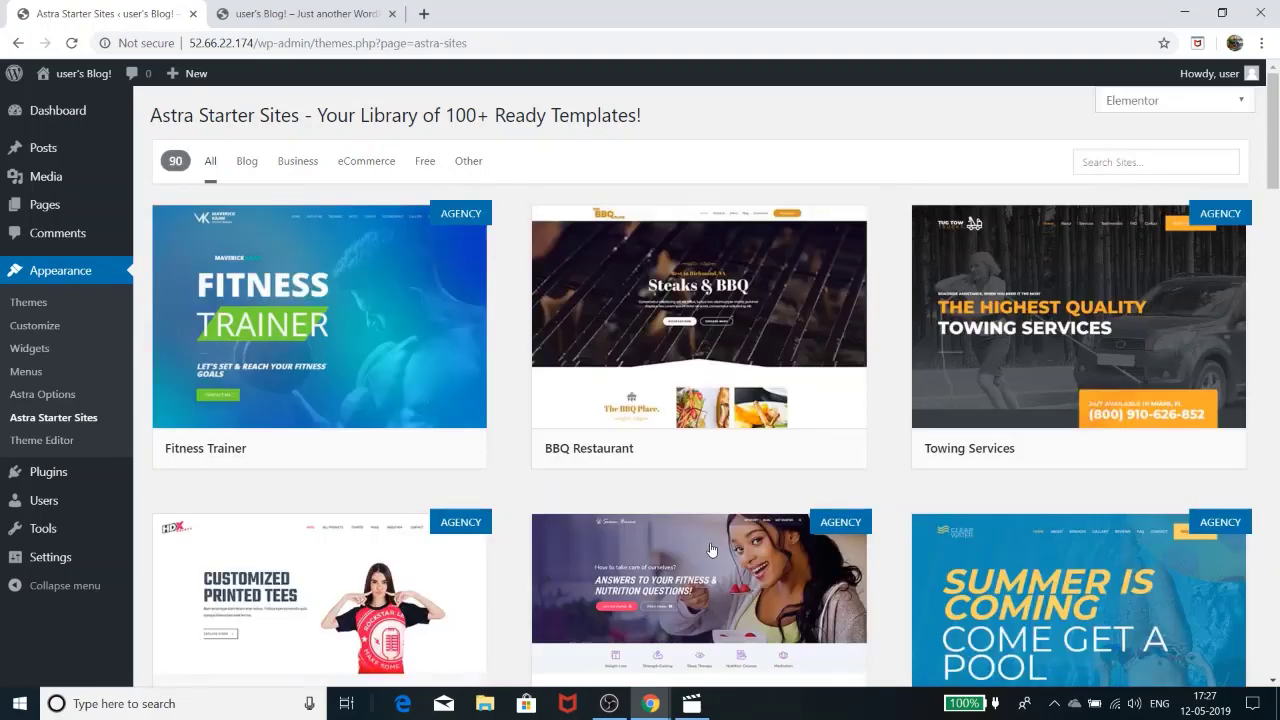
Step: Browse the Elementor templates in the Astra Starter Sites library, comparing the available designs and which ones are marked Agency
scroll(843, 499, "down", 3)
scroll(843, 499, "down", 10)
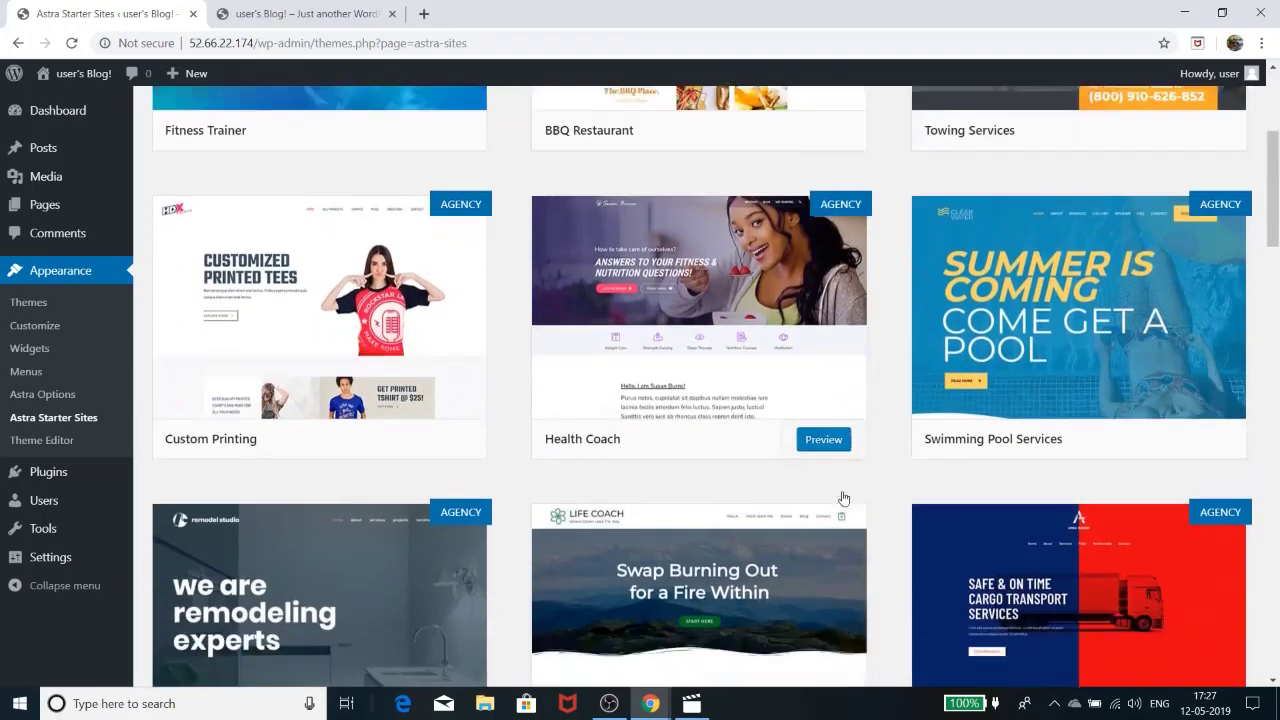
scroll(843, 499, "down", 8)
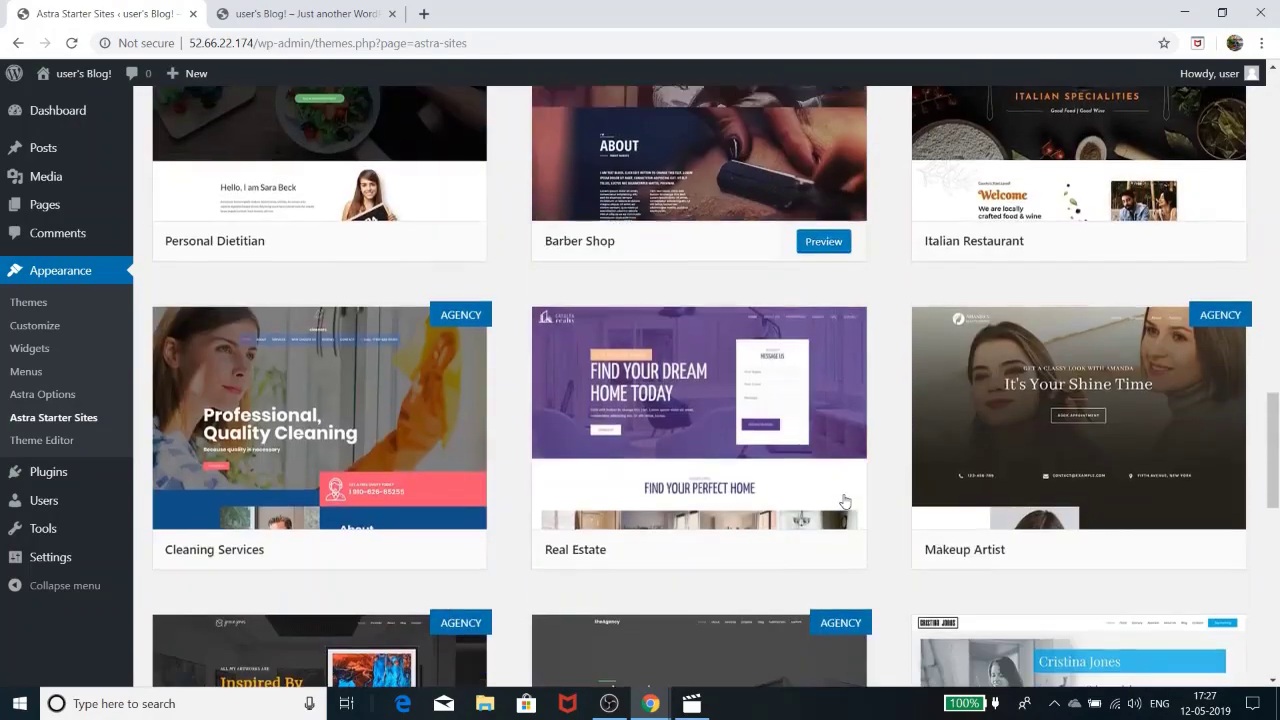
scroll(845, 501, "down", 5)
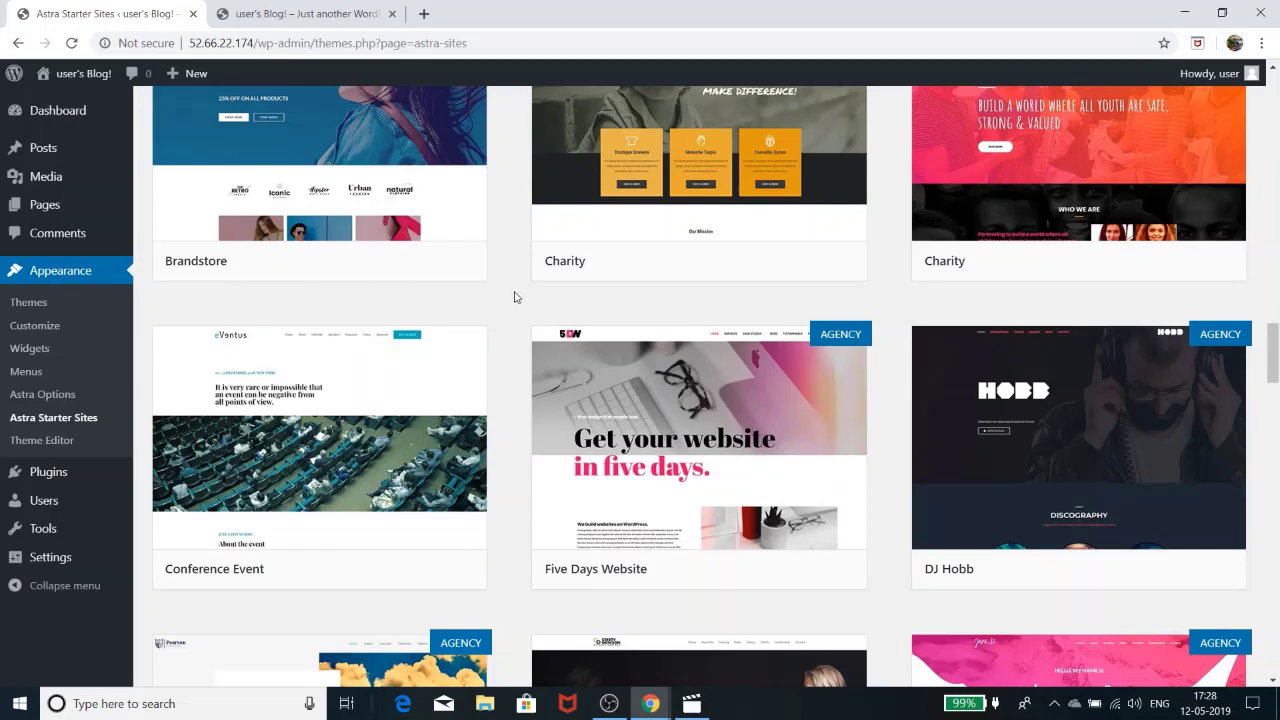
scroll(516, 297, "up", 1)
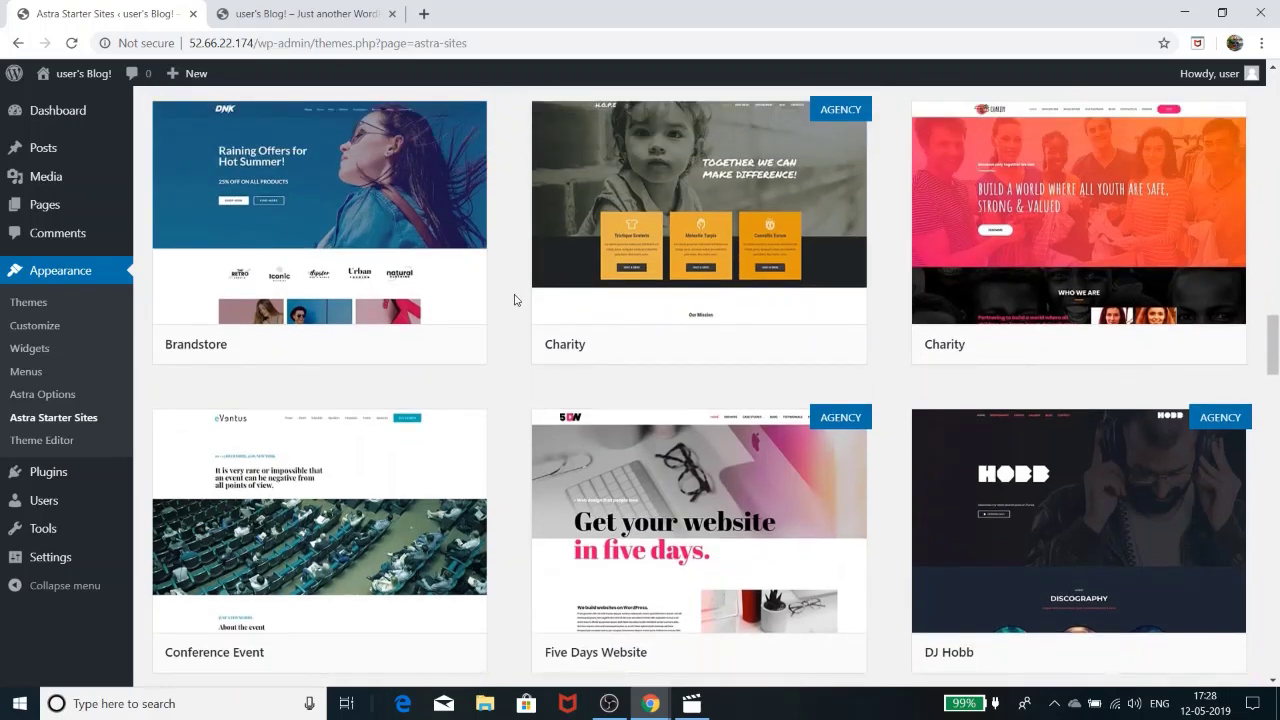
scroll(514, 300, "up", 1)
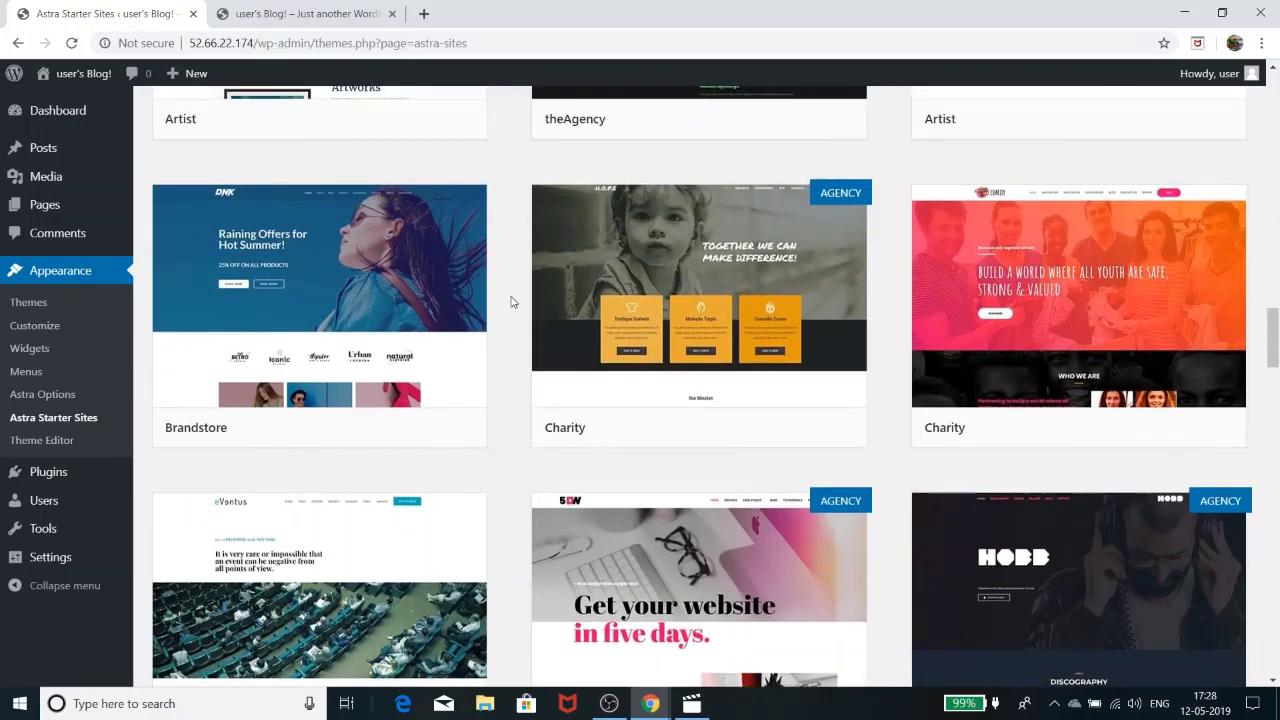
scroll(514, 300, "down", 4)
scroll(511, 302, "down", 1)
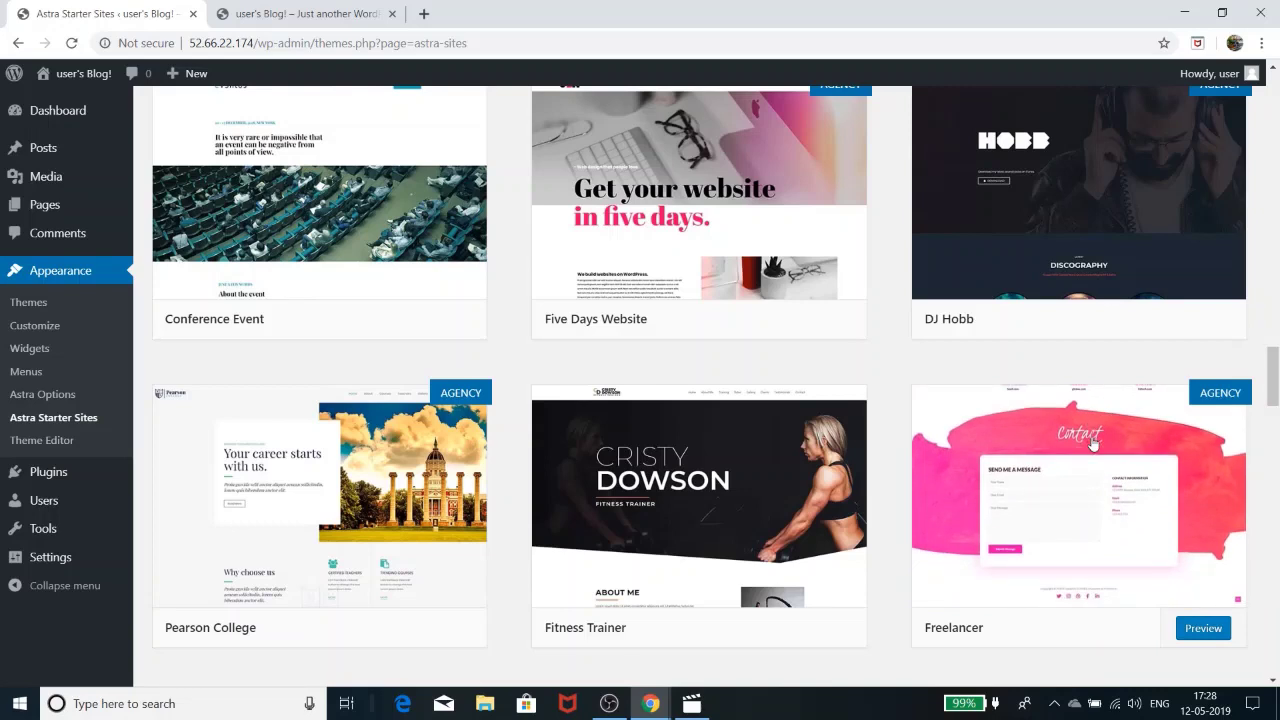
scroll(1093, 443, "down", 2)
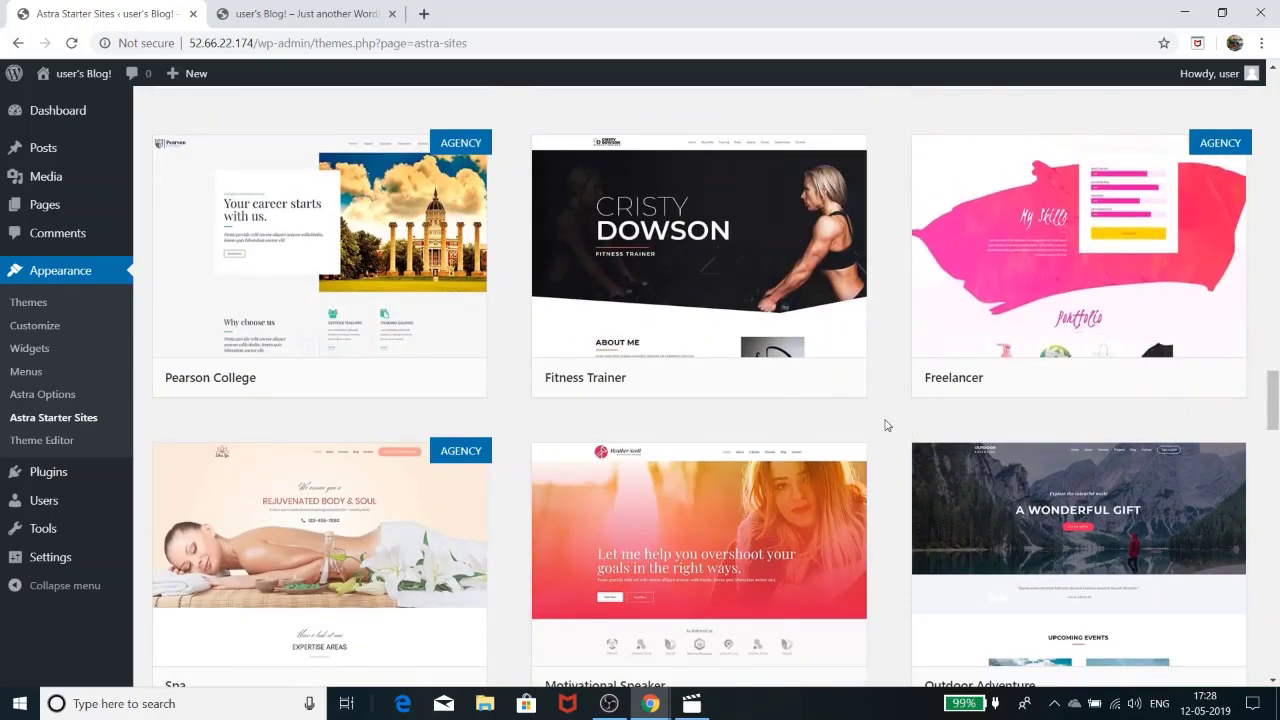
scroll(885, 425, "down", 2)
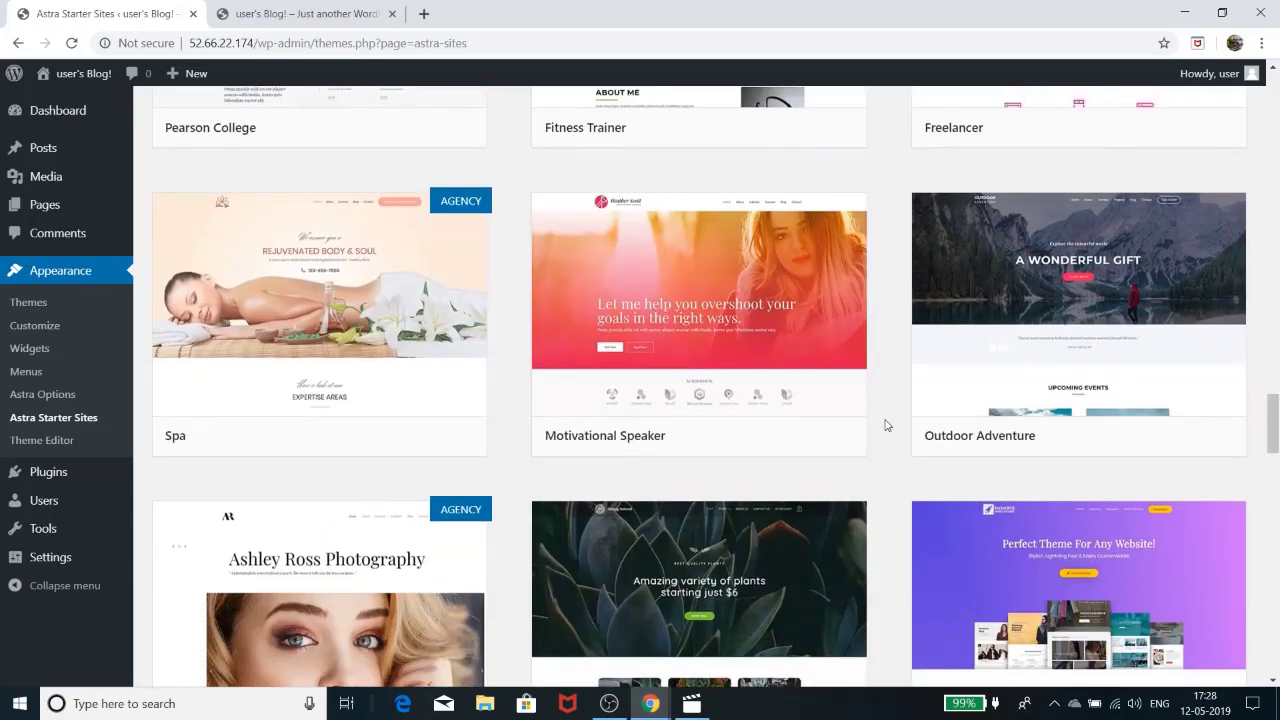
scroll(885, 425, "down", 2)
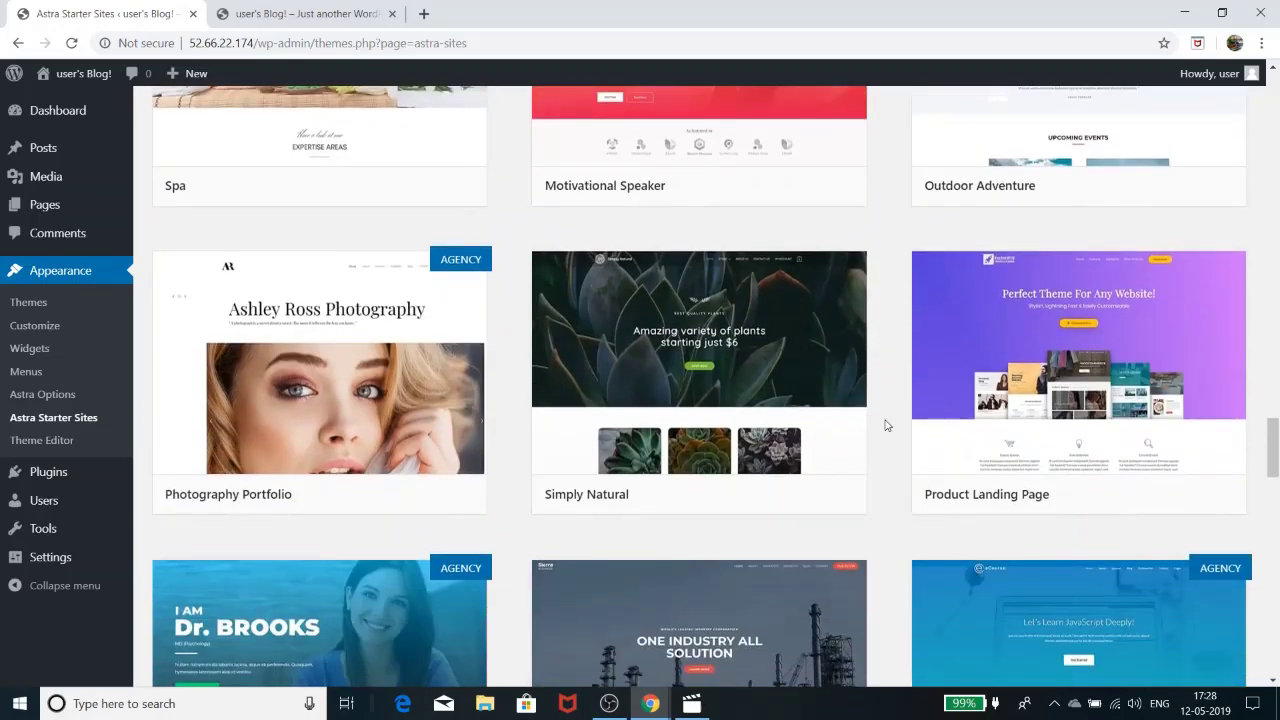
scroll(885, 425, "down", 2)
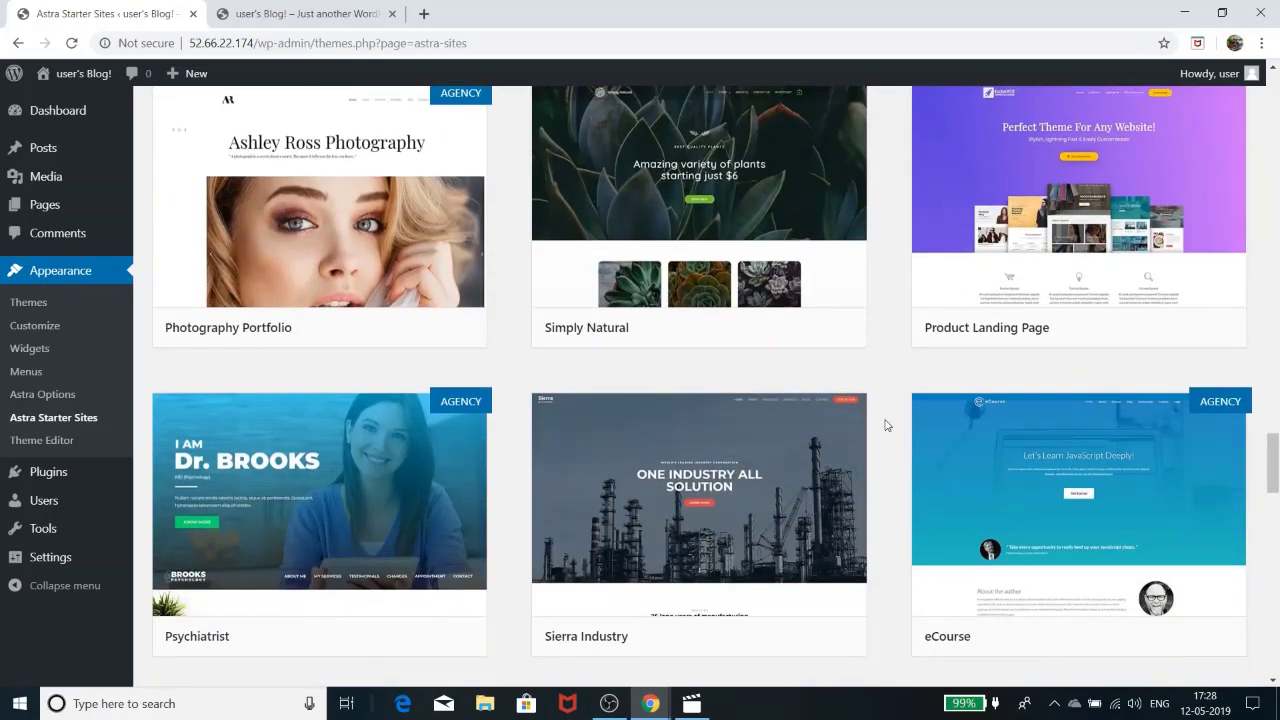
scroll(885, 425, "down", 3)
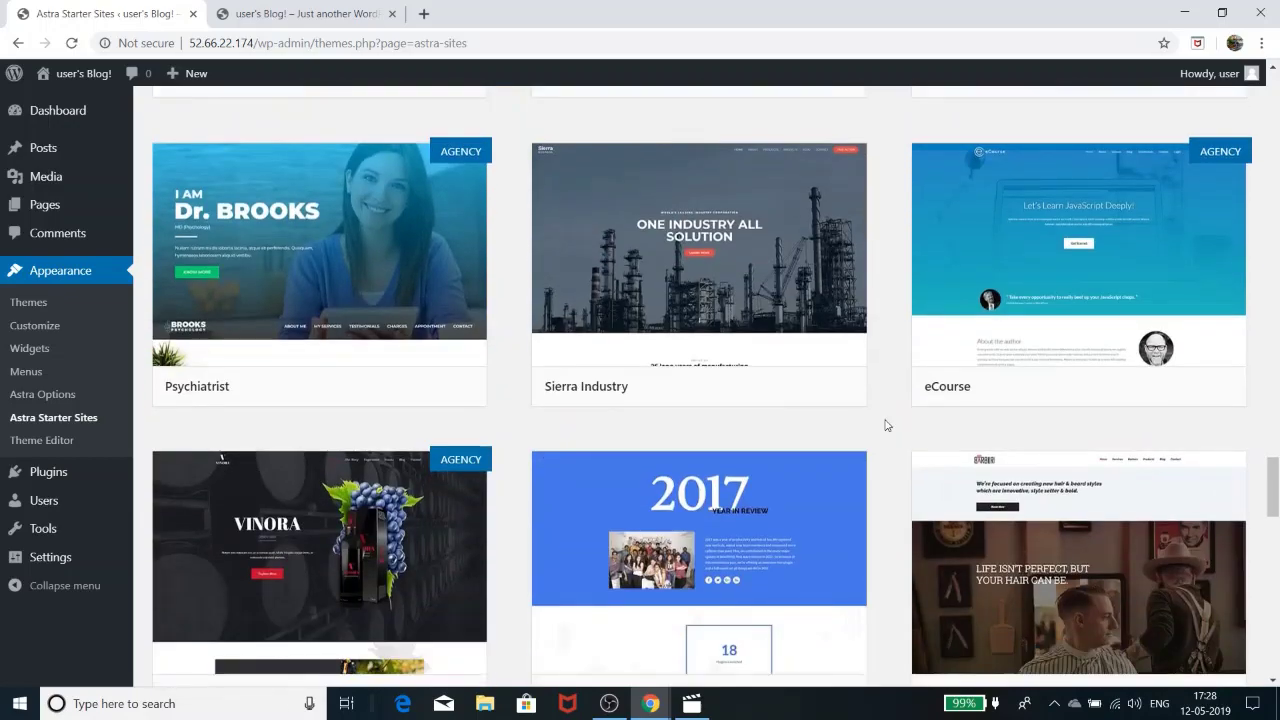
scroll(885, 425, "down", 3)
scroll(885, 425, "down", 6)
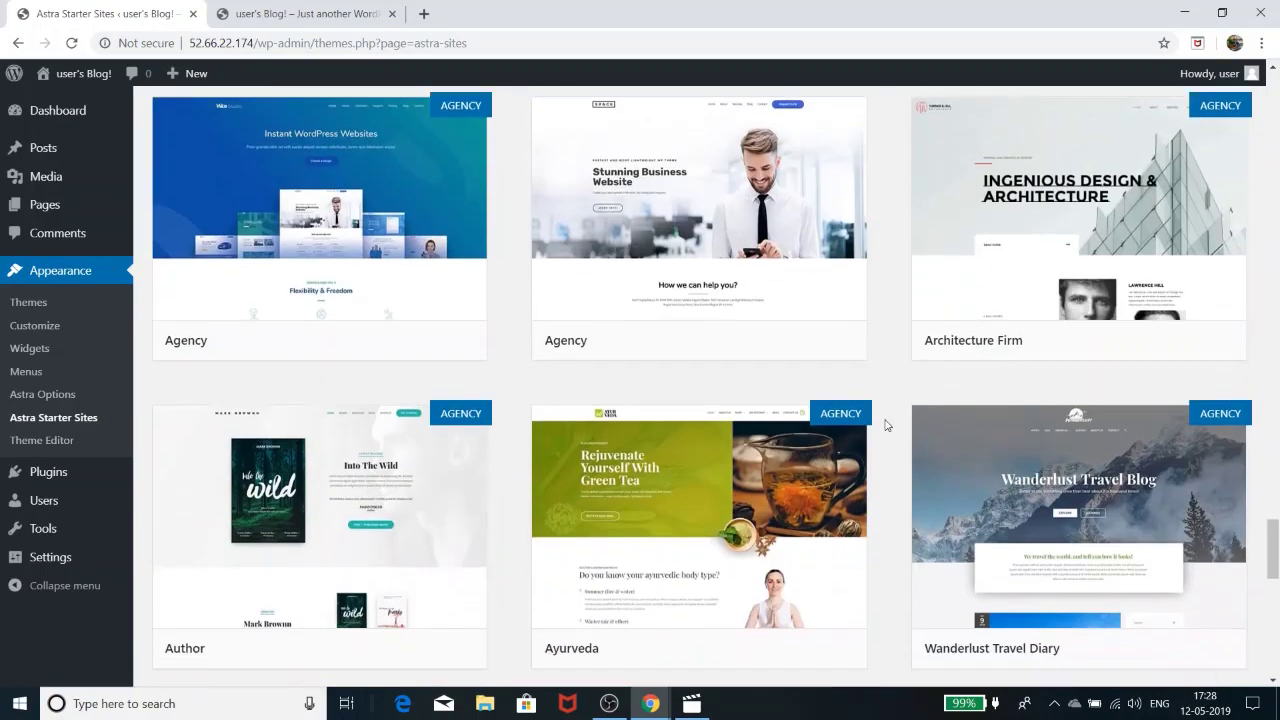
Step: Locate the free Artist template with the painter's photo and blue name banner in the starter sites library
scroll(885, 425, "up", 12)
scroll(885, 425, "up", 18)
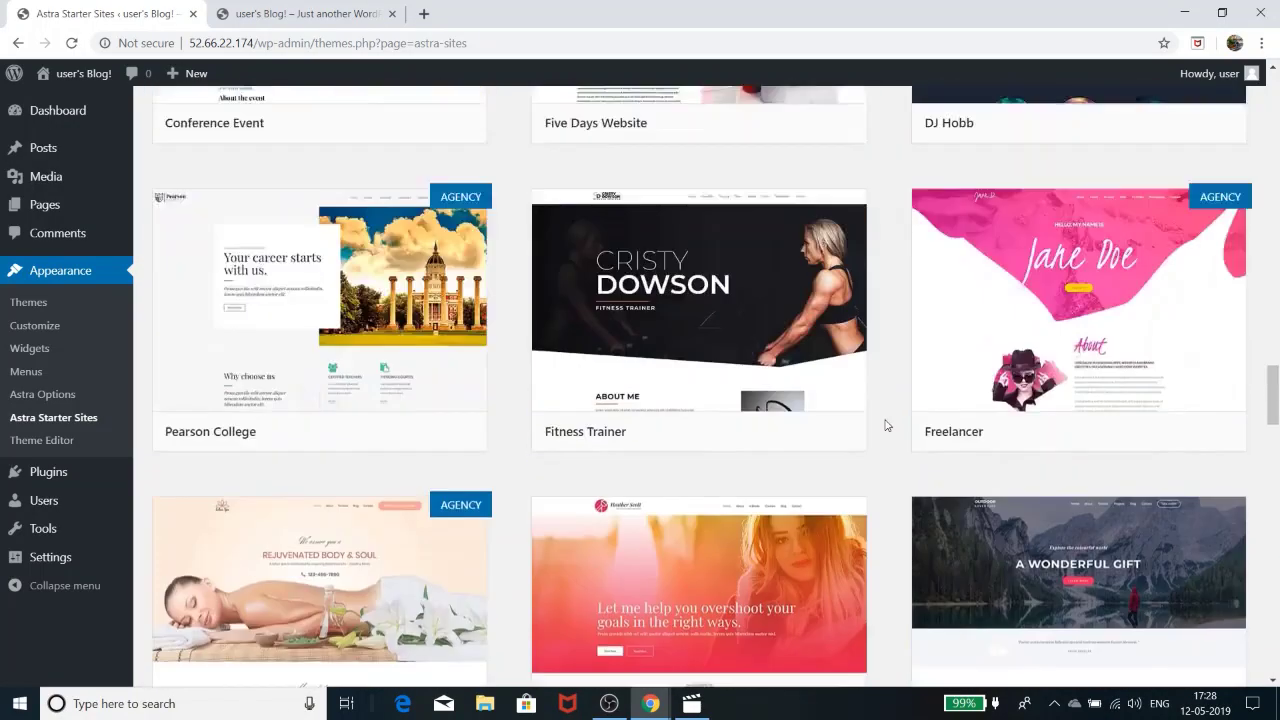
scroll(885, 425, "down", 5)
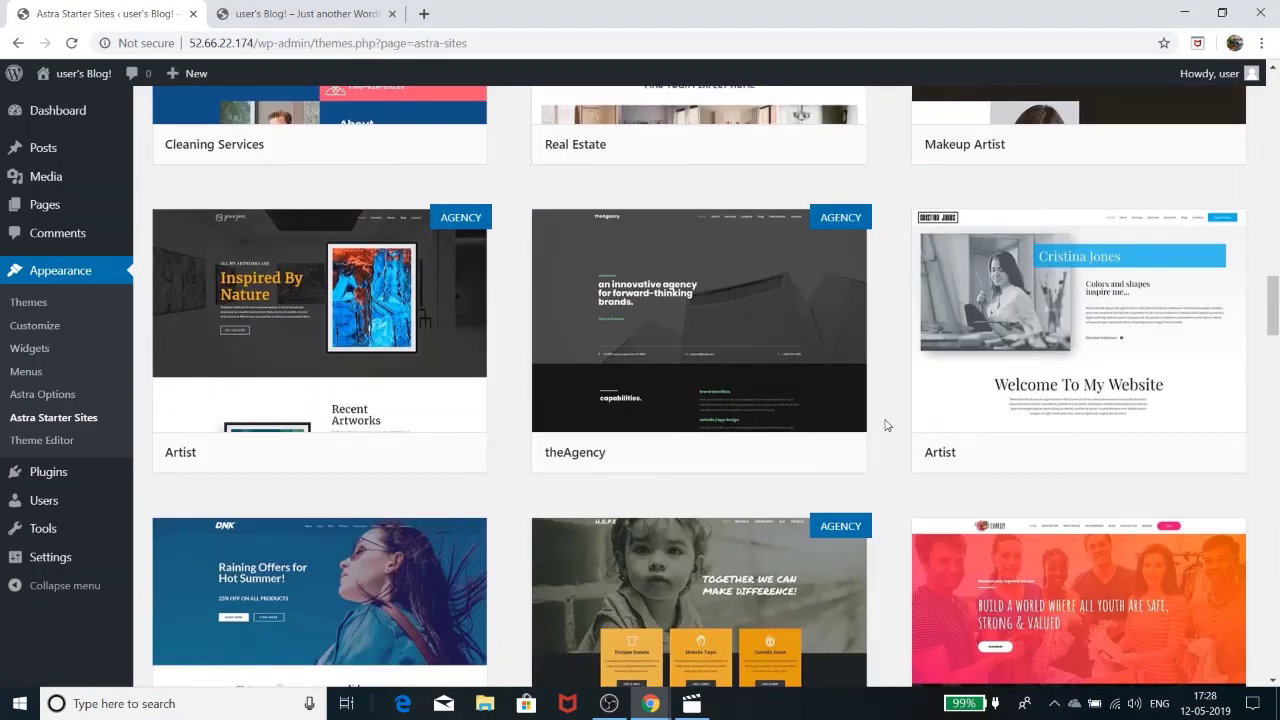
Step: Open the preview of the free Artist template and compare it with the MyStore demo site's home page
mouse_move(1117, 297)
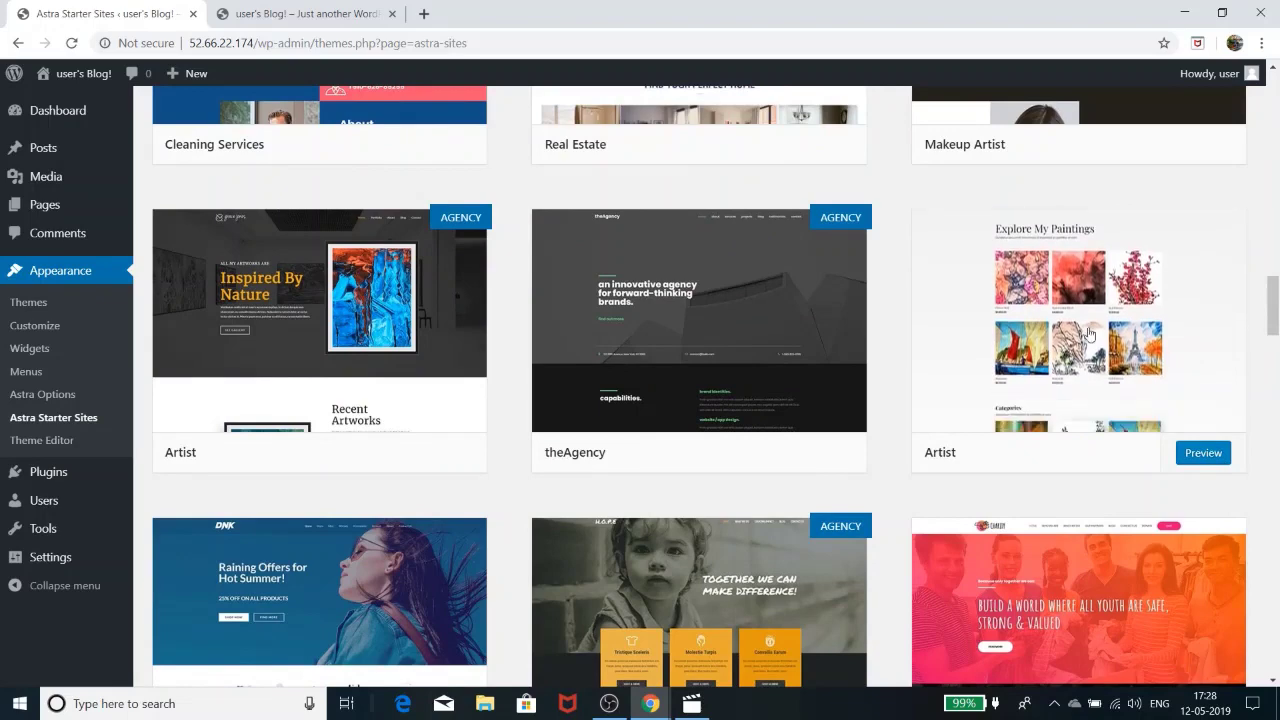
left_click(1202, 453)
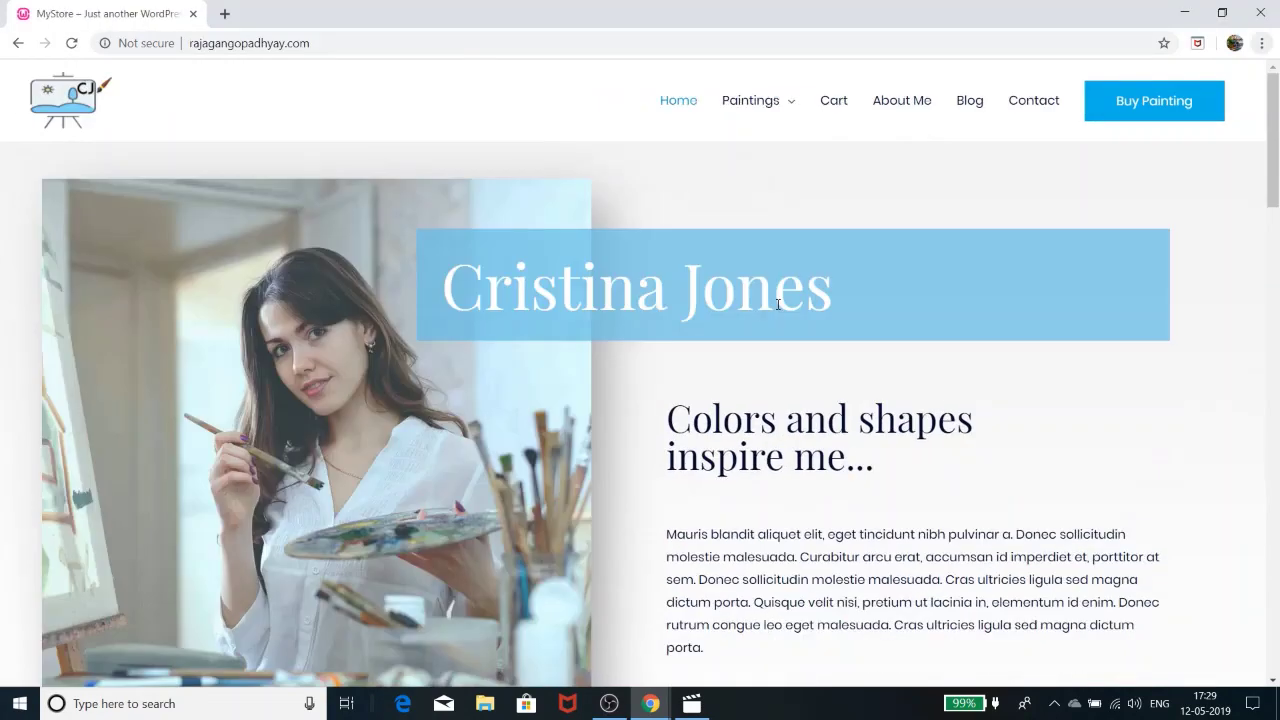
scroll(632, 354, "down", 6)
scroll(632, 354, "up", 6)
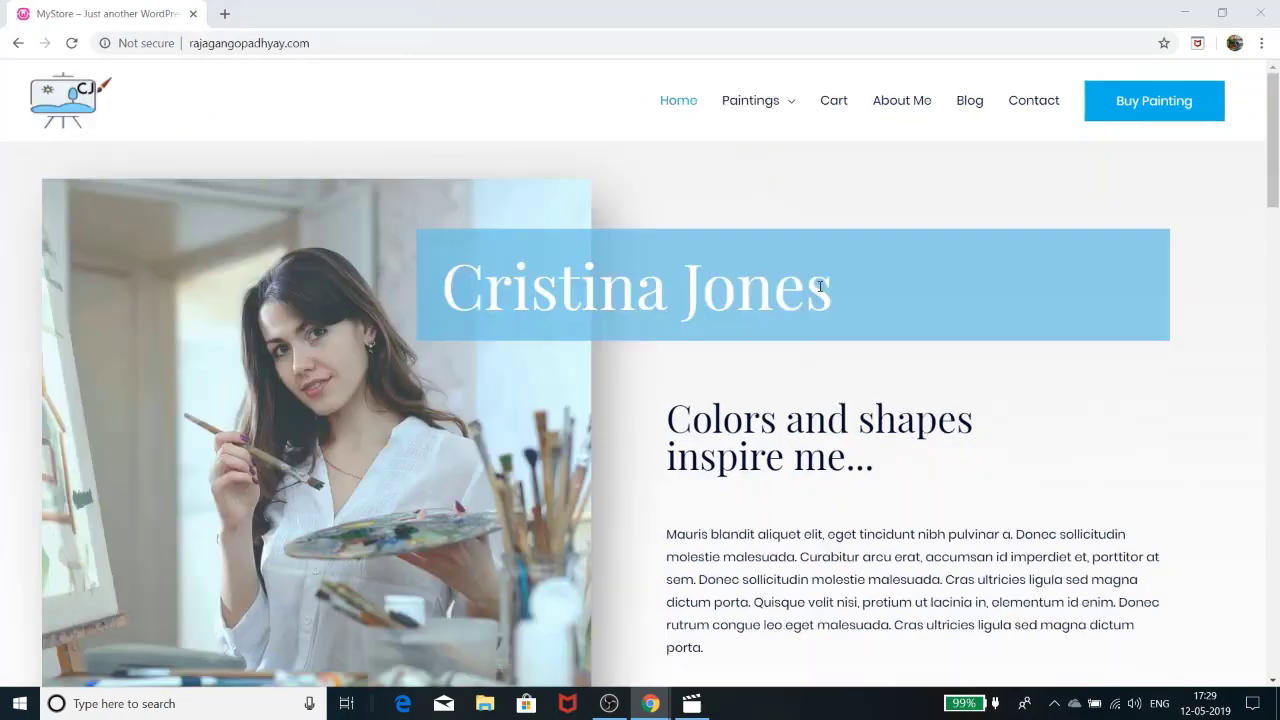
scroll(800, 352, "down", 3)
scroll(800, 361, "down", 5)
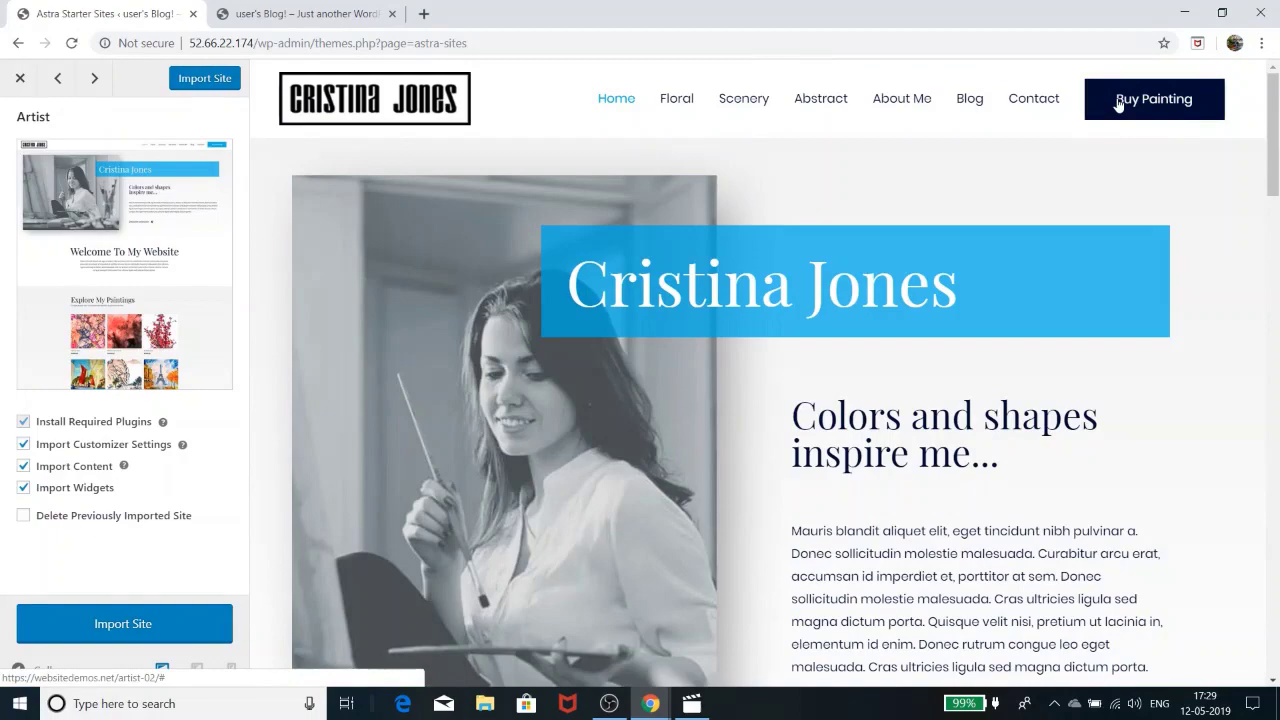
Step: Examine the Artist template preview from the header through its painting products and the sections below
scroll(928, 358, "down", 1)
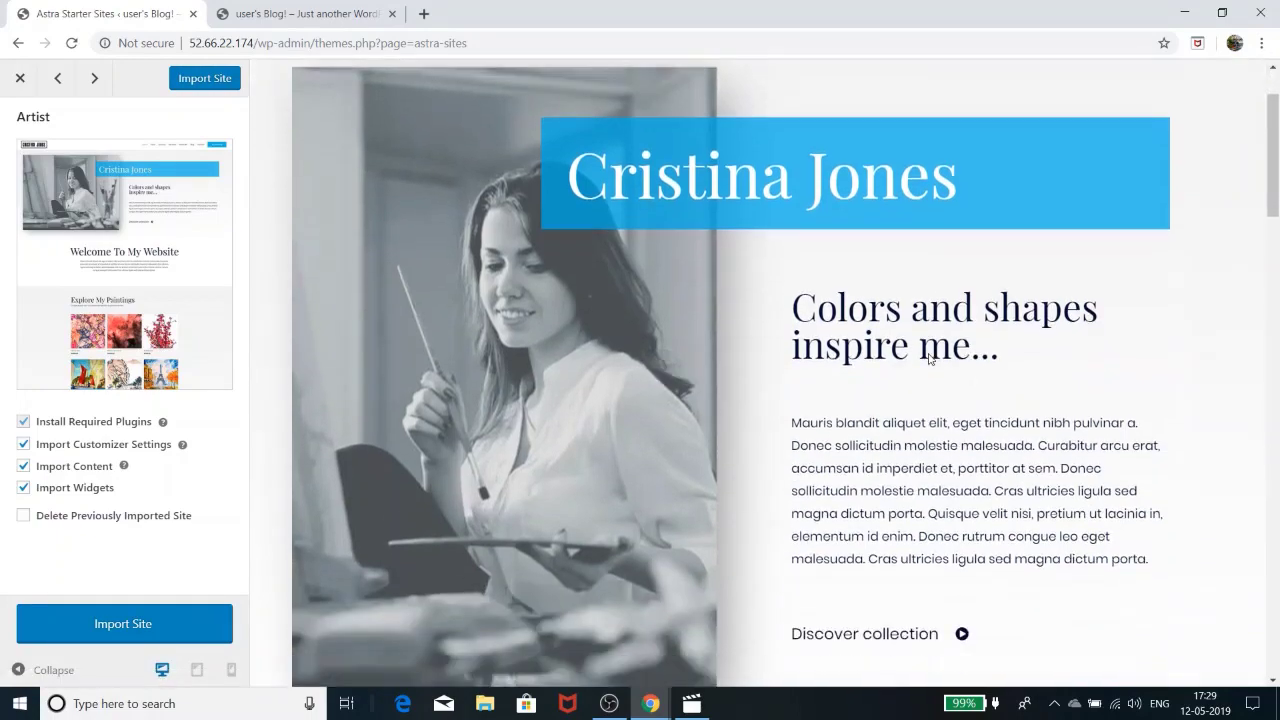
scroll(928, 358, "down", 10)
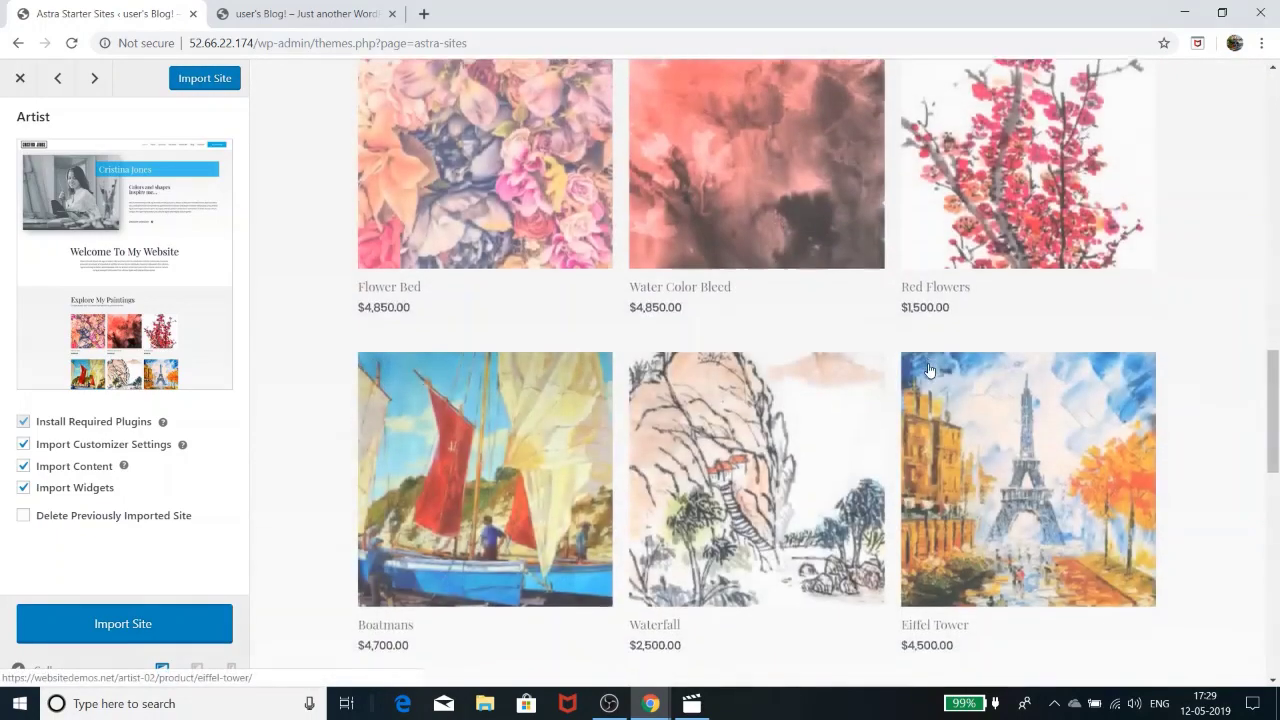
scroll(928, 370, "down", 5)
scroll(928, 370, "down", 4)
scroll(928, 370, "up", 9)
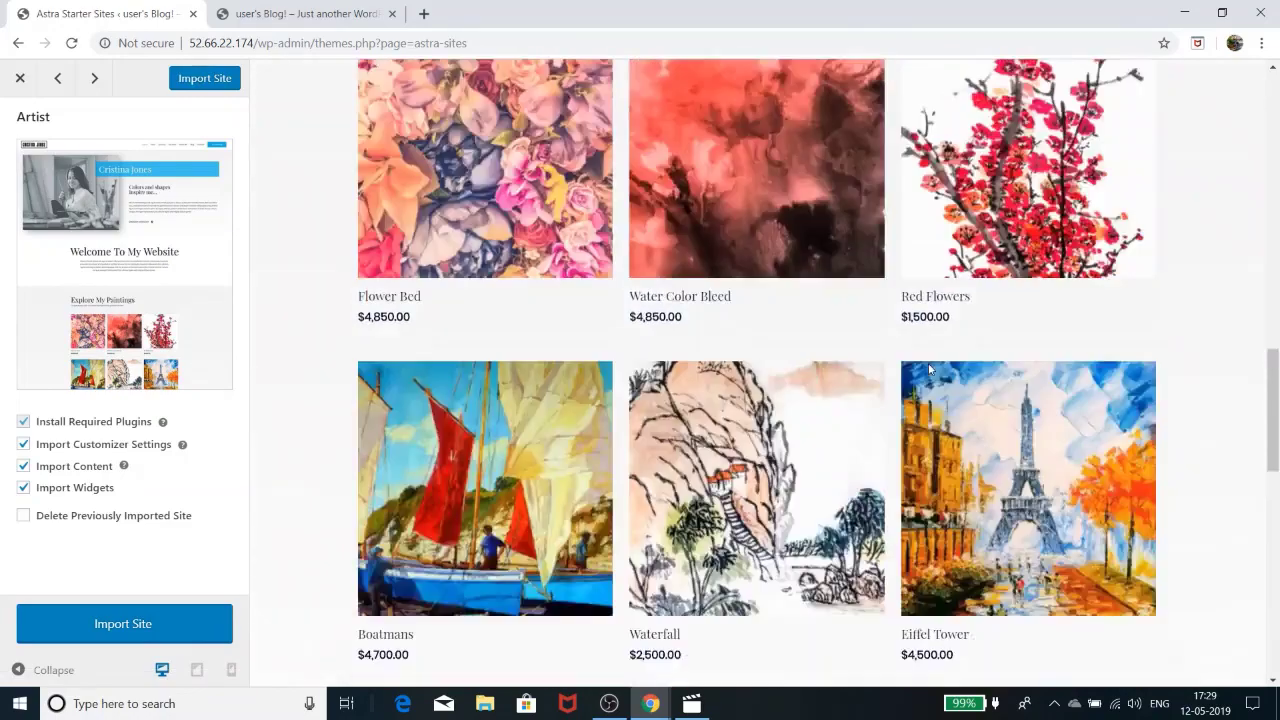
scroll(928, 370, "up", 12)
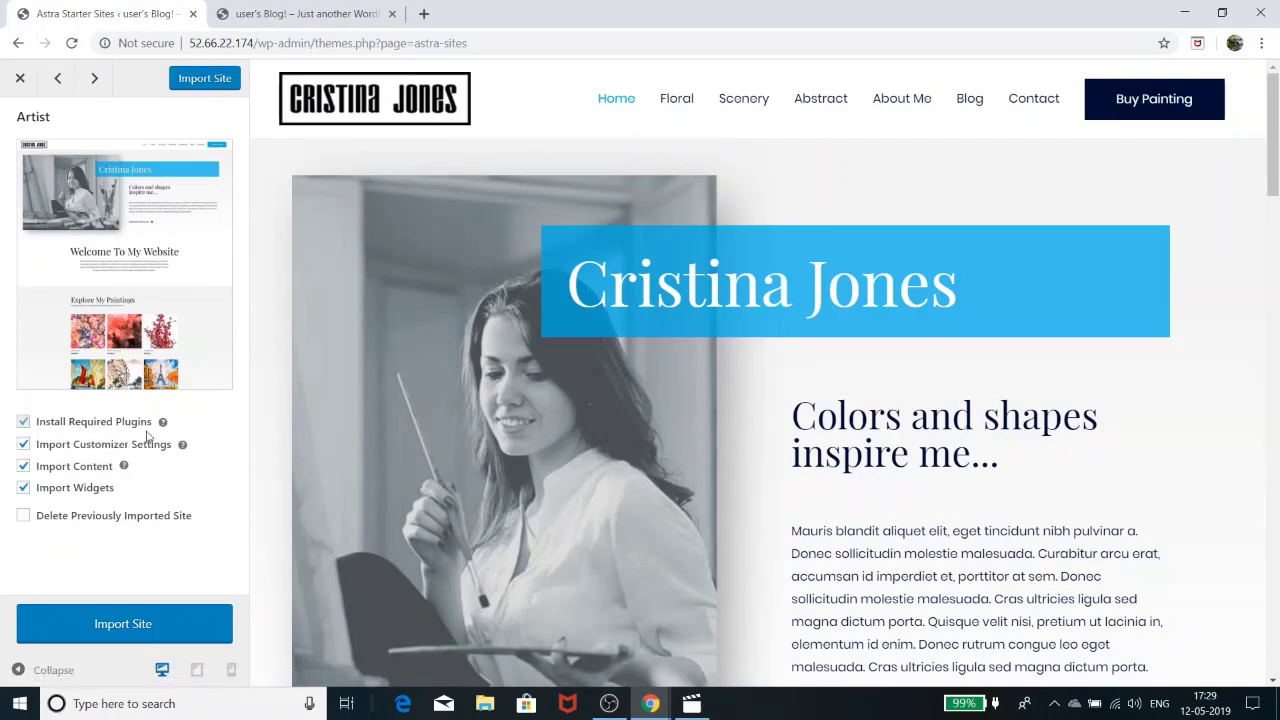
Step: Open the WordPress dashboard in a new tab from the blog's front page and view the installed plugins
left_click(300, 14)
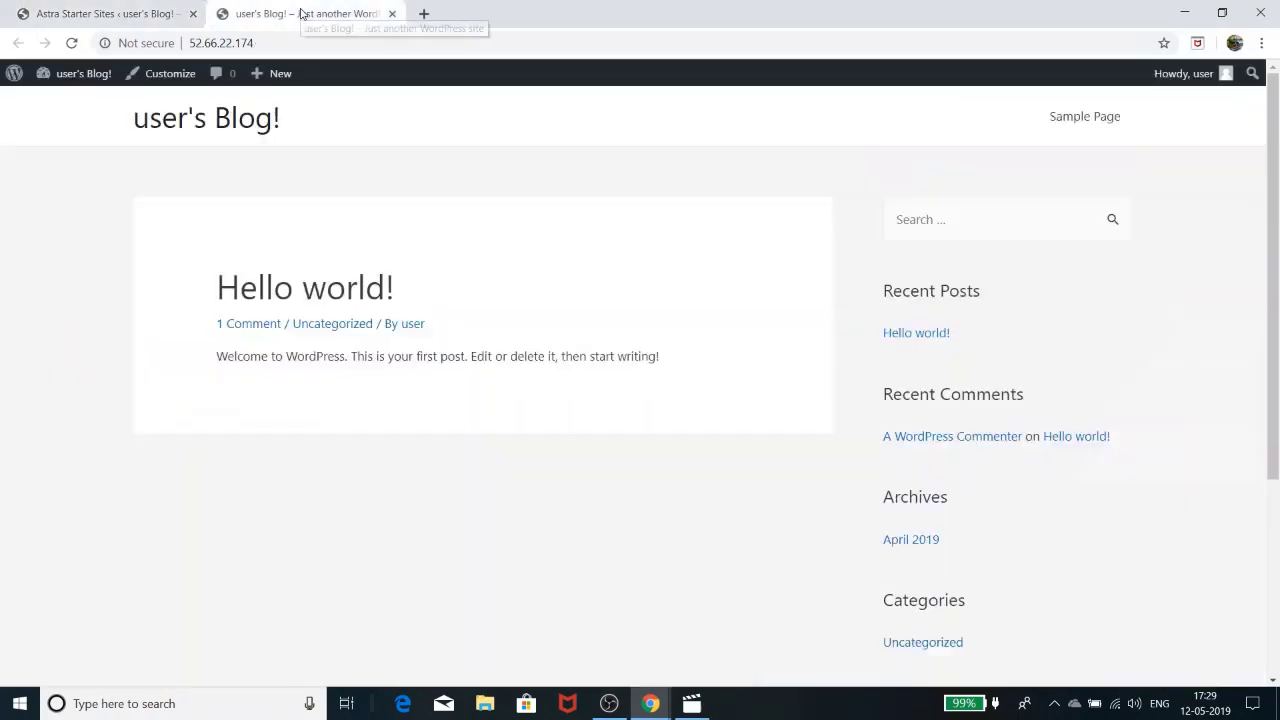
mouse_move(76, 78)
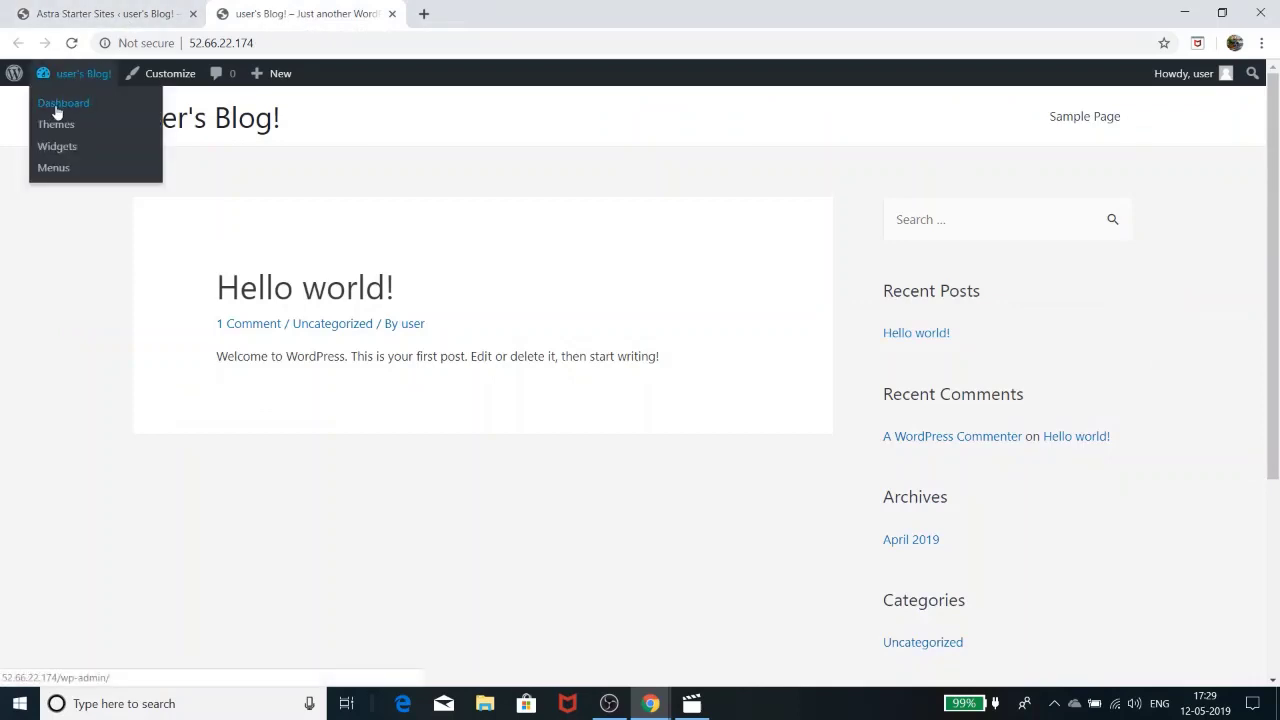
right_click(72, 102)
left_click(82, 115)
left_click(486, 14)
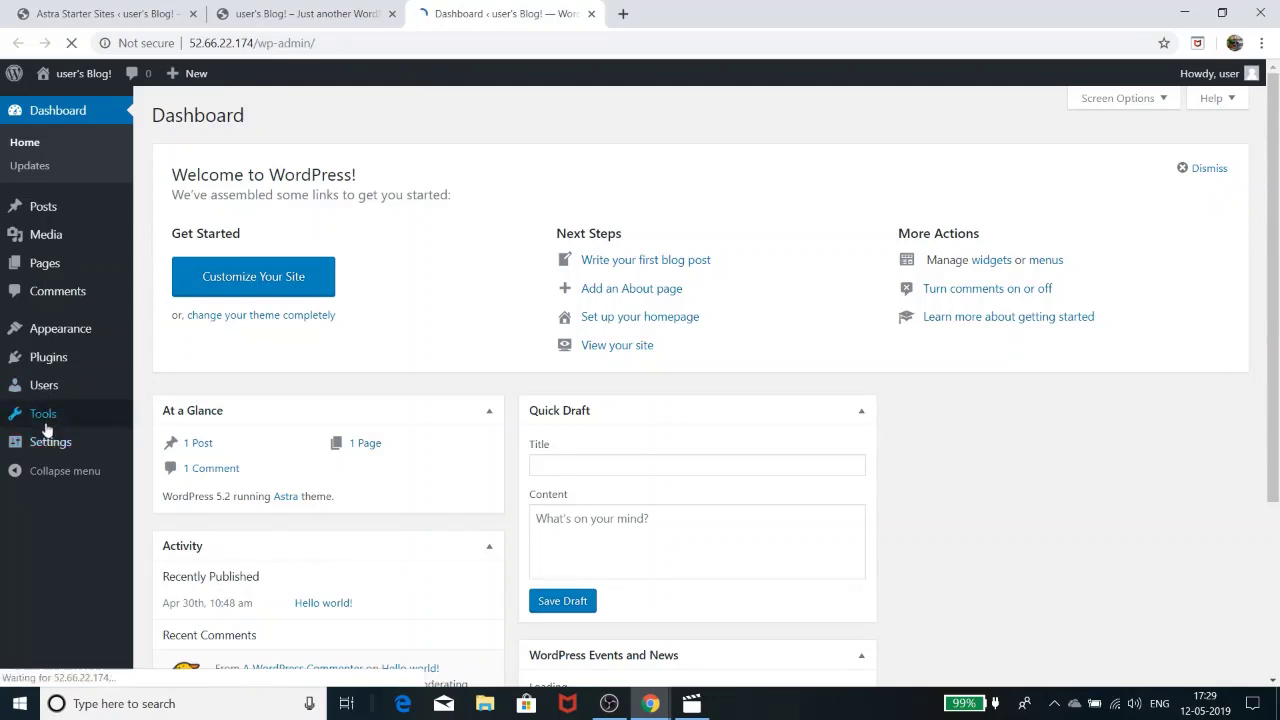
mouse_move(56, 360)
left_click(190, 362)
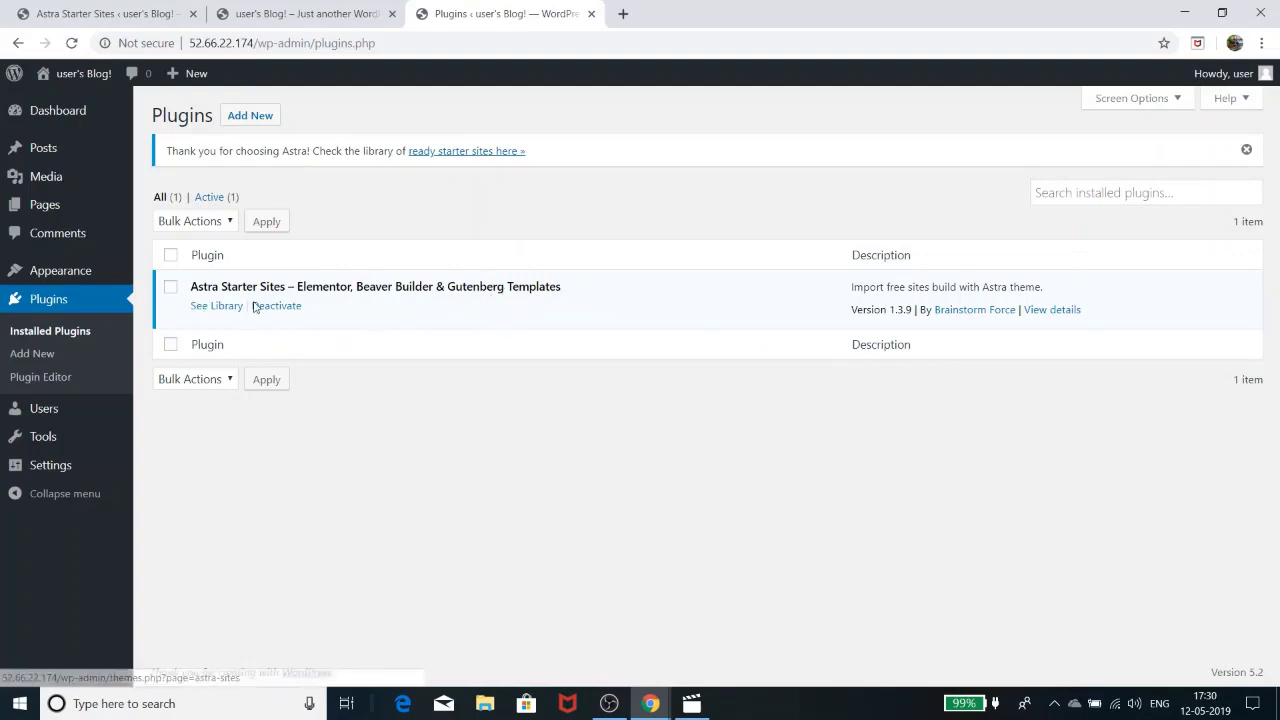
Step: Return to the Artist template preview and review it from the header down to the Connect section and footer
left_click(117, 18)
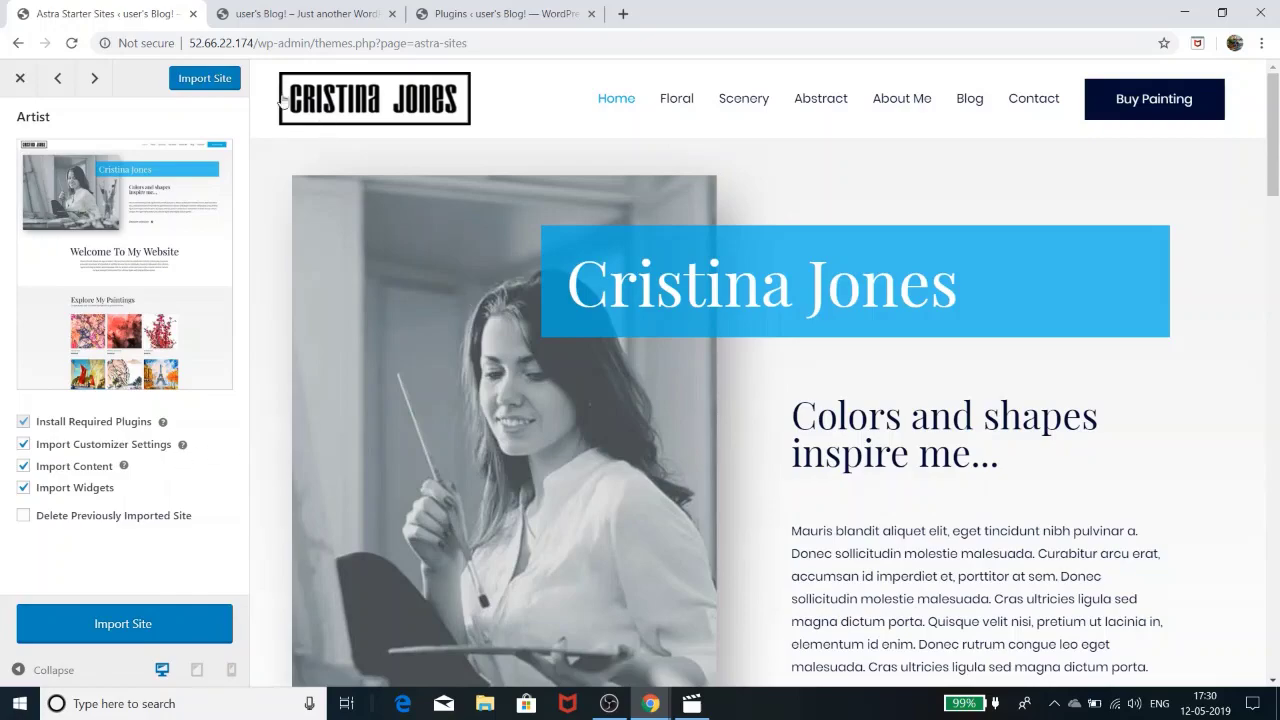
scroll(1016, 540, "down", 6)
scroll(1016, 540, "down", 5)
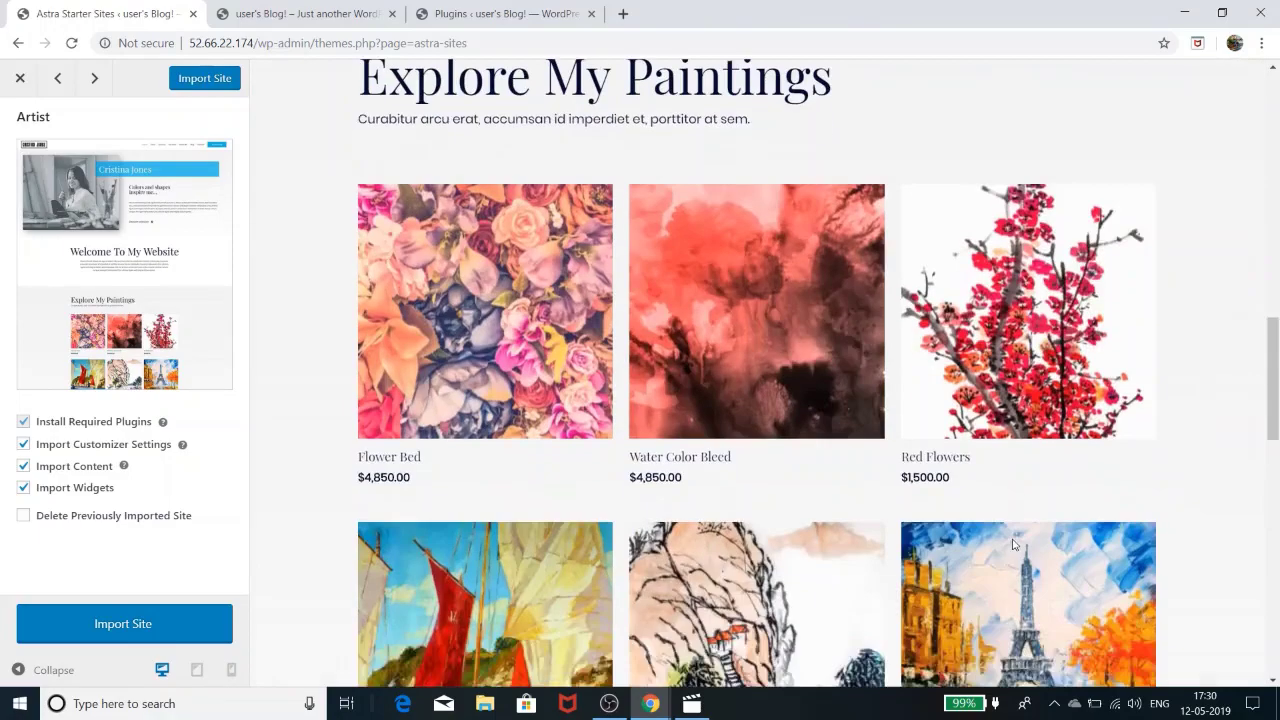
scroll(1011, 543, "up", 10)
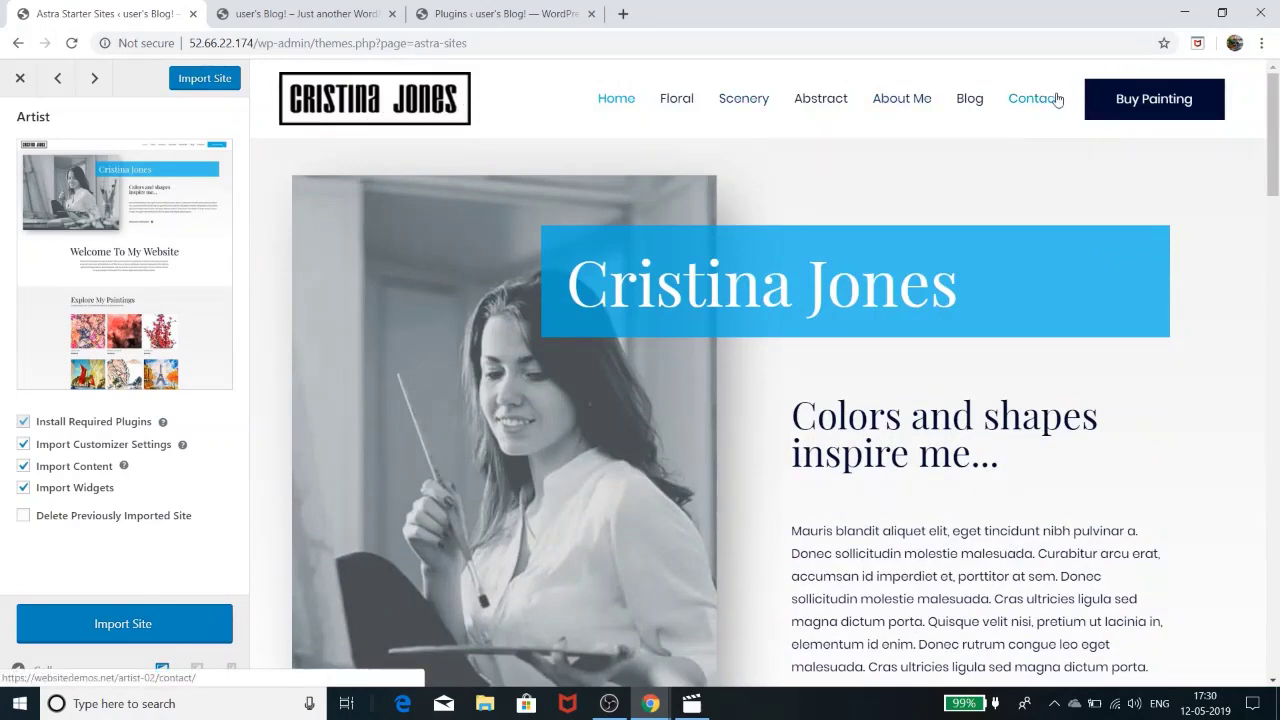
scroll(1063, 531, "down", 10)
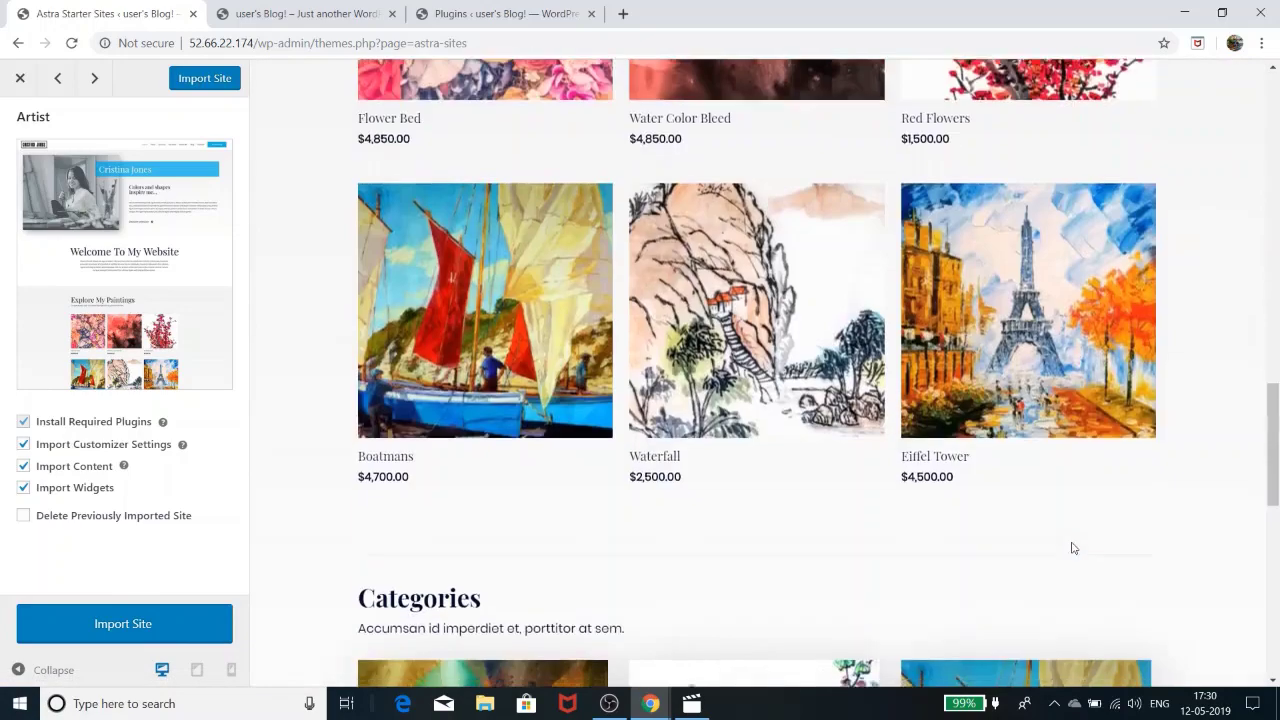
scroll(1073, 549, "down", 10)
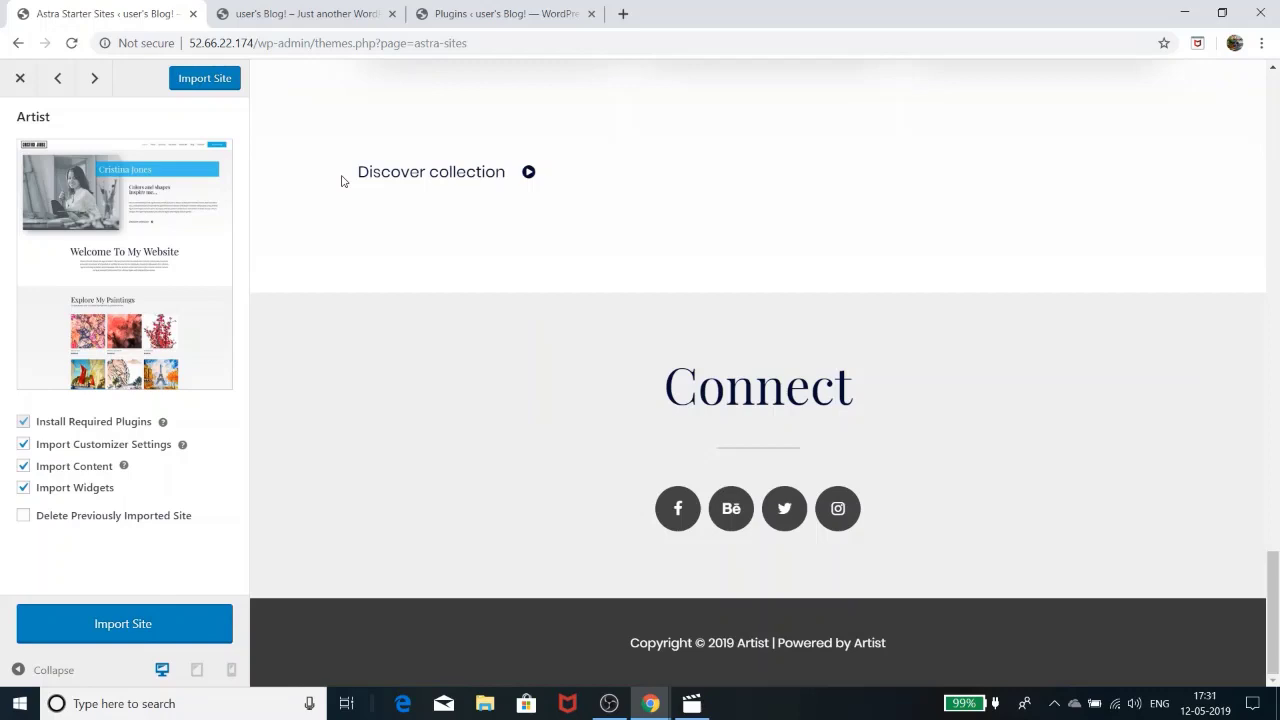
Step: Import the Artist site with required plugins, customizer settings, content and widgets, leaving Delete Previously Imported Site off
left_click(23, 516)
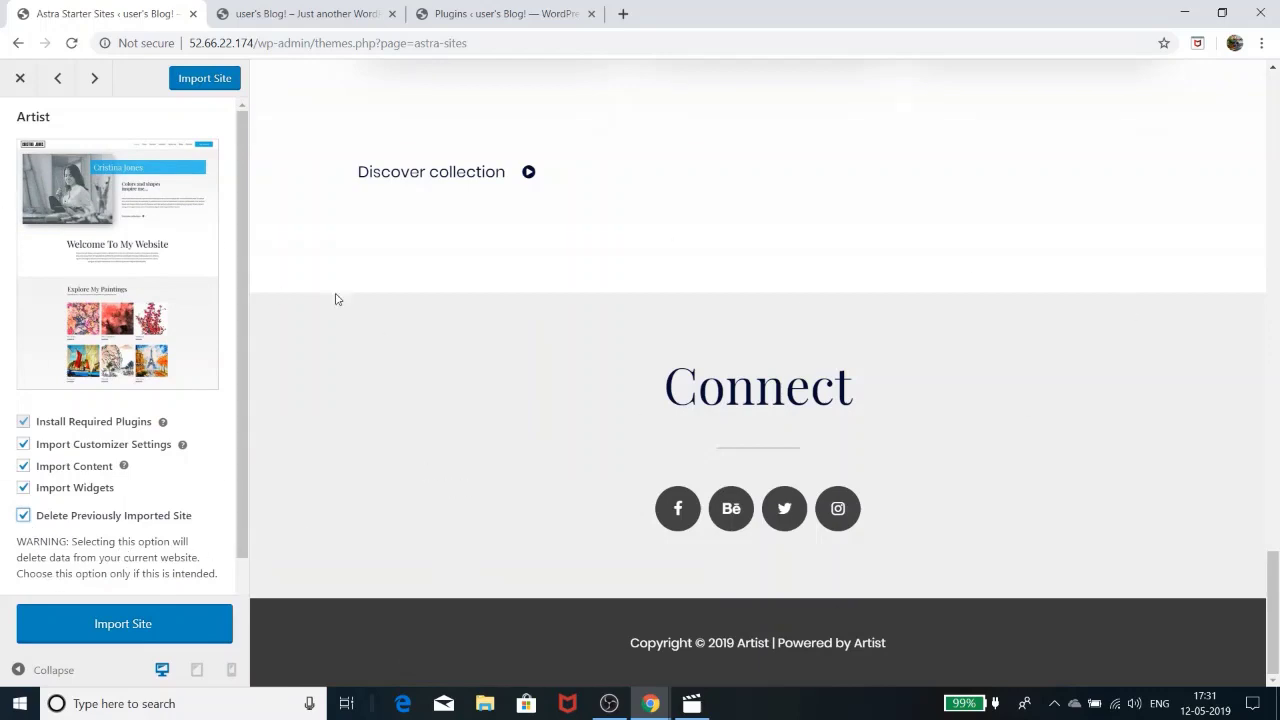
left_click(26, 518)
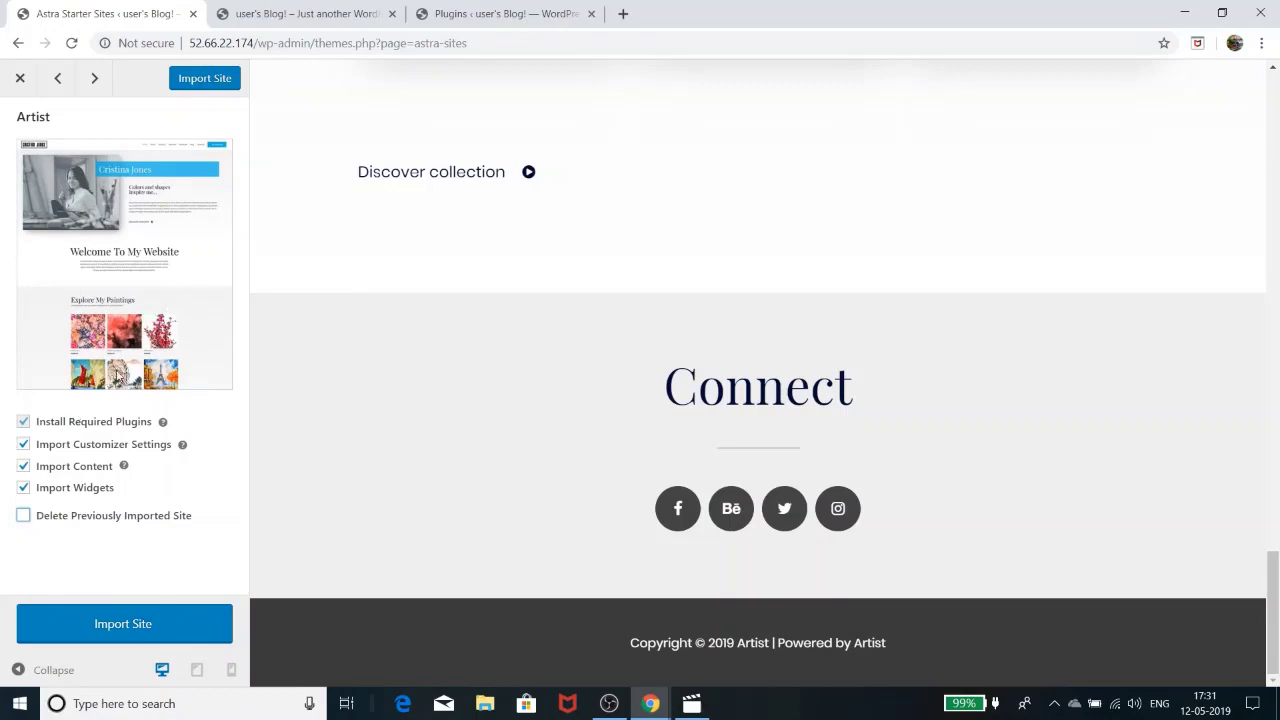
left_click(214, 84)
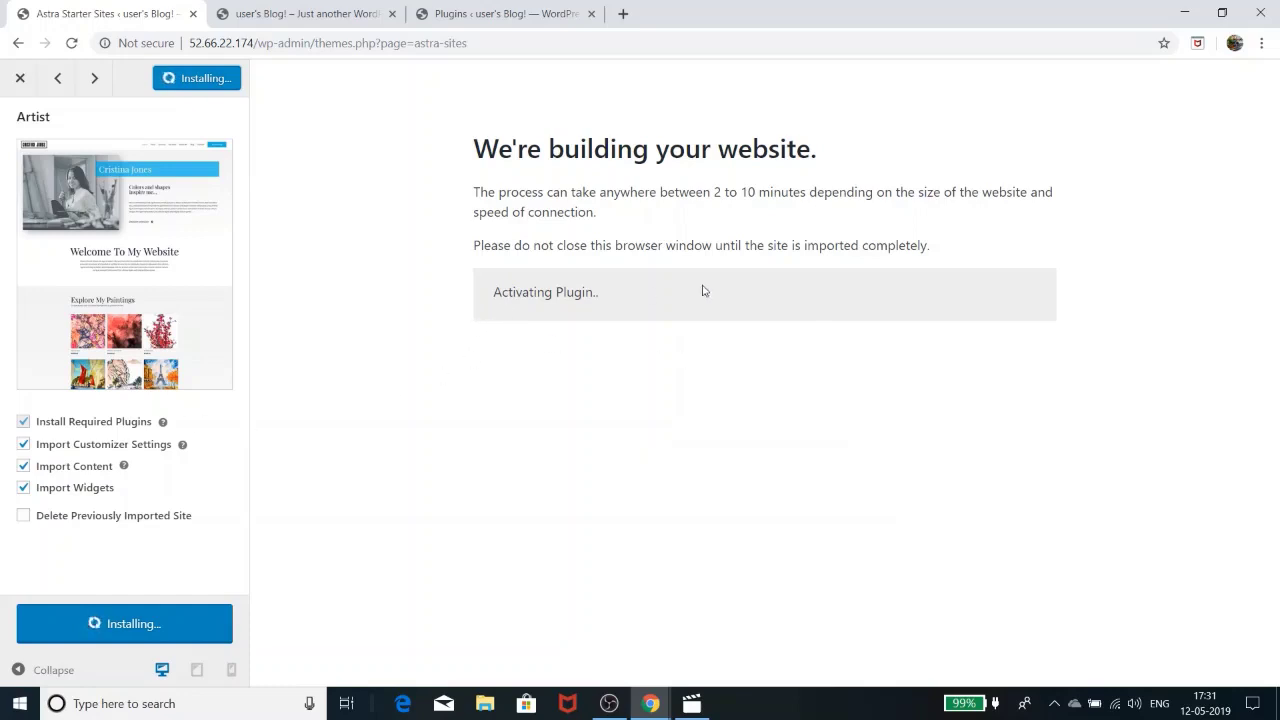
left_click_drag(711, 192, 802, 192)
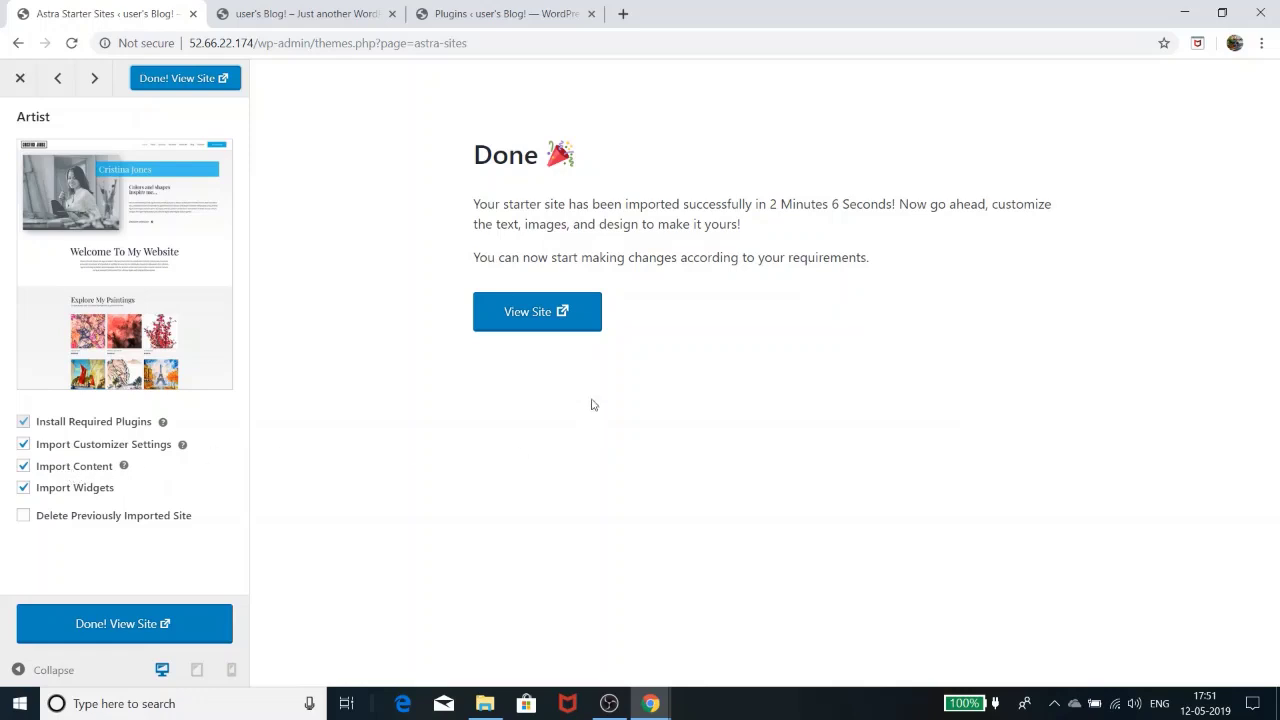
Step: View the newly imported site and compare it with the old Hello world! blog page in the other tab
left_click(537, 312)
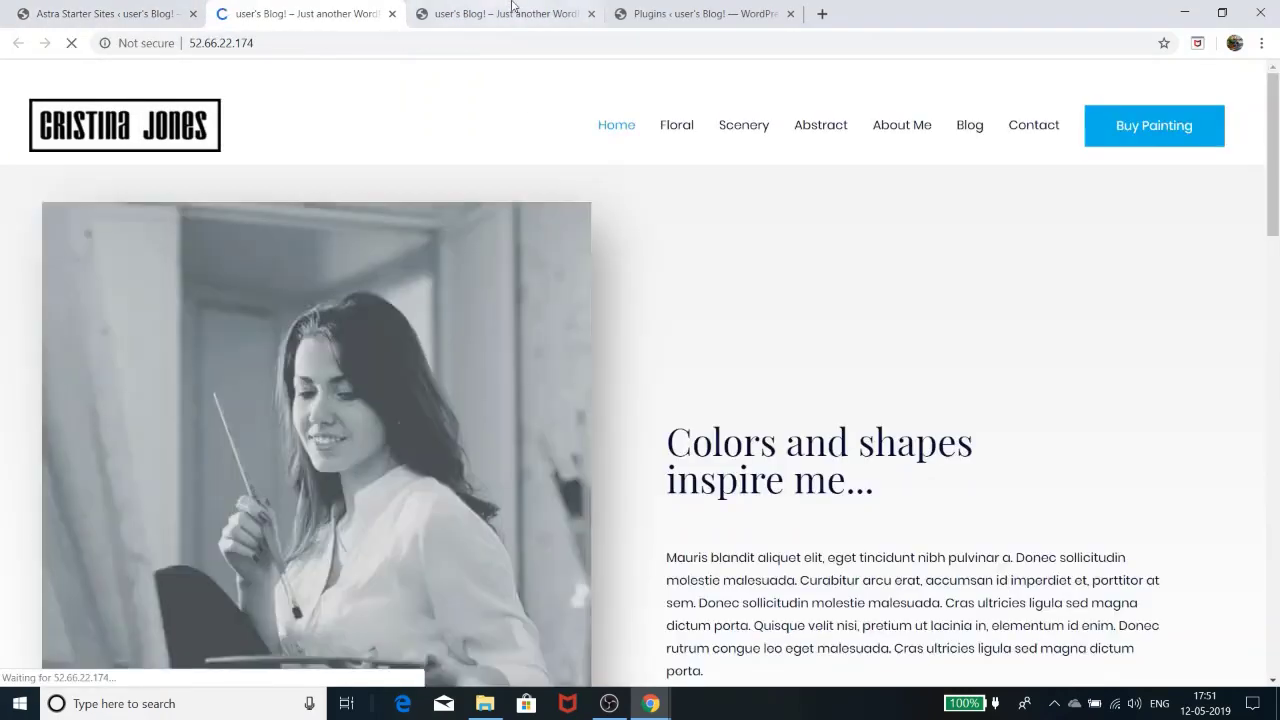
left_click(512, 13)
scroll(500, 300, "down", 3)
scroll(500, 250, "up", 6)
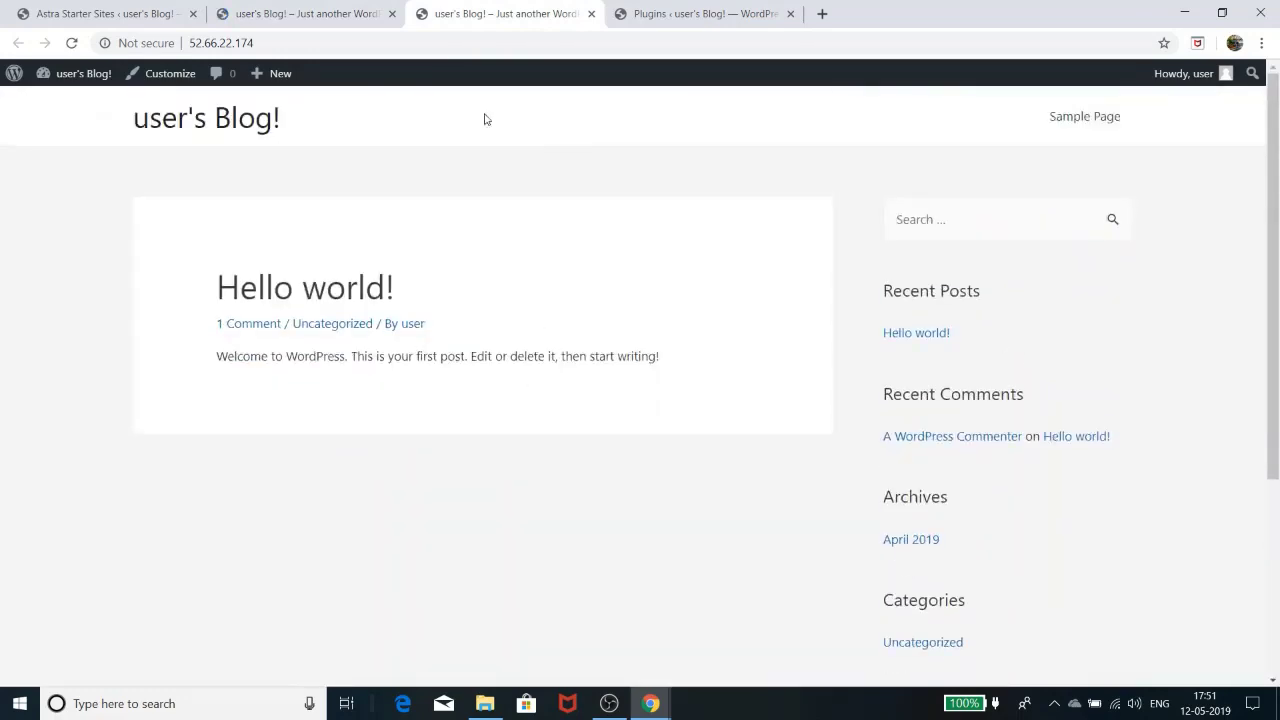
left_click(345, 16)
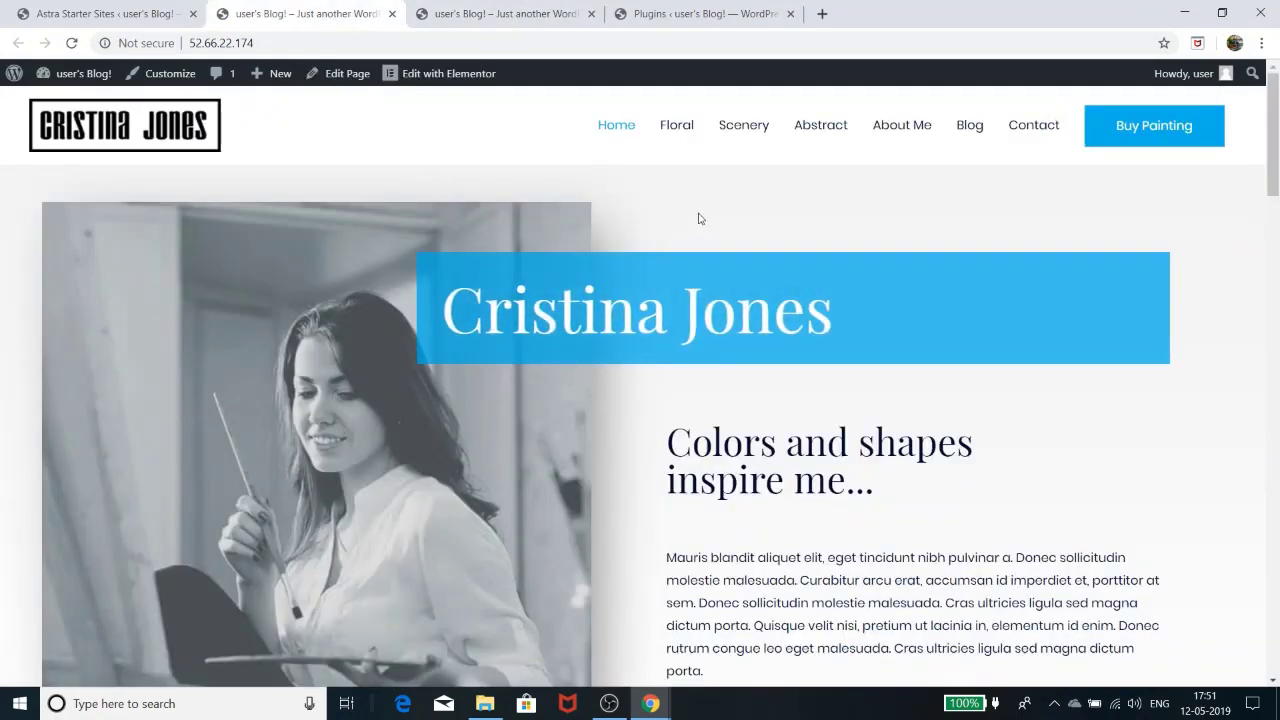
Step: Review the imported home page down to the Explore My Paintings products and return to its header
scroll(700, 219, "down", 15)
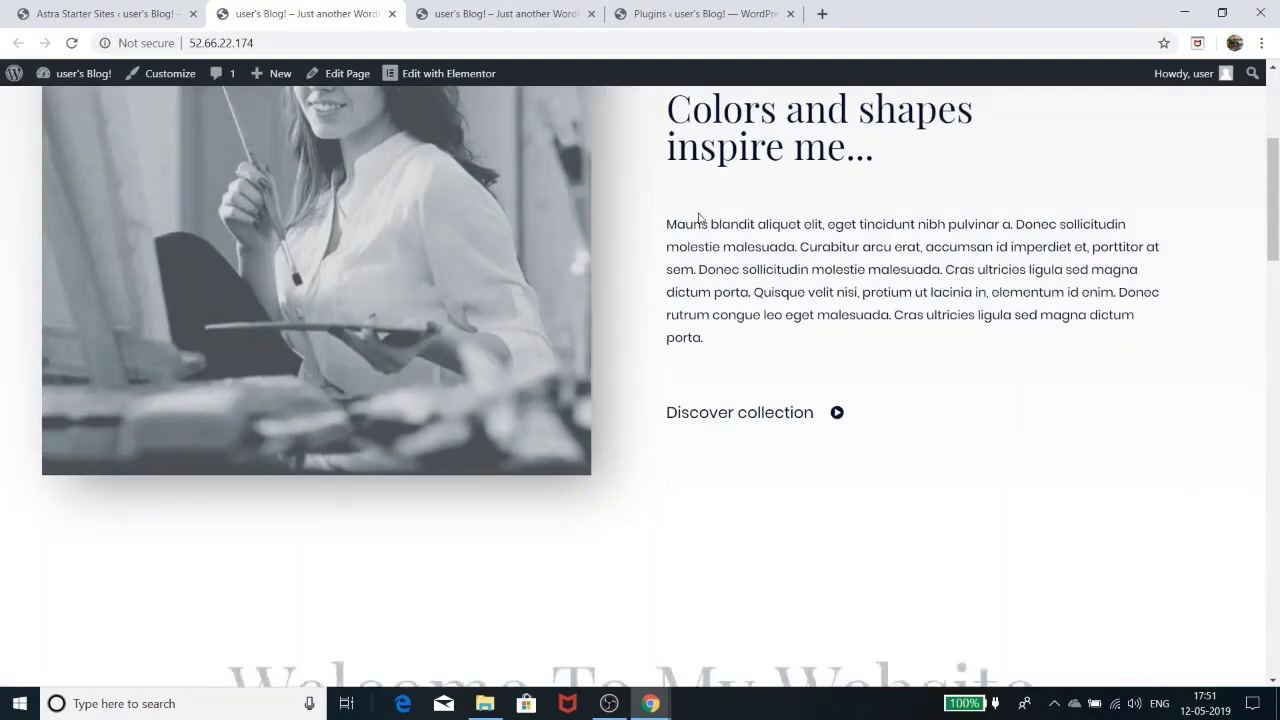
scroll(700, 219, "down", 4)
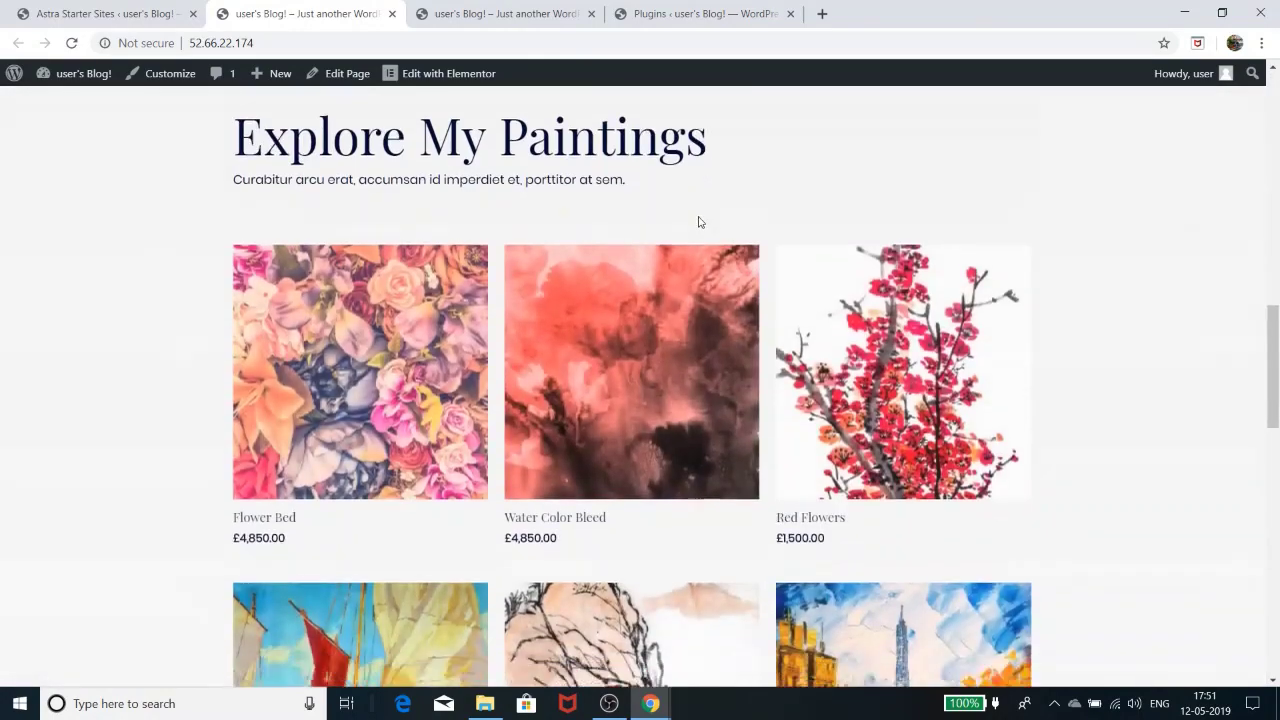
scroll(698, 220, "up", 8)
scroll(698, 212, "up", 8)
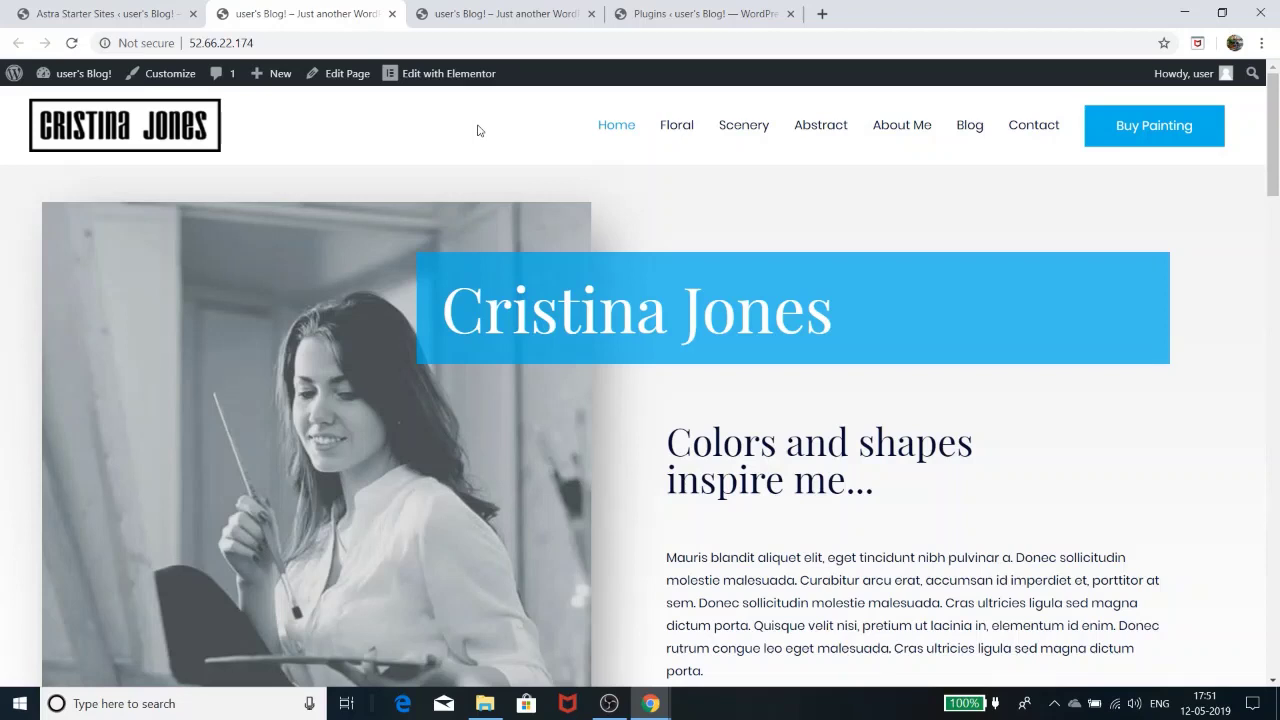
Step: Open the imported home page for editing in Elementor, view it without the widget panel, and restore the panel
left_click(438, 80)
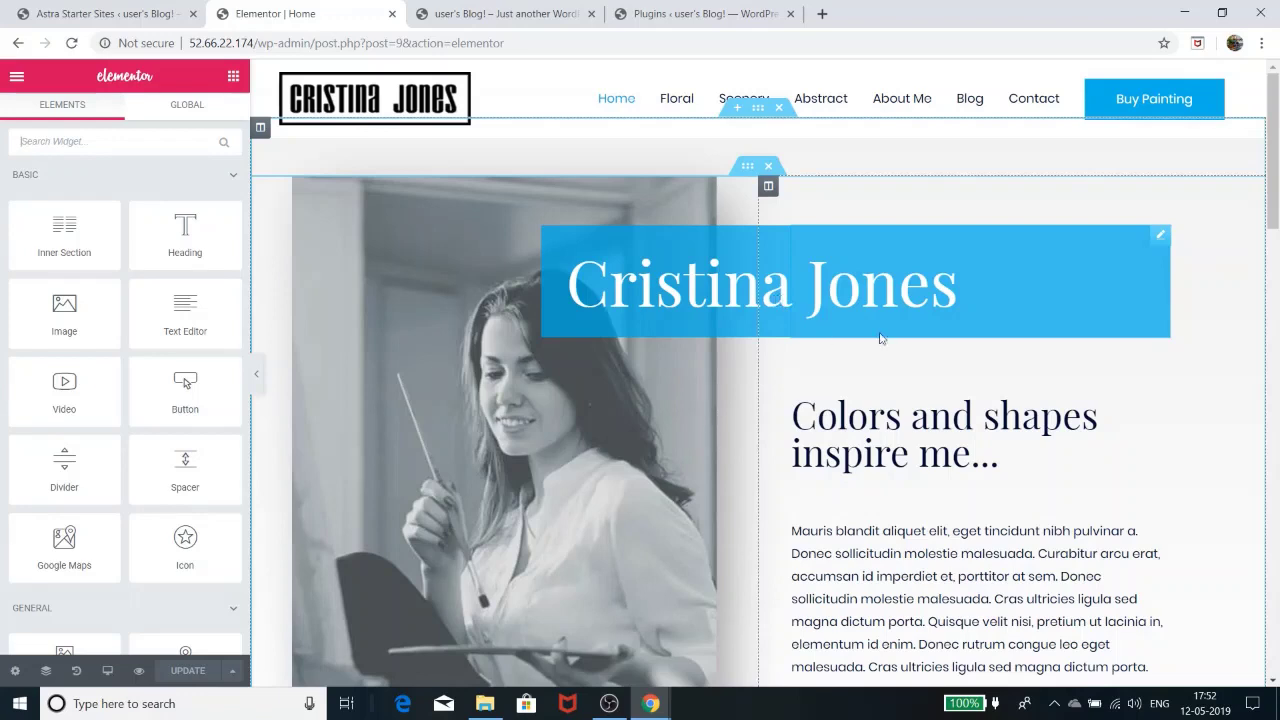
left_click(258, 372)
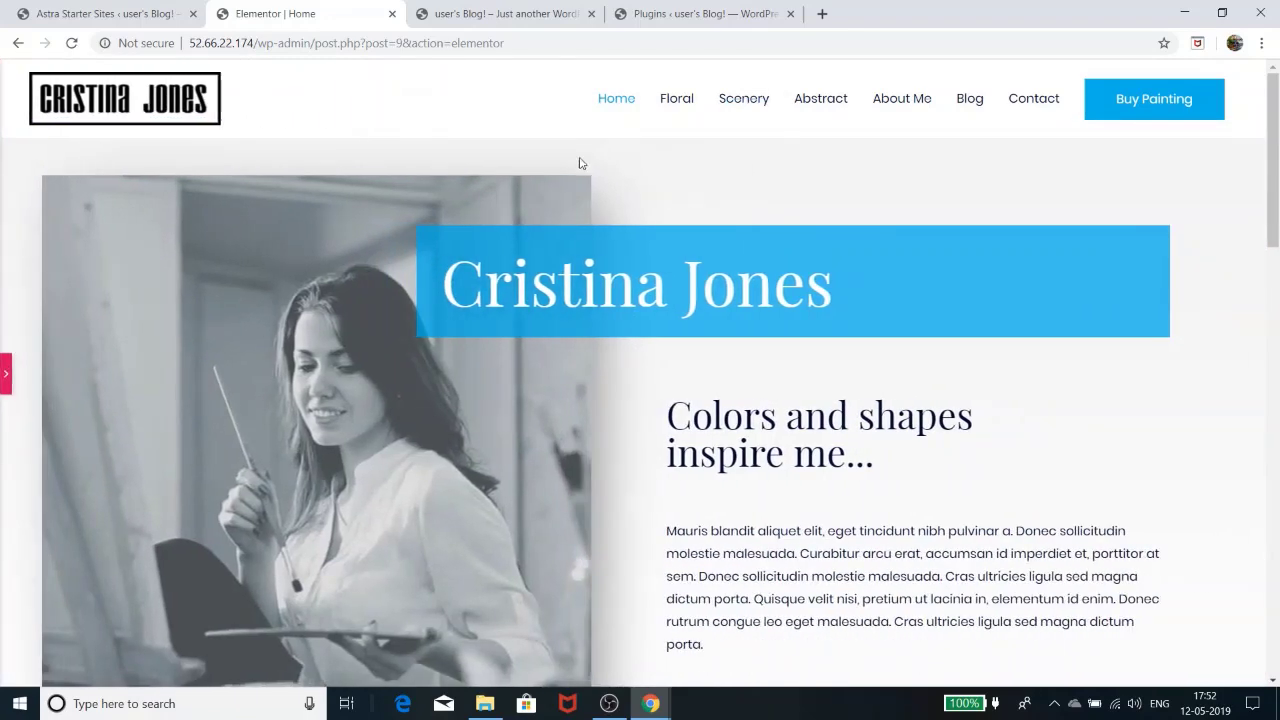
scroll(624, 280, "down", 5)
scroll(624, 280, "up", 5)
left_click(6, 374)
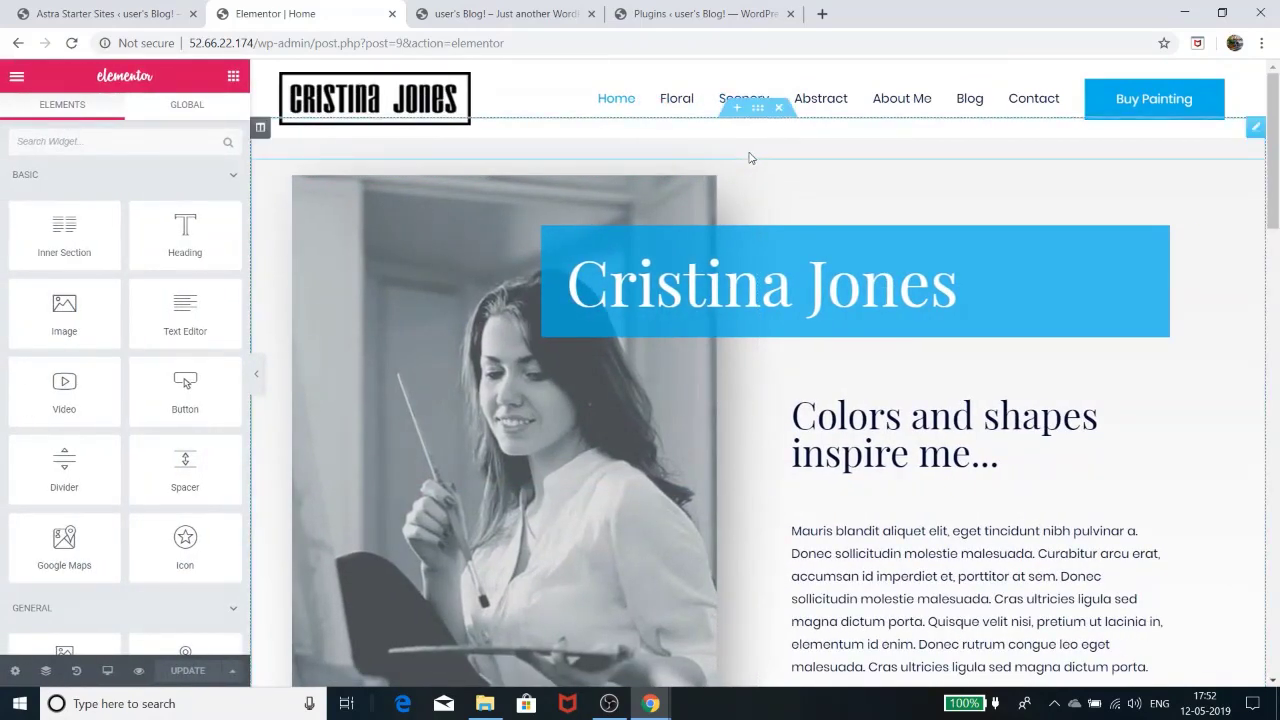
Step: Examine the home page's sections in the Elementor editor, from the header down to the copyright footer
scroll(760, 491, "down", 15)
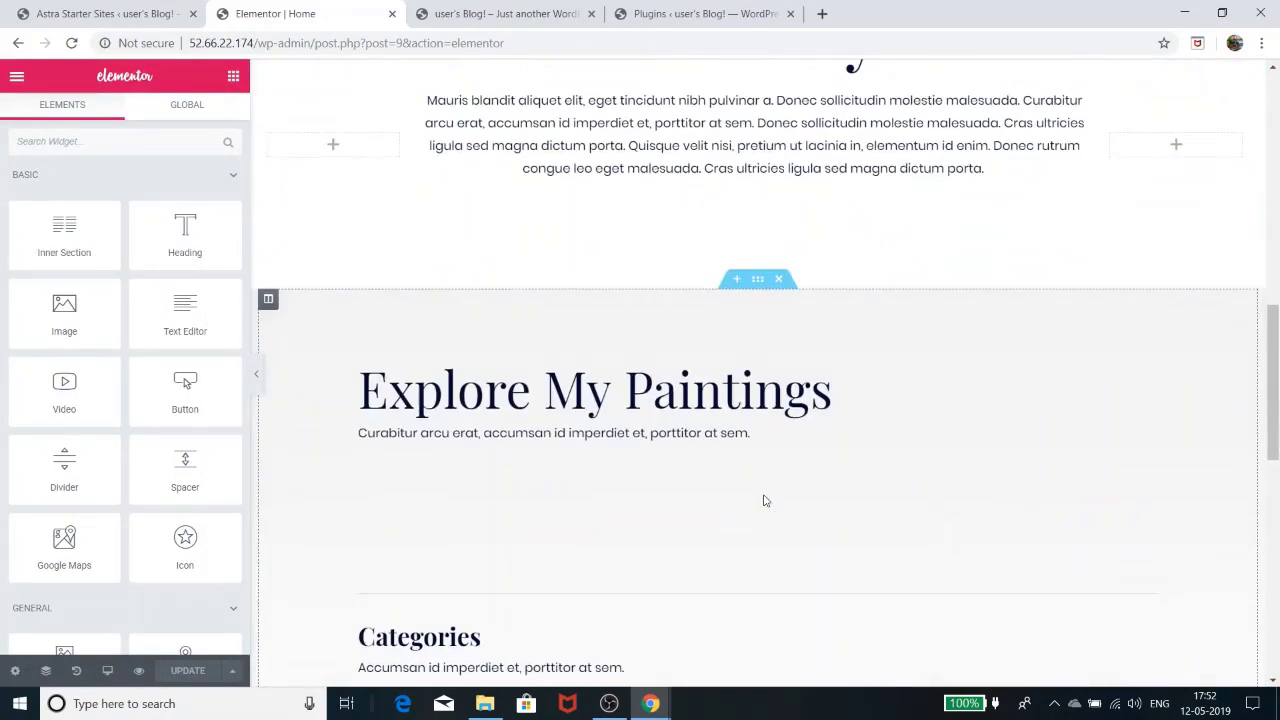
scroll(765, 495, "up", 5)
scroll(763, 489, "down", 9)
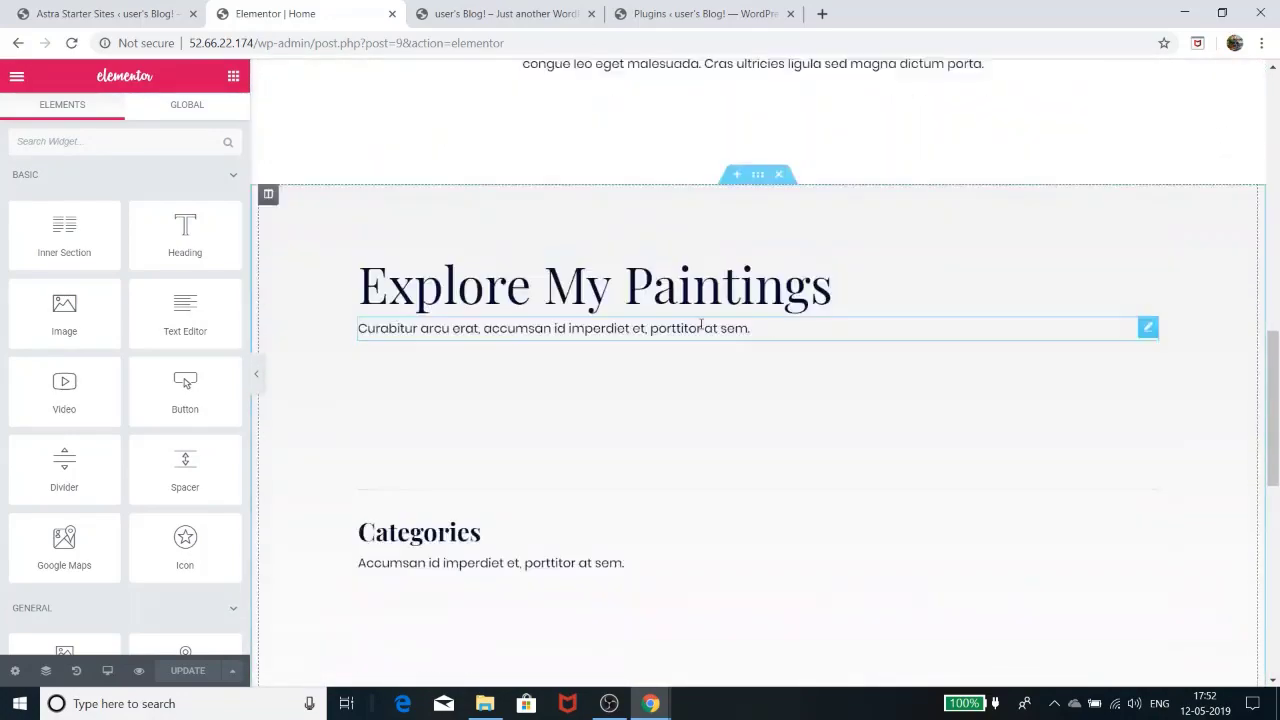
scroll(701, 330, "up", 20)
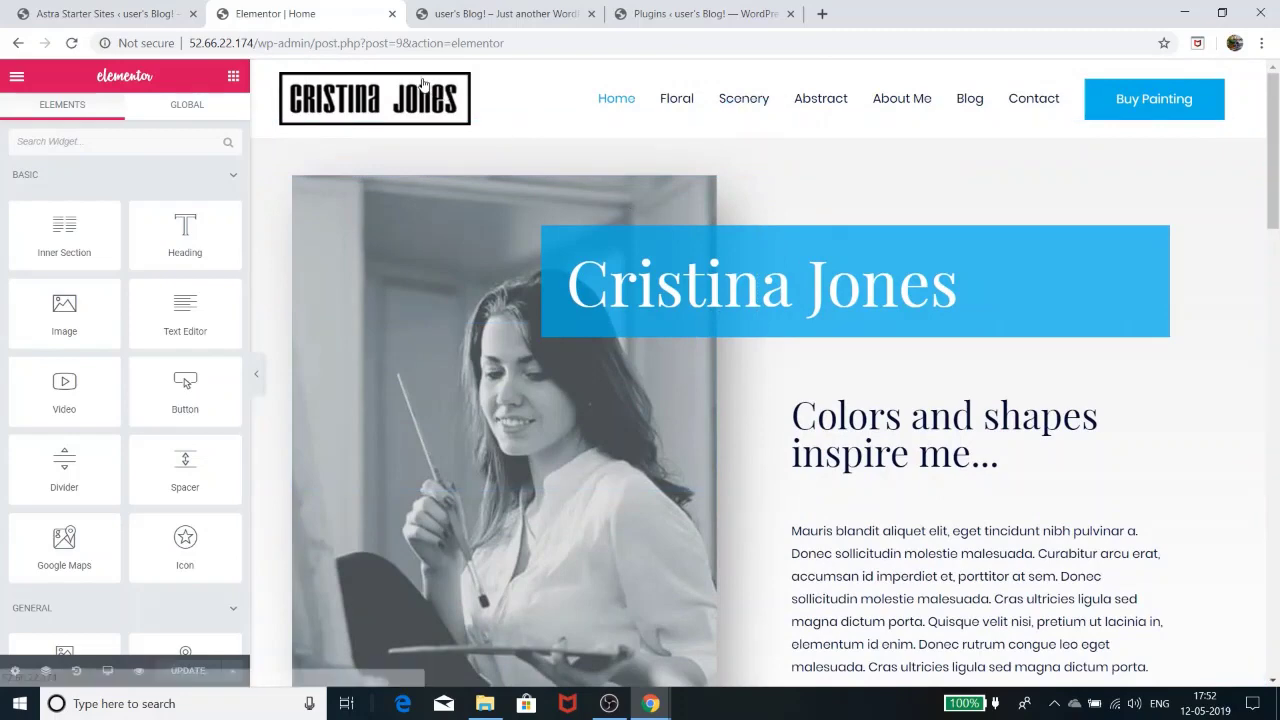
scroll(894, 414, "down", 20)
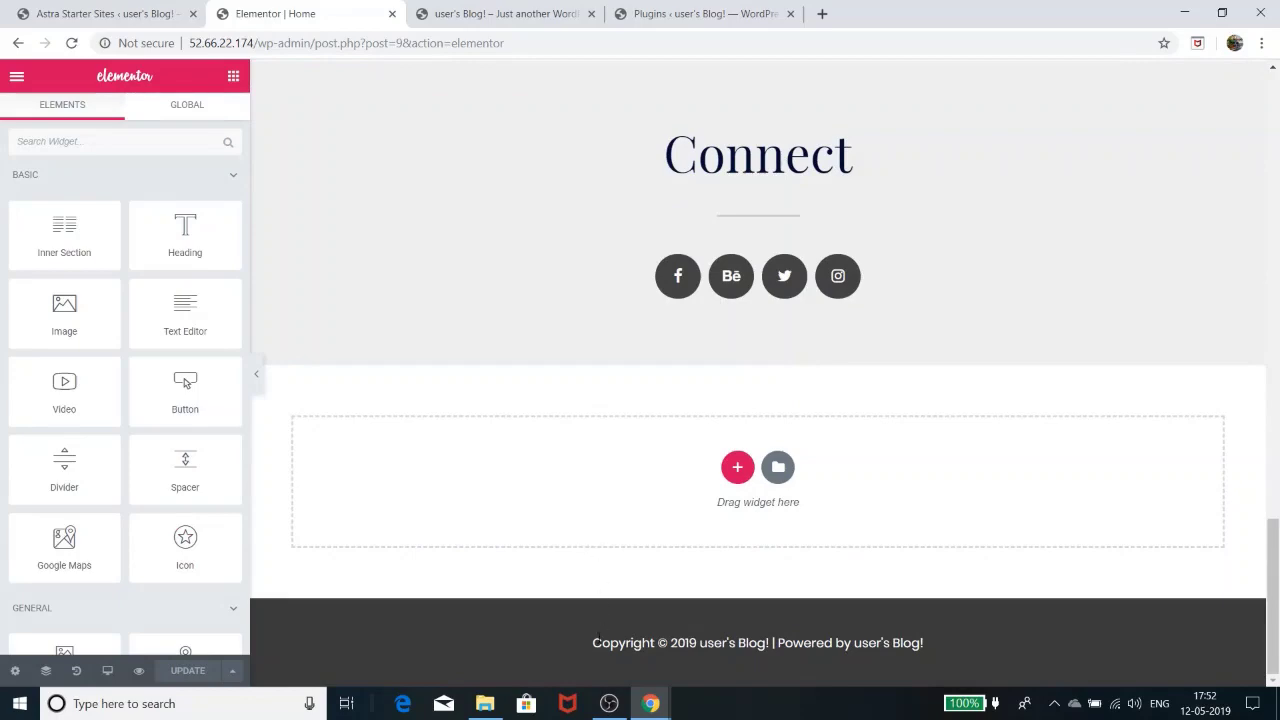
scroll(597, 625, "up", 20)
scroll(603, 553, "up", 1)
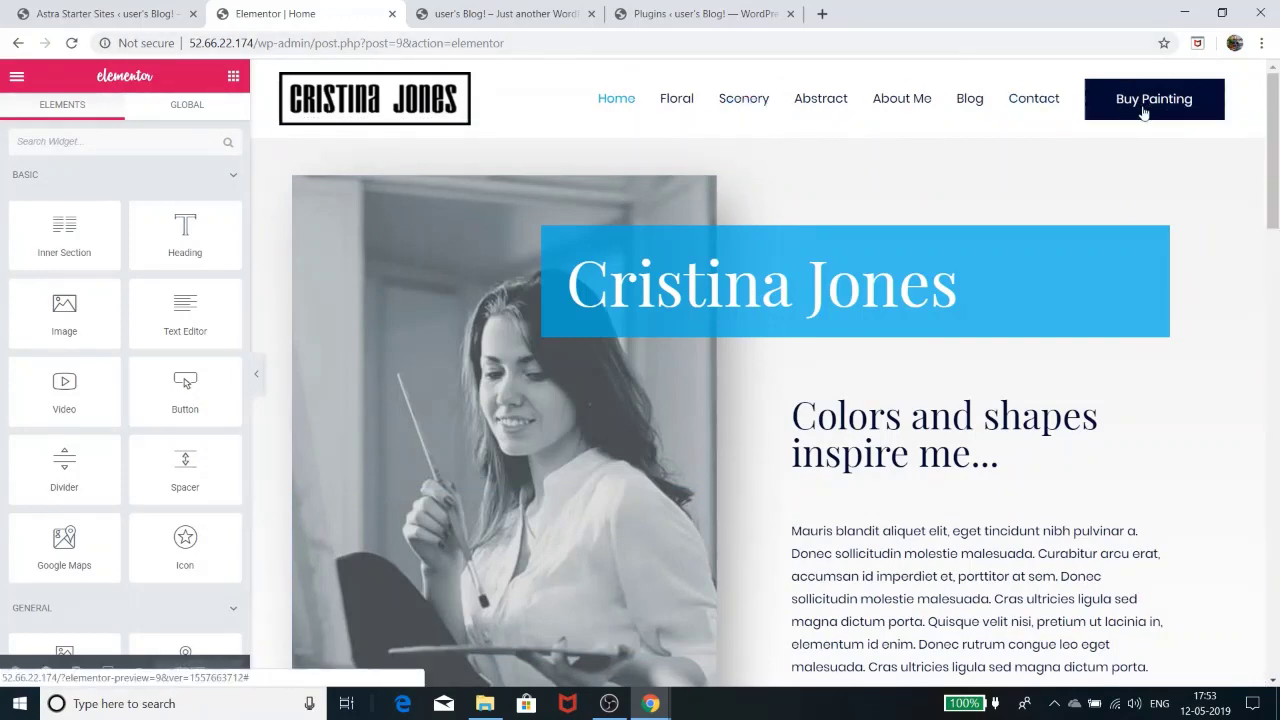
Step: Open the style settings of the hero section's photo column and remove its black-and-white background image
scroll(1097, 258, "down", 1)
scroll(1097, 258, "down", 20)
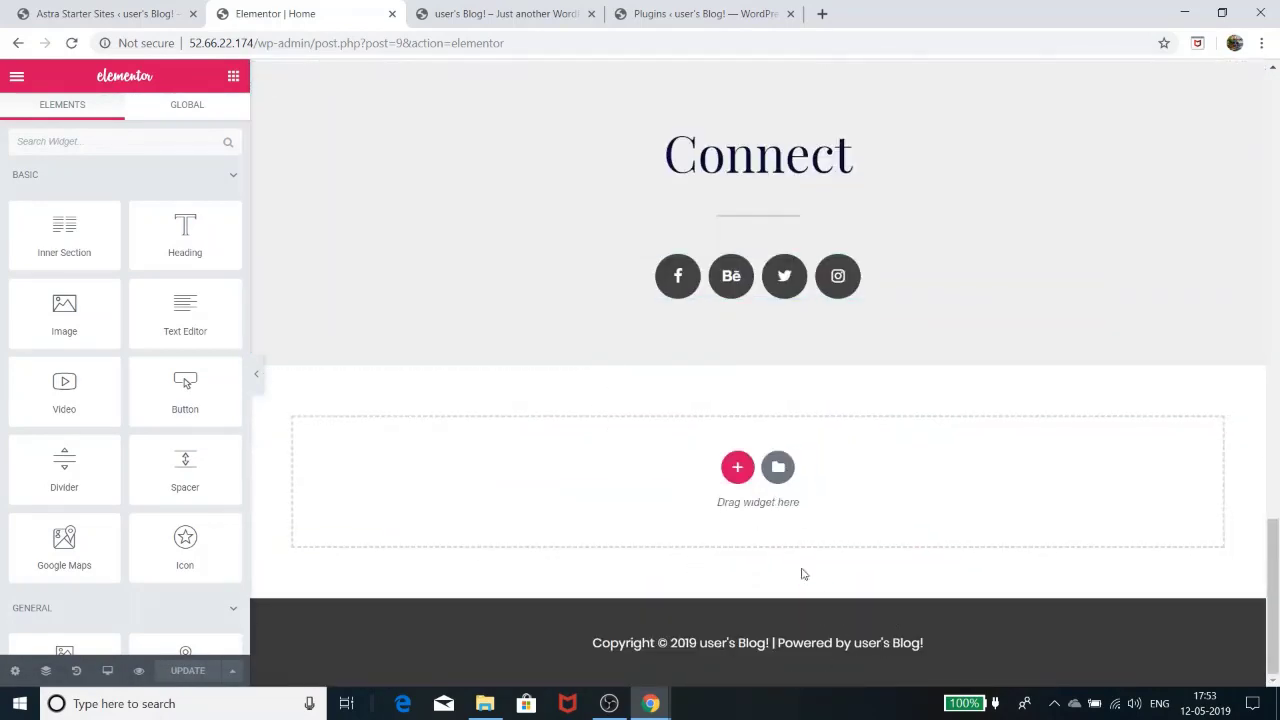
scroll(594, 392, "up", 20)
scroll(660, 320, "up", 2)
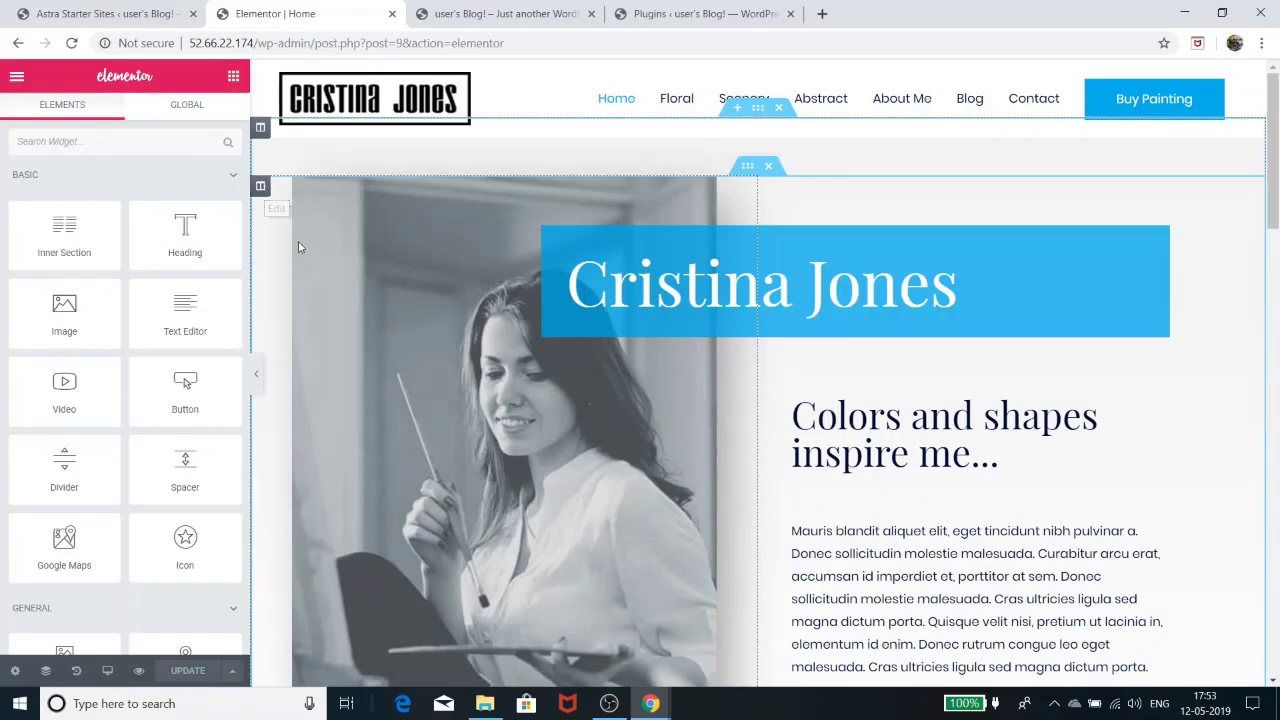
right_click(357, 240)
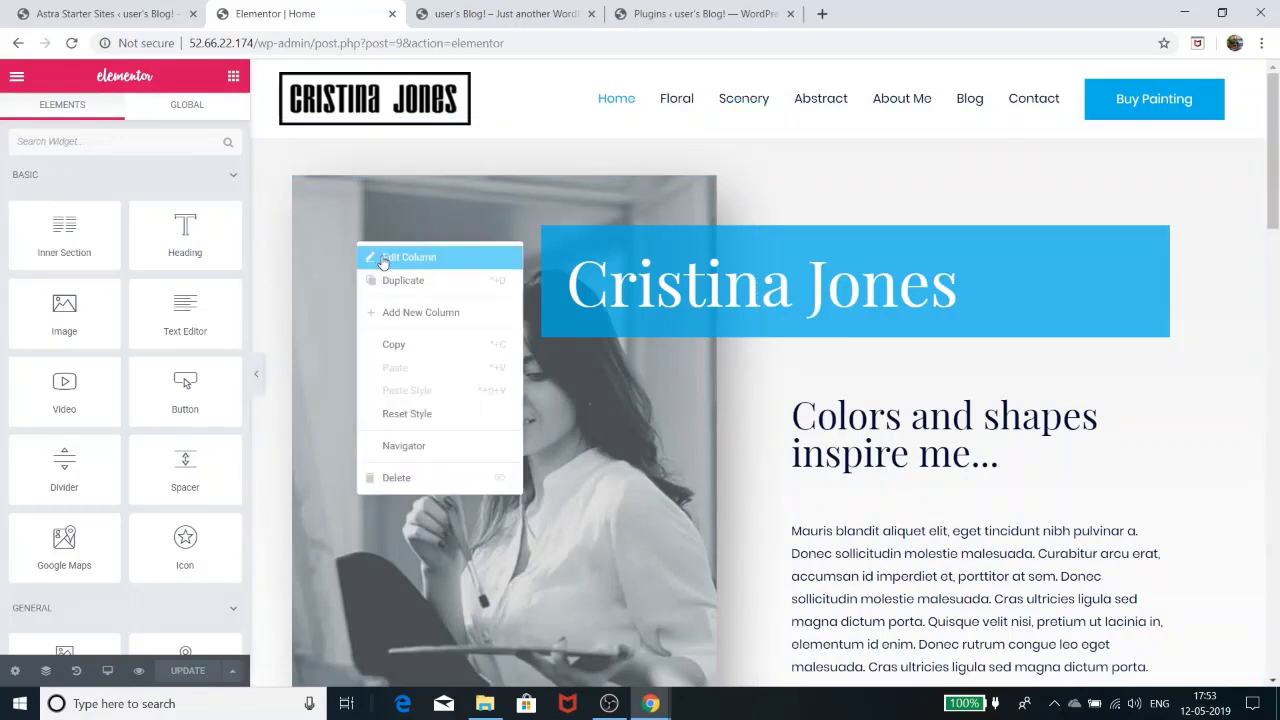
left_click(381, 255)
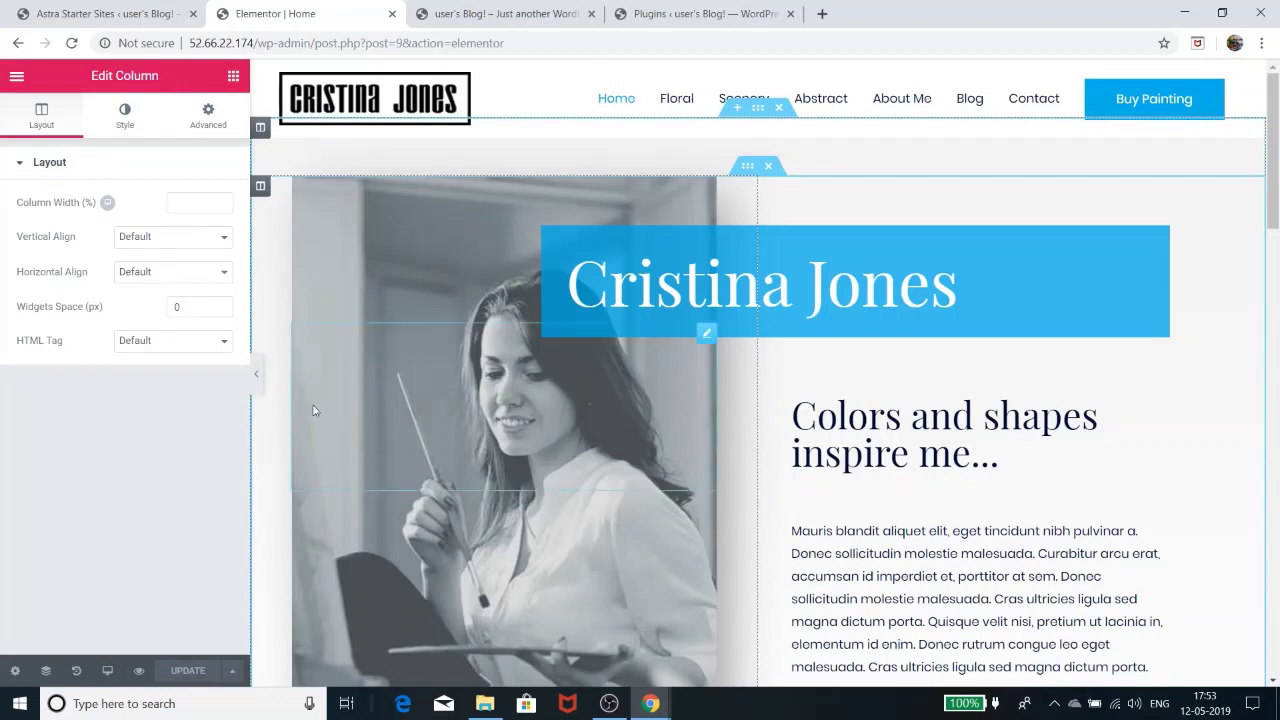
left_click(124, 118)
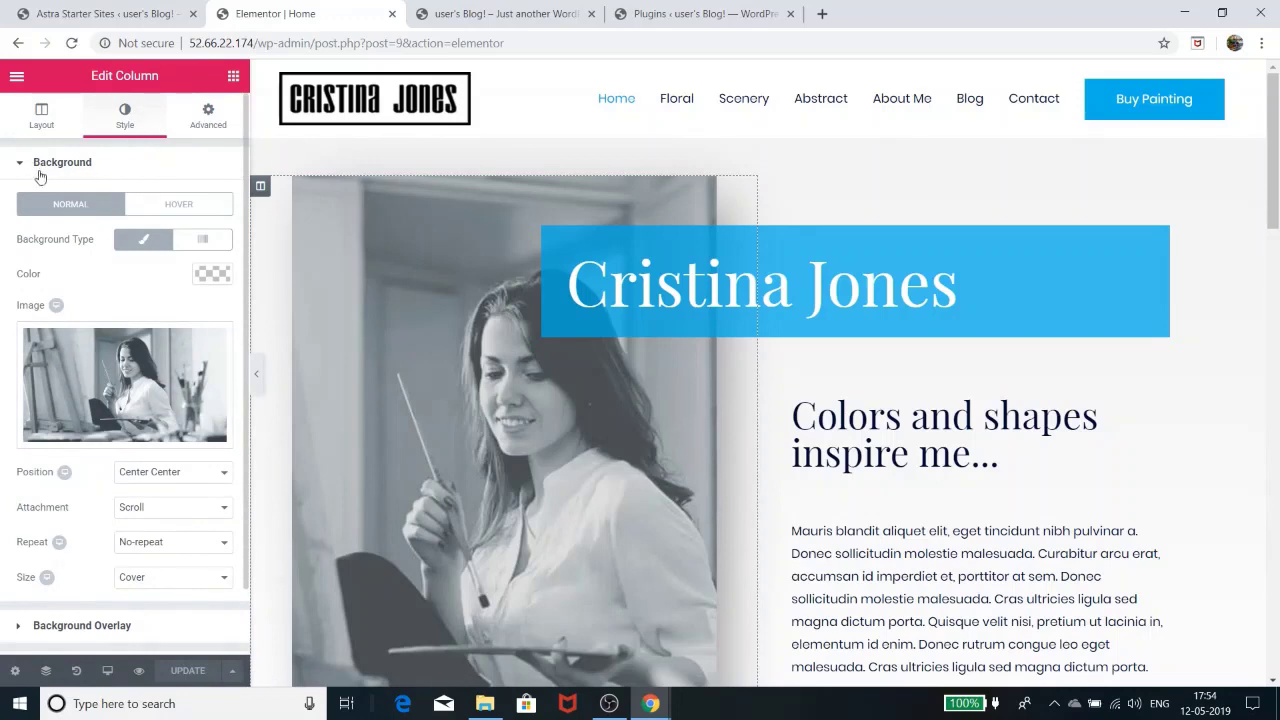
left_click(125, 429)
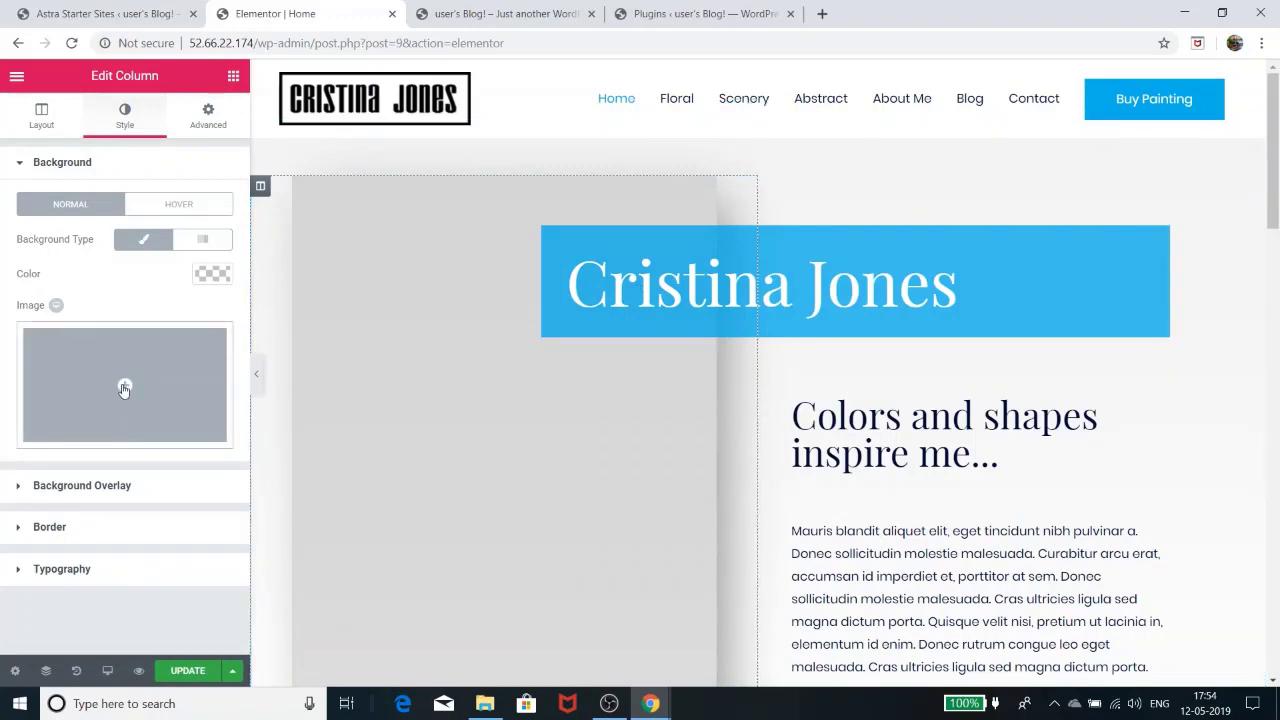
Step: Upload artist-about-free-img-1024x683 from the Desktop and insert it as the photo column's background image
left_click(124, 389)
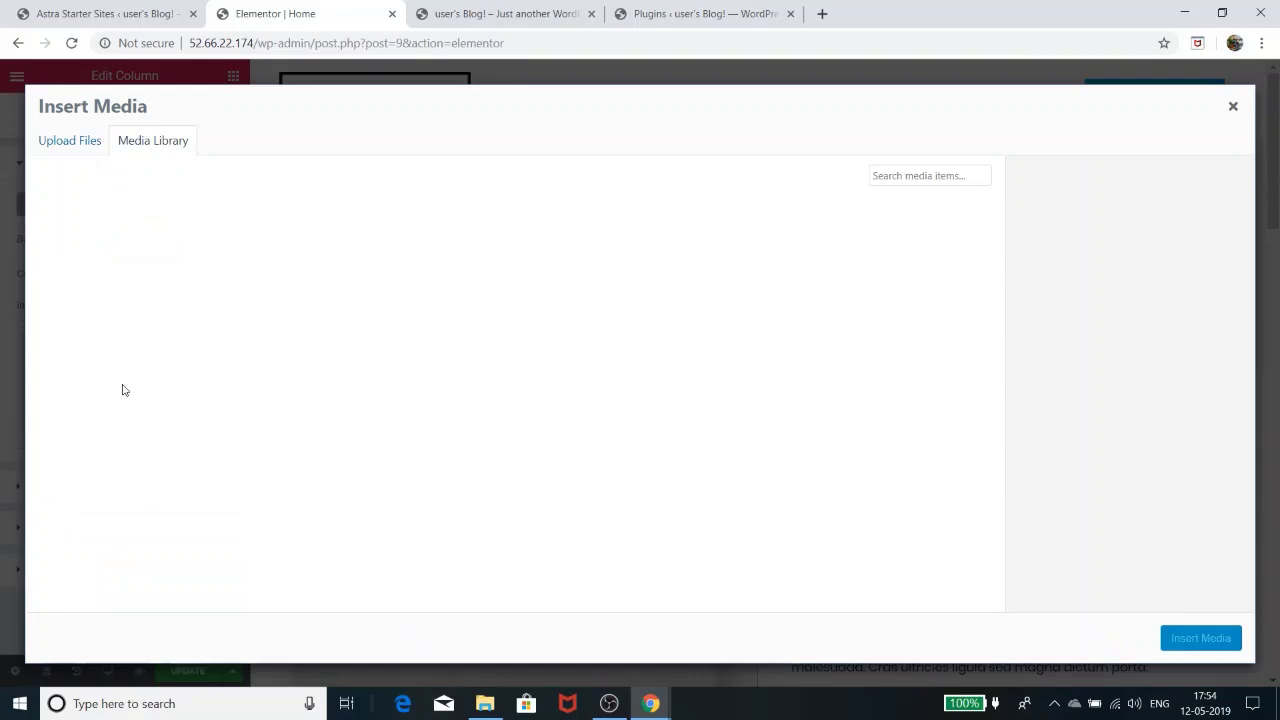
left_click(79, 145)
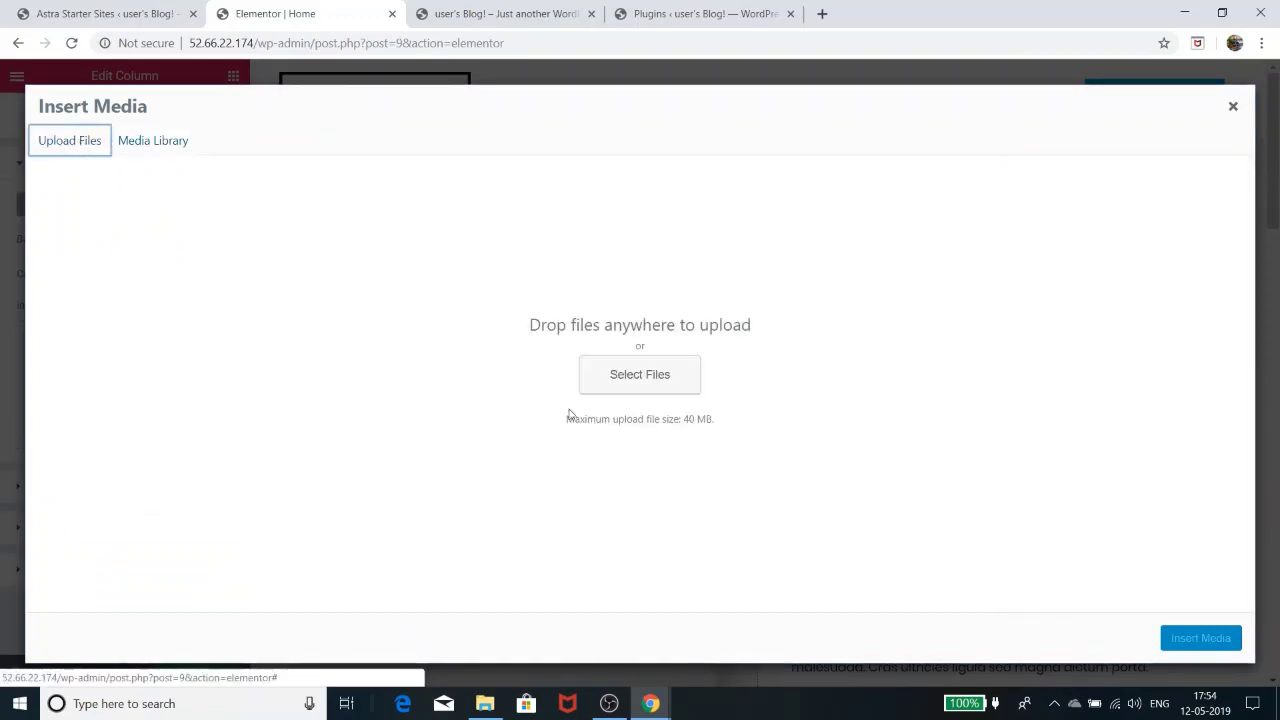
left_click(646, 384)
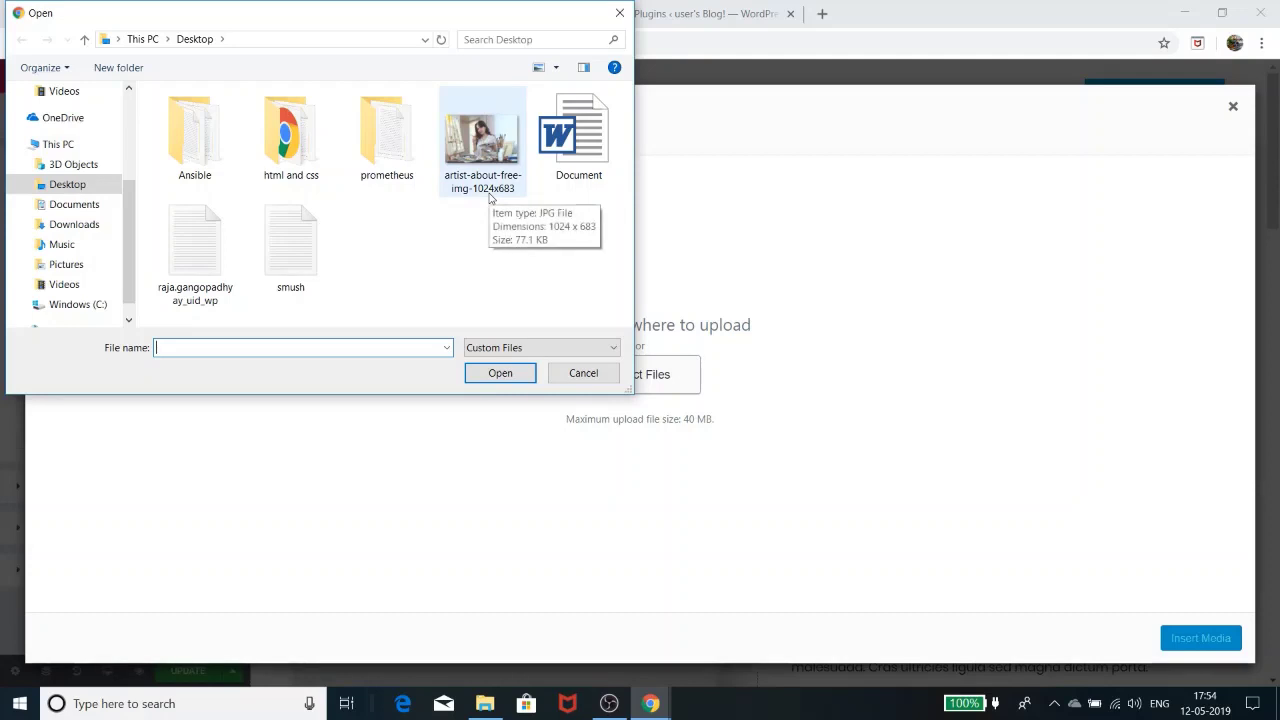
left_click(483, 155)
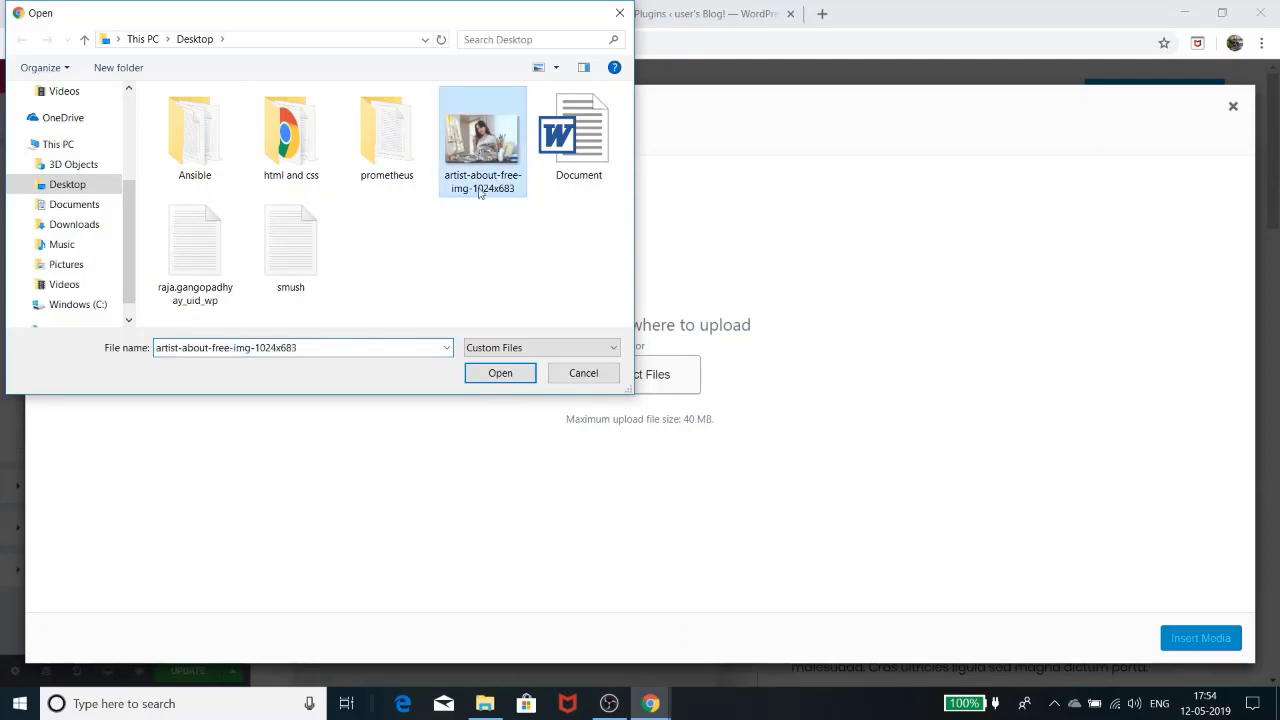
left_click(502, 375)
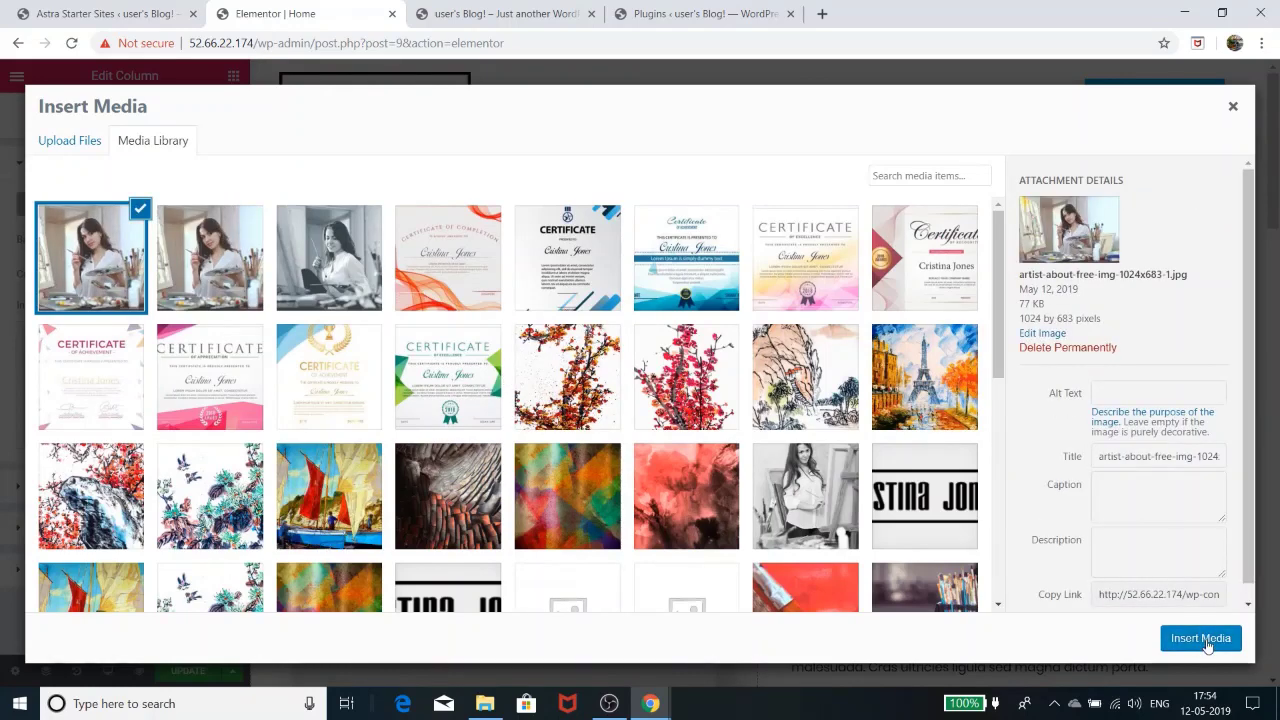
left_click(1200, 638)
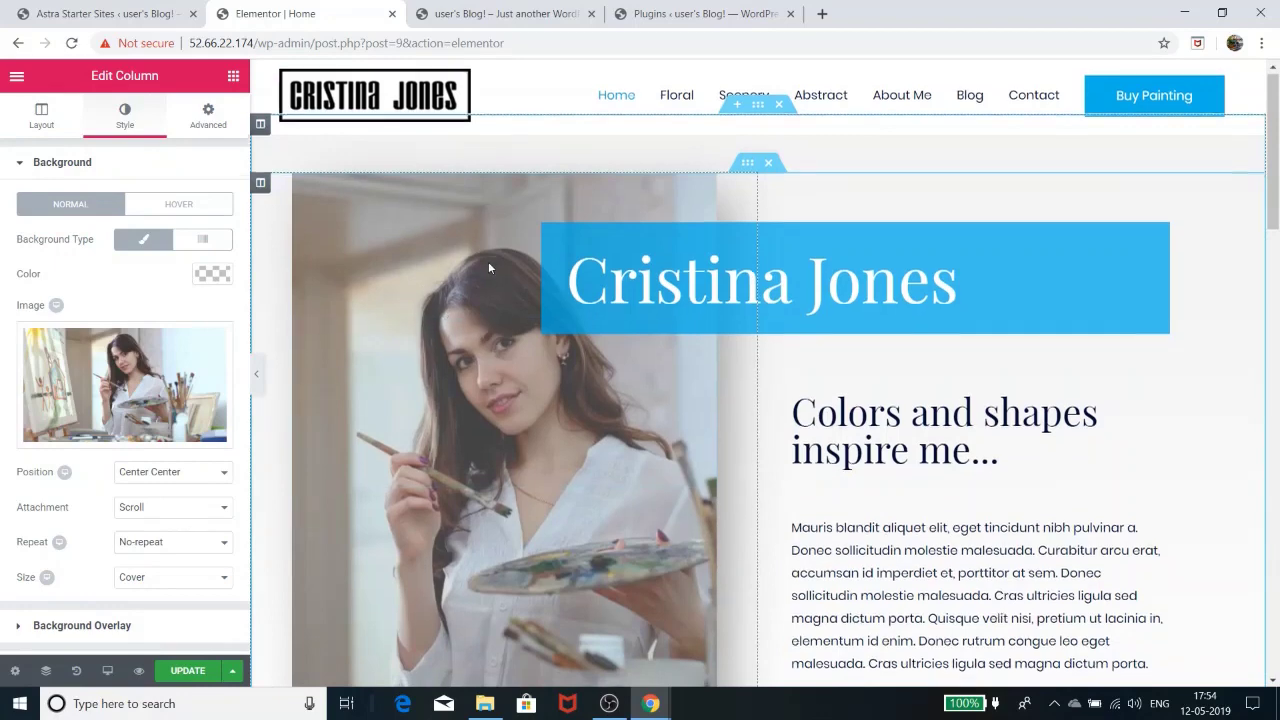
Step: Inspect the new hero photo, and open the artist name heading and the "Colors and shapes inspire me..." heading for editing
scroll(488, 264, "down", 3)
scroll(488, 264, "up", 1)
scroll(488, 261, "up", 2)
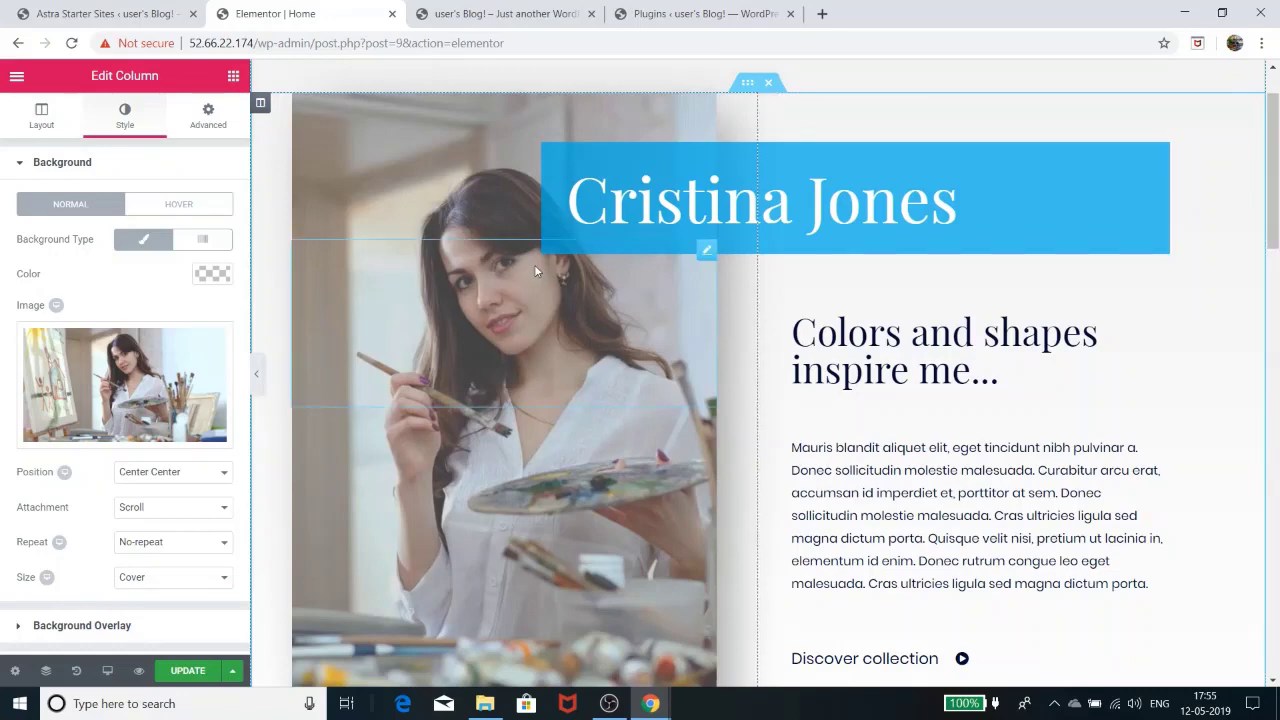
scroll(538, 264, "up", 1)
scroll(538, 264, "down", 3)
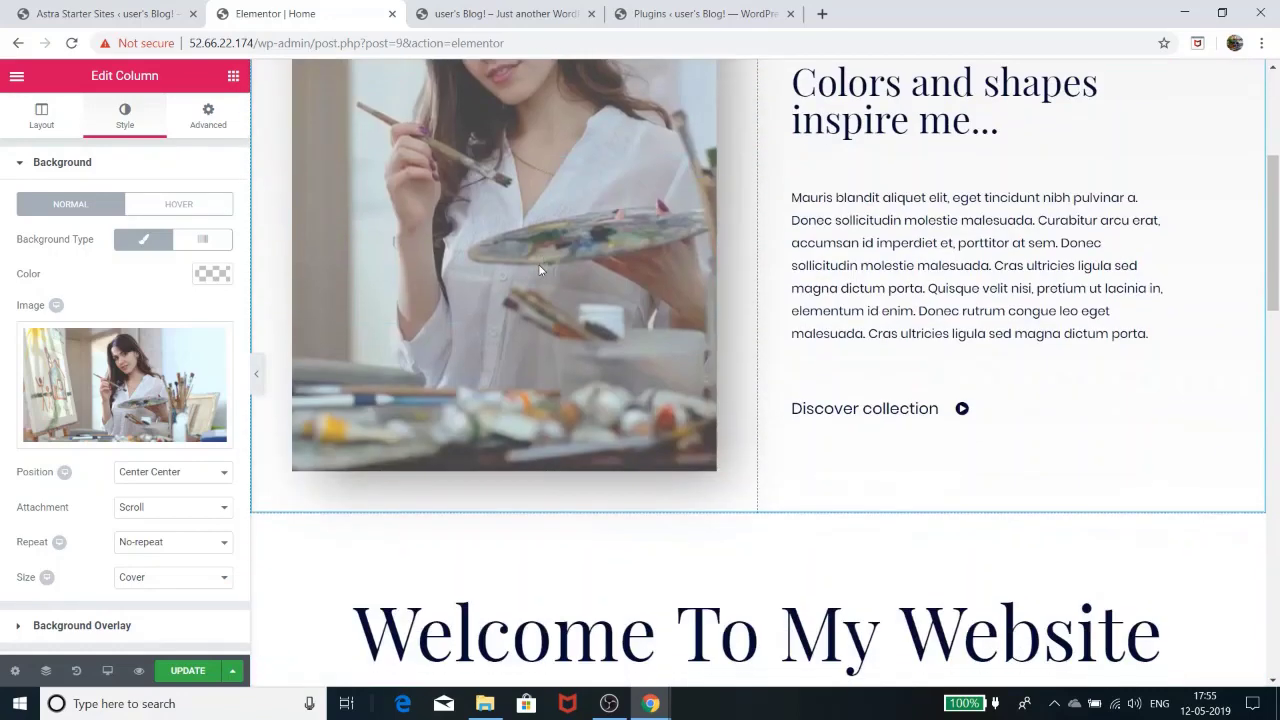
scroll(586, 226, "up", 3)
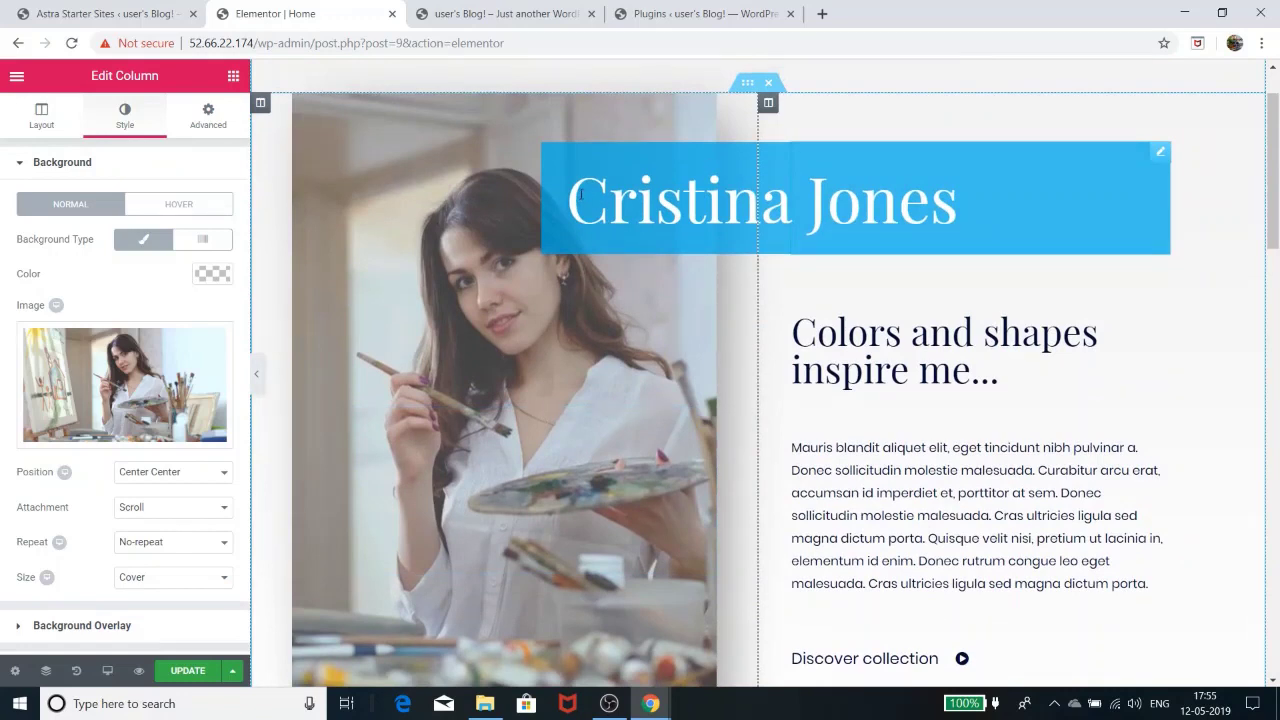
left_click(592, 197)
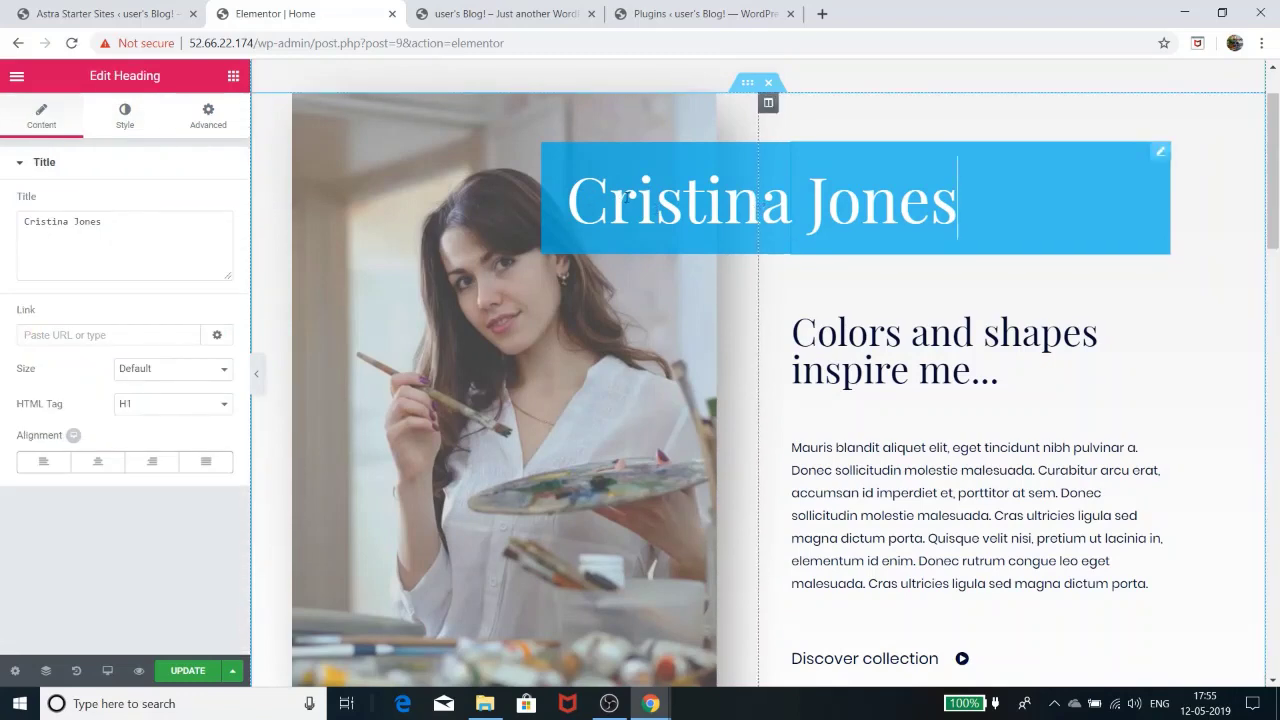
left_click(637, 207)
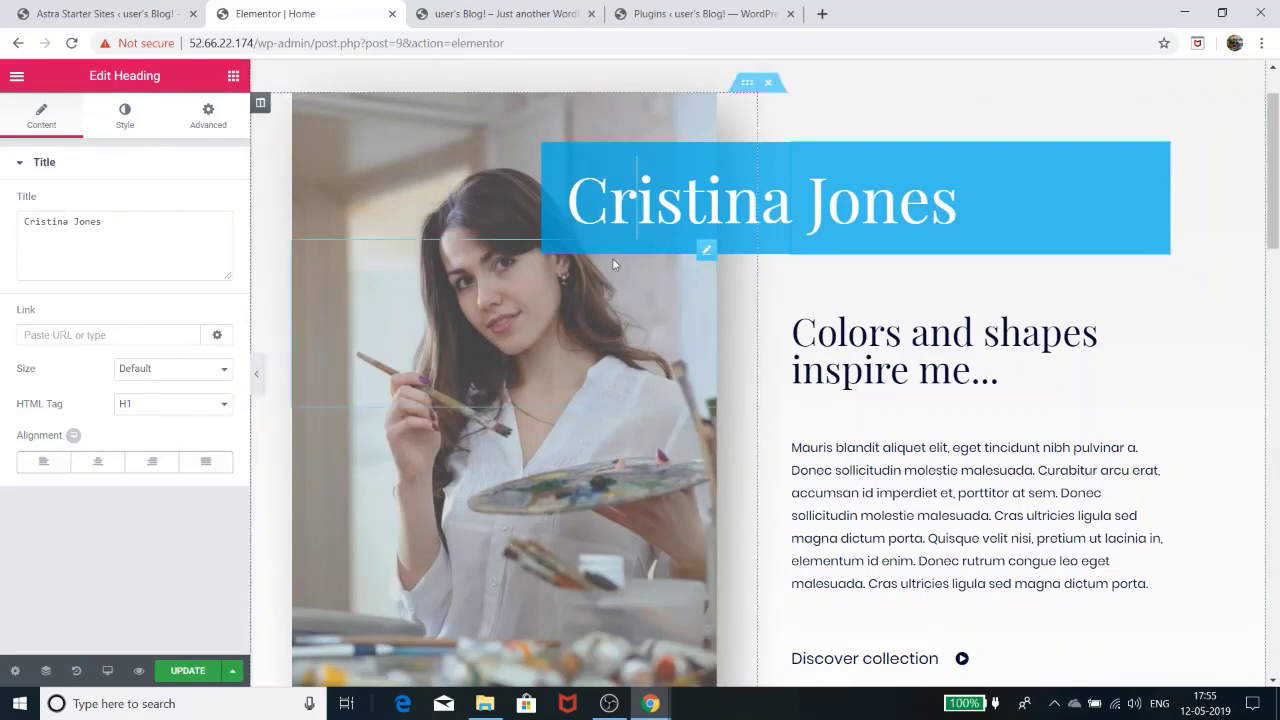
left_click(918, 343)
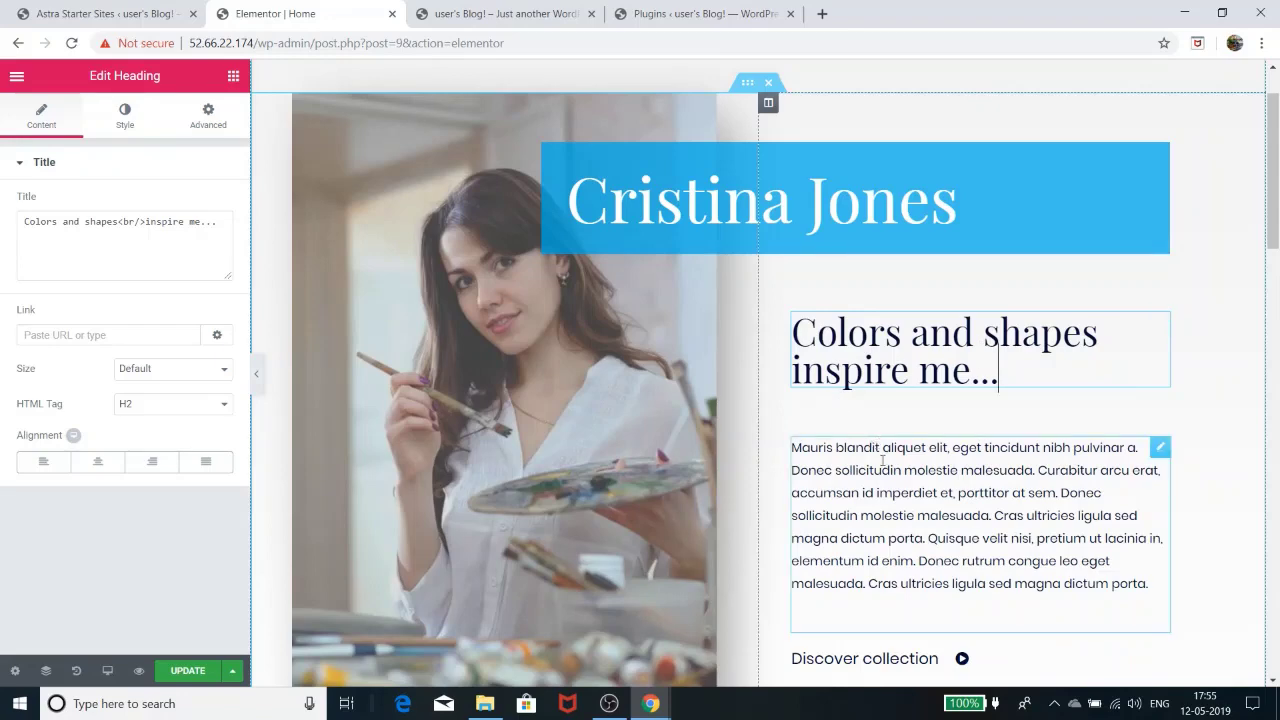
Step: Delete the word "dictum" from the last sentence of the hero section's text paragraph
scroll(919, 514, "down", 2)
left_click(910, 373)
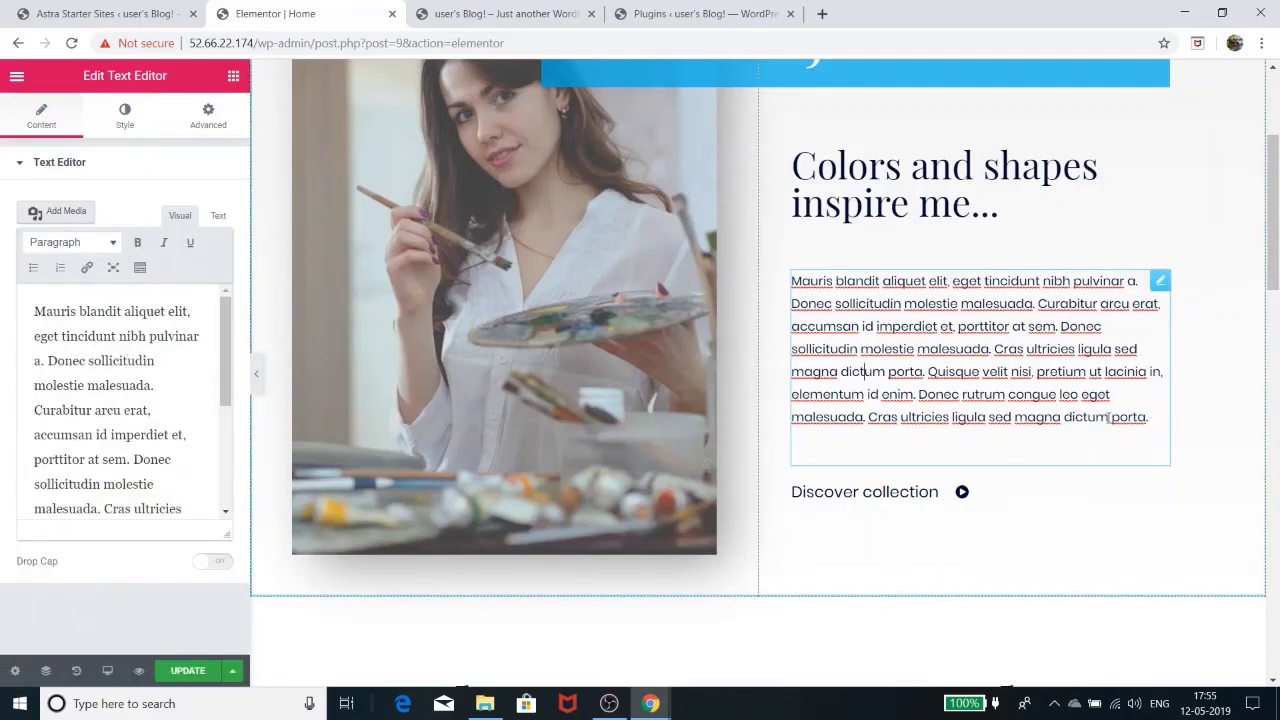
left_click_drag(1108, 418, 1064, 418)
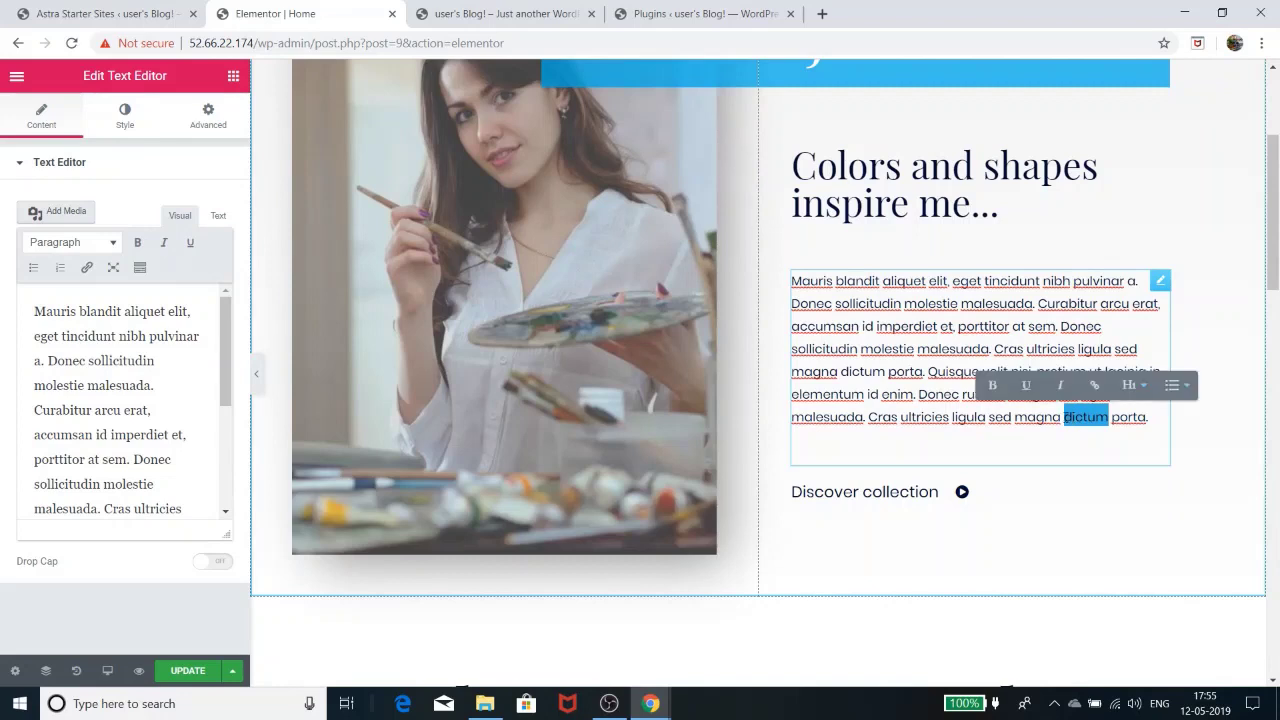
key("BackSpace")
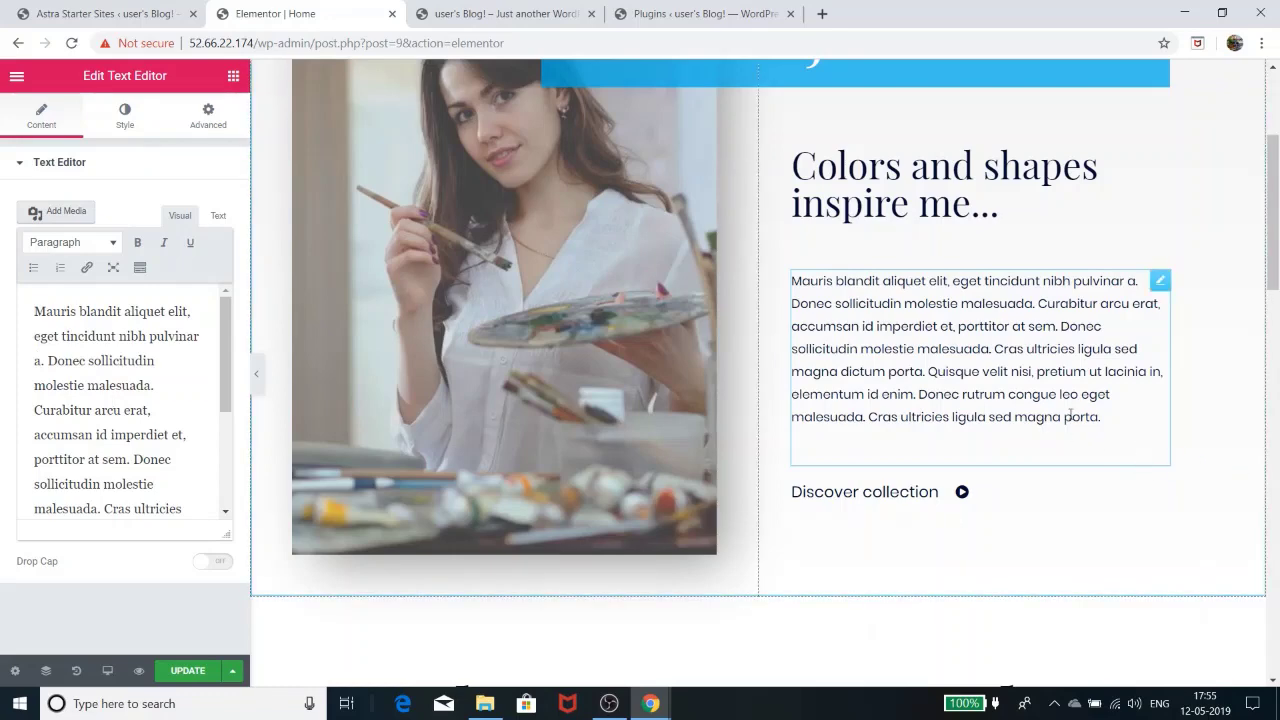
Step: View the hero section without the editing panel and compare it with the MyStore demo site's home page in the other browser window
scroll(1077, 415, "up", 3)
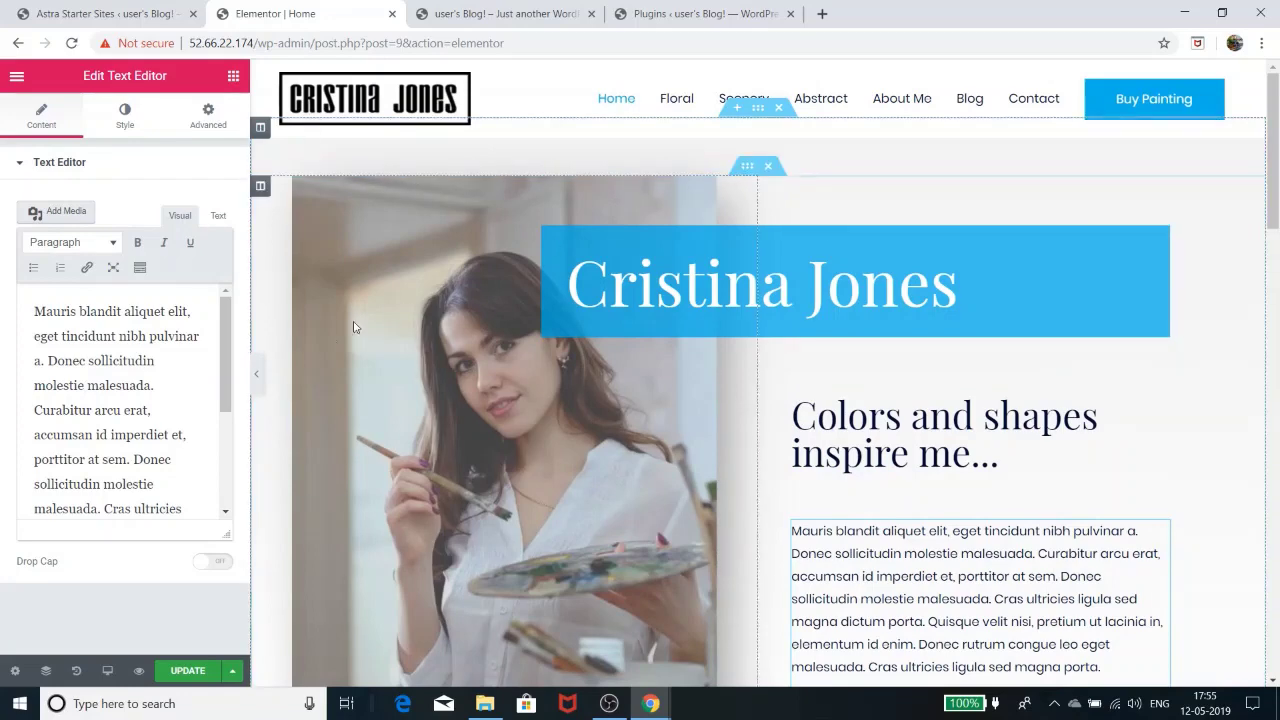
left_click(257, 376)
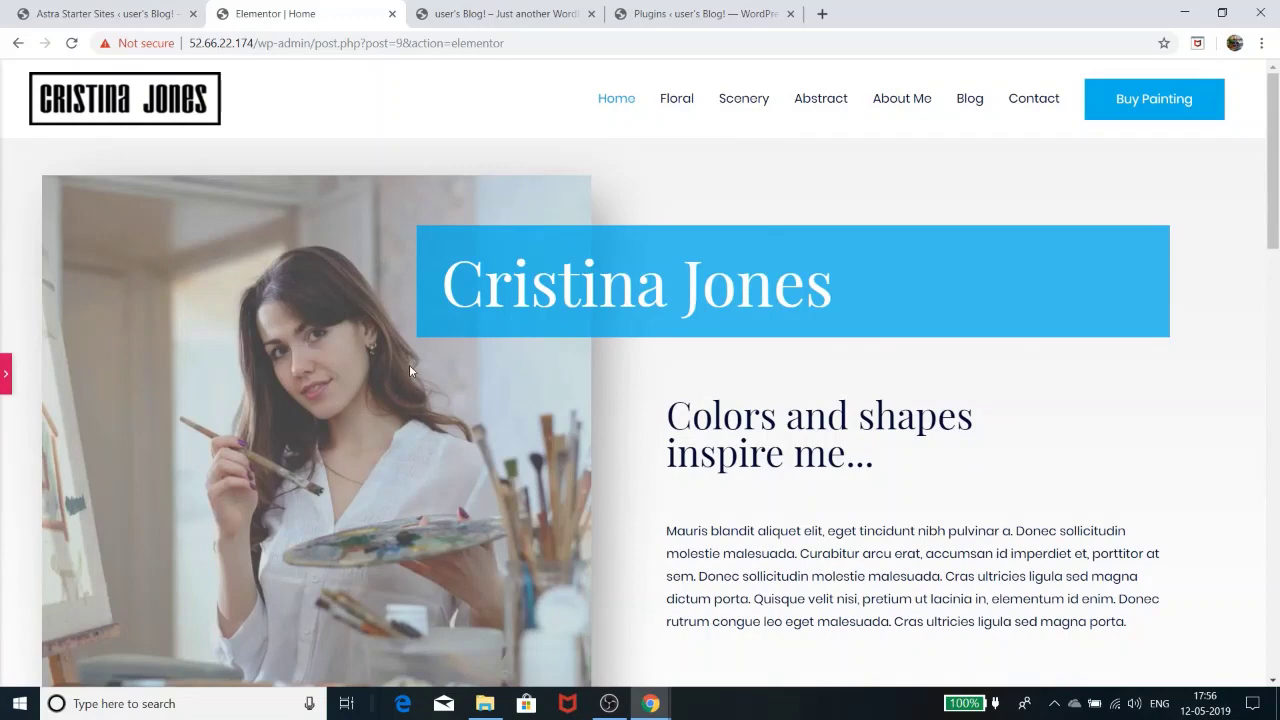
key("alt+Tab")
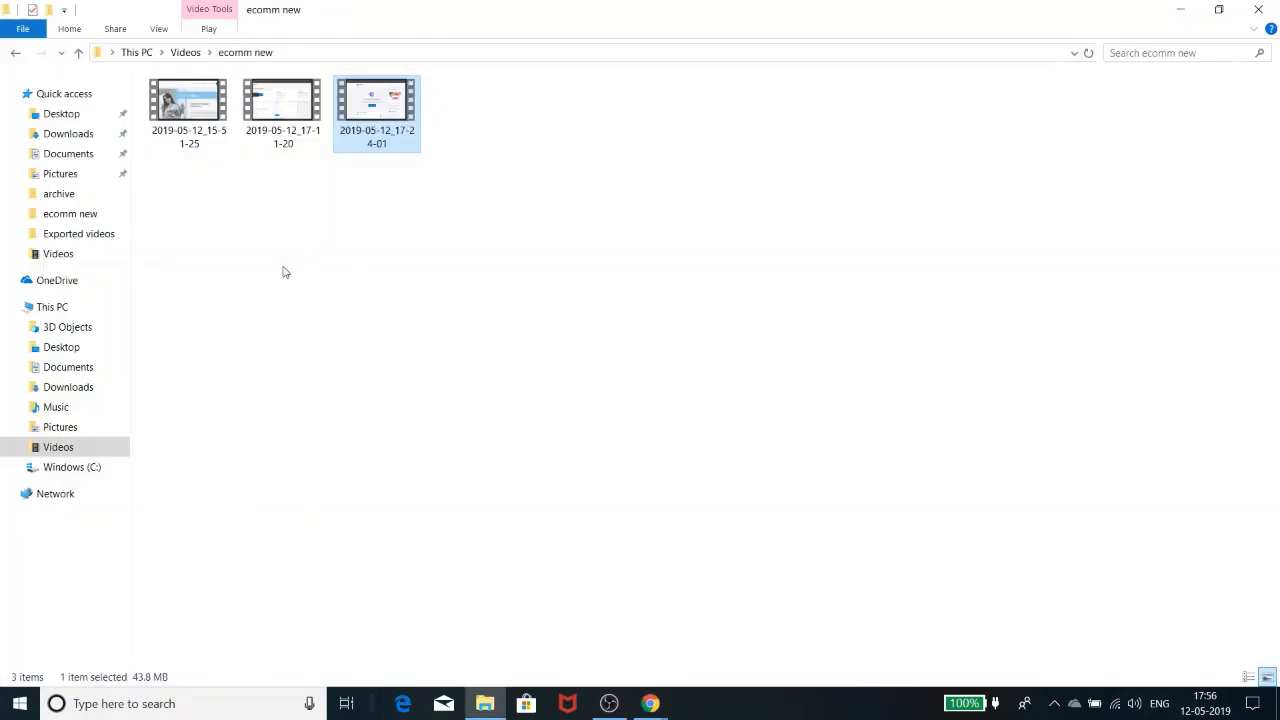
key("alt+Tab")
key("alt+Tab")
key("alt+Tab")
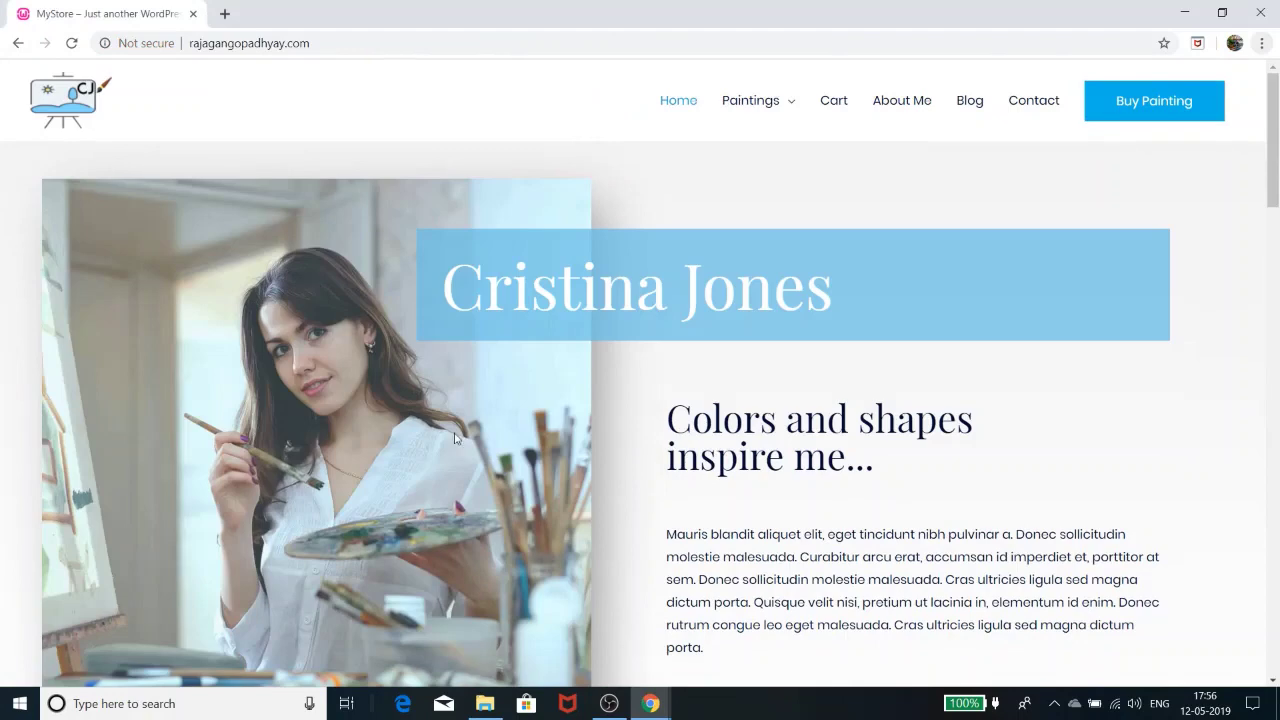
key("alt+Tab")
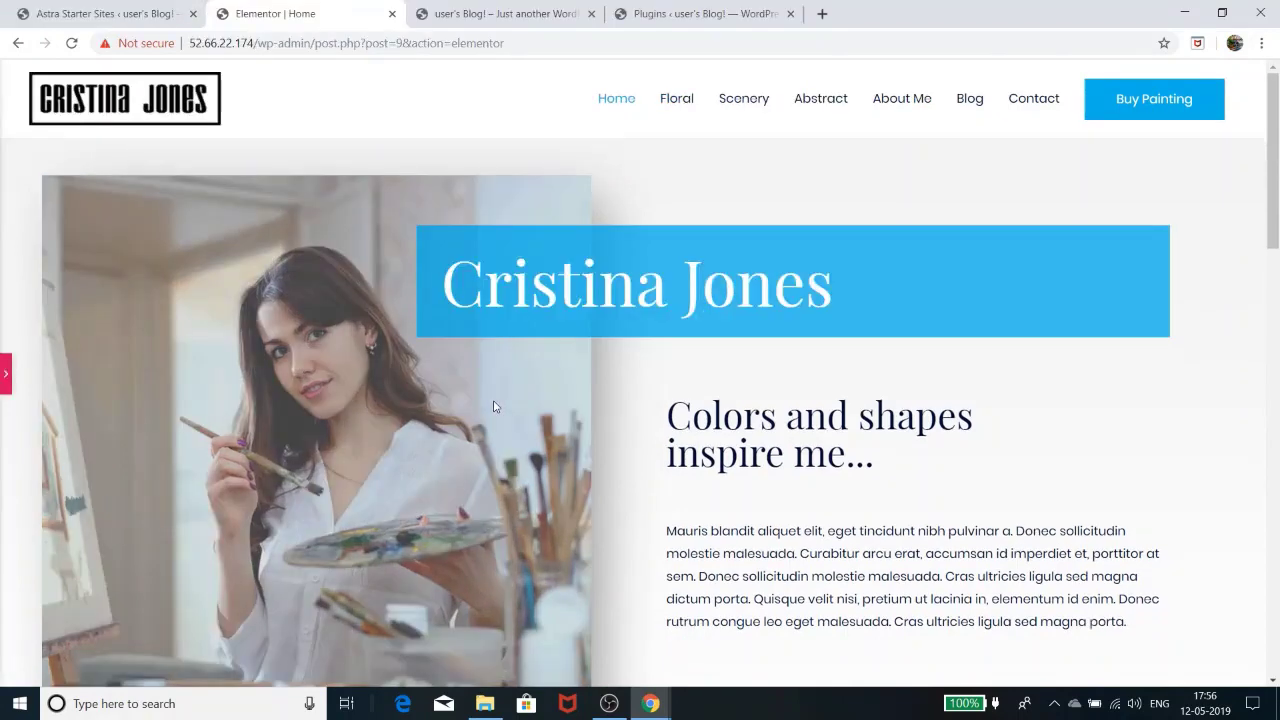
key("alt+Tab")
key("alt+Tab")
key("alt+Tab")
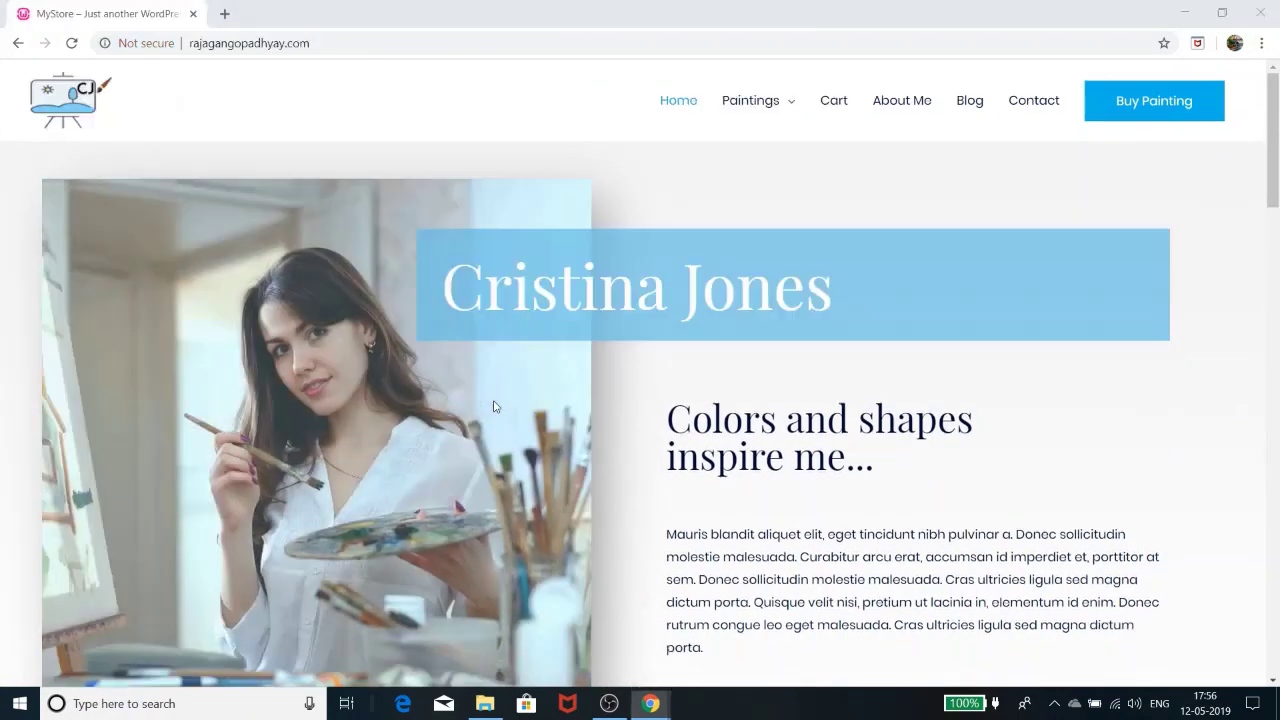
key("alt+Tab")
key("alt+Tab")
key("alt+Tab")
key("alt+Tab")
key("alt+Tab")
key("alt+Tab")
key("alt+Tab")
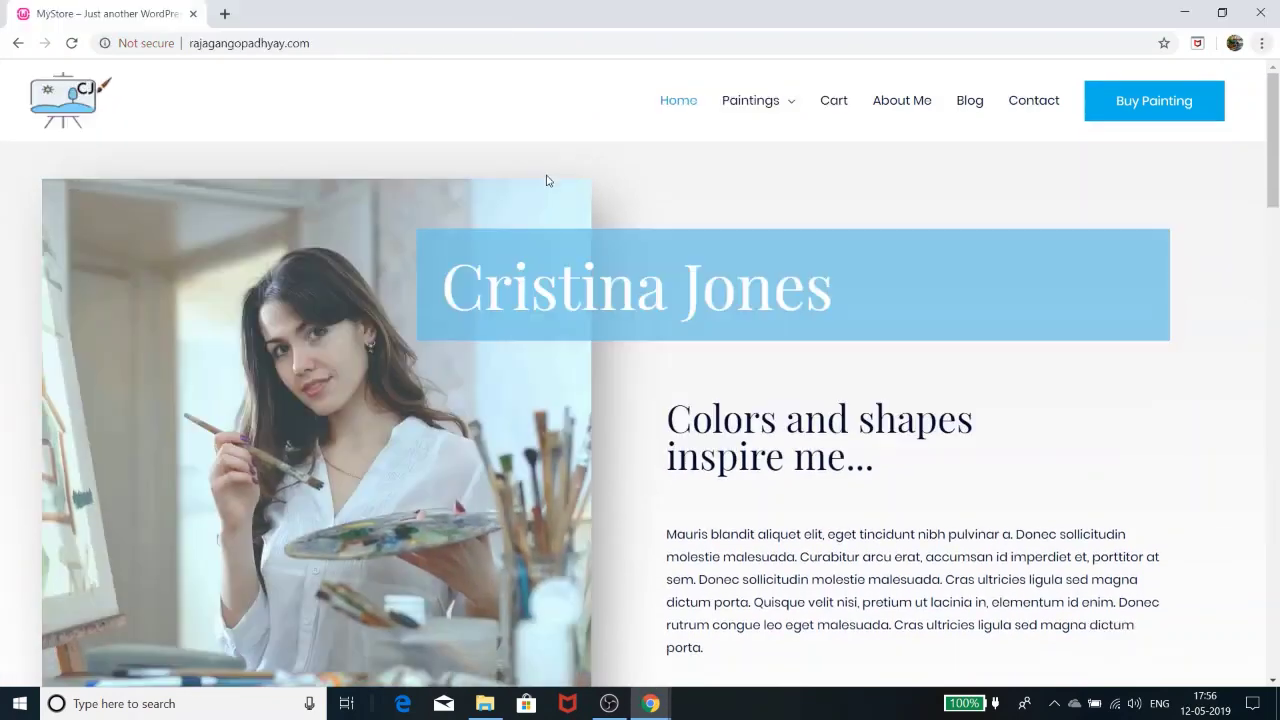
key("alt+Tab")
key("alt+Tab")
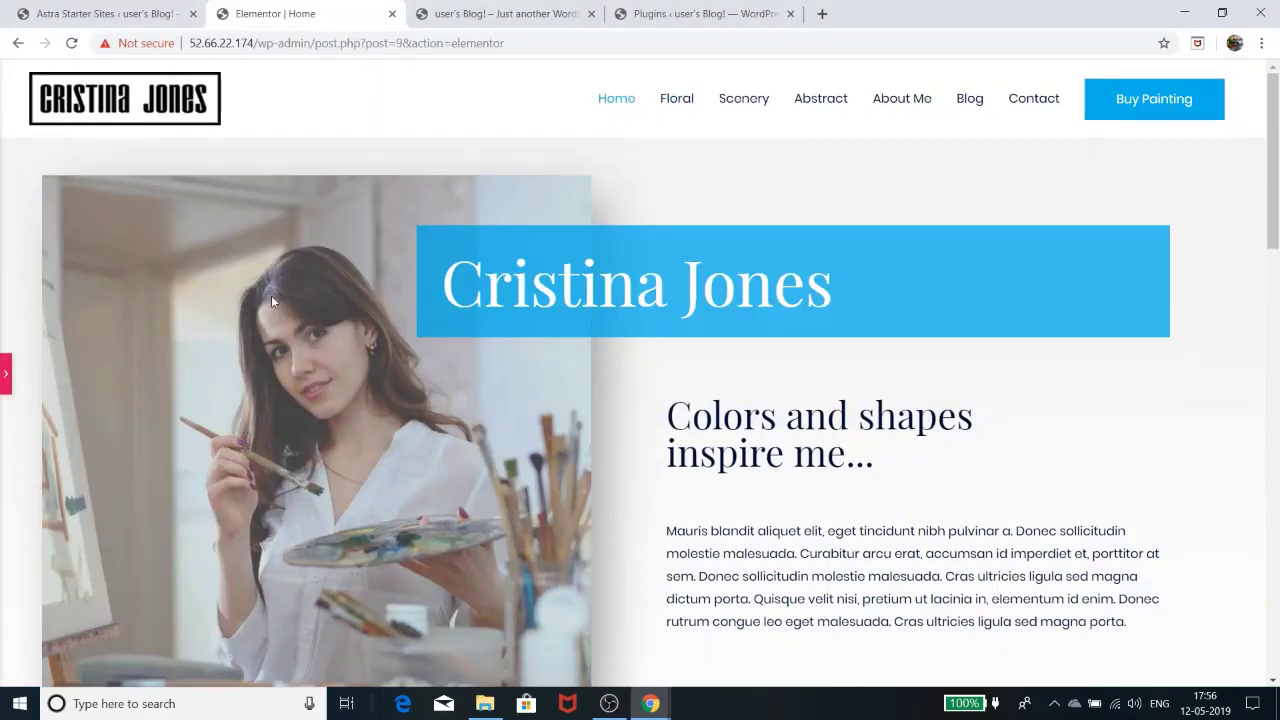
Step: Set the hero photo column's background overlay colour to light blue #6ec1e4 and make that colour partly transparent
left_click(5, 385)
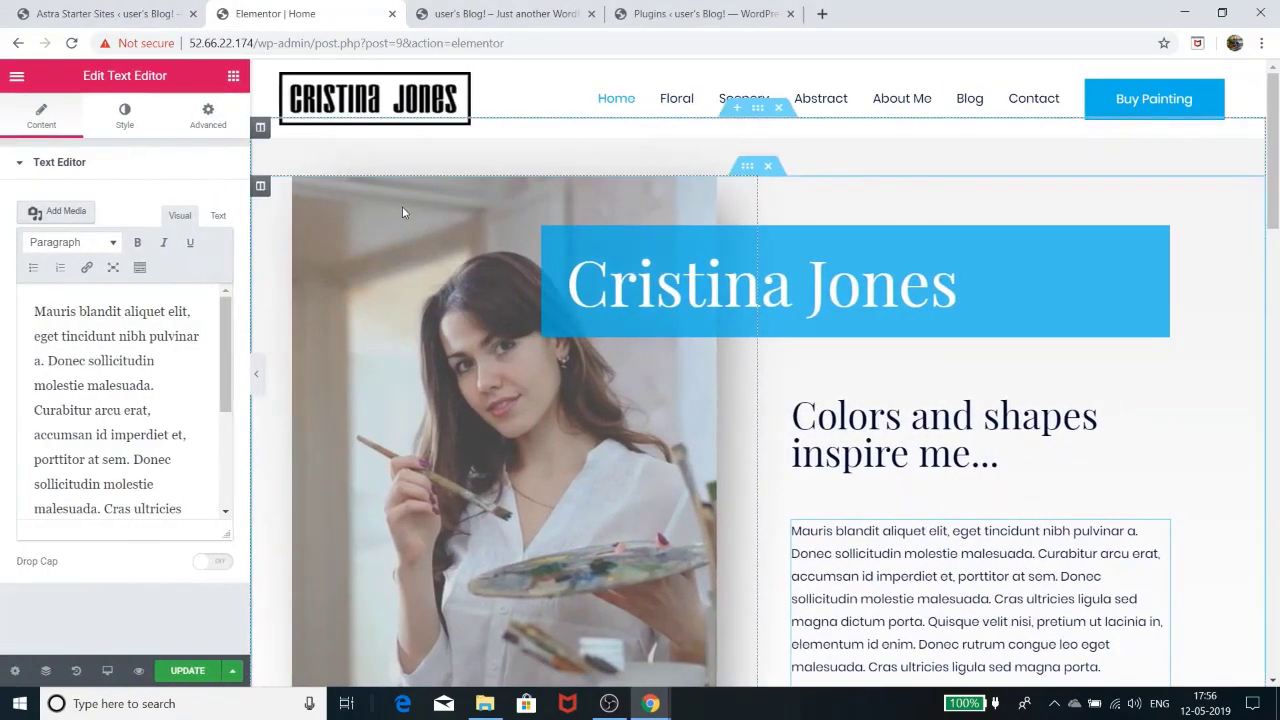
right_click(260, 188)
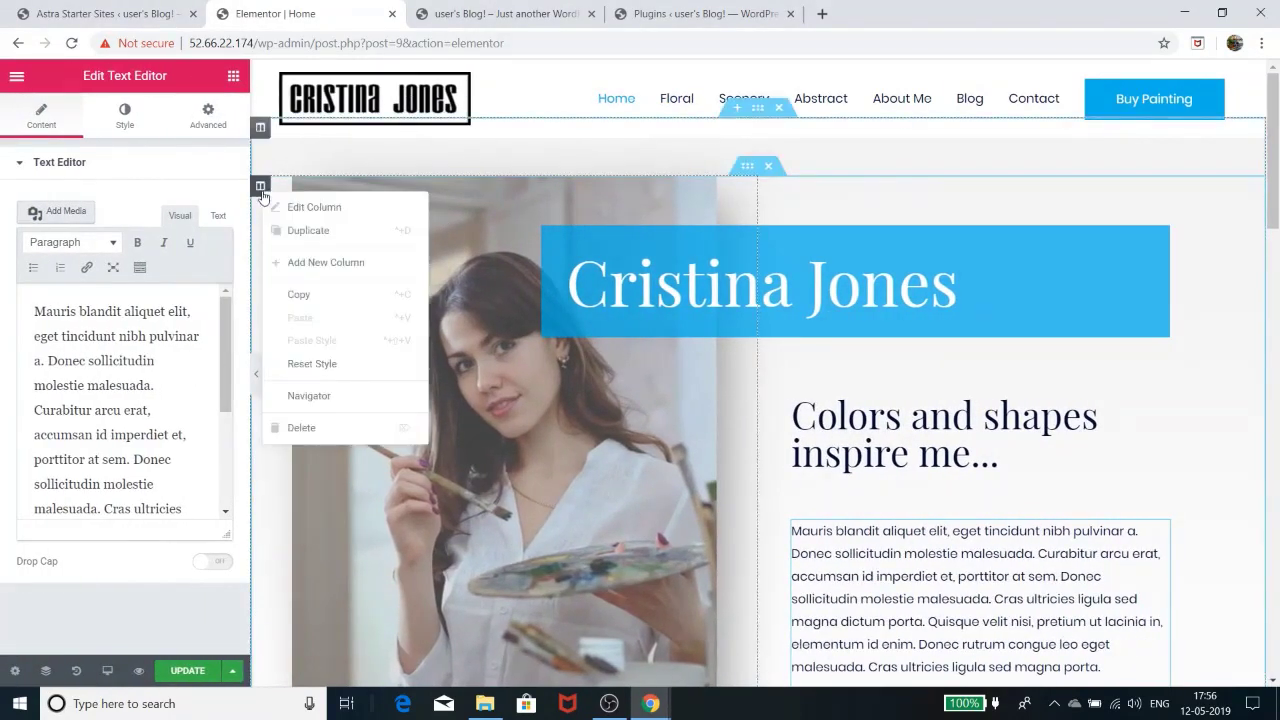
left_click(283, 207)
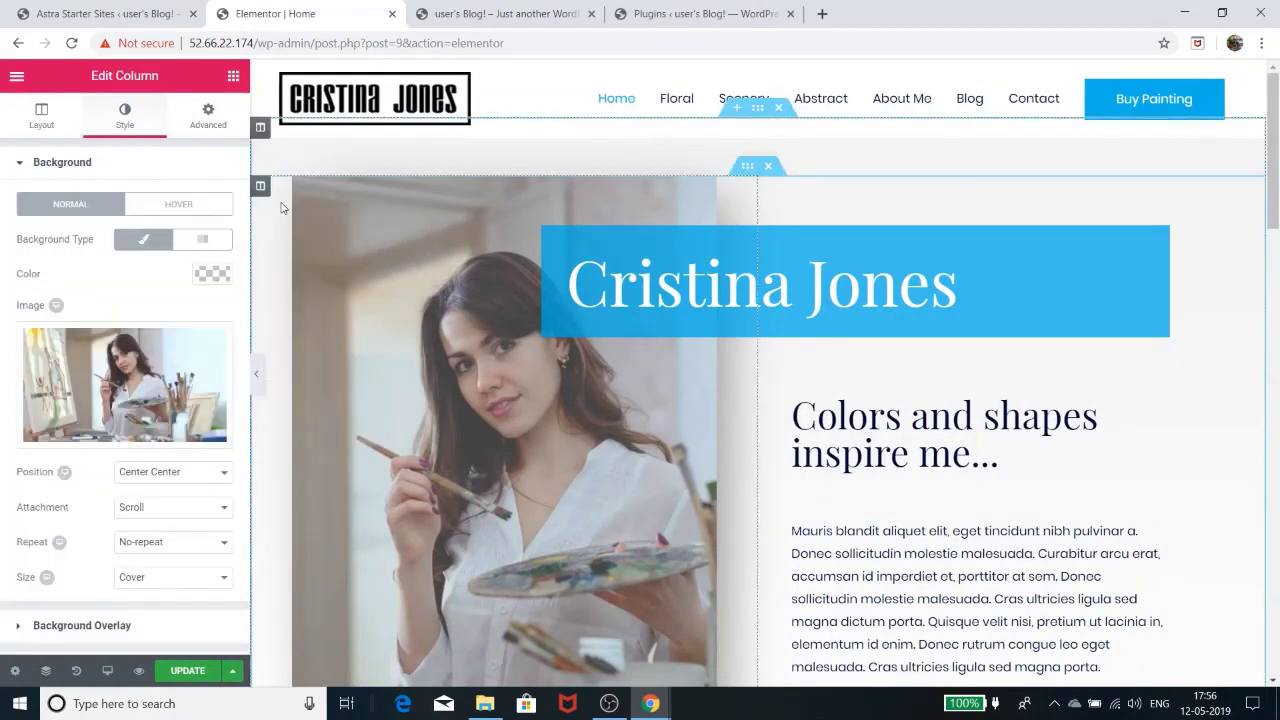
left_click(16, 166)
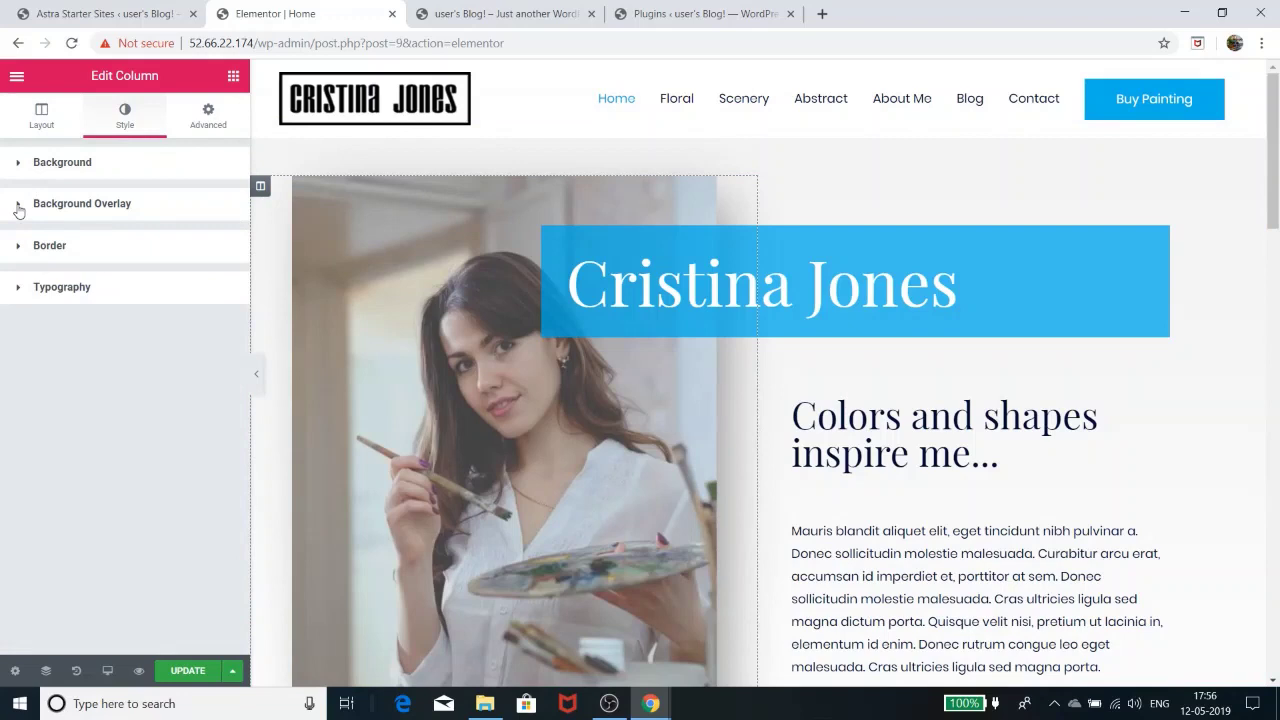
left_click(18, 206)
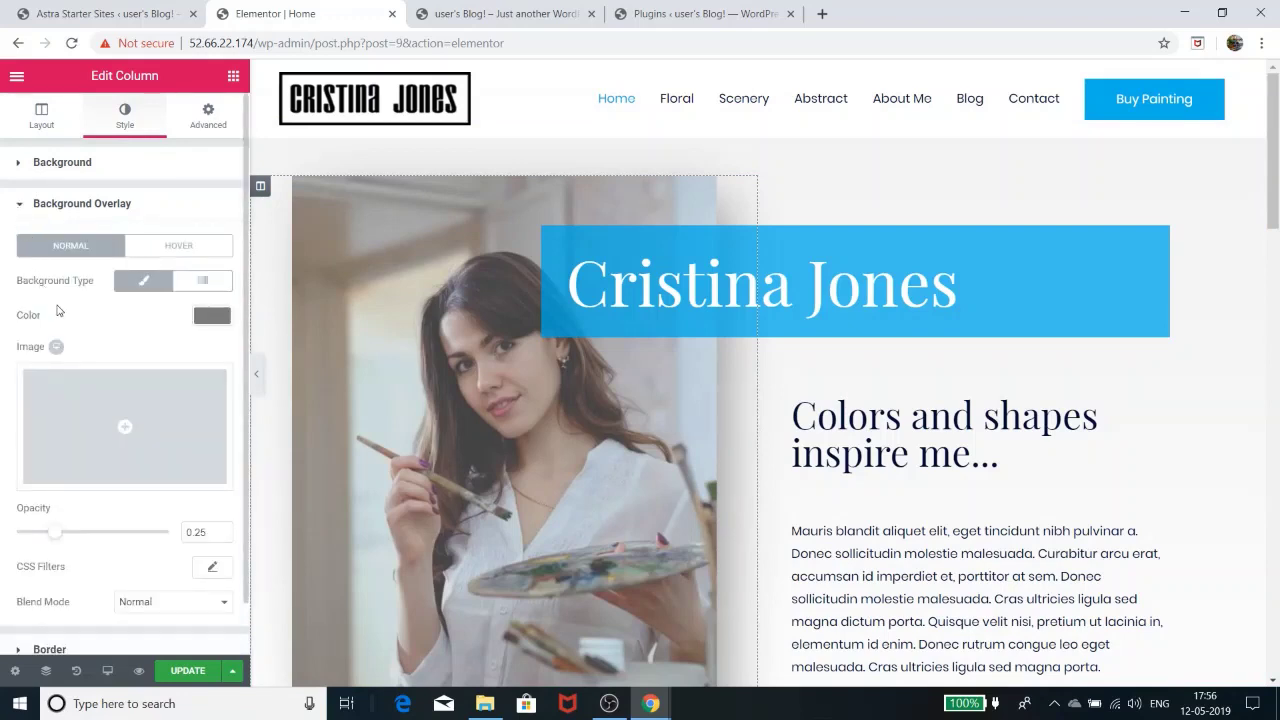
left_click(216, 318)
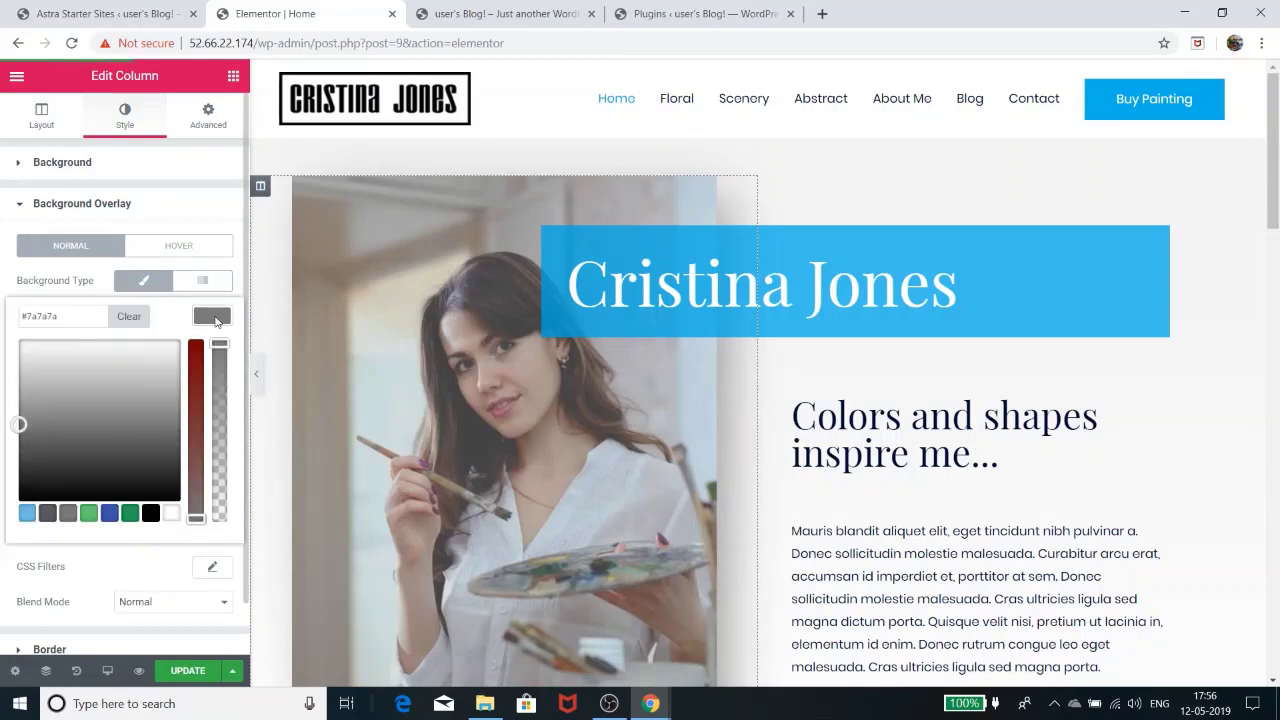
left_click(27, 513)
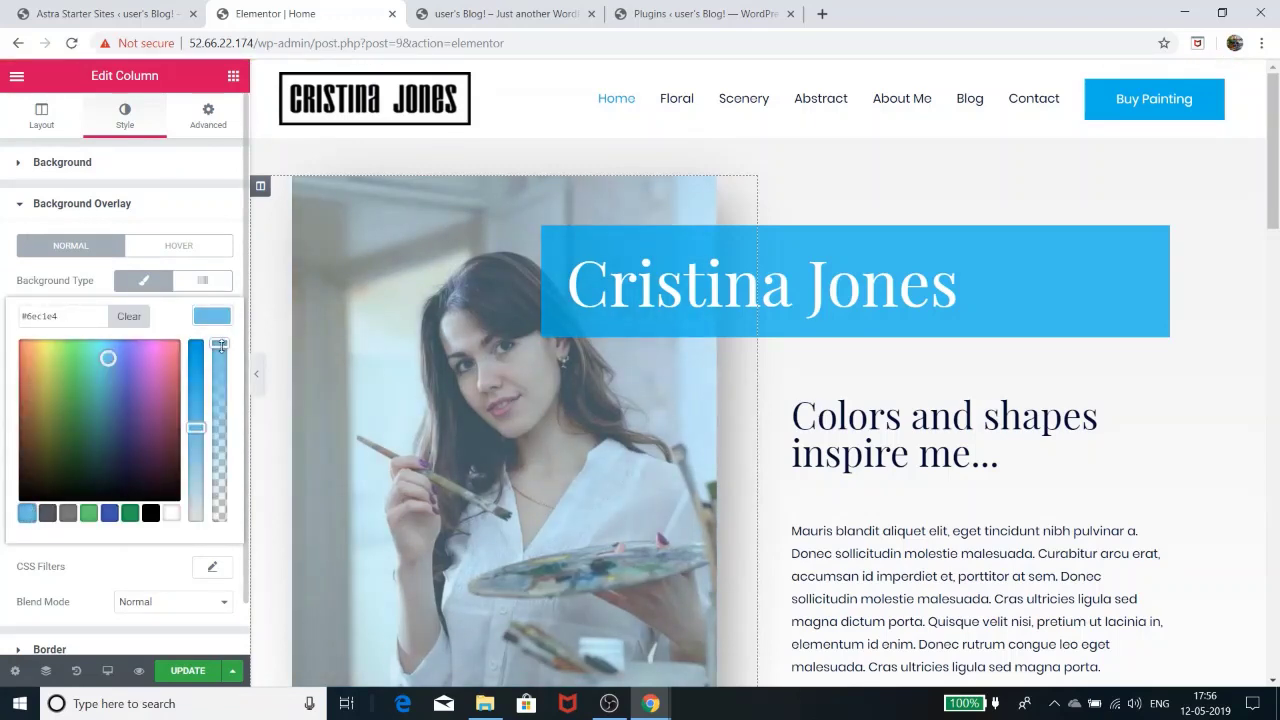
left_click_drag(221, 346, 218, 455)
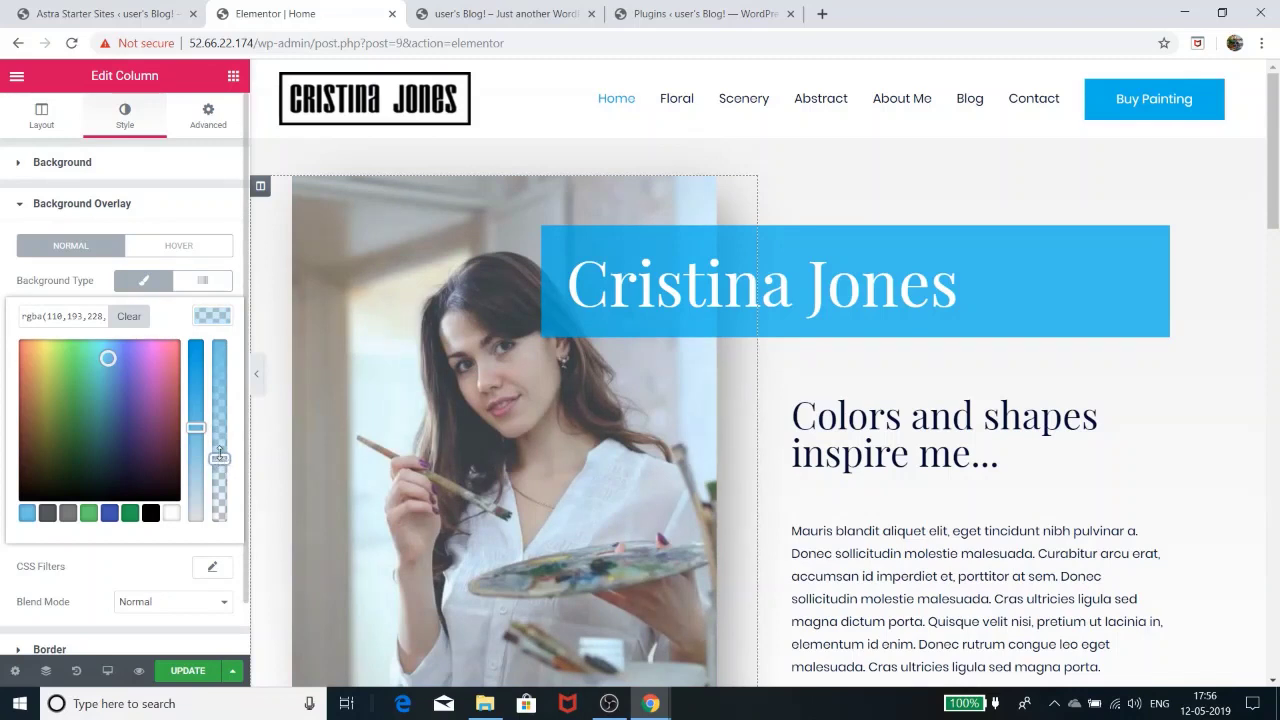
Step: Compare the hero photo's tint, viewed without the editing panel, with the hero photo on the MyStore demo site
left_click(256, 373)
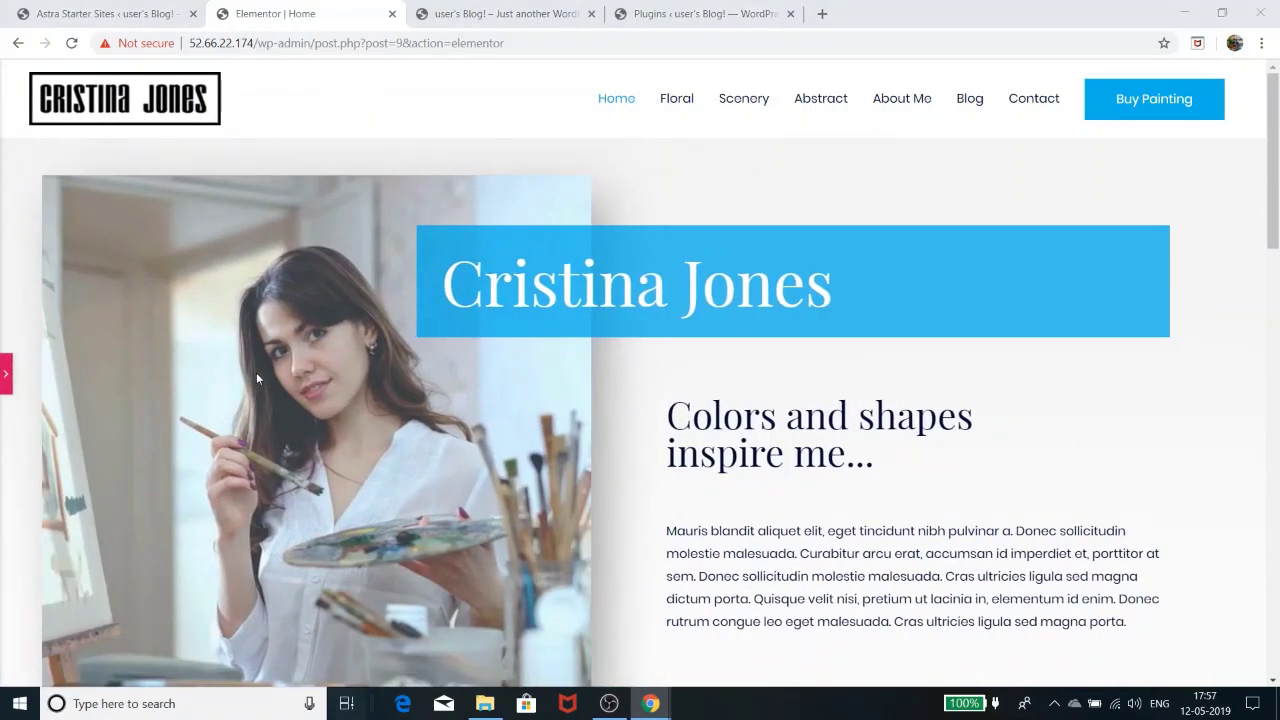
key("super")
key("super")
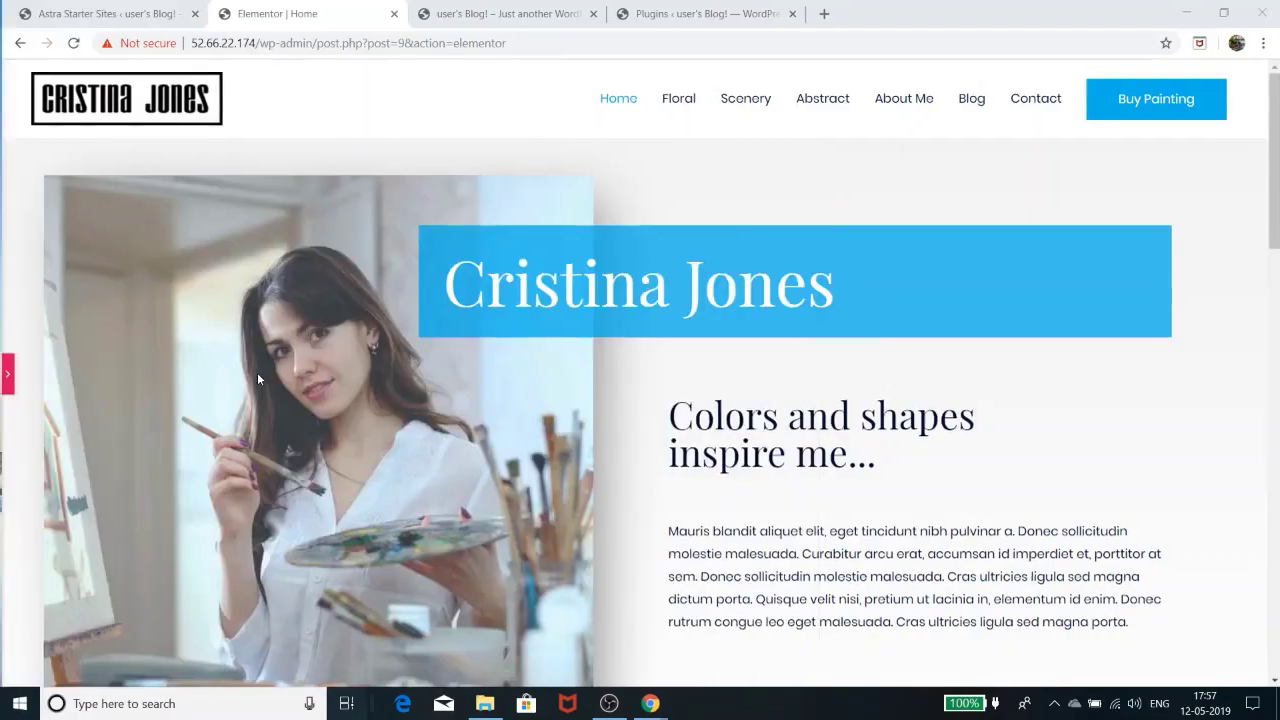
key("super+Tab")
key("super+Tab")
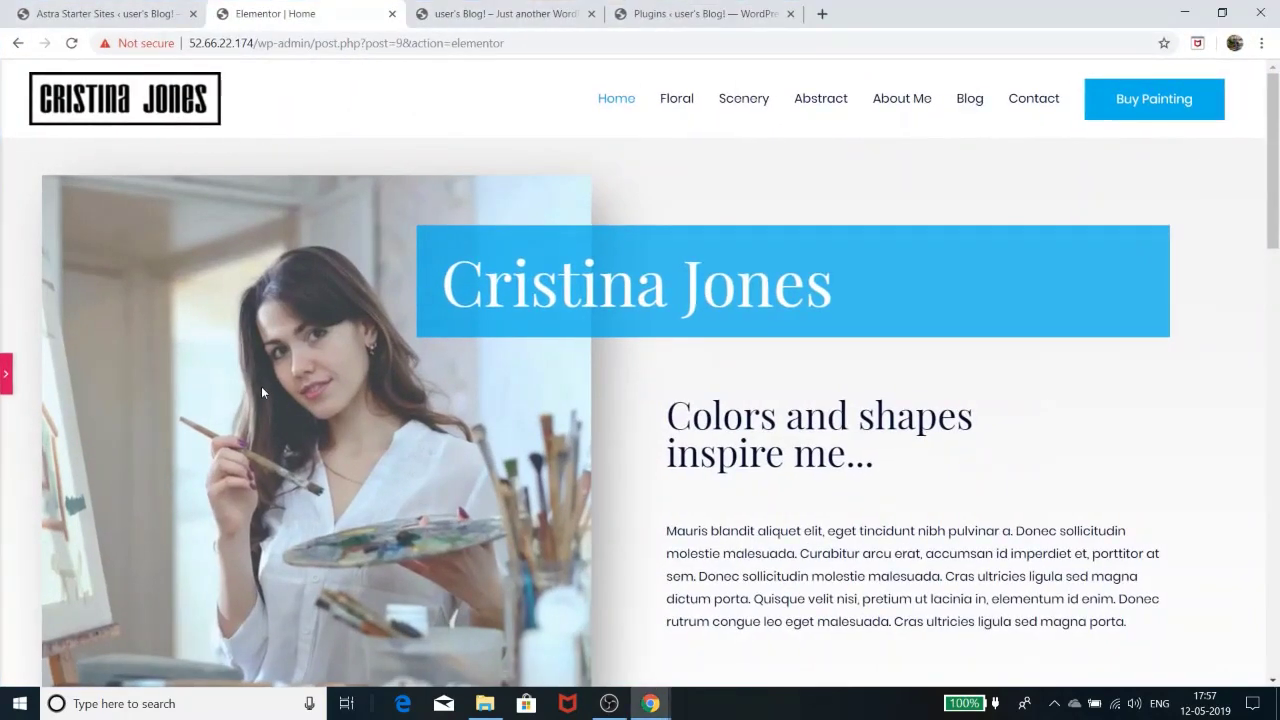
key("alt+Tab")
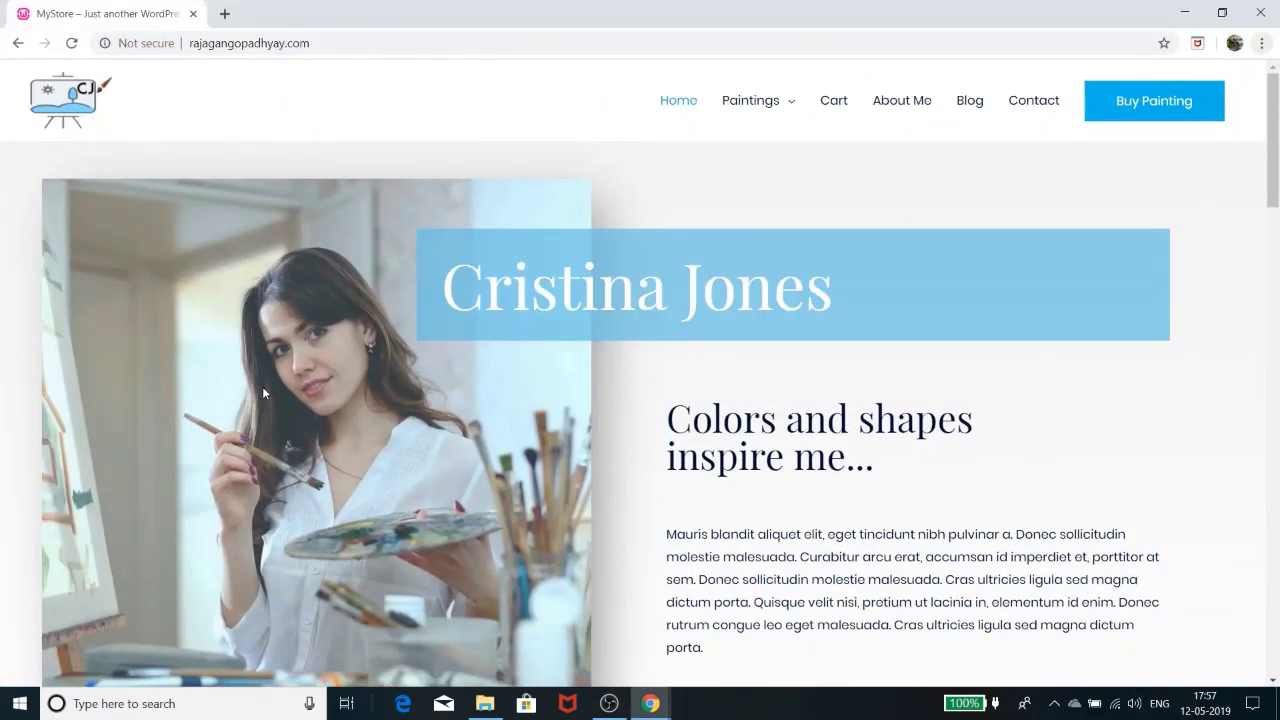
key("alt+Tab")
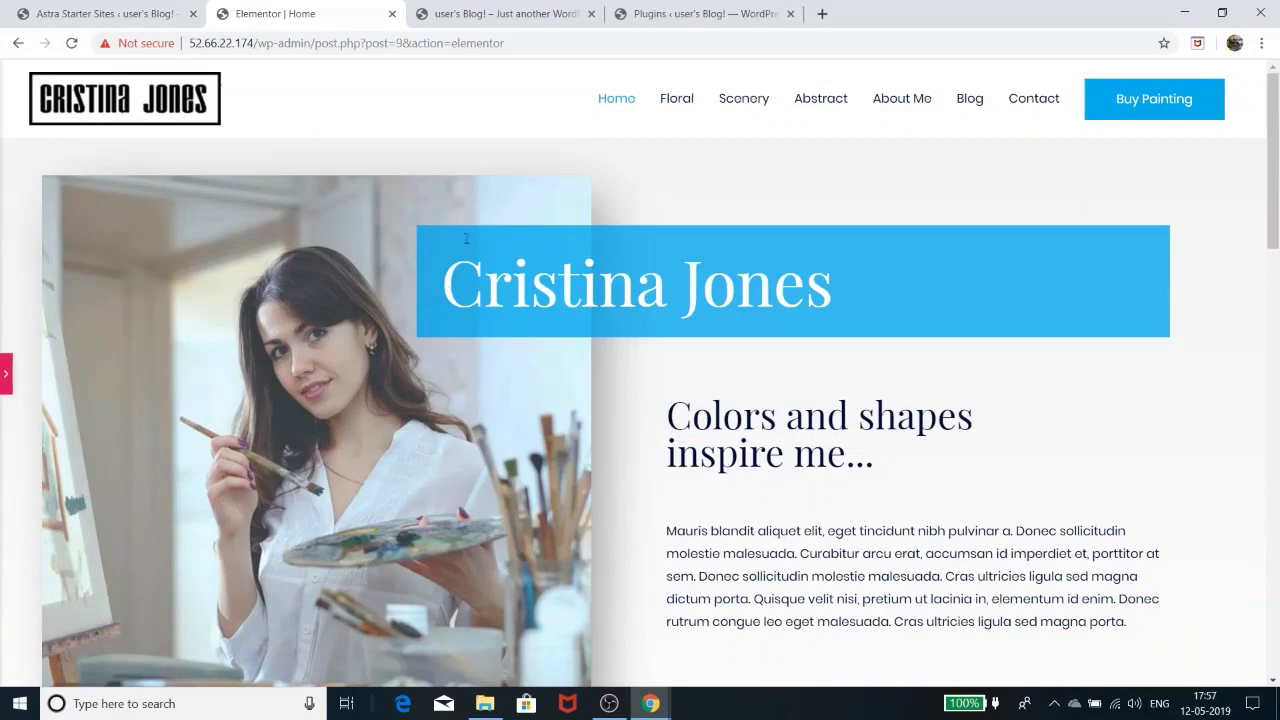
key("alt+Tab")
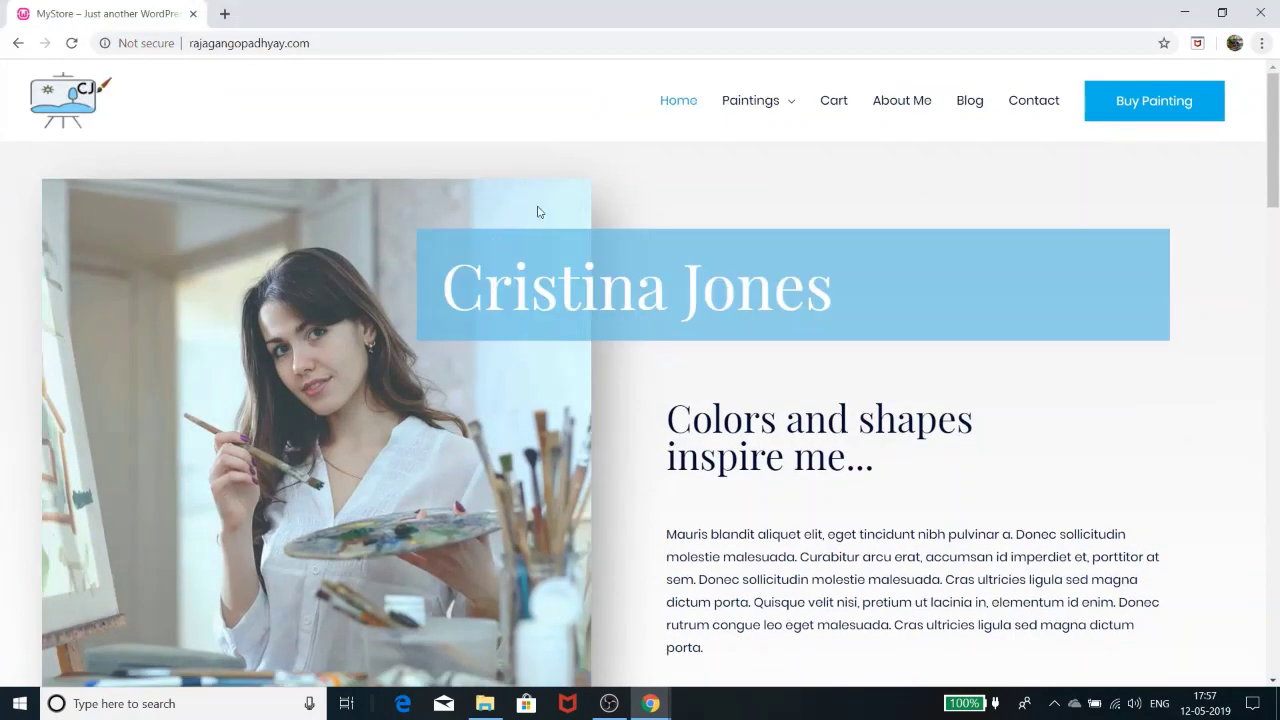
key("alt+Tab")
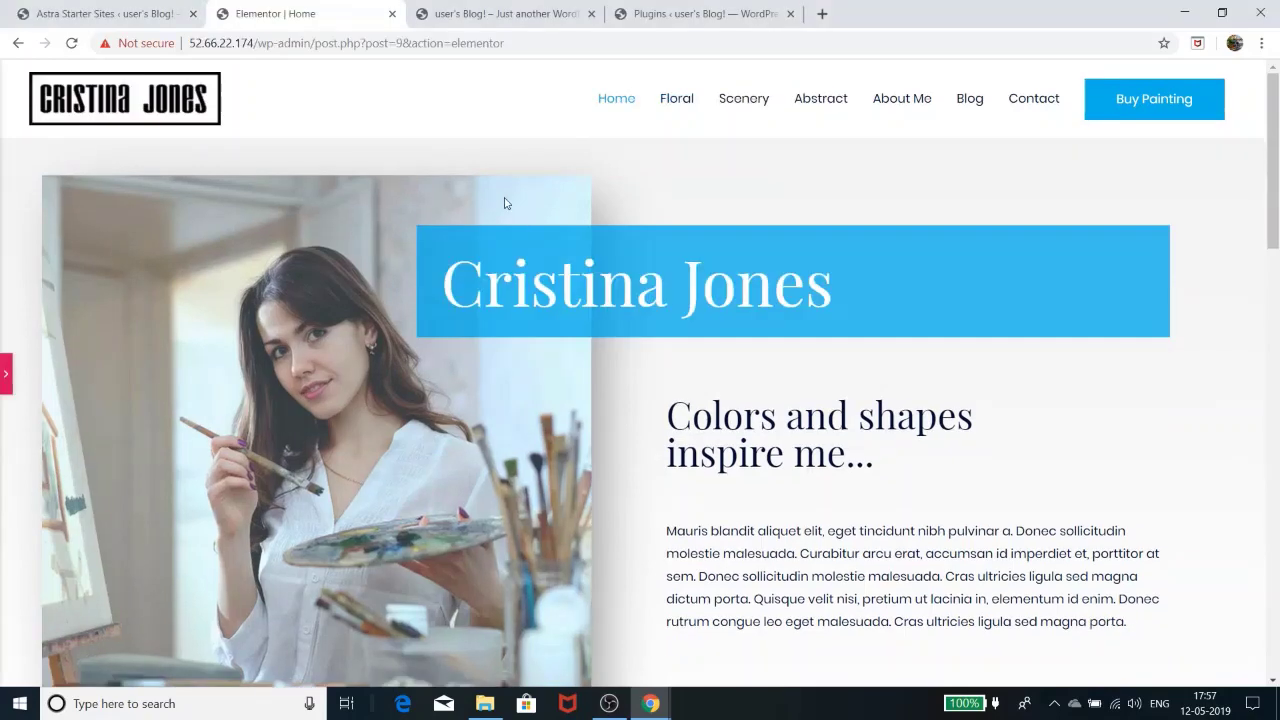
key("alt+Tab")
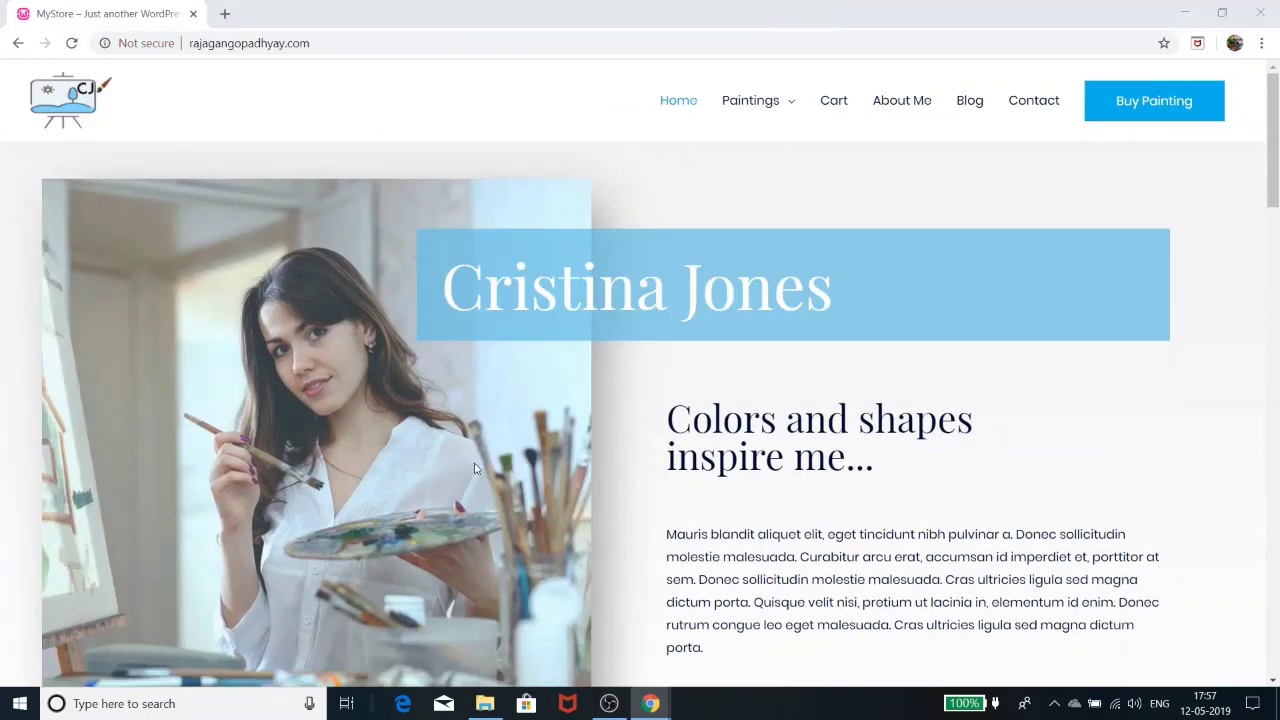
key("alt+Tab")
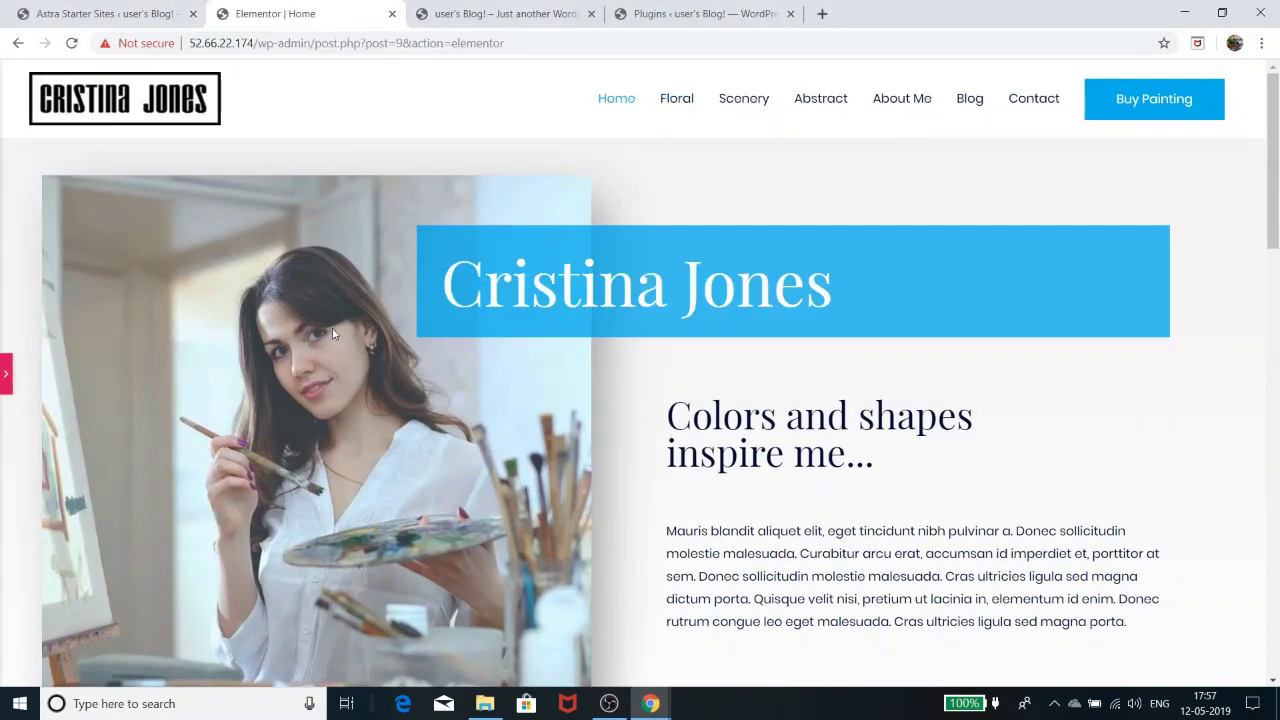
Step: Update the page with the new photo overlay and view the hero section without the editing panel
left_click(7, 378)
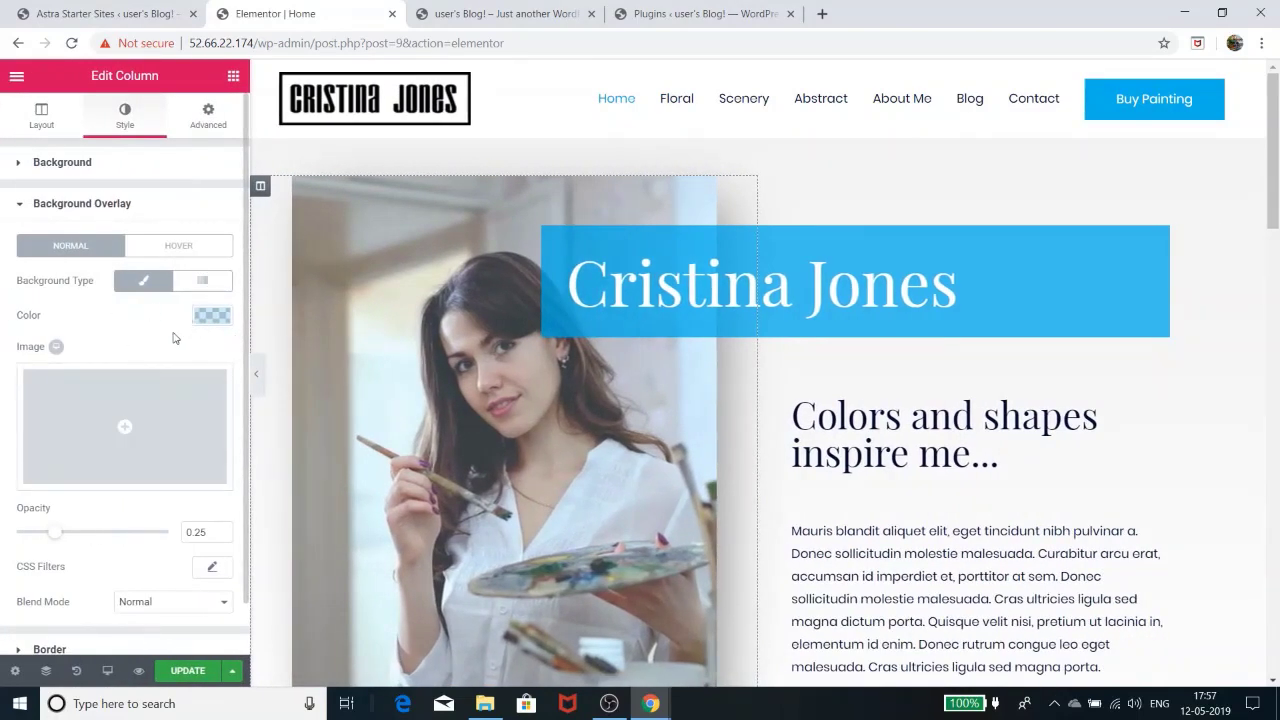
left_click(188, 672)
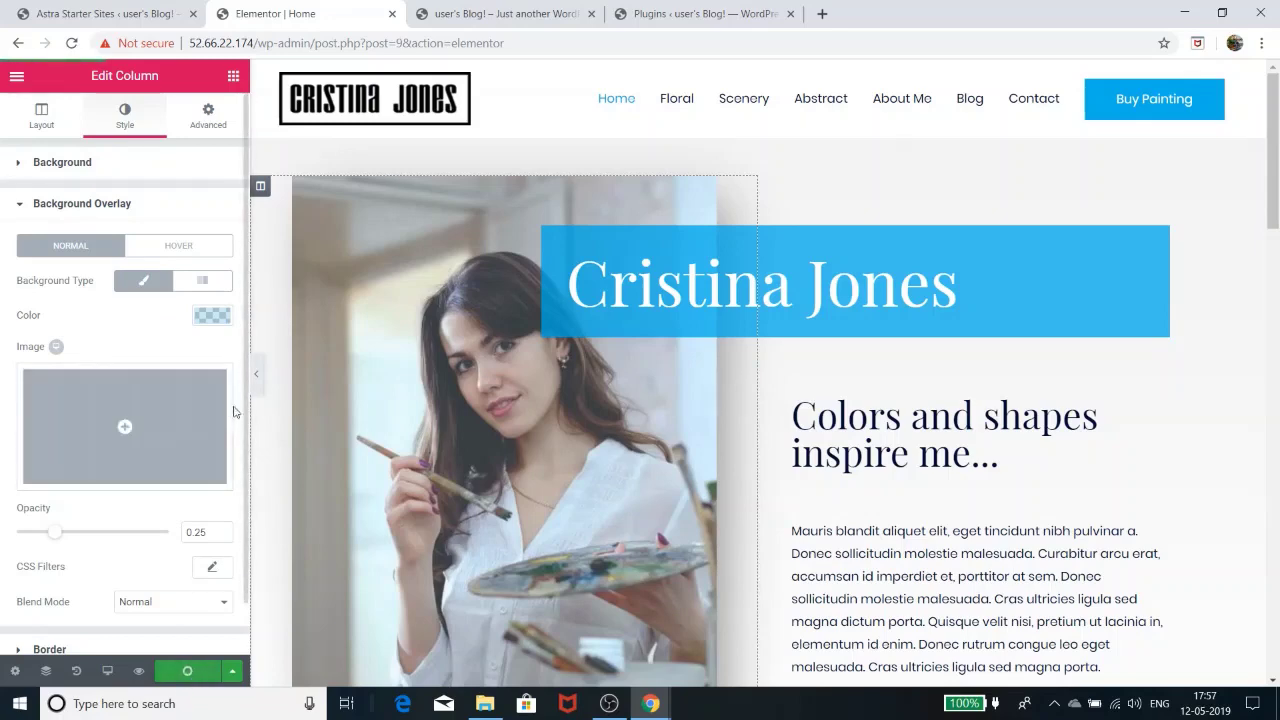
left_click(256, 374)
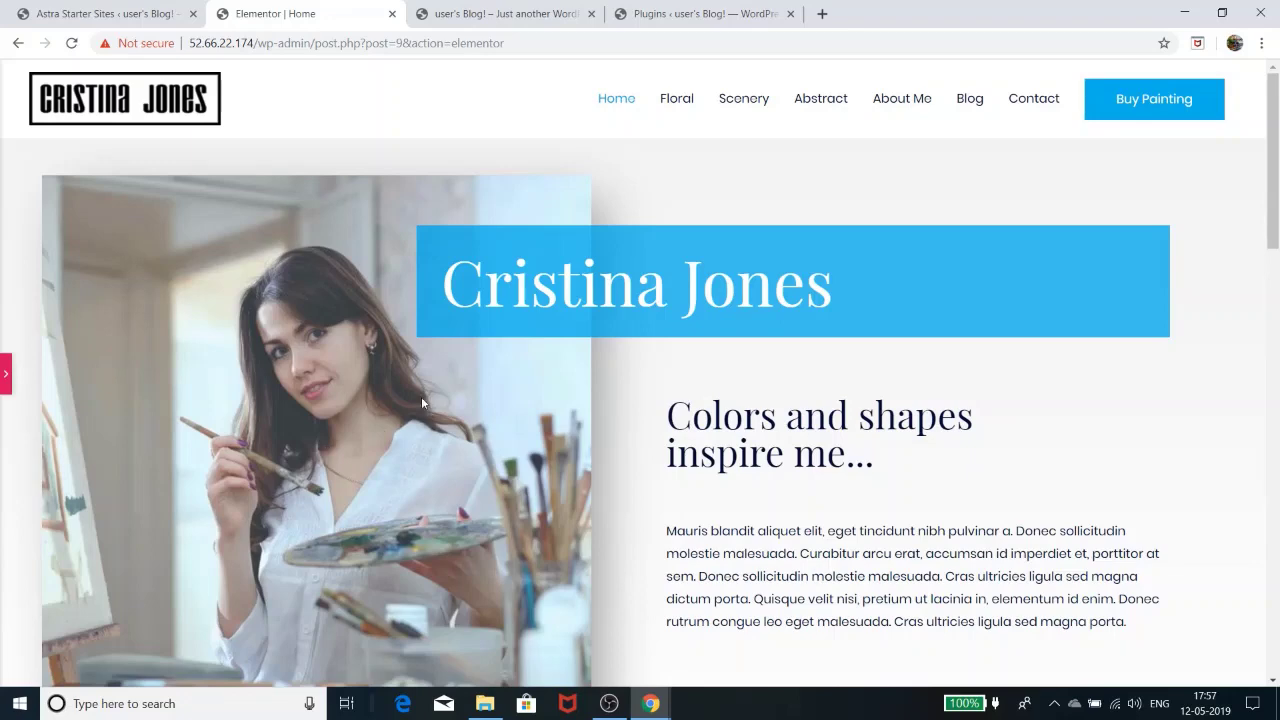
Step: Reload the MyStore demo site to check its hero photo motion, and set the photo column's entrance animation to Slide In Left
left_click(6, 372)
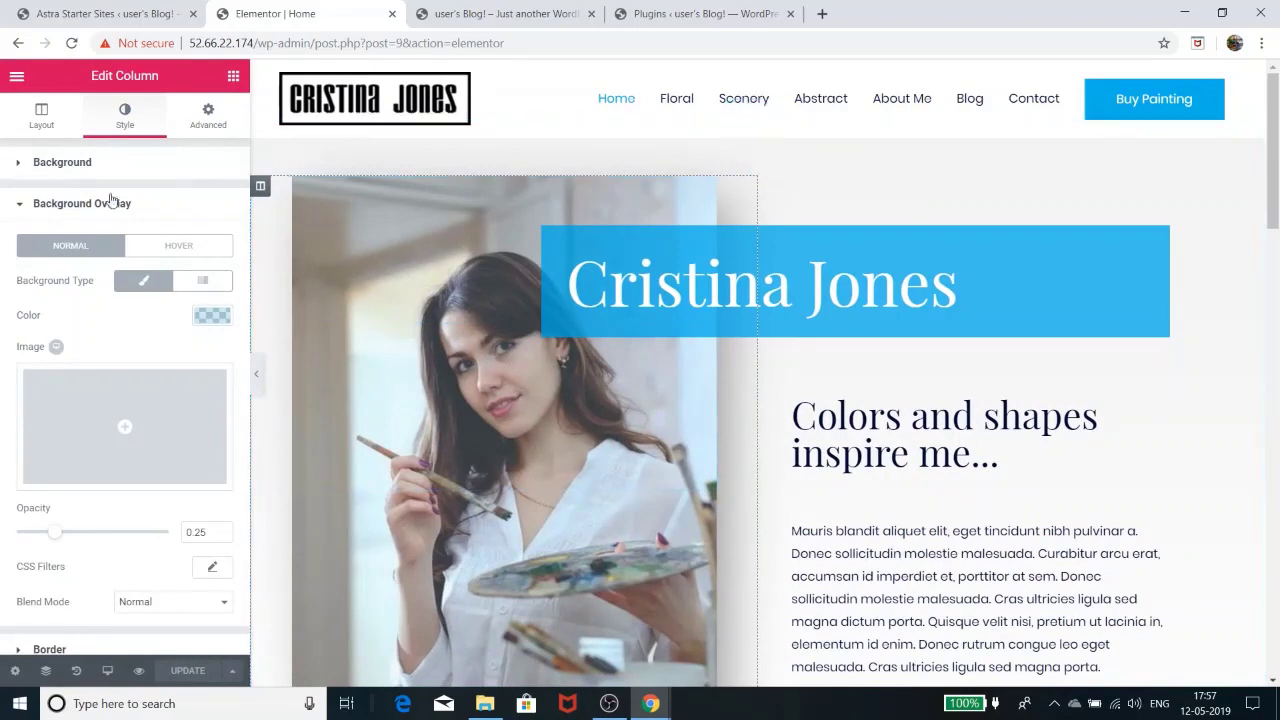
left_click(12, 205)
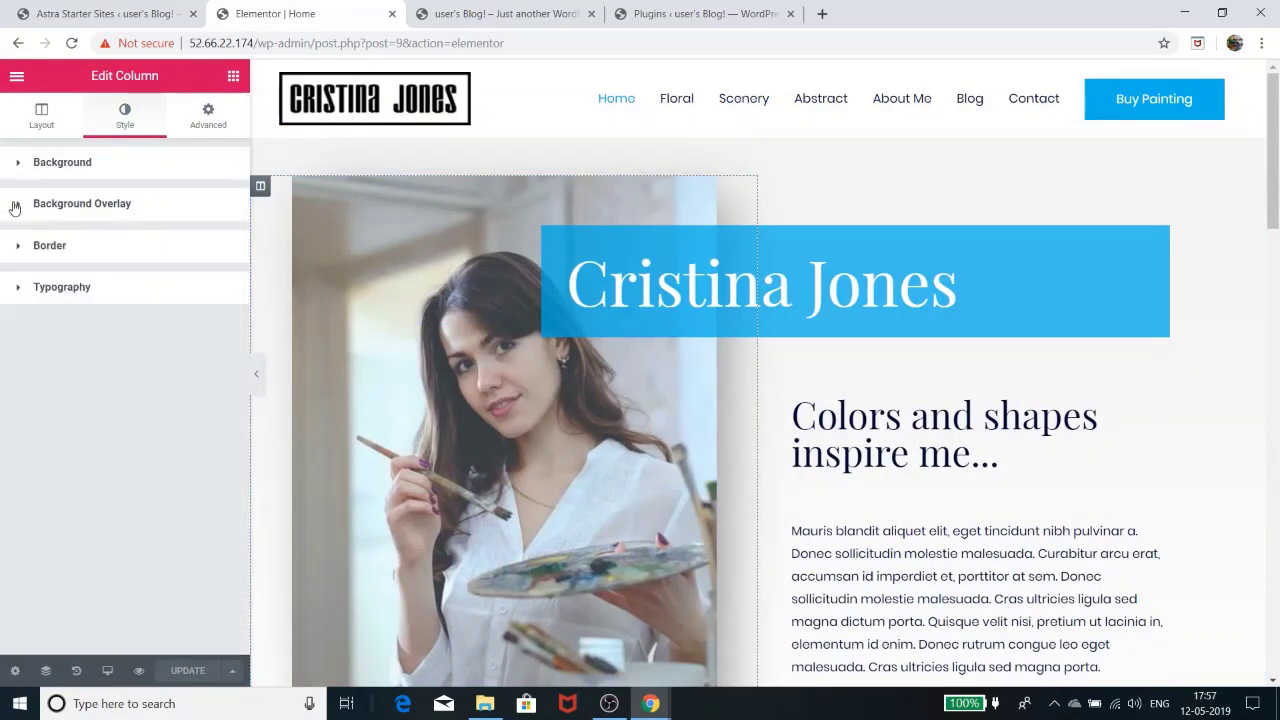
left_click(224, 128)
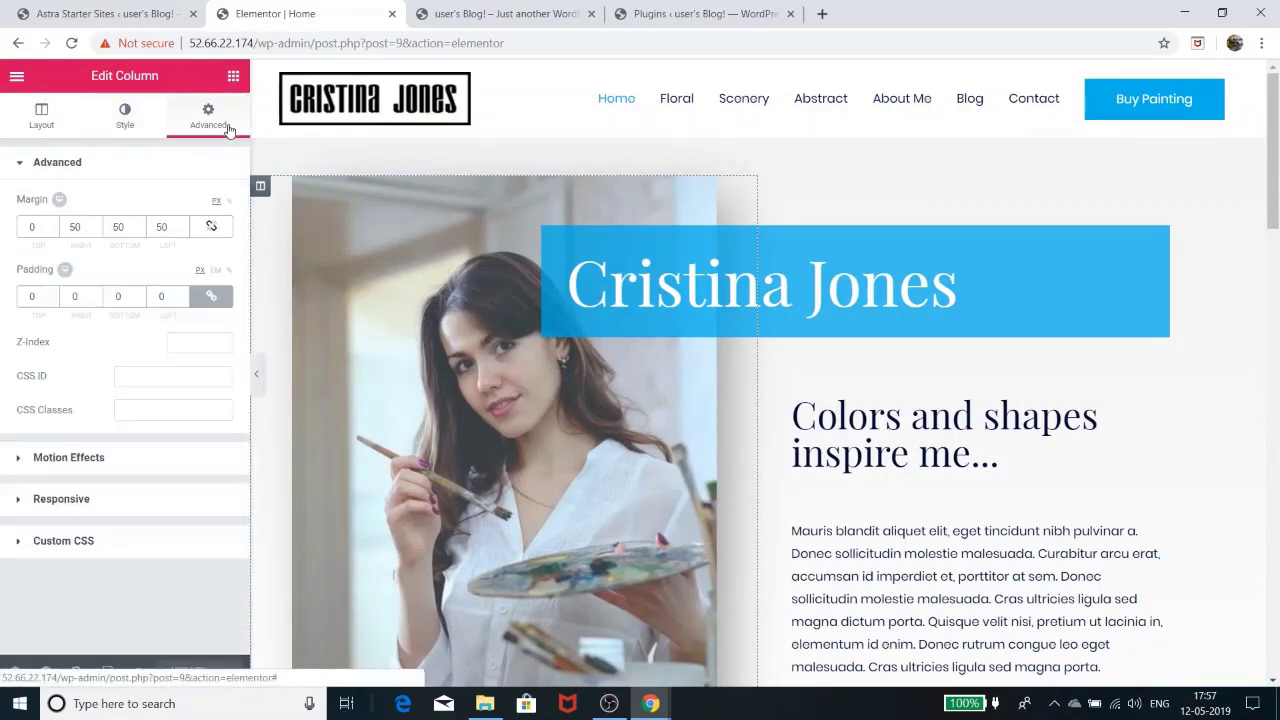
left_click(22, 172)
left_click(22, 203)
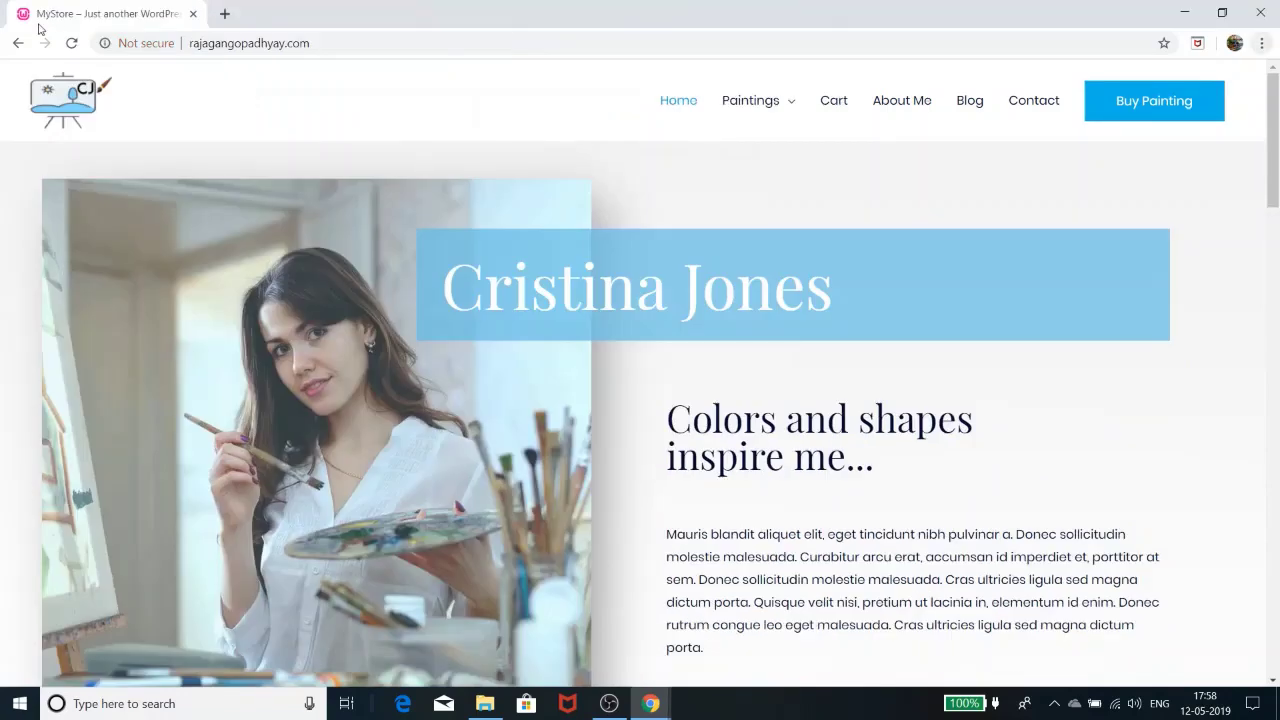
left_click(72, 43)
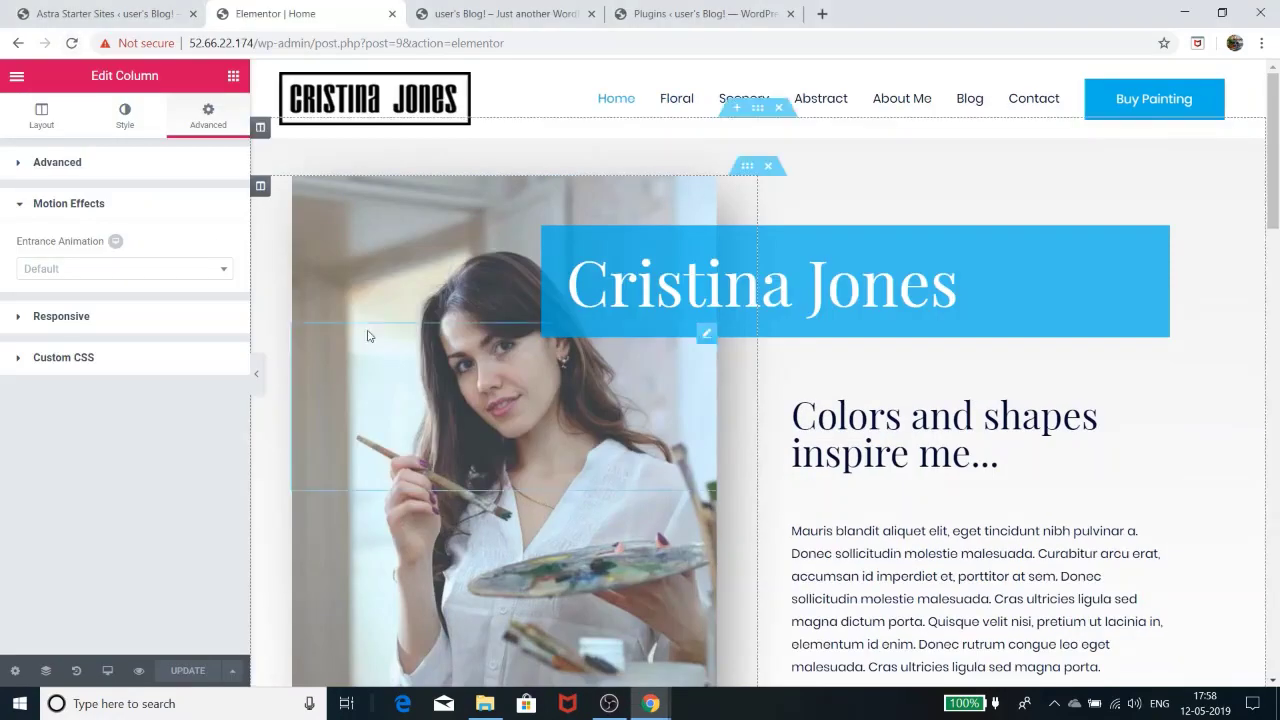
left_click(158, 273)
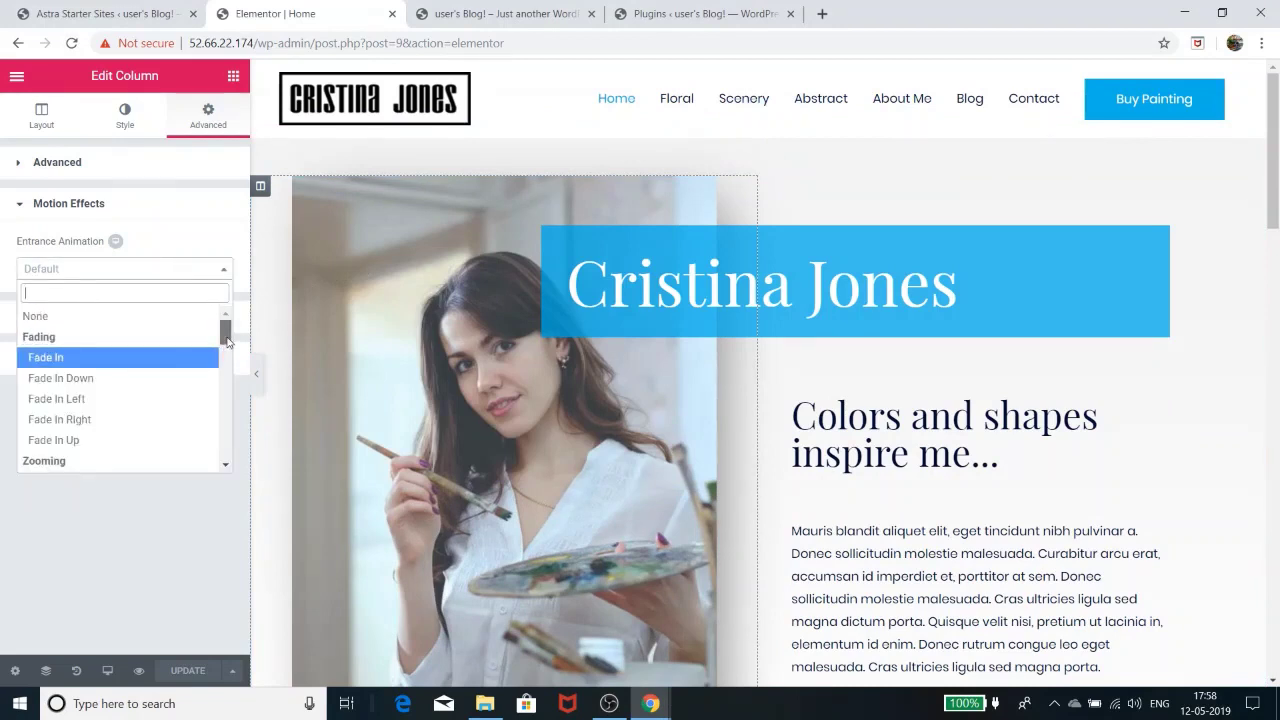
scroll(227, 360, "down", 1)
left_click_drag(227, 360, 227, 393)
left_click(89, 403)
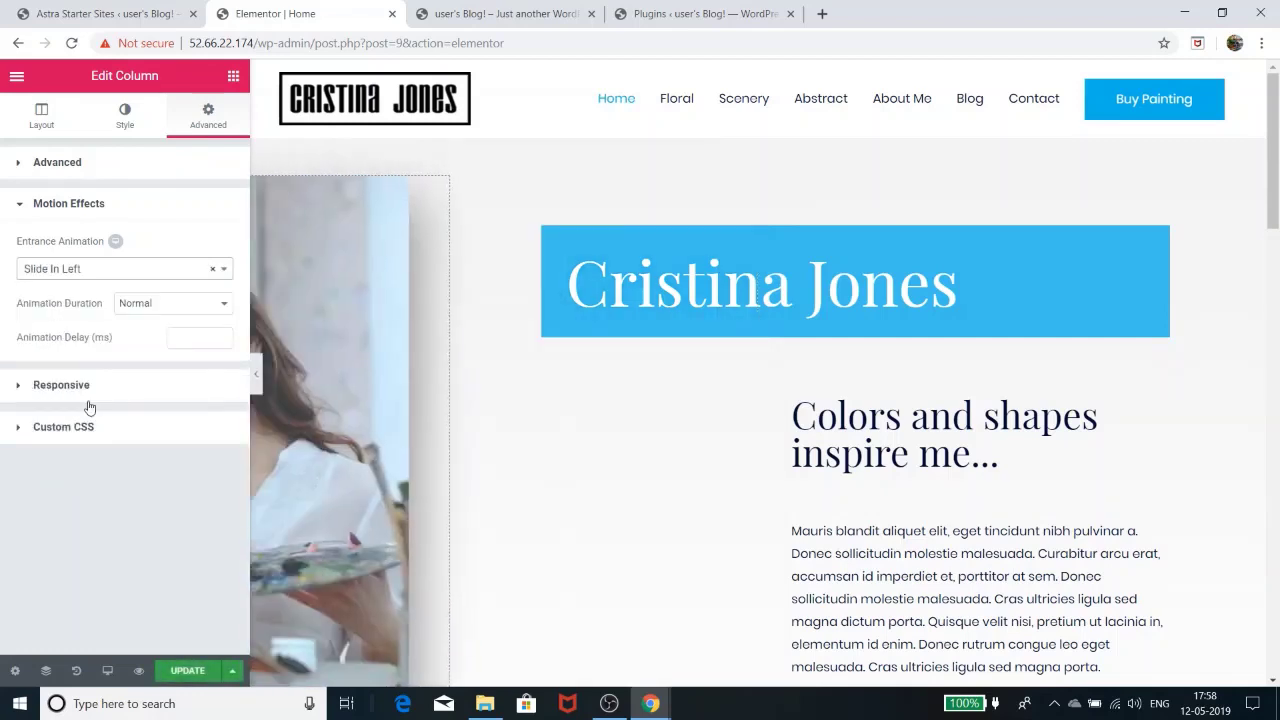
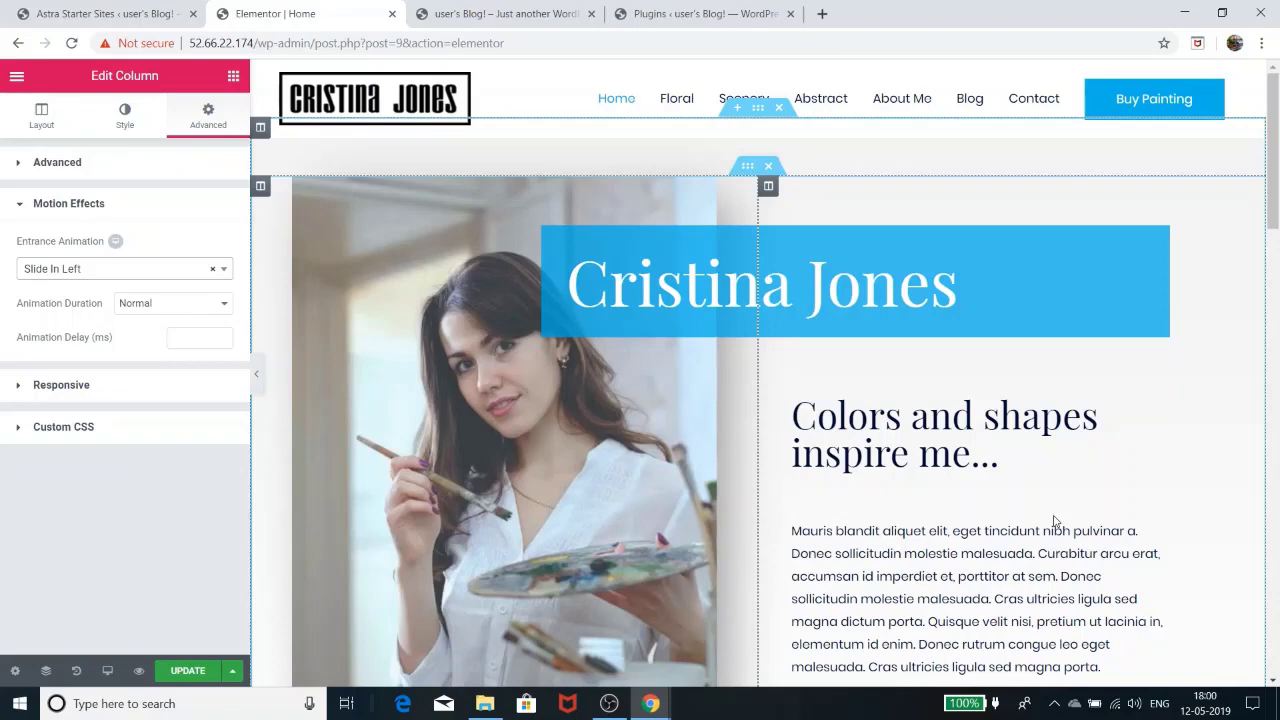
Step: Update the page with the new entrance animation and open a preview of the home page
left_click(257, 376)
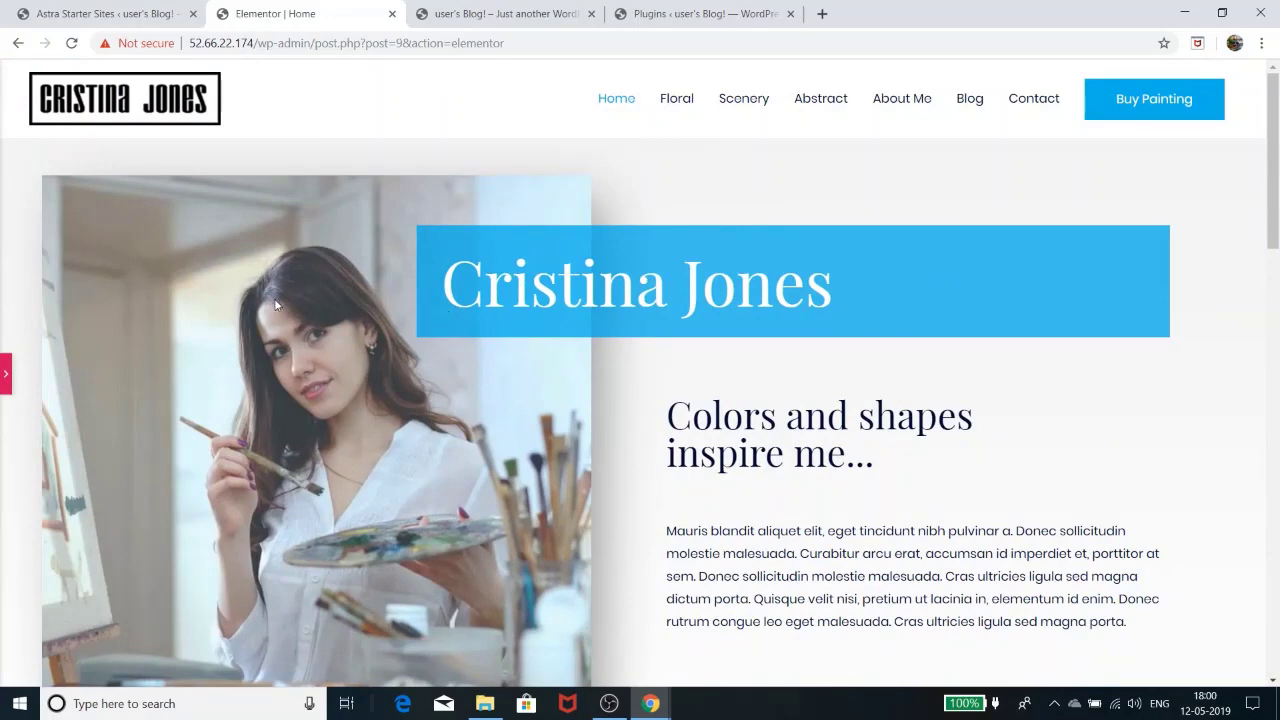
left_click(7, 374)
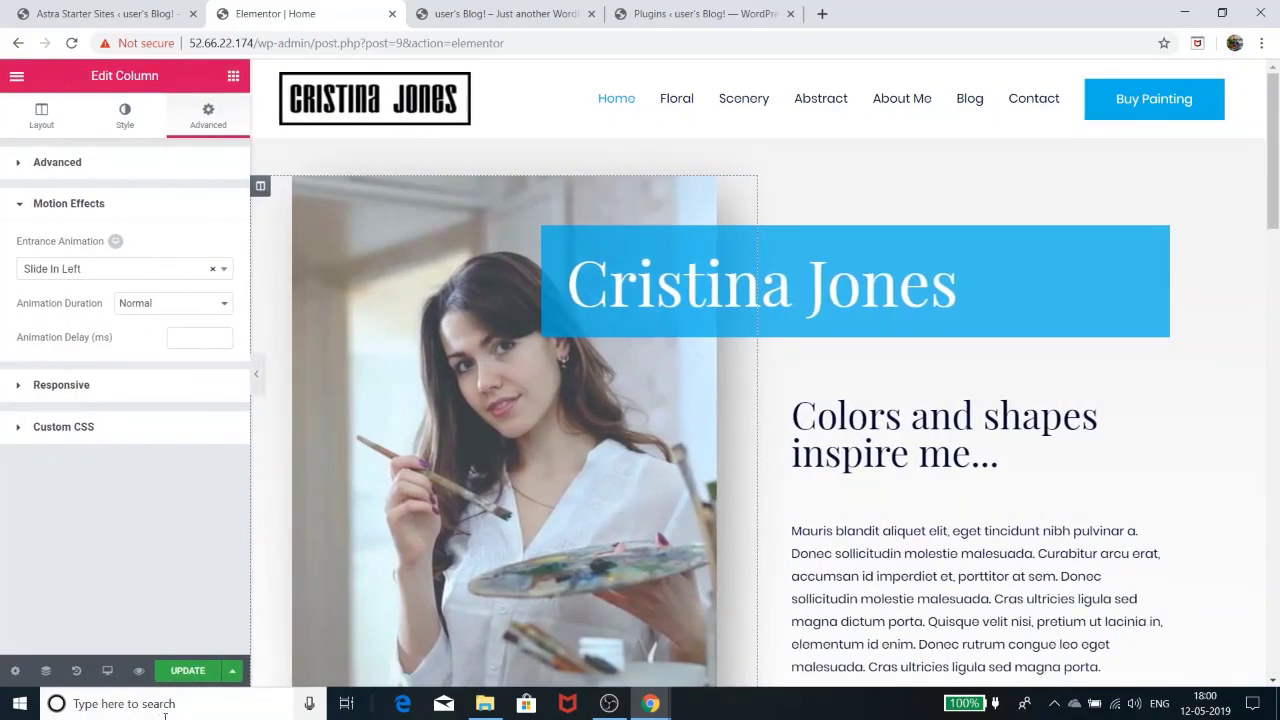
left_click(181, 677)
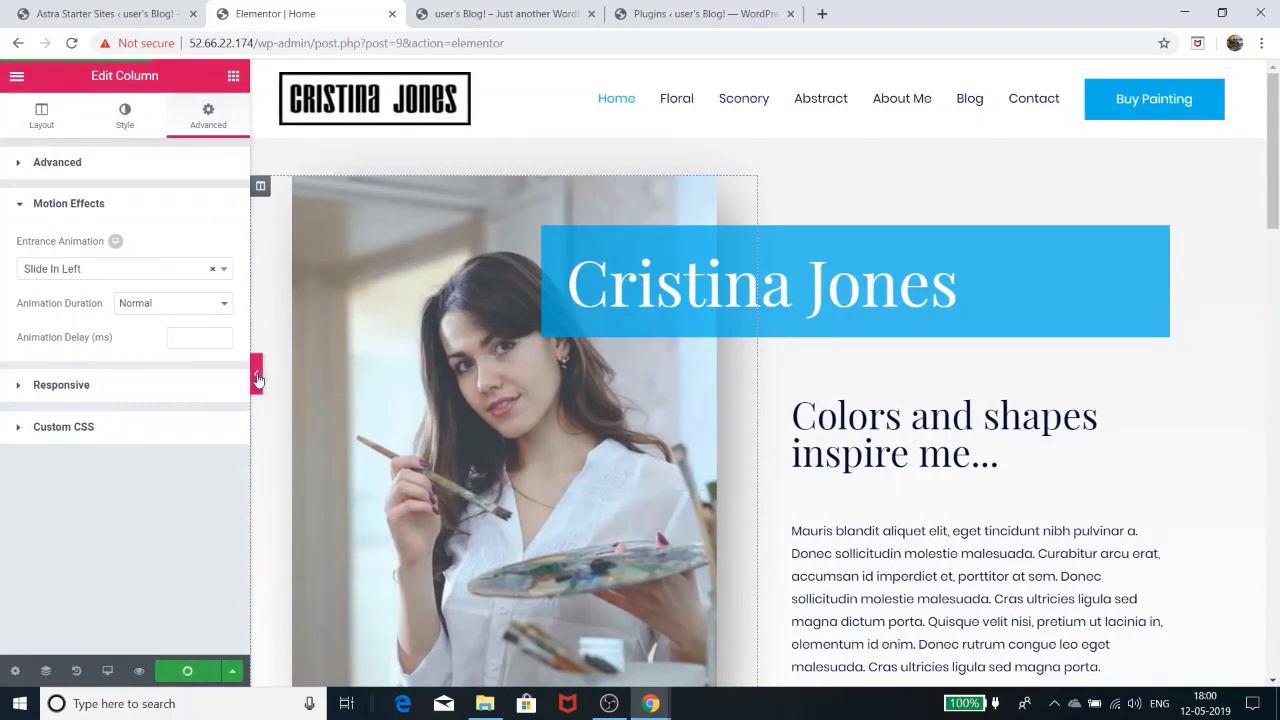
left_click(140, 672)
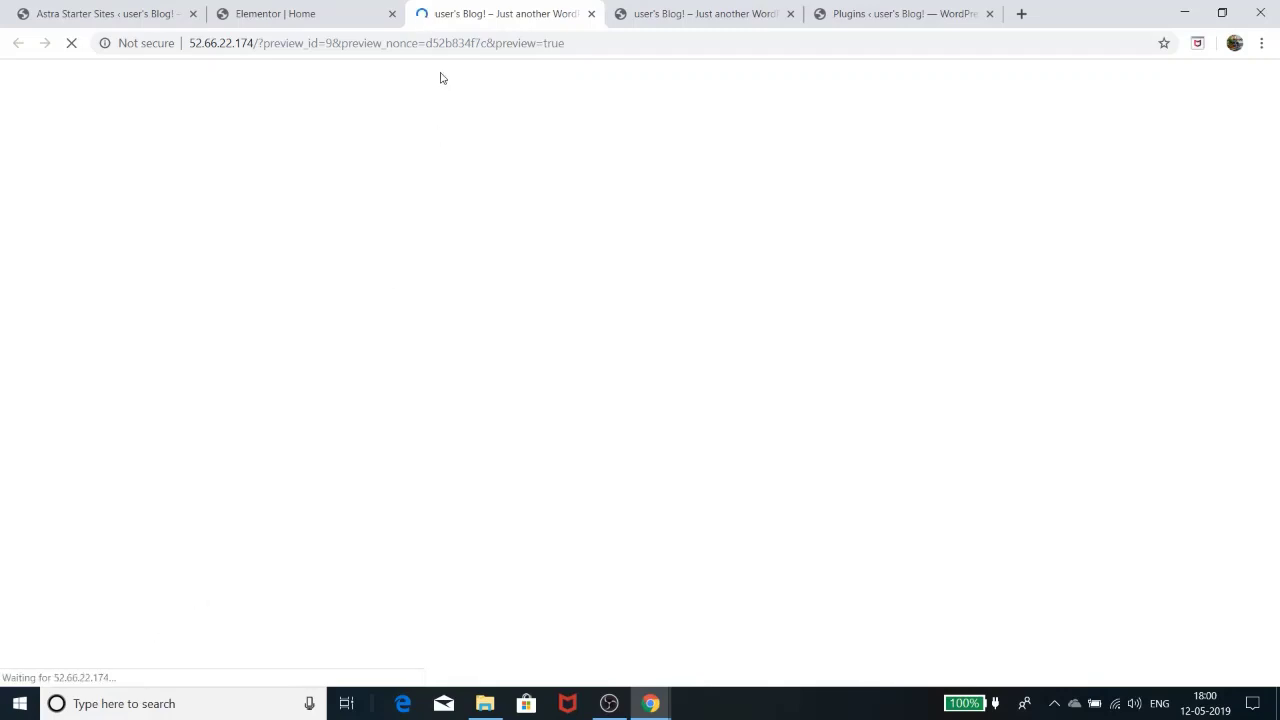
Step: Return to the Elementor editor and look over the home page sections below the hero without the editing panel
left_click(343, 17)
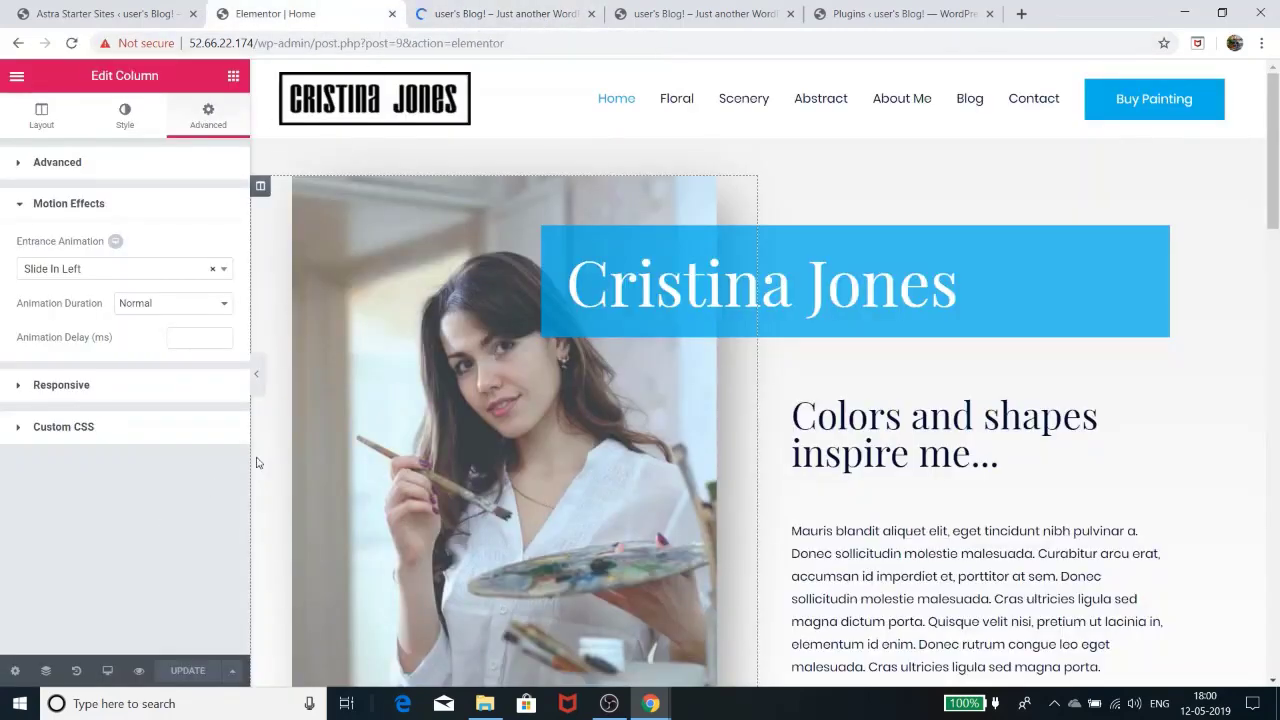
left_click(259, 375)
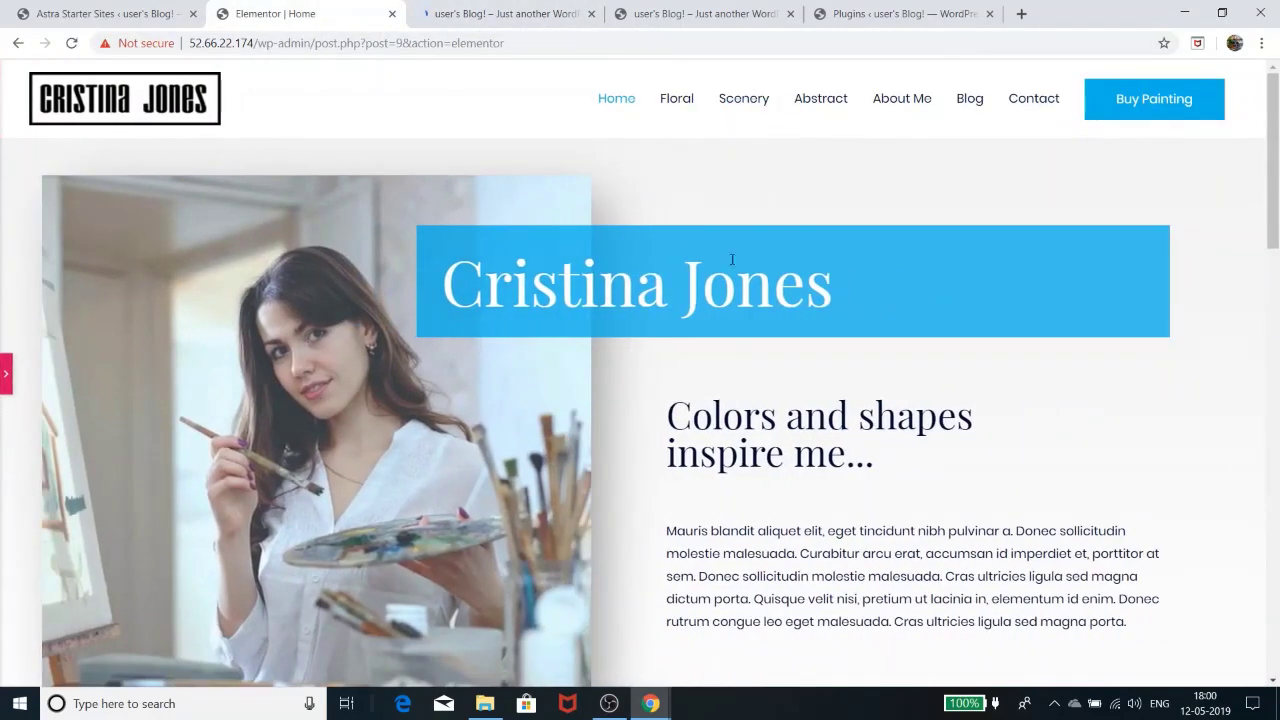
scroll(634, 449, "down", 8)
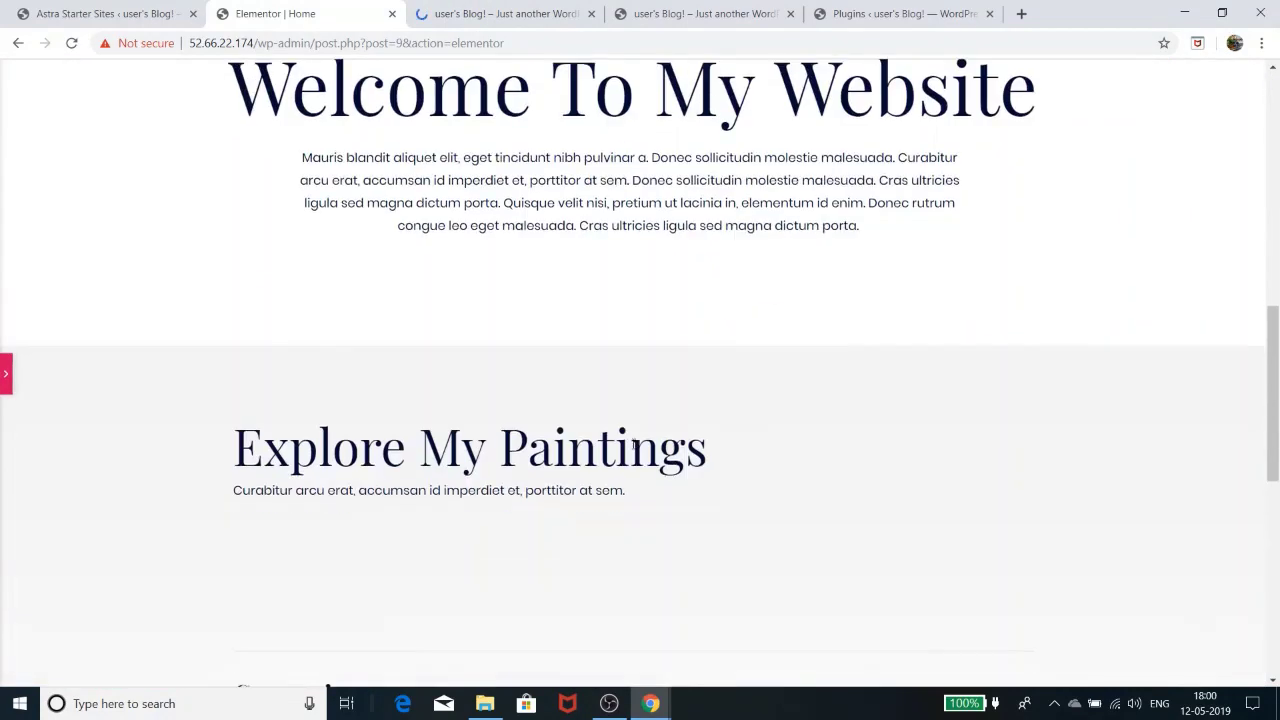
Step: Compare the home page preview with the MyStore demo site, from the hero section down to Explore My Paintings
scroll(633, 447, "down", 3)
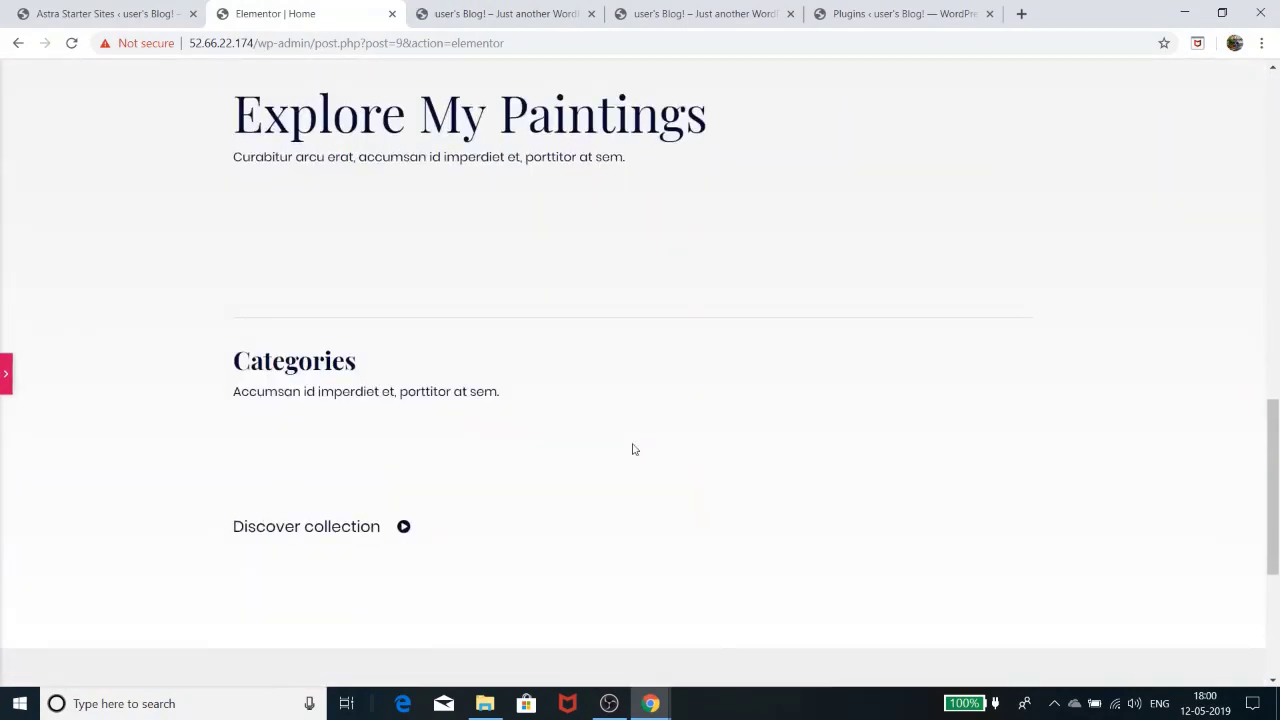
scroll(632, 449, "up", 3)
left_click(480, 16)
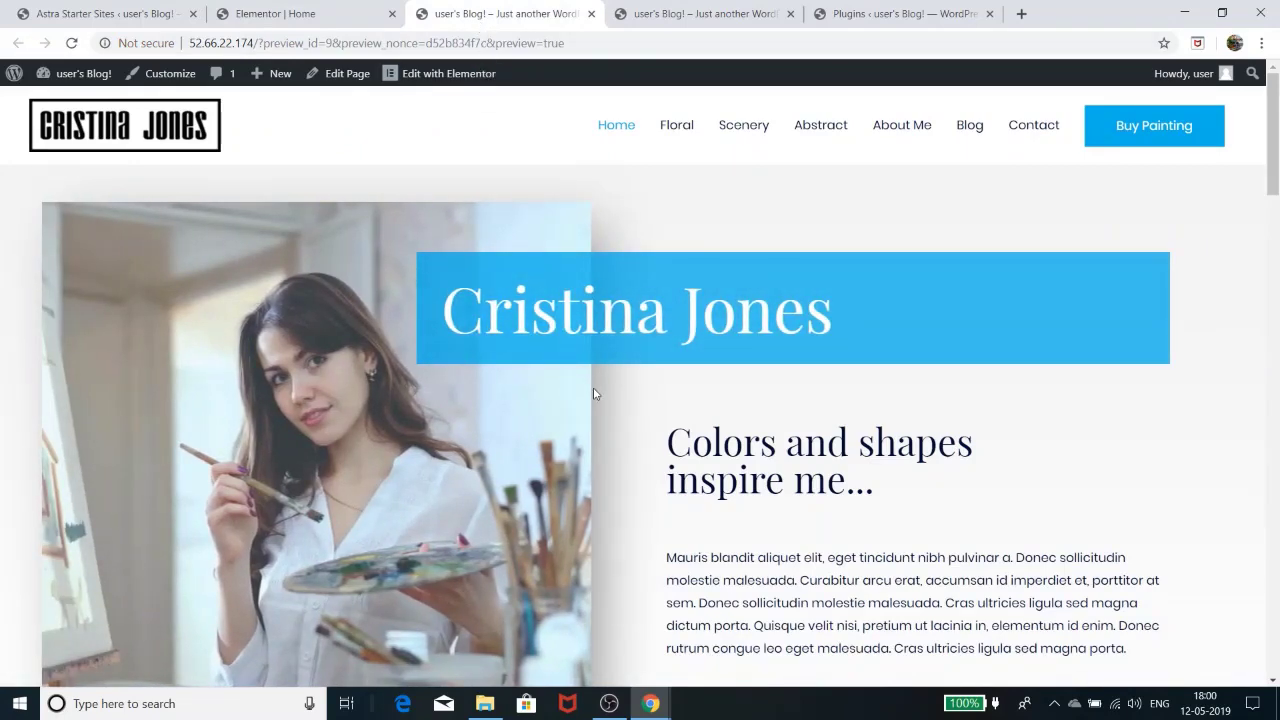
scroll(594, 394, "down", 5)
scroll(594, 394, "down", 4)
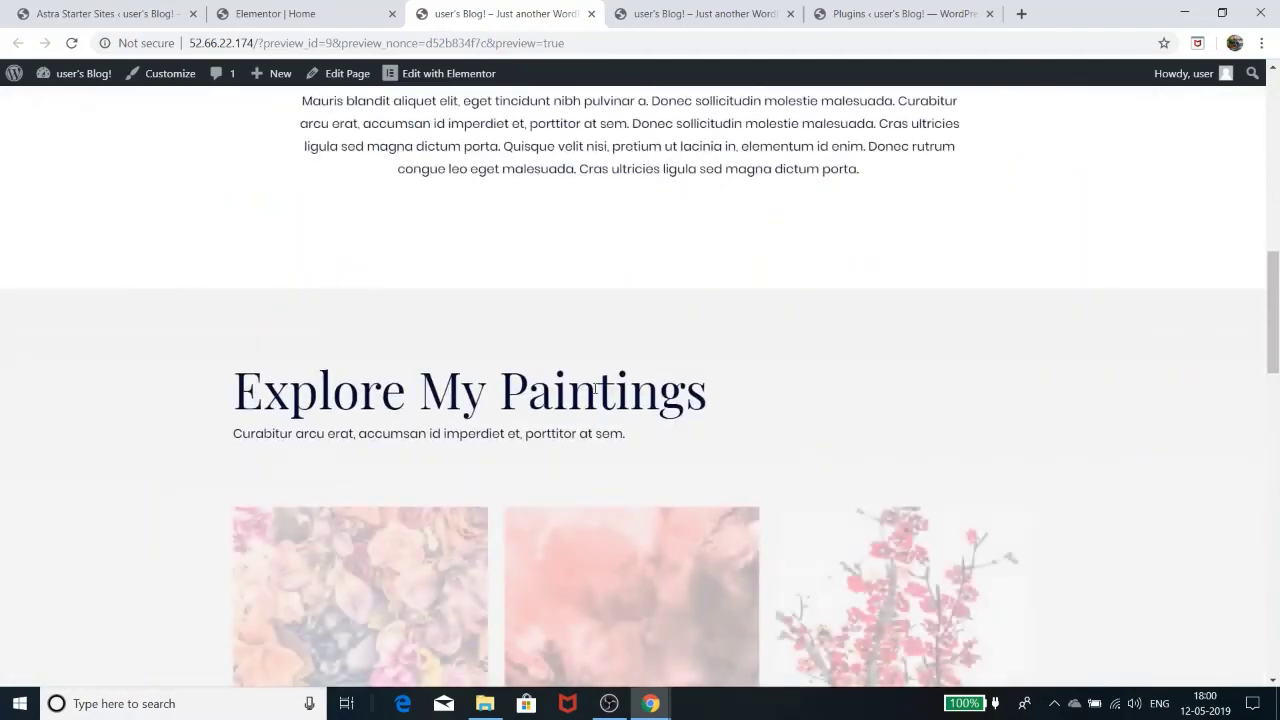
scroll(594, 394, "up", 9)
scroll(594, 394, "up", 1)
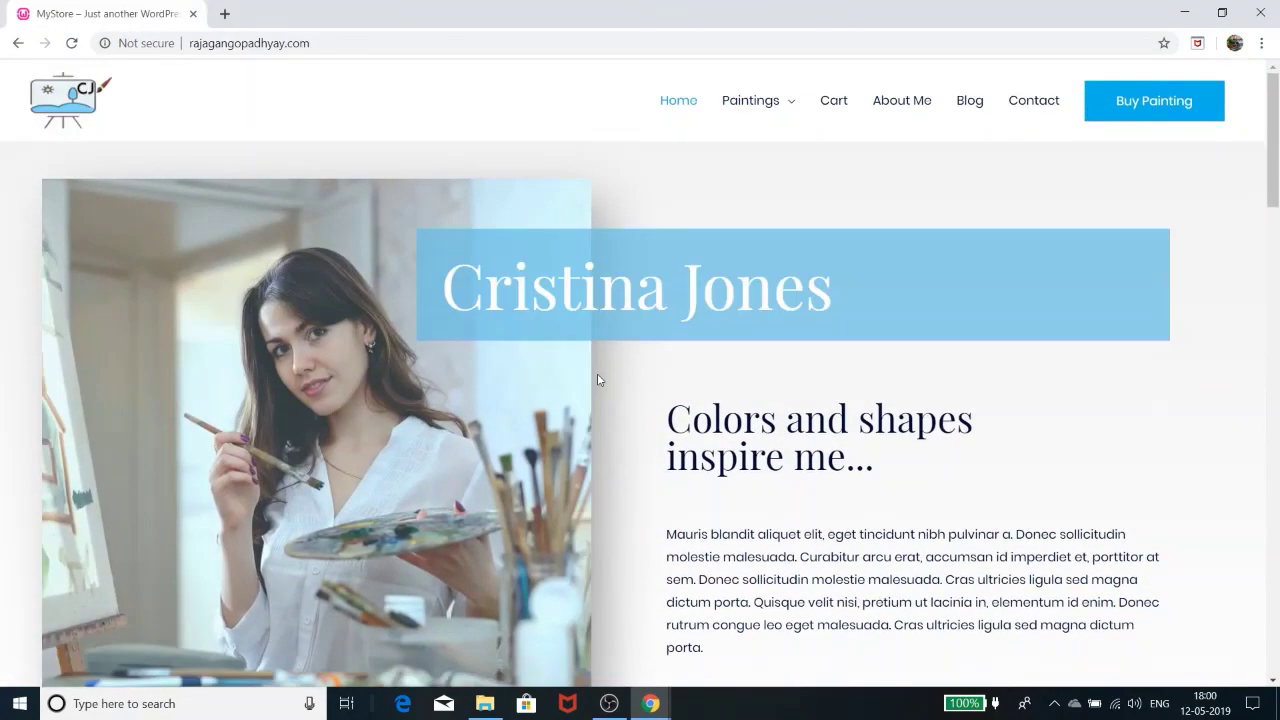
scroll(863, 405, "down", 5)
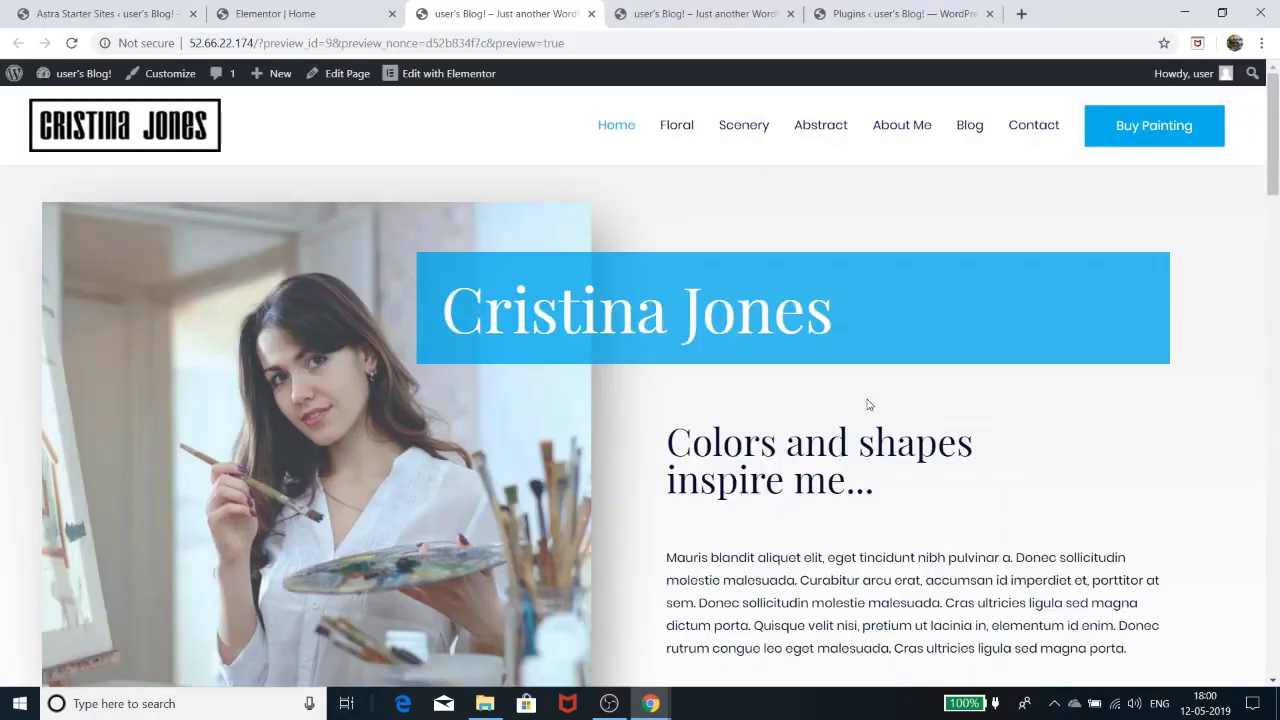
scroll(869, 403, "down", 3)
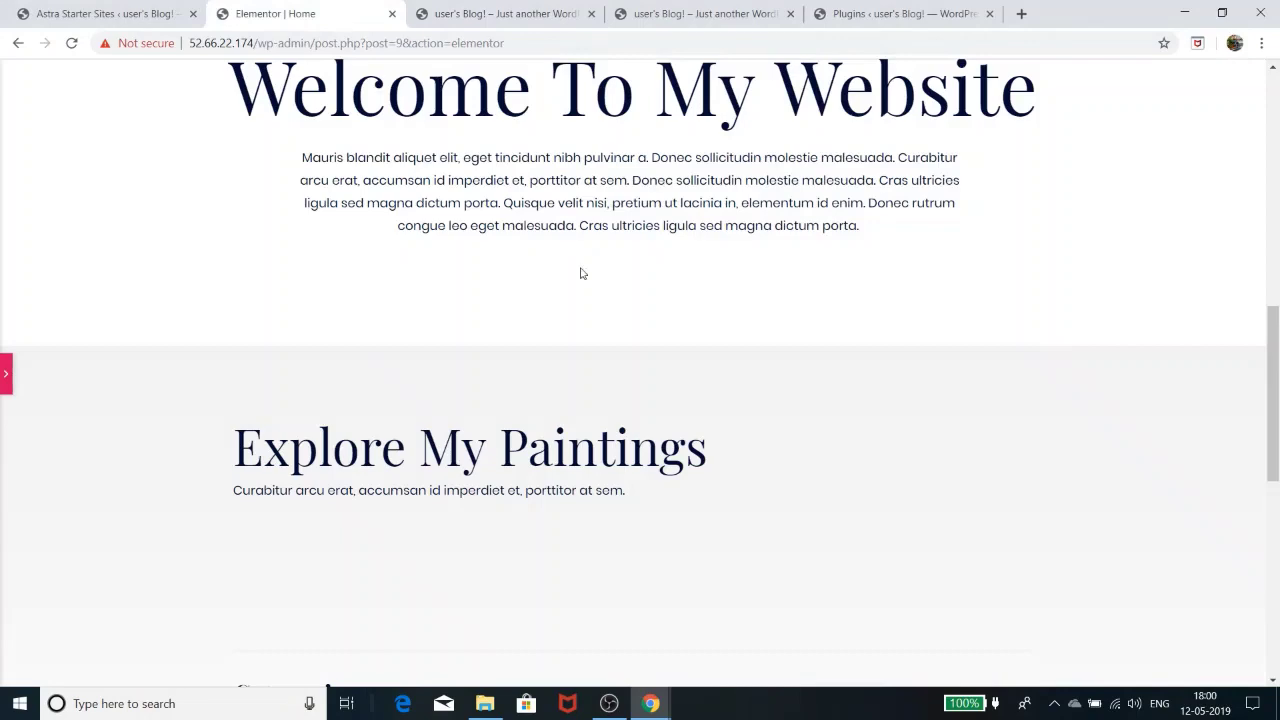
Step: Delete the Discover collection button under the hero text in the Elementor editor and update the page
scroll(741, 389, "up", 4)
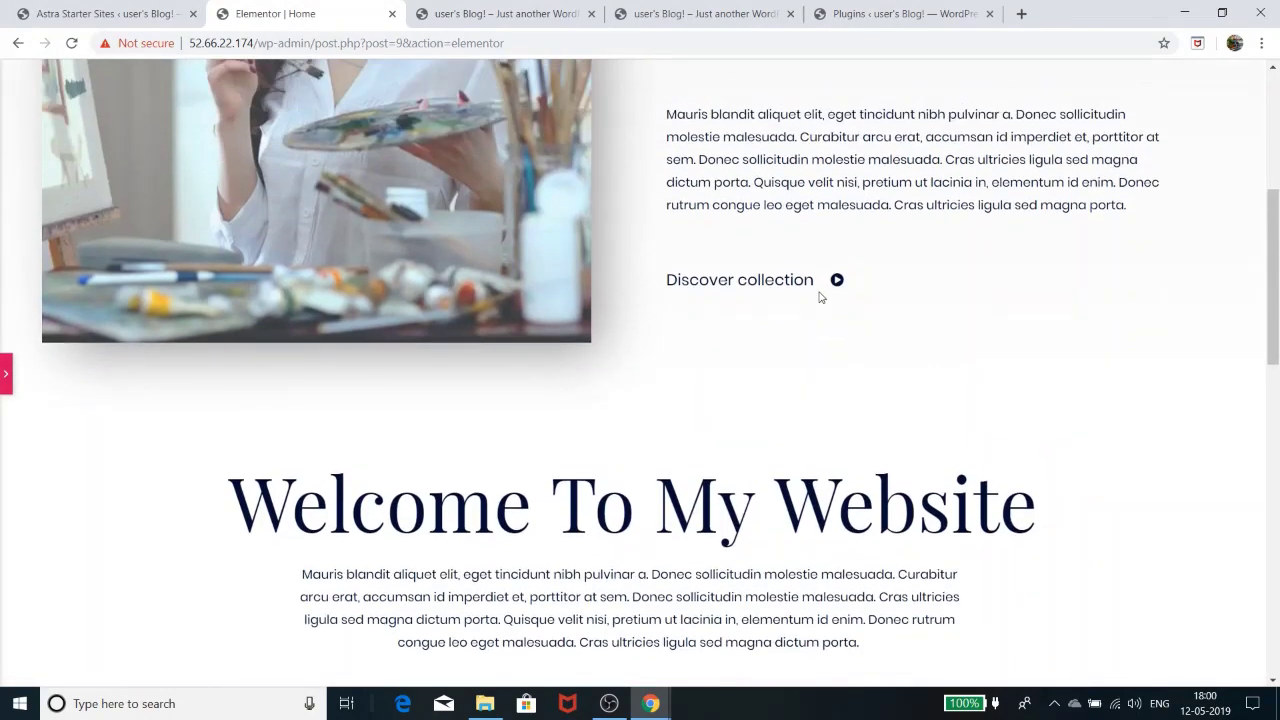
left_click(8, 375)
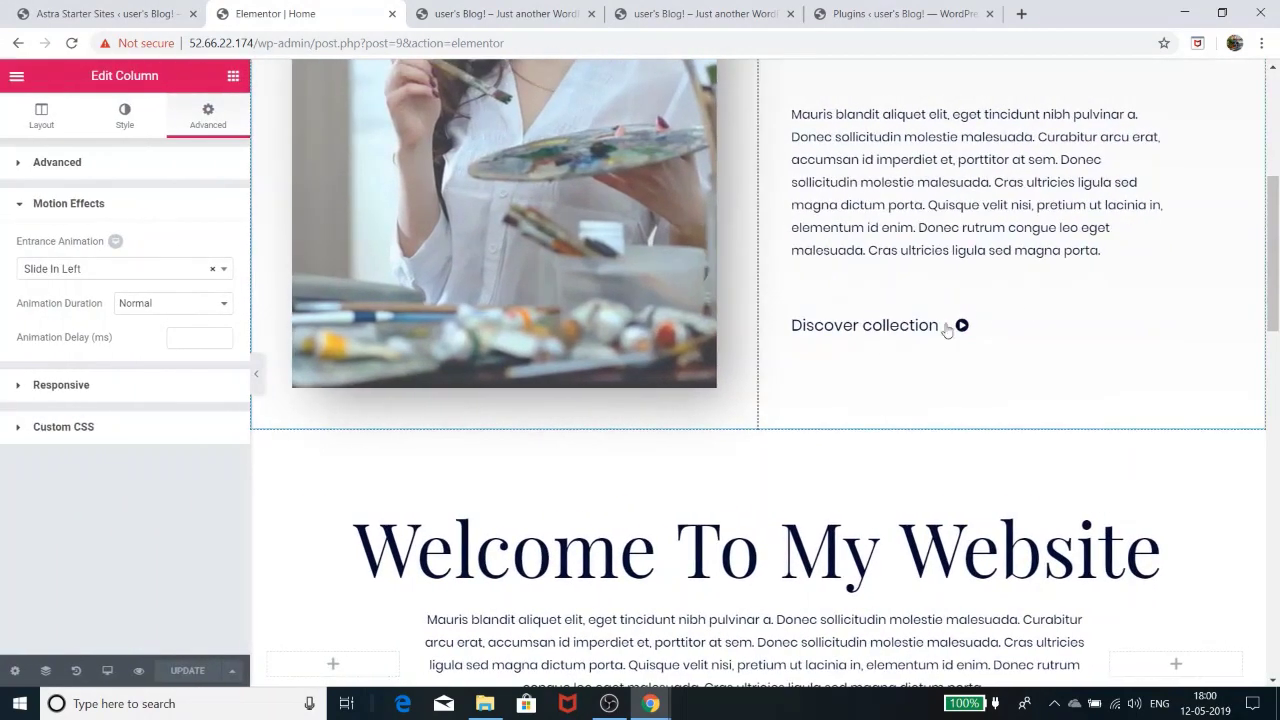
left_click(925, 335)
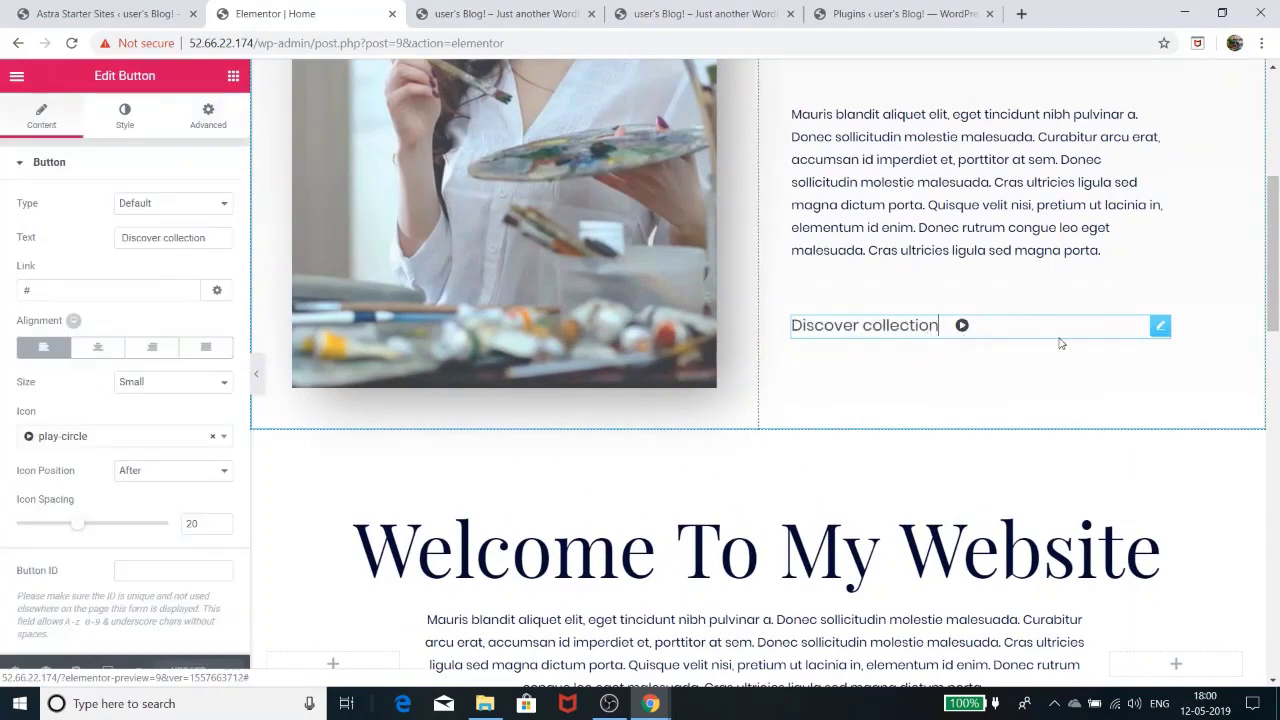
right_click(1158, 335)
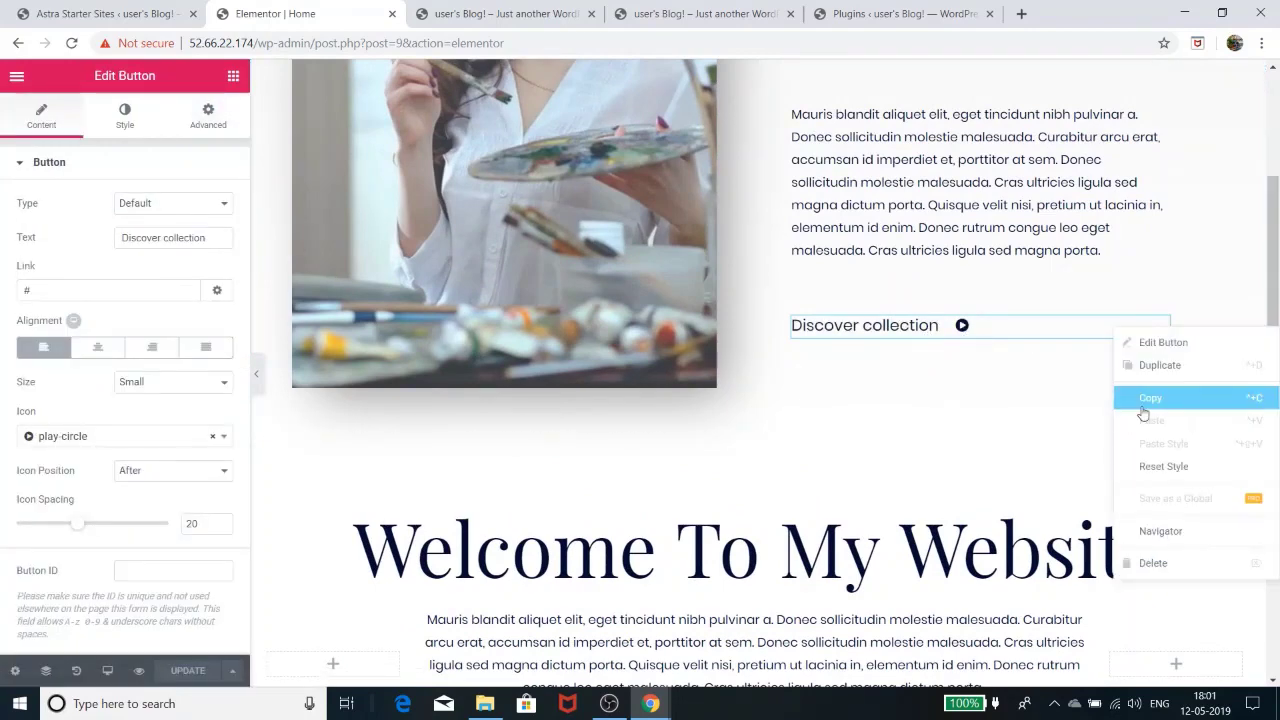
left_click(1152, 563)
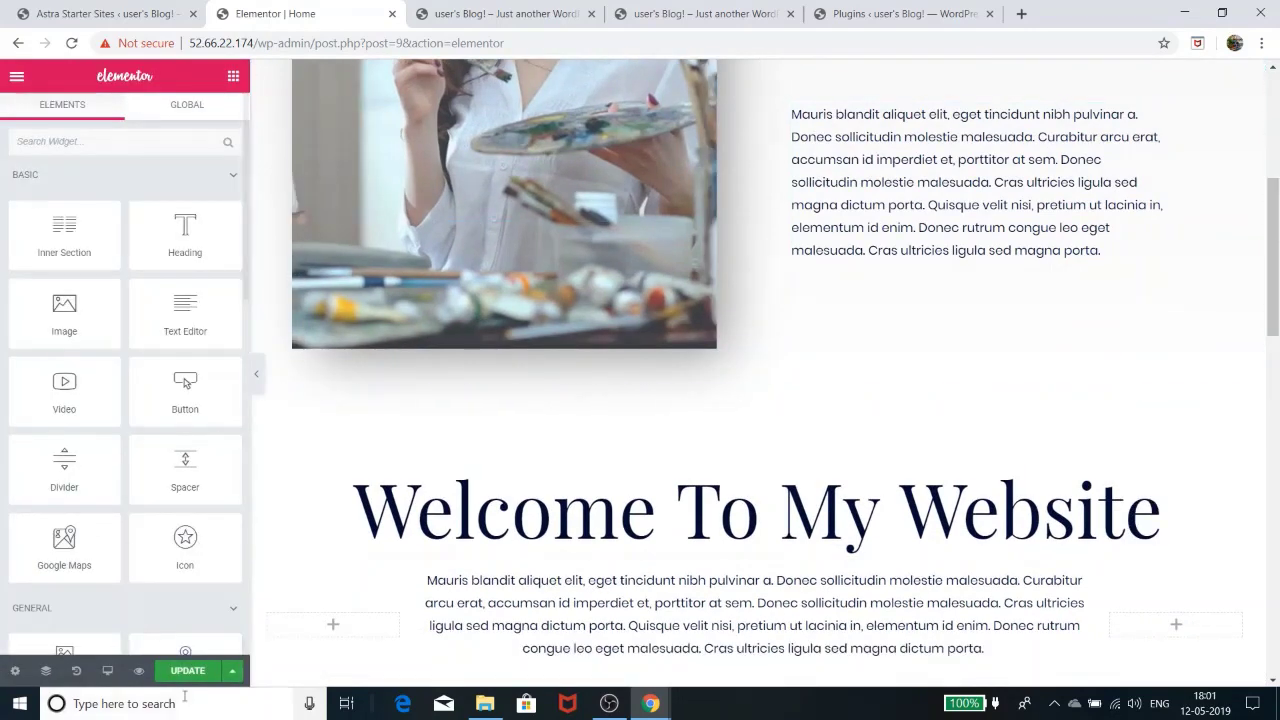
left_click(187, 670)
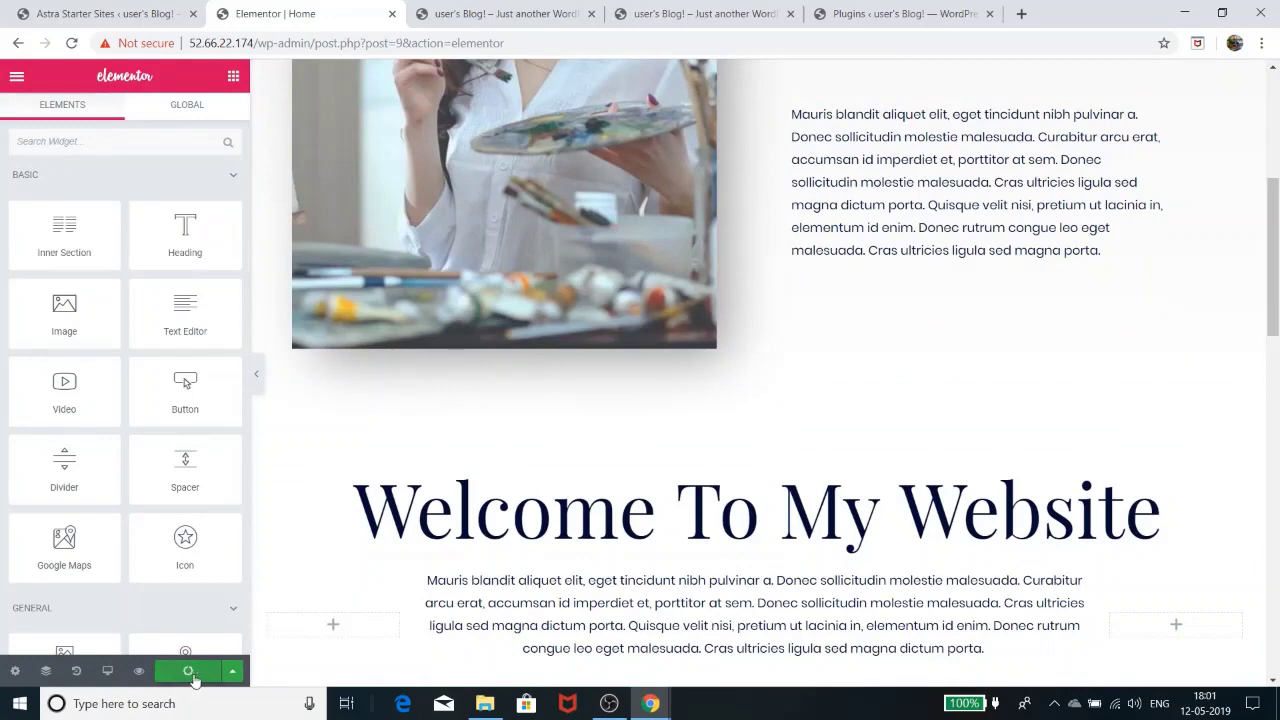
Step: Check the refreshed home page preview from the hero section through Welcome To My Website to the paintings grid
left_click(447, 18)
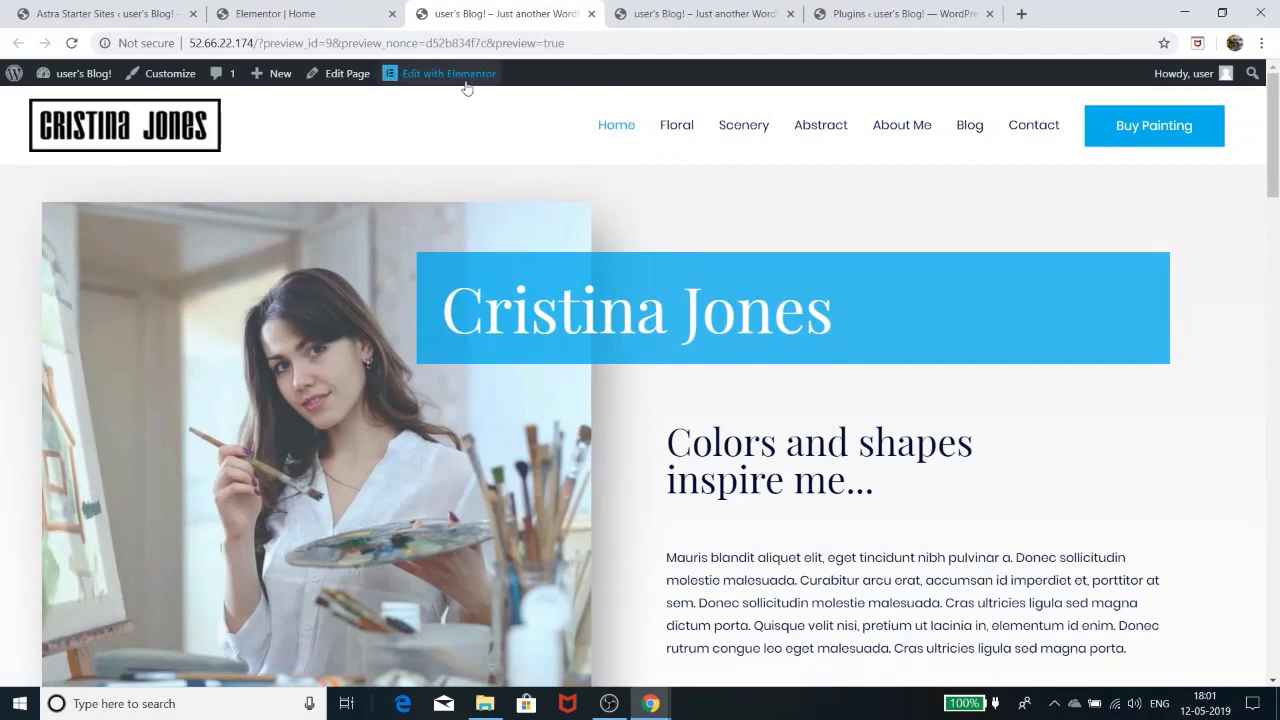
scroll(633, 370, "down", 3)
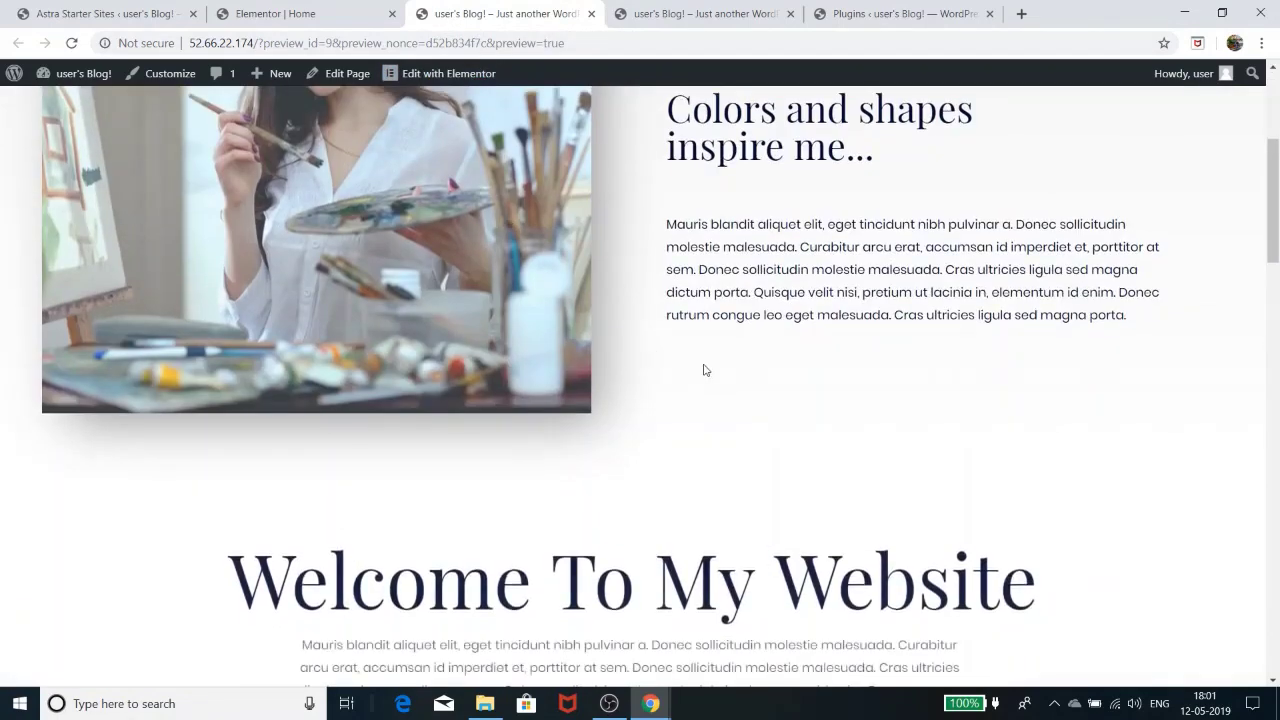
scroll(935, 395, "down", 5)
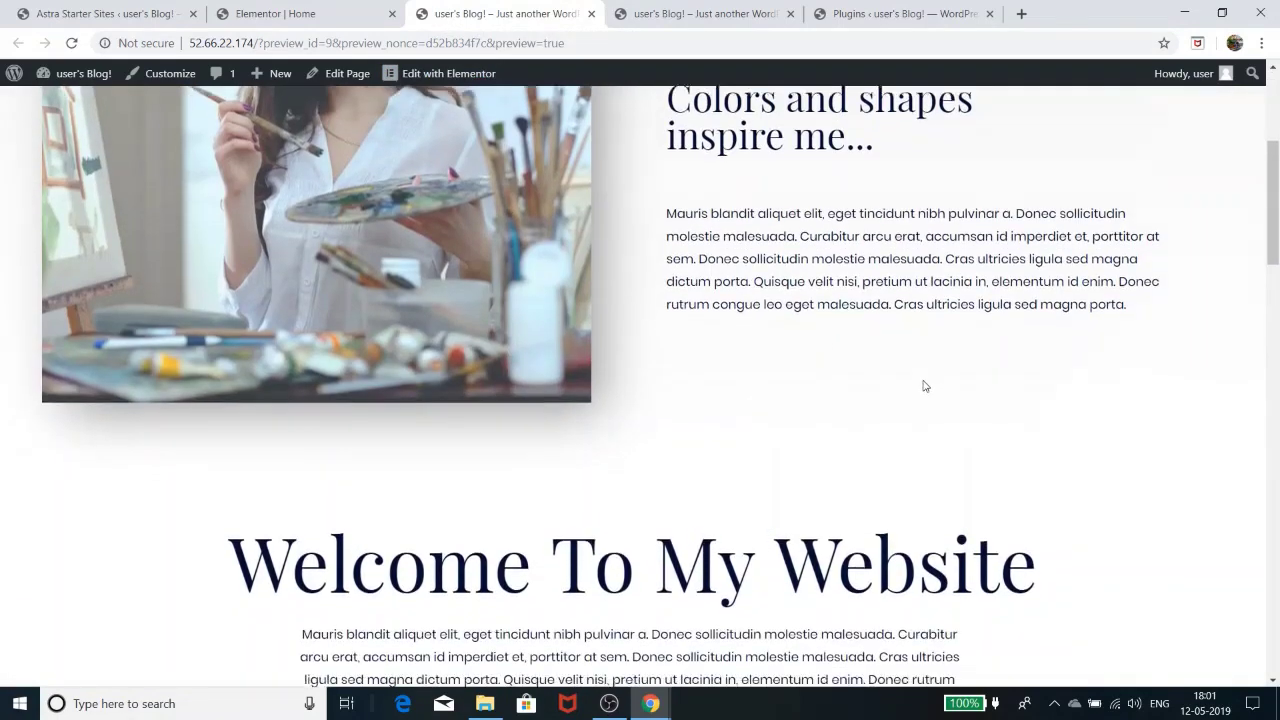
scroll(926, 386, "up", 4)
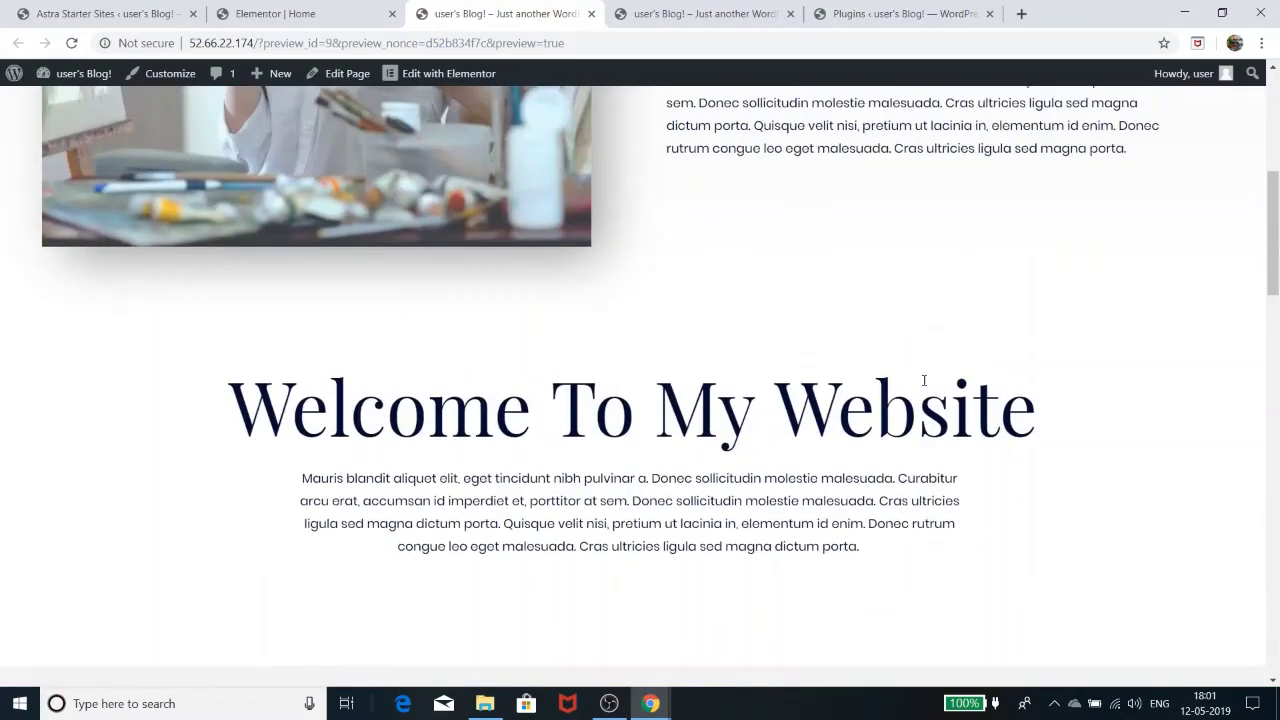
scroll(926, 386, "down", 1)
scroll(926, 386, "up", 2)
scroll(926, 386, "down", 4)
scroll(926, 386, "down", 4)
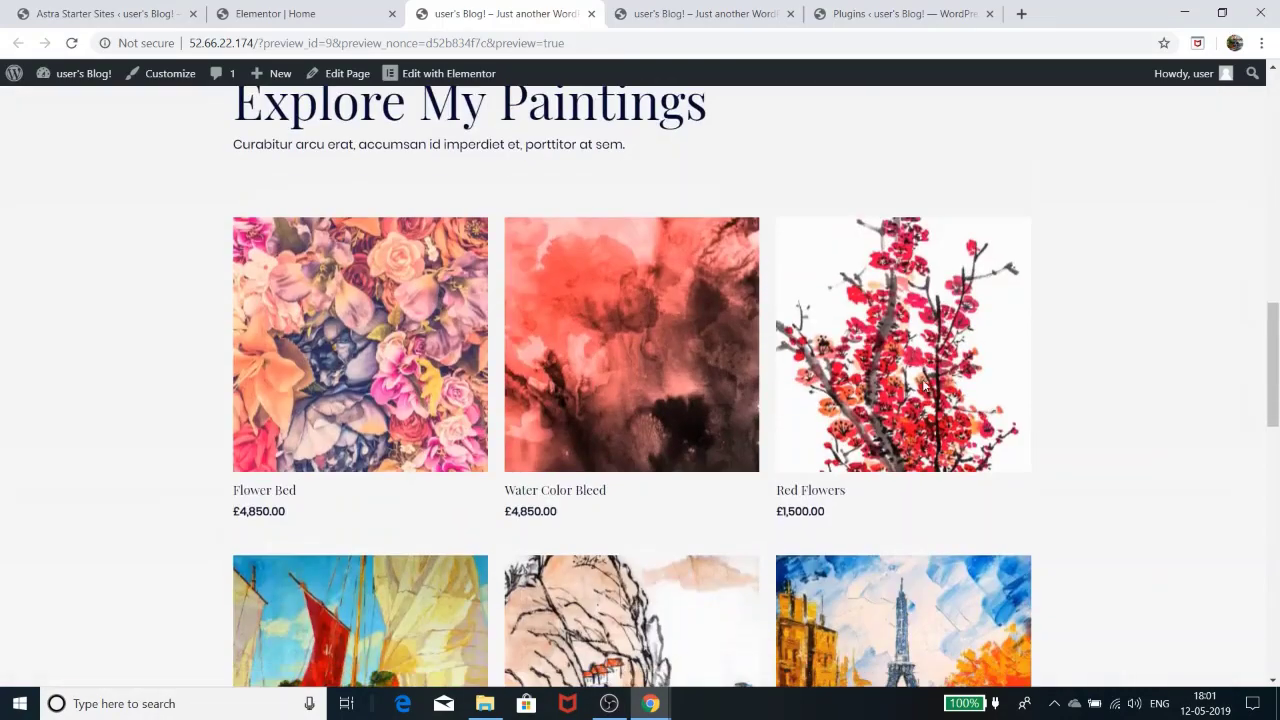
scroll(926, 386, "up", 12)
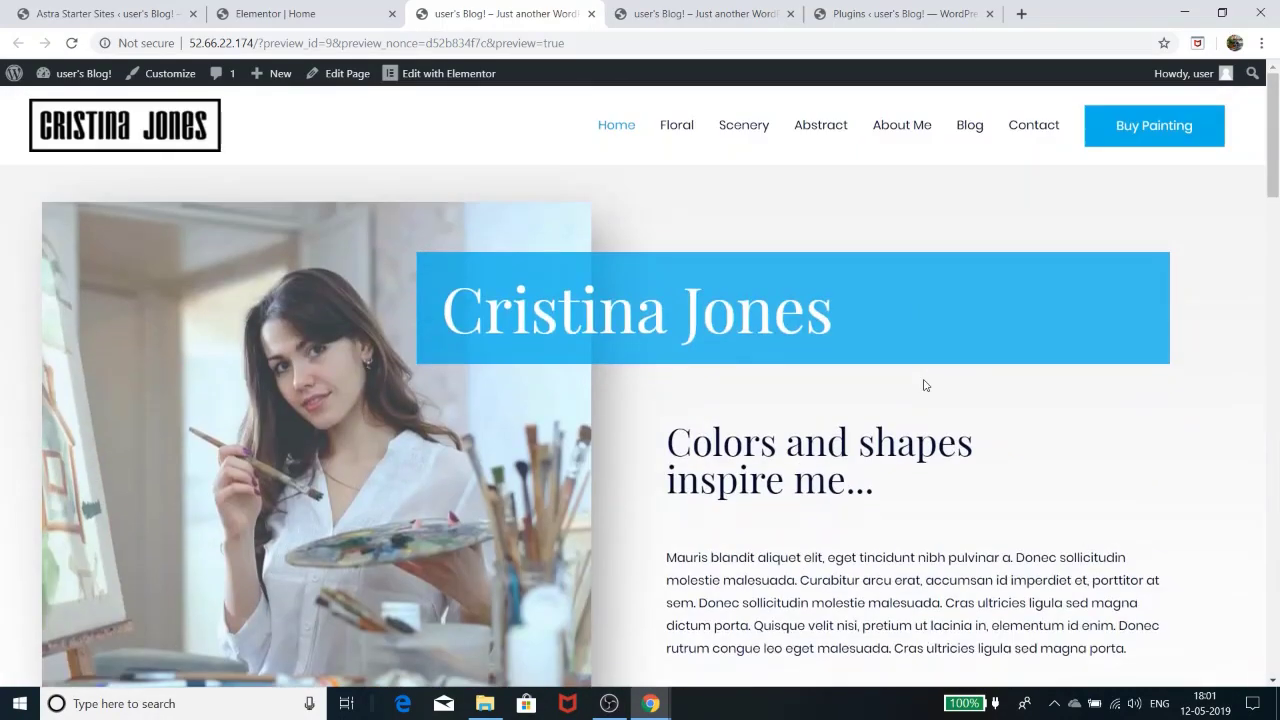
Step: Look over the hero and Welcome To My Website sections of the MyStore demo site and return to the preview
key("alt+Tab")
scroll(926, 386, "up", 6)
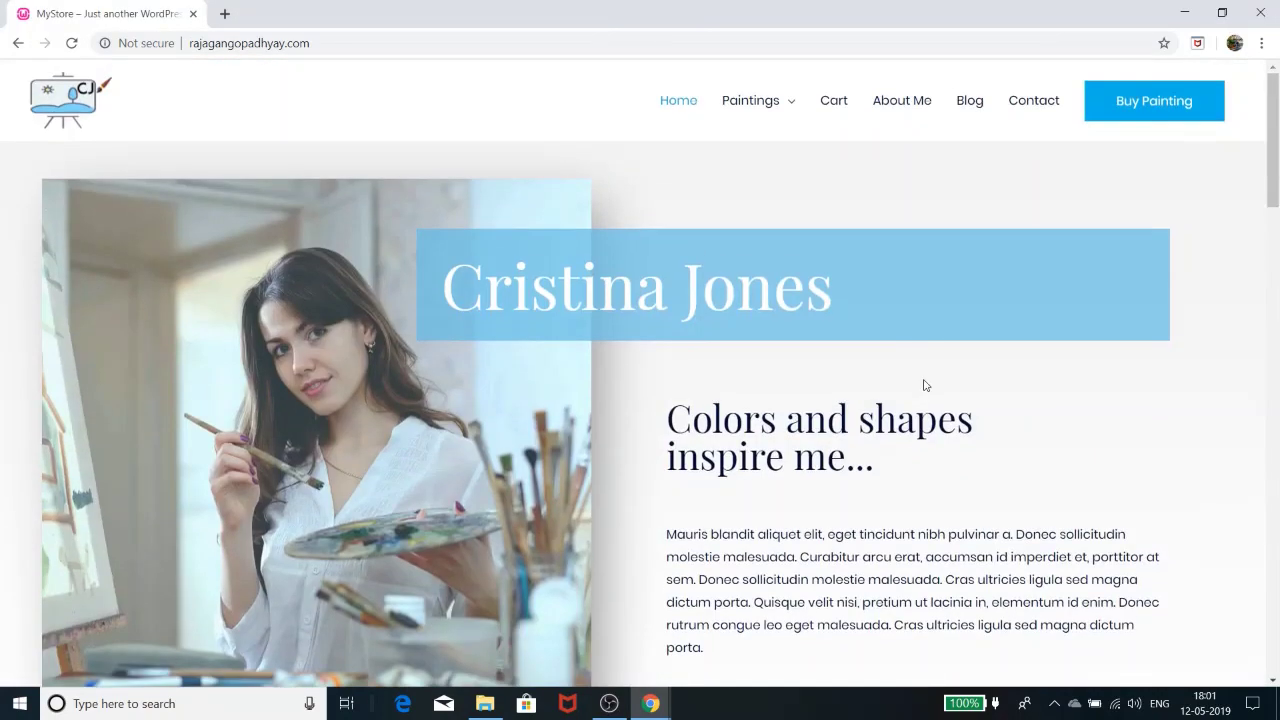
scroll(660, 493, "down", 4)
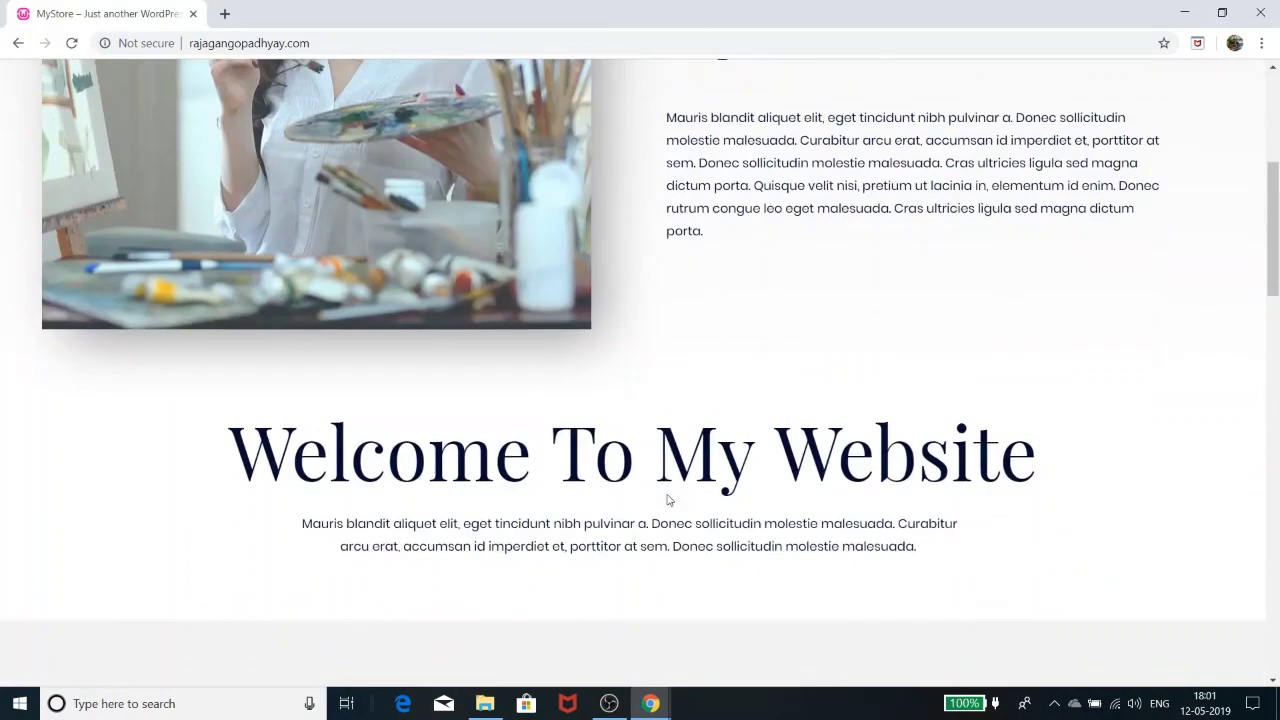
scroll(665, 497, "up", 2)
scroll(759, 329, "up", 3)
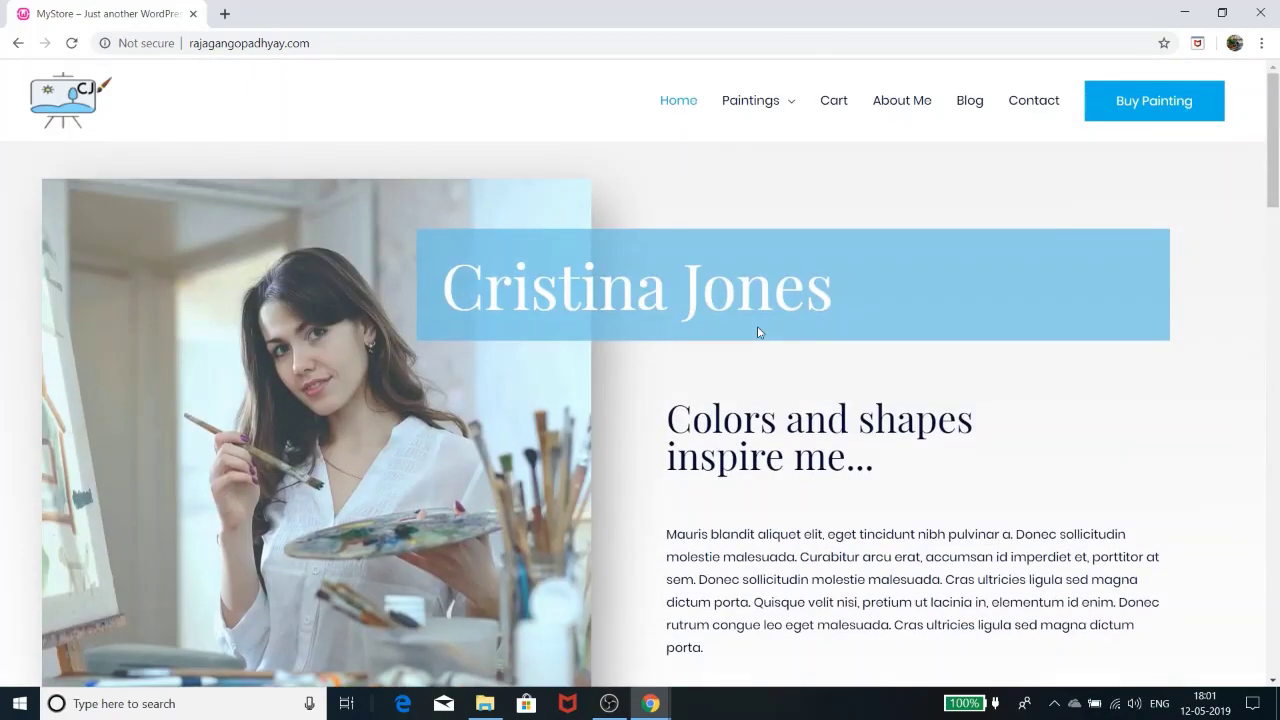
scroll(759, 329, "down", 8)
key("alt+Tab")
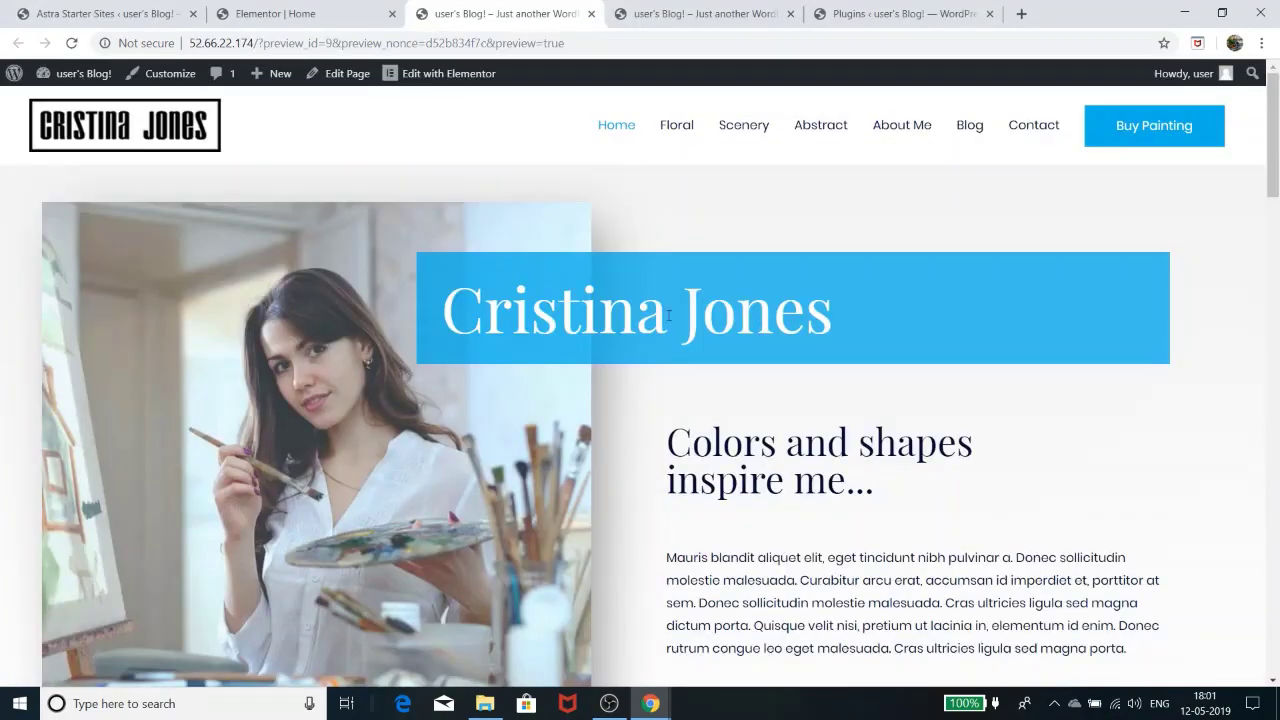
Step: Compare the area below the Categories section in the home page preview with the same area on the MyStore demo site
scroll(668, 316, "down", 15)
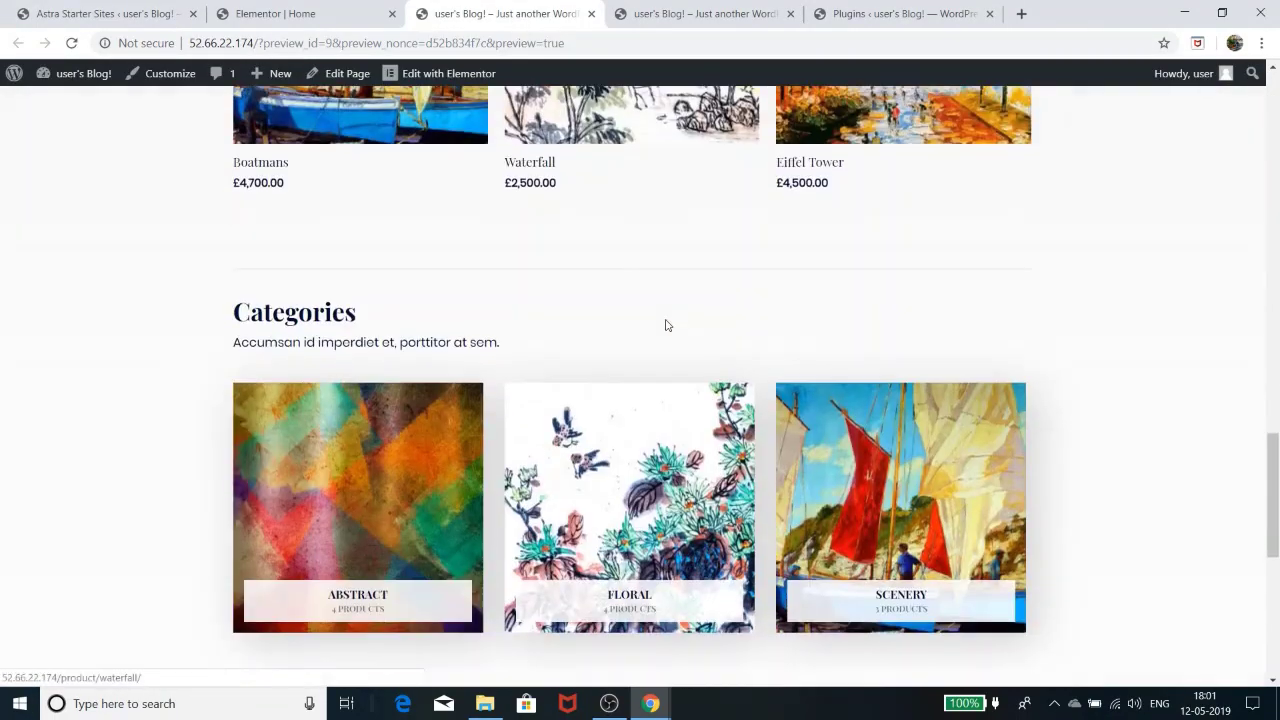
scroll(667, 325, "down", 3)
key("alt+Tab")
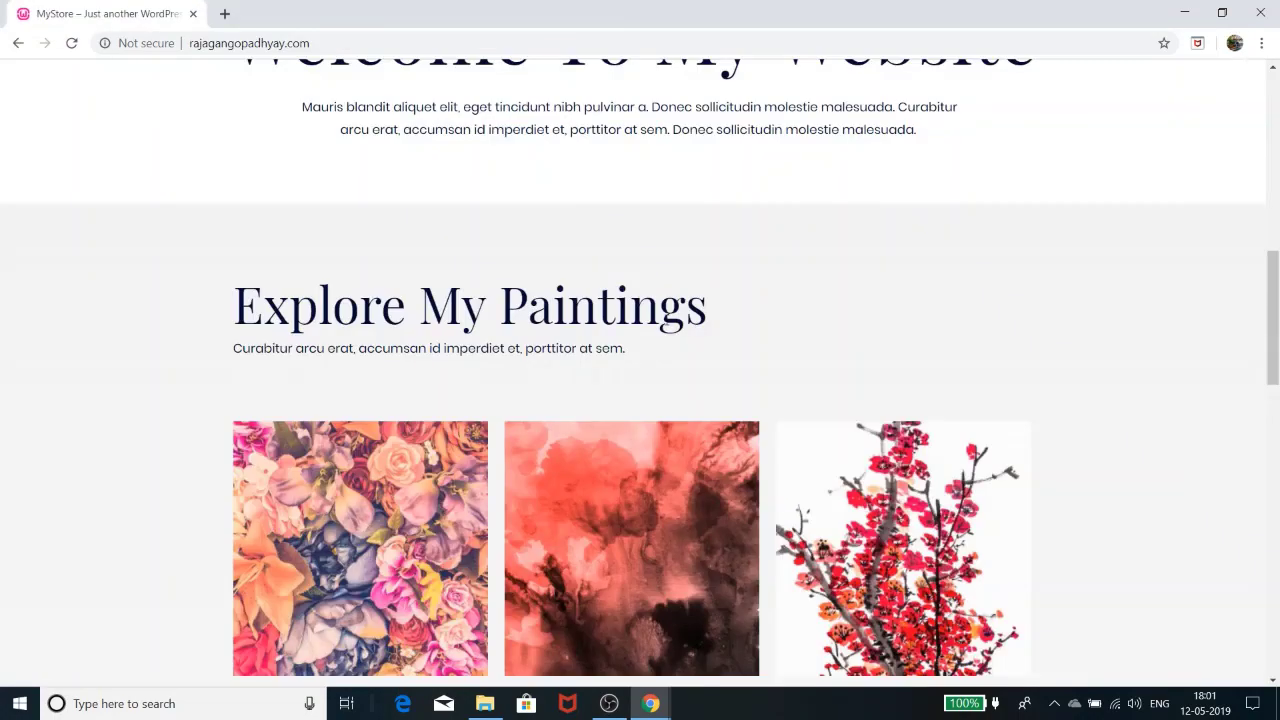
scroll(666, 323, "down", 15)
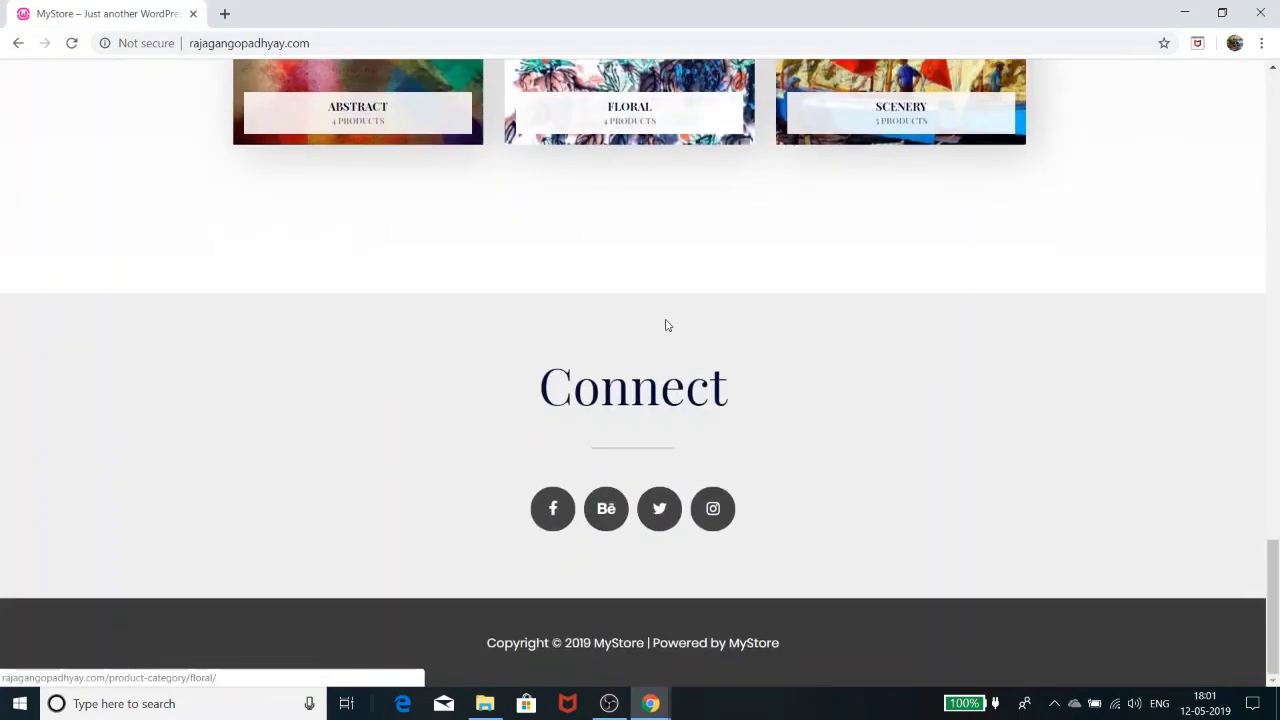
scroll(208, 408, "up", 3)
scroll(410, 460, "down", 2)
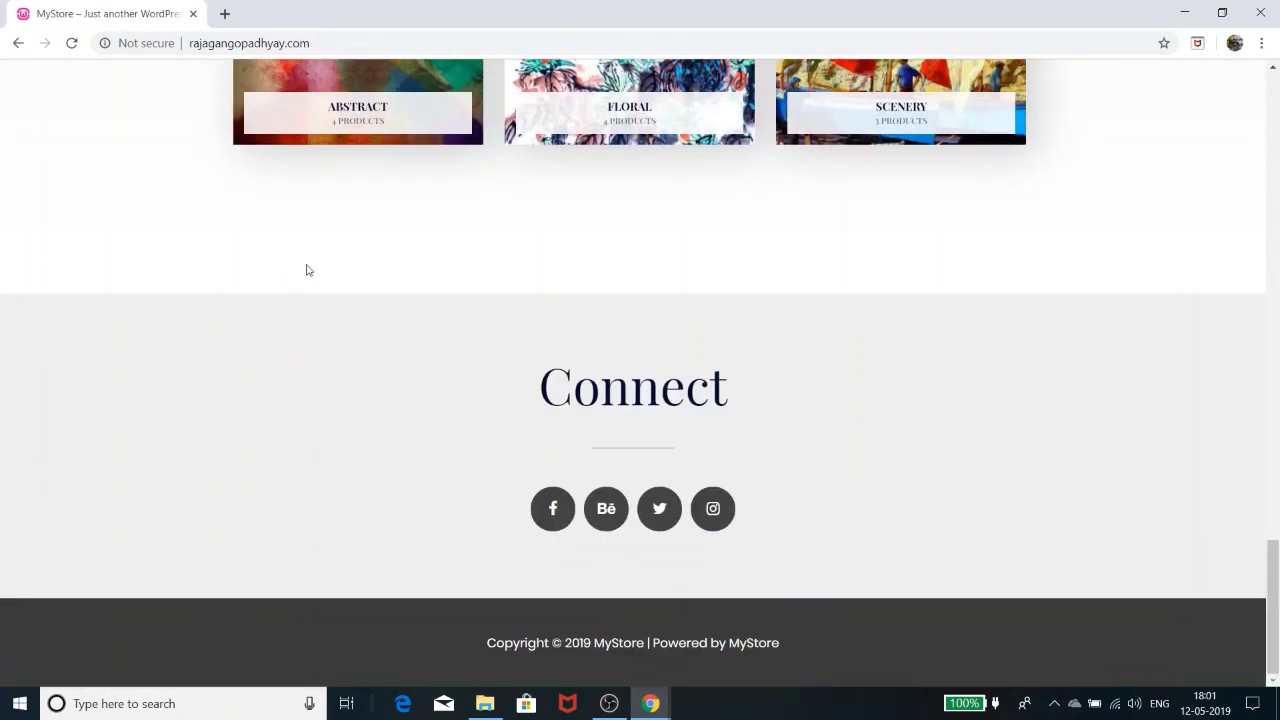
key("alt+Tab")
scroll(580, 335, "down", 1)
scroll(560, 355, "up", 2)
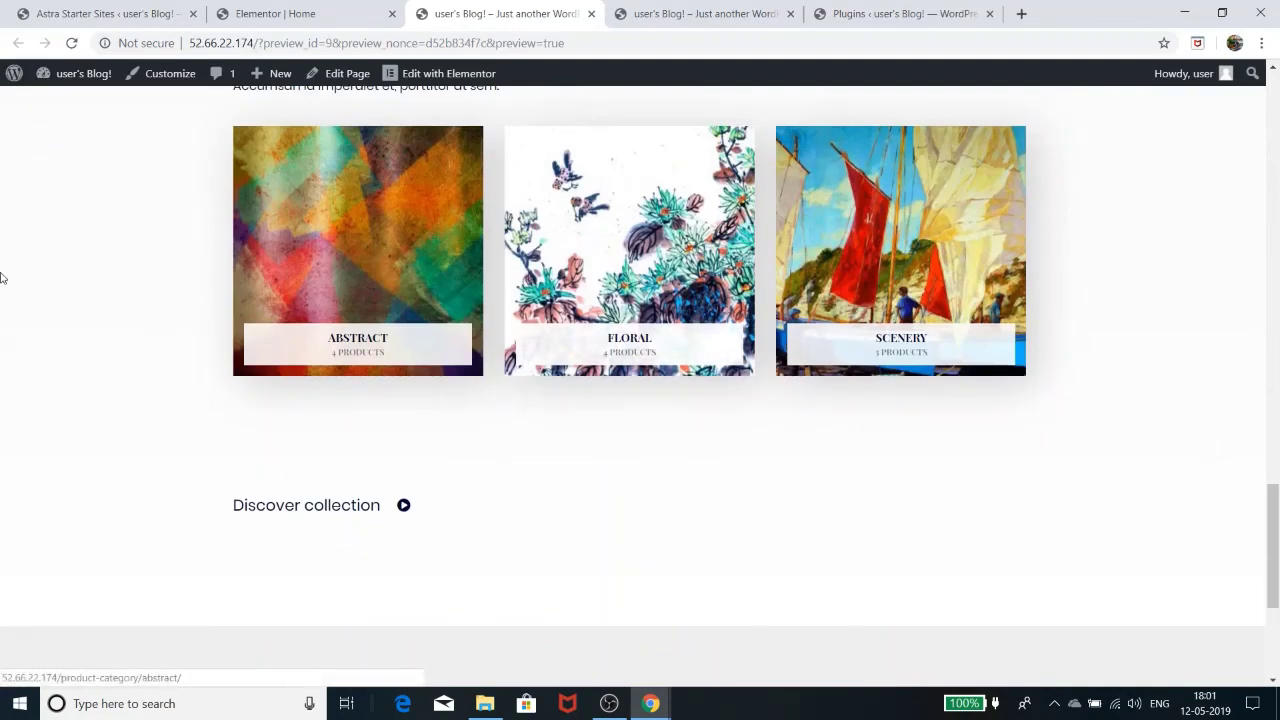
Step: Delete the Discover collection button below the Categories section in the Elementor editor and update the page
left_click(228, 13)
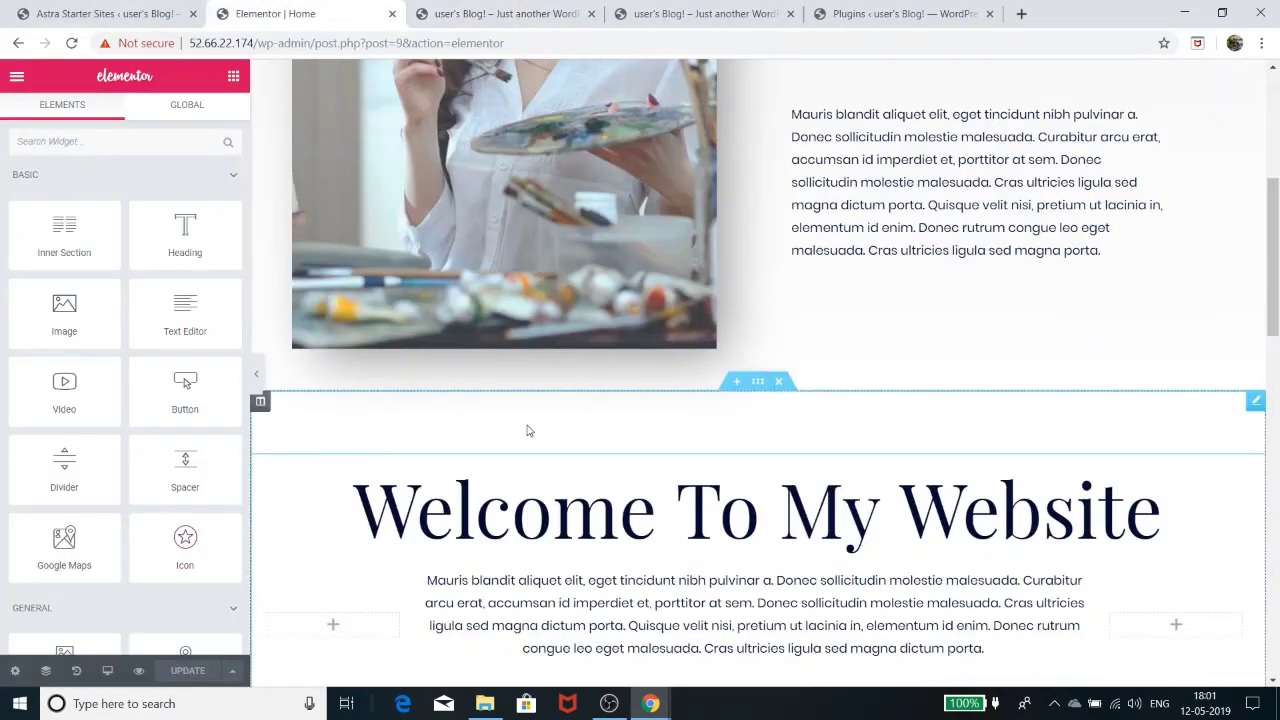
scroll(529, 430, "down", 10)
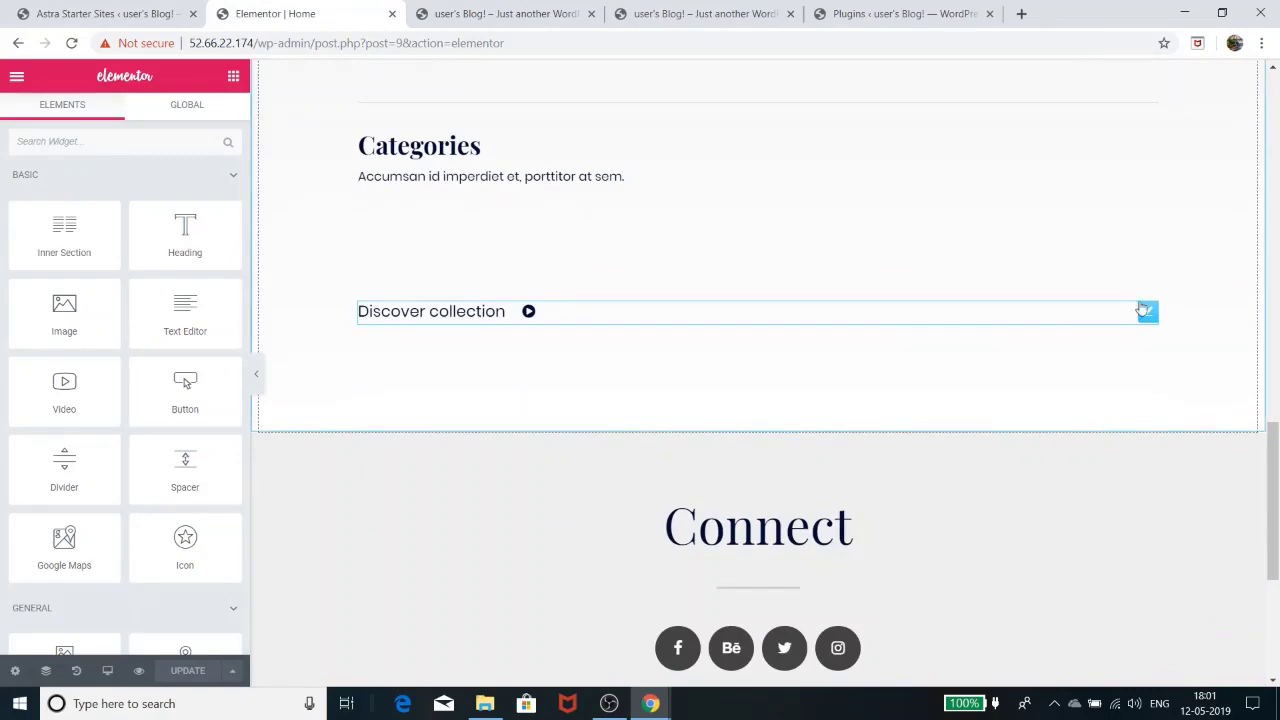
right_click(1147, 314)
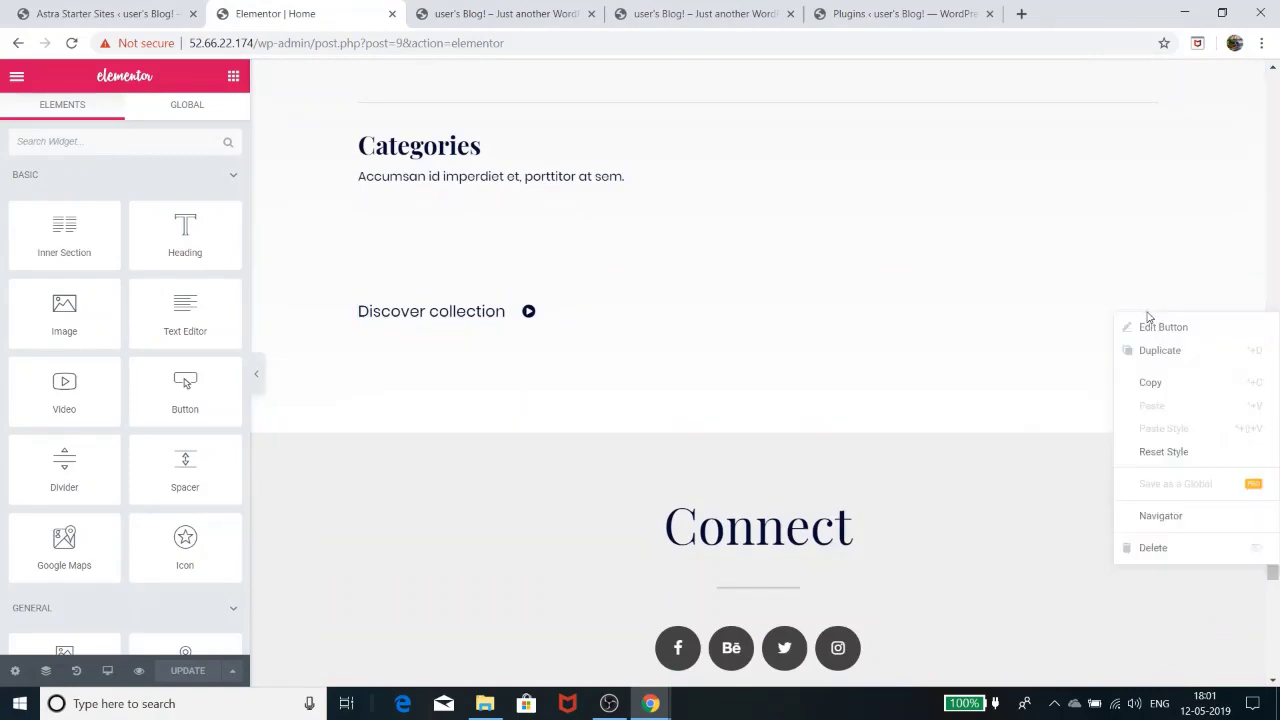
left_click(1153, 548)
scroll(731, 362, "up", 4)
scroll(731, 362, "up", 10)
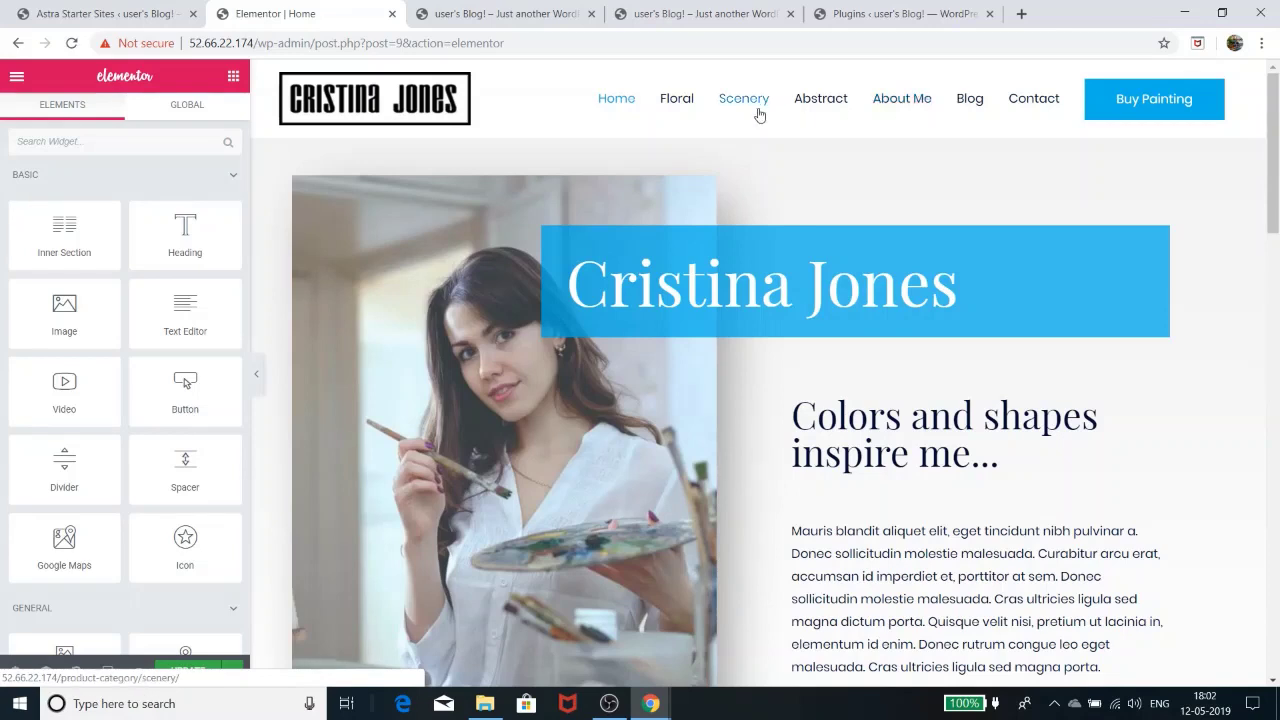
left_click(908, 106)
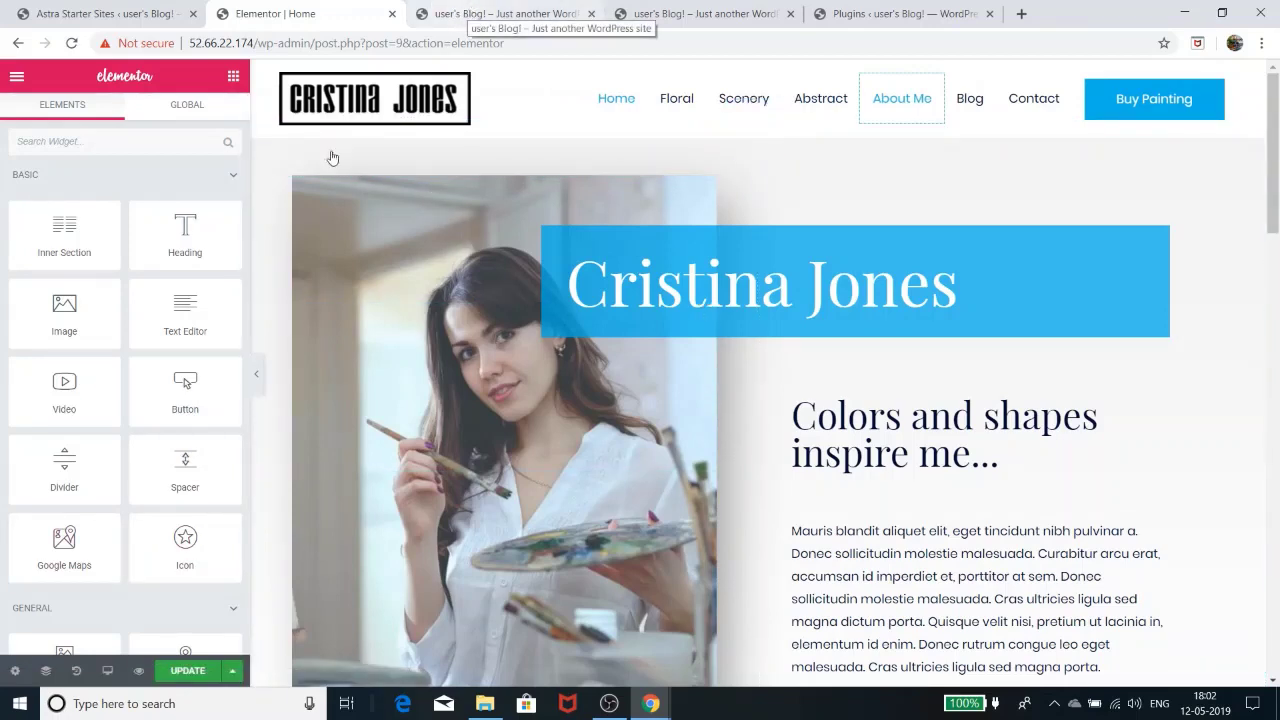
left_click(203, 670)
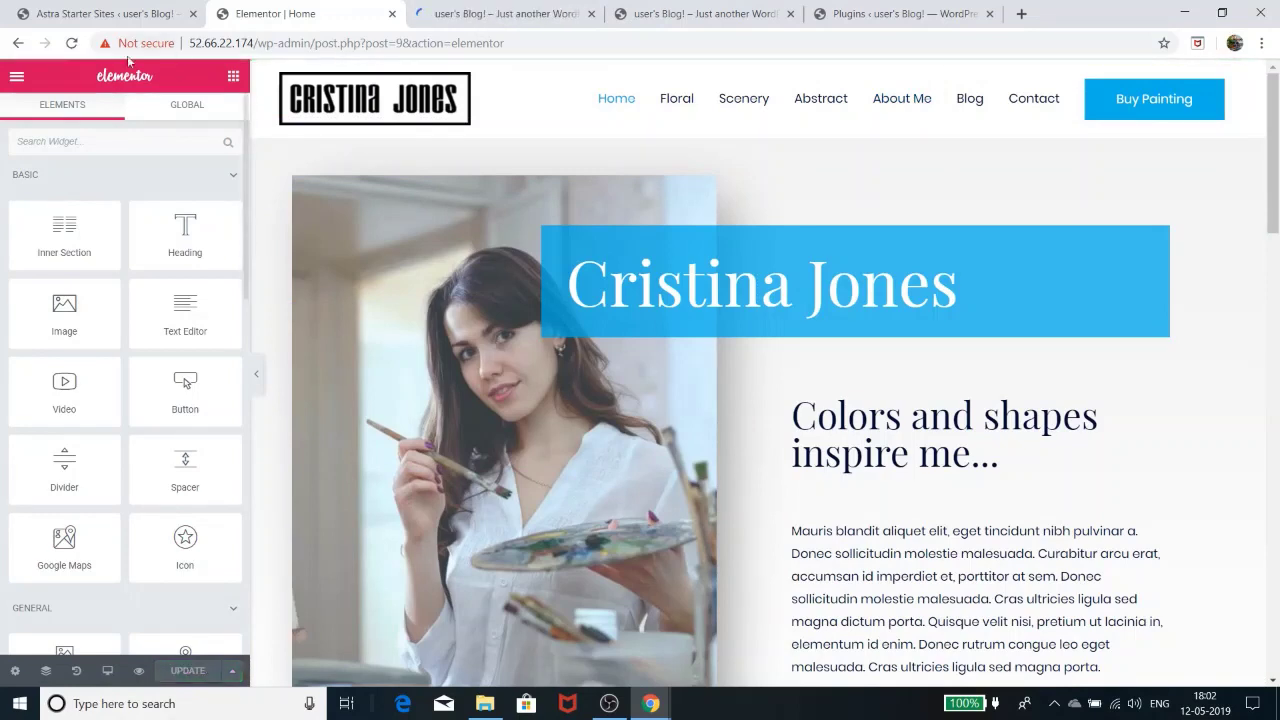
Step: Exit Elementor to the WordPress dashboard and open the list of all pages
left_click(17, 85)
left_click(140, 510)
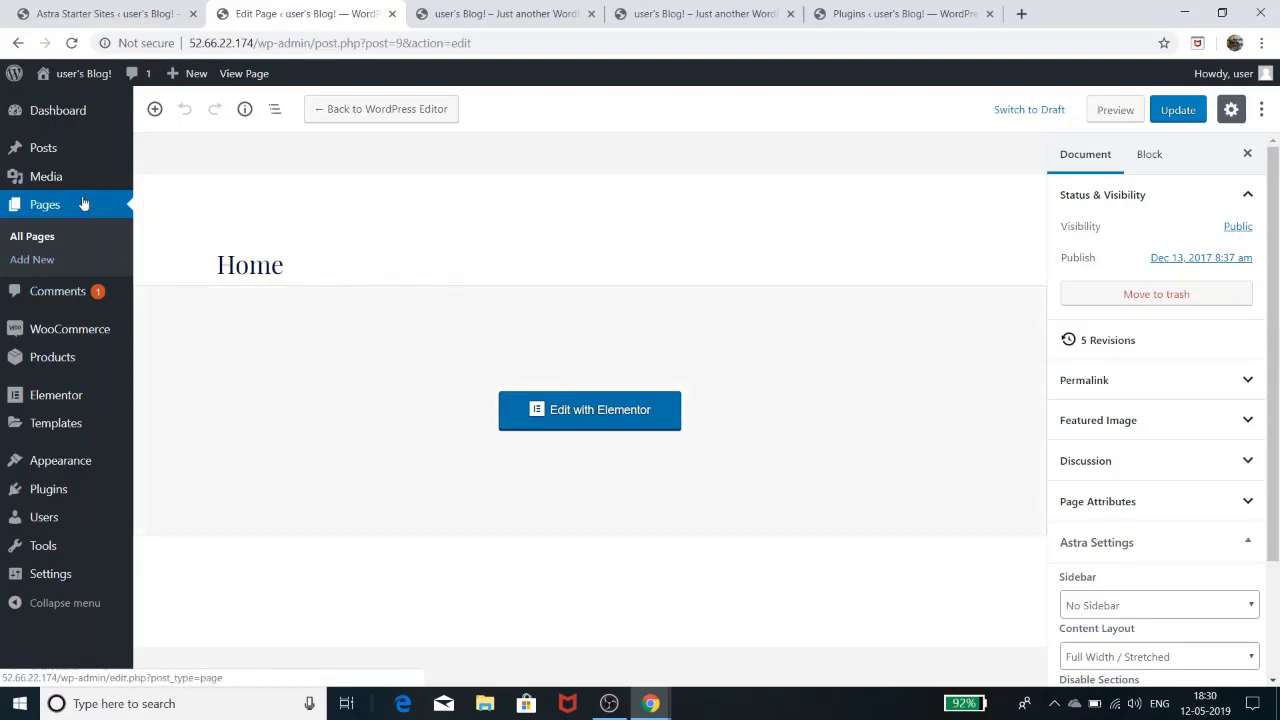
left_click(35, 238)
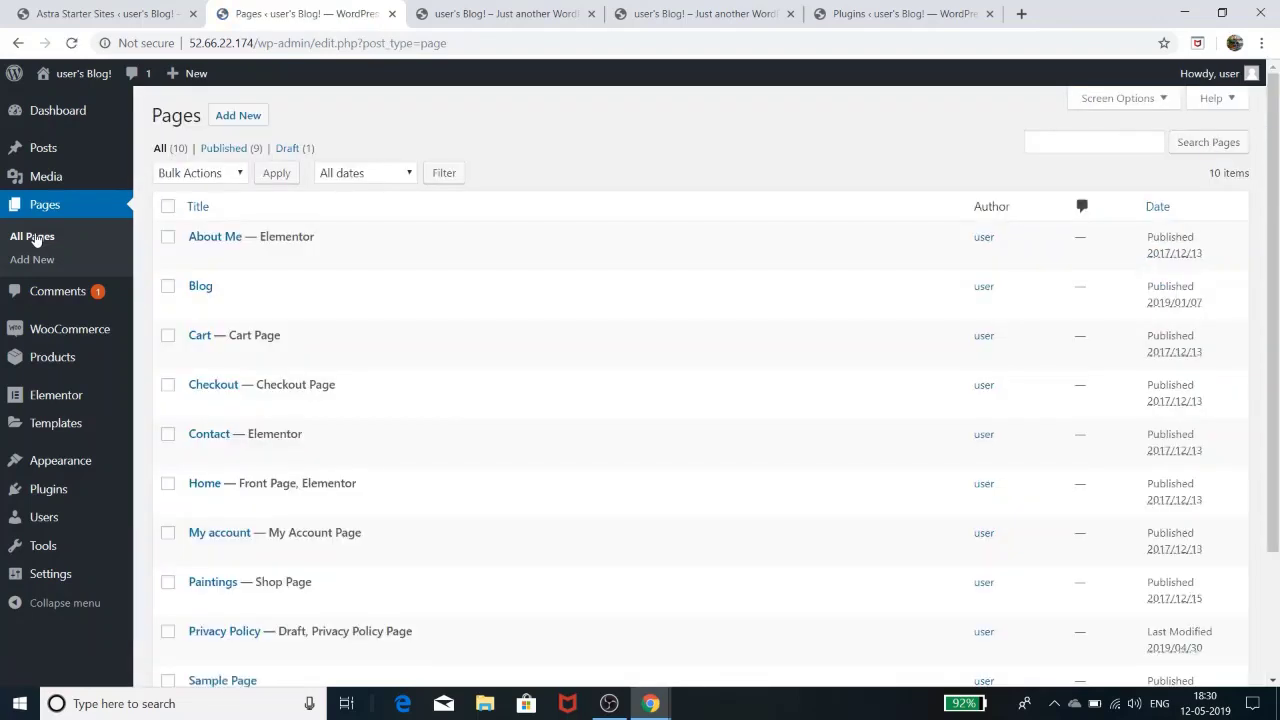
Step: Open the About Me page for editing with Elementor and look over its top section without the widget sidebar
mouse_move(196, 258)
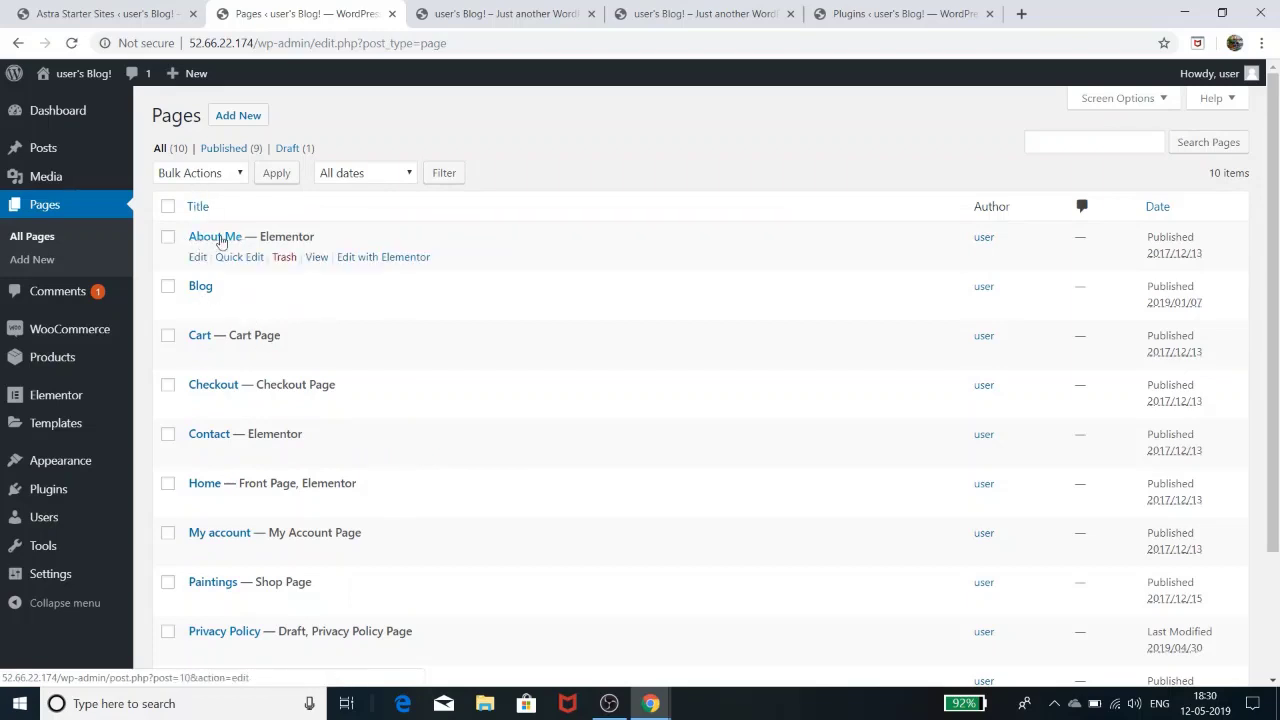
left_click(376, 259)
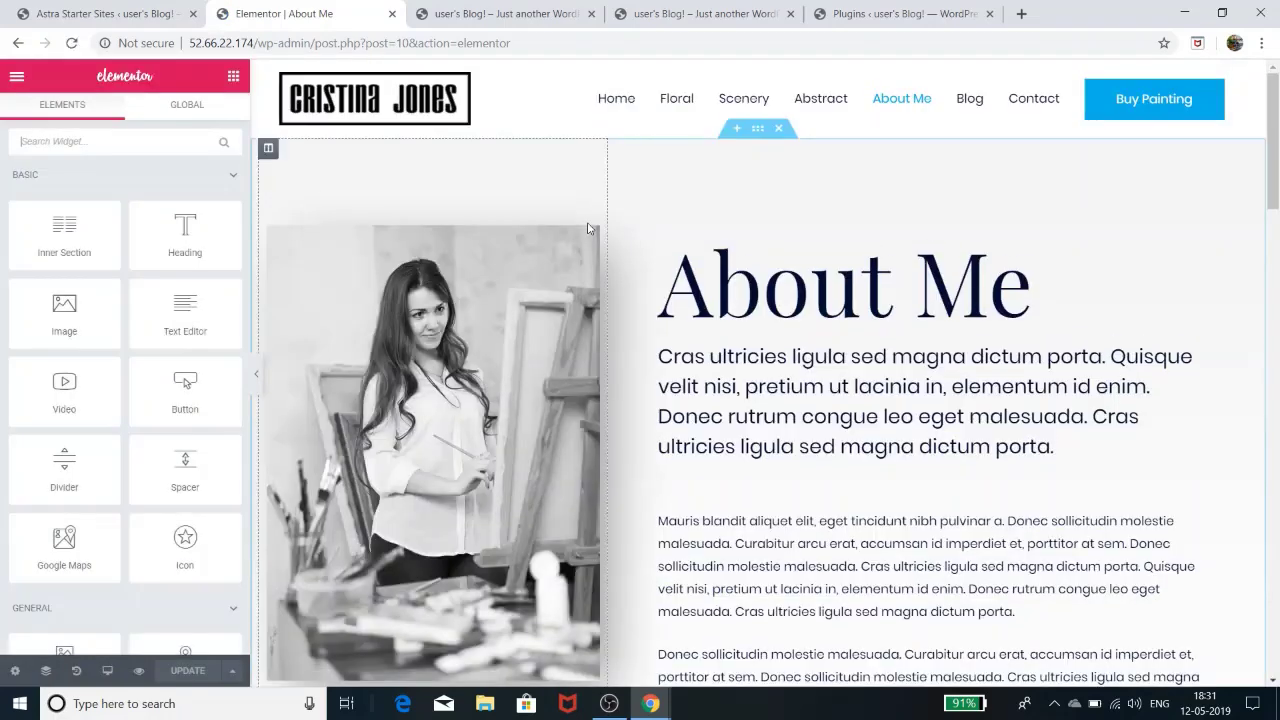
left_click(256, 378)
scroll(357, 485, "down", 2)
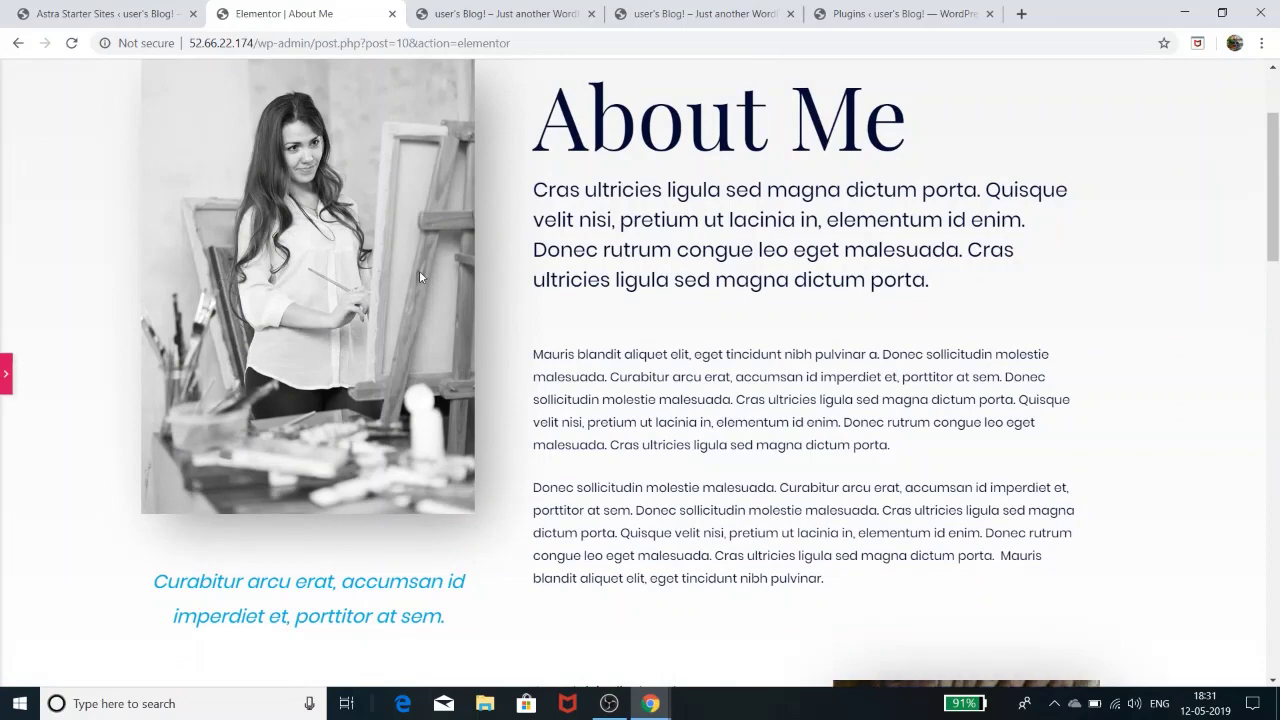
scroll(421, 270, "up", 2)
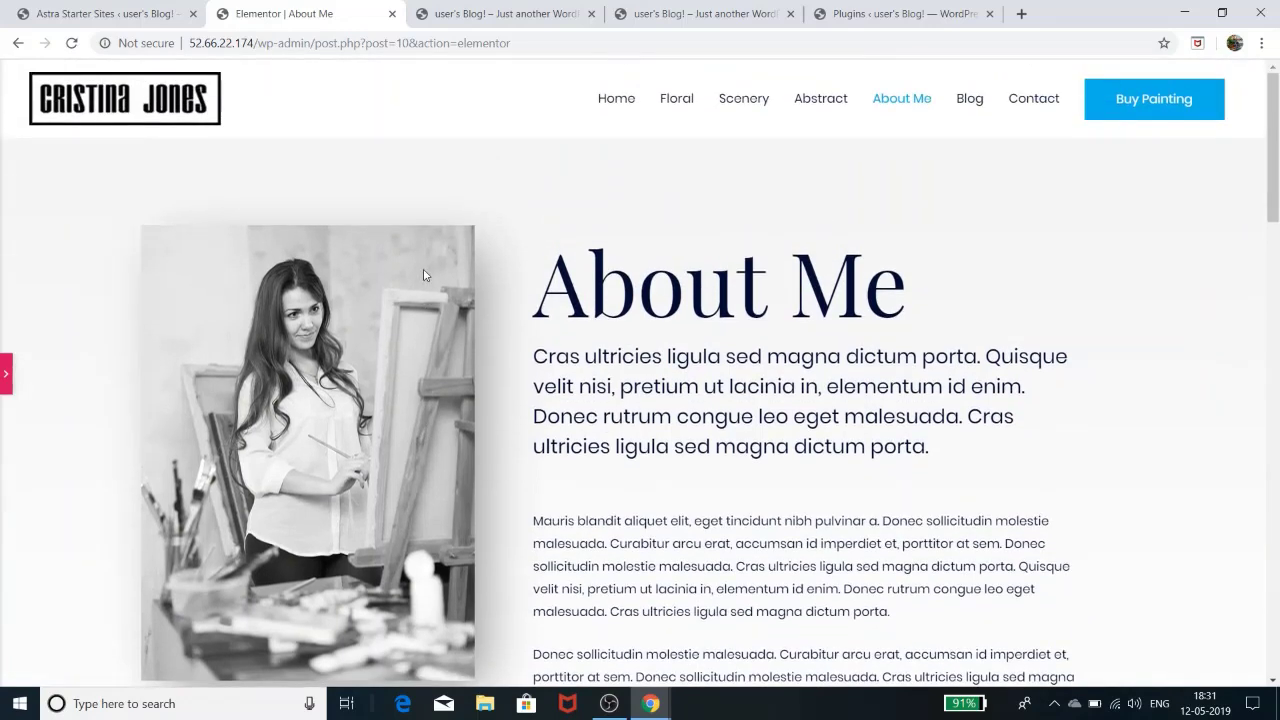
scroll(423, 275, "down", 1)
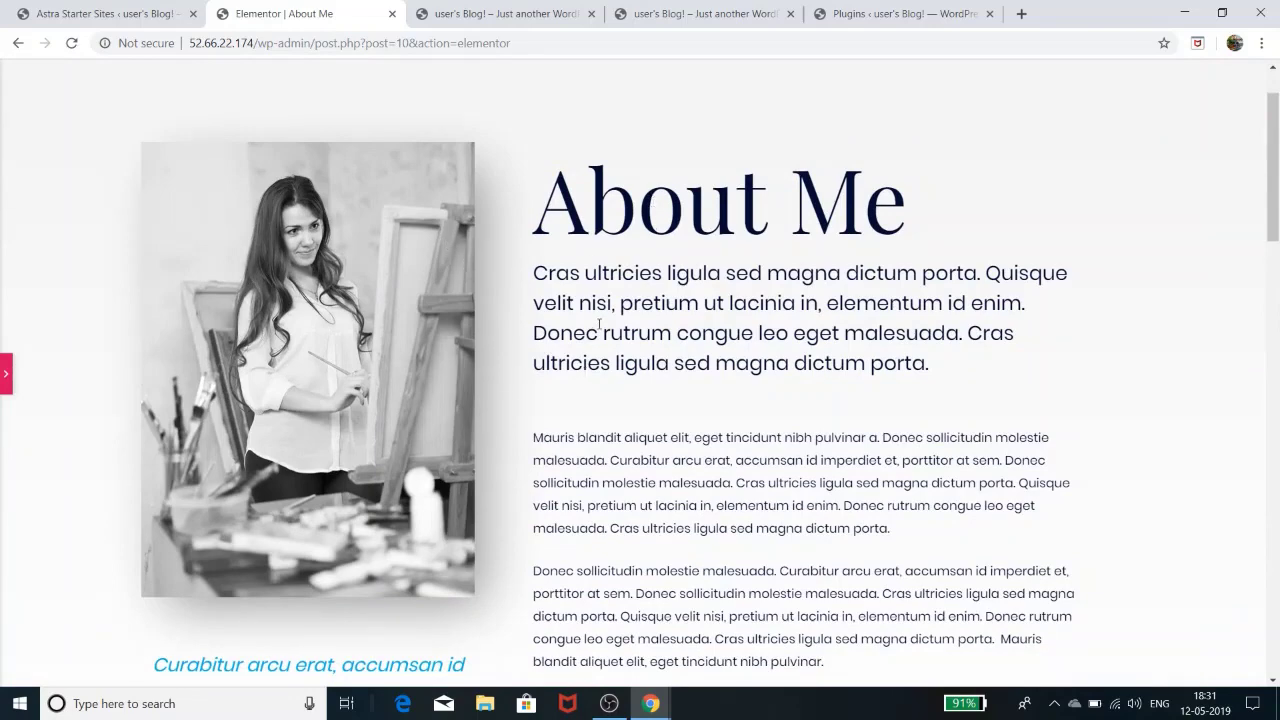
left_click(4, 378)
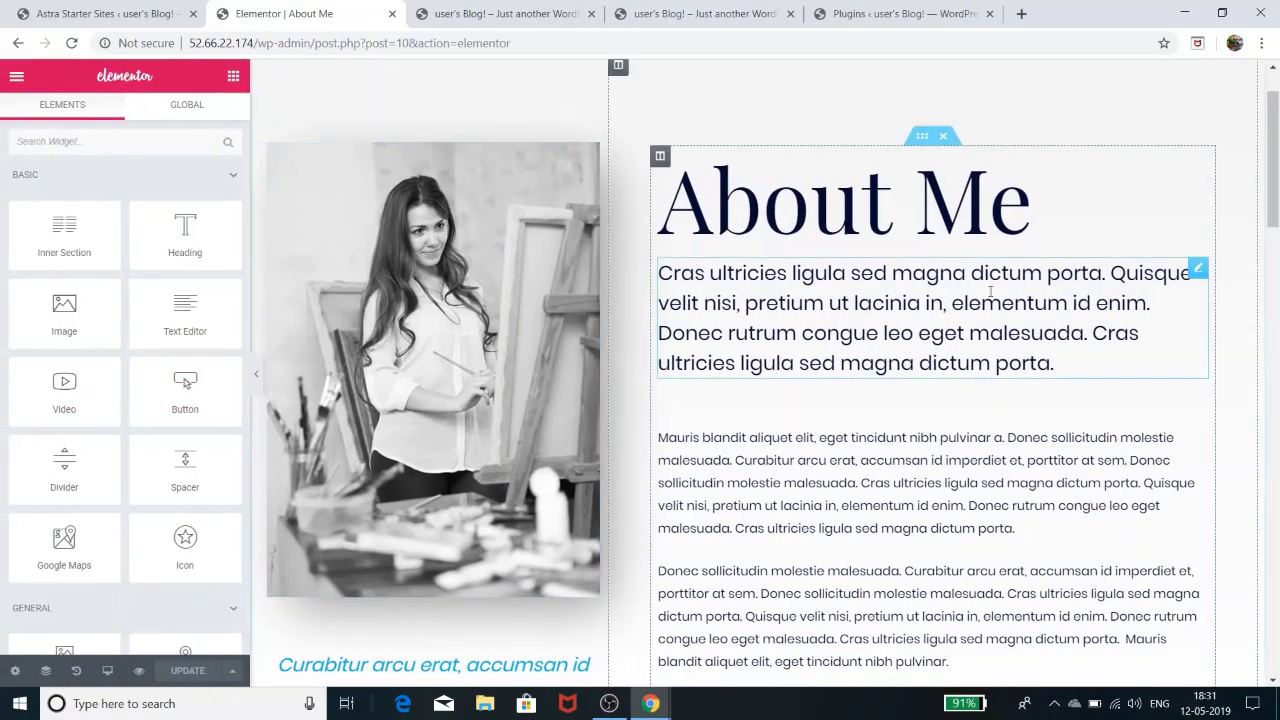
Step: Open the introductory paragraph under the About Me heading for editing and look at the content down to the image carousel
left_click(945, 335)
scroll(989, 369, "down", 3)
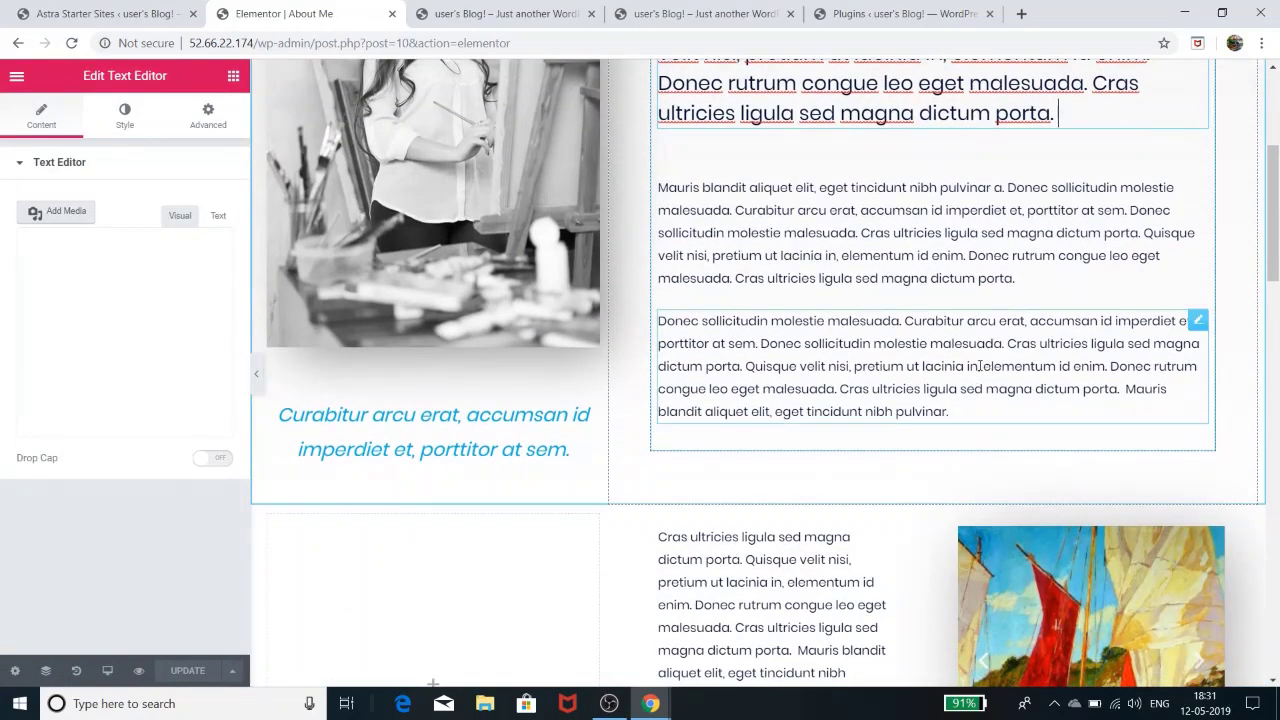
scroll(1043, 285, "down", 3)
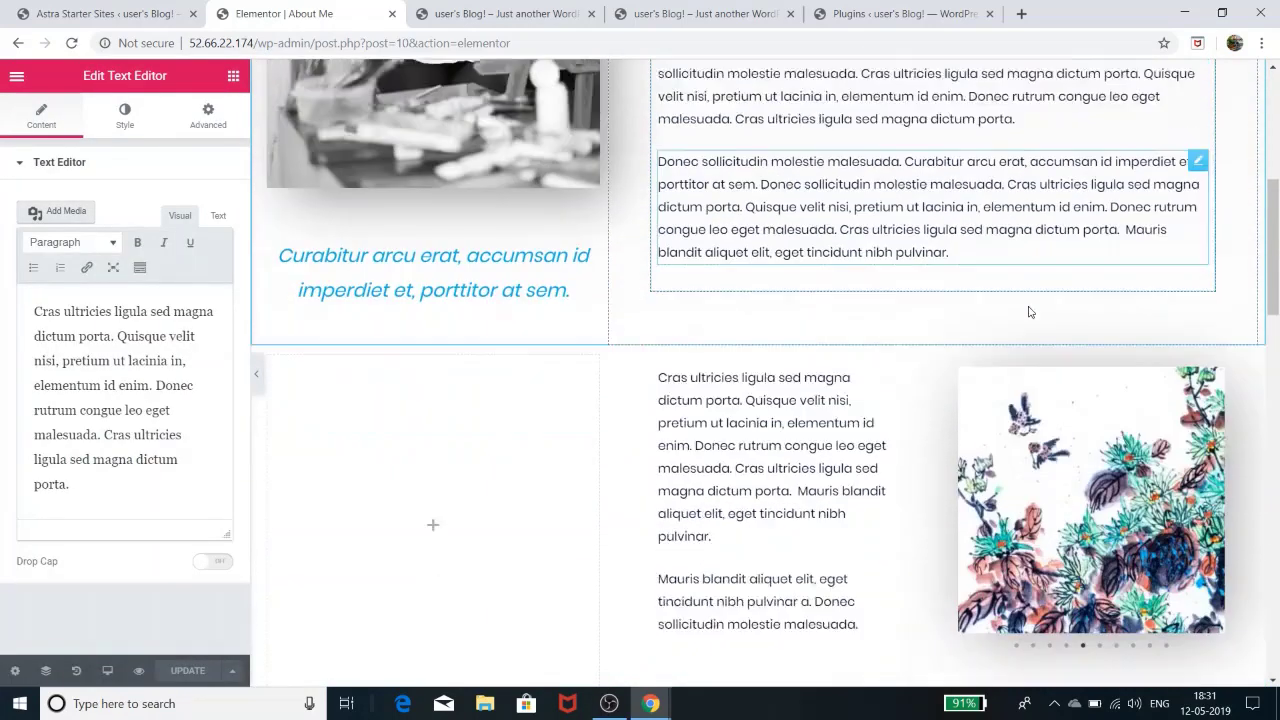
Step: View several paintings from the About Me page's image carousel in the full-size lightbox, including without the sidebar, and close it
left_click(1101, 367)
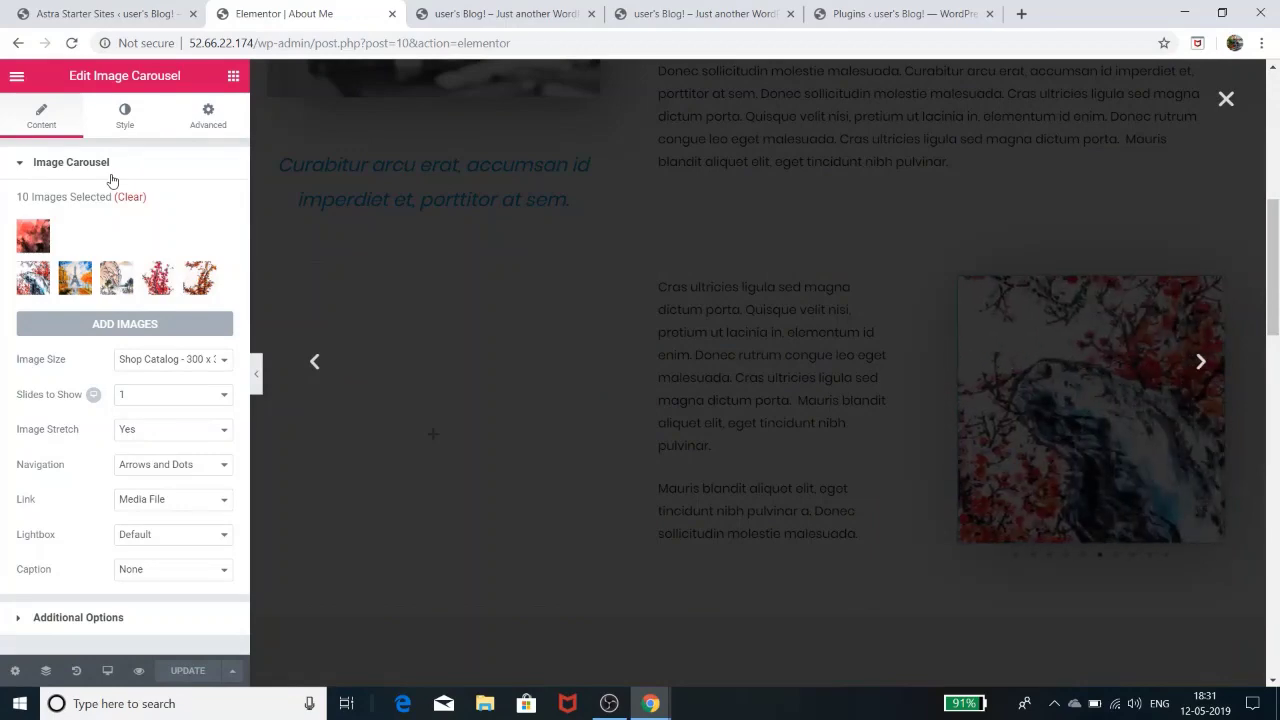
left_click(316, 366)
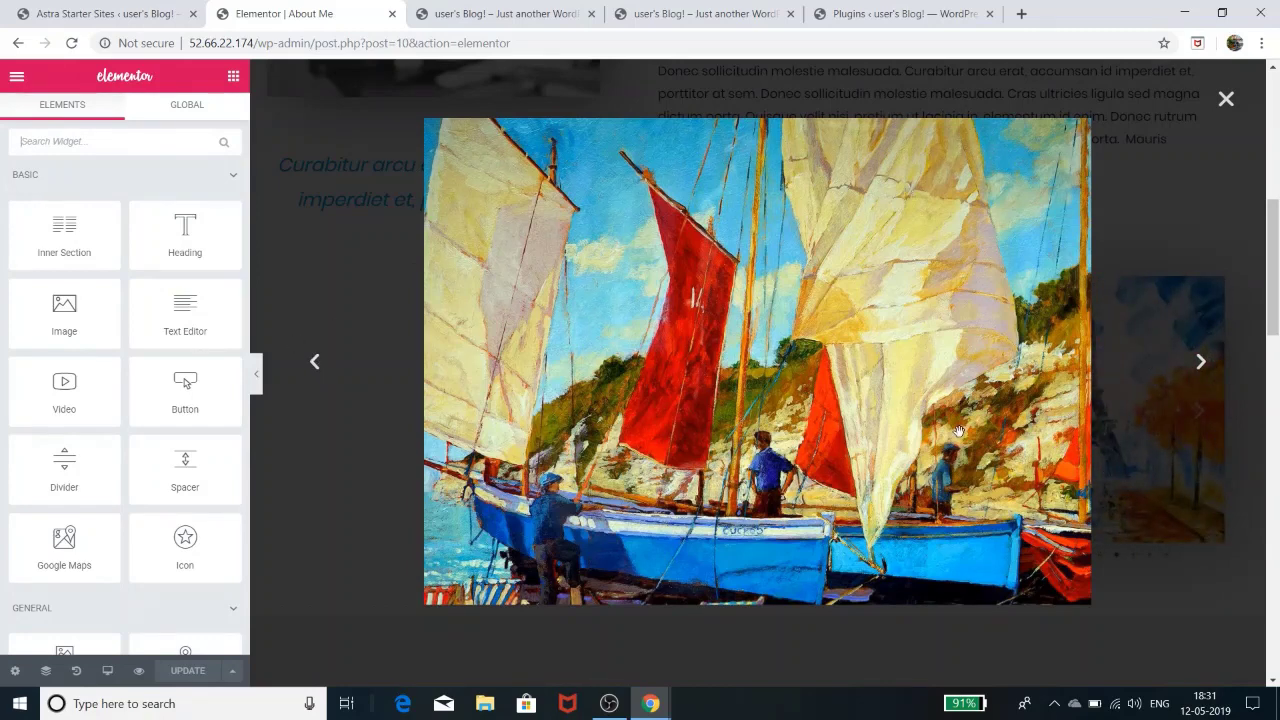
left_click(1204, 366)
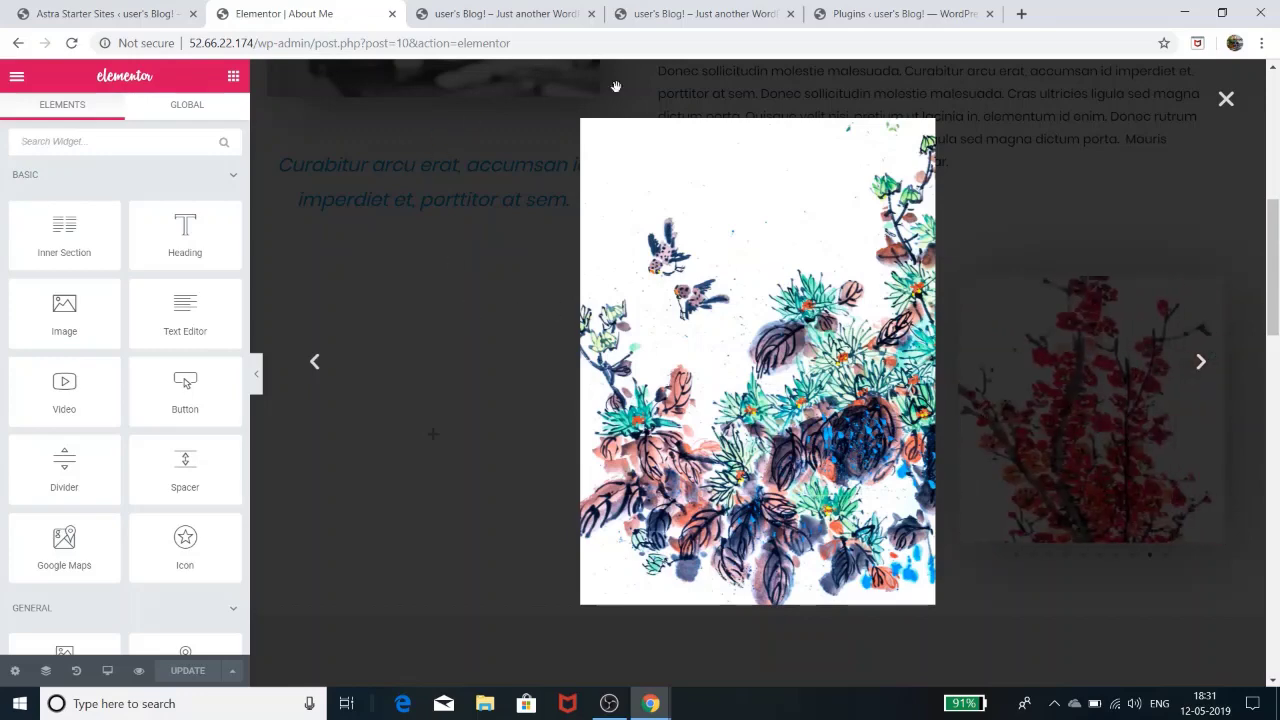
left_click(1209, 374)
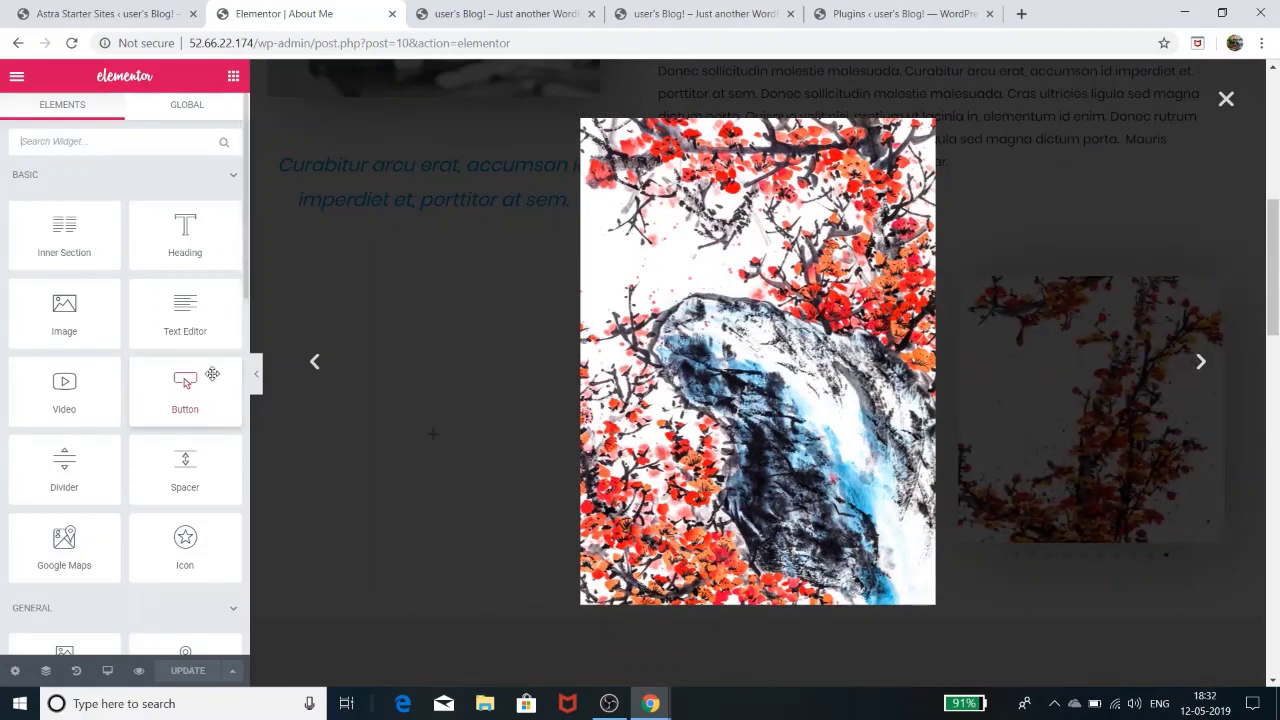
left_click(256, 376)
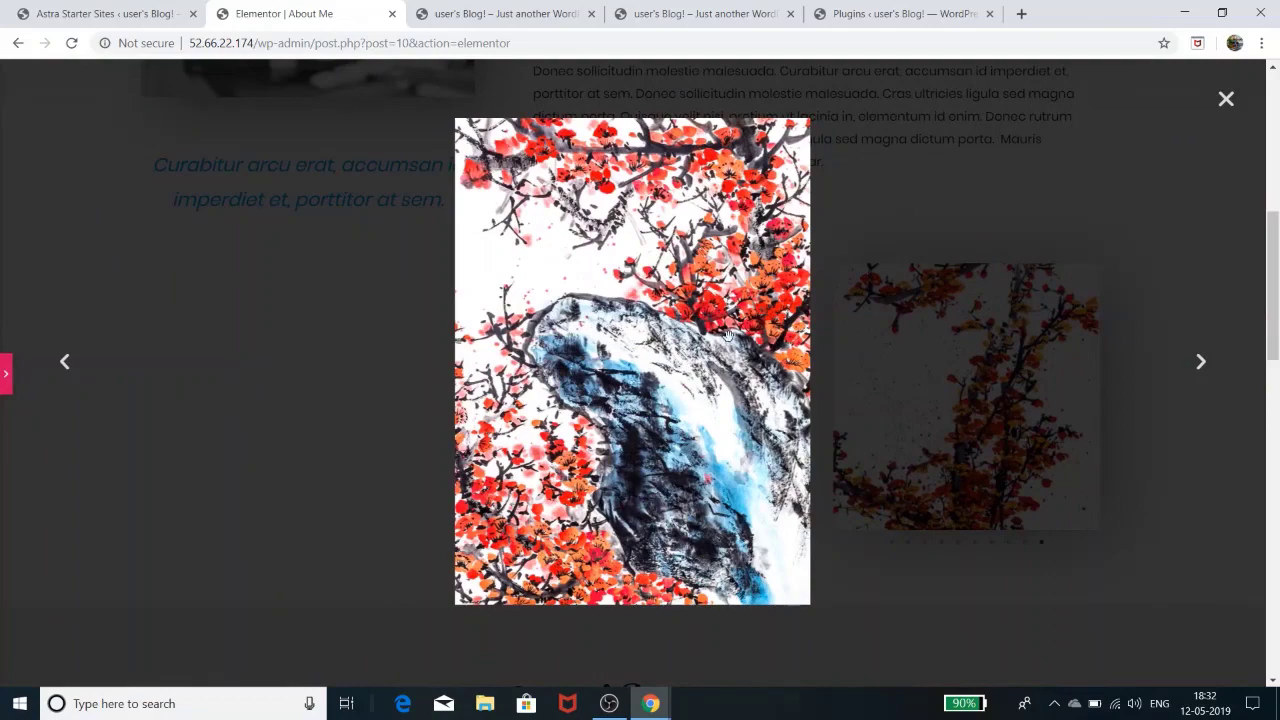
left_click(1202, 364)
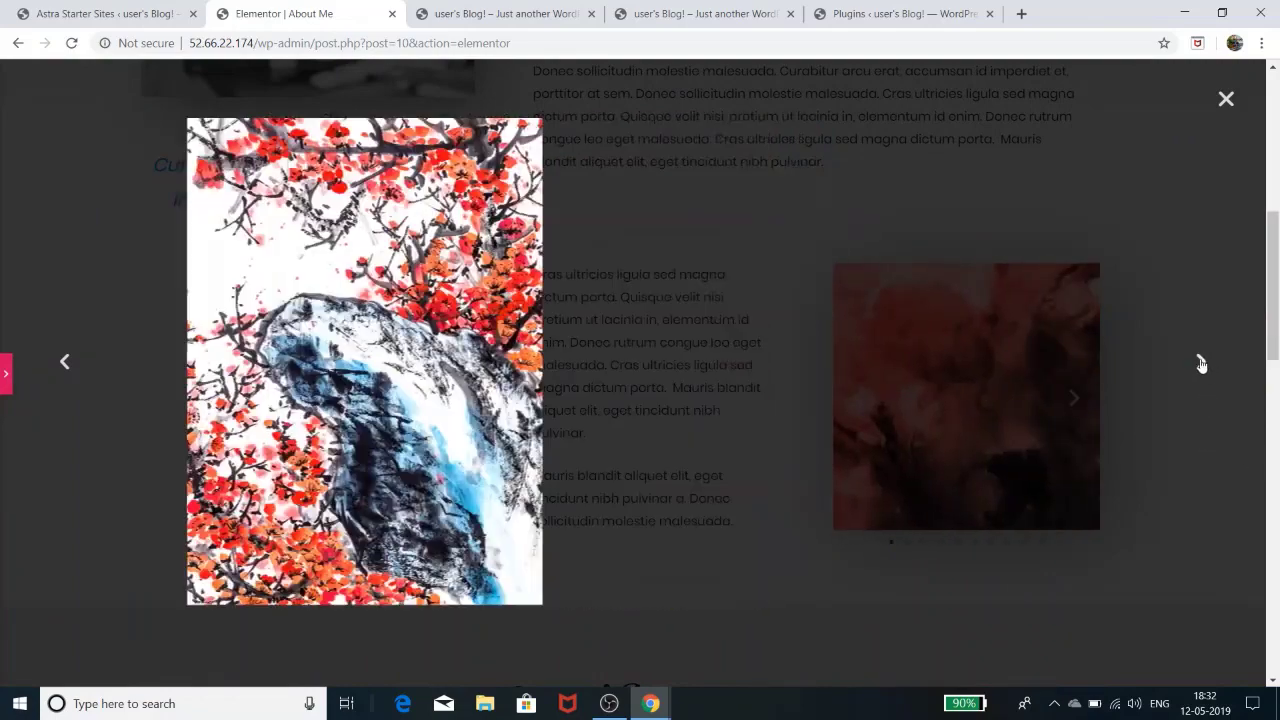
left_click(1202, 364)
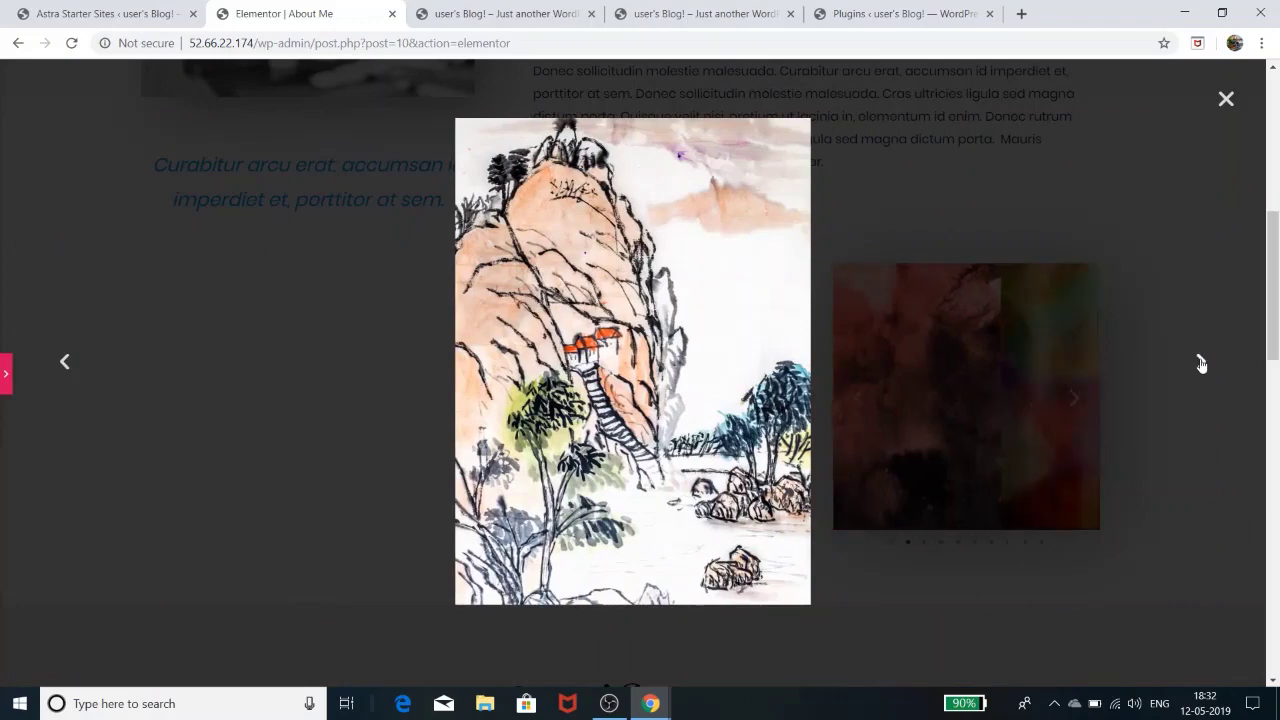
left_click(1226, 100)
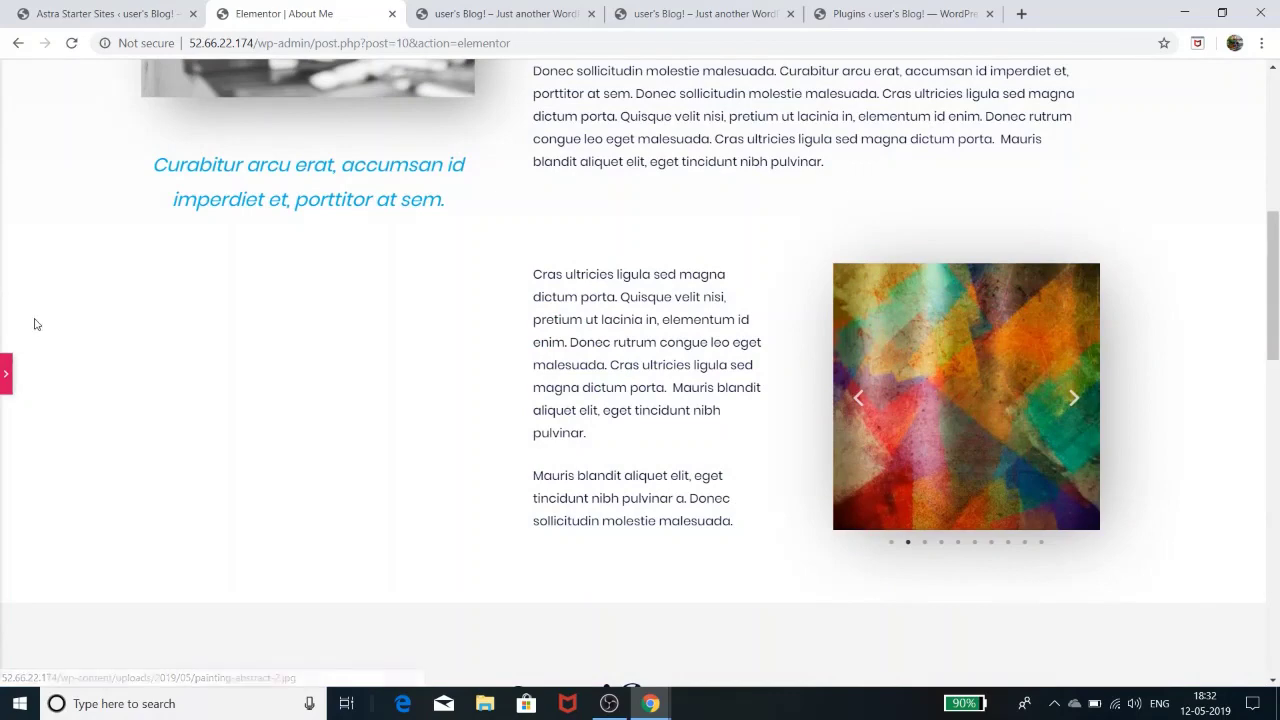
Step: Open the settings of the image carousel on the About Me page for editing, without leaving the lightbox open
left_click(6, 374)
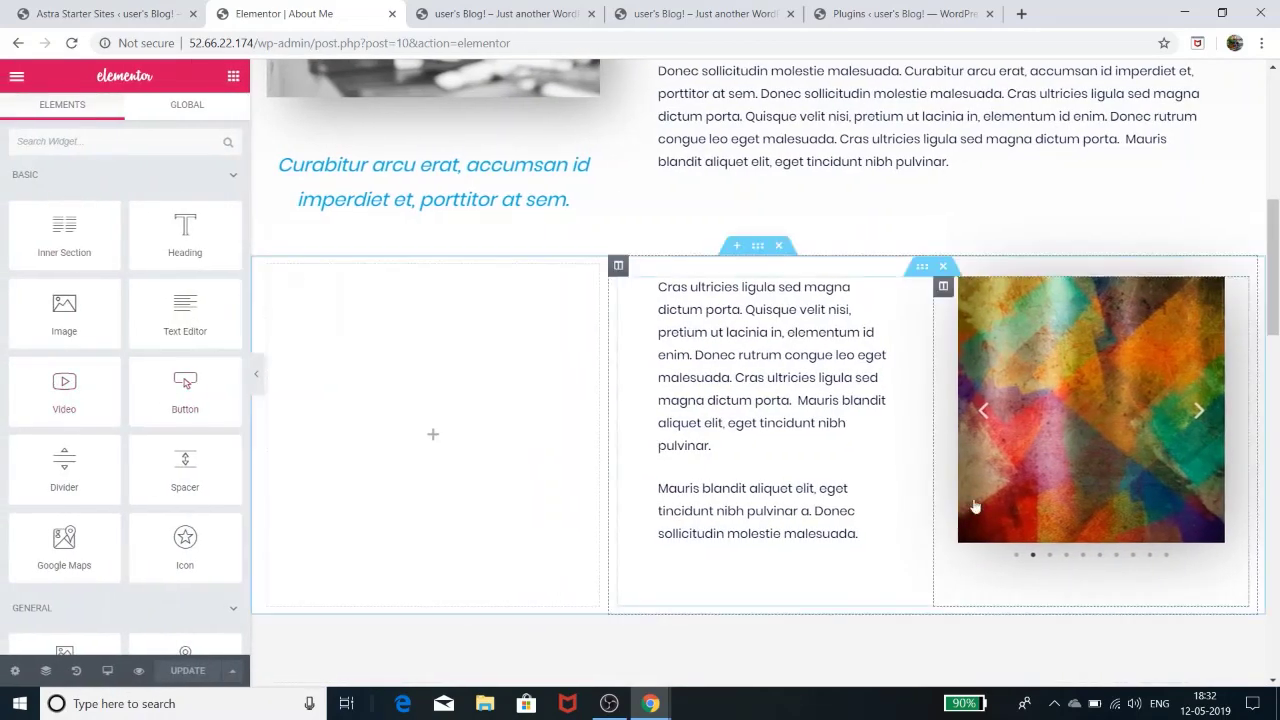
left_click(1131, 436)
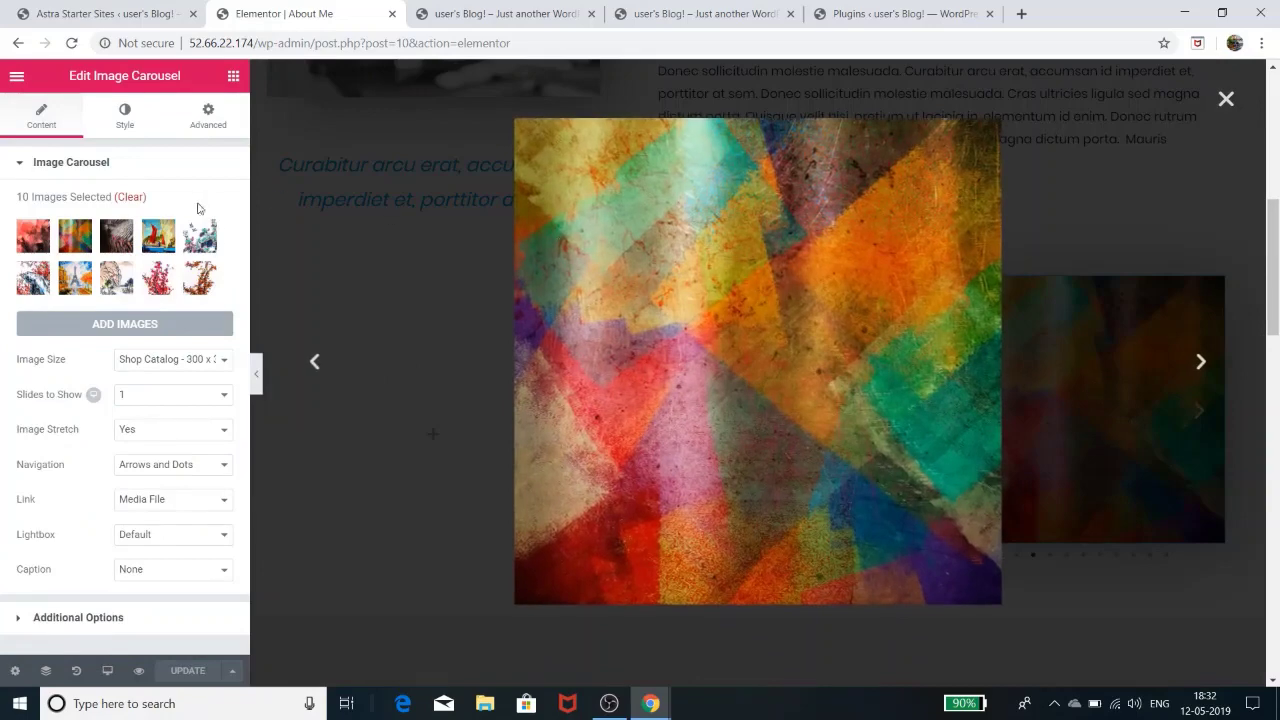
left_click(1226, 100)
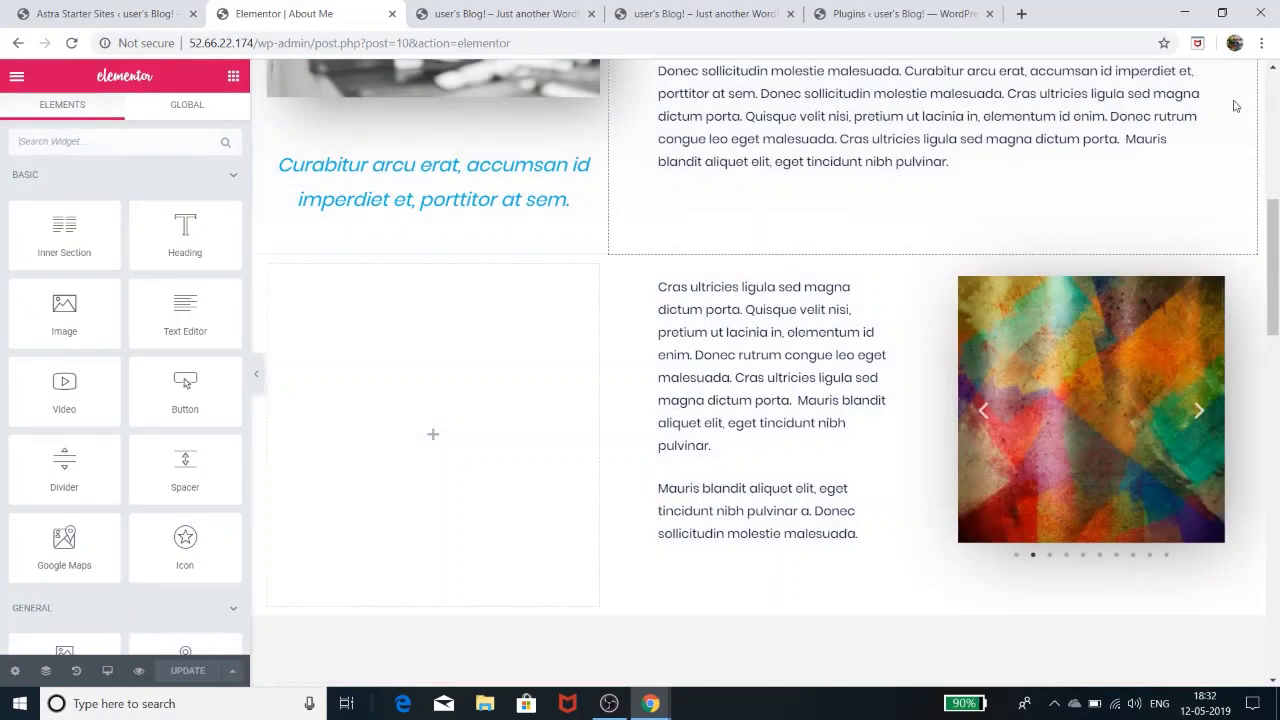
right_click(1133, 392)
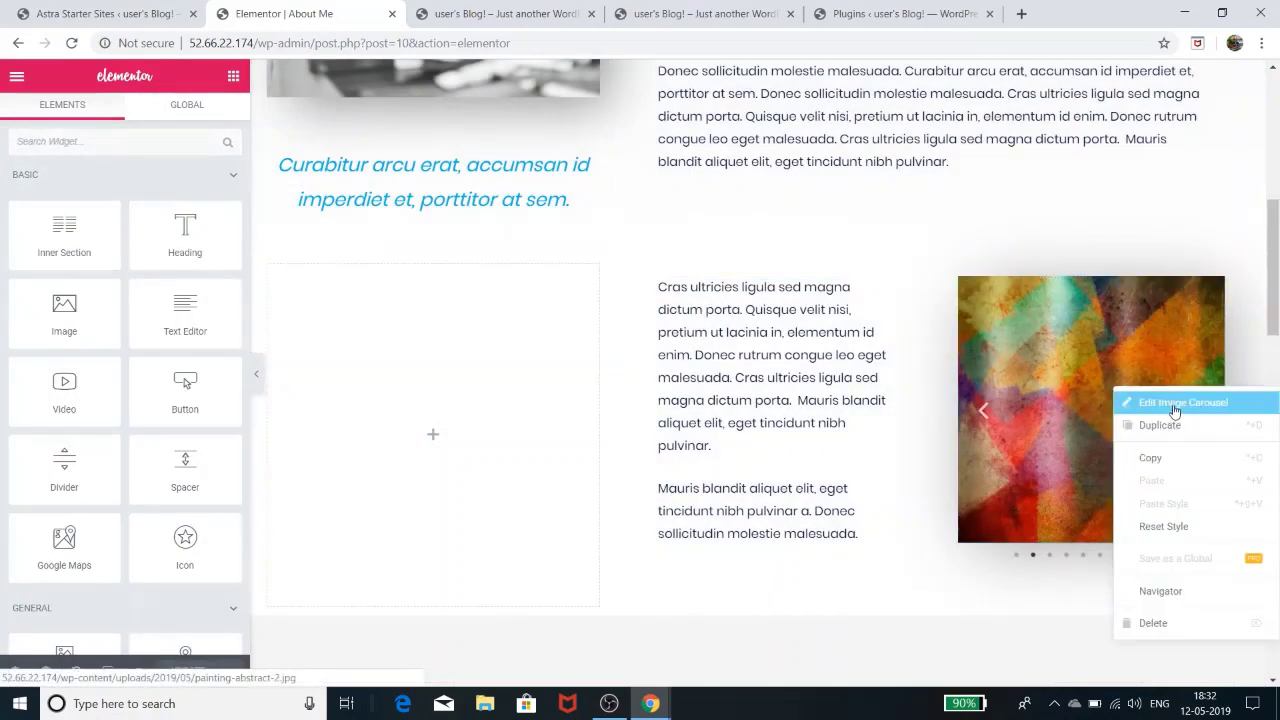
left_click(1170, 406)
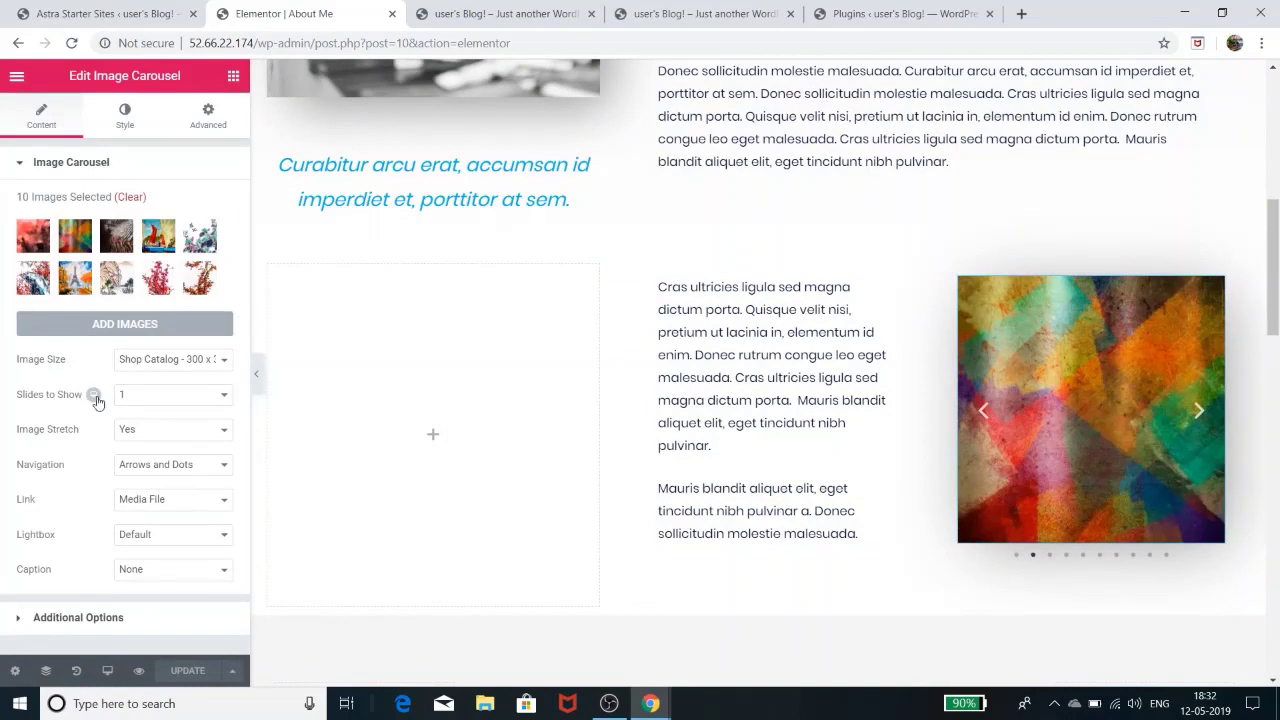
Step: Try showing 2 slides at once in the image carousel and restore Slides to Show to 1
left_click(208, 398)
left_click(178, 426)
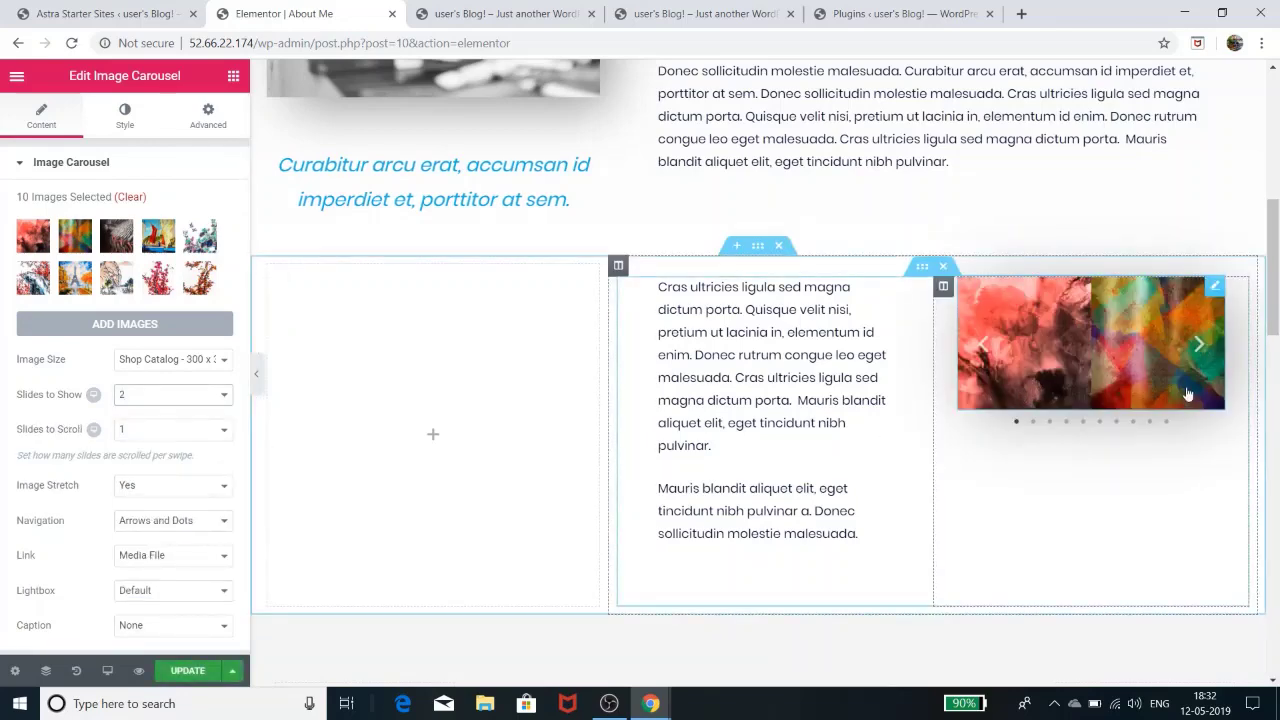
left_click(211, 396)
left_click(188, 410)
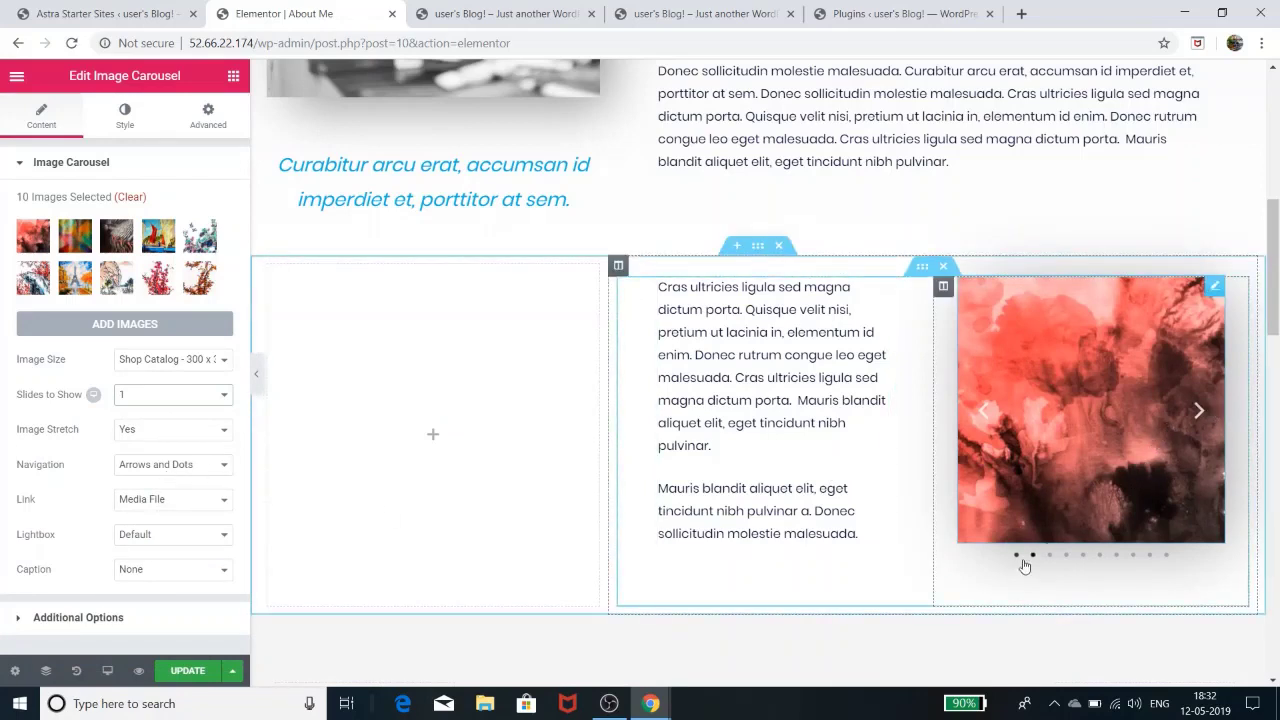
Step: Examine the carousel's Navigation choices and its additional options for autoplay, looping, effect and direction
left_click(200, 466)
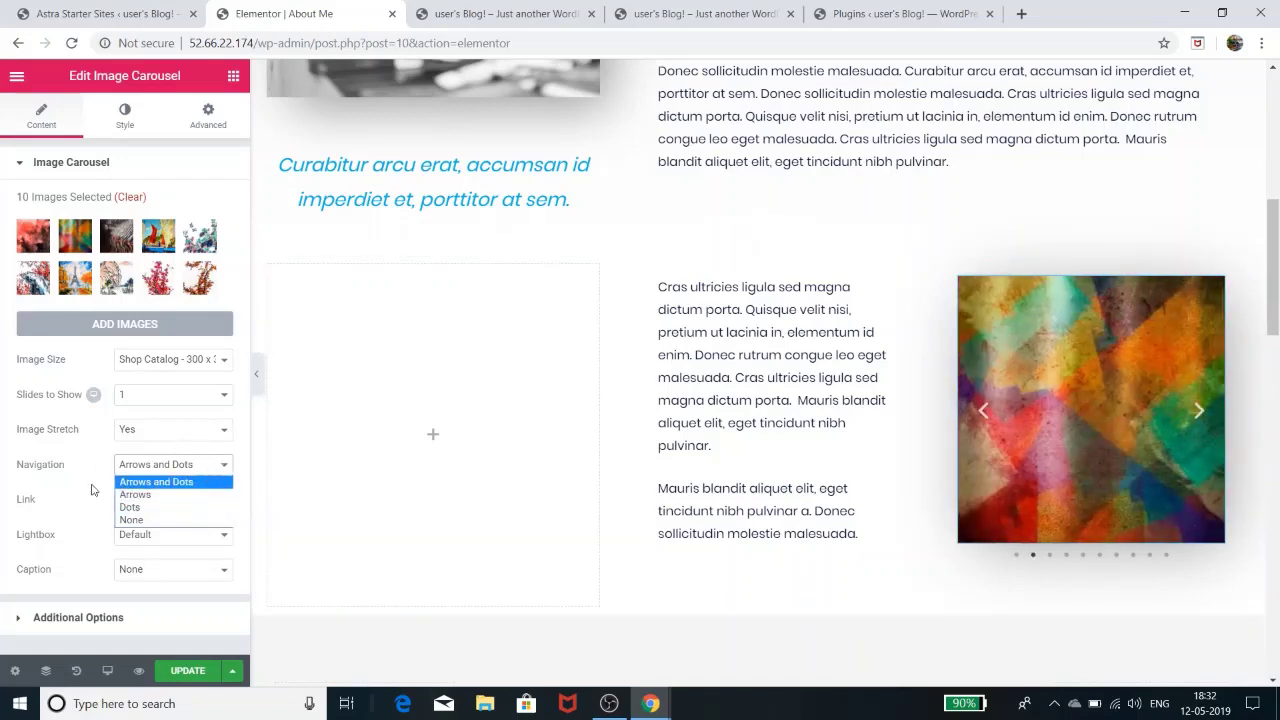
left_click(80, 516)
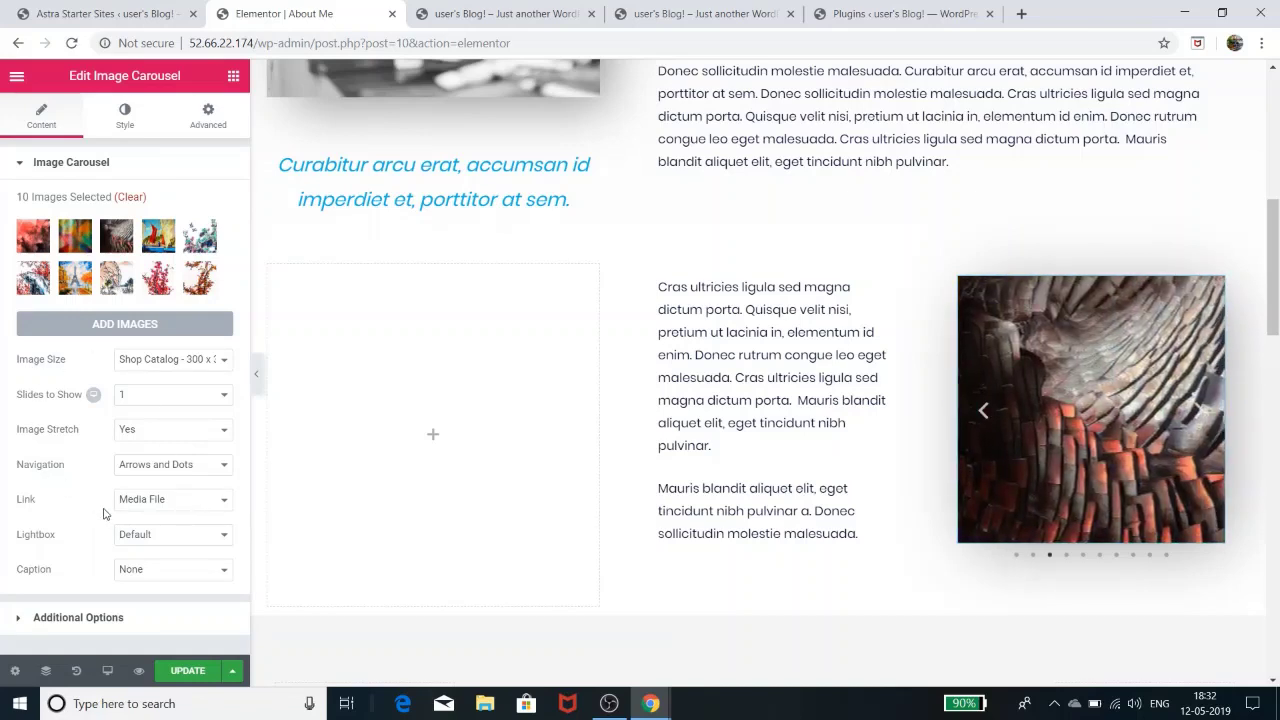
left_click(45, 617)
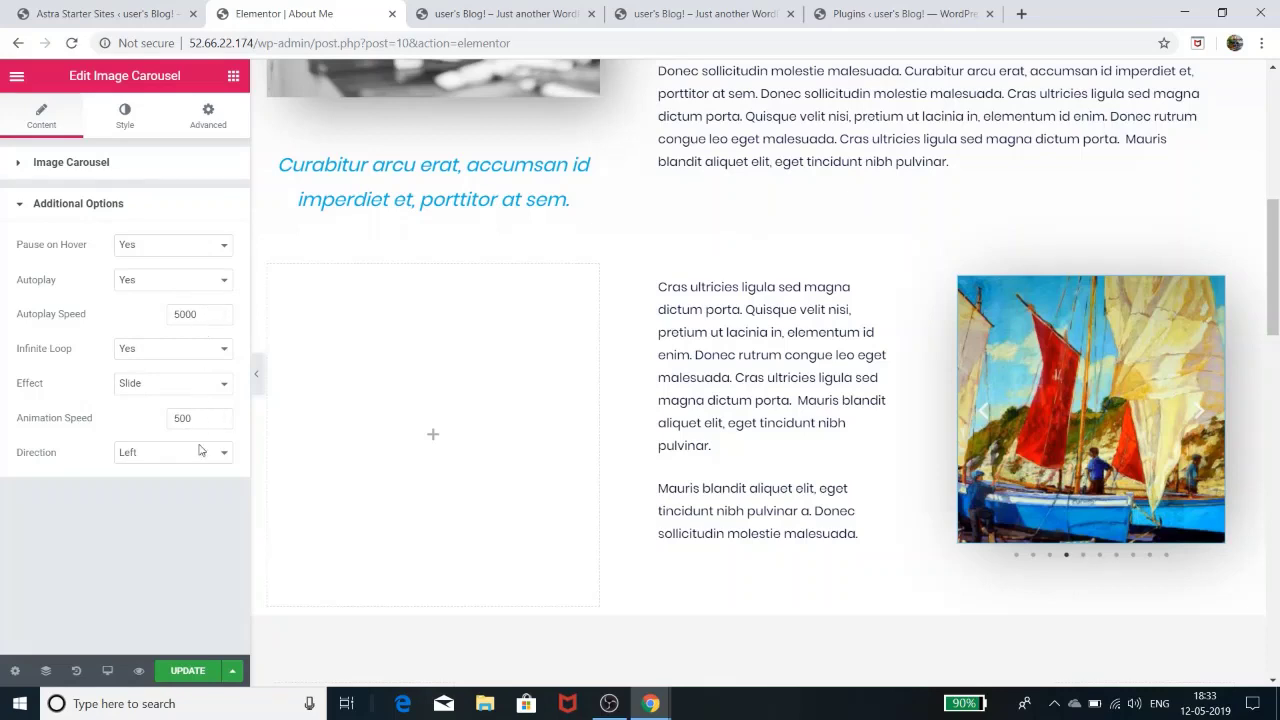
Step: Check the position choices for the carousel's navigation arrows and set the arrow size to 20
left_click(137, 124)
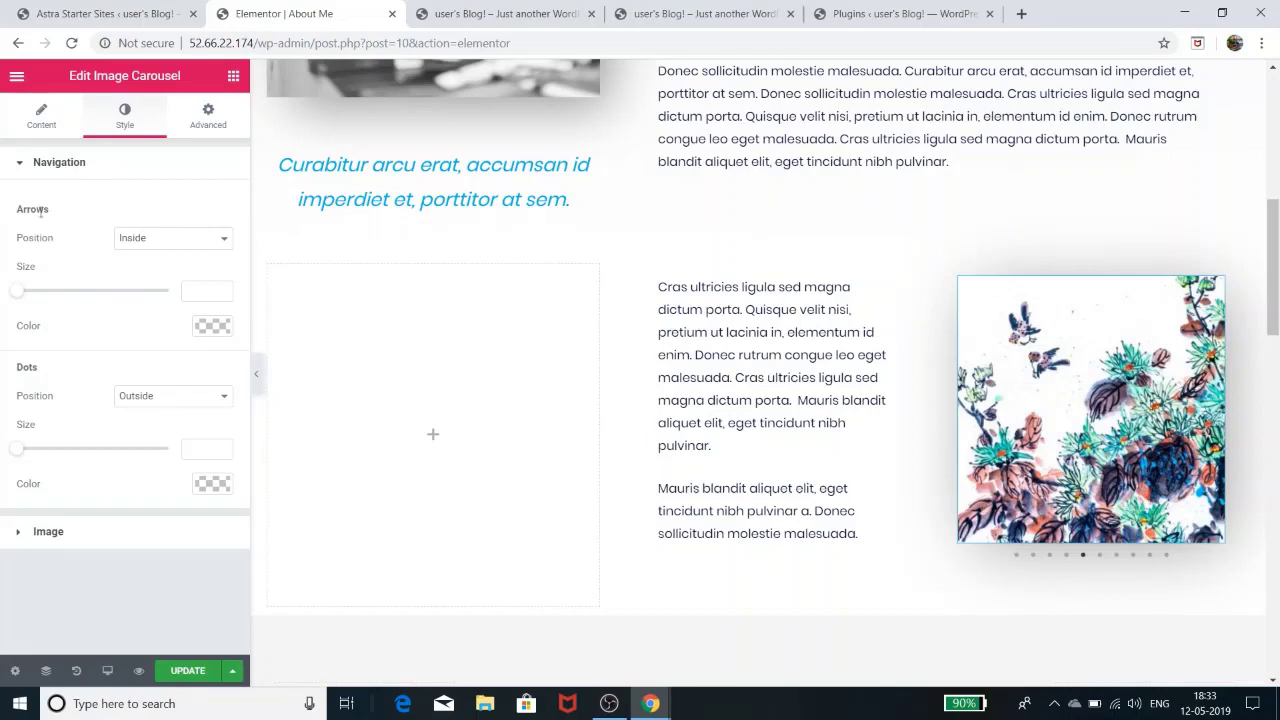
left_click(171, 246)
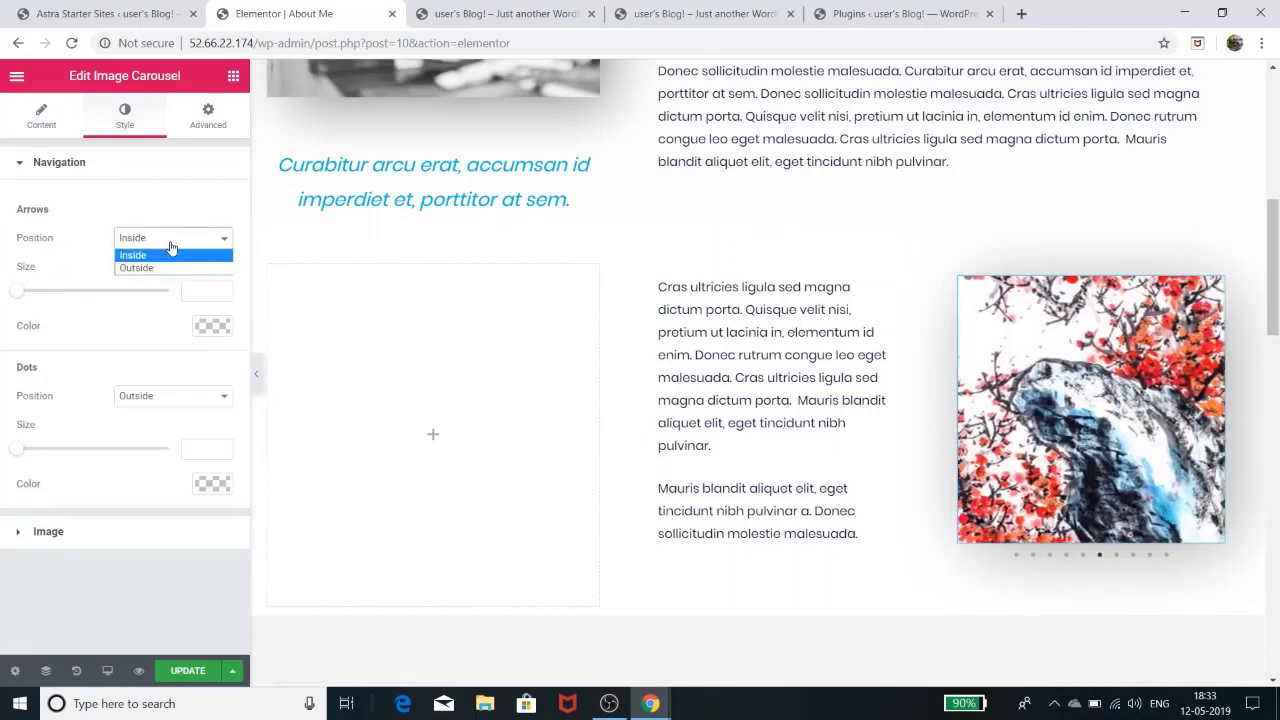
left_click(170, 245)
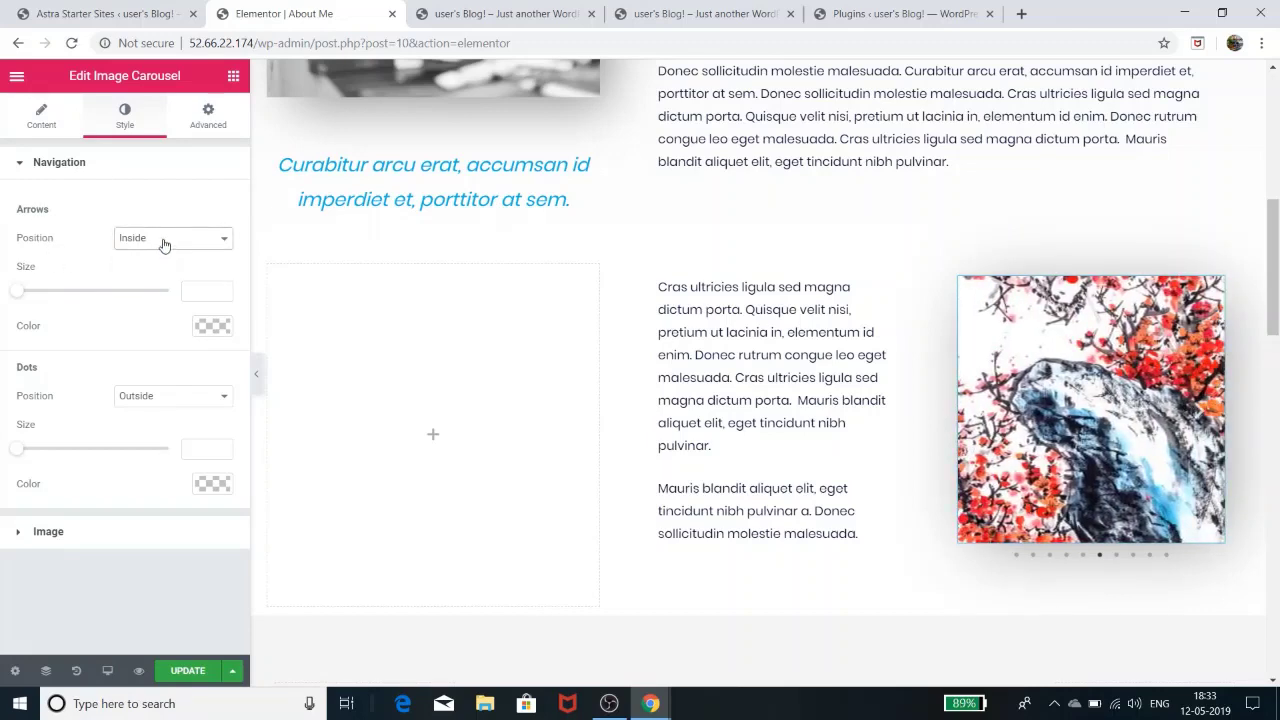
mouse_move(16, 291)
left_mouse_down()
mouse_move(64, 294)
mouse_move(6, 300)
left_mouse_up()
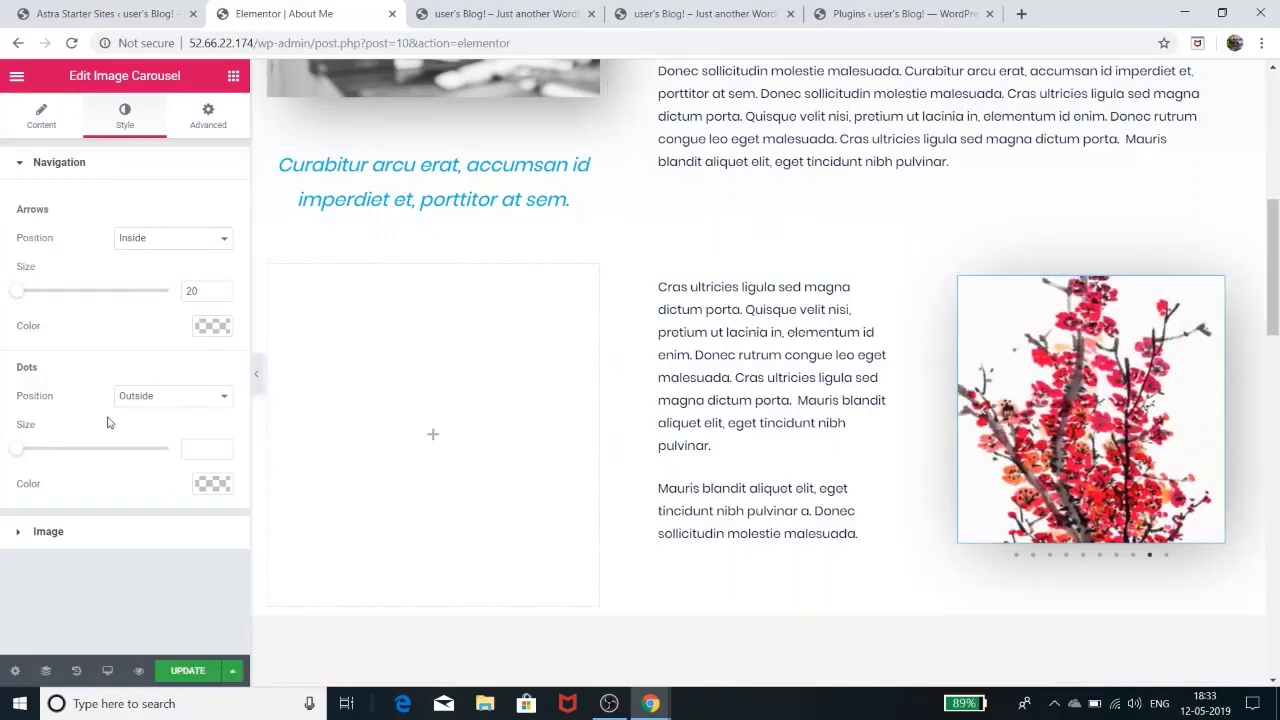
Step: Check the carousel's image border and spacing settings, and set its entrance animation to Fade In
left_click(50, 540)
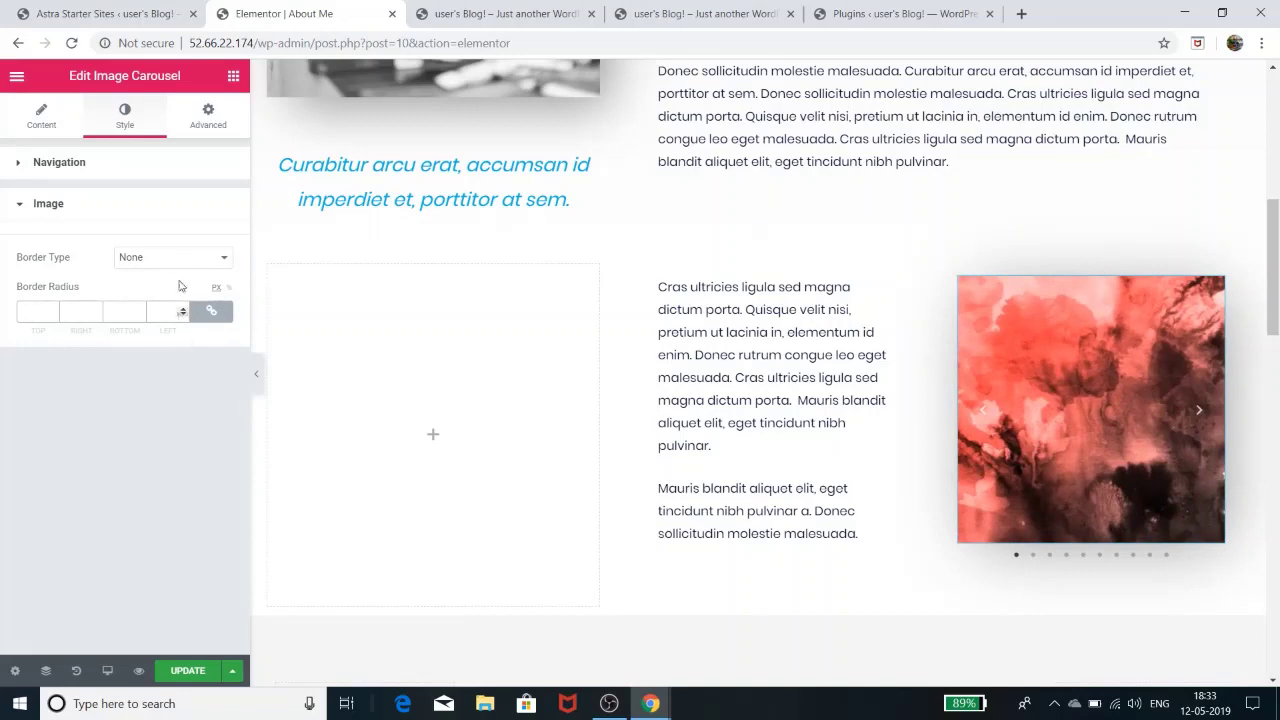
left_click(212, 118)
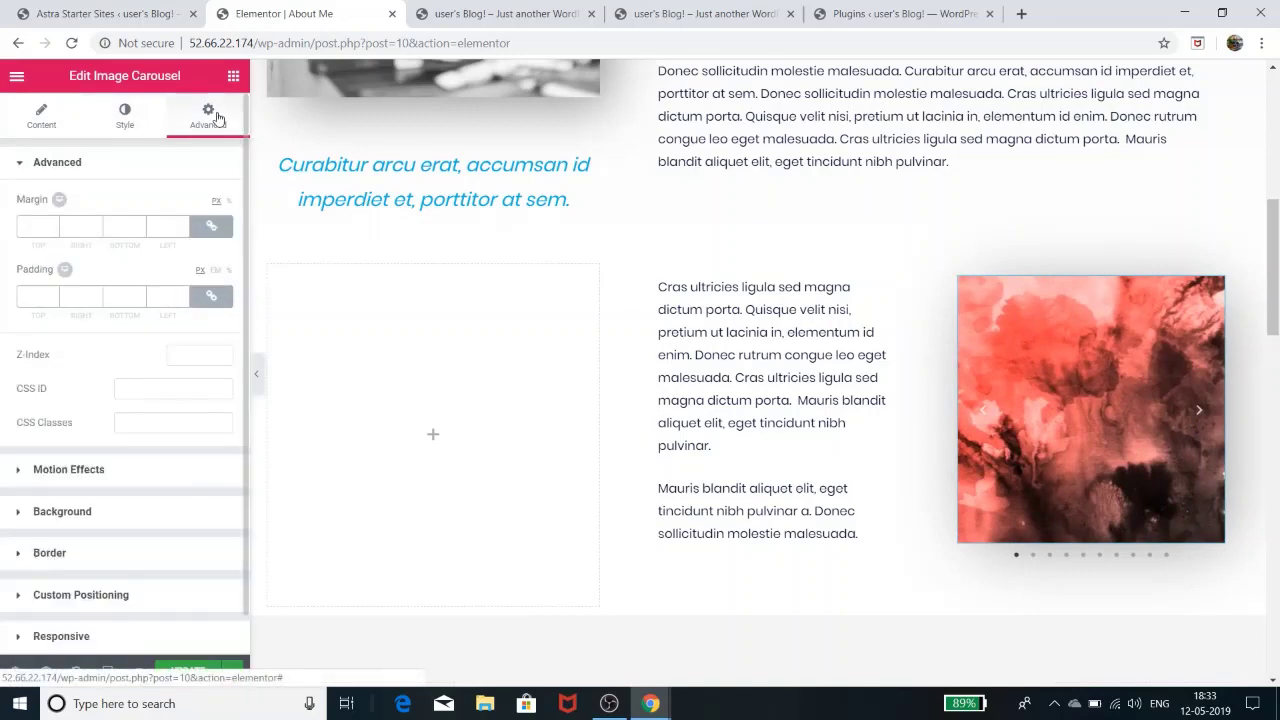
left_click(23, 166)
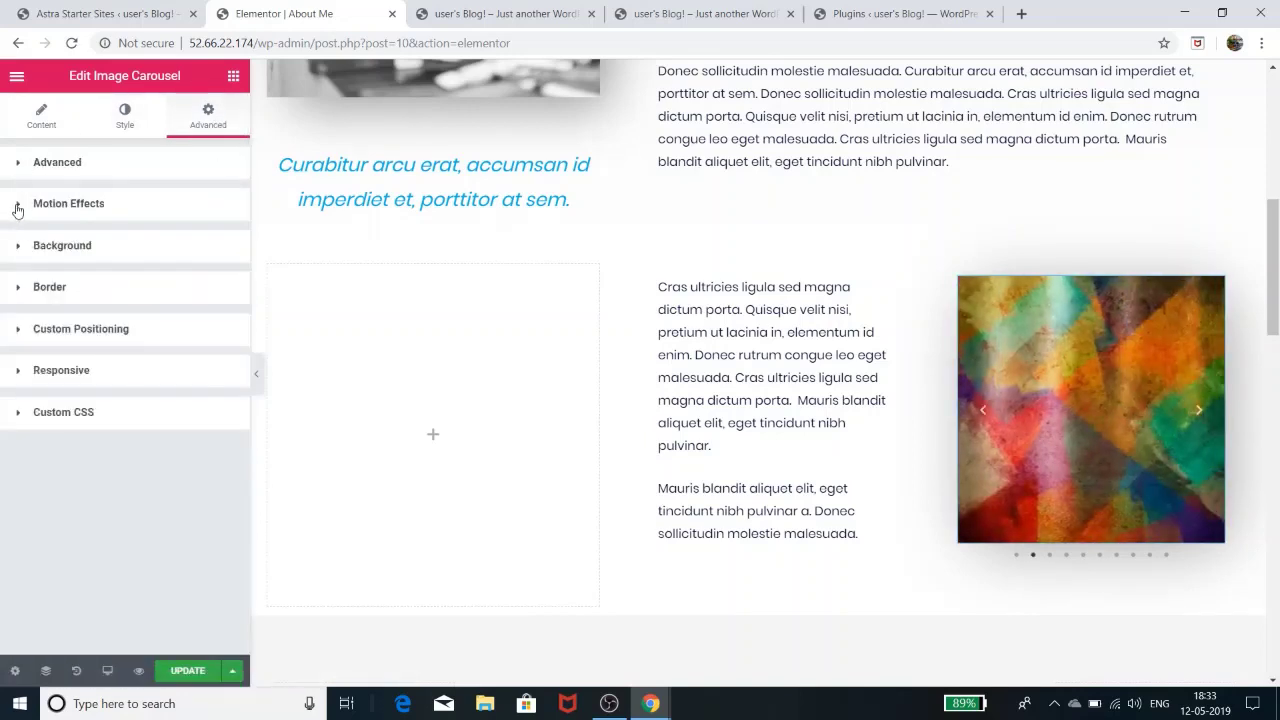
left_click(18, 208)
left_click(60, 272)
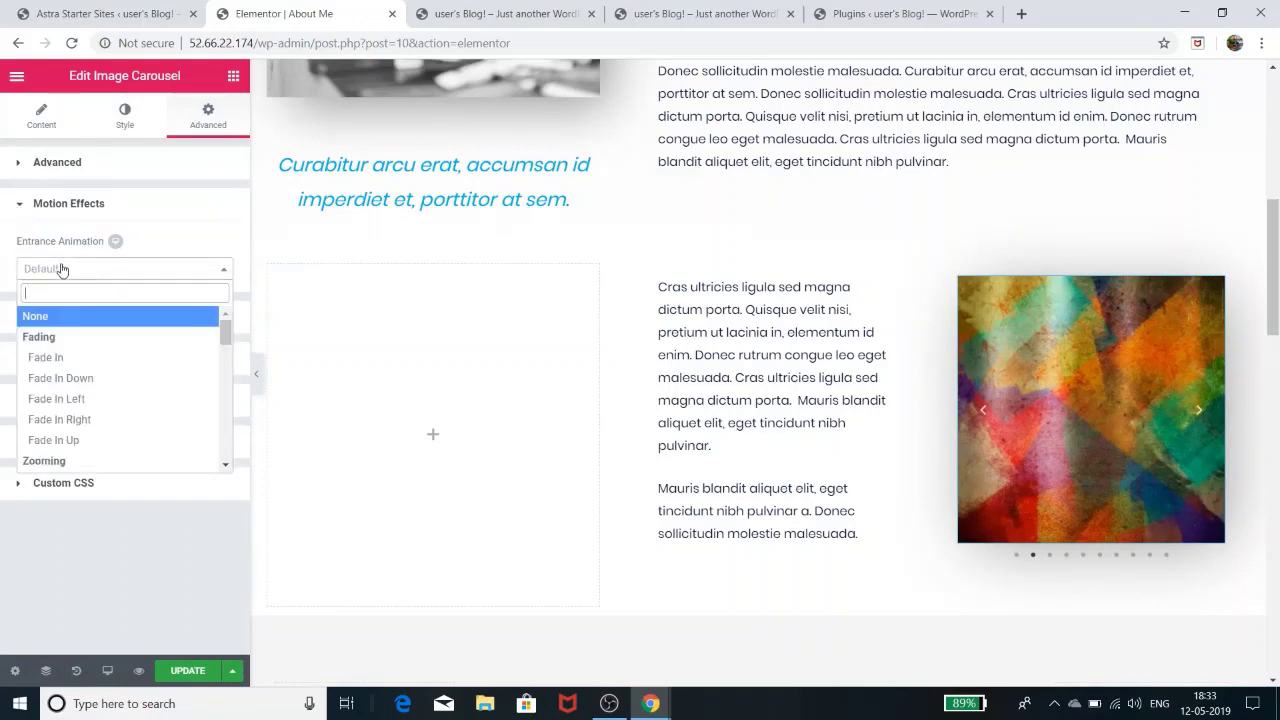
left_click(60, 358)
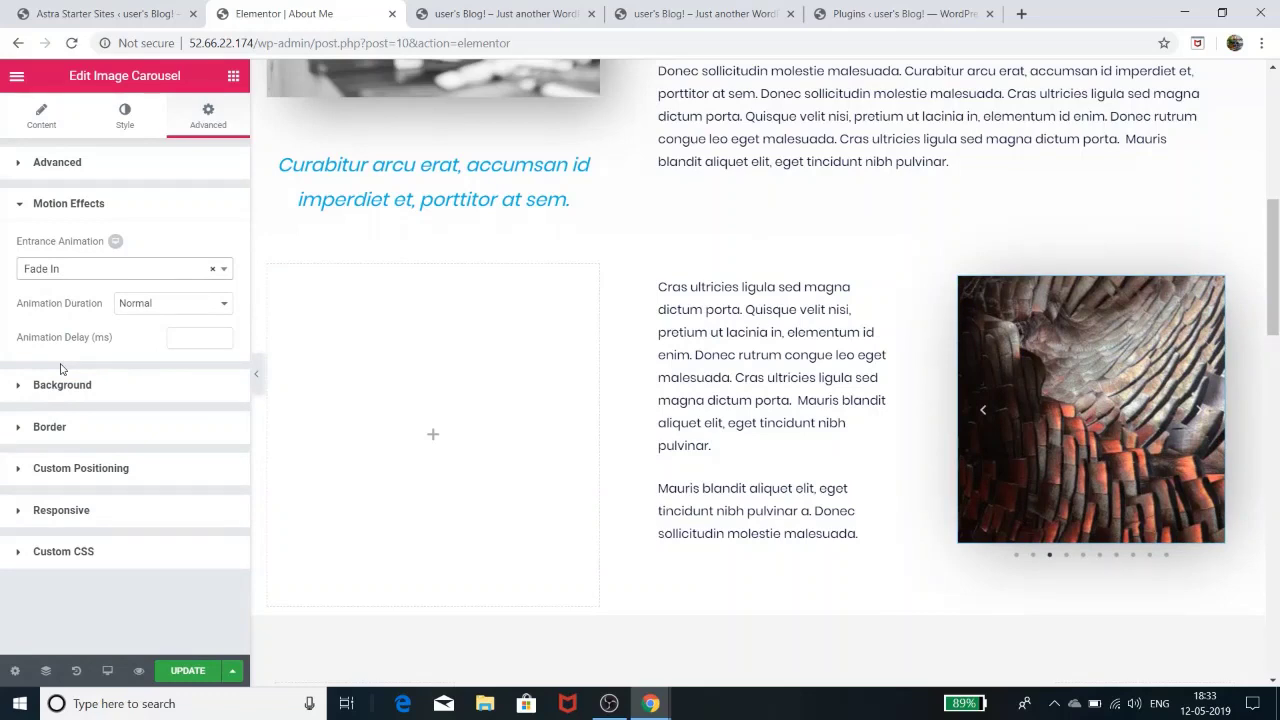
Step: Change the image carousel's entrance animation to Fade In Right
left_click(150, 270)
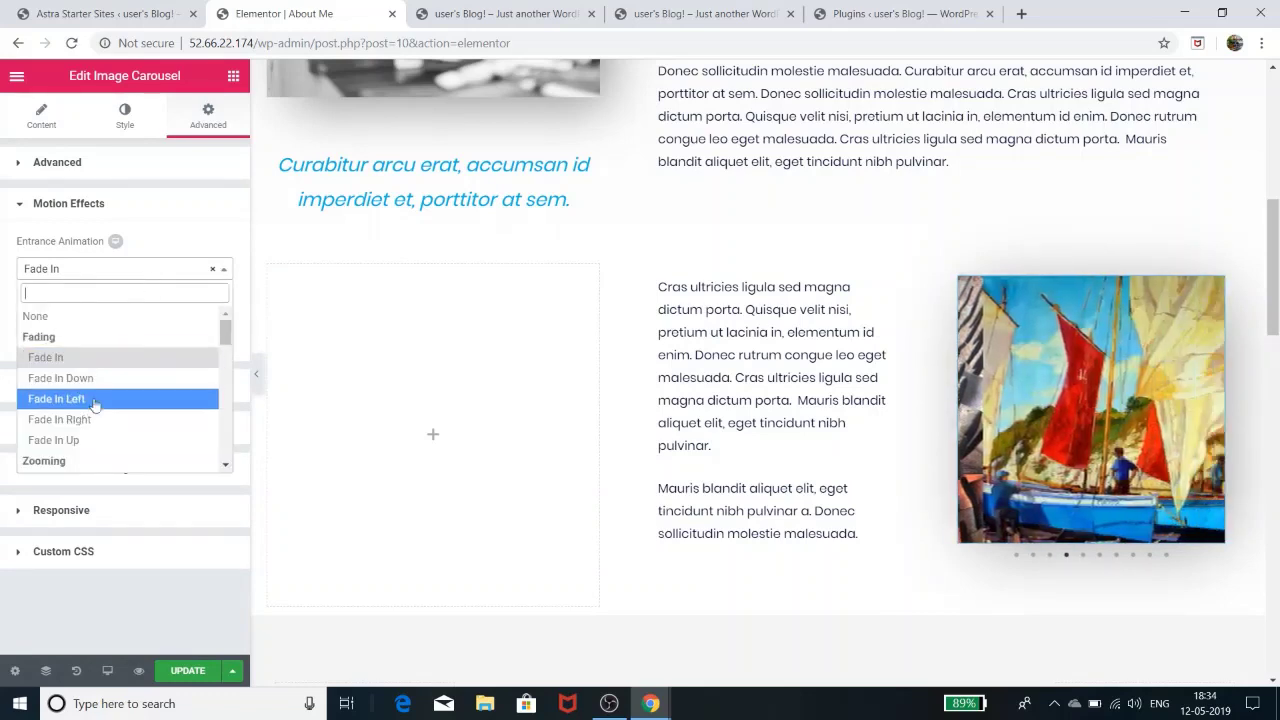
left_click(90, 420)
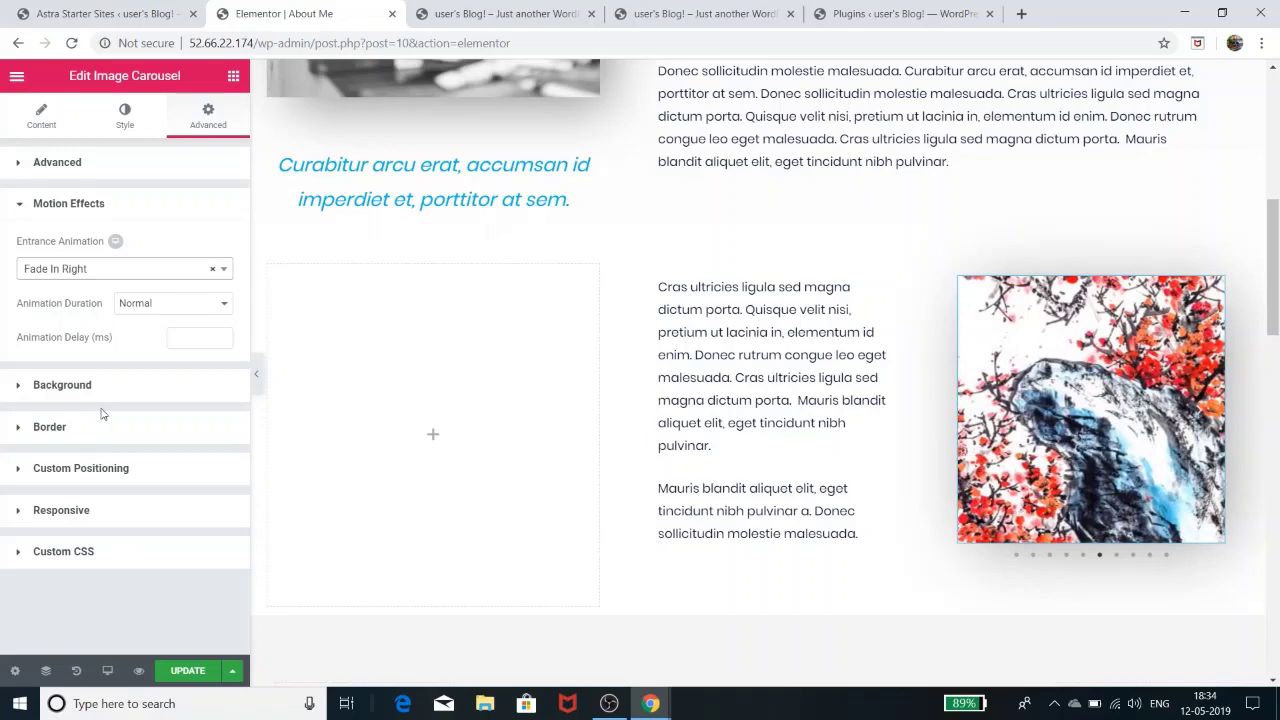
left_click(233, 78)
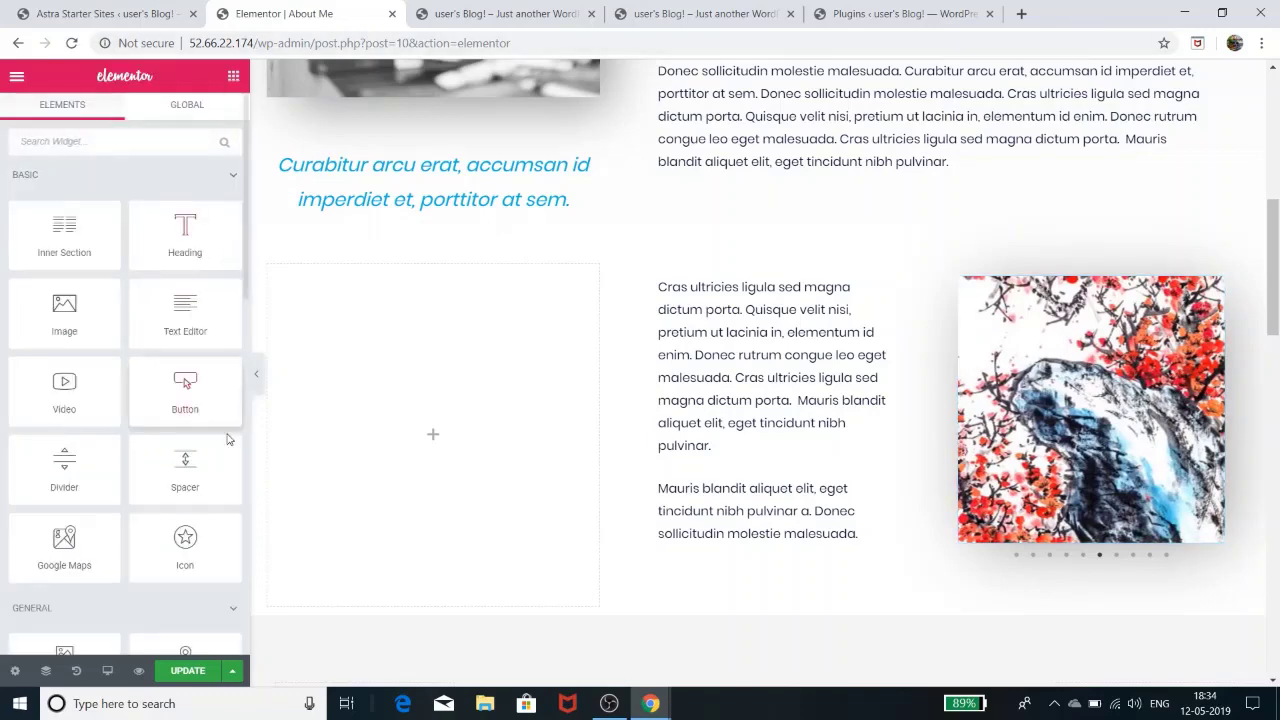
Step: Review the About Me page without the editing panel, from the portrait and carousel down to the certificates
left_click(256, 374)
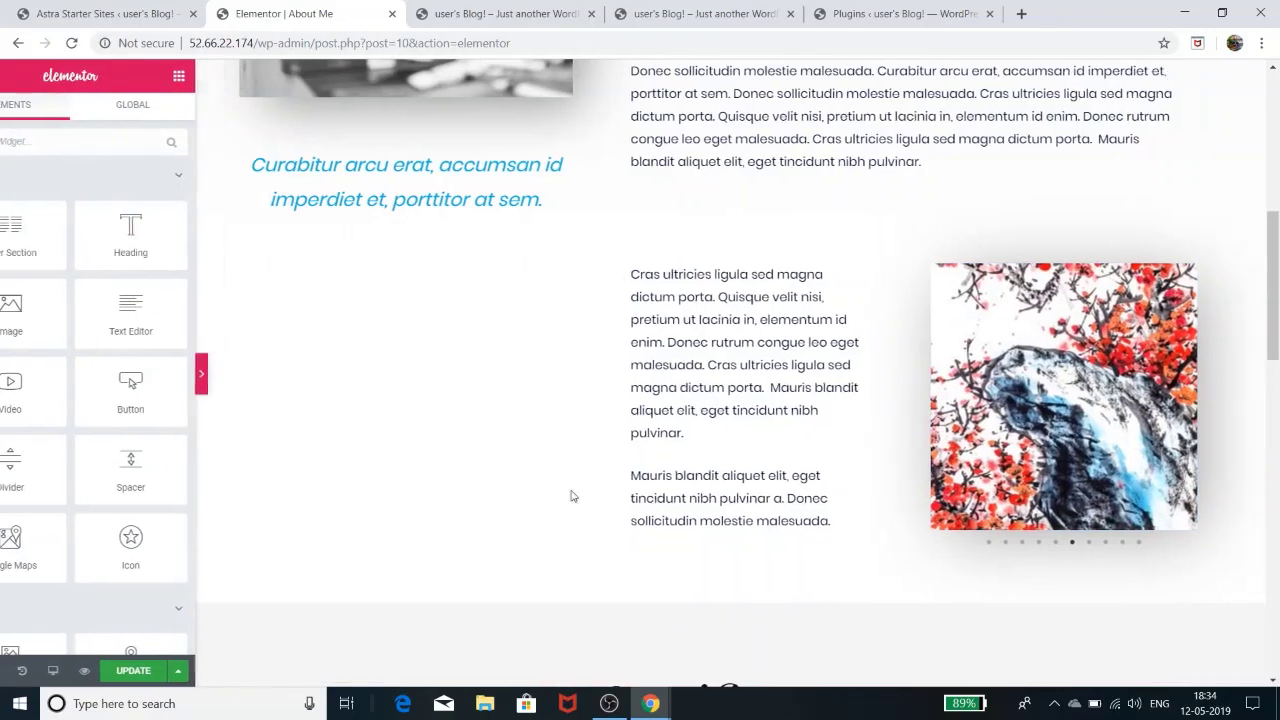
scroll(940, 571, "down", 3)
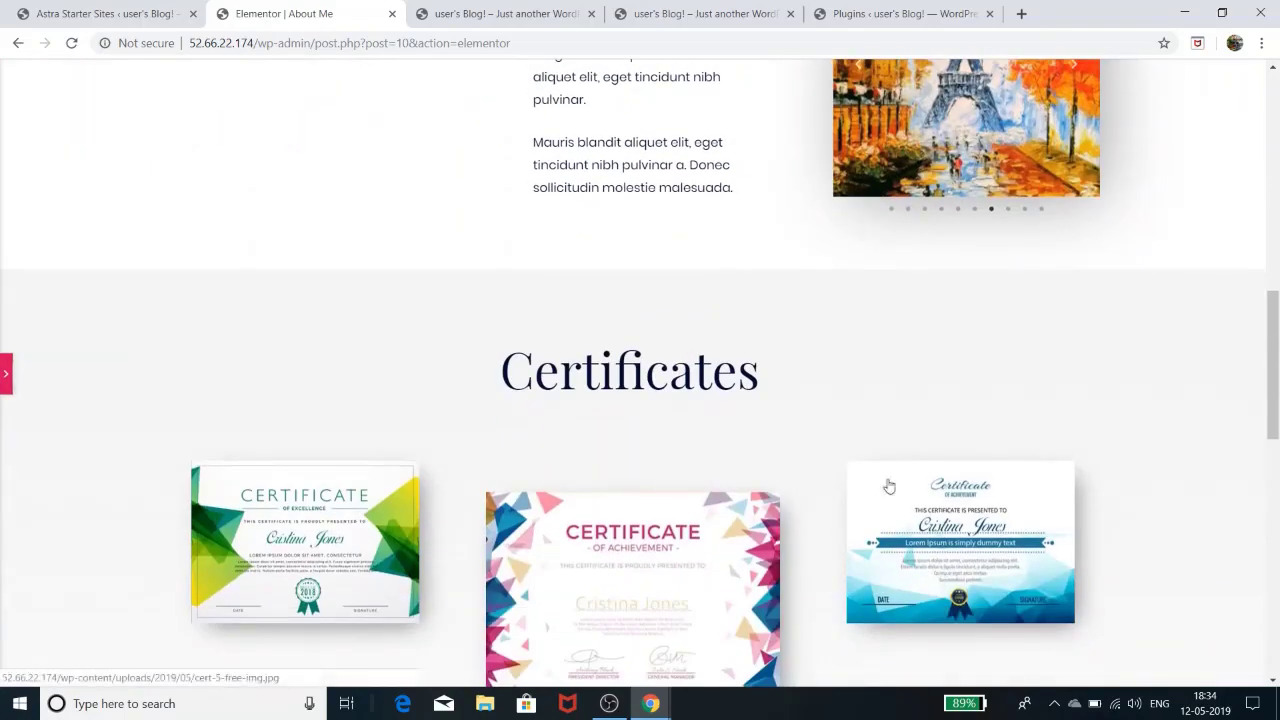
scroll(711, 503, "down", 3)
scroll(708, 500, "up", 2)
scroll(714, 498, "down", 2)
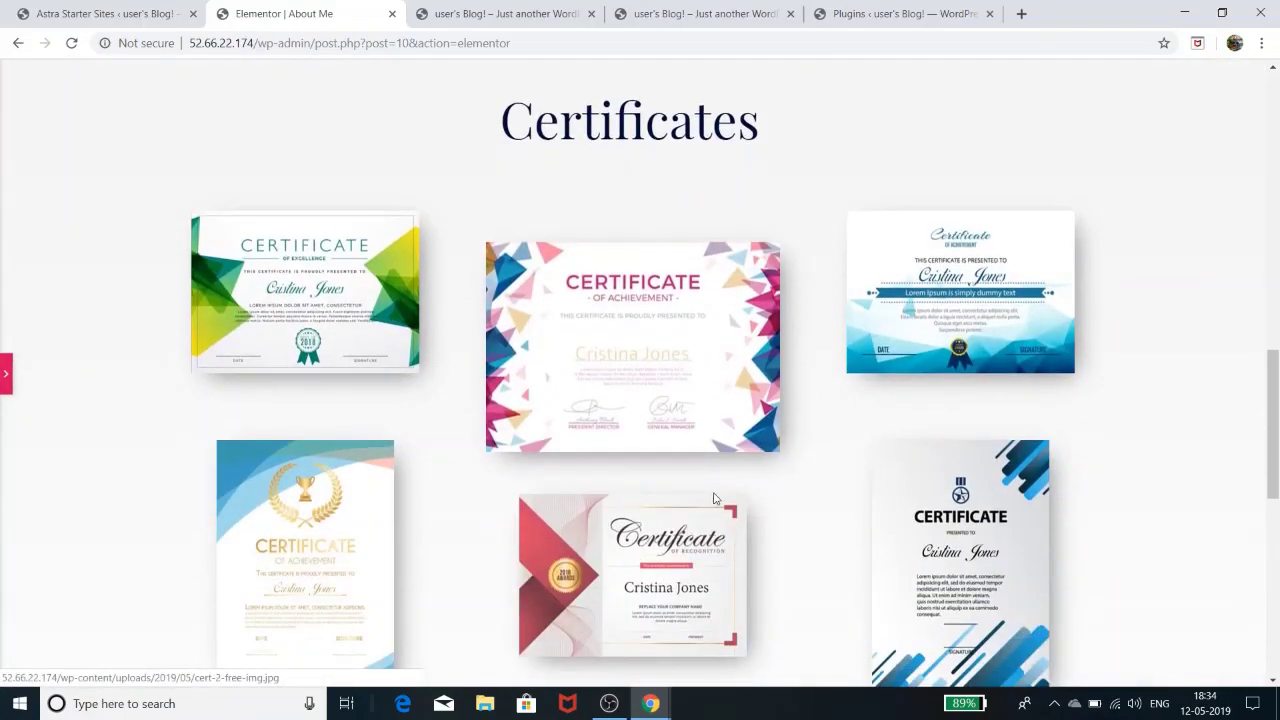
scroll(676, 482, "up", 8)
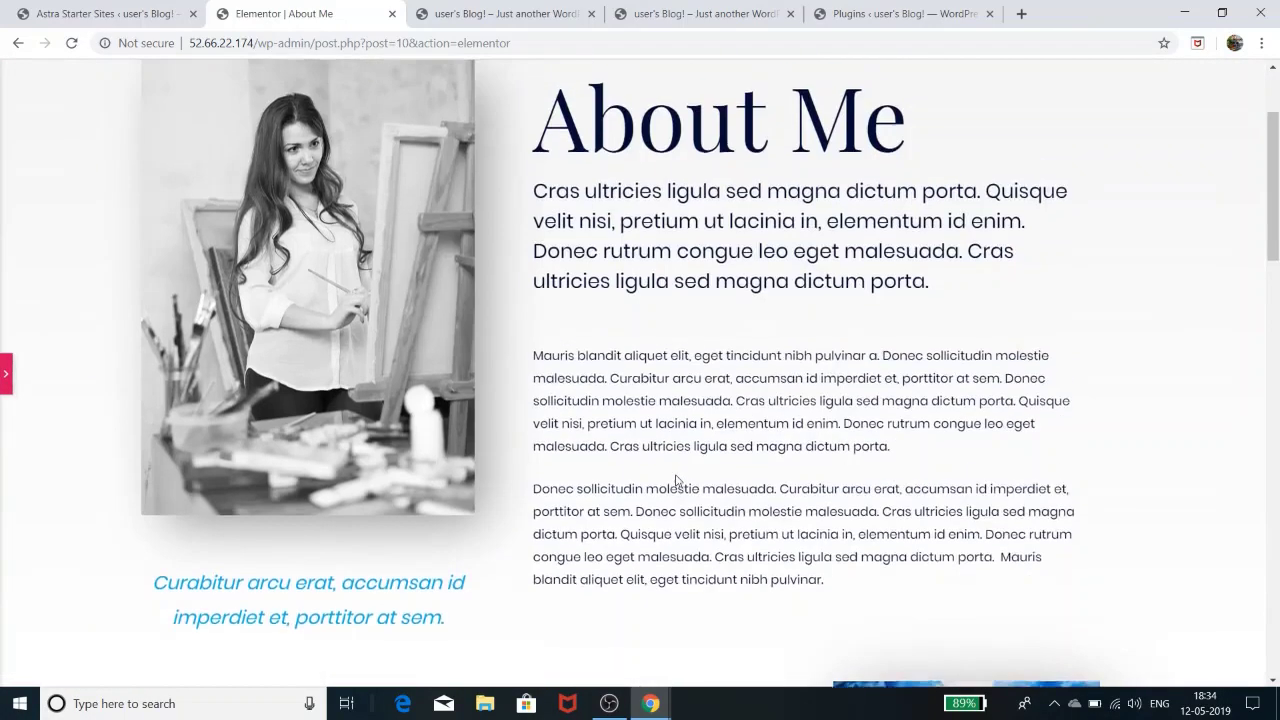
scroll(676, 482, "up", 2)
scroll(720, 330, "down", 3)
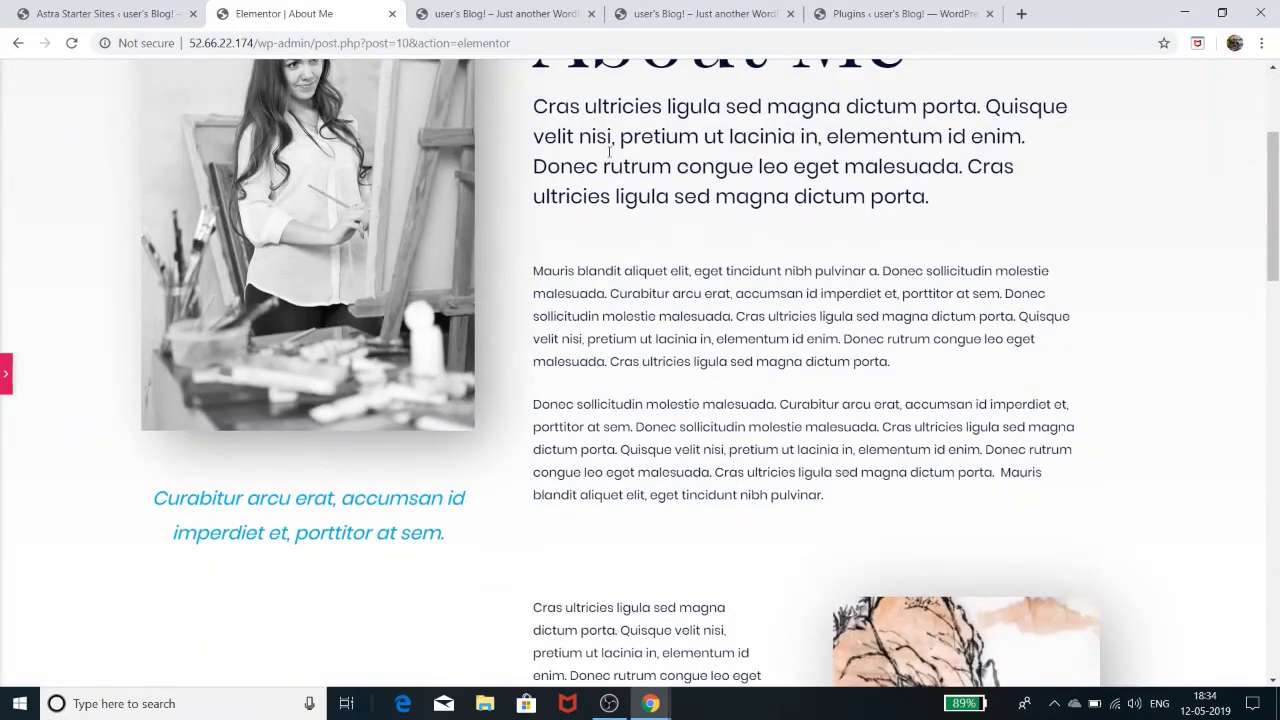
scroll(619, 388, "down", 3)
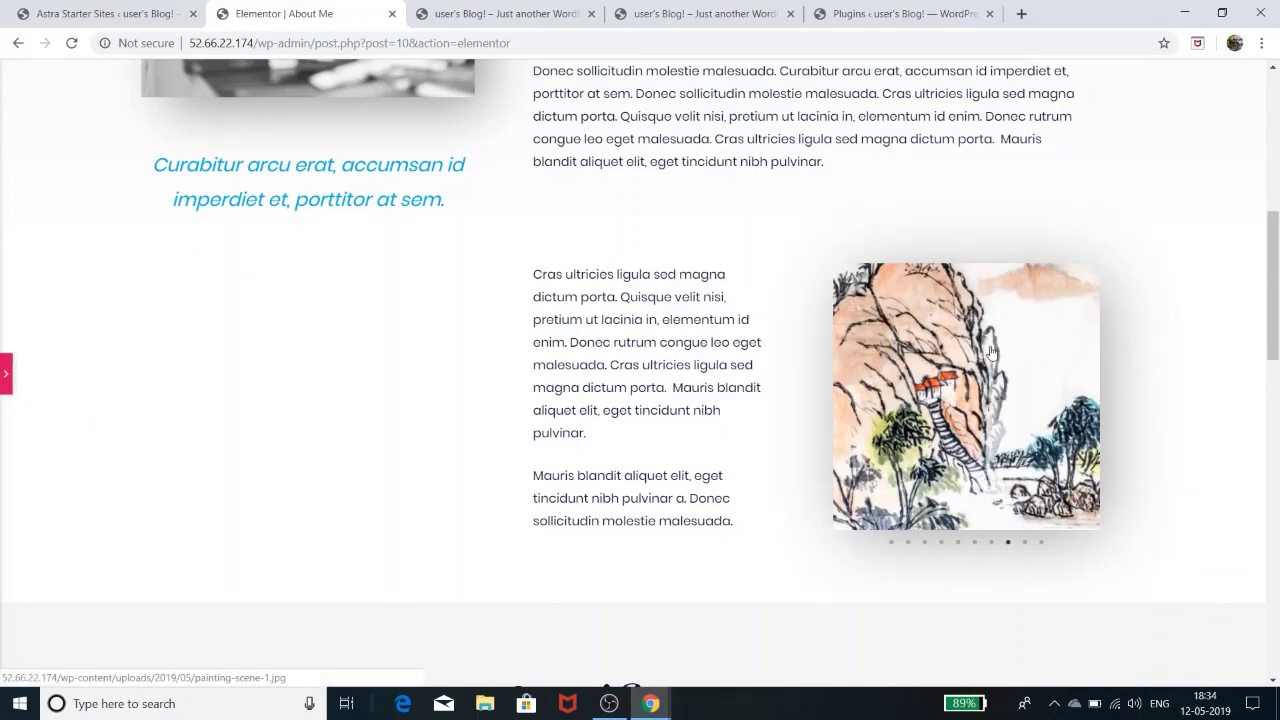
scroll(990, 355, "down", 1)
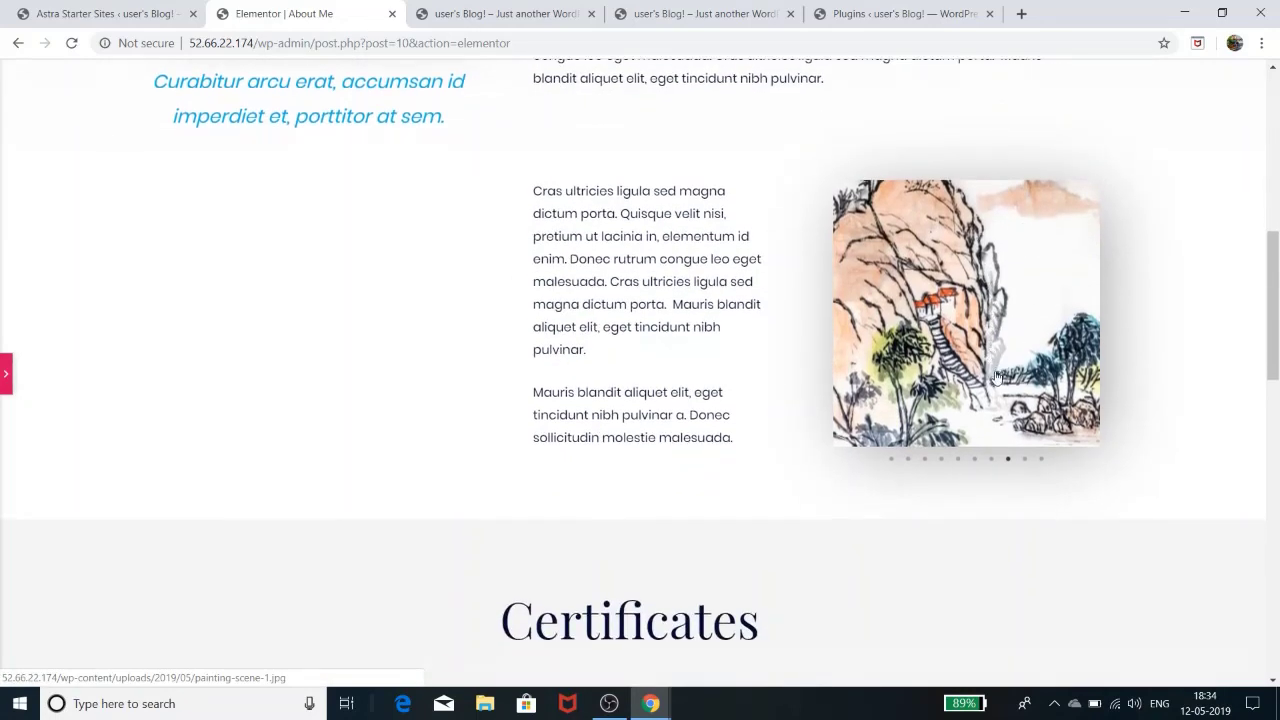
scroll(997, 377, "down", 4)
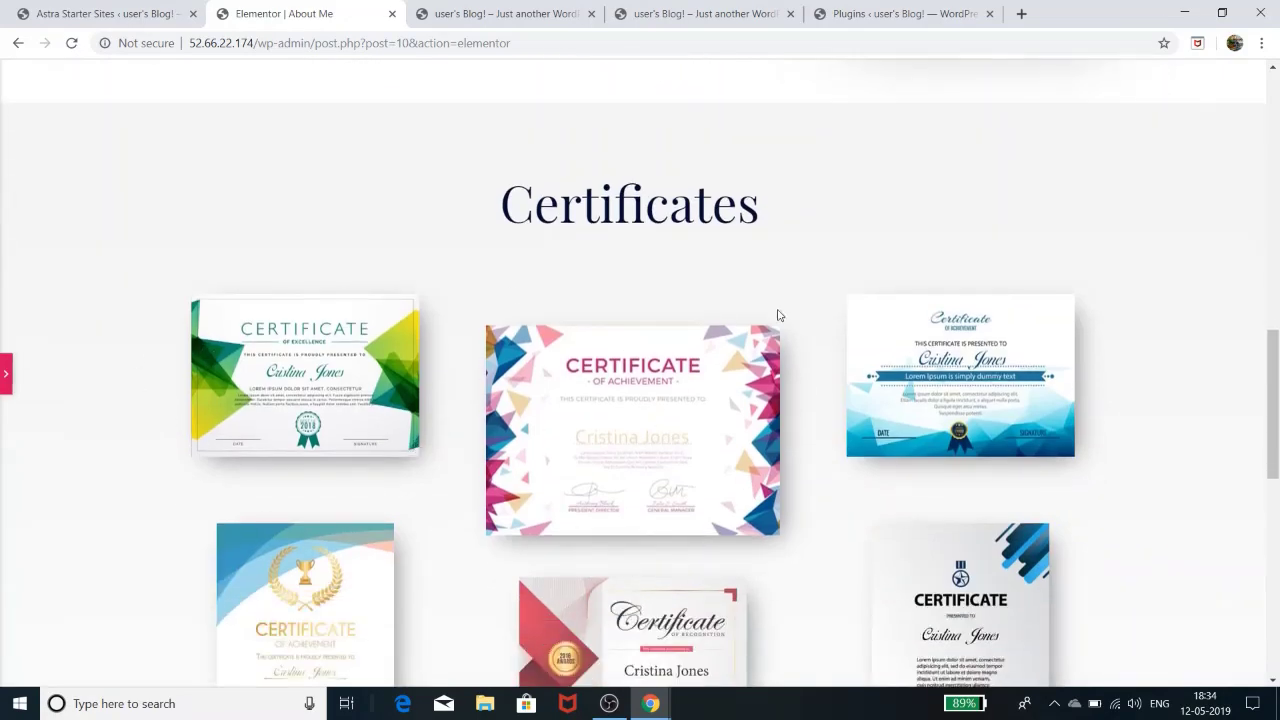
scroll(779, 316, "down", 2)
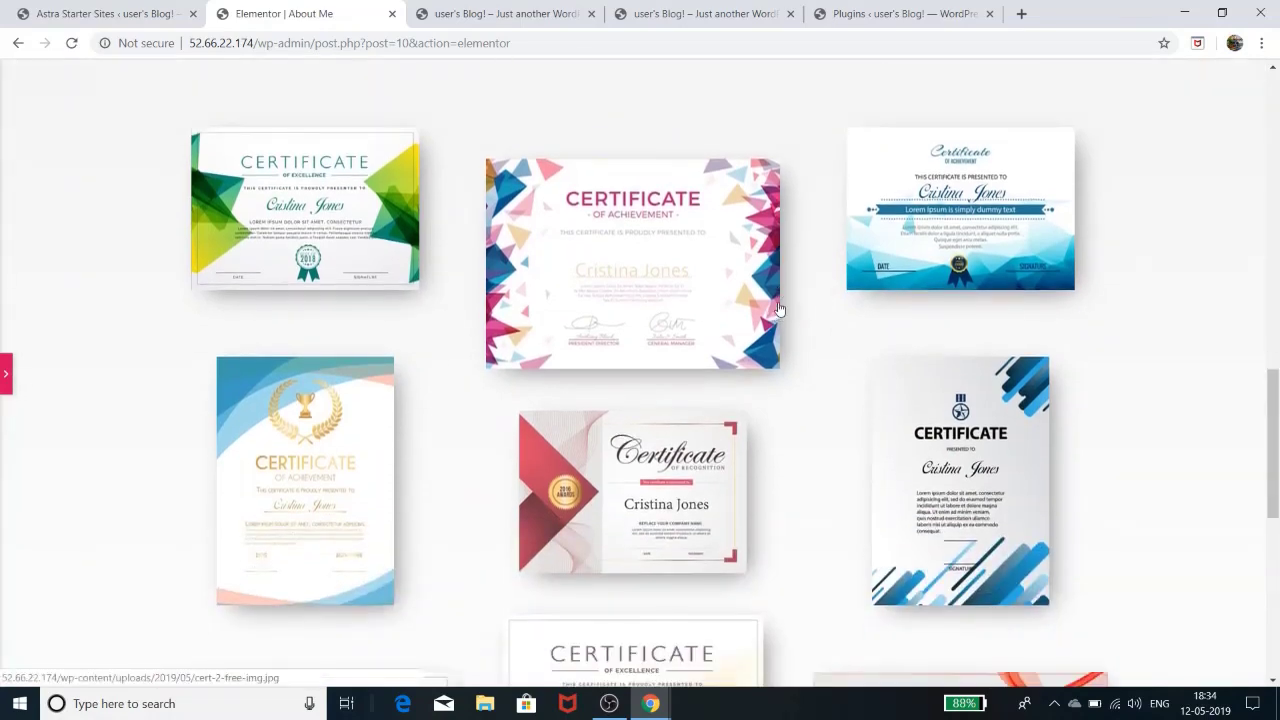
scroll(777, 306, "up", 2)
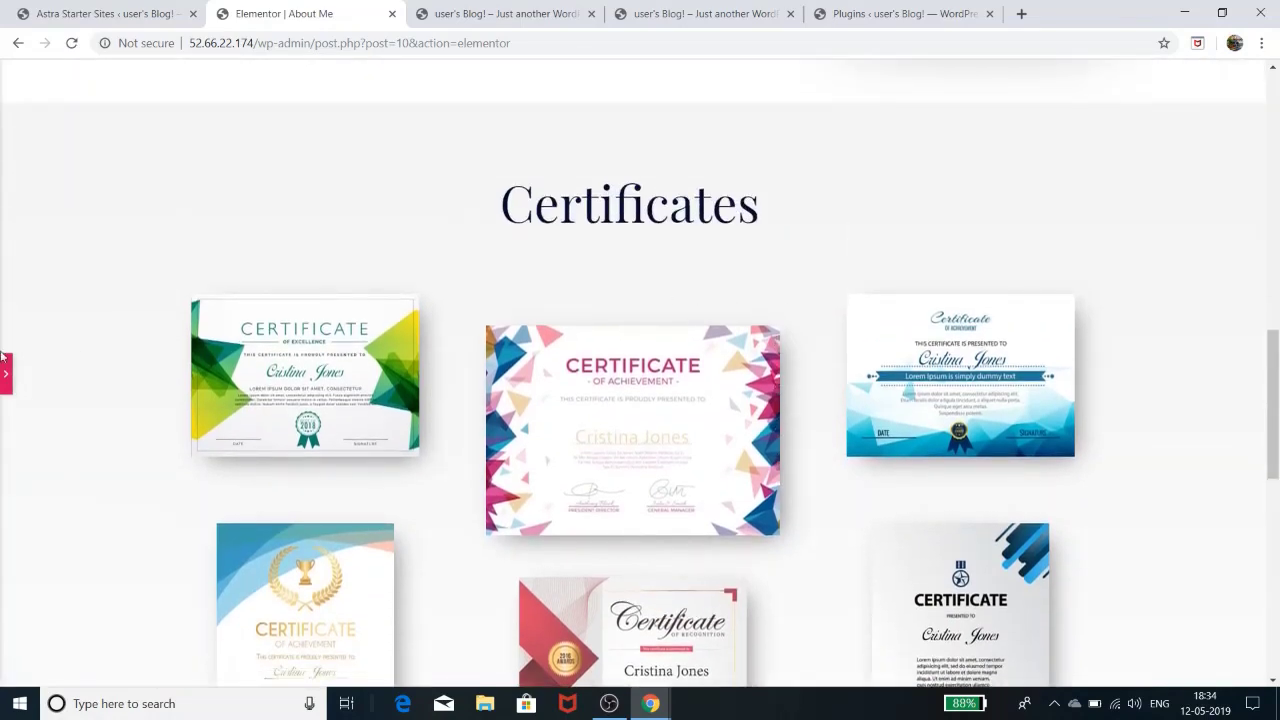
Step: View the green Certificate of Excellence image enlarged, look over its settings, and close the enlarged view
left_click(3, 370)
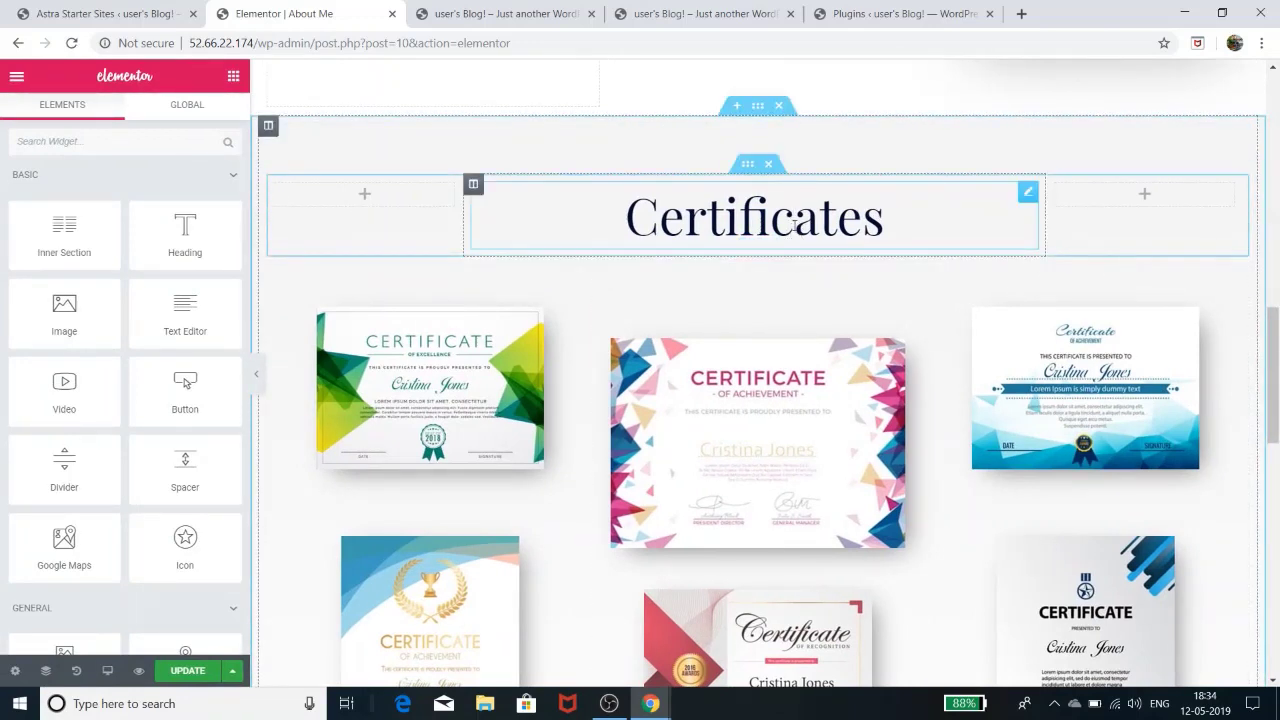
left_click(432, 377)
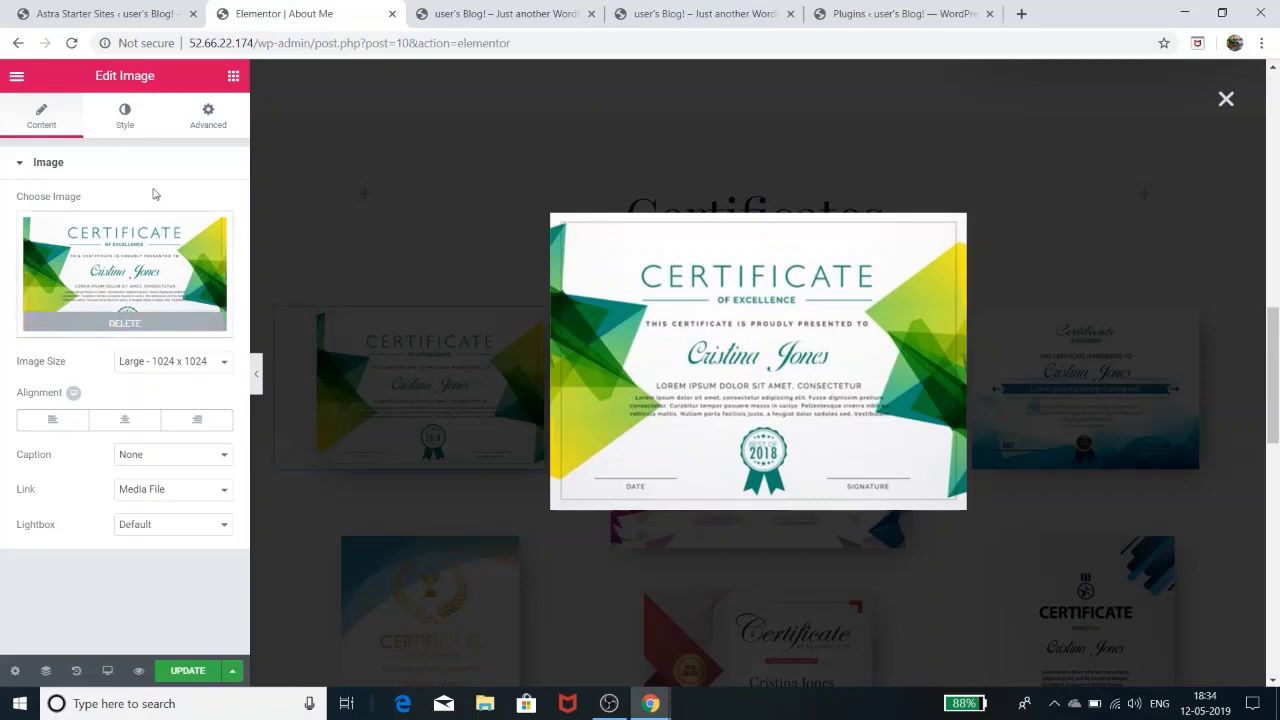
left_click(125, 120)
left_click(204, 119)
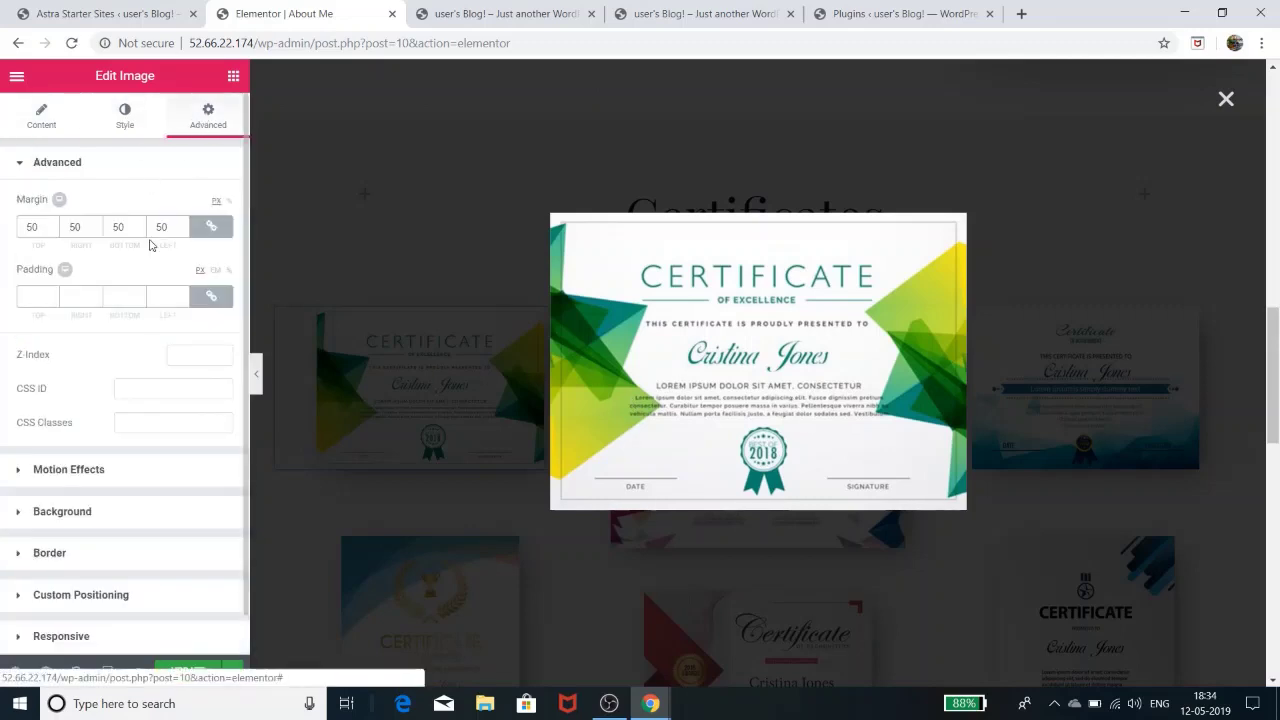
left_click(233, 76)
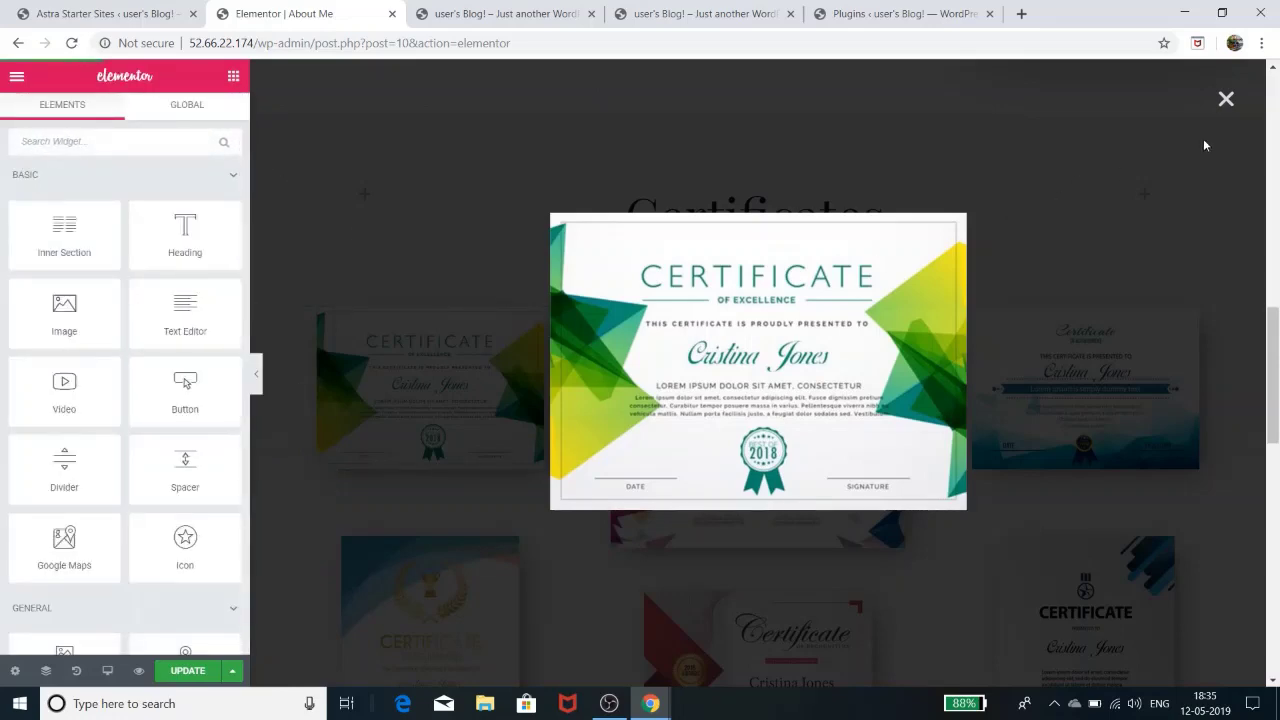
left_click(1227, 100)
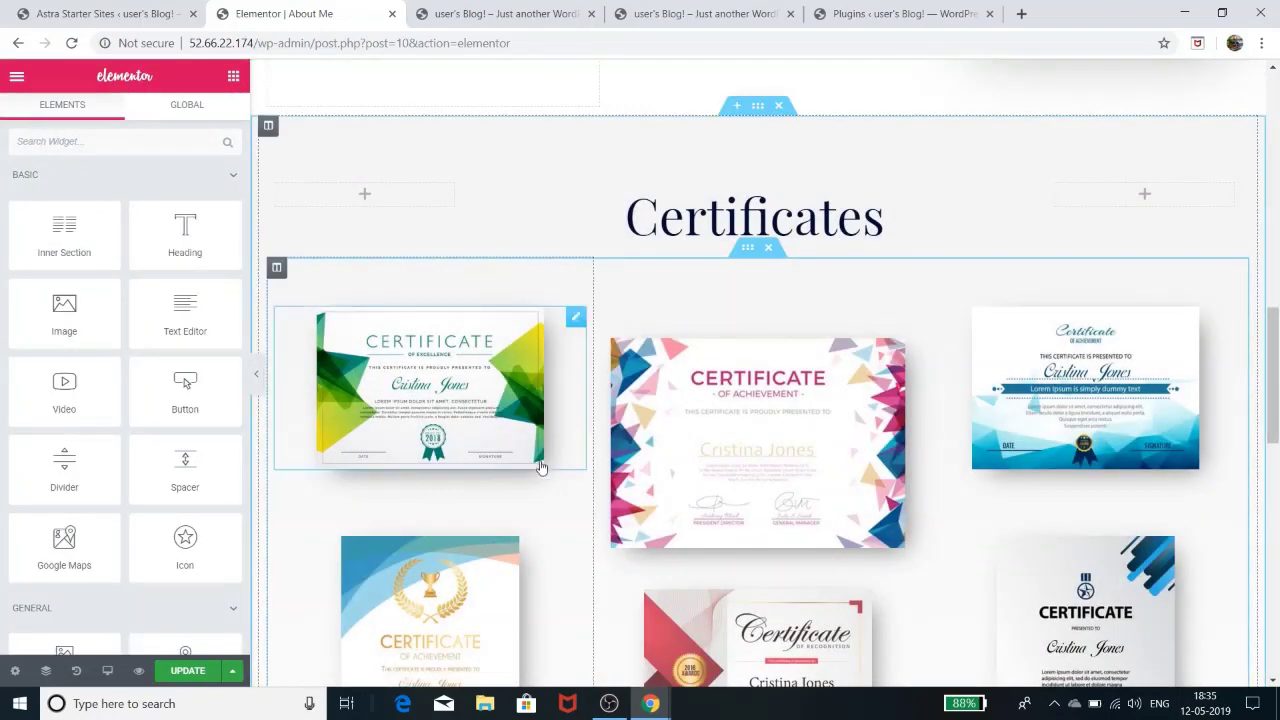
Step: Open the green Certificate of Excellence image for editing and examine its content and style options
right_click(432, 385)
left_click(472, 394)
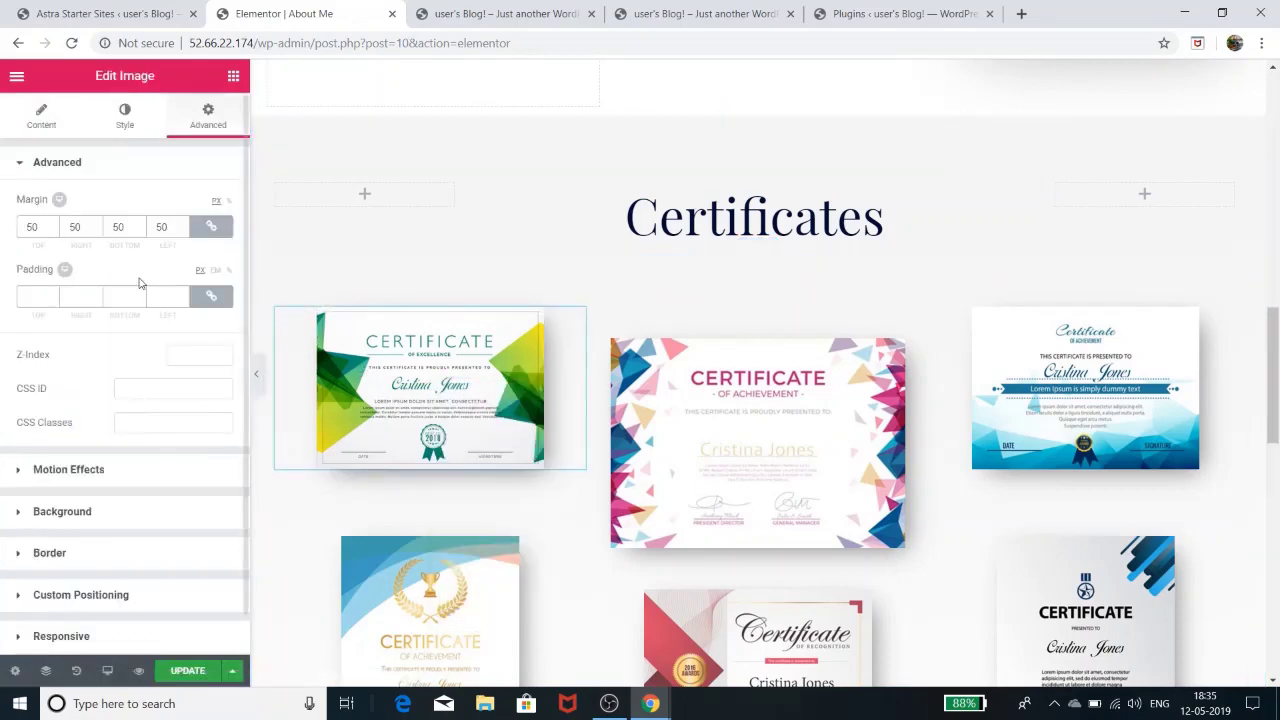
left_click(41, 118)
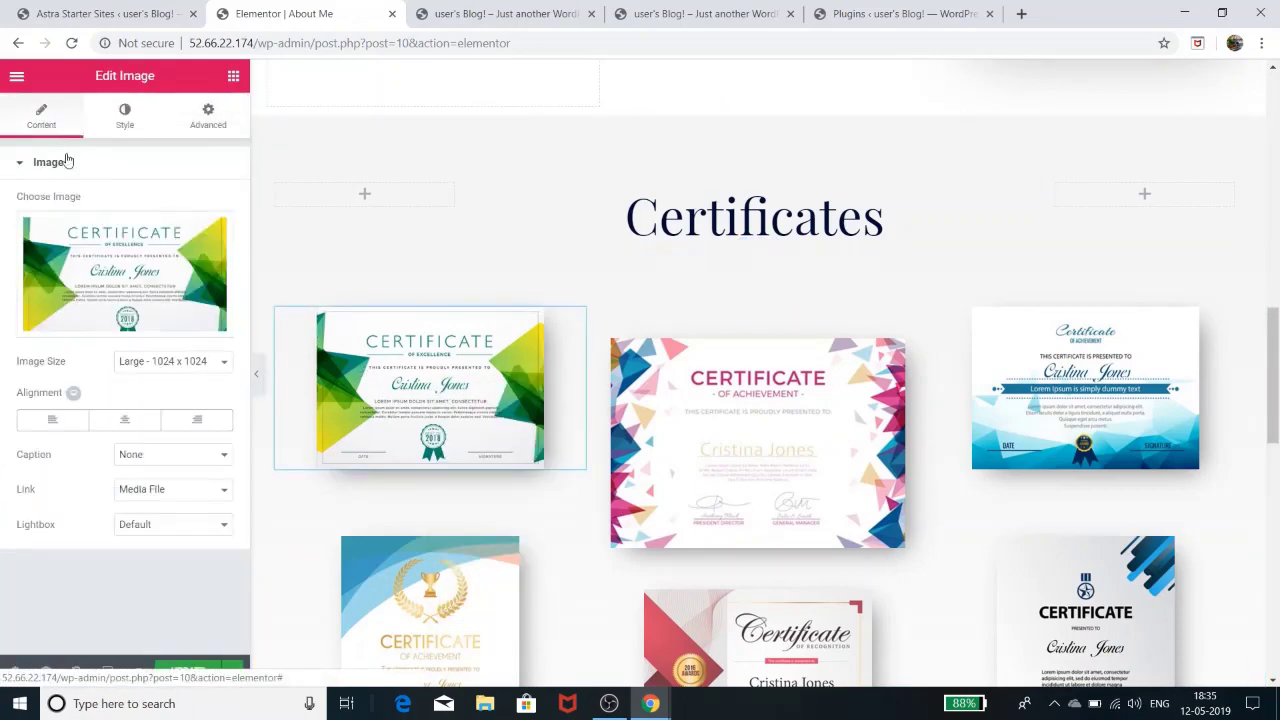
left_click(125, 116)
left_click(17, 164)
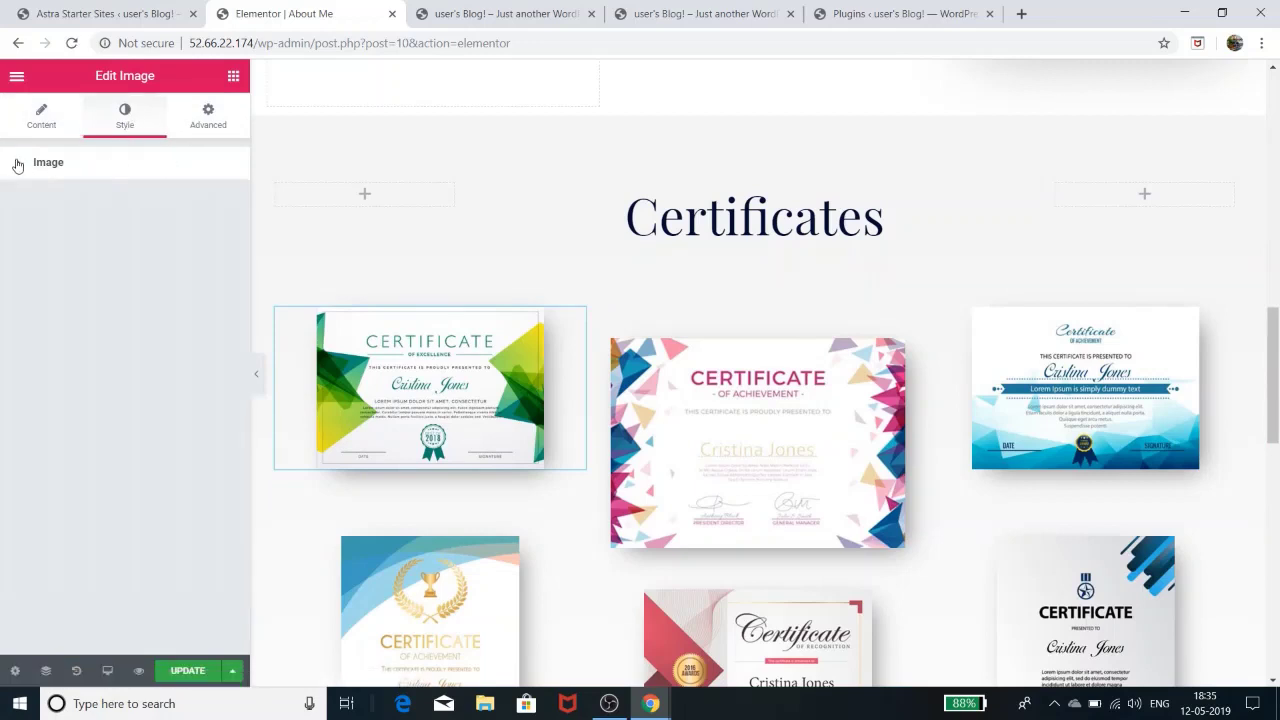
left_click(17, 164)
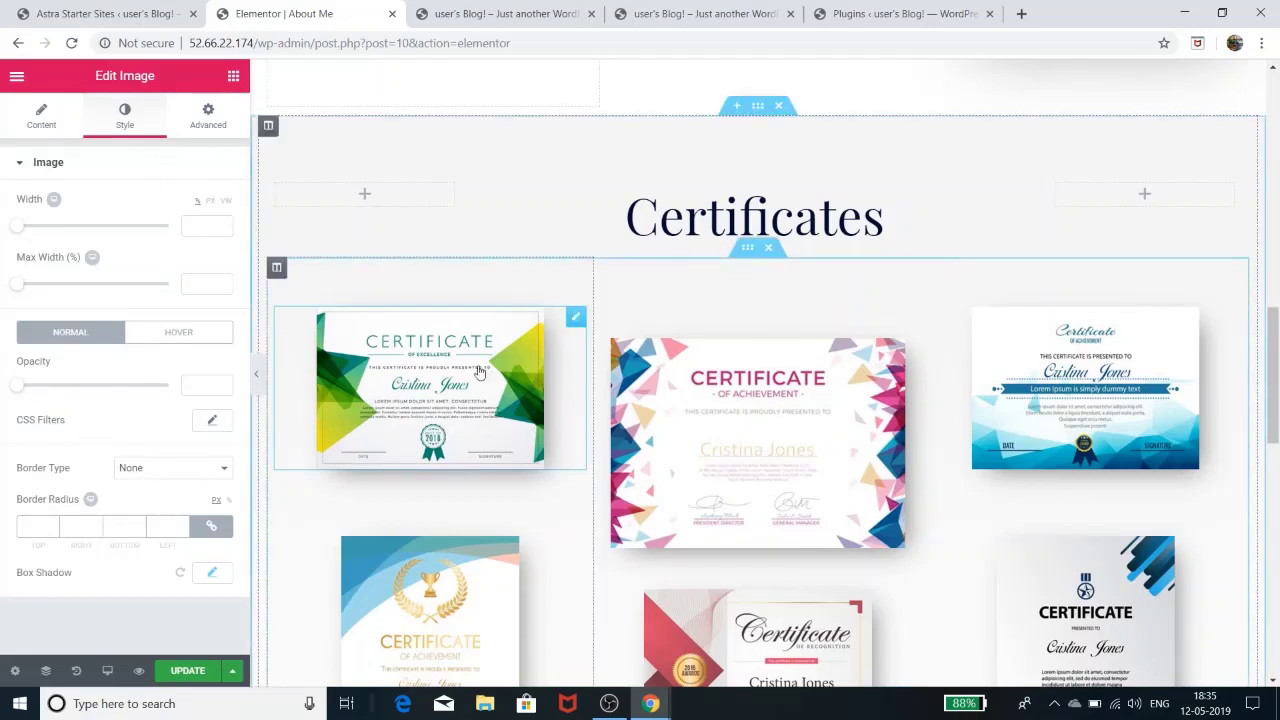
Step: Add an outline box shadow with blur 10 to the green Certificate of Excellence image through its advanced border settings
left_click(207, 120)
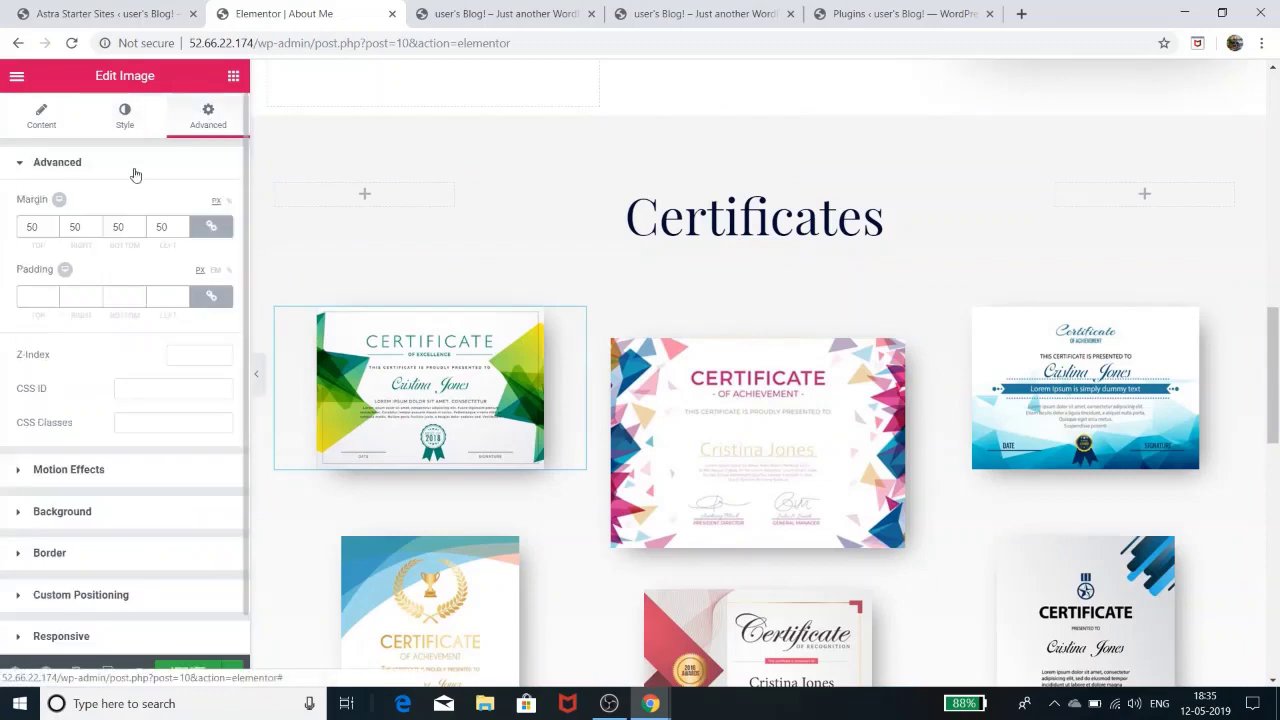
left_click(23, 166)
left_click(72, 290)
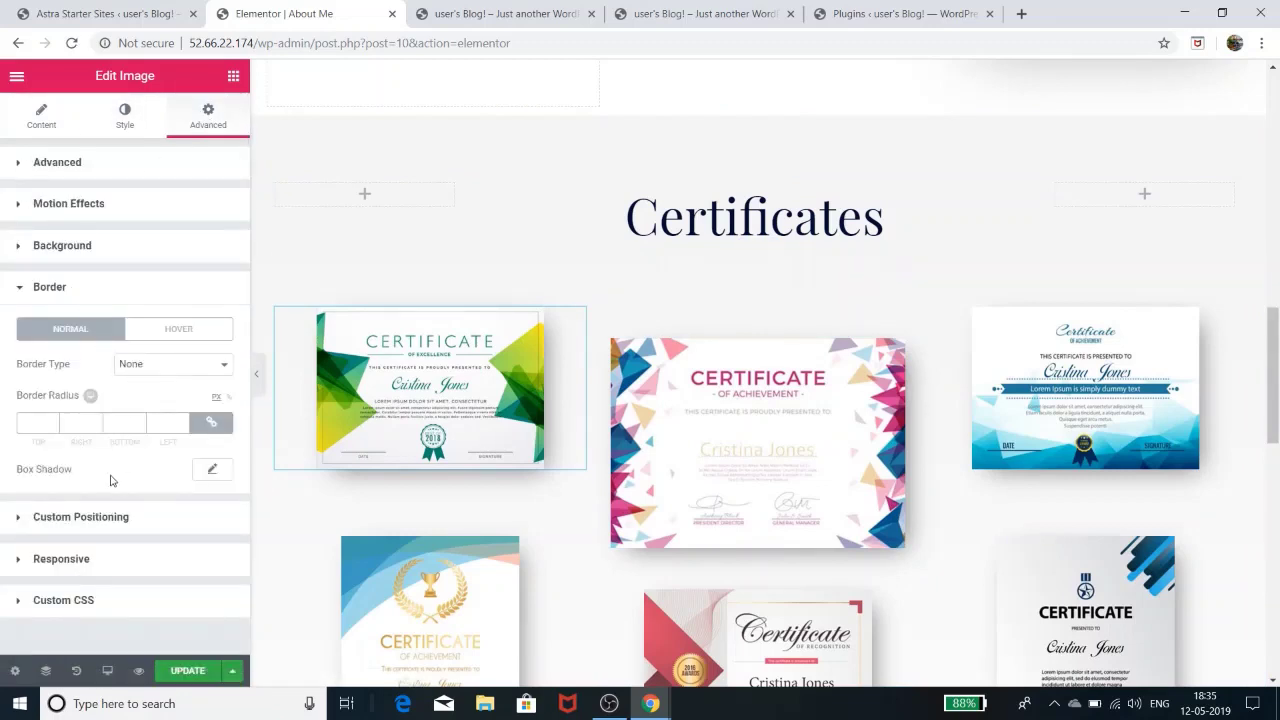
left_click(210, 472)
scroll(180, 500, "down", 1)
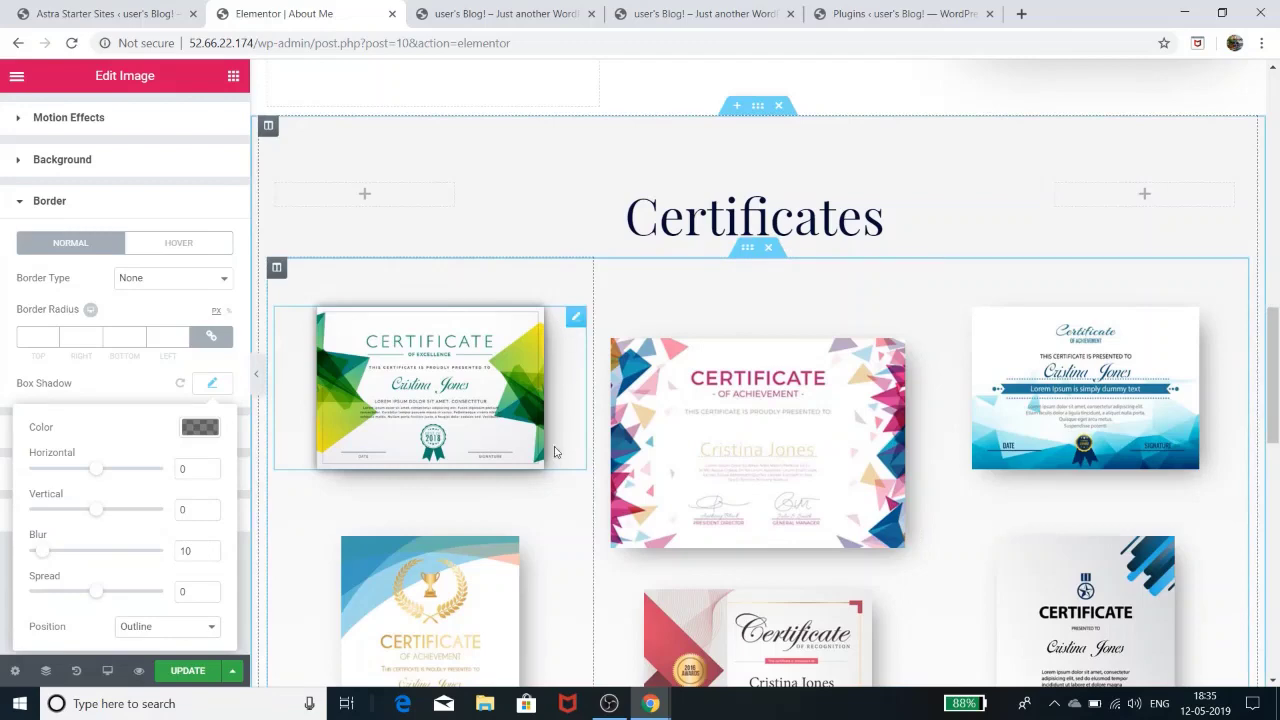
Step: Review the certificate gallery and the Connect section without the editing panel
left_click(257, 380)
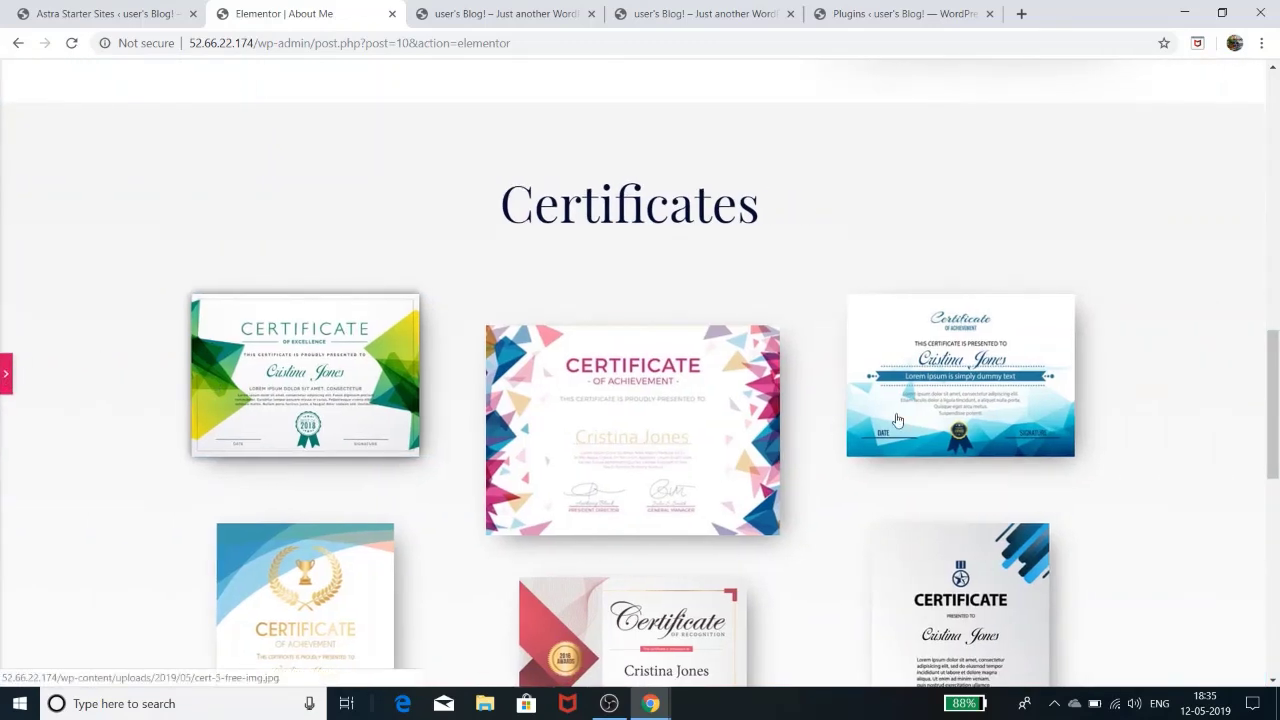
scroll(899, 421, "down", 3)
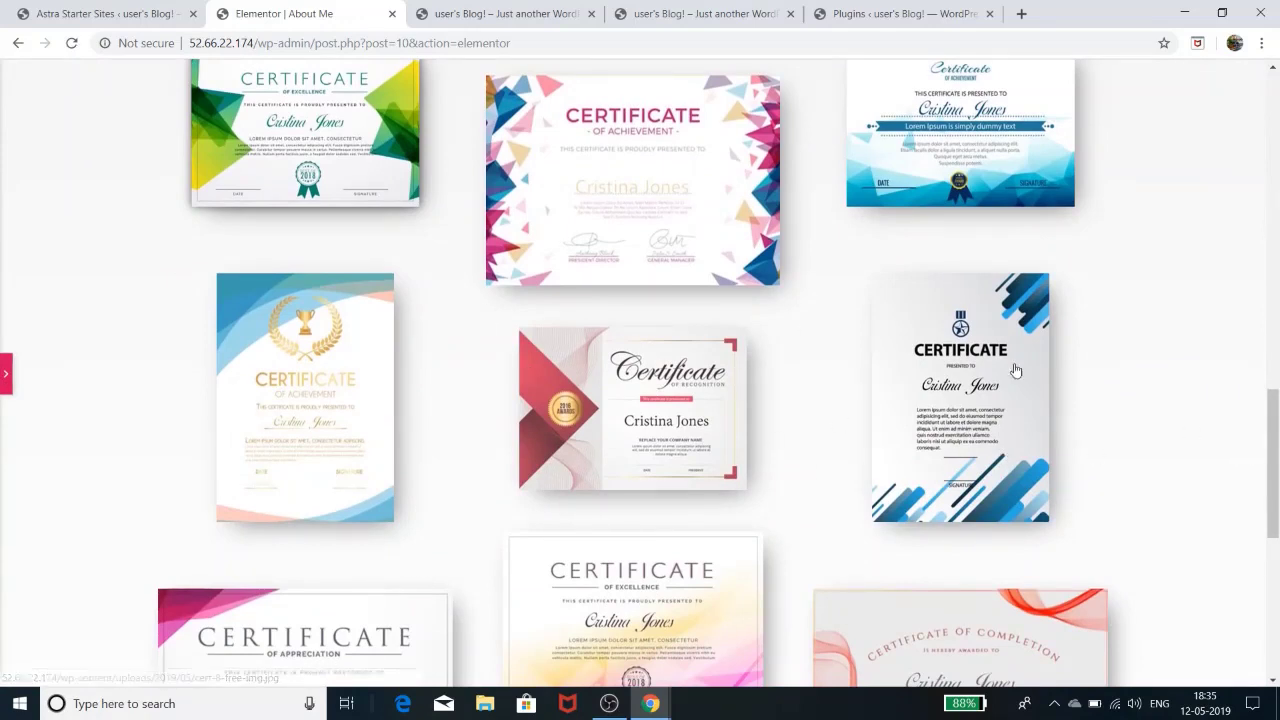
scroll(1277, 512, "down", 4)
scroll(1277, 512, "up", 5)
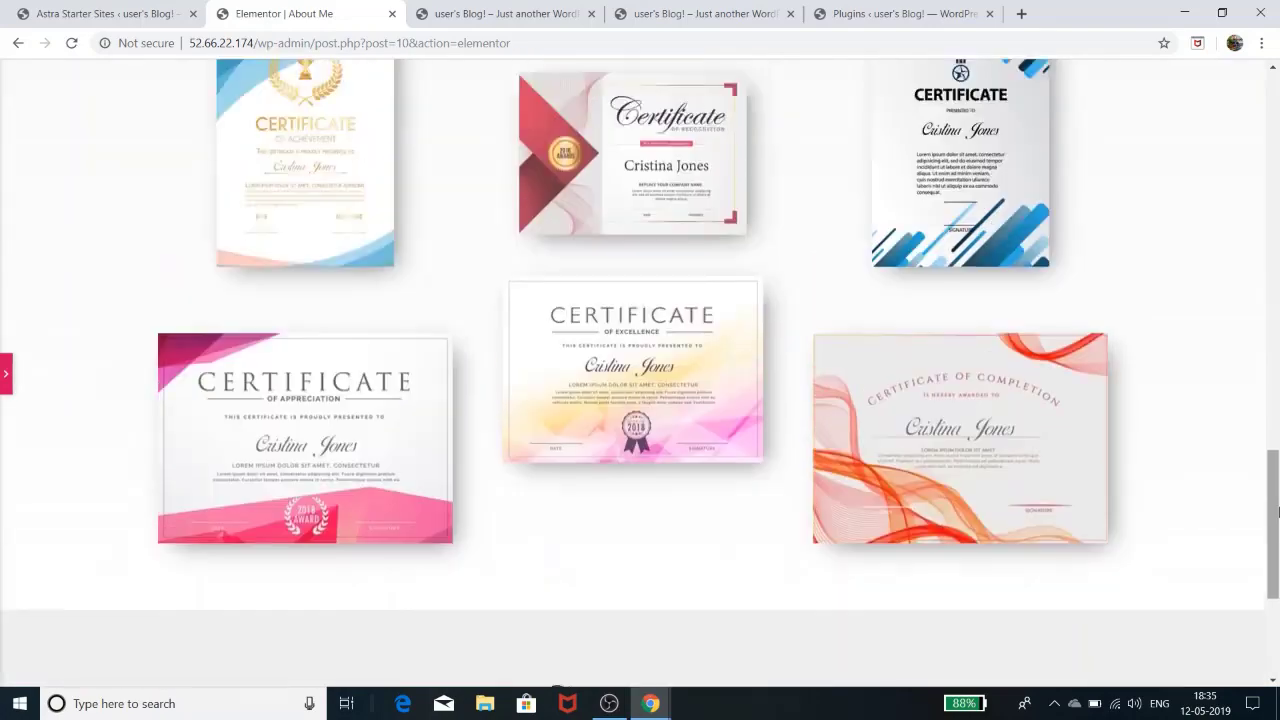
scroll(1030, 453, "down", 7)
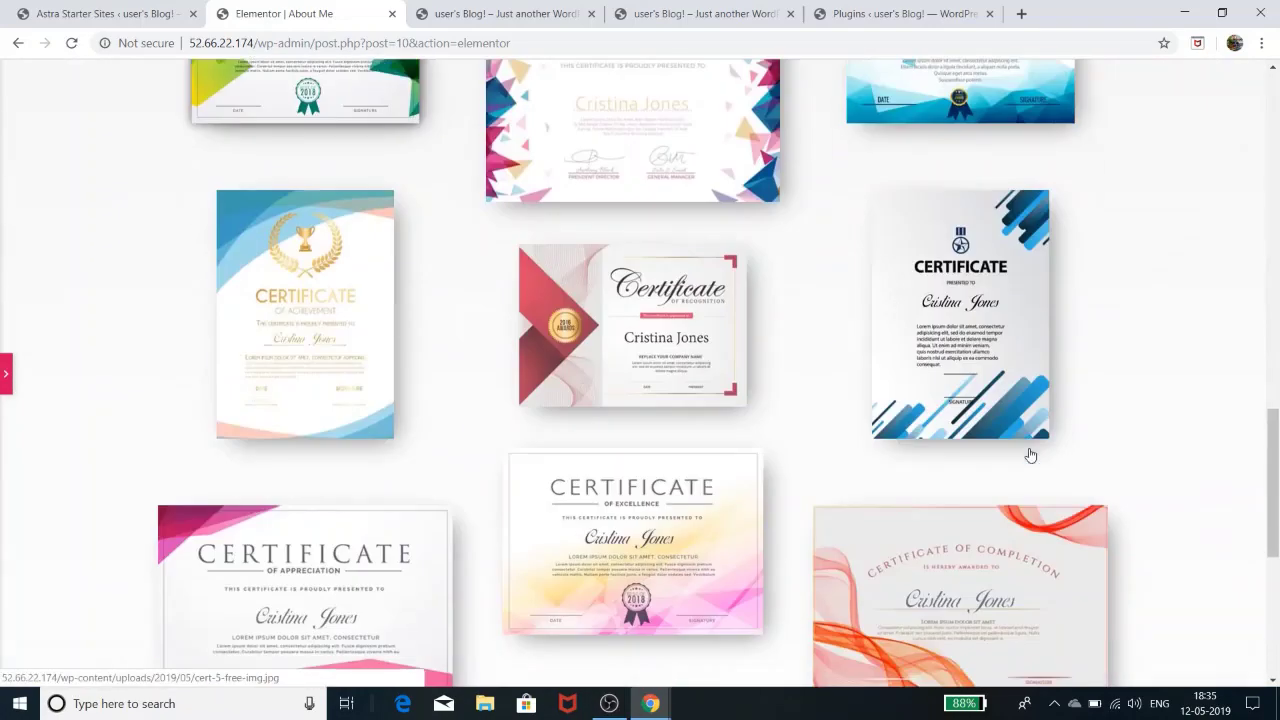
scroll(1035, 456, "down", 1)
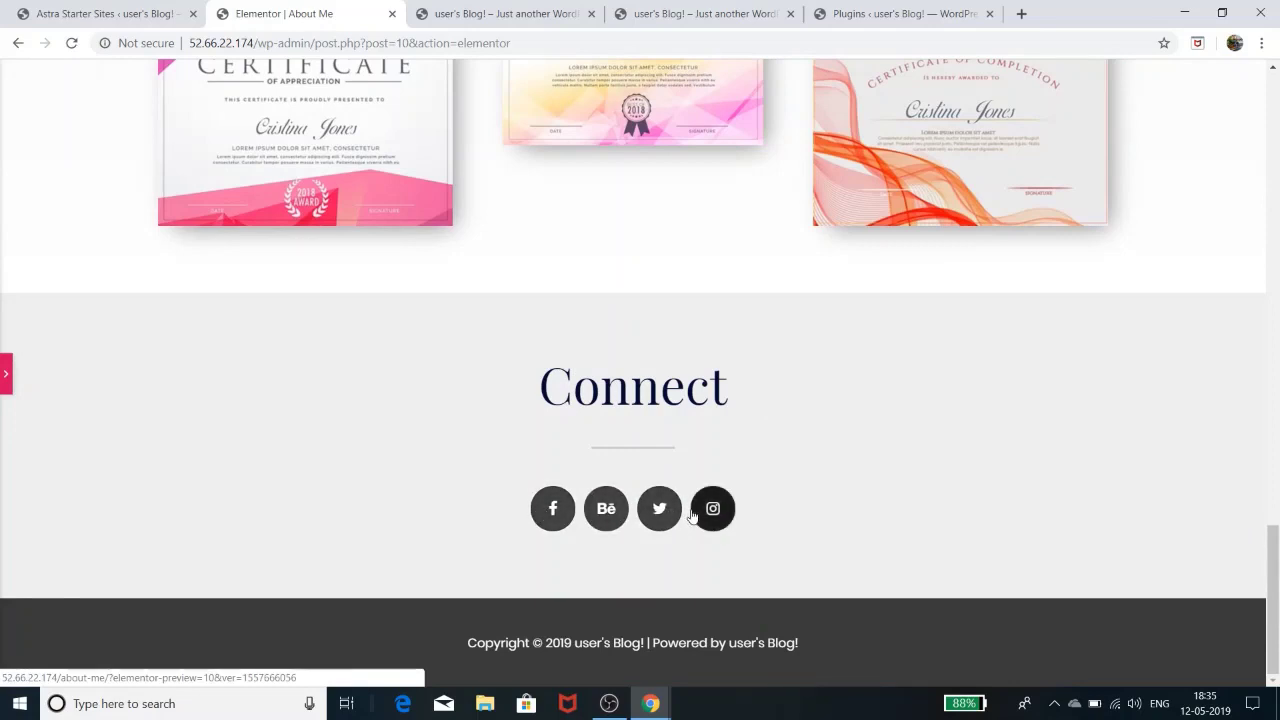
Step: Add a WordPress item to the Connect section's social icons, duplicate it, and delete one of the two WordPress items
left_click(8, 380)
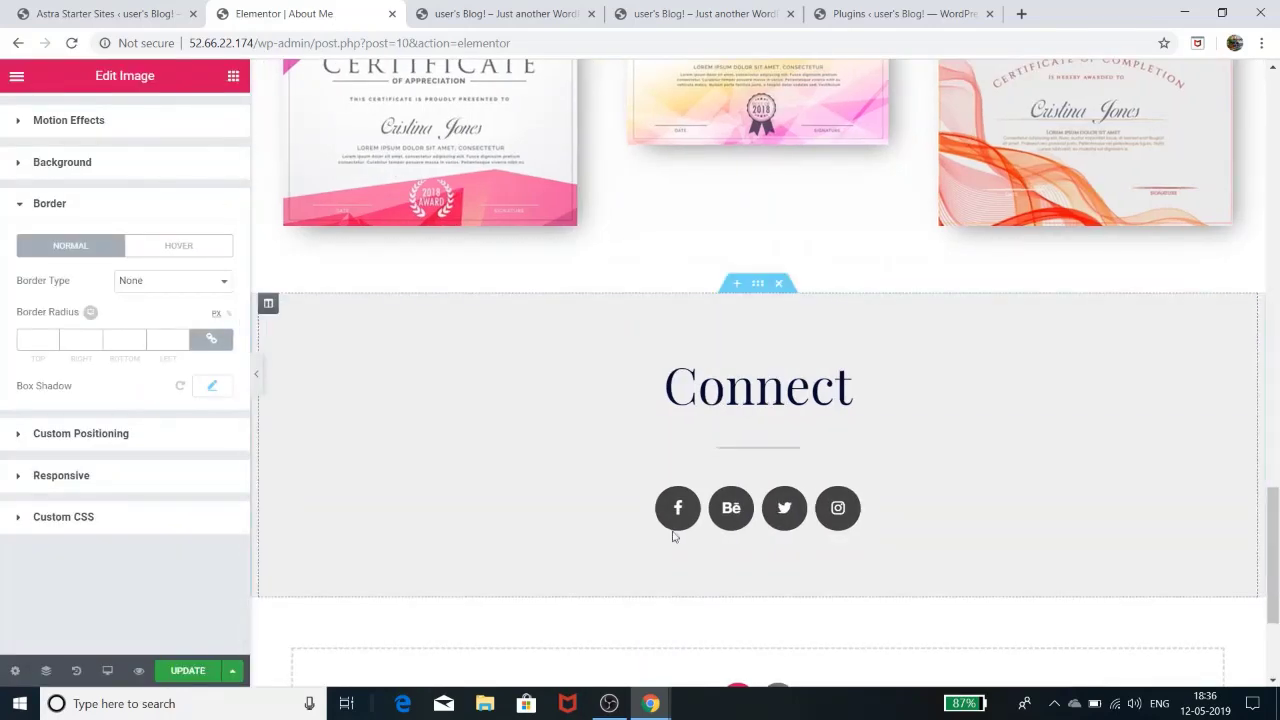
right_click(610, 509)
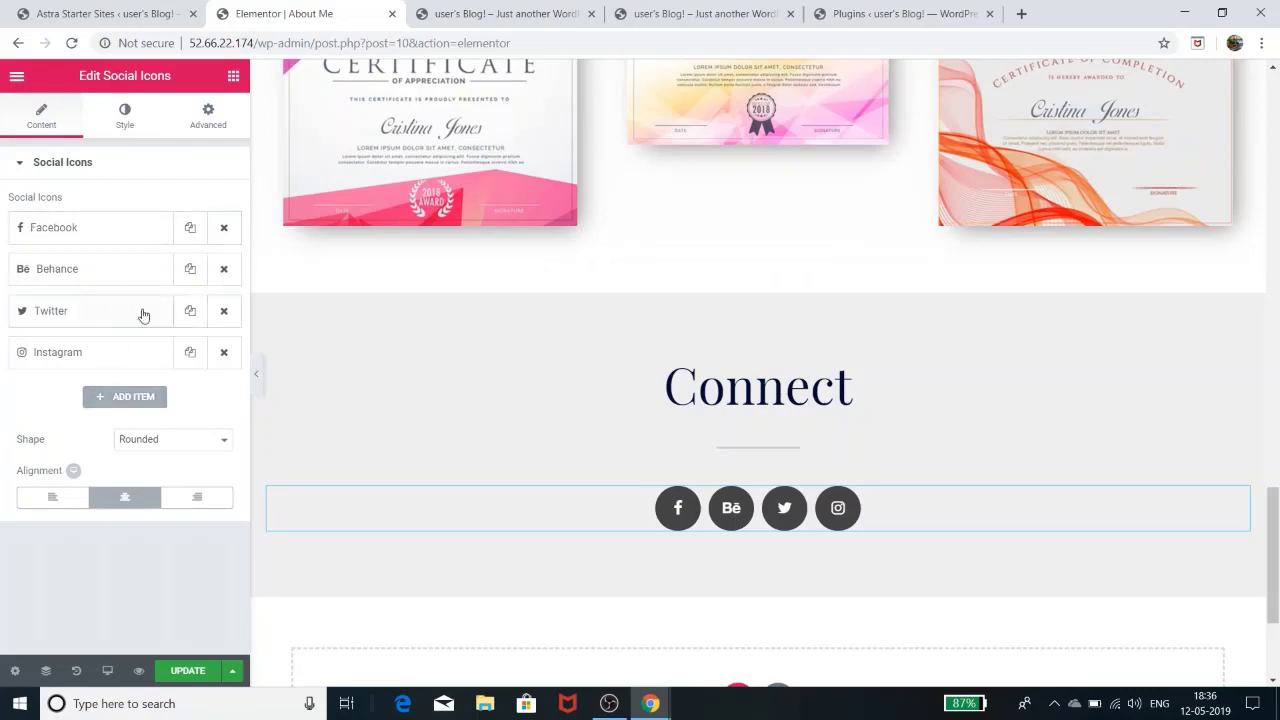
left_click(112, 400)
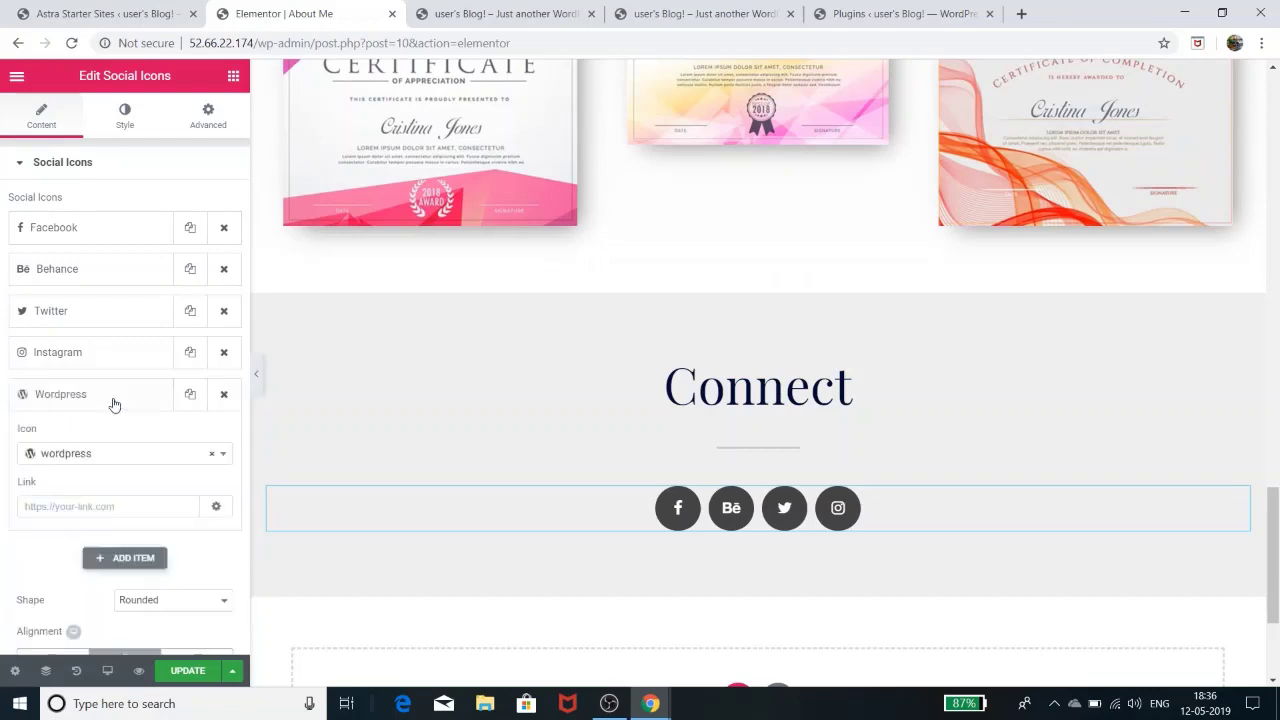
left_click(190, 396)
left_click(92, 400)
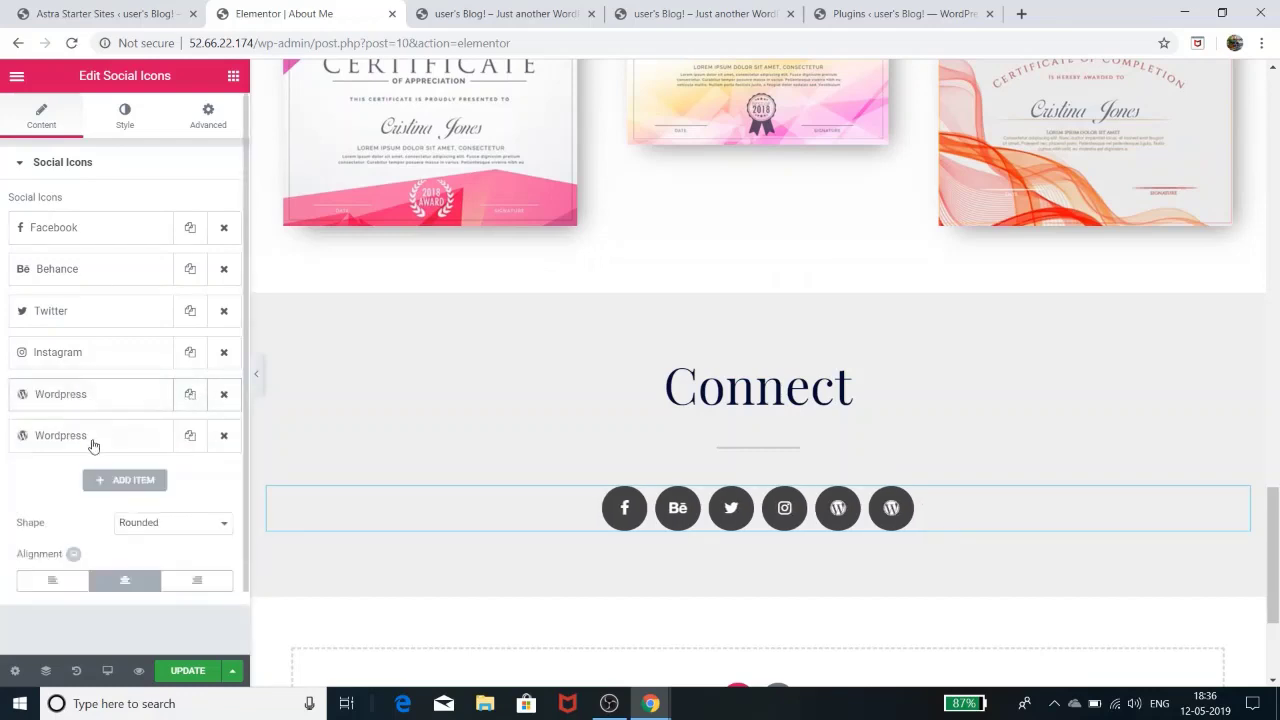
left_click(224, 395)
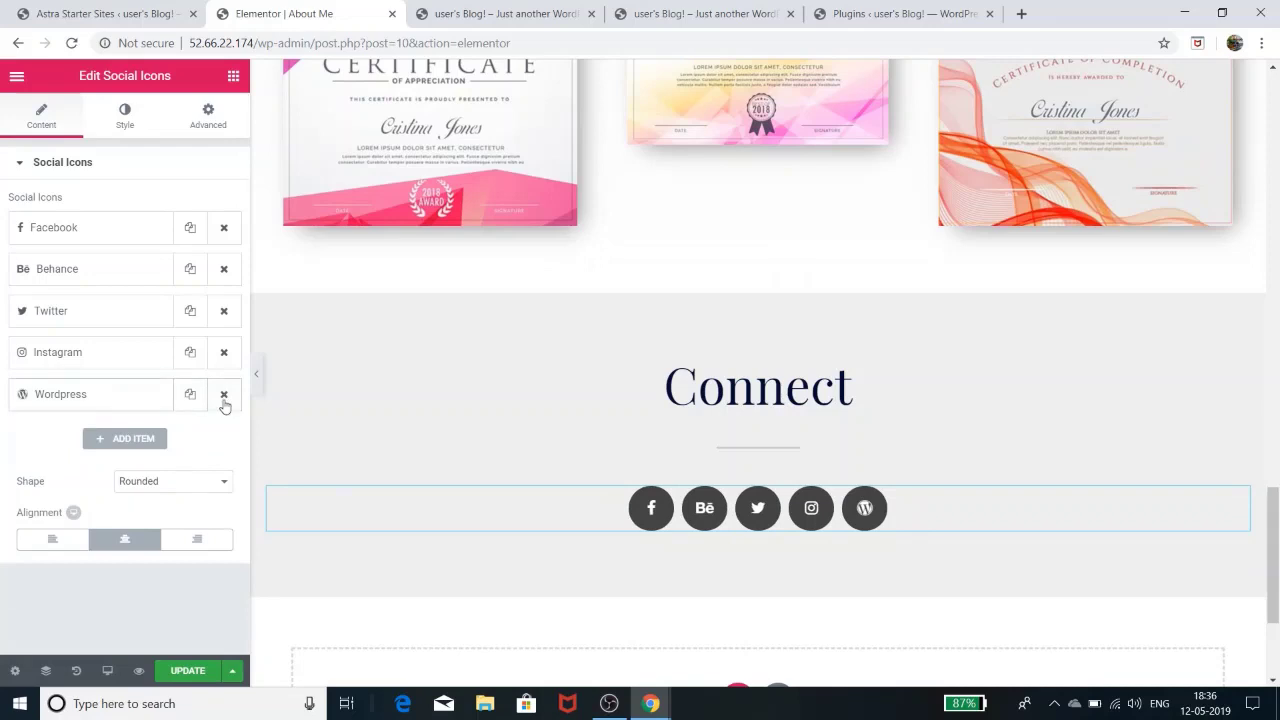
Step: Delete the remaining WordPress item from the Connect section's social icons and examine the Facebook item's link options
left_click(224, 396)
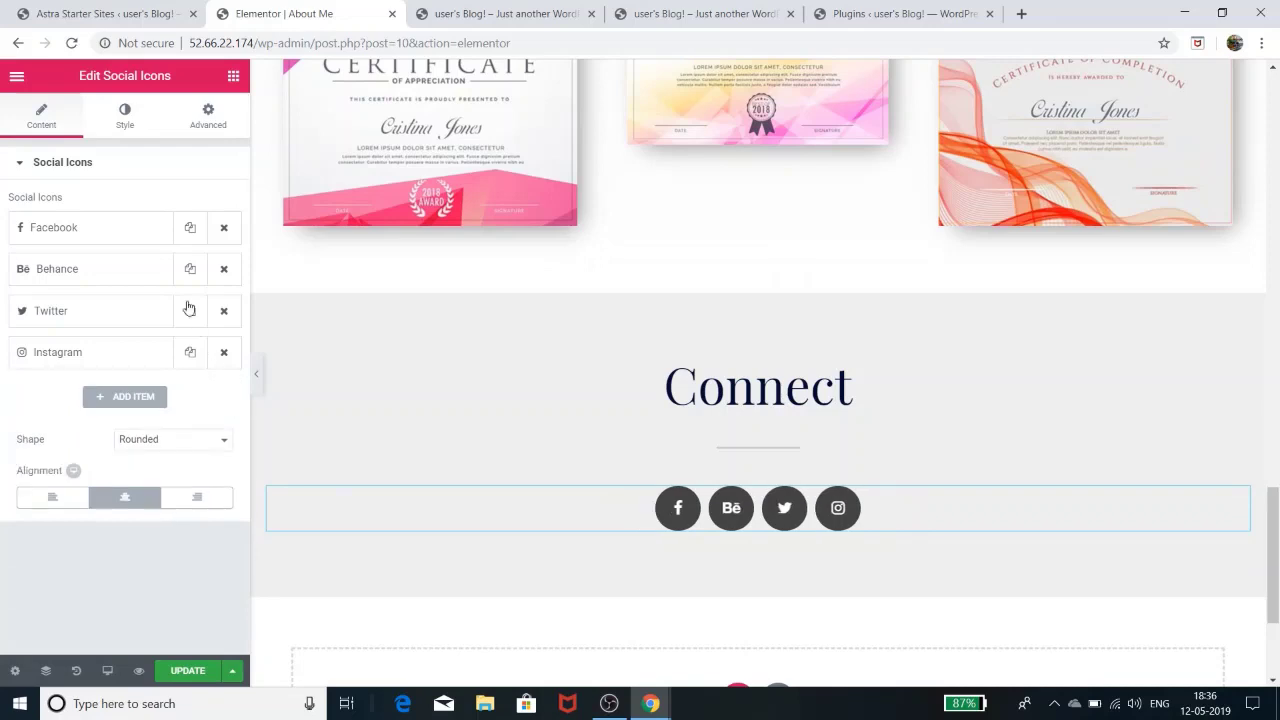
left_click(119, 238)
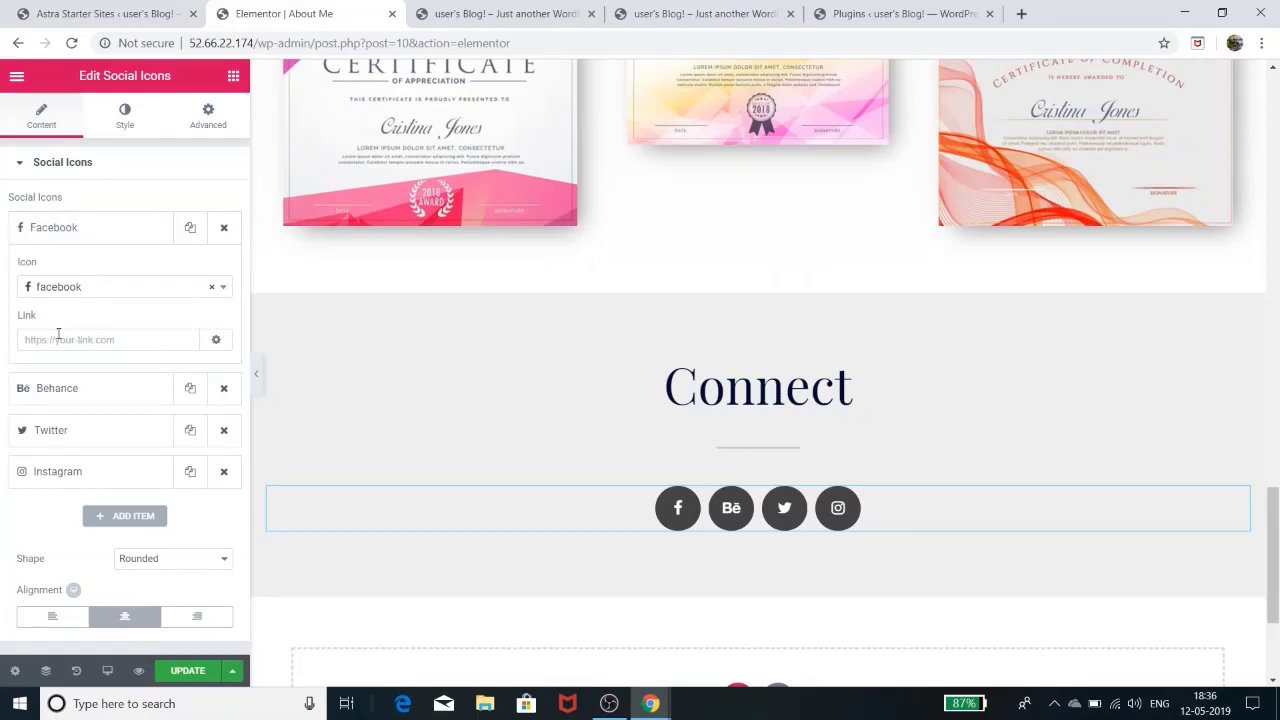
left_click(215, 339)
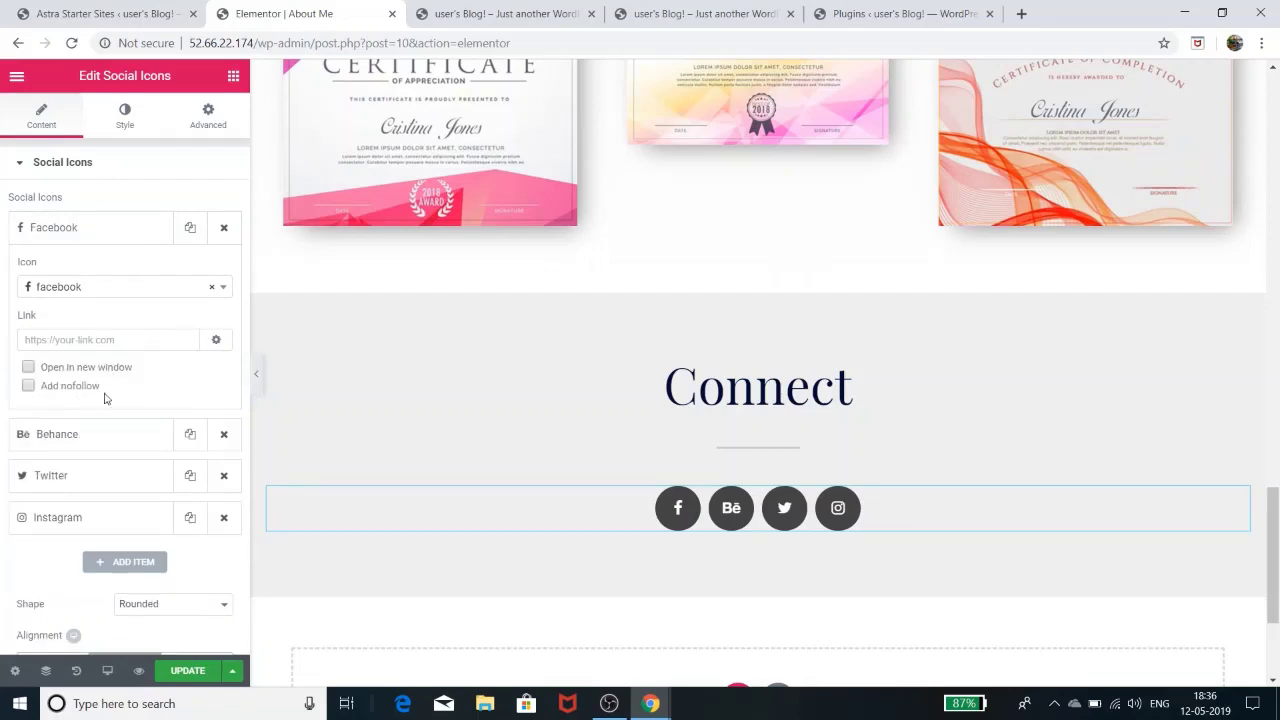
left_click(215, 339)
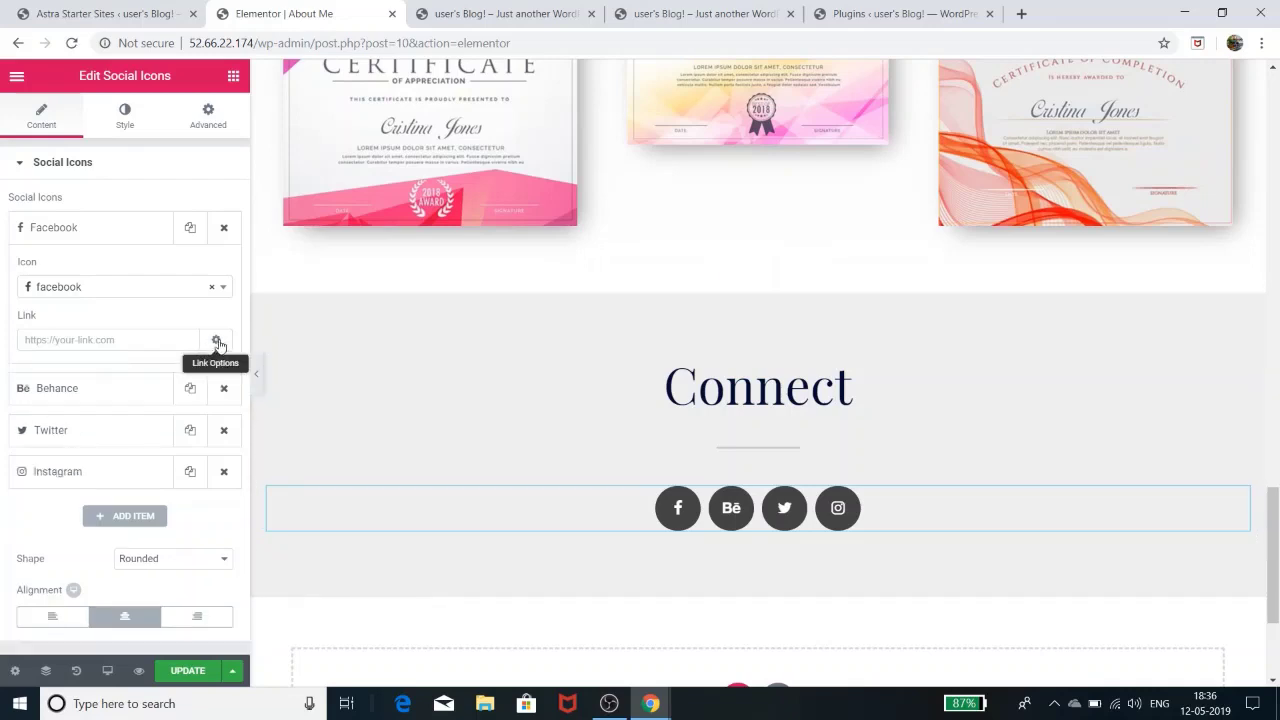
left_click(84, 229)
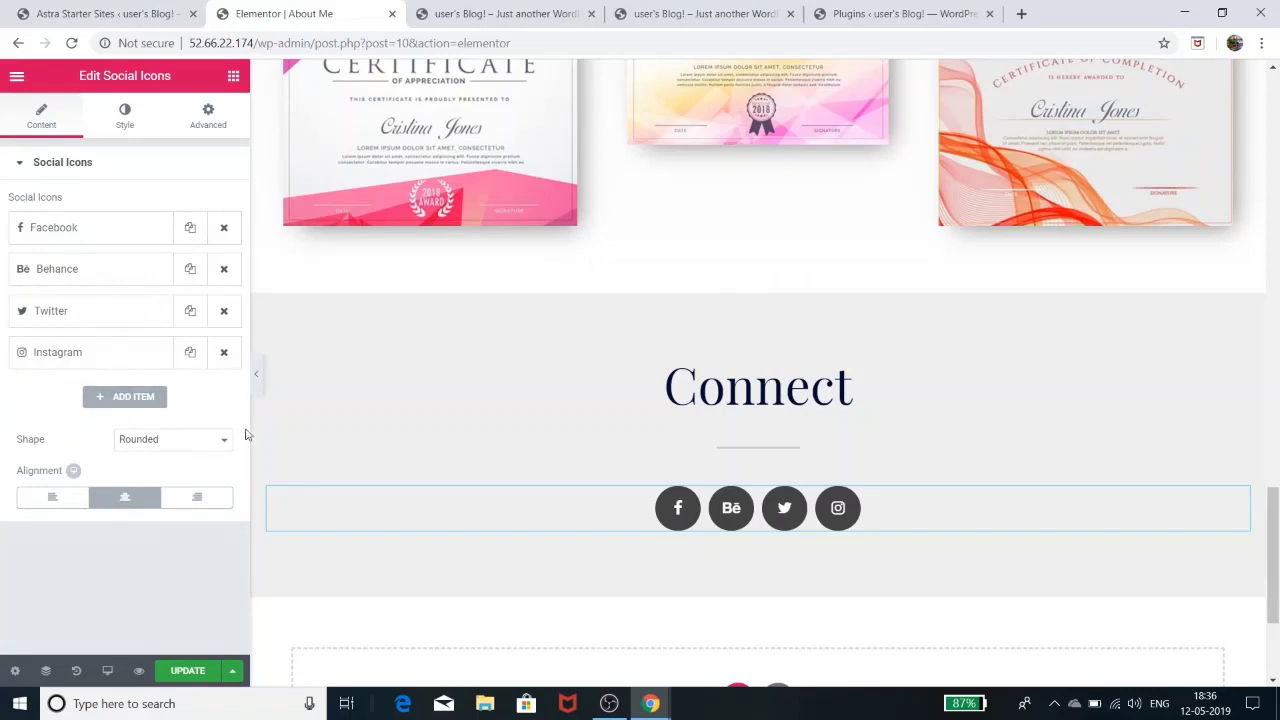
Step: Try the Square shape on the social icons, and set their shape to Circle
left_click(185, 447)
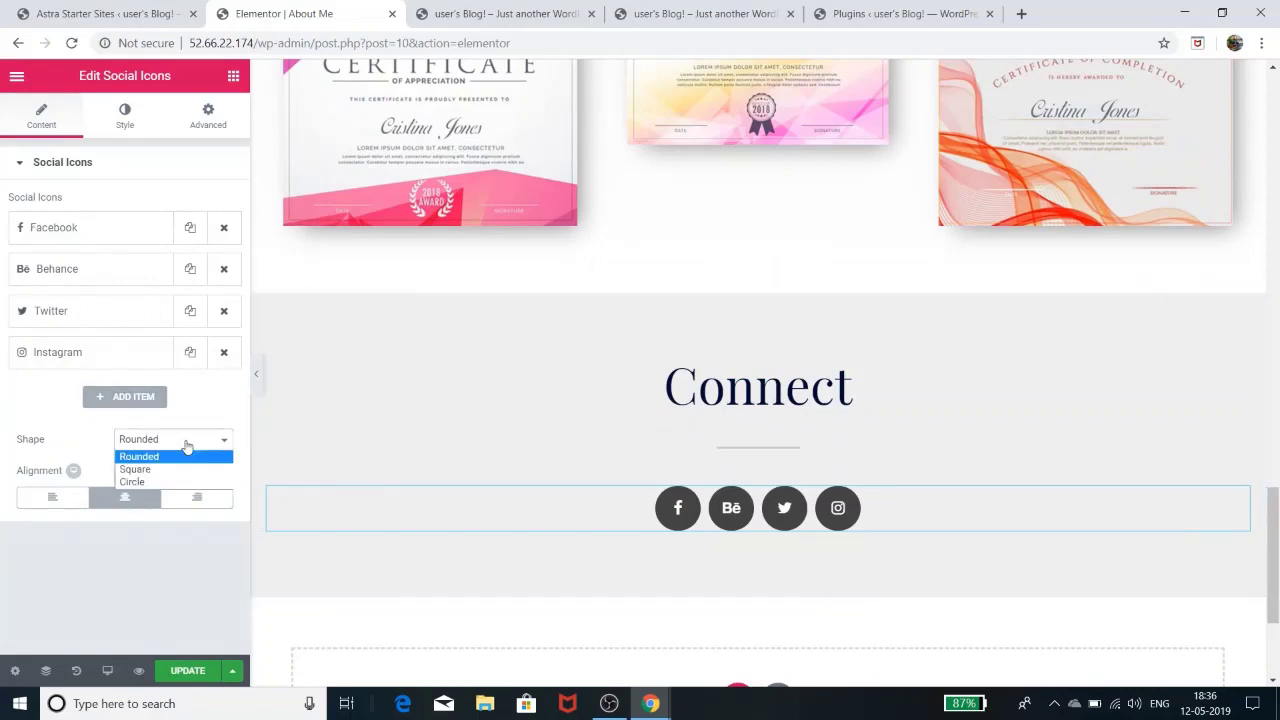
left_click(162, 467)
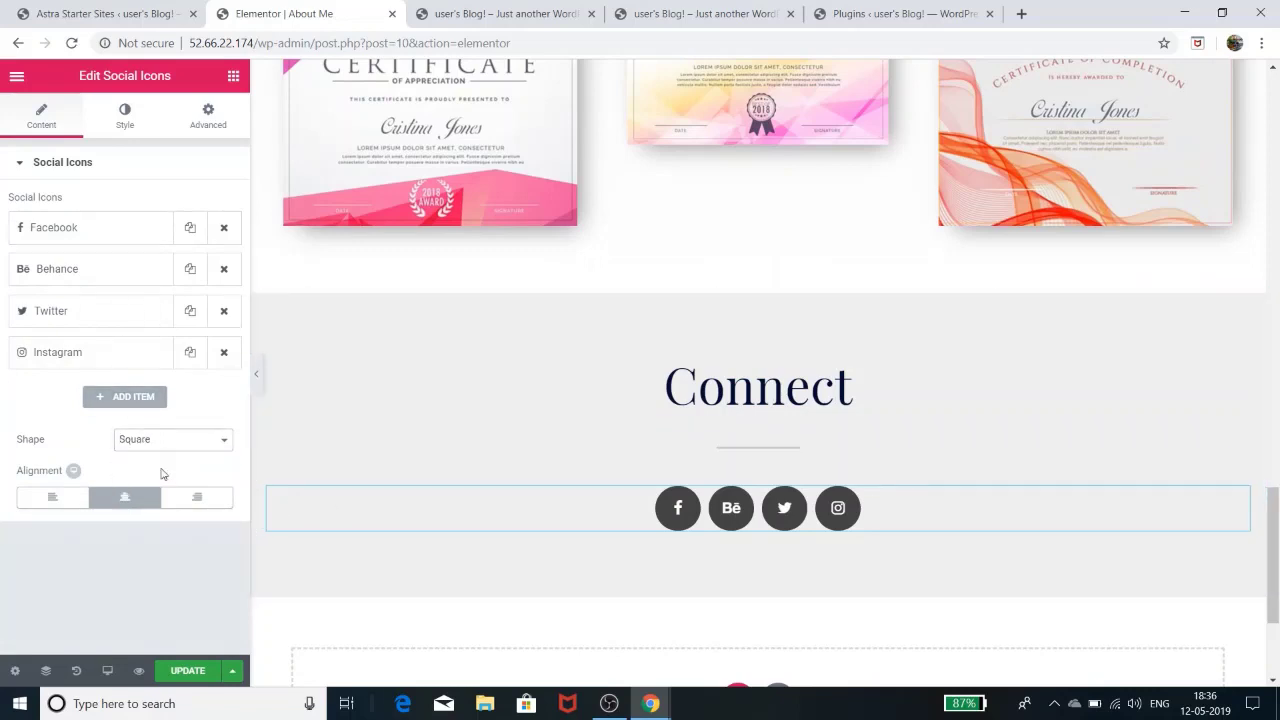
left_click(168, 443)
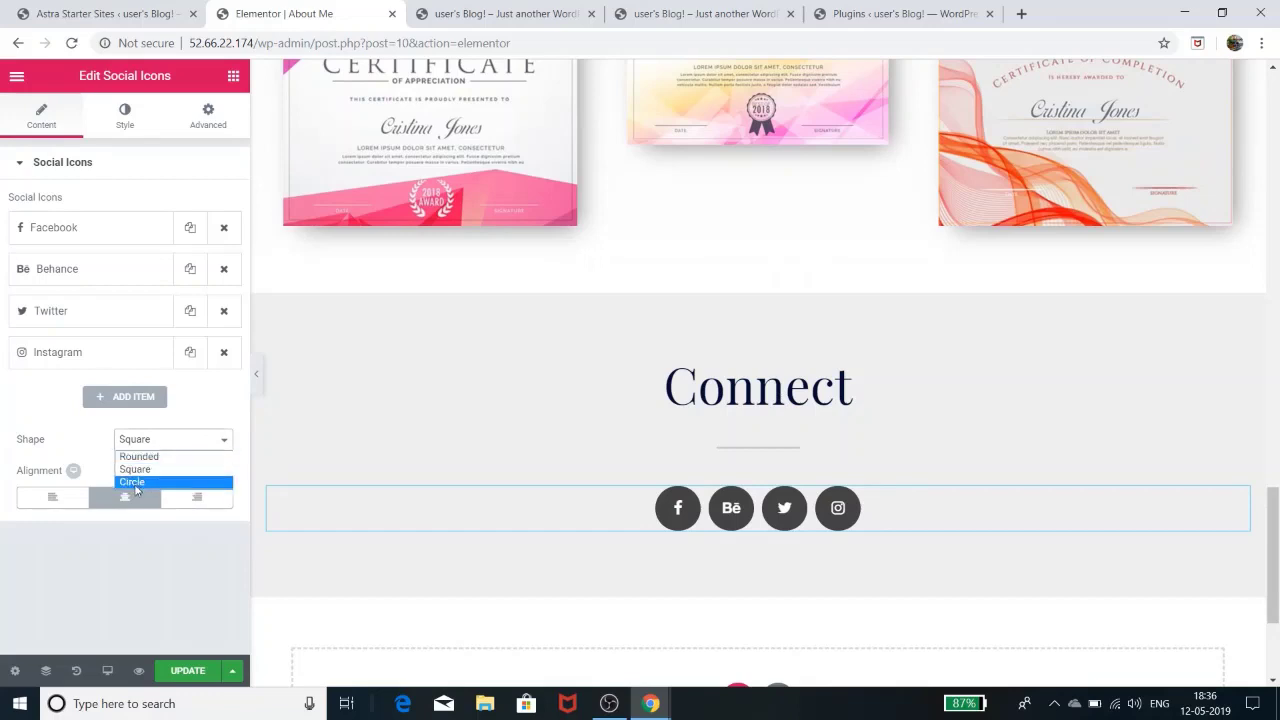
left_click(134, 482)
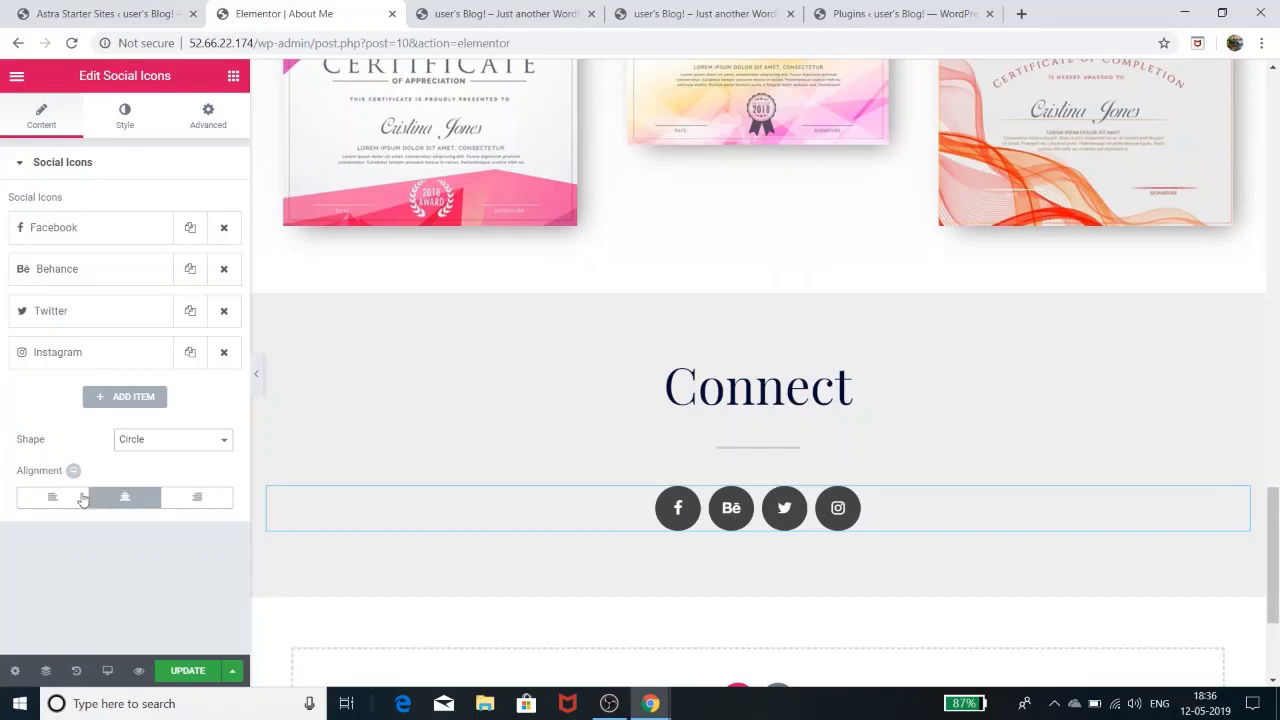
Step: Try left and right alignment on the social icons, and return them to center alignment
left_click(56, 502)
left_click(195, 500)
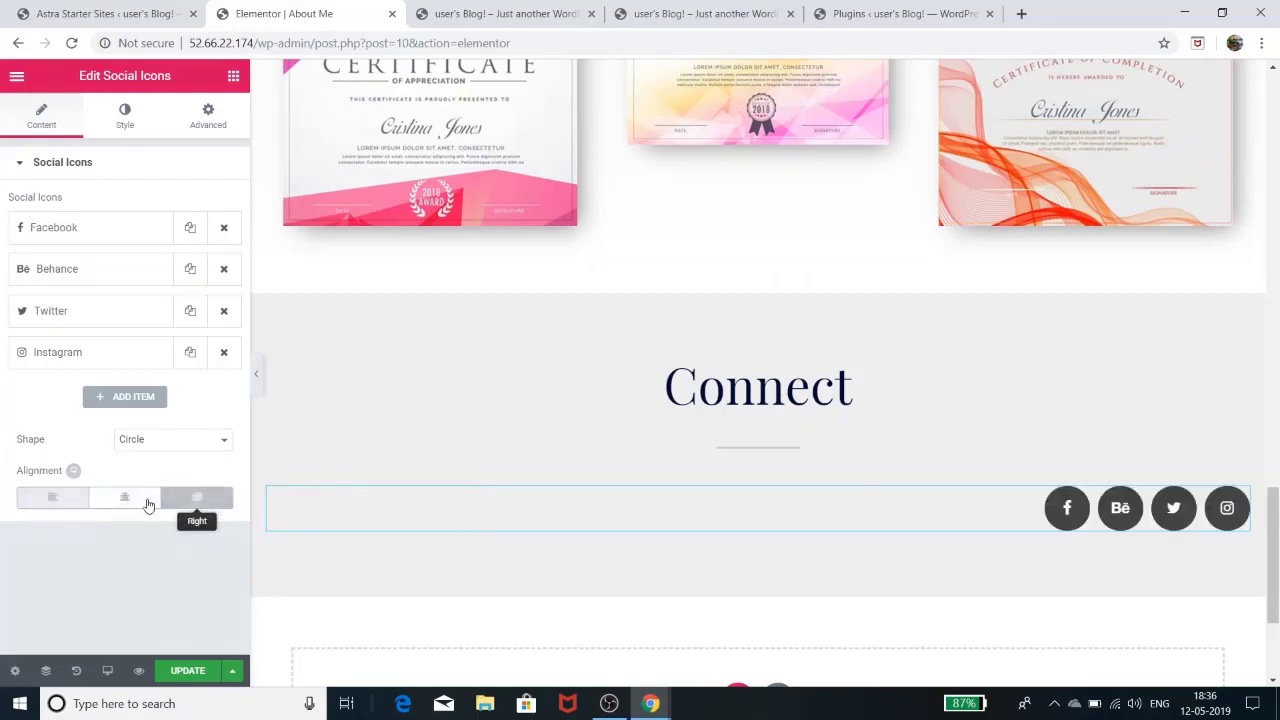
left_click(130, 500)
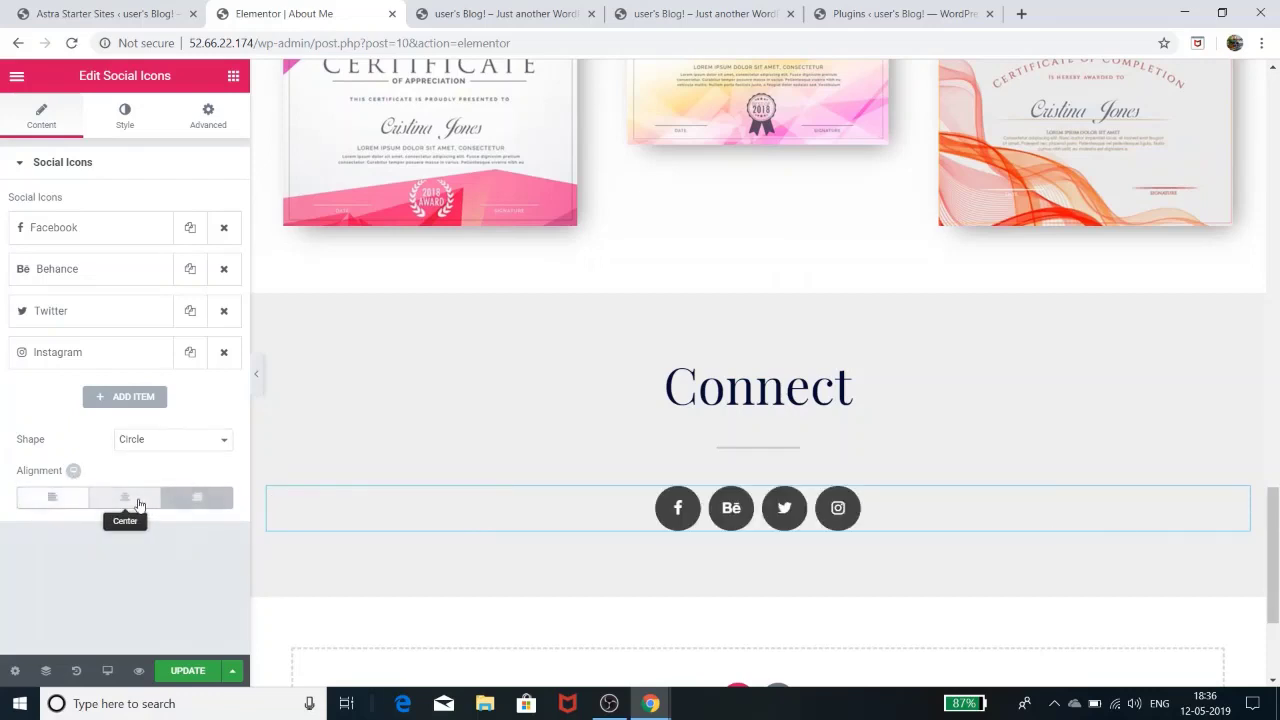
Step: Look at the social icons' style options and try the Fade In and Bounce entrance animations on them
left_click(122, 128)
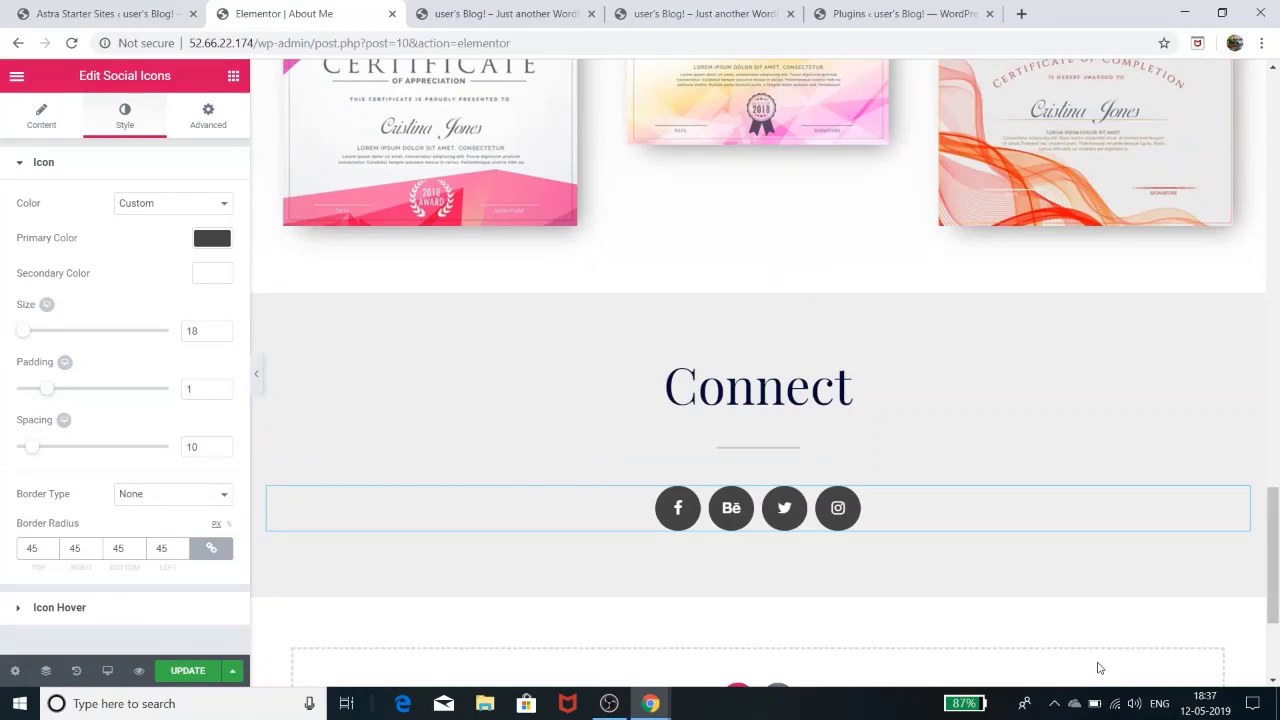
left_click(197, 124)
left_click(68, 472)
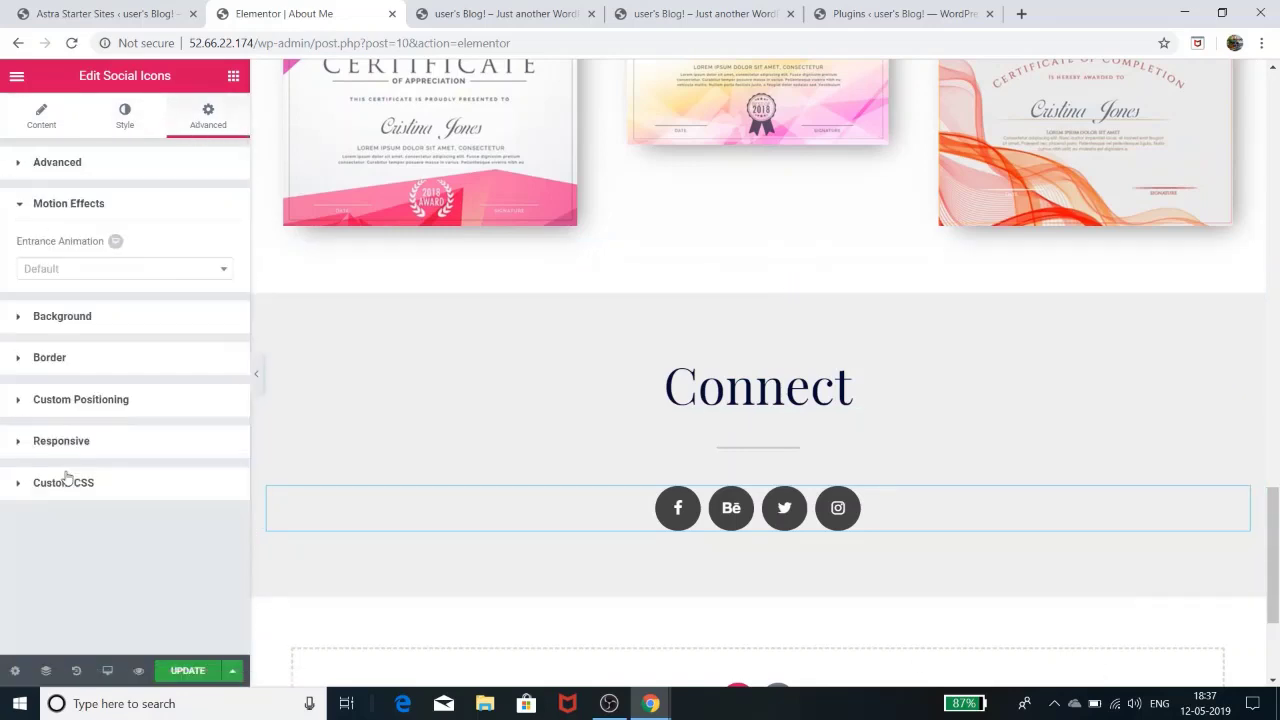
left_click(108, 271)
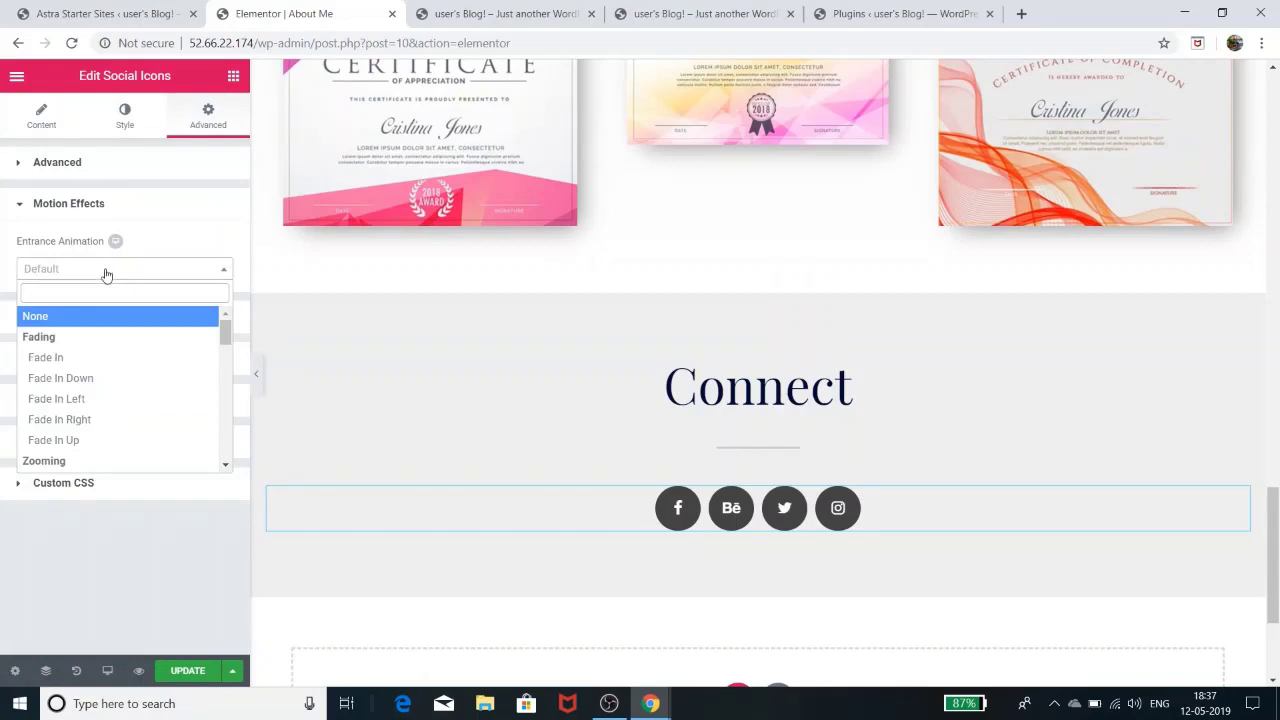
left_click(70, 358)
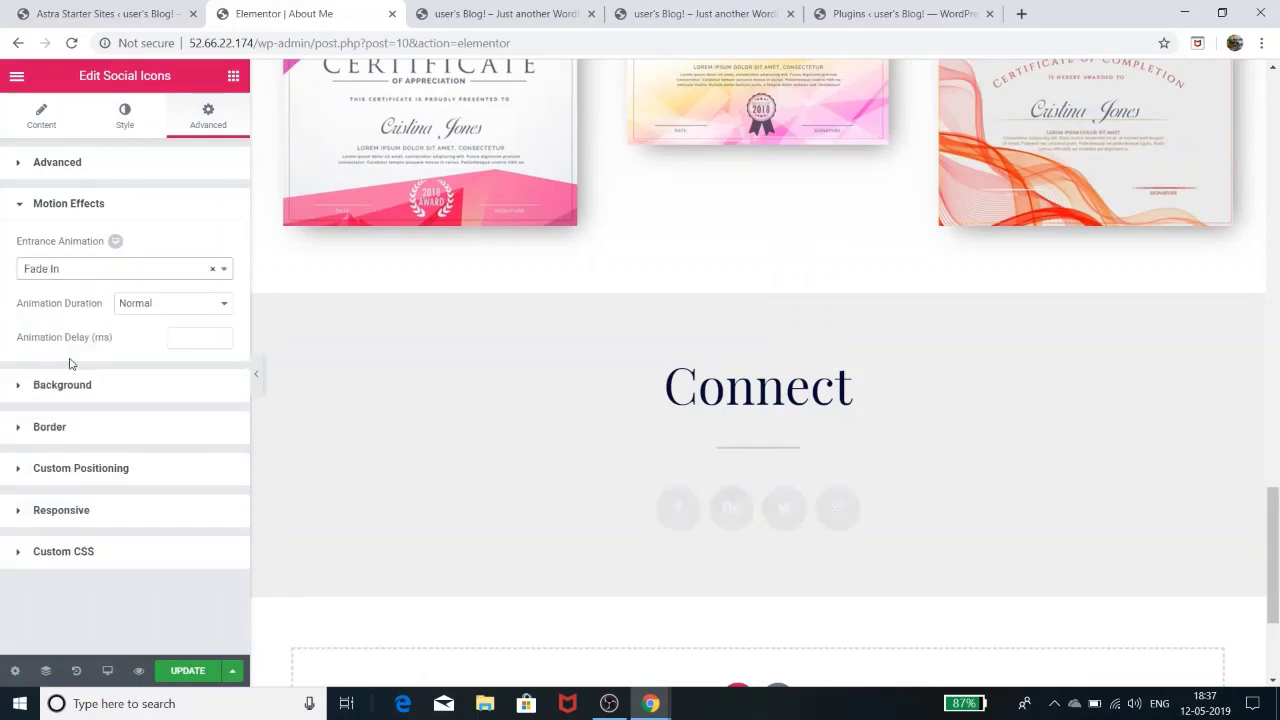
left_click(121, 277)
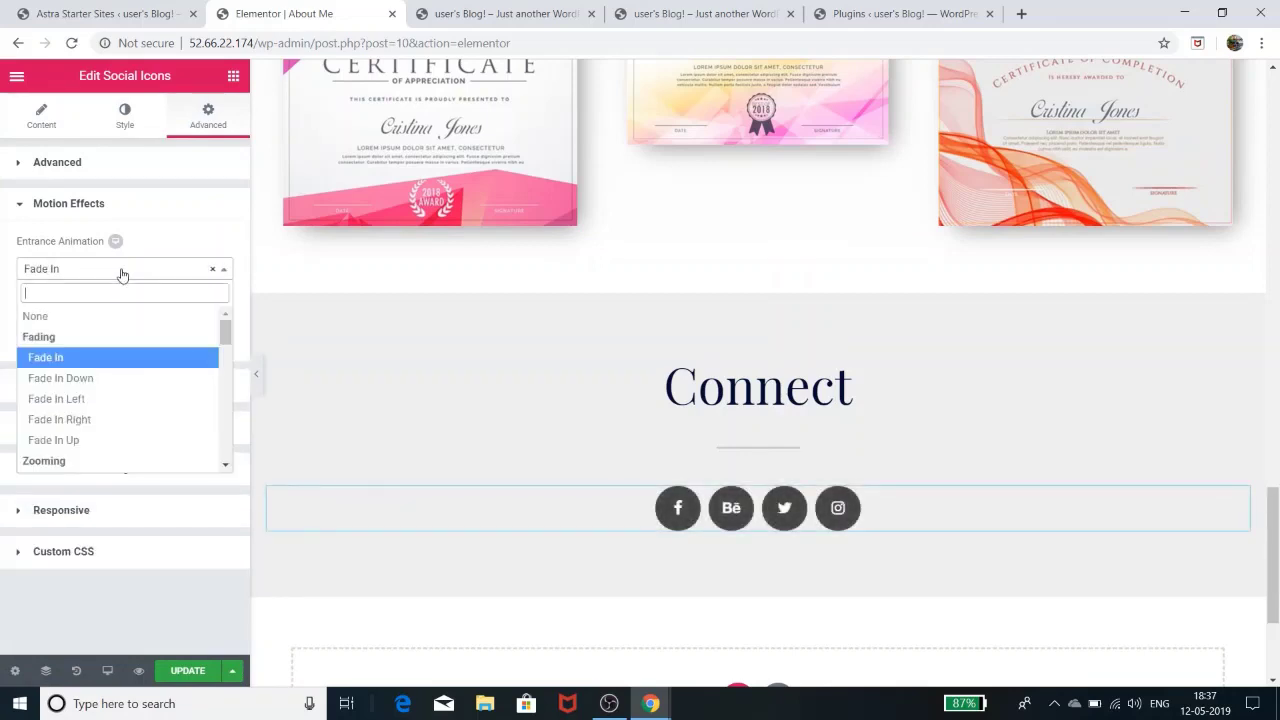
scroll(110, 395, "down", 5)
scroll(113, 395, "down", 3)
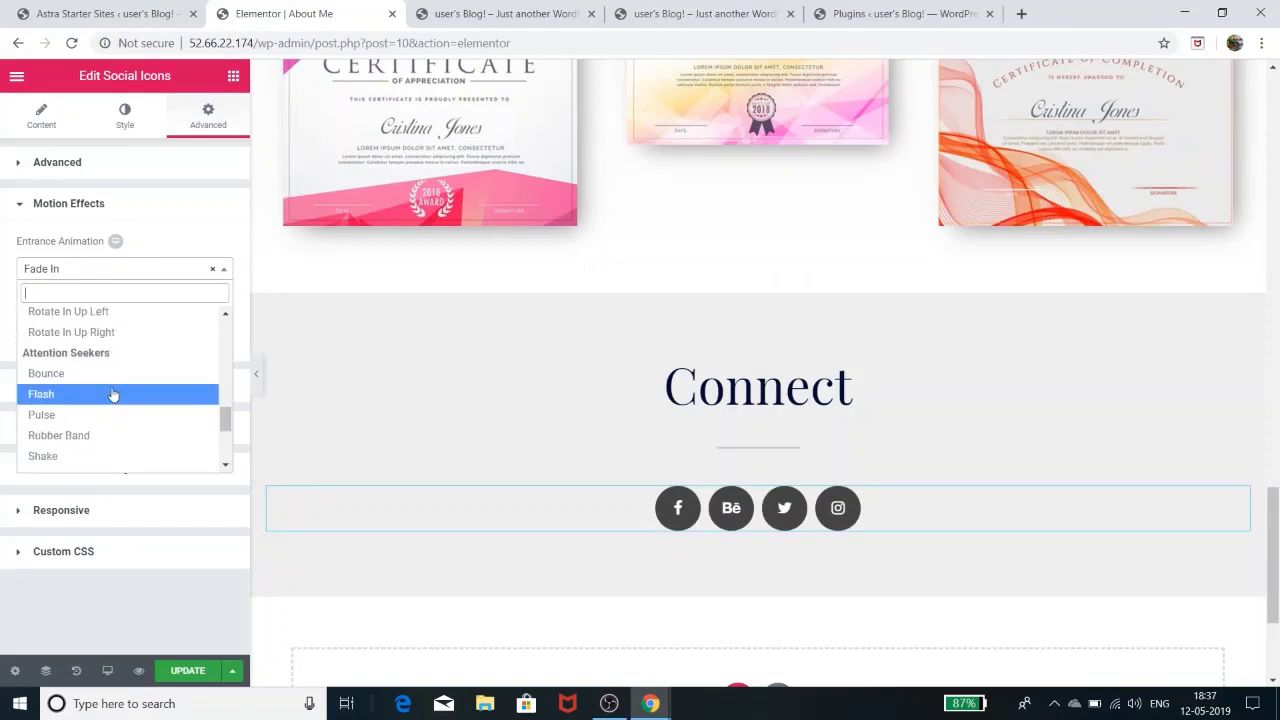
left_click(111, 377)
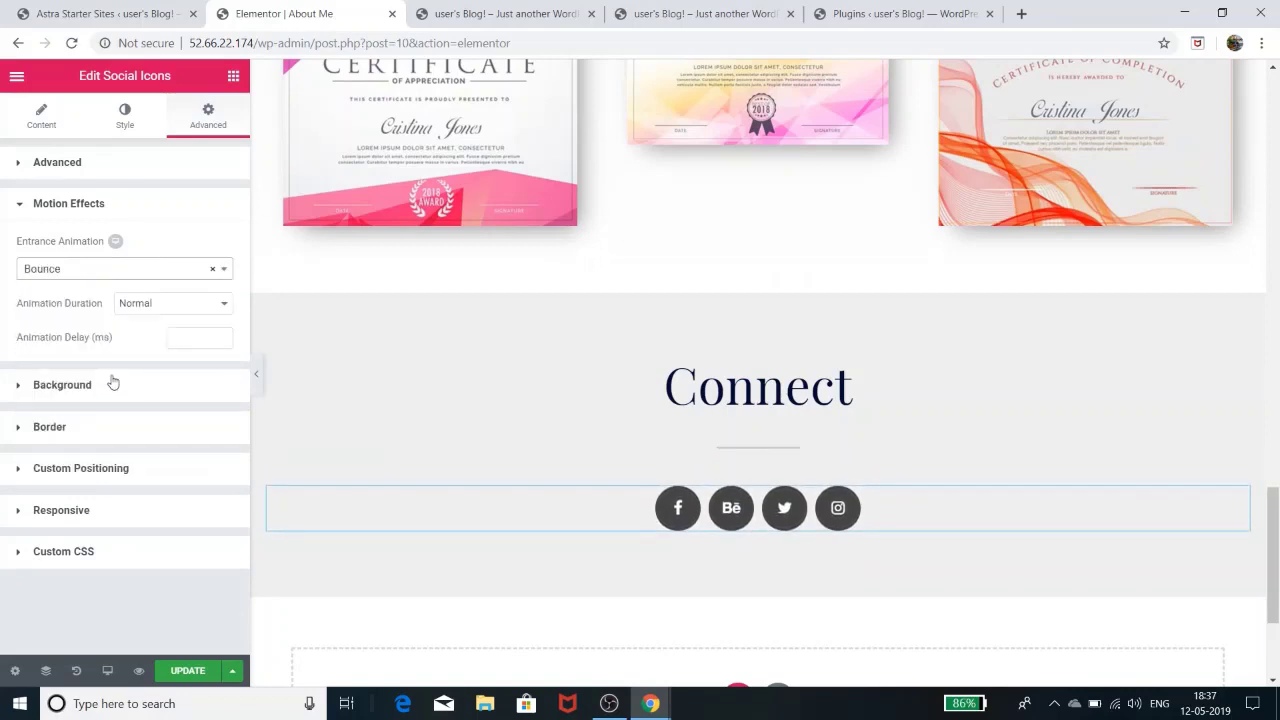
Step: Set the social icons' entrance animation to Wobble and collapse the motion effects settings
left_click(190, 272)
scroll(131, 423, "down", 3)
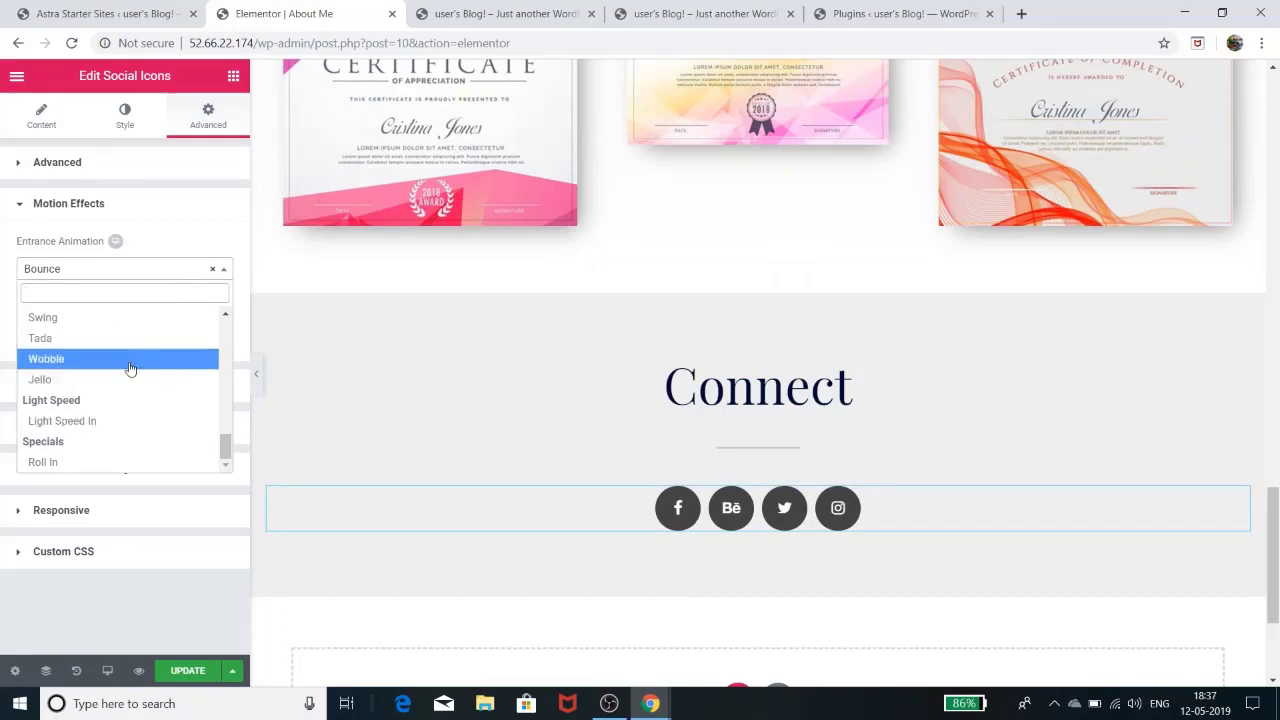
left_click(129, 362)
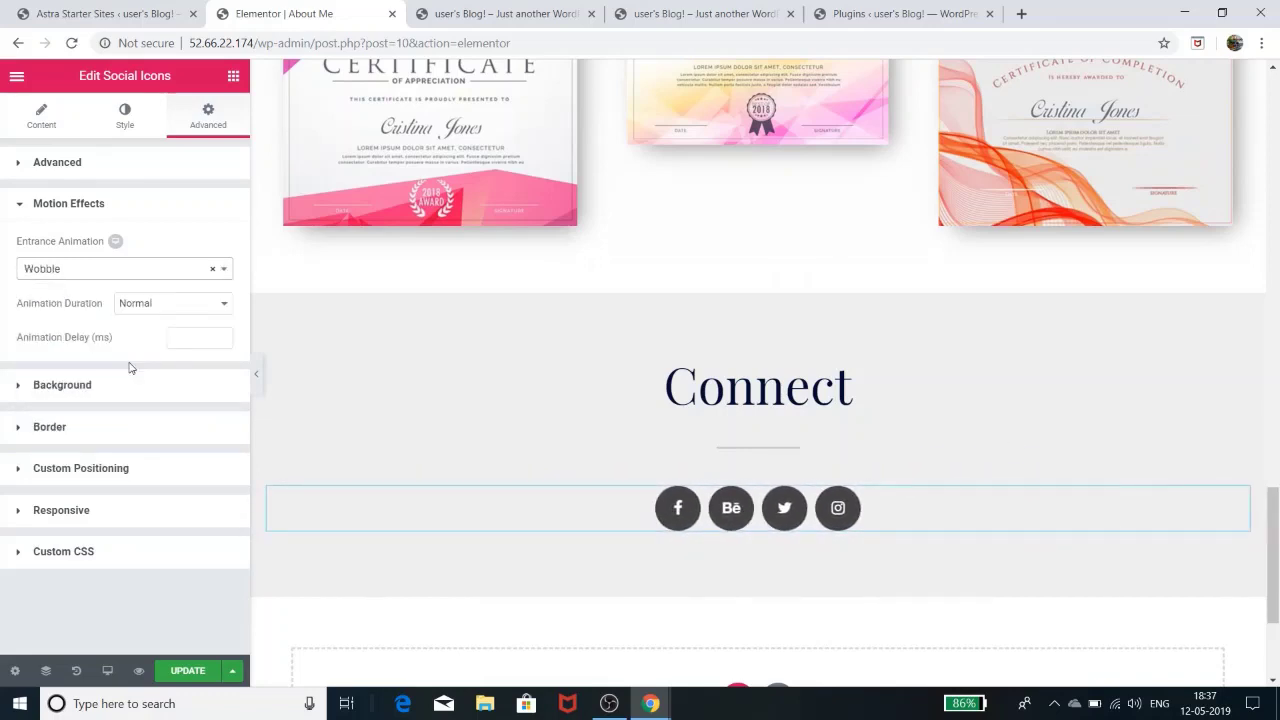
left_click(213, 268)
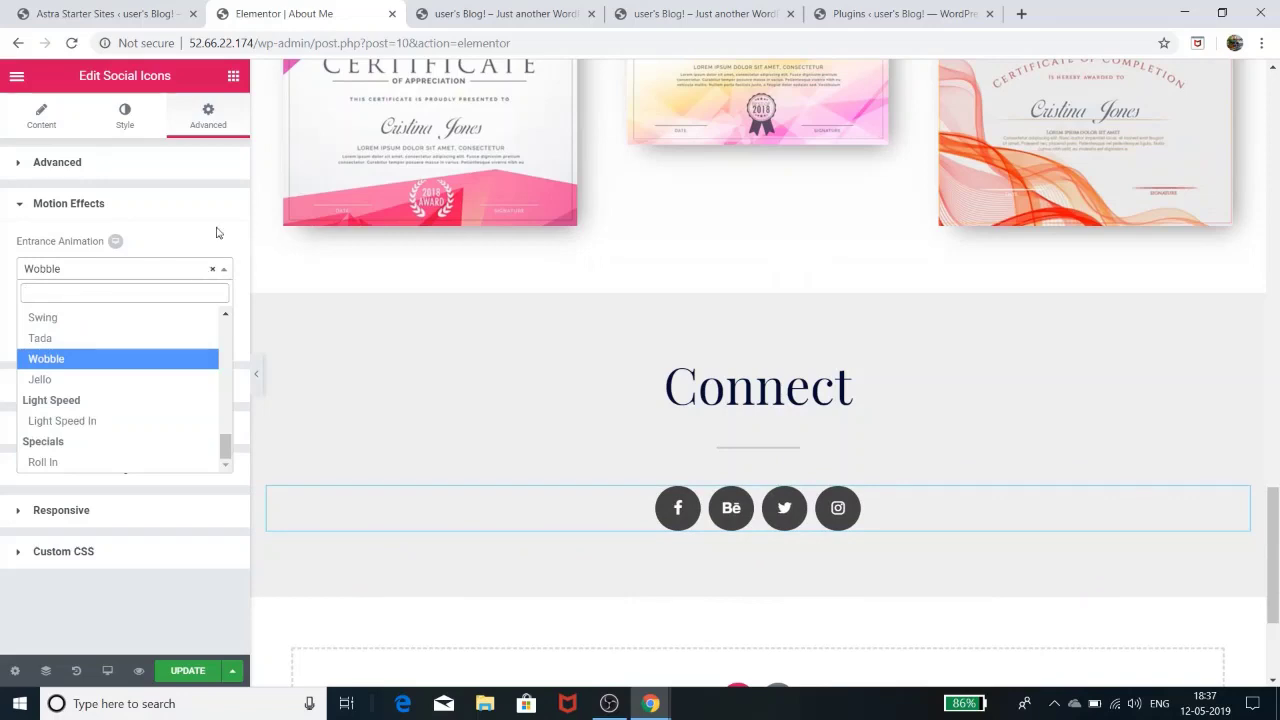
left_click(213, 224)
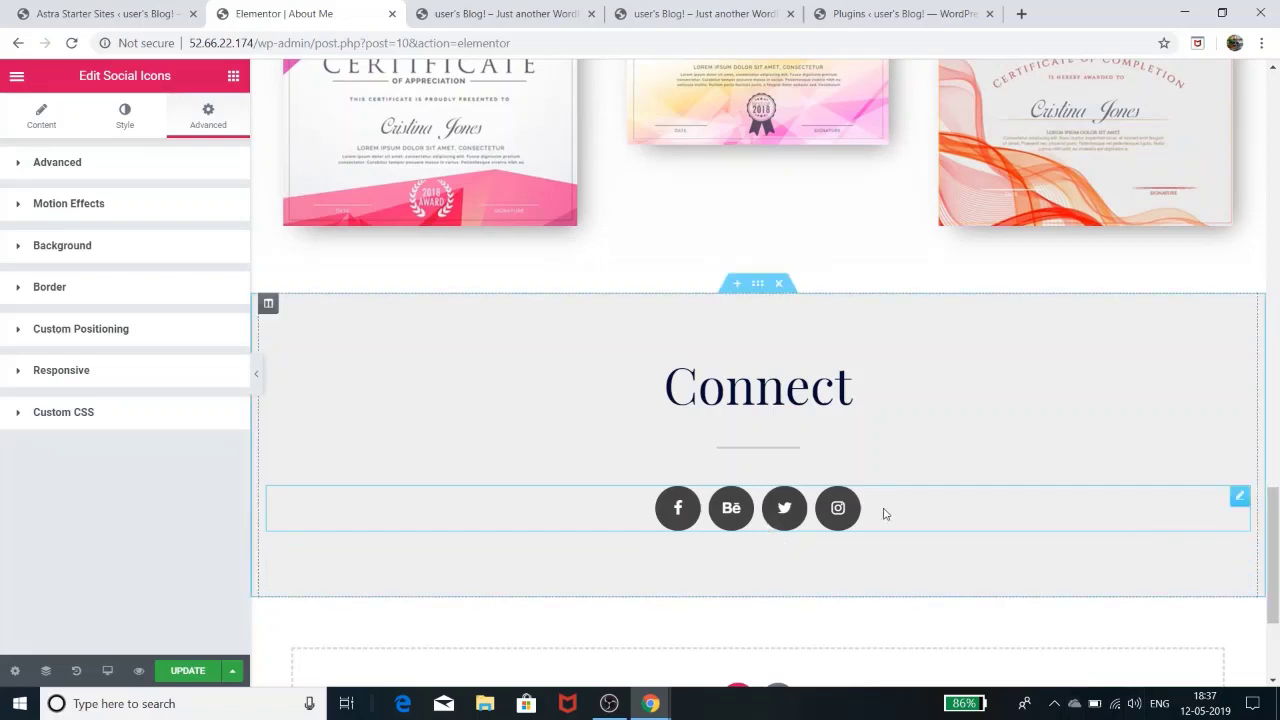
Step: Update the About Me page and exit the editor to the WordPress dashboard
scroll(884, 514, "down", 3)
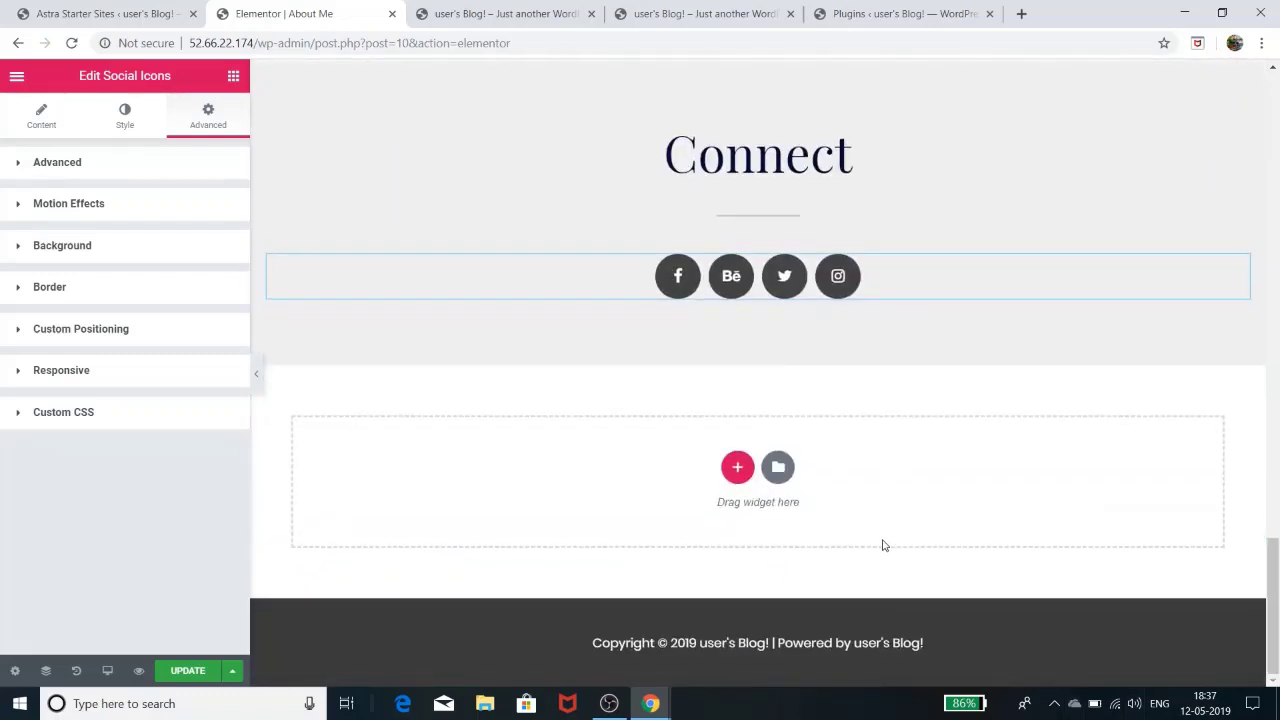
scroll(884, 545, "up", 20)
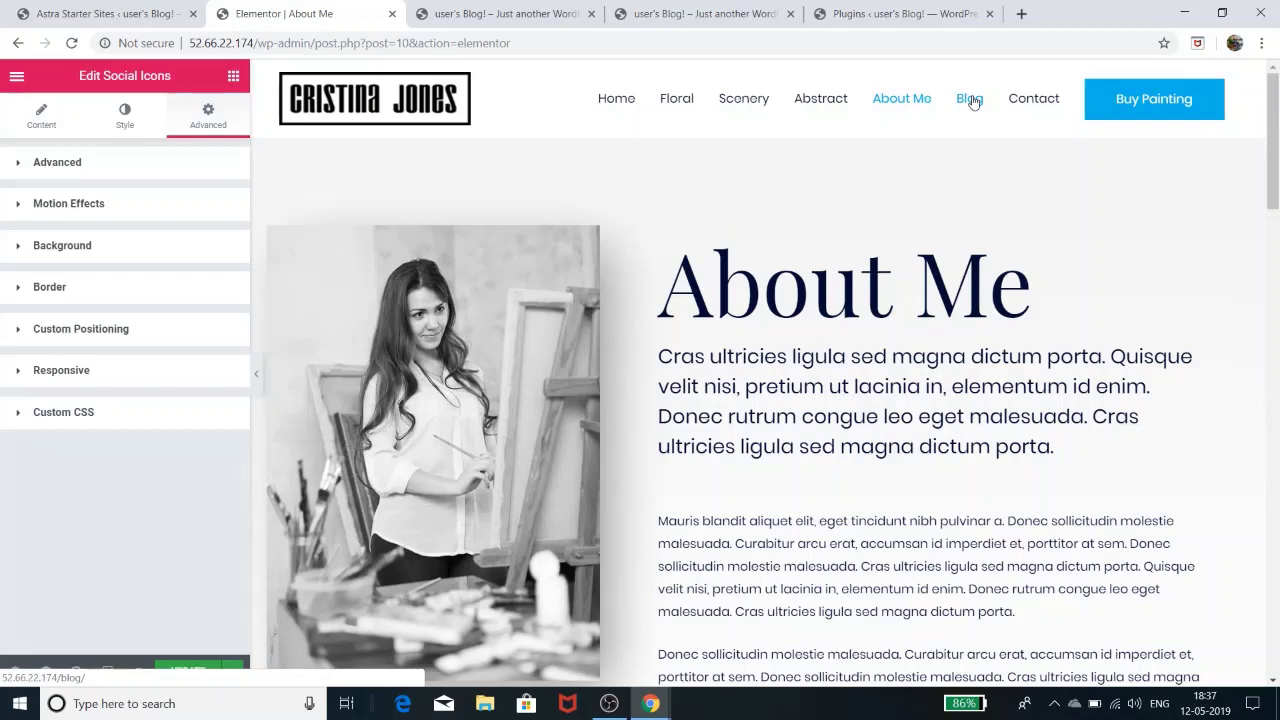
left_click(187, 671)
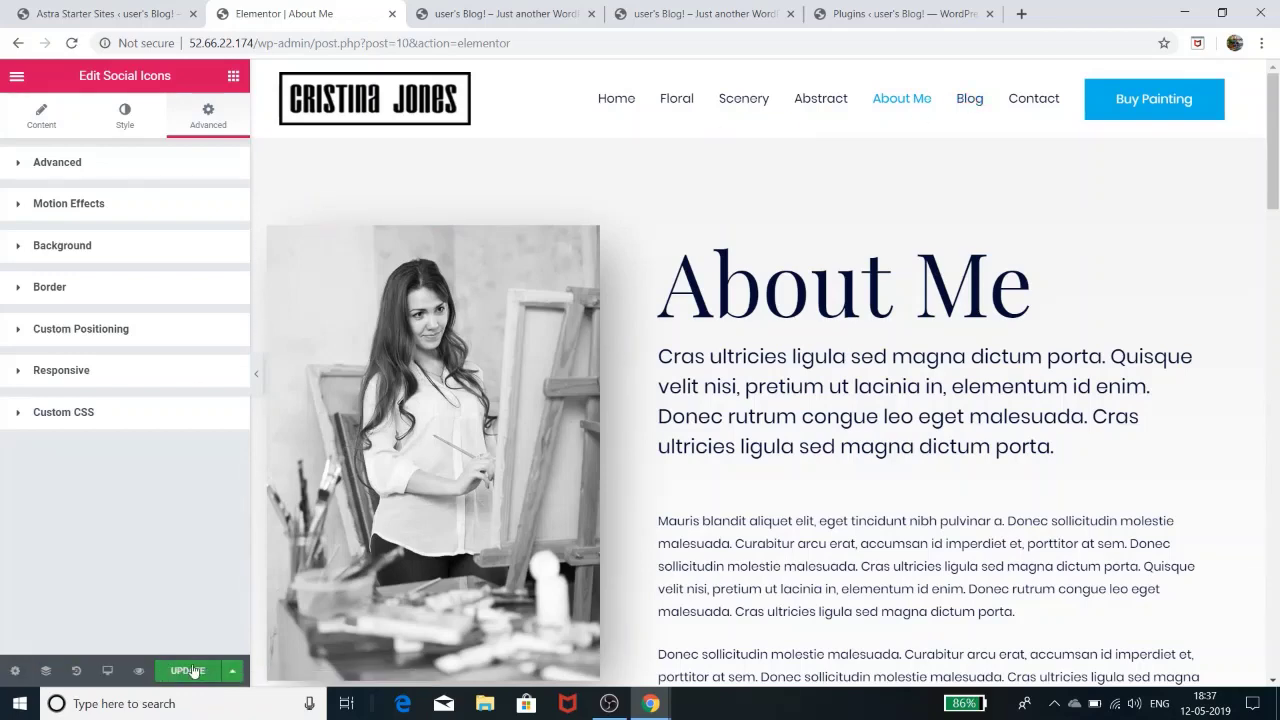
left_click(15, 77)
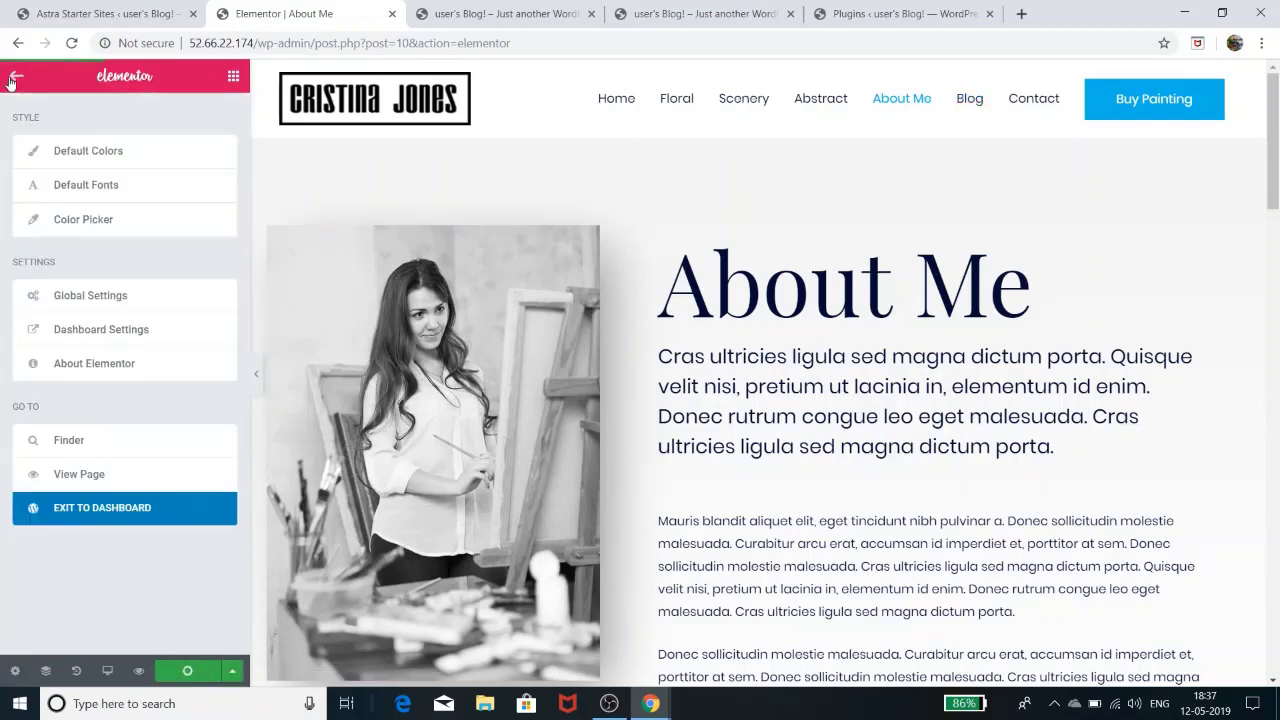
left_click(141, 515)
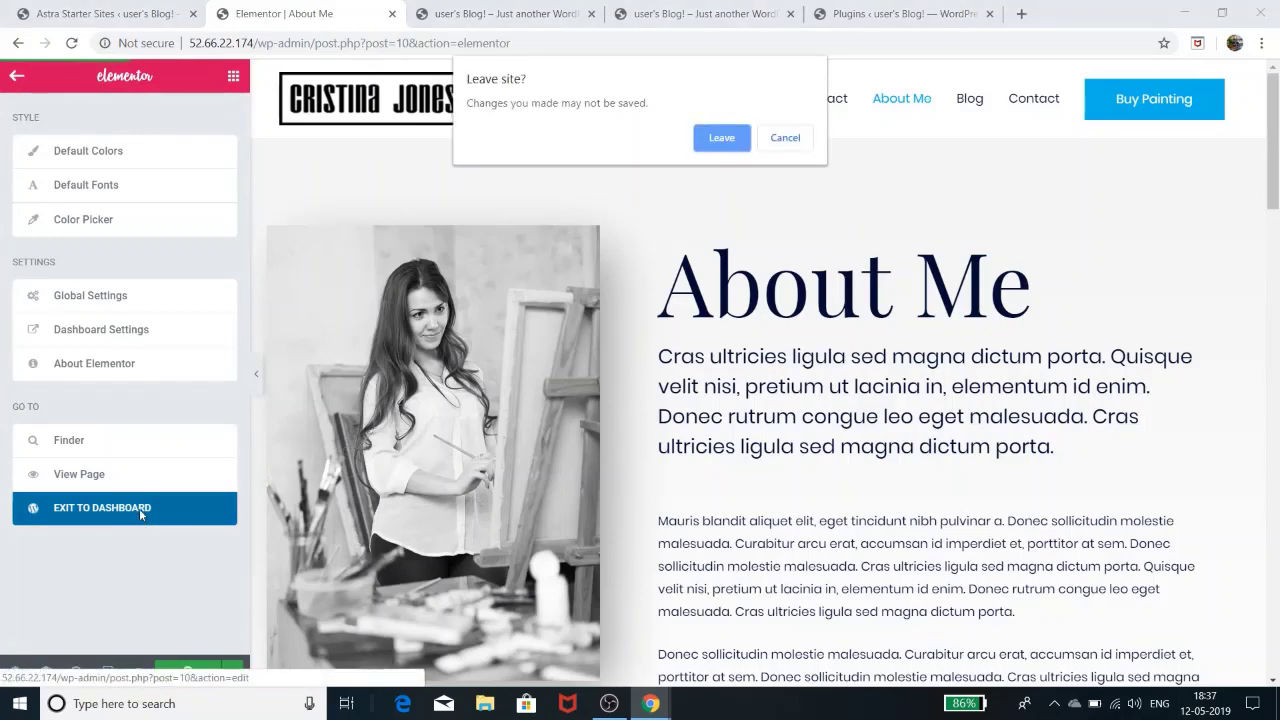
left_click(716, 141)
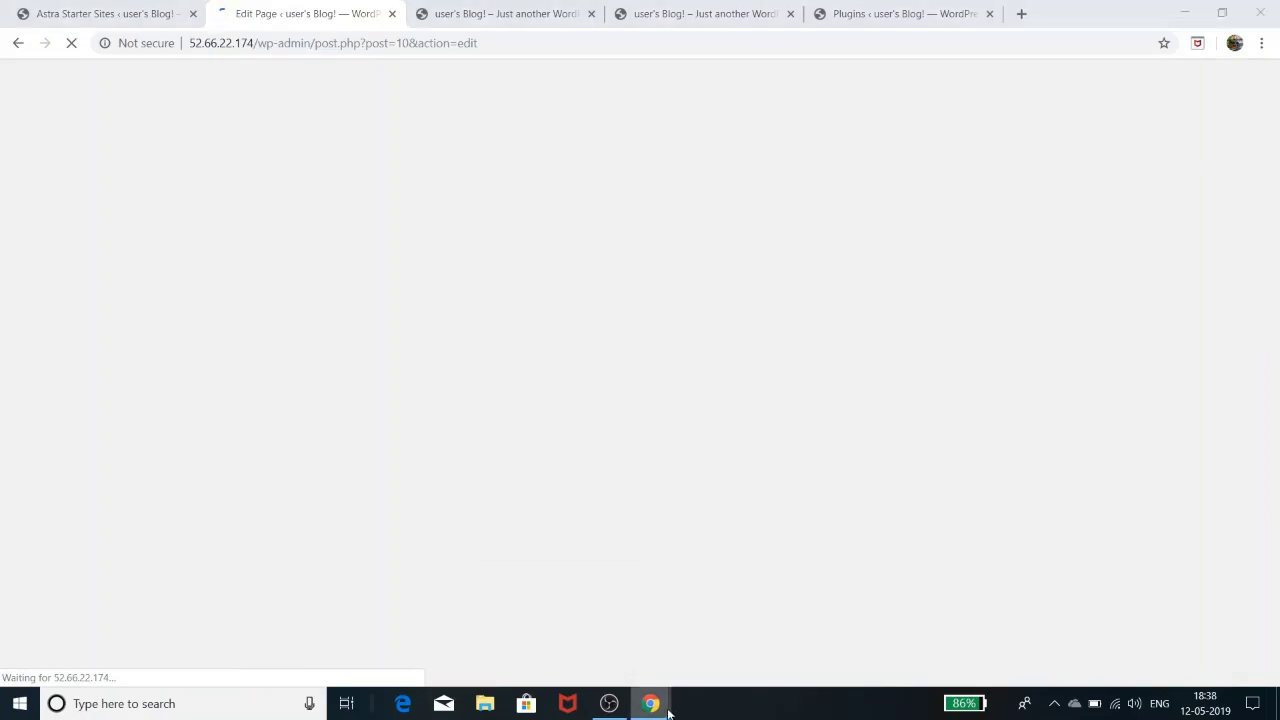
Step: Switch to the MyStore demo site and examine the Contact page's map, address lines and Connect section
left_click(723, 654)
scroll(900, 400, "up", 10)
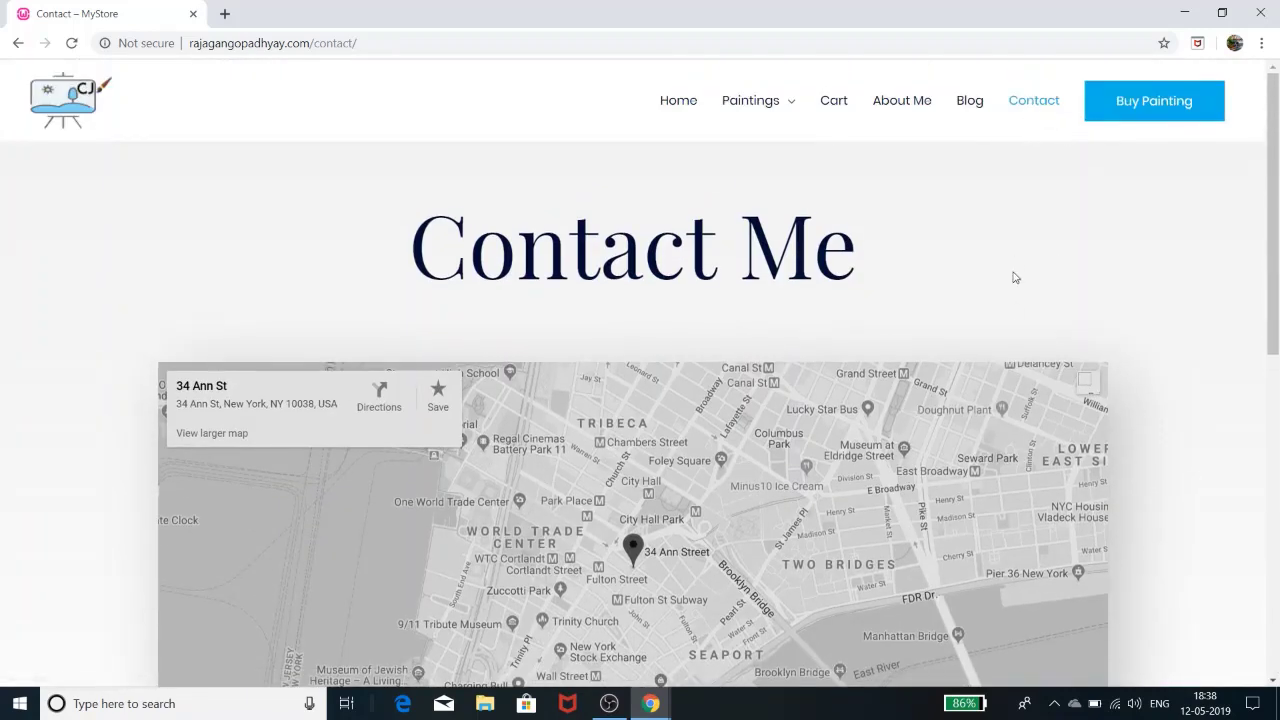
scroll(1013, 277, "down", 3)
scroll(1015, 277, "up", 1)
scroll(1013, 277, "up", 1)
scroll(1013, 277, "down", 2)
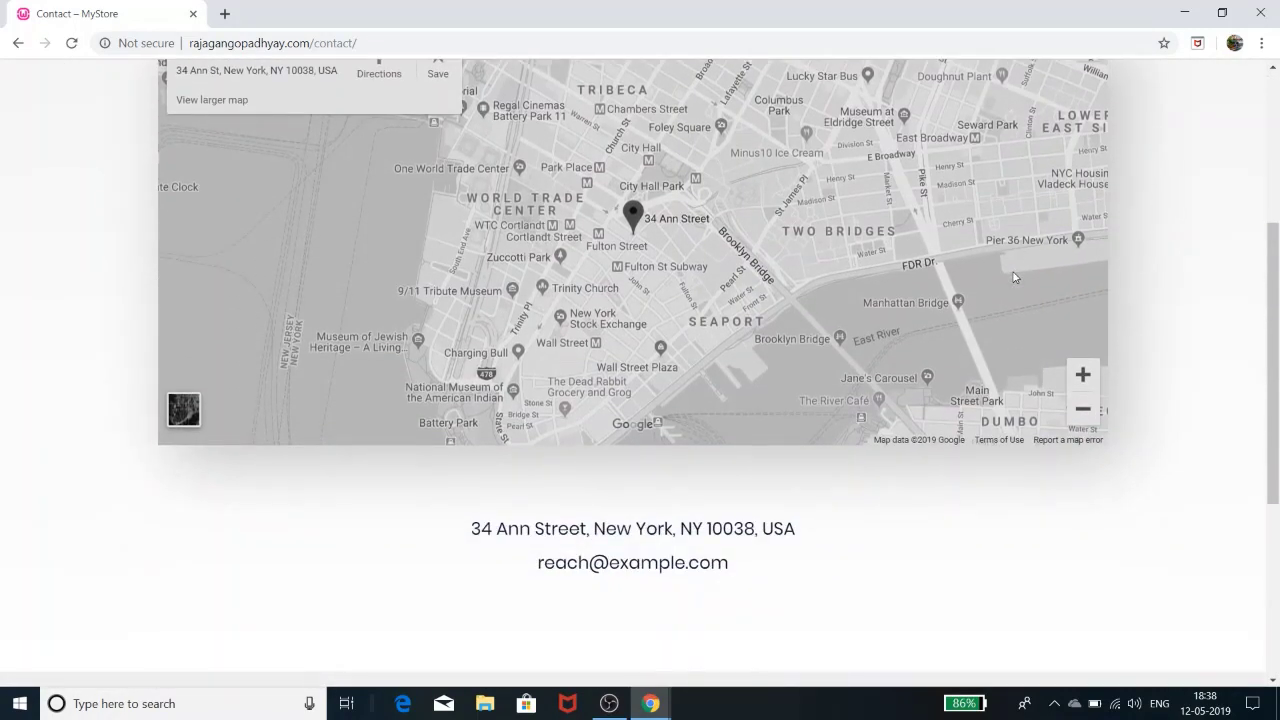
scroll(1013, 277, "down", 3)
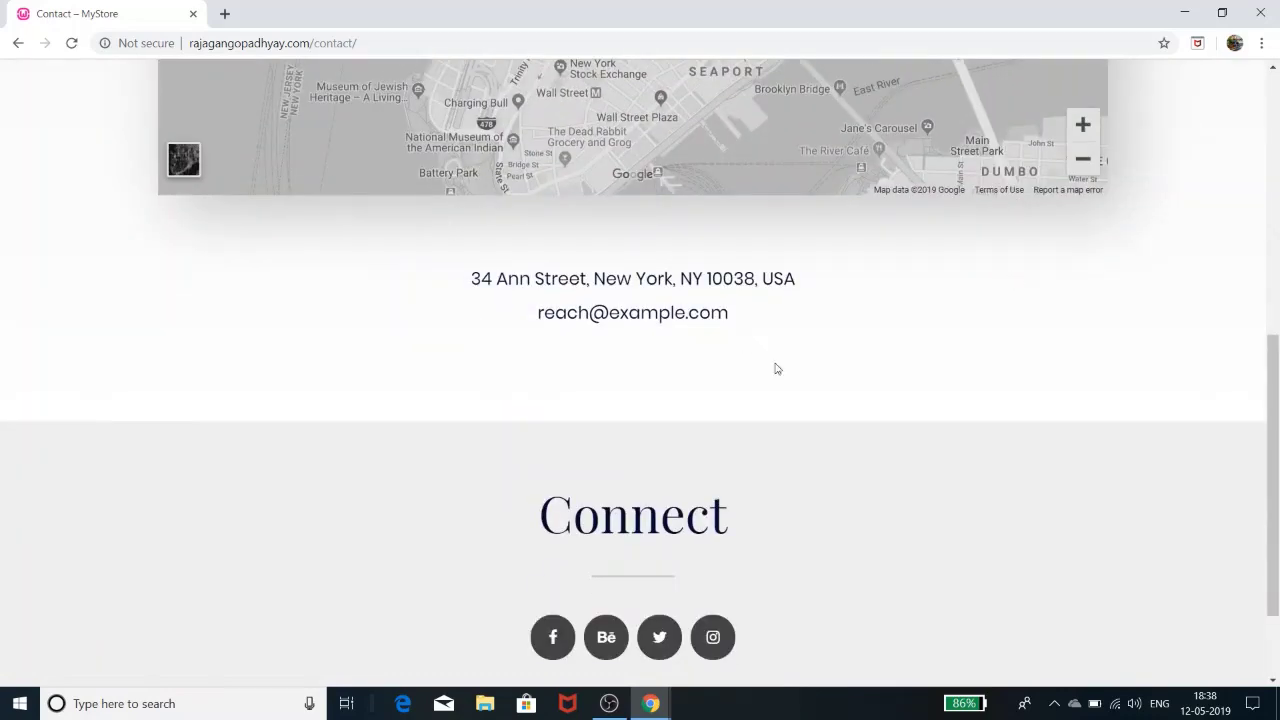
scroll(777, 369, "up", 4)
scroll(783, 363, "down", 4)
scroll(598, 379, "down", 2)
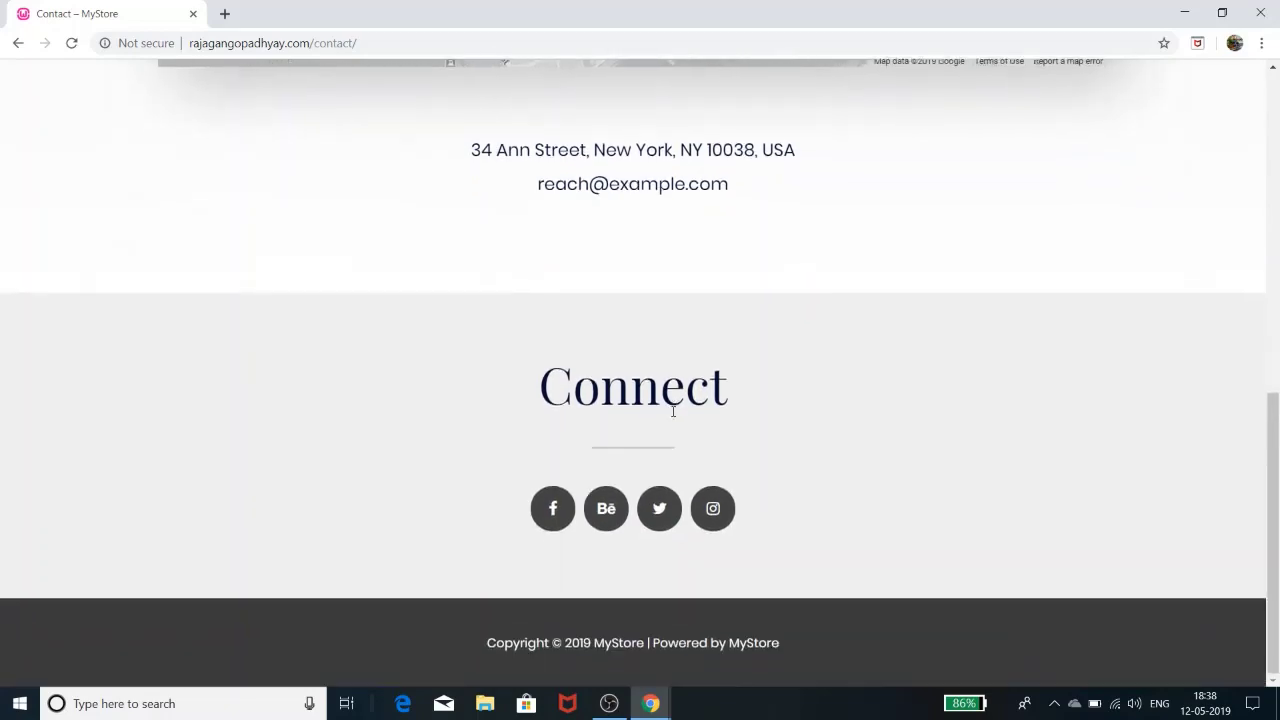
scroll(930, 402, "up", 5)
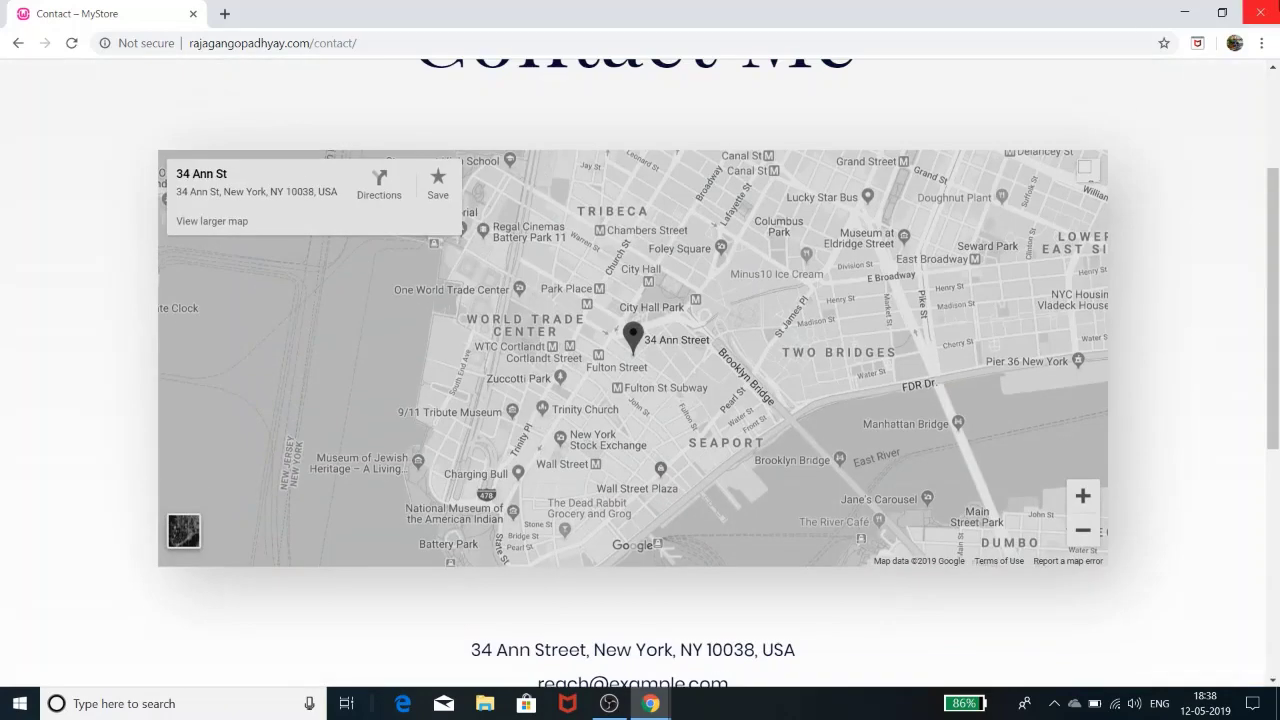
left_click(1184, 13)
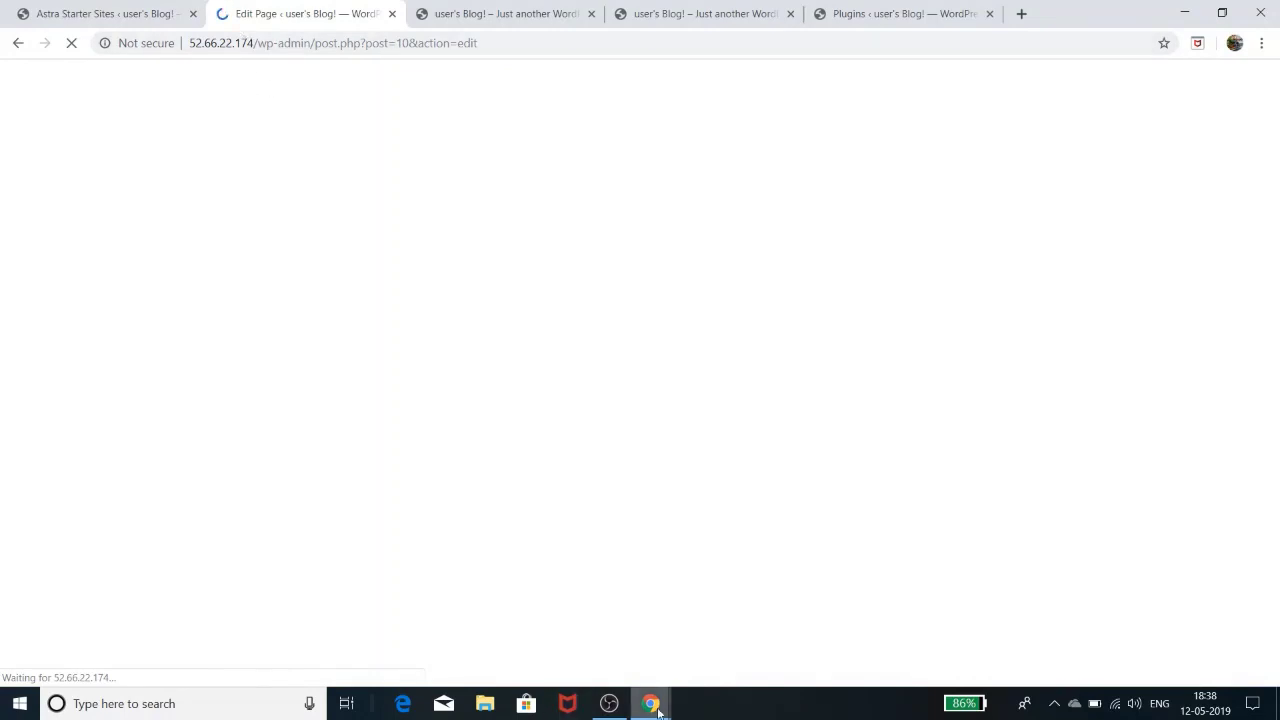
Step: Open the Blog page of the MyStore demo site and examine its heading and post cards
mouse_move(651, 703)
left_click(725, 603)
scroll(819, 384, "up", 3)
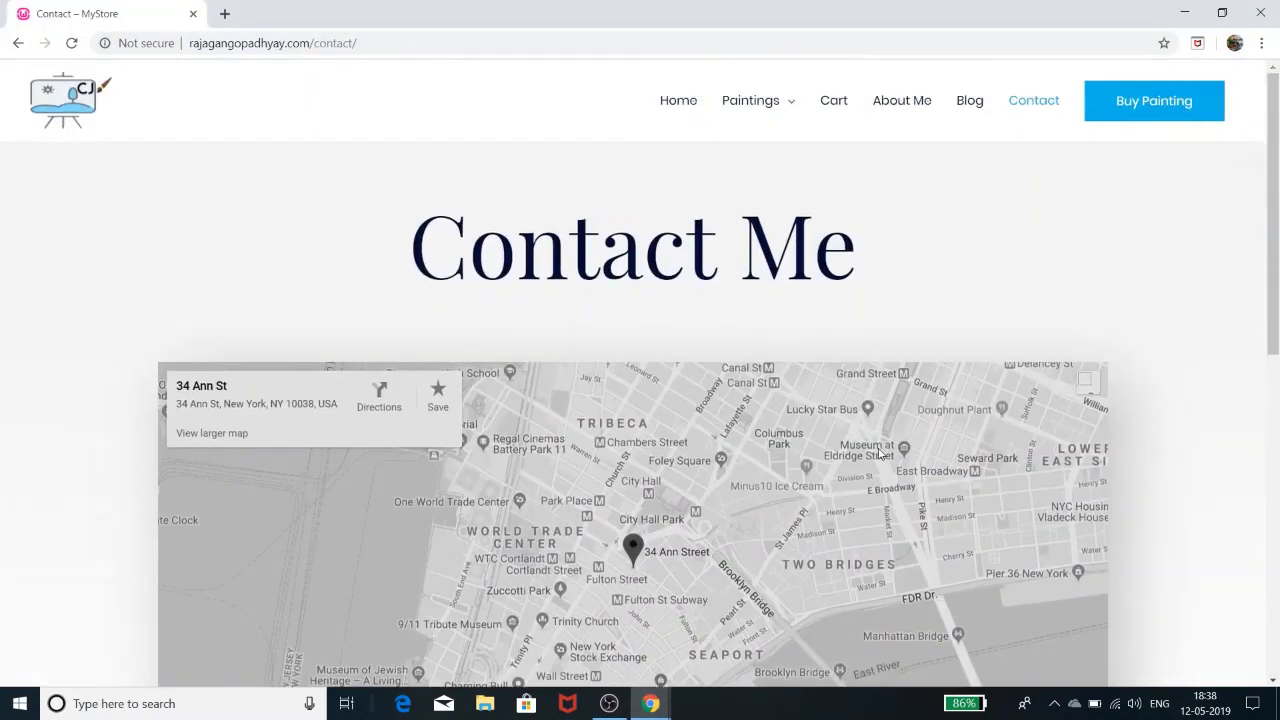
left_click(962, 104)
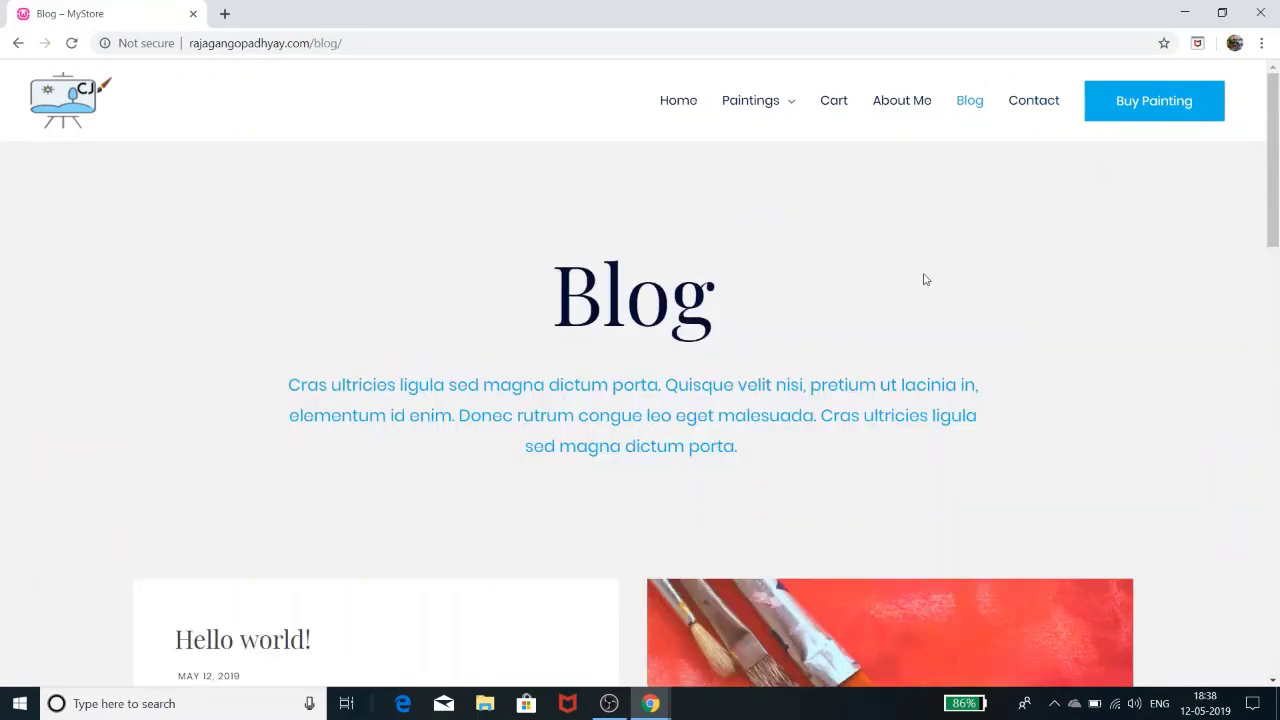
scroll(924, 330, "down", 3)
scroll(291, 176, "down", 3)
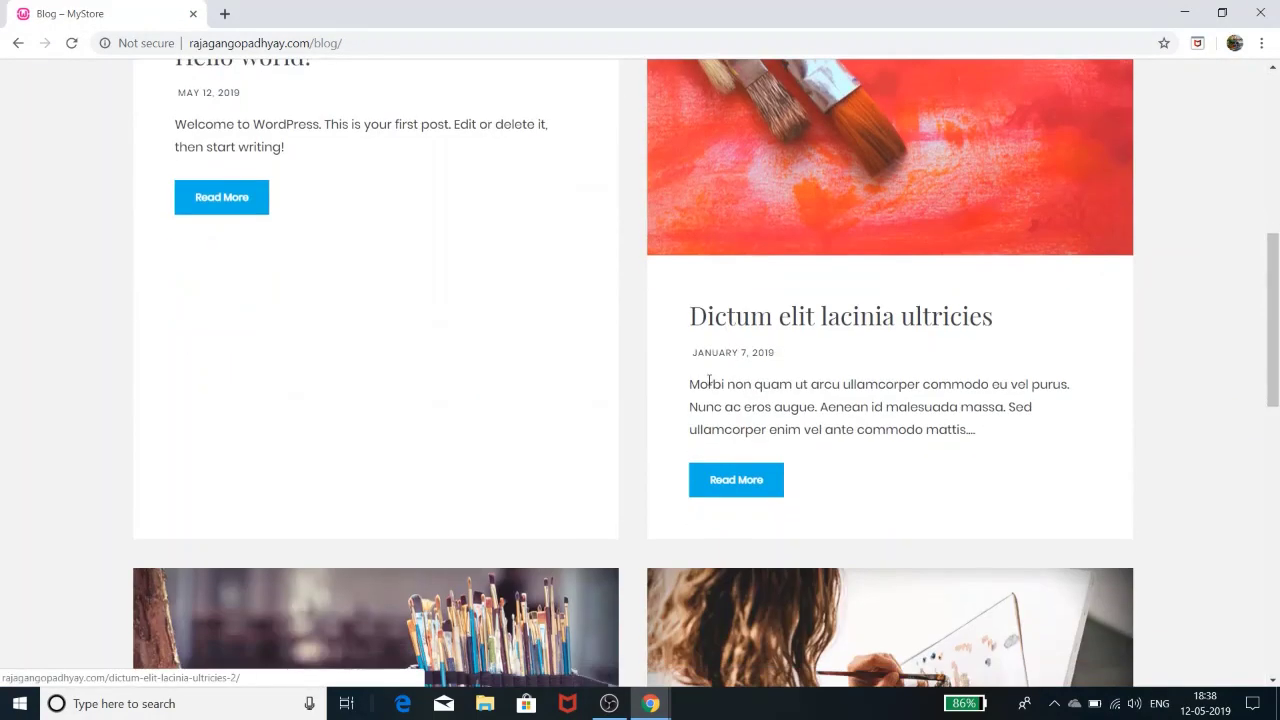
Step: Open the full "Dictum elit lacinia ultricies" post from the MyStore blog page
scroll(272, 365, "up", 4)
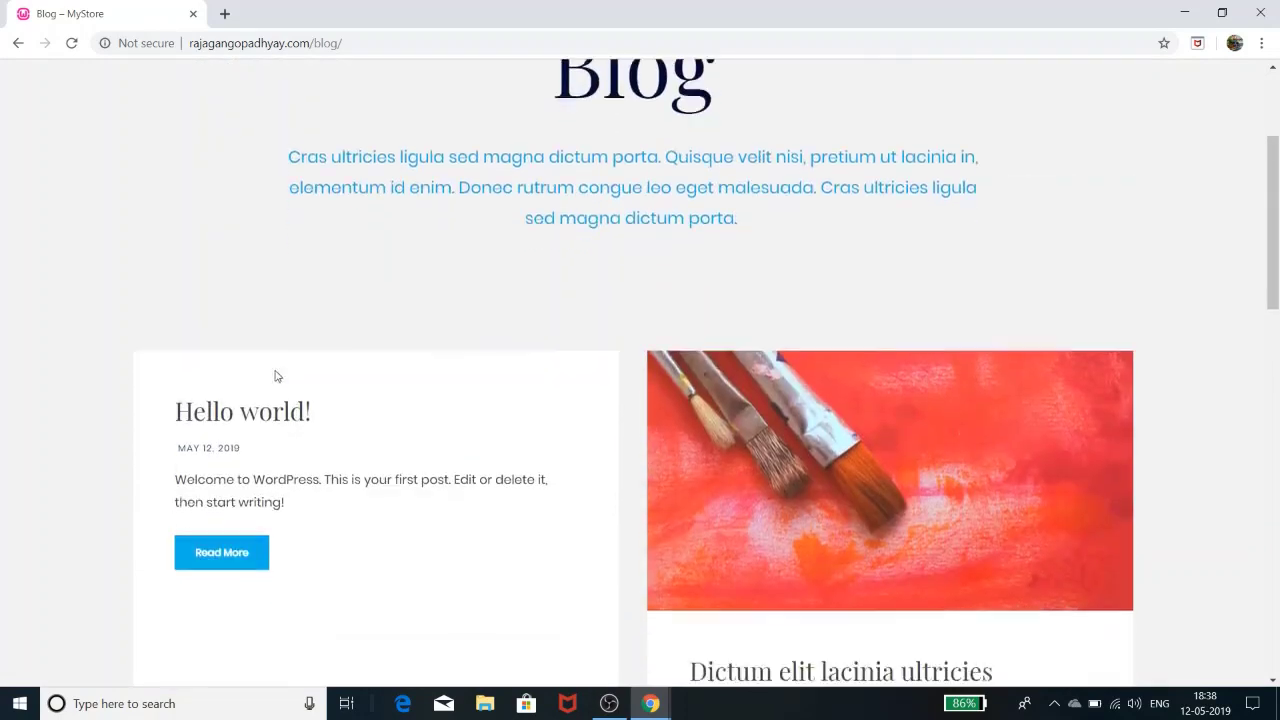
scroll(277, 374, "down", 2)
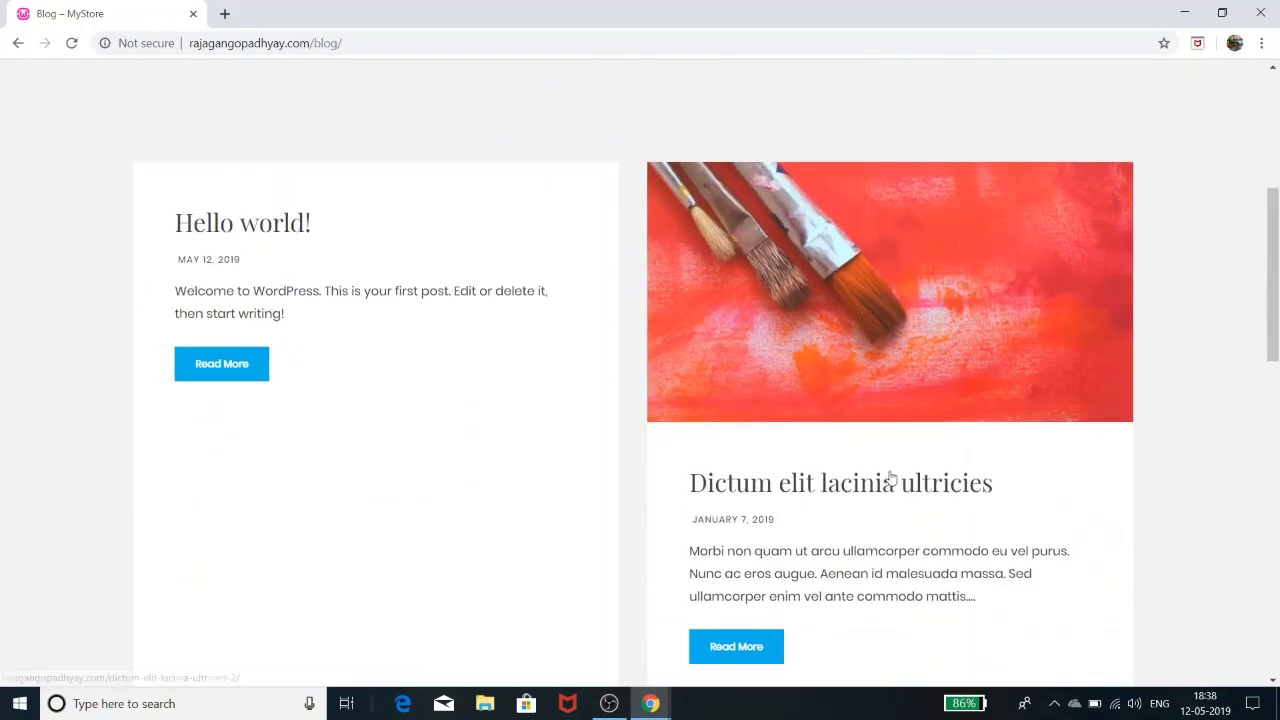
scroll(730, 450, "down", 2)
left_click(748, 491)
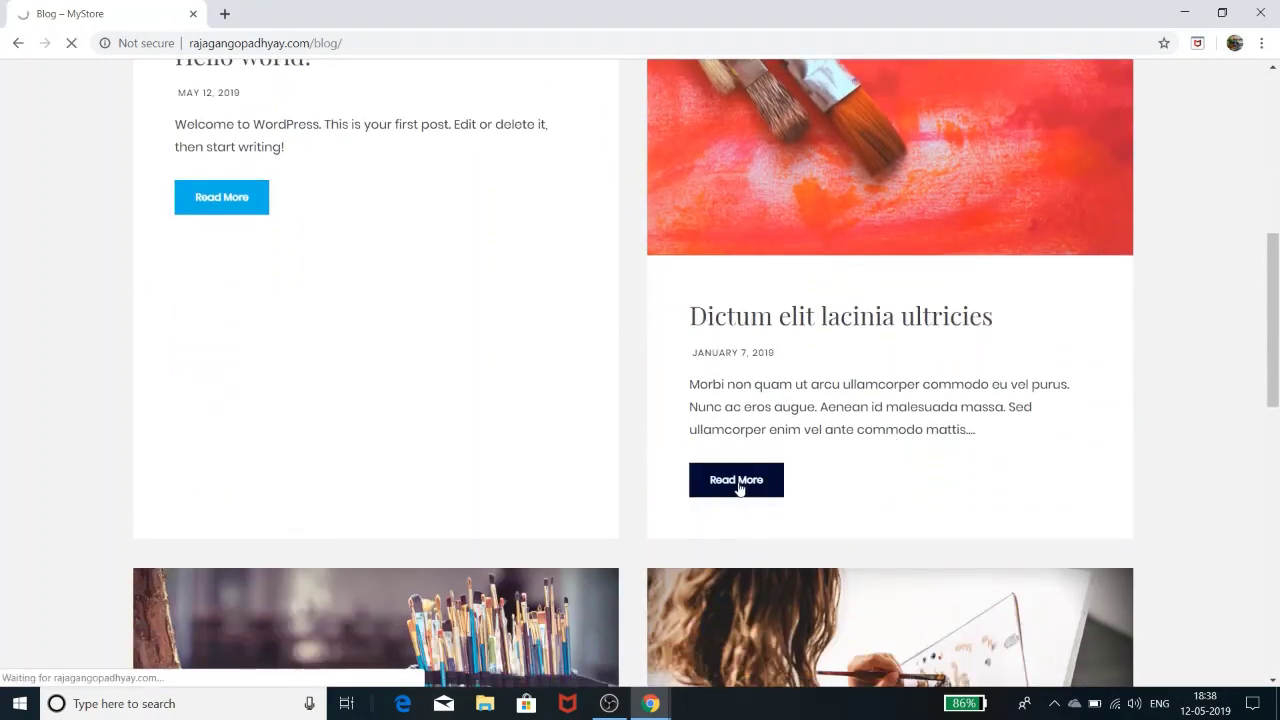
Step: Examine the post's featured image, body text, post navigation links and comment section
scroll(750, 480, "down", 3)
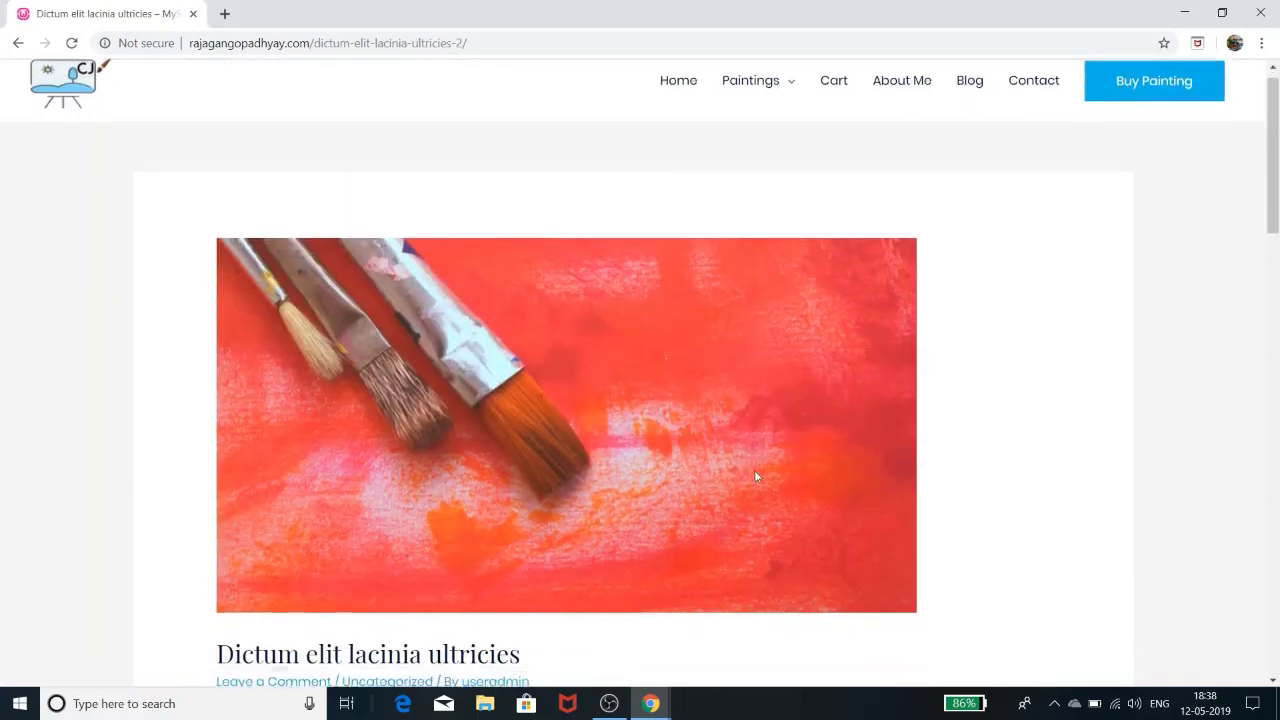
scroll(756, 476, "up", 3)
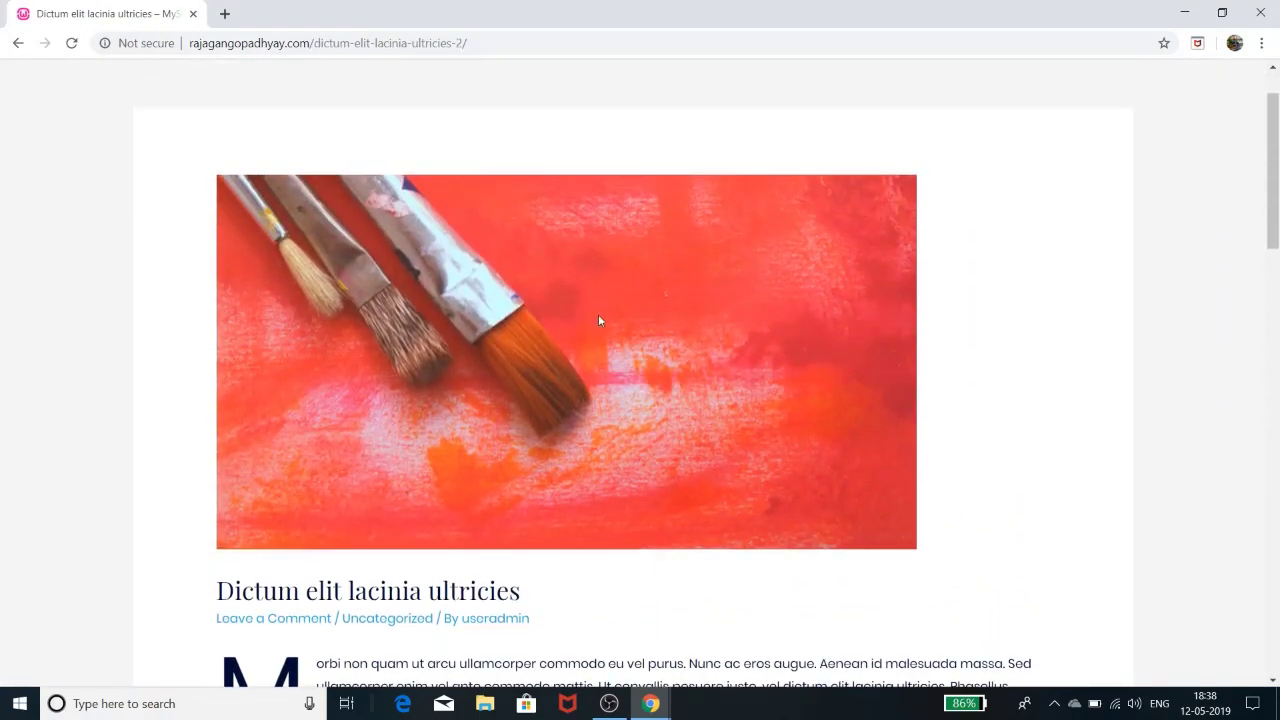
scroll(596, 520, "down", 3)
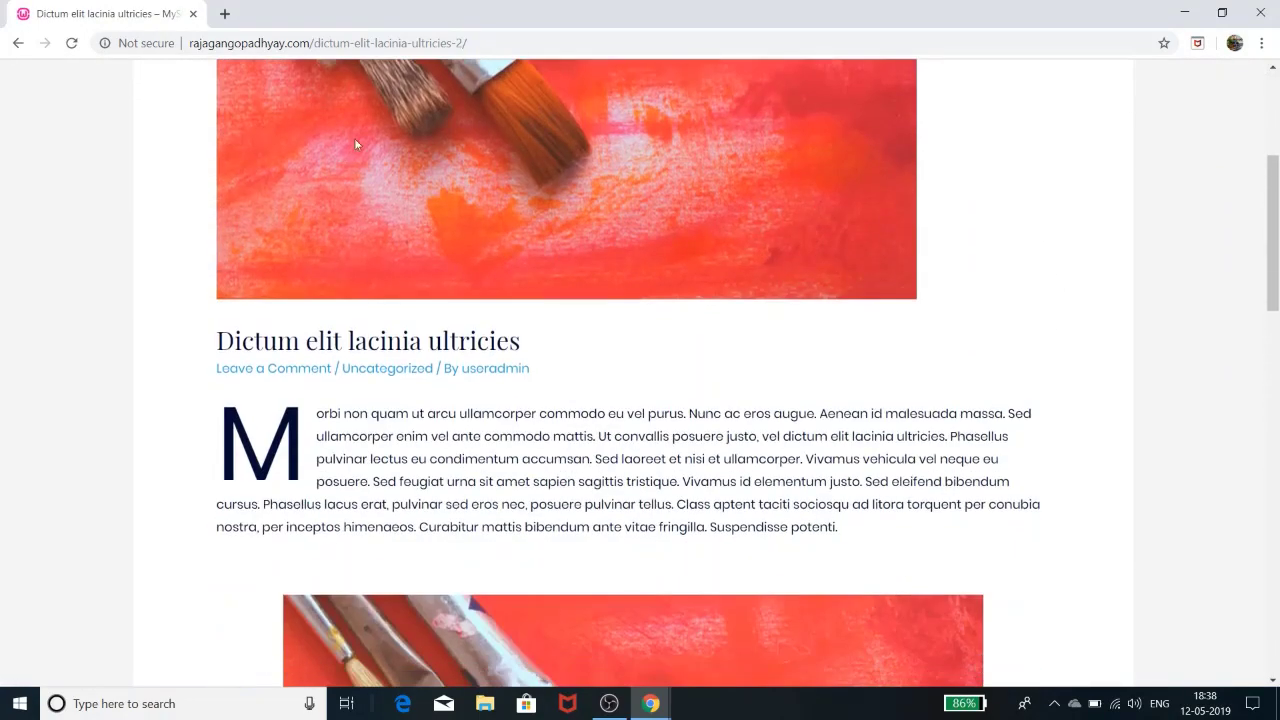
scroll(415, 375, "down", 9)
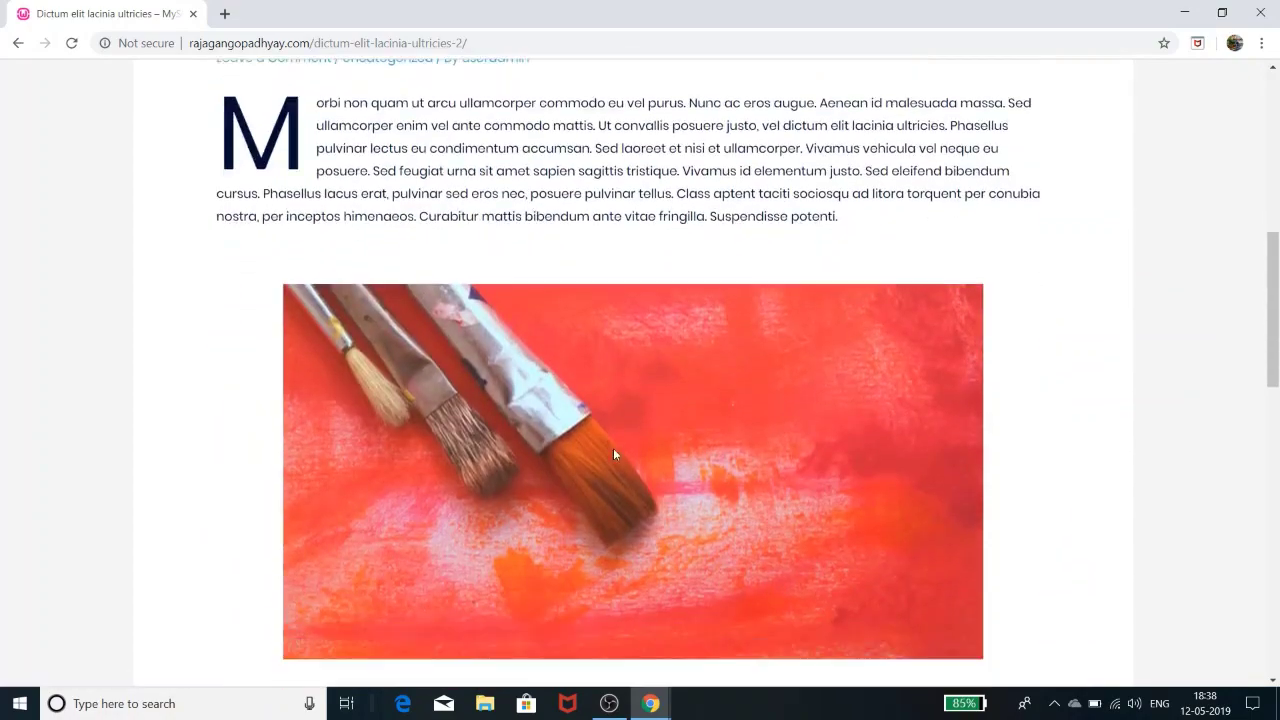
scroll(621, 457, "down", 6)
scroll(623, 455, "up", 10)
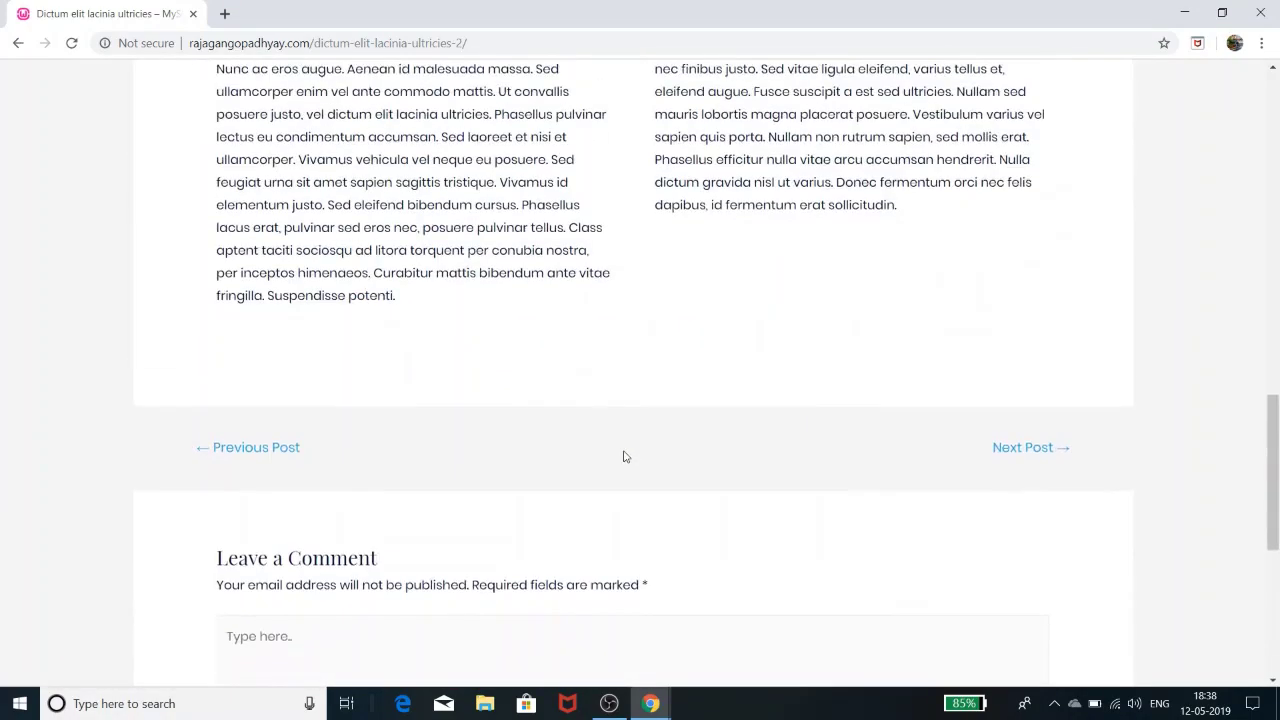
scroll(623, 457, "down", 4)
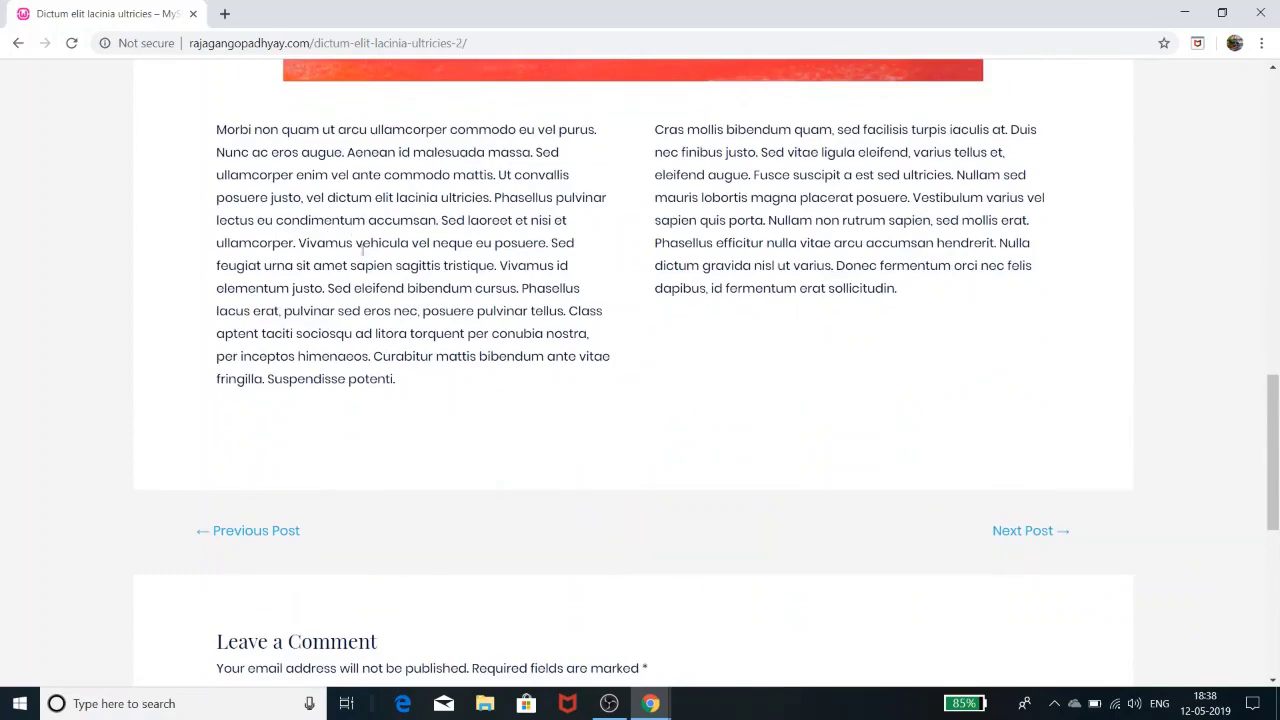
scroll(920, 368, "down", 3)
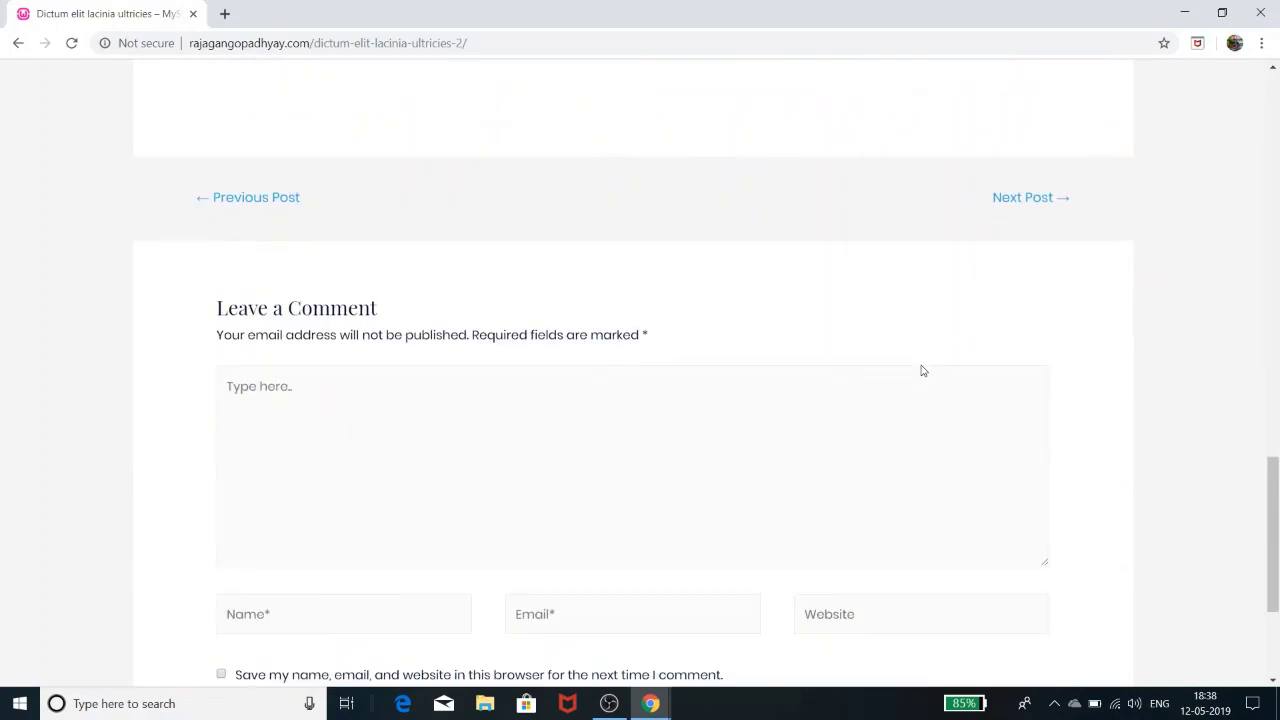
Step: Go to the next post, "Hello world!", and review its existing comment and comment form
left_click(1035, 200)
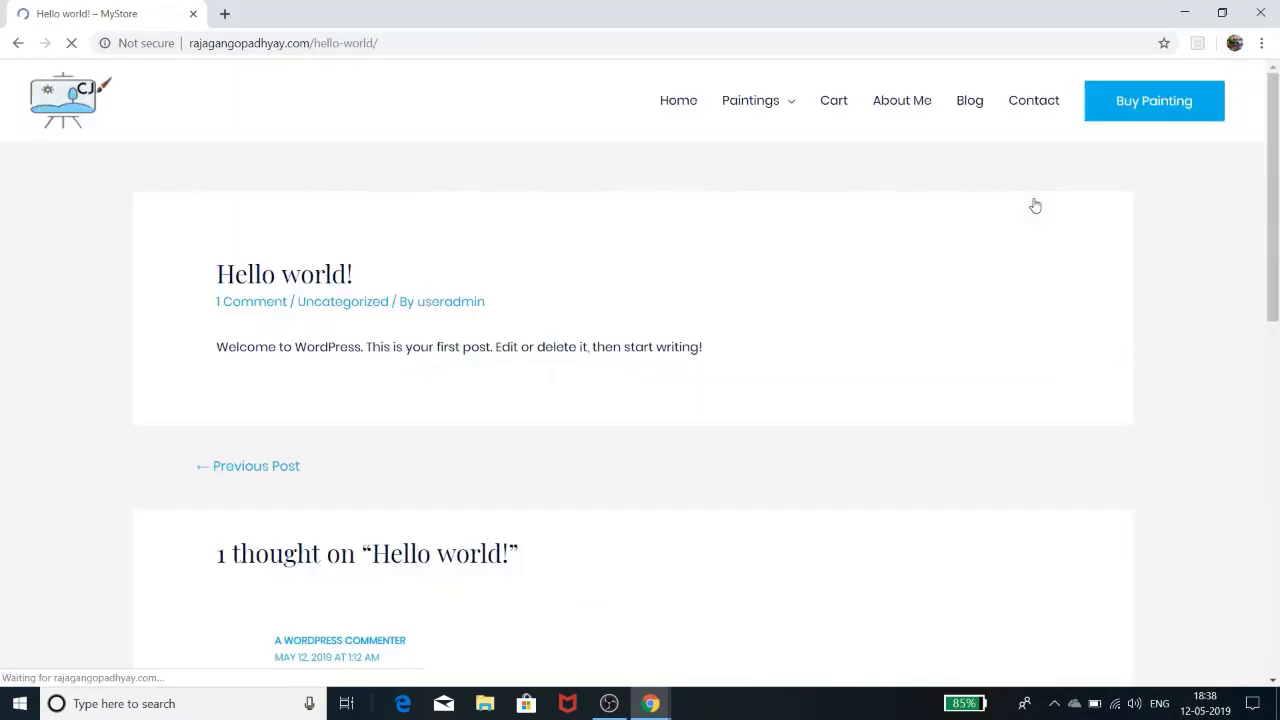
scroll(985, 340, "down", 4)
scroll(983, 354, "down", 3)
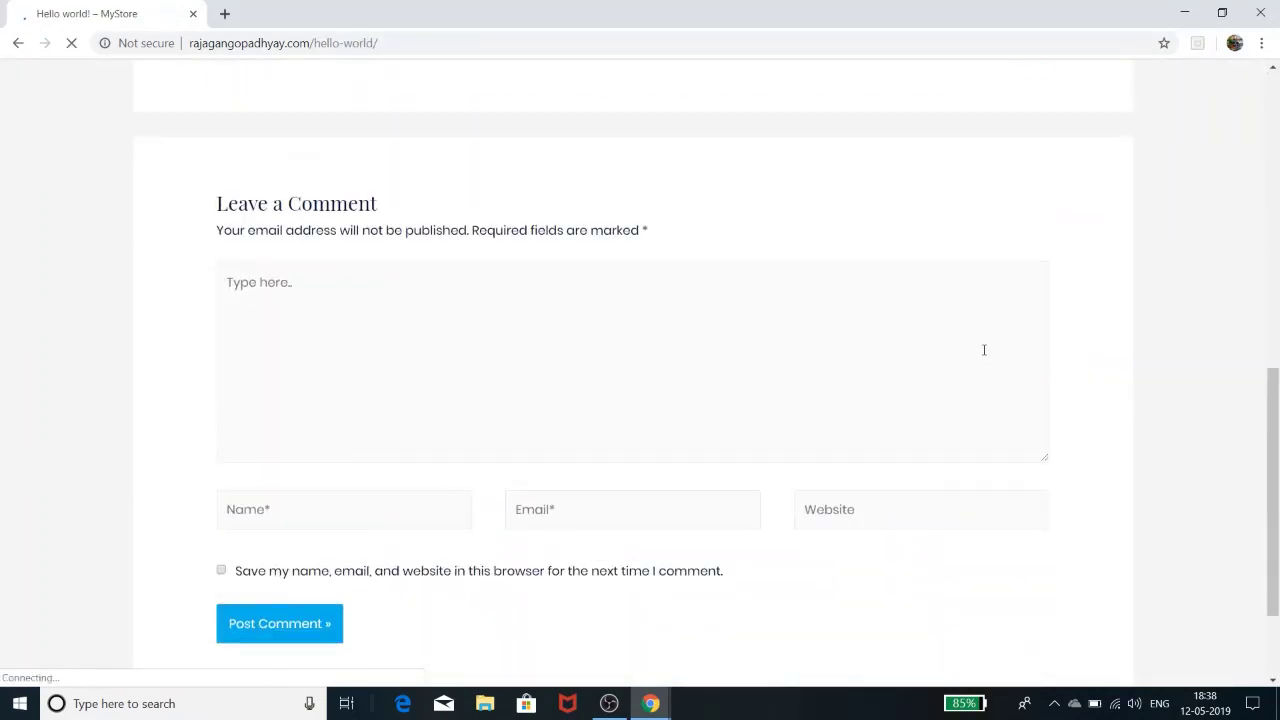
scroll(984, 350, "up", 3)
scroll(1014, 311, "up", 3)
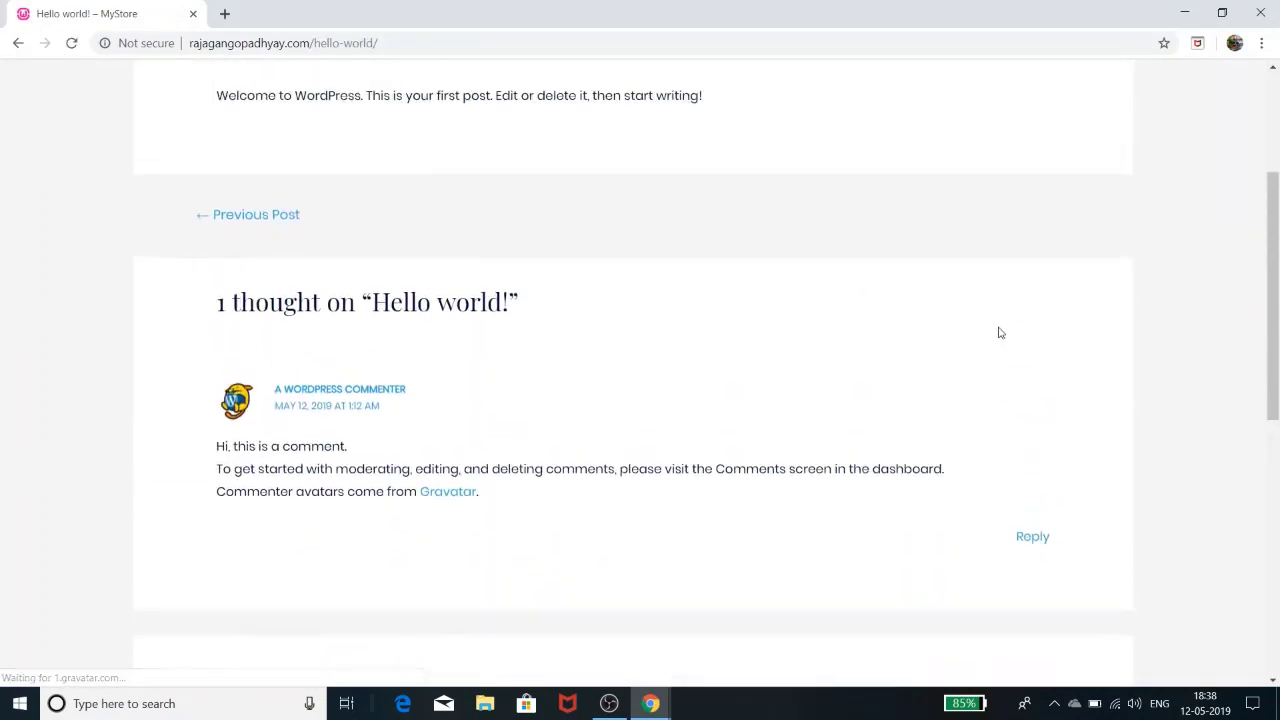
scroll(999, 332, "up", 1)
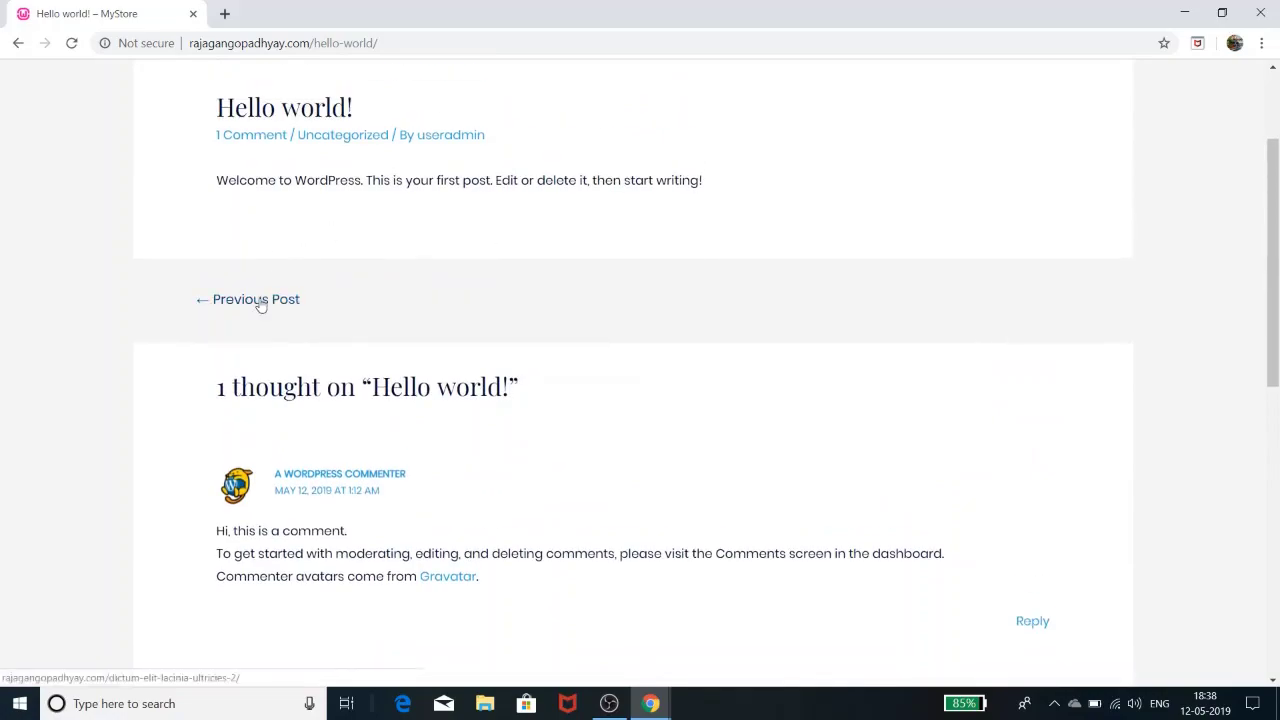
Step: Return to the previous post, "Dictum elit lacinia ultricies", and look through it down to the post navigation links
left_click(259, 302)
scroll(290, 461, "down", 7)
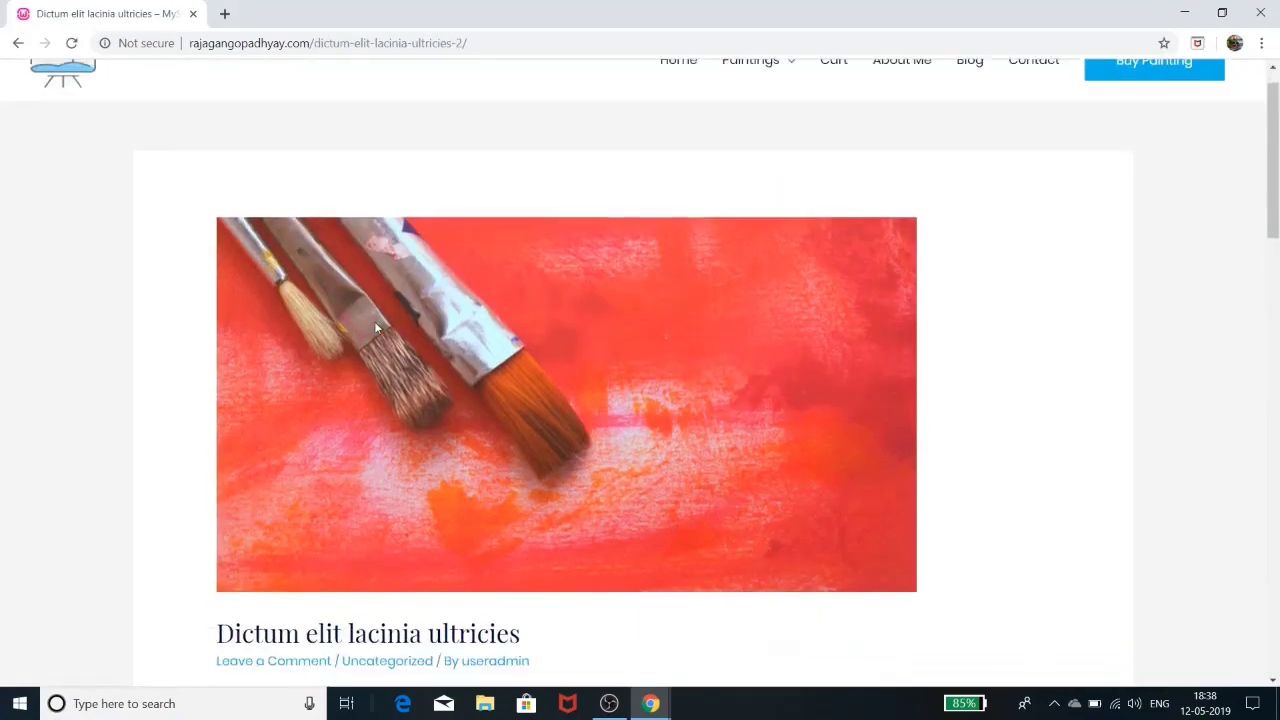
scroll(290, 461, "down", 5)
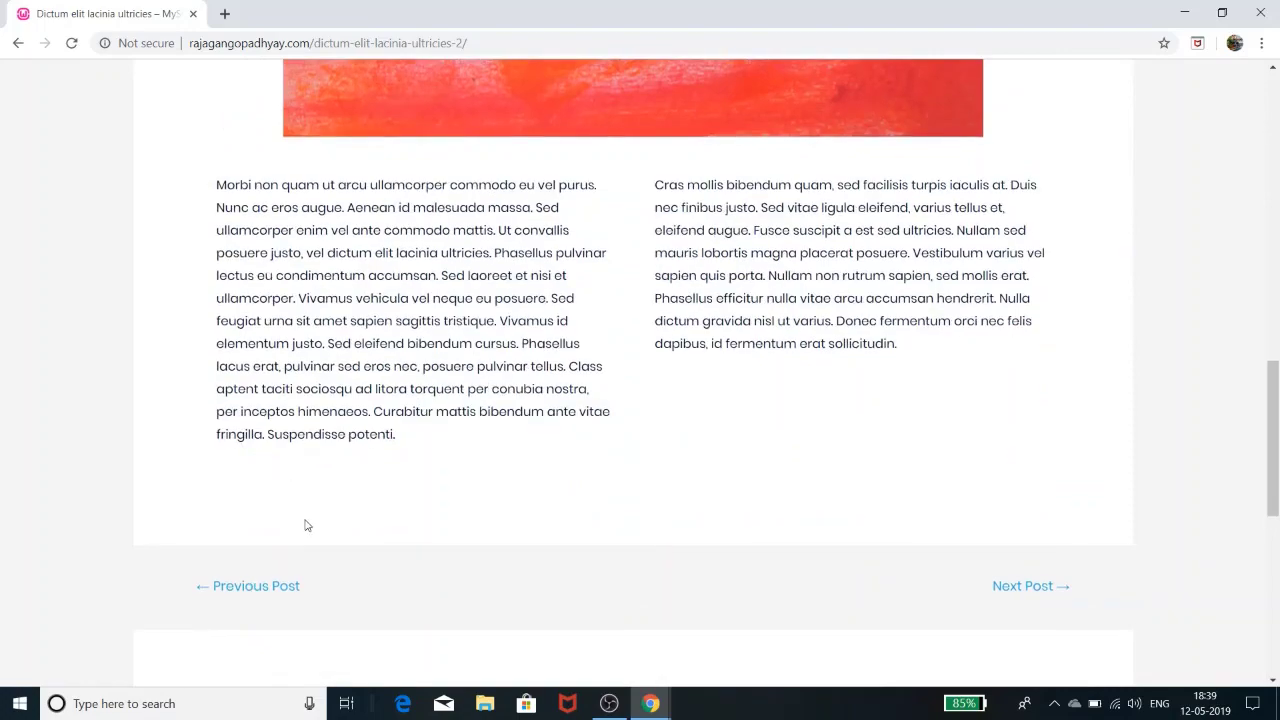
Step: Go one more post back to "Sed risus augue" and view its content down to the Leave a Comment form
left_click(275, 585)
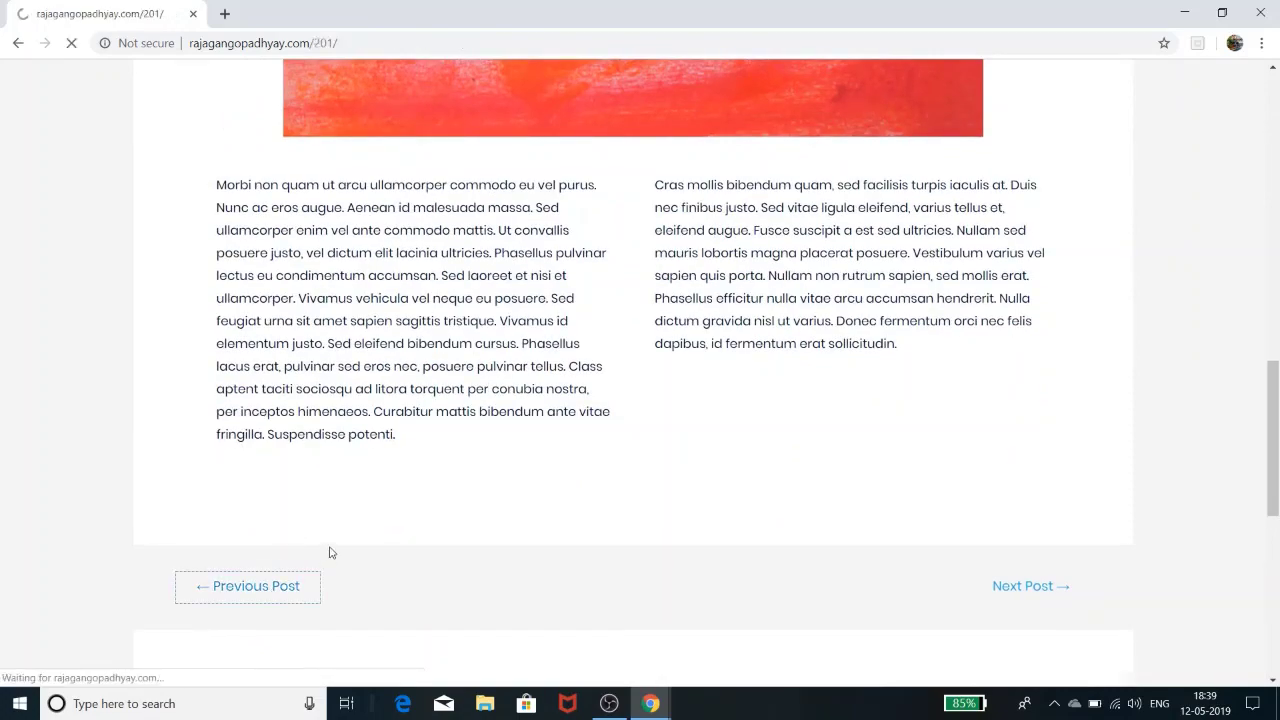
scroll(648, 493, "down", 10)
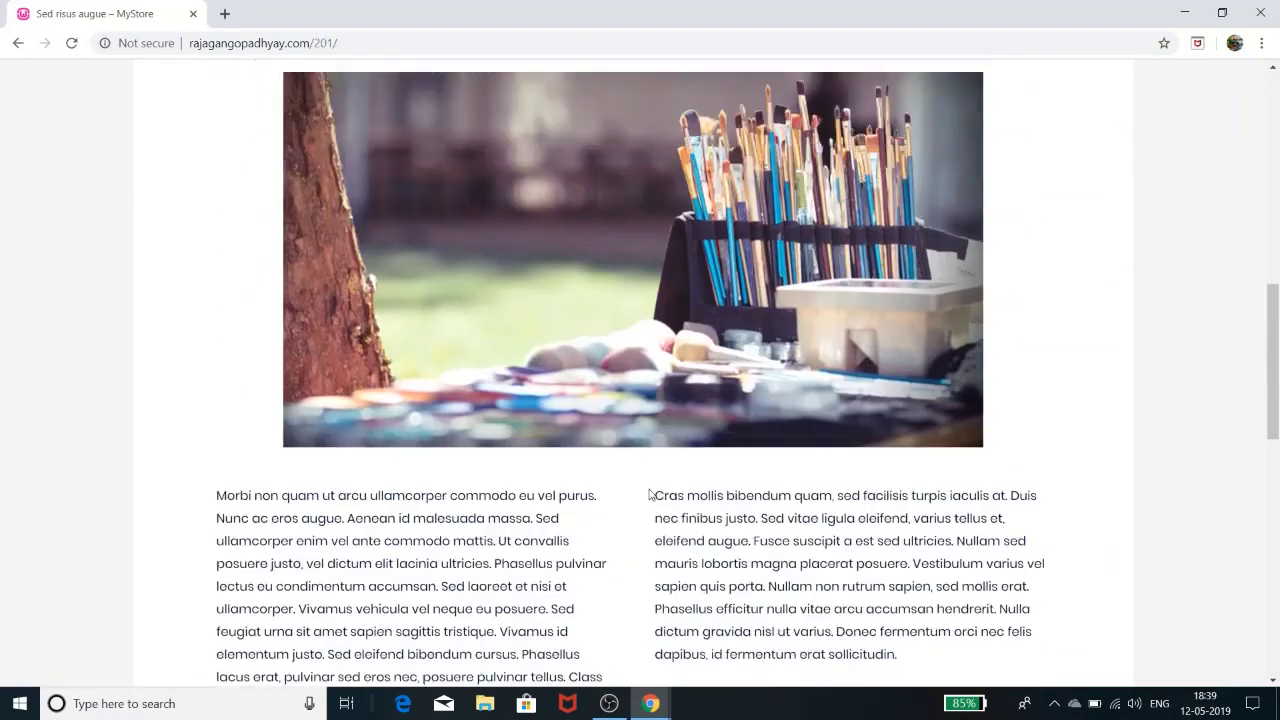
scroll(656, 484, "down", 3)
scroll(660, 477, "down", 4)
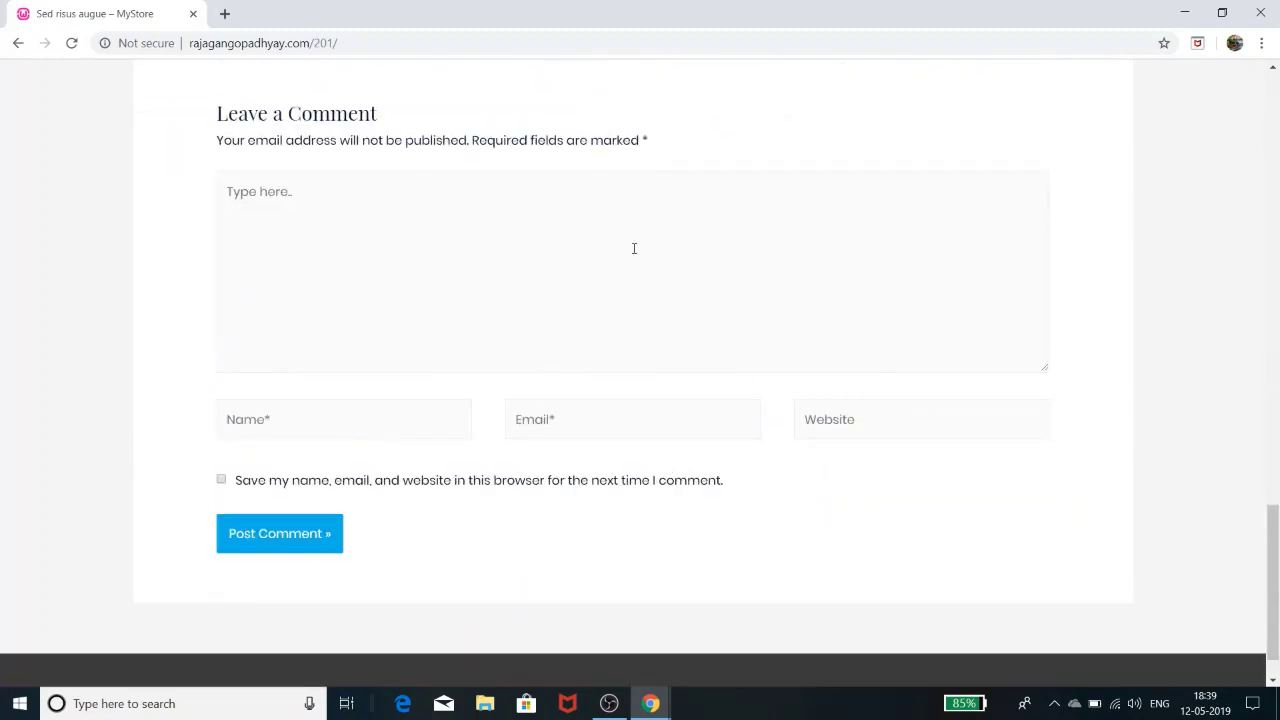
Step: Visit the comment, name, email and website fields and enable saving these details for the next comment, leaving the fields empty
left_click(342, 200)
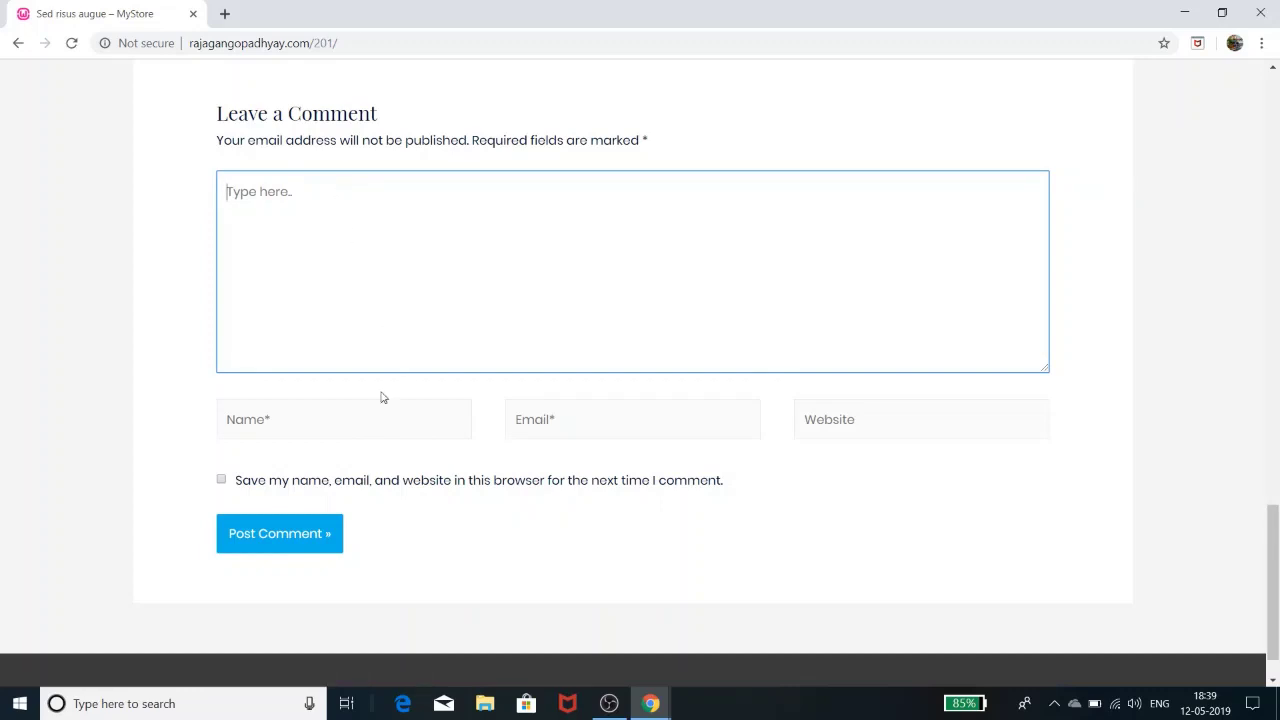
left_click(243, 421)
left_click(533, 420)
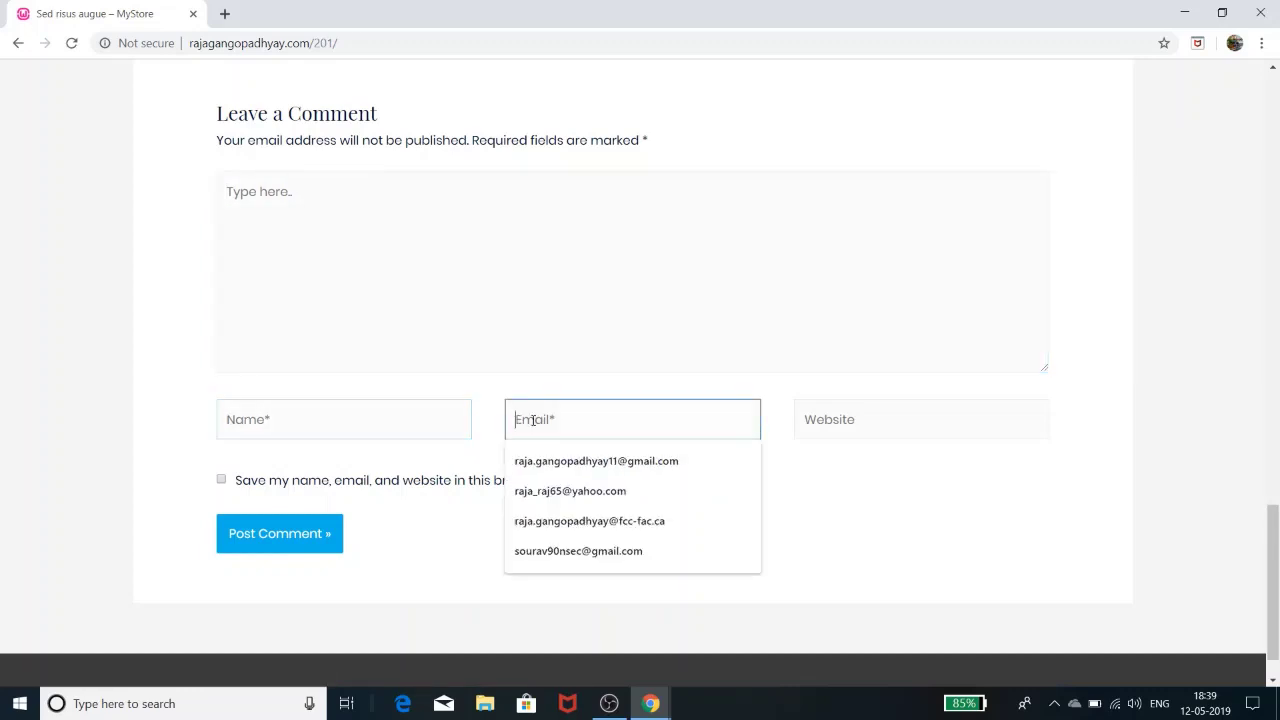
left_click(814, 424)
left_click(640, 394)
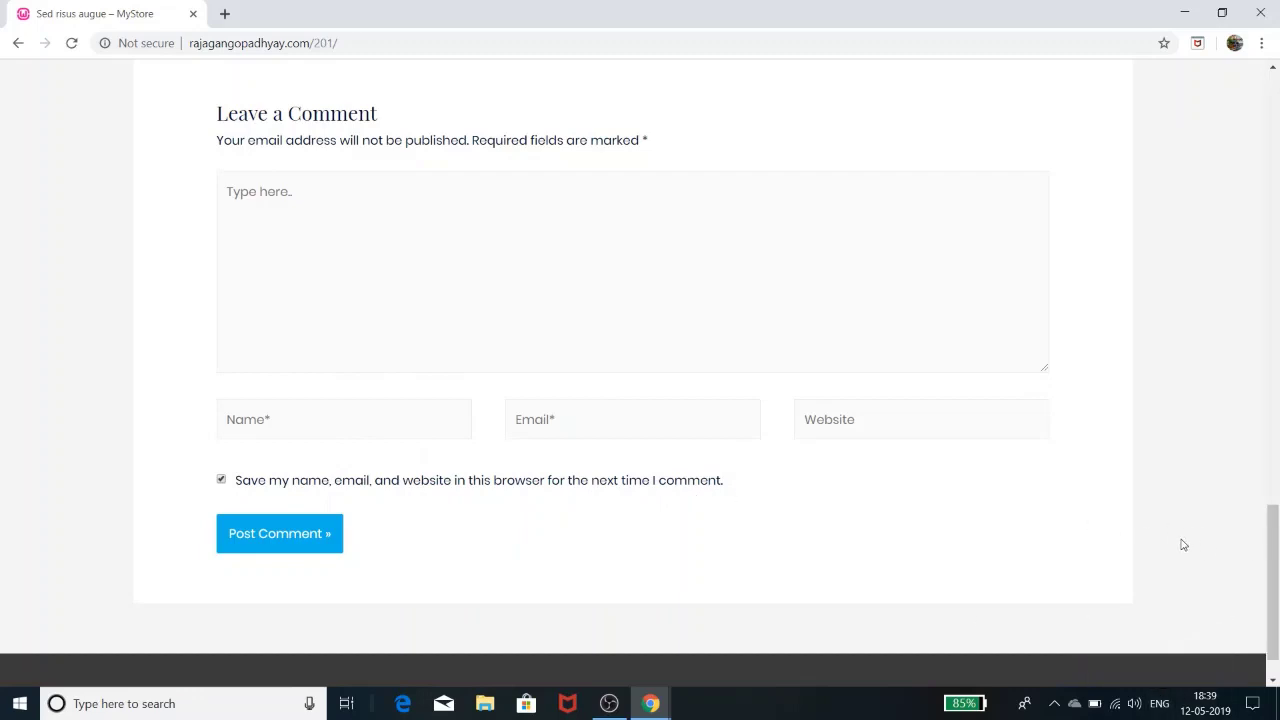
scroll(1183, 544, "up", 15)
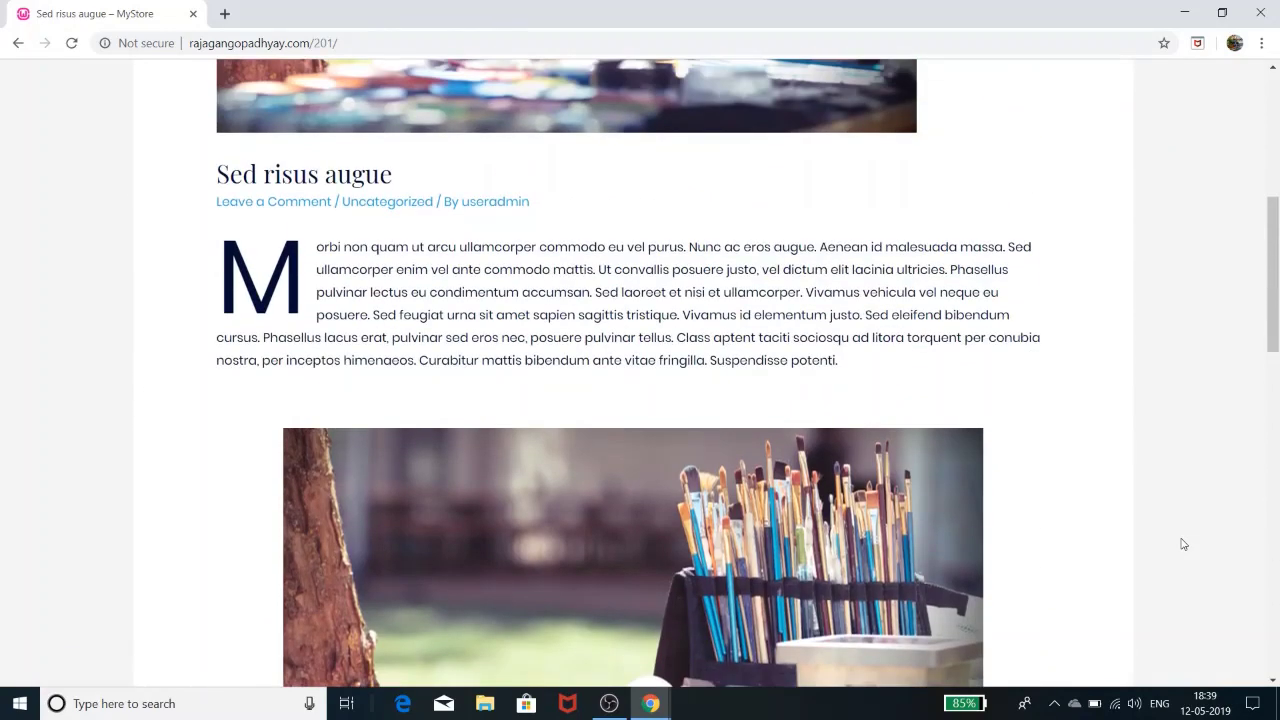
scroll(1214, 349, "up", 5)
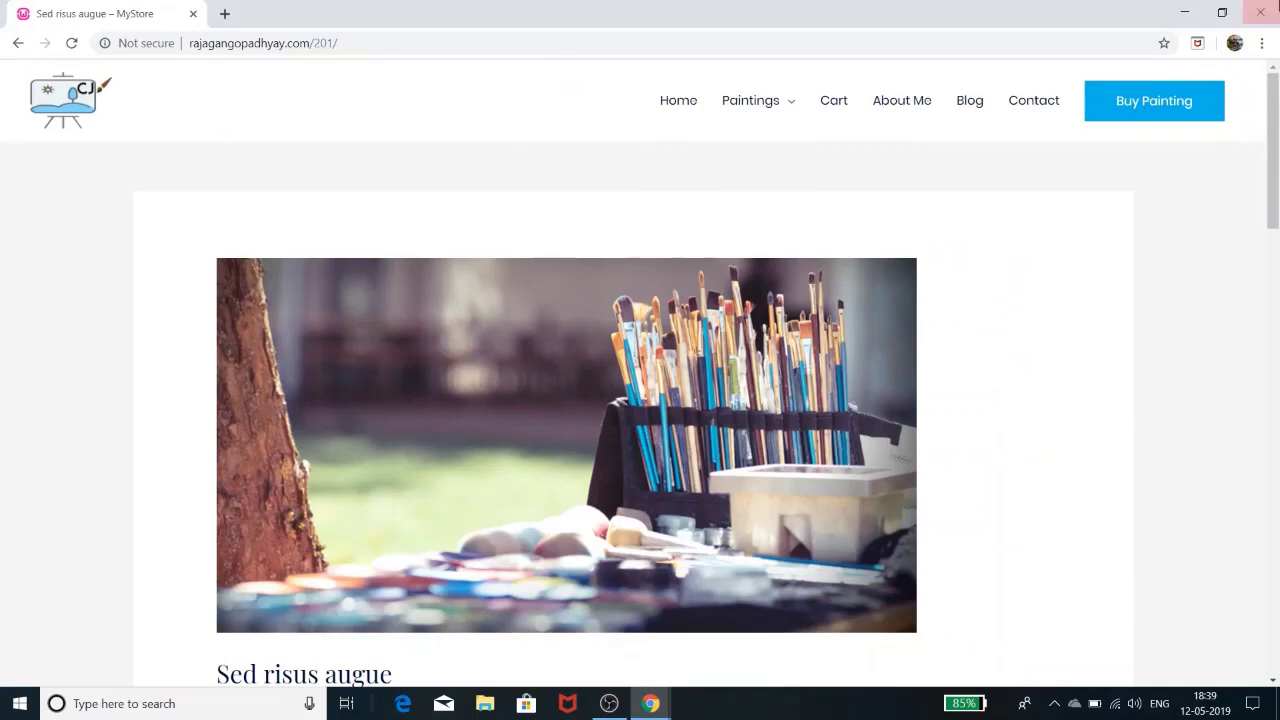
Step: Switch to the WordPress admin window and open the blog's public site in a new tab
left_click(1186, 12)
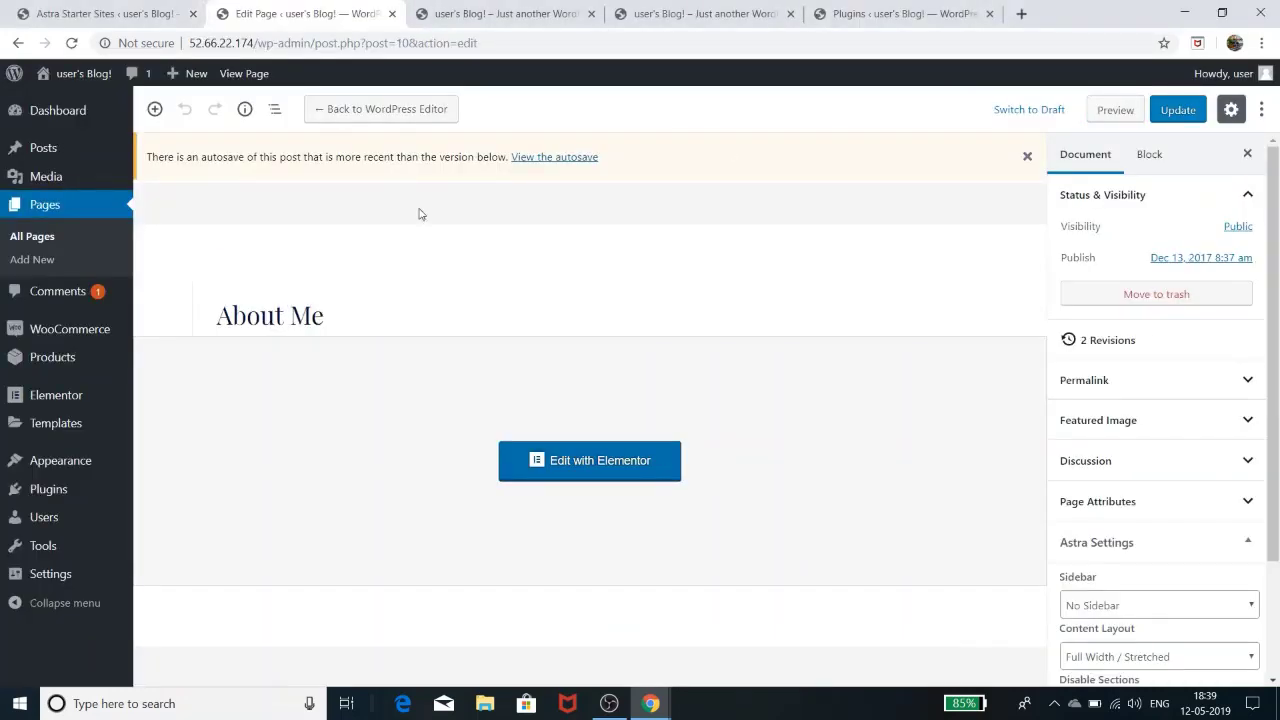
mouse_move(60, 75)
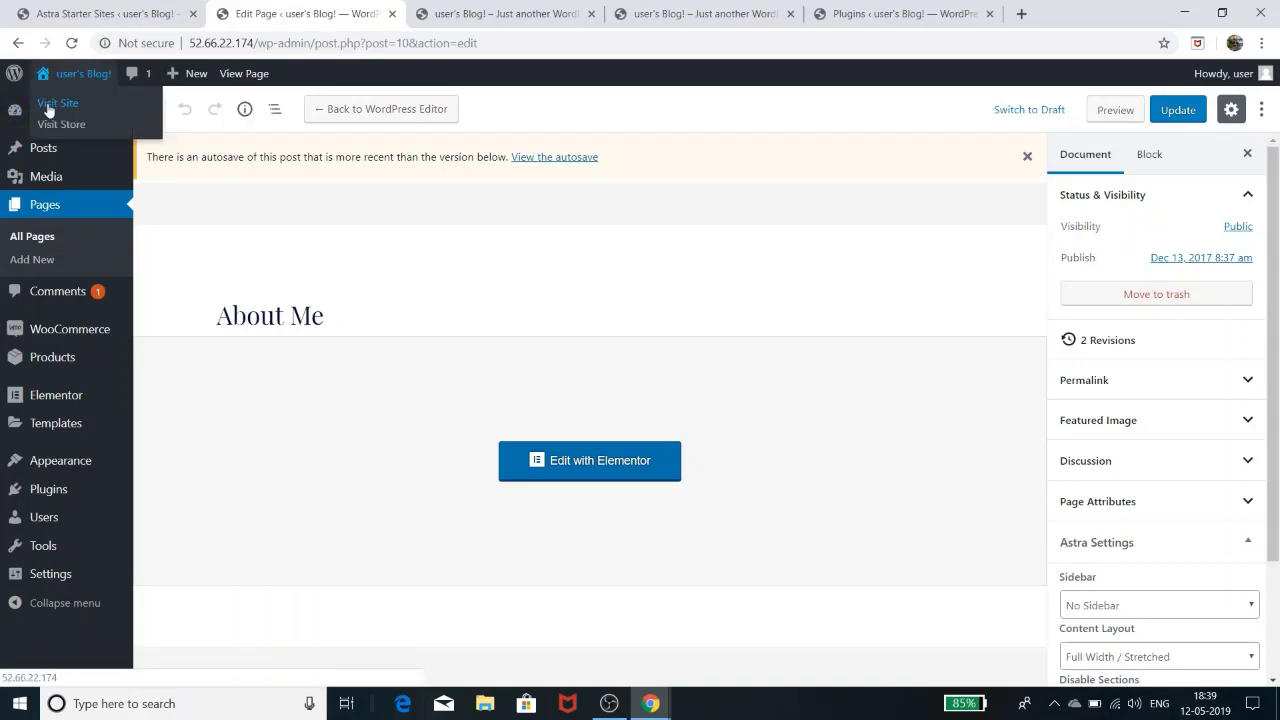
right_click(47, 110)
left_click(72, 117)
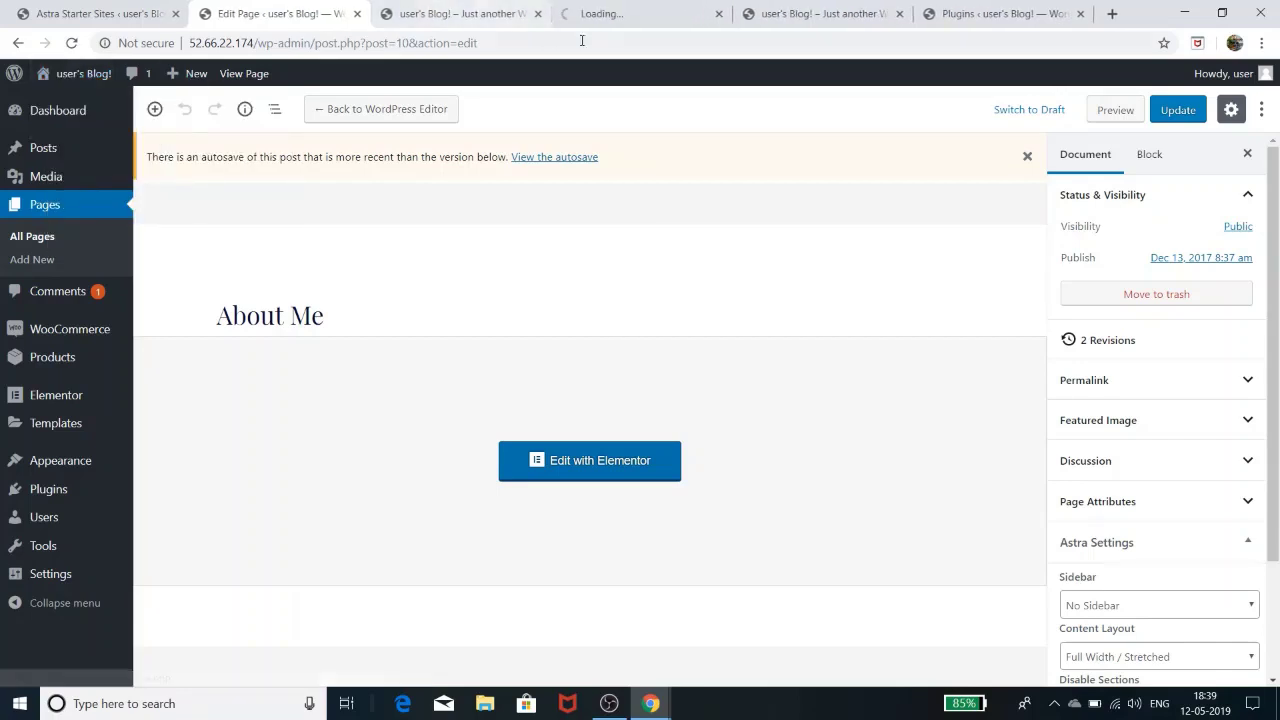
Step: Check the navigation menu of the finished MyStore site in its own window and return to the WordPress admin window
mouse_move(650, 703)
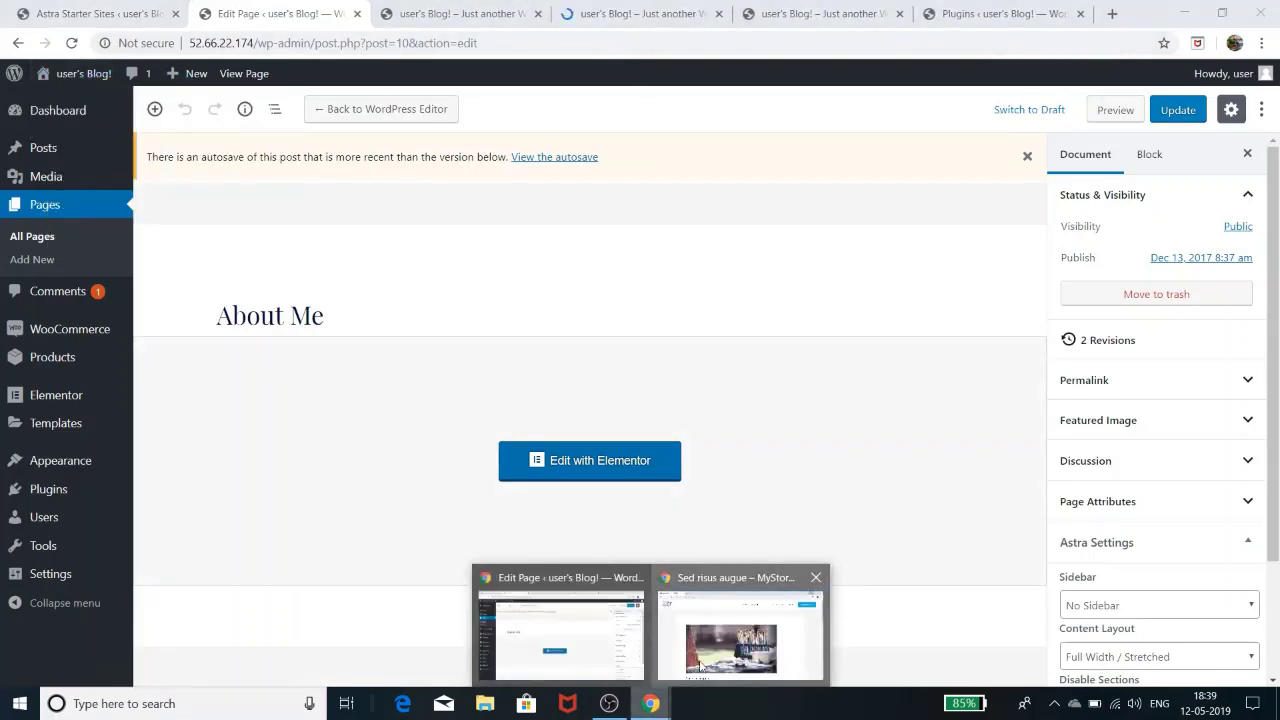
left_click(702, 668)
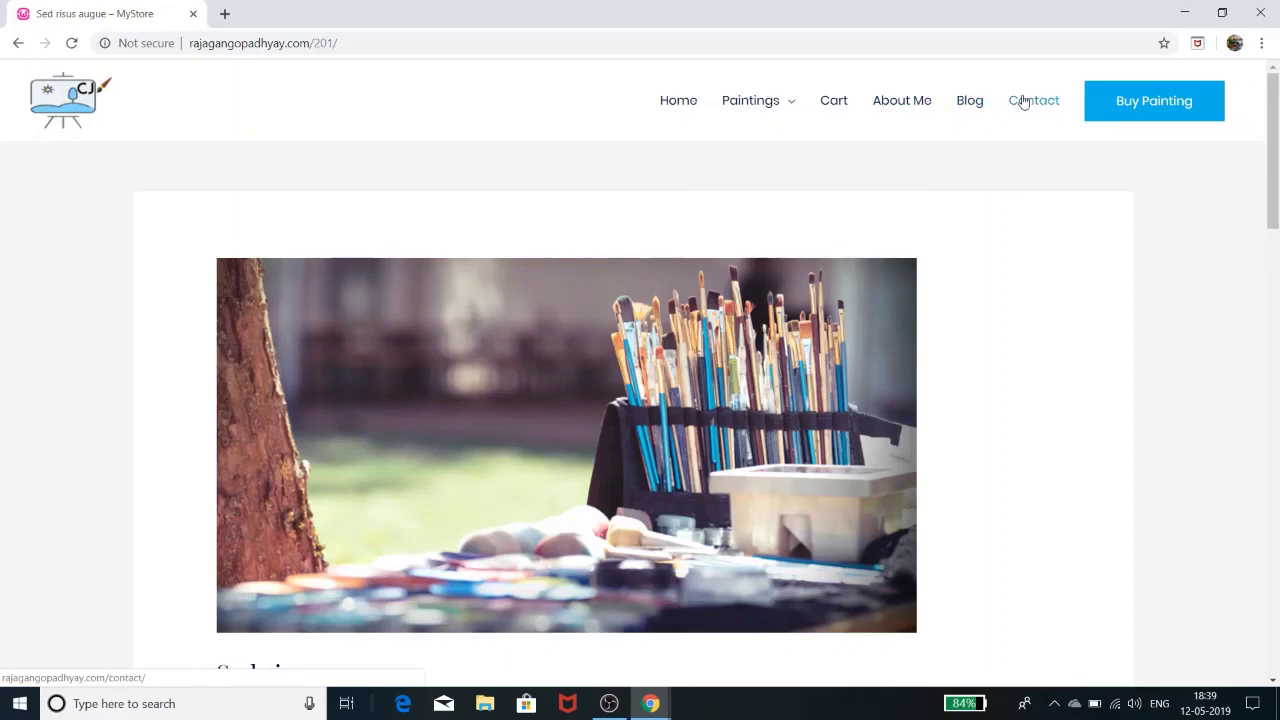
left_click(1184, 12)
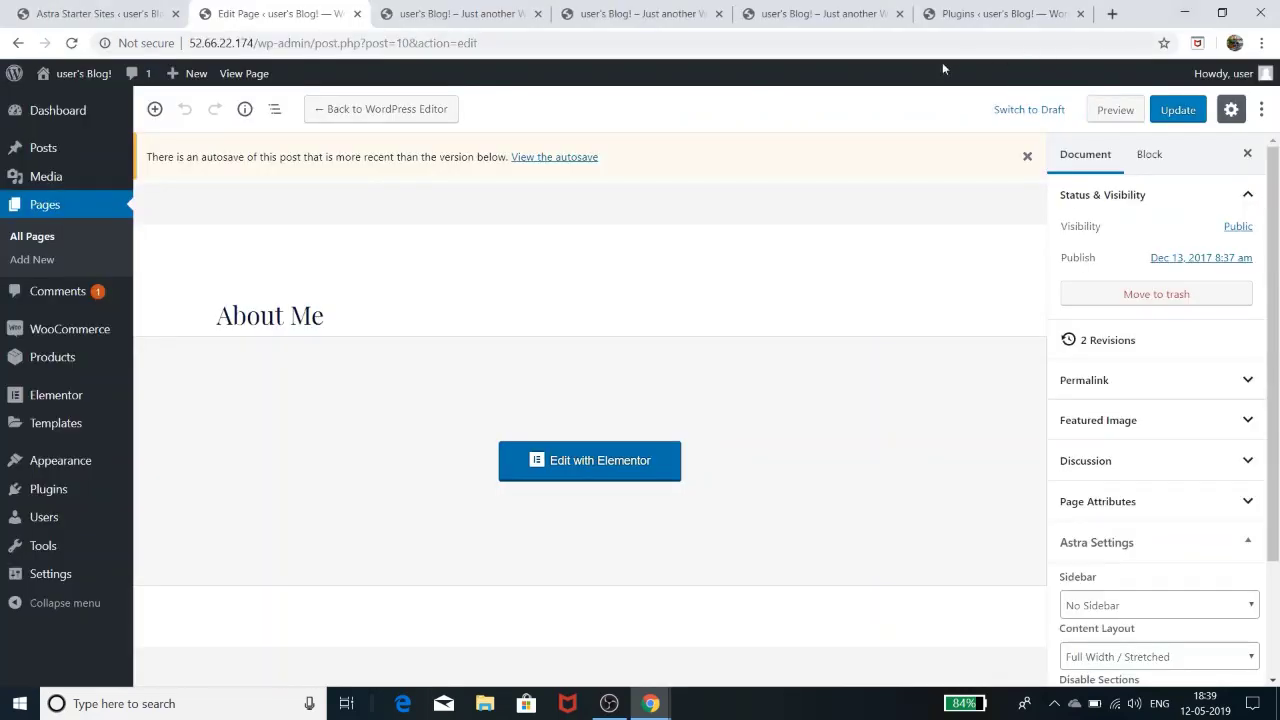
Step: Look through the open plugins, default blog and imported artist site tabs, and return to the About Me page editor
left_click(963, 15)
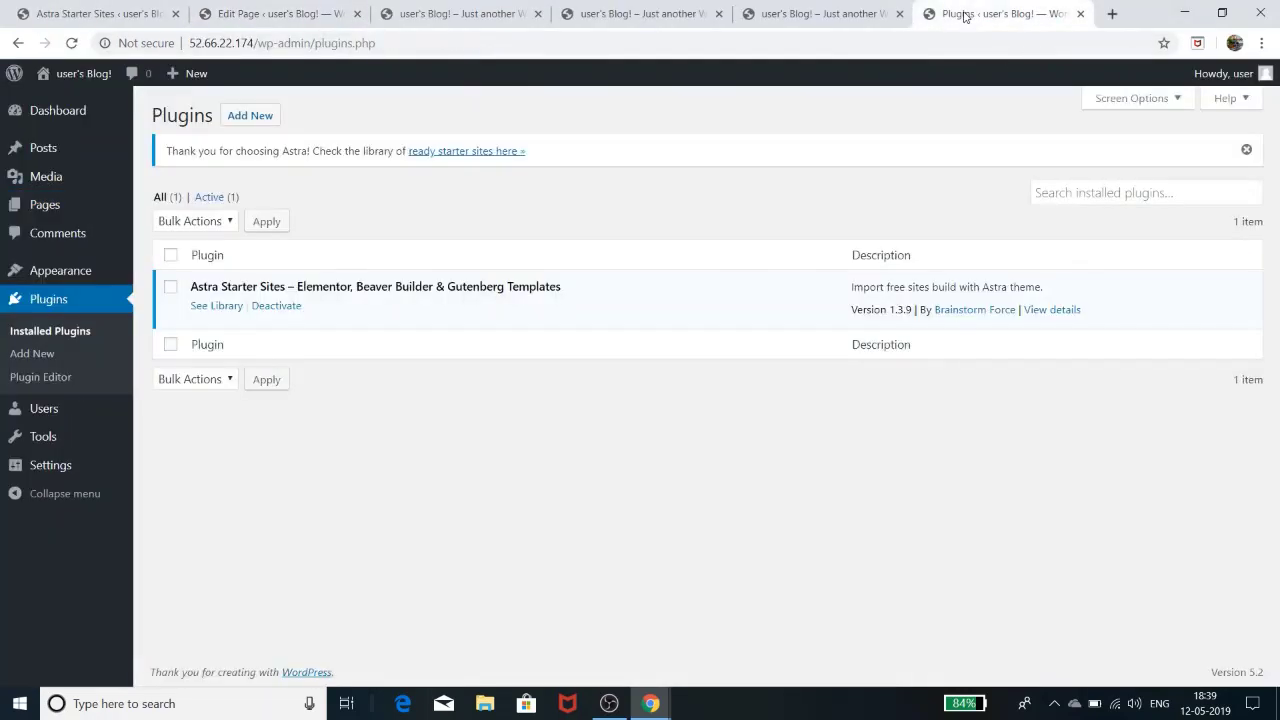
left_click(806, 24)
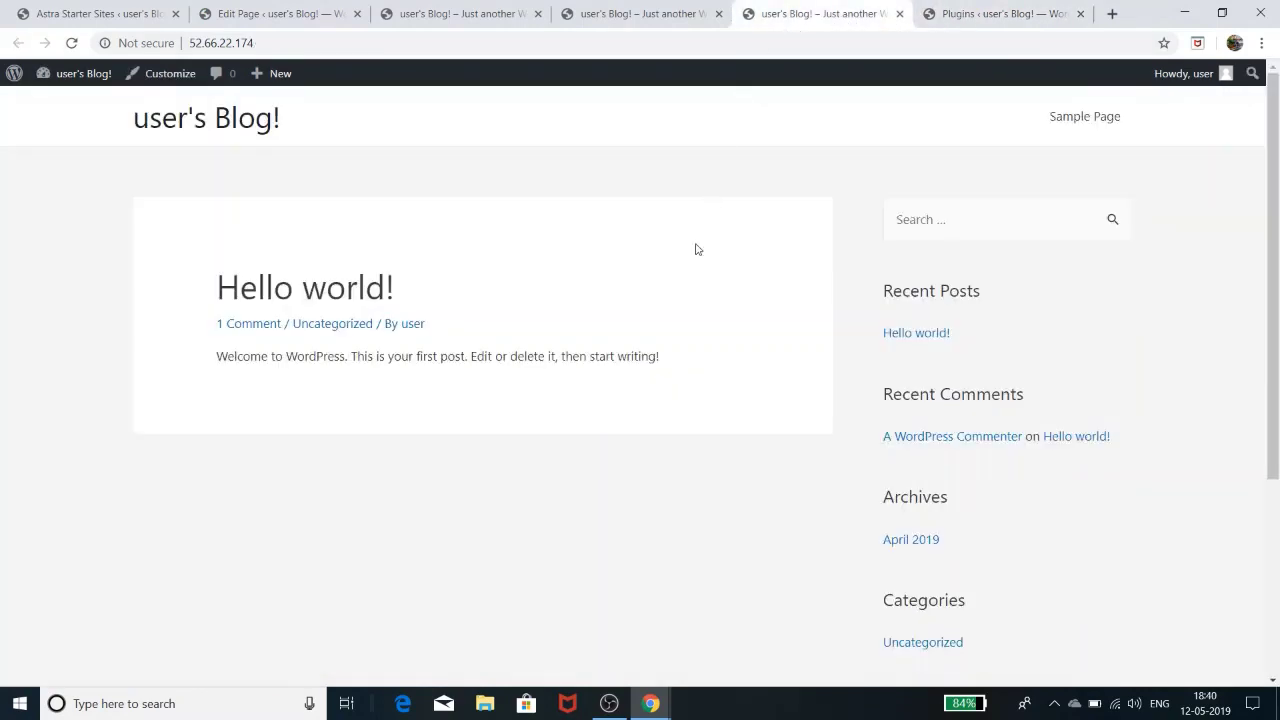
left_click(643, 20)
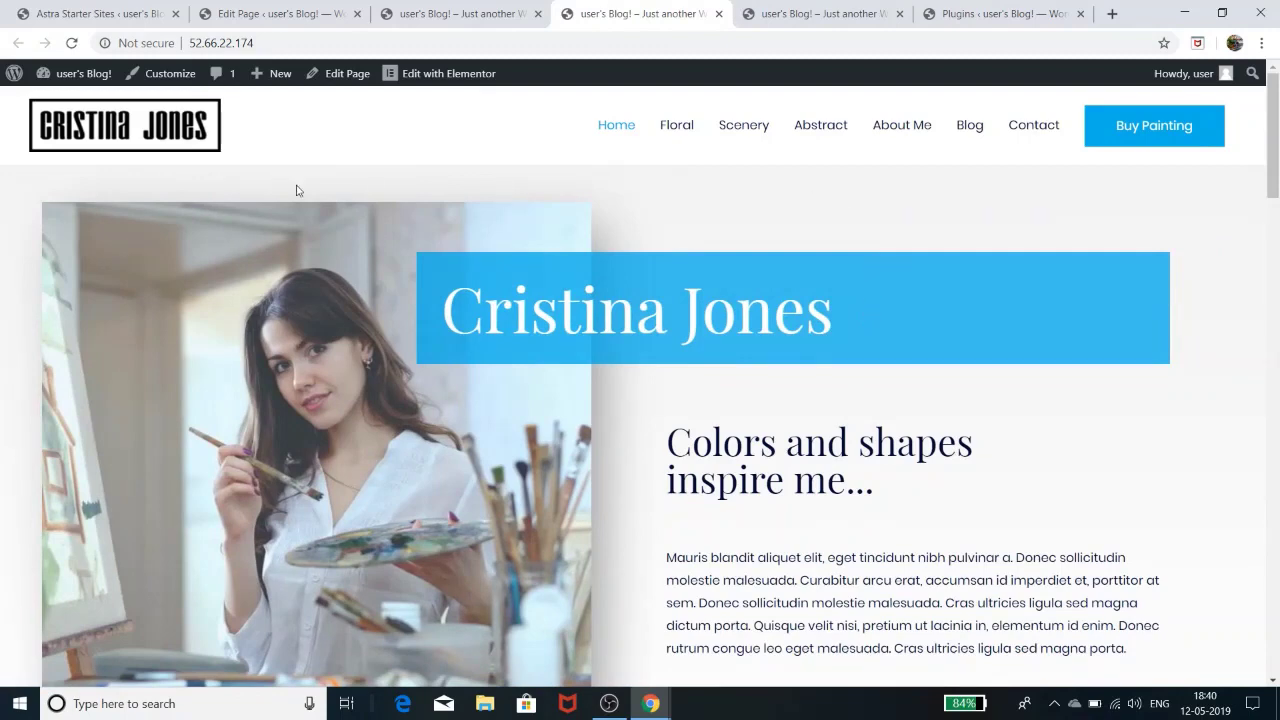
left_click(480, 12)
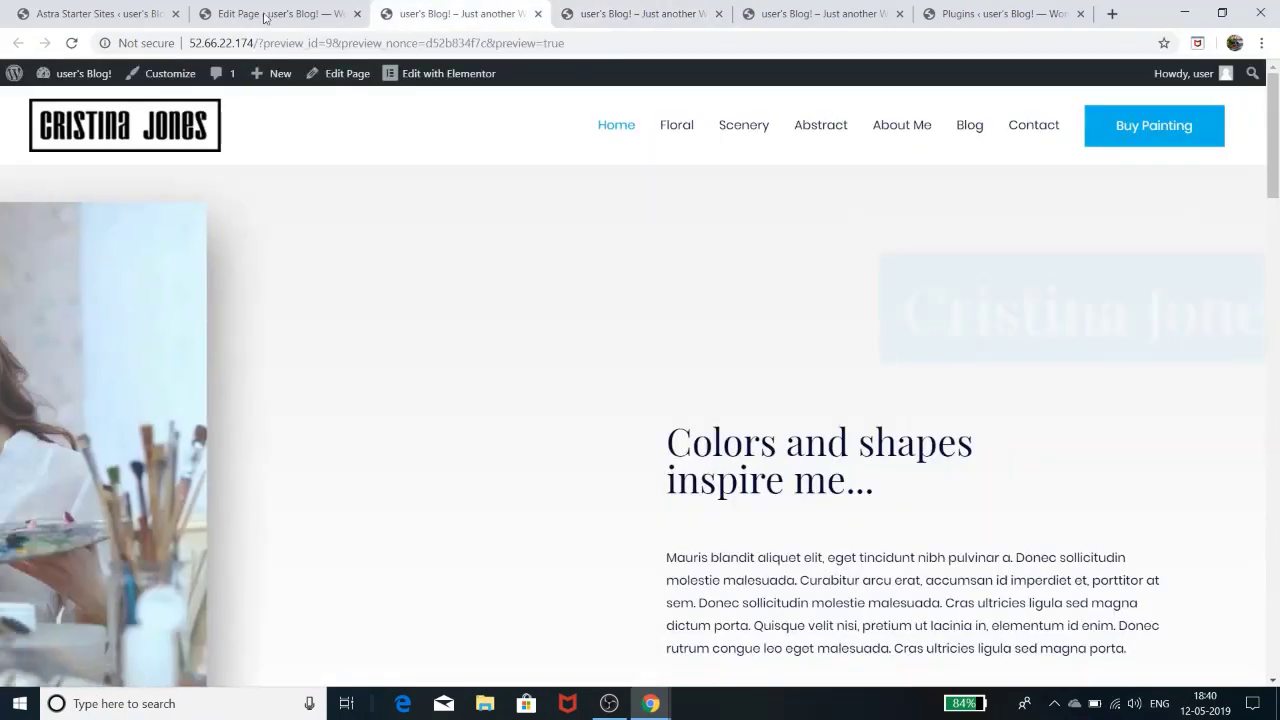
left_click(258, 20)
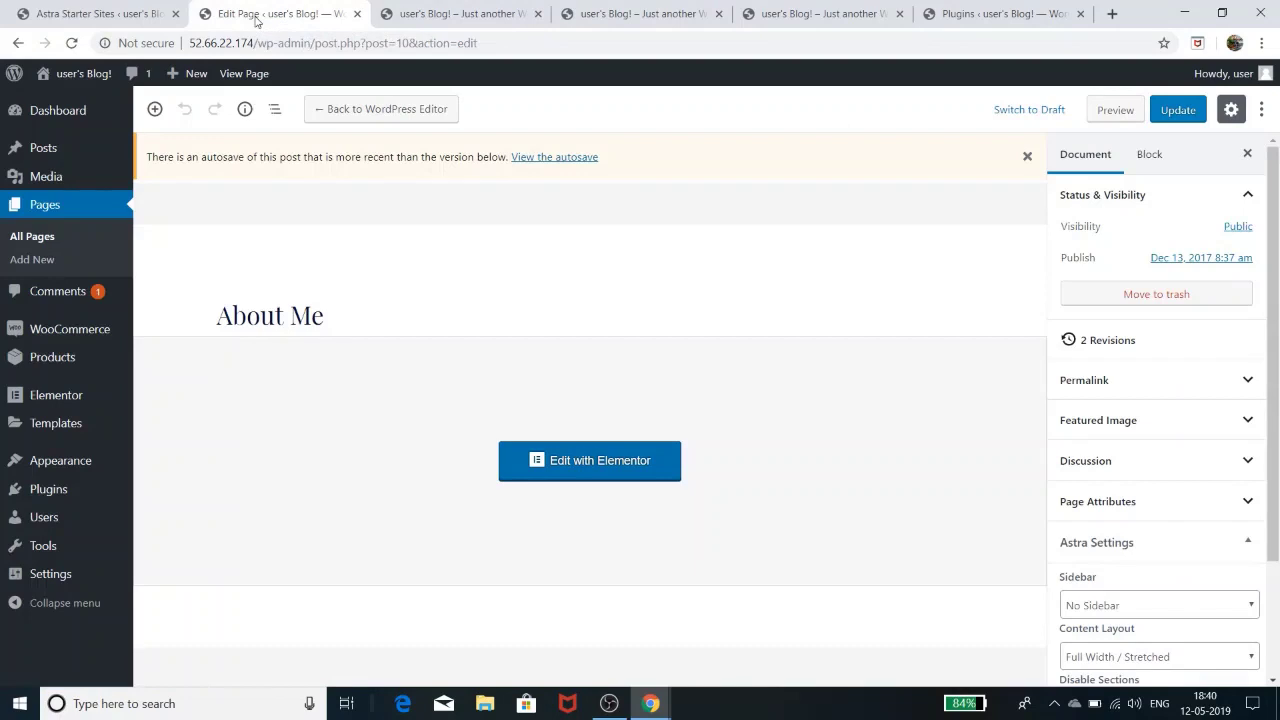
Step: Open the Contact page from the site's page list in Elementor and view the Contact page of the finished MyStore site
left_click(33, 237)
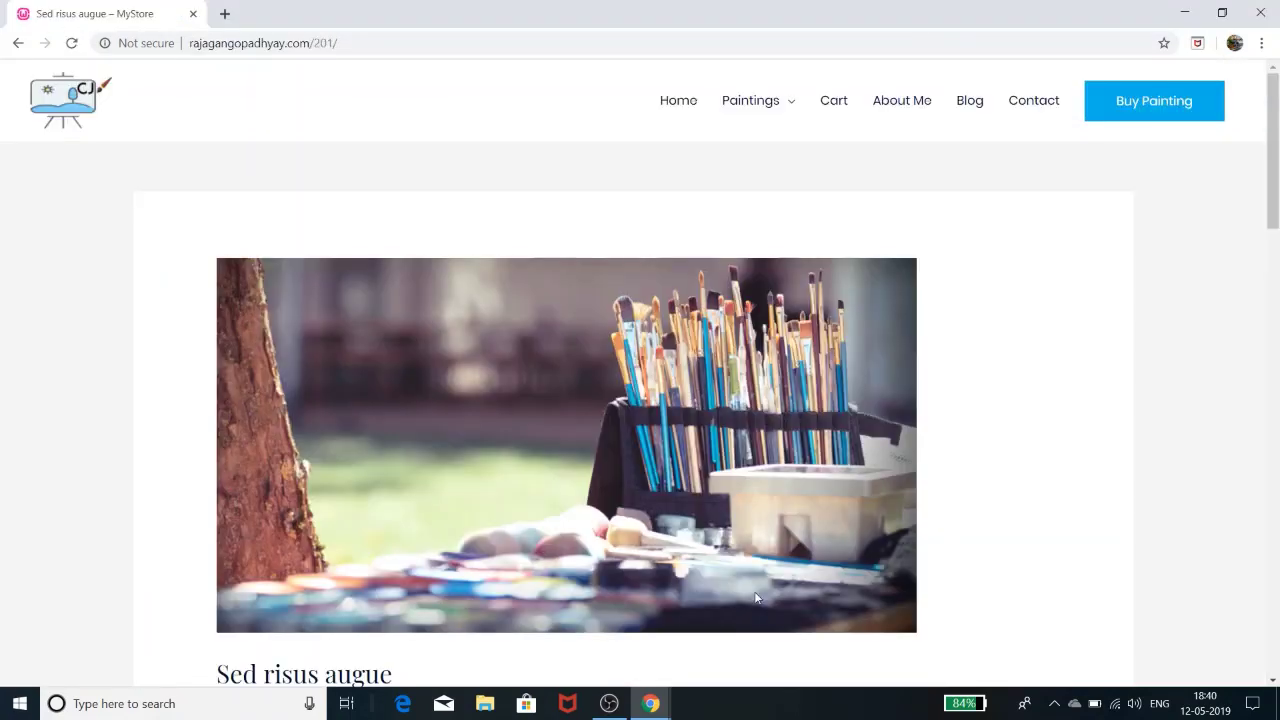
left_click(1028, 110)
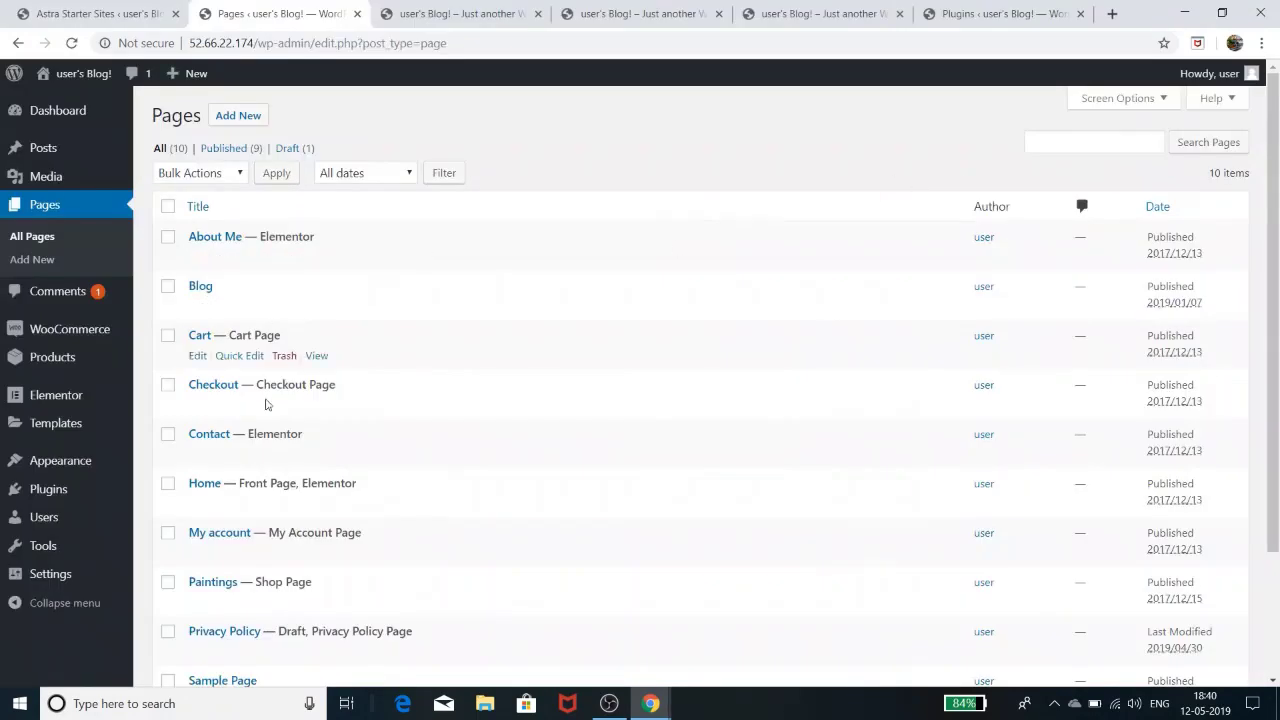
scroll(265, 303, "down", 2)
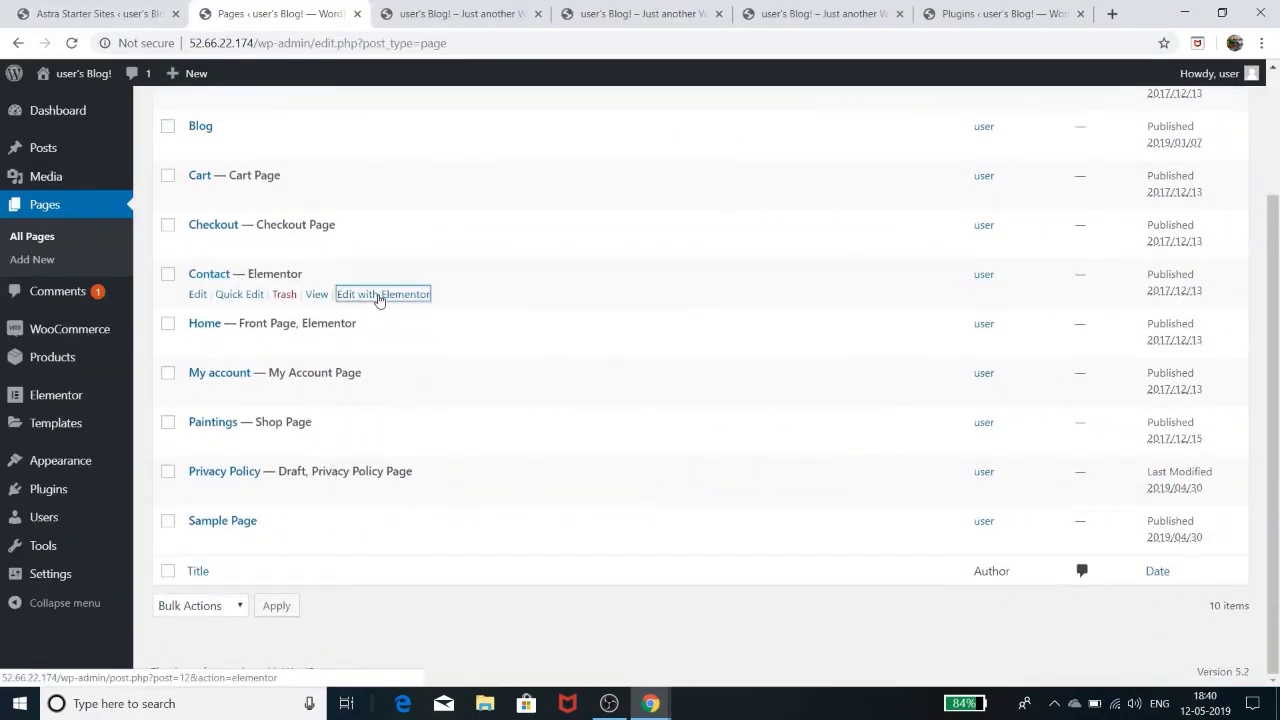
left_click(380, 294)
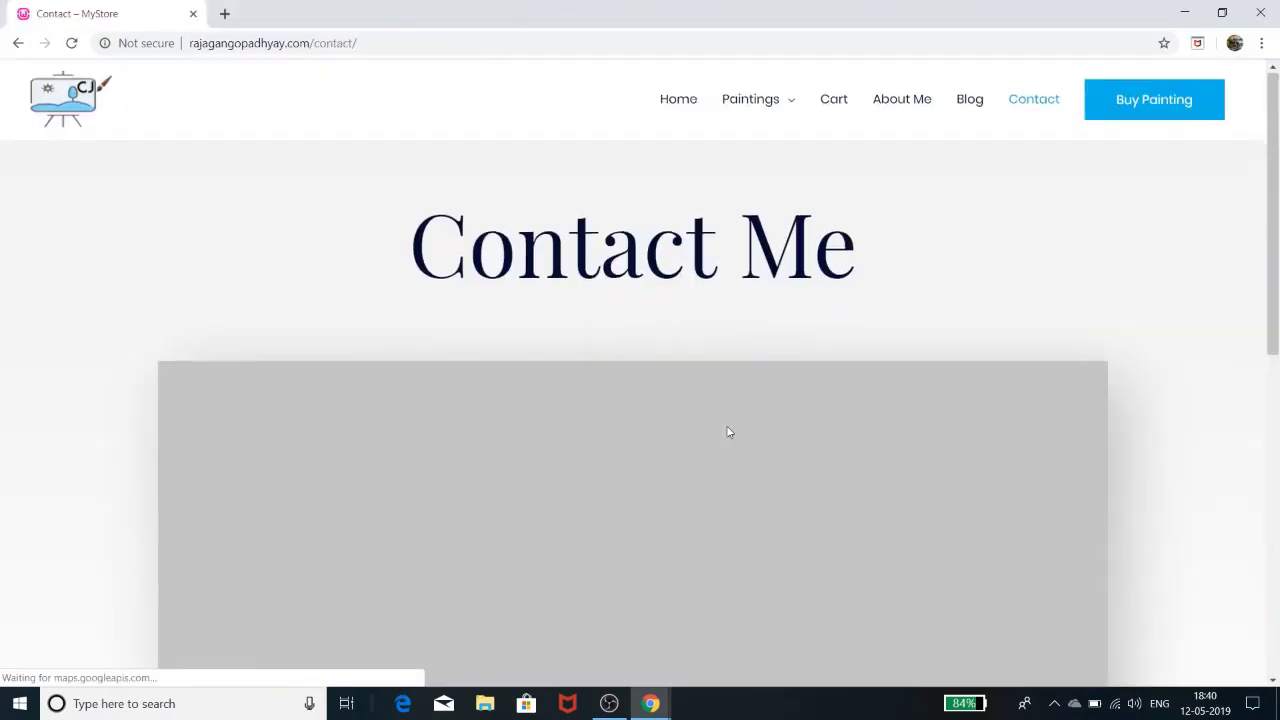
scroll(729, 430, "down", 3)
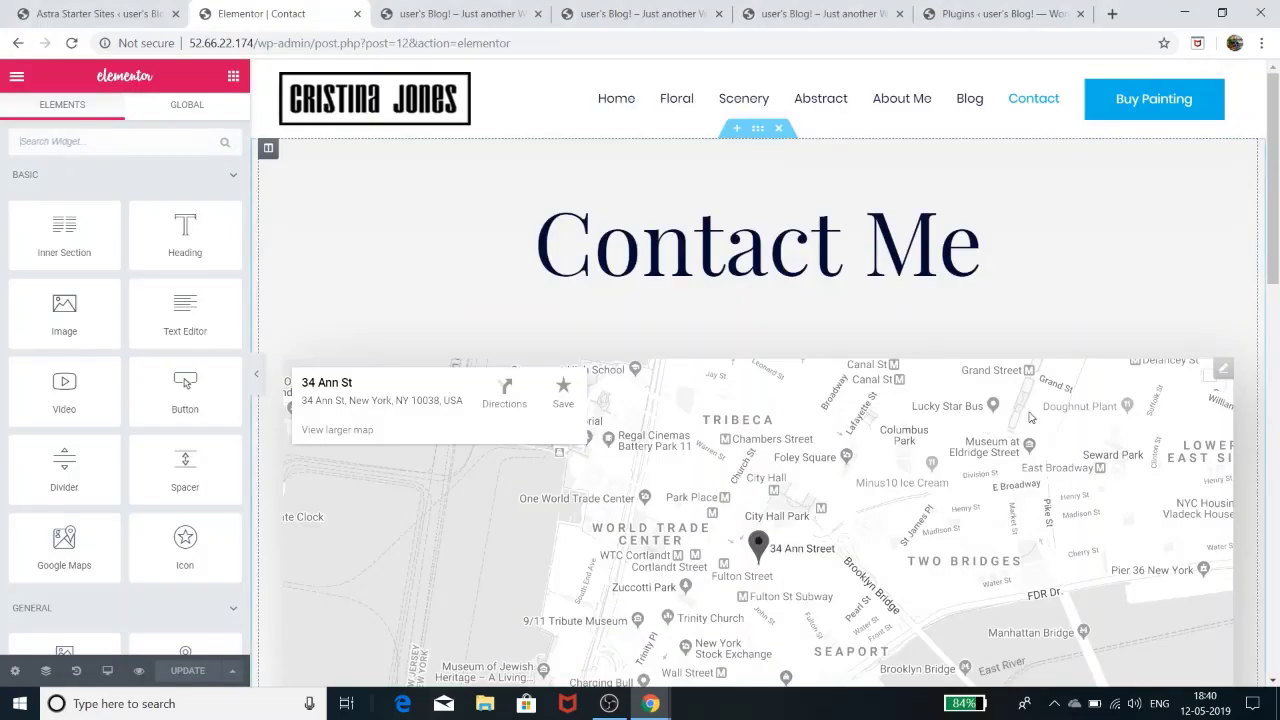
Step: Open the Contact page's Google Maps widget for editing and select its whole location text
right_click(857, 410)
left_click(870, 417)
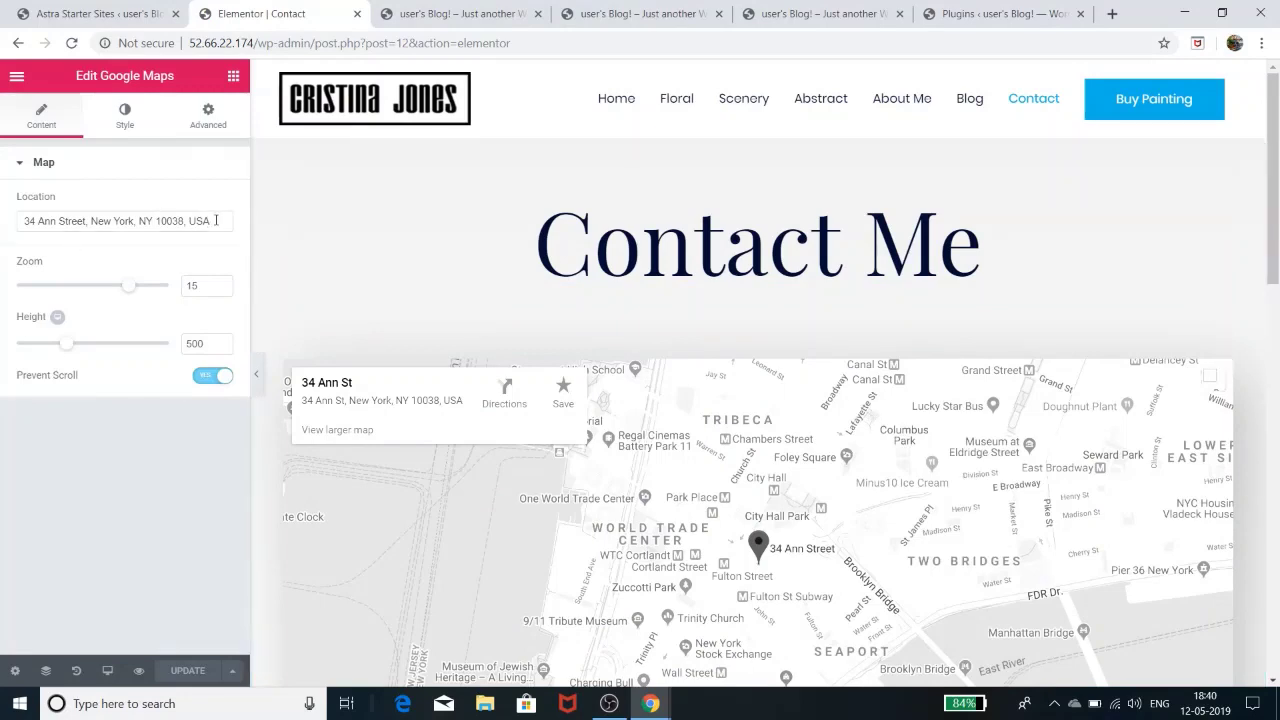
left_click_drag(216, 220, 2, 231)
Step: Inspect the settings of the address heading and the e-mail heading below the map
scroll(822, 282, "down", 3)
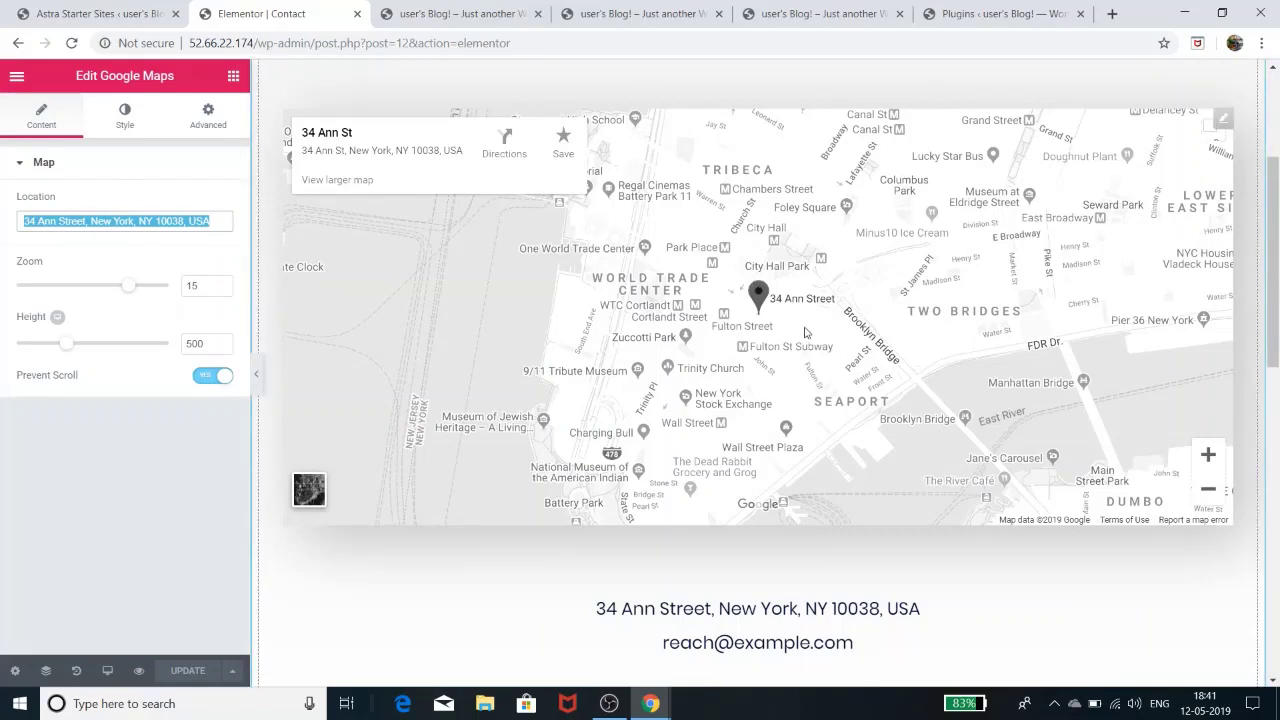
scroll(804, 332, "down", 2)
left_click(790, 442)
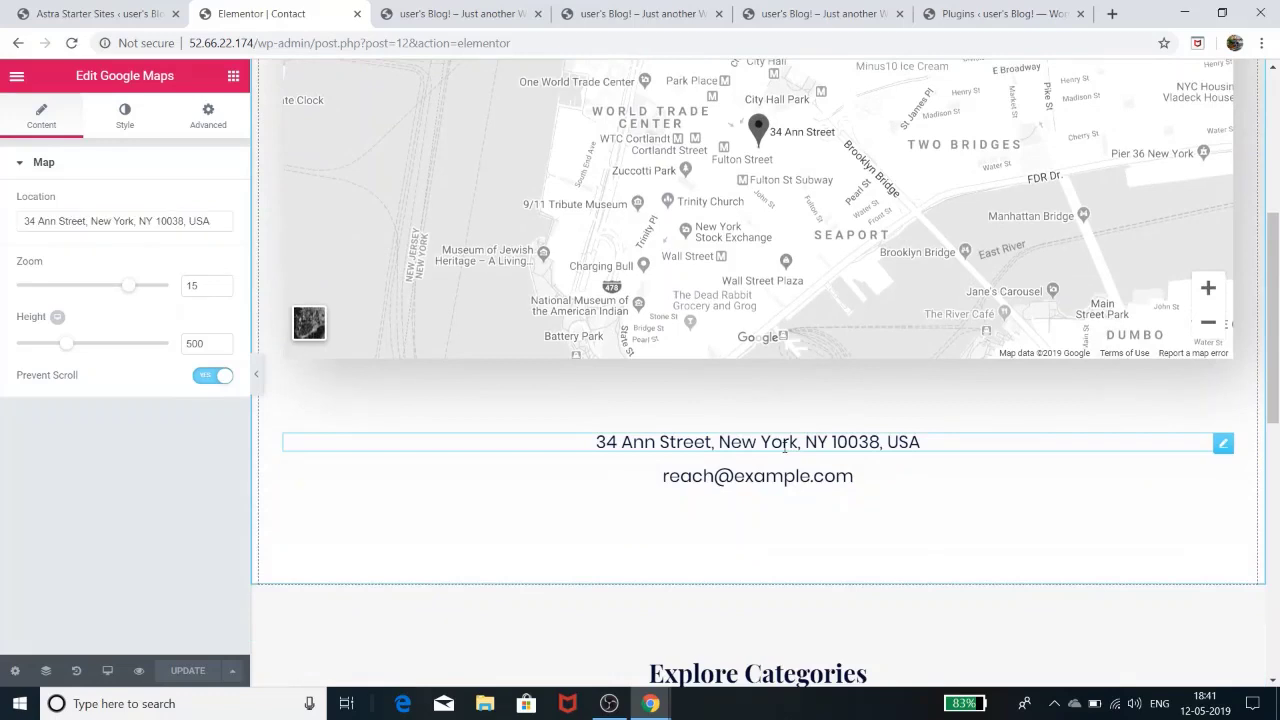
left_click(778, 477)
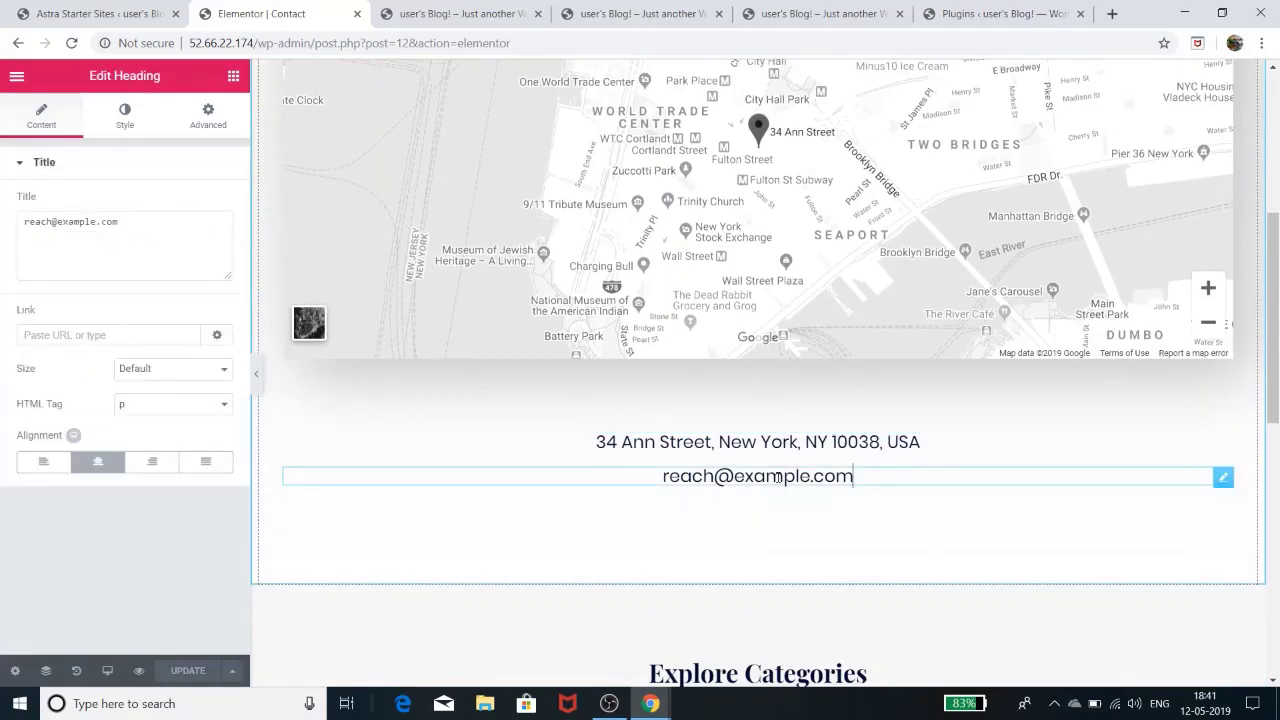
left_click(805, 441)
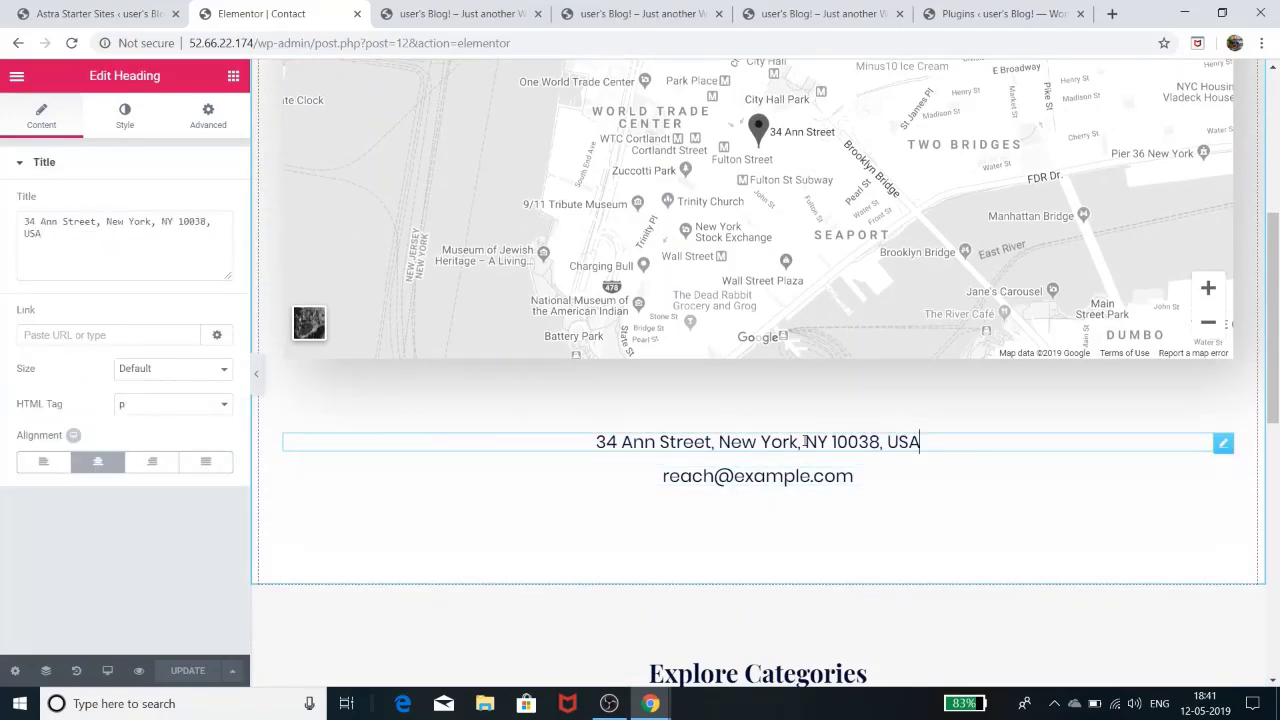
Step: Duplicate the e-mail heading below the map and replace the copy's text with the contact phone number
right_click(555, 476)
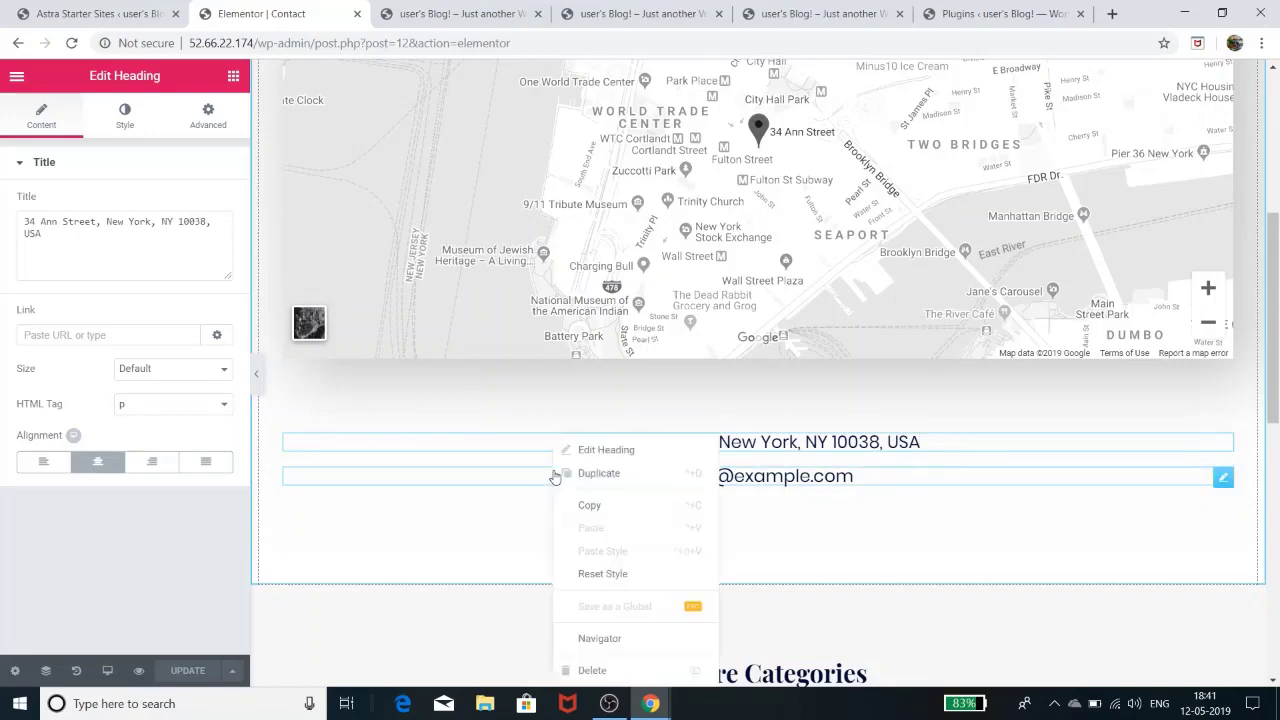
left_click(580, 473)
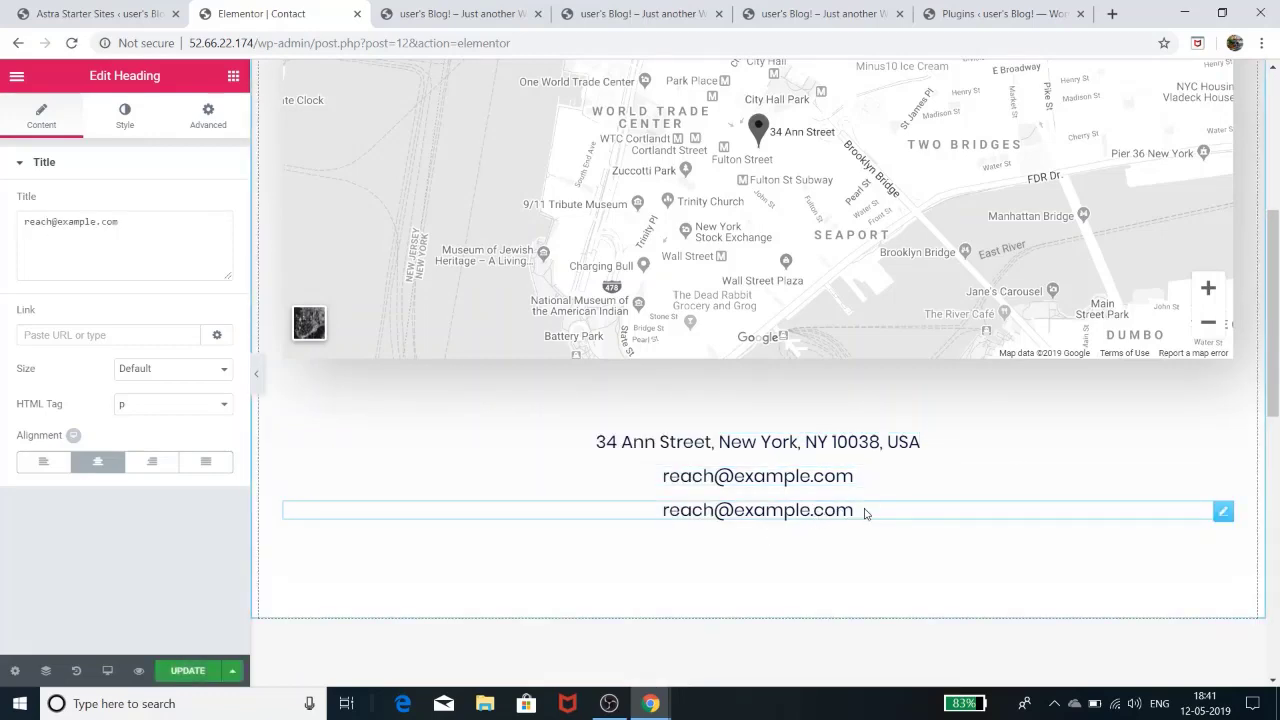
key("BackSpace")
key("BackSpace")
key("BackSpace")
key("BackSpace")
key("BackSpace")
key("BackSpace")
key("BackSpace")
key("BackSpace")
key("BackSpace")
key("BackSpace")
key("BackSpace")
key("BackSpace")
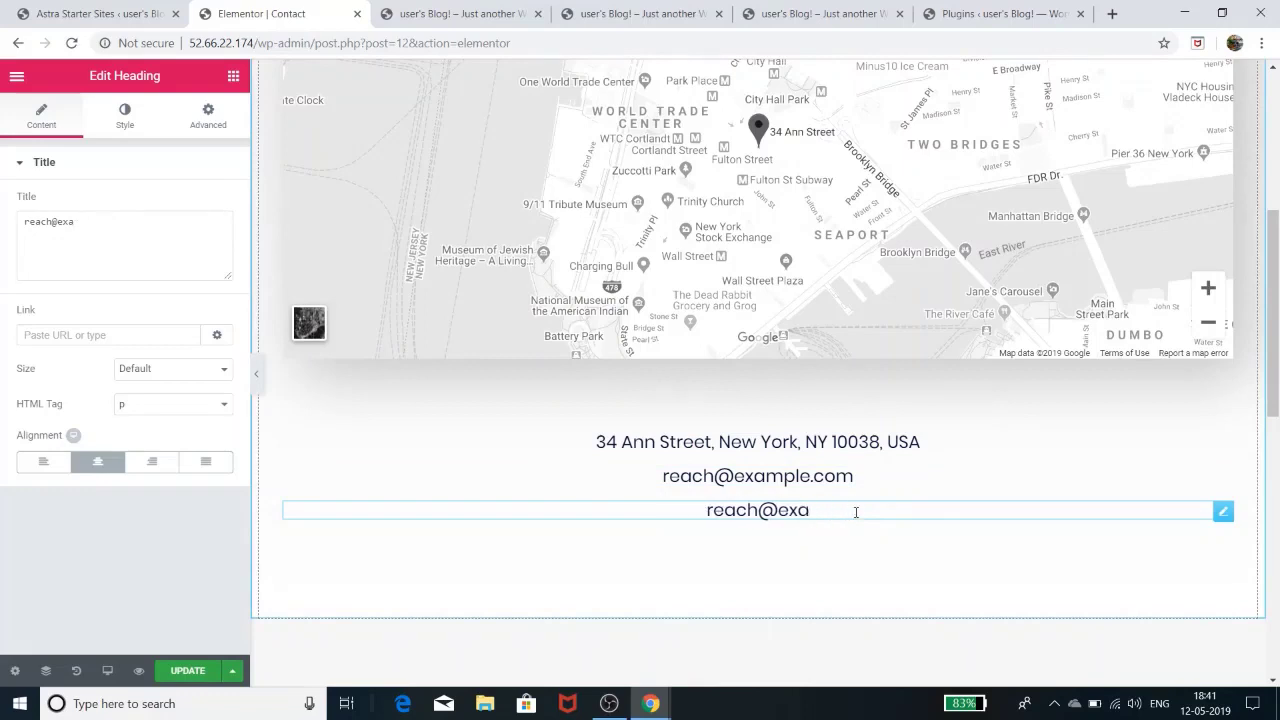
key("BackSpace")
key("BackSpace")
key("BackSpace")
key("BackSpace")
key("BackSpace")
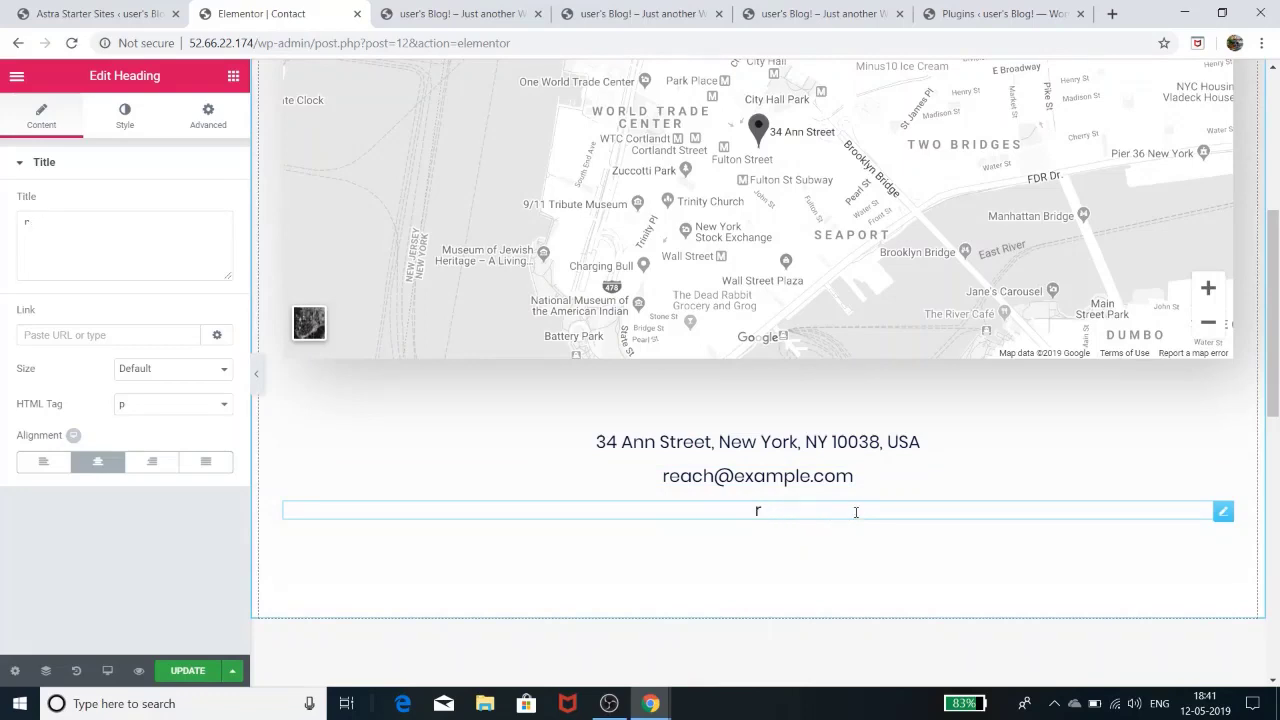
type("1-765-")
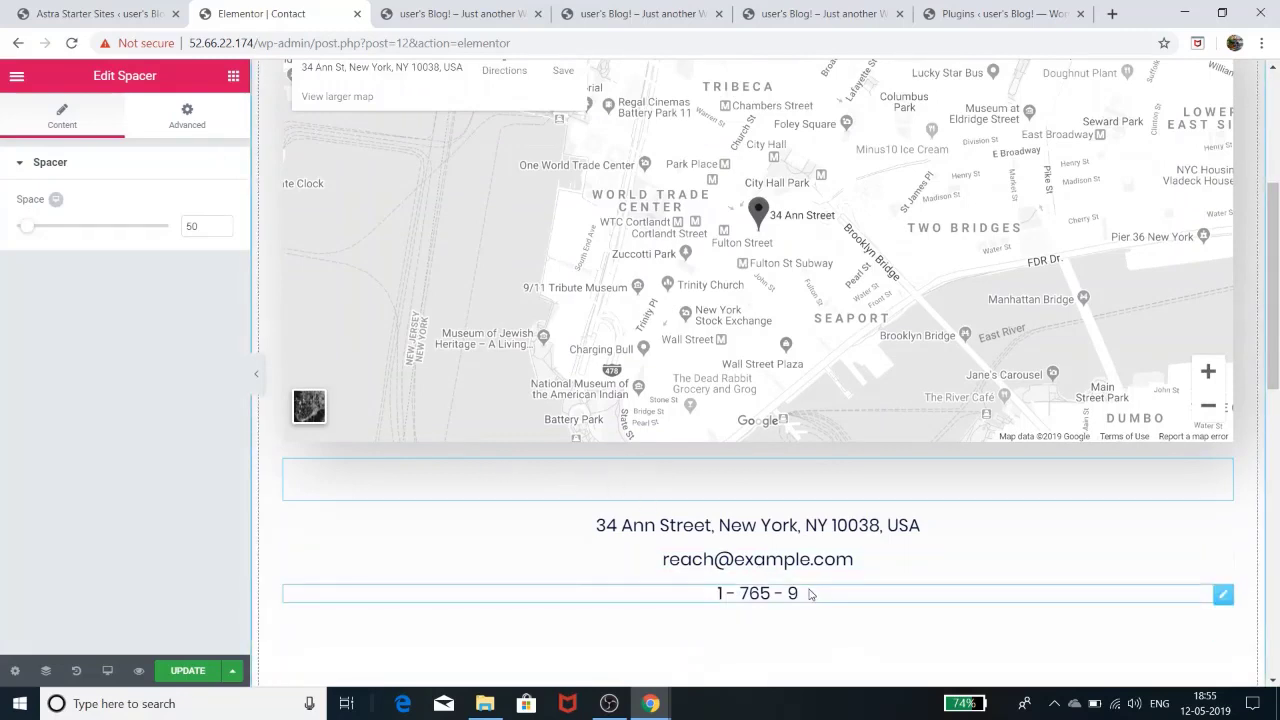
left_click(799, 593)
type("123")
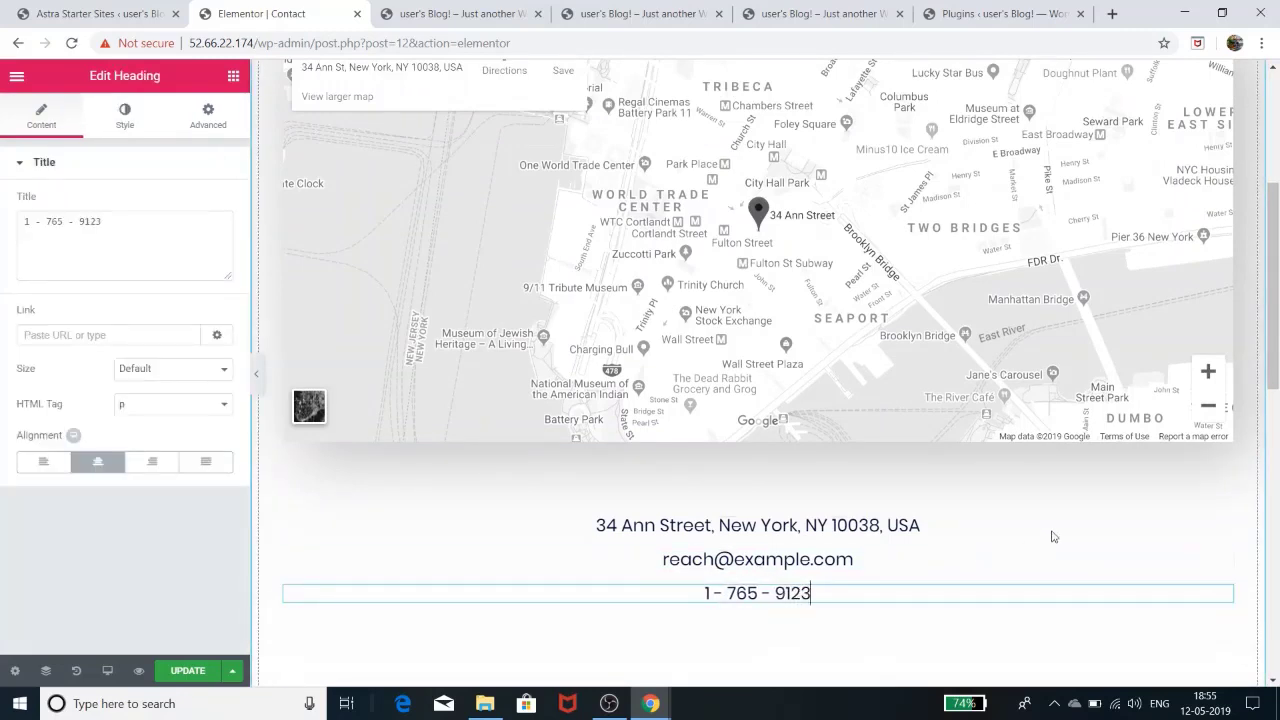
Step: Hide the Elementor panel and review the full-width Contact page from its title to the Connect section
left_click(252, 370)
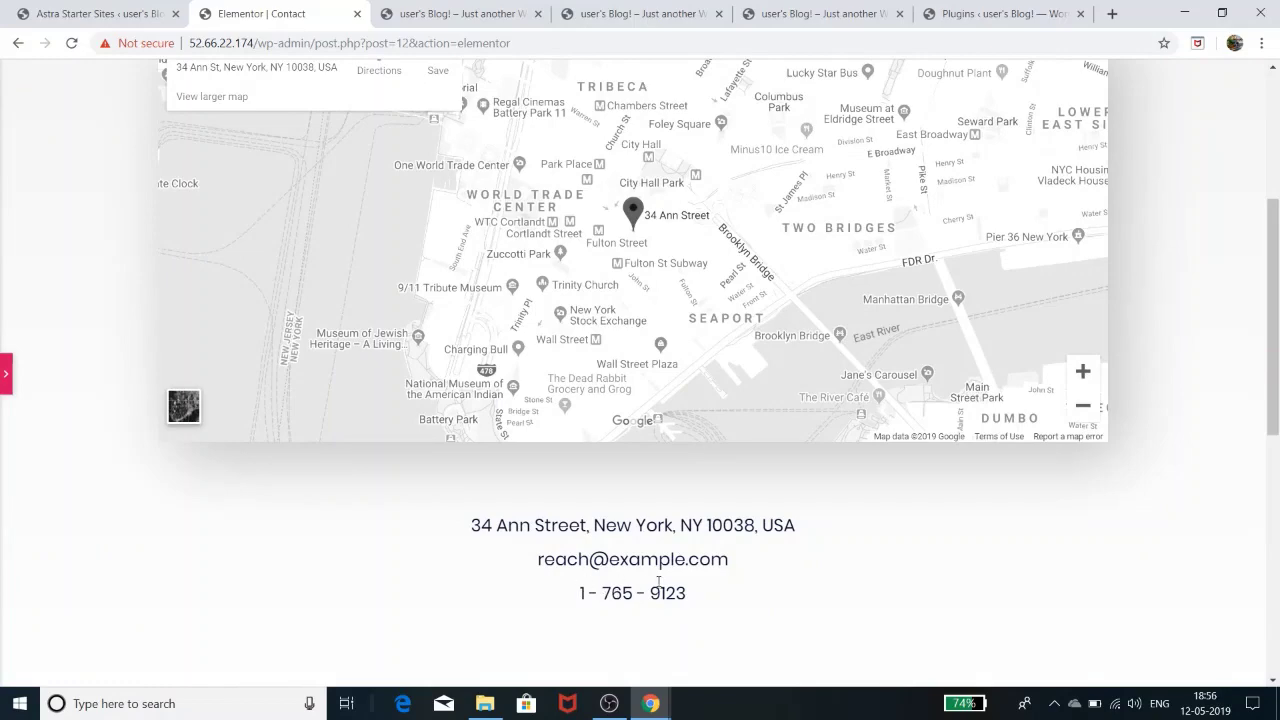
scroll(658, 585, "up", 3)
scroll(658, 585, "down", 2)
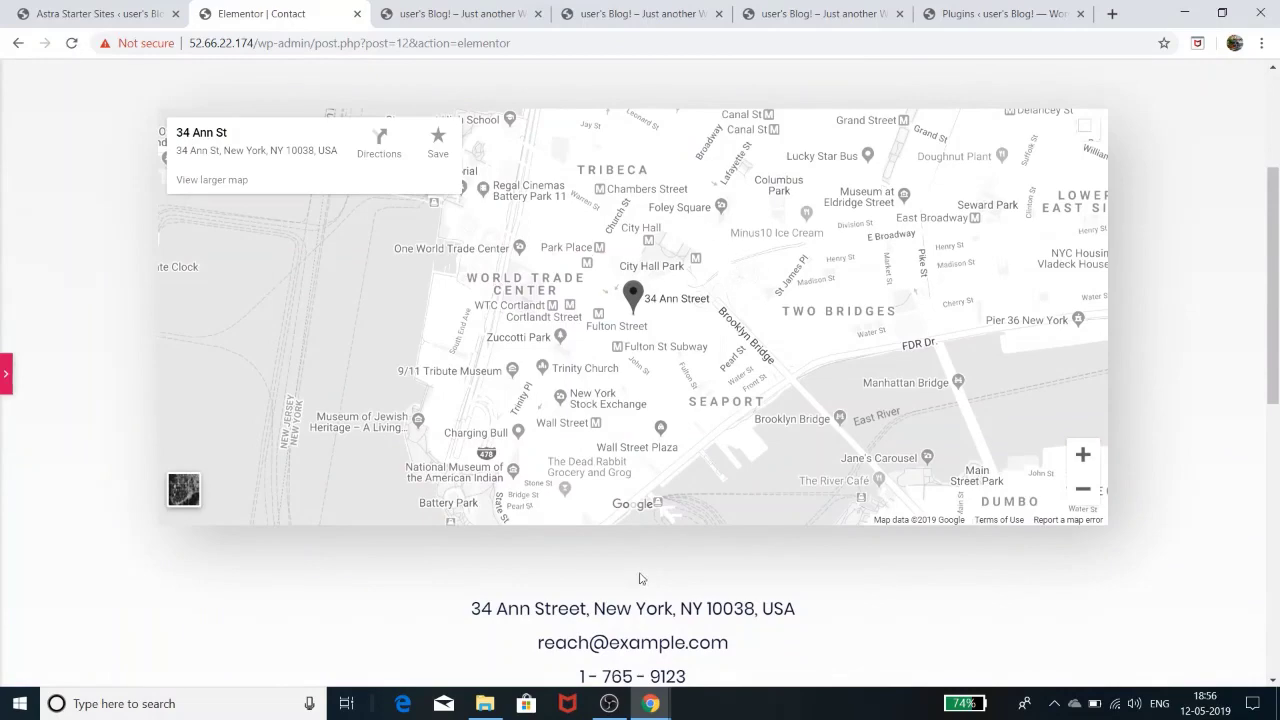
scroll(641, 578, "down", 3)
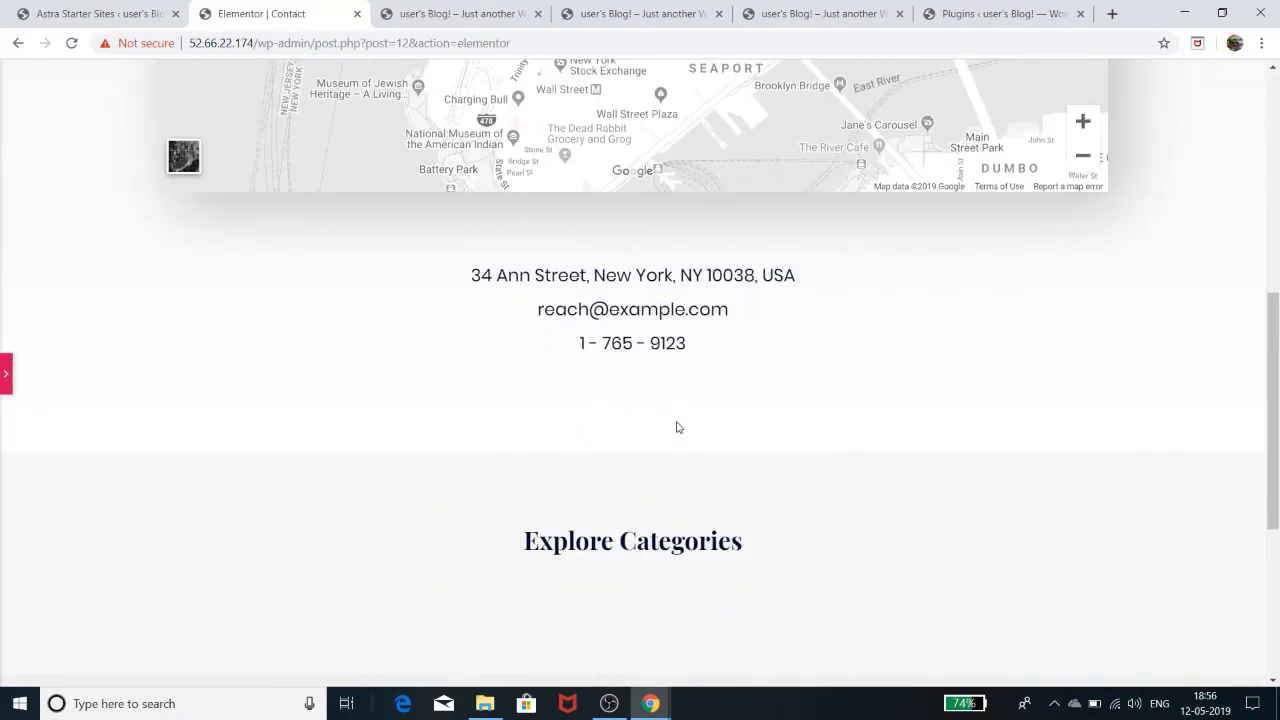
scroll(676, 428, "down", 2)
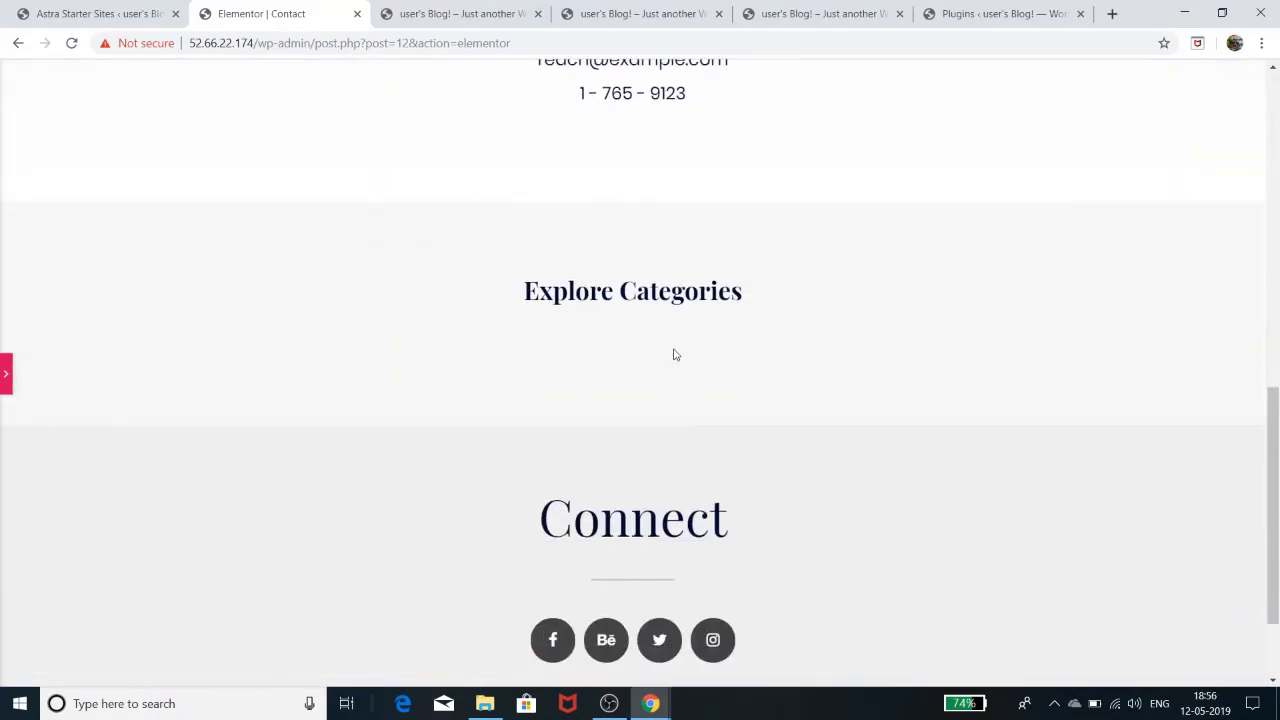
scroll(675, 355, "up", 8)
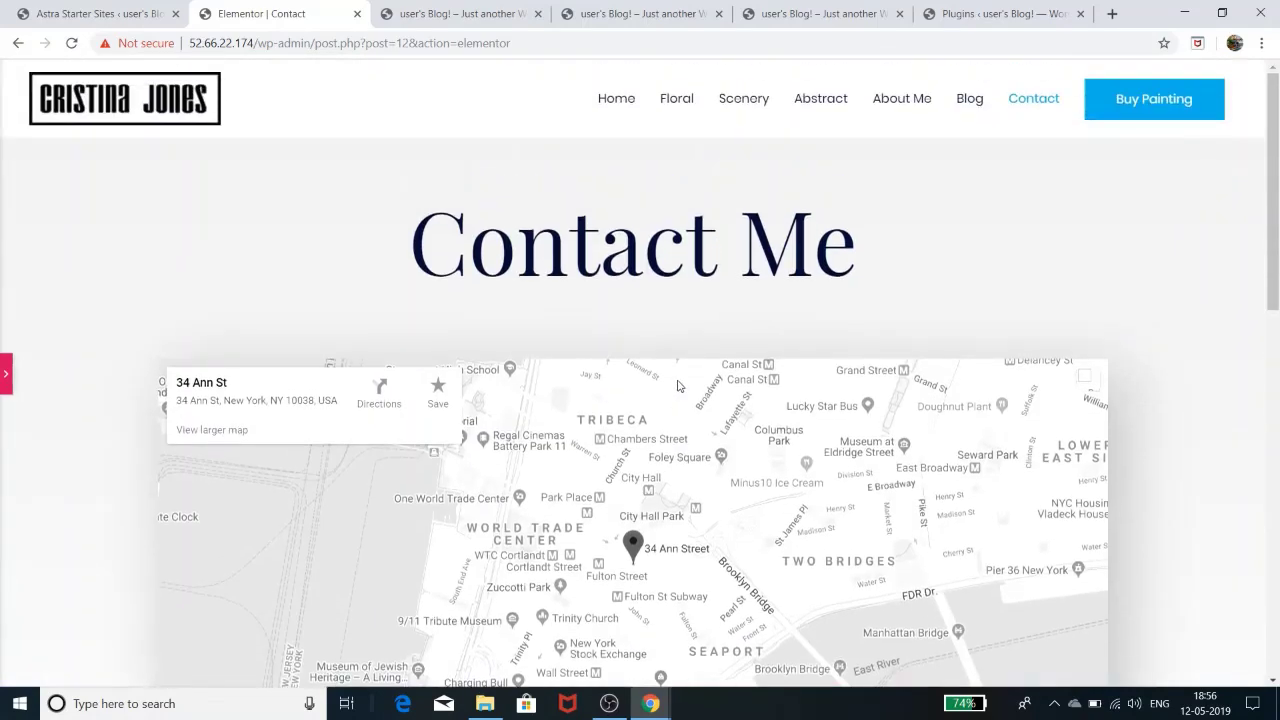
scroll(672, 395, "down", 3)
scroll(670, 397, "up", 3)
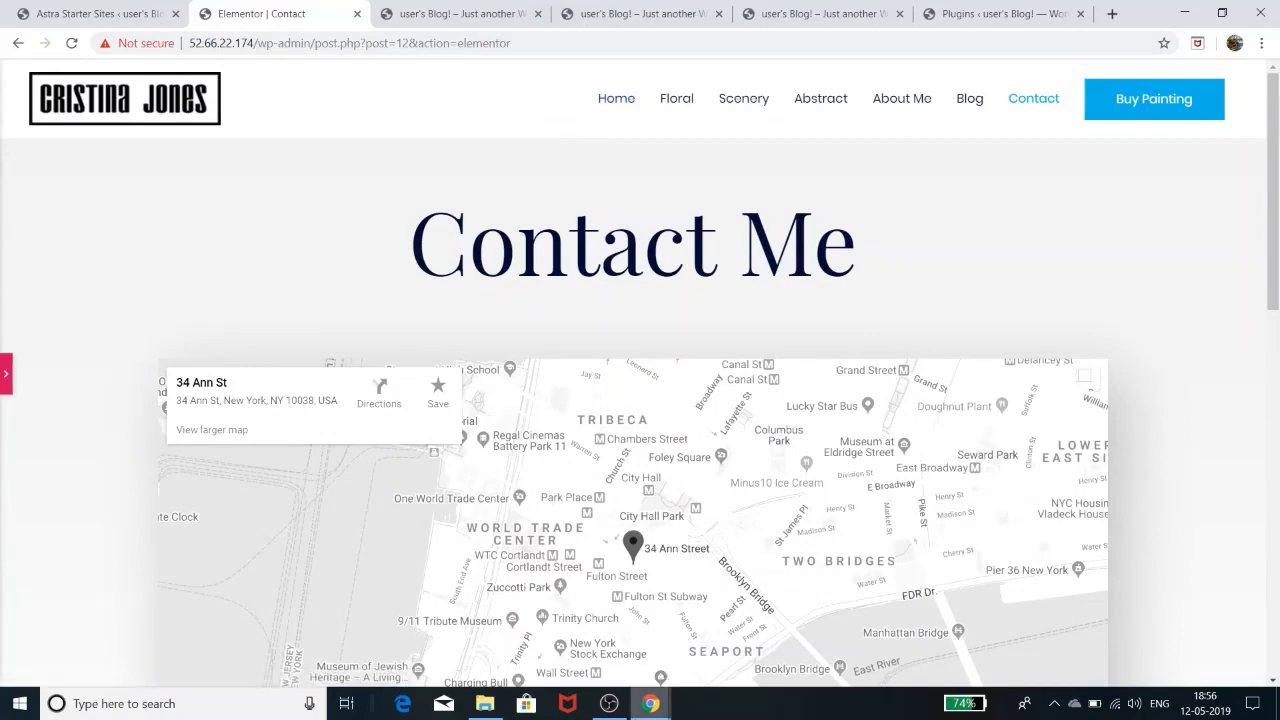
Step: Compare with the finished MyStore site's Contact page, including its contact details and Connect section, and return to the Elementor window
mouse_move(652, 705)
mouse_move(733, 640)
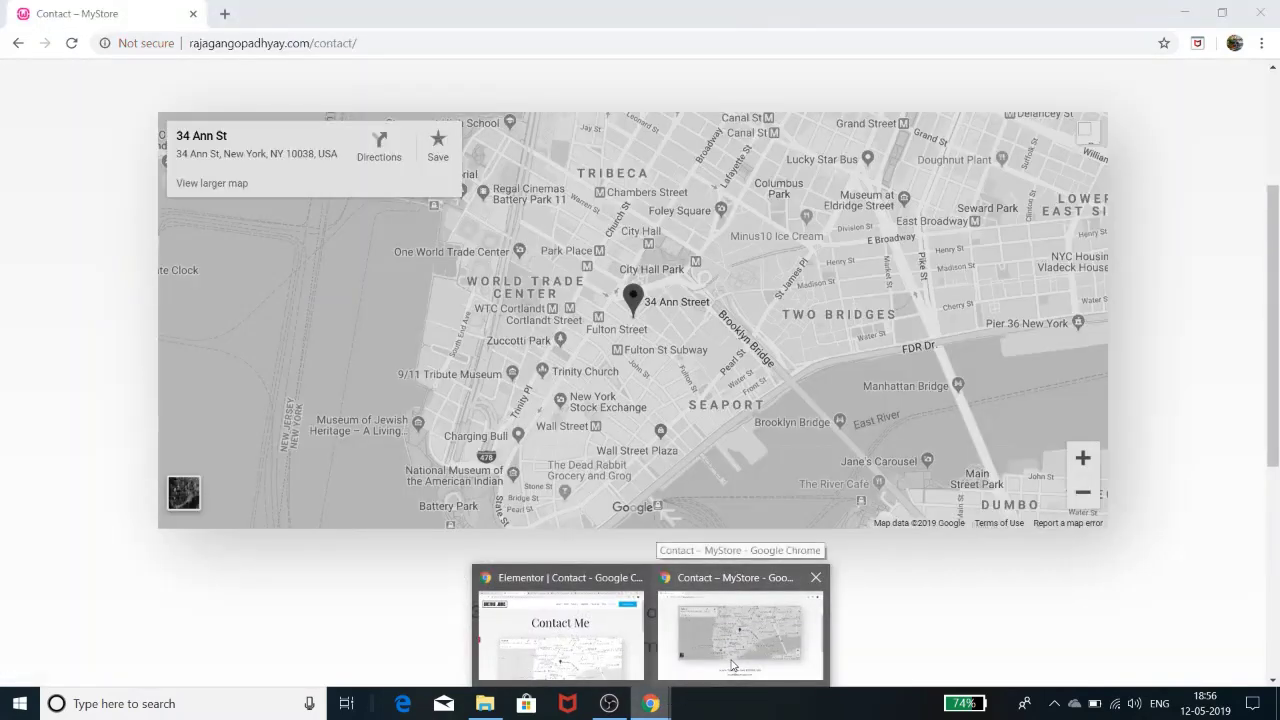
left_click(733, 664)
scroll(750, 524, "down", 3)
scroll(750, 524, "up", 6)
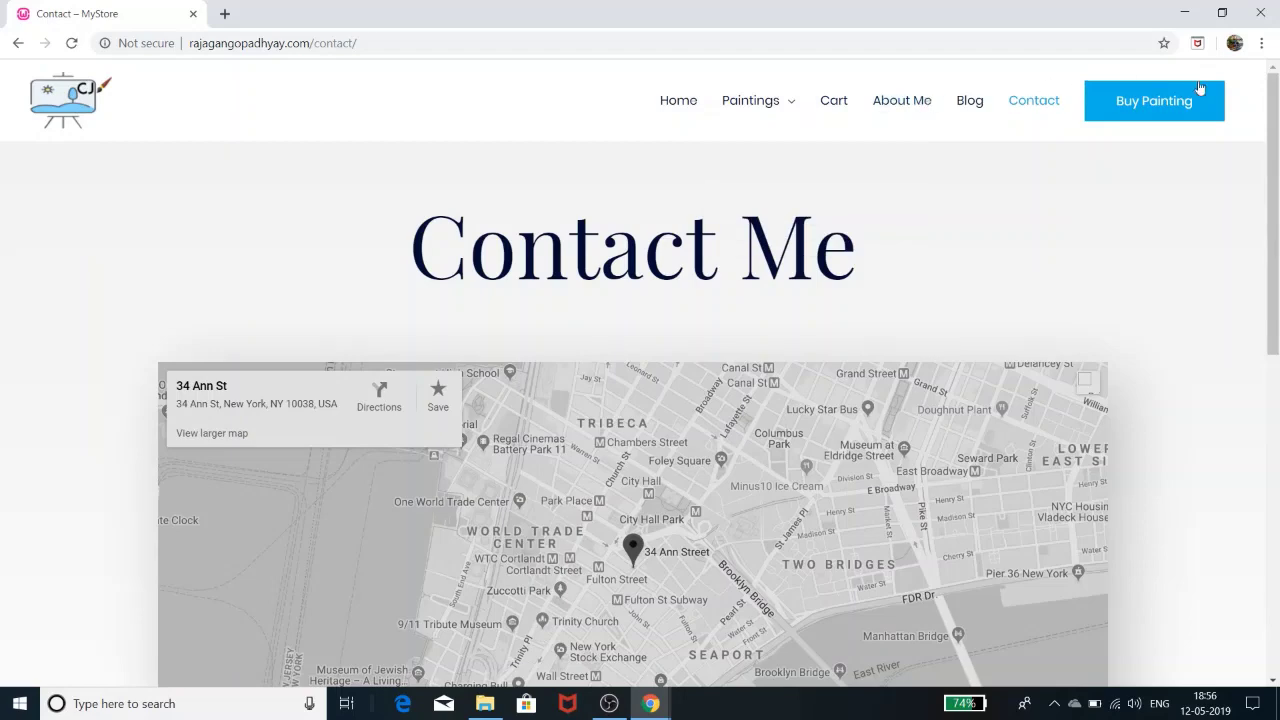
scroll(315, 480, "down", 10)
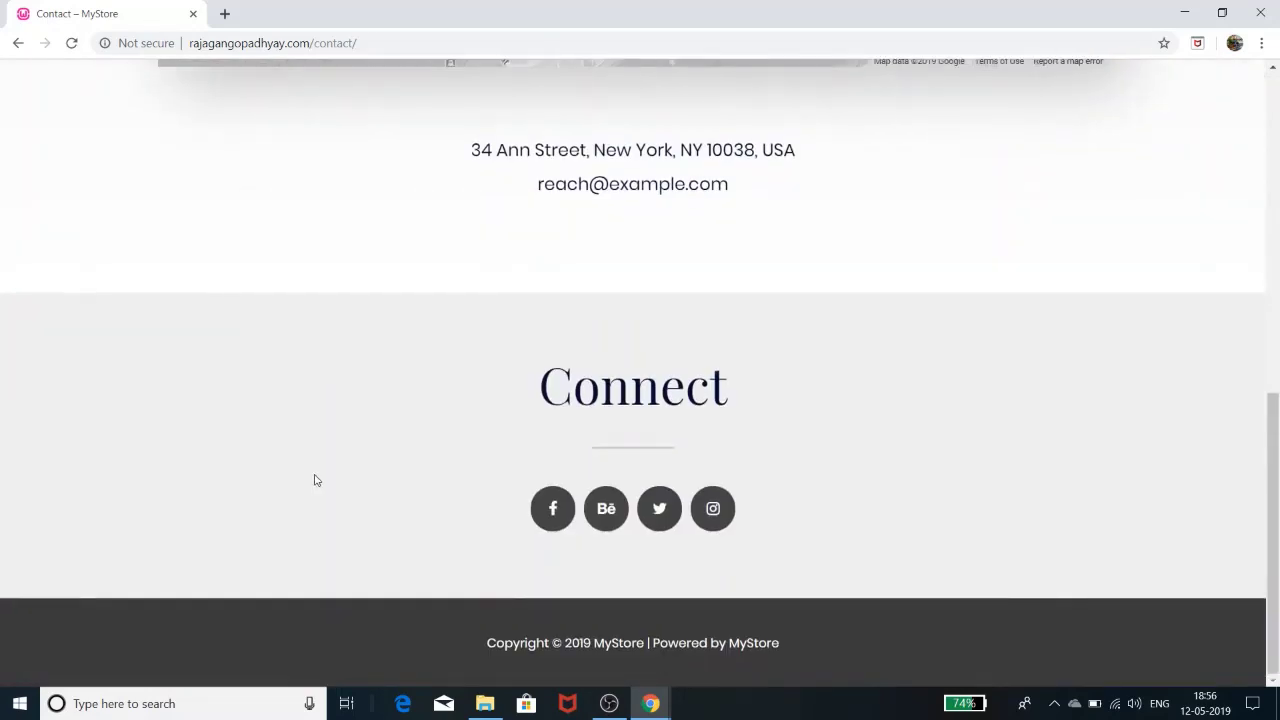
left_click(1185, 13)
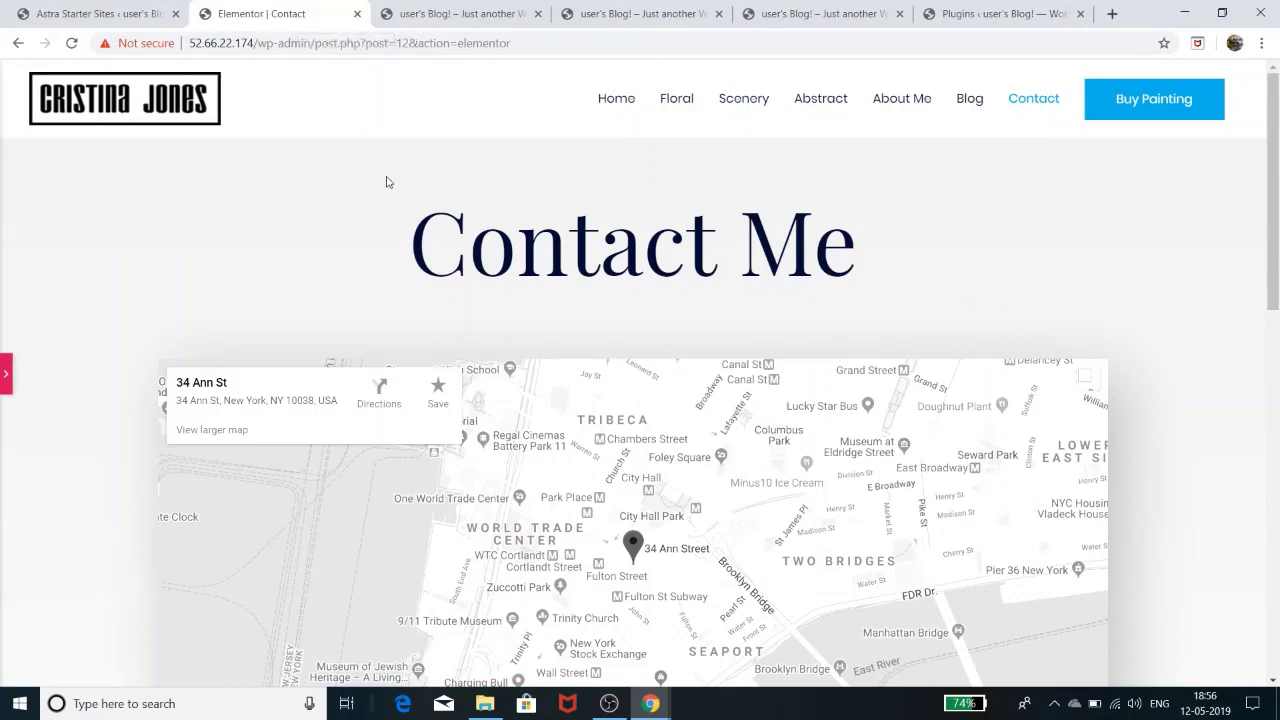
Step: Show the Elementor panel again, save the Contact page changes and exit to the WordPress dashboard
left_click(6, 378)
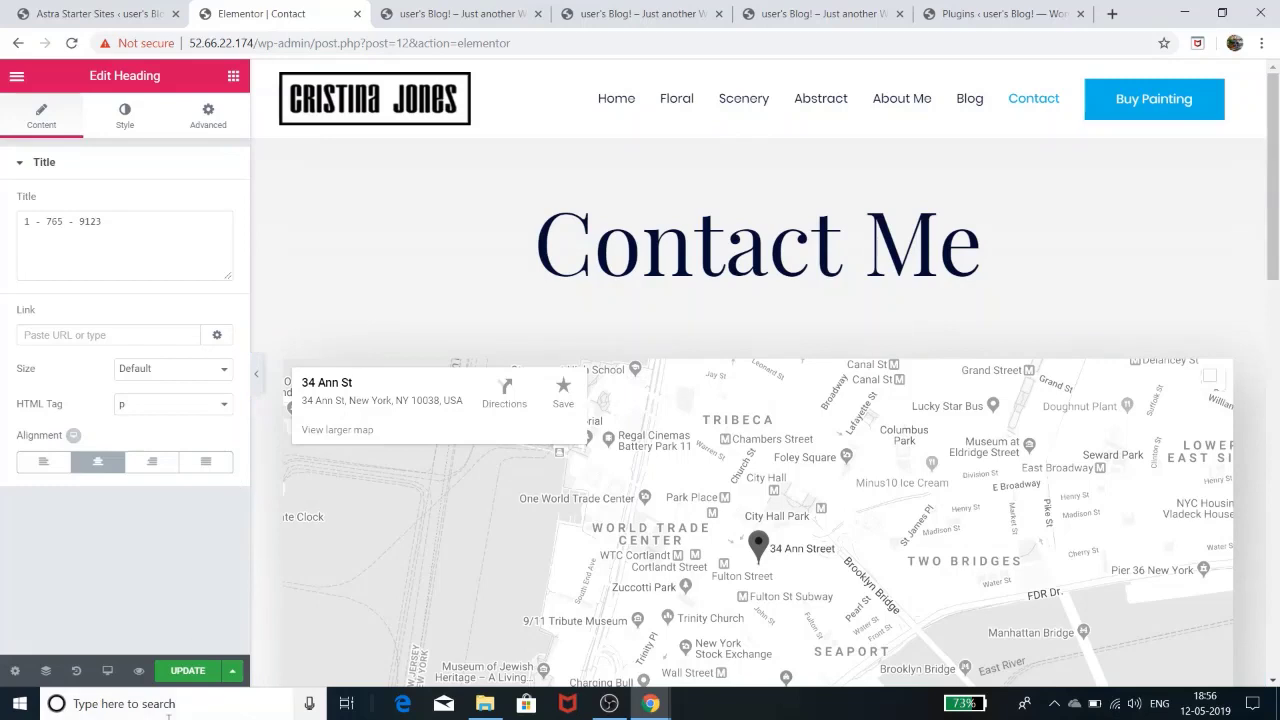
left_click(186, 670)
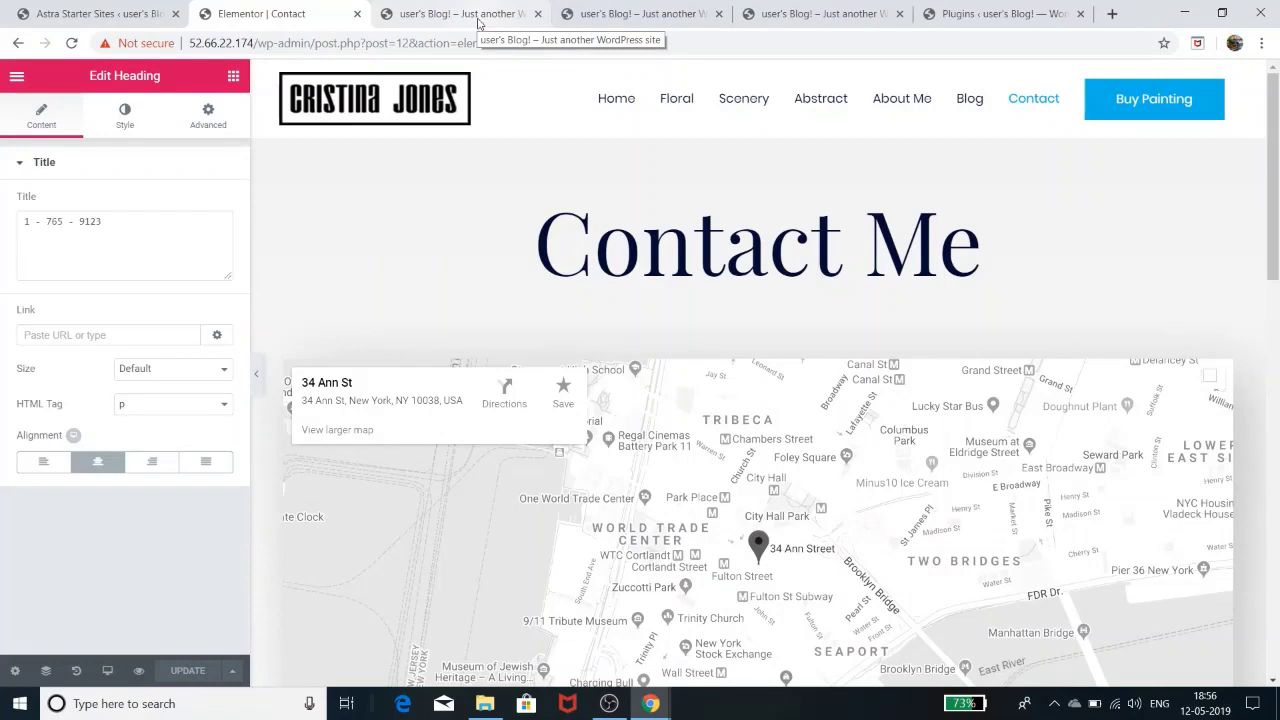
left_click(16, 76)
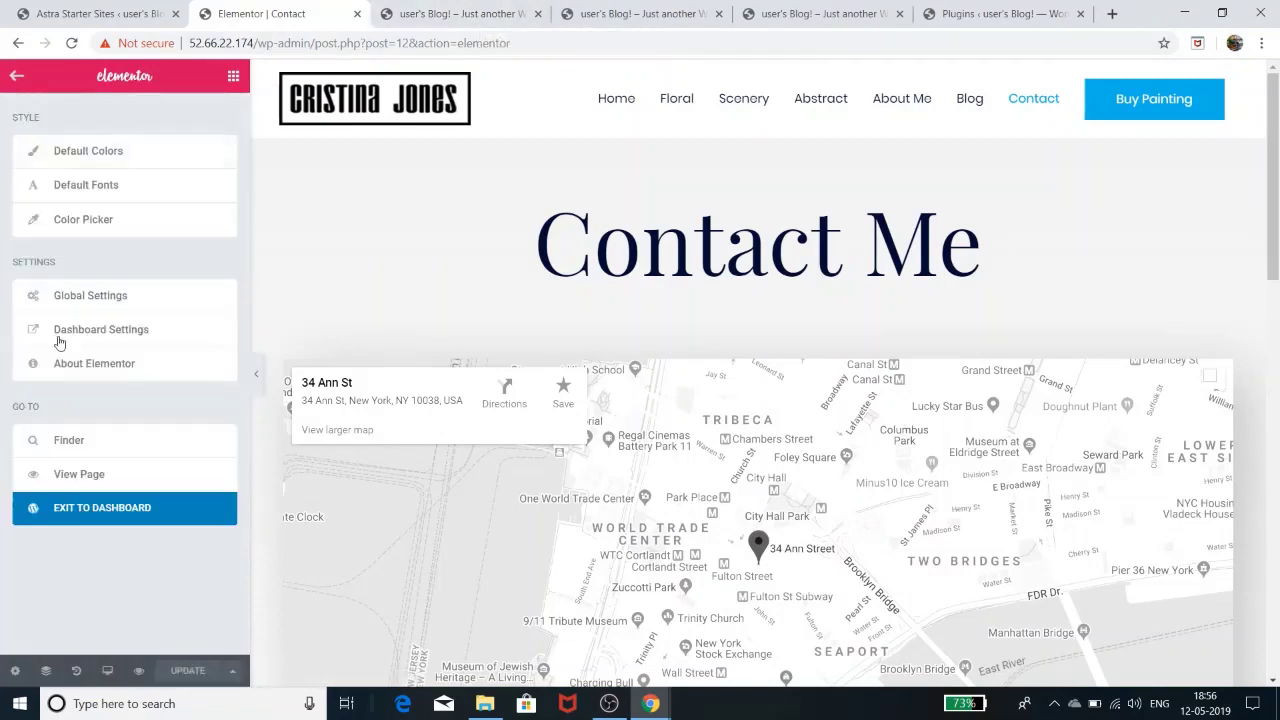
left_click(150, 509)
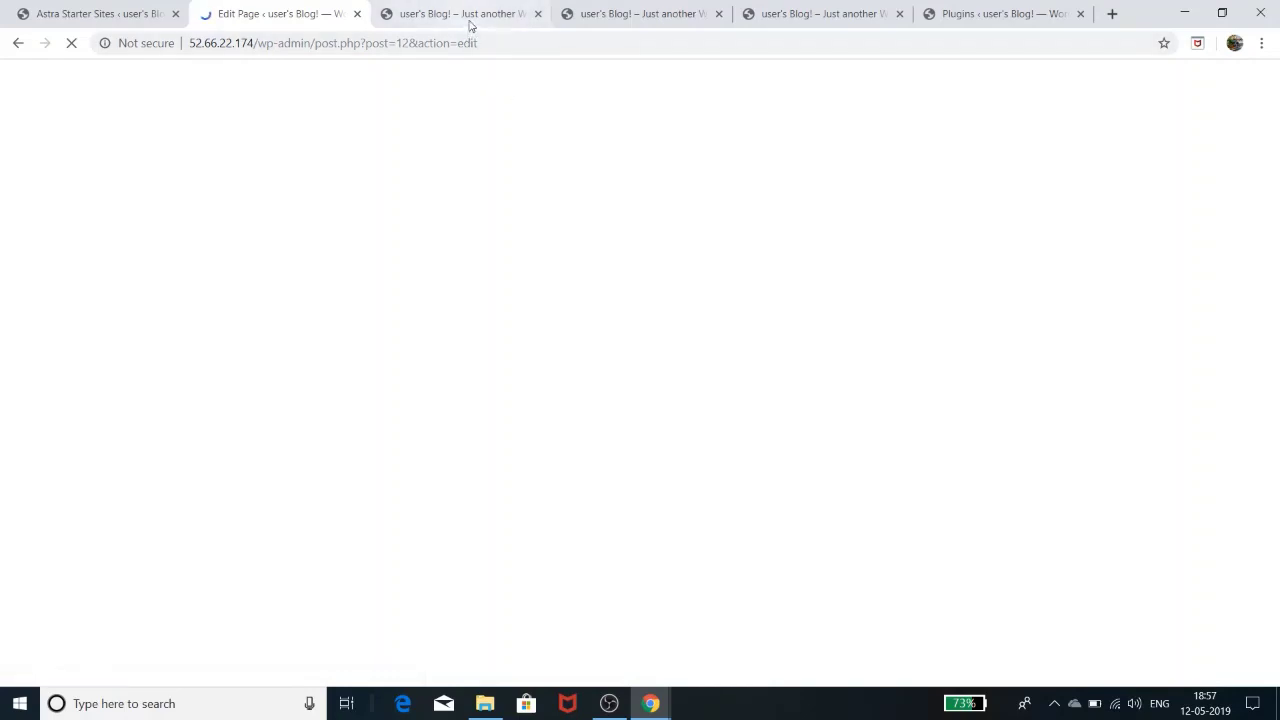
Step: Switch to the finished MyStore site, open its home page and check it alongside the Contact page's WordPress editor
mouse_move(660, 705)
left_click(737, 628)
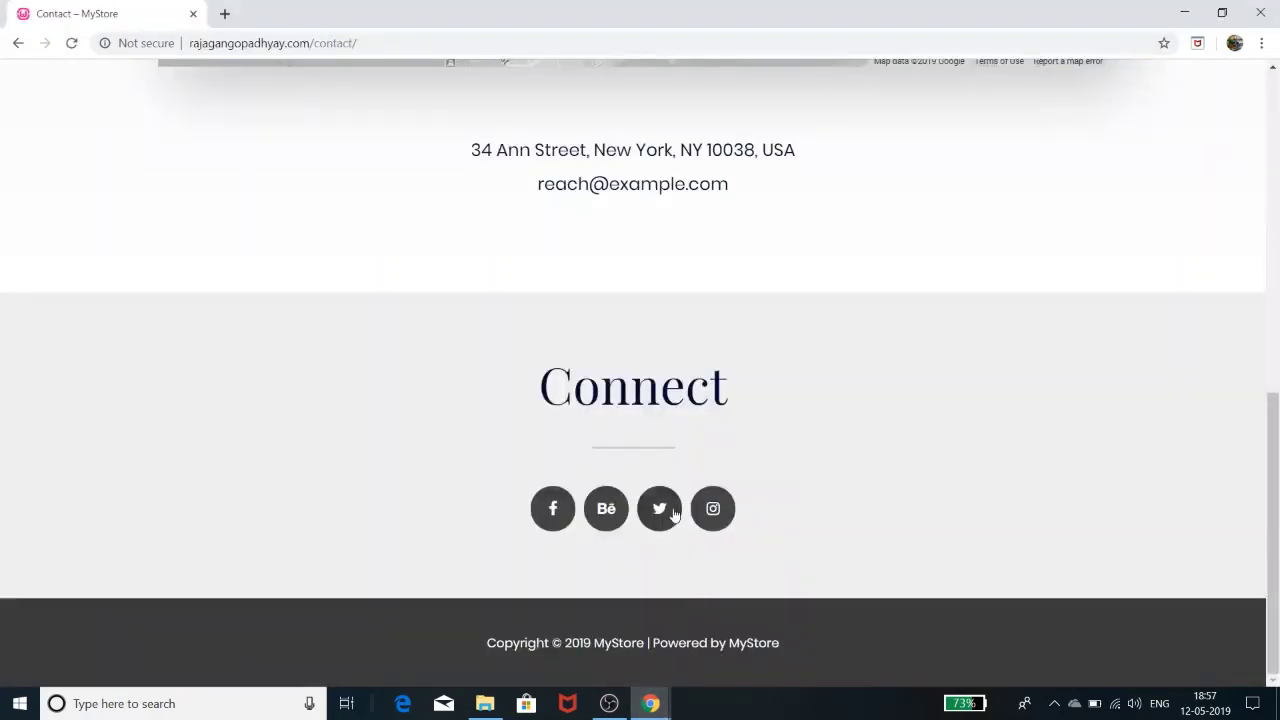
scroll(666, 514, "up", 10)
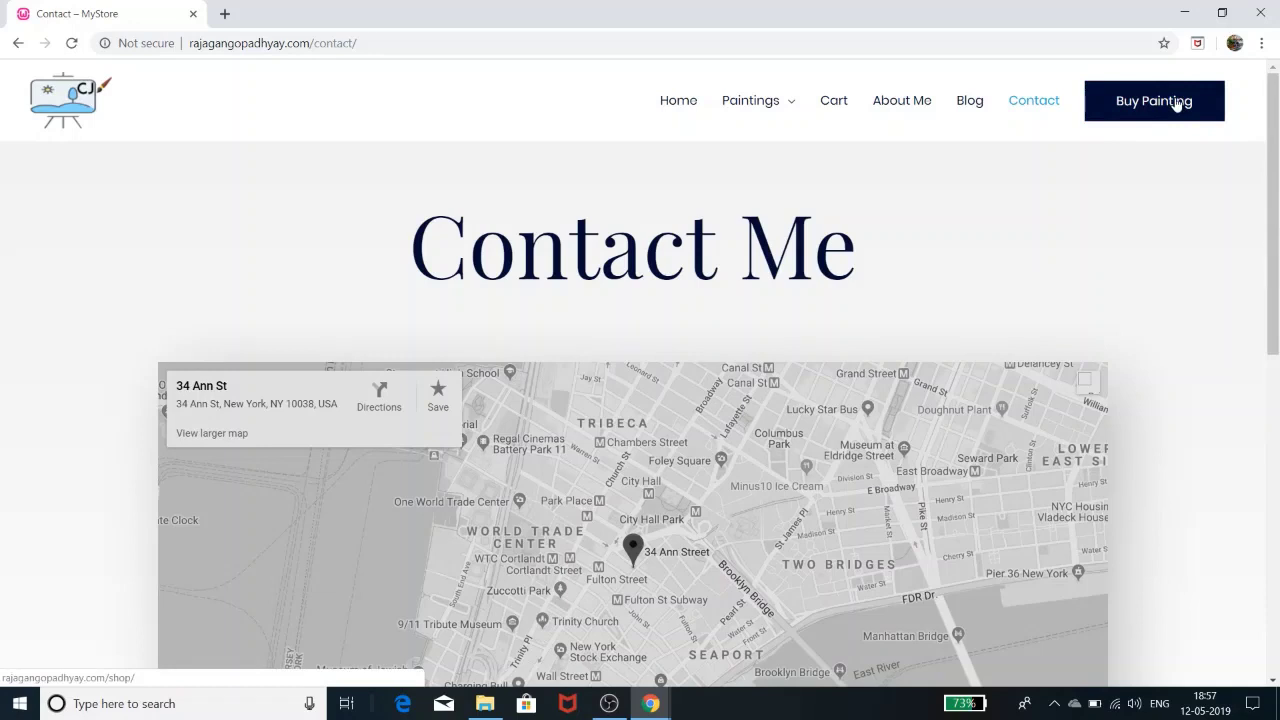
left_click(686, 106)
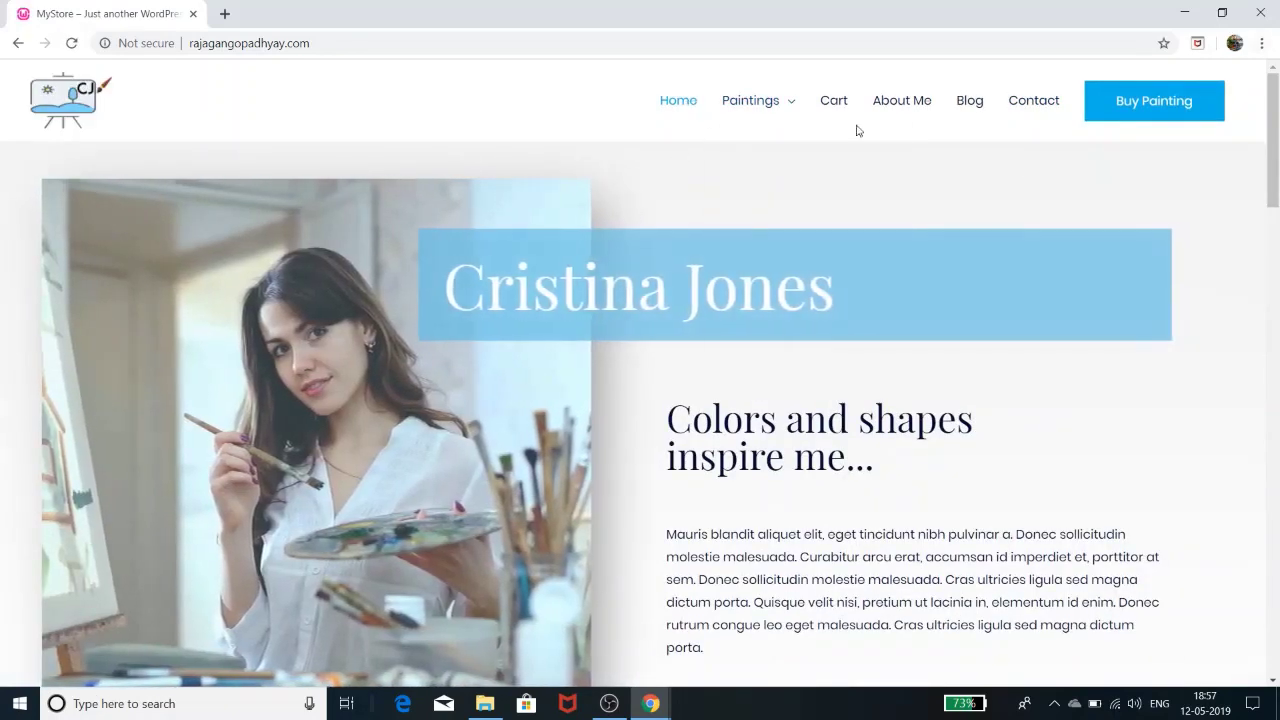
left_click(1184, 13)
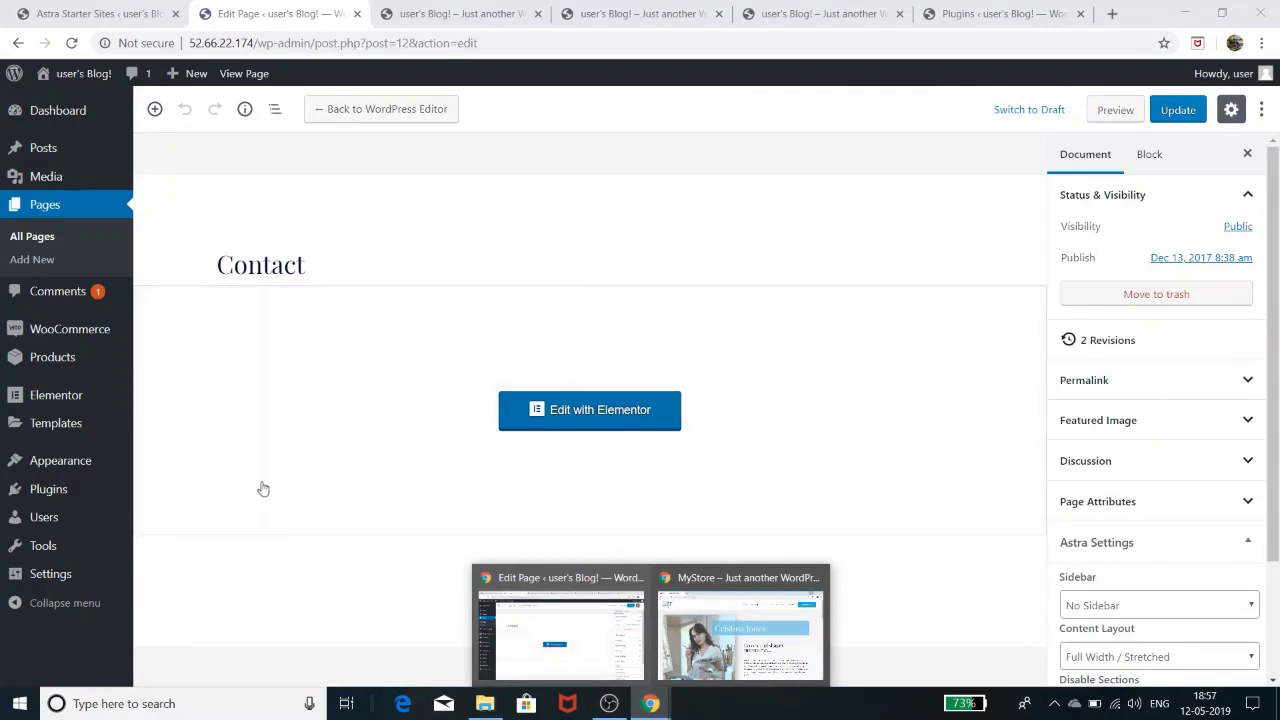
left_click(736, 645)
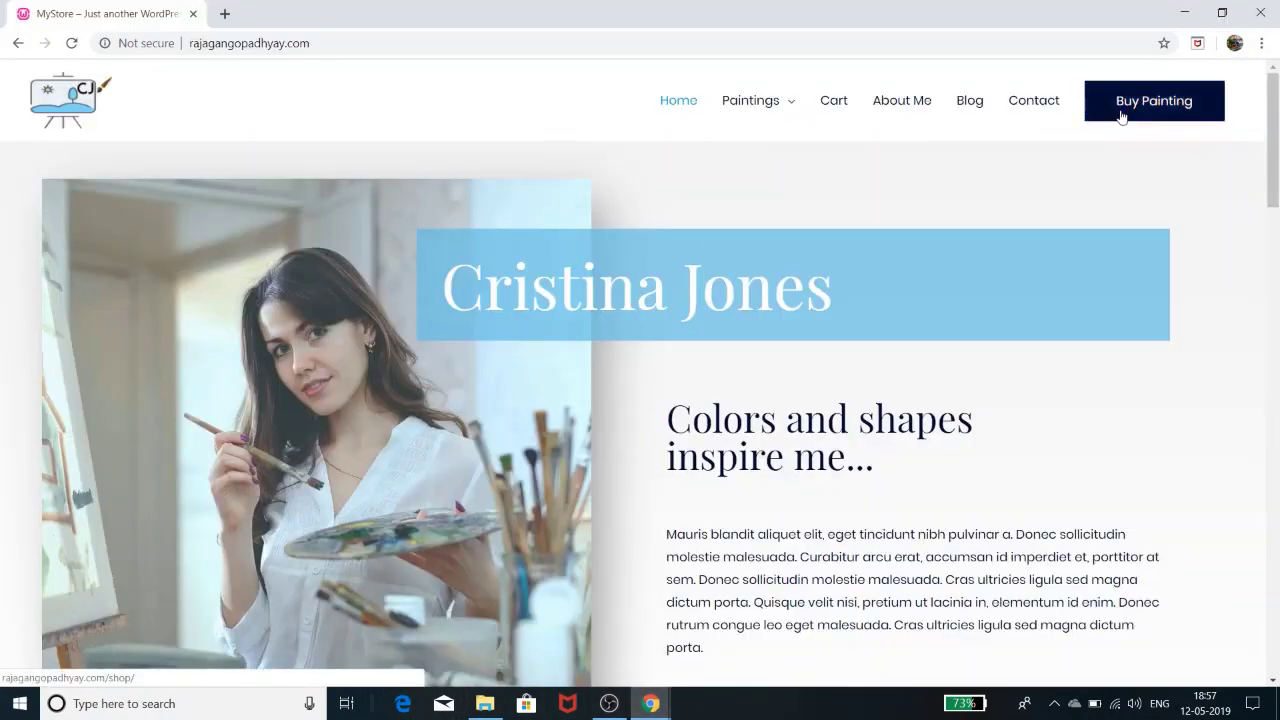
Step: Open the finished MyStore site's shop page via Buy Painting, browse its paintings, and return to the WordPress editor window
left_click(1190, 106)
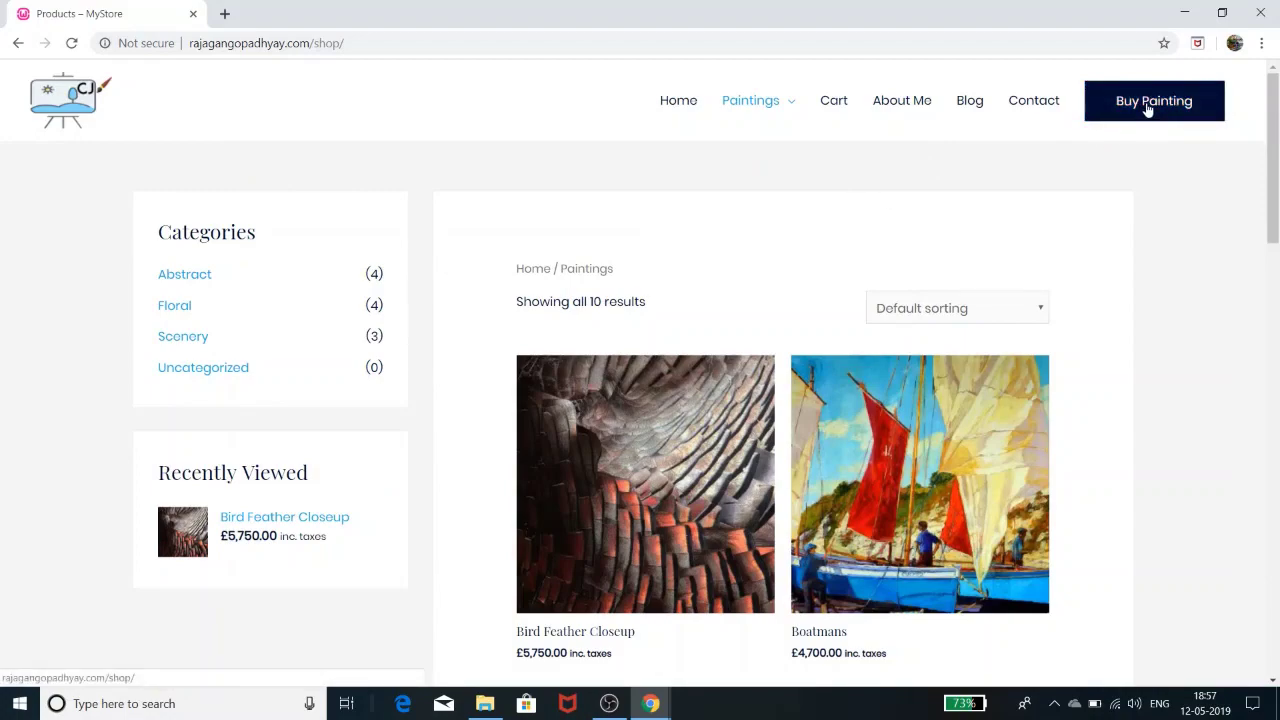
scroll(723, 337, "down", 8)
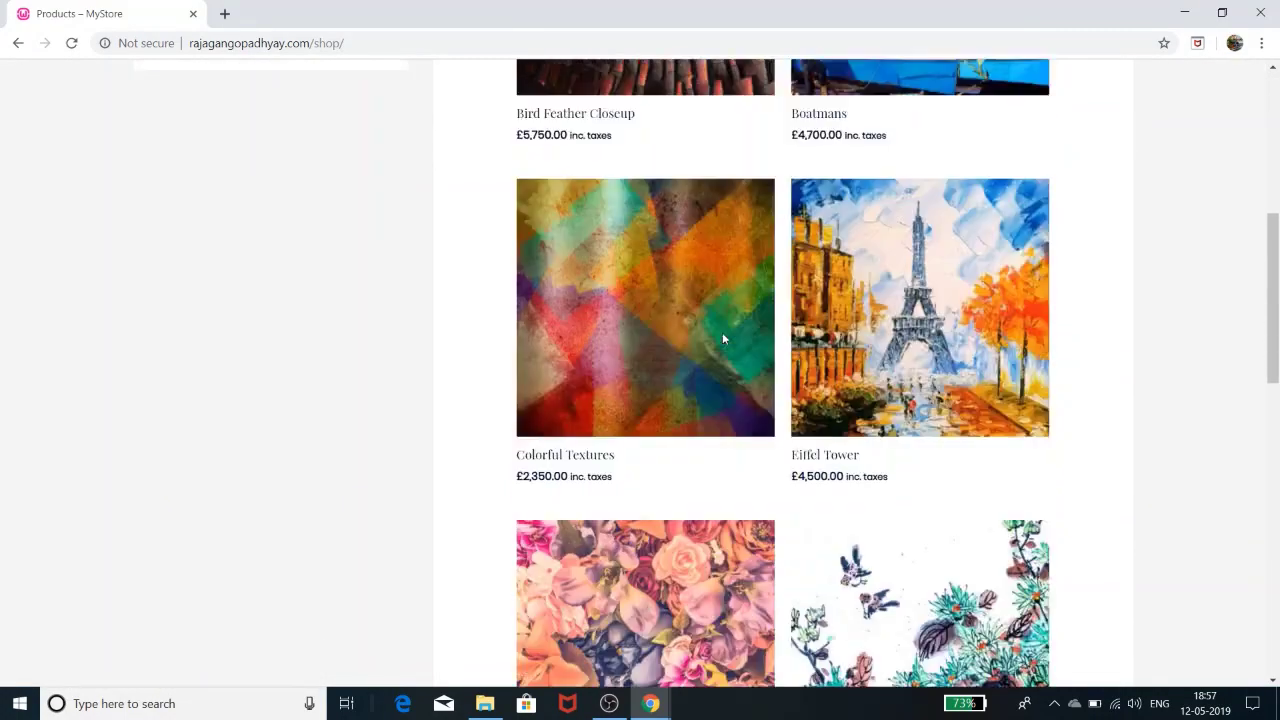
scroll(723, 338, "down", 5)
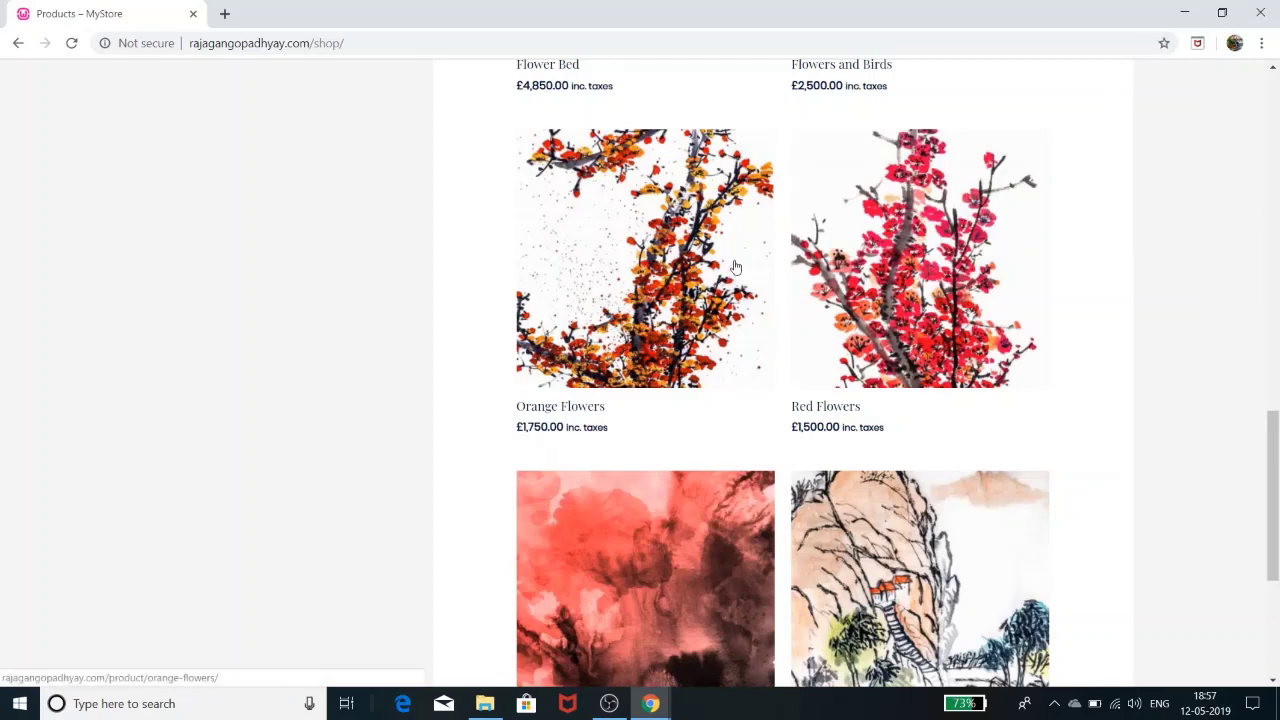
left_click(1185, 14)
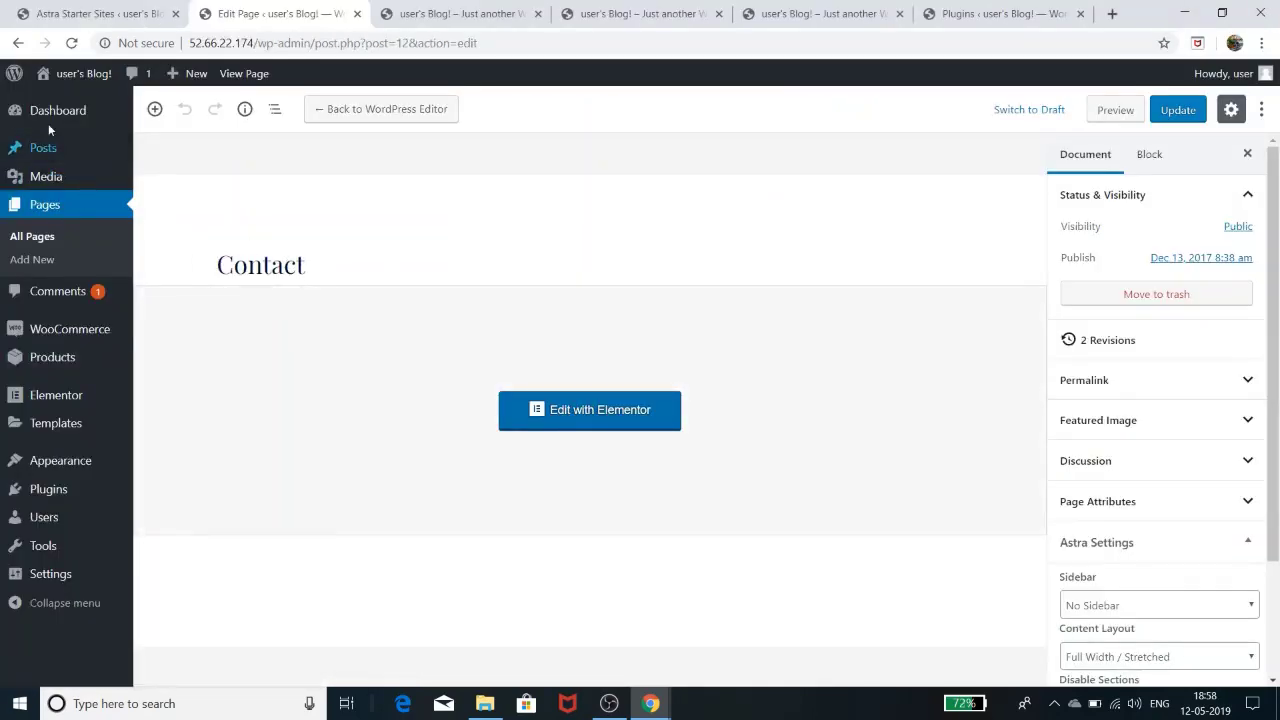
Step: Open the theme Customizer and review the home page preview from its header to the Connect section and footer
mouse_move(89, 80)
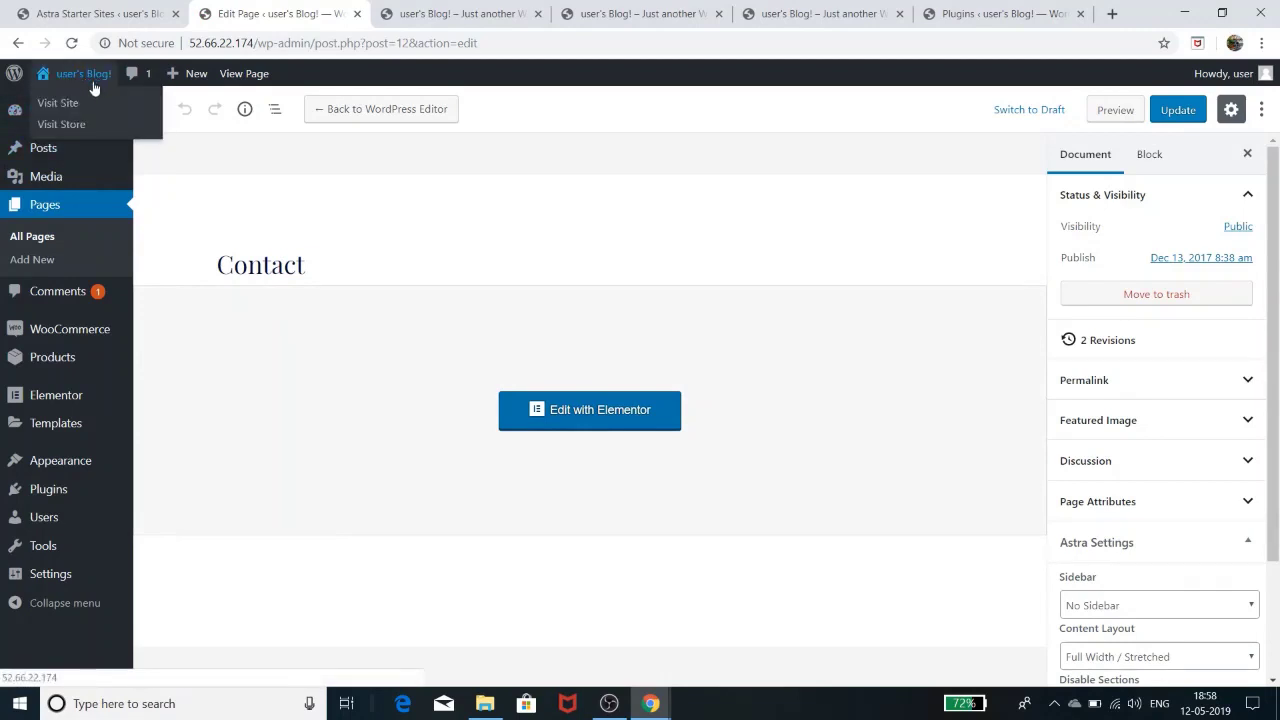
mouse_move(45, 462)
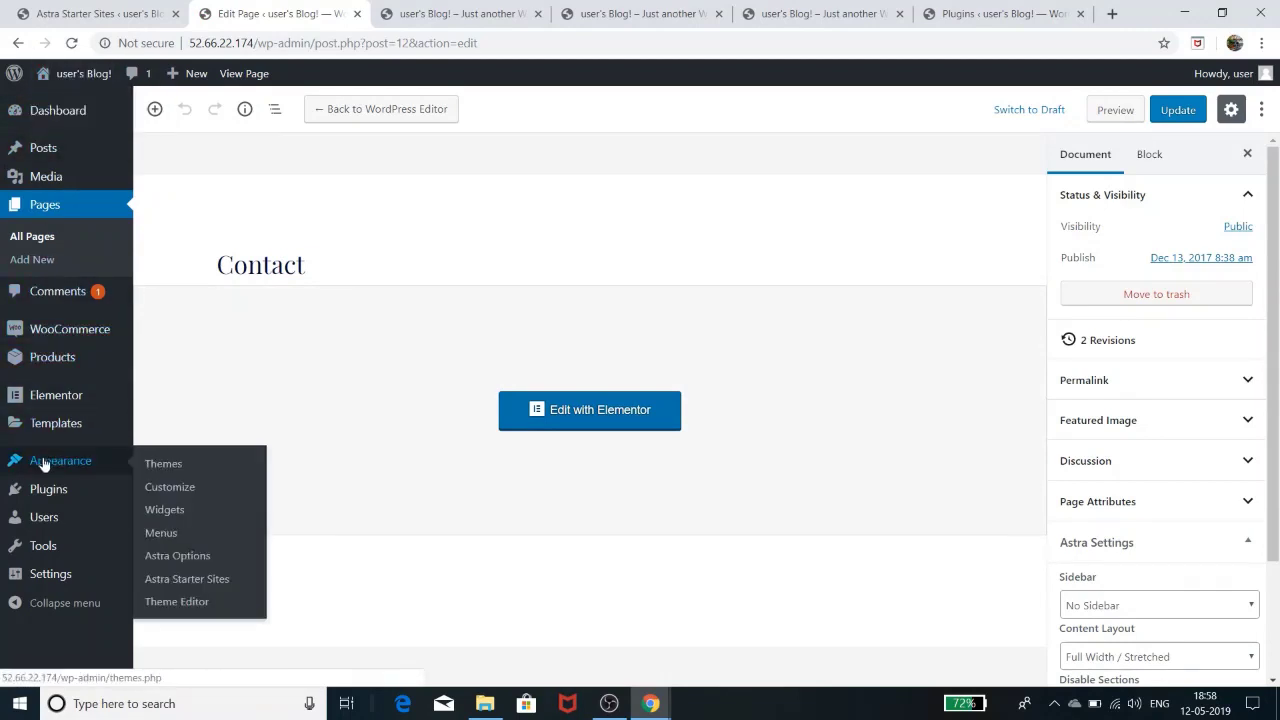
left_click(167, 490)
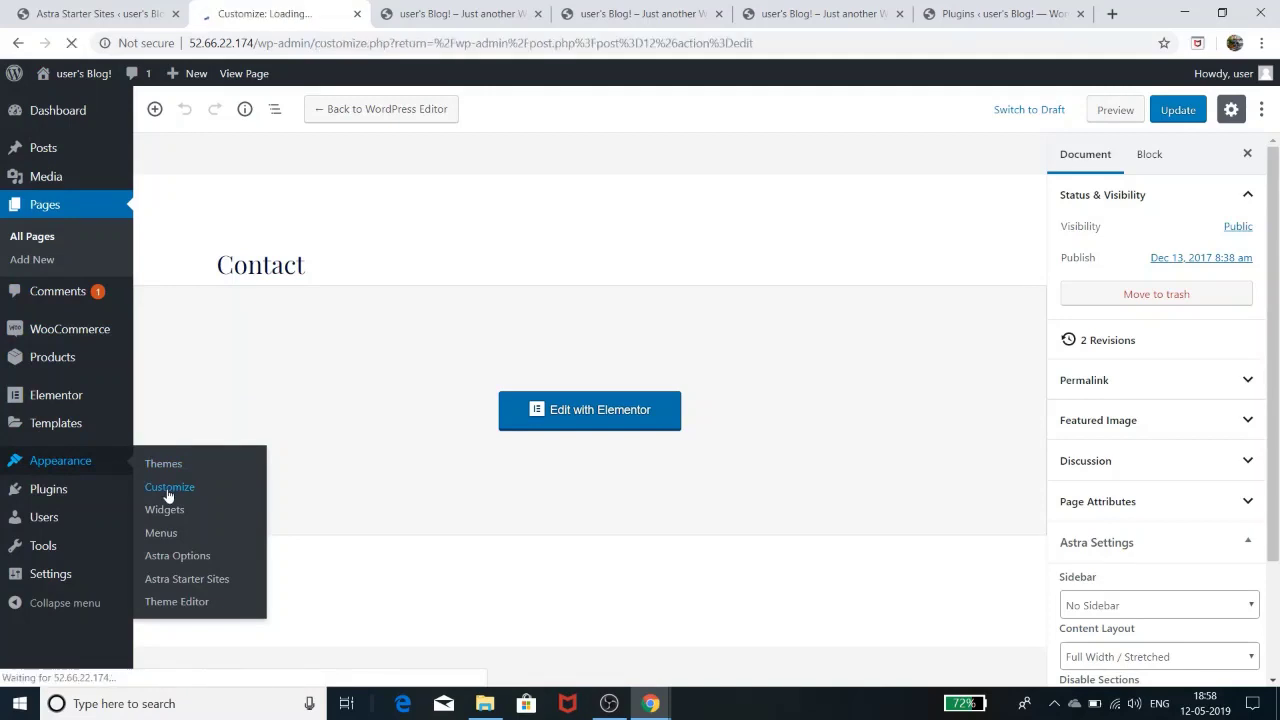
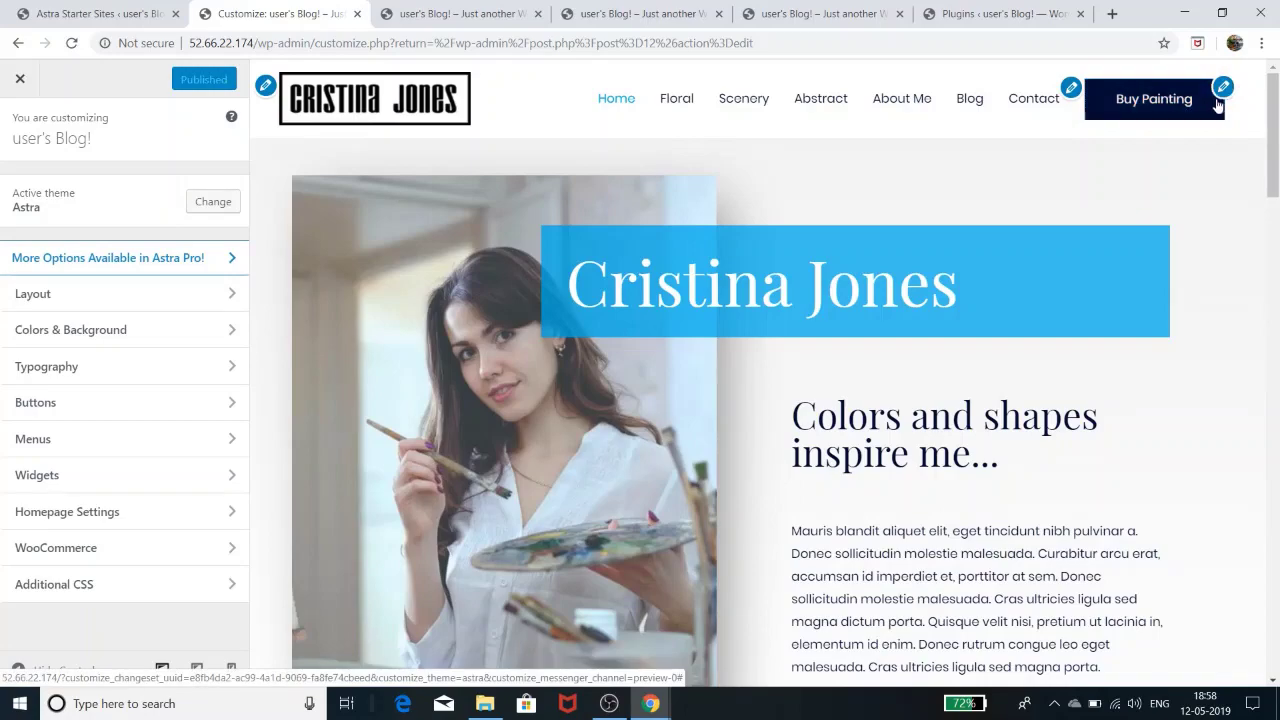
scroll(1107, 151, "down", 1)
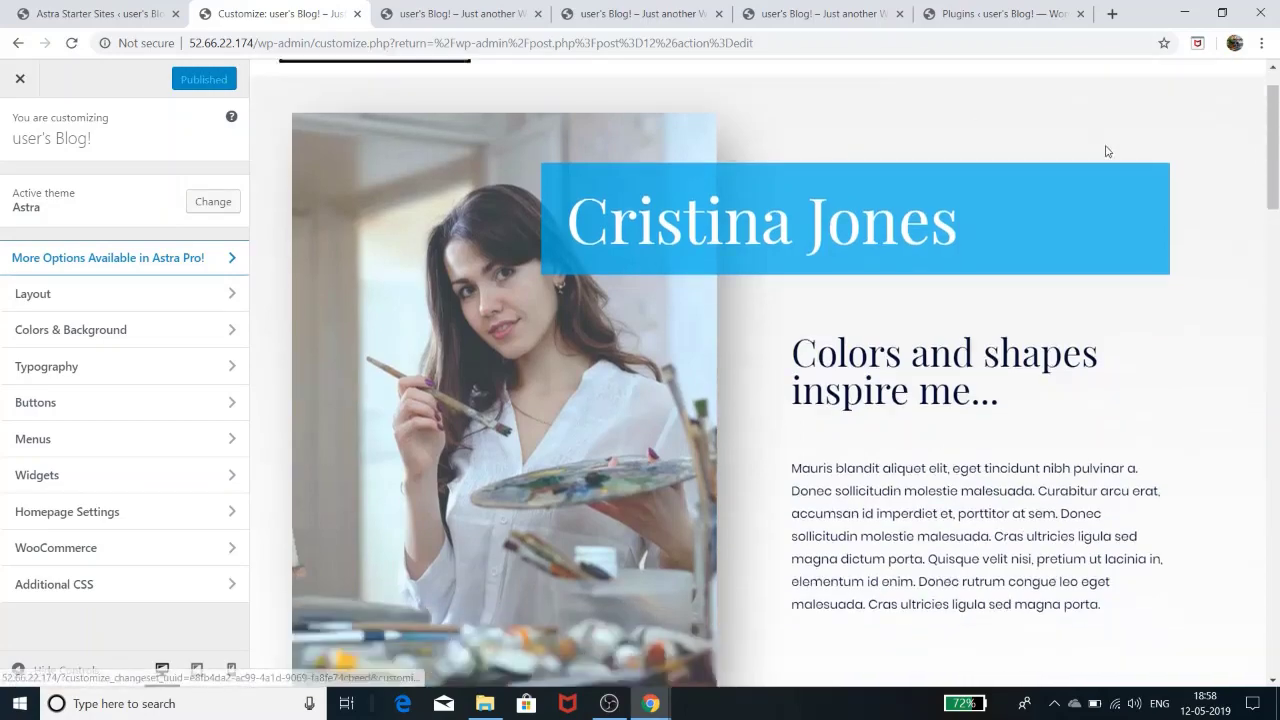
scroll(1107, 151, "down", 15)
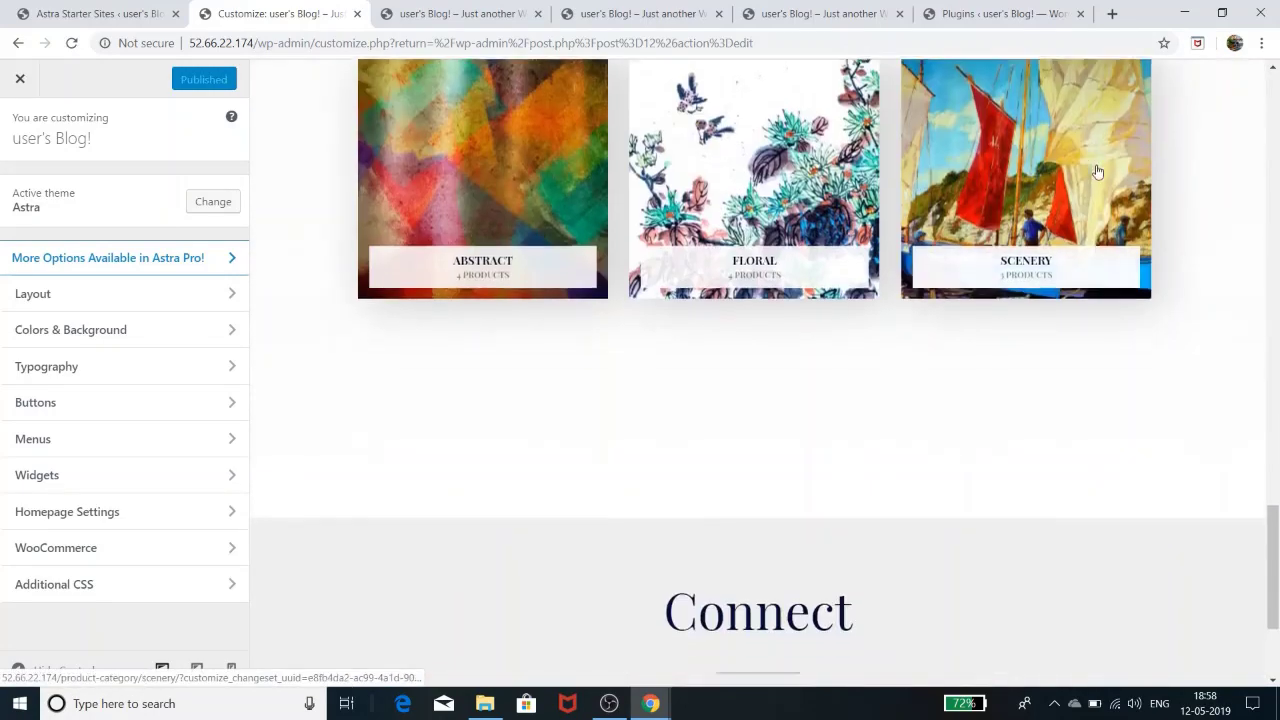
scroll(1097, 172, "down", 3)
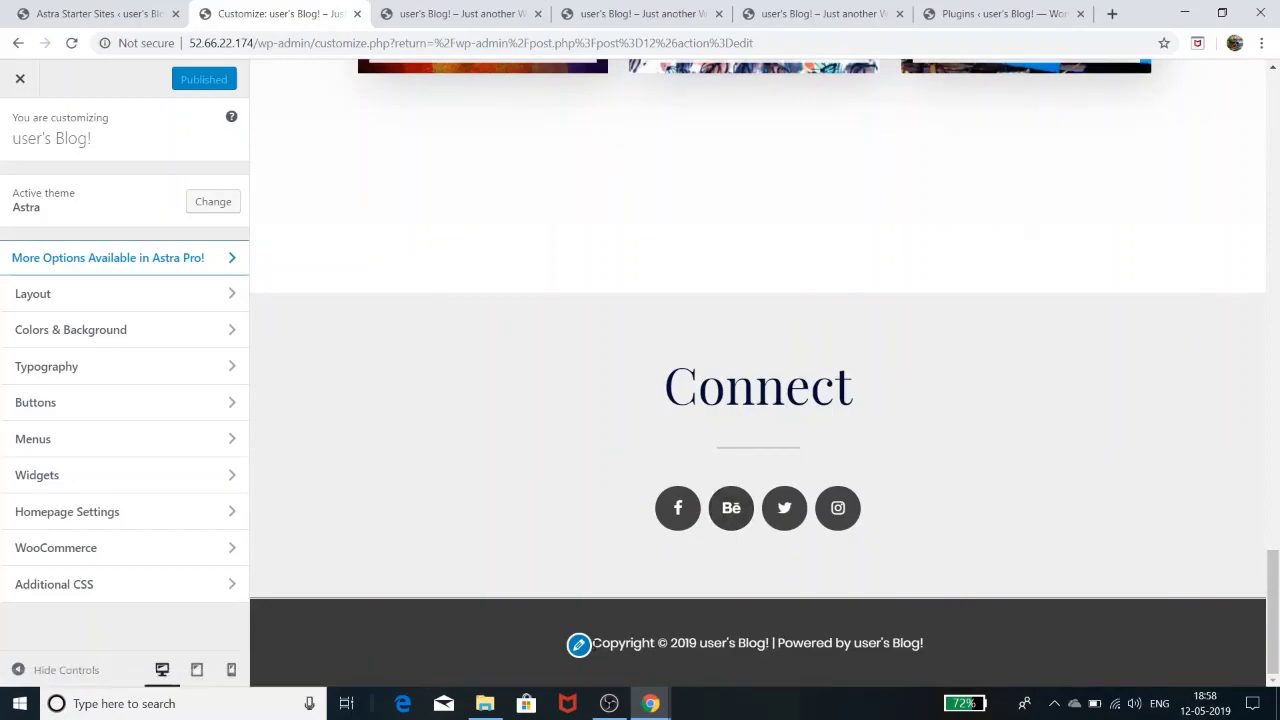
scroll(645, 494, "up", 6)
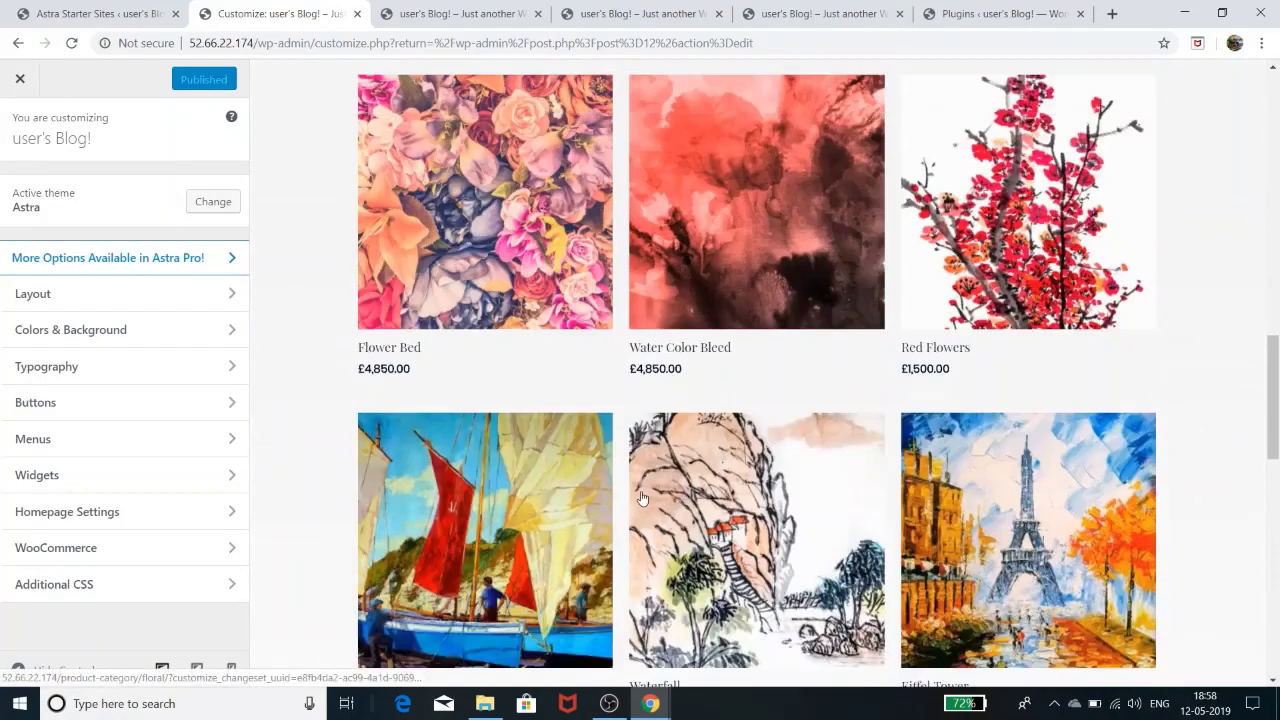
scroll(643, 497, "up", 10)
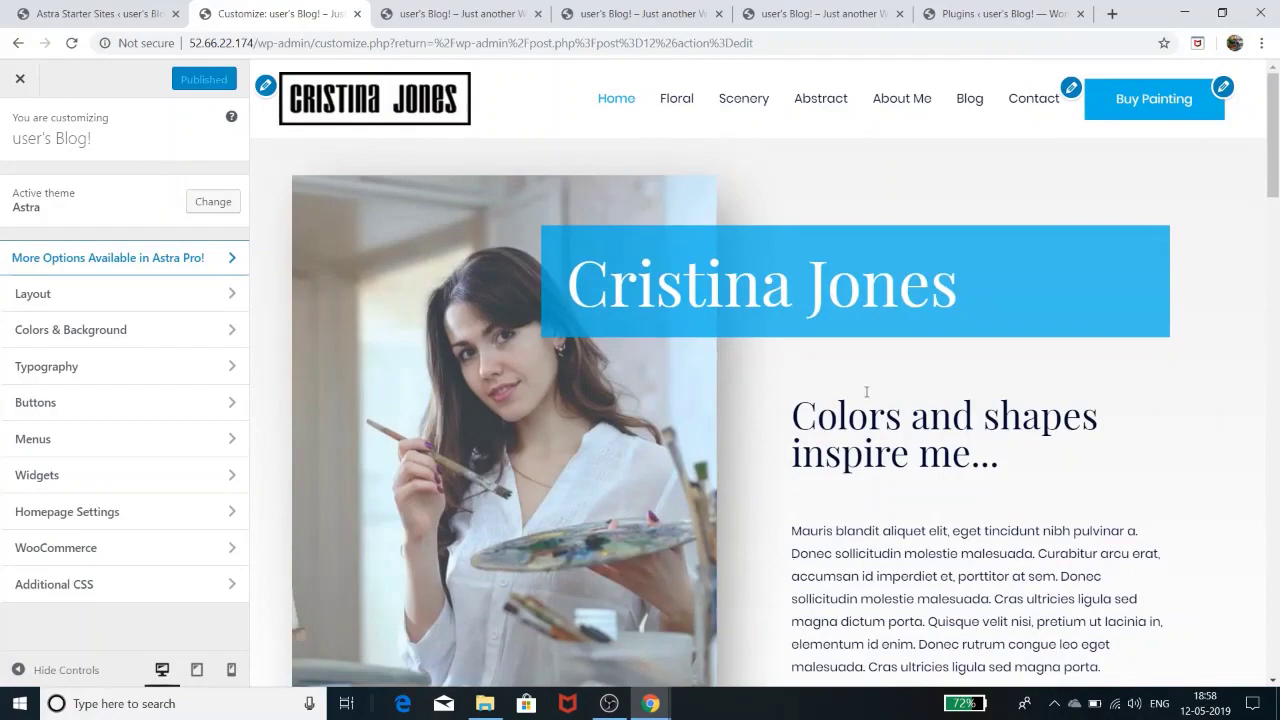
scroll(866, 391, "down", 12)
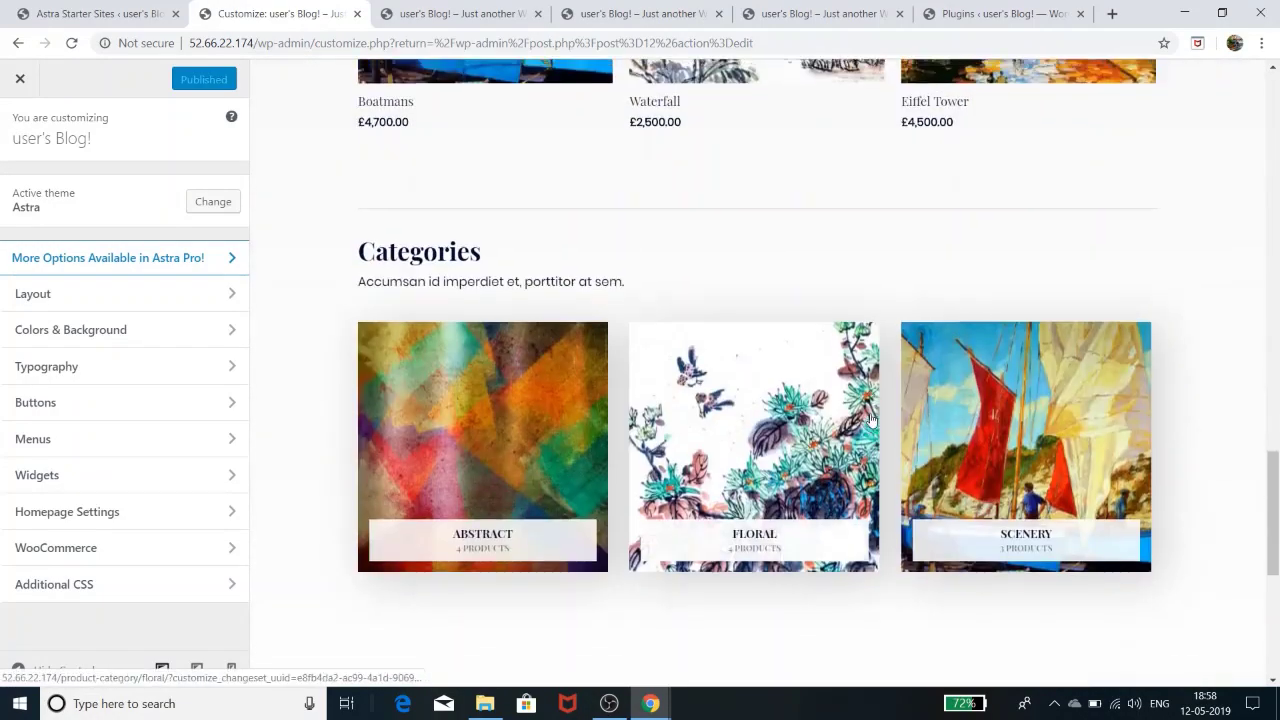
scroll(870, 420, "up", 12)
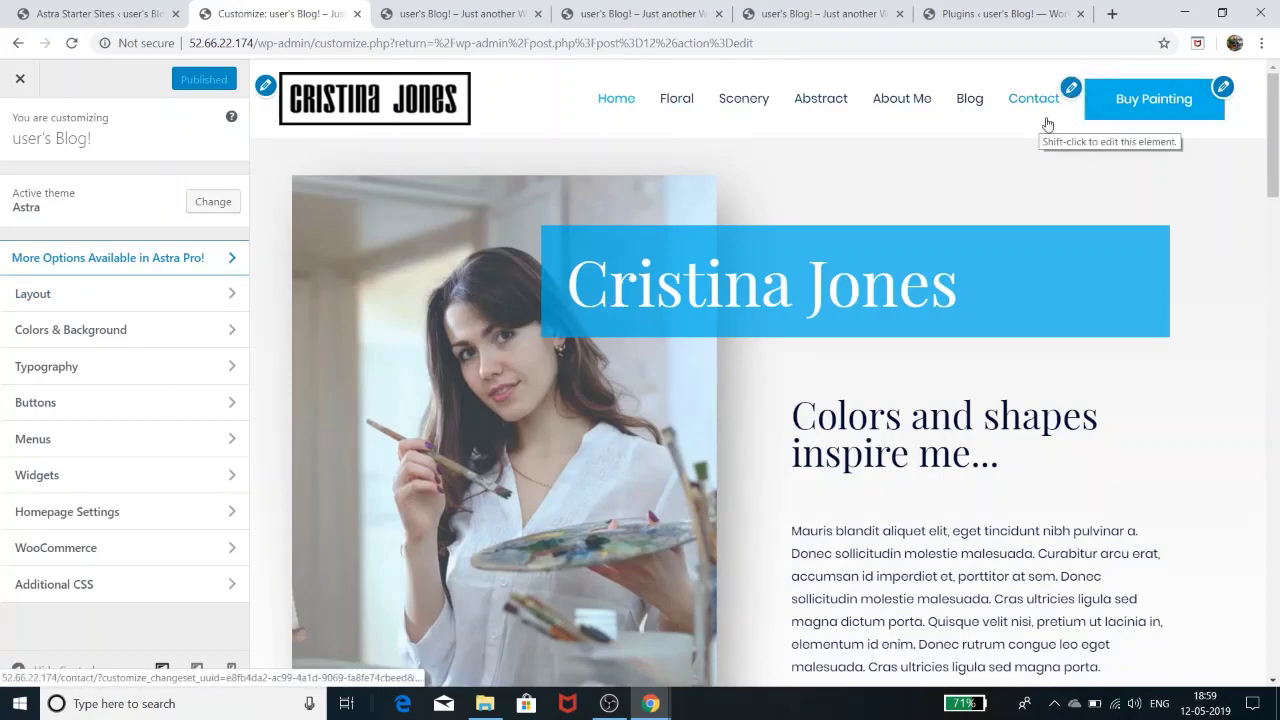
Step: Switch to the finished MyStore site, examine its header navigation and Paintings submenu, and return to the Customizer window
mouse_move(672, 703)
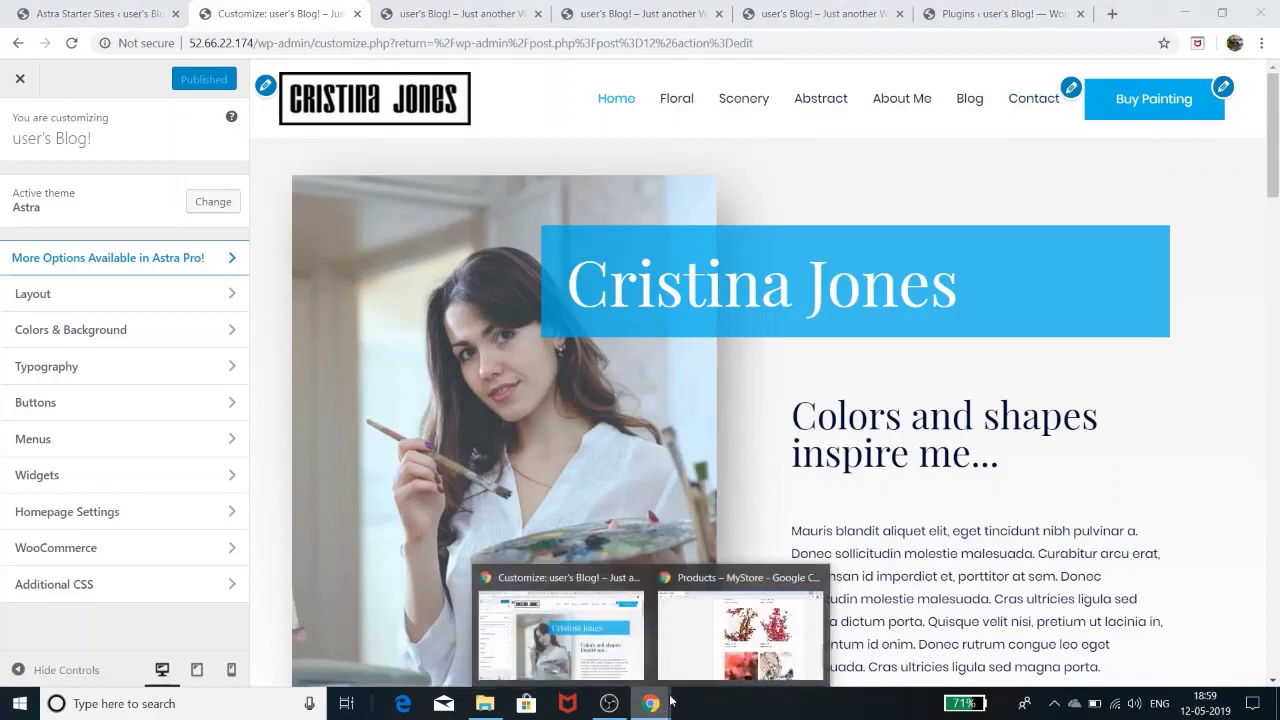
left_click(740, 635)
scroll(753, 487, "up", 10)
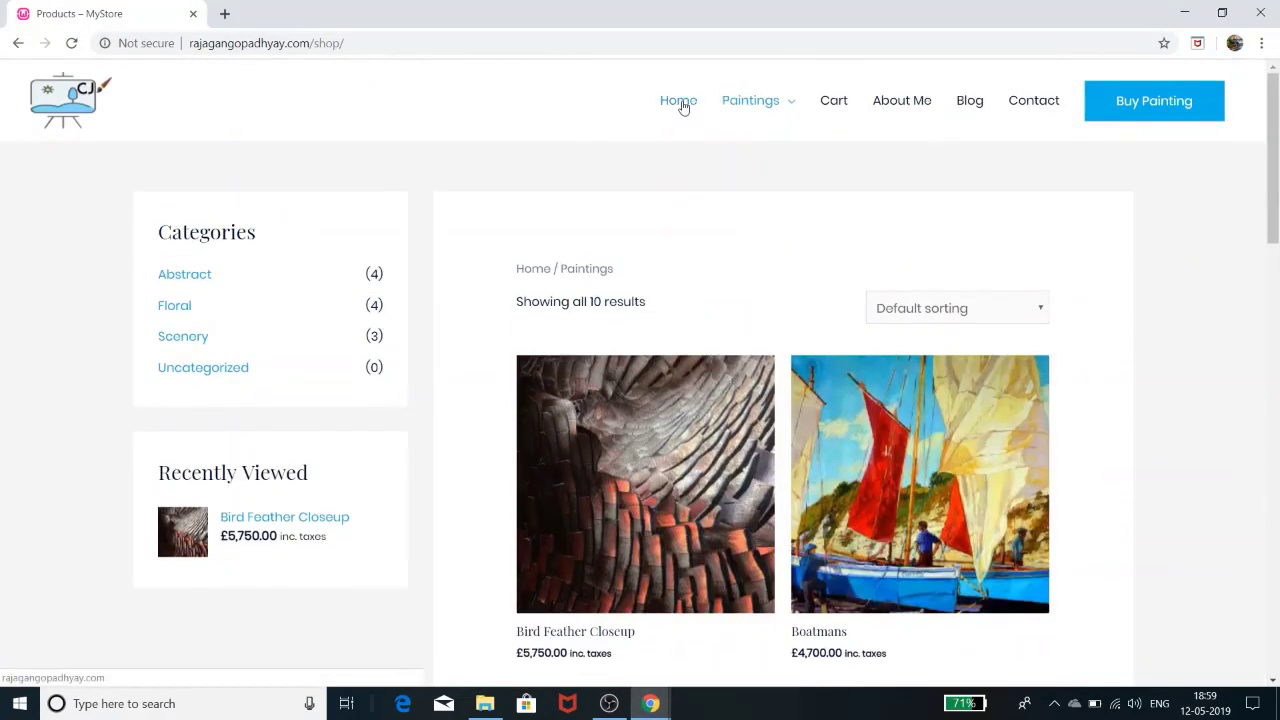
mouse_move(762, 111)
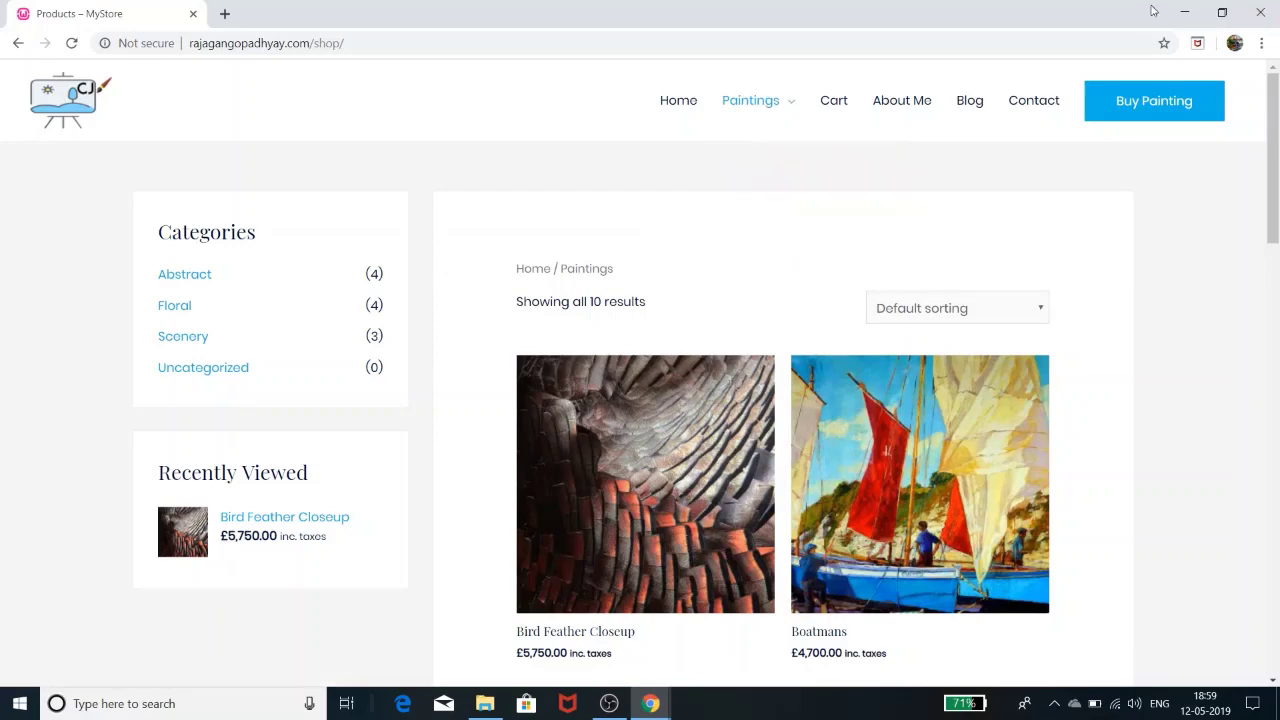
left_click(1183, 16)
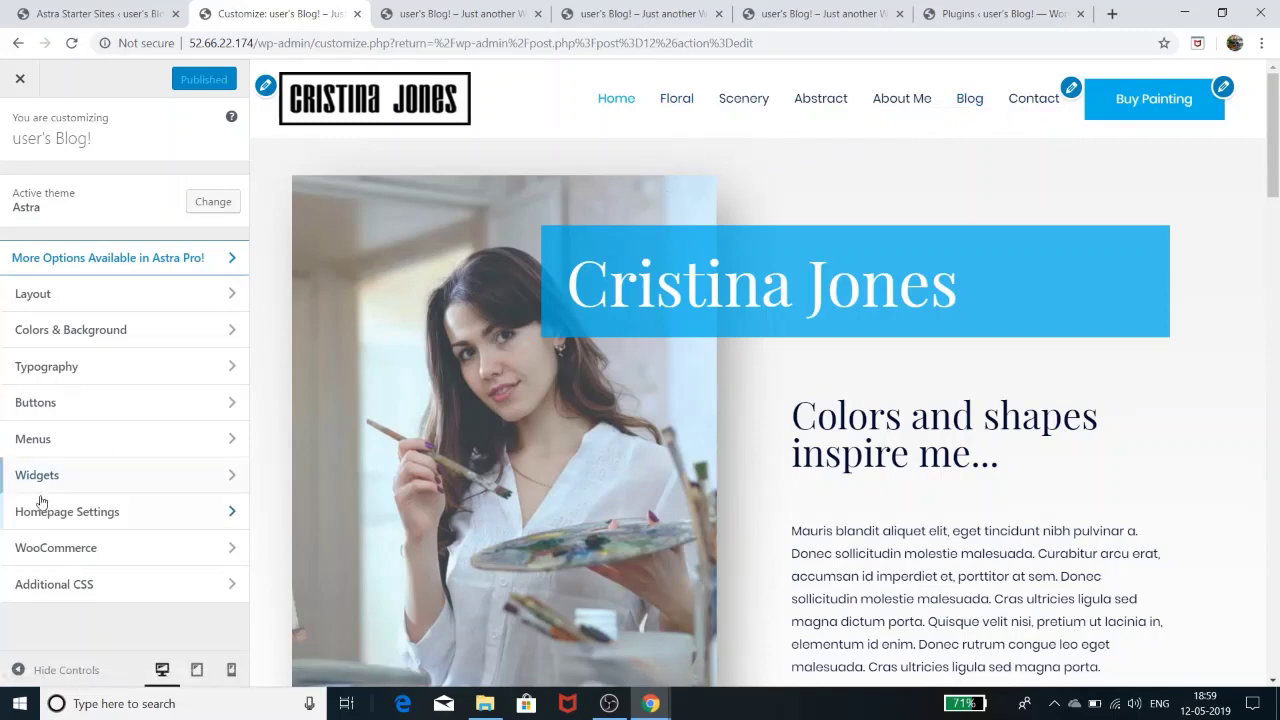
left_click(72, 443)
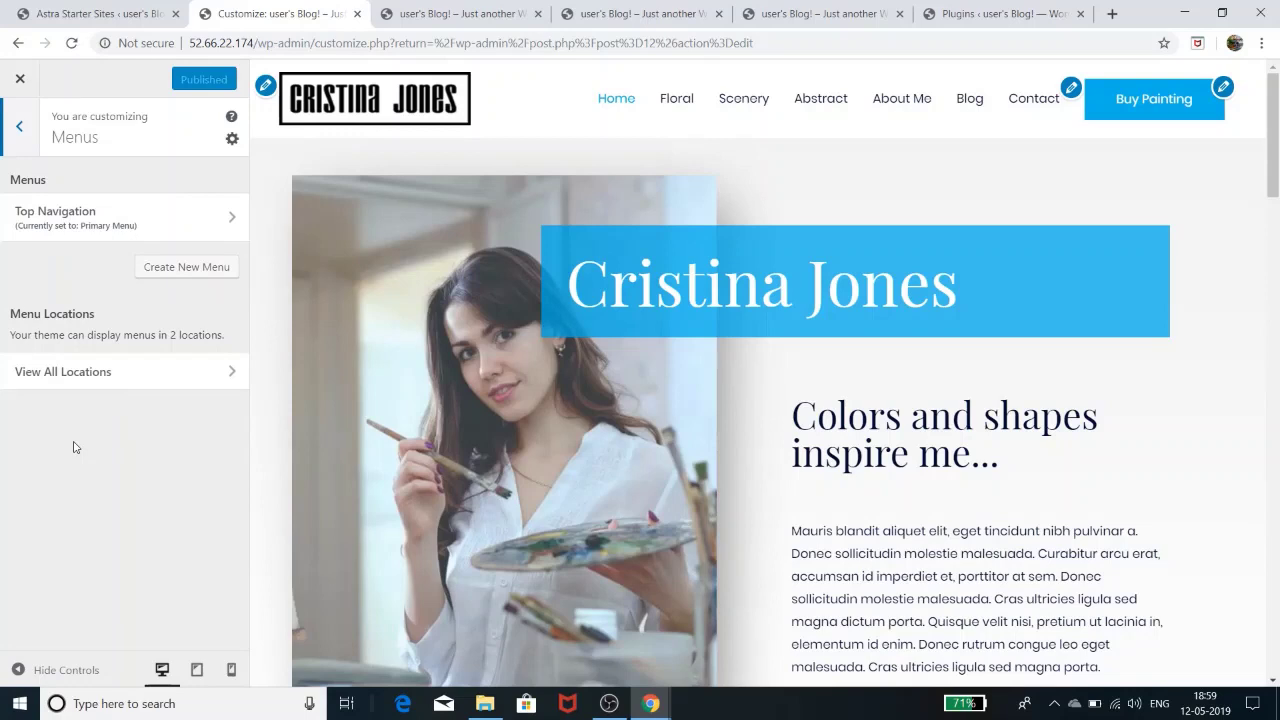
left_click(198, 266)
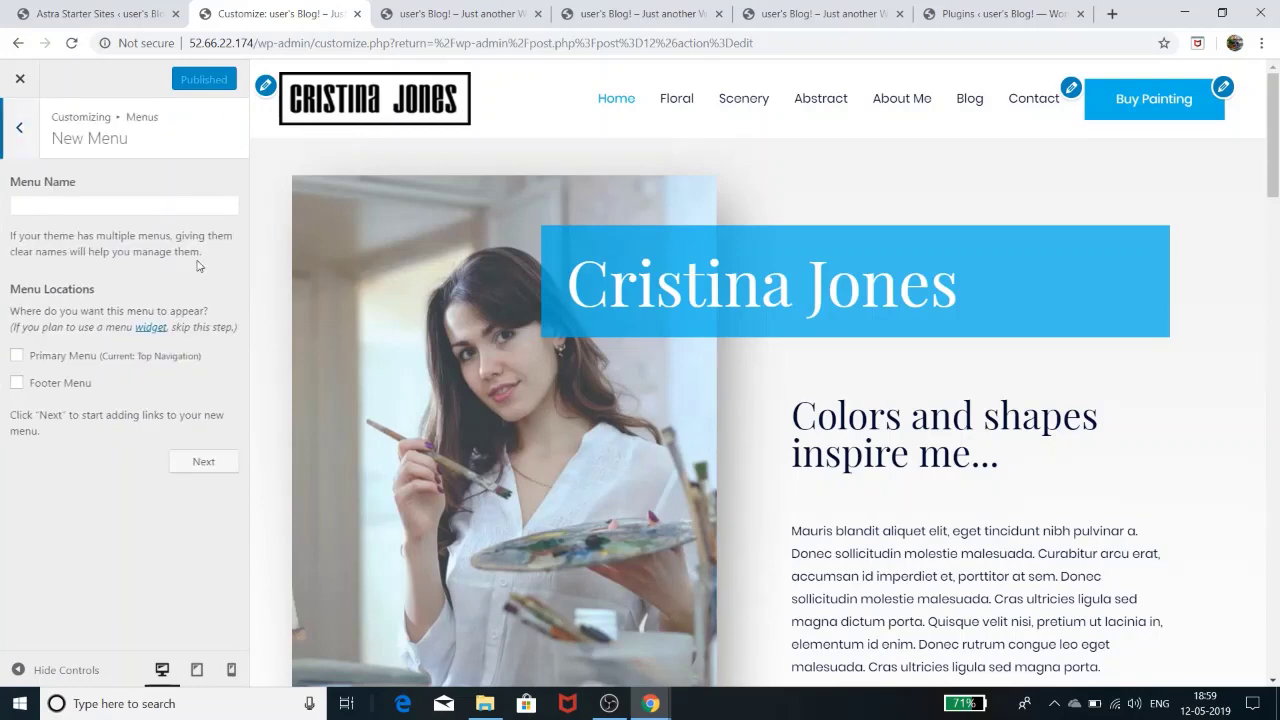
left_click(157, 206)
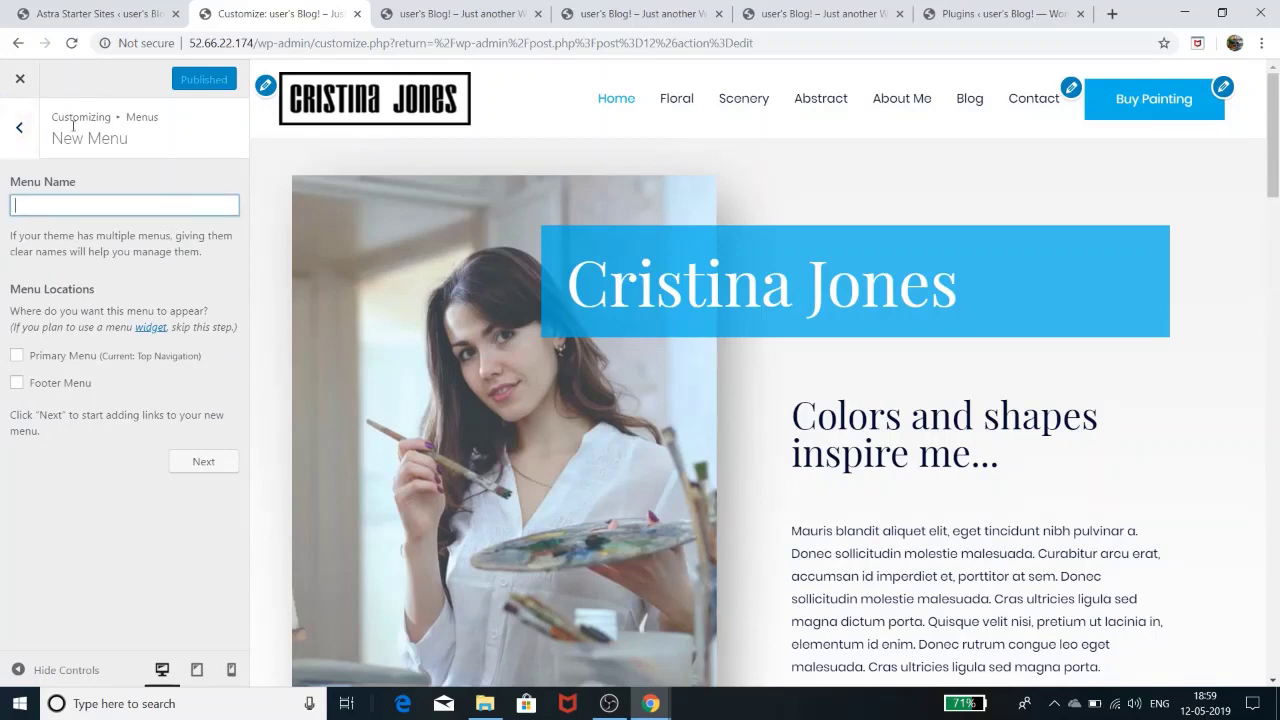
left_click(20, 80)
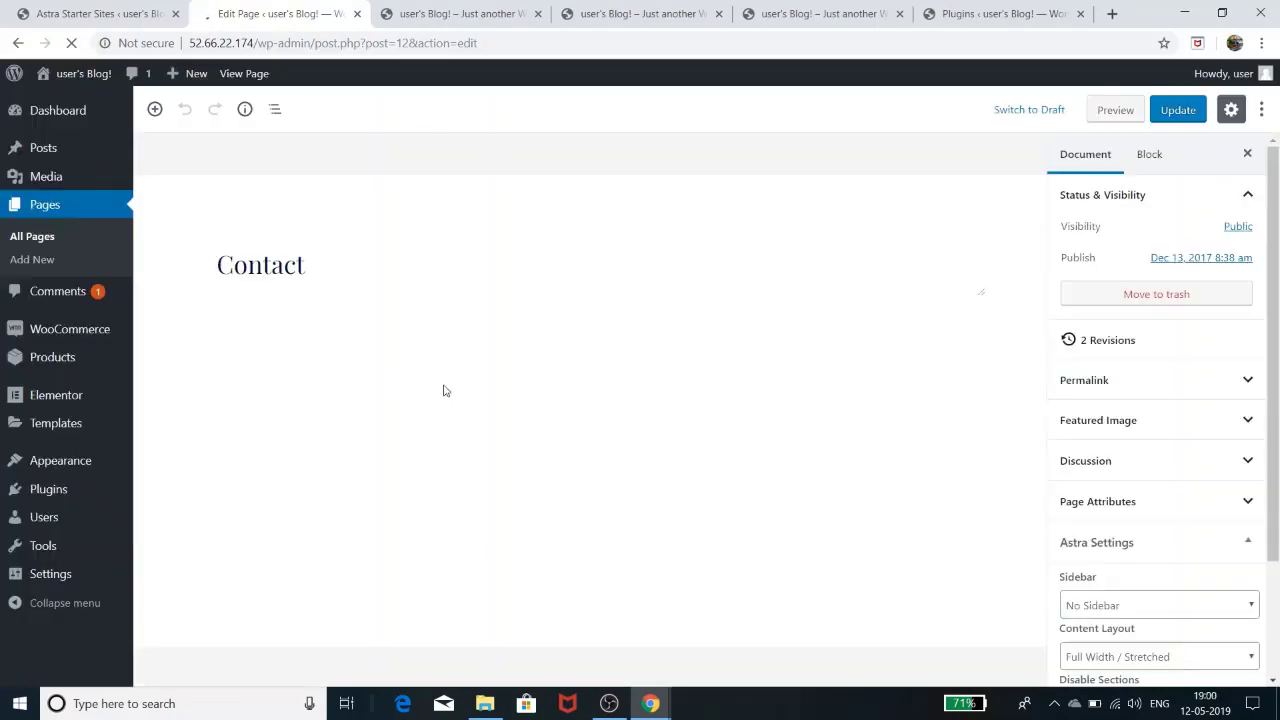
Step: Open the WordPress Menus page and review the Top Navigation menu's structure and settings
mouse_move(57, 471)
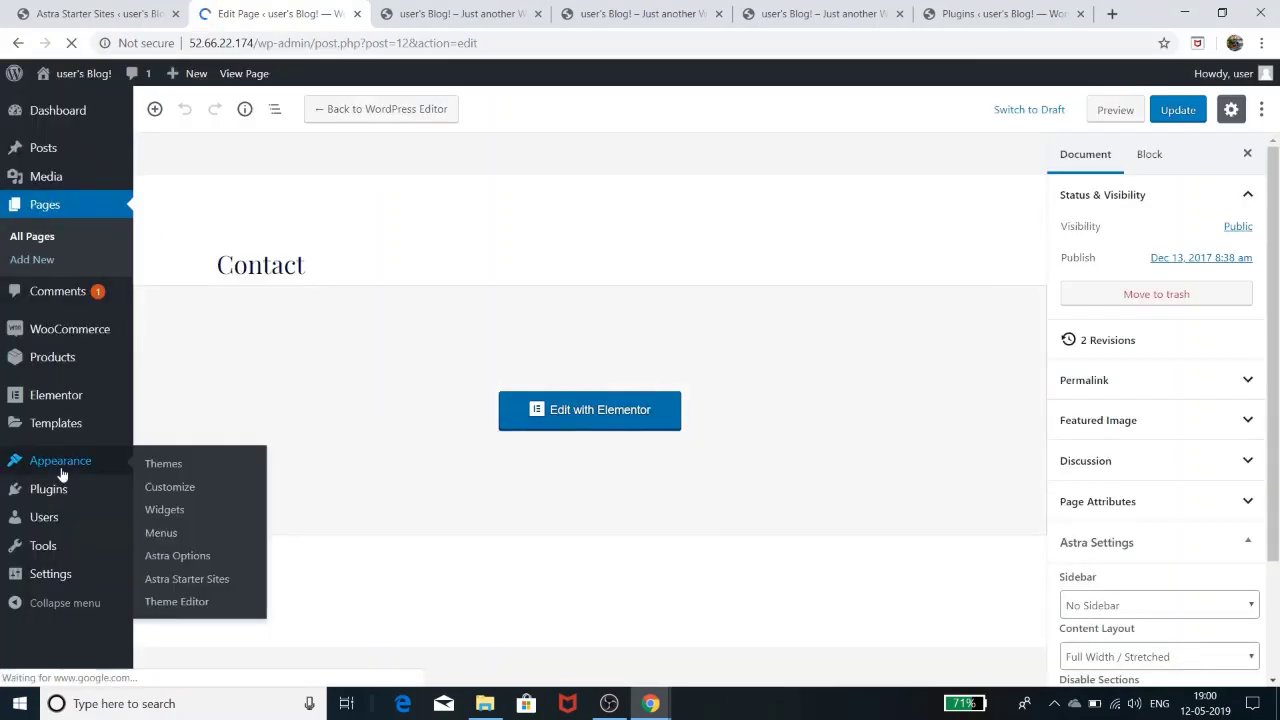
left_click(159, 534)
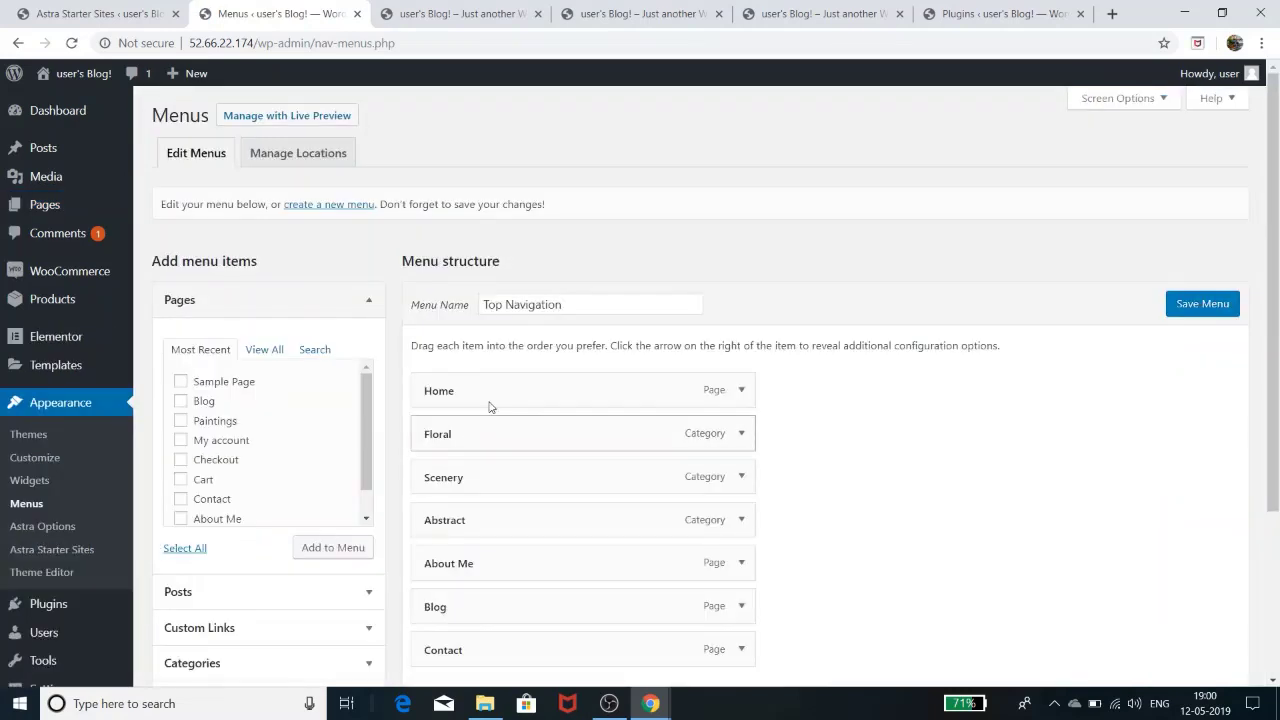
scroll(488, 467, "down", 2)
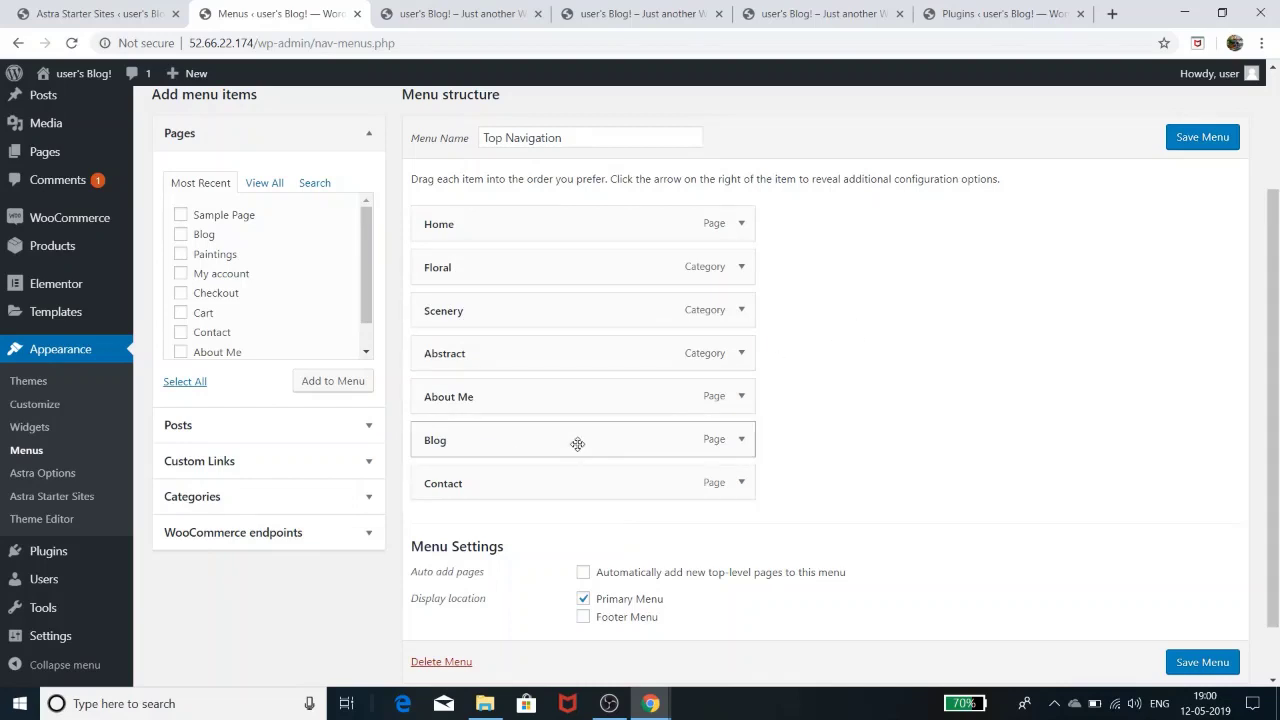
Step: Compare with the finished MyStore site's navigation order and its Paintings submenu, and return to the Menus page
left_click(649, 702)
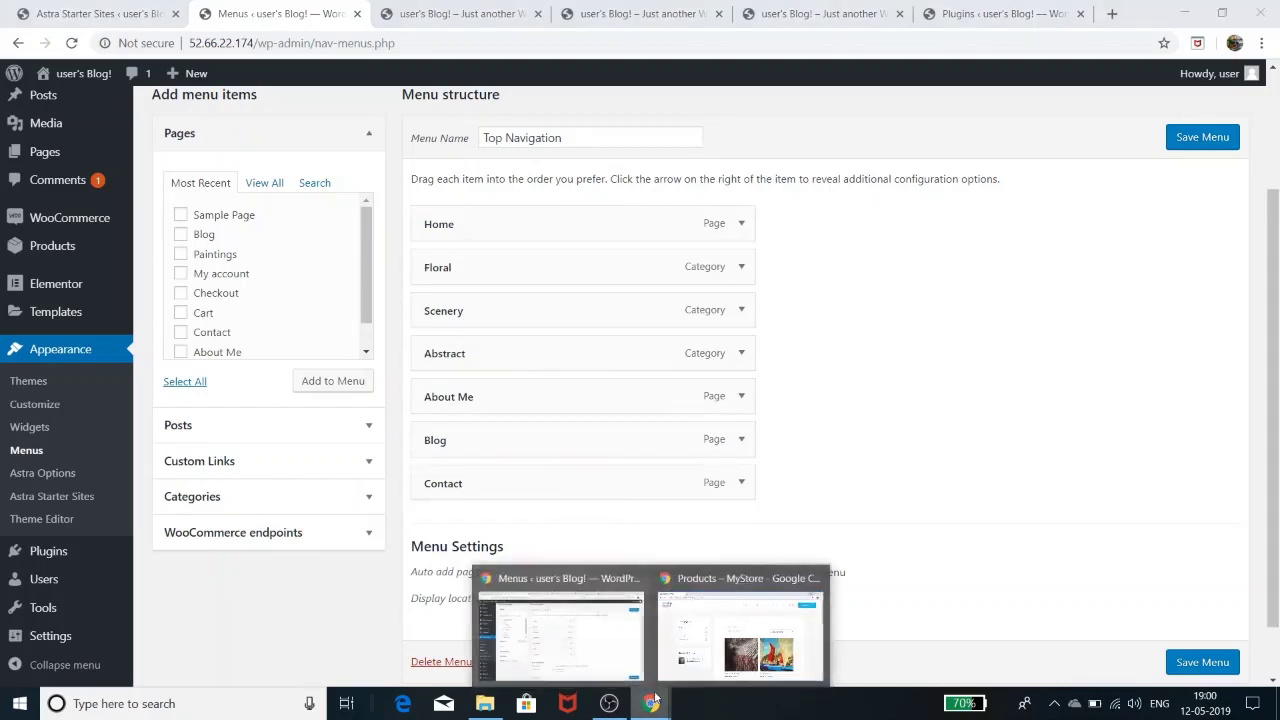
left_click(737, 647)
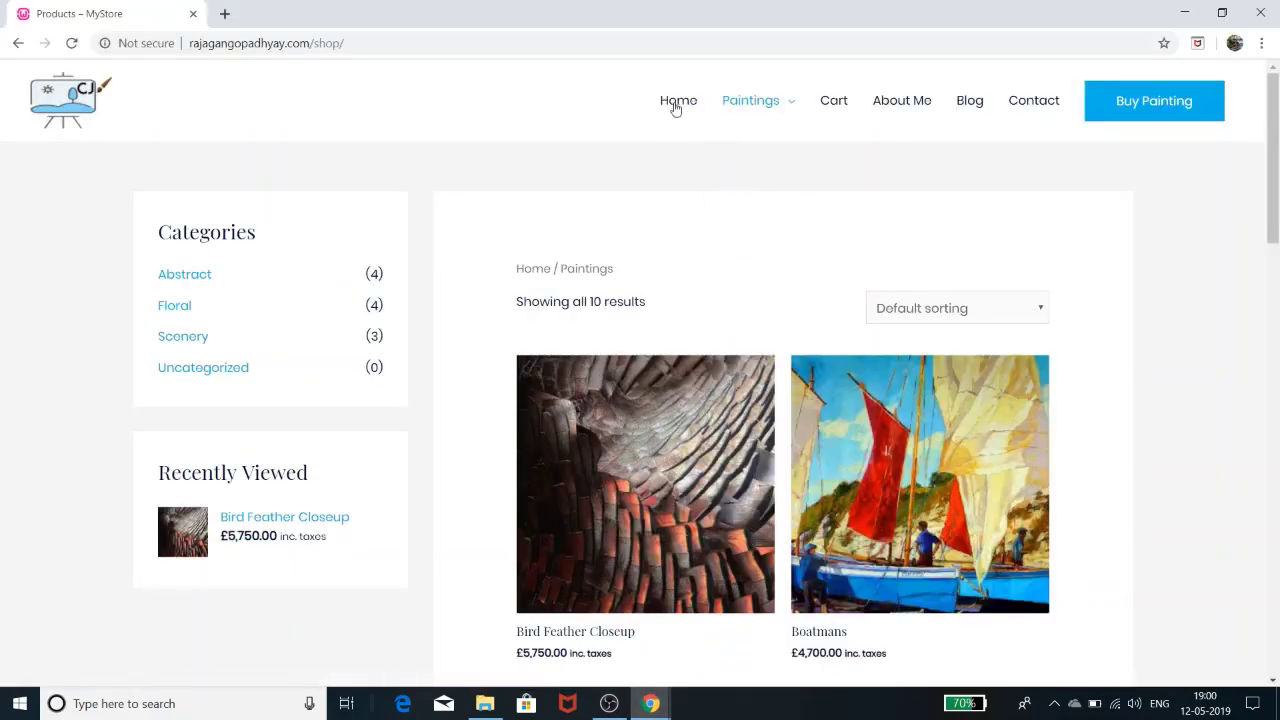
mouse_move(743, 131)
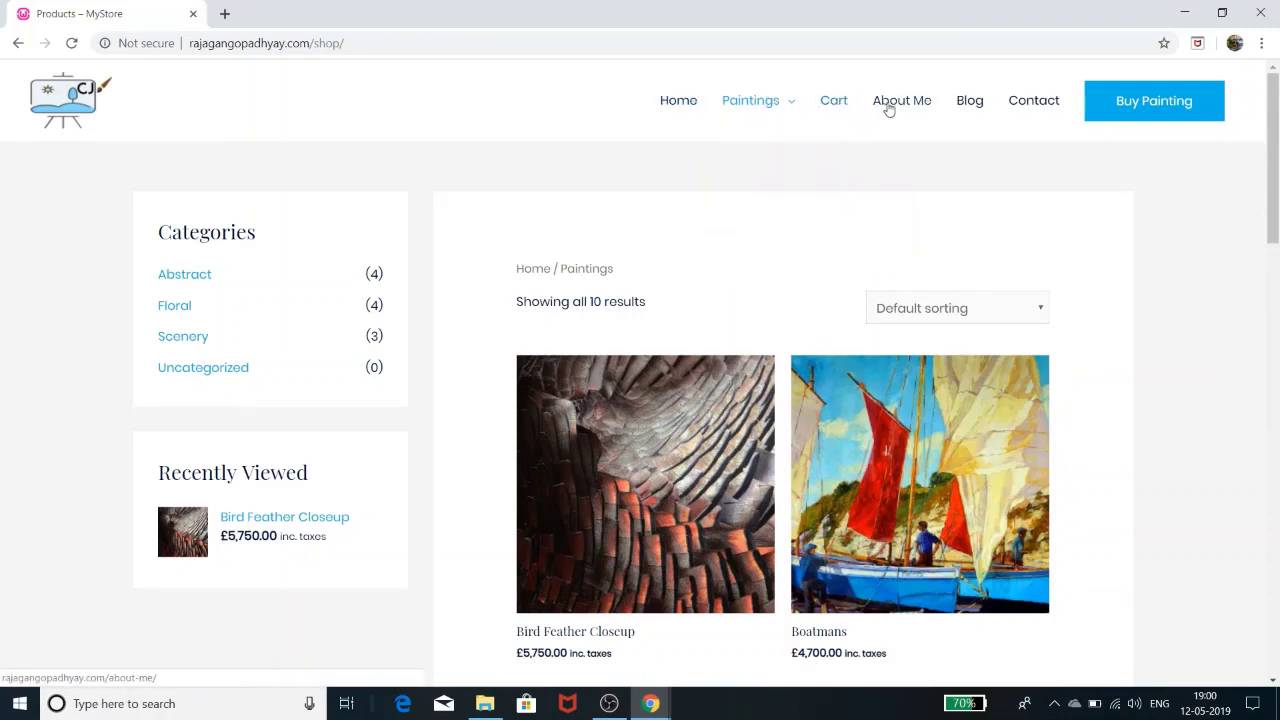
mouse_move(789, 114)
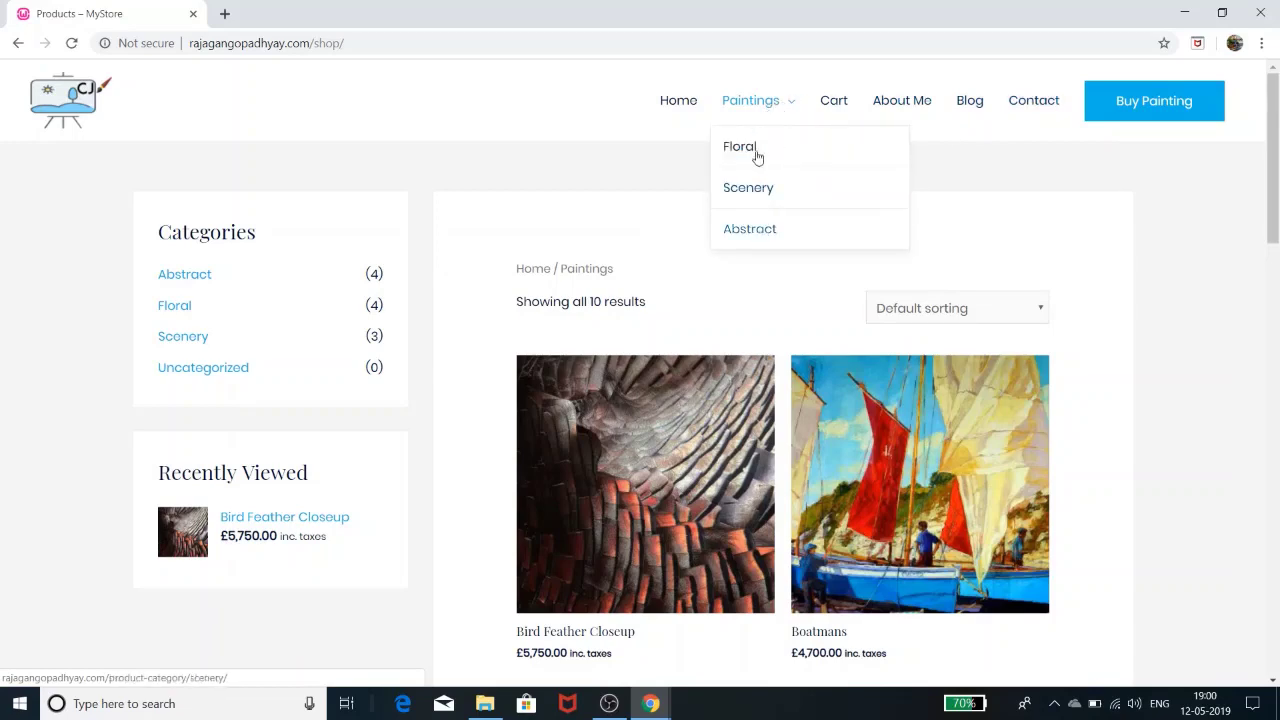
left_click(1182, 10)
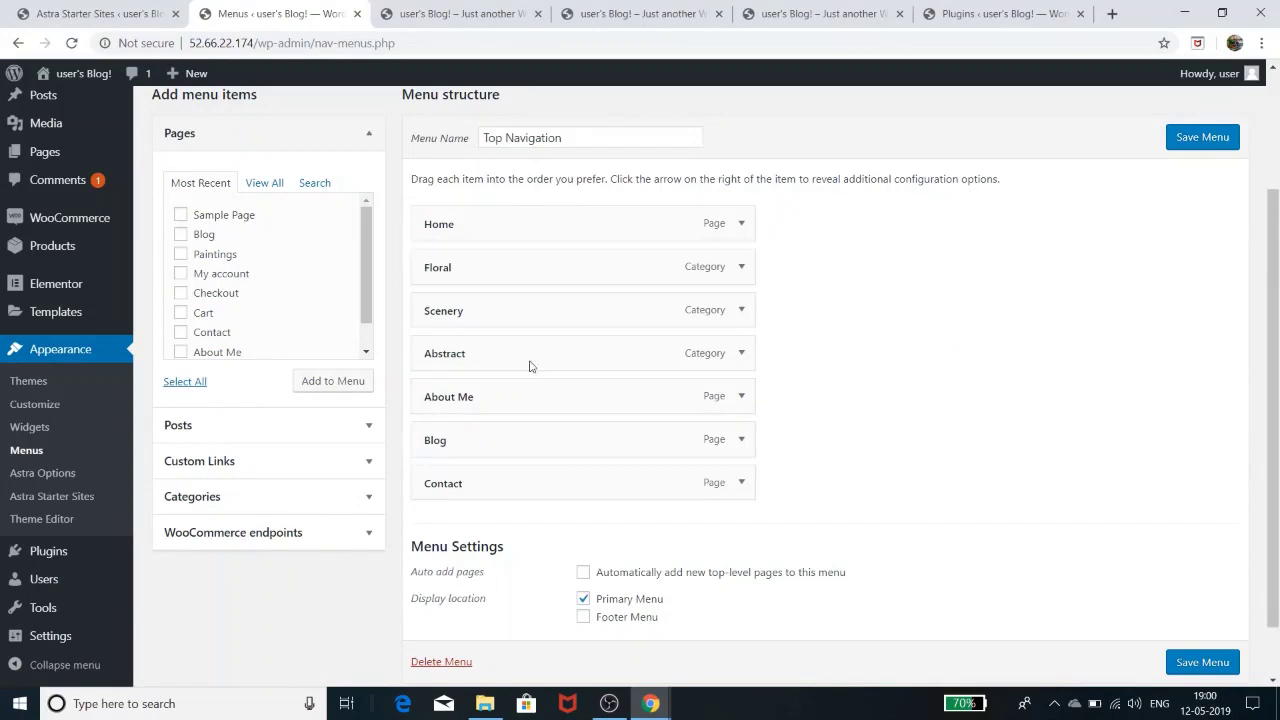
Step: Add the Cart page to the Top Navigation menu and place it between Abstract and About Me
left_click(180, 316)
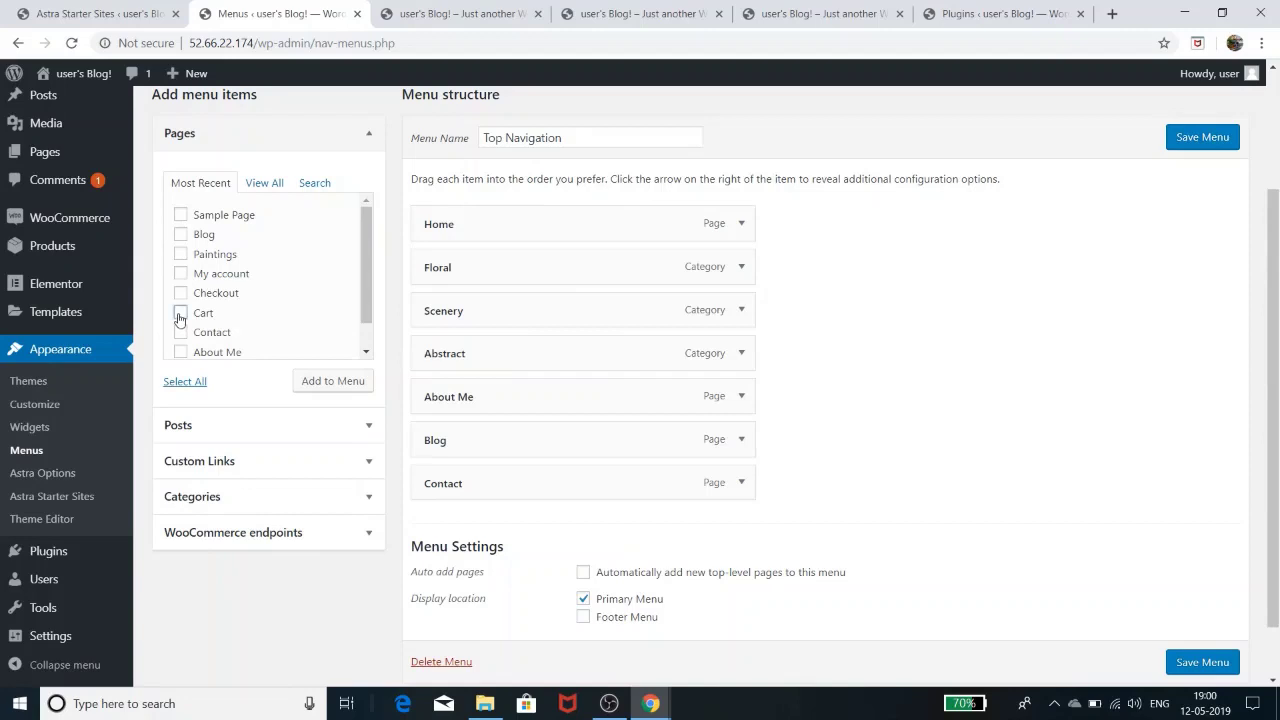
left_click(340, 383)
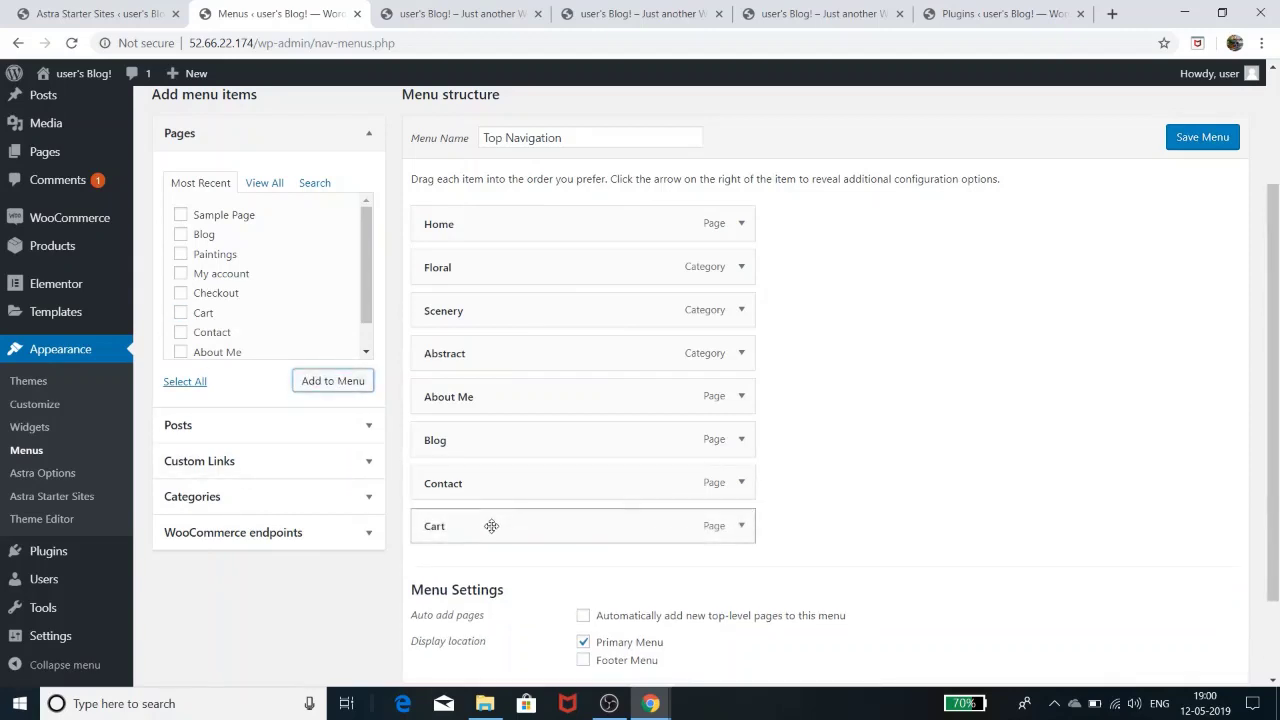
left_click_drag(491, 526, 489, 392)
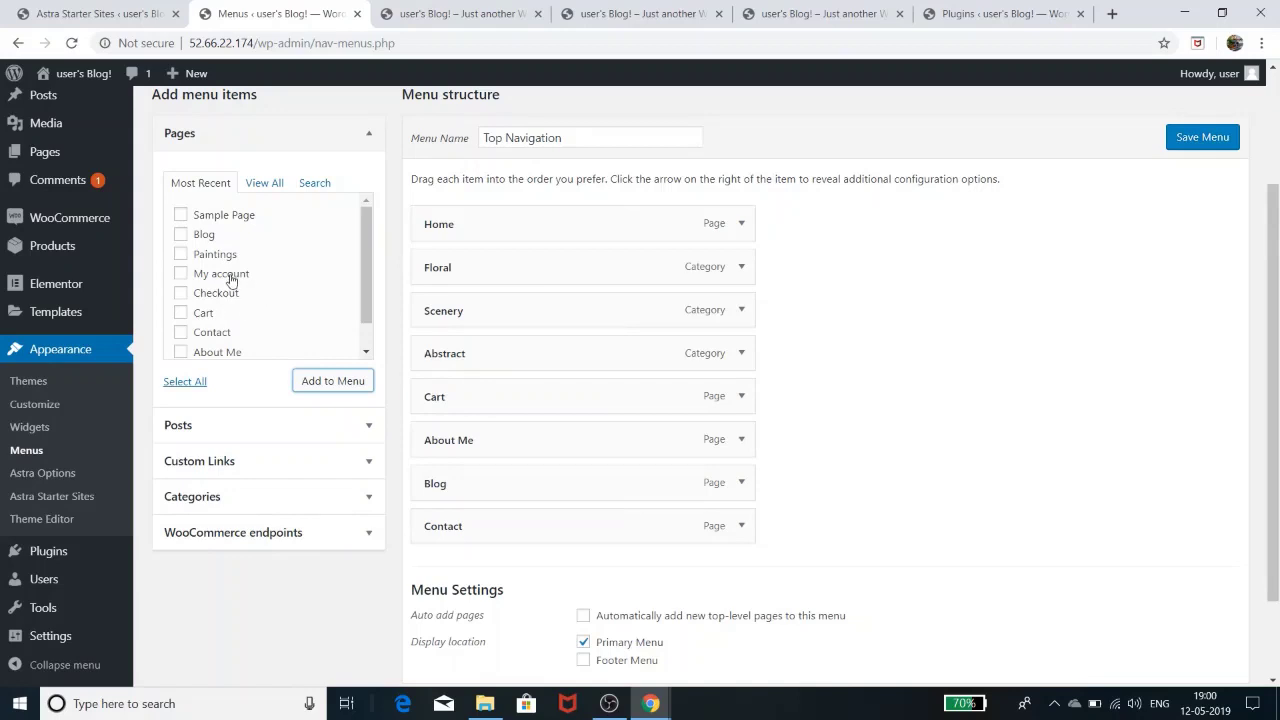
mouse_move(360, 292)
left_mouse_down()
mouse_move(362, 322)
mouse_move(360, 292)
left_mouse_up()
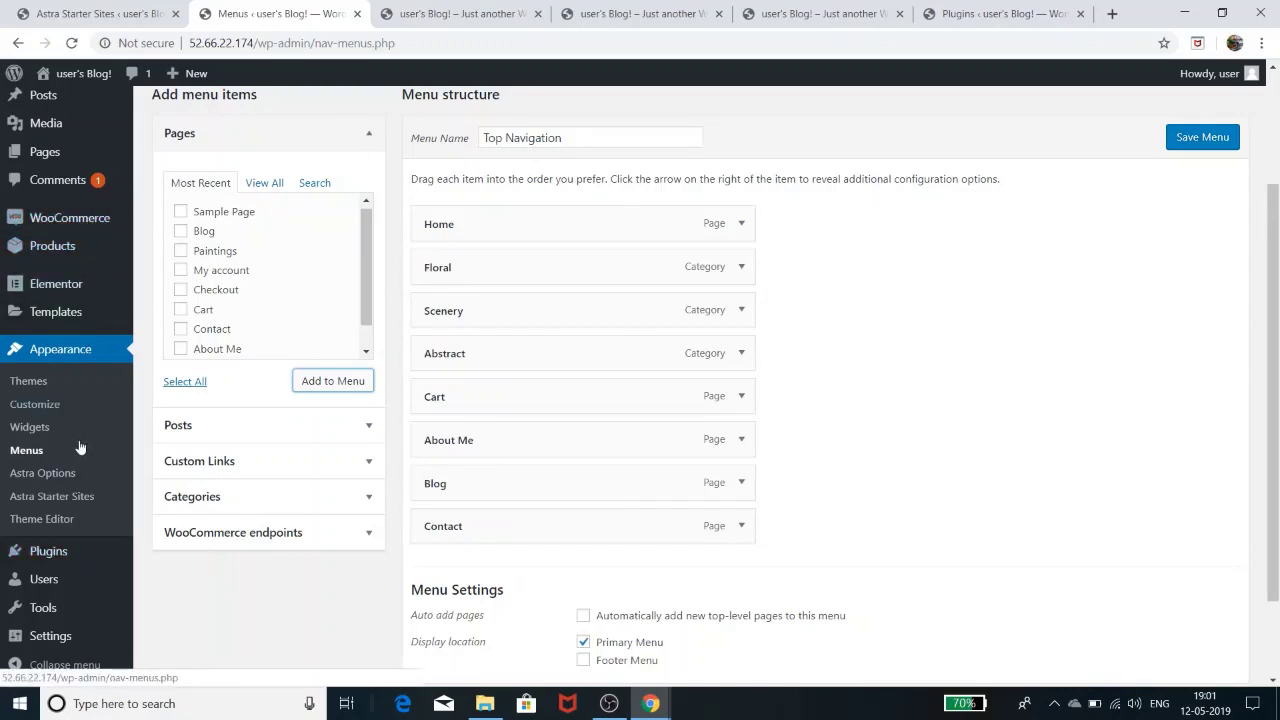
Step: Add the Paintings page to the Top Navigation menu and place it as a top-level item between Home and Floral
mouse_move(54, 222)
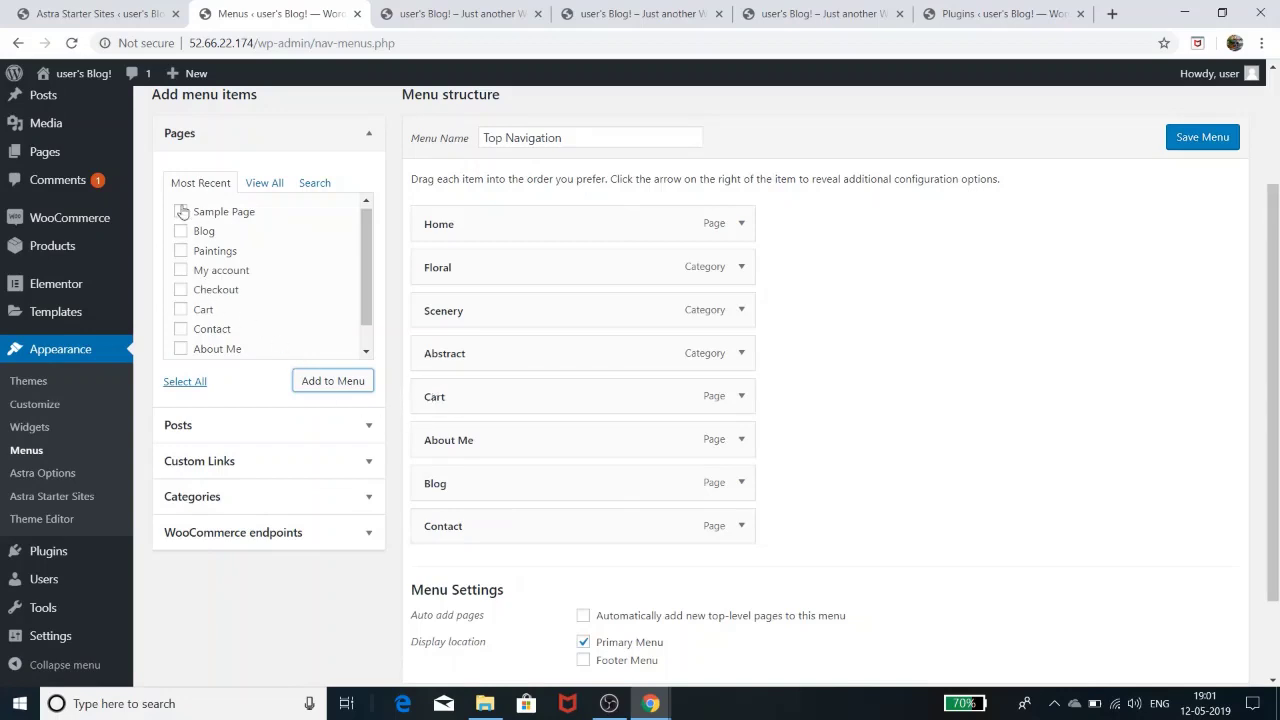
mouse_move(105, 300)
scroll(229, 326, "down", 1)
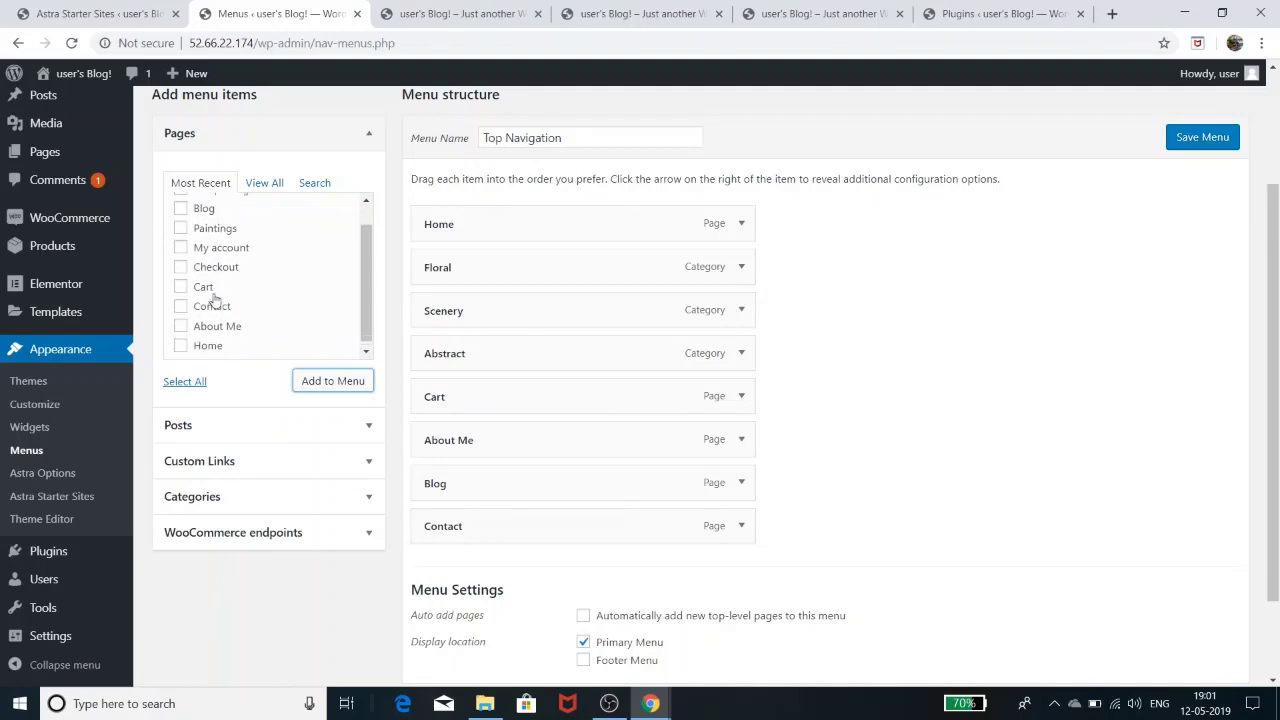
scroll(220, 300, "up", 1)
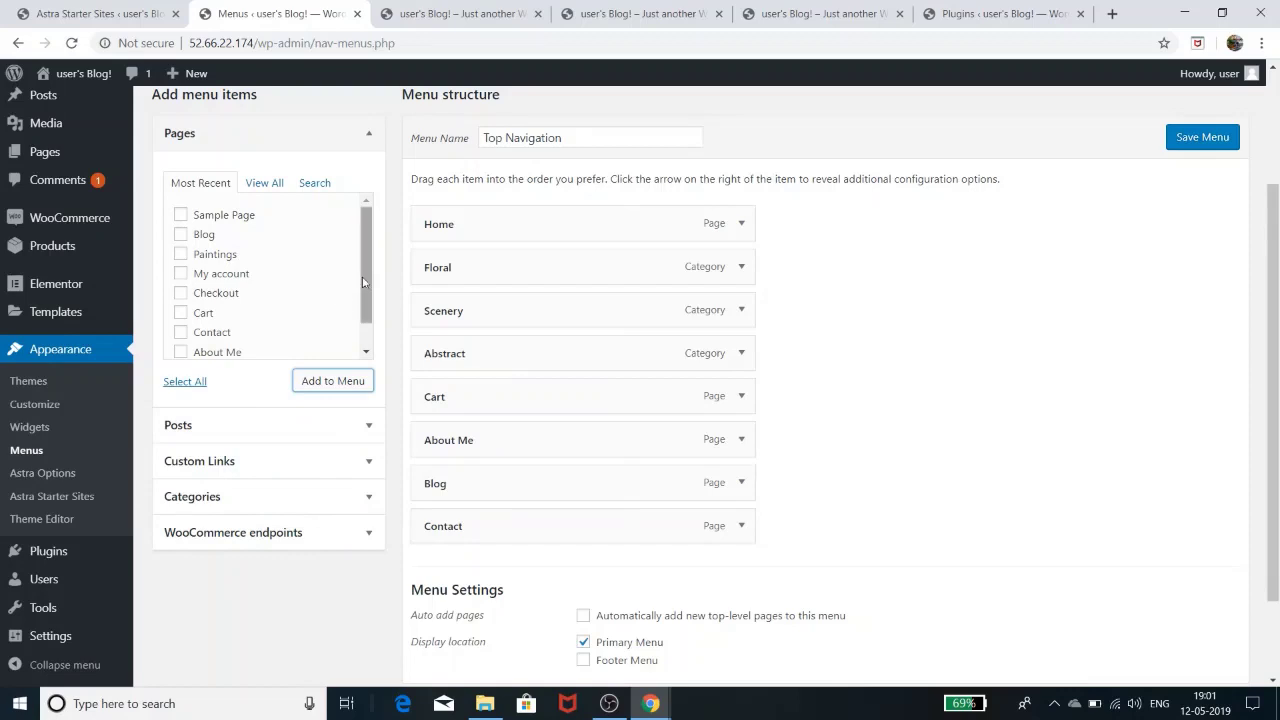
scroll(364, 282, "down", 1)
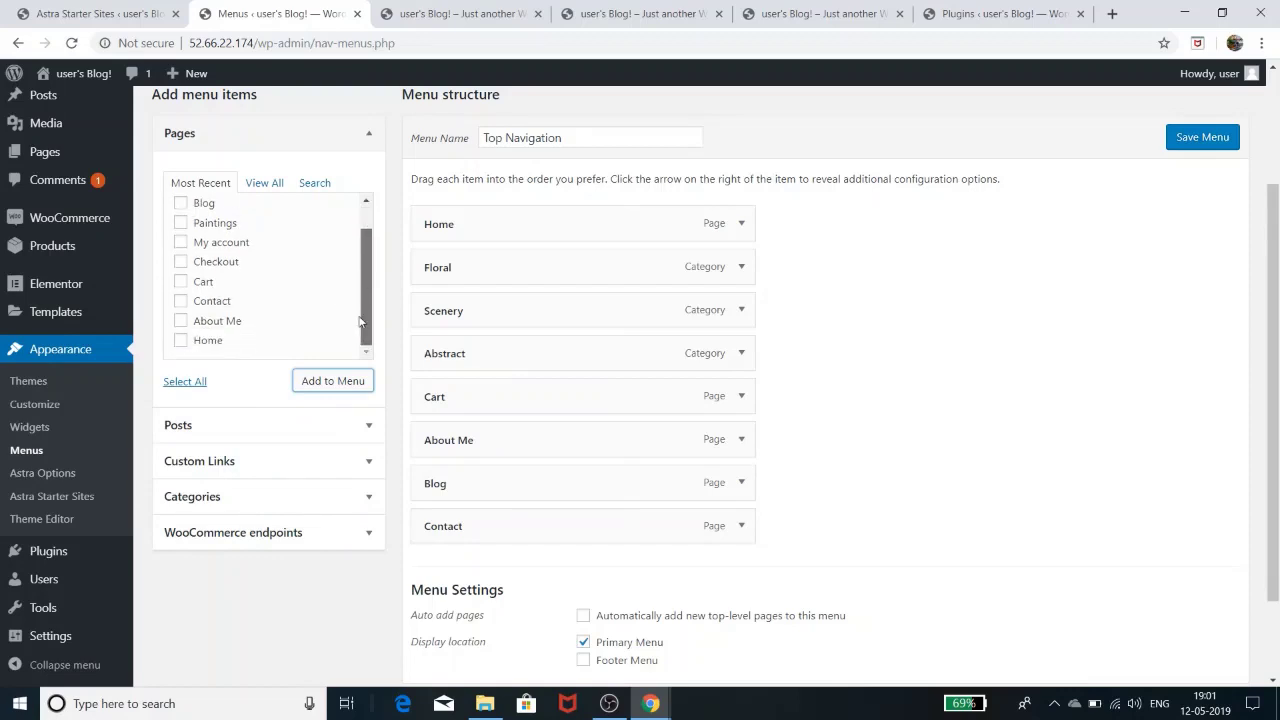
left_click_drag(360, 318, 369, 286)
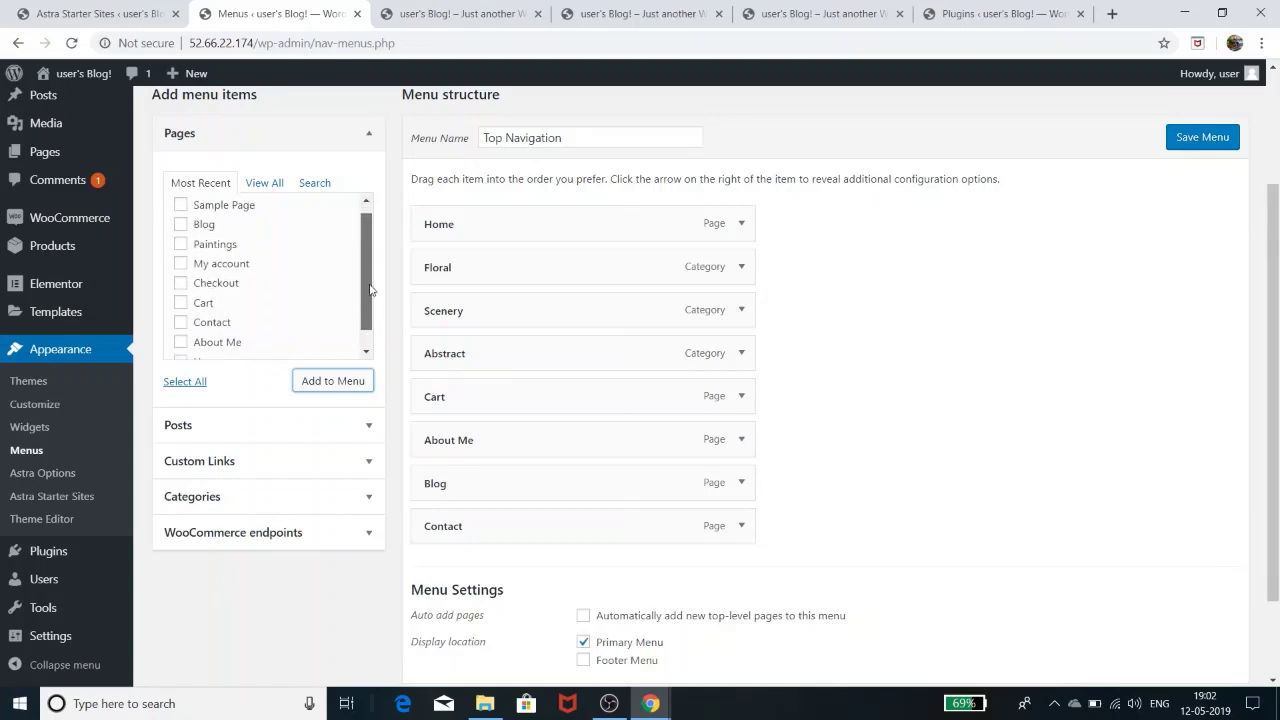
left_click(181, 244)
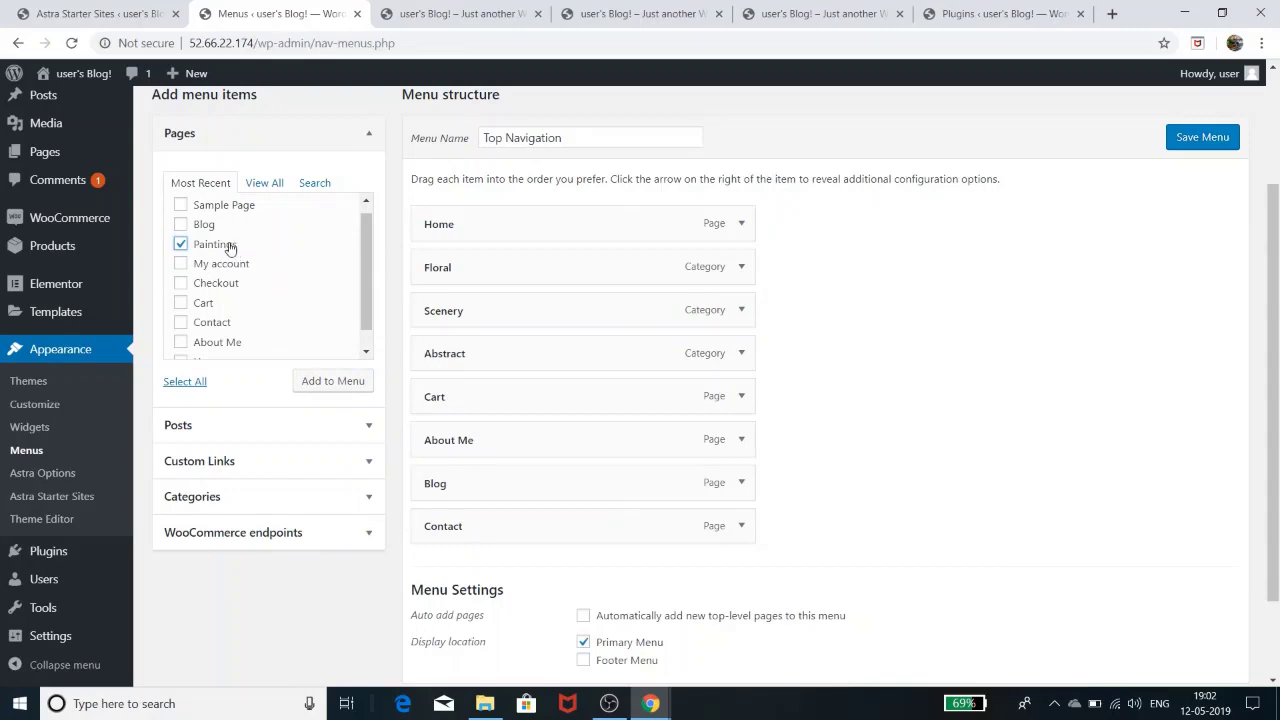
left_click(330, 381)
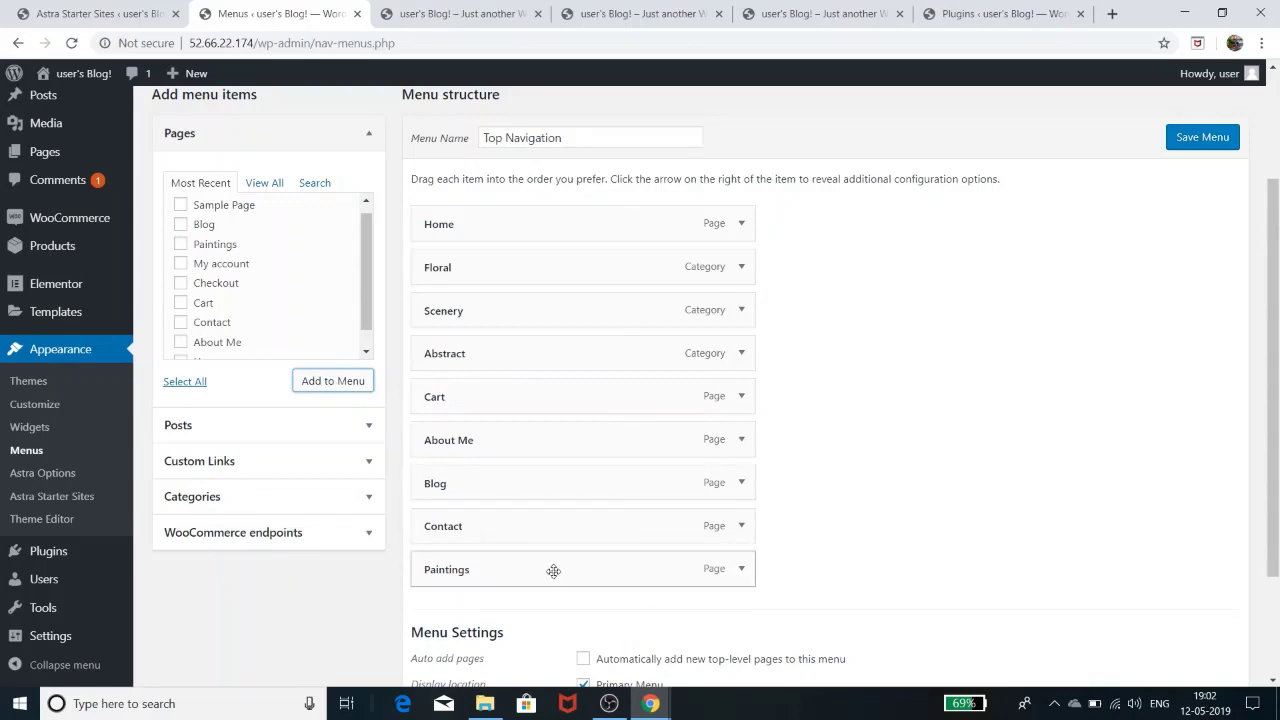
mouse_move(553, 570)
left_mouse_down()
mouse_move(551, 300)
mouse_move(549, 320)
mouse_move(515, 289)
mouse_move(511, 249)
mouse_move(516, 270)
mouse_move(473, 265)
mouse_move(499, 268)
left_mouse_up()
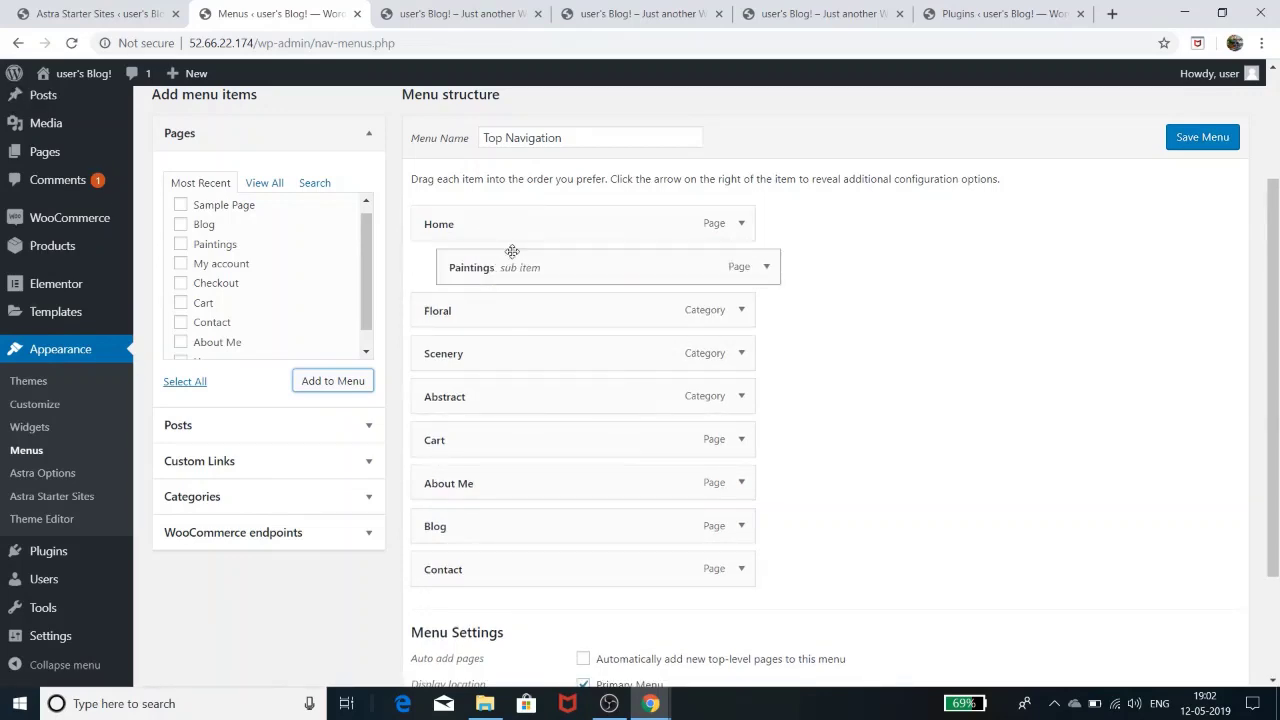
left_click_drag(517, 260, 501, 261)
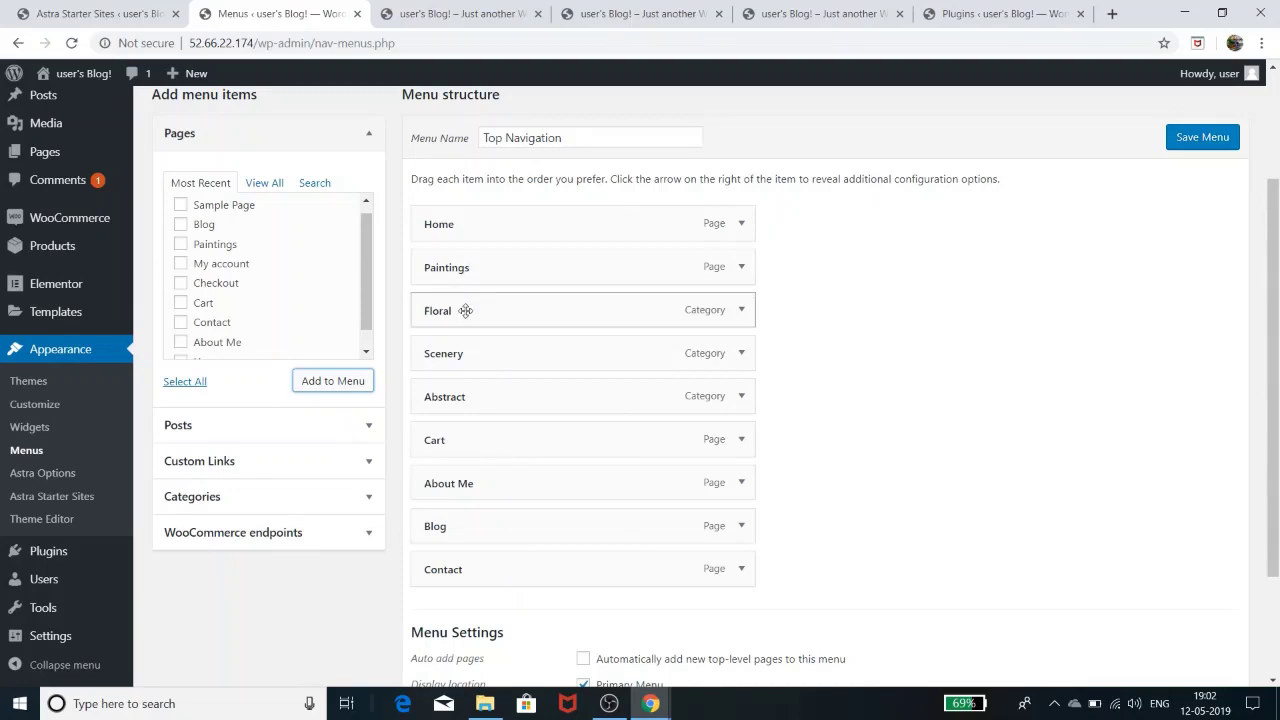
Step: Nest Floral, Scenery and Abstract as sub items under Paintings and save the Top Navigation menu
left_click_drag(465, 310, 501, 311)
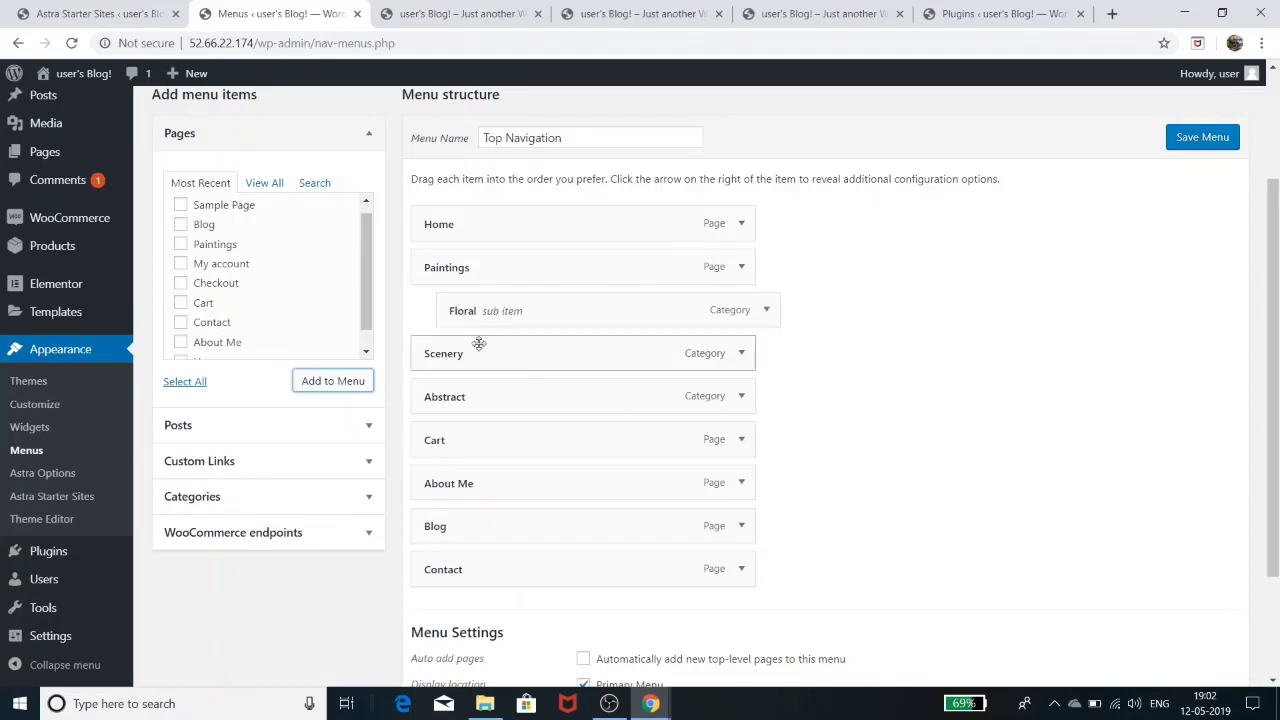
mouse_move(468, 354)
left_mouse_down()
mouse_move(500, 357)
mouse_move(486, 394)
mouse_move(503, 394)
left_mouse_up()
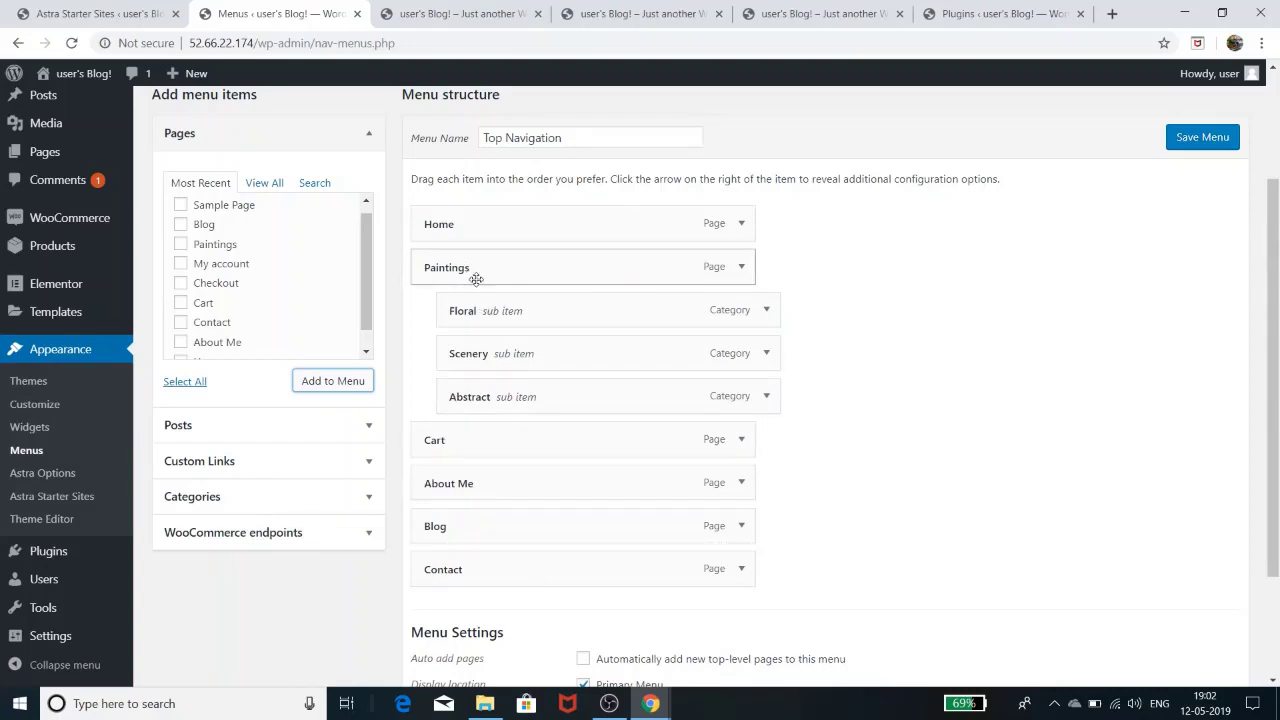
left_click(1203, 140)
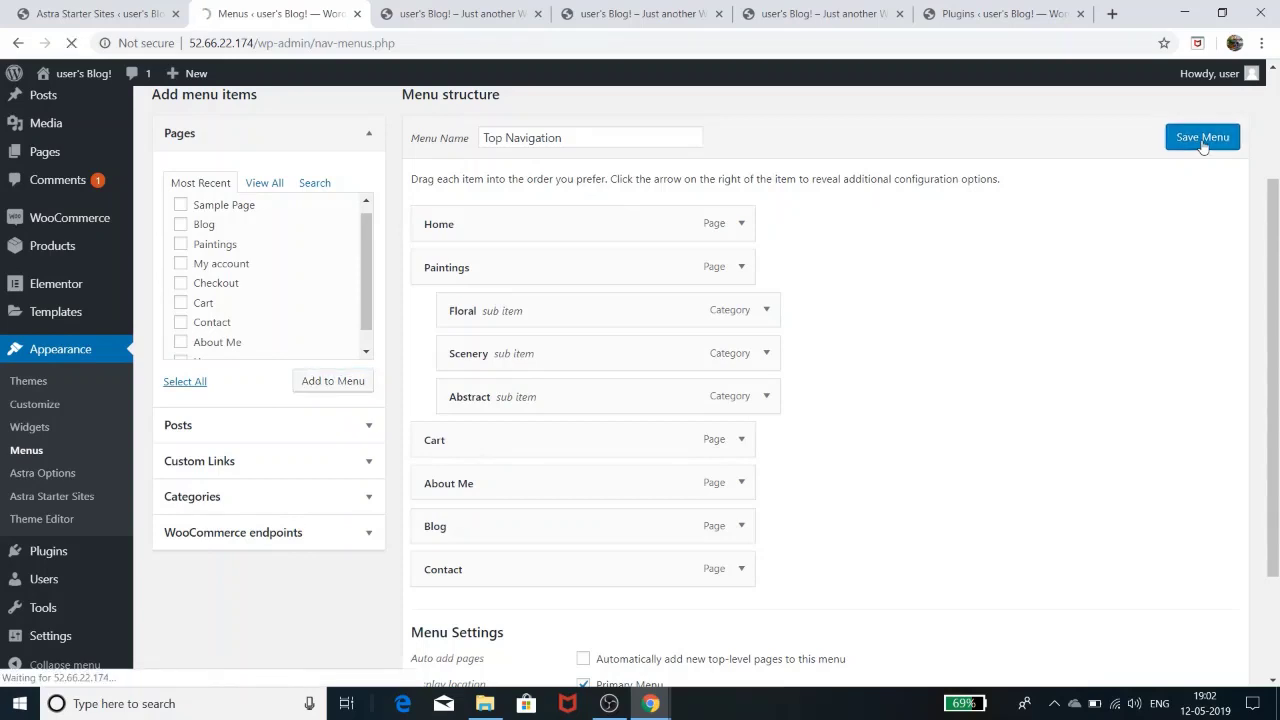
Step: Reload the artist site's home page, compare its header navigation with the finished MyStore site, and return to the artist site
left_click(632, 14)
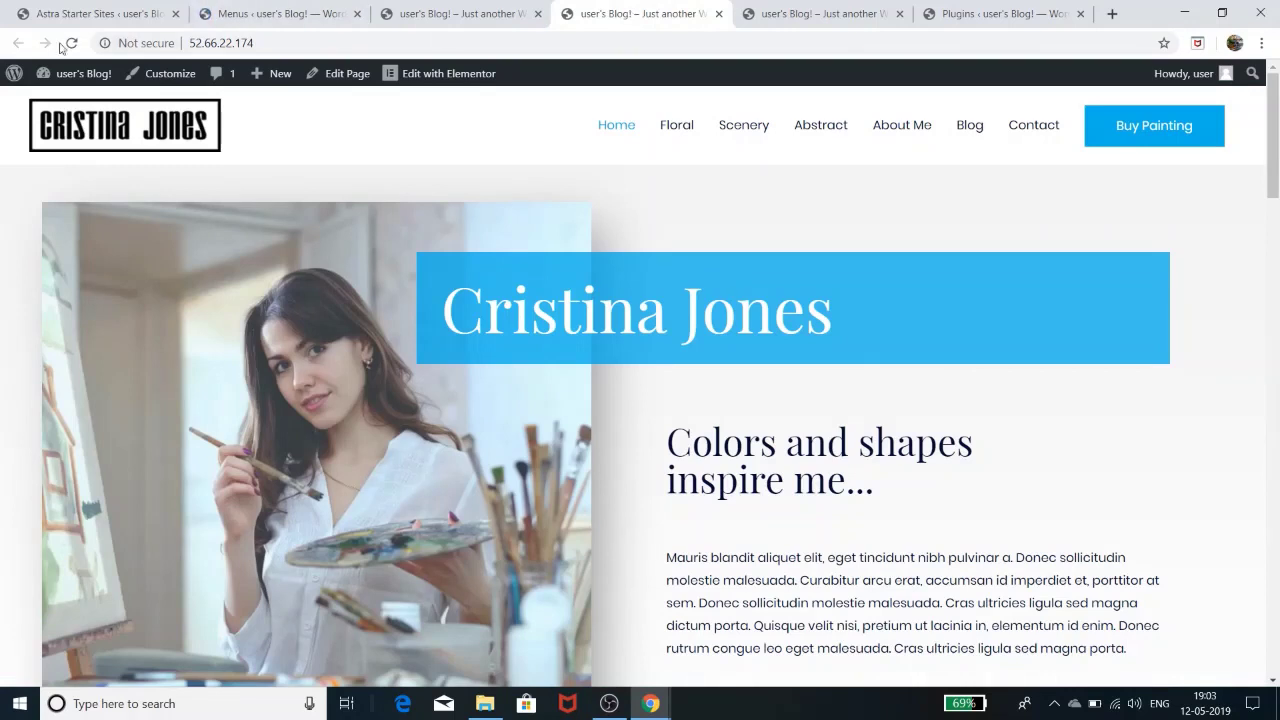
left_click(71, 43)
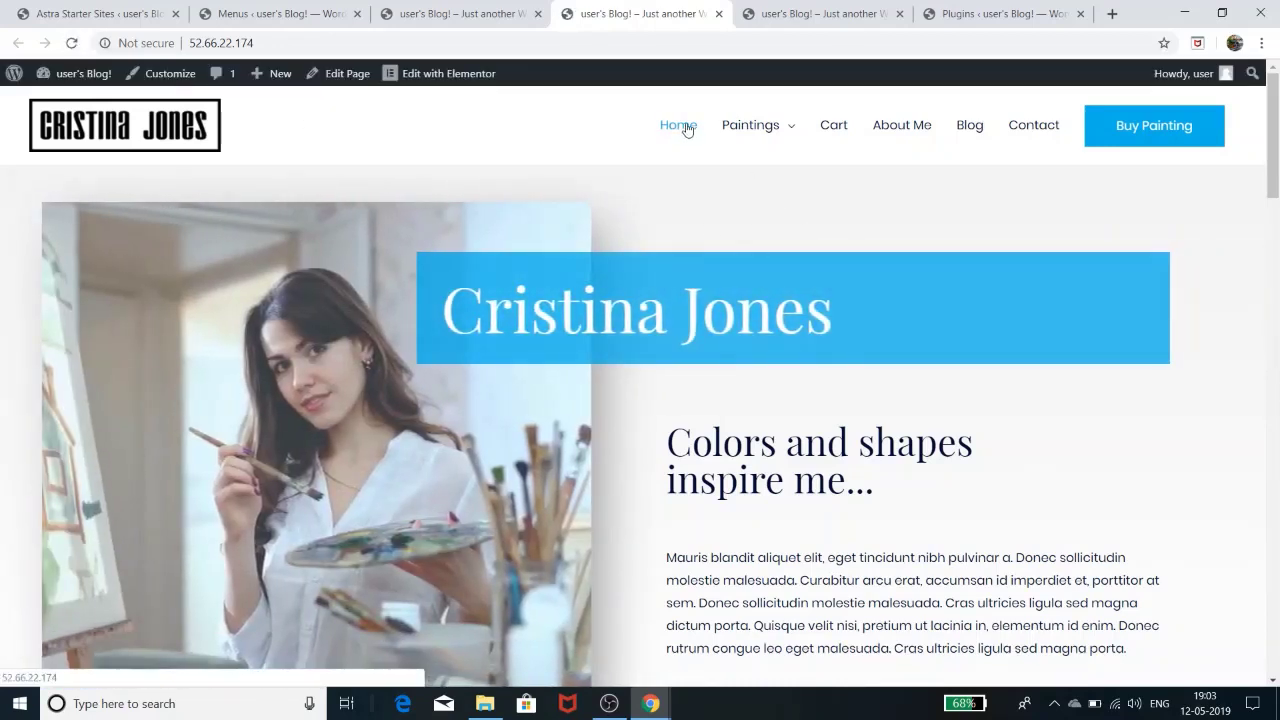
mouse_move(755, 140)
mouse_move(668, 705)
left_click(706, 653)
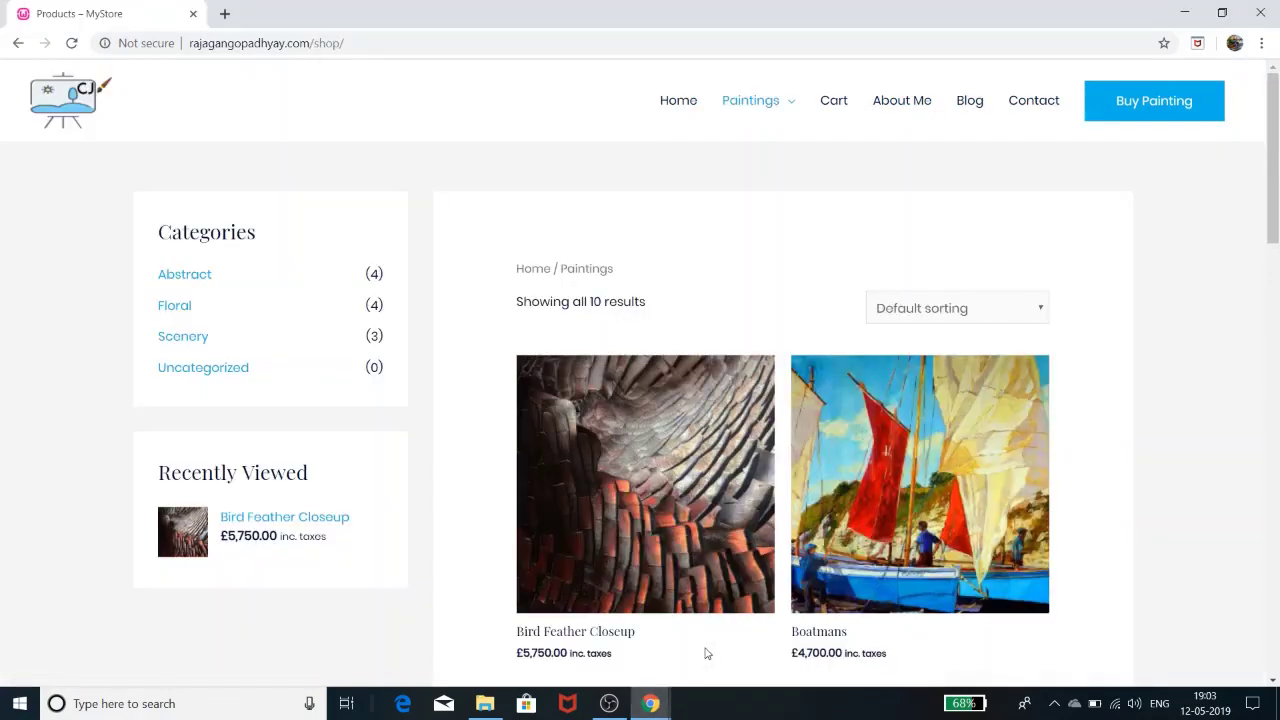
mouse_move(740, 110)
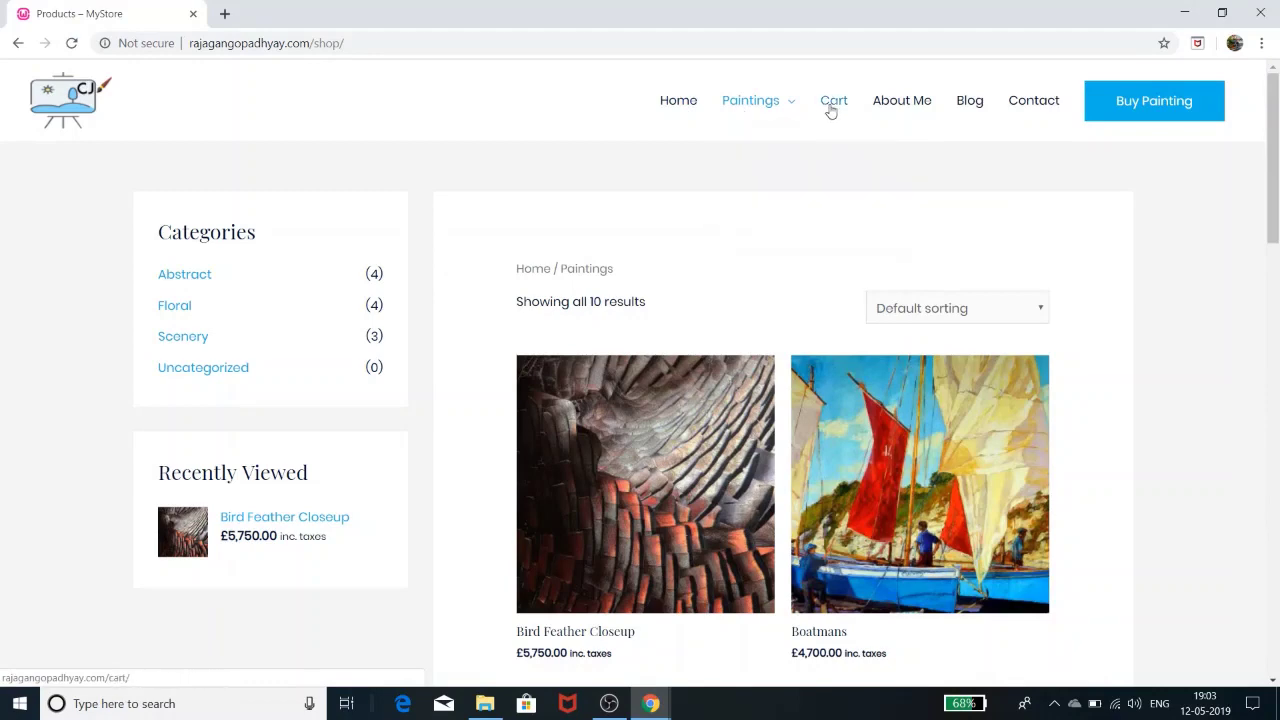
left_click(1186, 16)
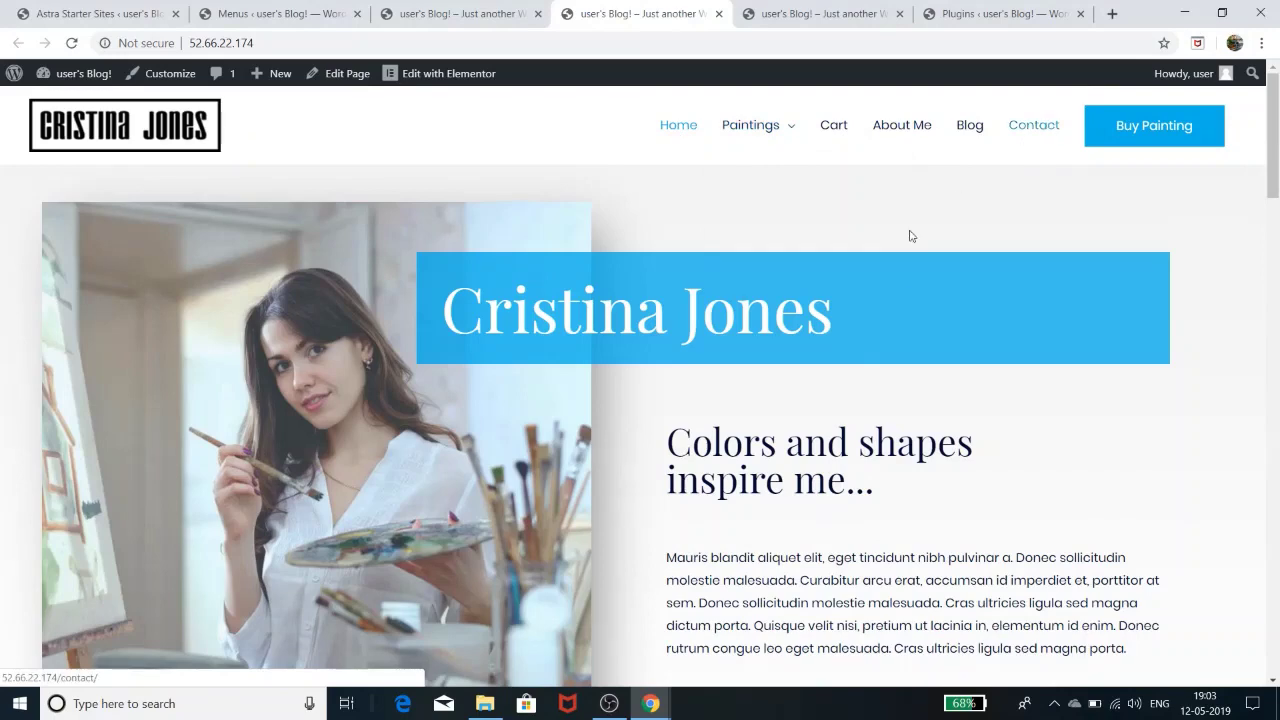
Step: Open the Paintings page on the artist site and look through its product listing
left_click(744, 128)
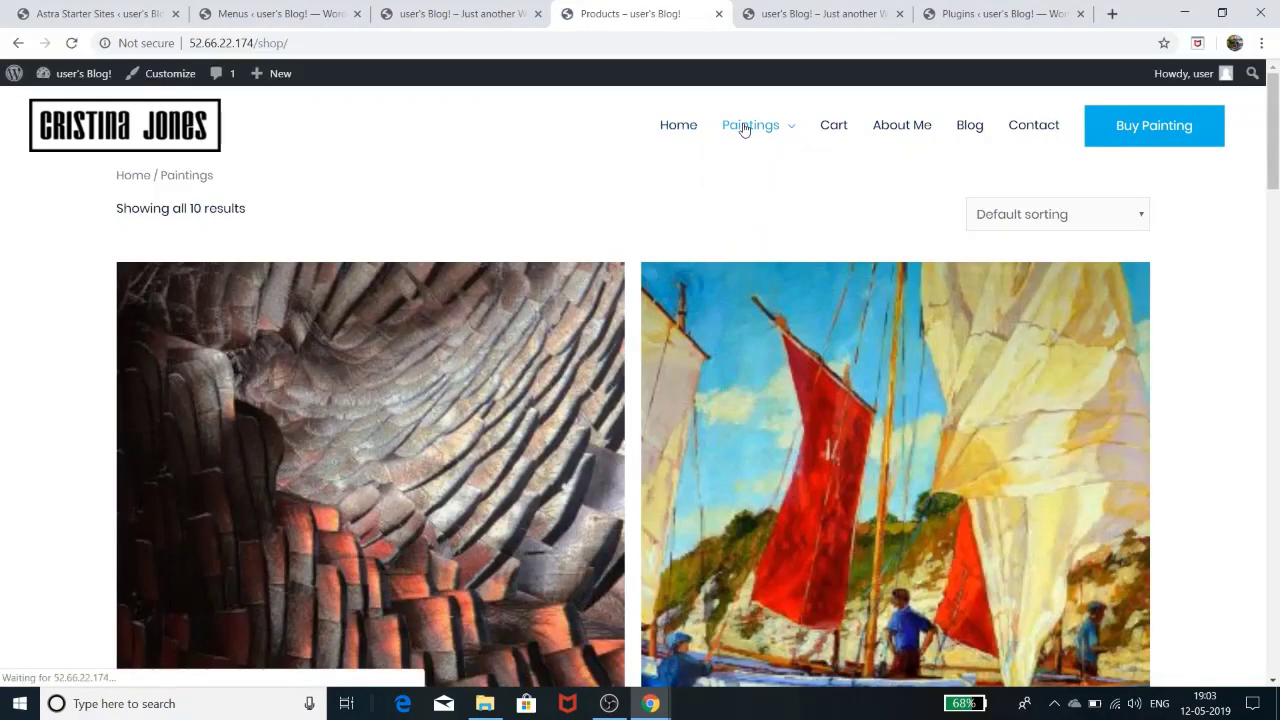
scroll(540, 452, "down", 12)
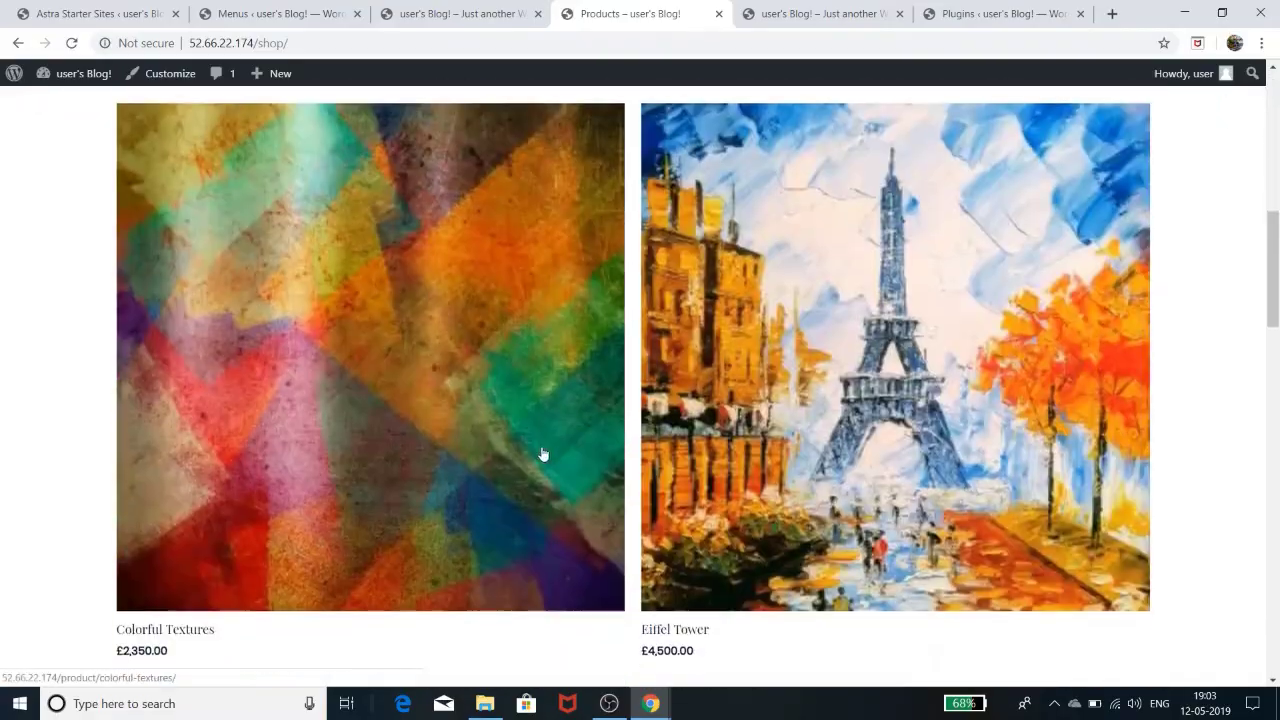
scroll(541, 455, "down", 9)
scroll(543, 457, "up", 5)
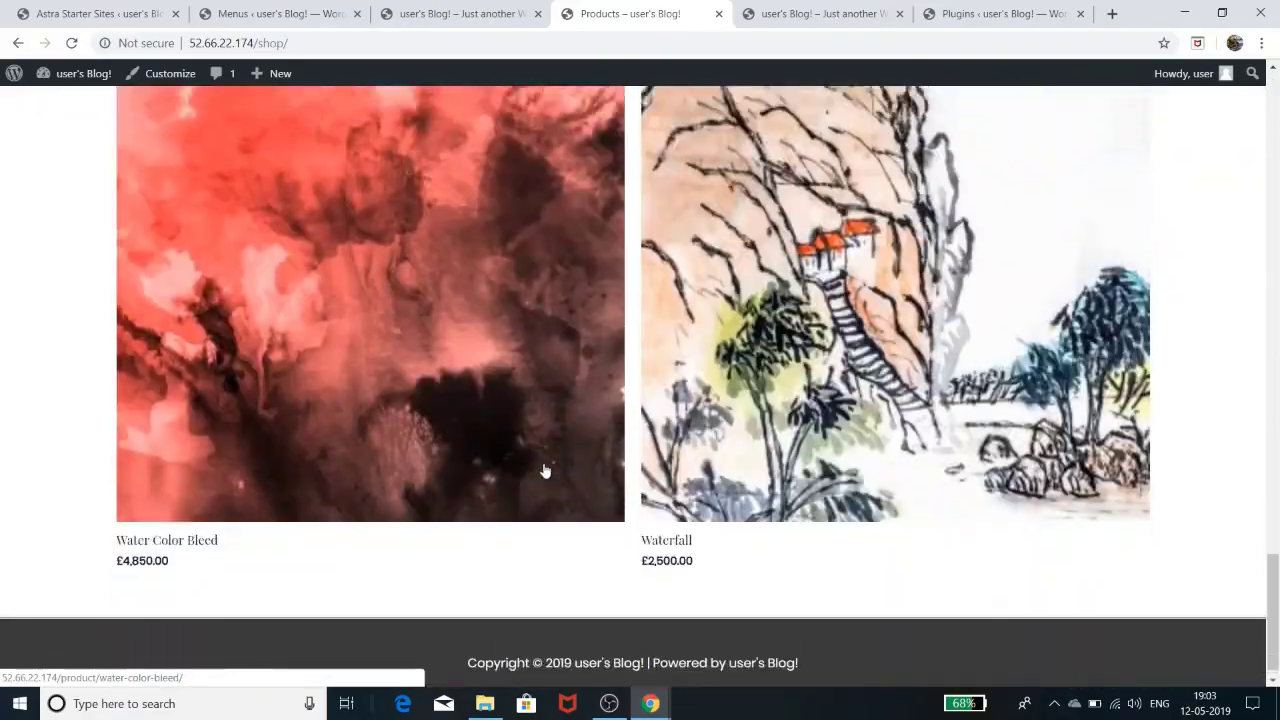
scroll(543, 469, "up", 5)
Step: Examine the MyStore Paintings page's sidebar and product grid for comparison, and return to the artist site's Paintings page
mouse_move(651, 703)
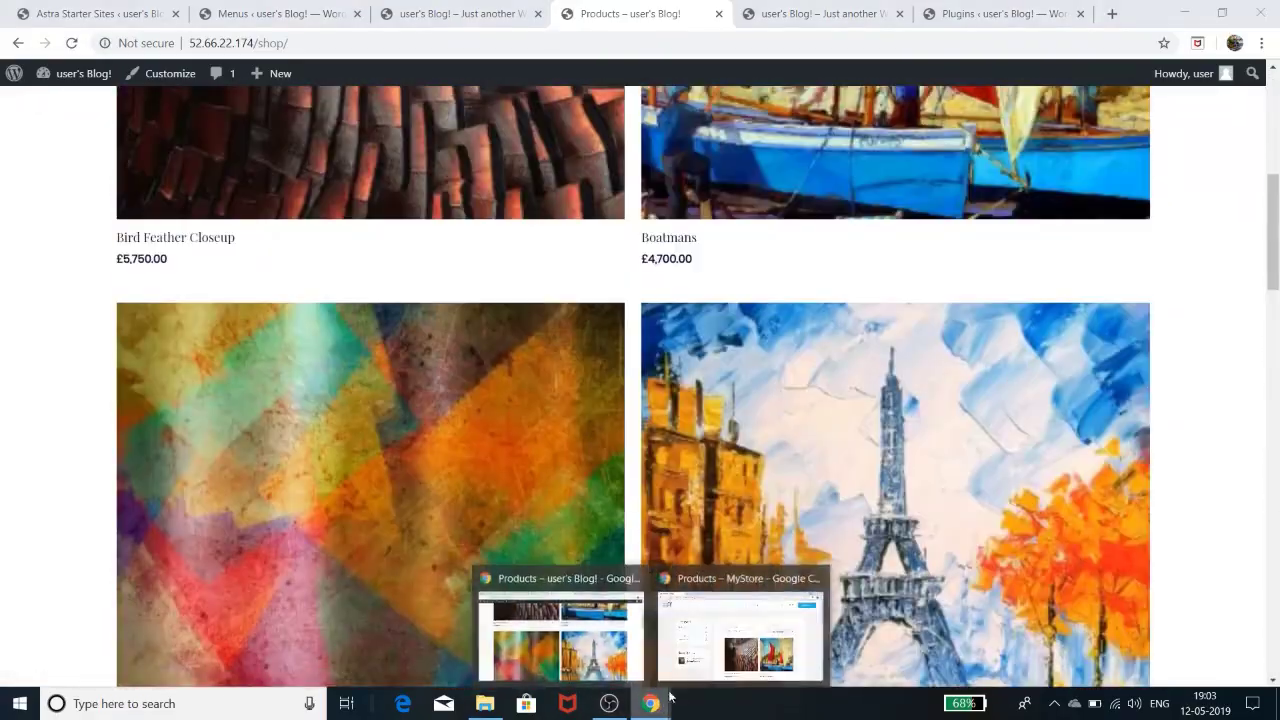
left_click(713, 650)
left_click(757, 102)
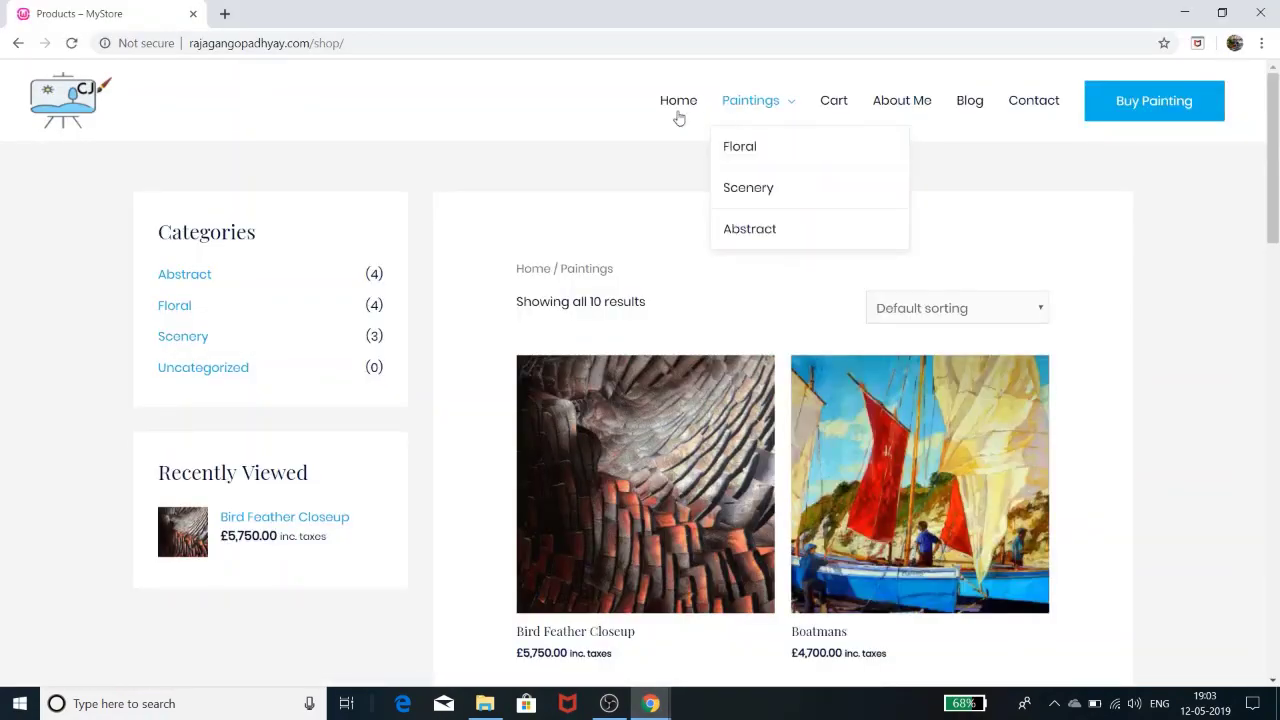
scroll(523, 492, "down", 12)
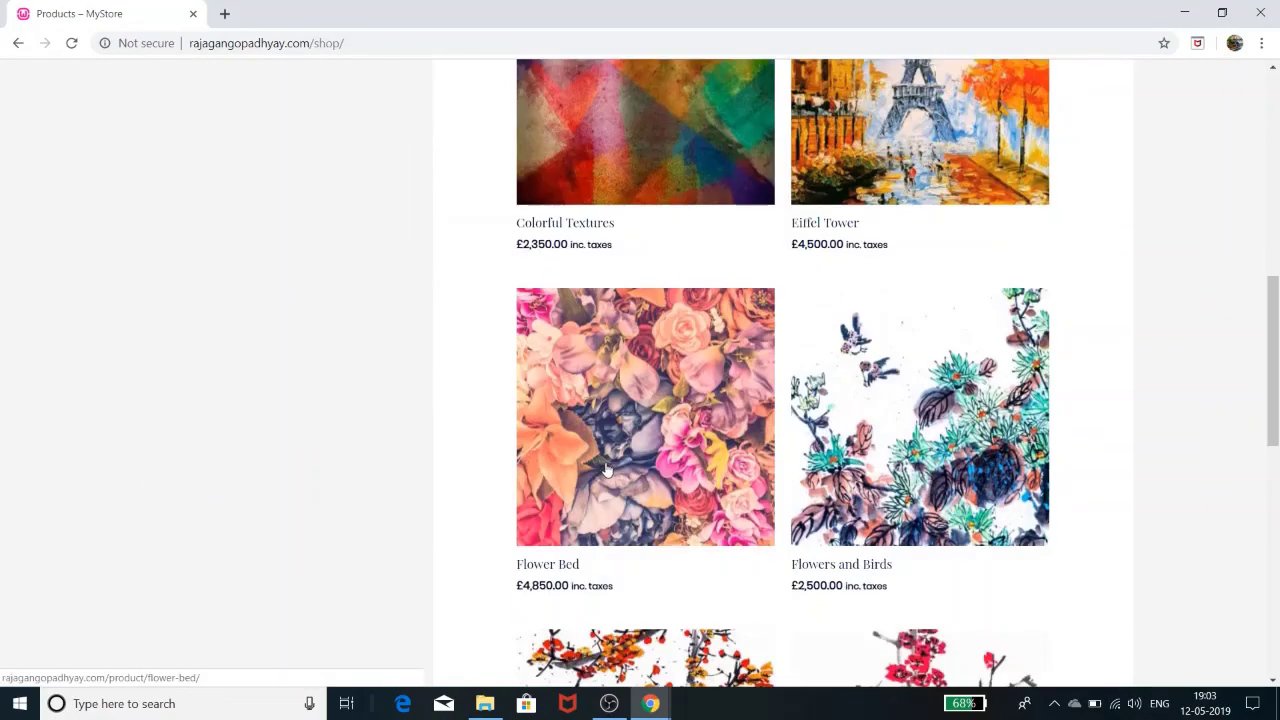
scroll(608, 477, "down", 4)
scroll(608, 477, "up", 12)
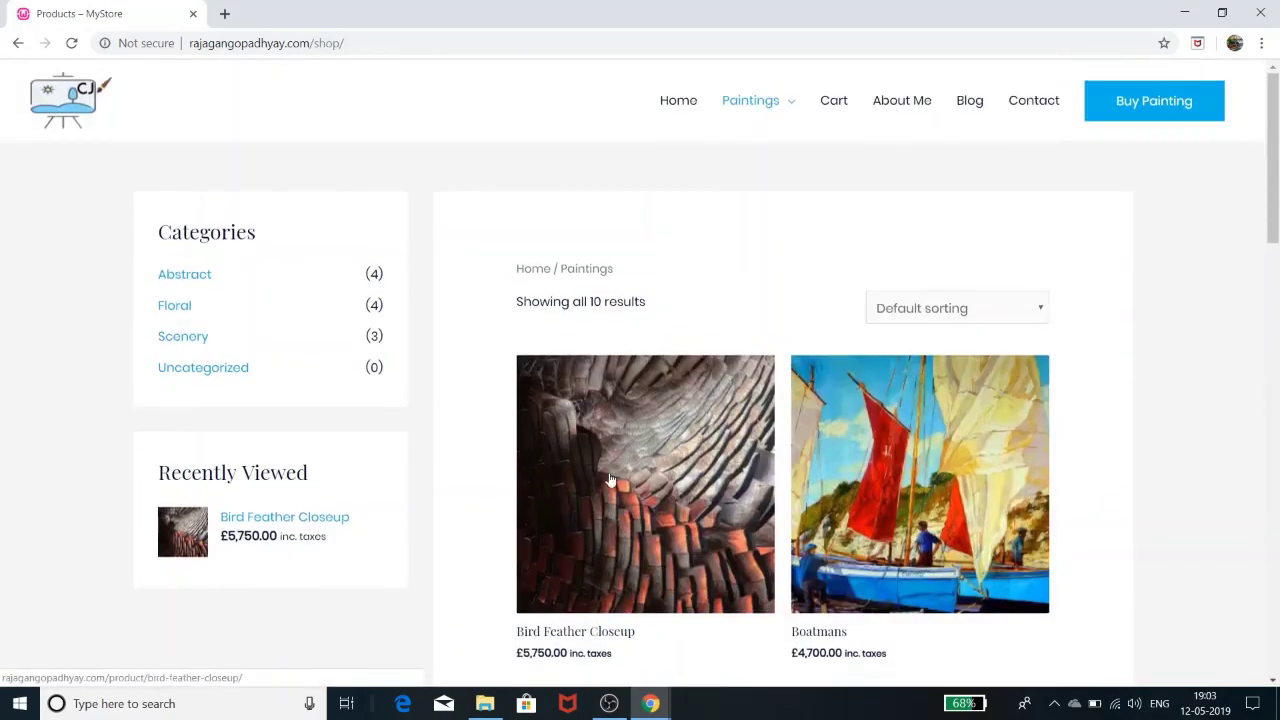
left_click(1184, 12)
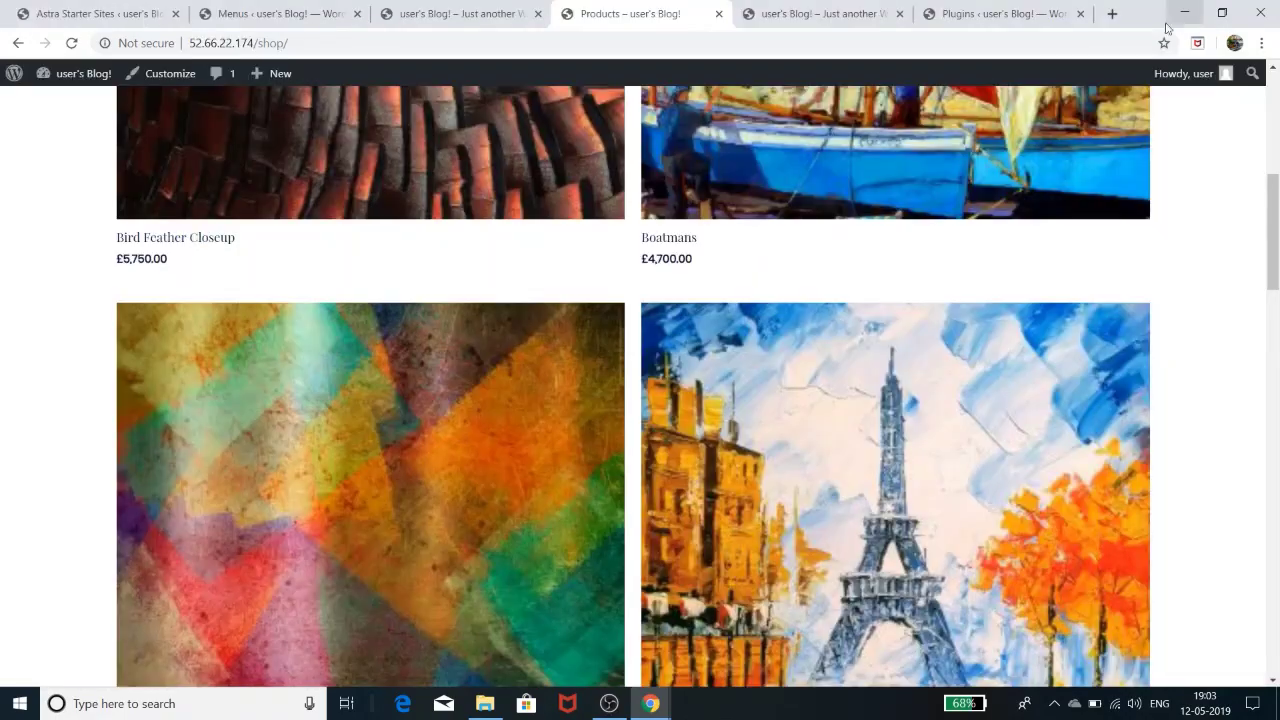
scroll(583, 402, "up", 5)
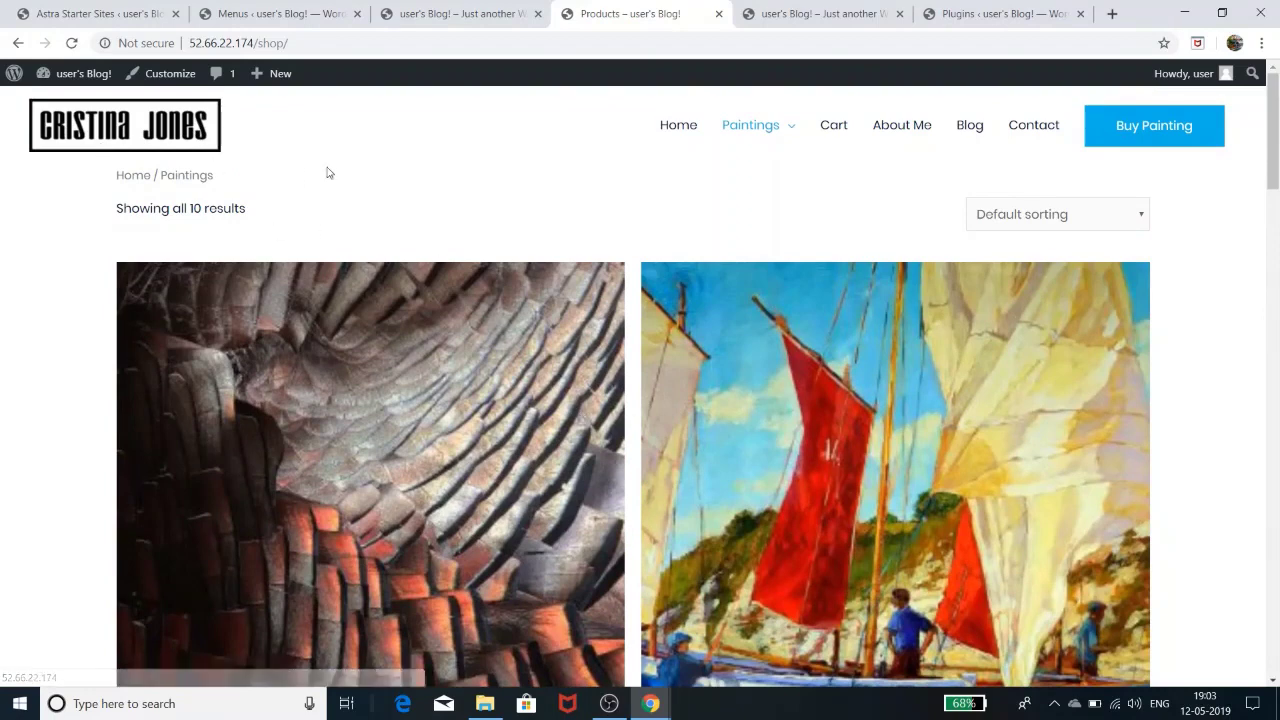
Step: Save the Top Navigation menu again and open the Paintings shop page for editing from the list of all pages
left_click(278, 14)
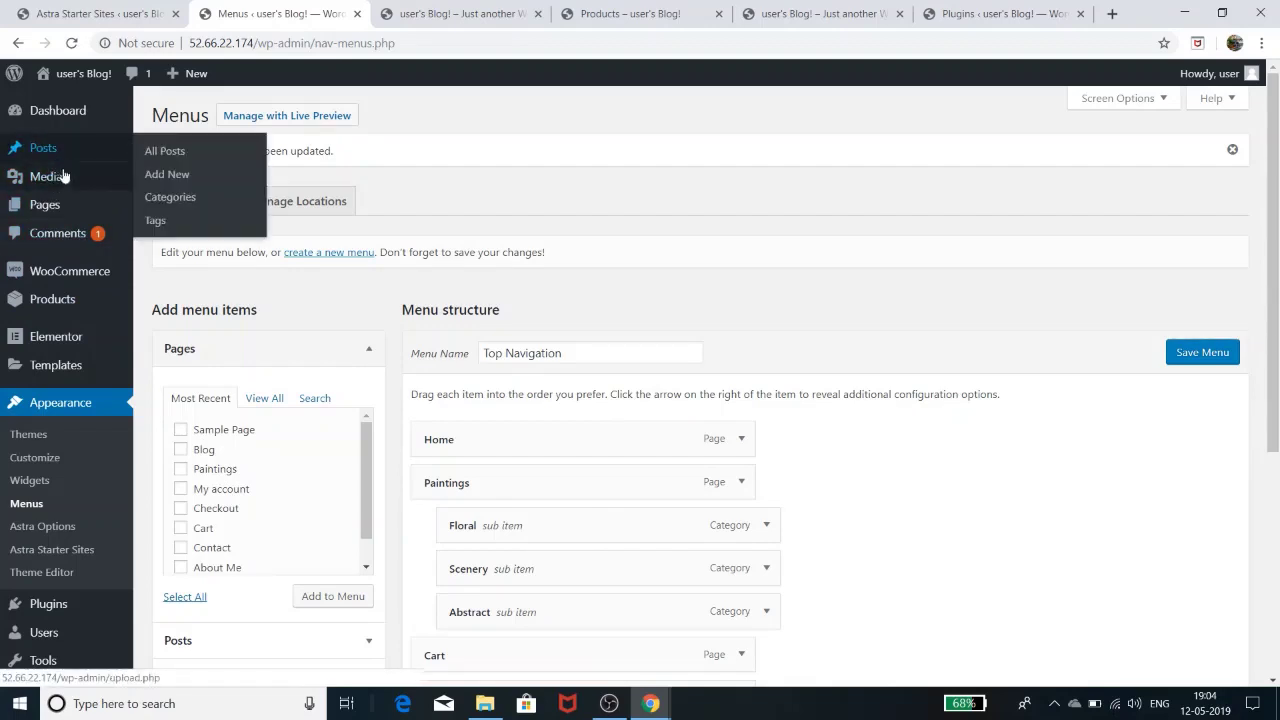
mouse_move(71, 206)
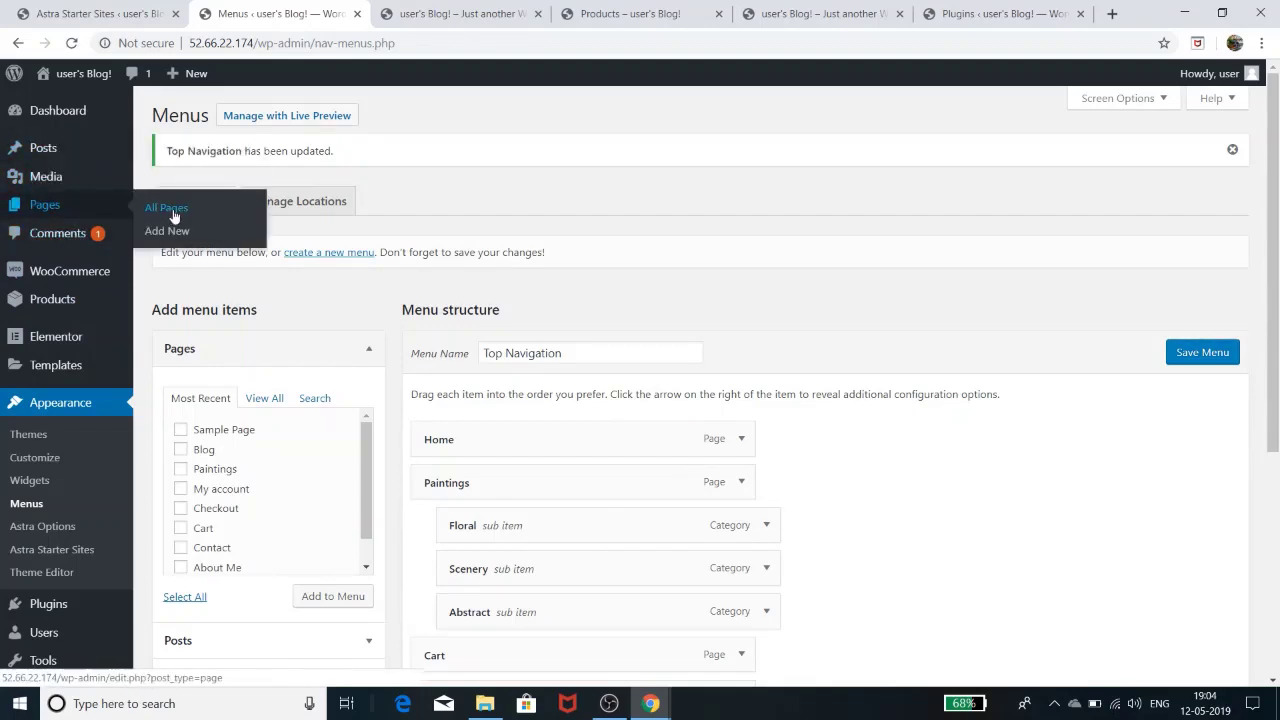
left_click(1202, 352)
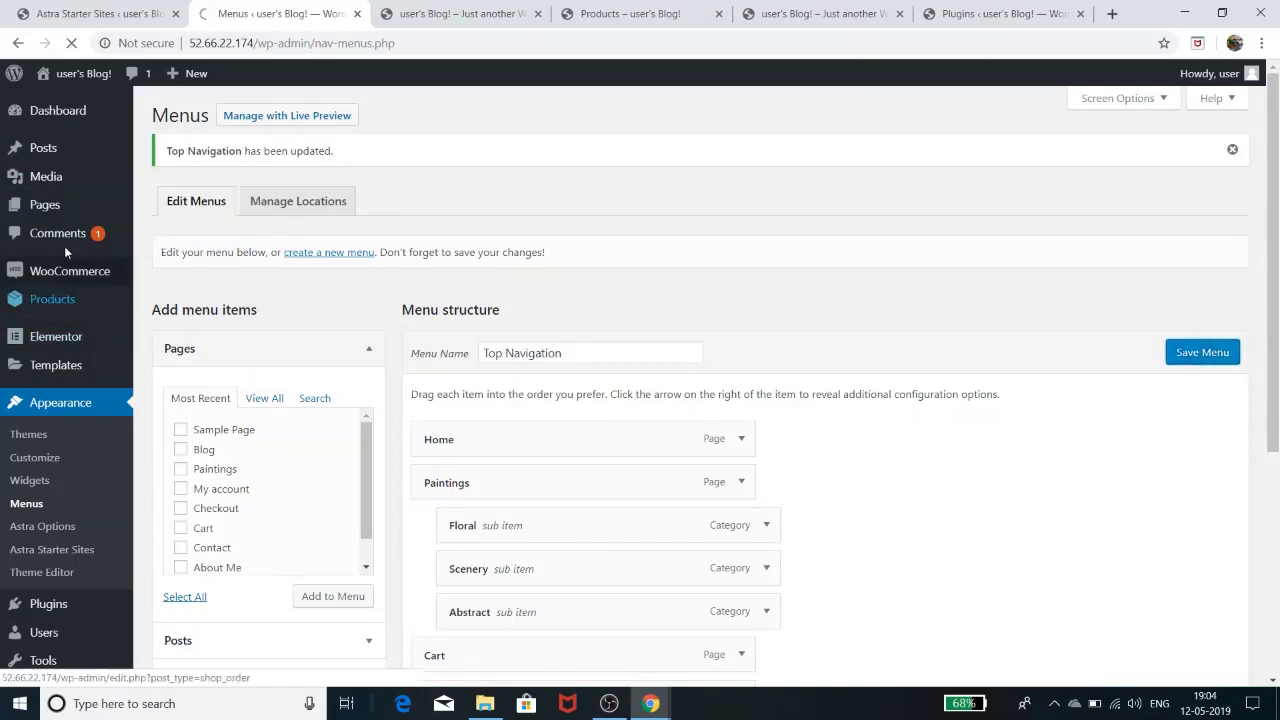
mouse_move(46, 204)
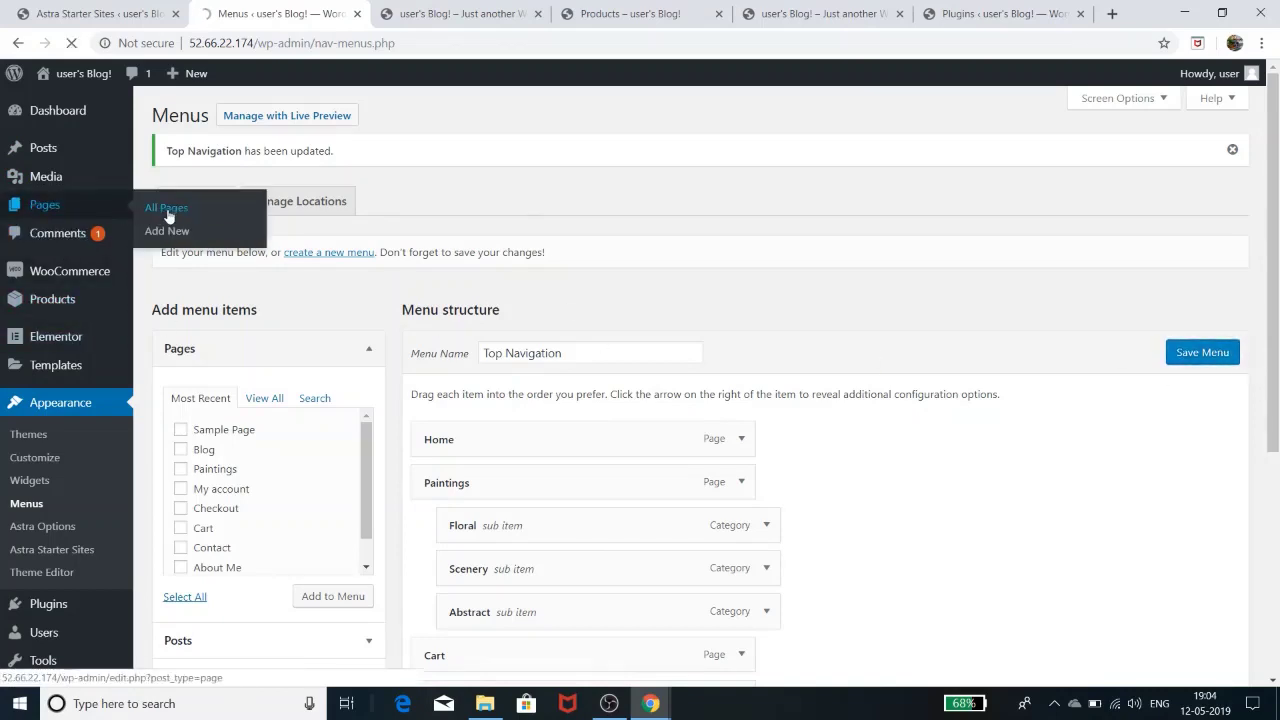
left_click(167, 210)
scroll(387, 587, "down", 1)
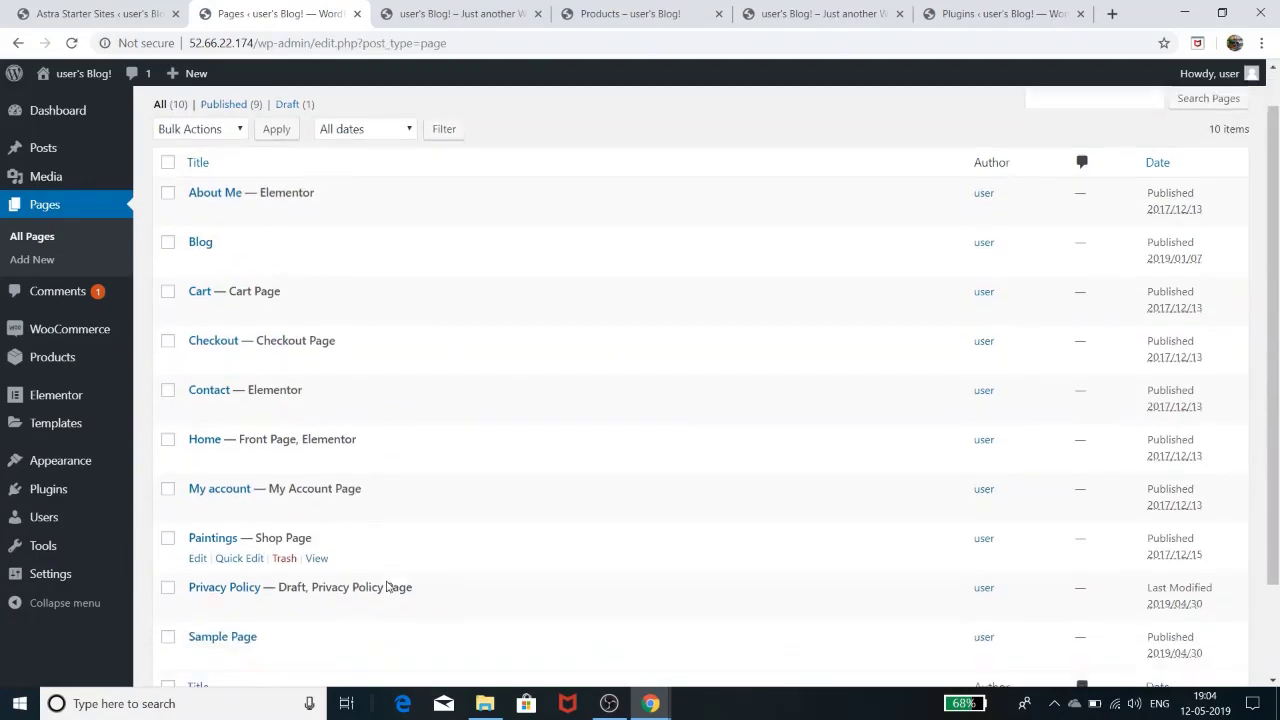
scroll(387, 587, "down", 1)
scroll(386, 586, "up", 1)
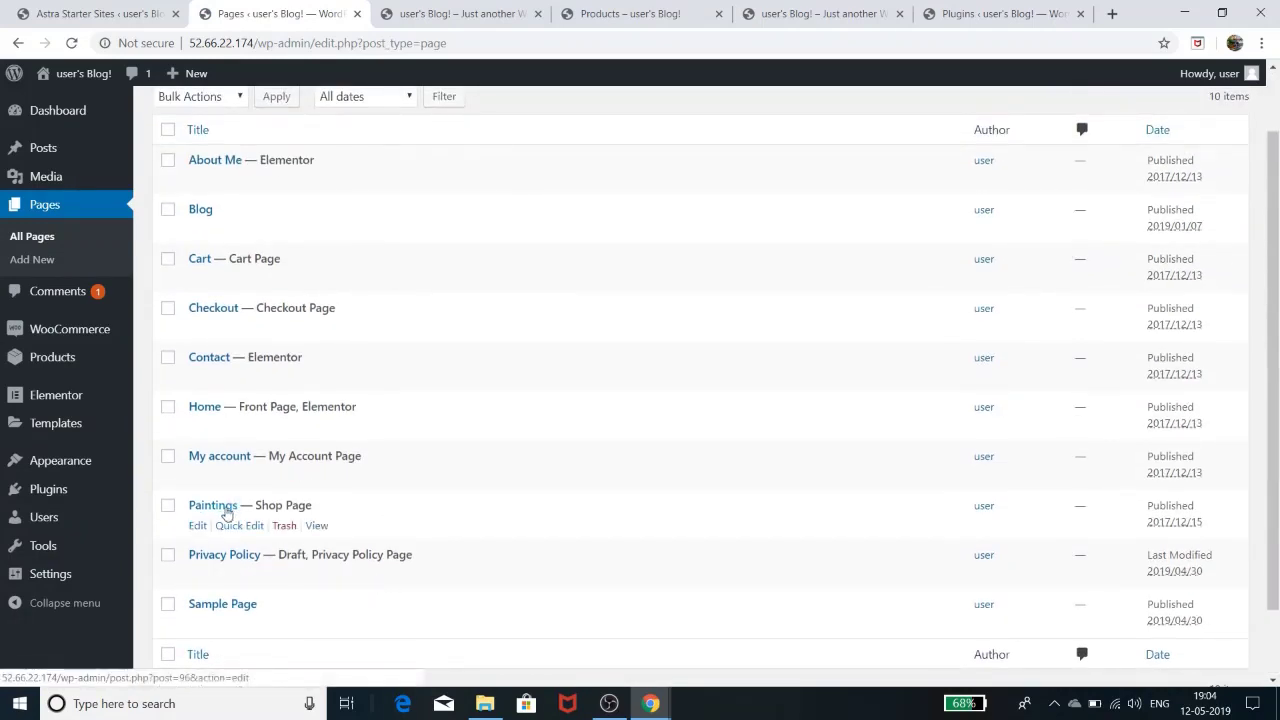
left_click(198, 526)
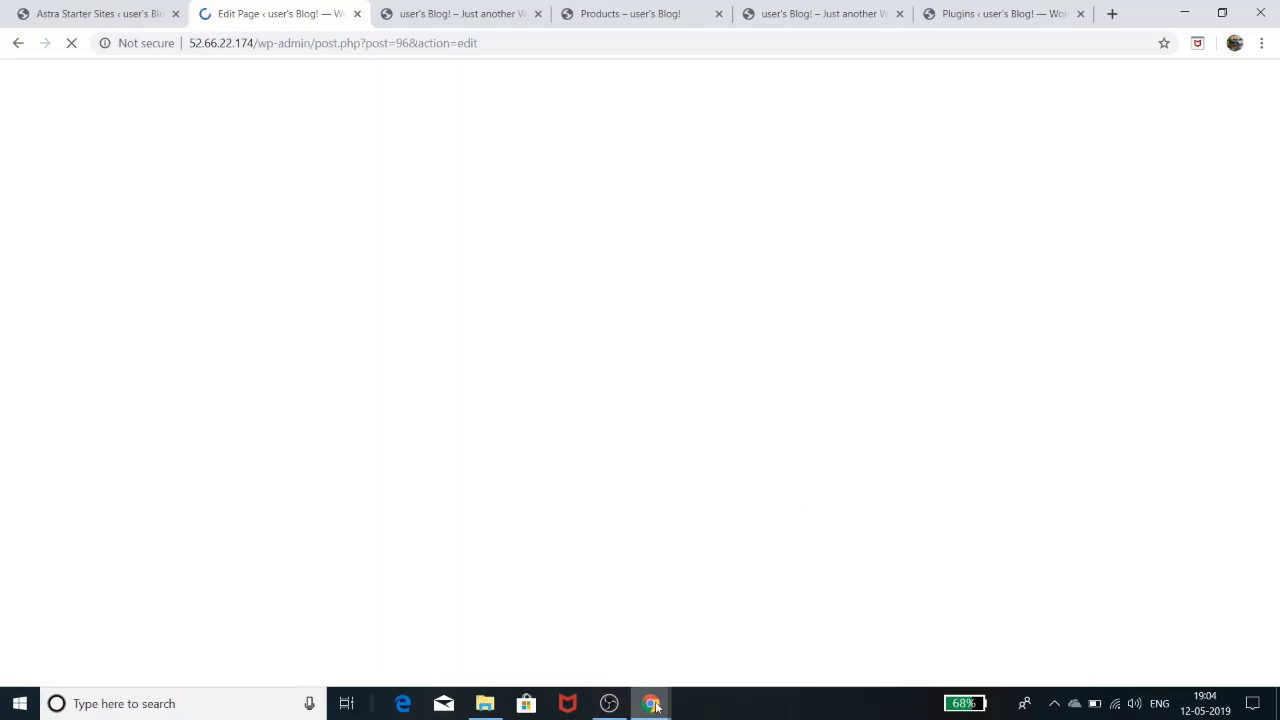
Step: Examine the MyStore Paintings page's sidebar and product grid once more, and return to the artist site's Paintings page editor
mouse_move(655, 707)
left_click(719, 640)
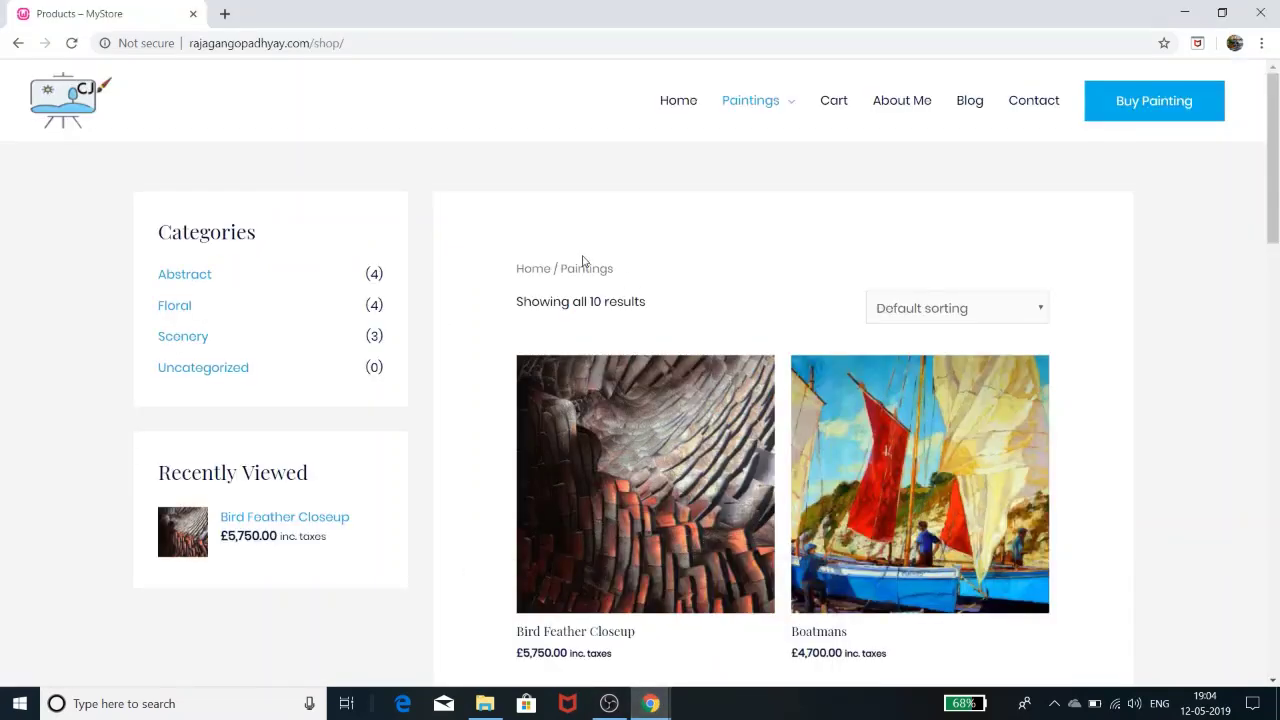
scroll(686, 414, "down", 5)
scroll(686, 410, "up", 5)
scroll(685, 410, "down", 8)
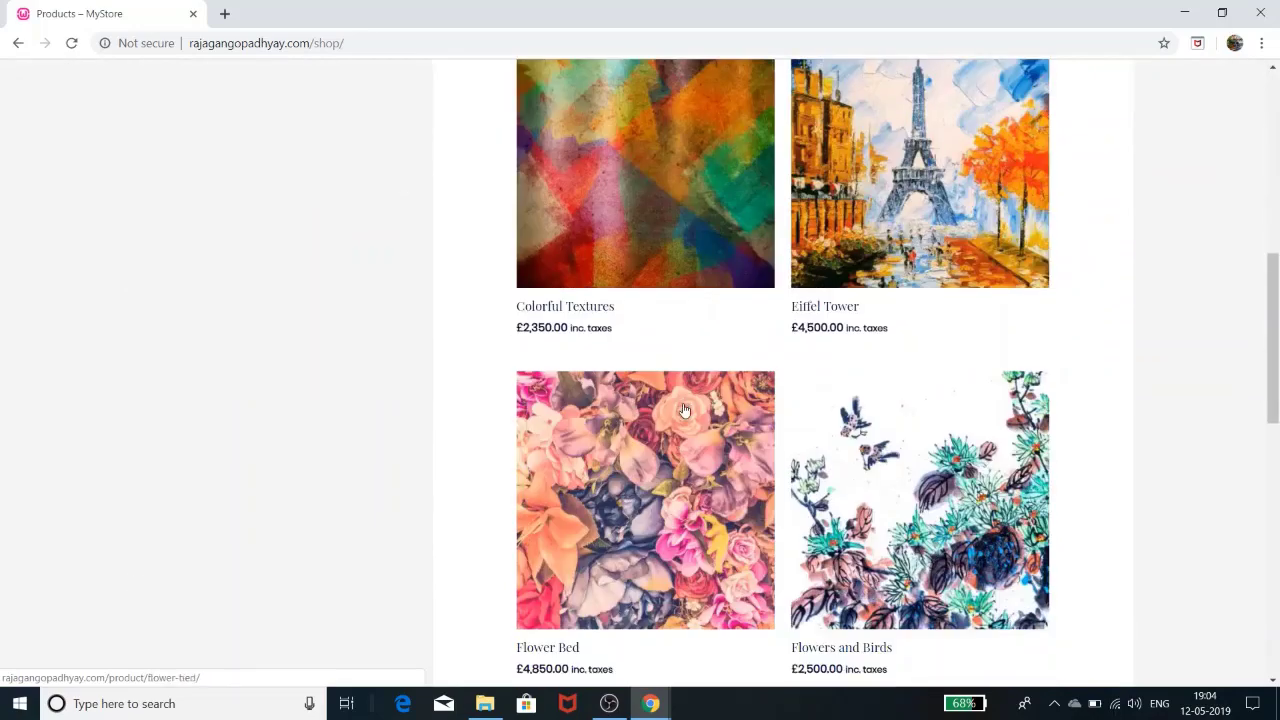
scroll(682, 409, "down", 9)
scroll(682, 409, "up", 10)
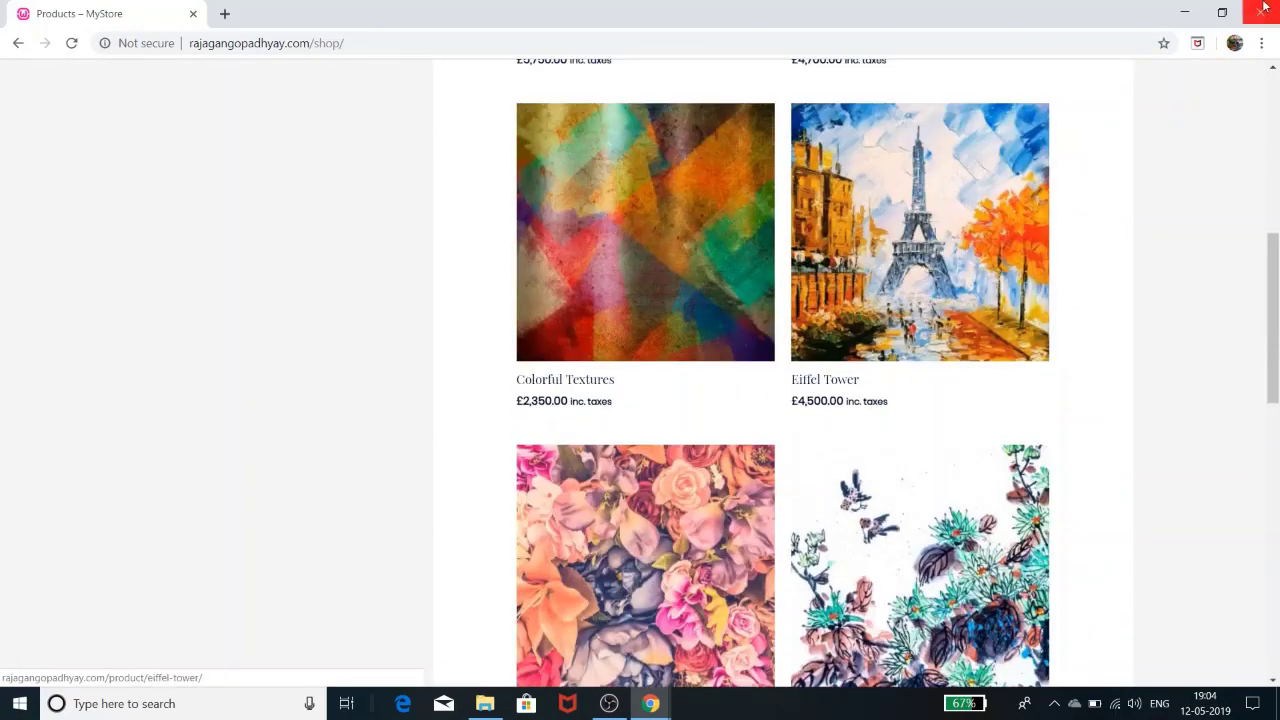
left_click(1184, 12)
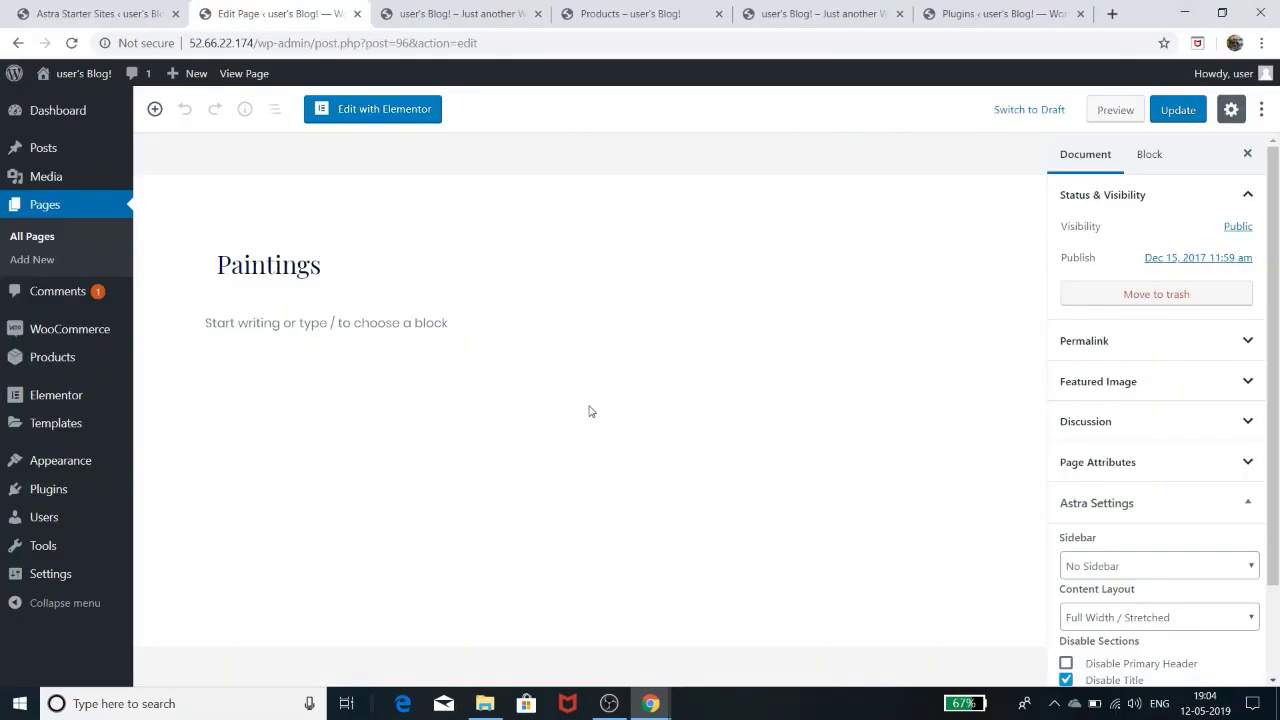
Step: Set the Paintings page's Astra content layout to Boxed and its sidebar to Left Sidebar, update the page and view it
scroll(1234, 463, "down", 2)
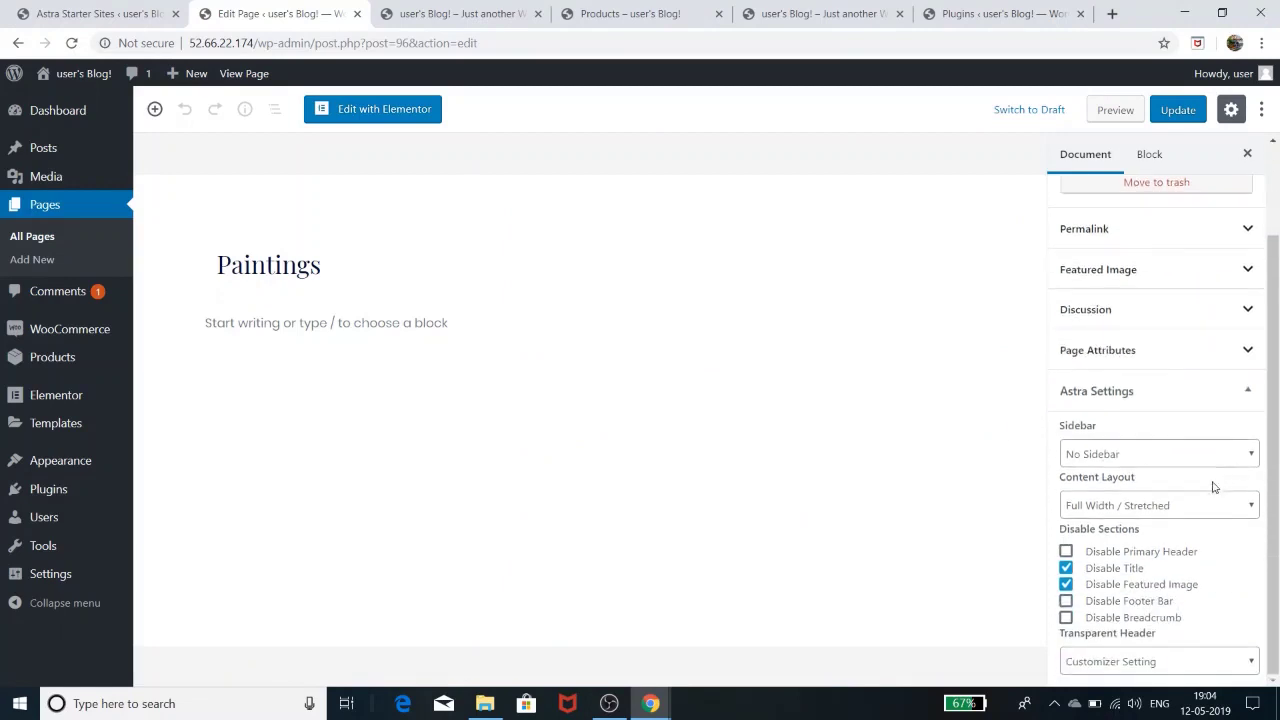
left_click(1166, 510)
left_click(1139, 541)
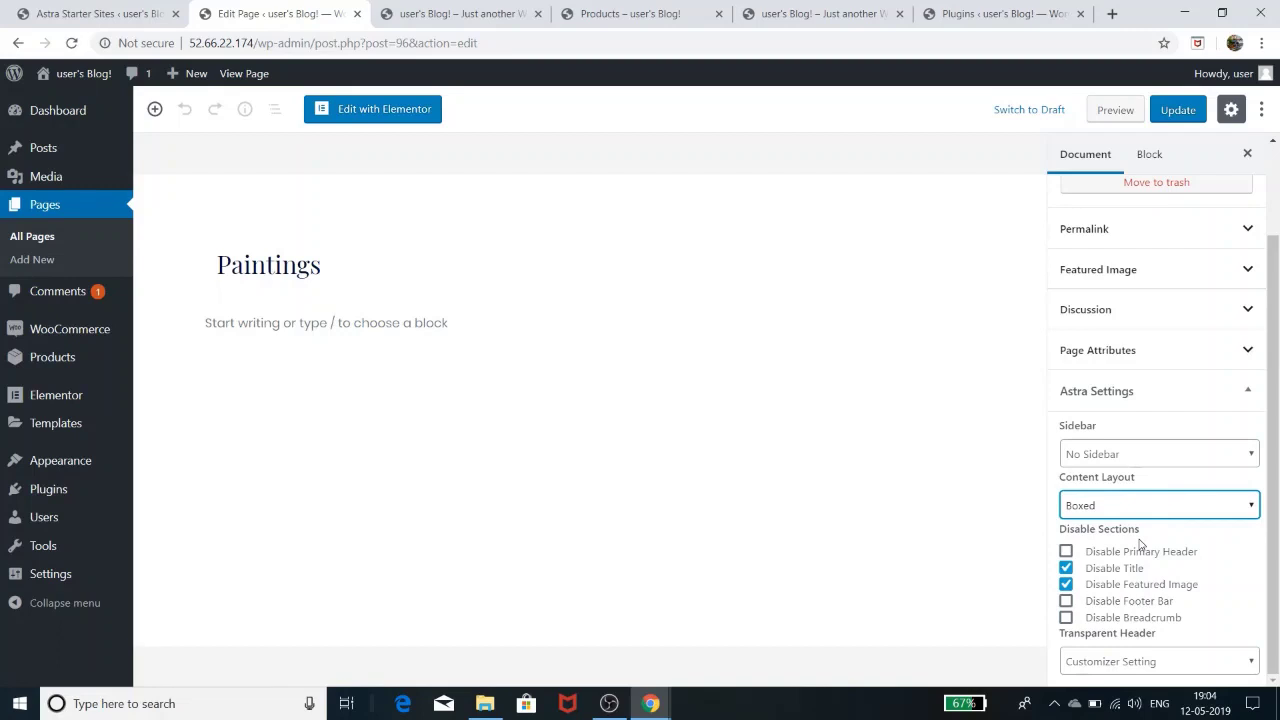
left_click(1150, 456)
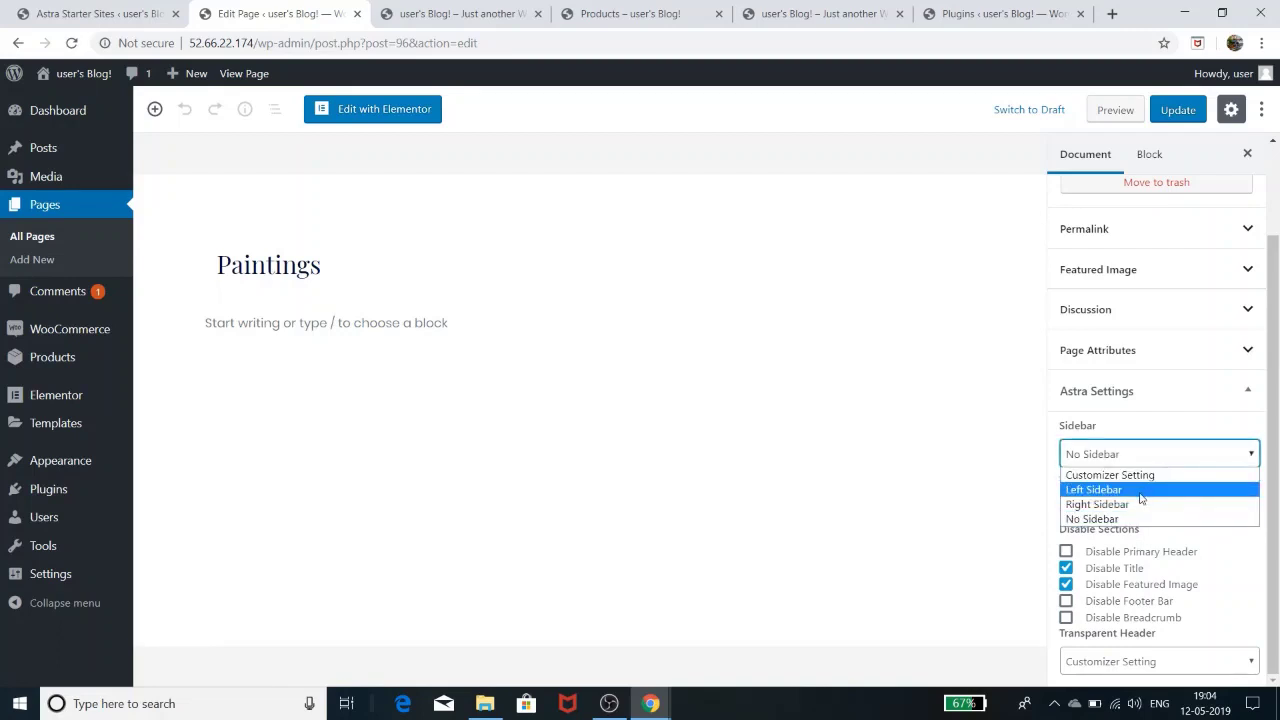
left_click(1141, 490)
left_click(1162, 115)
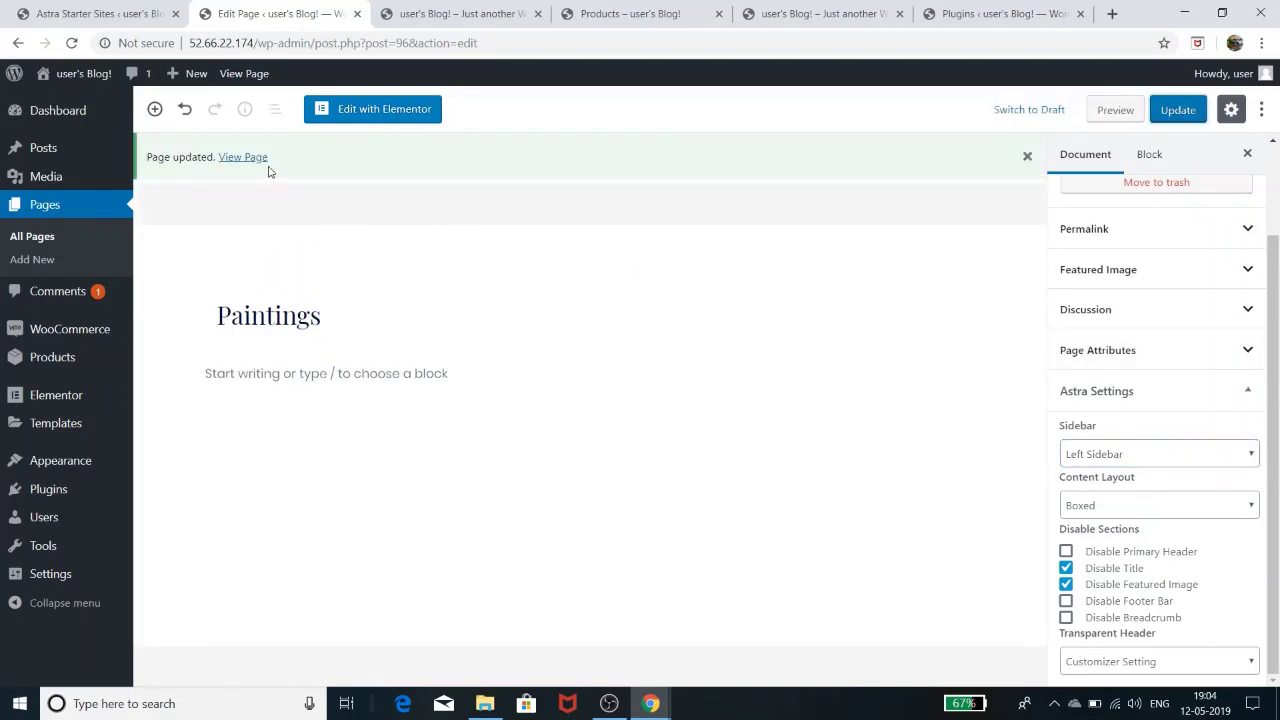
left_click(248, 158)
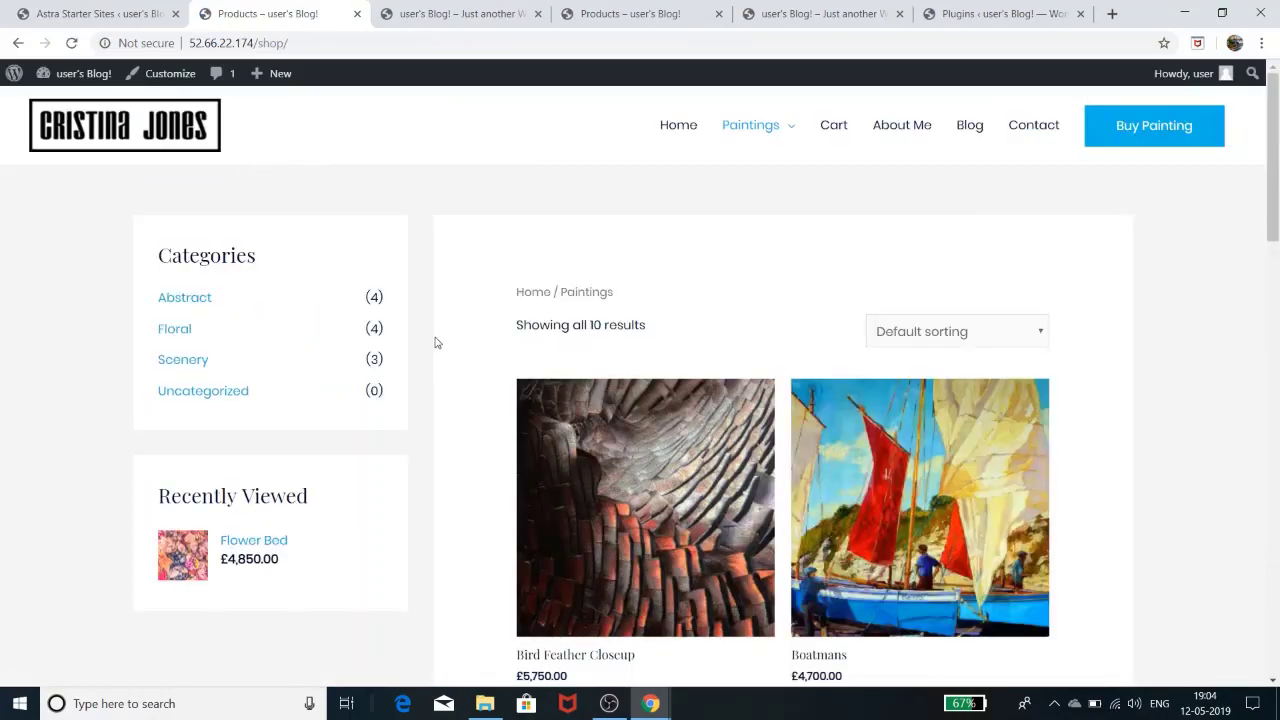
Step: Compare the artist site's Paintings page with the MyStore version from the category sidebar down to the footer
scroll(484, 332, "down", 18)
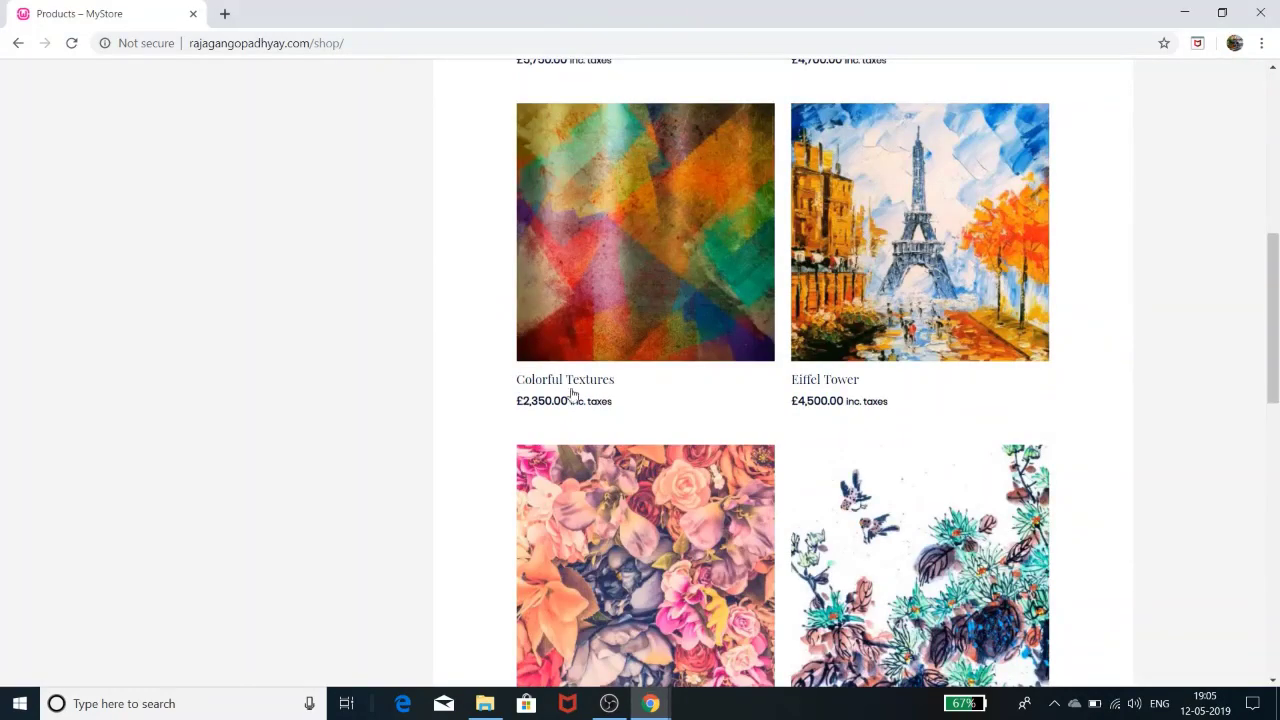
scroll(573, 395, "up", 10)
scroll(575, 397, "down", 3)
scroll(575, 397, "up", 3)
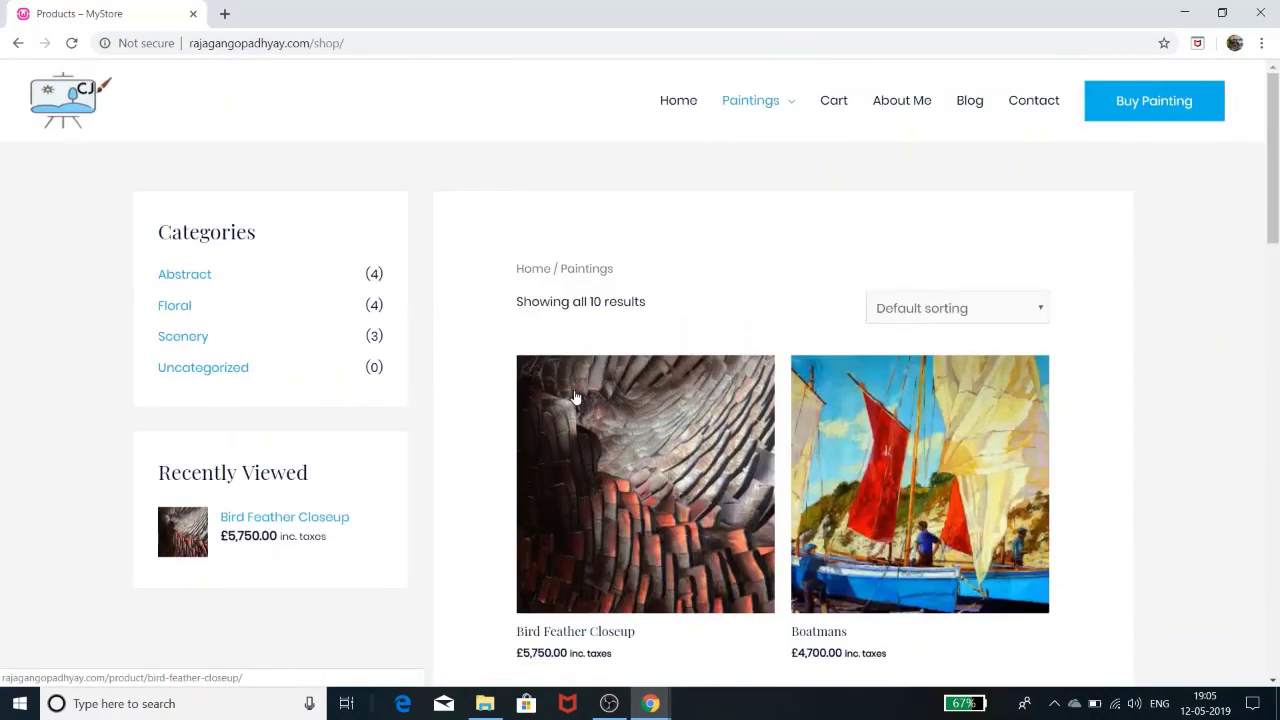
scroll(575, 397, "down", 15)
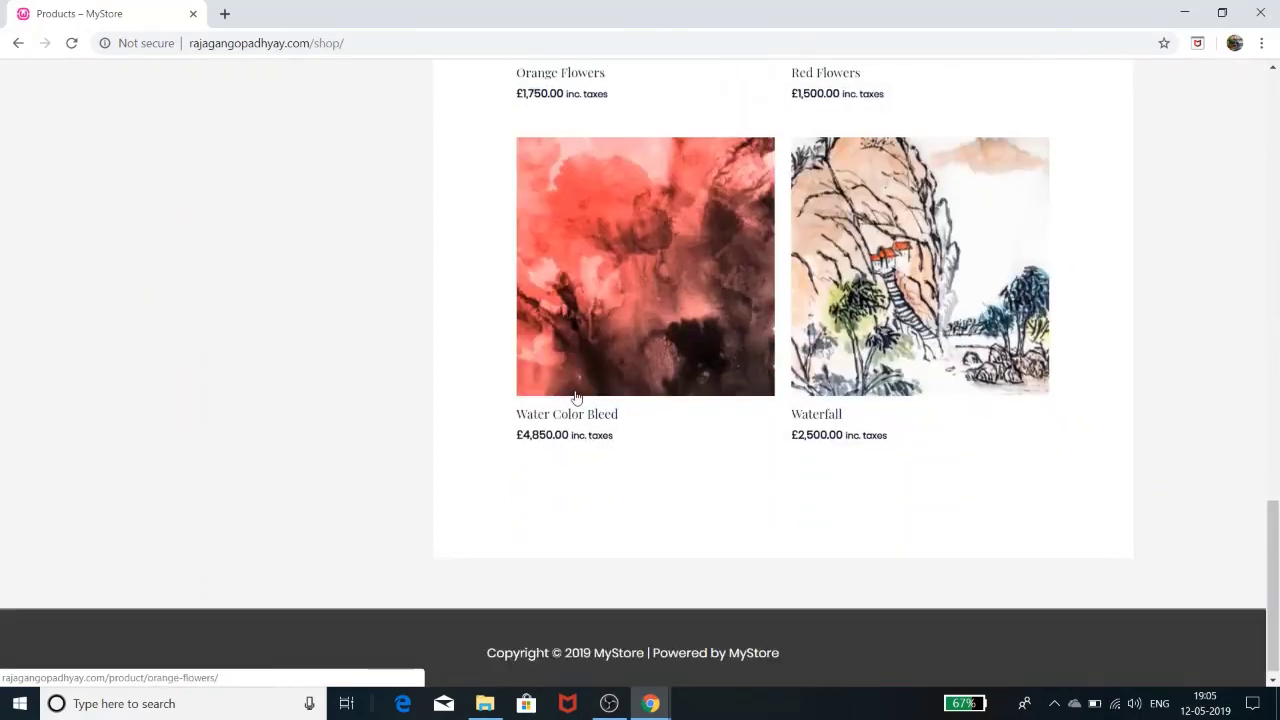
scroll(576, 397, "up", 15)
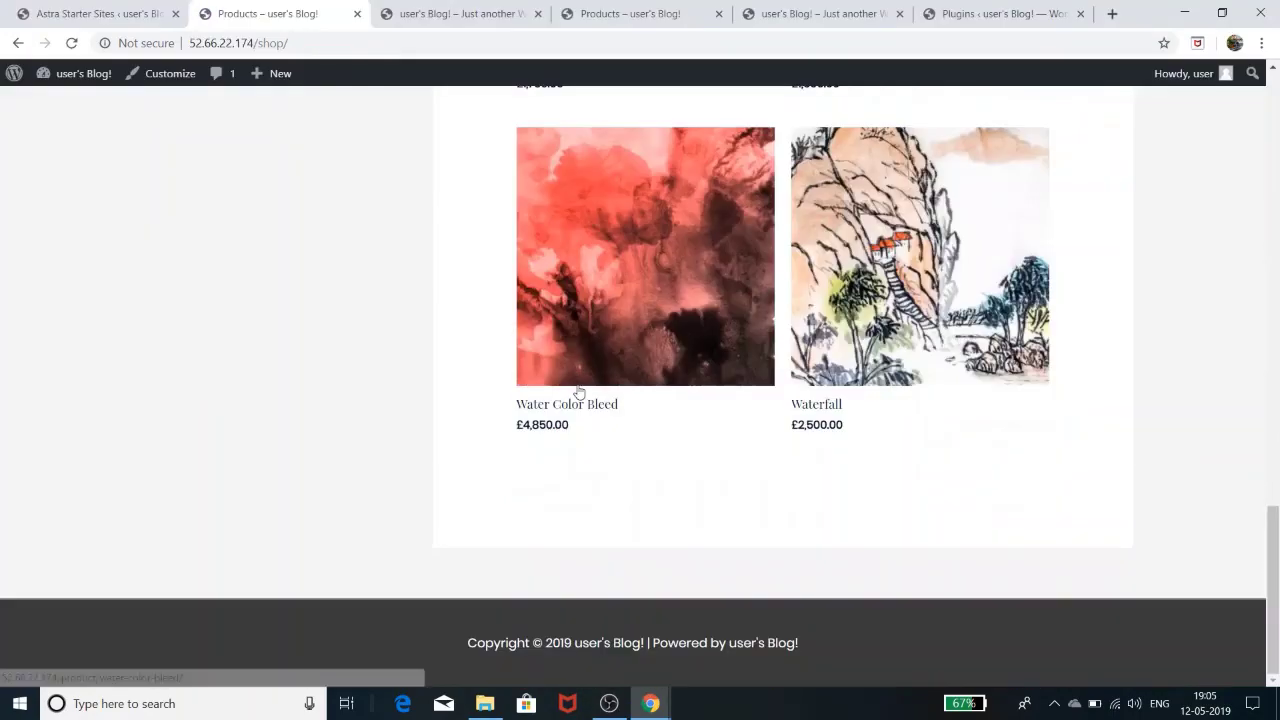
scroll(587, 390, "up", 15)
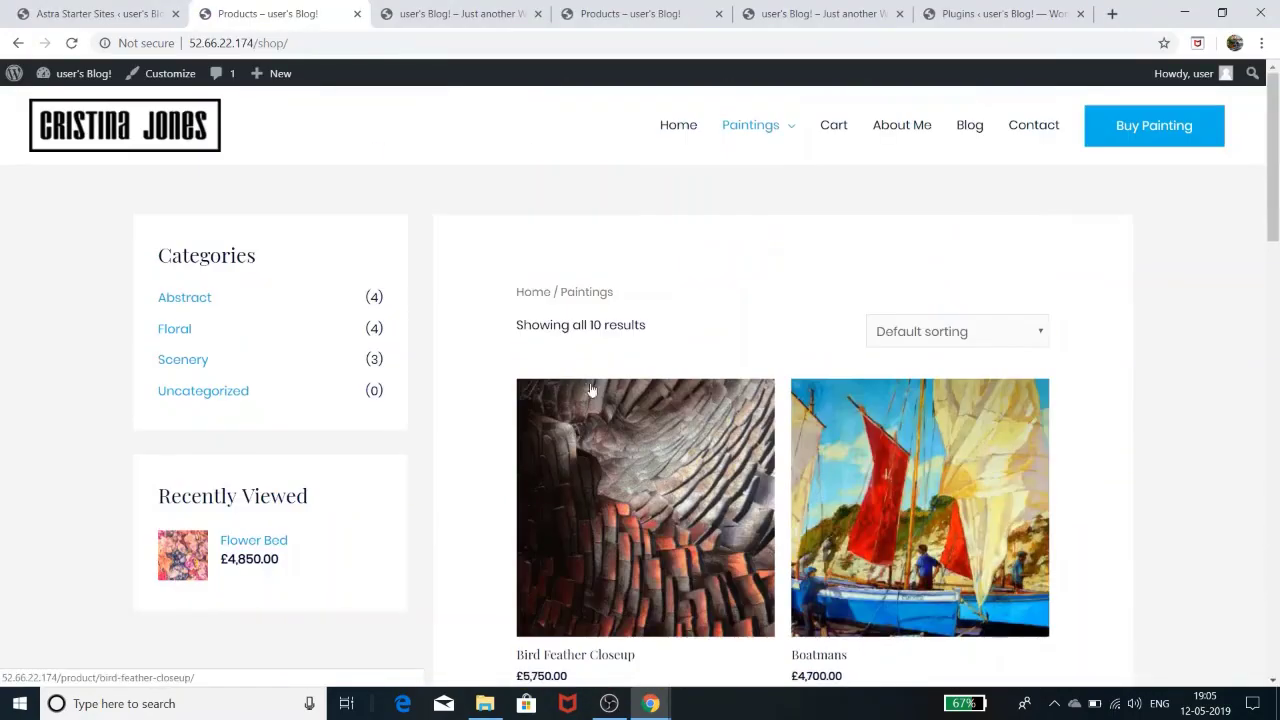
Step: Check the sorting options and product grid on the artist site's Paintings page, and open the site's home page
left_click(995, 340)
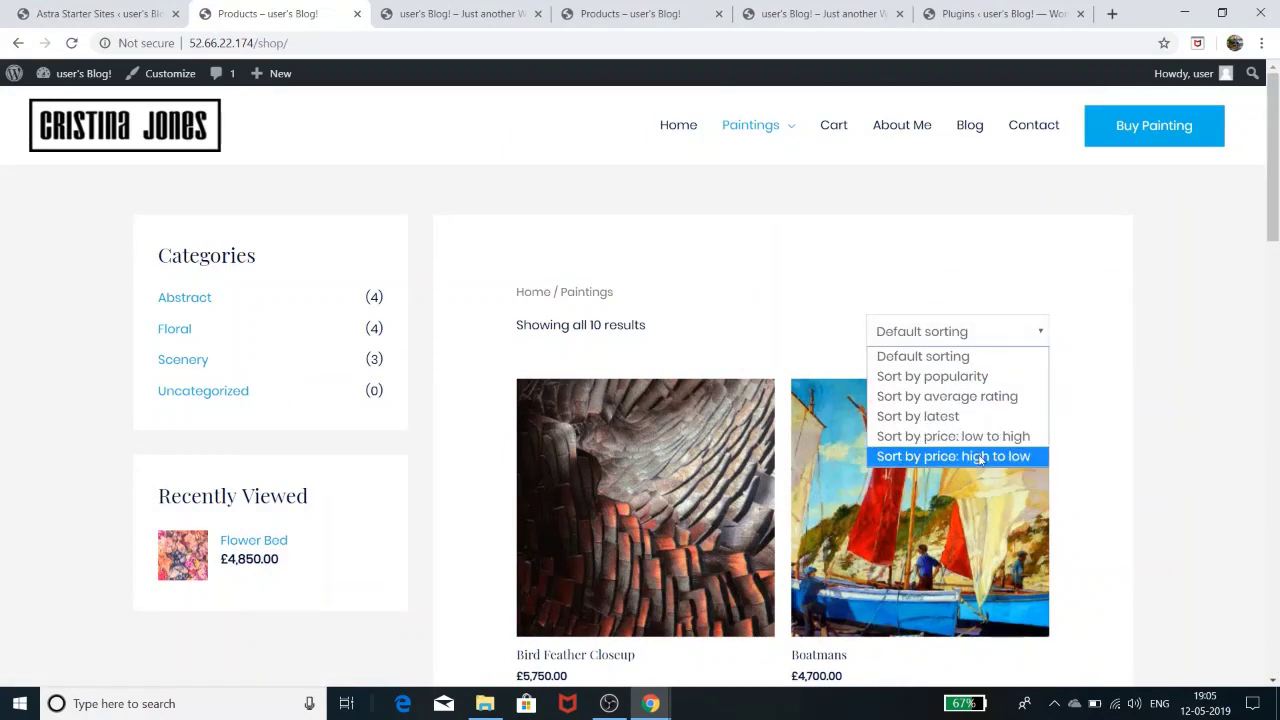
left_click(1184, 270)
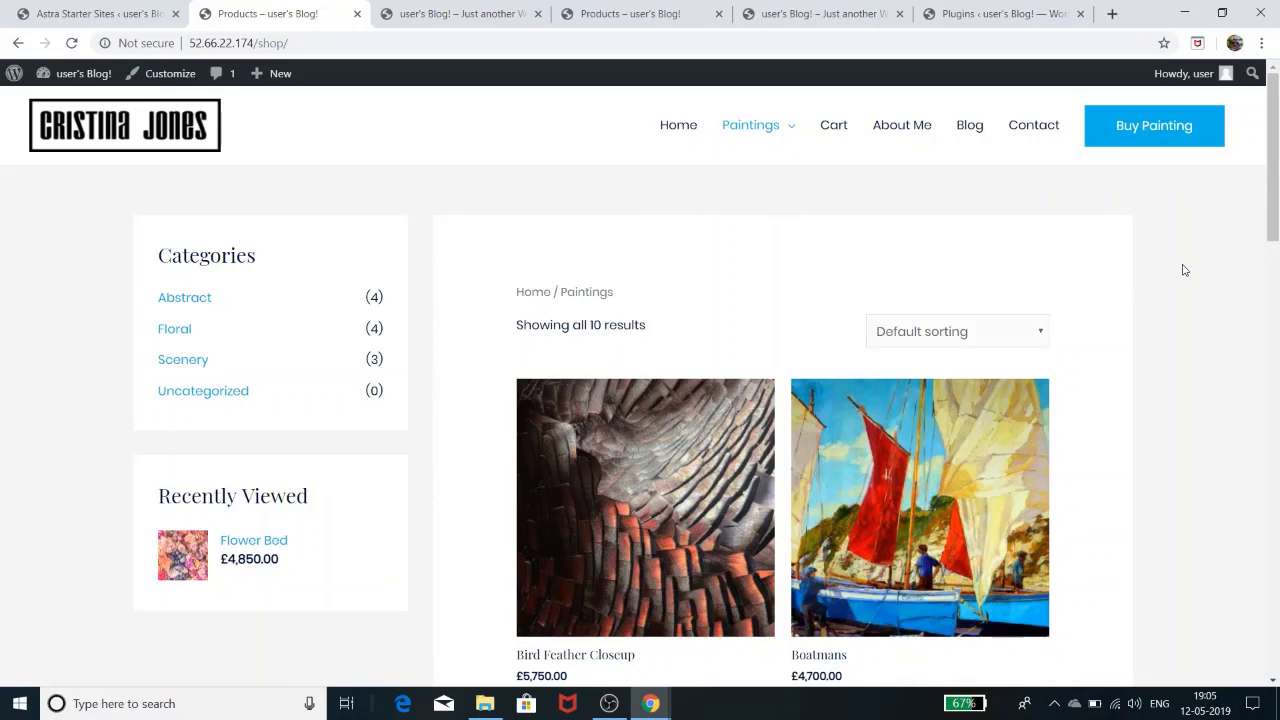
scroll(1168, 328, "down", 4)
scroll(1168, 330, "up", 5)
mouse_move(791, 145)
scroll(316, 492, "down", 2)
scroll(322, 496, "up", 2)
left_click(680, 131)
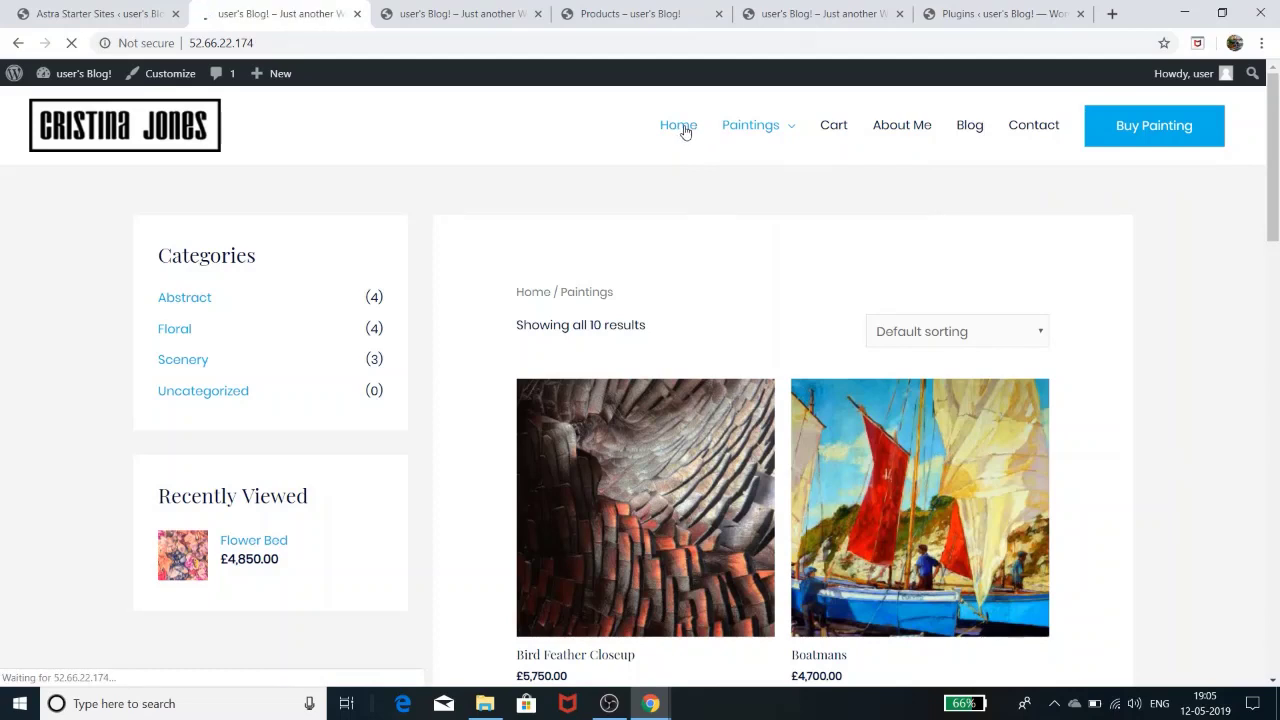
Step: Switch to the MyStore site, open its home page and look through its content for comparison
mouse_move(650, 703)
left_click(740, 625)
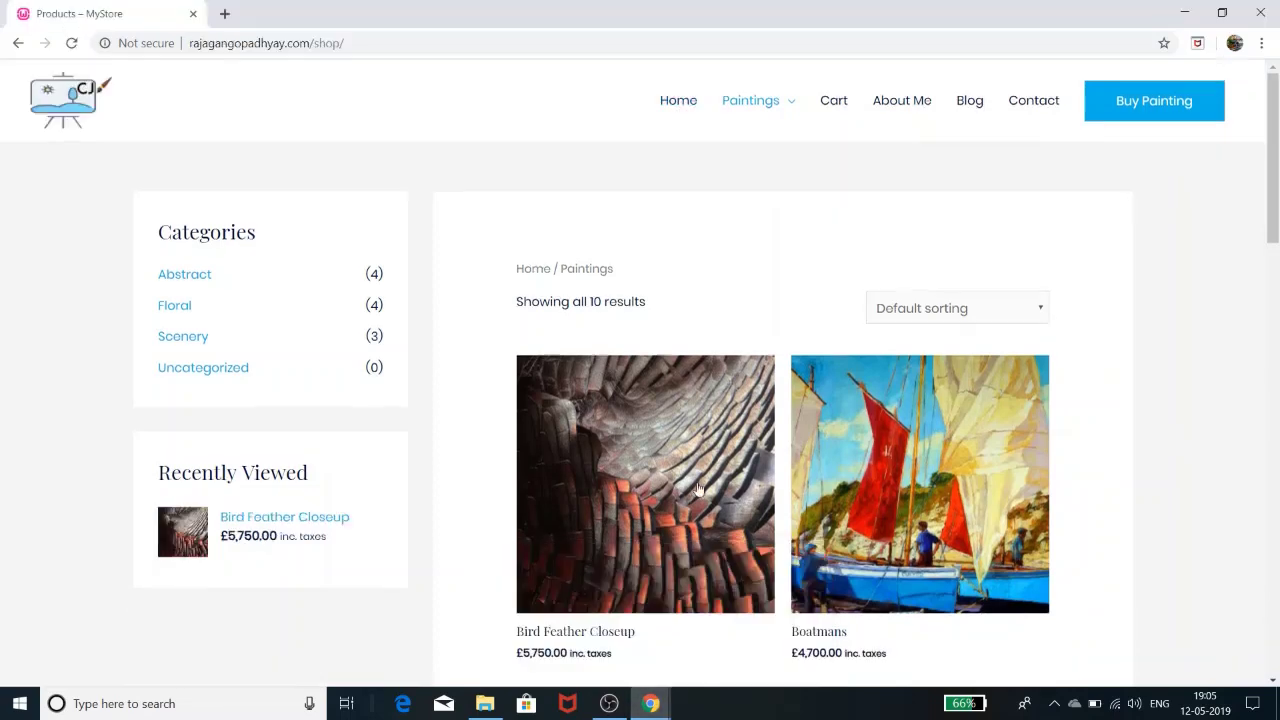
left_click(679, 103)
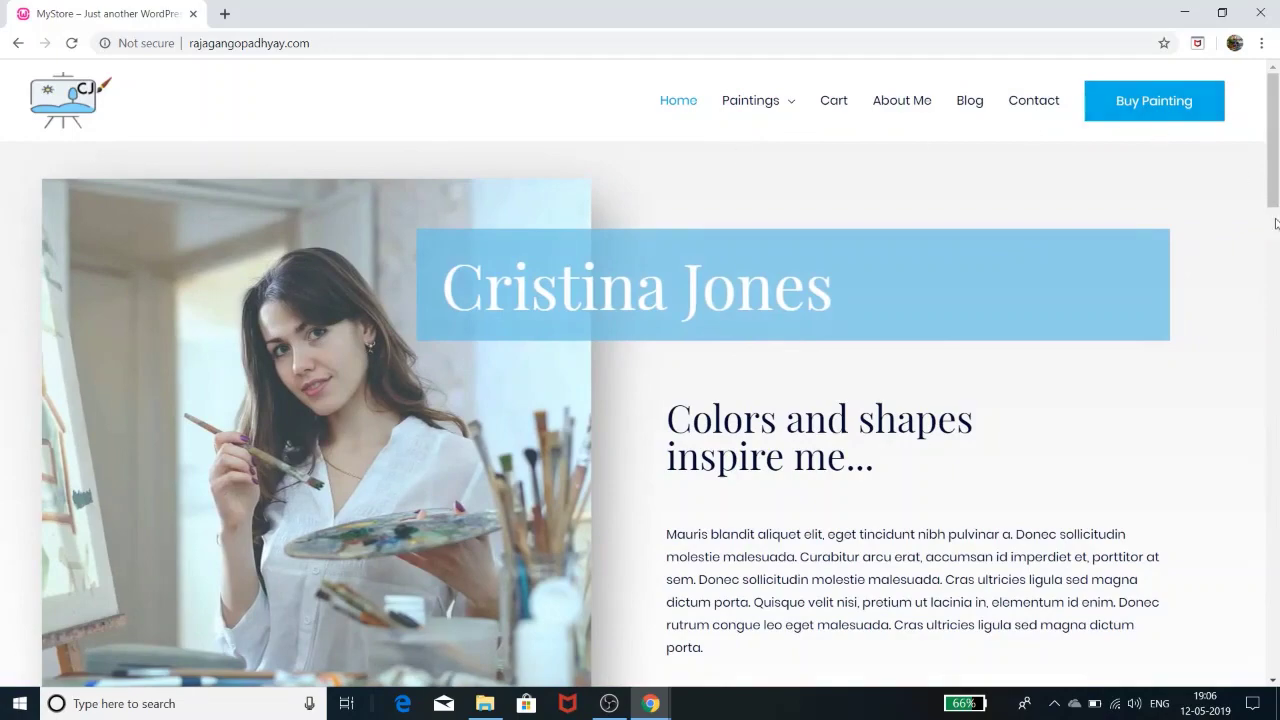
scroll(986, 603, "down", 8)
scroll(987, 590, "up", 8)
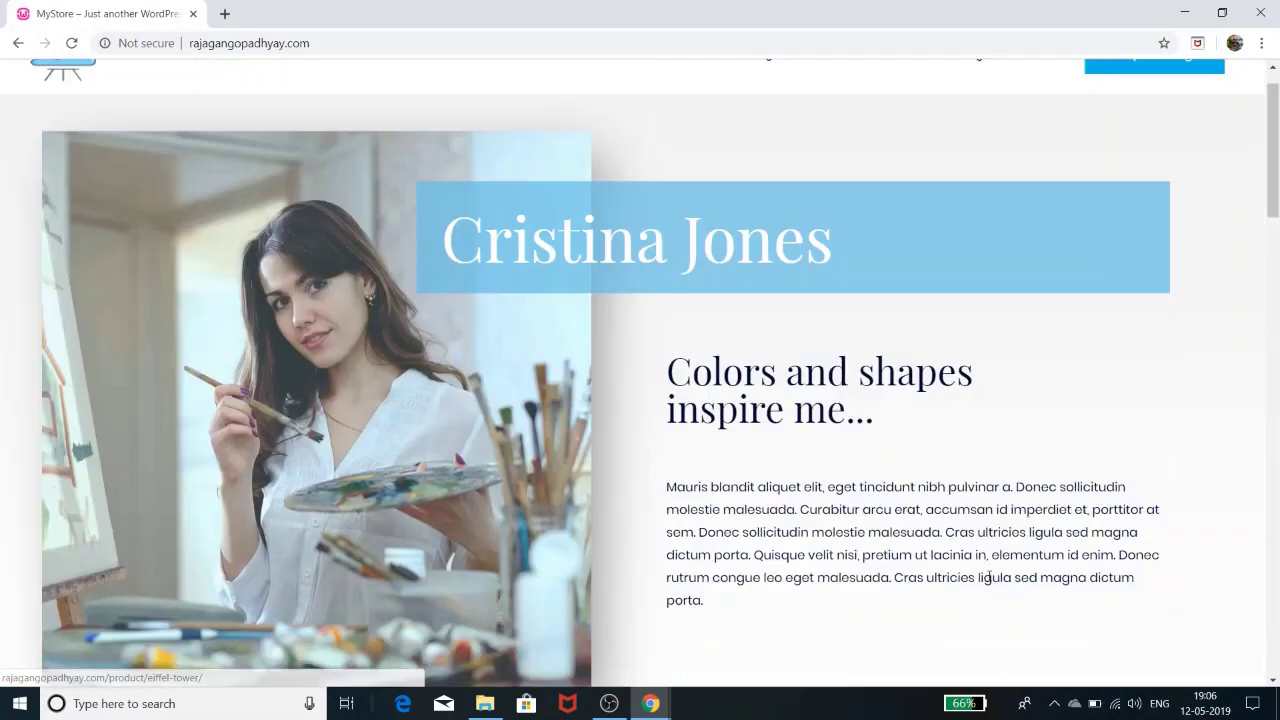
Step: Open the MyStore Paintings page, review its products and Paintings submenu, and return to the artist site's home page
left_click(766, 102)
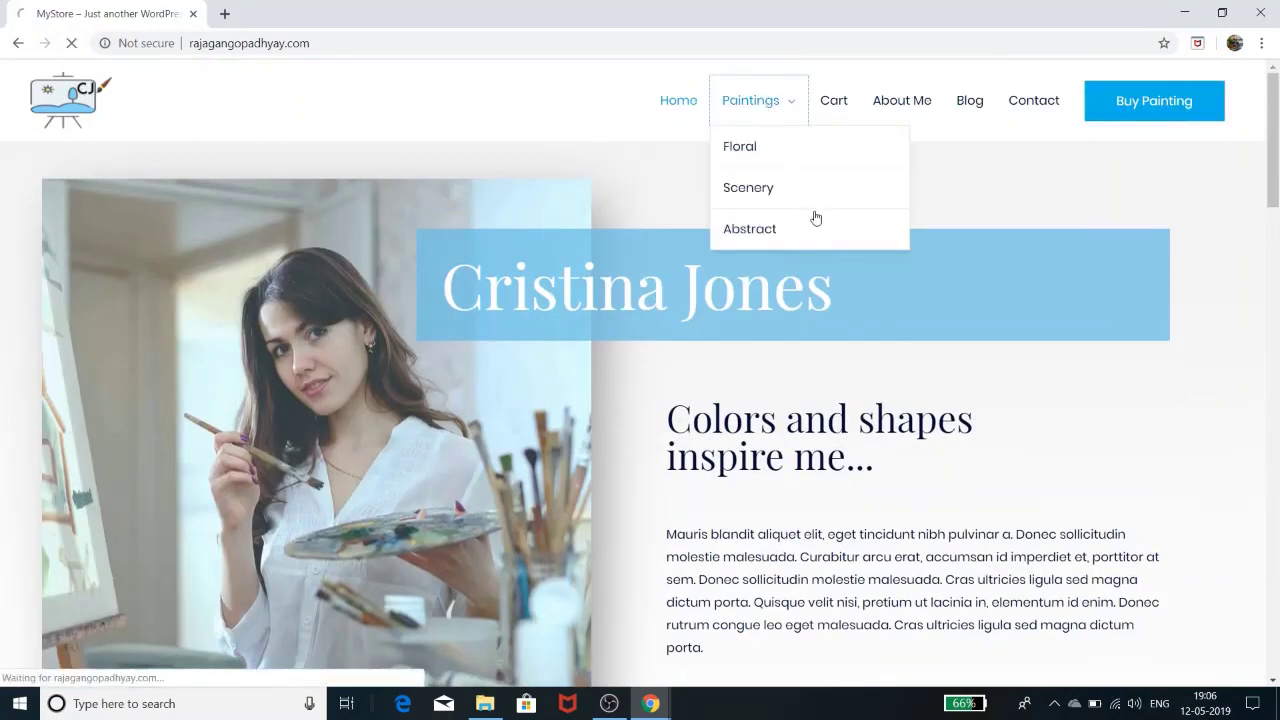
scroll(880, 420, "down", 4)
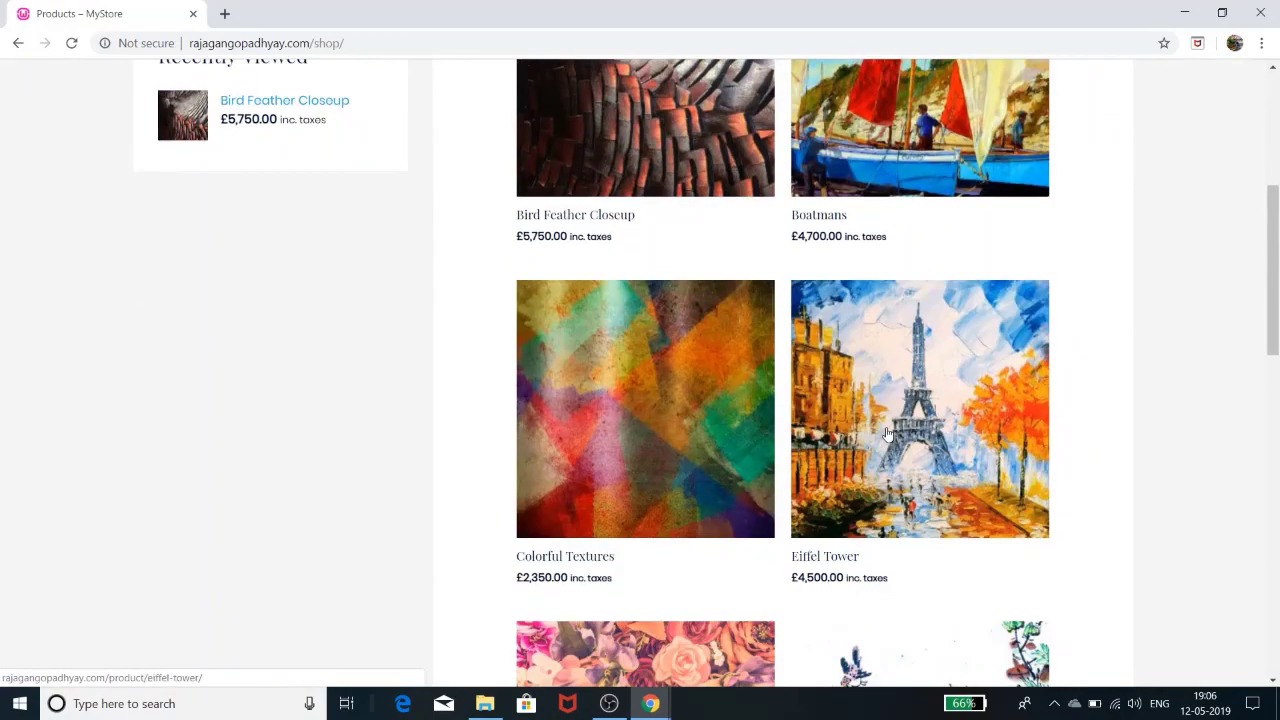
scroll(887, 433, "down", 4)
scroll(887, 433, "down", 5)
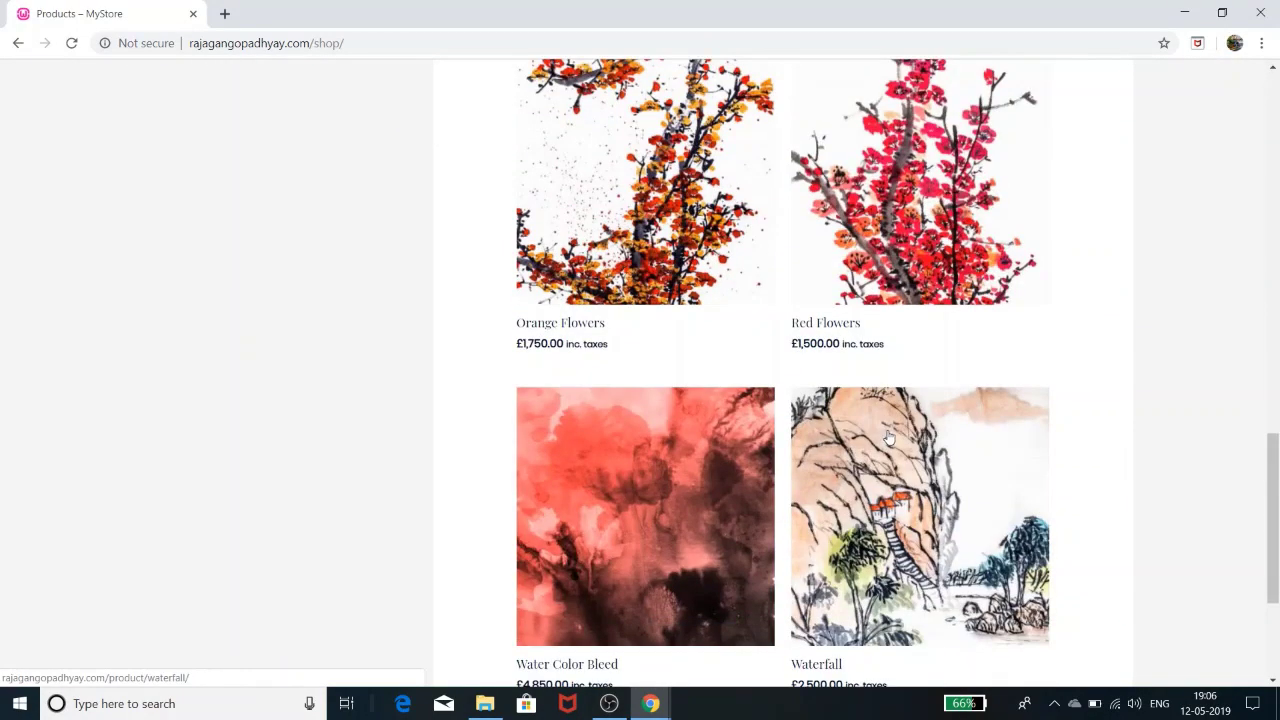
scroll(887, 436, "down", 2)
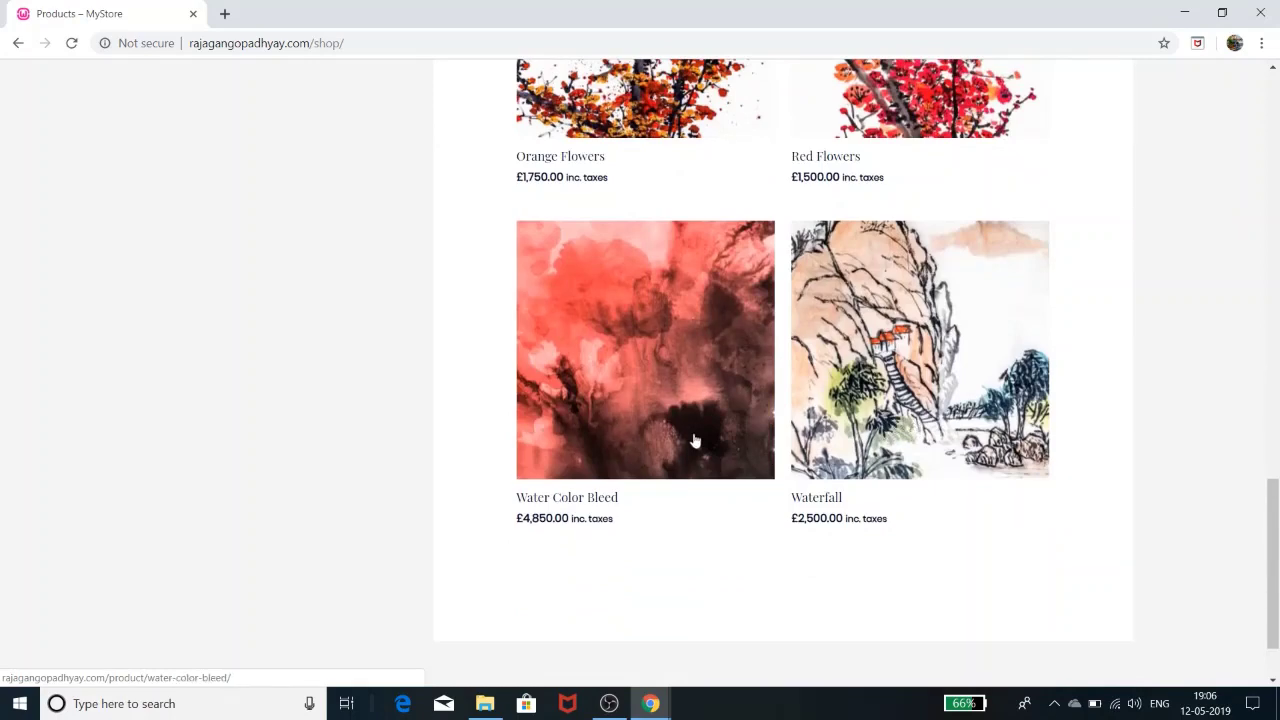
scroll(780, 486, "up", 6)
scroll(781, 484, "up", 12)
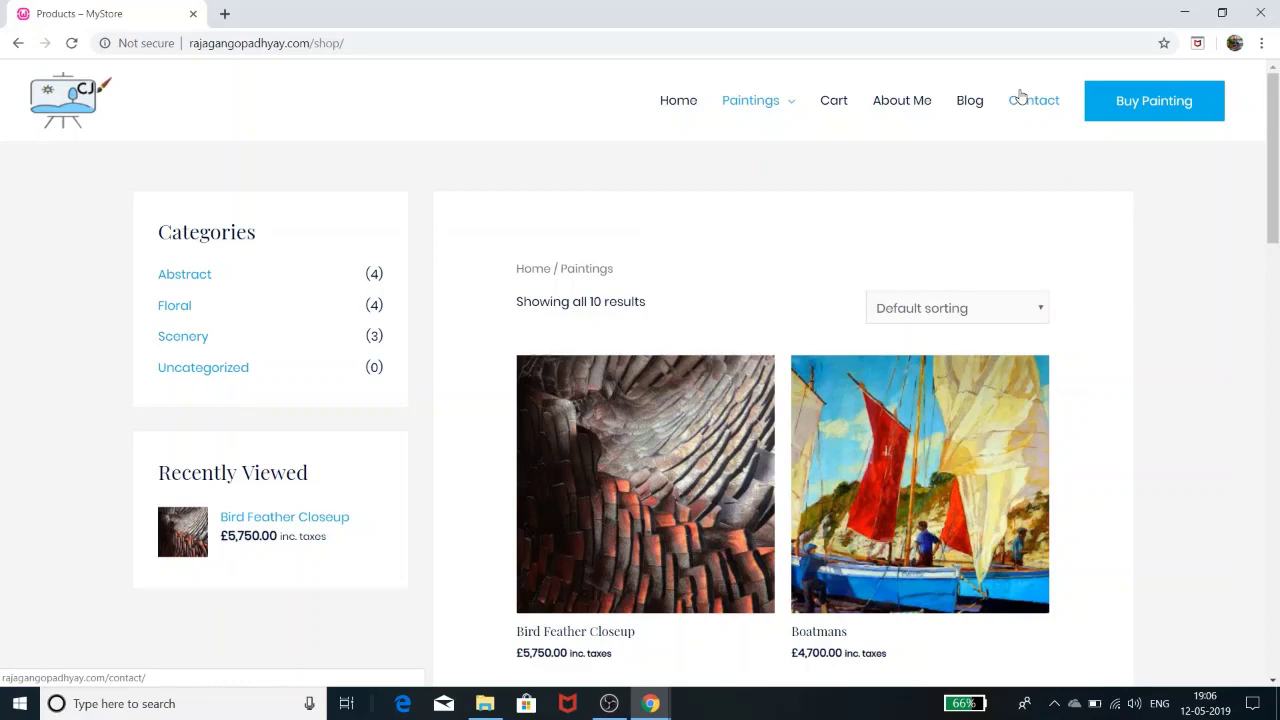
mouse_move(766, 123)
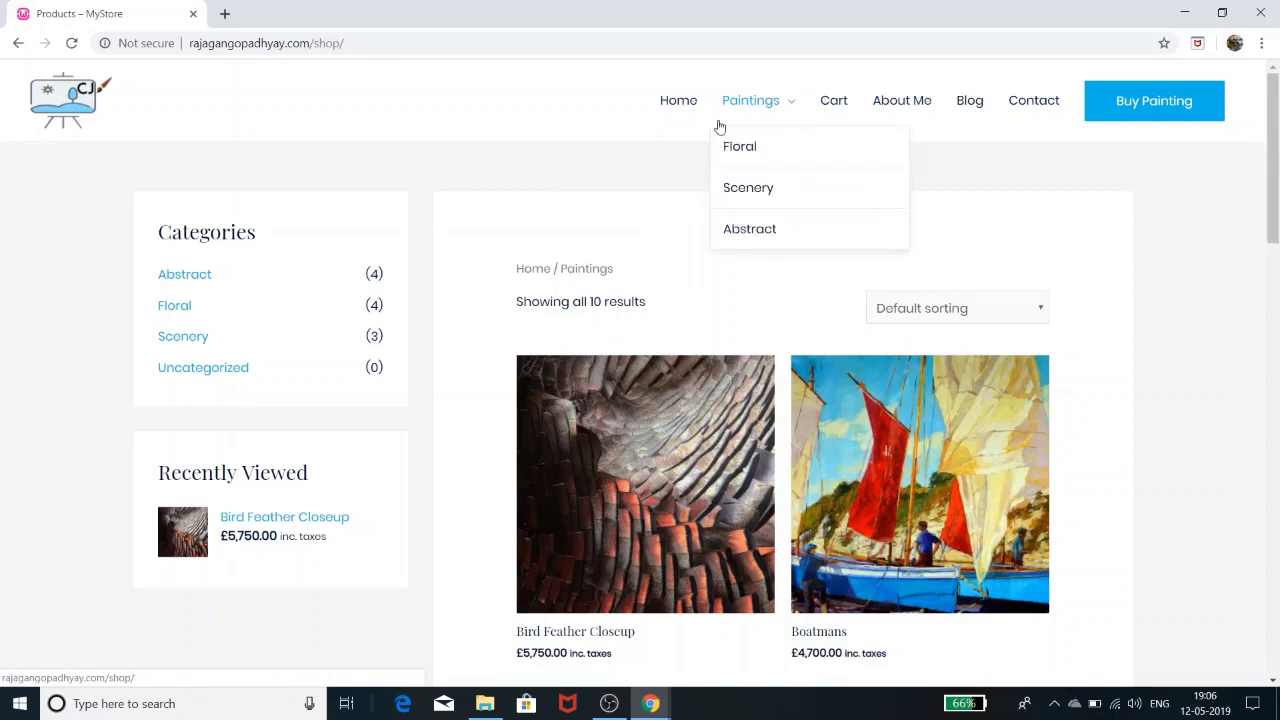
left_click(1179, 13)
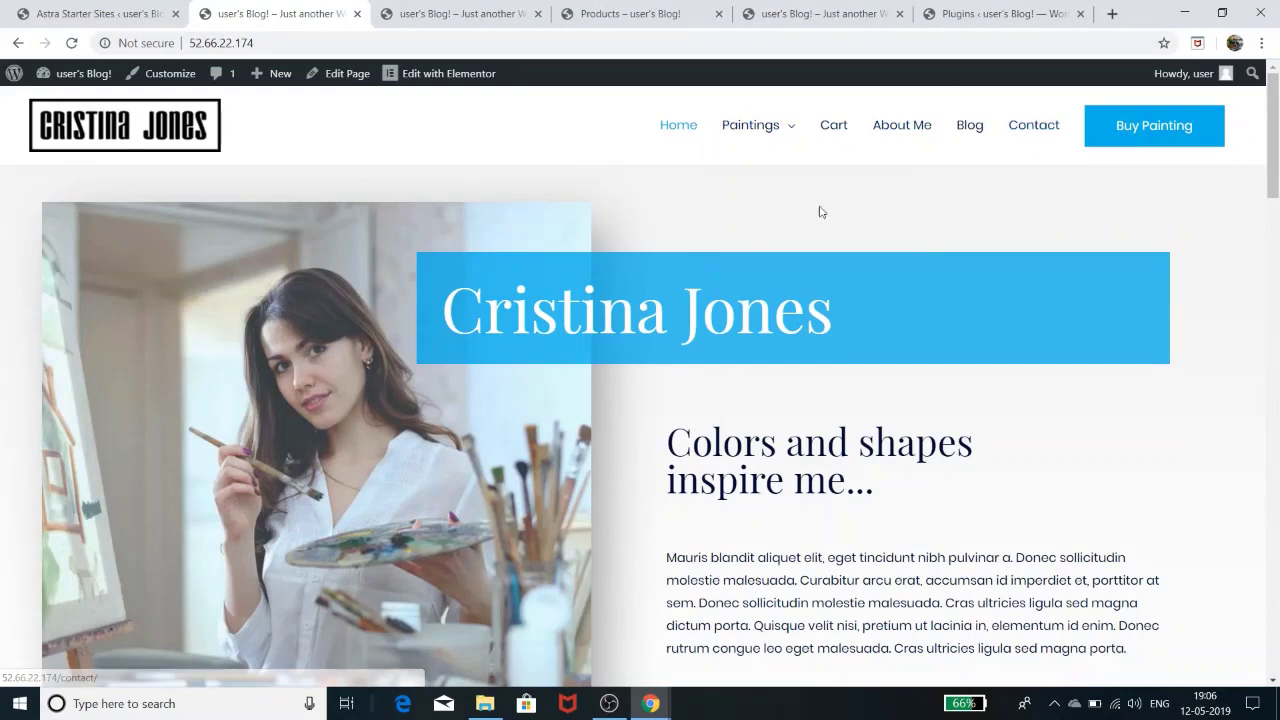
Step: Open the Customizer from the artist site's home page, and reload the Paintings shop page in its separate tab
left_click(165, 73)
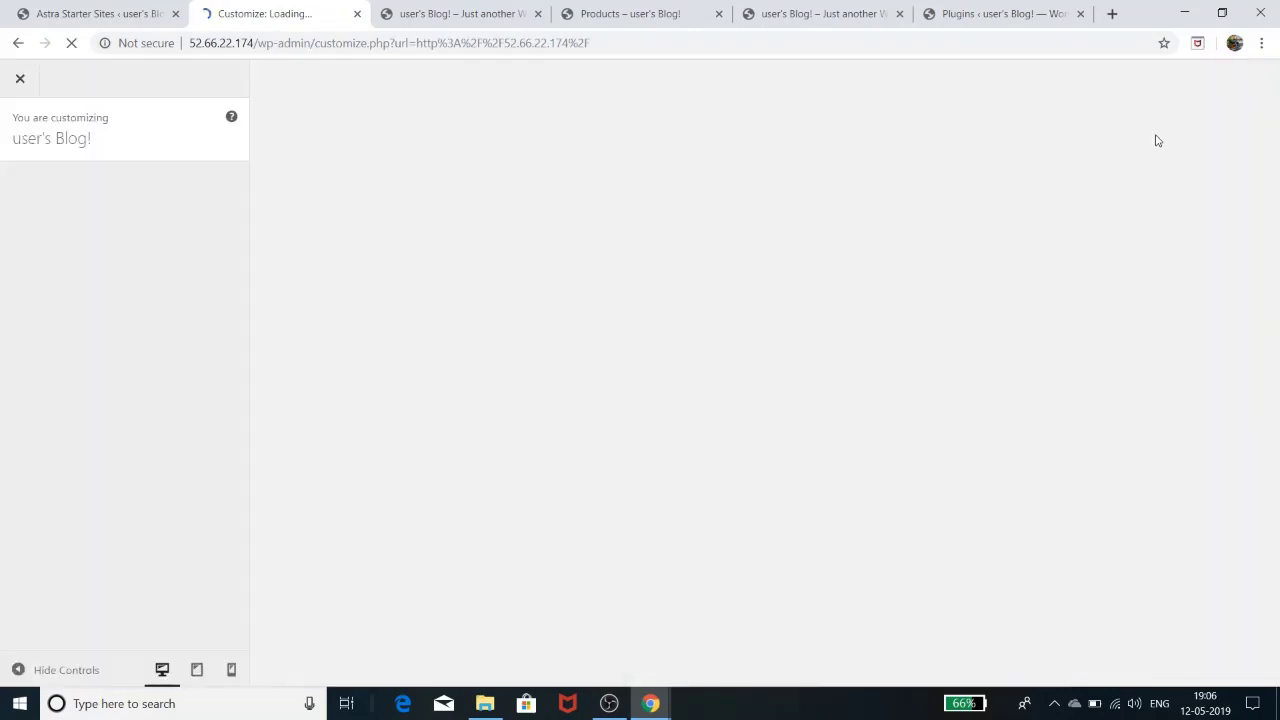
left_click(483, 12)
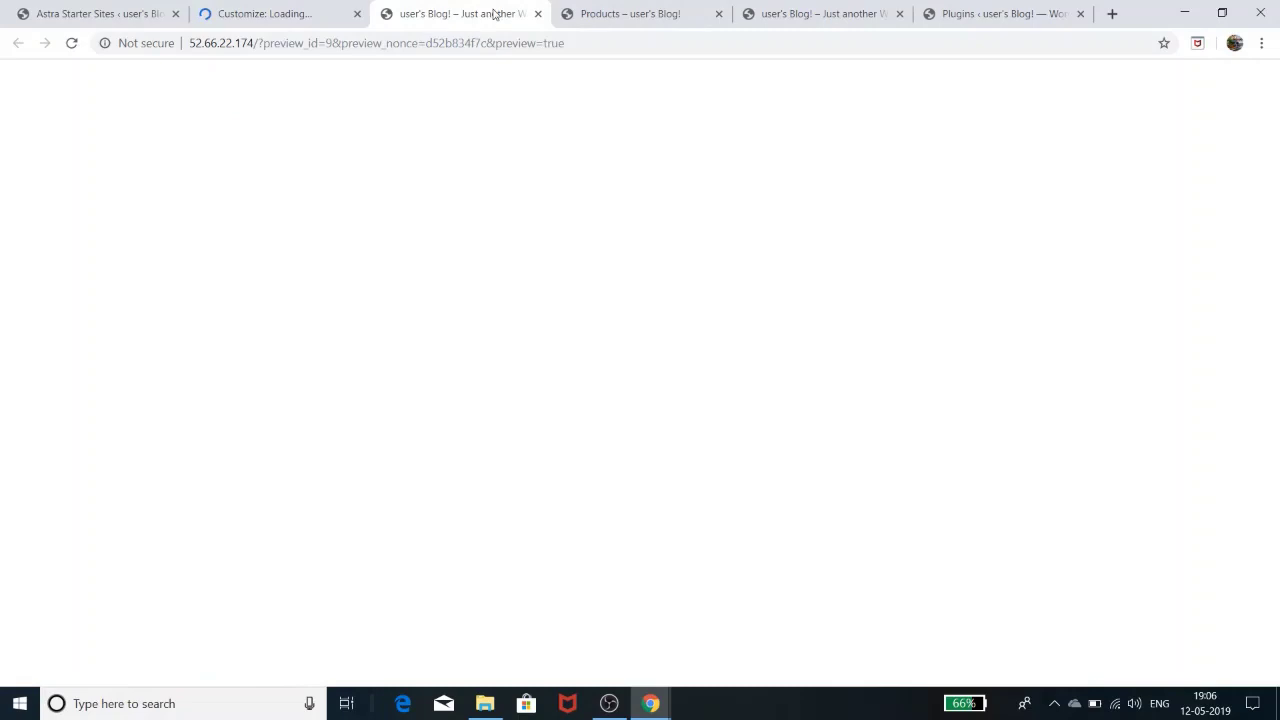
left_click(663, 12)
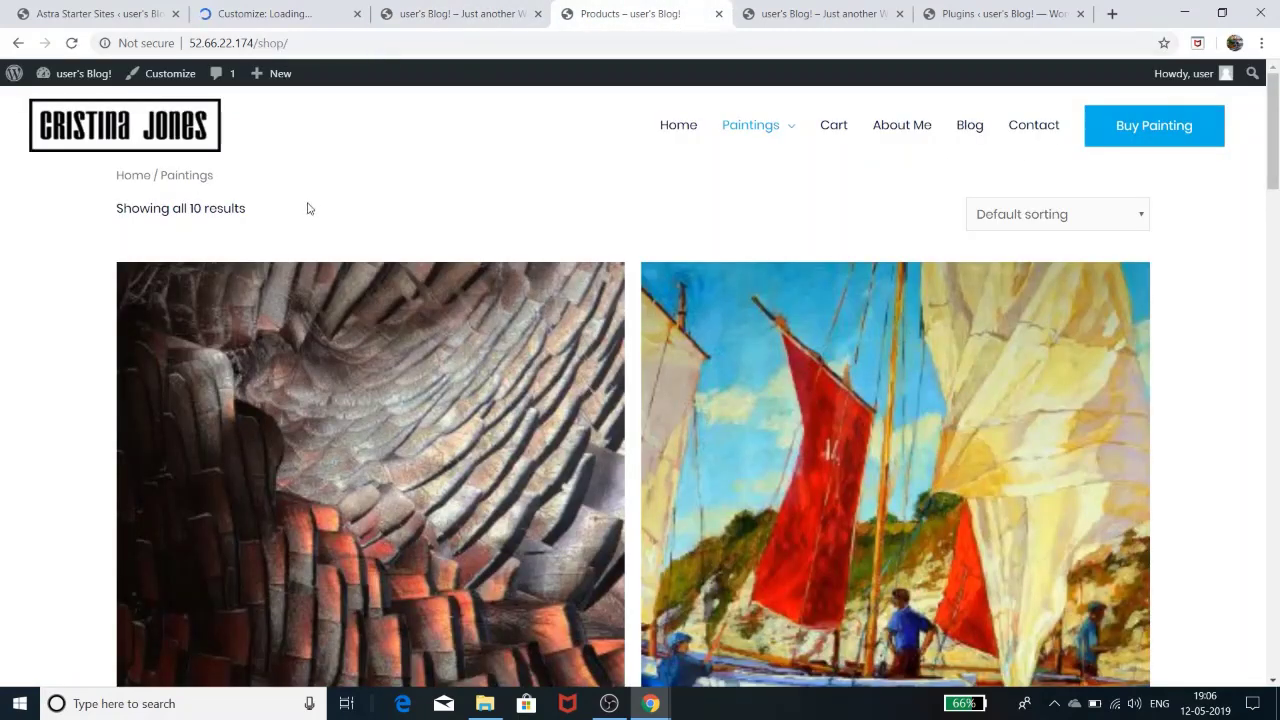
left_click(71, 42)
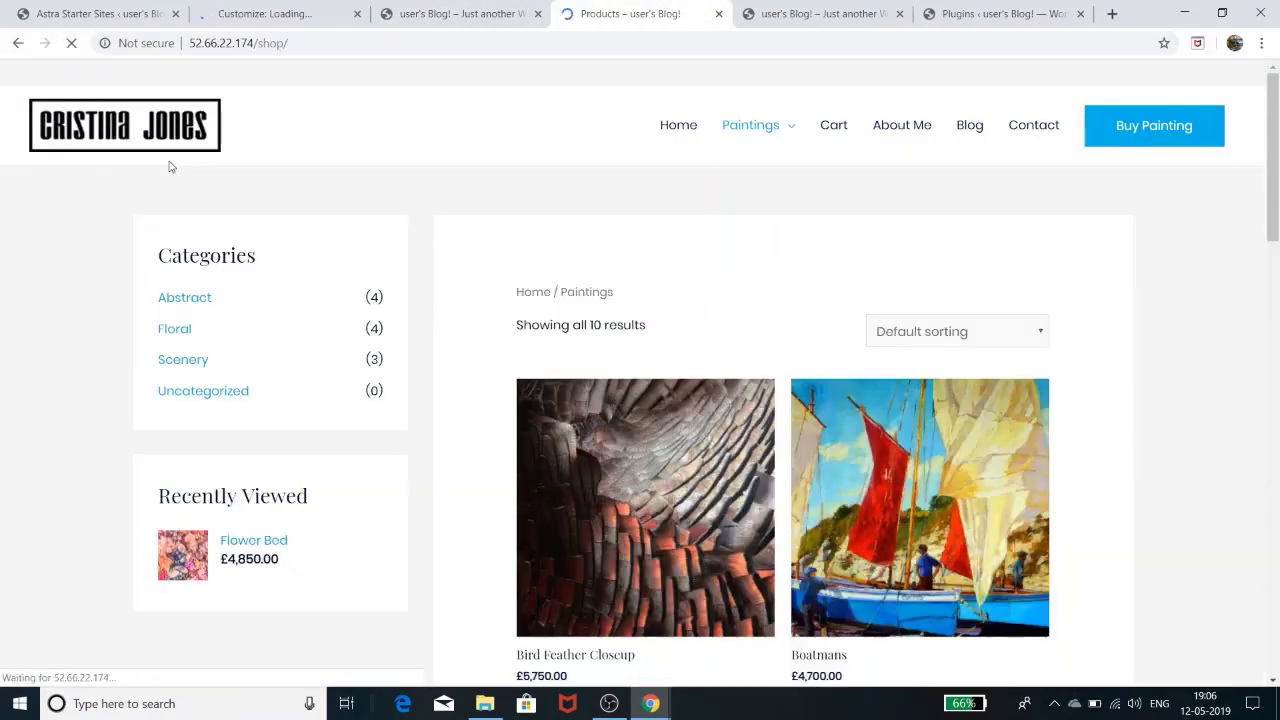
Step: Test the header's Buy Painting button on the Paintings page, and return to the Customizer by way of the home page
left_click(1165, 140)
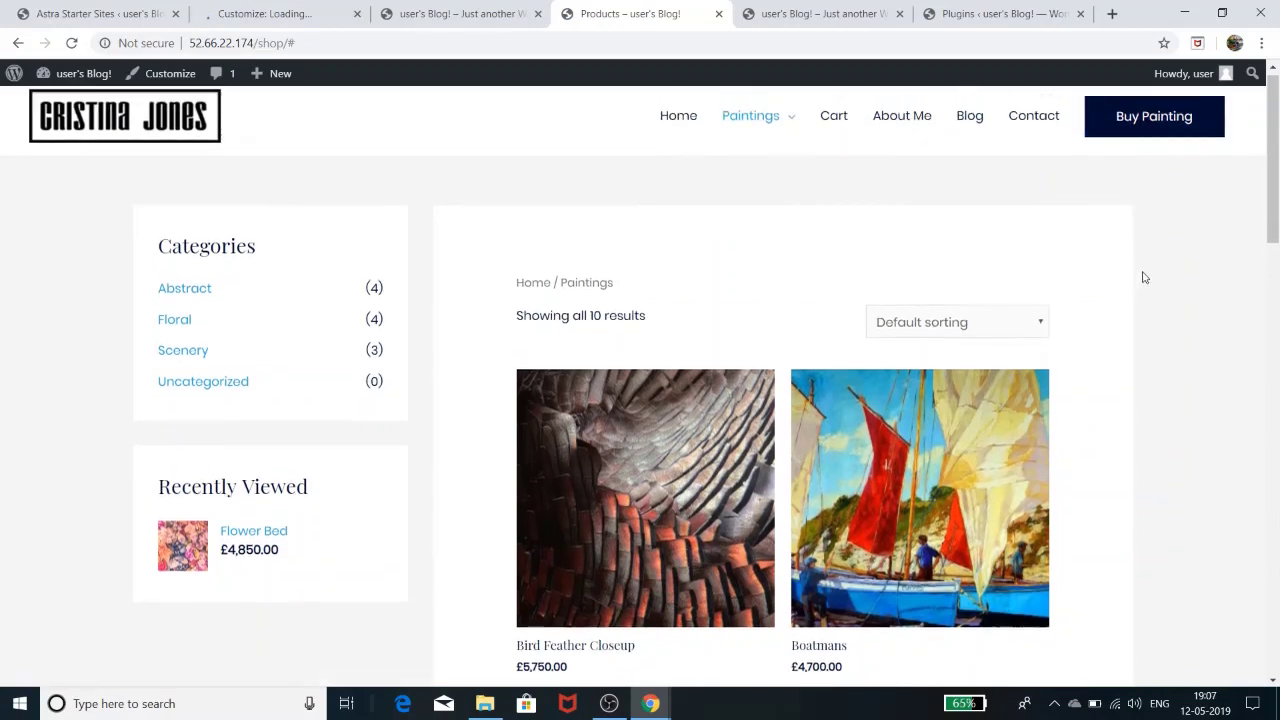
scroll(1140, 277, "up", 1)
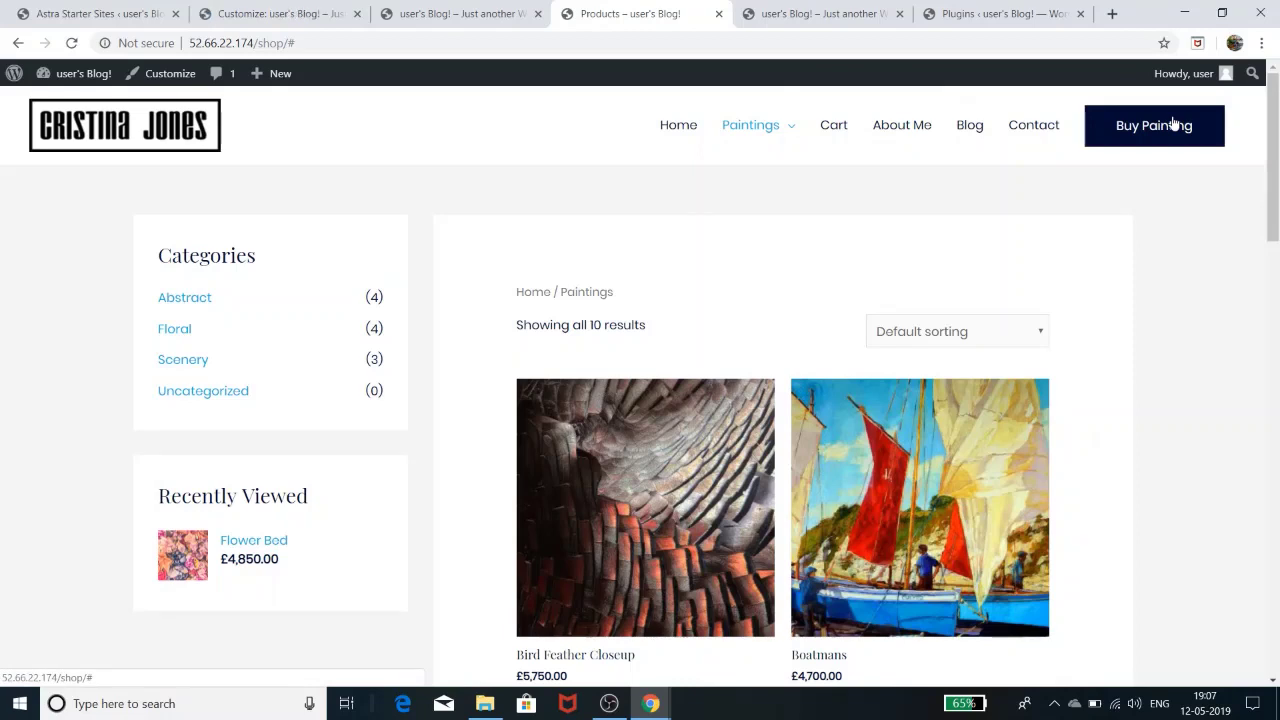
left_click(697, 134)
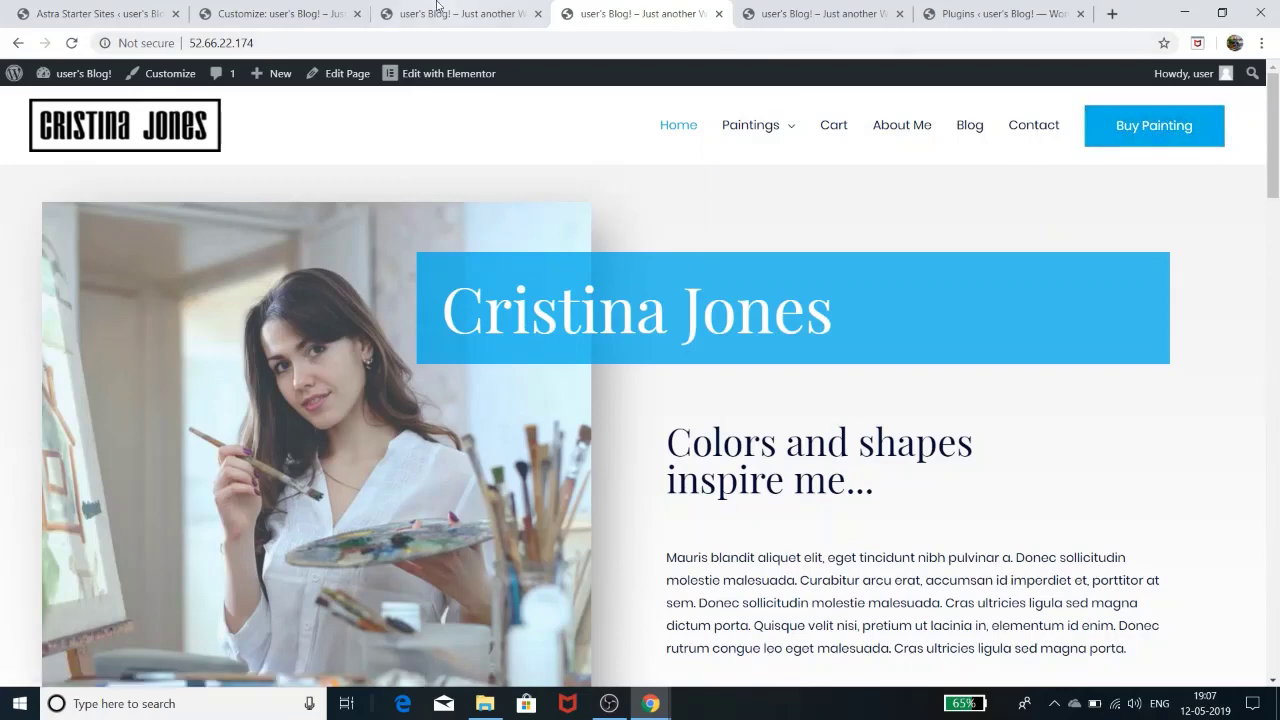
left_click(262, 14)
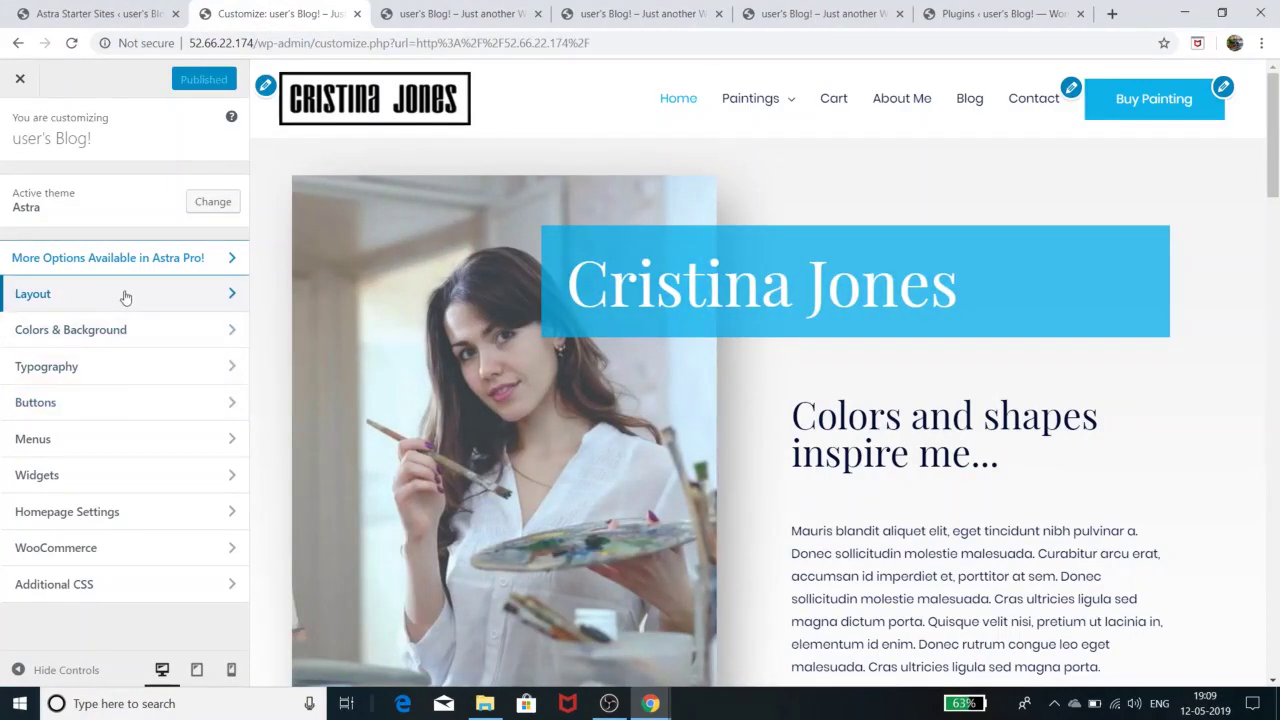
Step: Open the Primary Header layout settings and clear the Buy Painting button's link
left_click(125, 297)
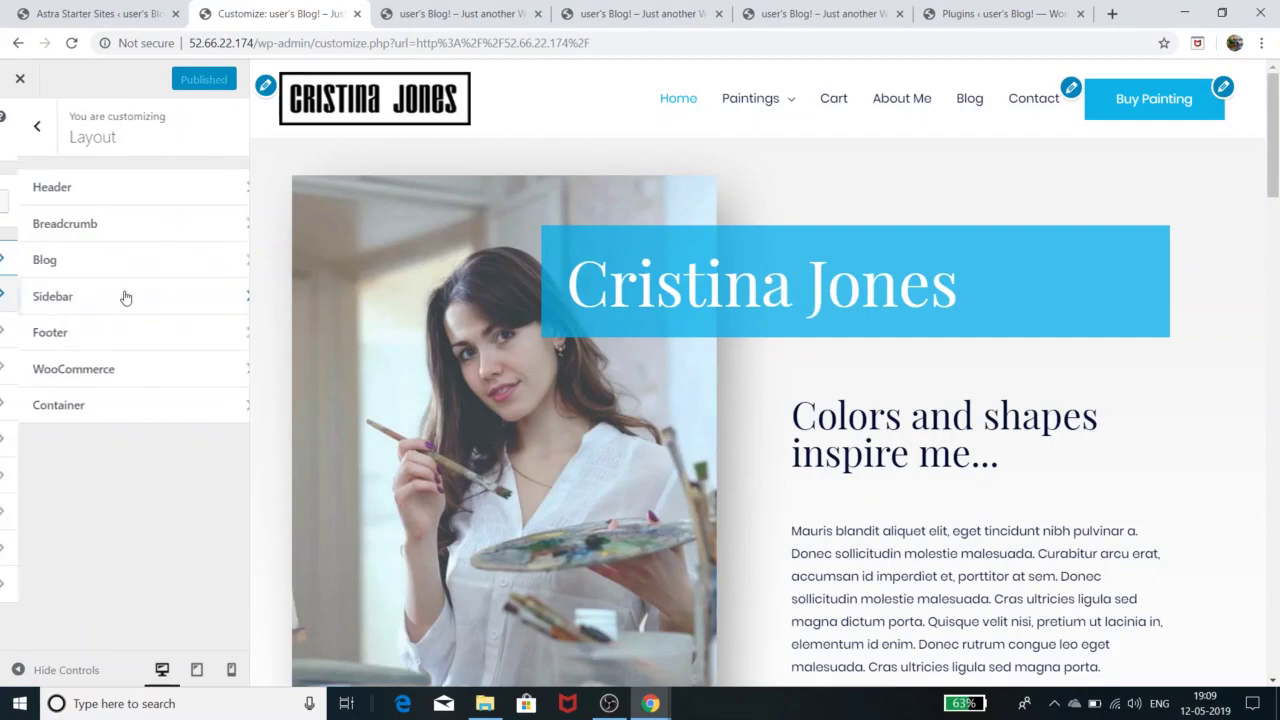
left_click(136, 194)
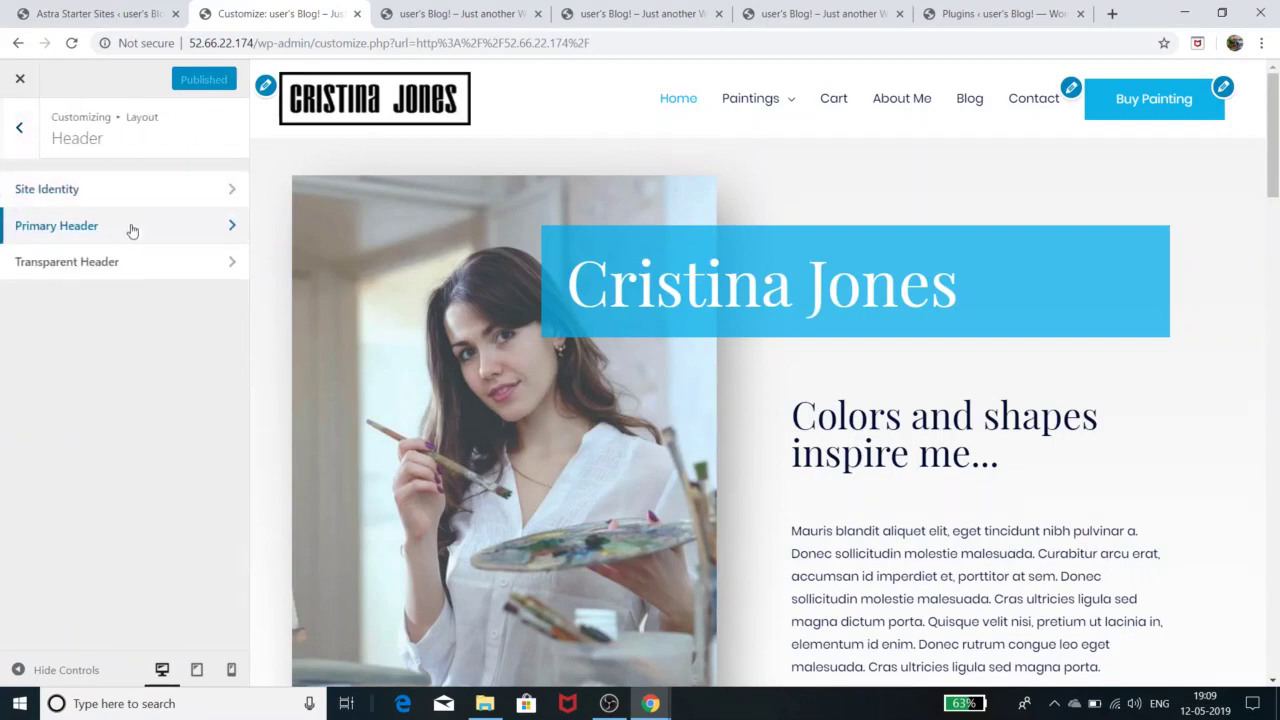
left_click(132, 228)
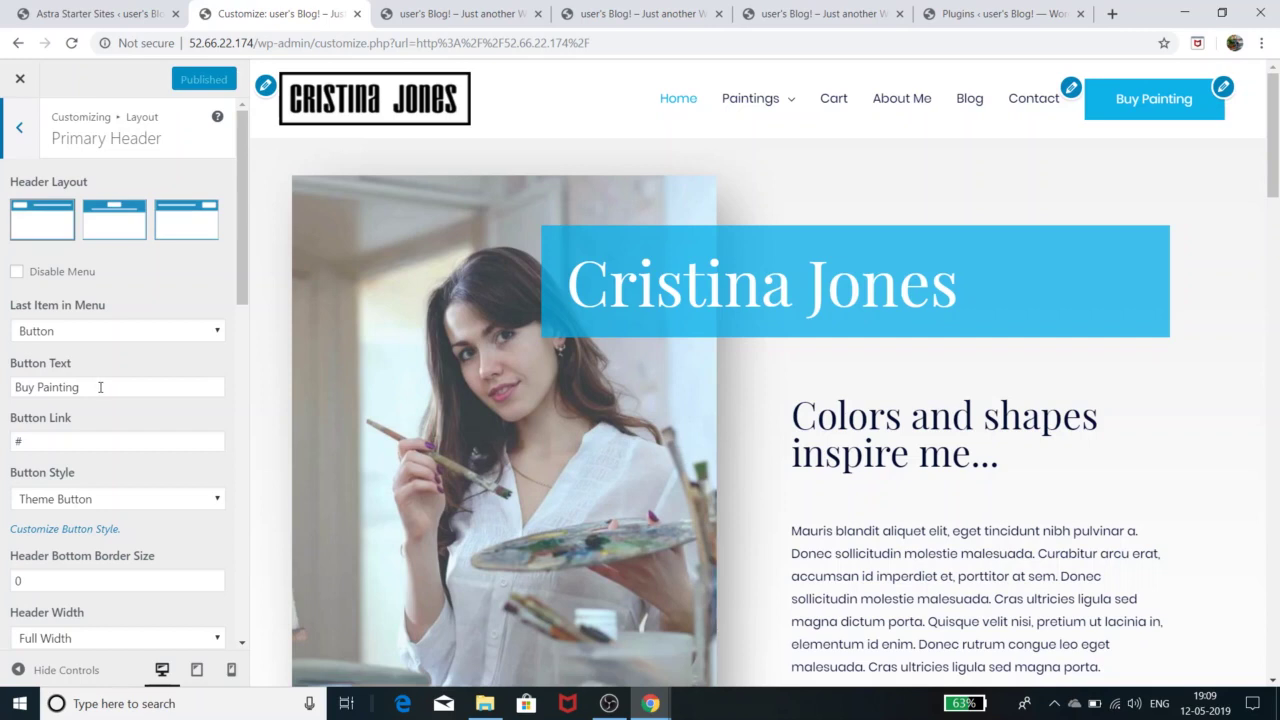
left_click(47, 445)
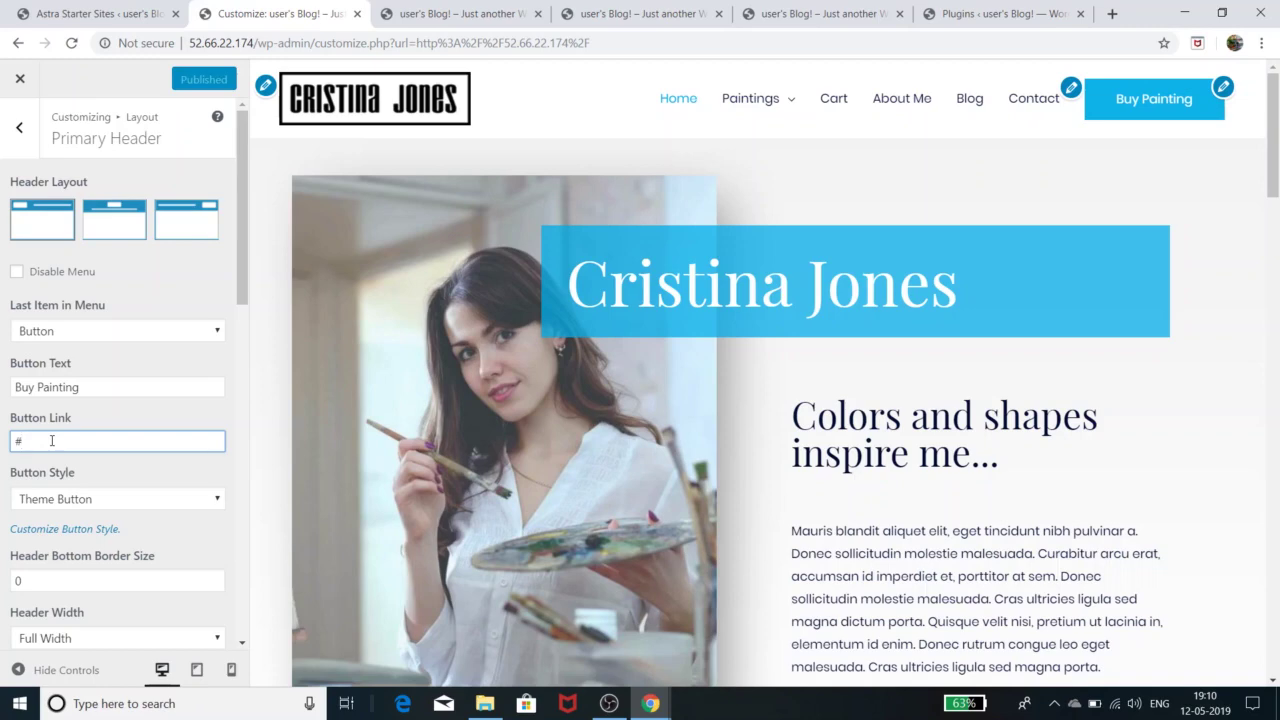
key("BackSpace")
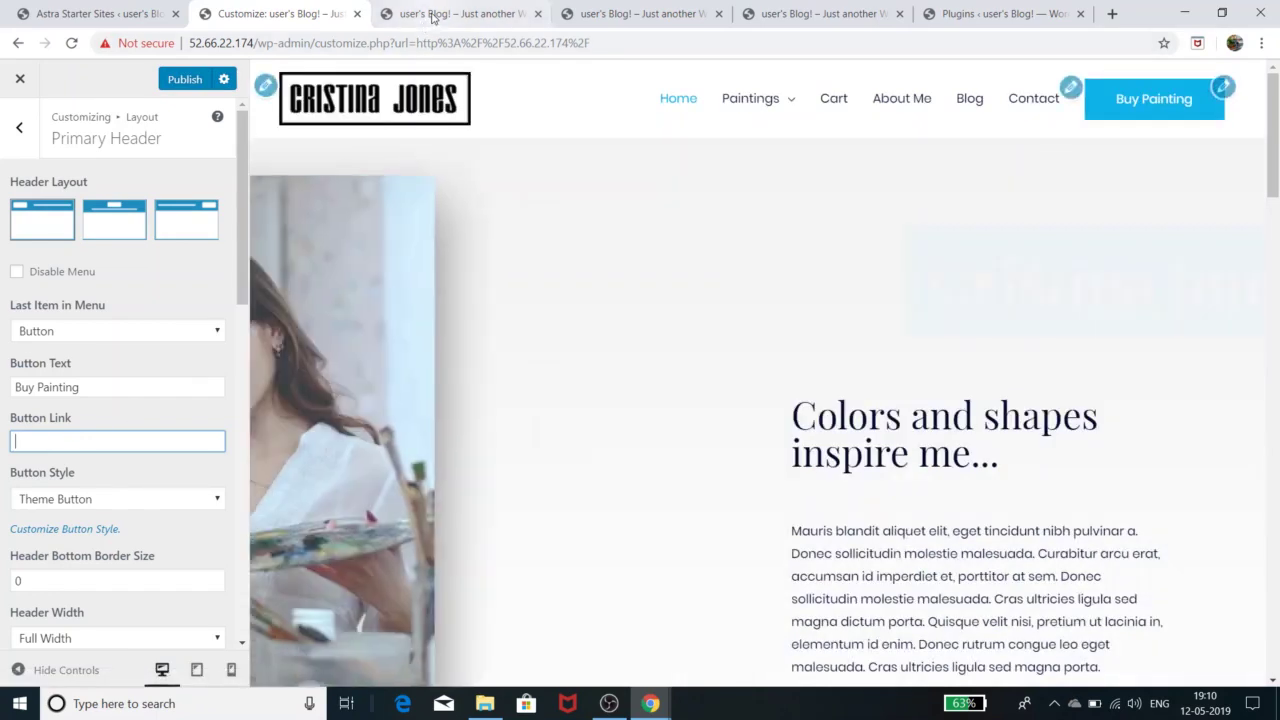
Step: Open the site's Permalink Settings in the WordPress dashboard, using the separate home page preview tab
left_click(433, 18)
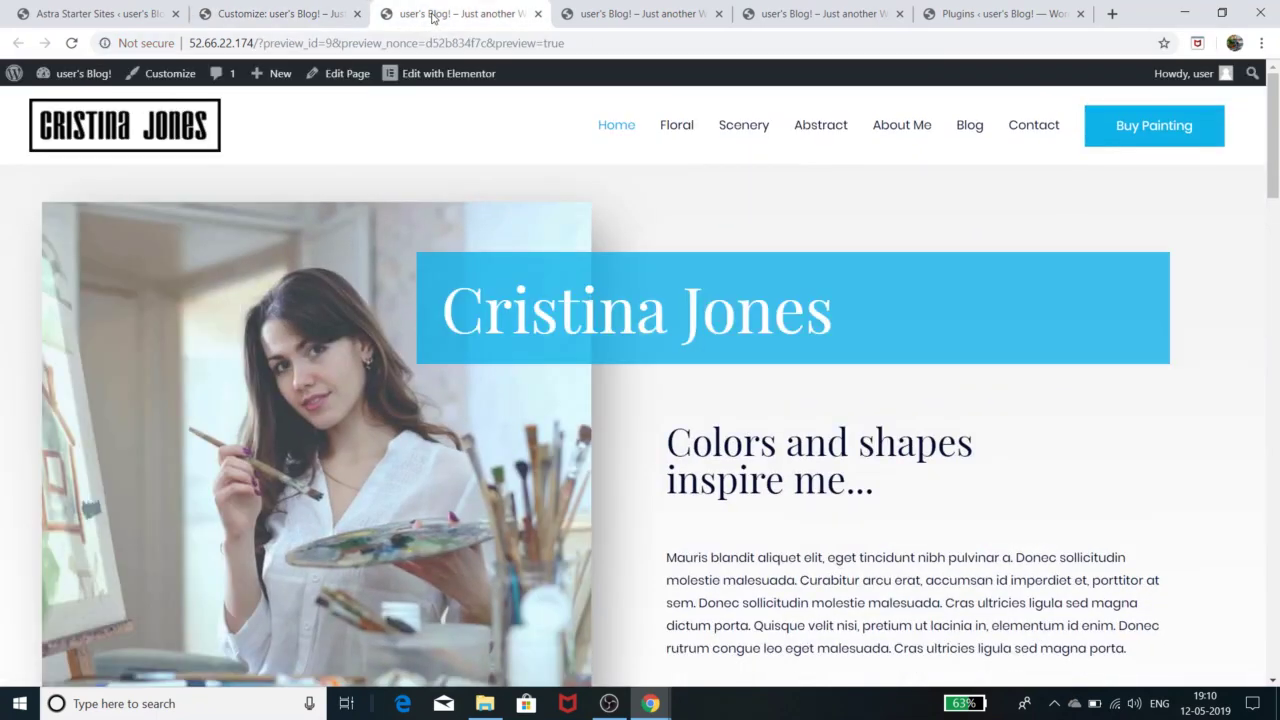
mouse_move(75, 73)
left_click(66, 104)
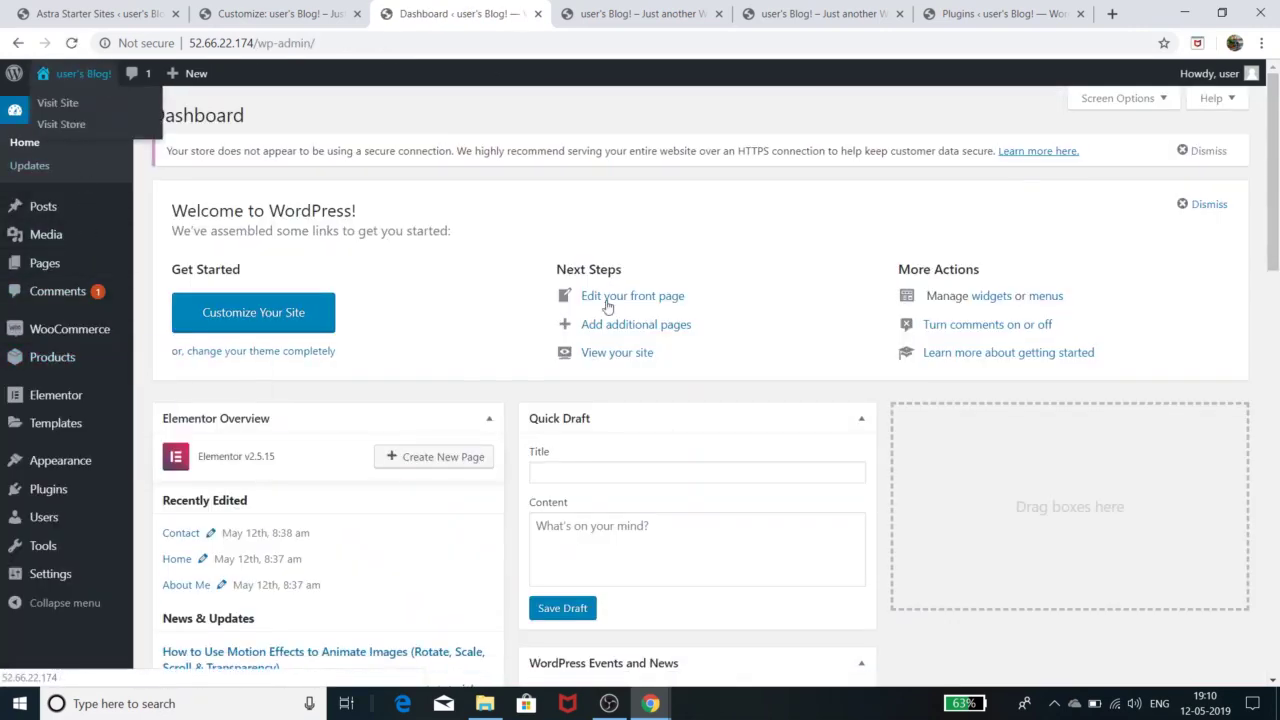
left_click(50, 573)
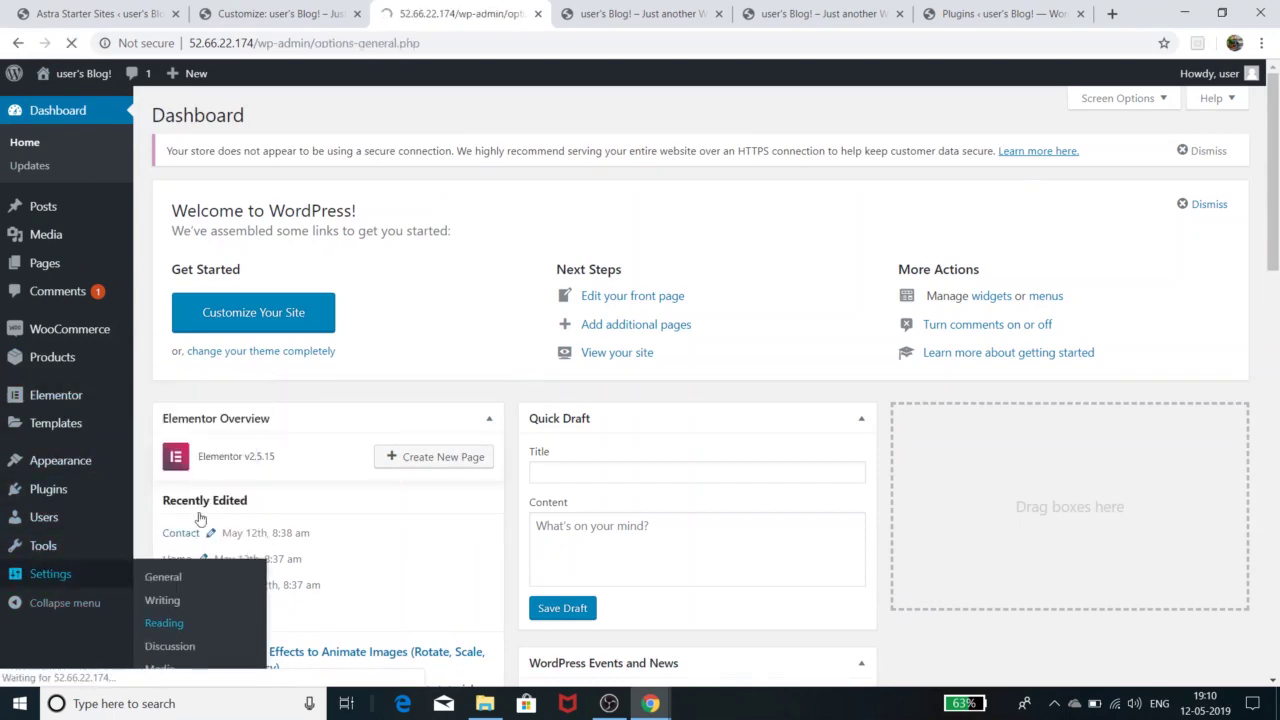
scroll(74, 611, "down", 1)
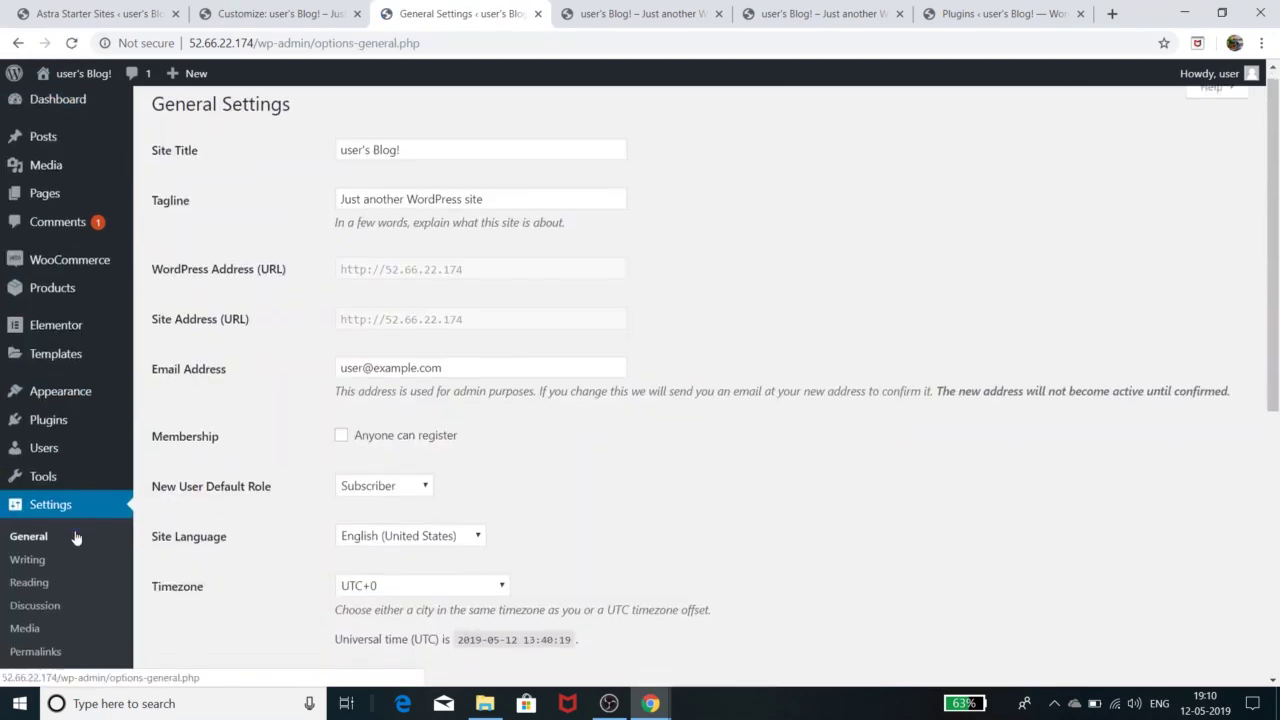
left_click(53, 590)
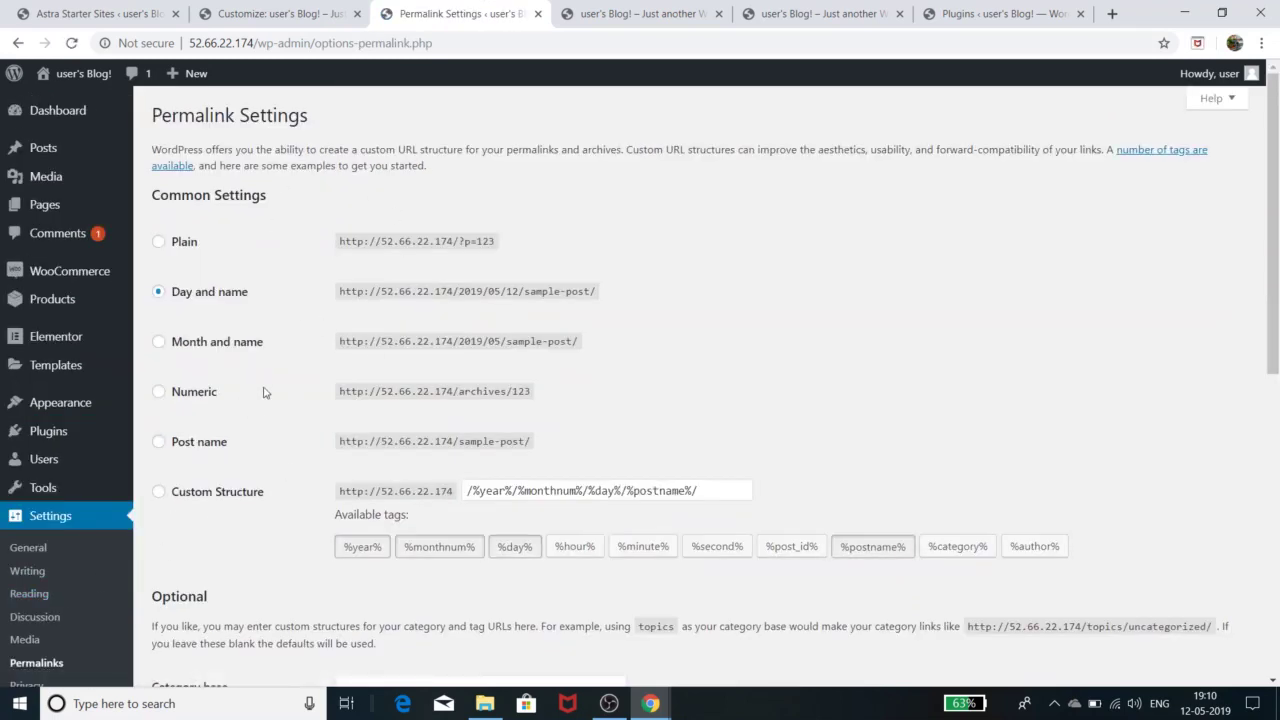
Step: Set the permalink structure to Post name and save the changes
left_click(159, 442)
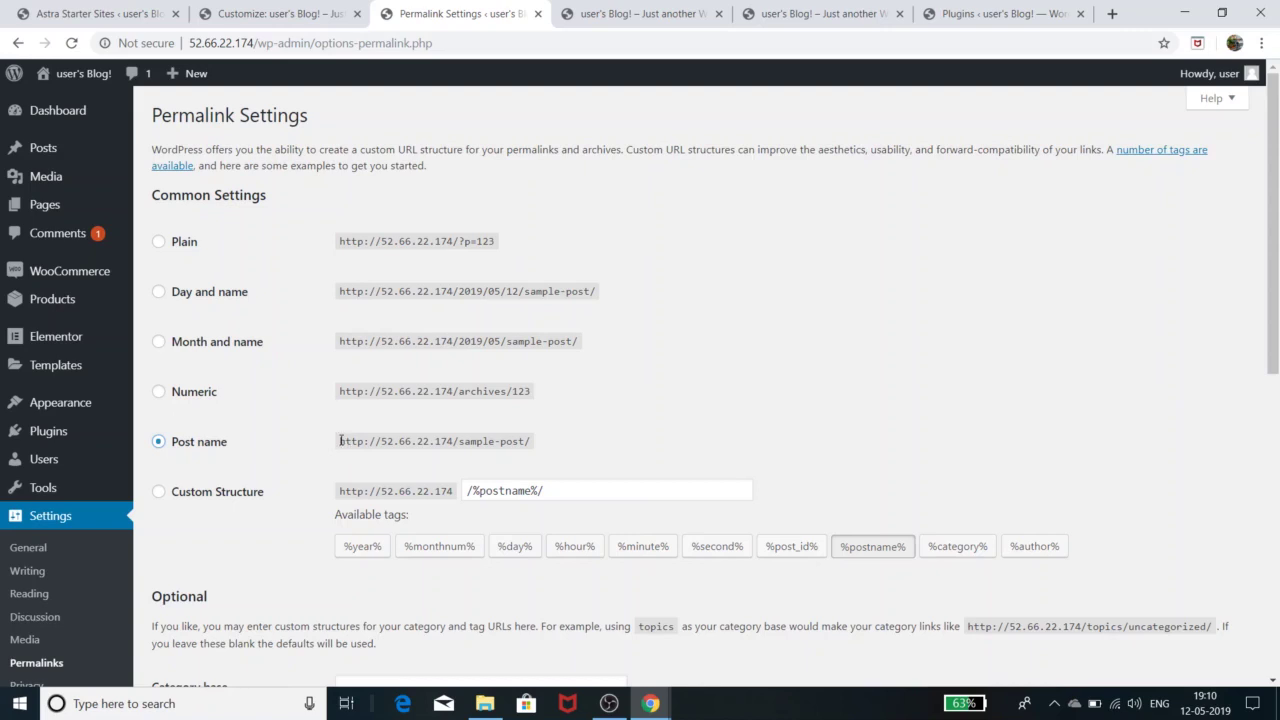
left_click_drag(340, 441, 532, 444)
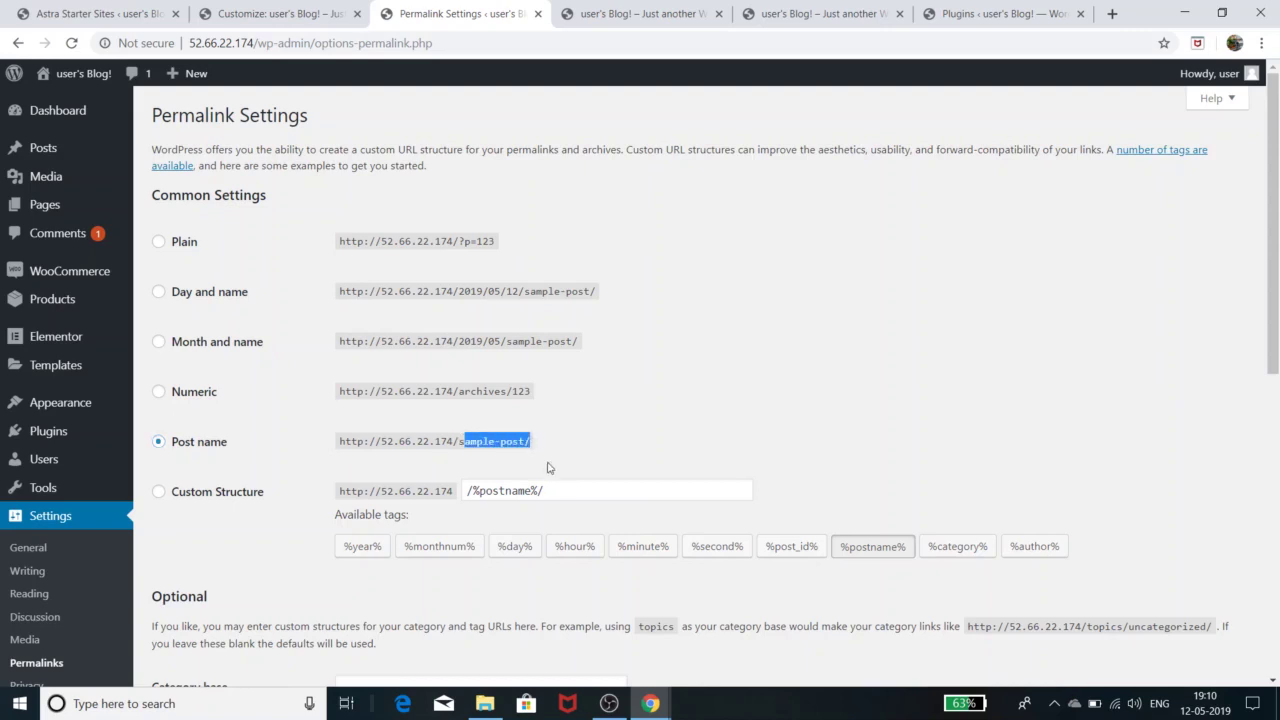
left_click(610, 450)
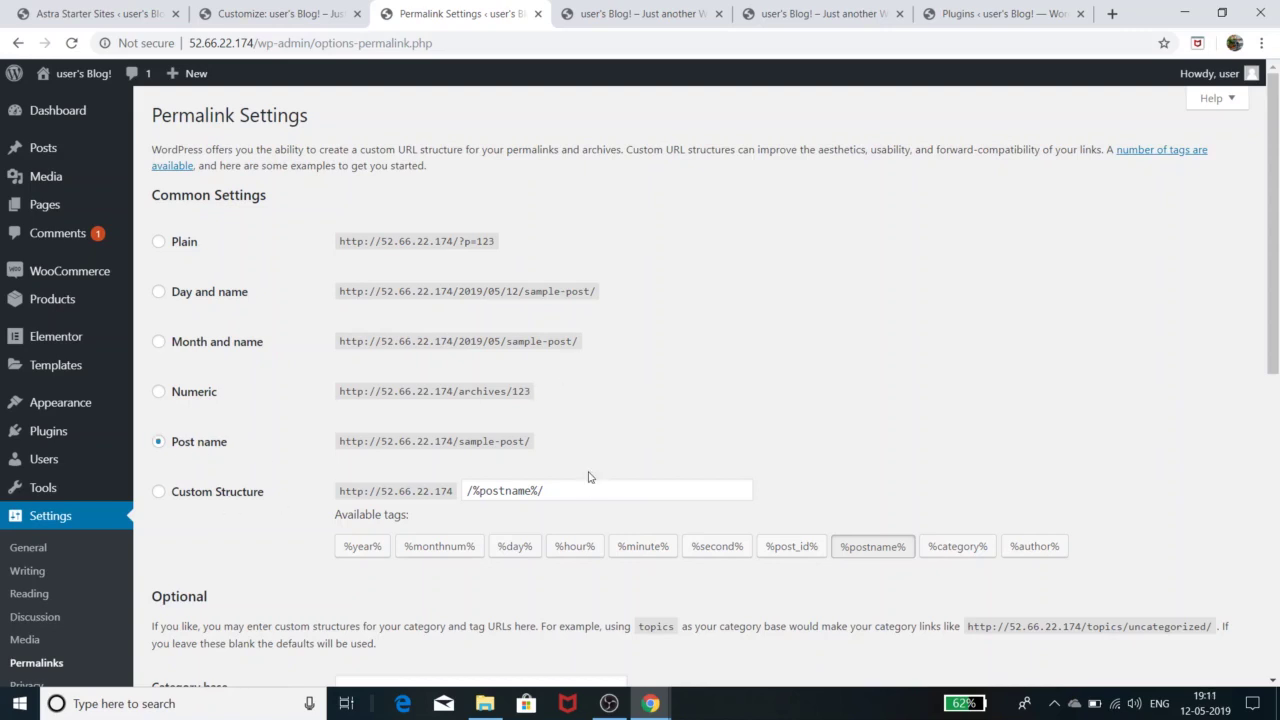
scroll(614, 436, "down", 4)
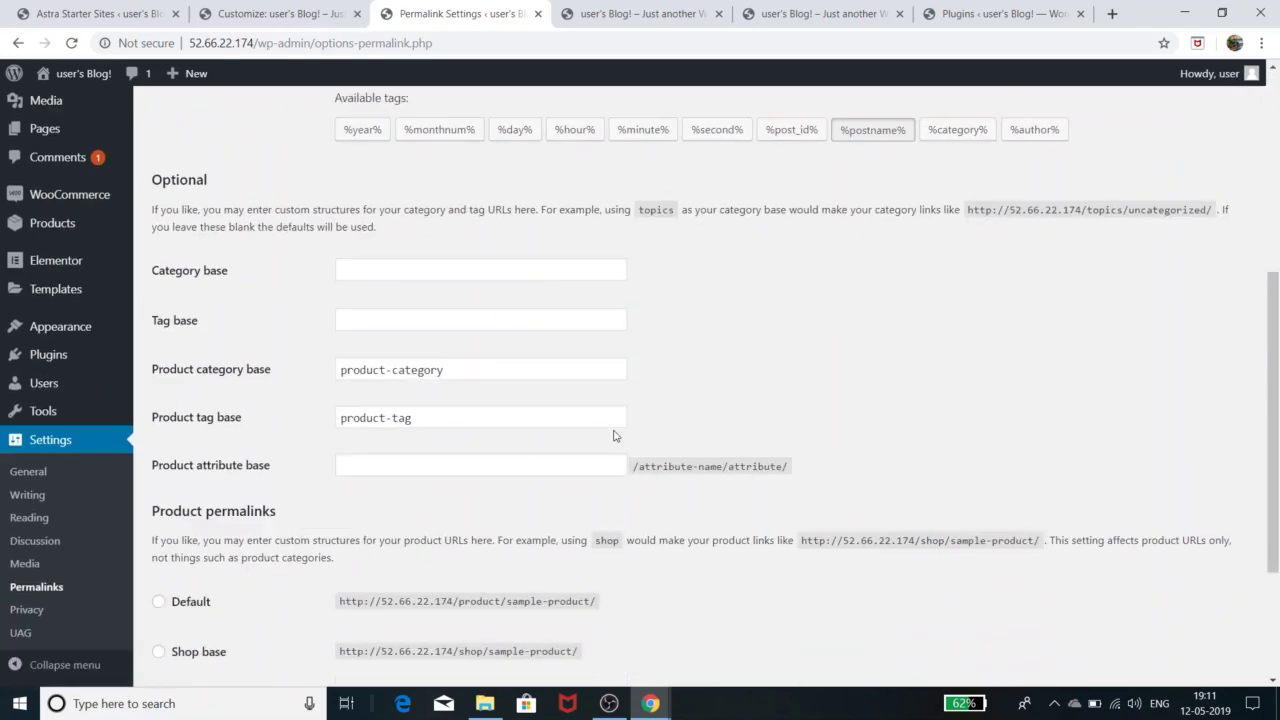
scroll(614, 436, "down", 2)
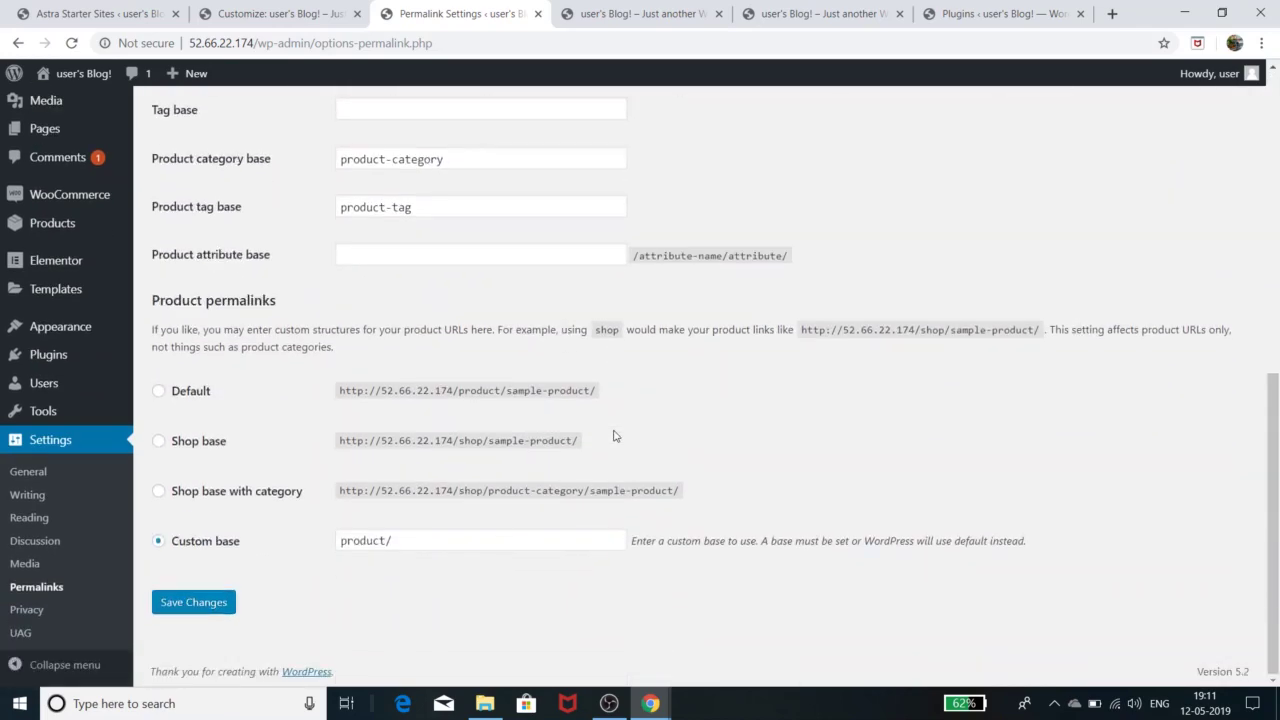
left_click(208, 610)
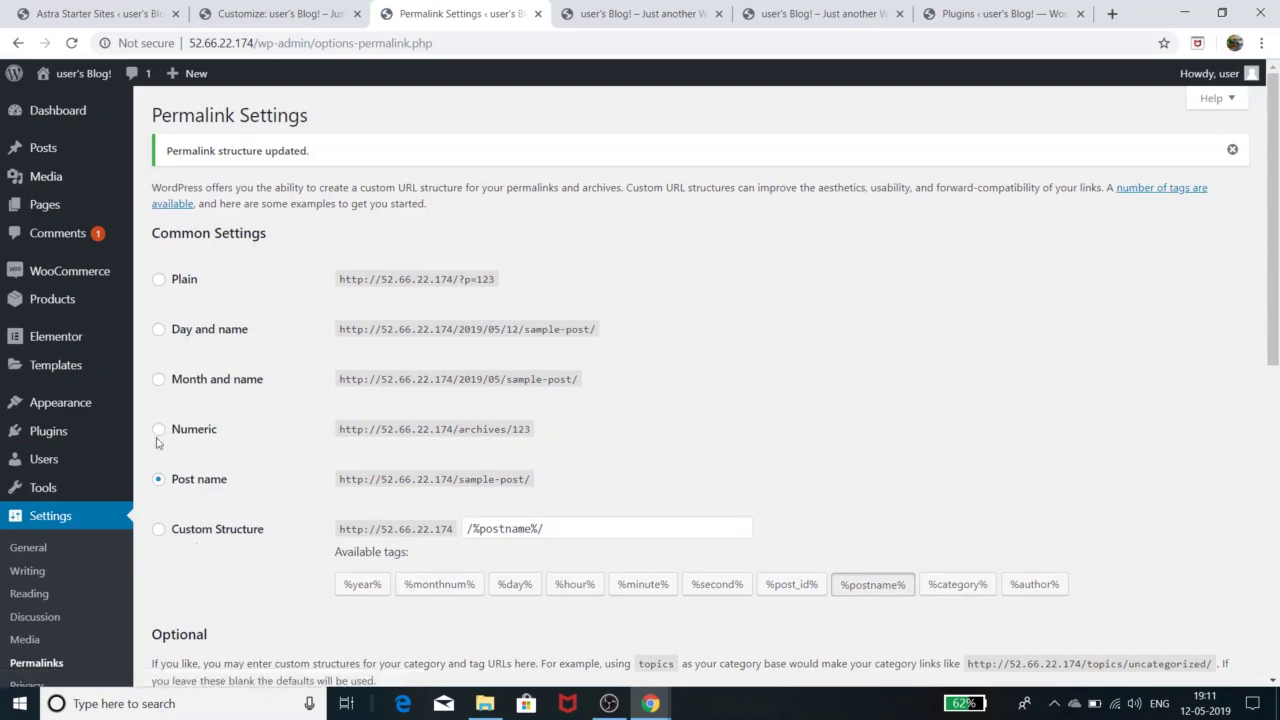
Step: Find the Paintings shop page in the list of all pages and open it for editing
mouse_move(86, 208)
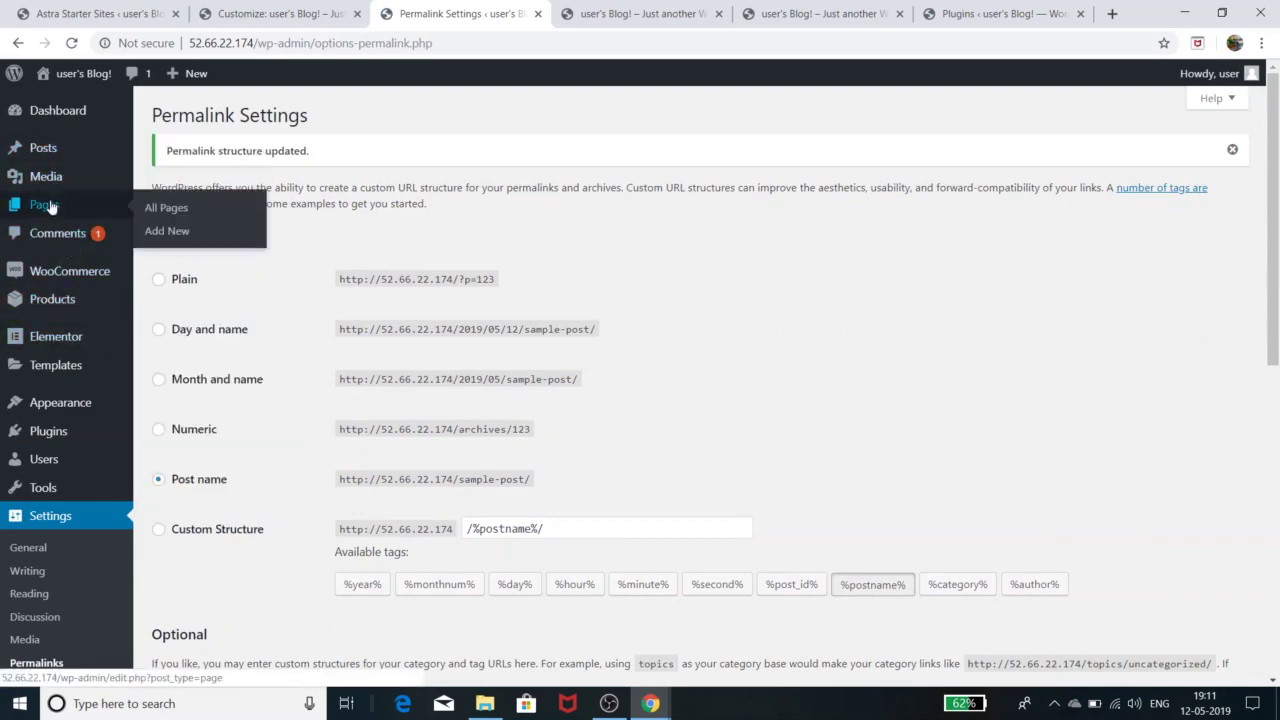
left_click(168, 208)
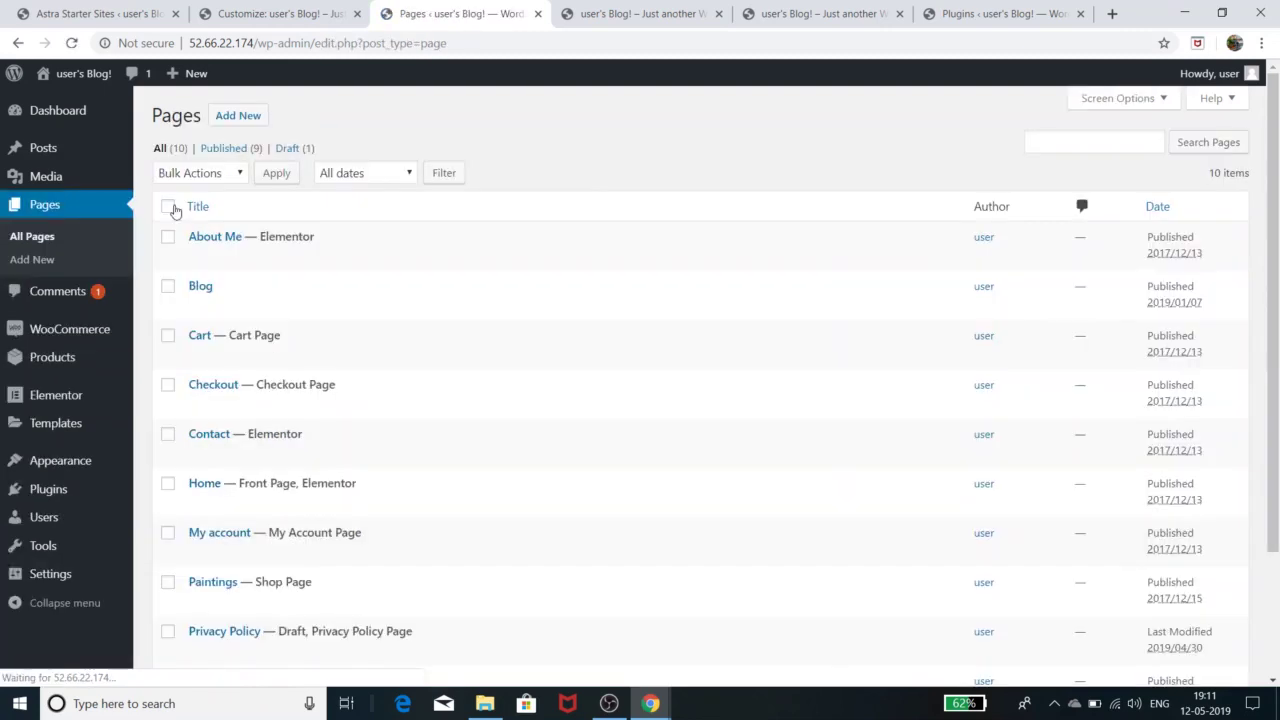
scroll(372, 516, "down", 3)
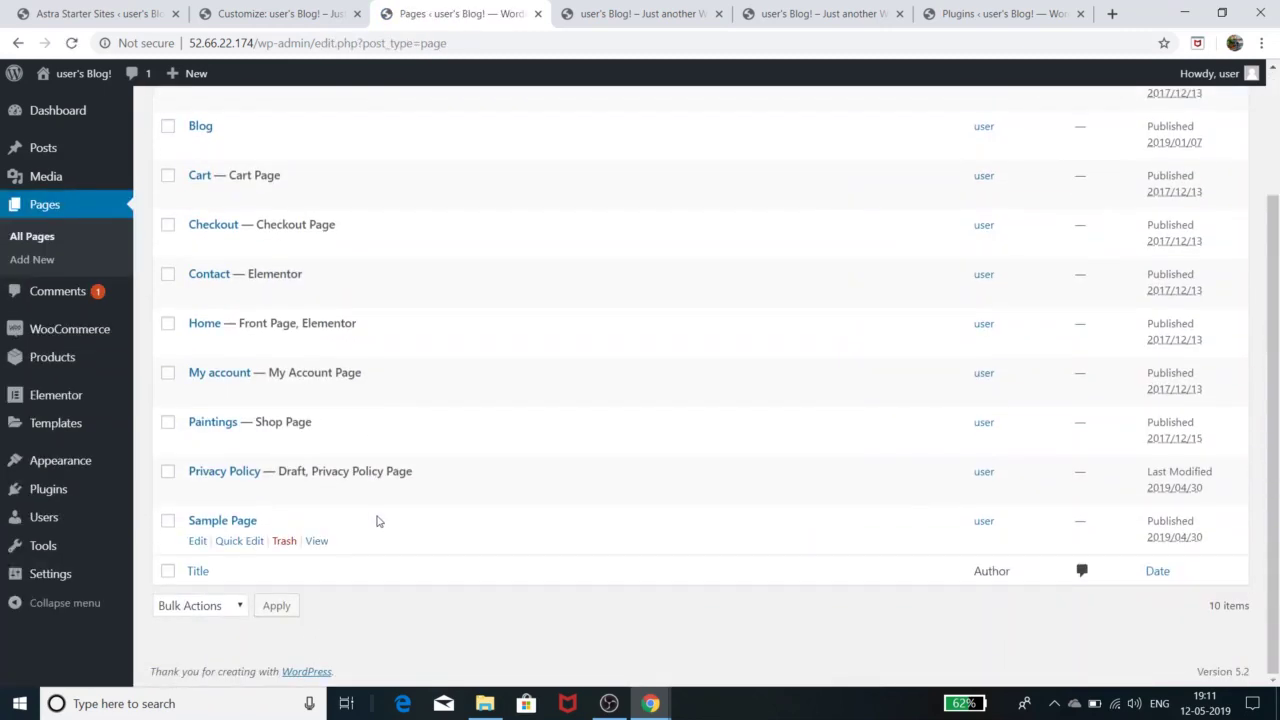
scroll(380, 518, "up", 1)
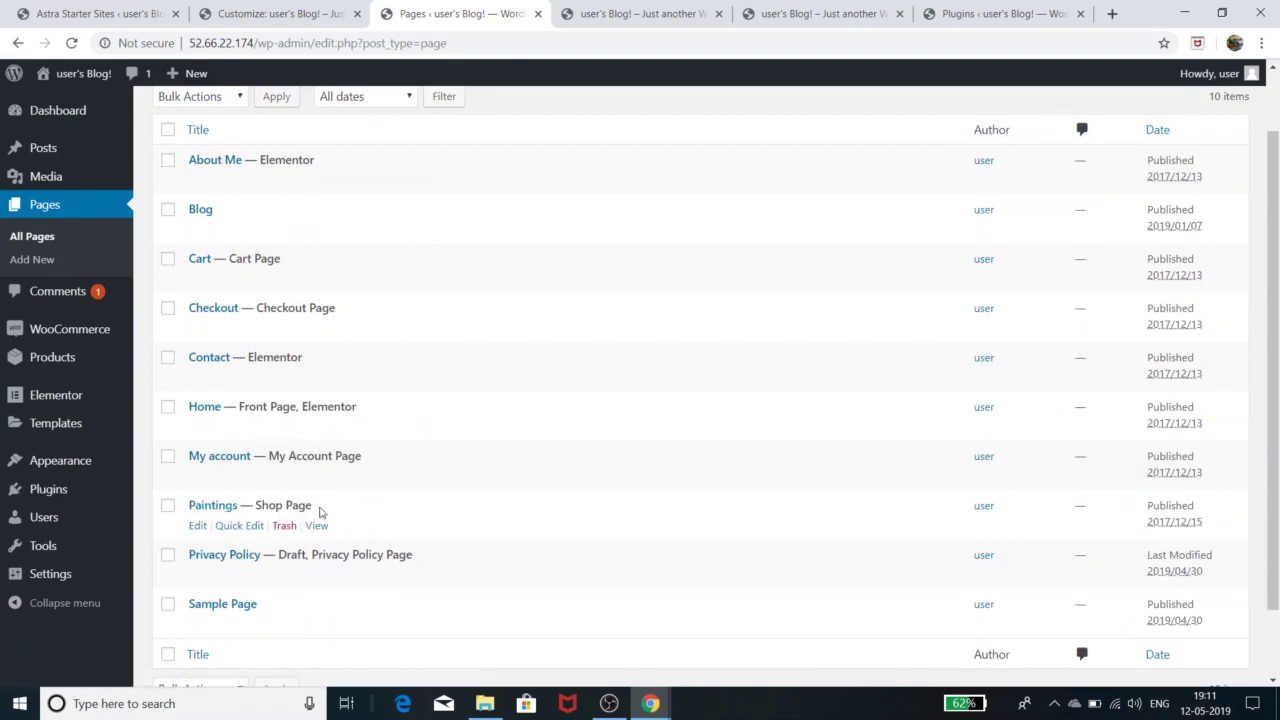
left_click_drag(314, 510, 258, 507)
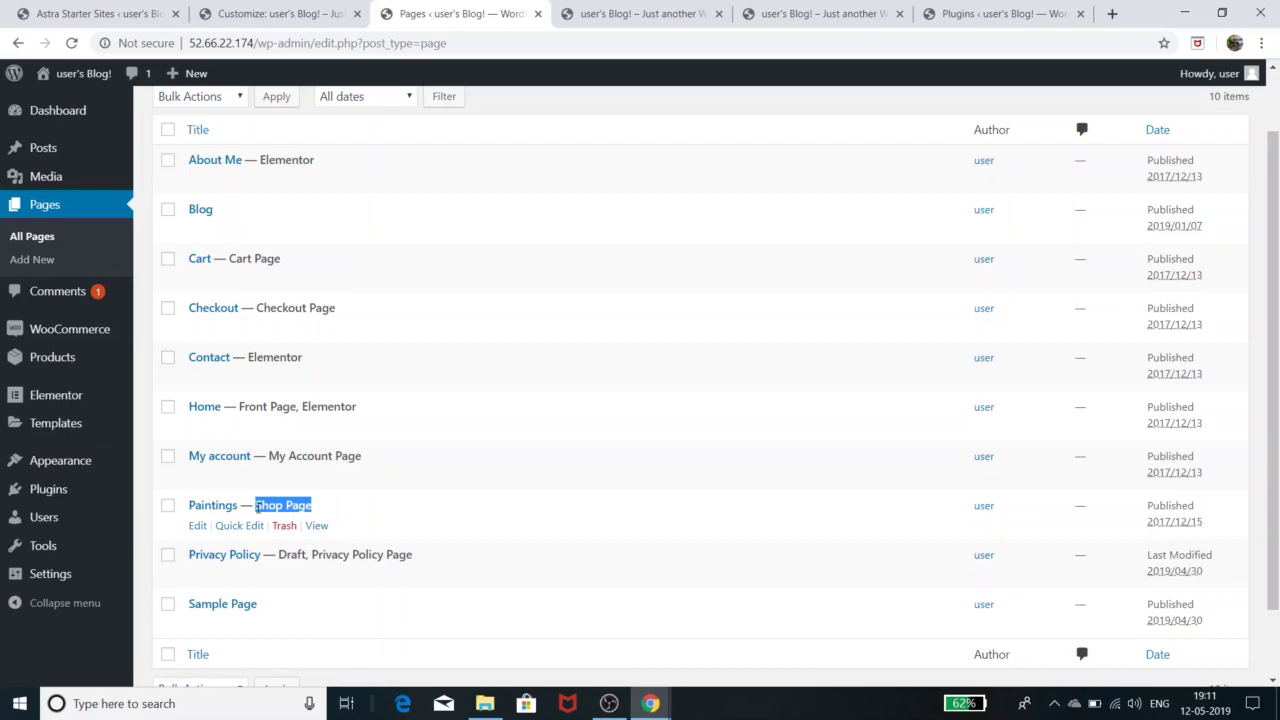
left_click(198, 527)
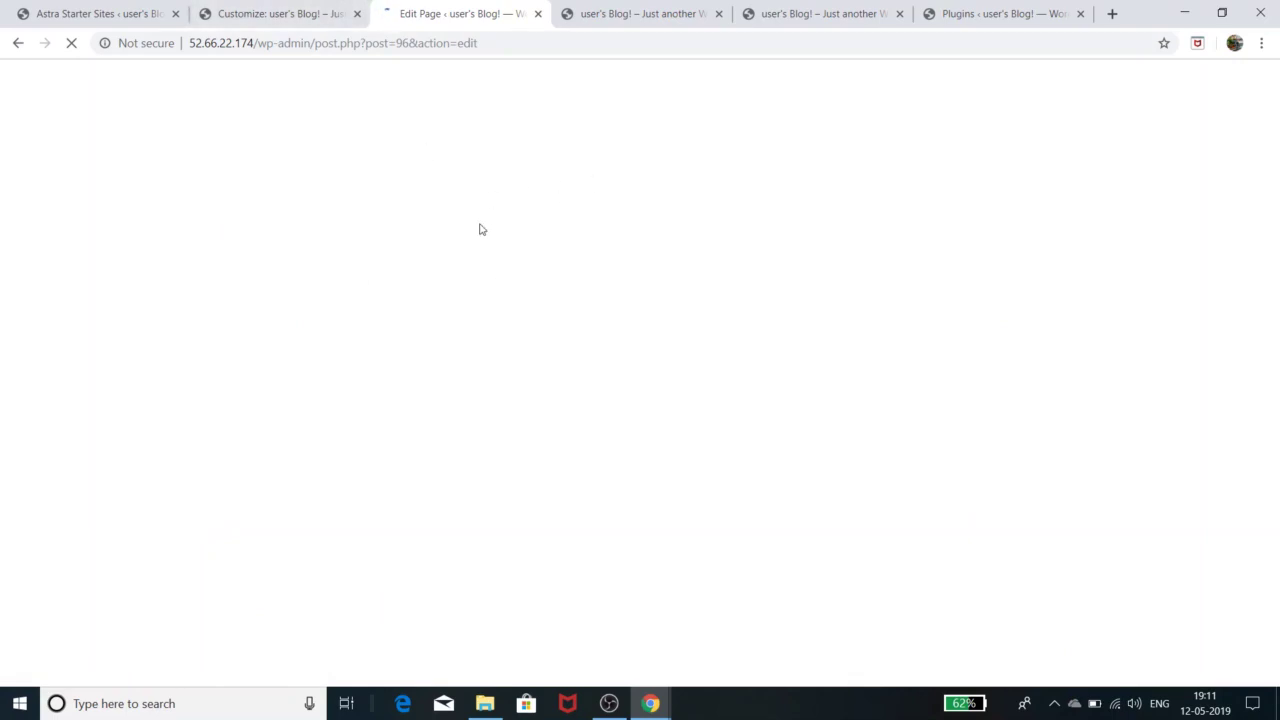
Step: Show the permalink above the Paintings page title and open the shop page from it
left_click(310, 14)
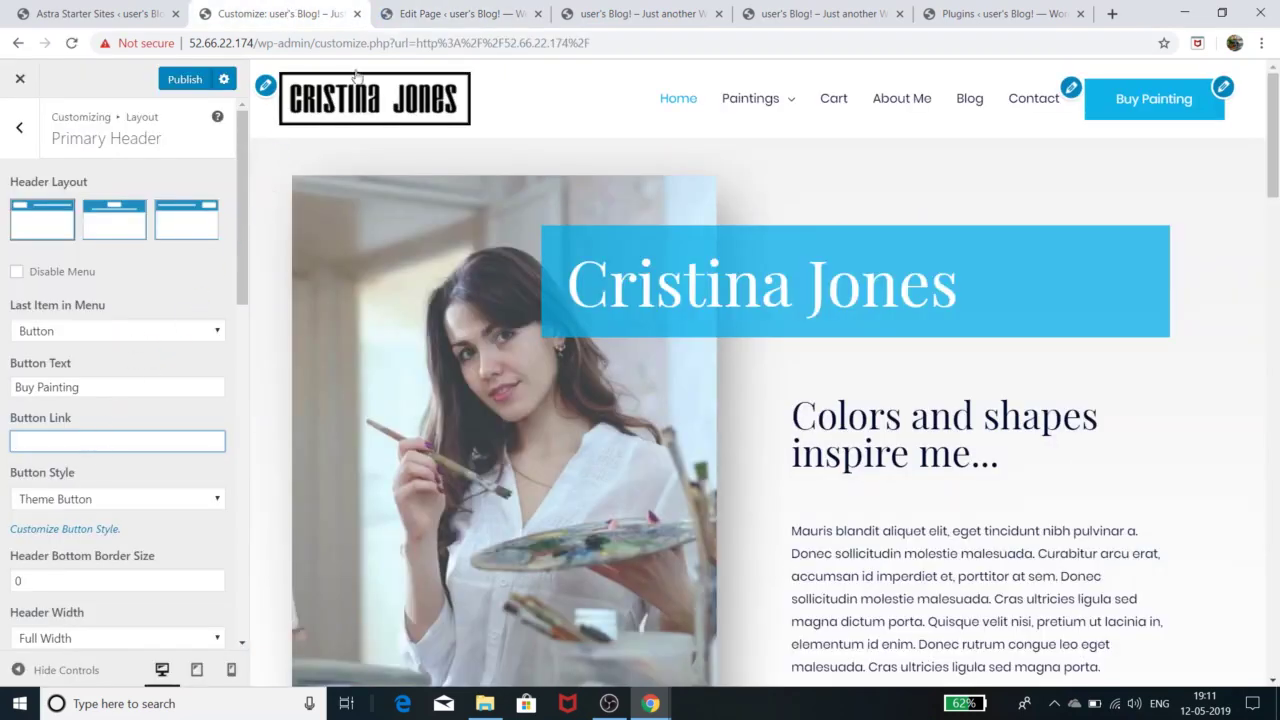
left_click(405, 22)
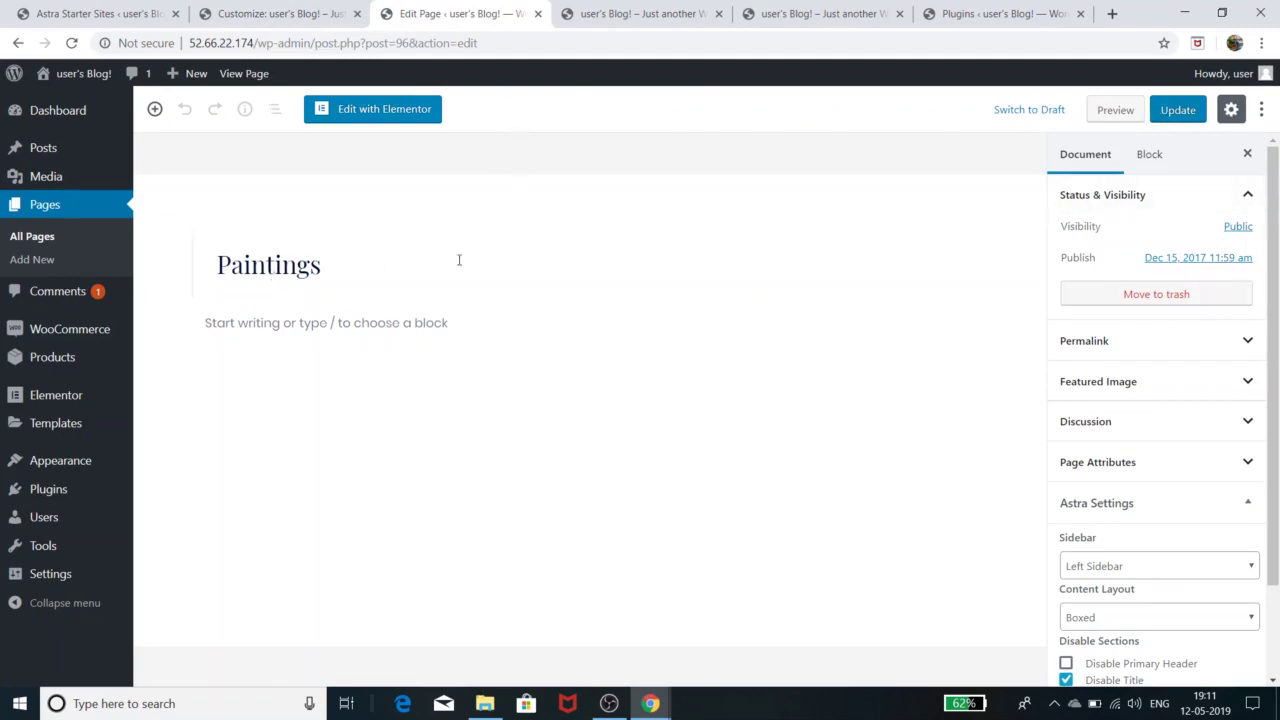
left_click(338, 314)
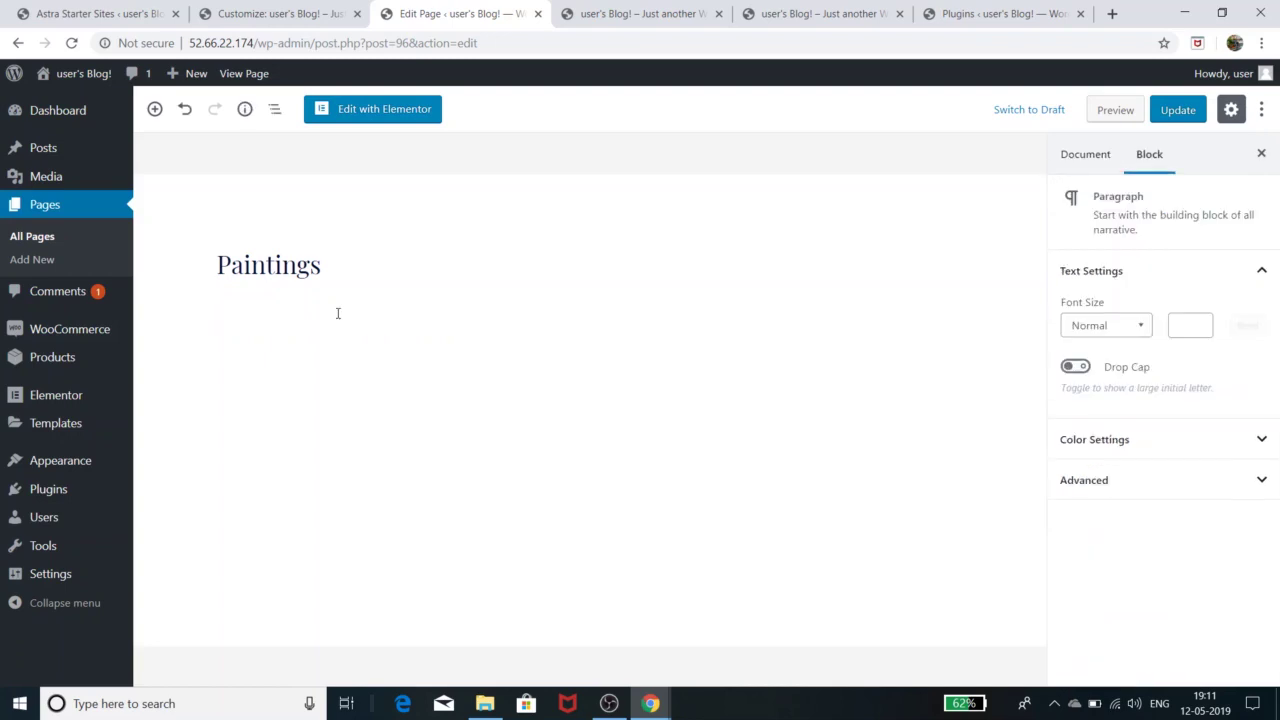
left_click(340, 269)
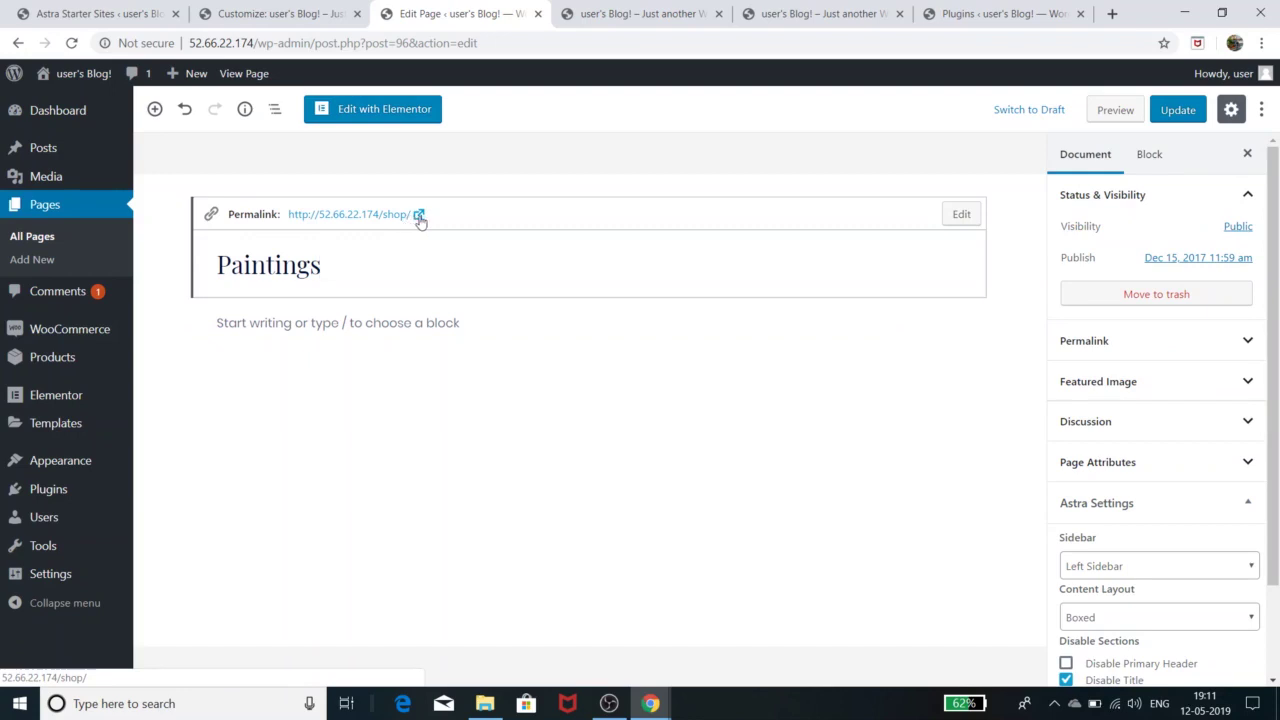
left_click_drag(290, 220, 314, 222)
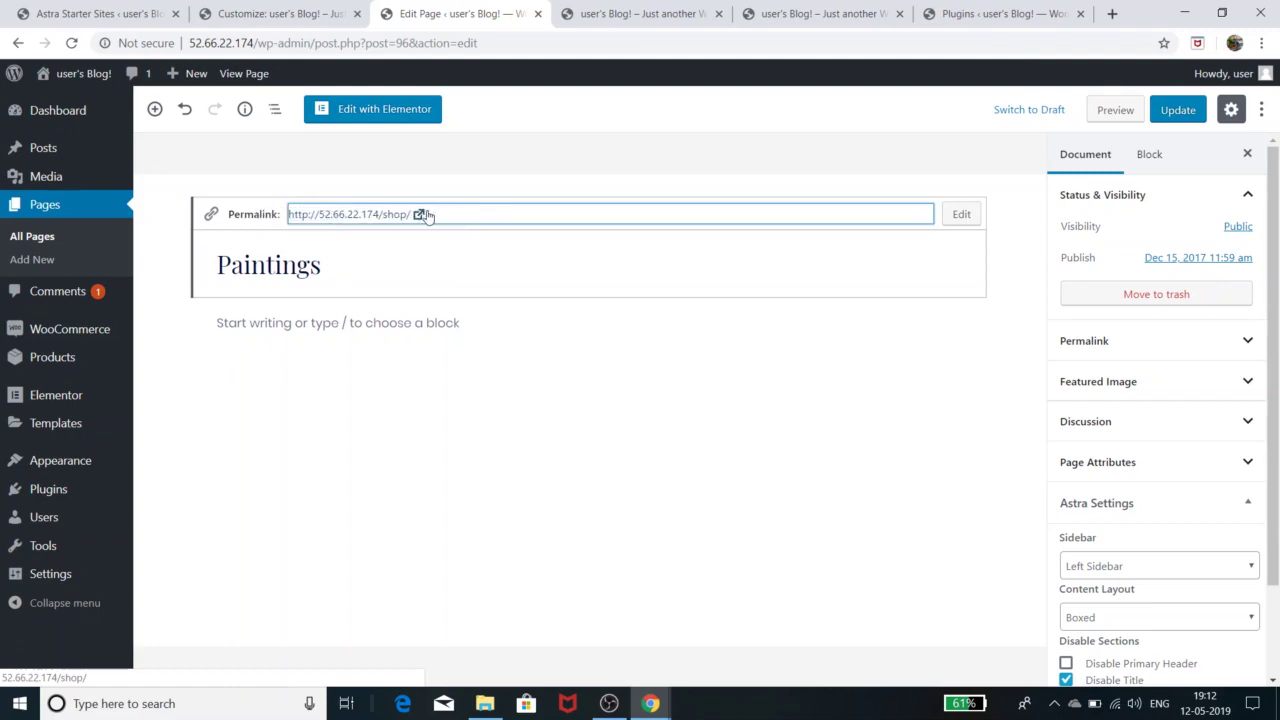
left_click_drag(449, 216, 391, 219)
left_click(418, 214)
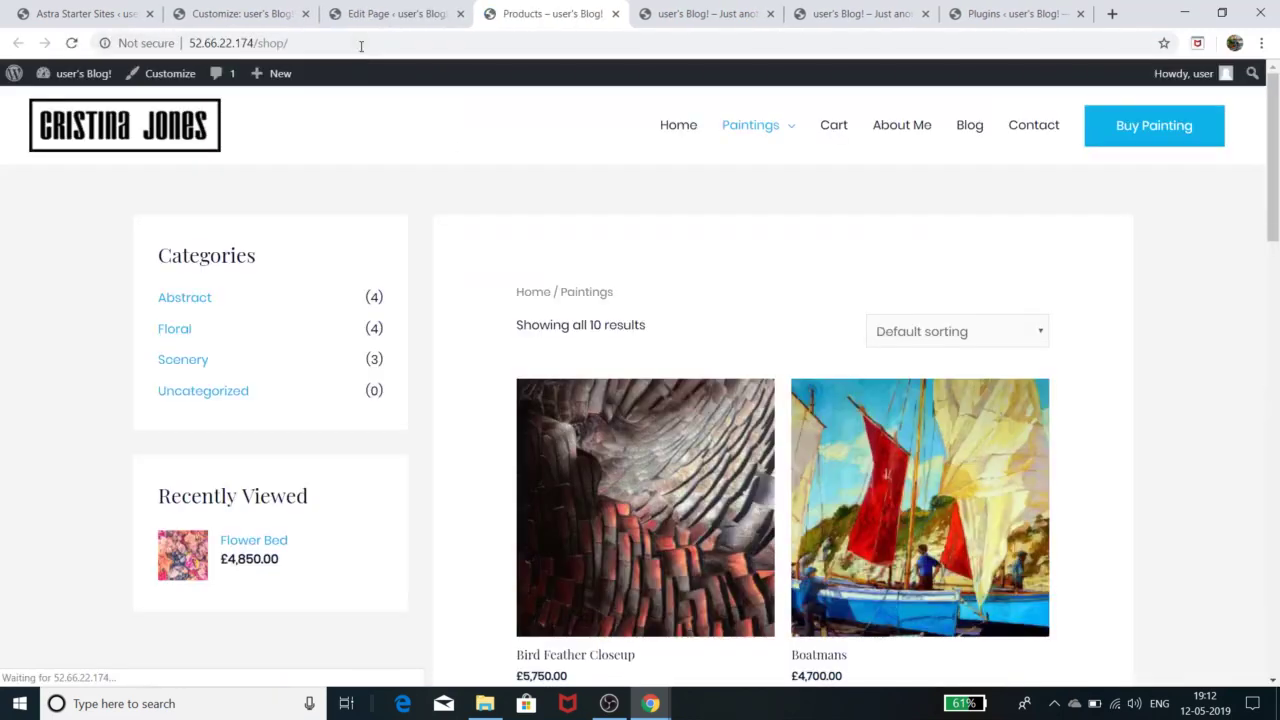
Step: Copy the shop page's full web address
left_click(361, 45)
right_click(275, 42)
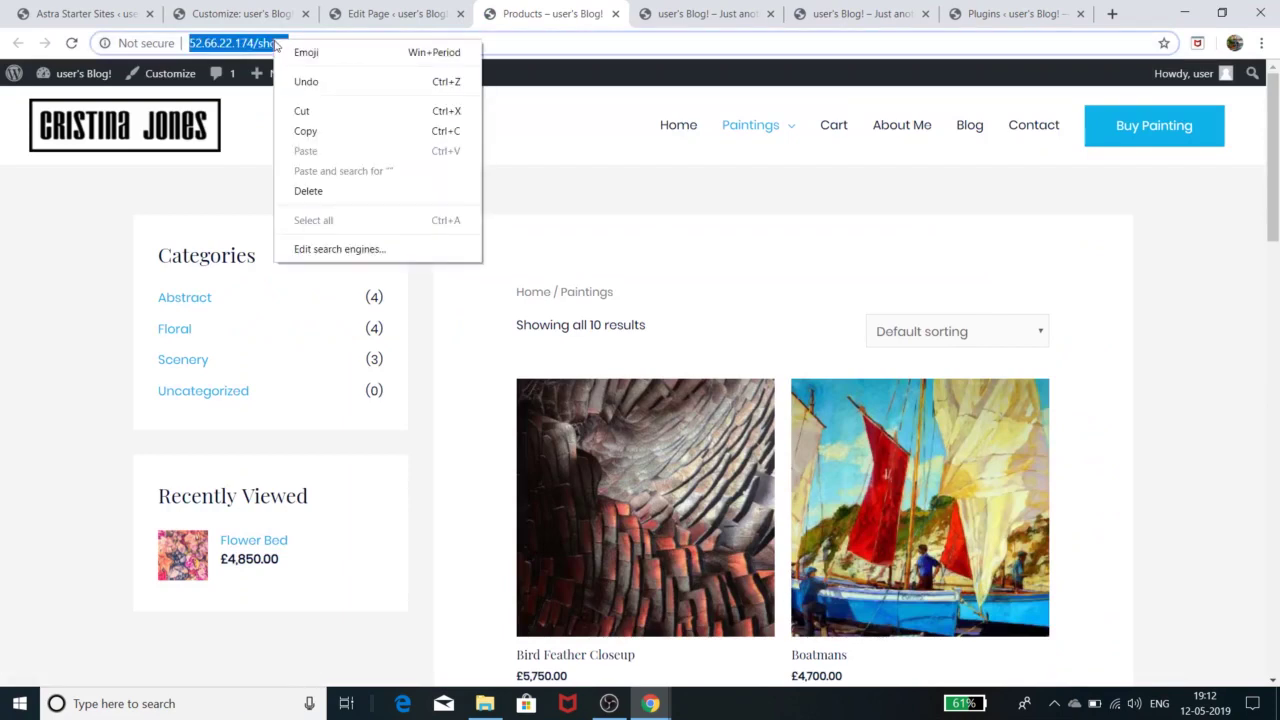
left_click(306, 132)
left_click(312, 48)
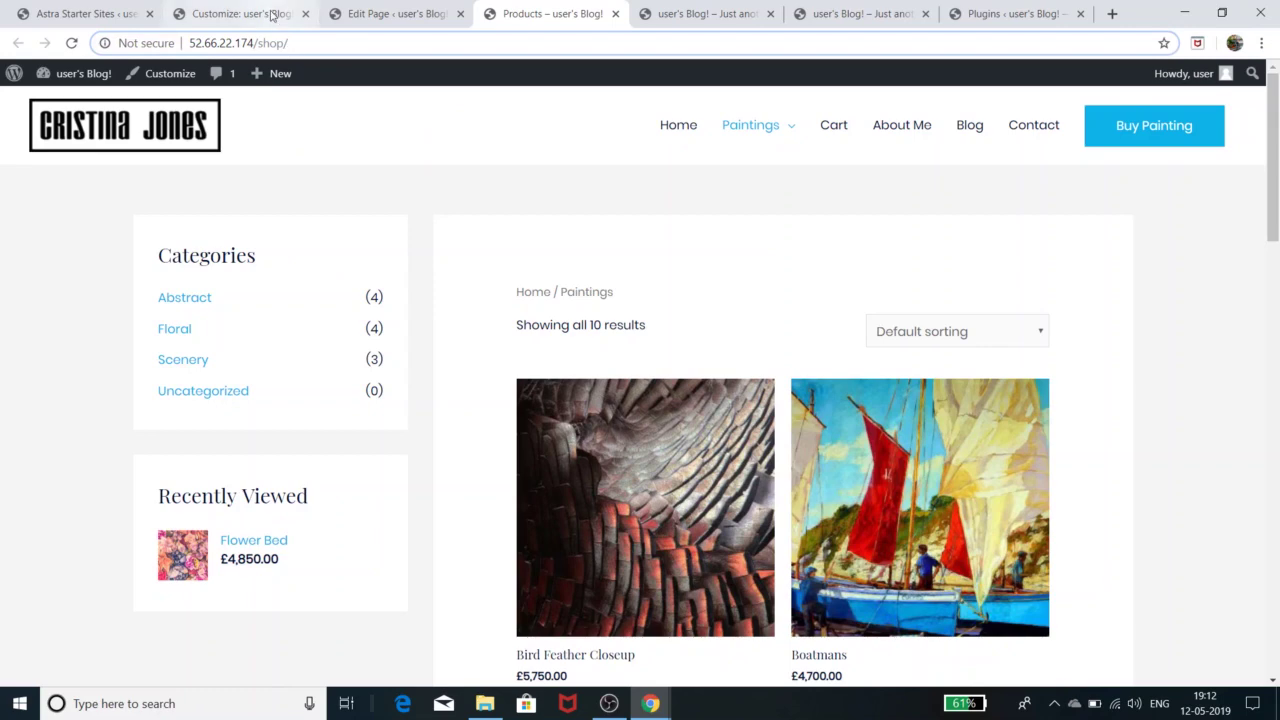
left_click(270, 14)
right_click(90, 444)
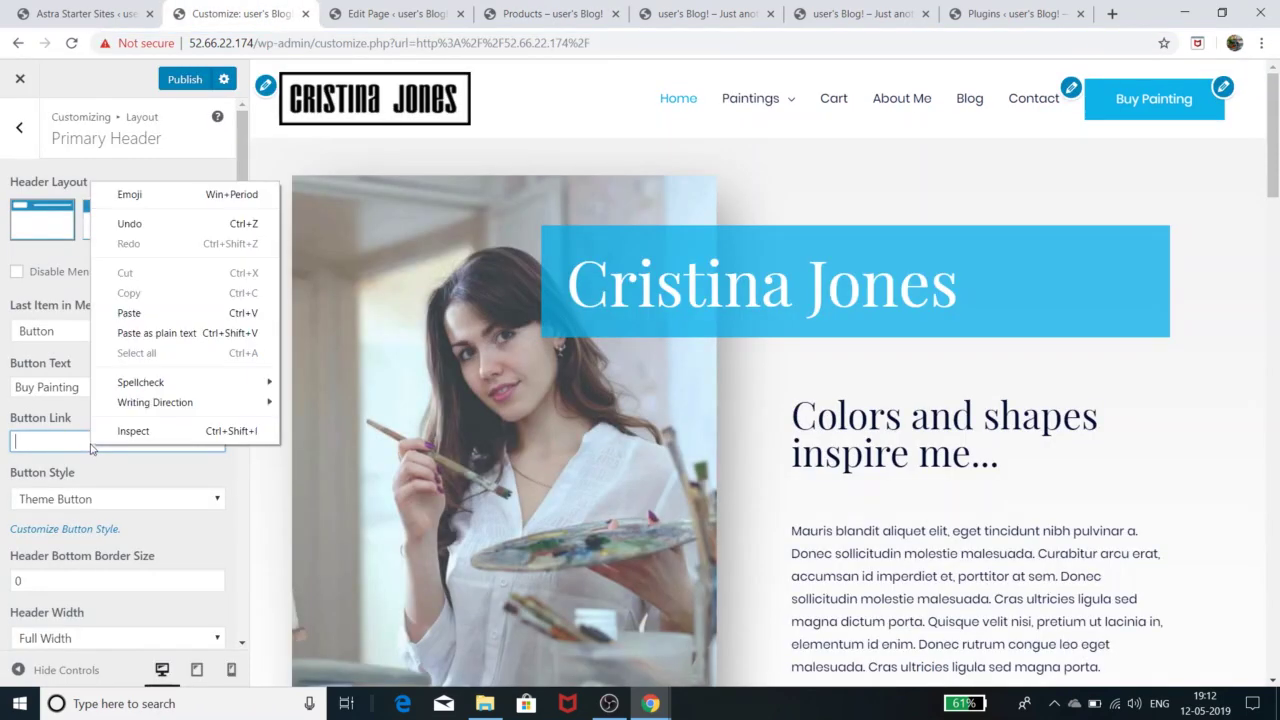
left_click(157, 333)
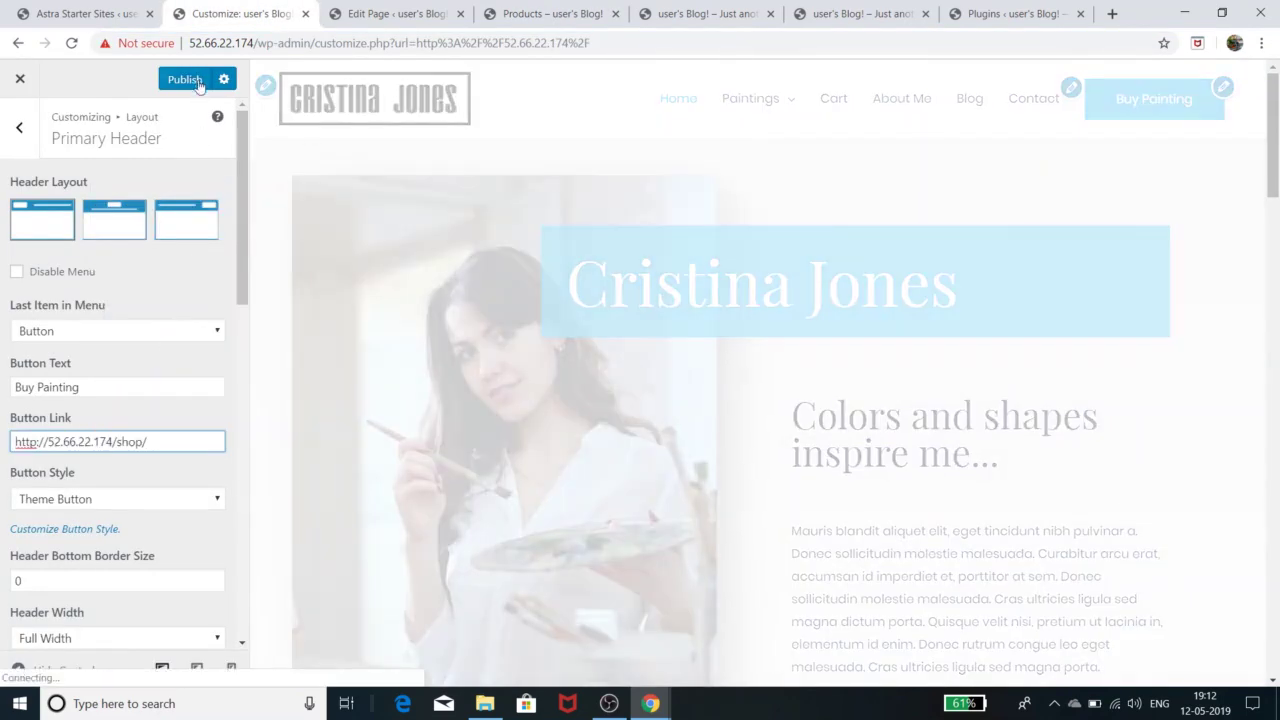
left_click(199, 84)
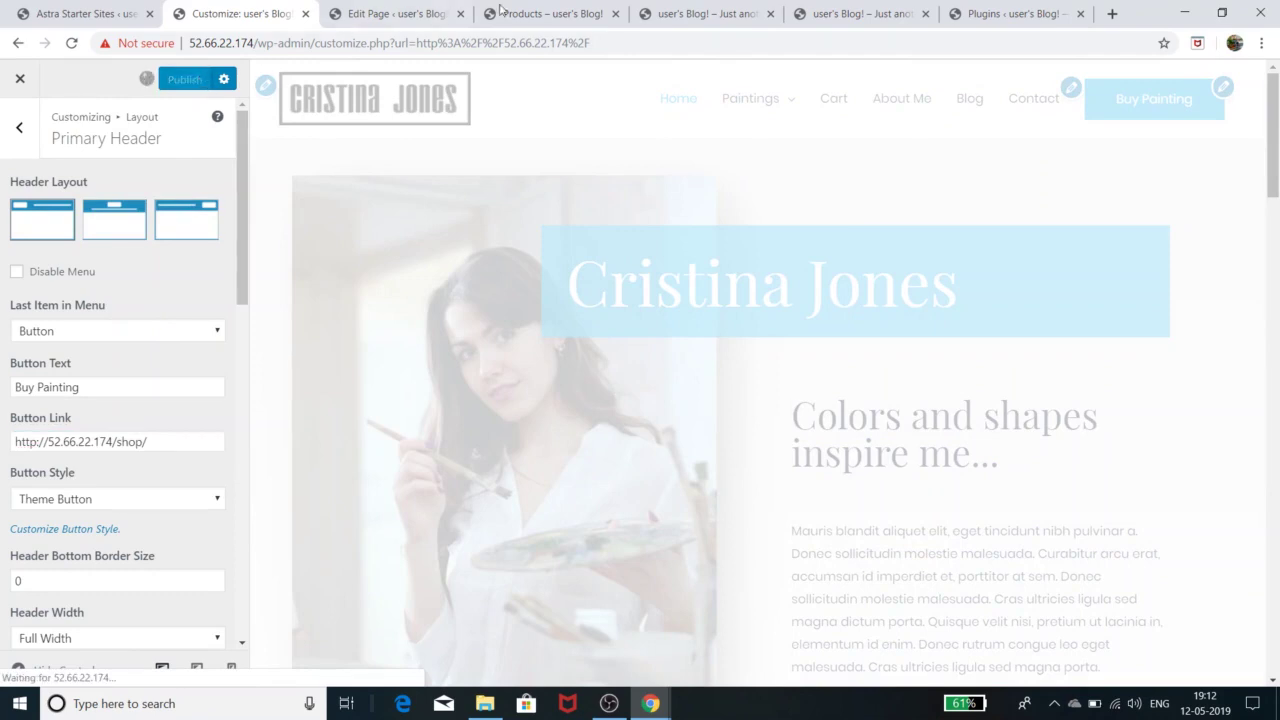
Step: Reload the site's live homepage, follow its Buy Painting button, and look through the product listing it leads to
left_click(500, 10)
left_click(680, 10)
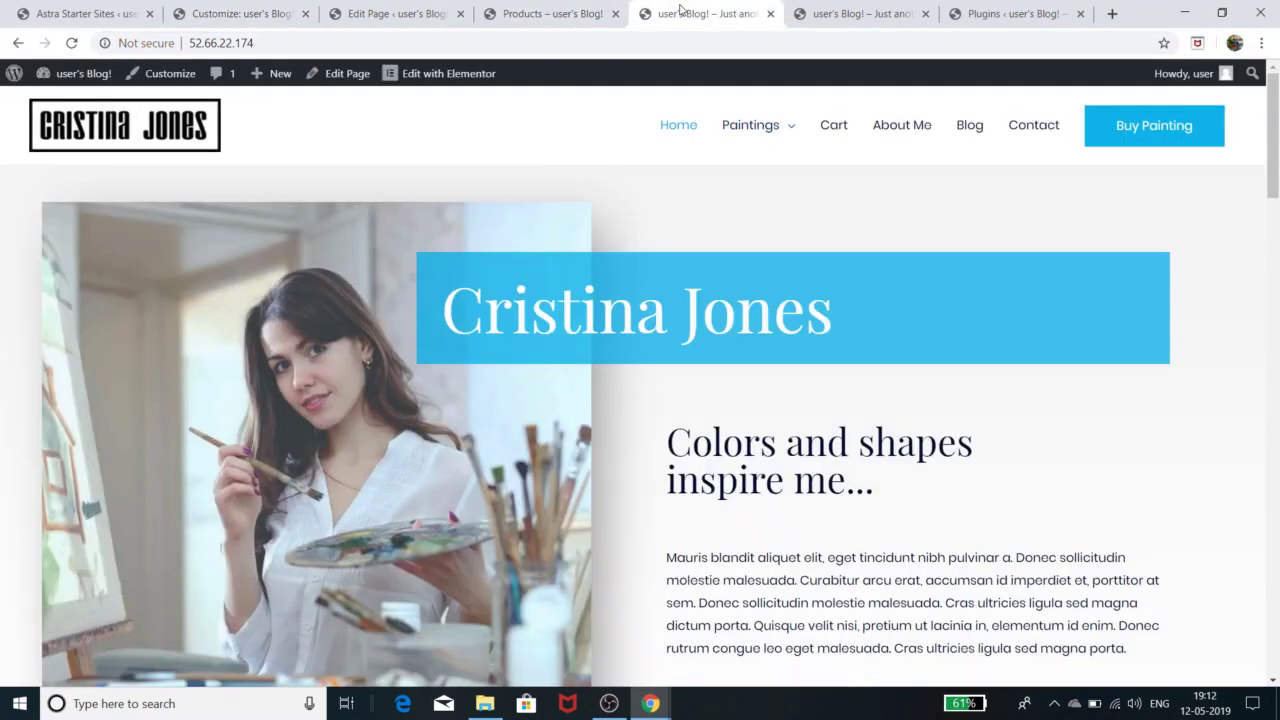
left_click(72, 44)
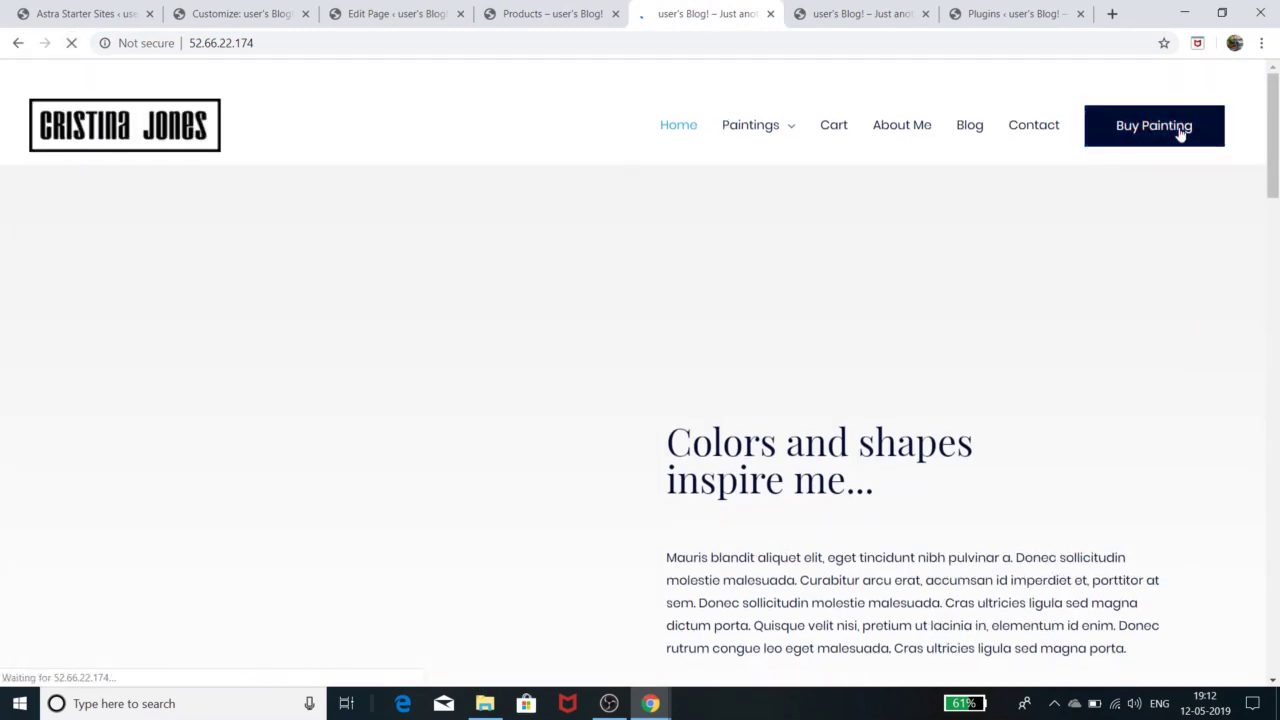
left_click(1181, 134)
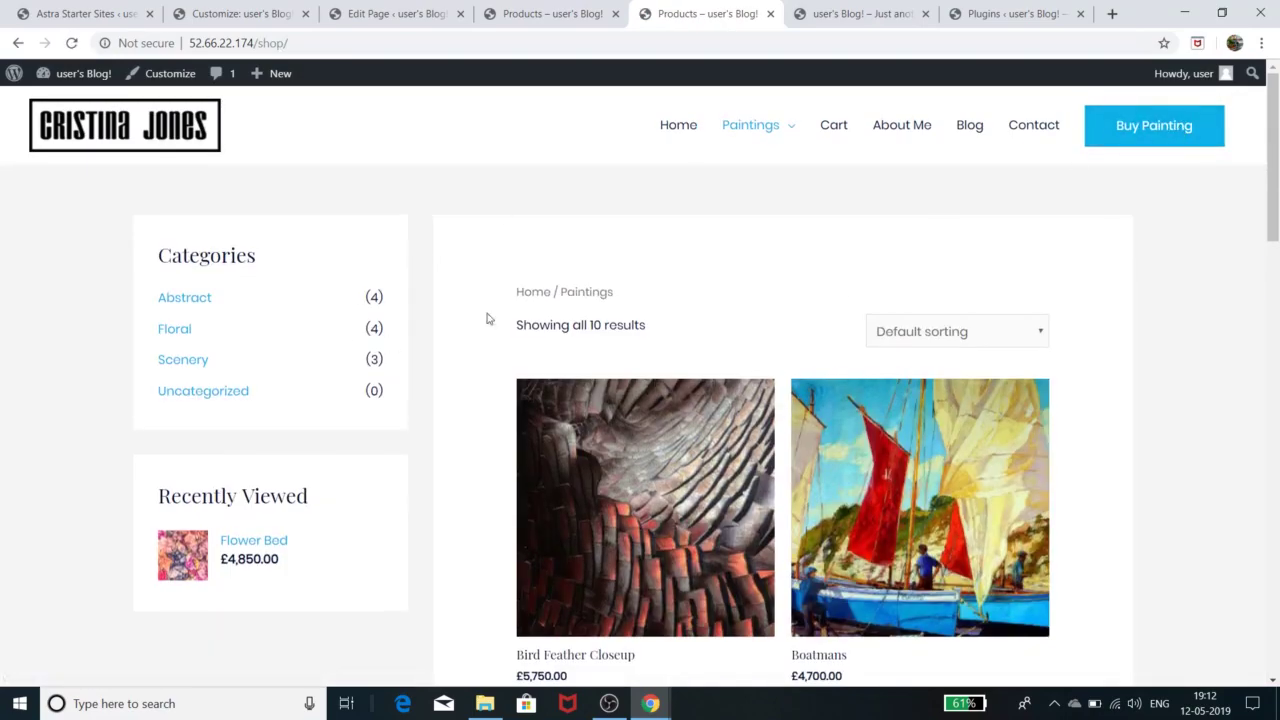
scroll(666, 476, "down", 3)
scroll(666, 476, "down", 12)
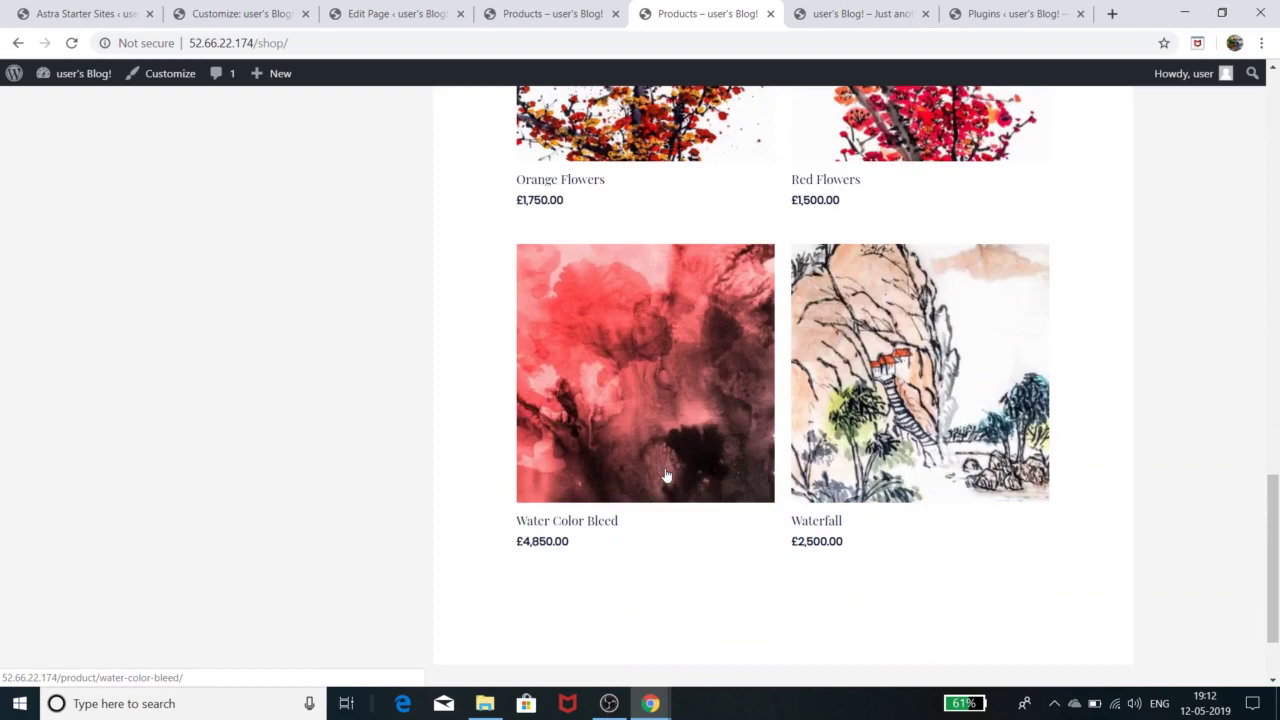
scroll(666, 476, "up", 15)
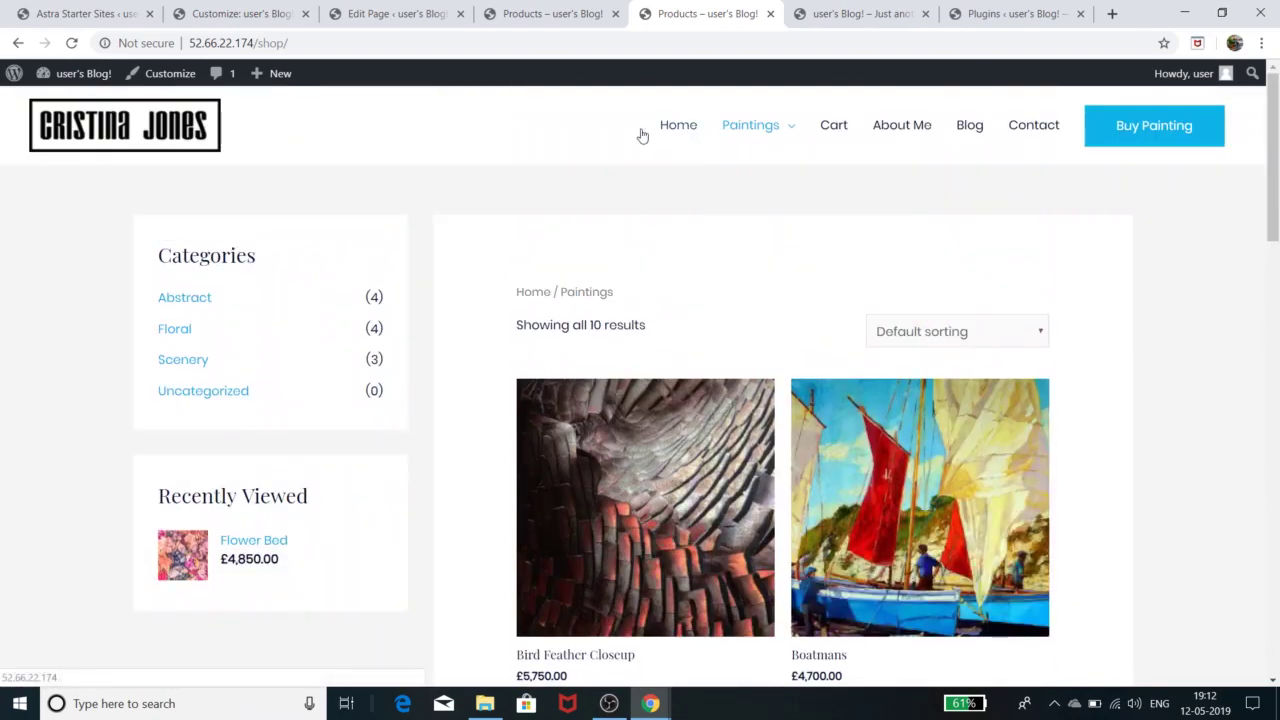
Step: Check the Buy Painting button on the finished MyStore shop page and inspect the footer of the site being built
mouse_move(651, 701)
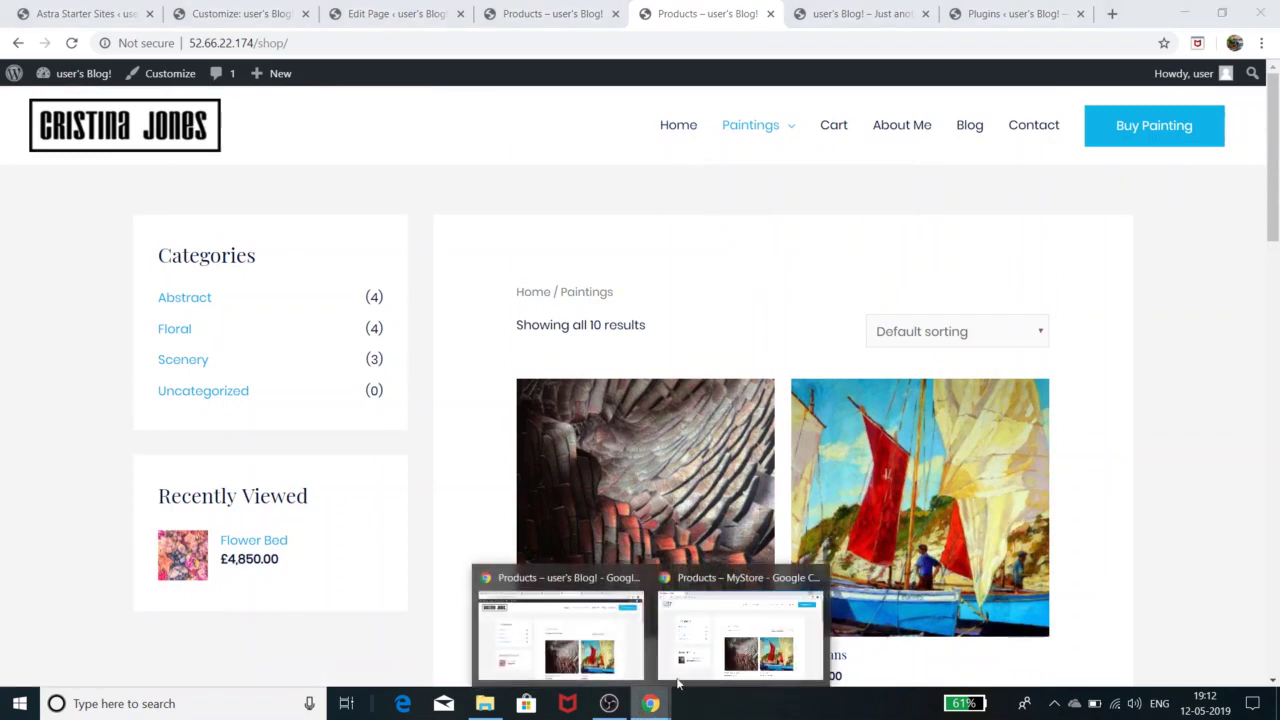
left_click(714, 645)
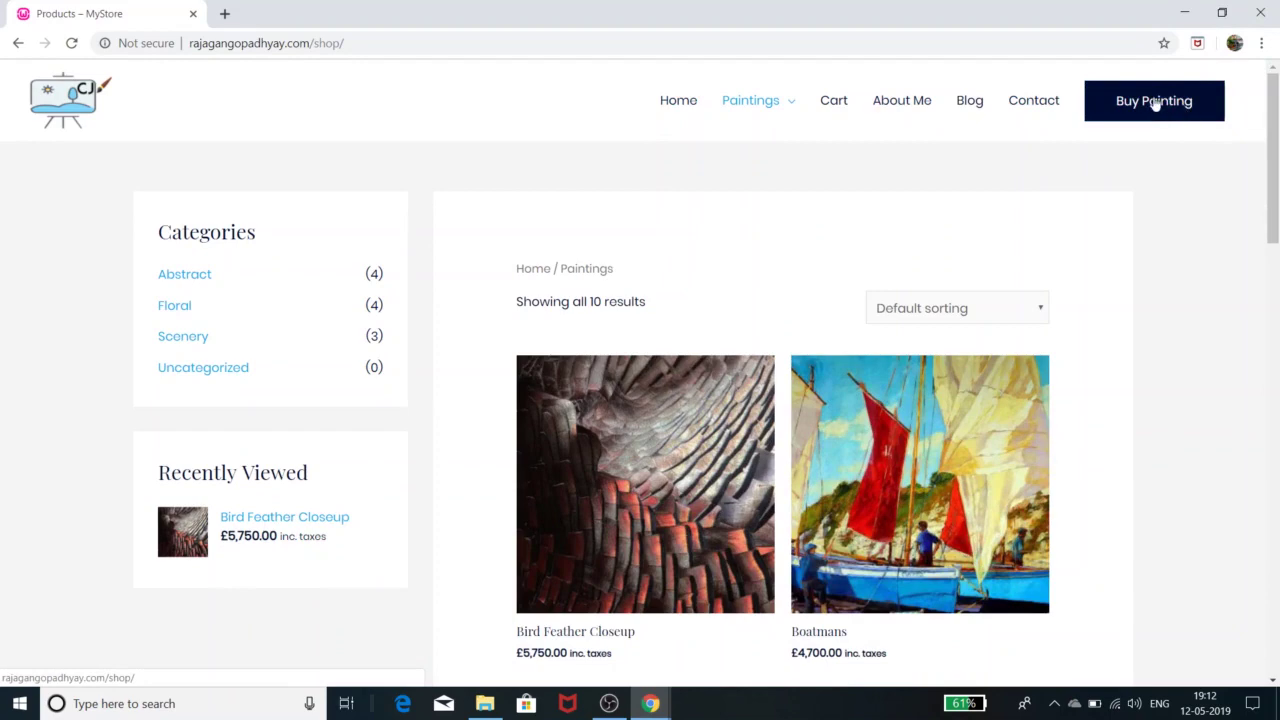
left_click(1186, 12)
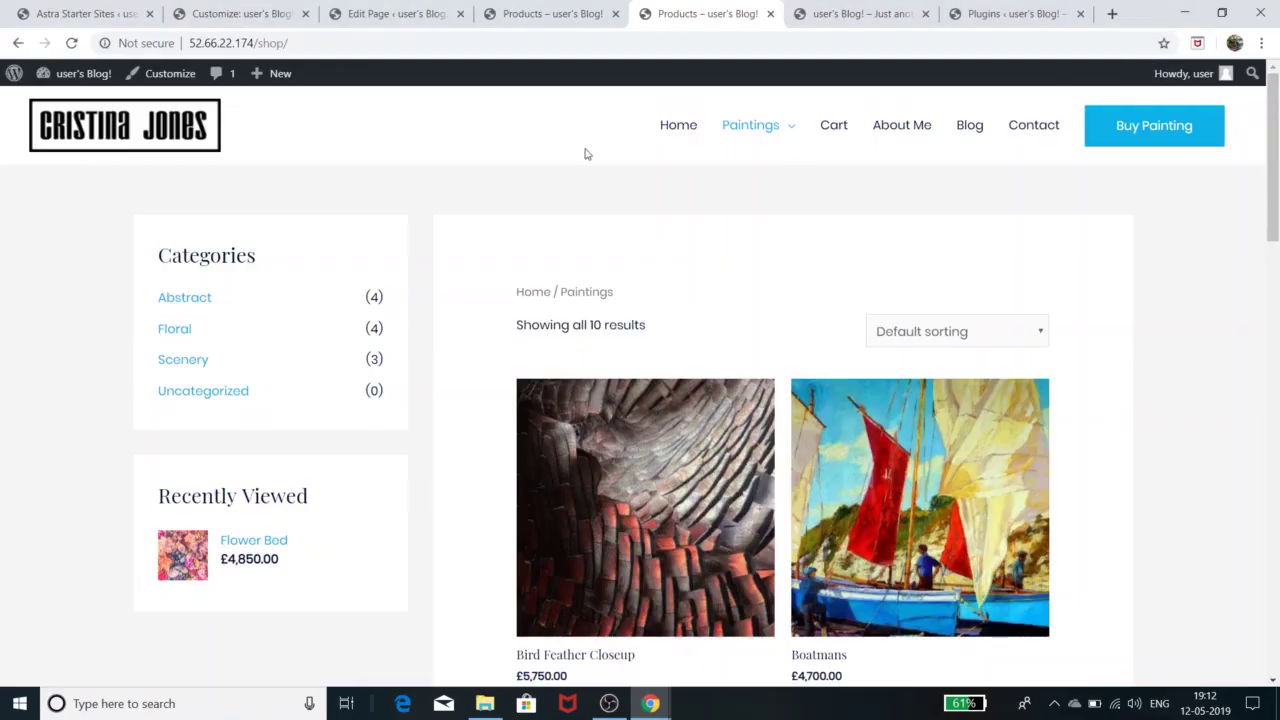
scroll(634, 546, "down", 15)
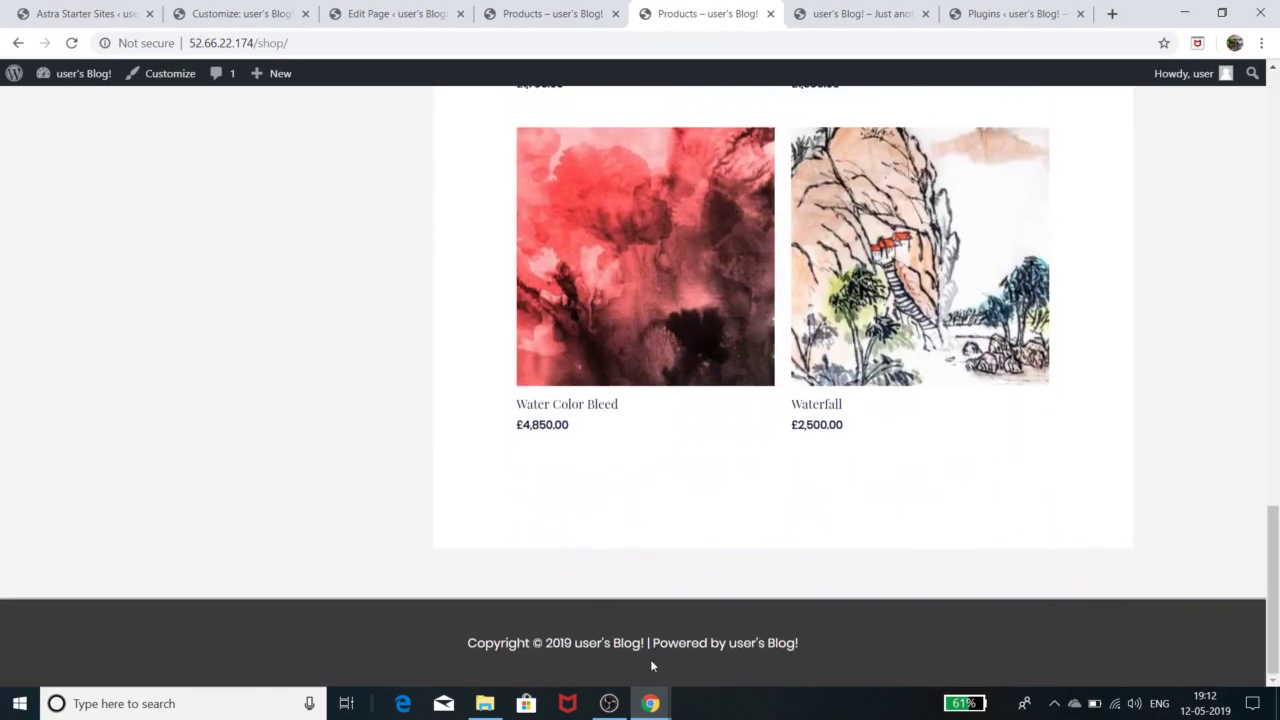
Step: Open the Footer Bar settings in the Customizer from the copyright line in the homepage preview
left_click(240, 18)
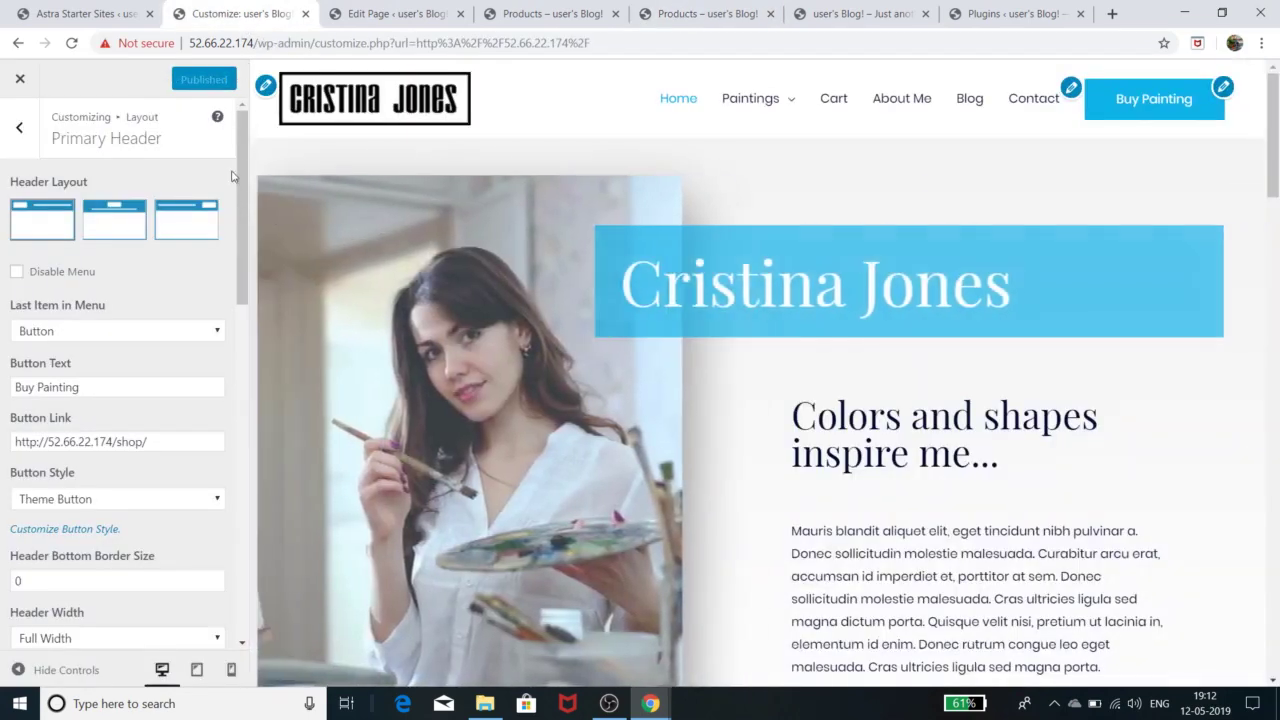
scroll(677, 454, "down", 15)
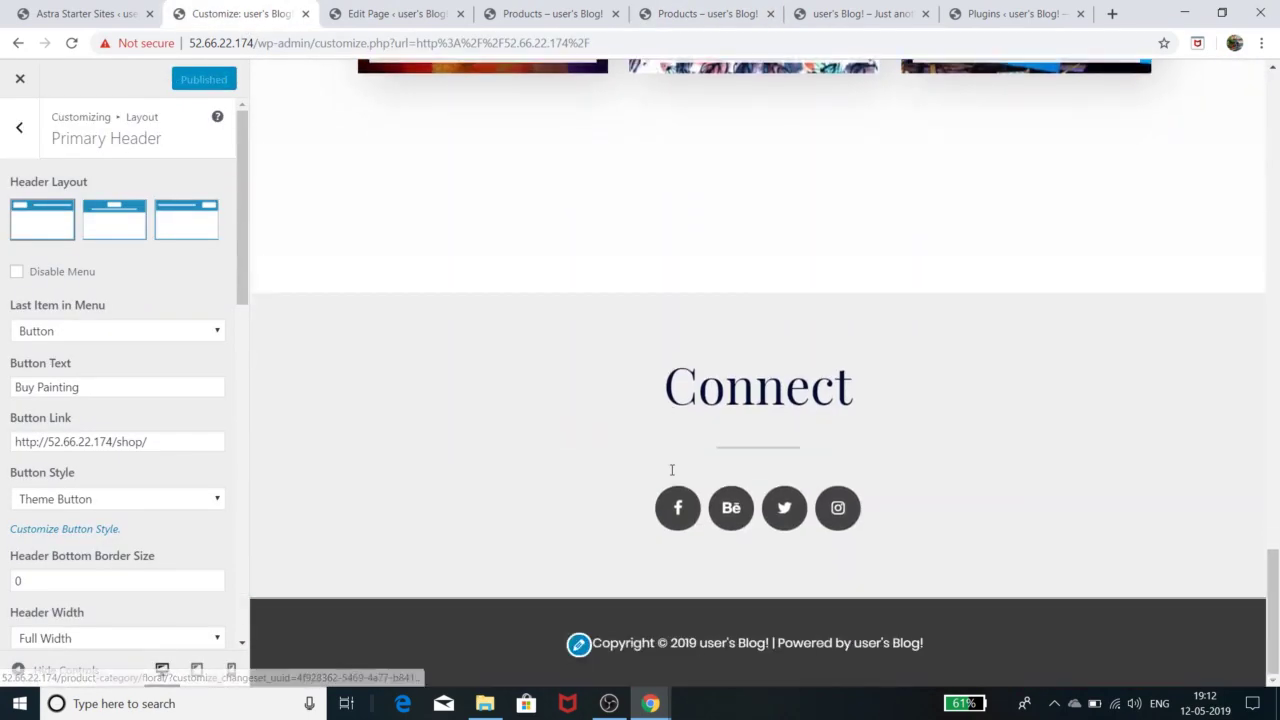
left_click(578, 646)
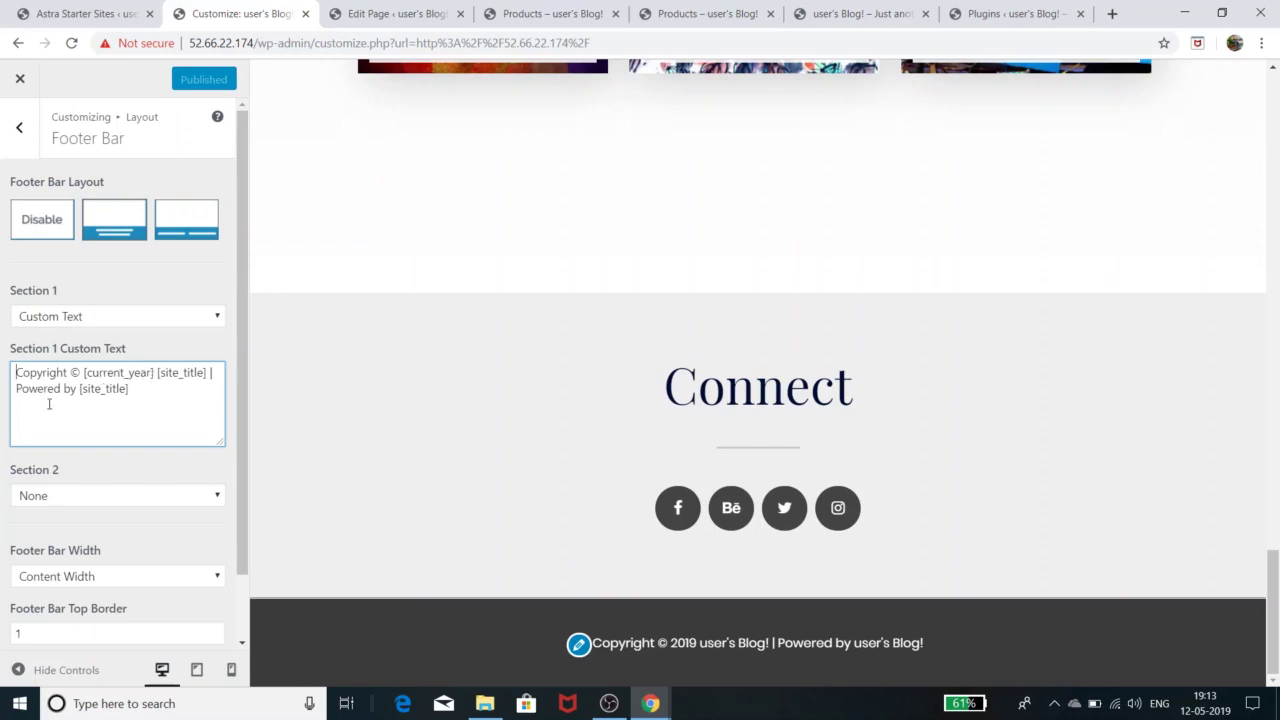
Step: Try Footer Menu as the footer bar's Section 2 content, preview it, and set Section 2 back to None
left_click(114, 497)
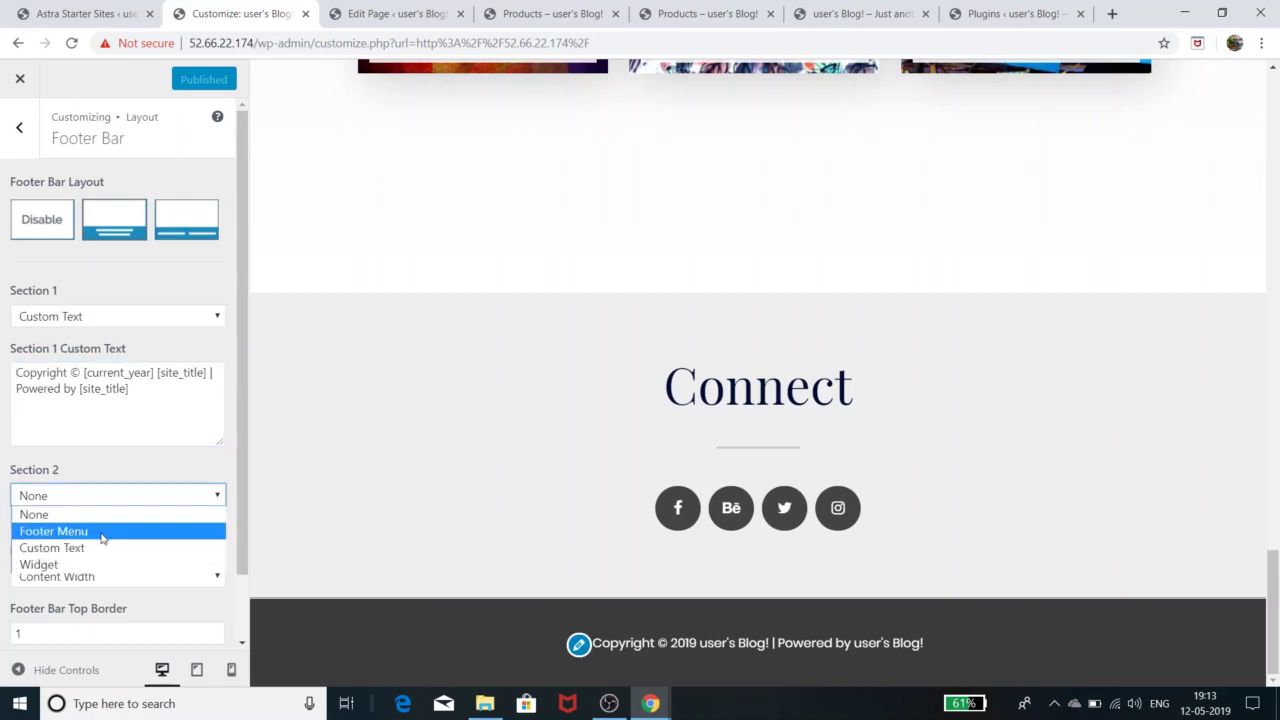
left_click(103, 531)
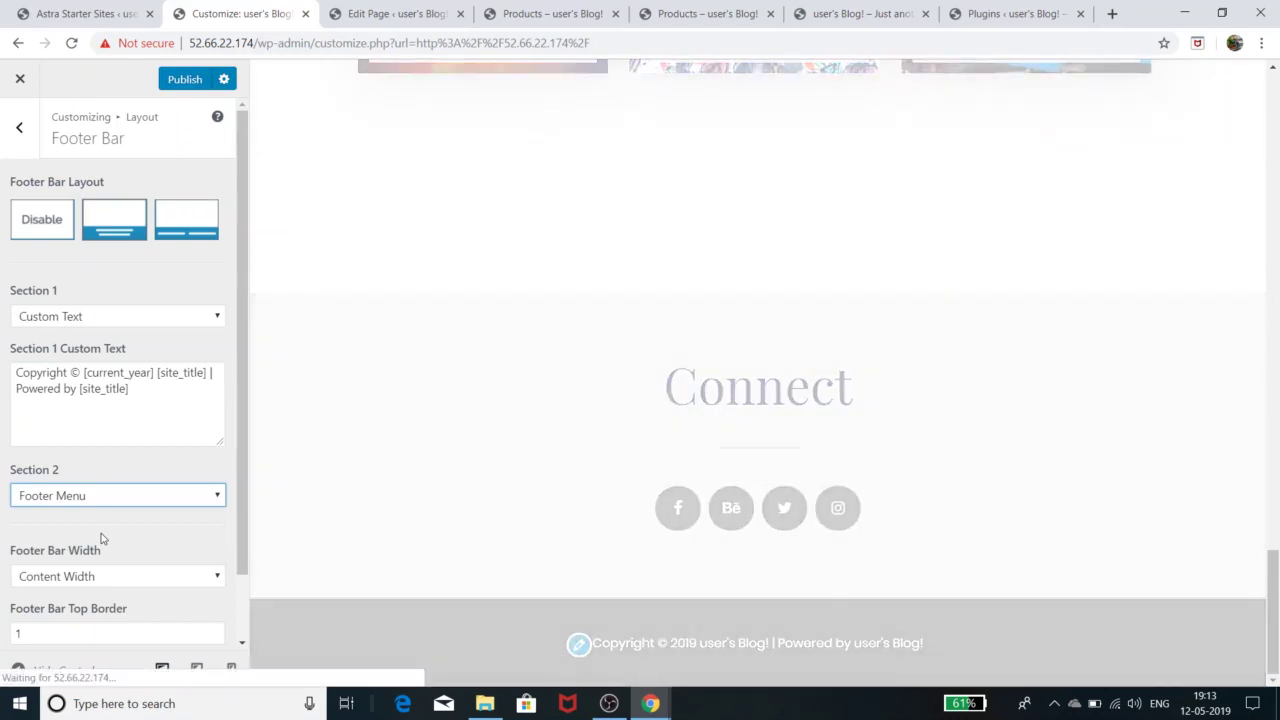
scroll(174, 366, "down", 1)
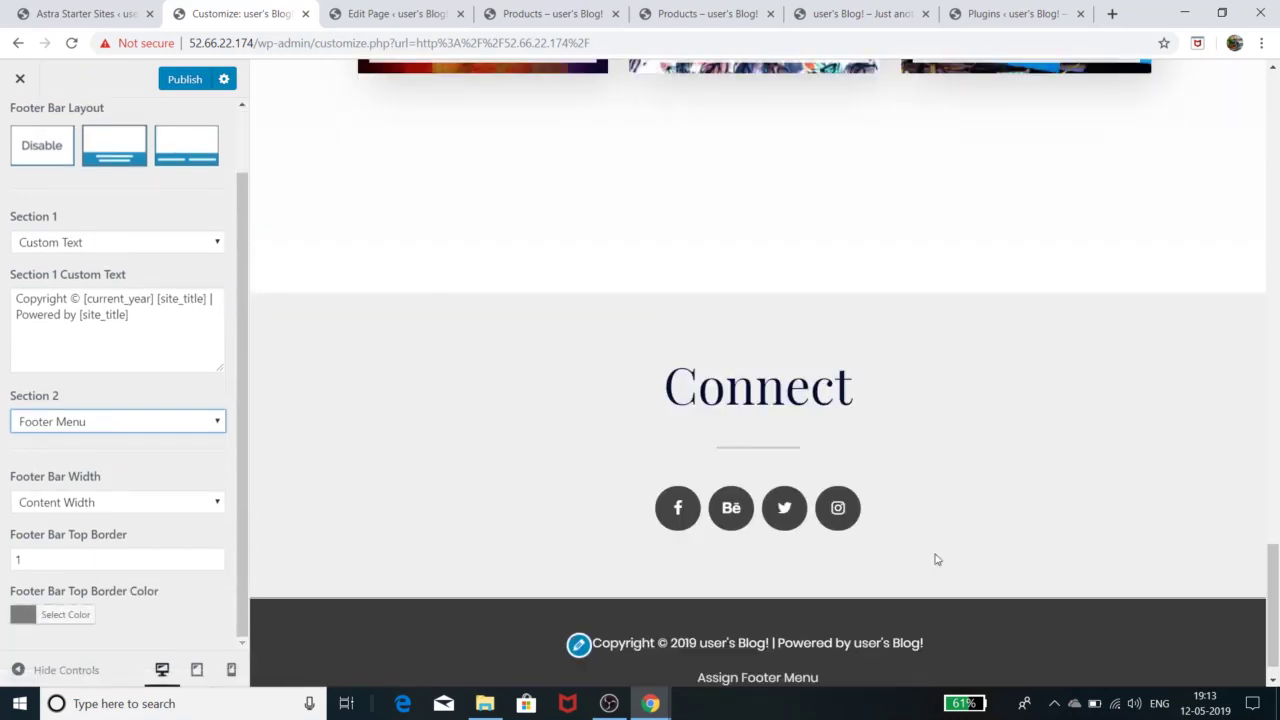
scroll(1080, 636, "down", 1)
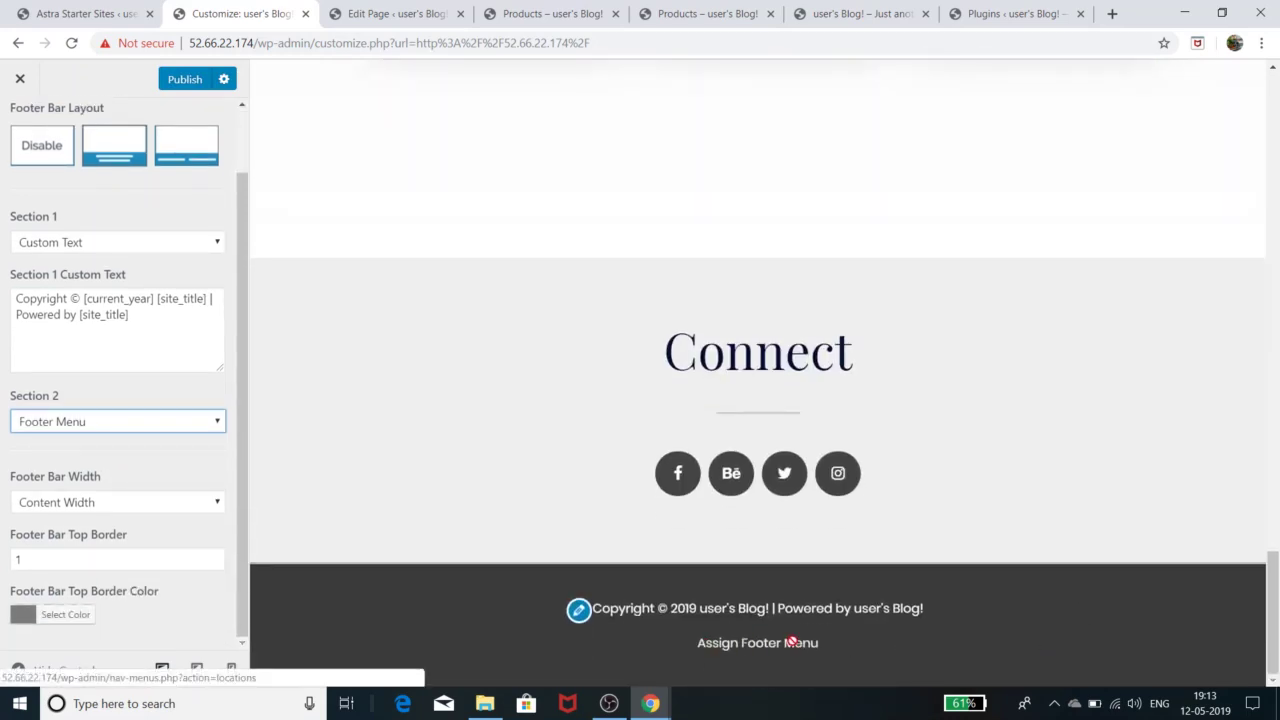
left_click(137, 425)
left_click(133, 440)
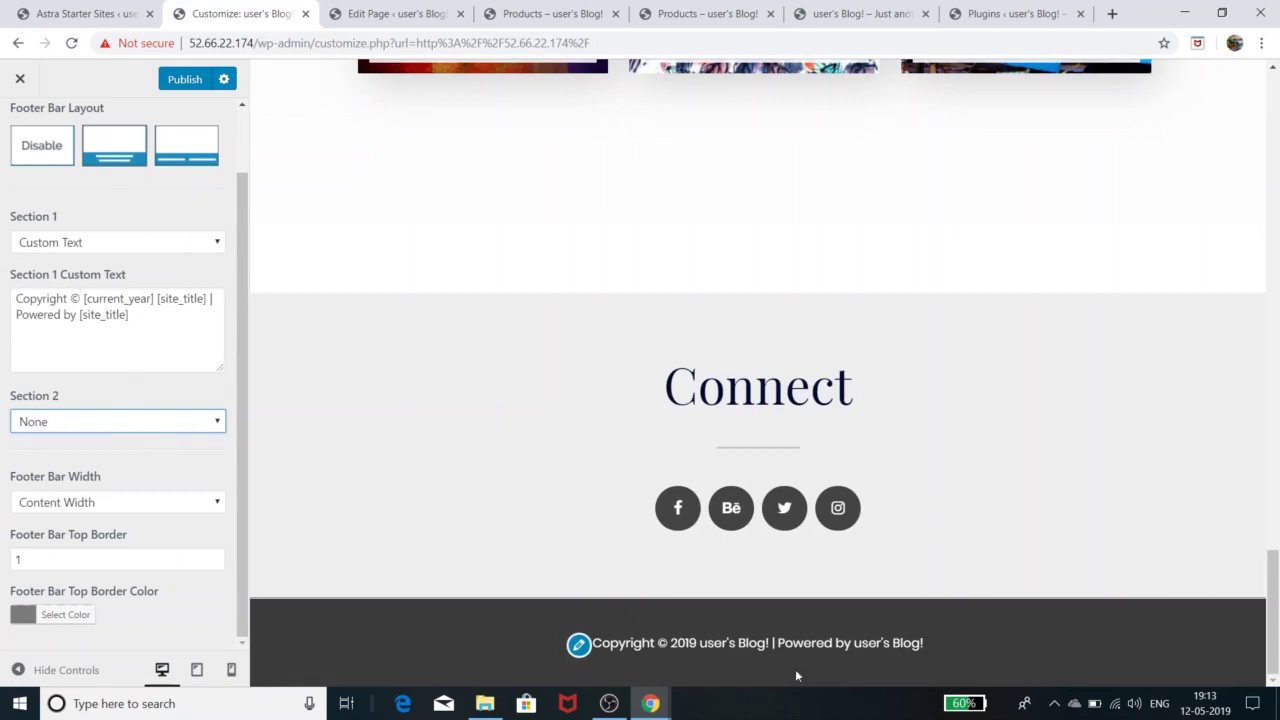
Step: Preview the page footer at tablet and mobile sizes, return to the desktop preview, and publish the Customizer settings
scroll(137, 417, "up", 1)
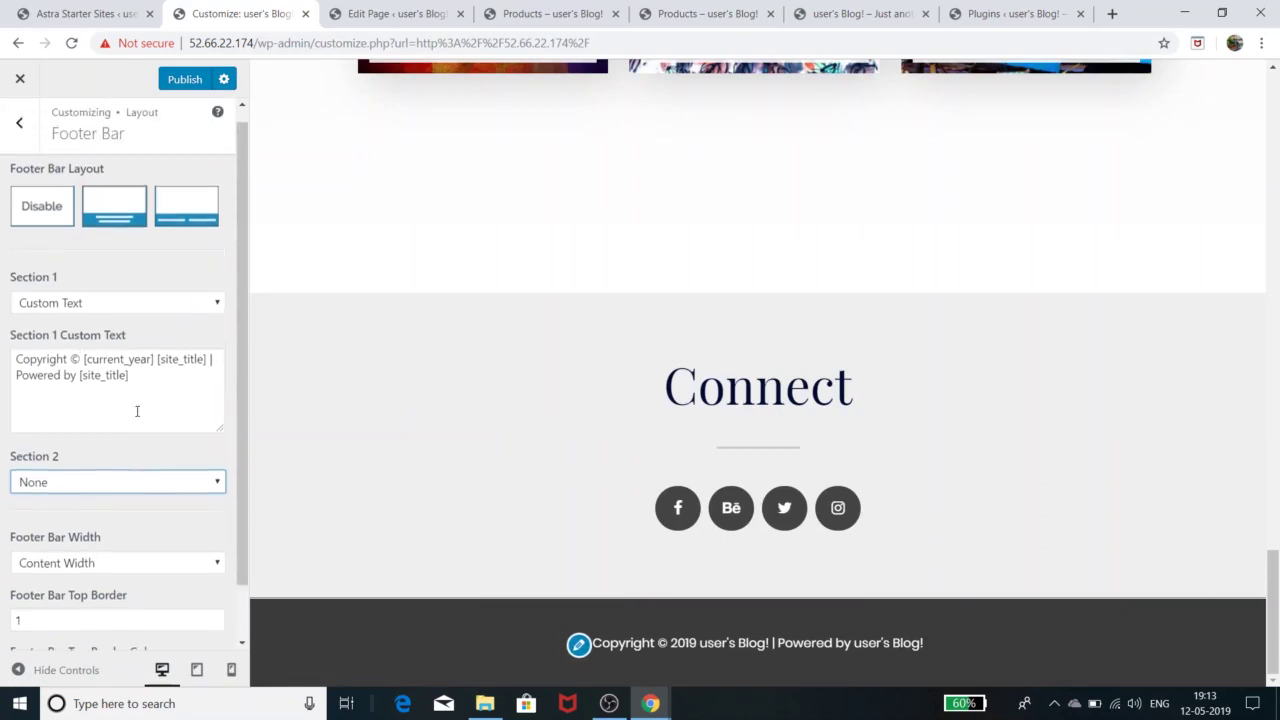
scroll(137, 411, "down", 1)
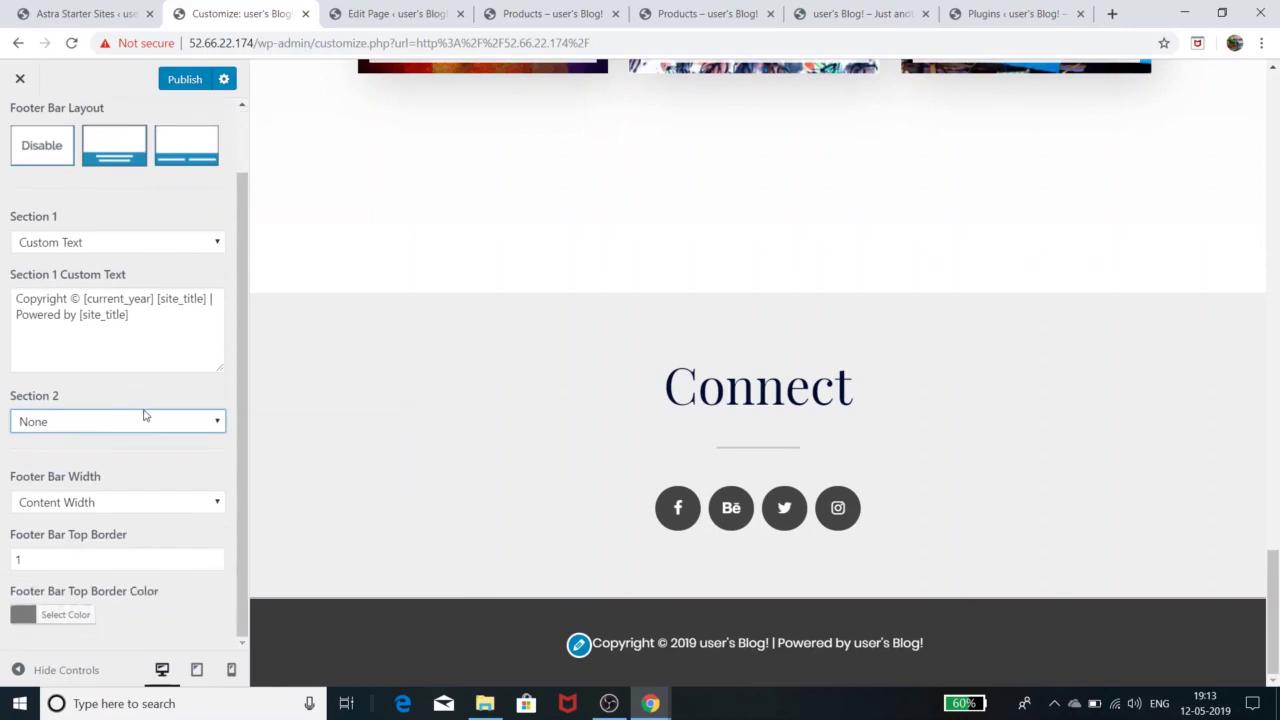
left_click(199, 669)
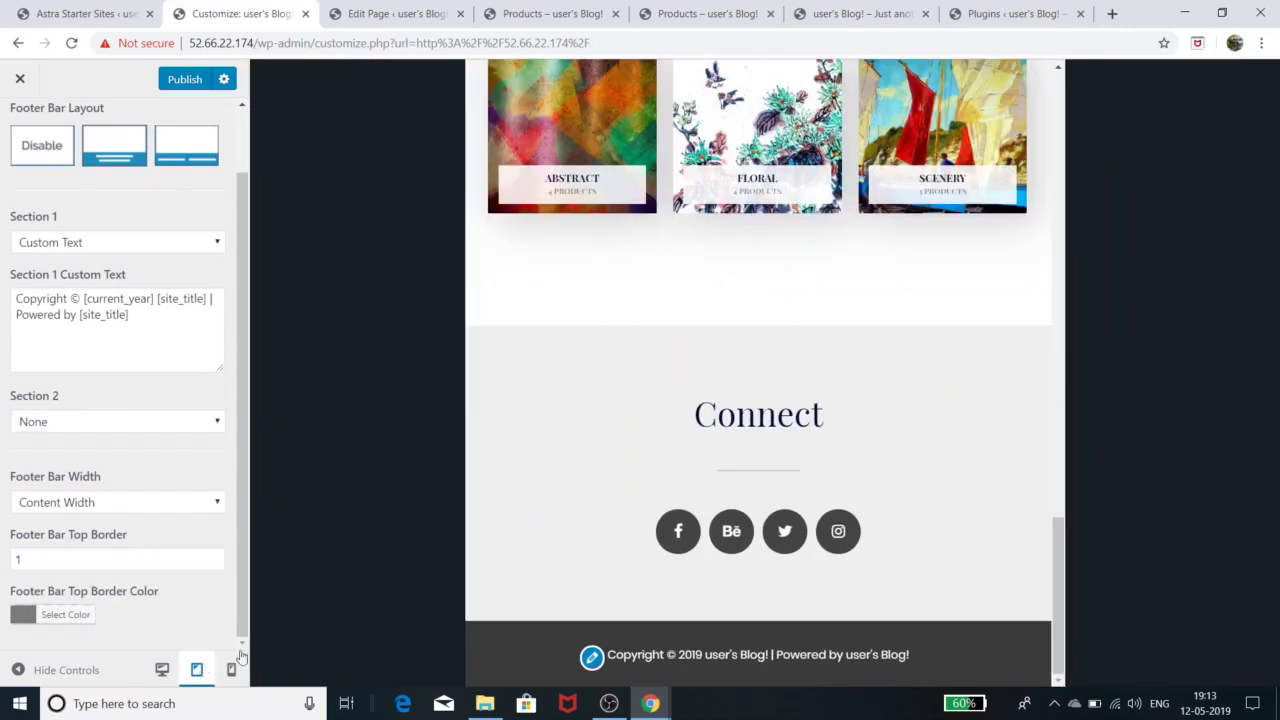
left_click(233, 670)
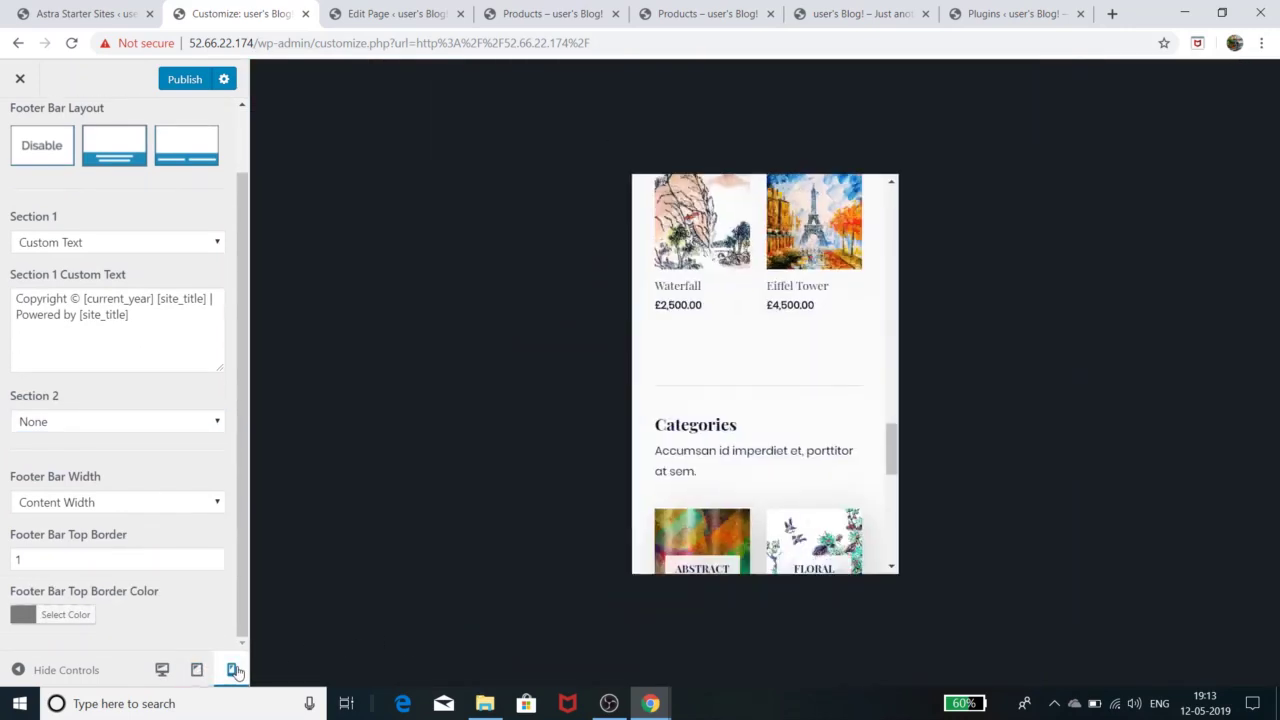
scroll(800, 457, "down", 3)
scroll(827, 446, "down", 2)
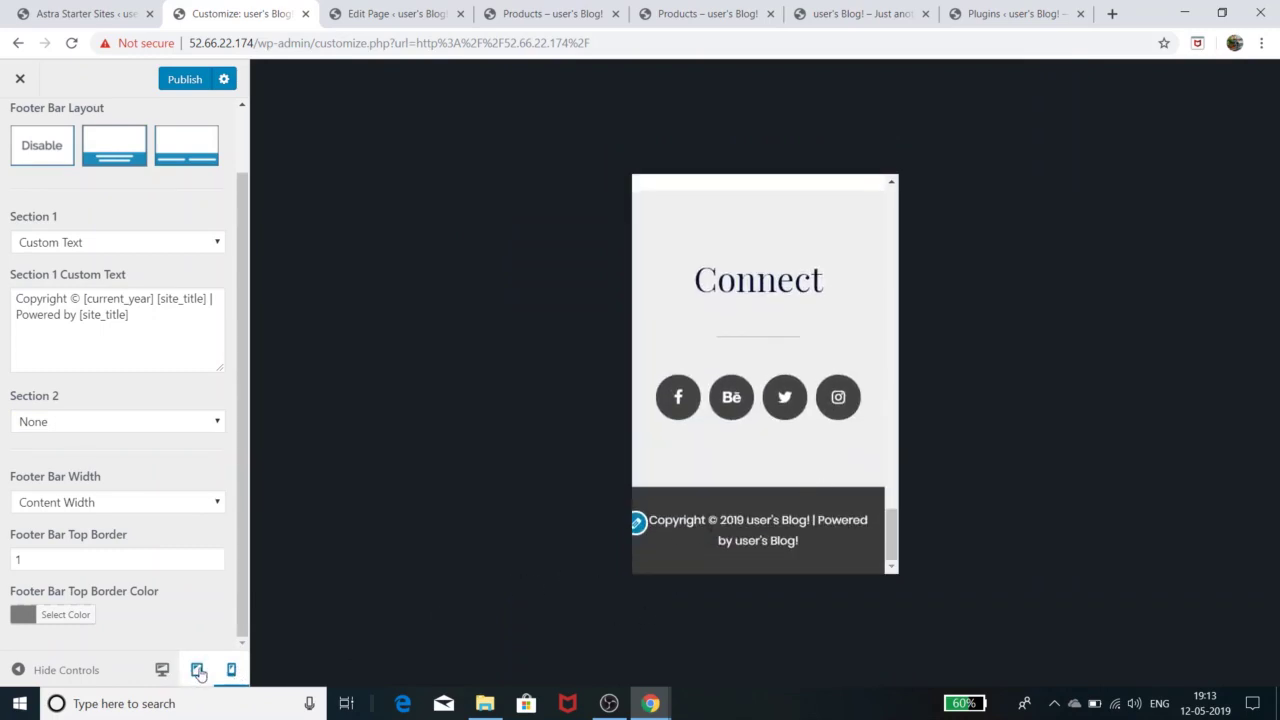
left_click(162, 669)
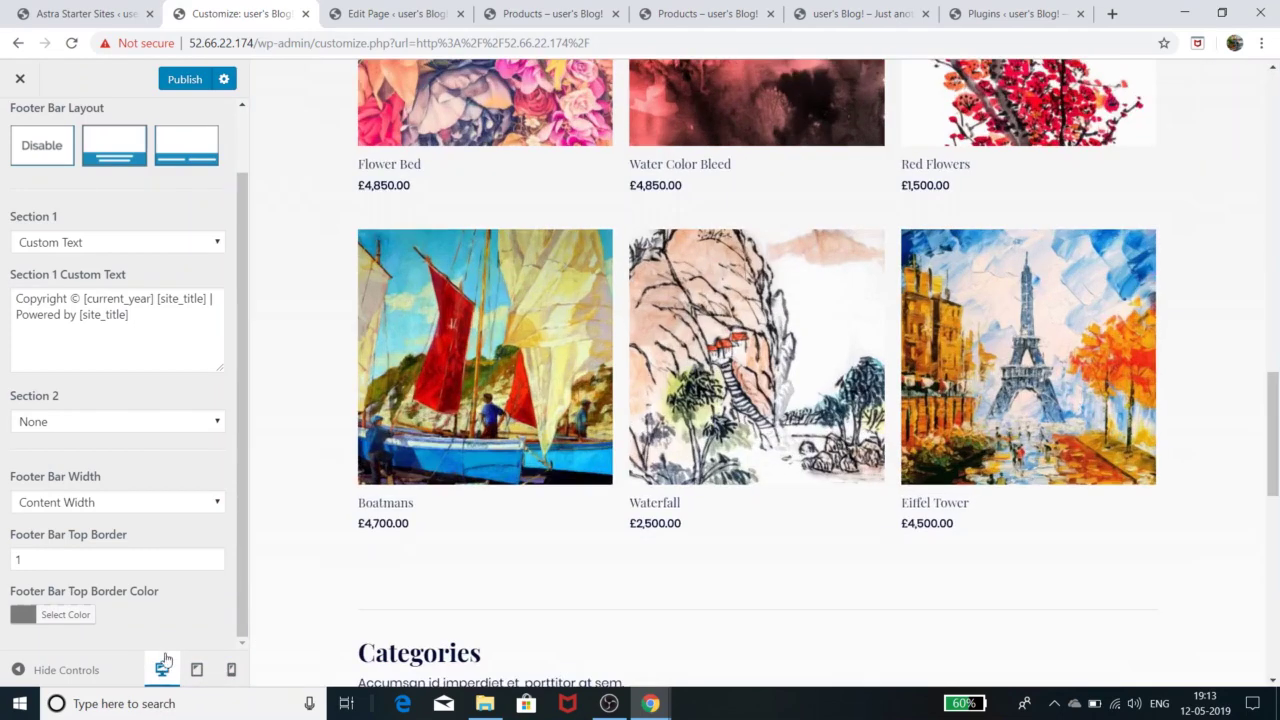
left_click(184, 80)
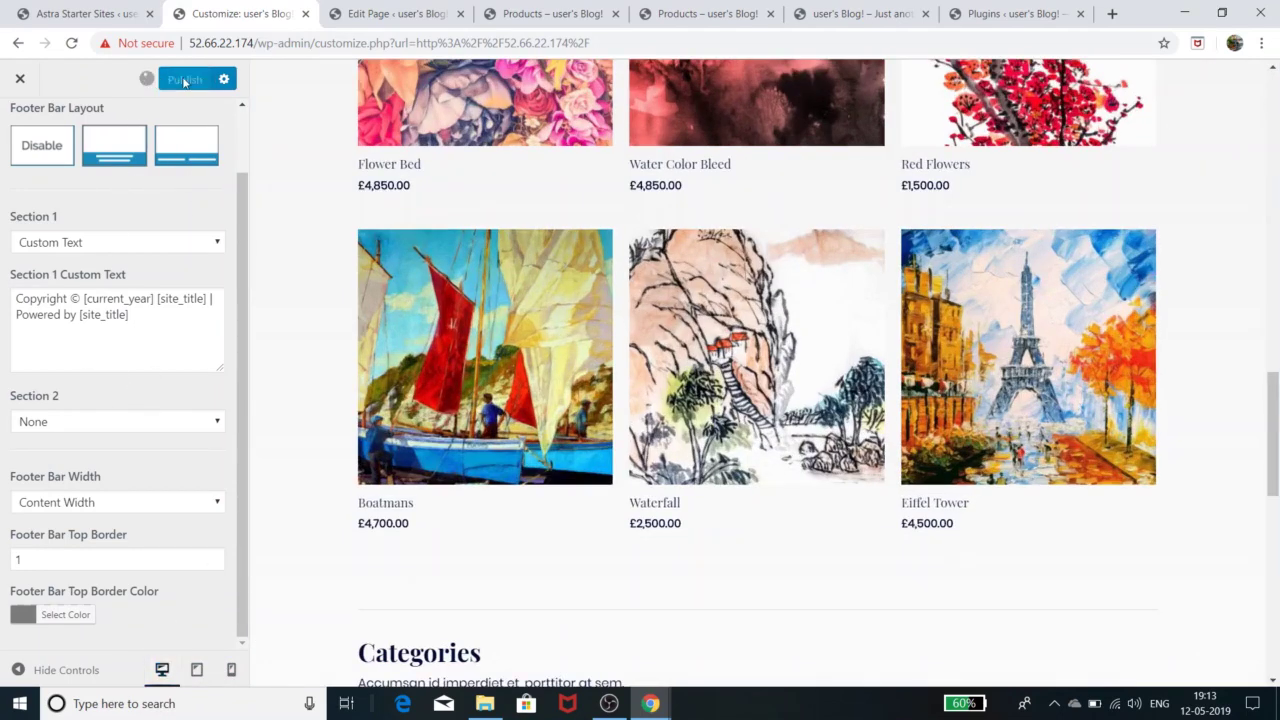
Step: Inspect the copyright footer and header logo of the finished MyStore shop page for comparison
mouse_move(650, 703)
left_click(770, 636)
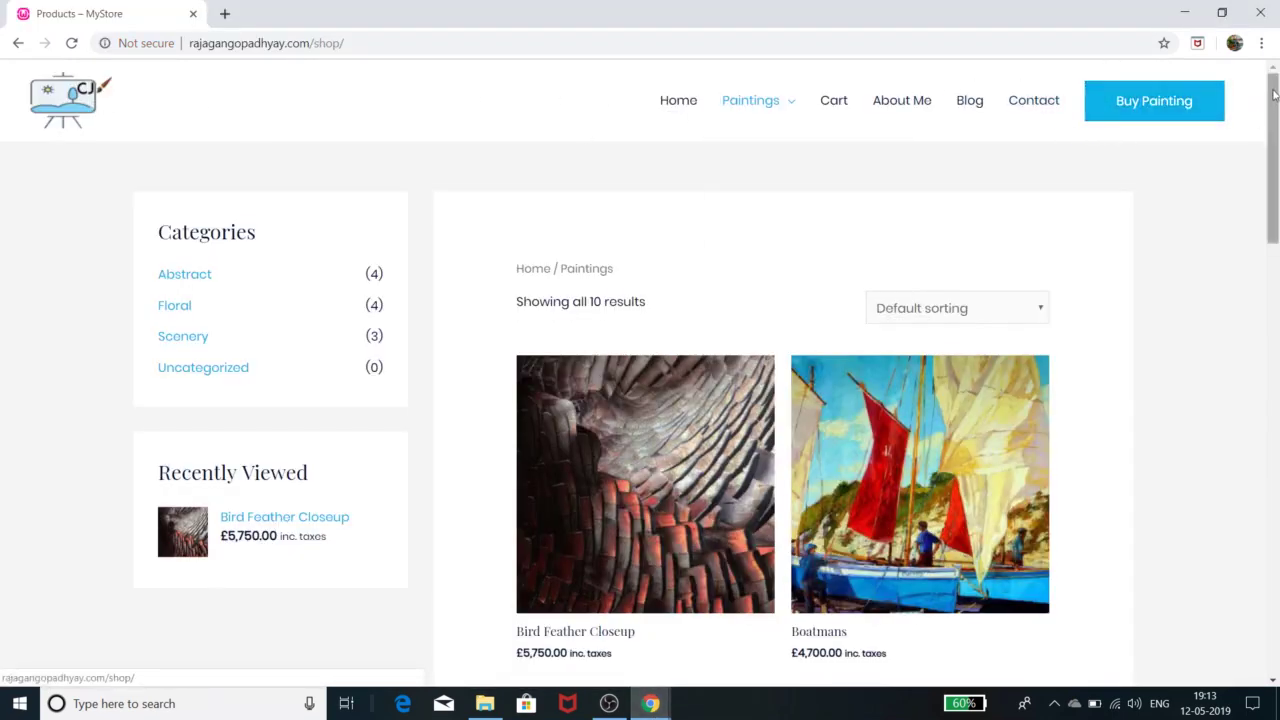
scroll(1071, 509, "down", 15)
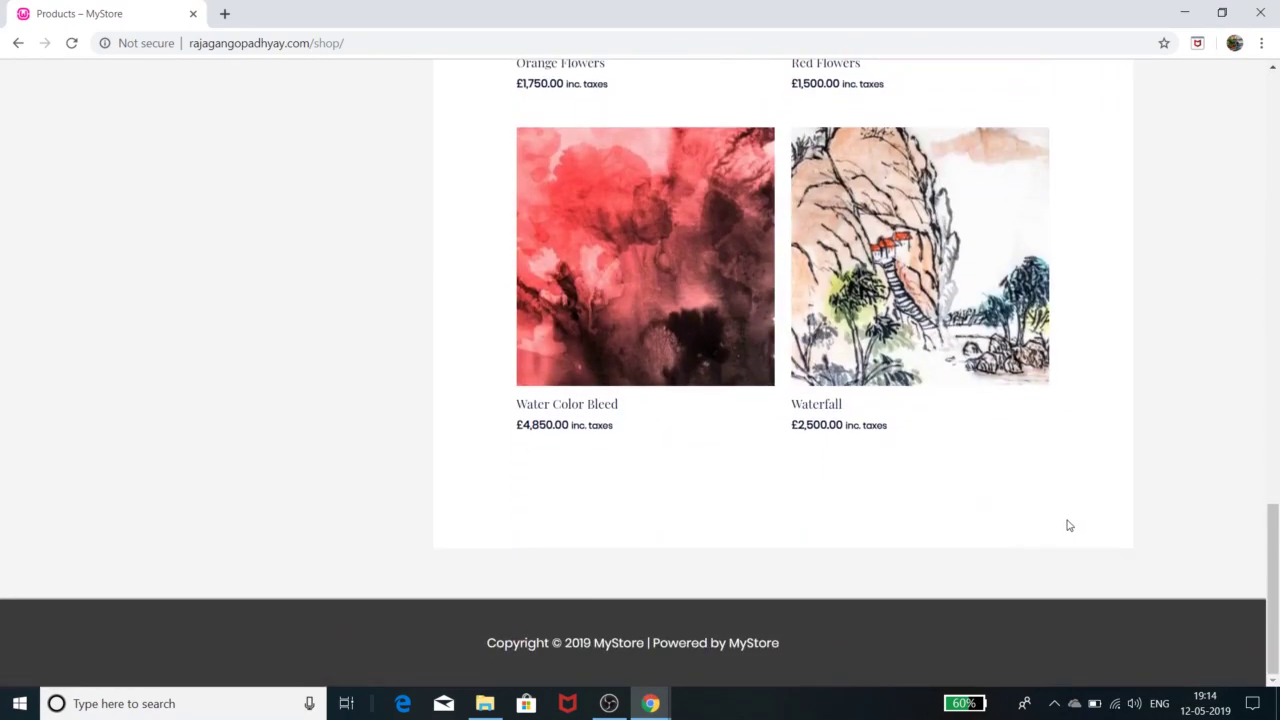
scroll(577, 314, "up", 15)
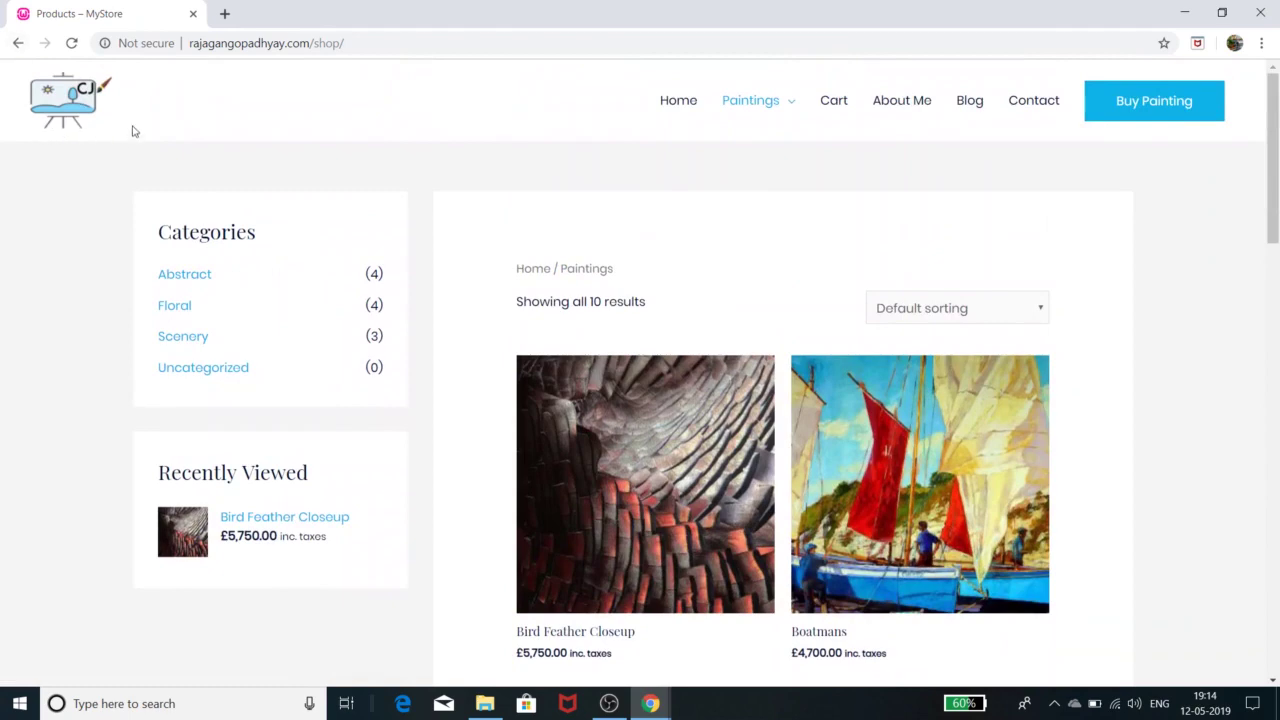
left_click(1184, 13)
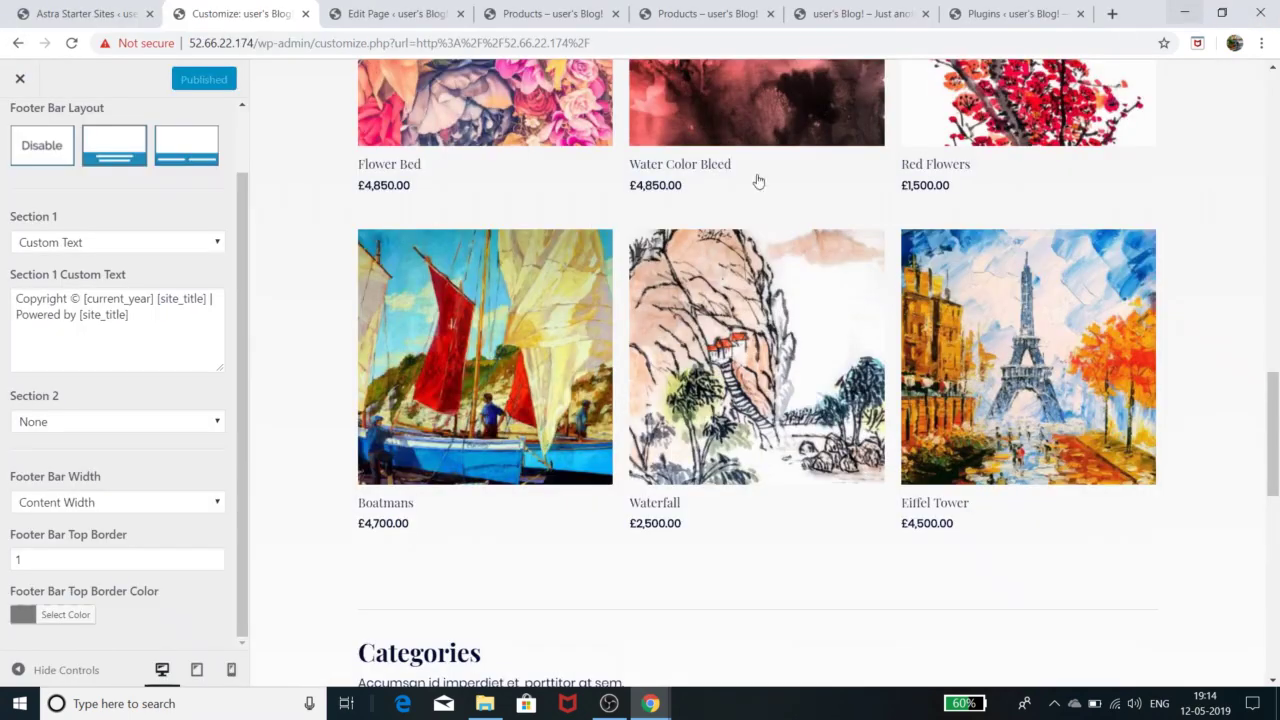
Step: Close the Customizer and open the home page of the finished MyStore site to view its logo
left_click(22, 79)
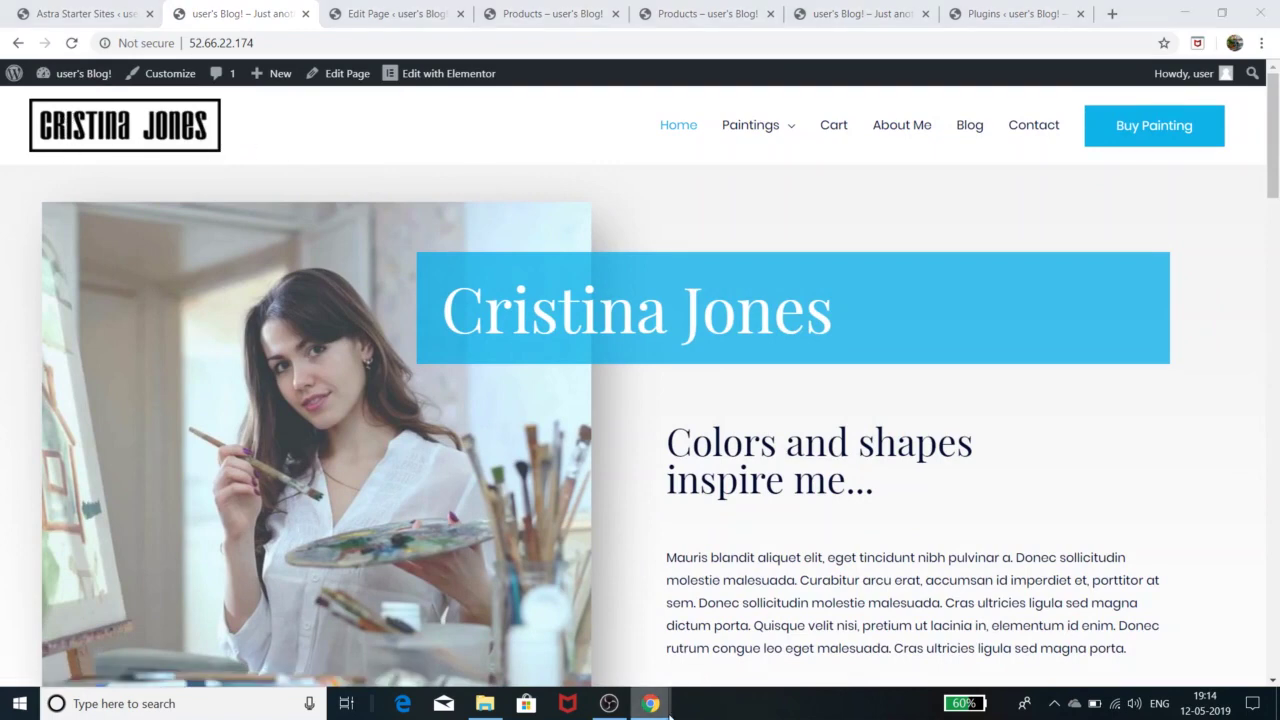
mouse_move(650, 703)
left_click(718, 640)
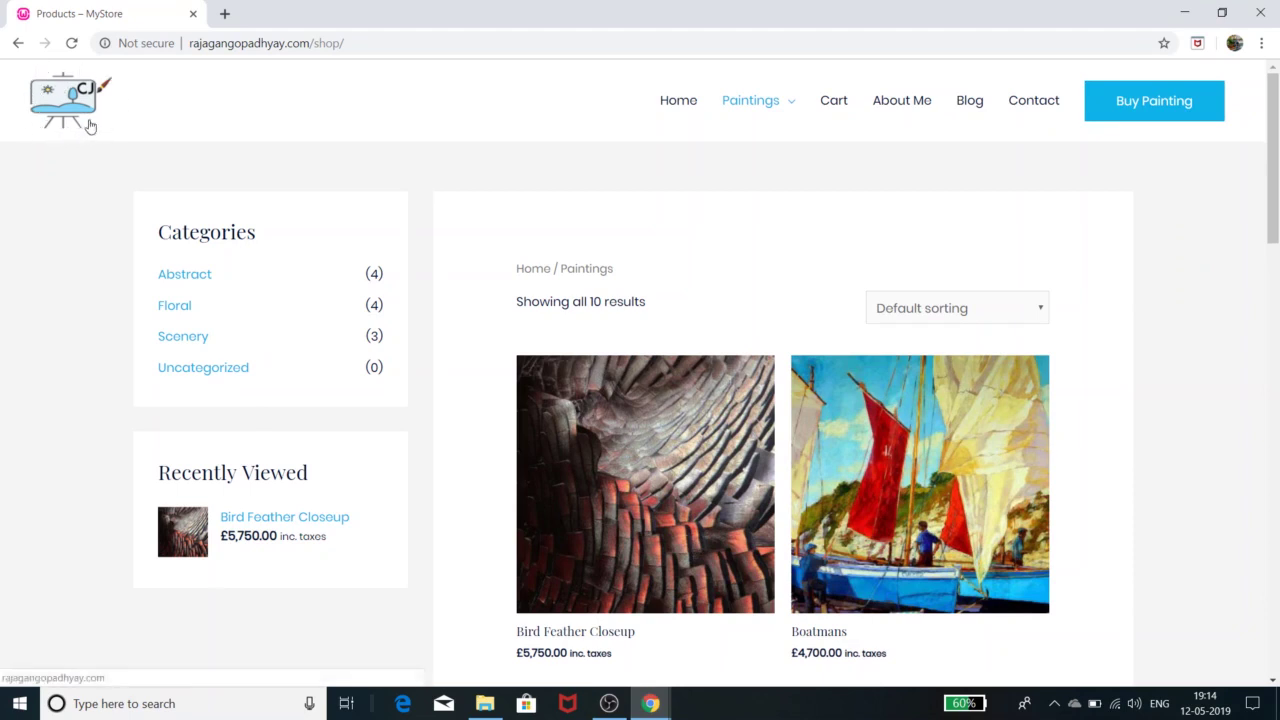
left_click(652, 117)
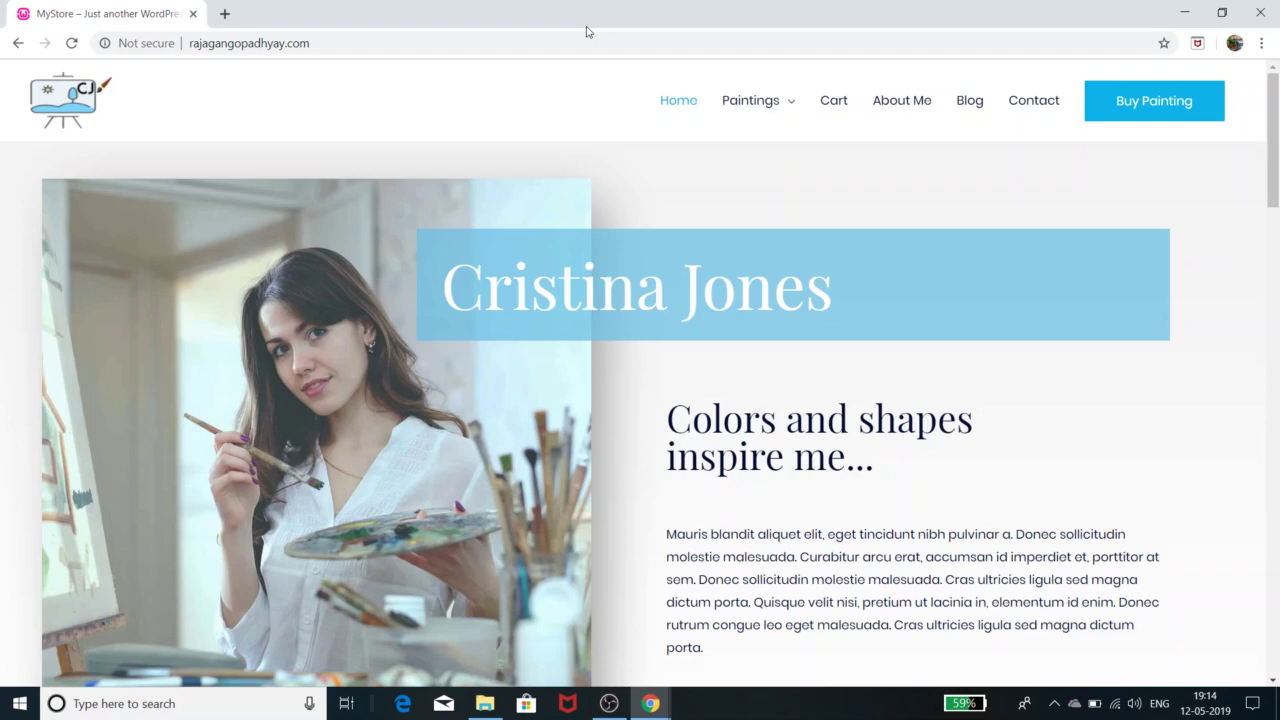
Step: Search the web for "hoth" in a new browser tab and look through the results for its logo maker
left_click(223, 15)
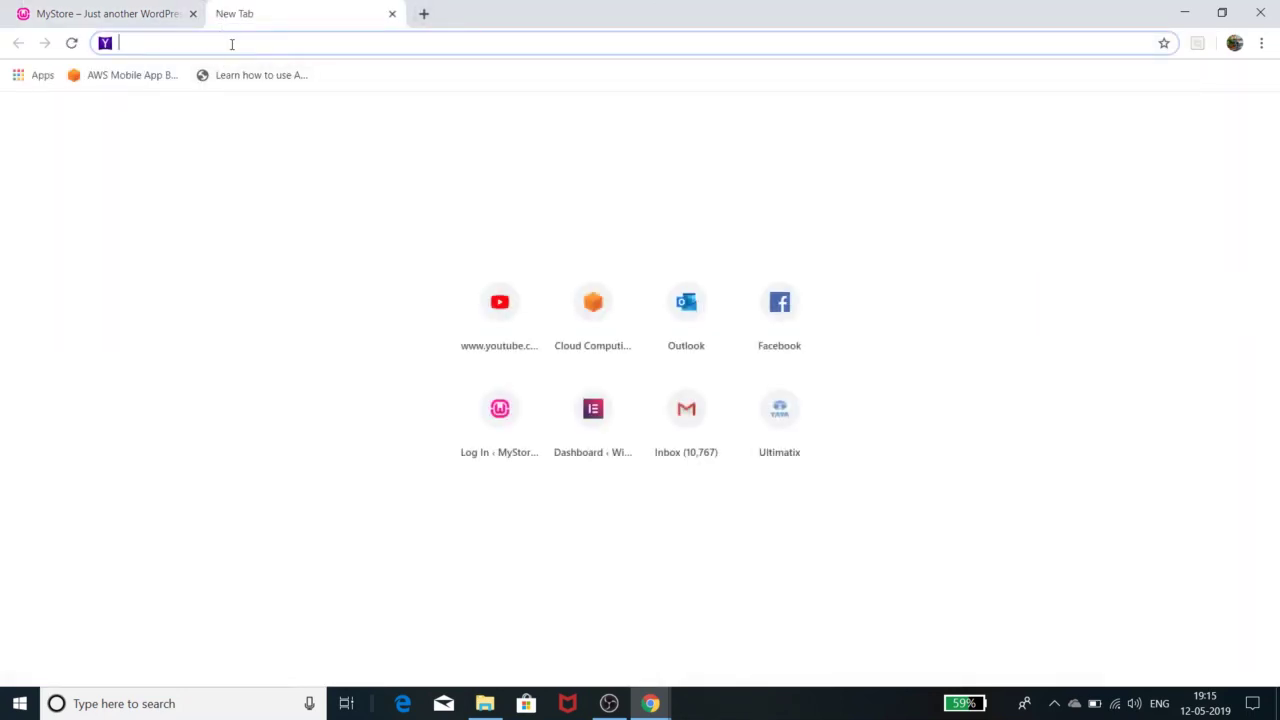
type("hoth")
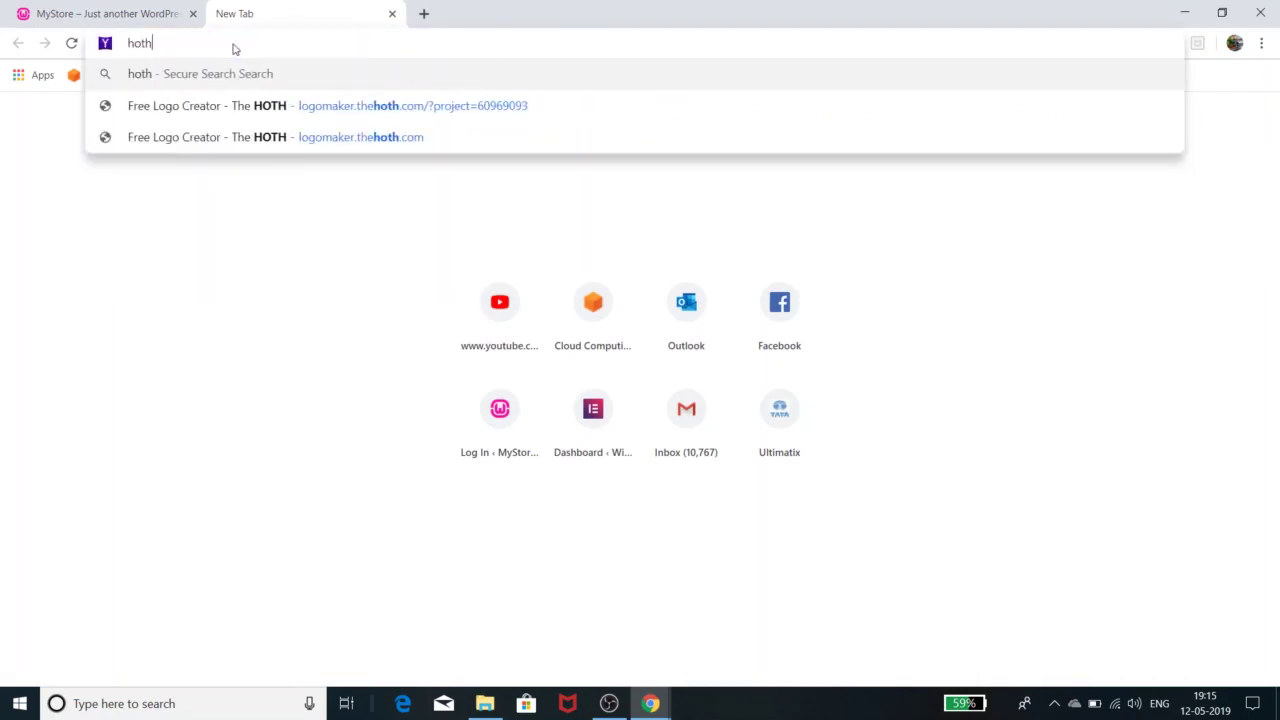
key("Return")
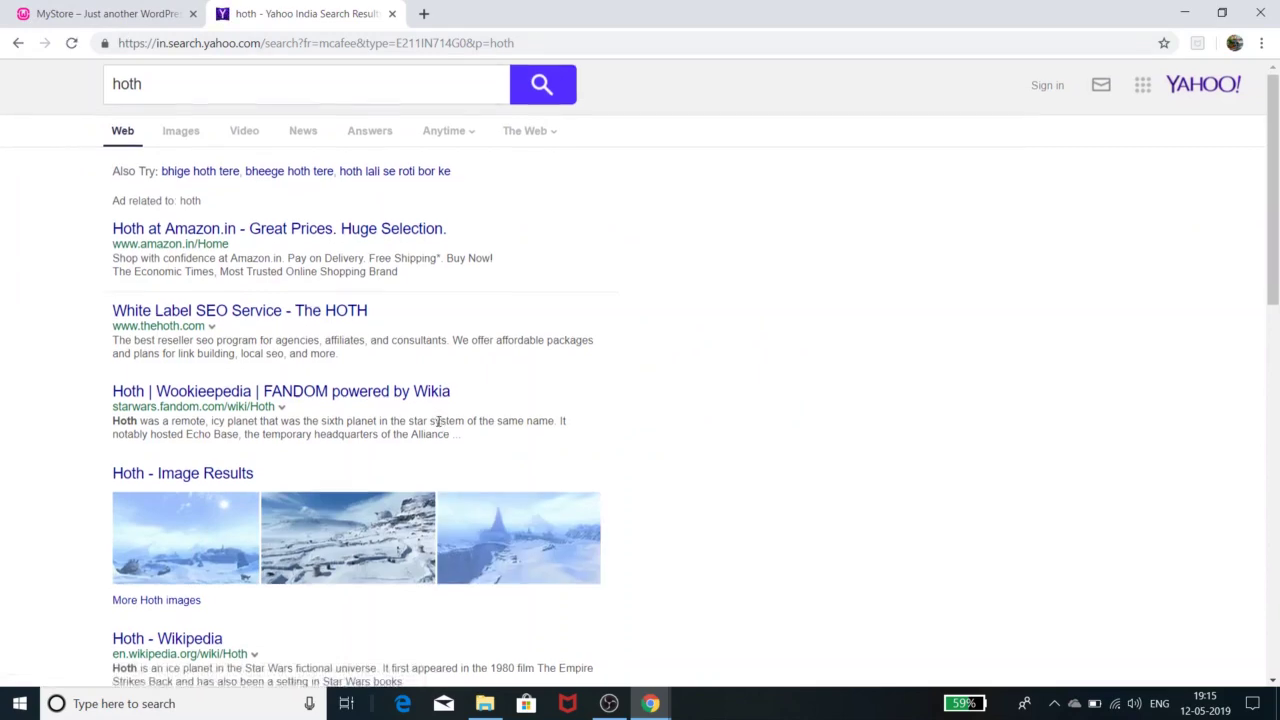
scroll(438, 427, "down", 3)
scroll(438, 427, "down", 3)
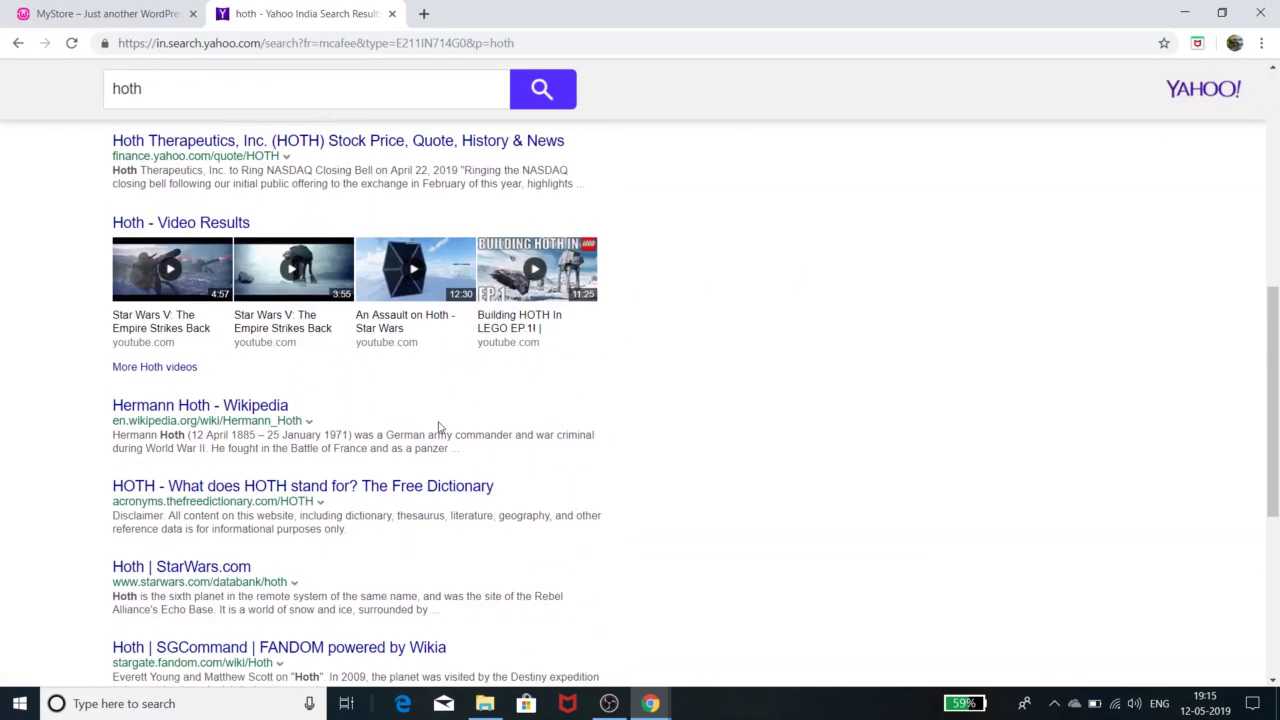
Step: Open The HOTH's Free Logo Creator from the search results and view the MyStore header logo as the model for the design
scroll(438, 427, "down", 3)
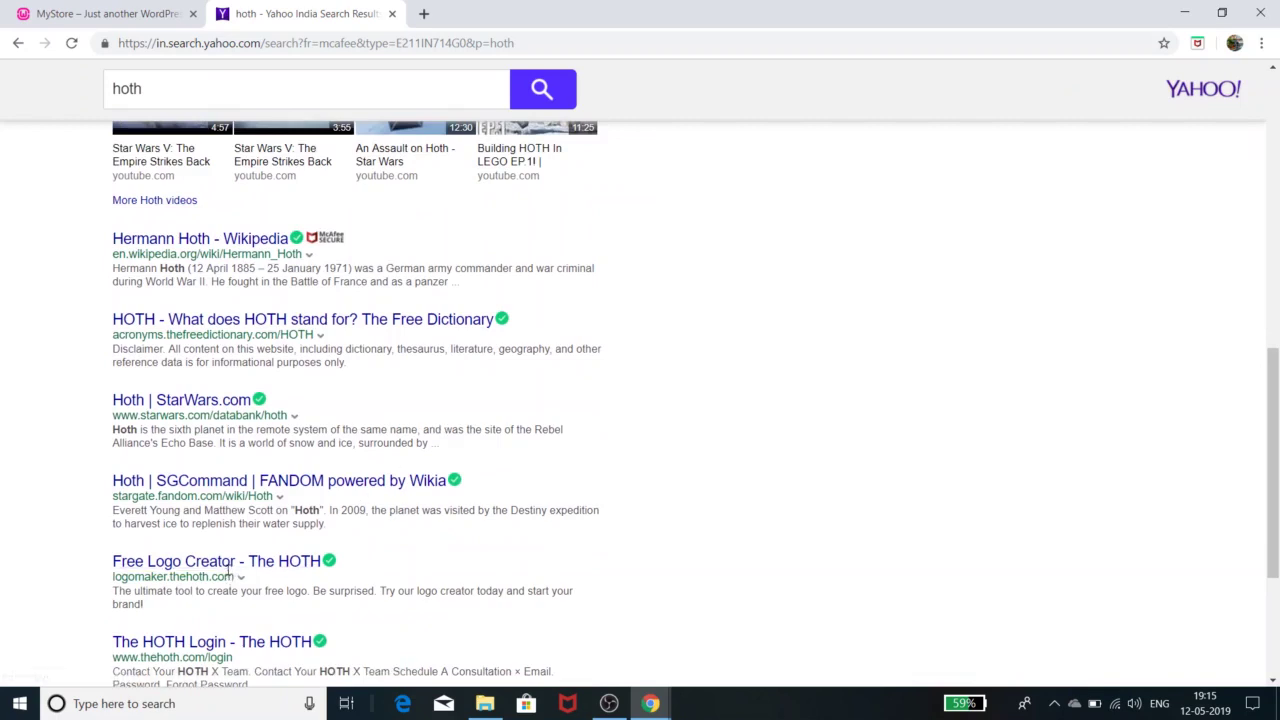
left_click(290, 561)
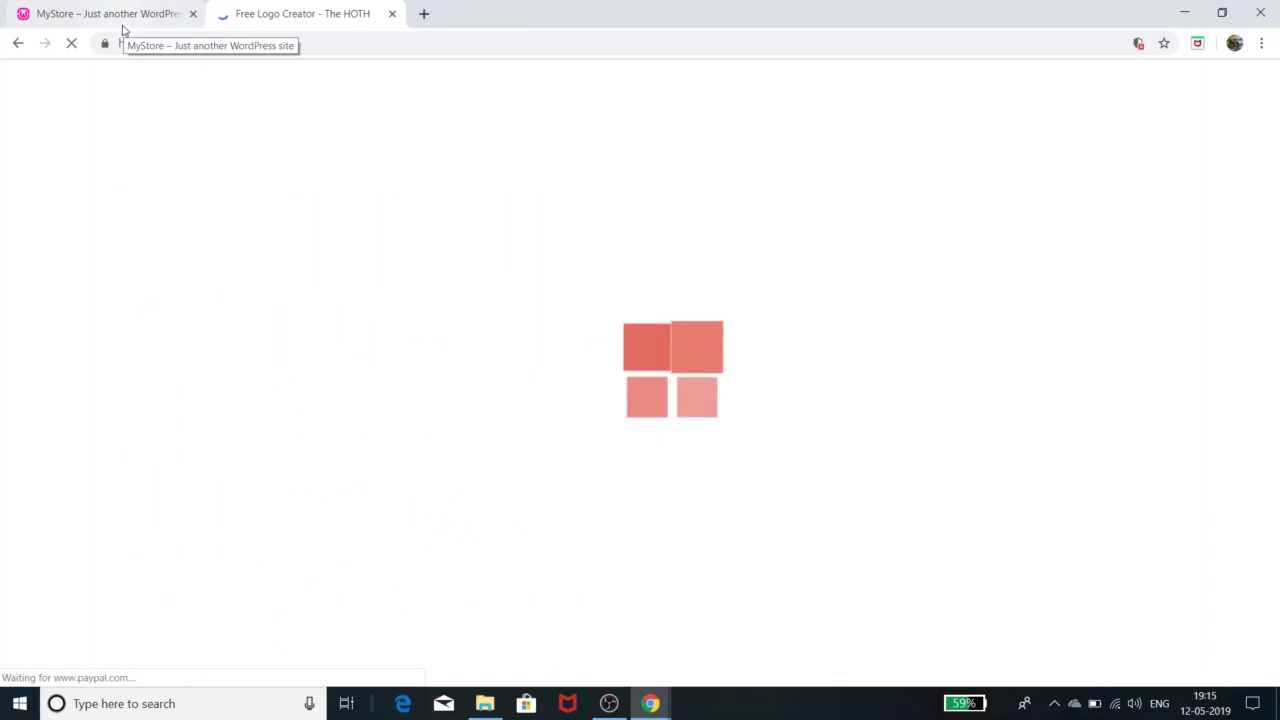
left_click(1186, 12)
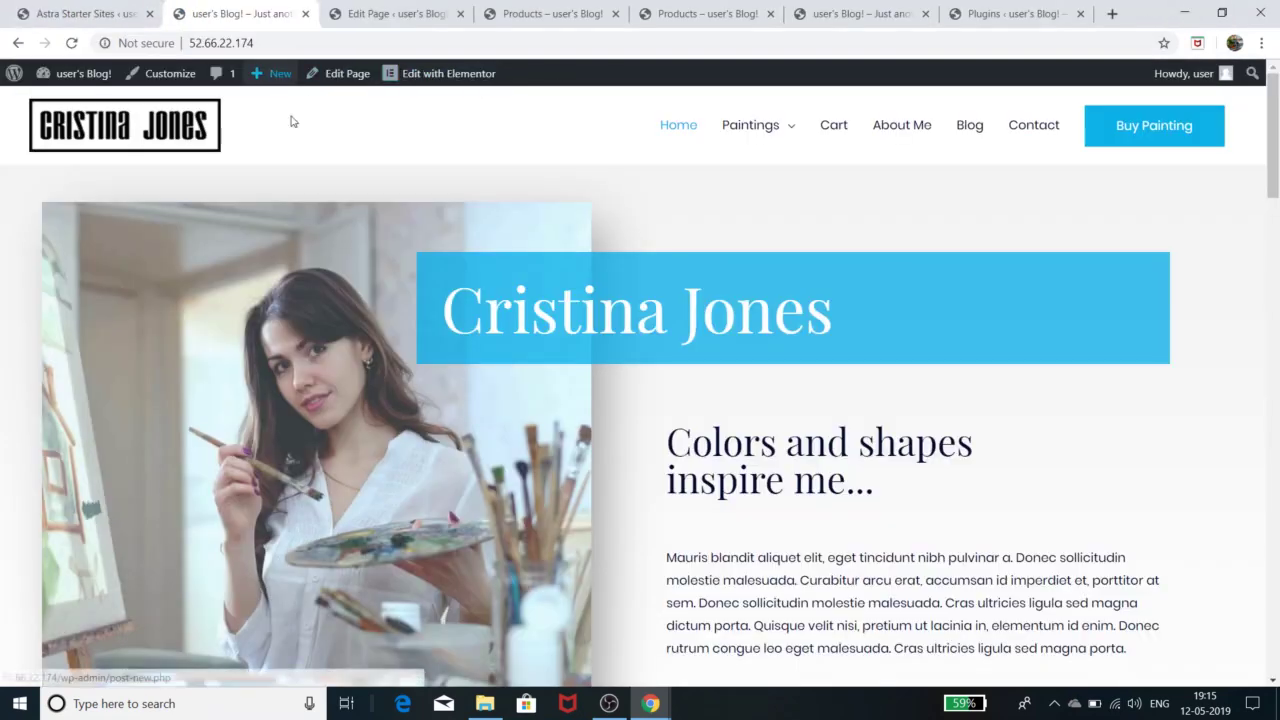
mouse_move(650, 703)
left_click(720, 645)
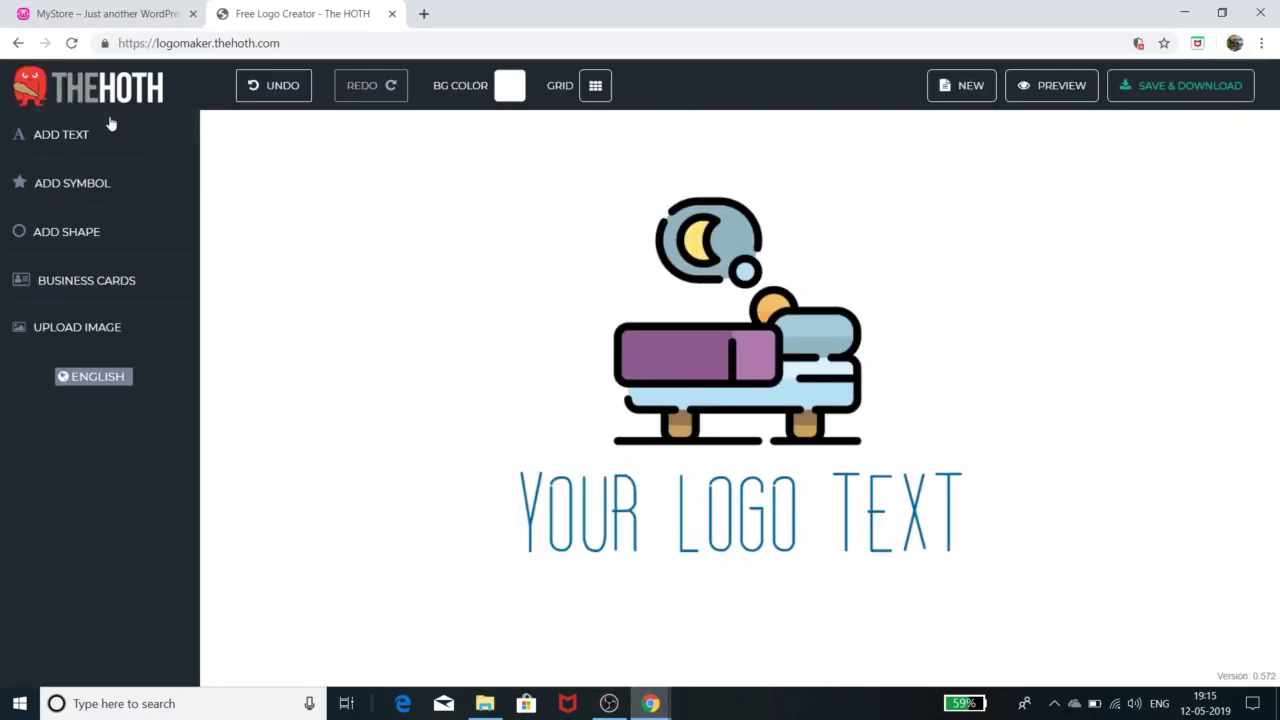
left_click(127, 15)
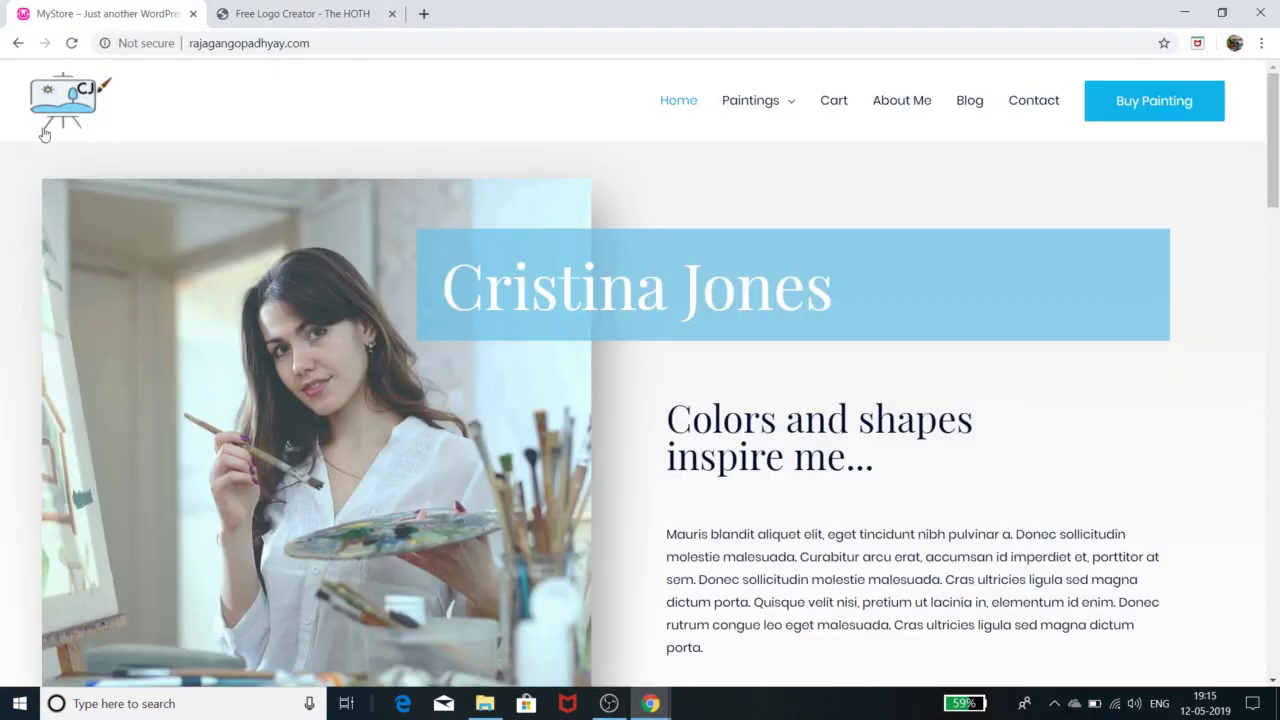
left_click(362, 16)
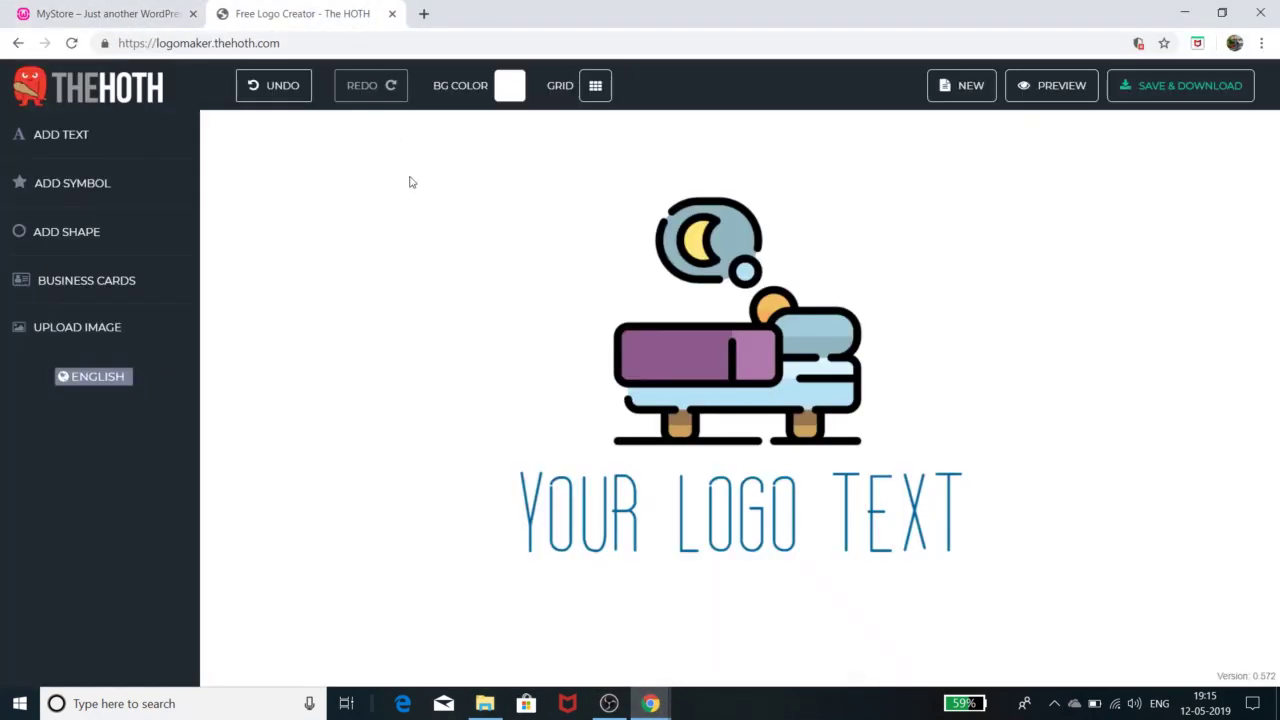
Step: Delete the placeholder bed symbol and the "Your Logo Text" wording from the logo canvas
left_click(724, 341)
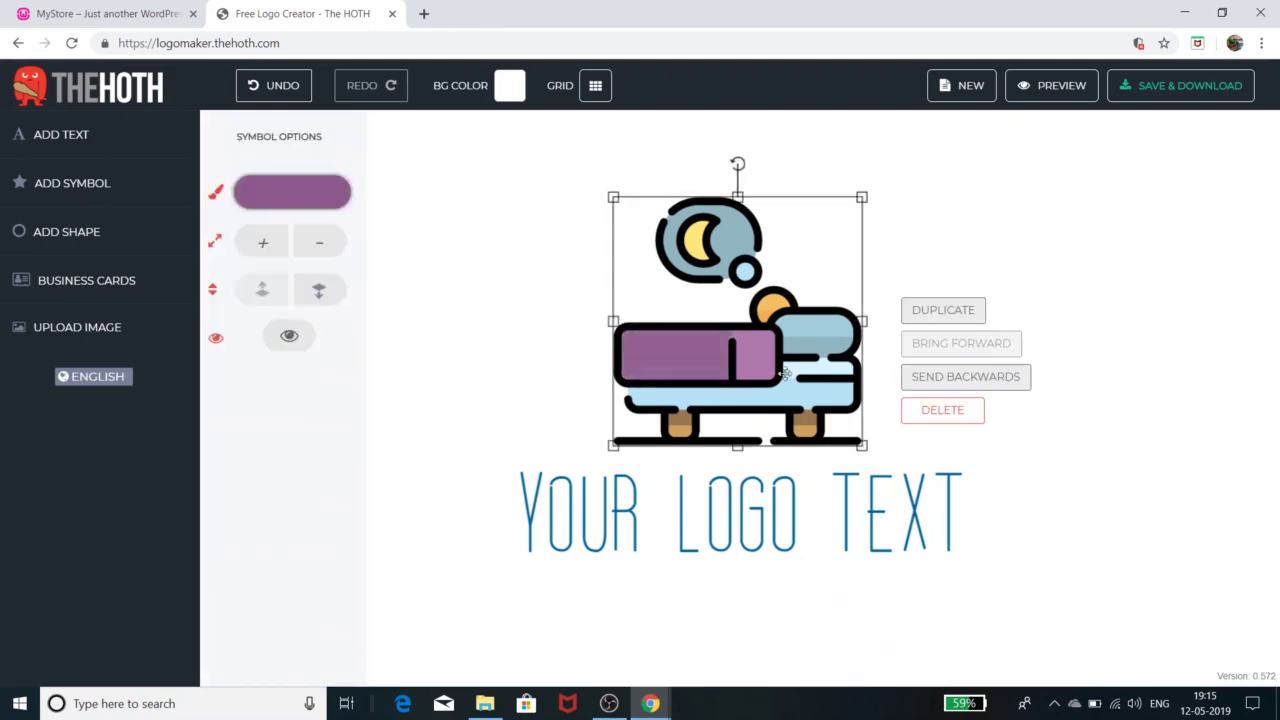
left_click(948, 410)
left_click(848, 489)
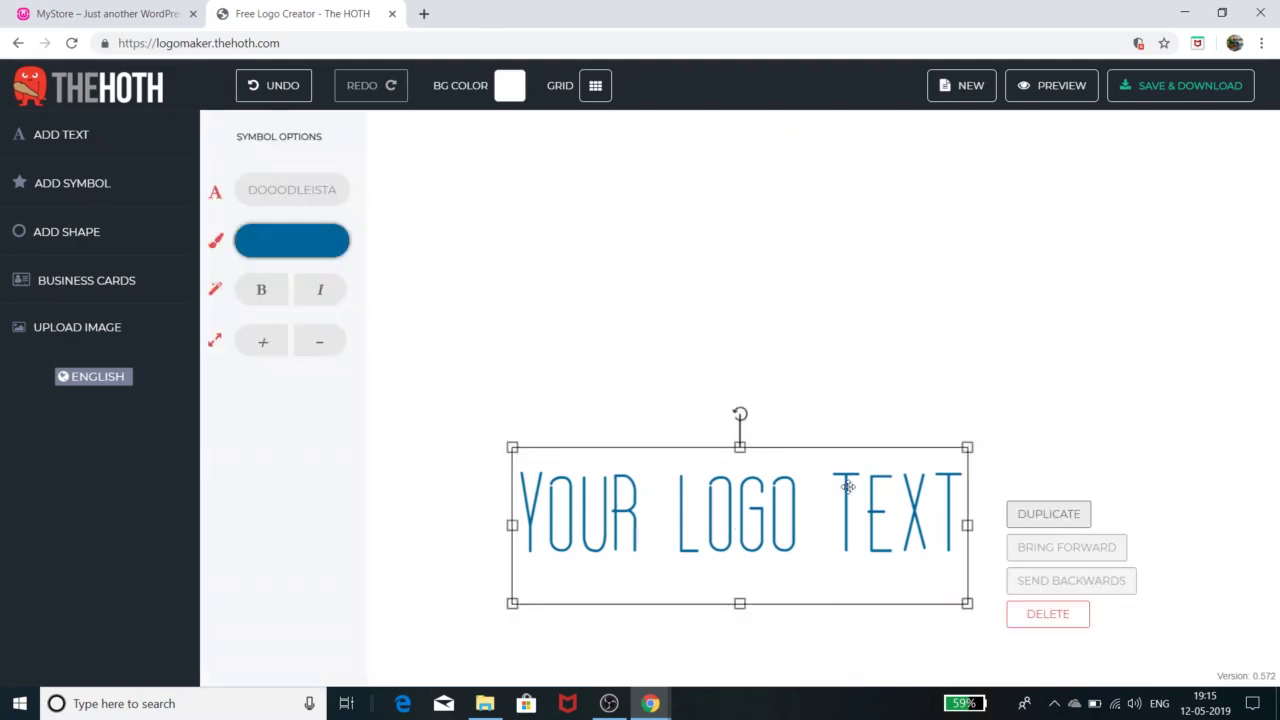
left_click(1040, 613)
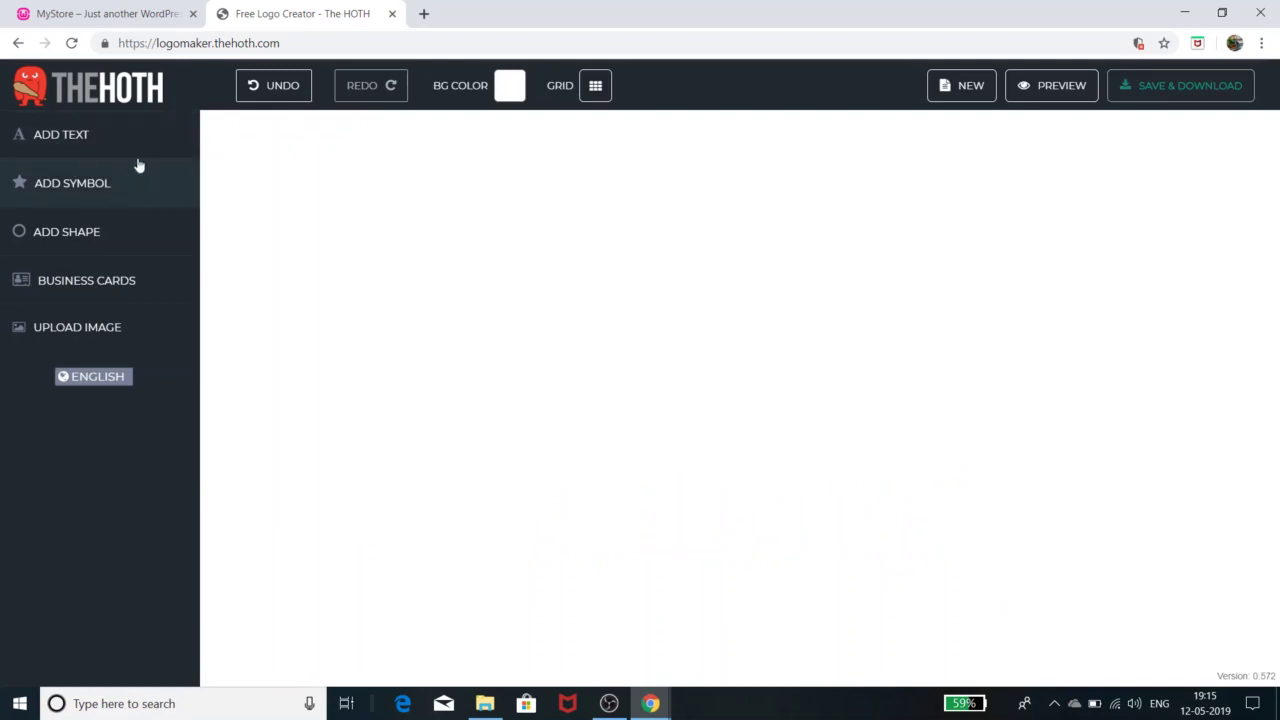
Step: Recheck the MyStore logo and add the brown paintbrush symbol from the Art and Design category to the canvas
left_click(150, 10)
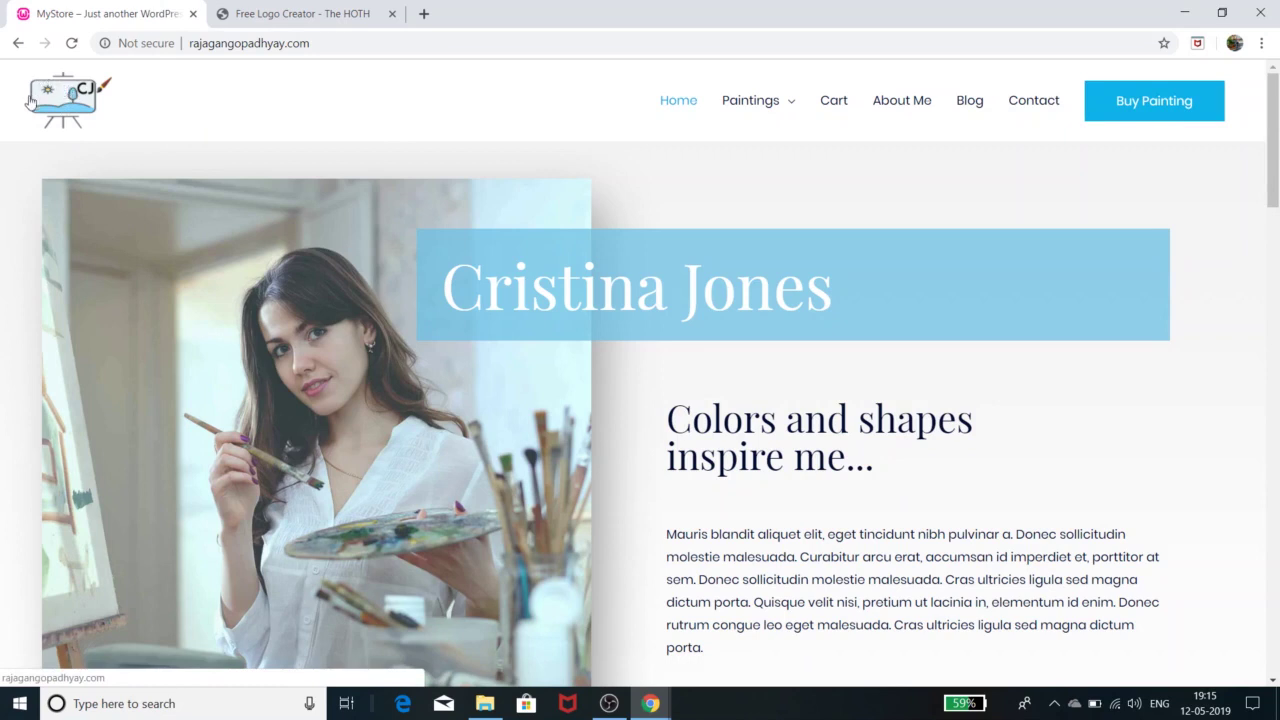
left_click(331, 15)
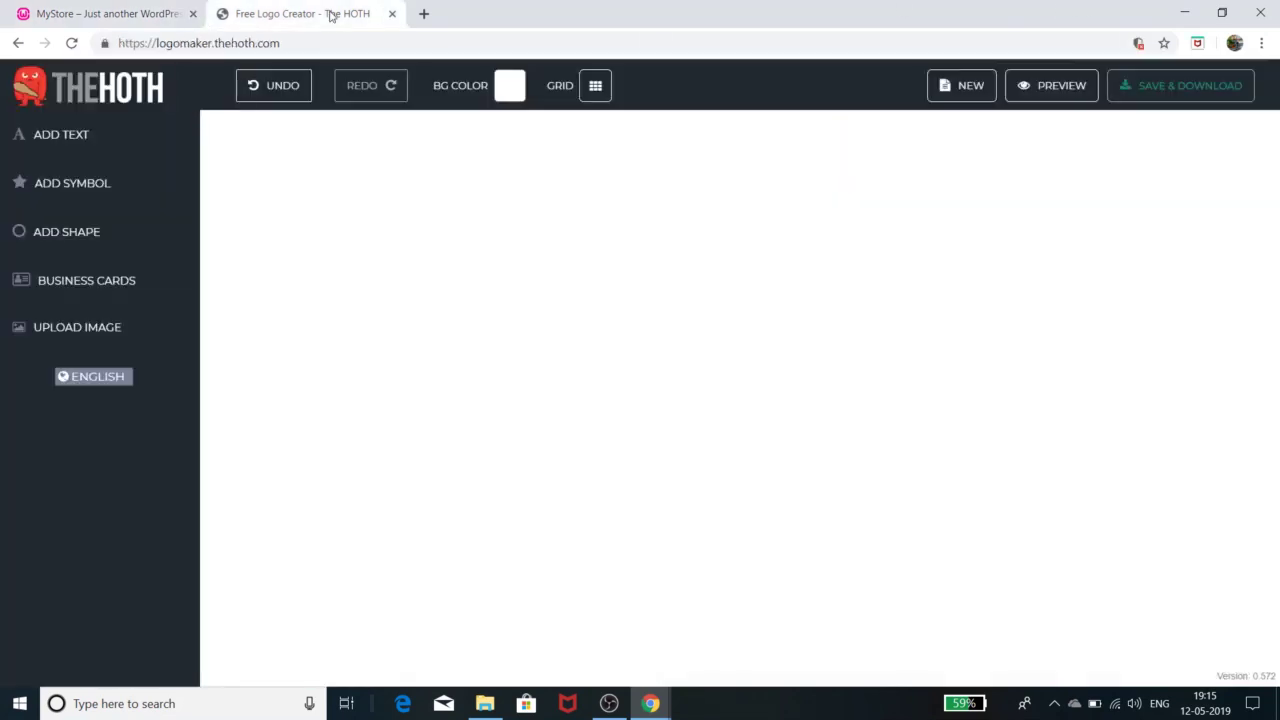
left_click(70, 231)
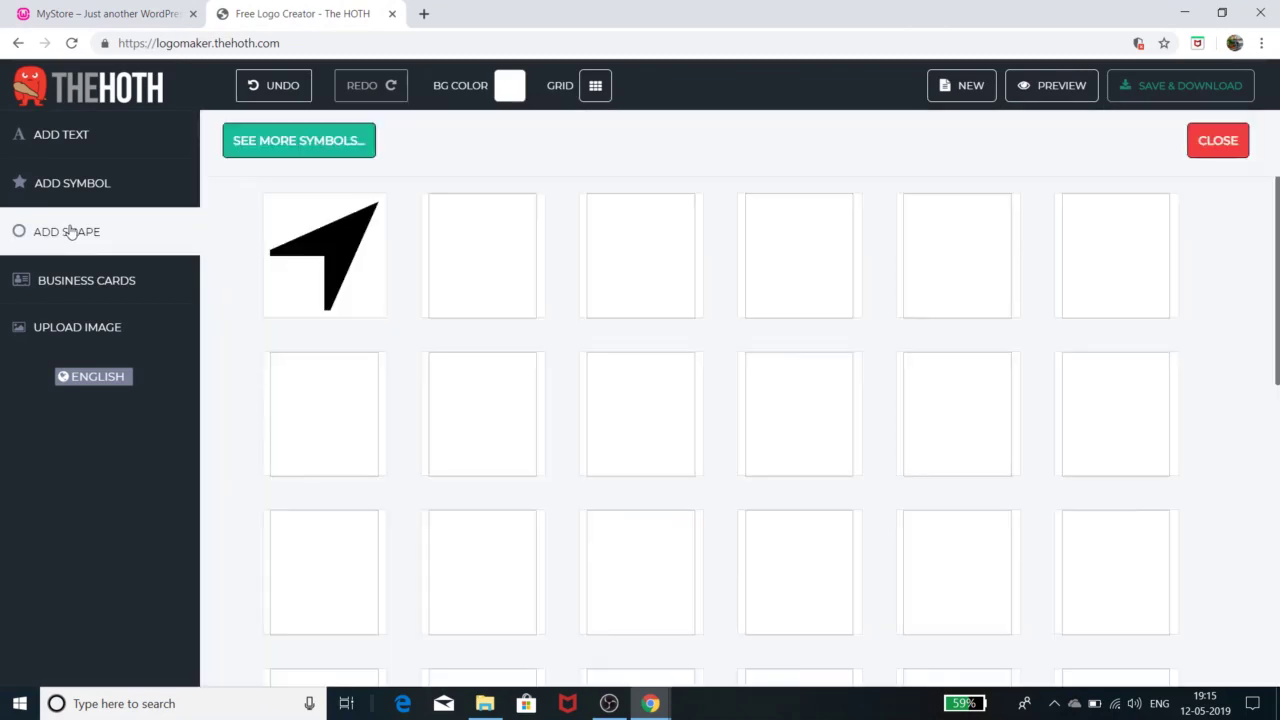
left_click(78, 186)
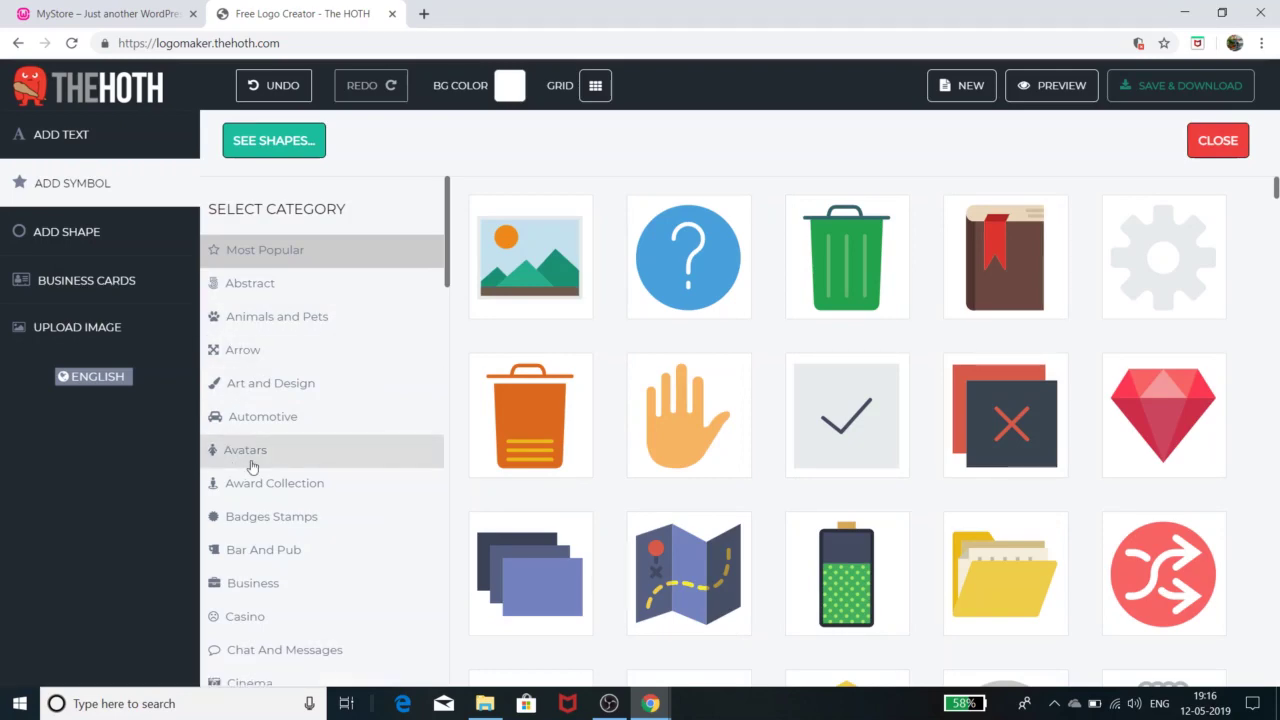
scroll(848, 430, "down", 8)
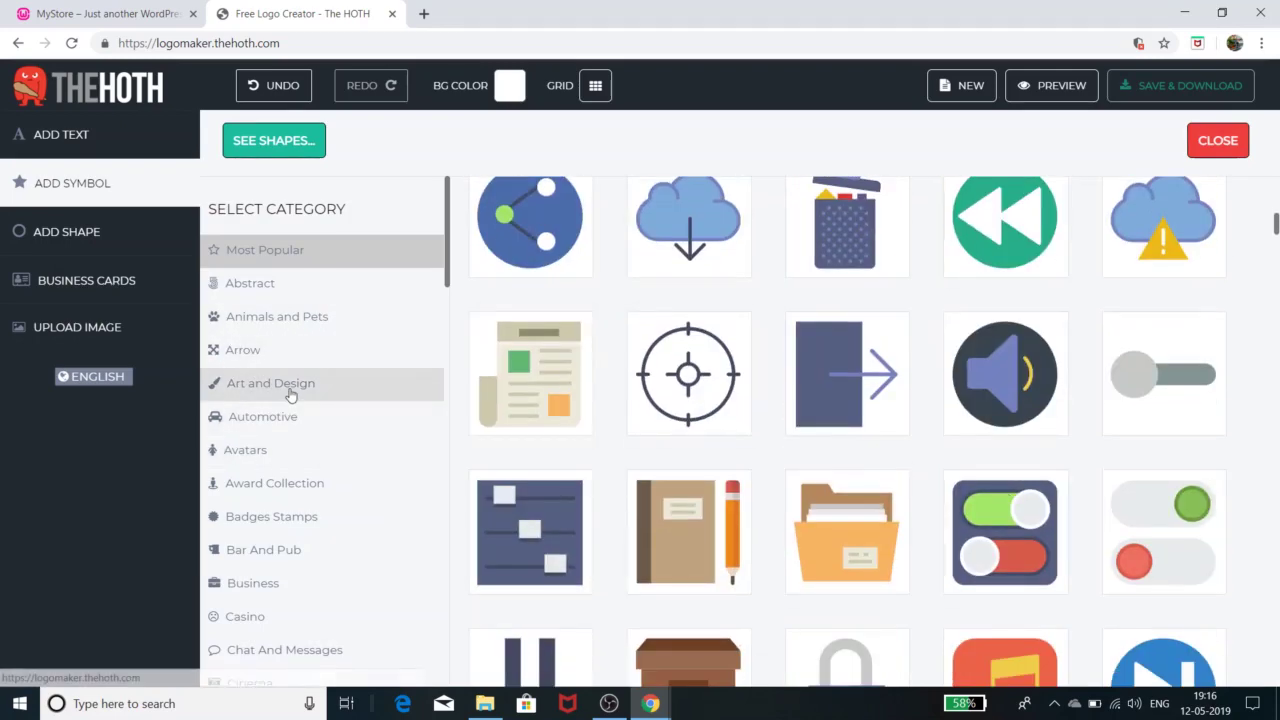
left_click(329, 394)
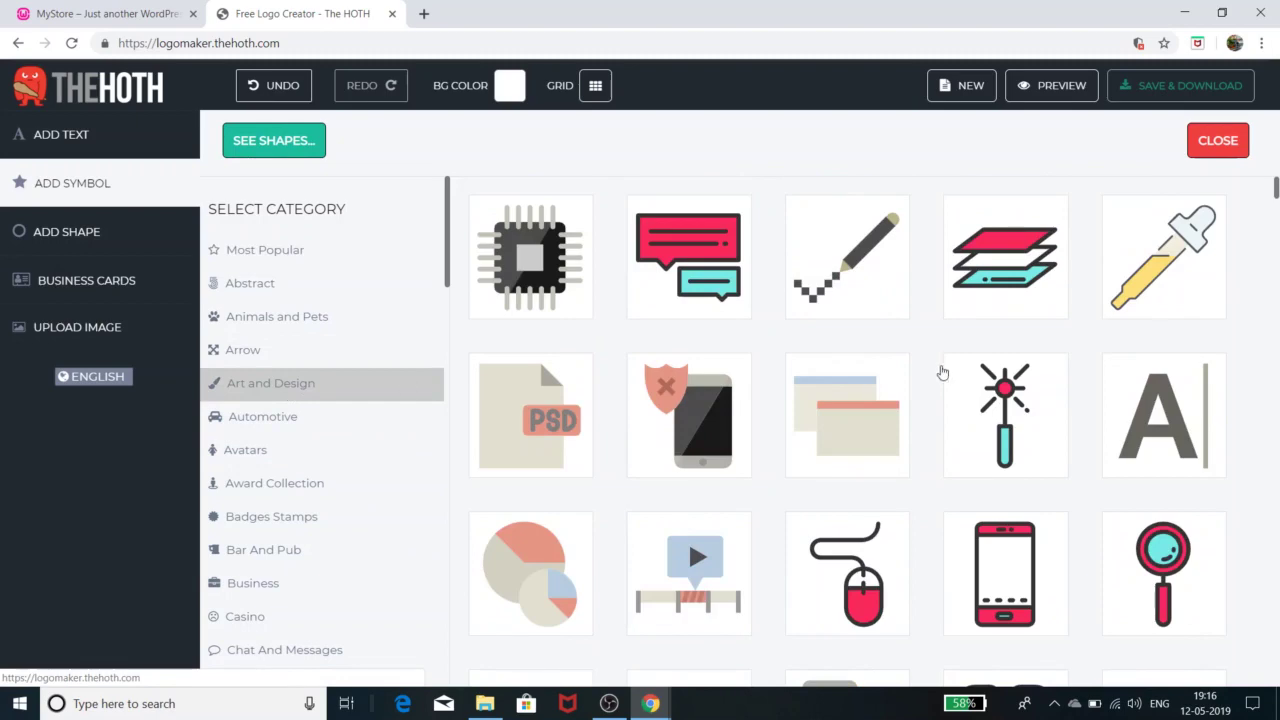
scroll(943, 373, "down", 1)
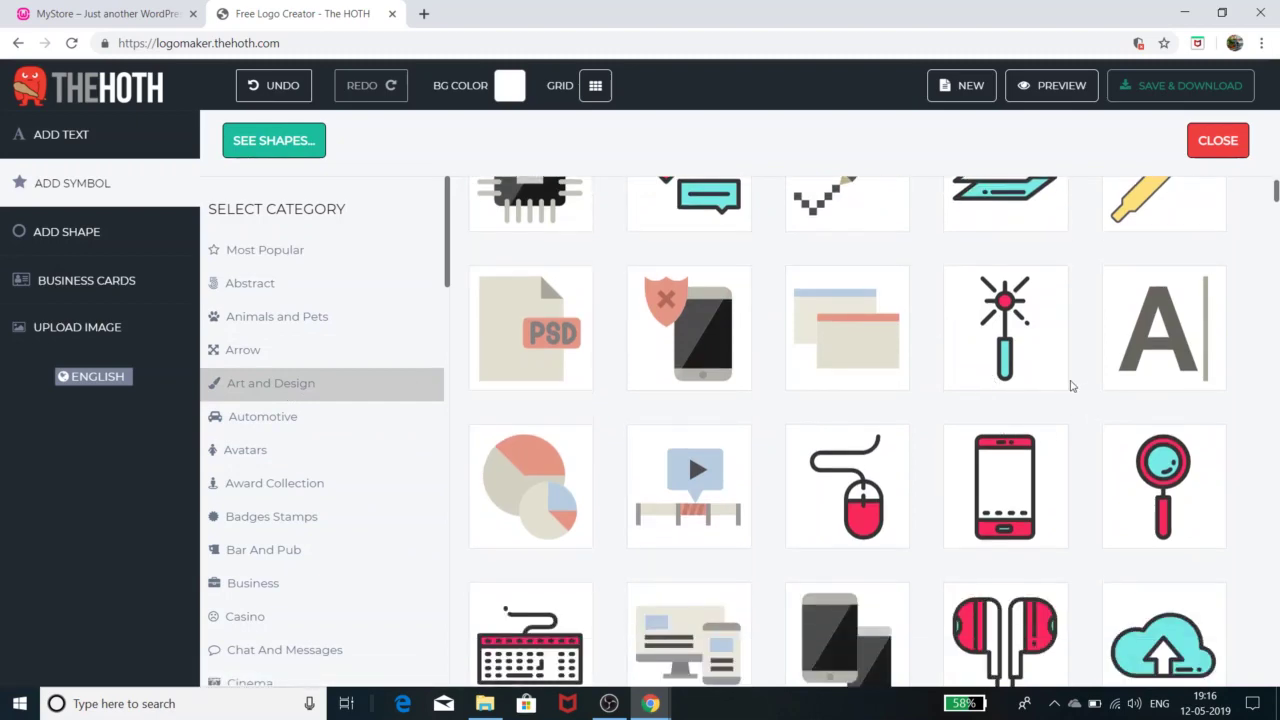
scroll(1070, 386, "down", 10)
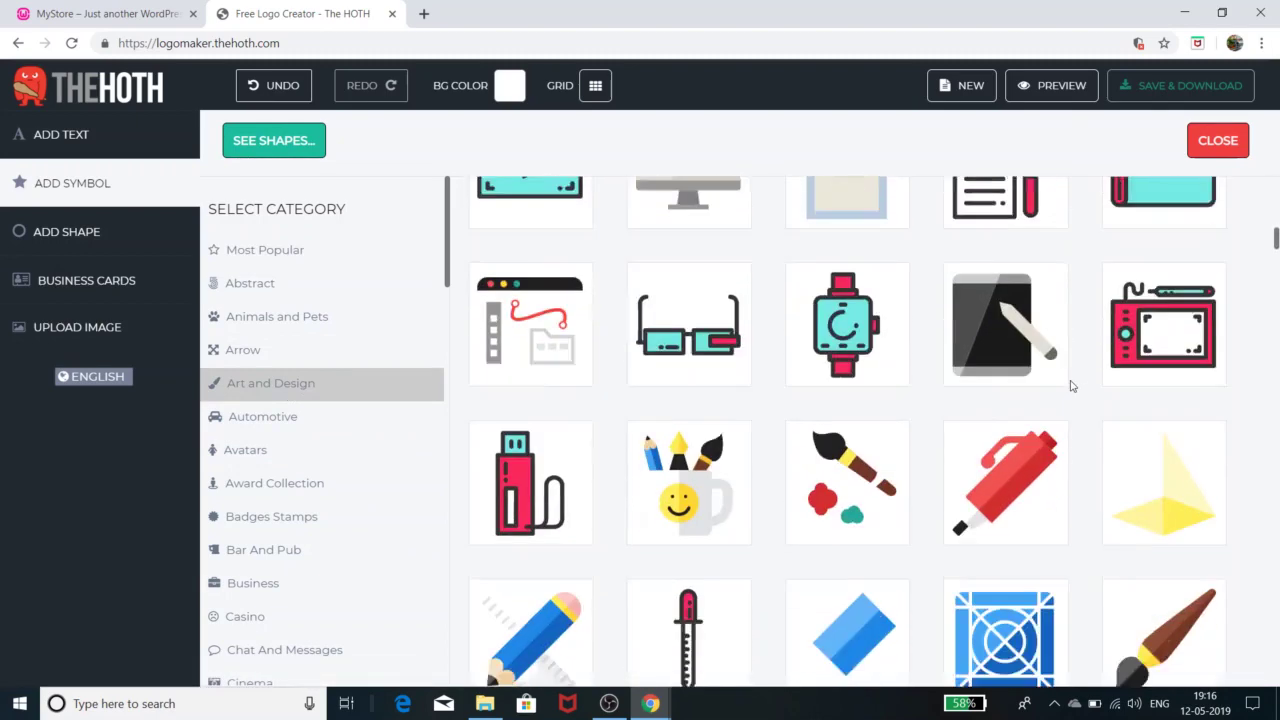
scroll(1070, 386, "down", 6)
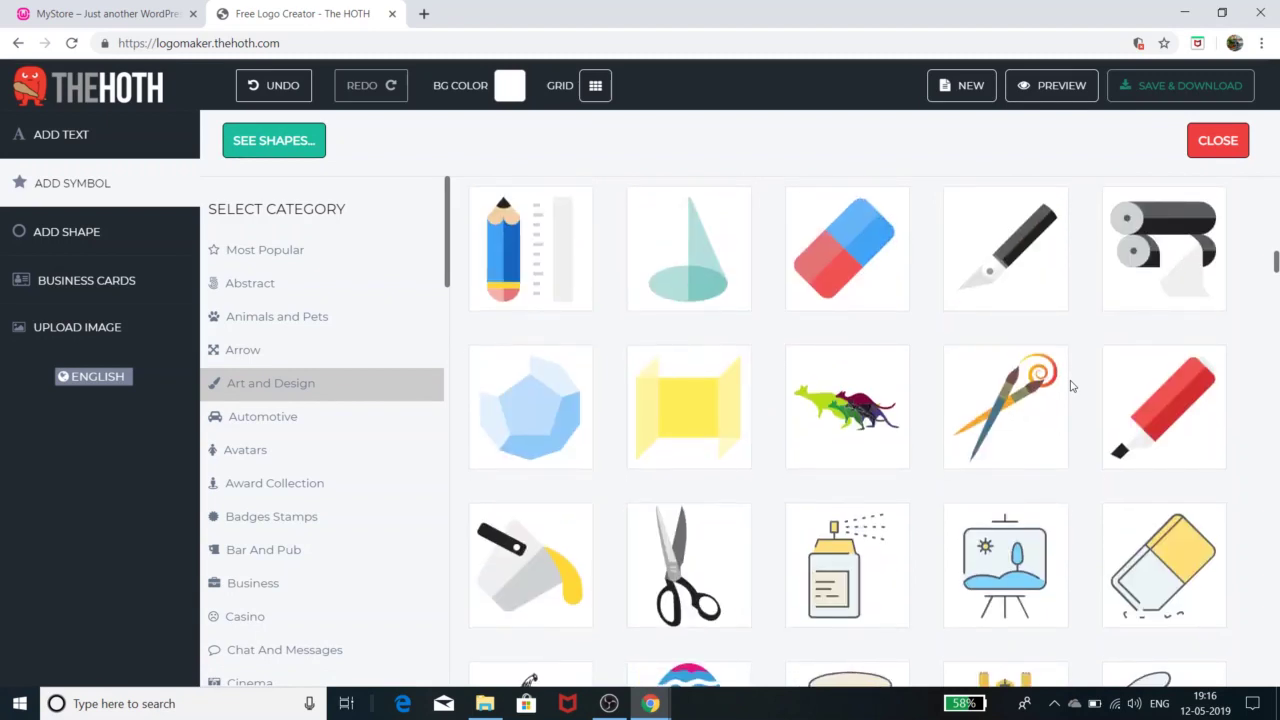
scroll(1070, 386, "up", 3)
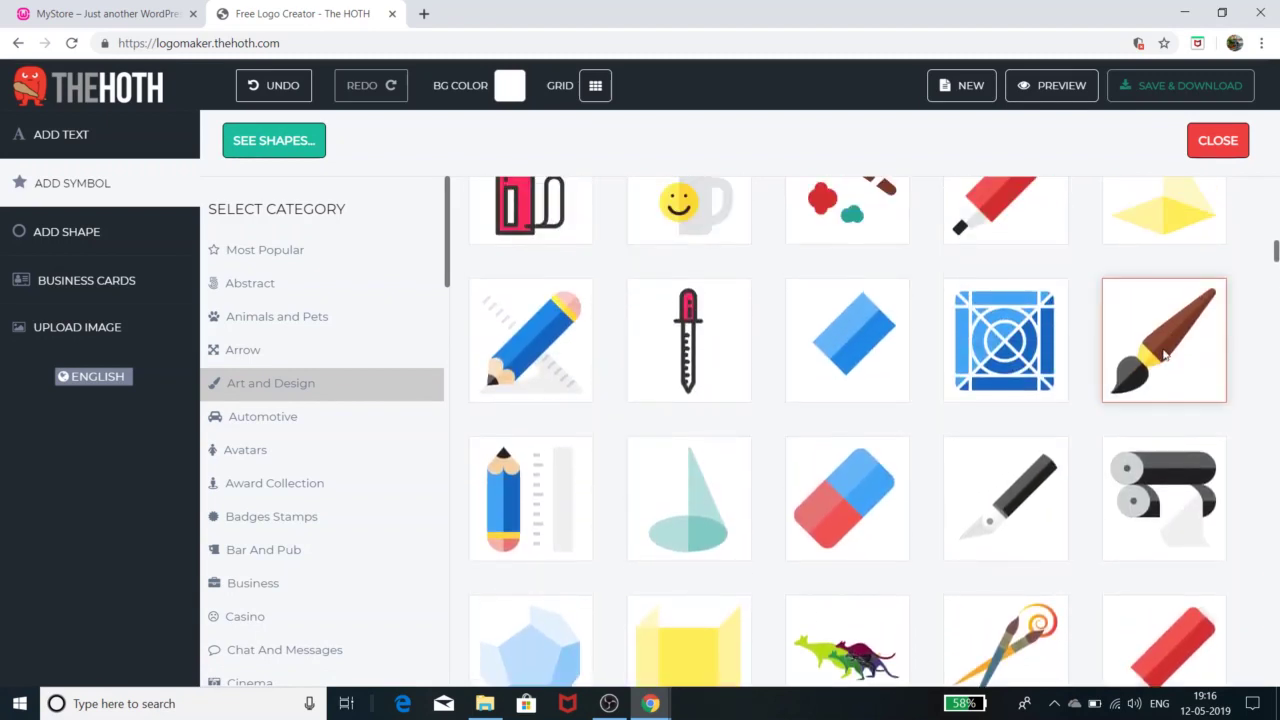
left_click(1164, 355)
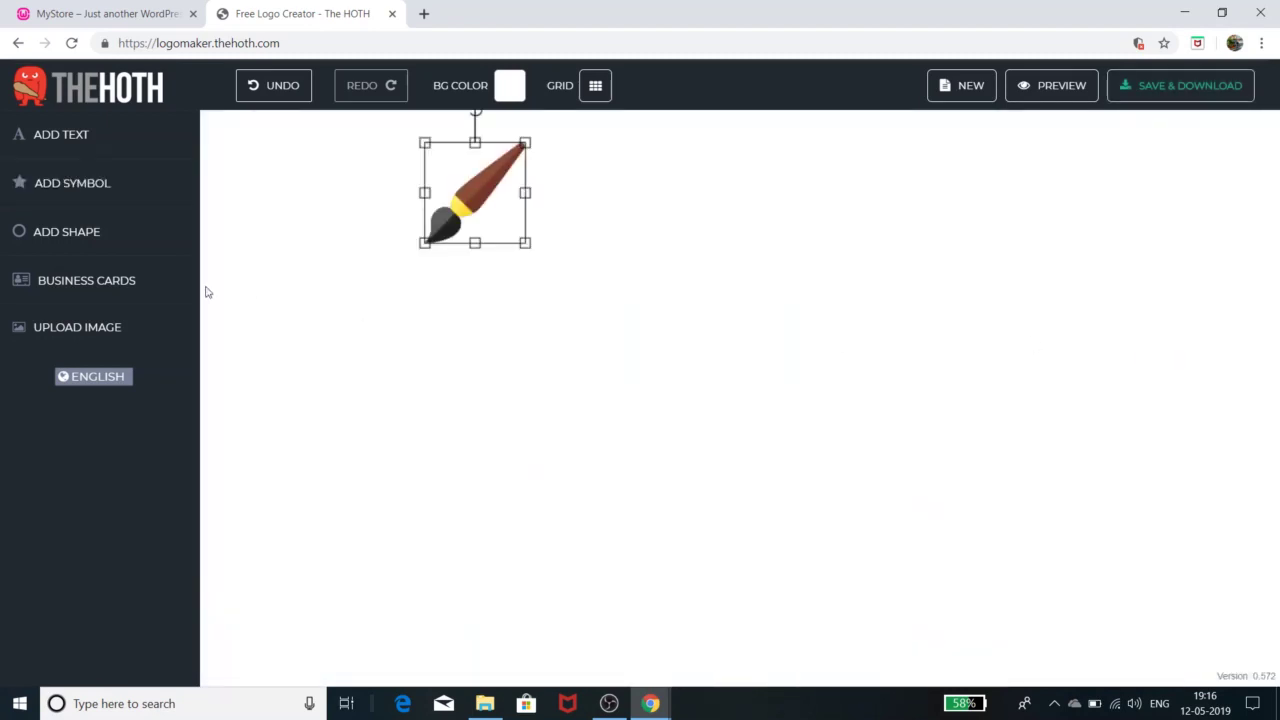
Step: Add the painting easel symbol with the sun and tree from the Art and Design category
left_click(86, 185)
scroll(893, 507, "down", 5)
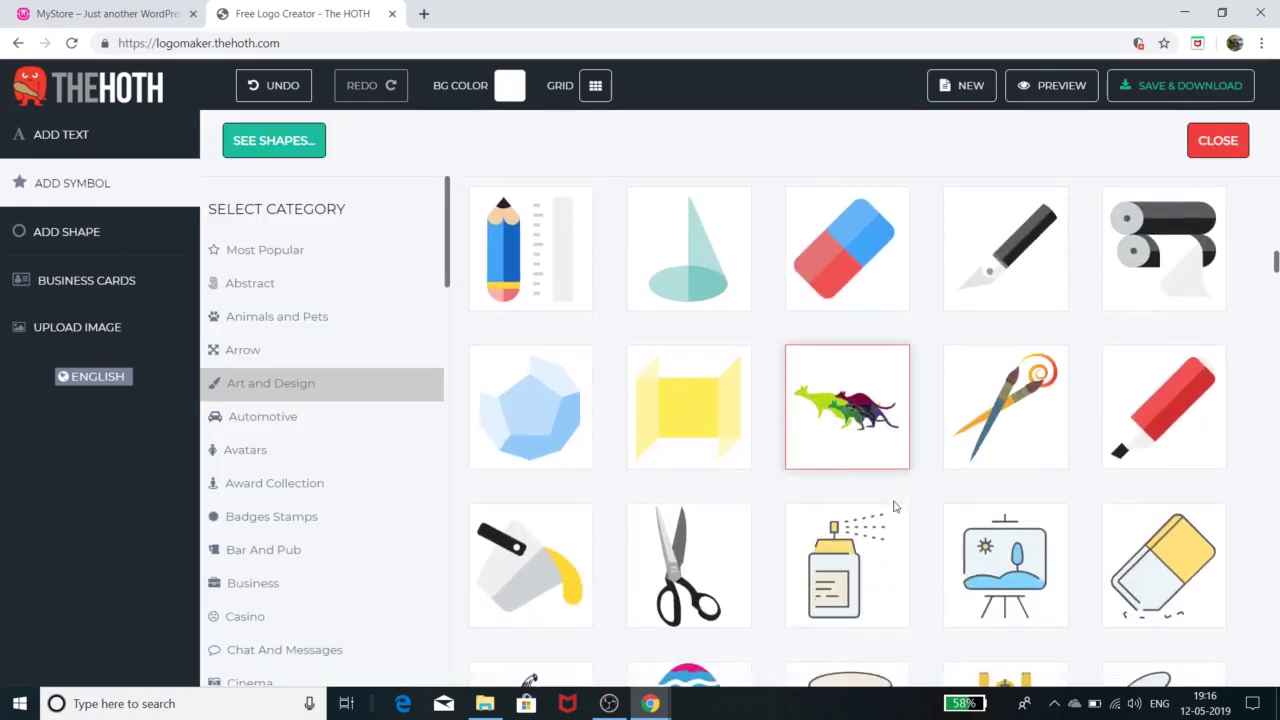
left_click(1021, 272)
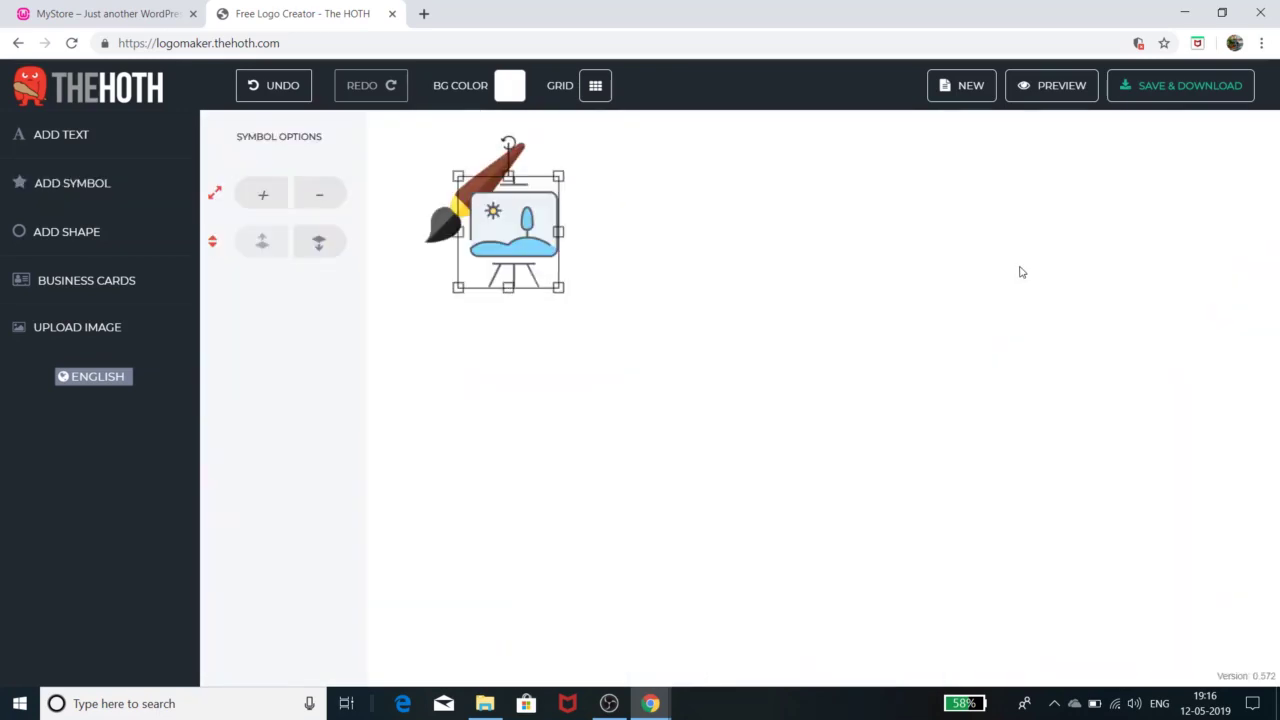
Step: Enlarge and widen the easel symbol around the canvas centre, and place a slightly smaller paintbrush to the right of it
mouse_move(519, 216)
left_mouse_down()
mouse_move(682, 359)
mouse_move(793, 365)
mouse_move(580, 296)
left_mouse_up()
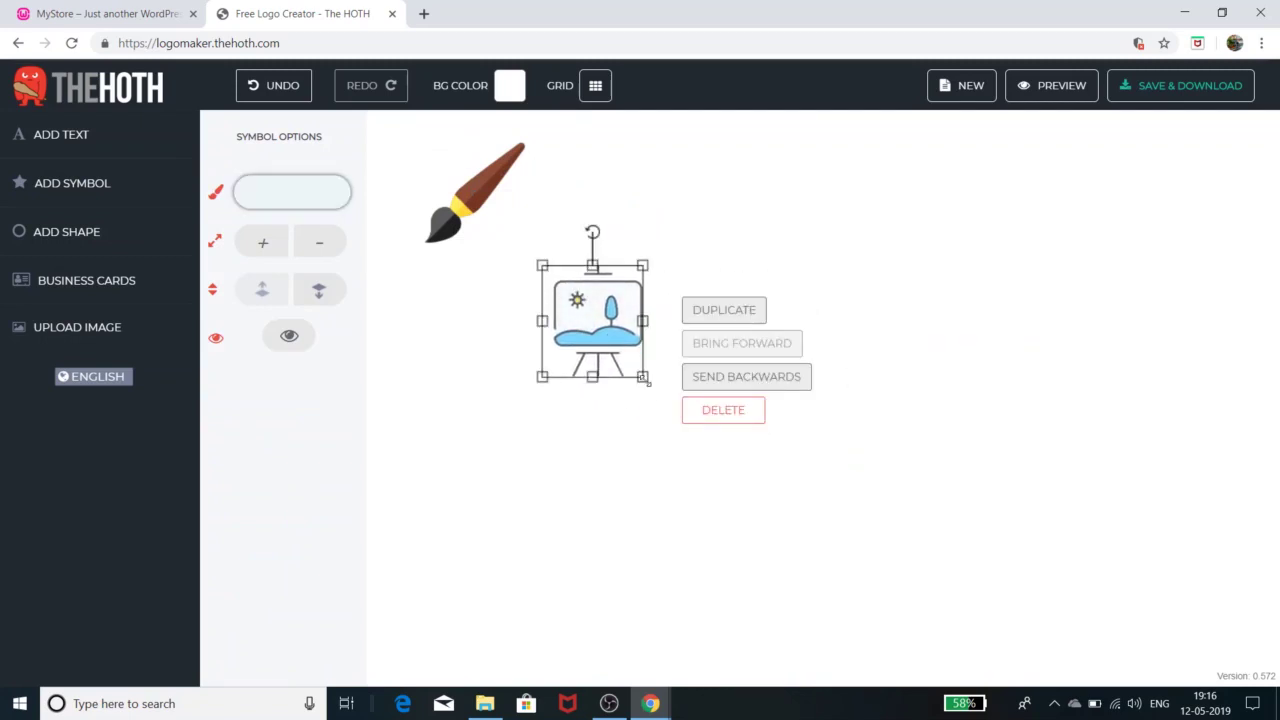
left_click_drag(647, 381, 974, 517)
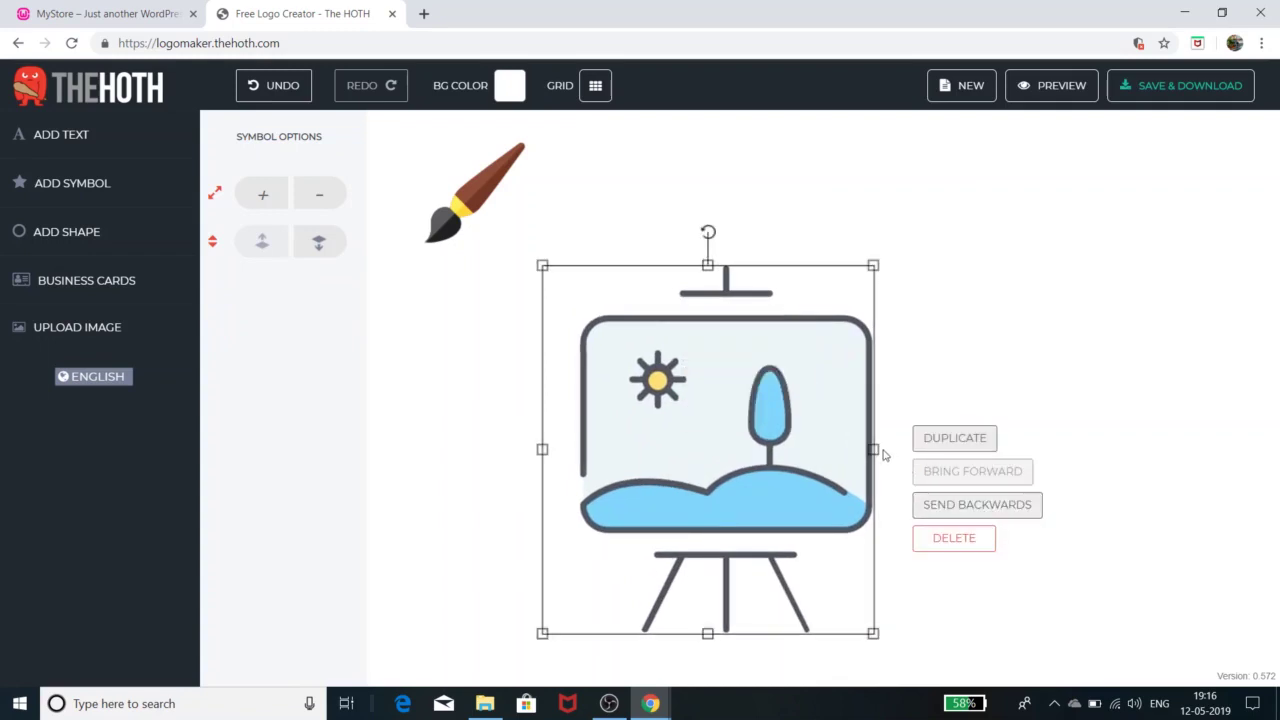
left_click_drag(876, 449, 1046, 449)
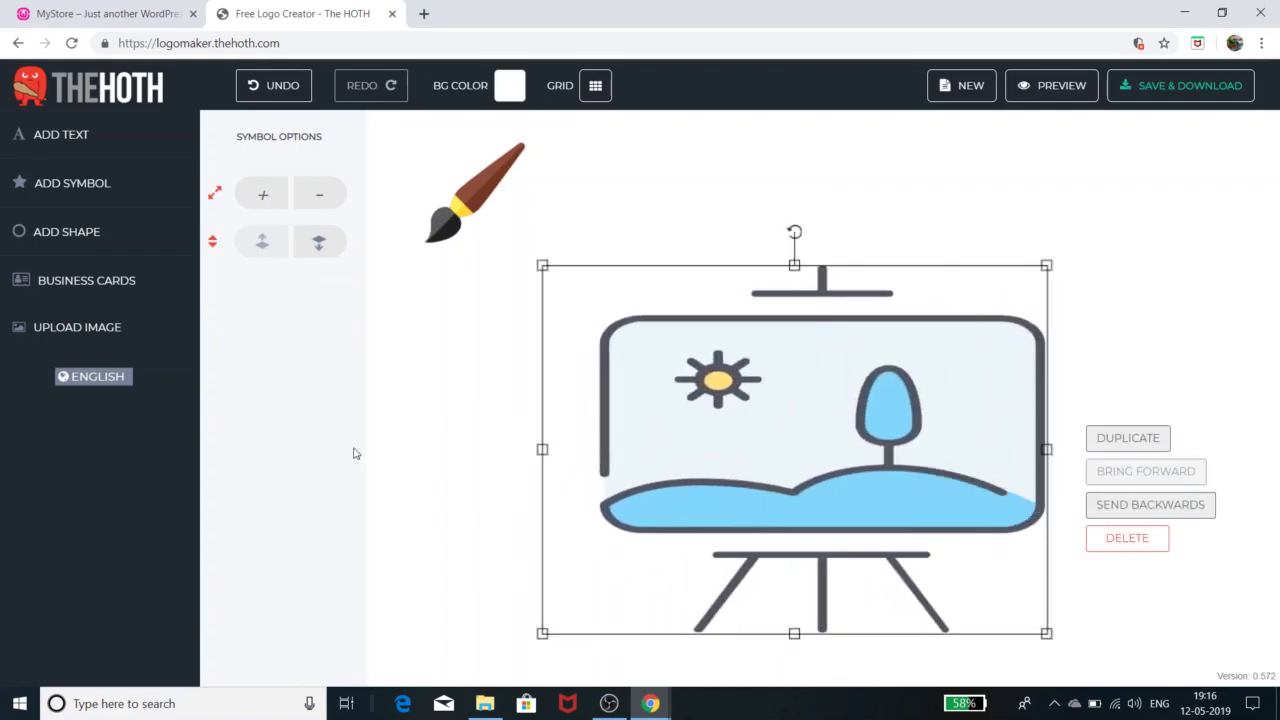
left_click_drag(542, 632, 590, 549)
left_click_drag(612, 345, 515, 272)
mouse_move(480, 196)
left_mouse_down()
mouse_move(828, 184)
mouse_move(1037, 210)
left_mouse_up()
mouse_move(1082, 256)
left_mouse_down()
mouse_move(1065, 212)
mouse_move(1029, 188)
mouse_move(1023, 230)
left_mouse_up()
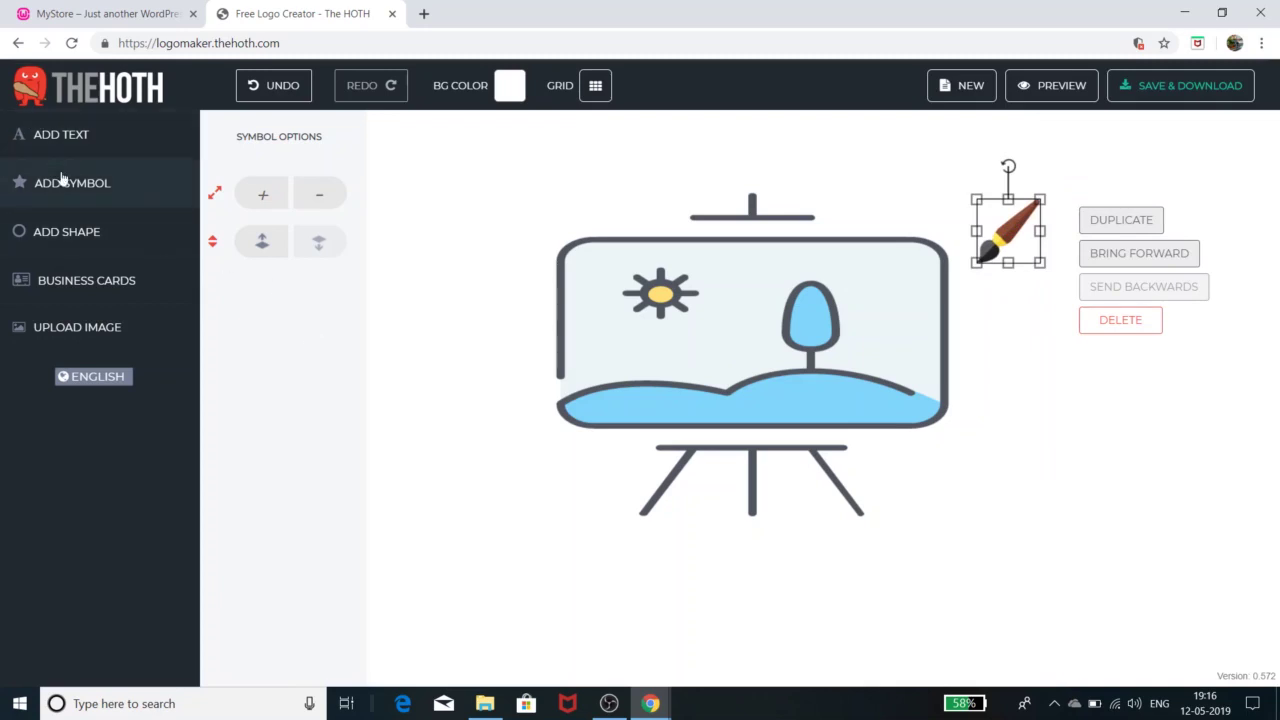
Step: Add a text object to the logo and replace its placeholder wording with "CJ"
left_click(68, 135)
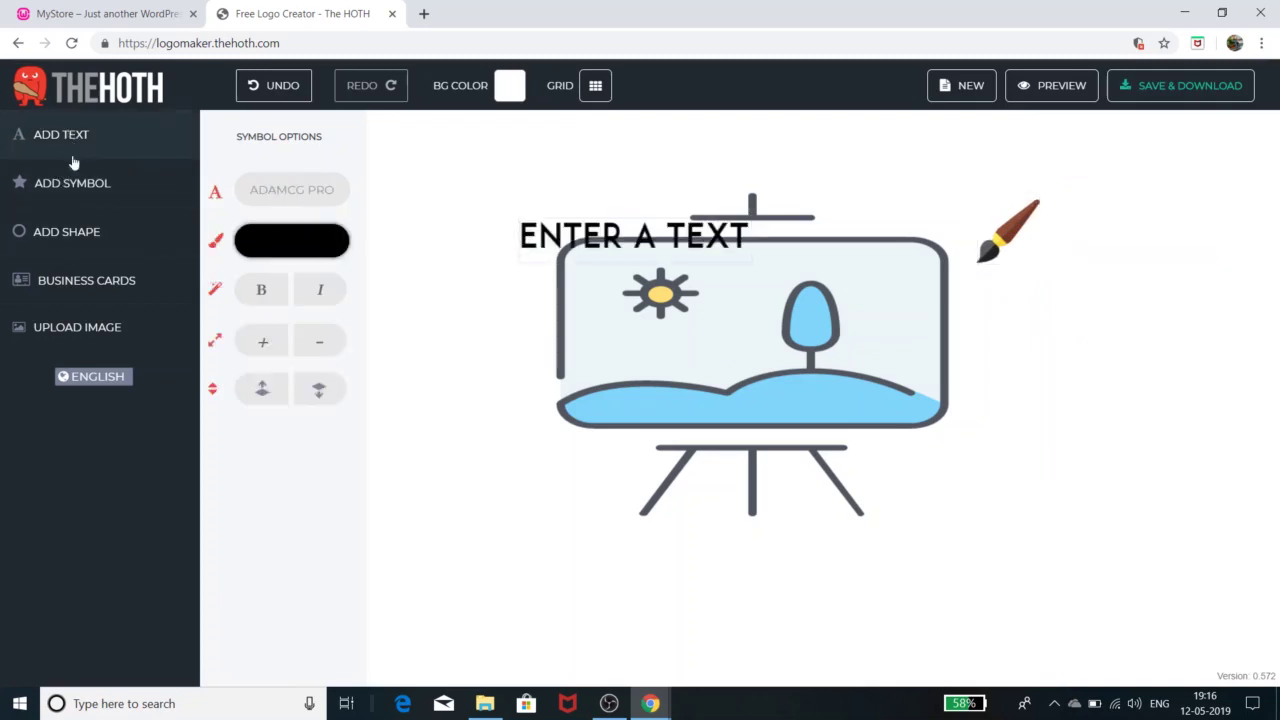
left_click(745, 244)
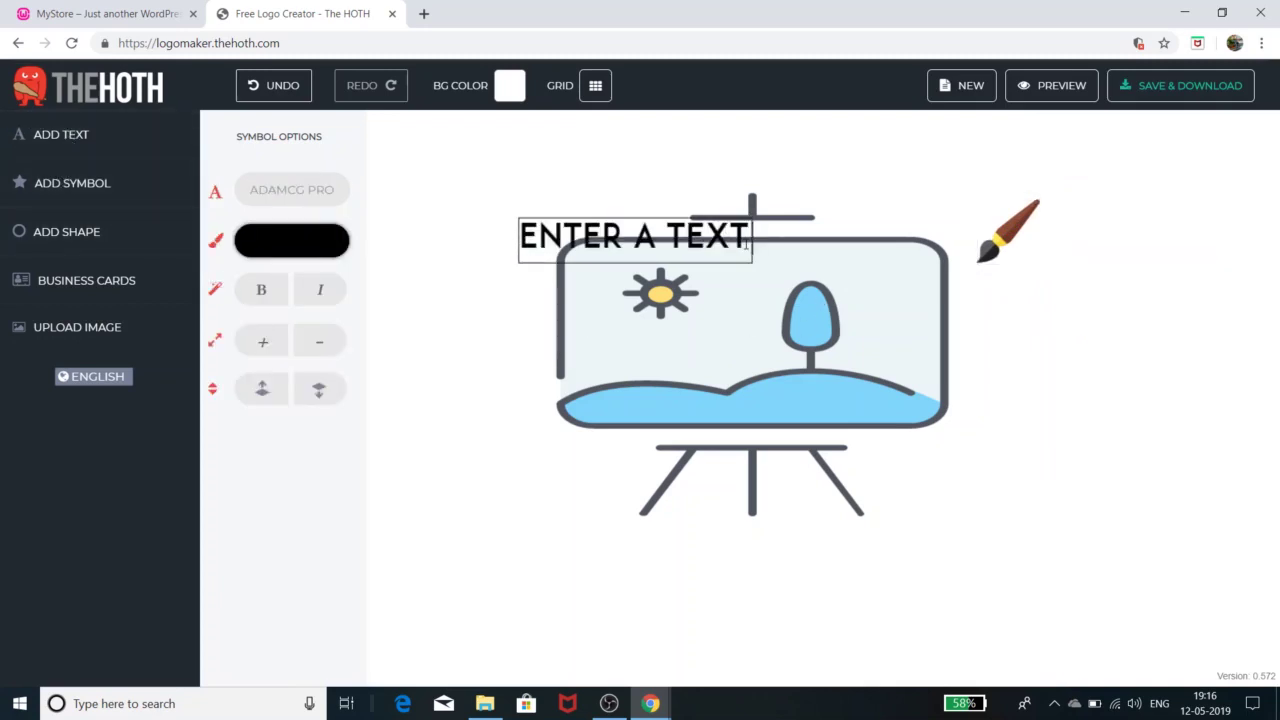
key("BackSpace")
key("BackSpace")
key("BackSpace")
key("BackSpace")
key("BackSpace")
key("BackSpace")
key("BackSpace")
key("BackSpace")
key("BackSpace")
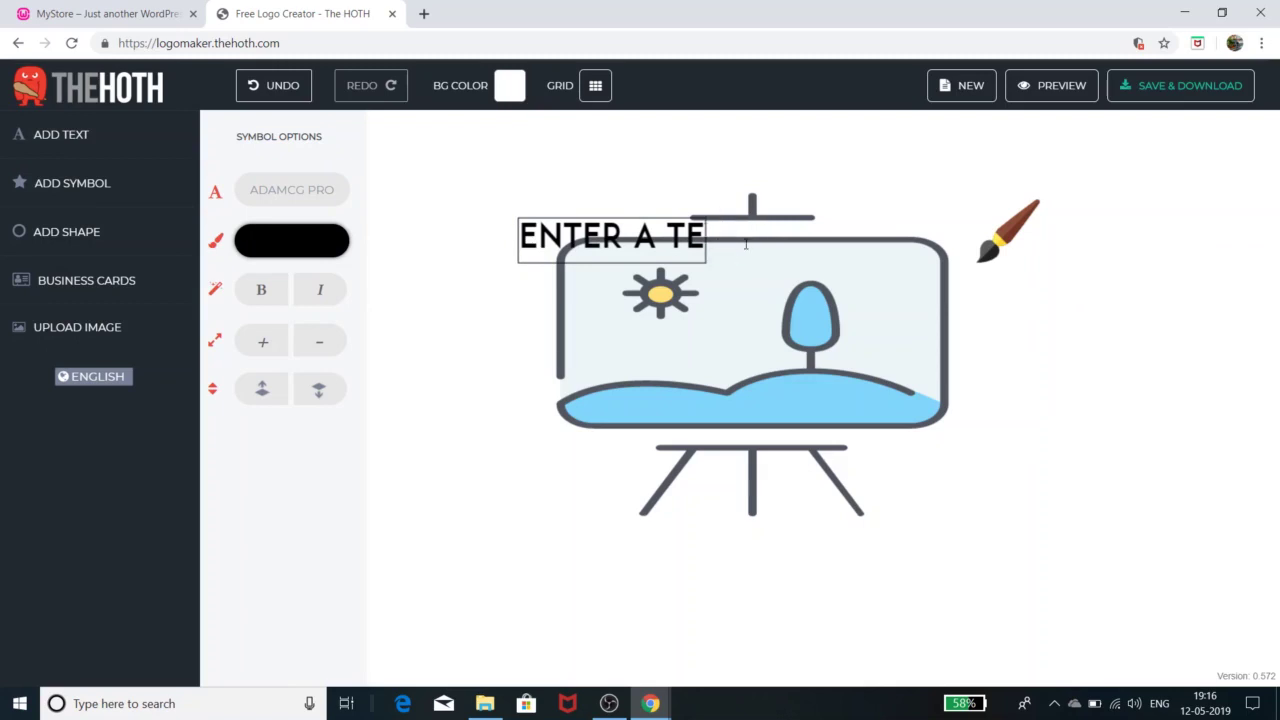
key("BackSpace")
key("BackSpace")
key("BackSpace")
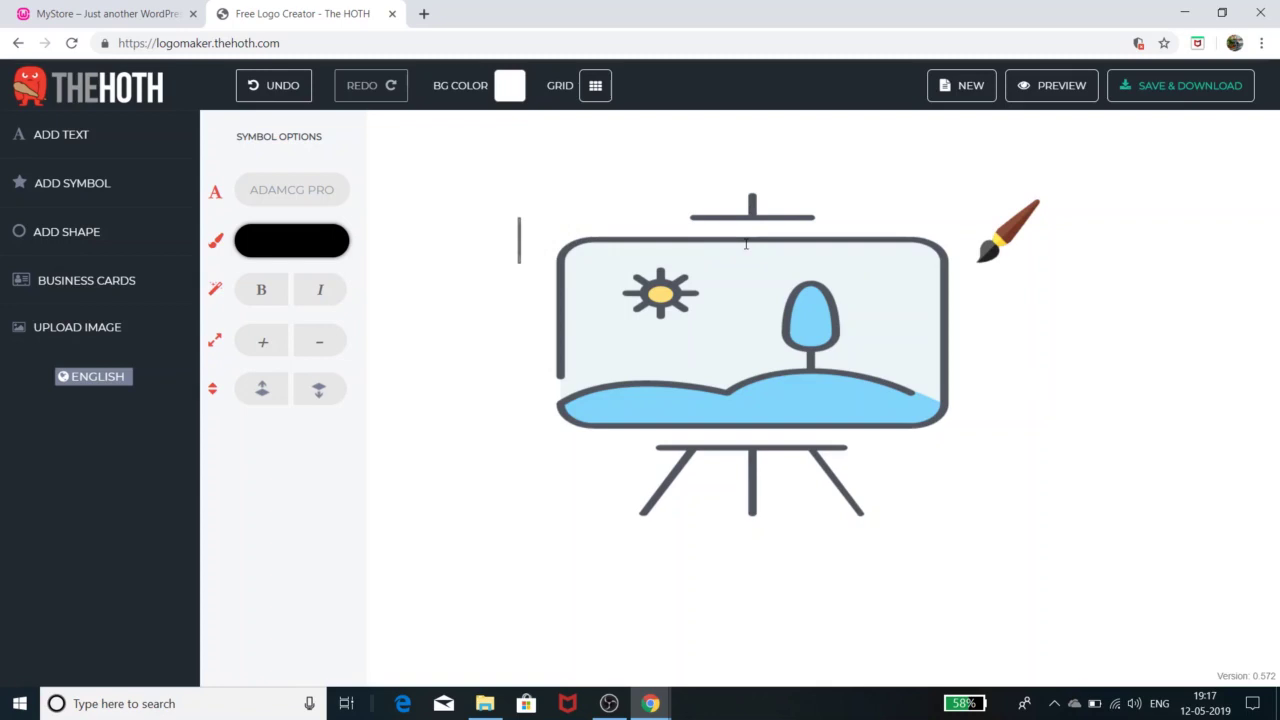
type("CJ")
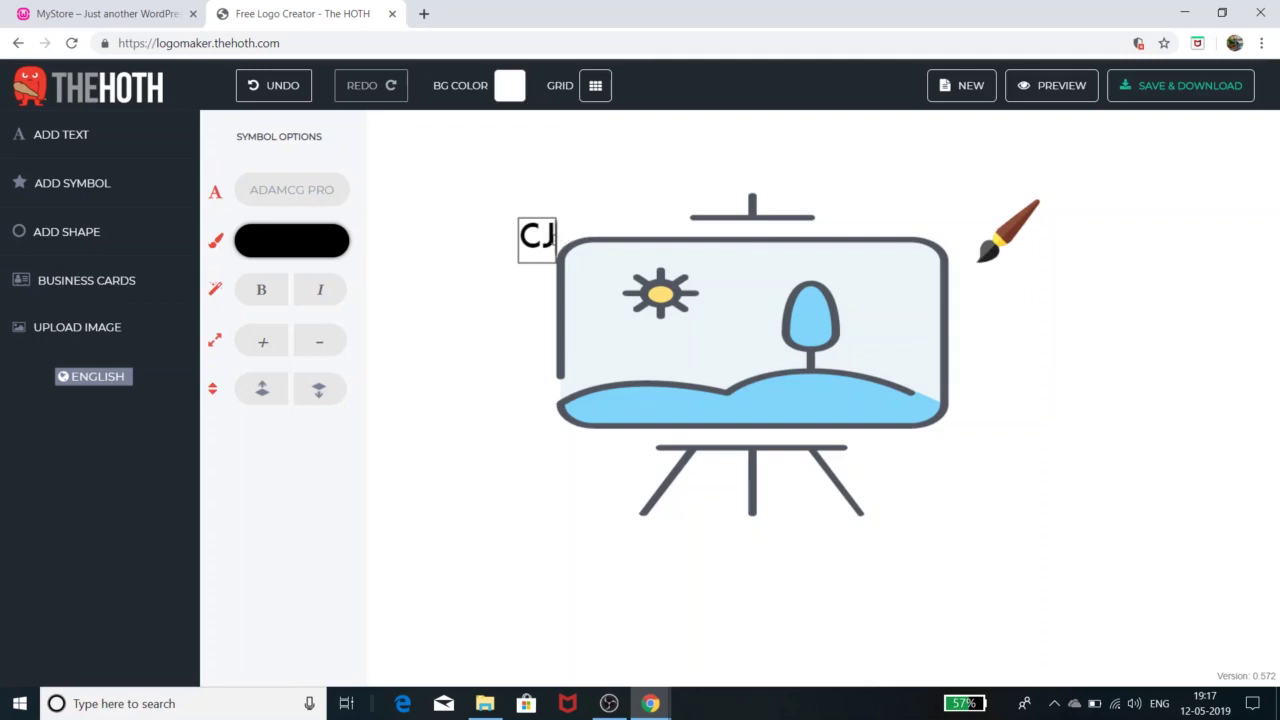
Step: Shift the easel up and left, place "CJ" inside the picture's upper-right corner, and move the paintbrush against that corner
left_click_drag(514, 220, 446, 194)
left_click(511, 234)
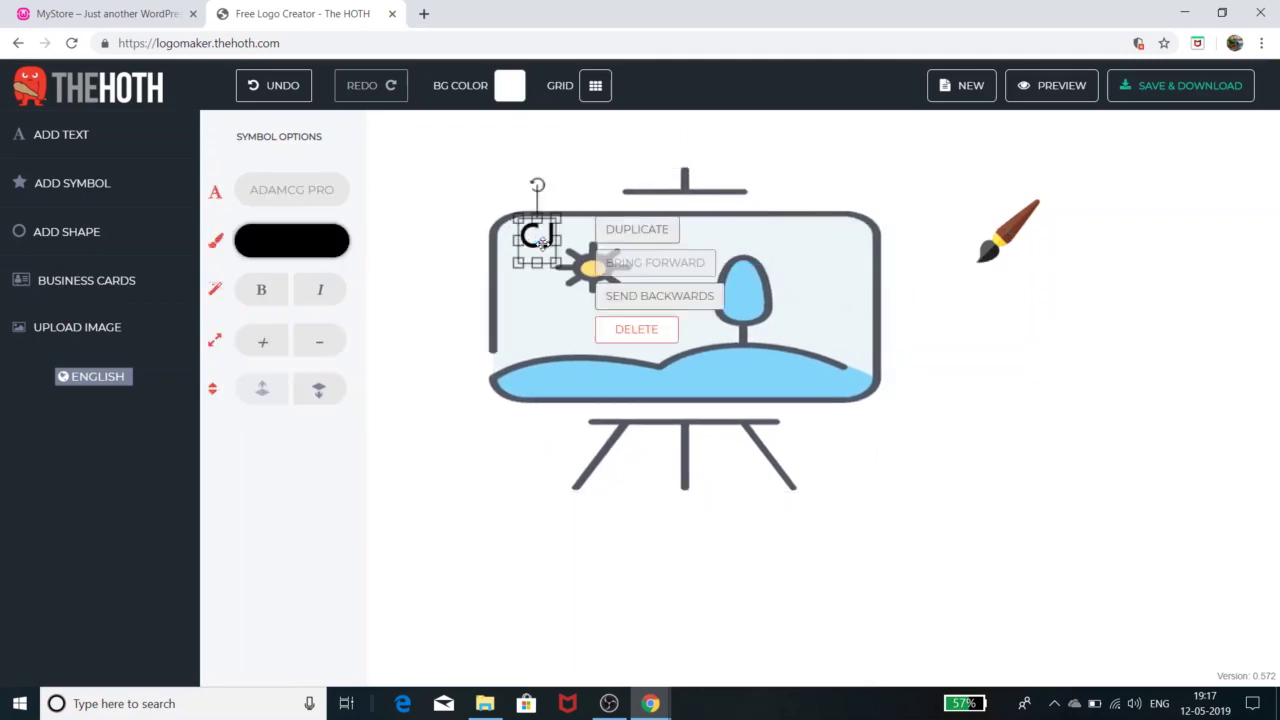
left_click_drag(511, 234, 848, 238)
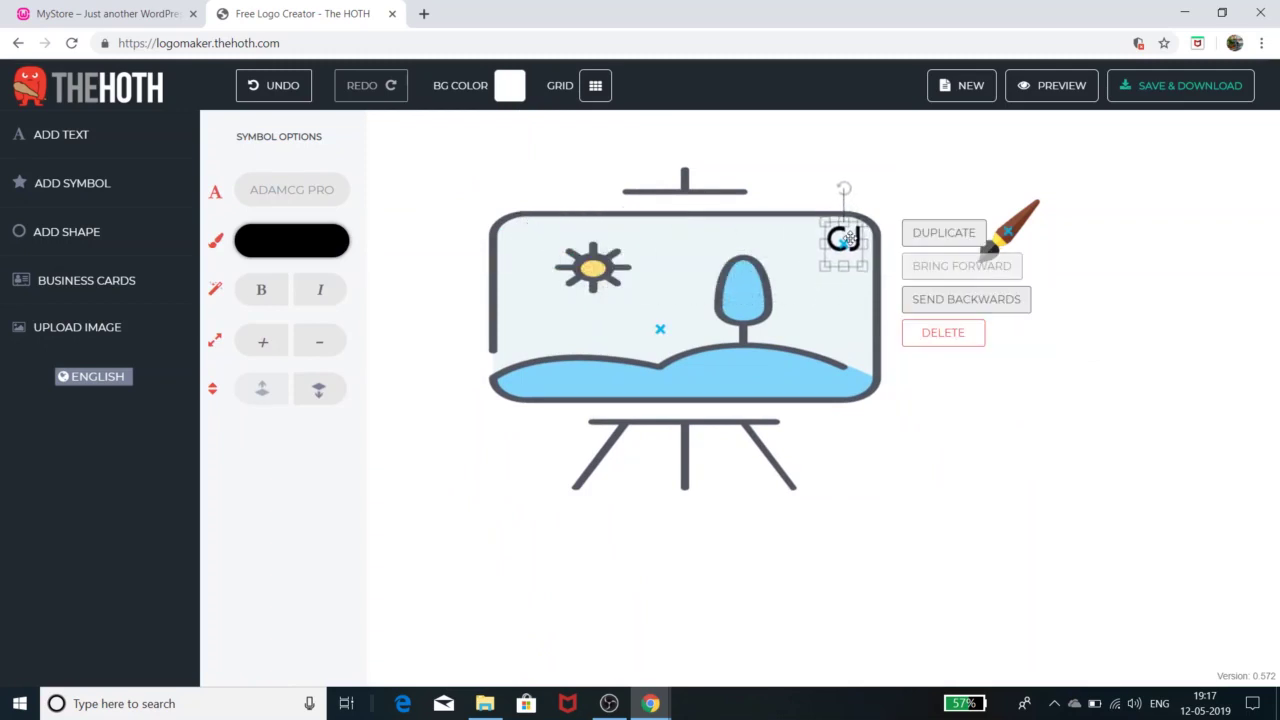
left_click(975, 465)
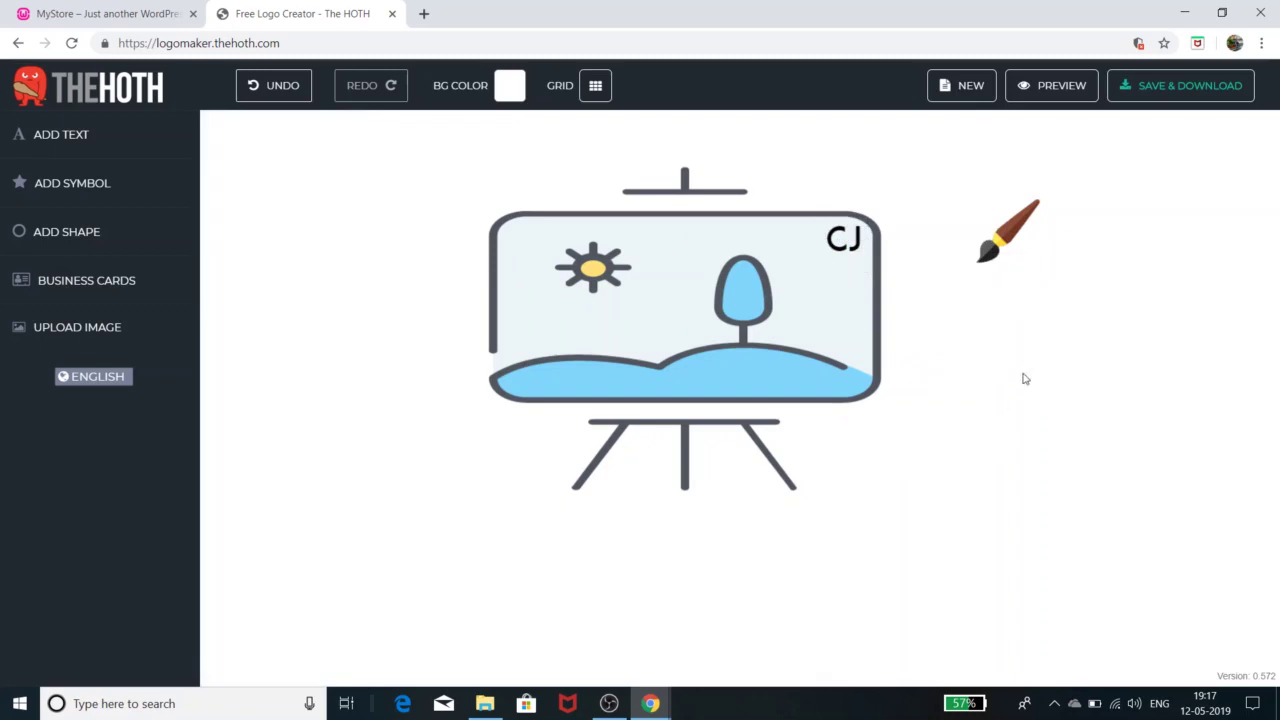
mouse_move(1023, 220)
left_mouse_down()
mouse_move(970, 189)
mouse_move(910, 192)
left_mouse_up()
right_click(910, 192)
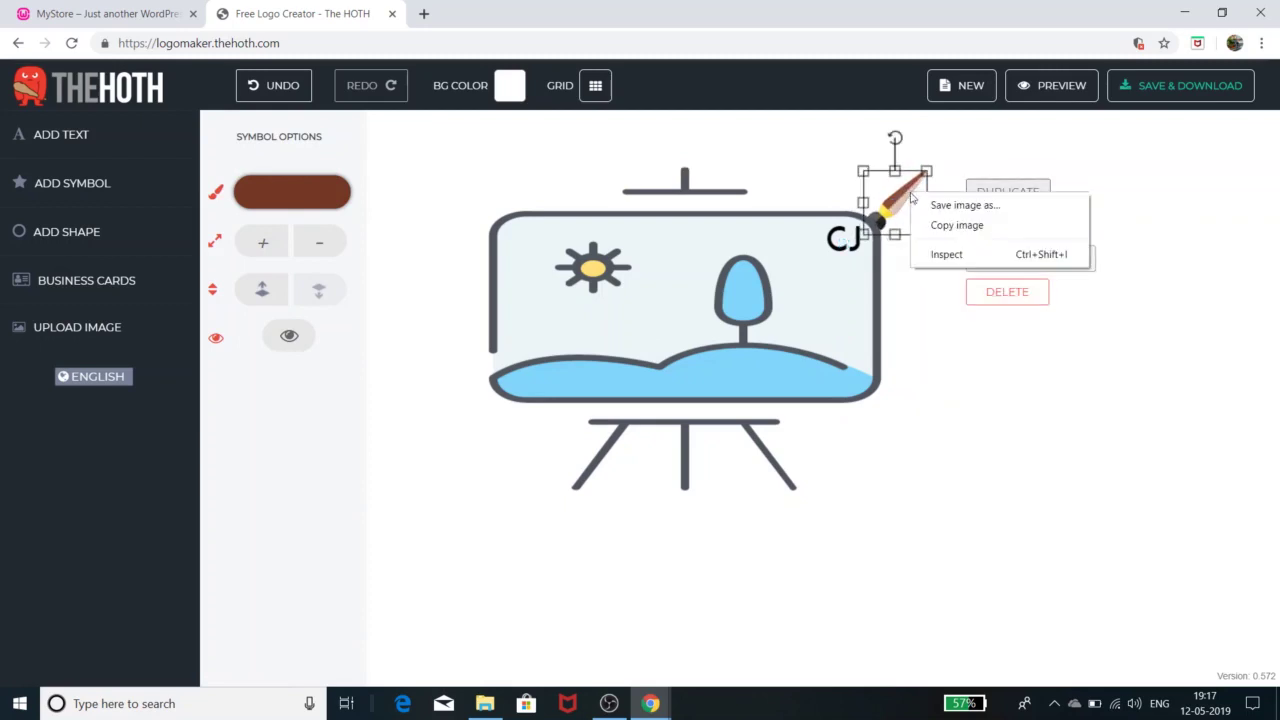
Step: Deselect the paintbrush and compare the finished easel logo with the logo in the MyStore site's header
left_click(931, 342)
left_click(914, 190)
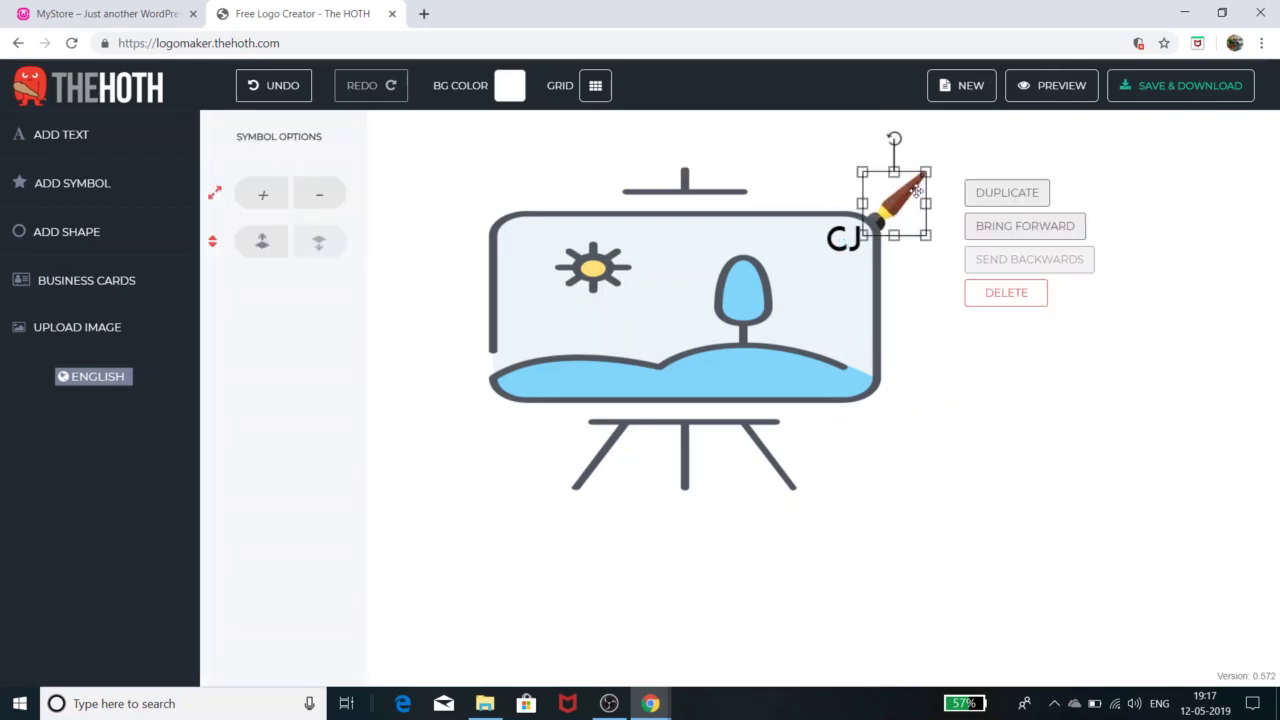
left_click(993, 410)
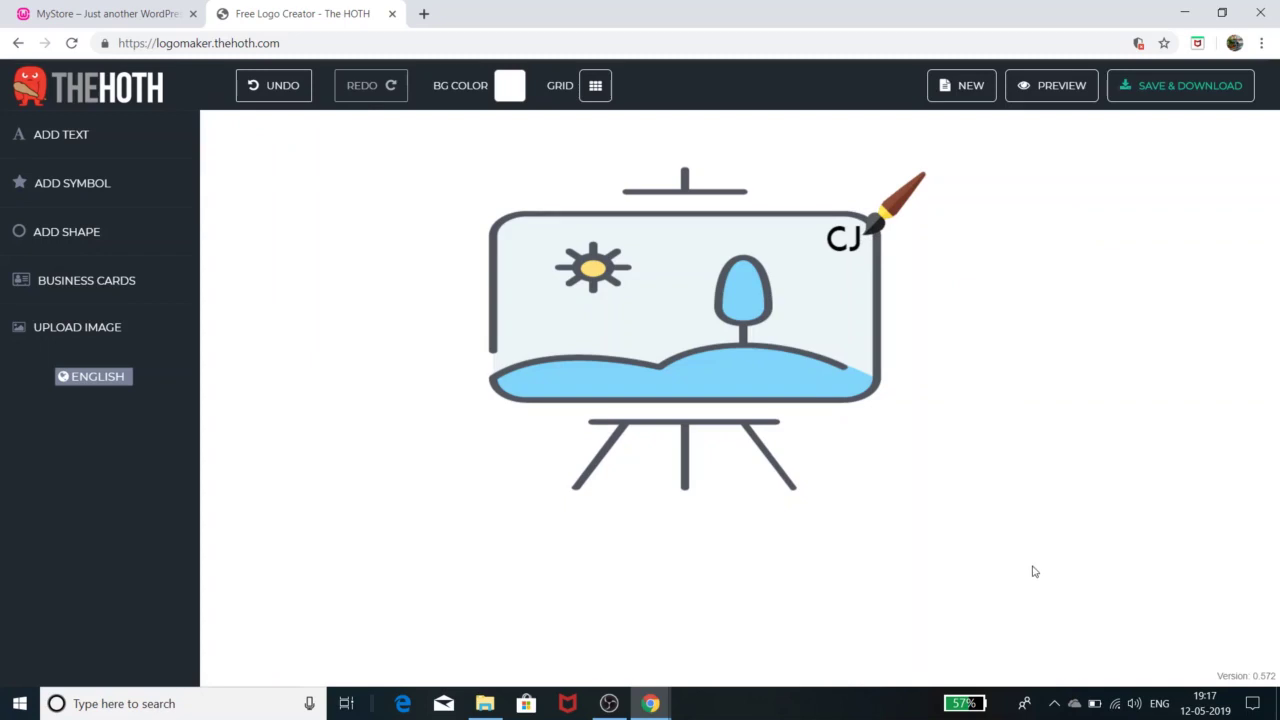
left_click(88, 16)
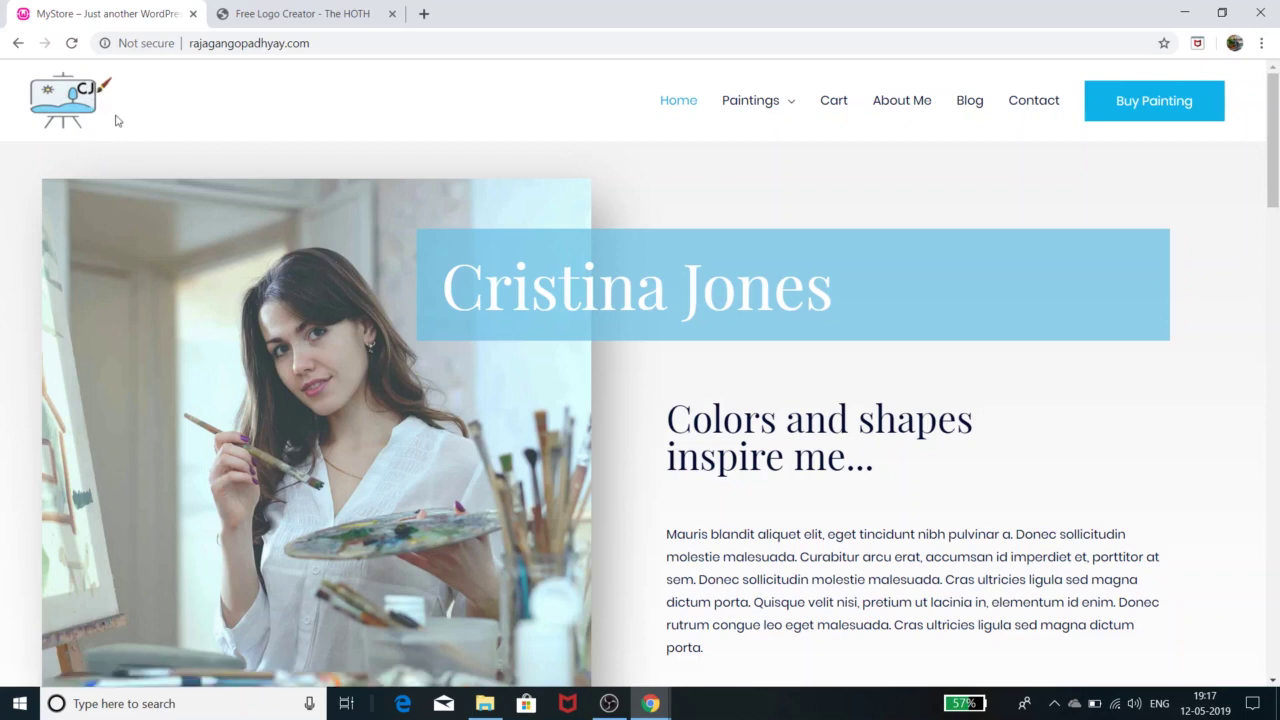
left_click(274, 18)
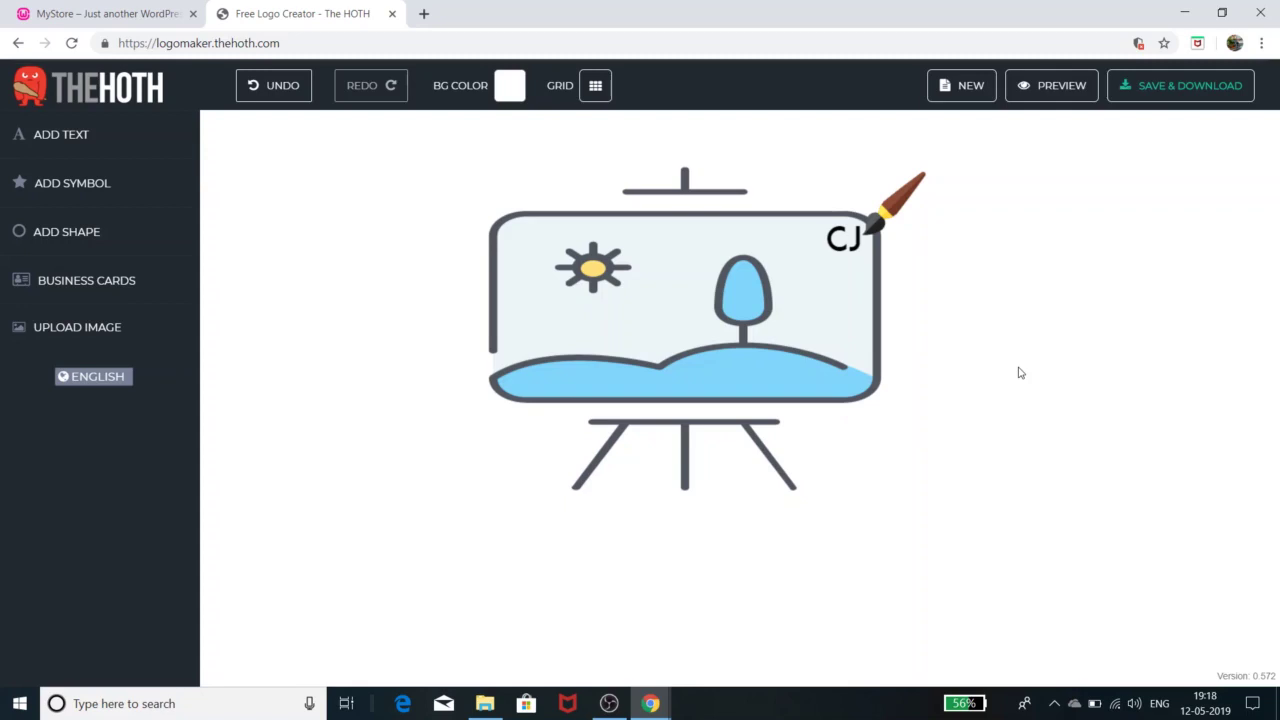
Step: View the logo maker's save-and-download form with its email requirement, and dismiss it without submitting
left_click(1181, 88)
left_click(1175, 97)
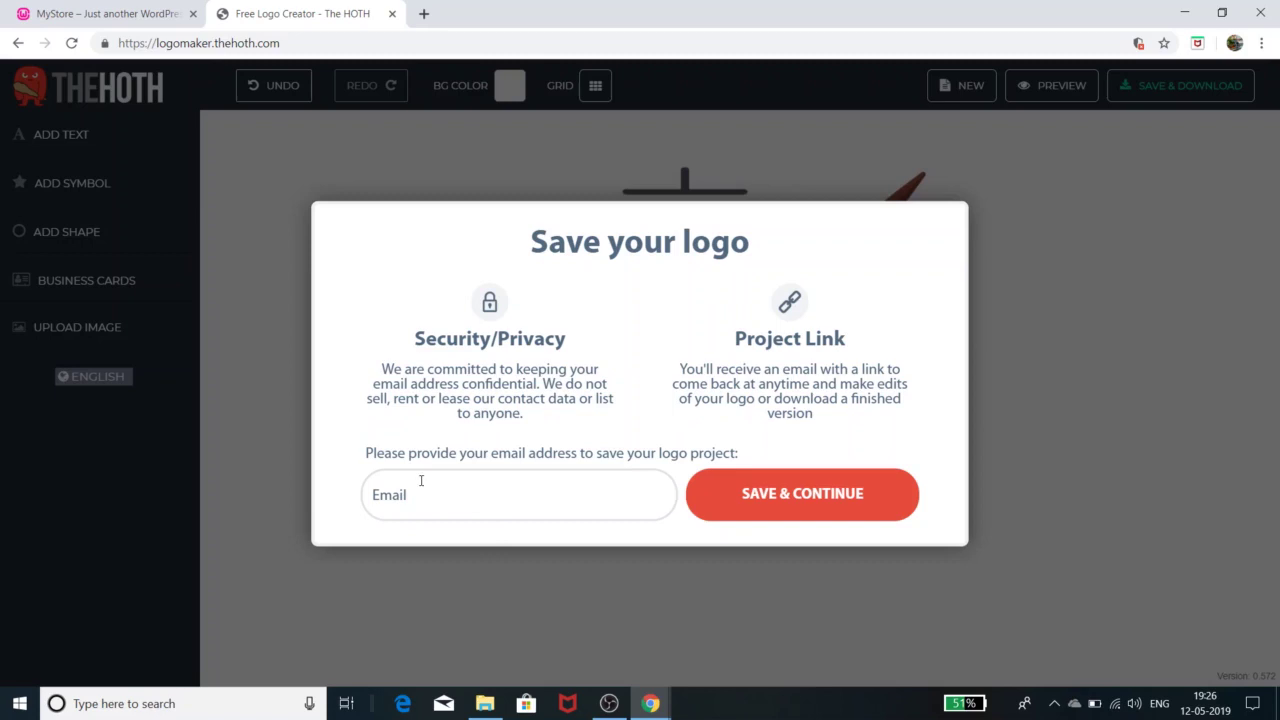
left_click(705, 583)
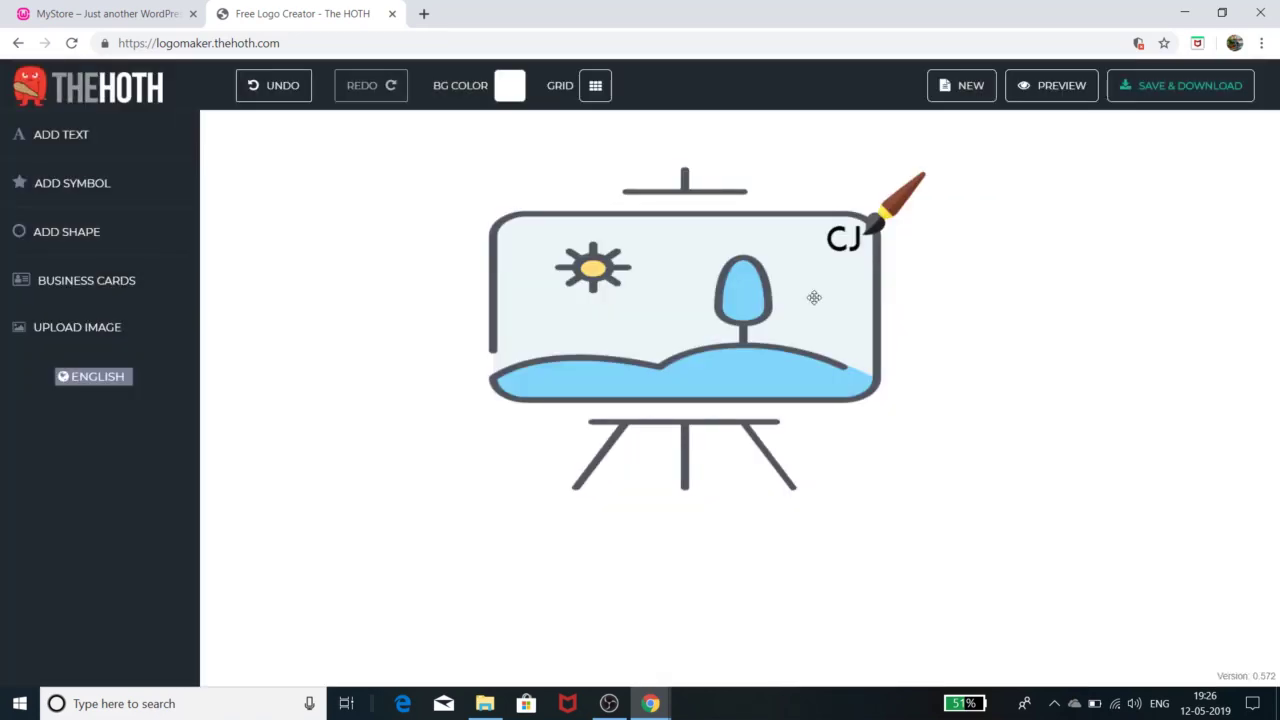
Step: Open the "premiumlogo (1)" folder from Downloads in File Explorer and widen its Name column to show the full file names
left_click(484, 705)
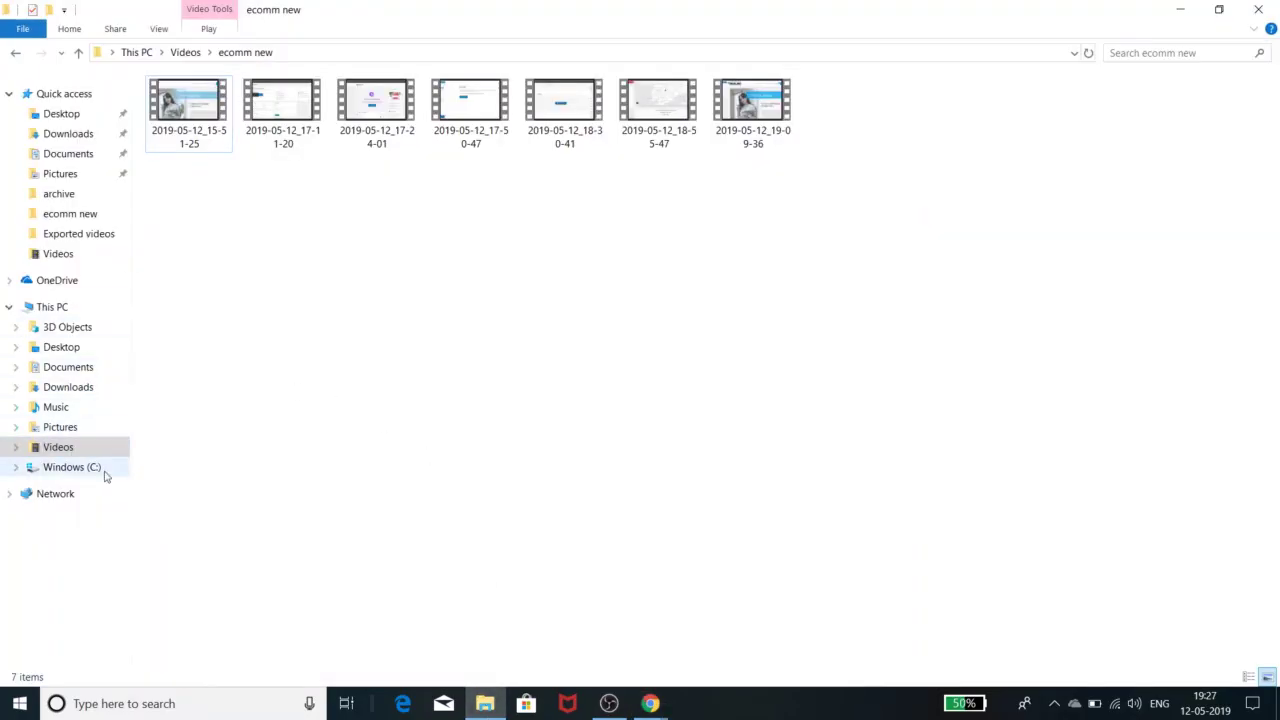
left_click(89, 391)
scroll(277, 368, "down", 2)
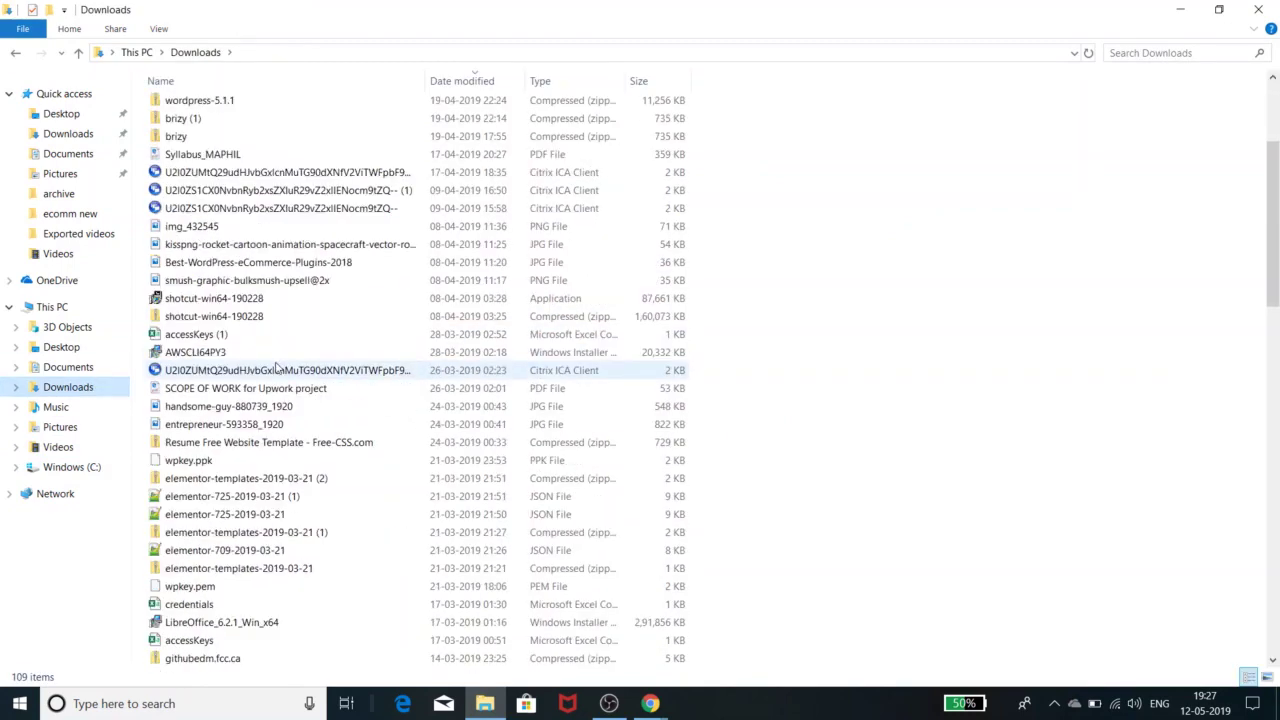
scroll(277, 368, "down", 12)
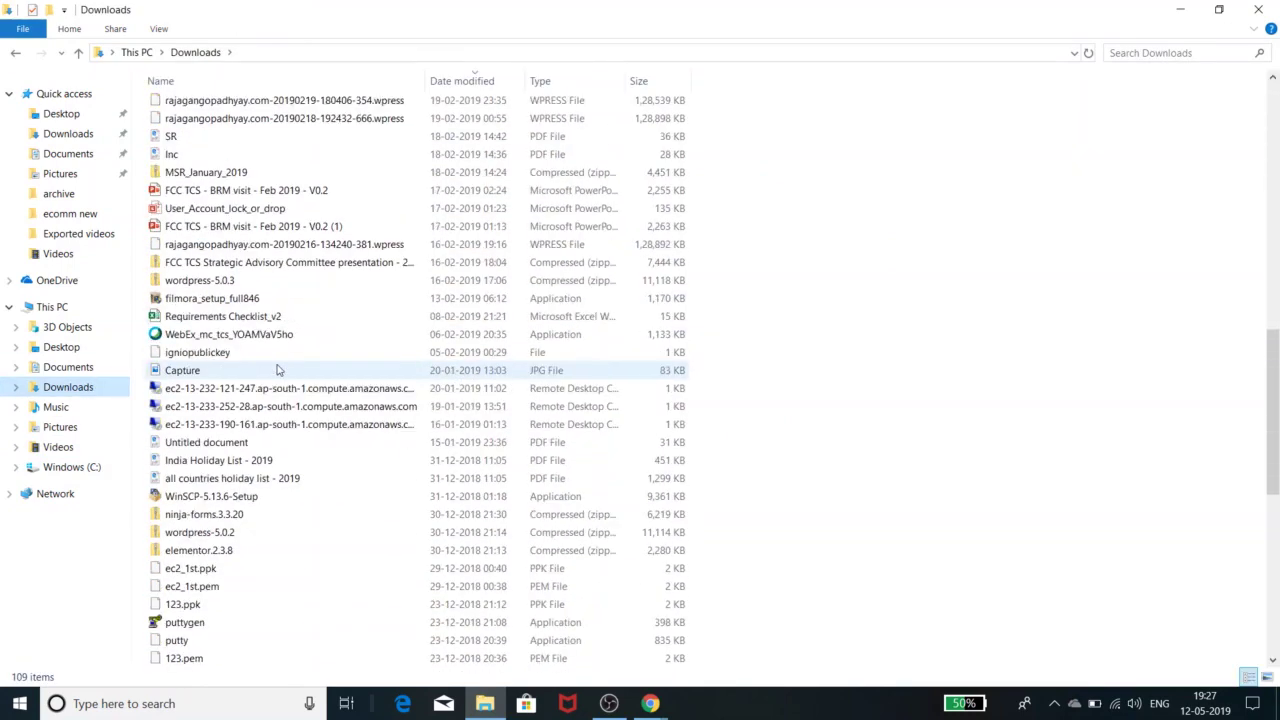
scroll(277, 370, "down", 9)
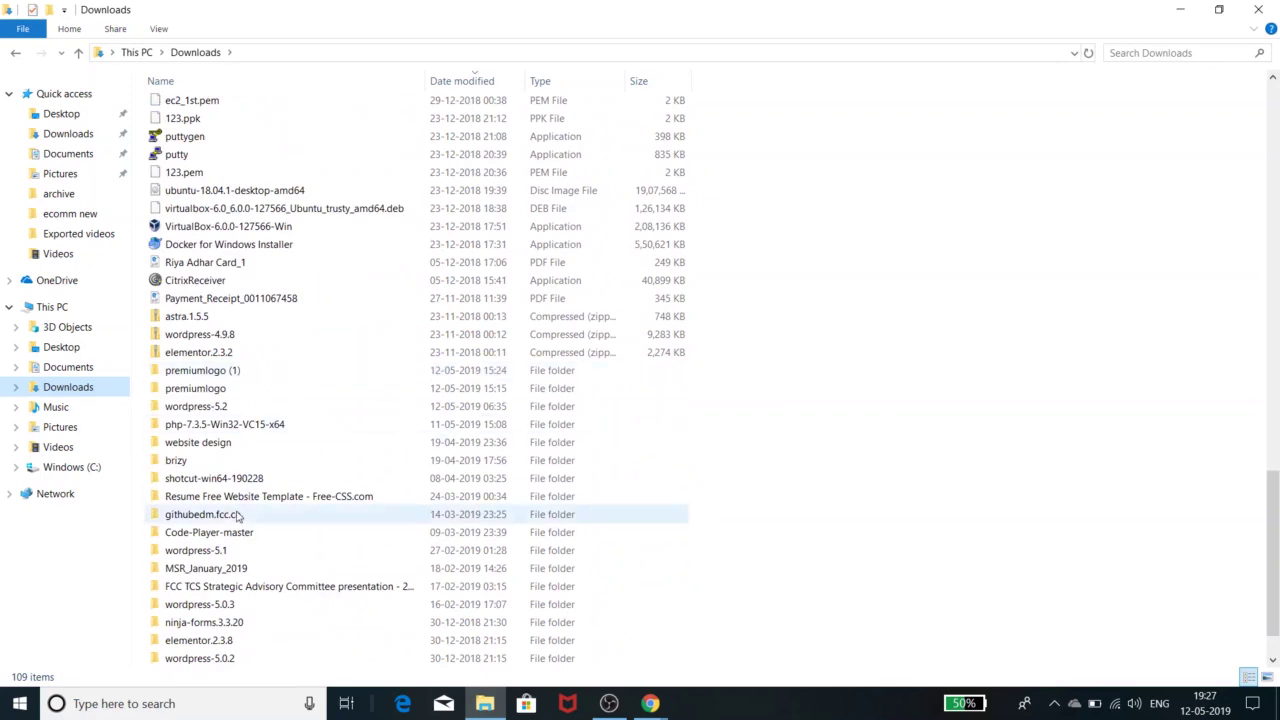
double_click(215, 370)
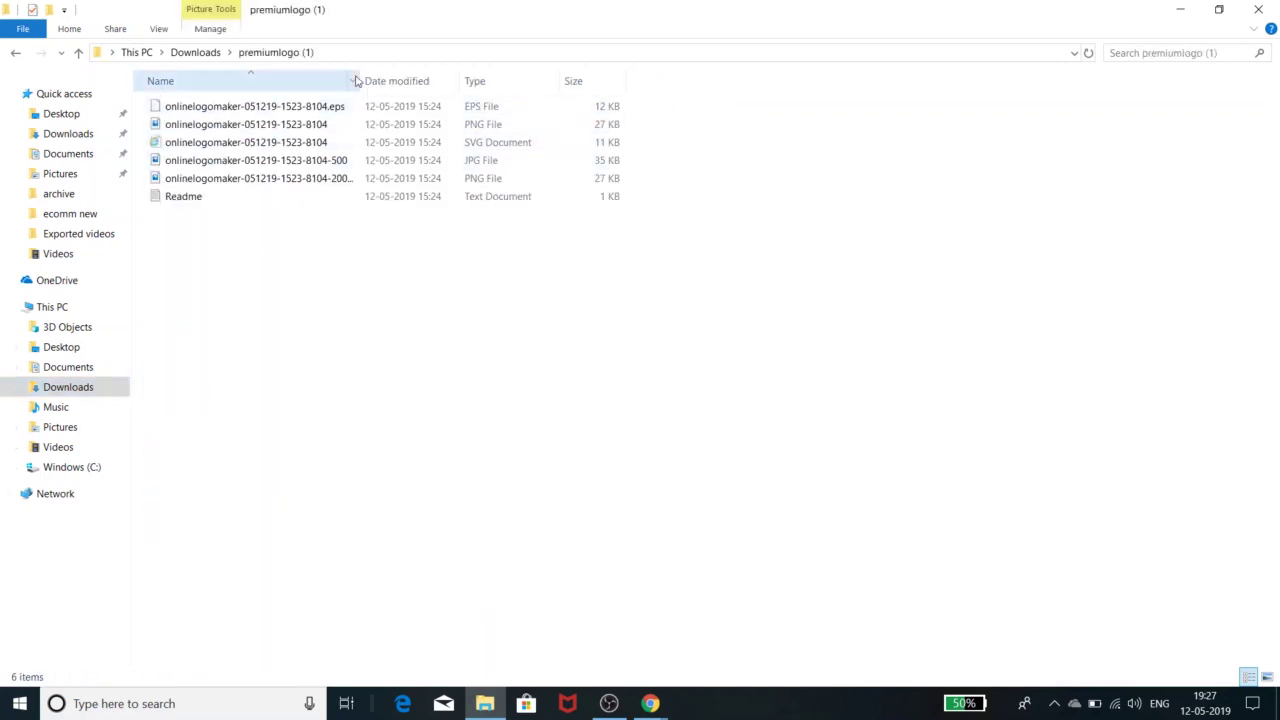
left_click_drag(361, 77, 474, 80)
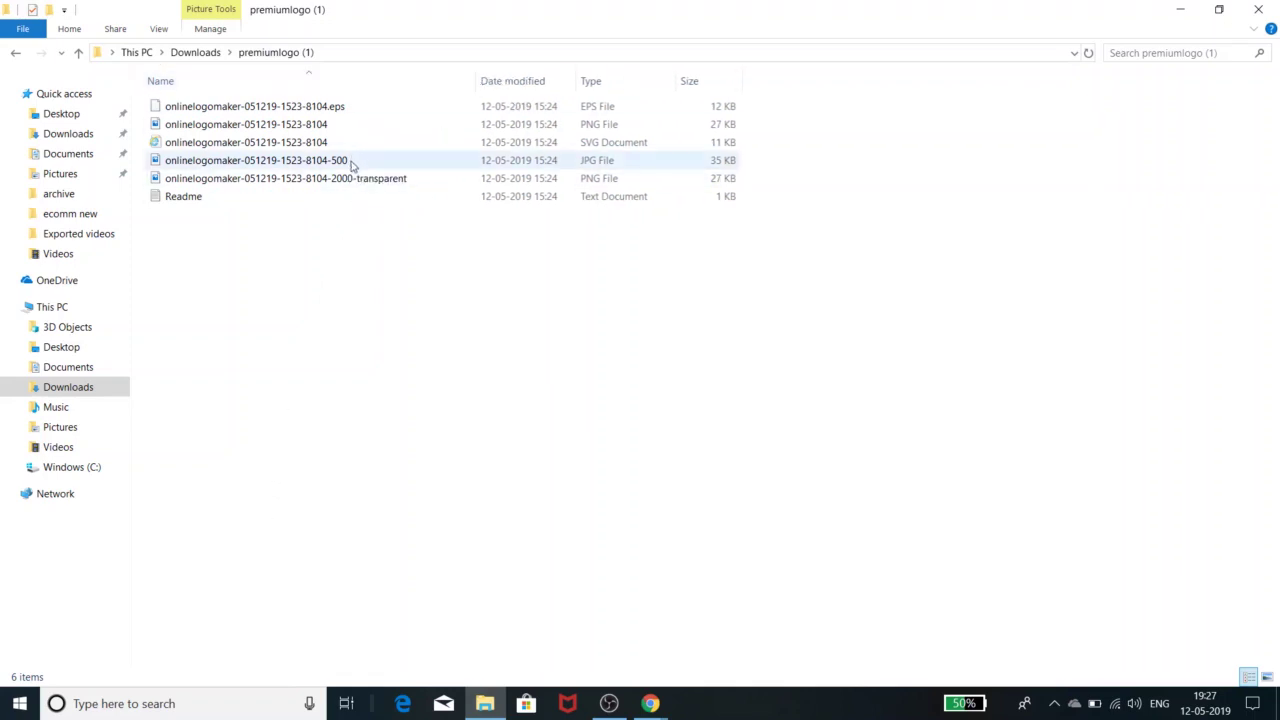
Step: Examine the downloaded logo files, view the 2000-transparent PNG in Photos and close the image
left_click(607, 128)
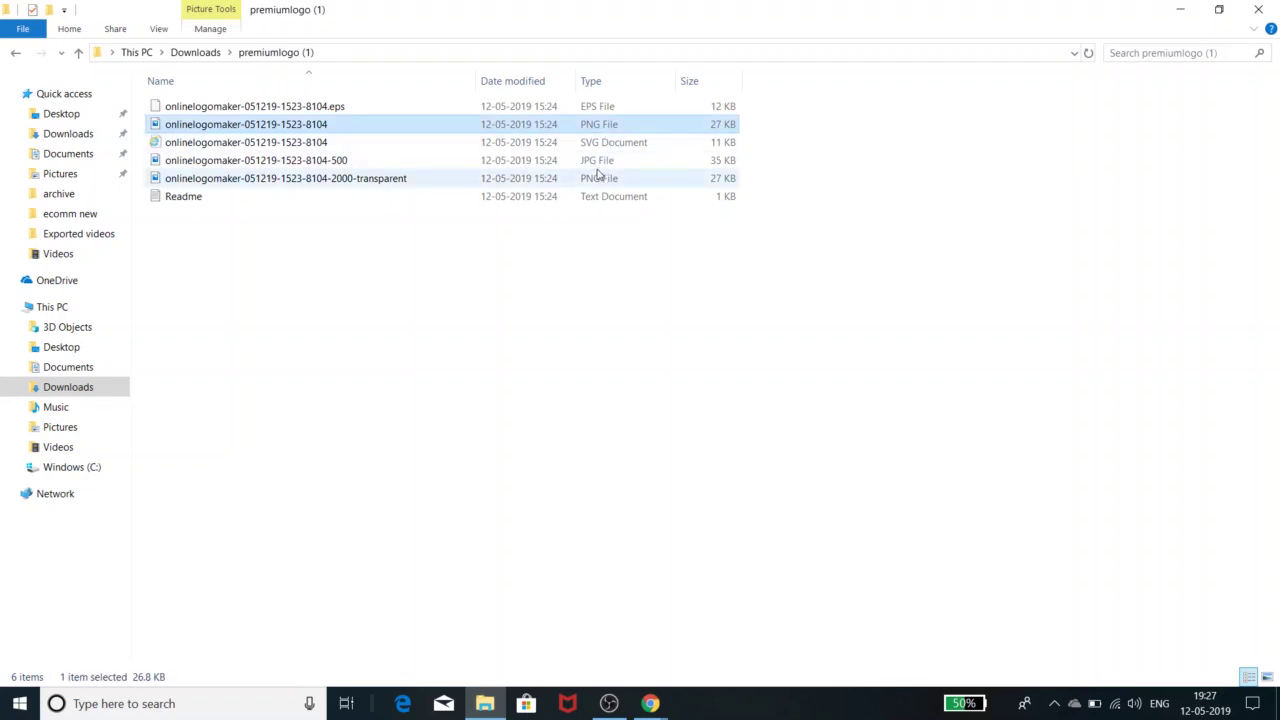
left_click(600, 166)
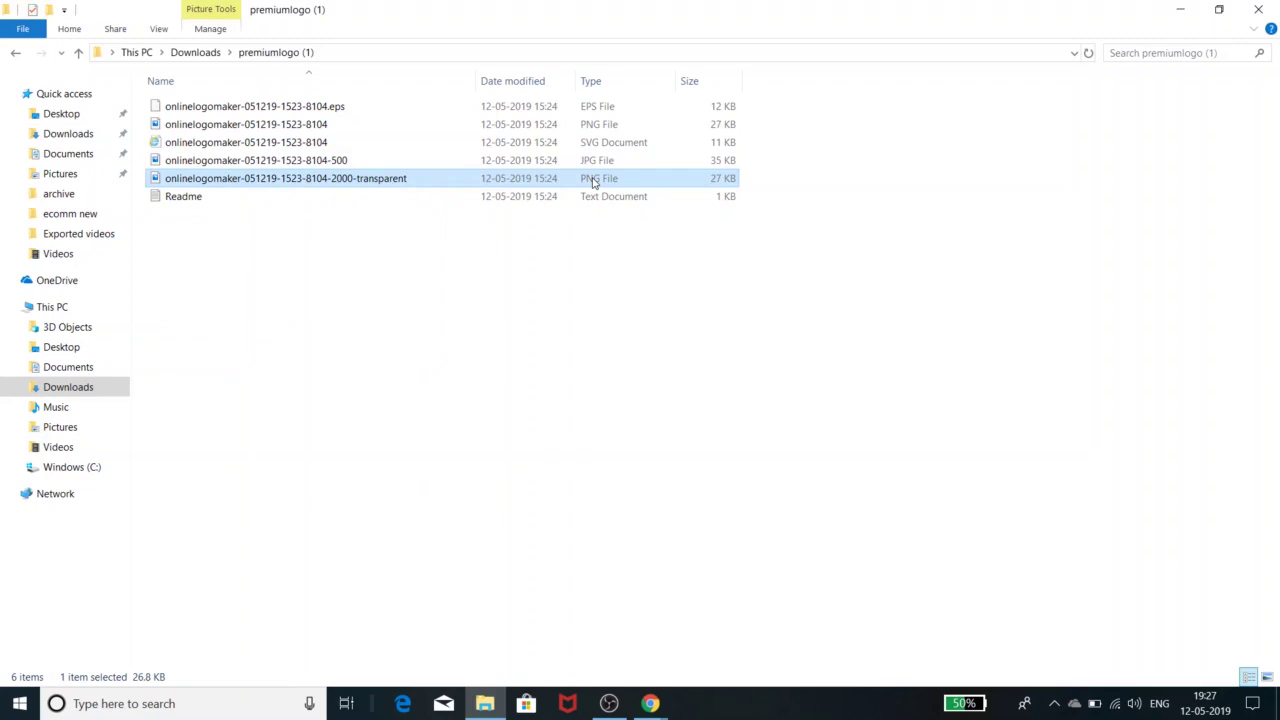
double_click(292, 178)
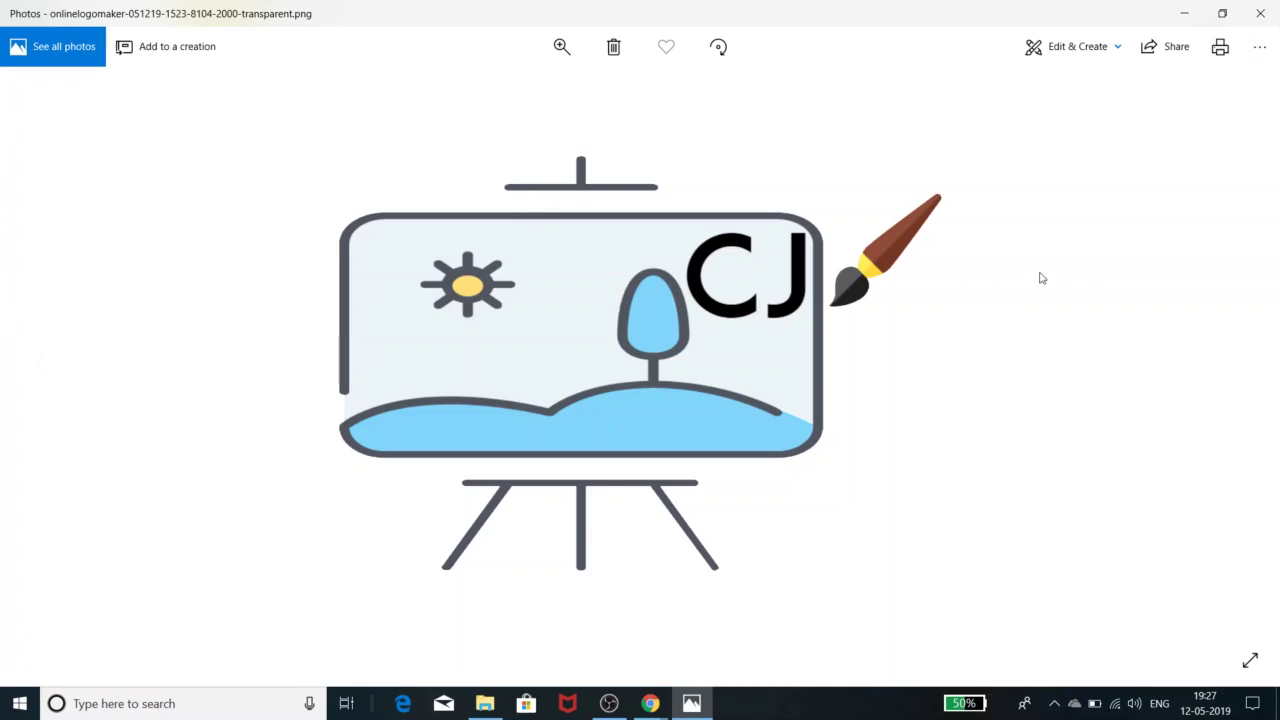
left_click(1262, 14)
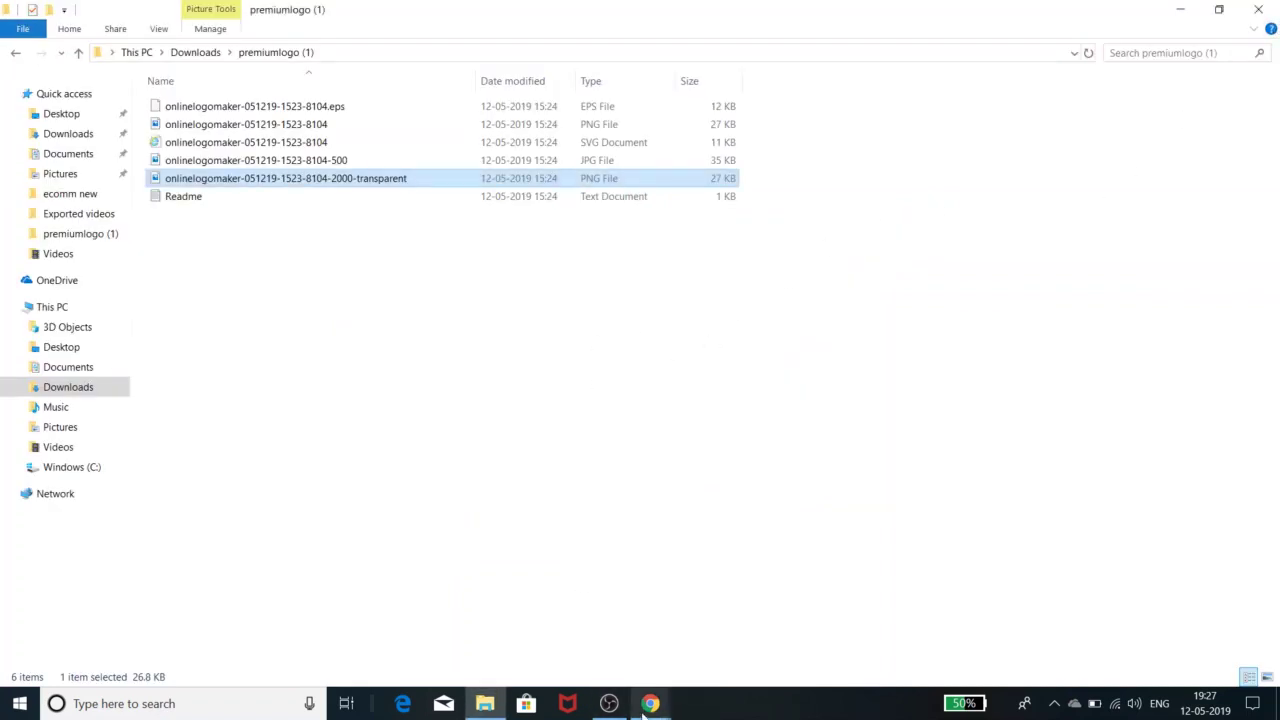
Step: Return to the logo maker in Chrome and look through its symbols, shapes and business card designs
mouse_move(650, 703)
left_click(704, 622)
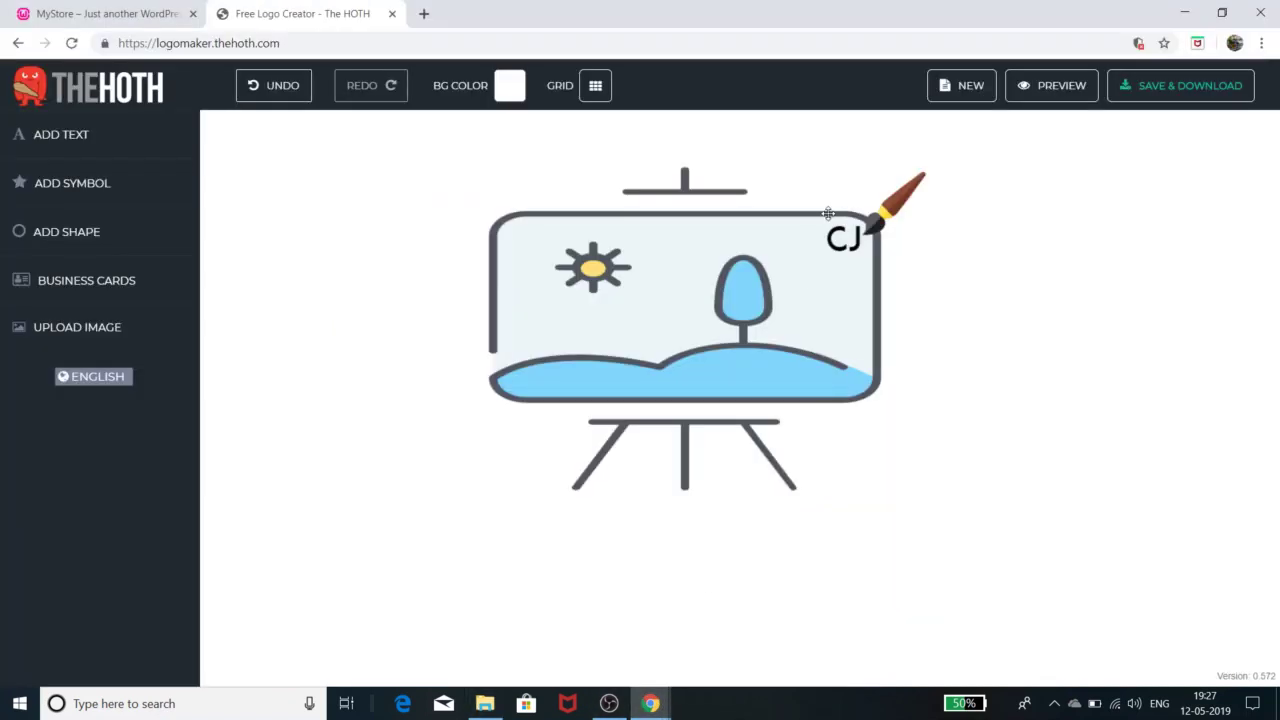
left_click(80, 187)
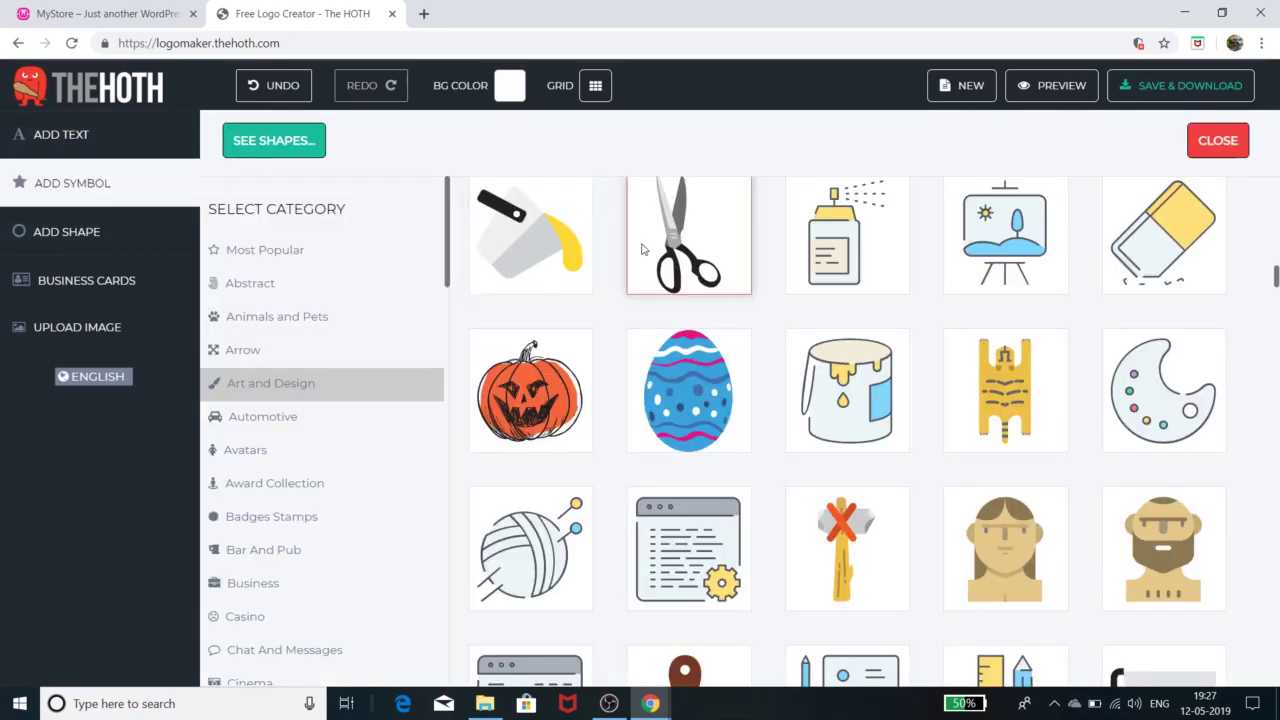
left_click(90, 231)
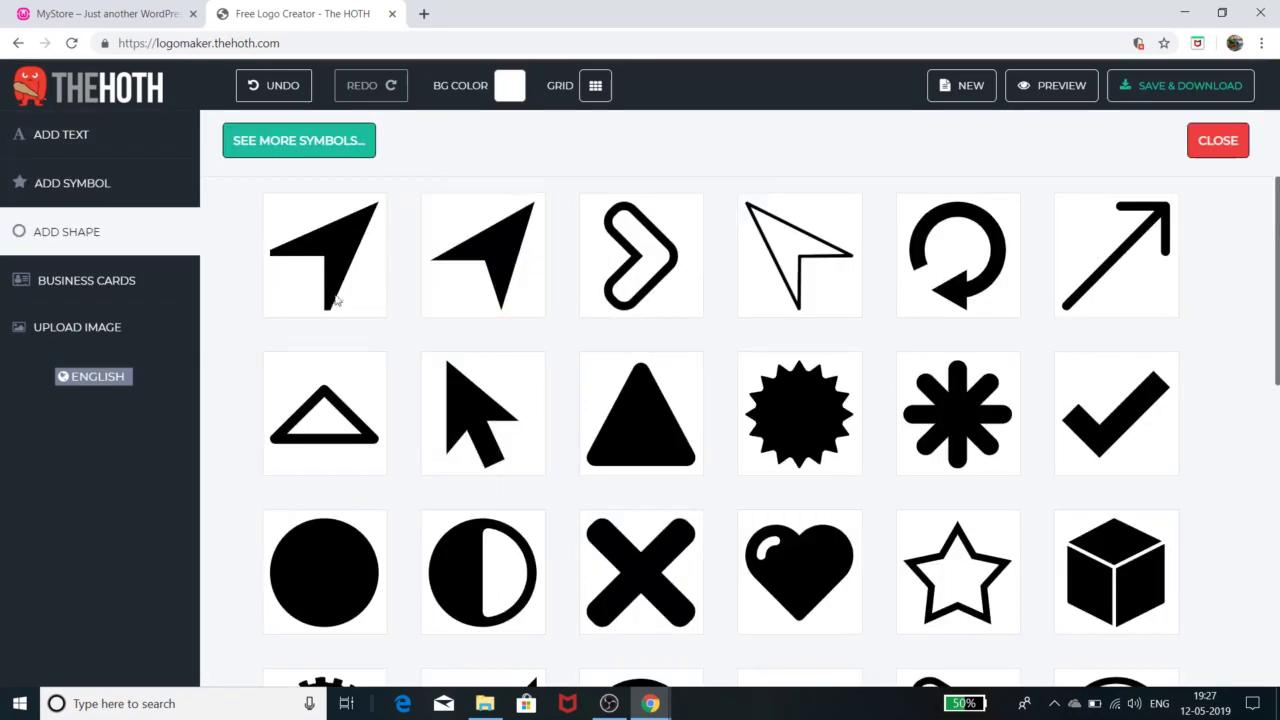
left_click(55, 289)
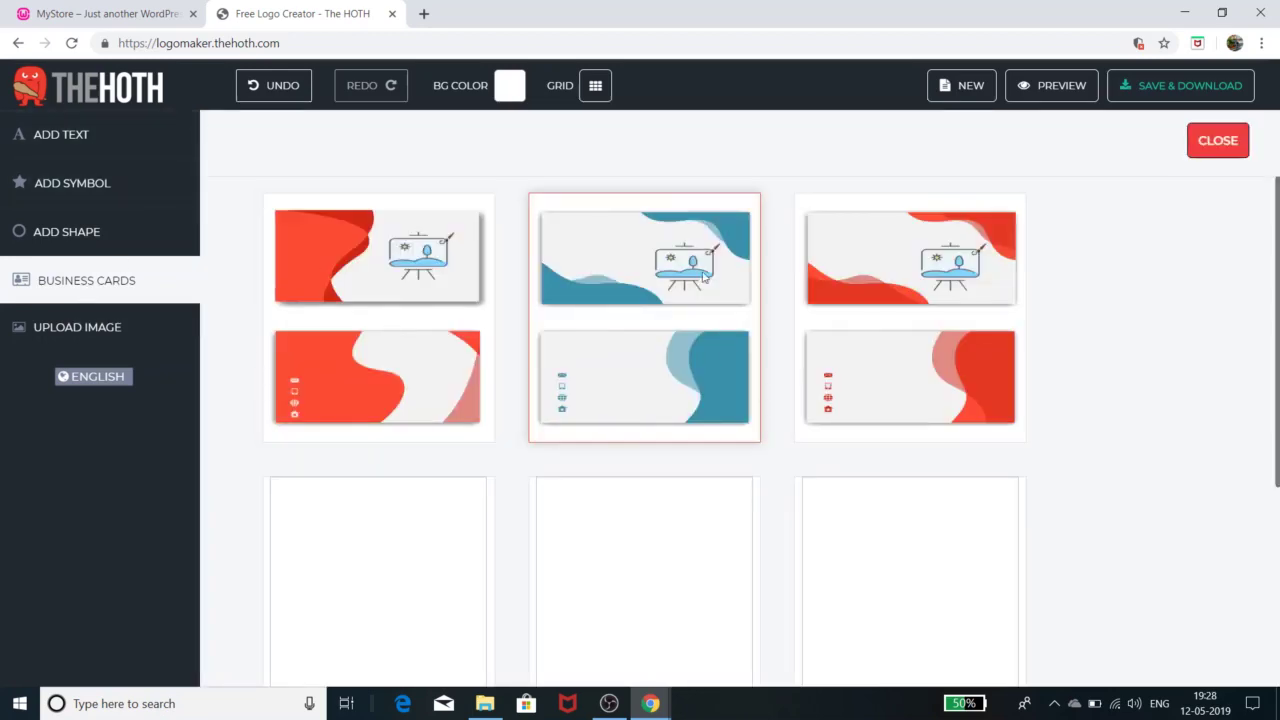
scroll(871, 422, "down", 3)
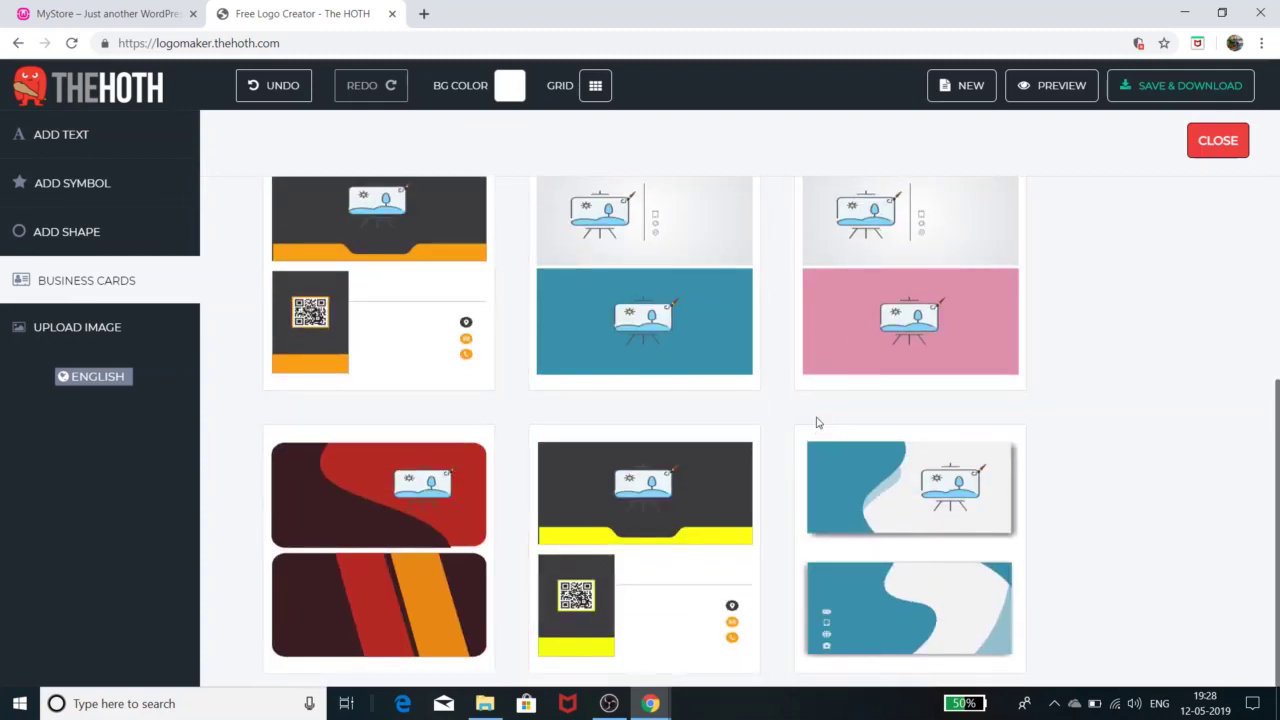
scroll(818, 422, "up", 2)
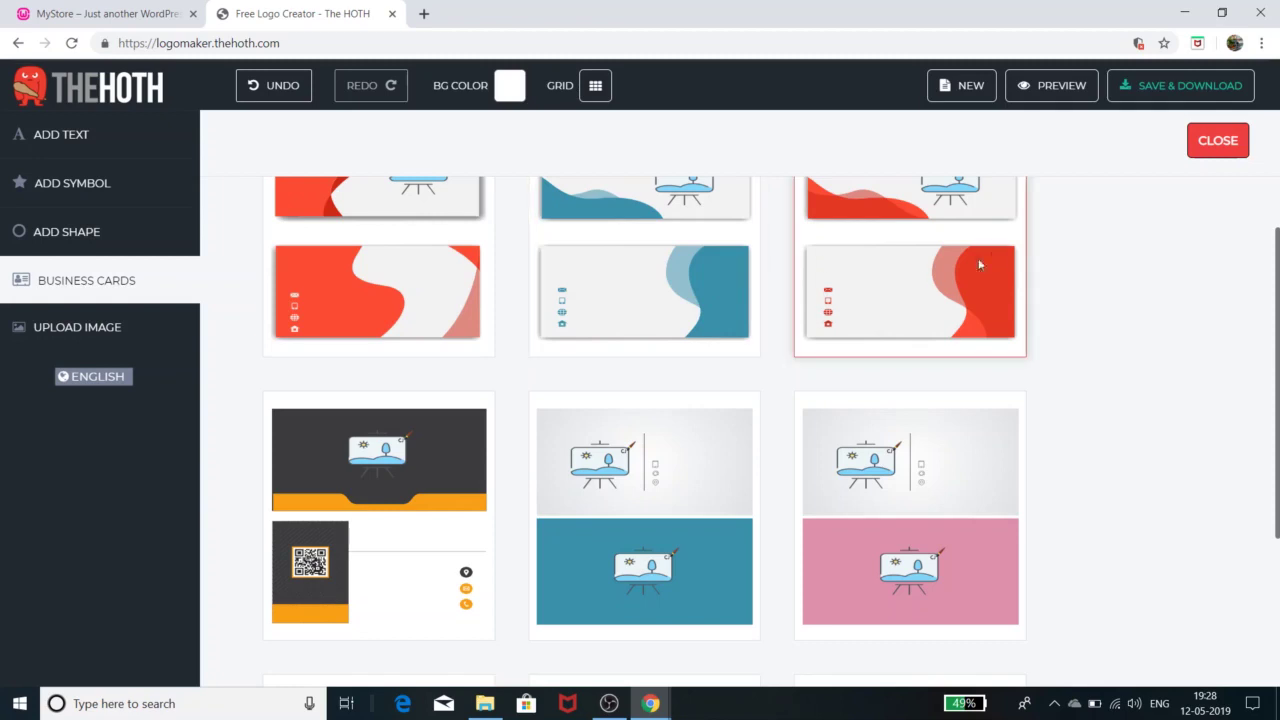
Step: Review the logo's email save form once more, dismiss it and minimise the logo maker window
left_click(1148, 88)
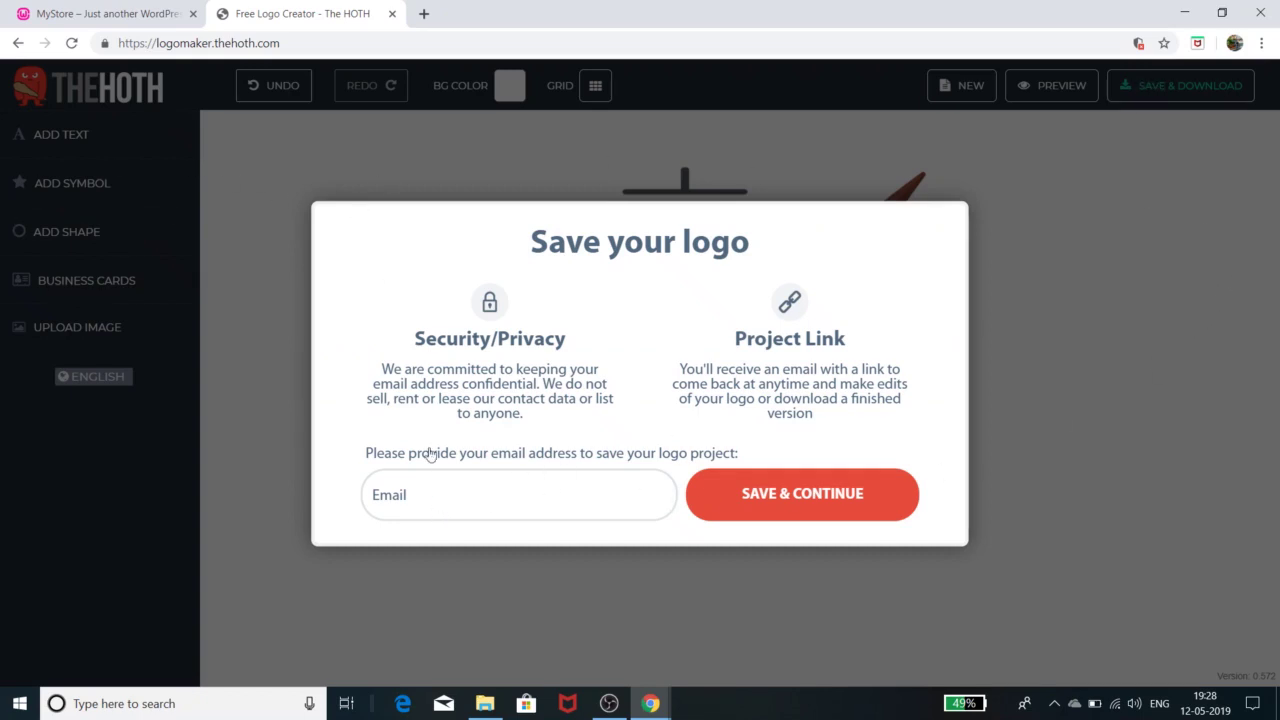
left_click(455, 607)
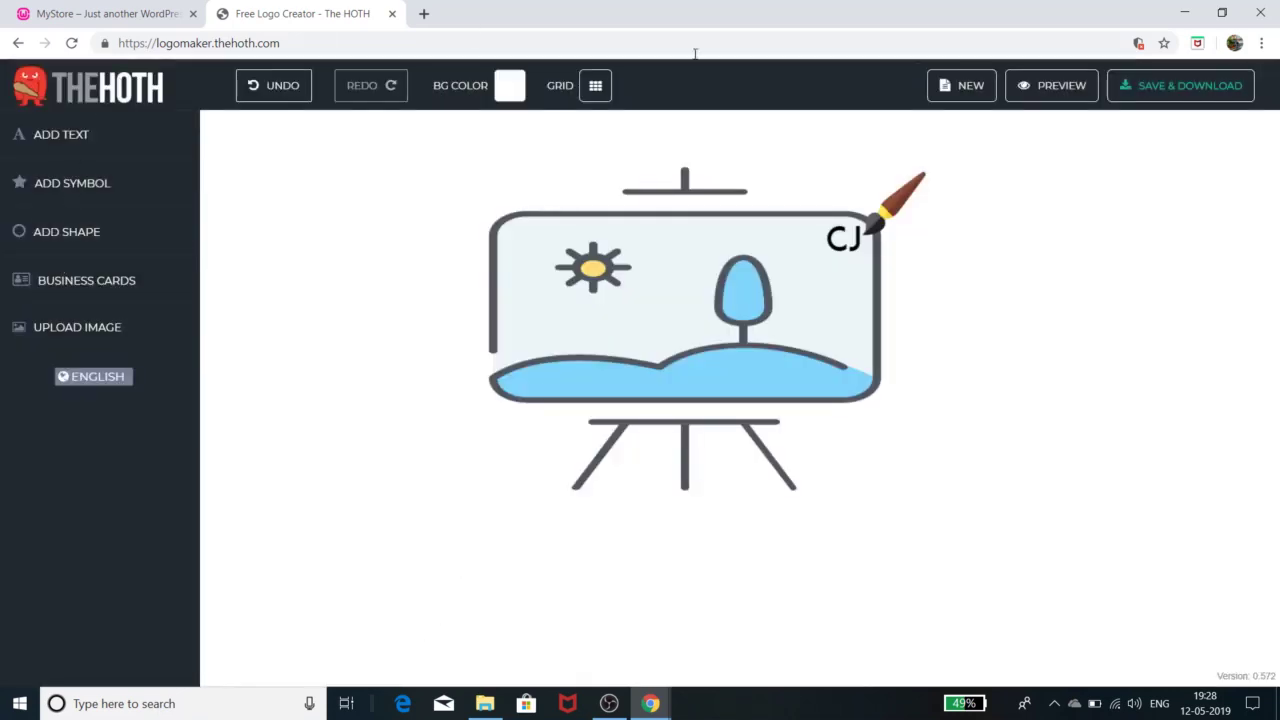
left_click(1187, 10)
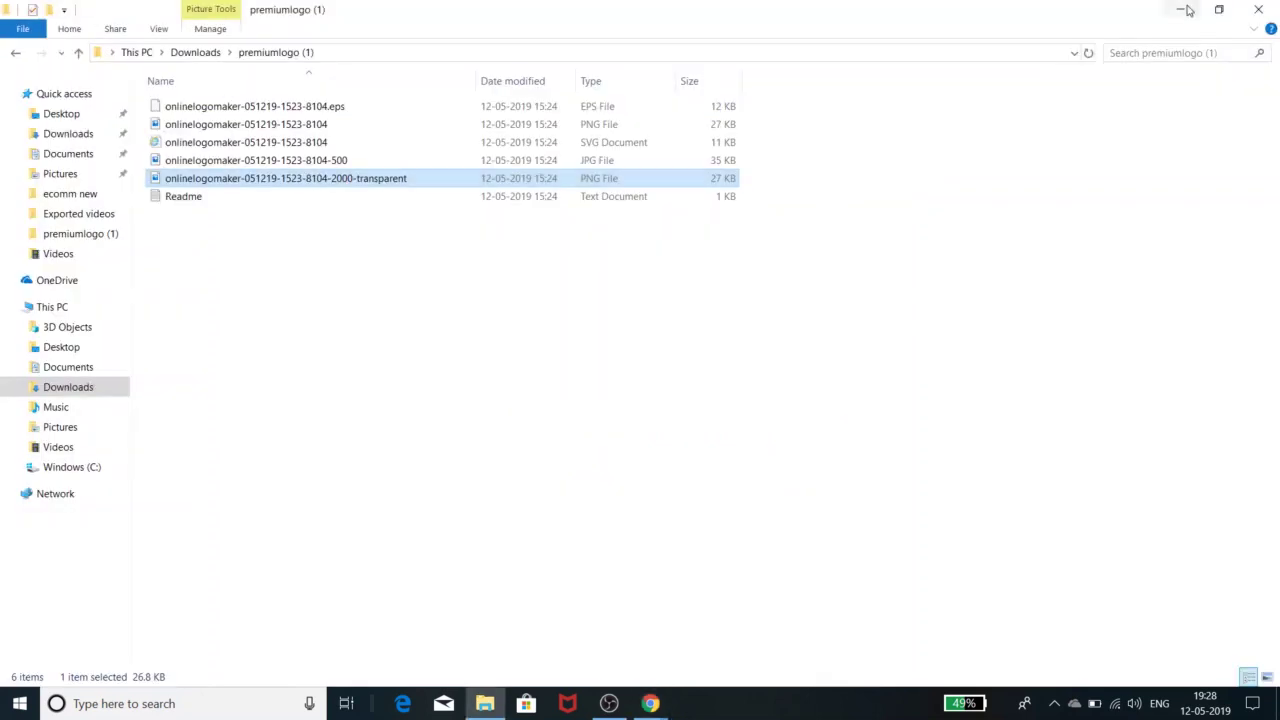
Step: Switch to the user's Blog! site in Chrome and open its home page in the WordPress Customizer
left_click(645, 708)
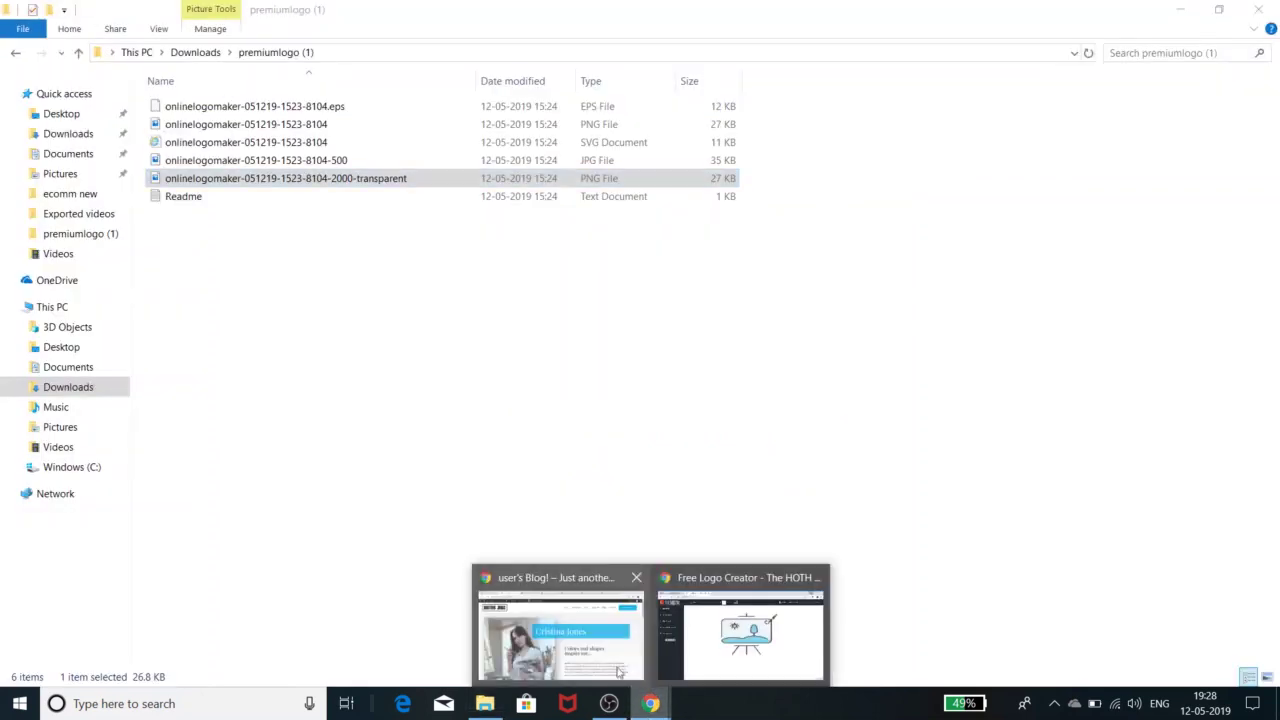
left_click(600, 640)
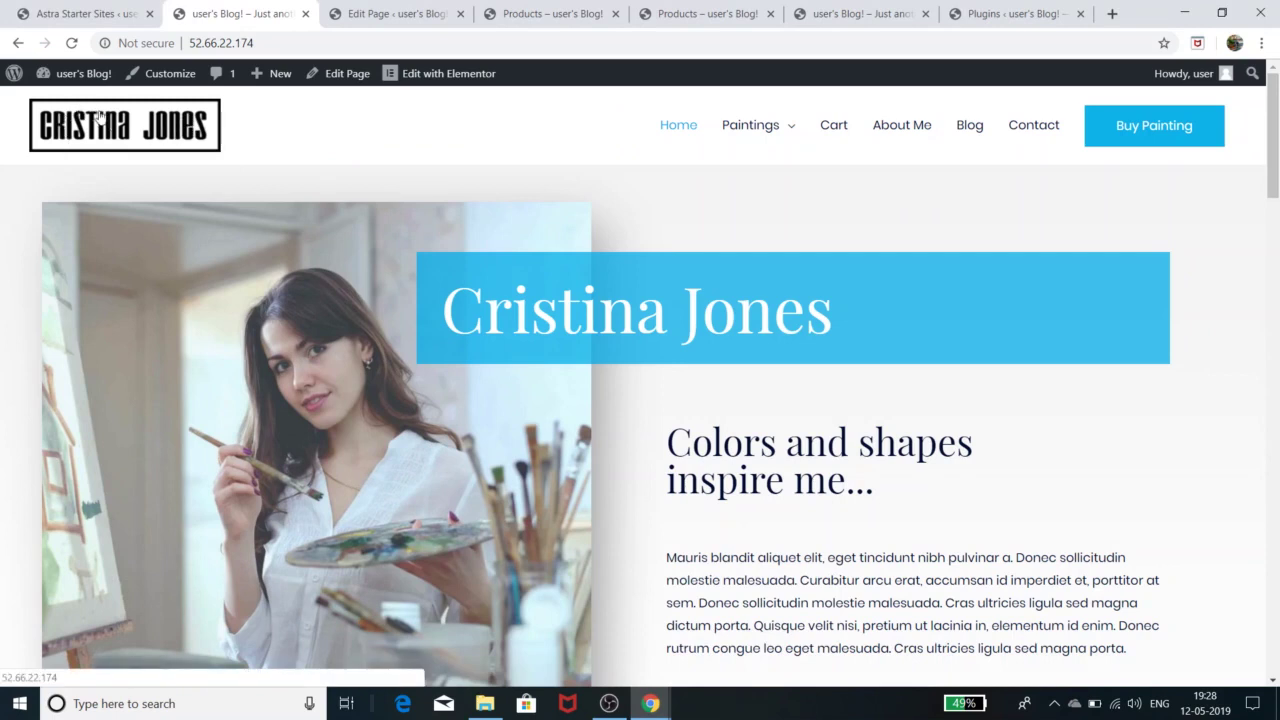
mouse_move(91, 82)
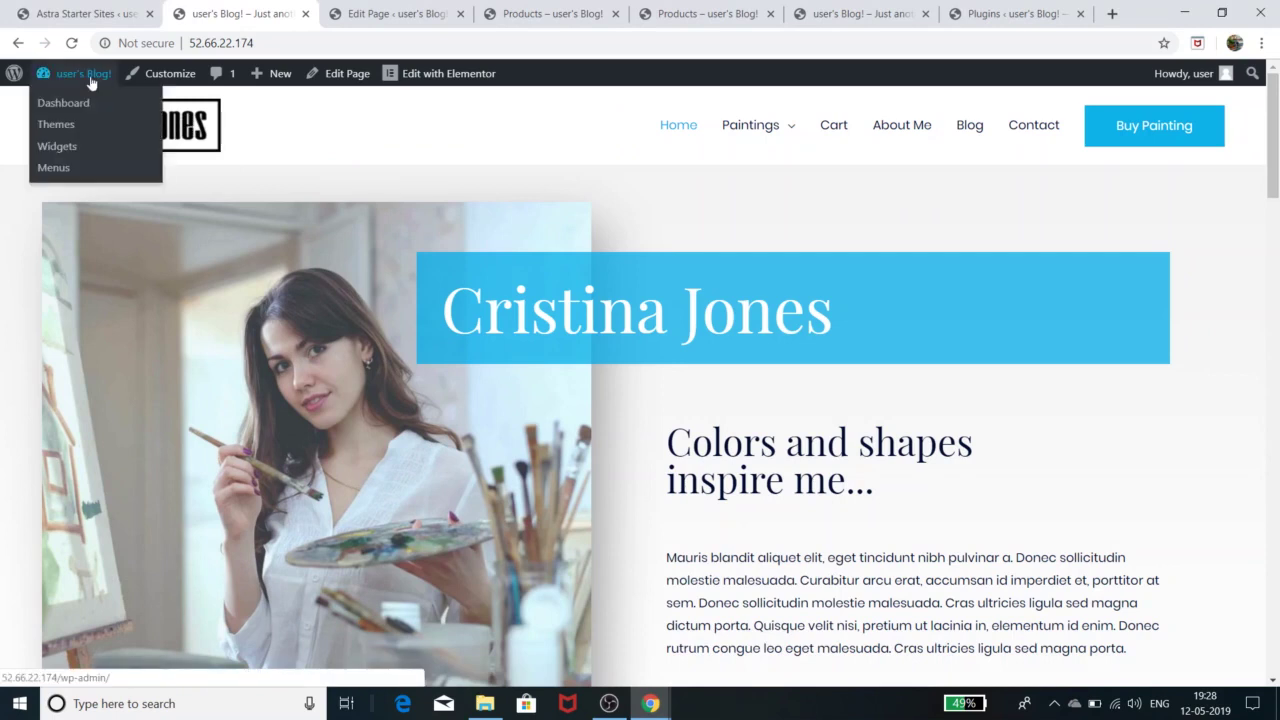
left_click(158, 78)
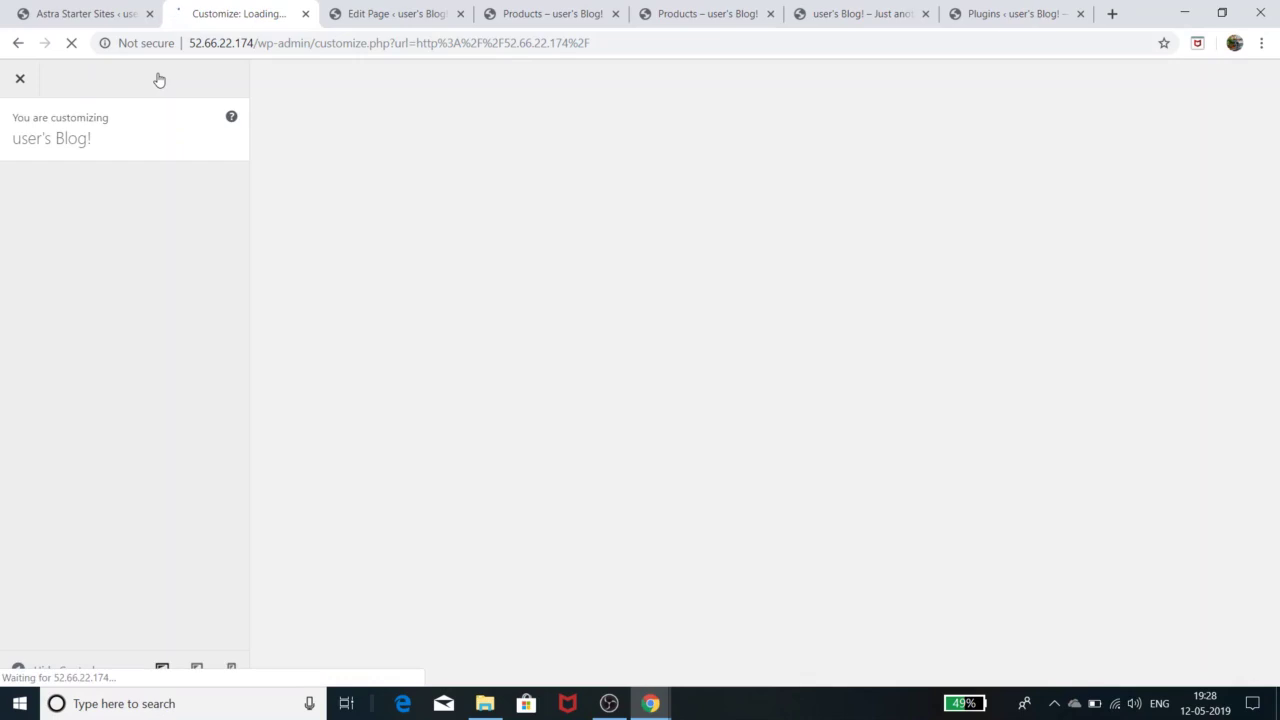
Step: Close the logo maker page, leaving without saving, and minimise the MyStore window to return to the Customizer
mouse_move(650, 703)
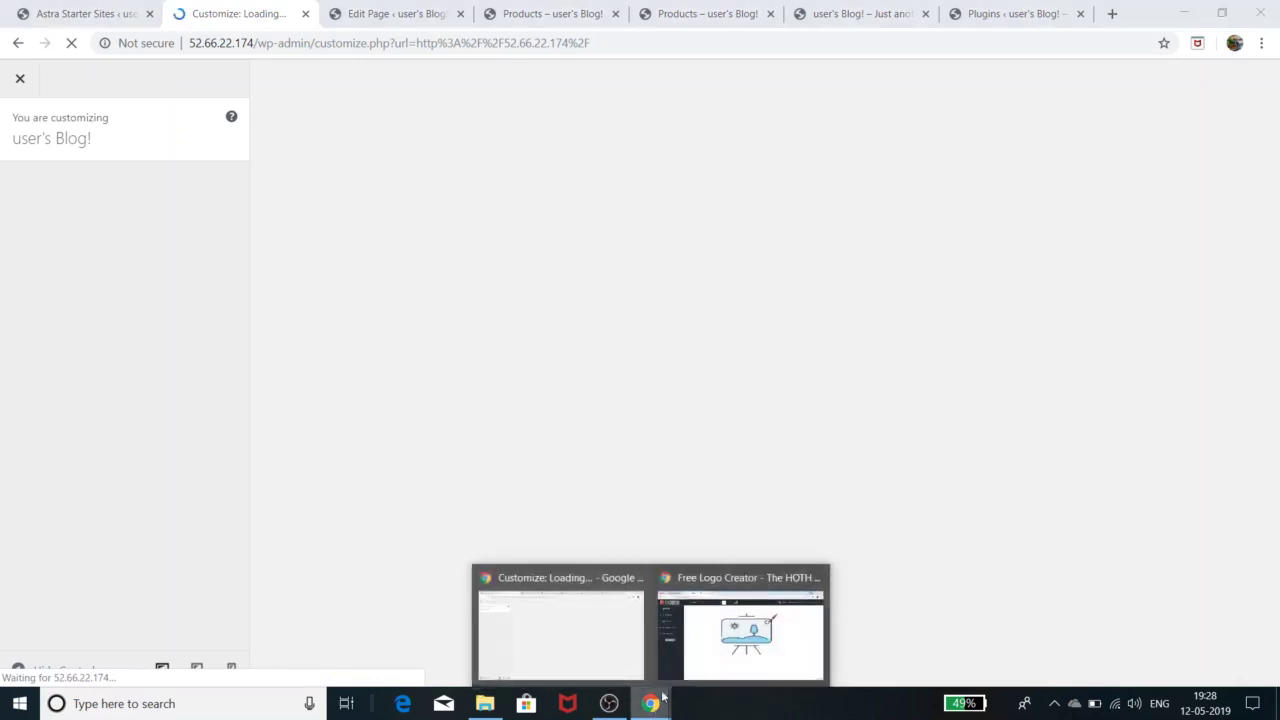
left_click(710, 644)
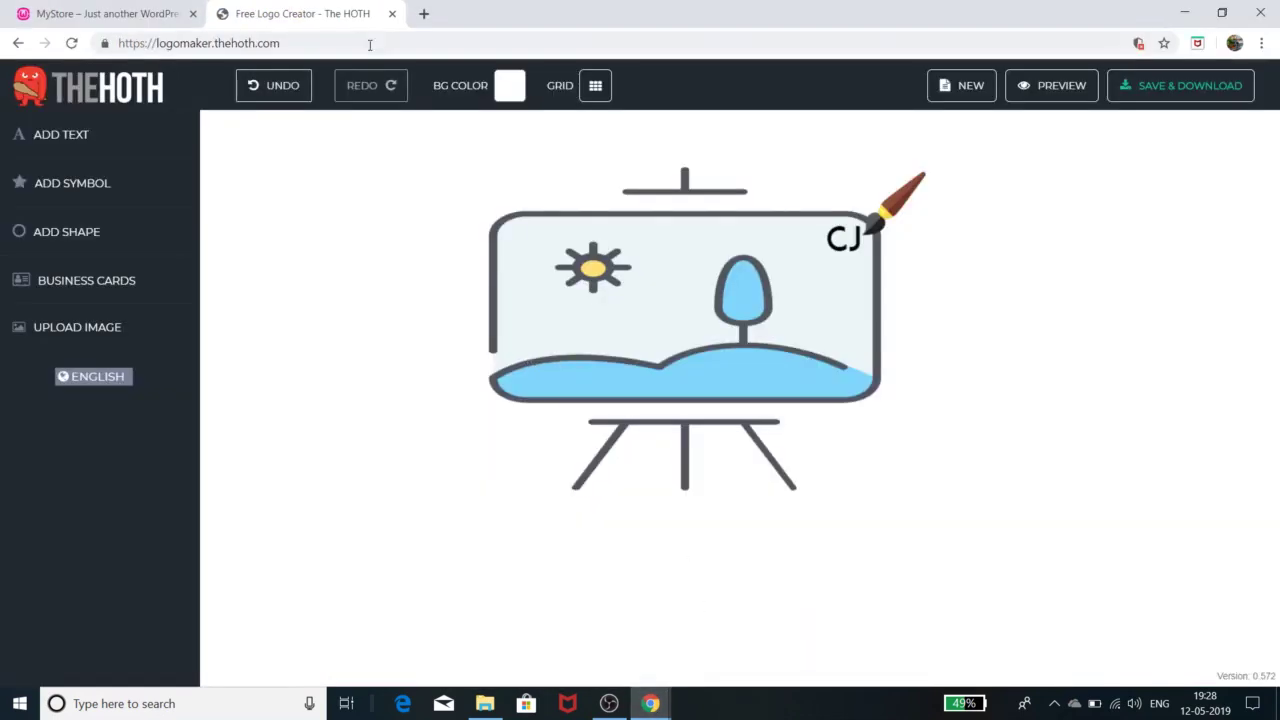
left_click(392, 13)
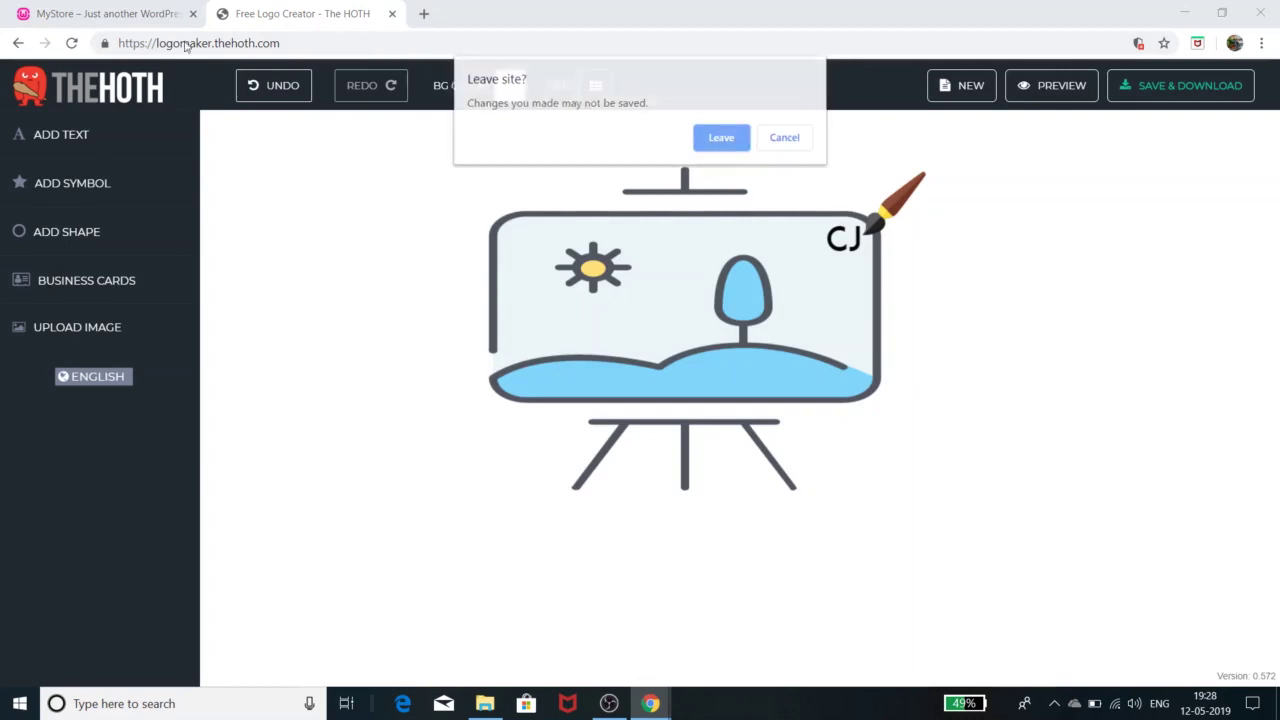
left_click(714, 139)
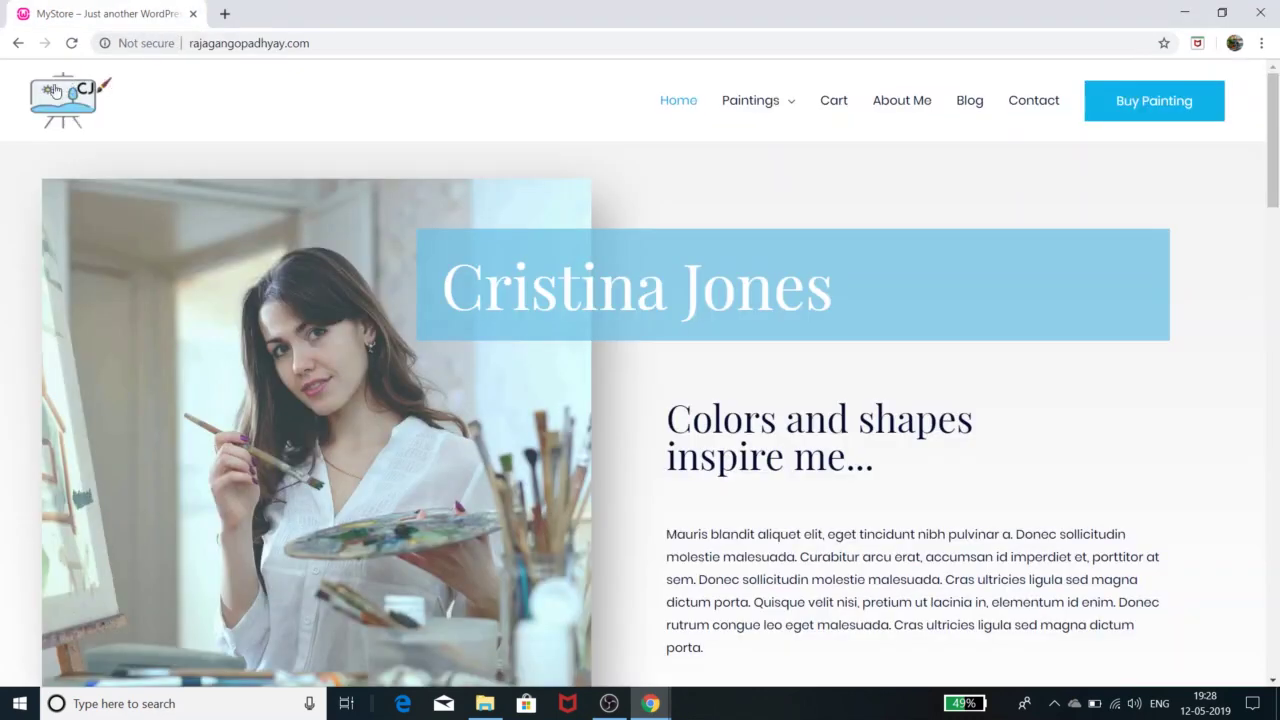
left_click(1184, 12)
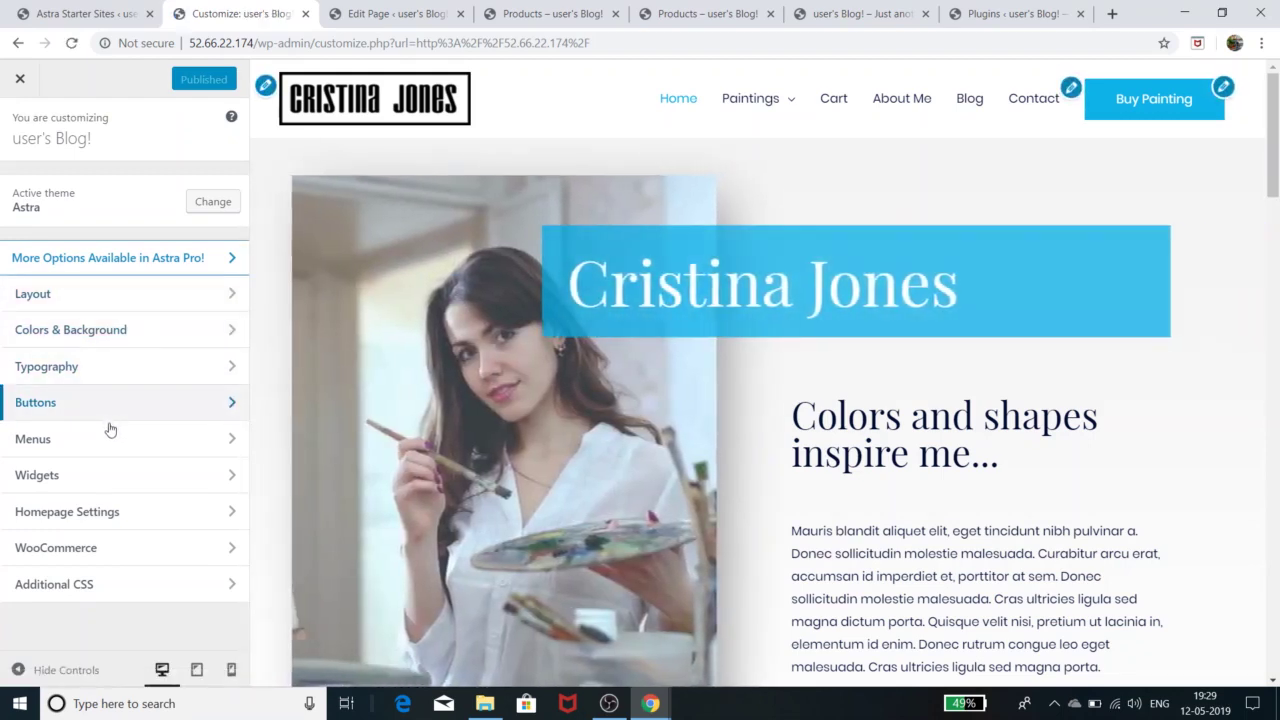
Step: Open the Site Identity settings of the header layout in the Customizer
left_click(109, 511)
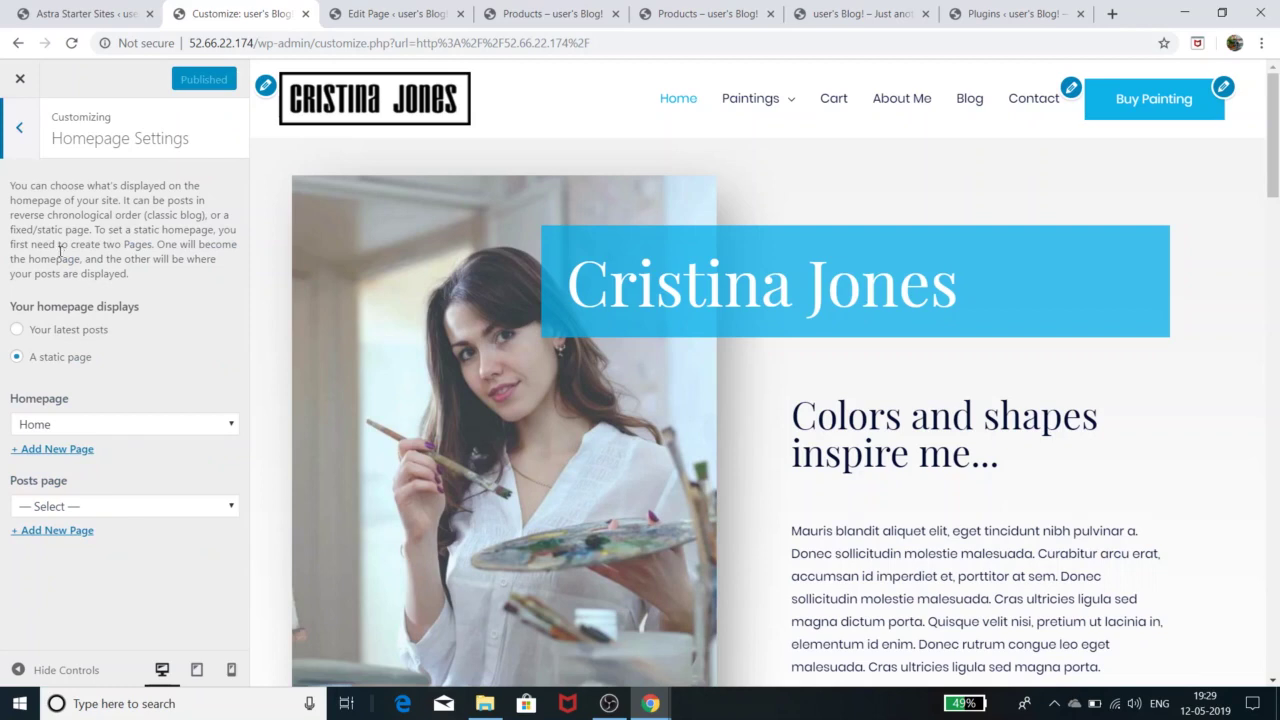
left_click(21, 128)
left_click(48, 300)
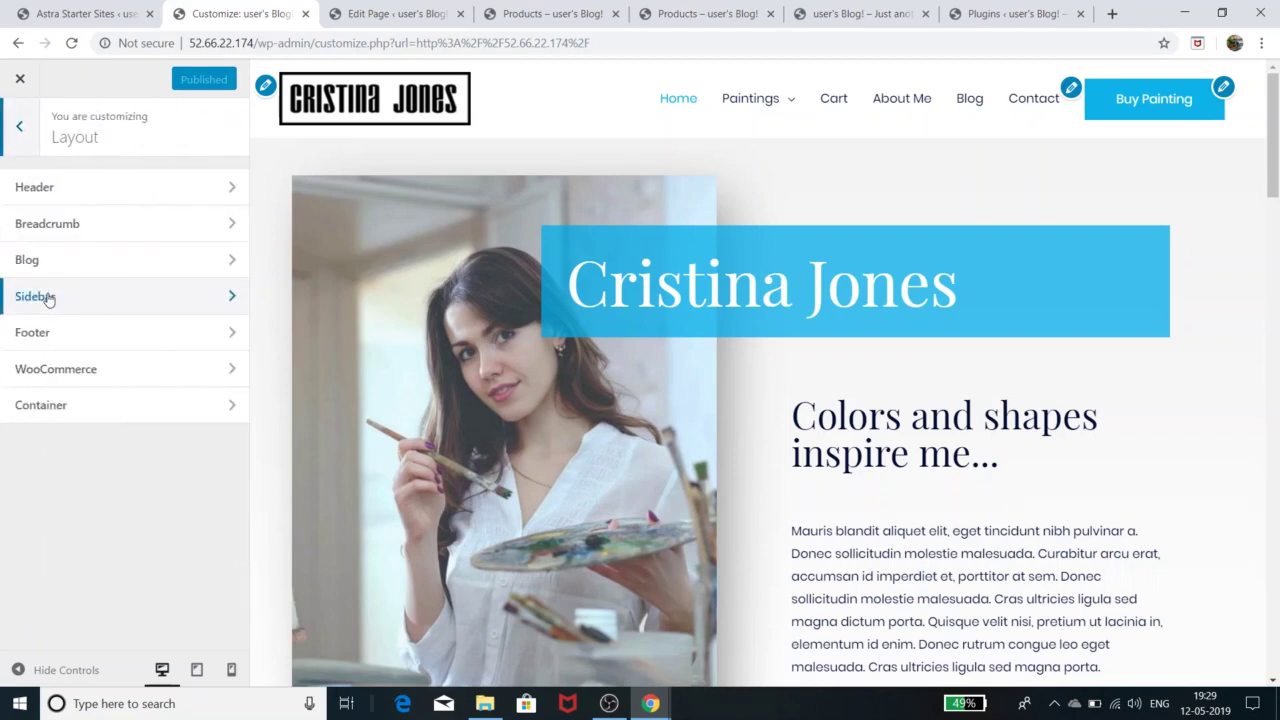
left_click(105, 187)
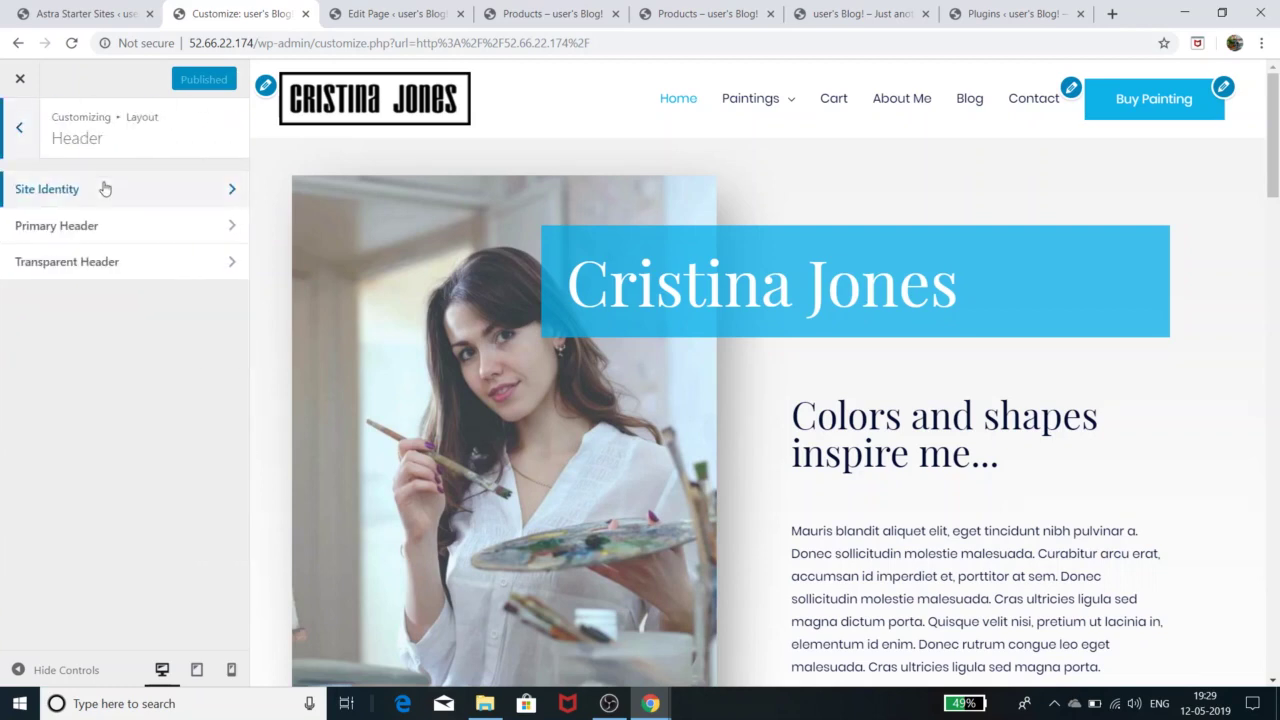
left_click(106, 192)
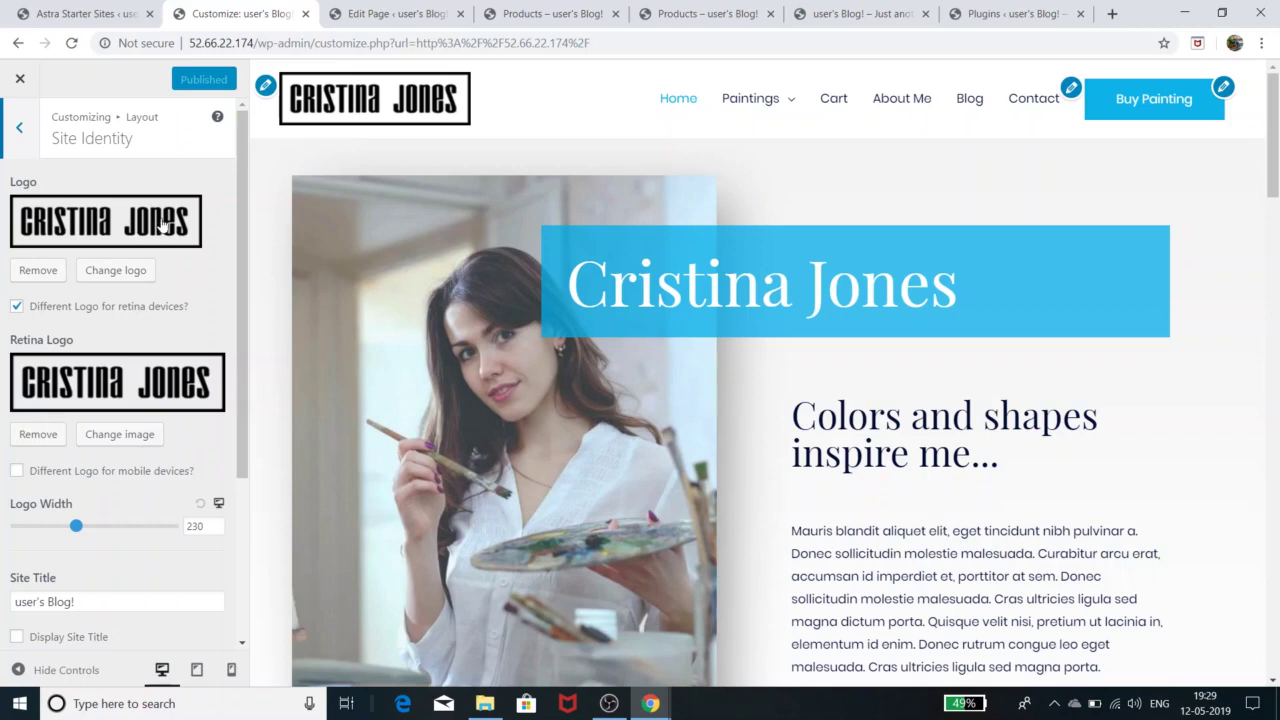
left_click(130, 272)
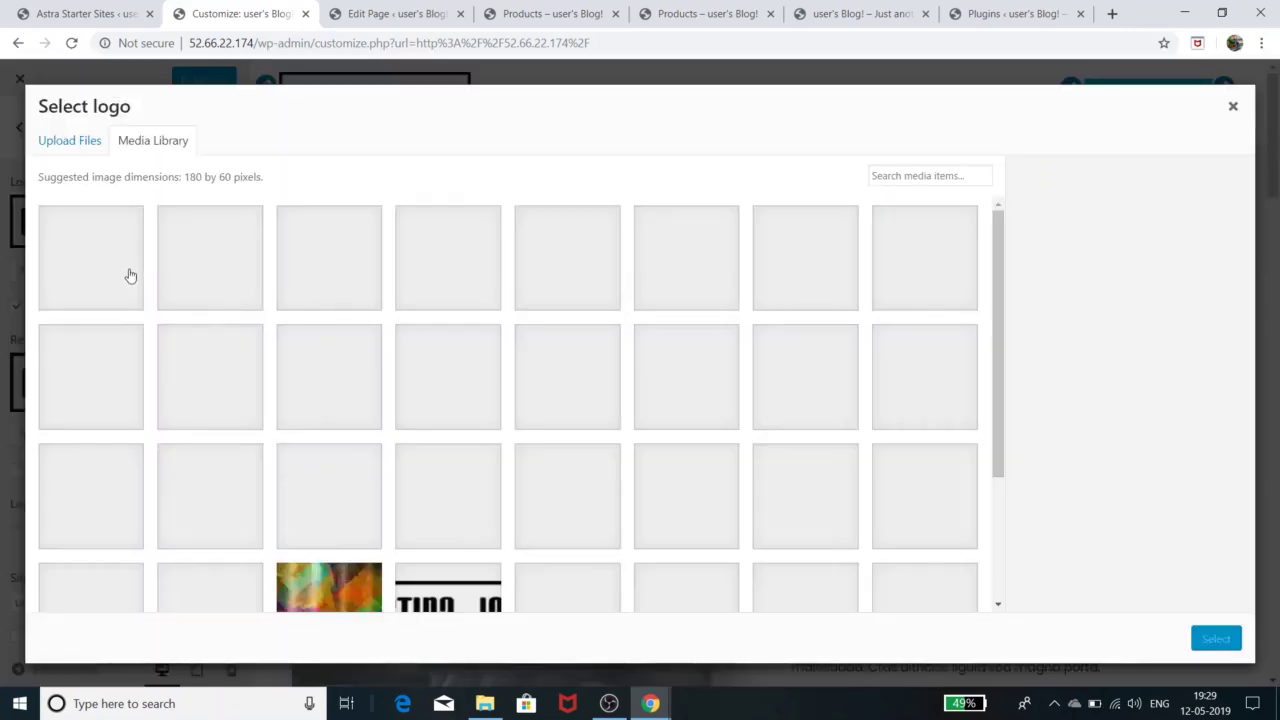
left_click(70, 143)
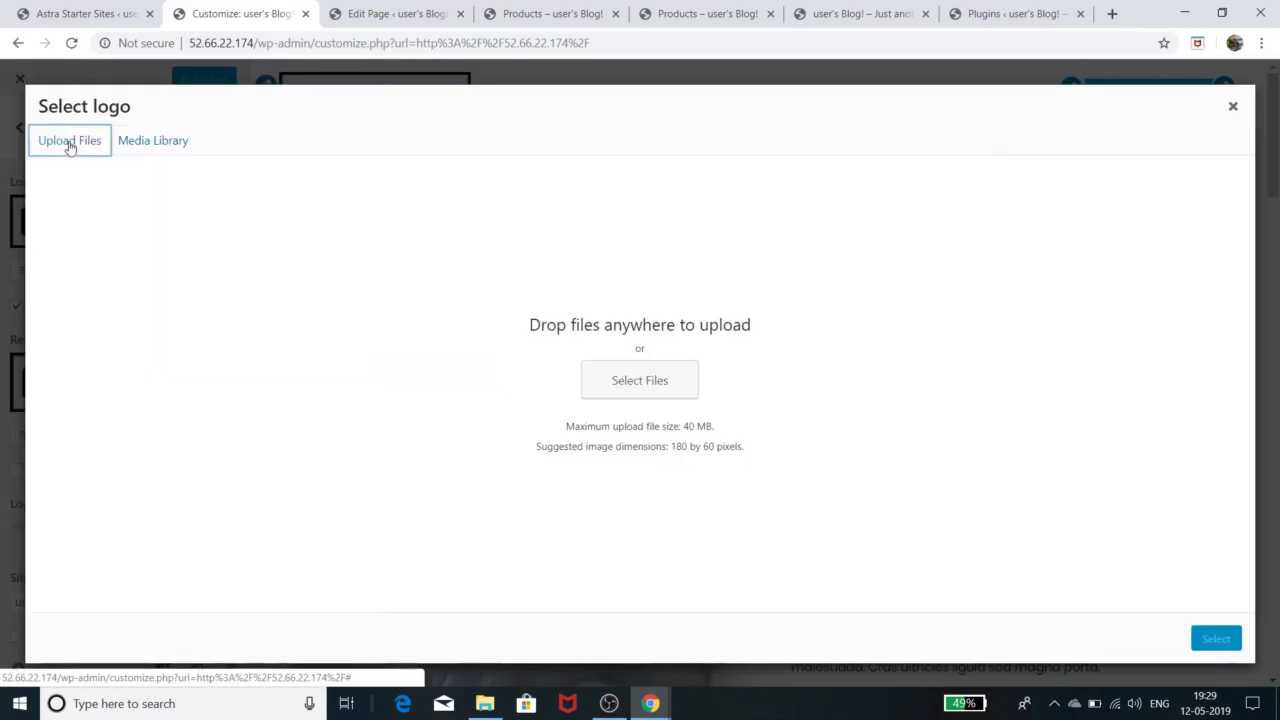
left_click(620, 394)
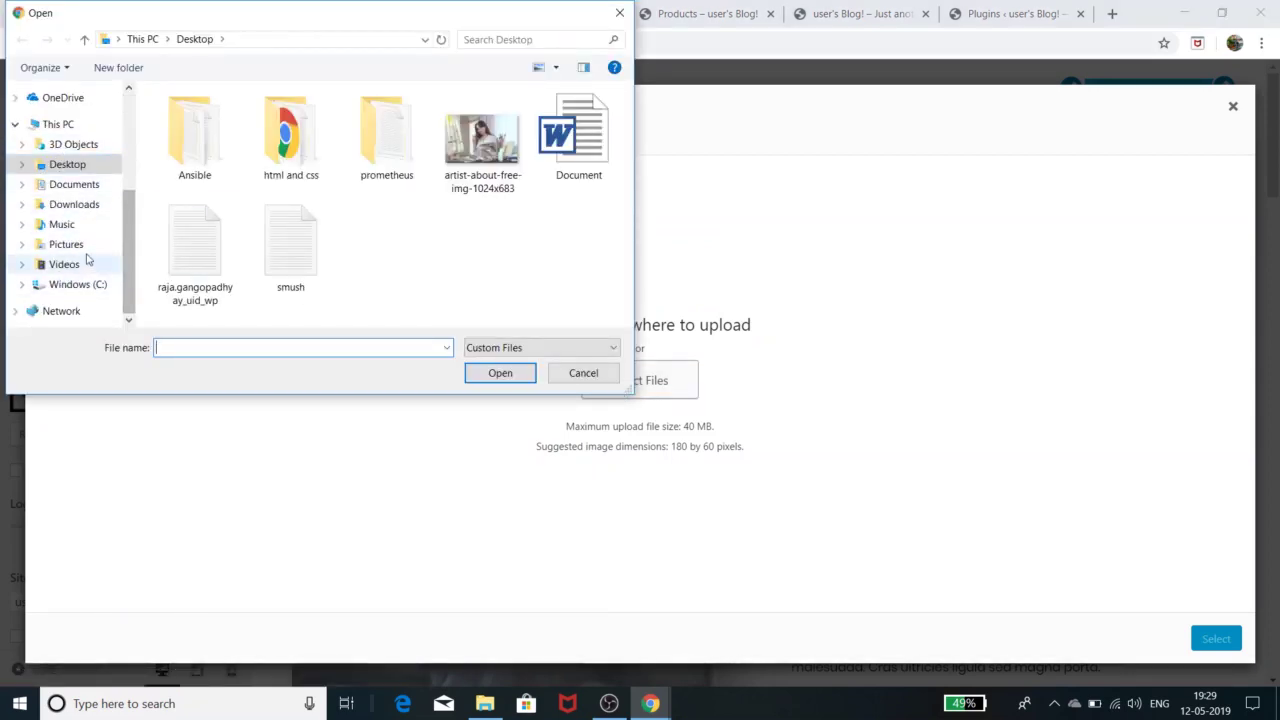
left_click(79, 206)
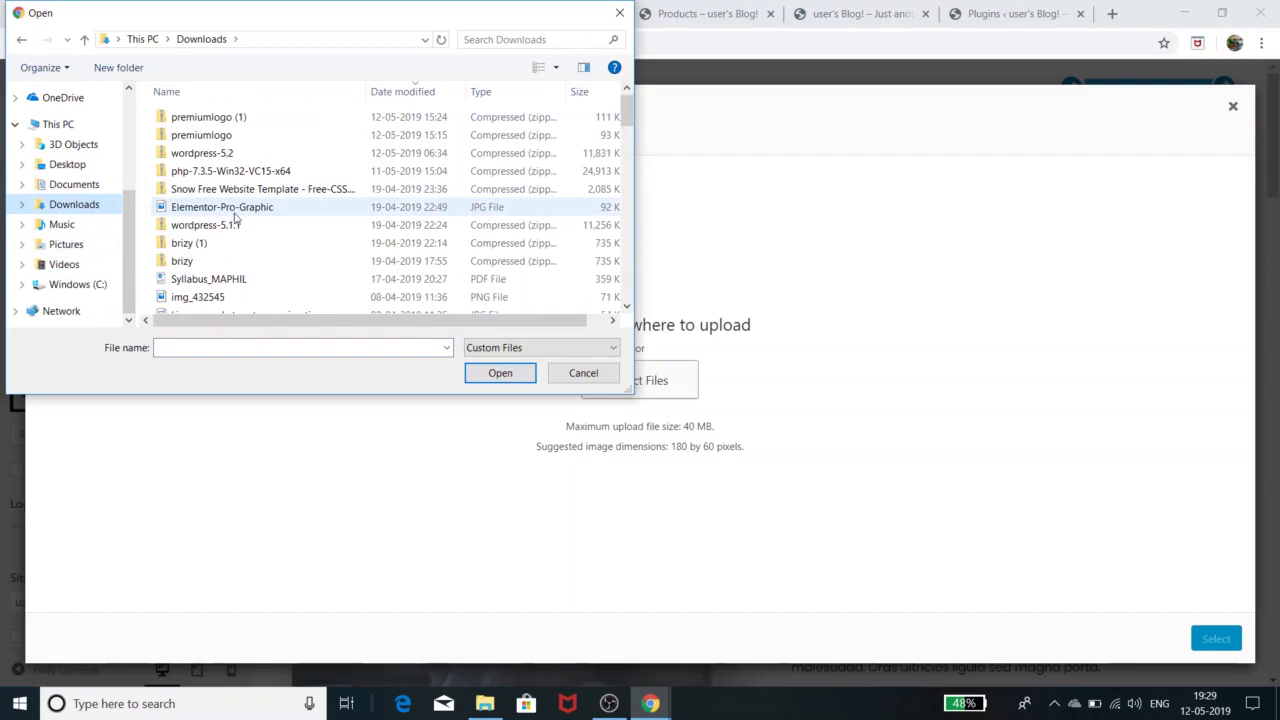
scroll(235, 218, "down", 12)
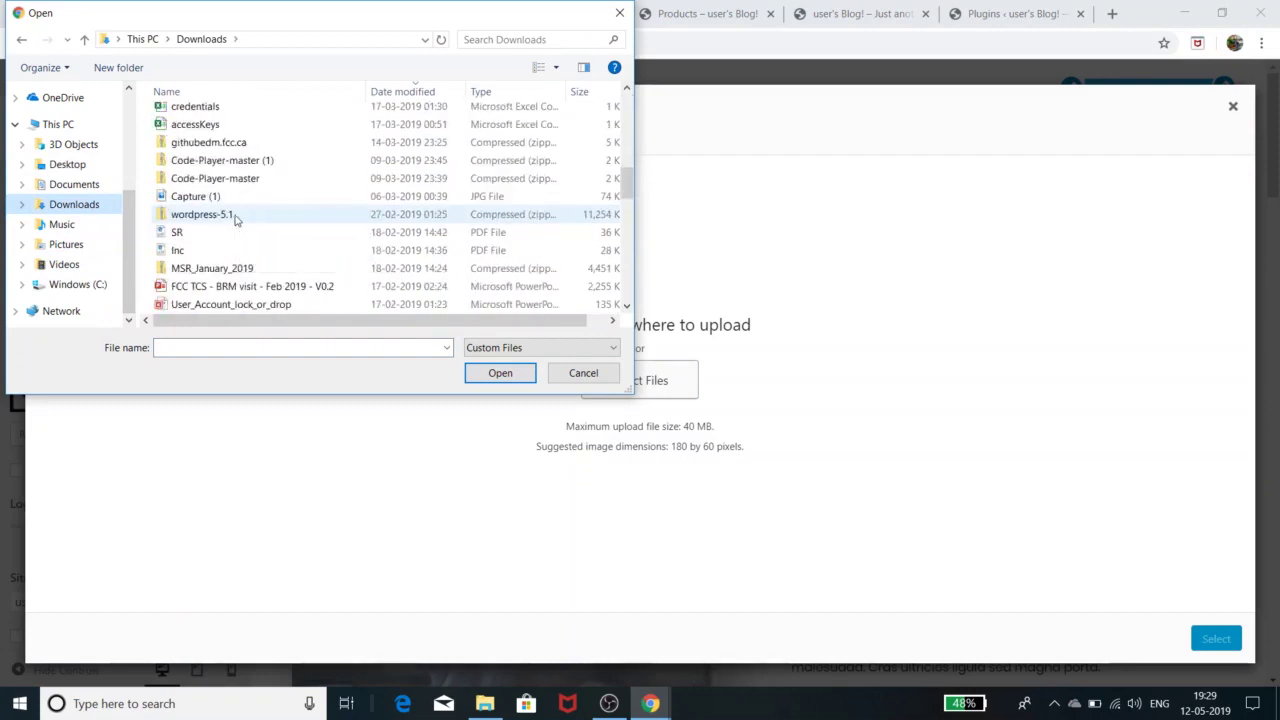
scroll(237, 219, "down", 3)
scroll(237, 219, "down", 3)
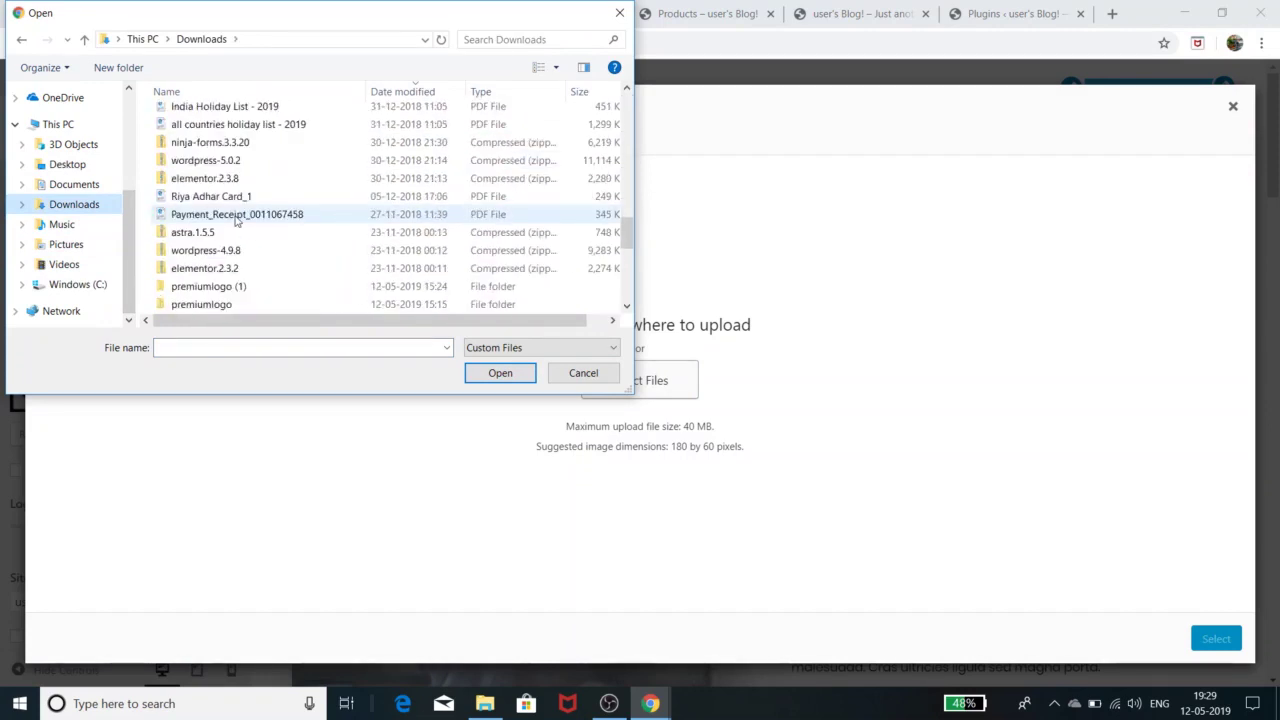
double_click(238, 287)
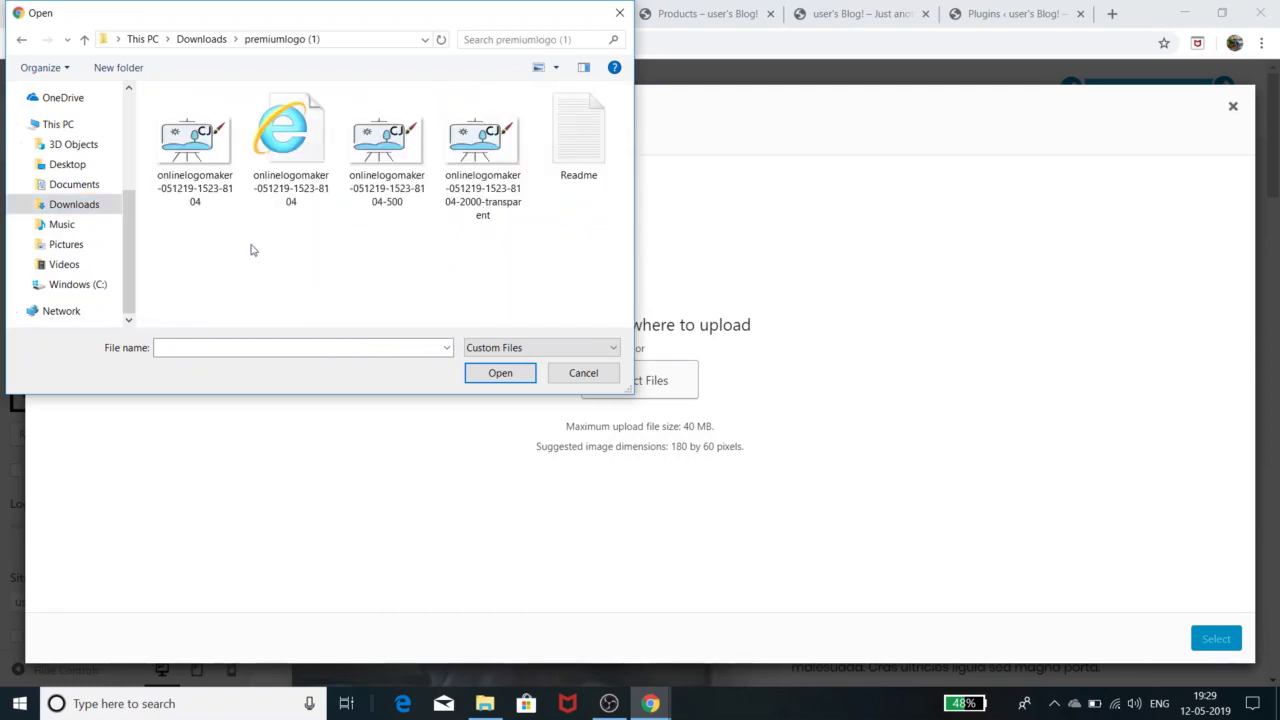
double_click(483, 160)
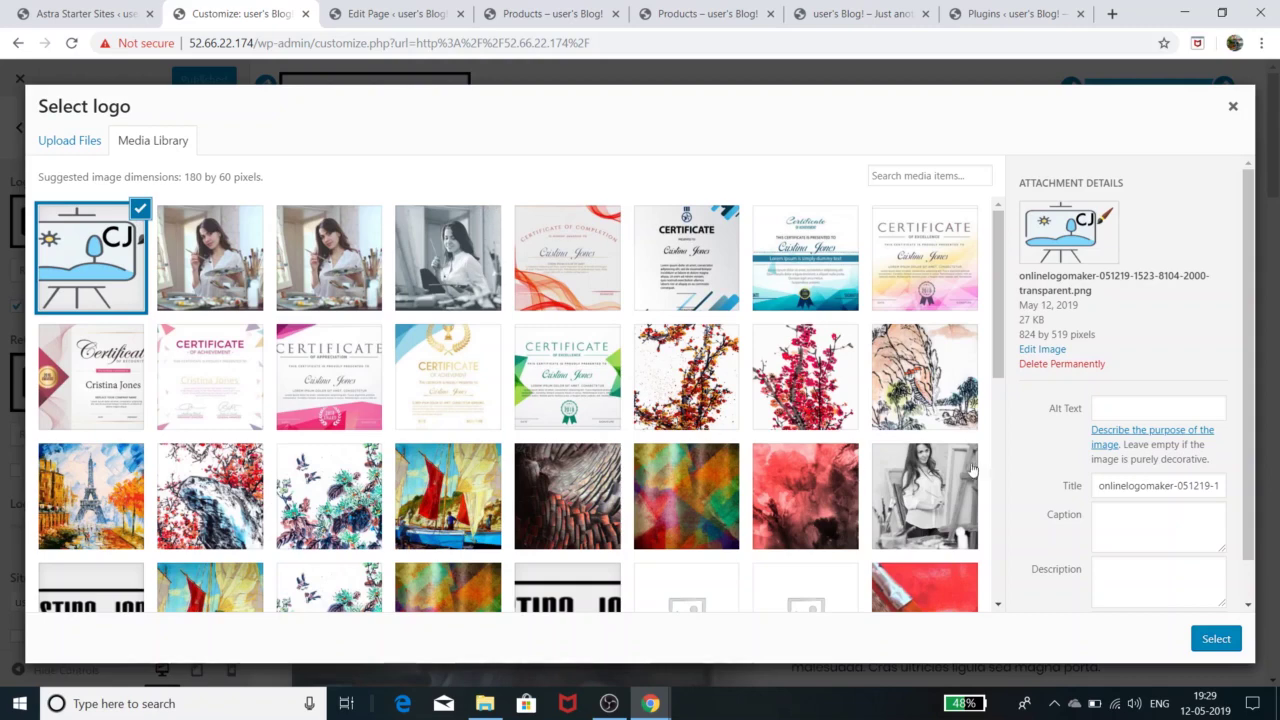
Step: Select the uploaded logo and crop it closely around the whole easel, the CJ letters and the brush
left_click(1214, 640)
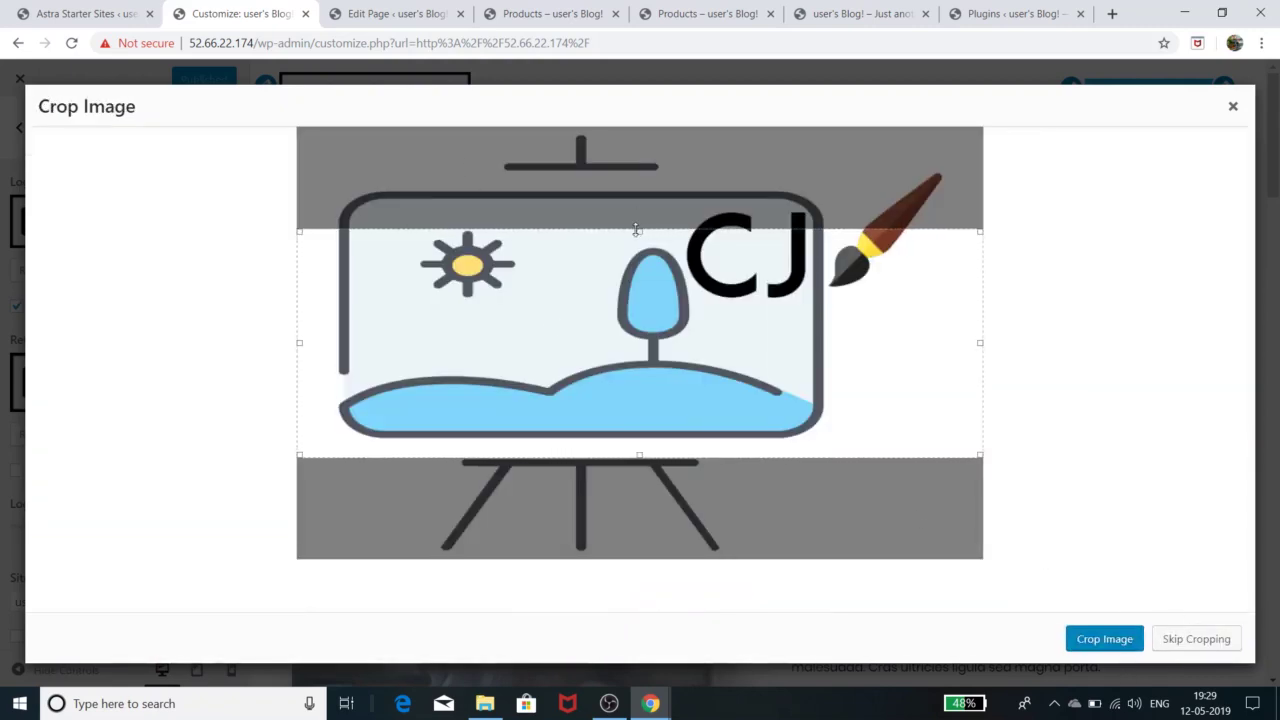
left_click_drag(637, 229, 635, 136)
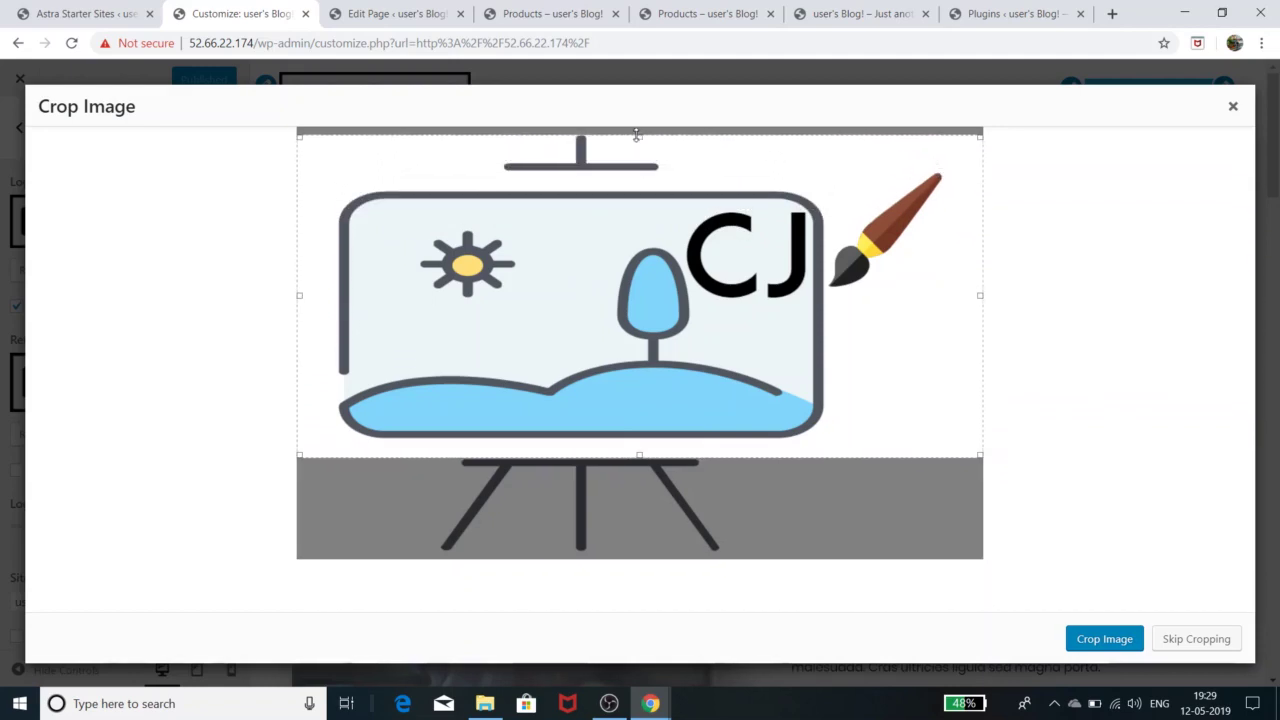
left_click_drag(981, 295, 948, 295)
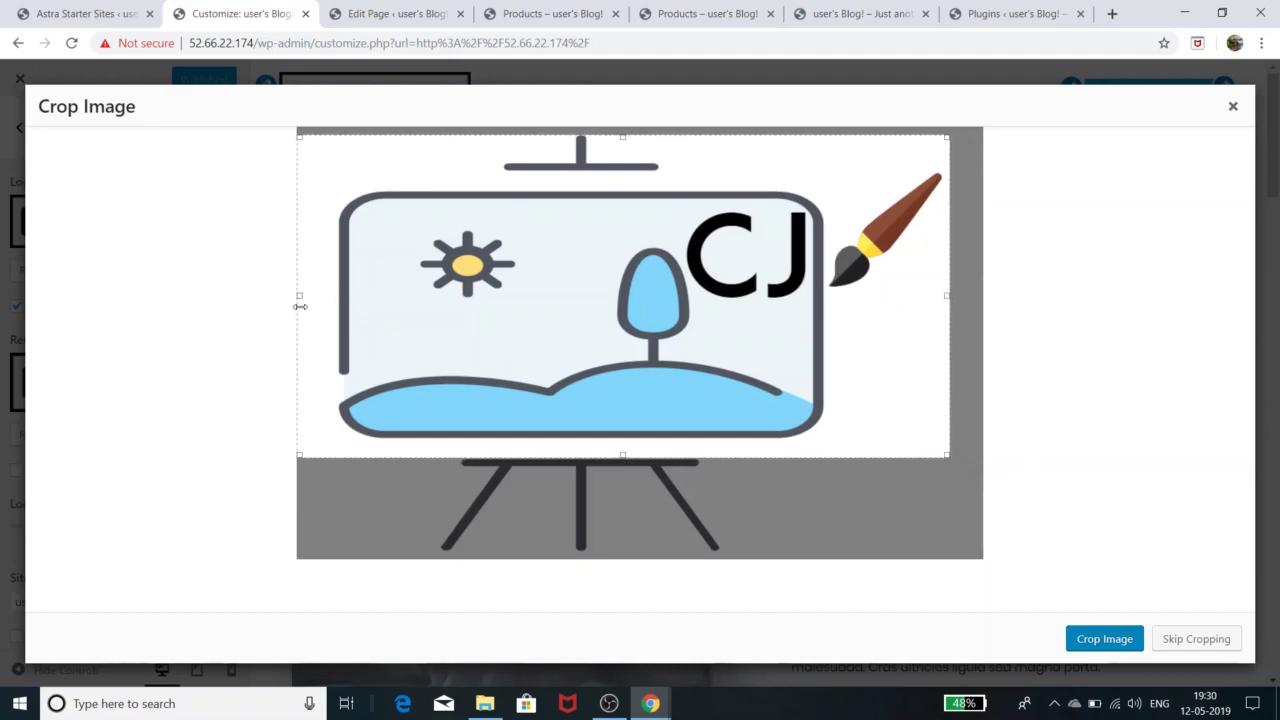
left_click_drag(300, 295, 331, 295)
left_click_drag(640, 456, 657, 554)
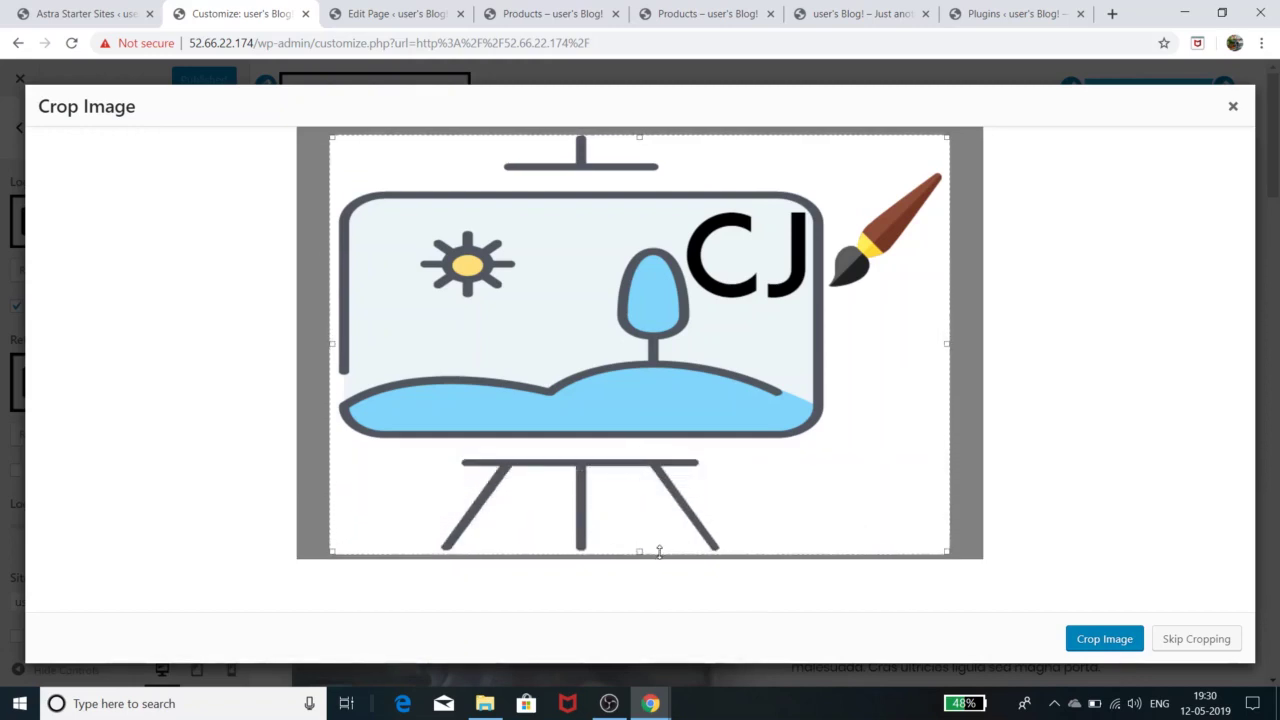
left_click(1127, 641)
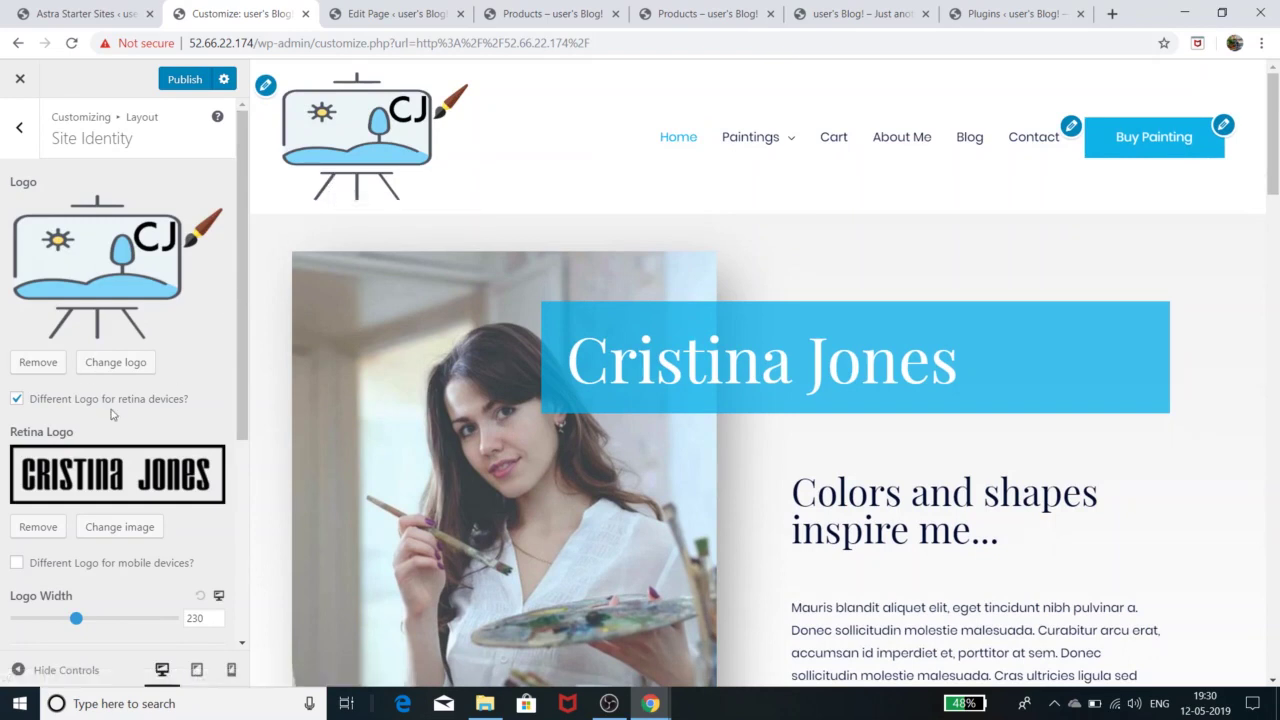
Step: Reduce the header logo's desktop width to 100
left_click_drag(245, 350, 248, 401)
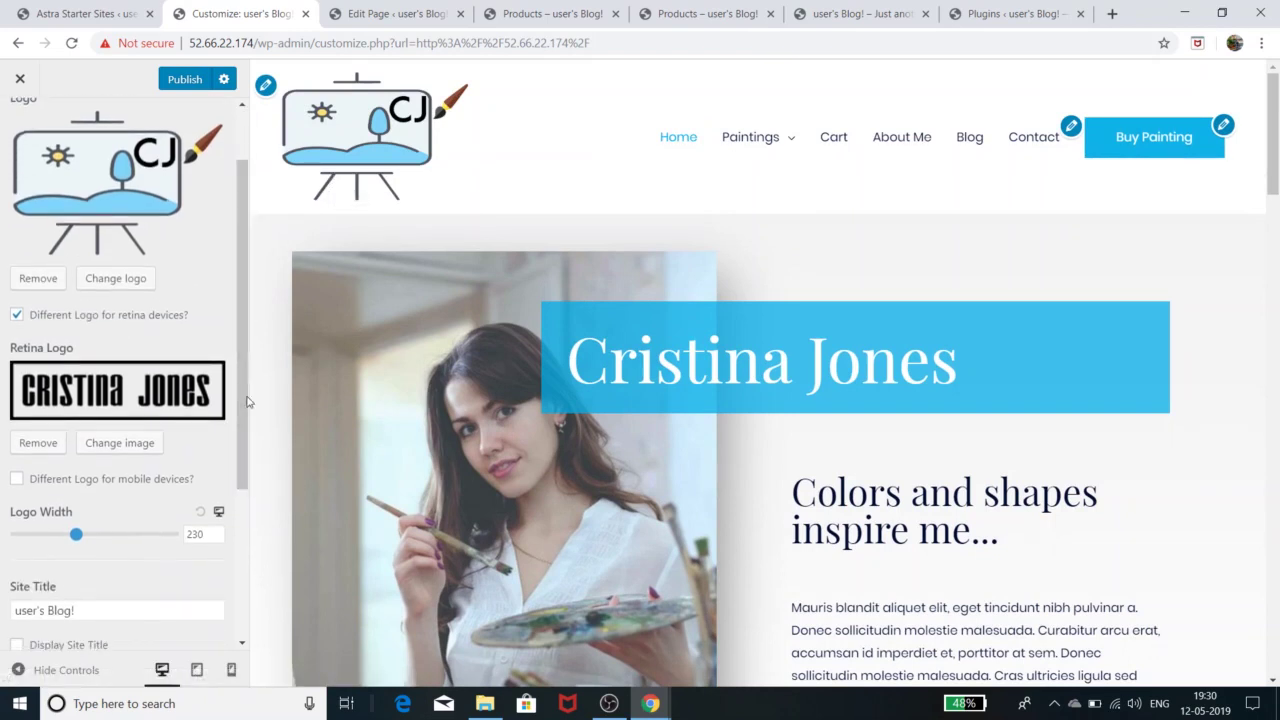
left_click_drag(76, 538, 54, 537)
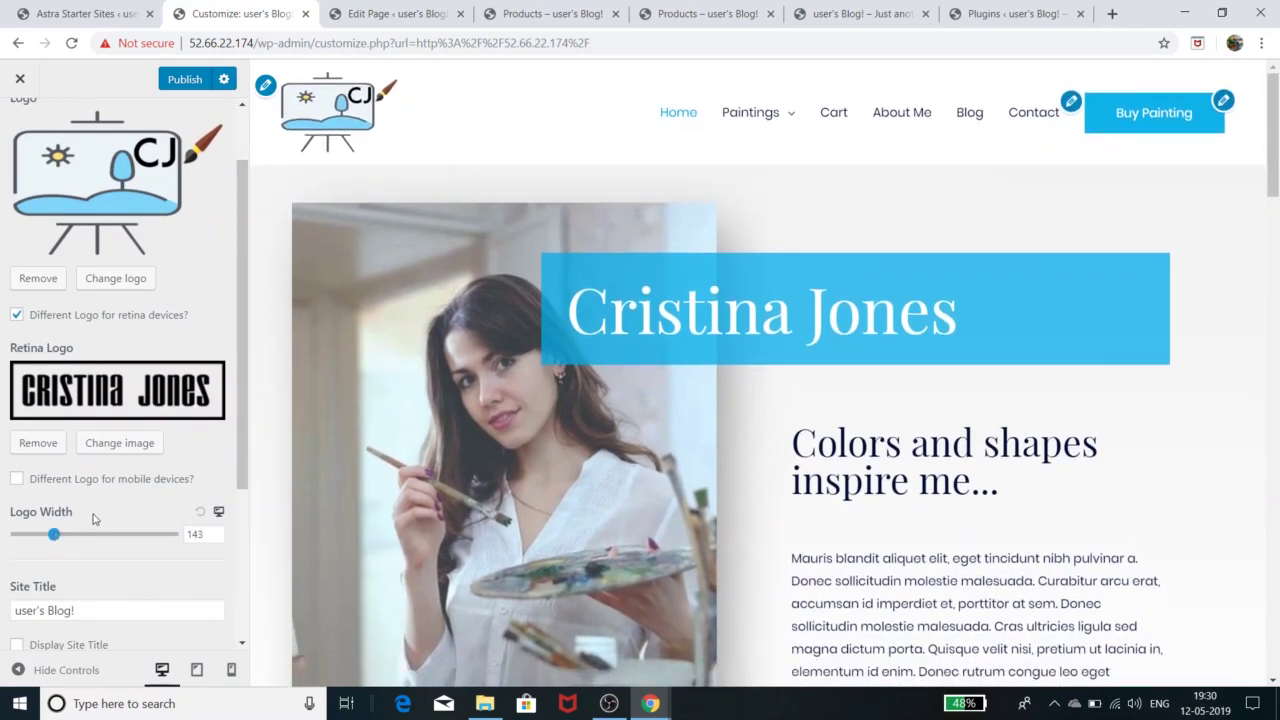
left_click_drag(54, 537, 44, 537)
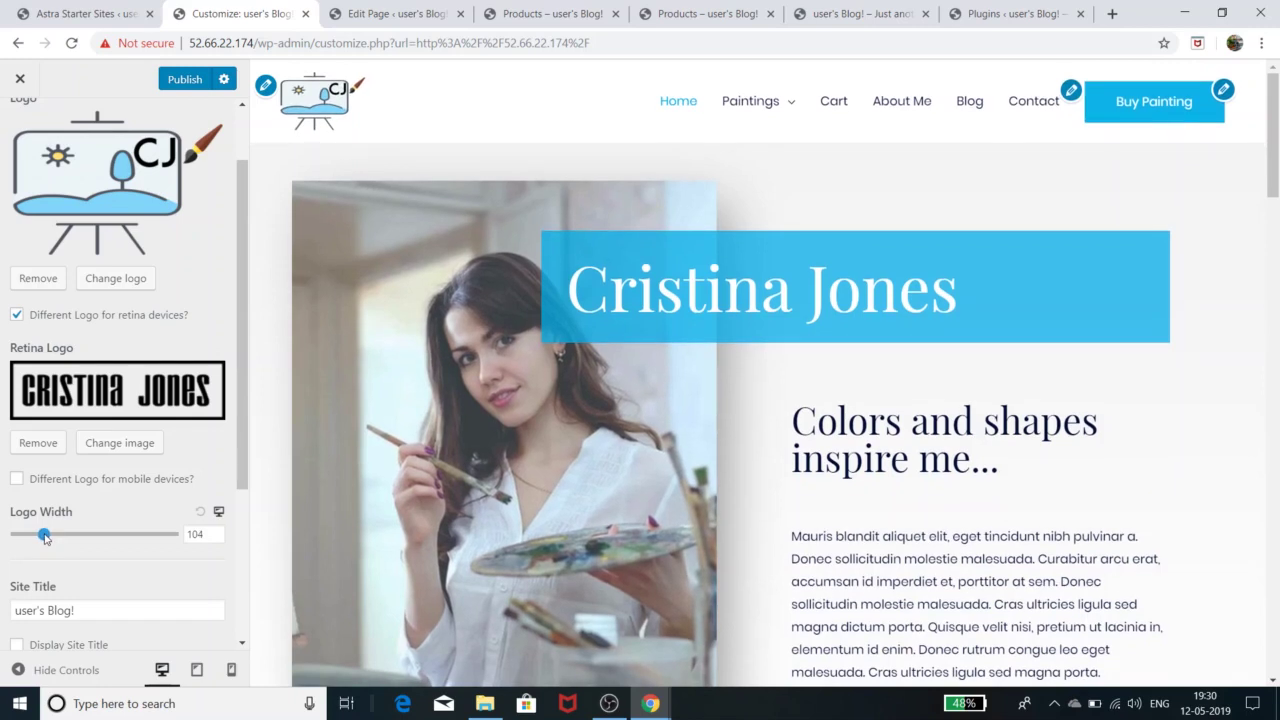
left_click(216, 539)
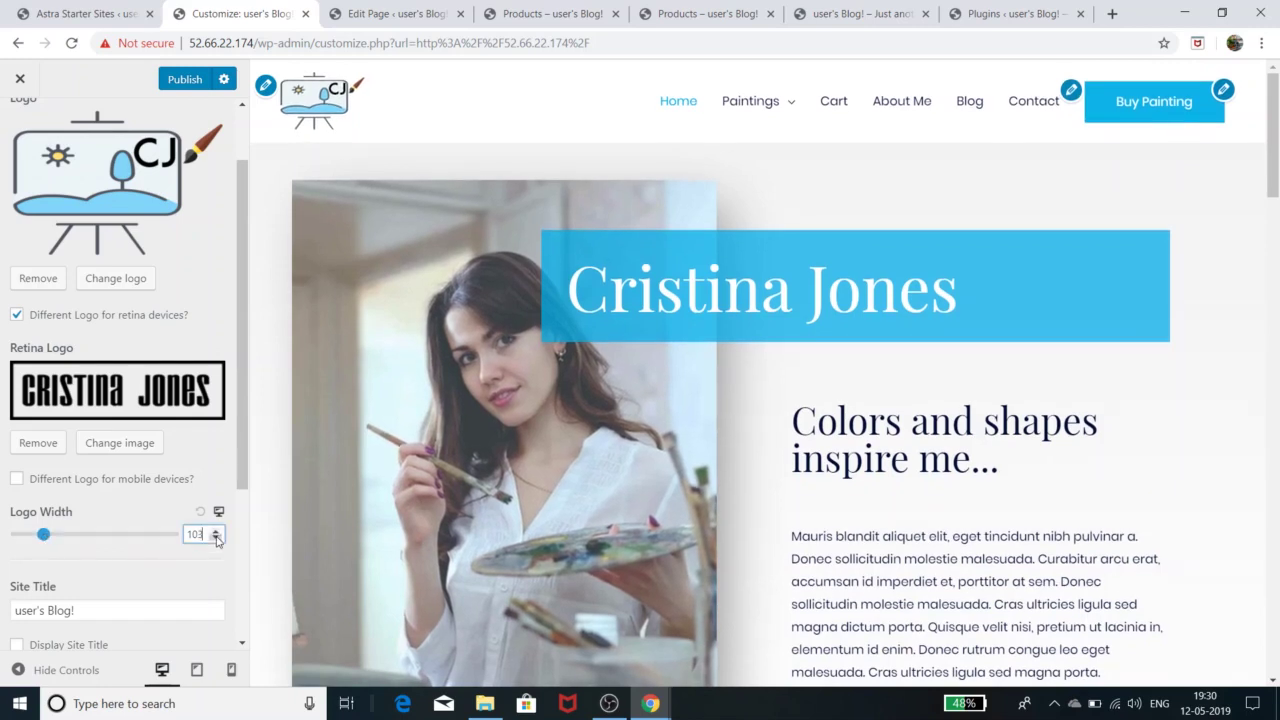
left_click(216, 539)
left_click(216, 539)
left_click(216, 539)
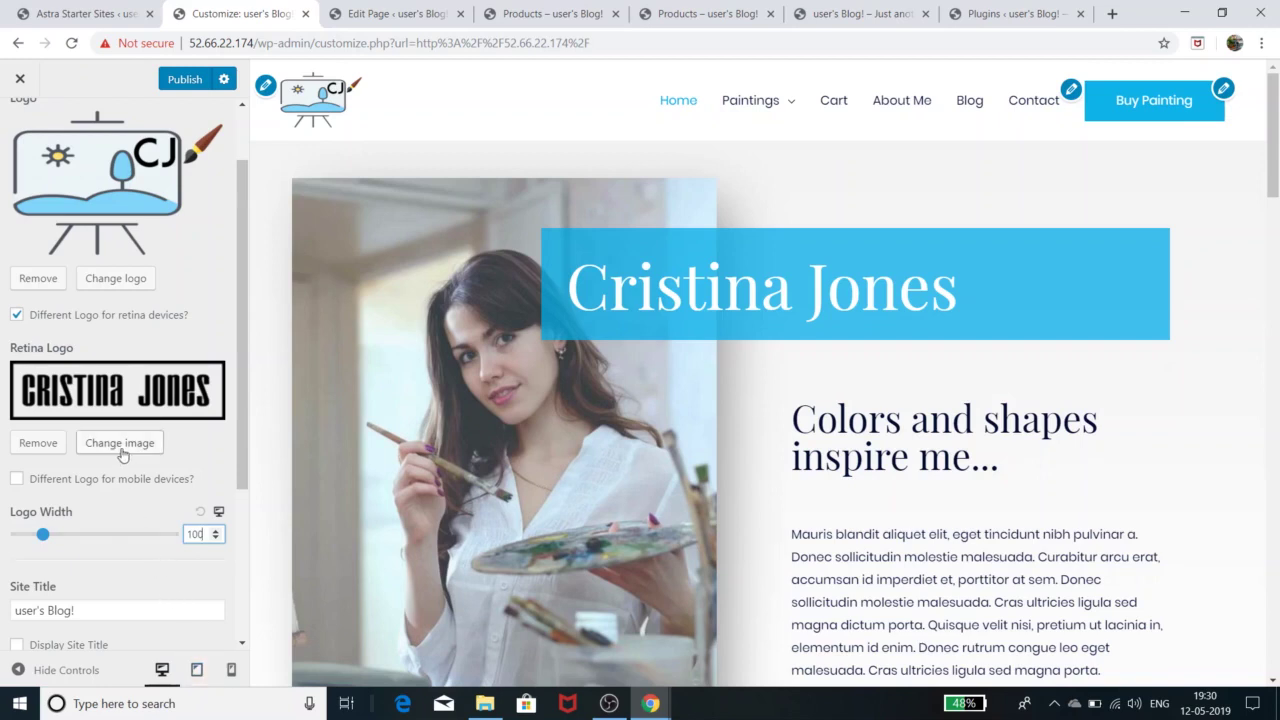
Step: Switch to the tablet preview and set the logo width for tablets to 100
left_click(197, 671)
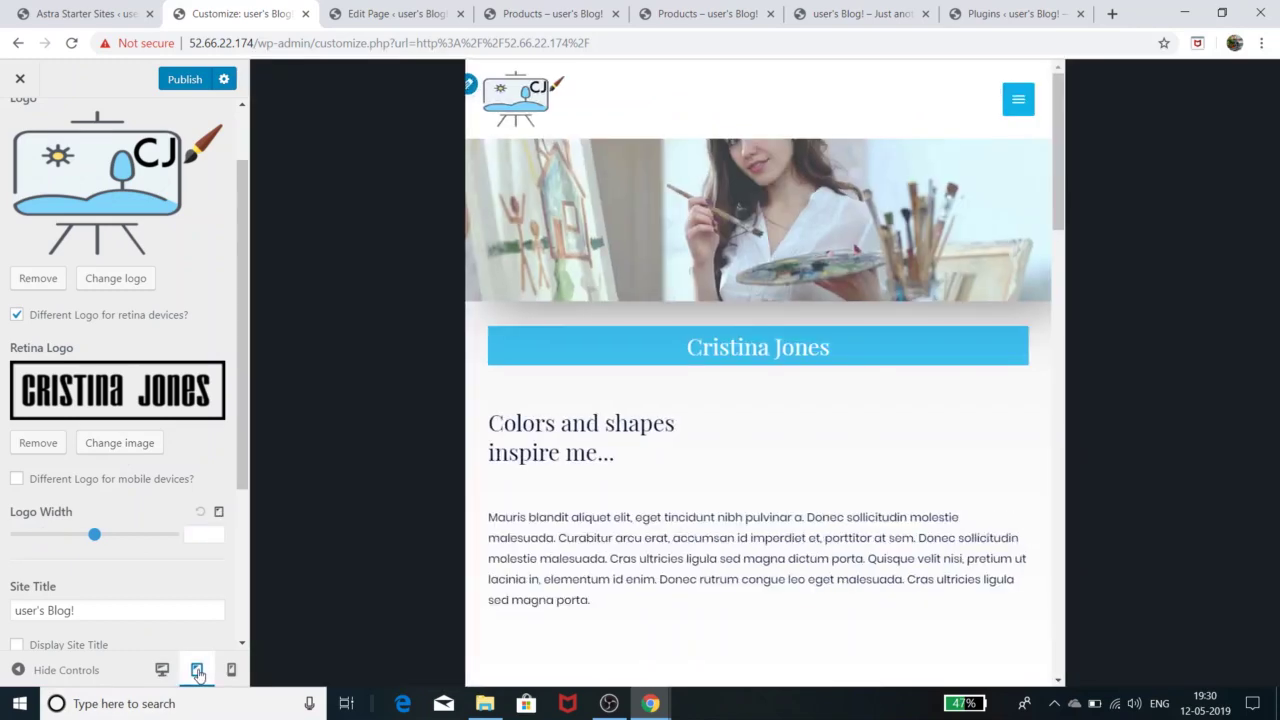
left_click(209, 535)
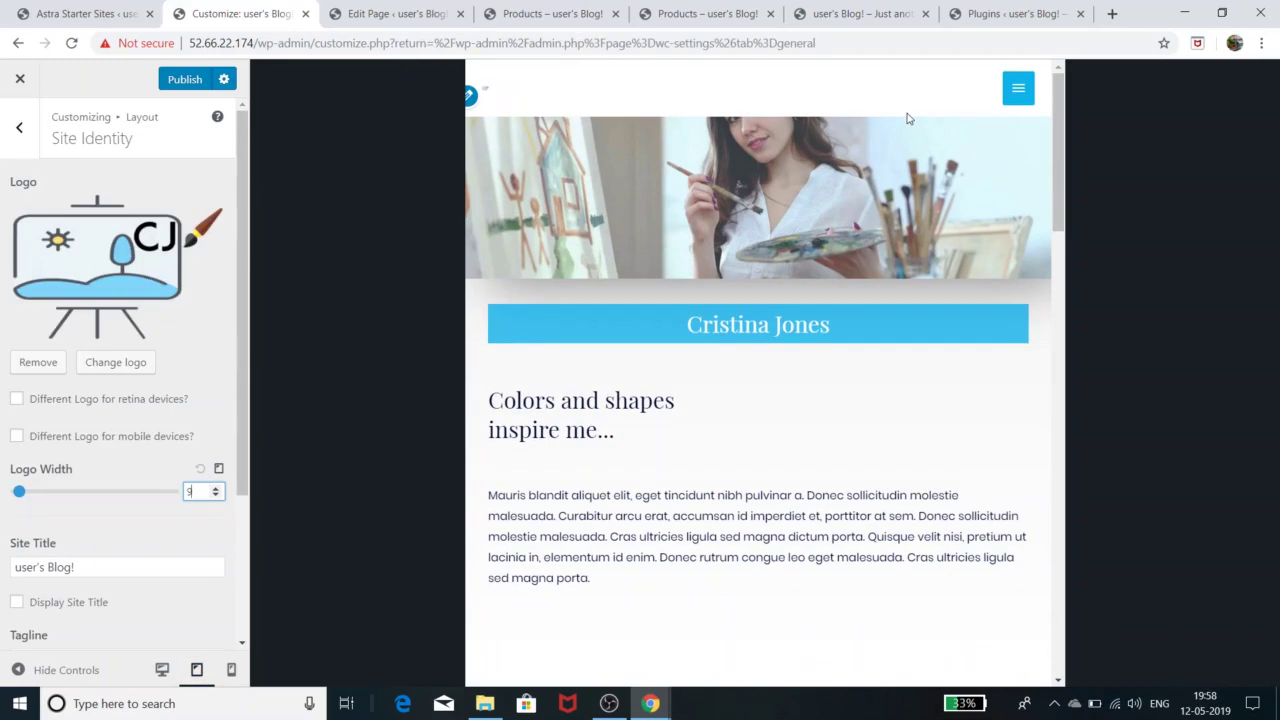
key("BackSpace")
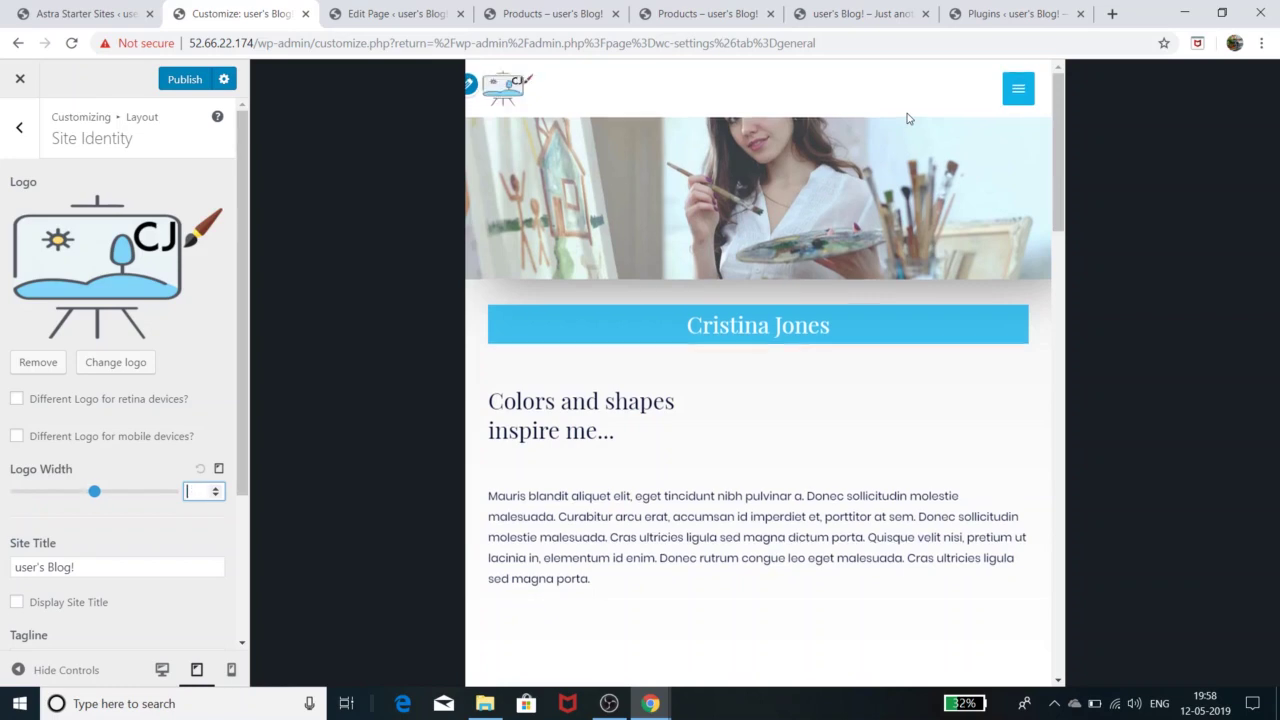
type("100")
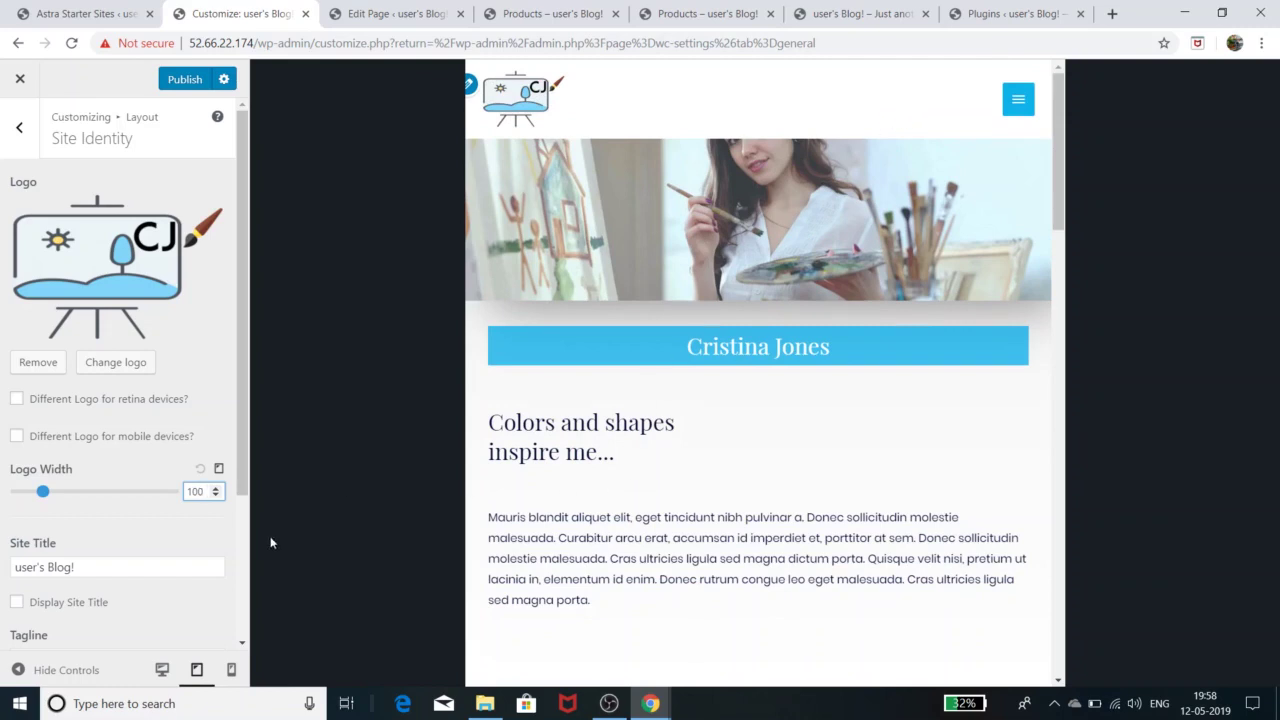
Step: Check the logo's size in the mobile, tablet and desktop previews, ending on the mobile view
left_click(231, 671)
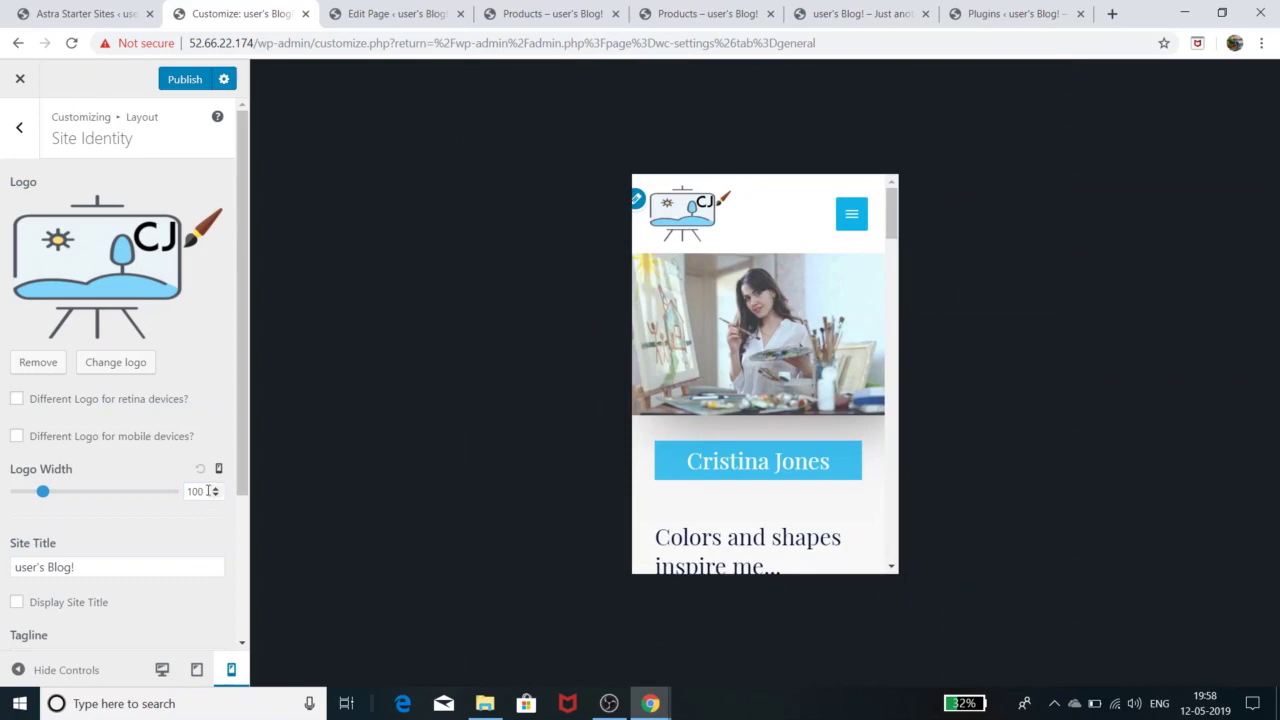
left_click(197, 670)
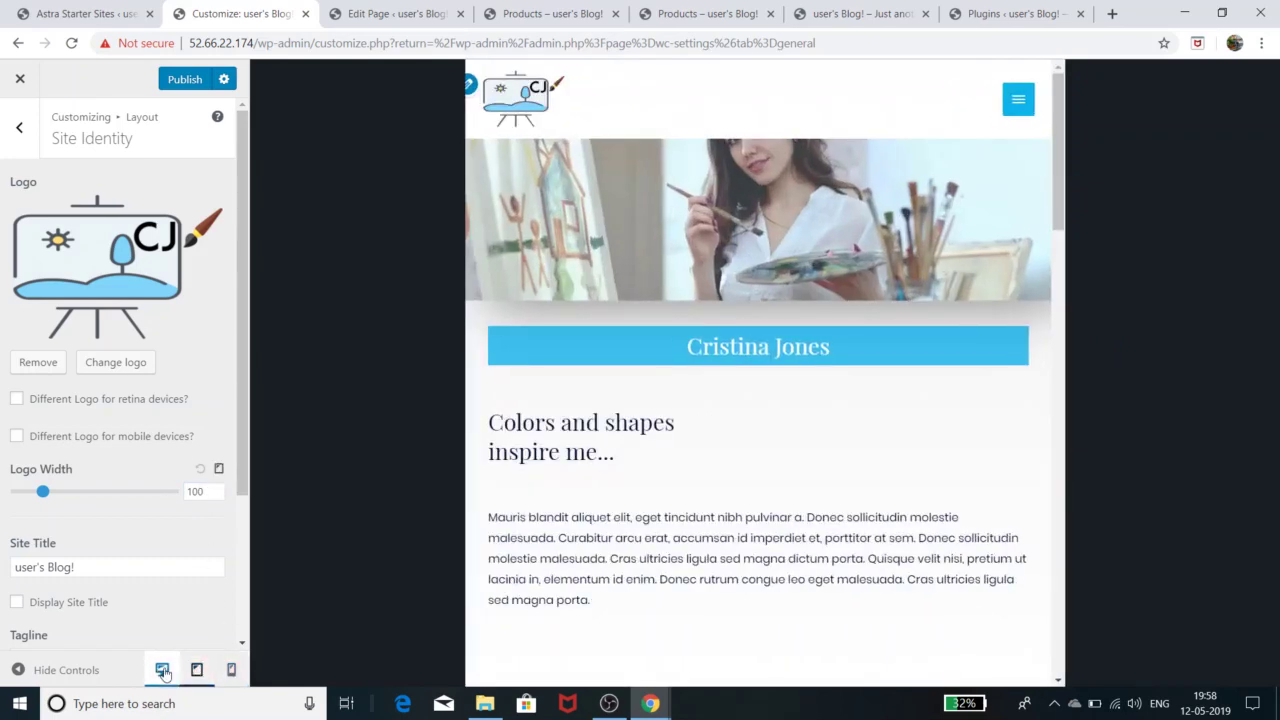
left_click(163, 671)
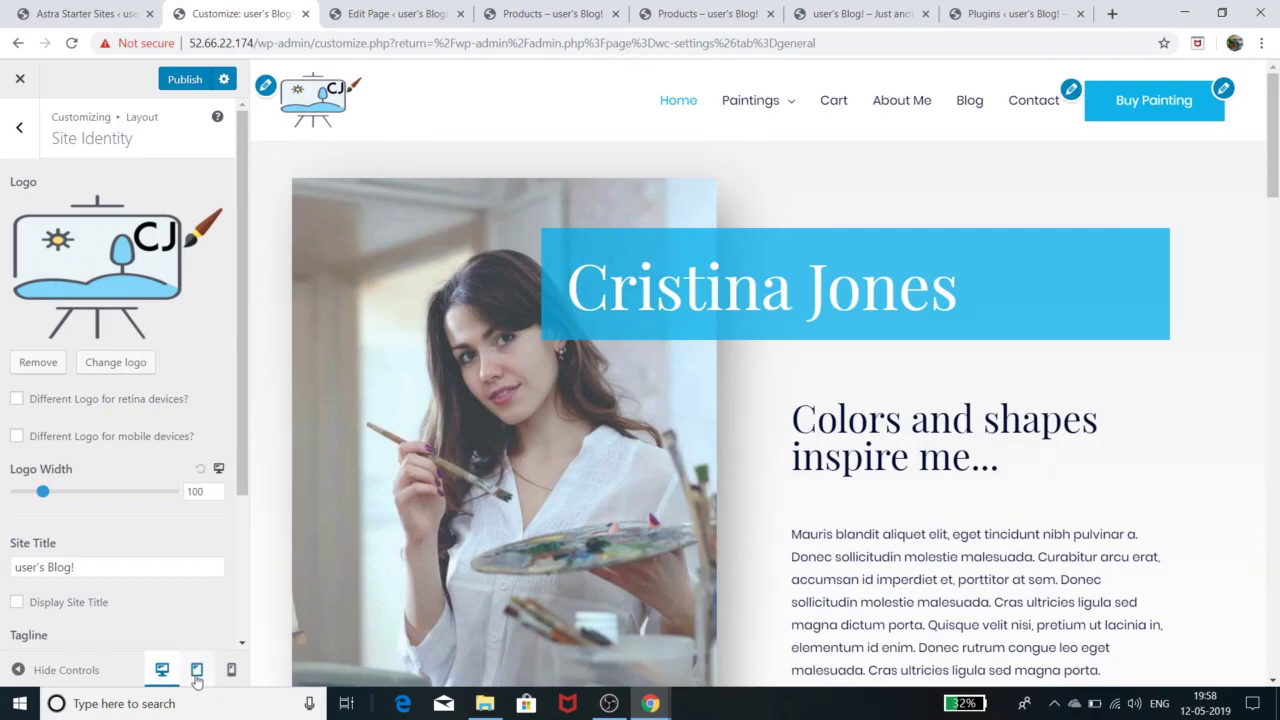
left_click(199, 671)
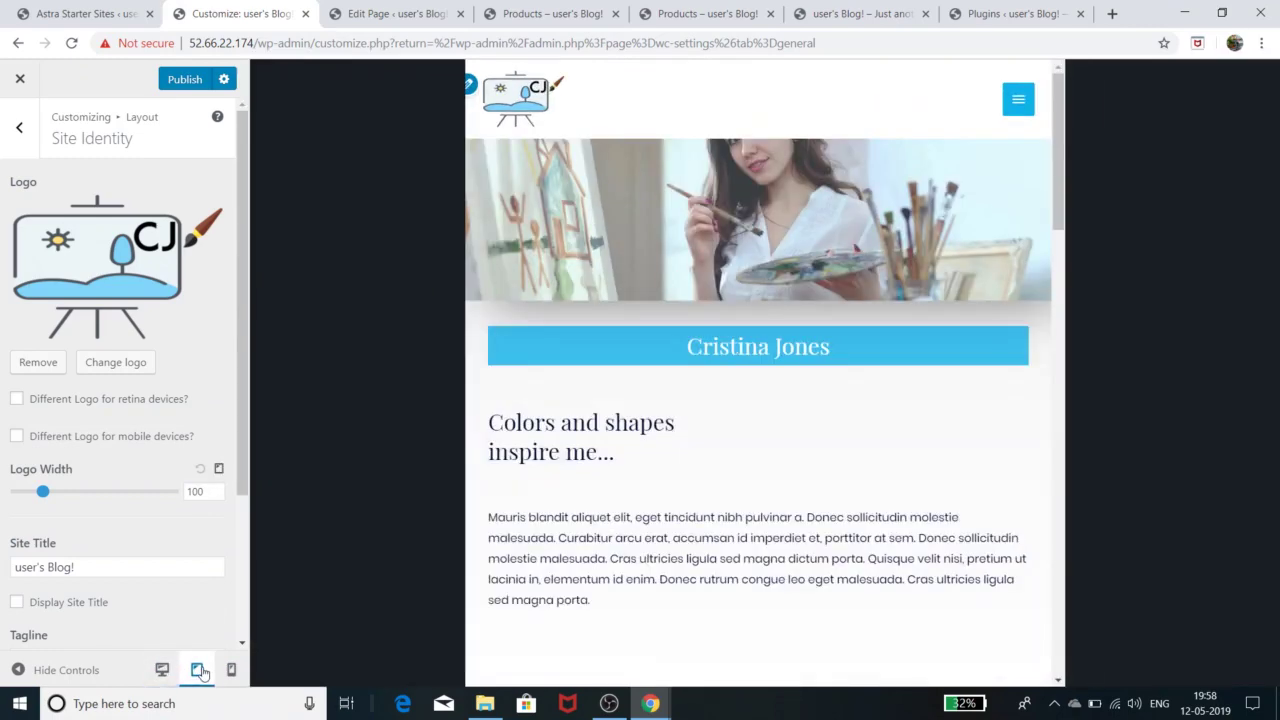
left_click(231, 670)
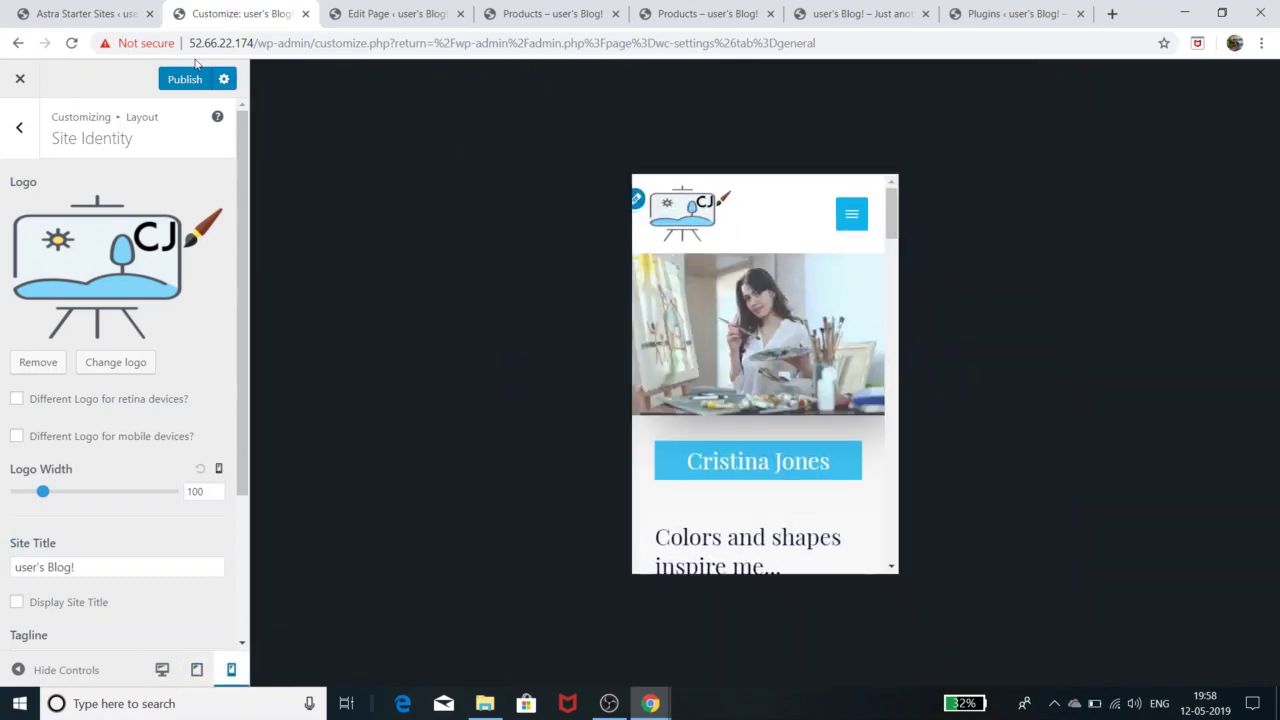
Step: Close the incognito window showing the cart and return to the Customizer's Site Identity settings
mouse_move(655, 697)
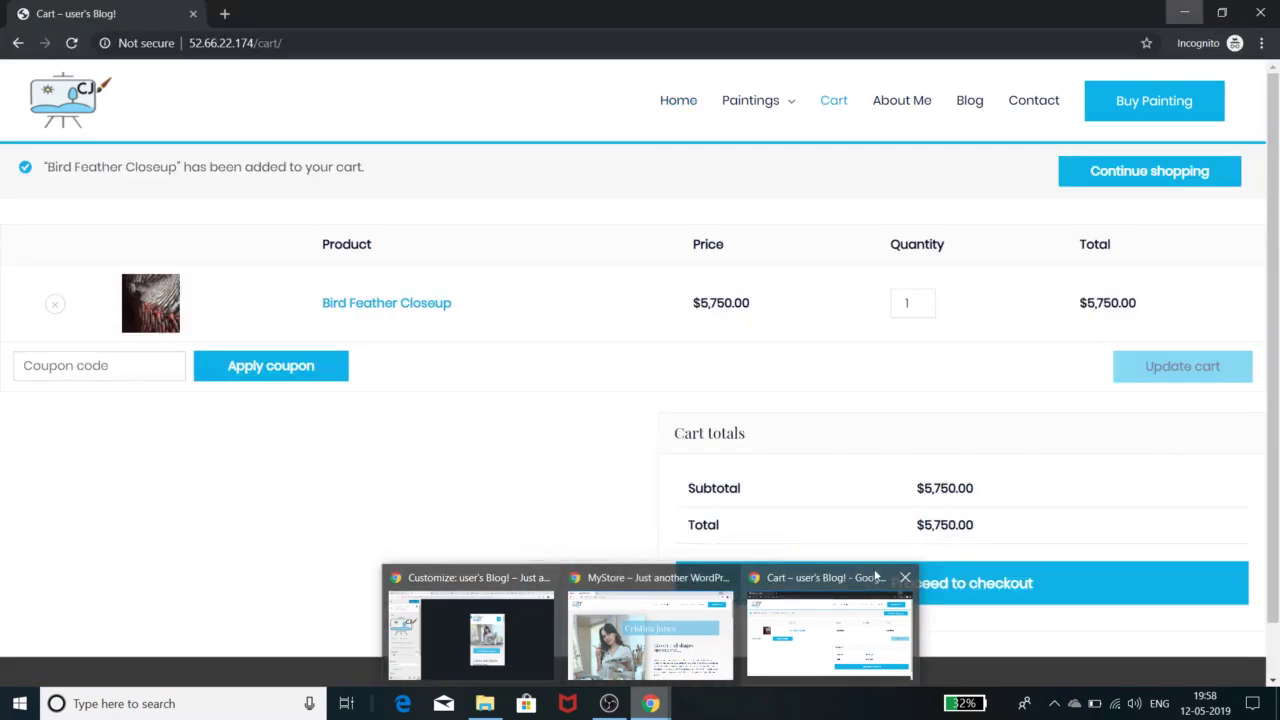
left_click(905, 577)
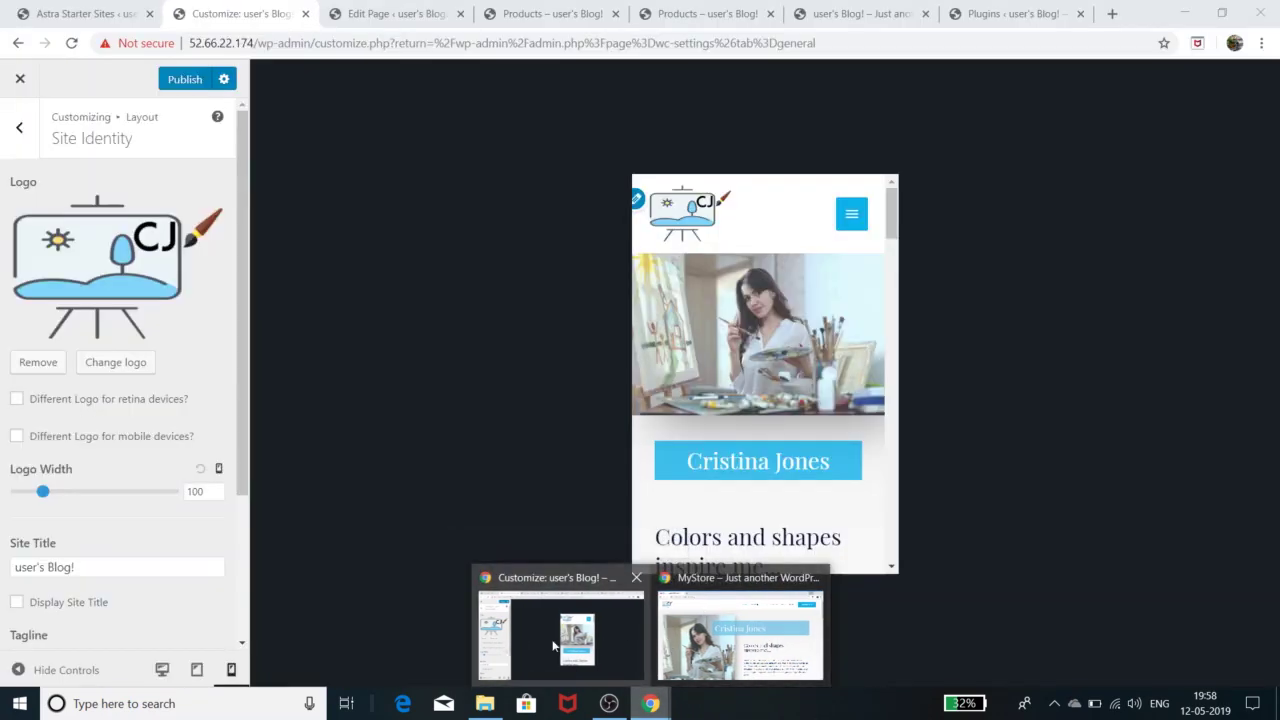
left_click(550, 632)
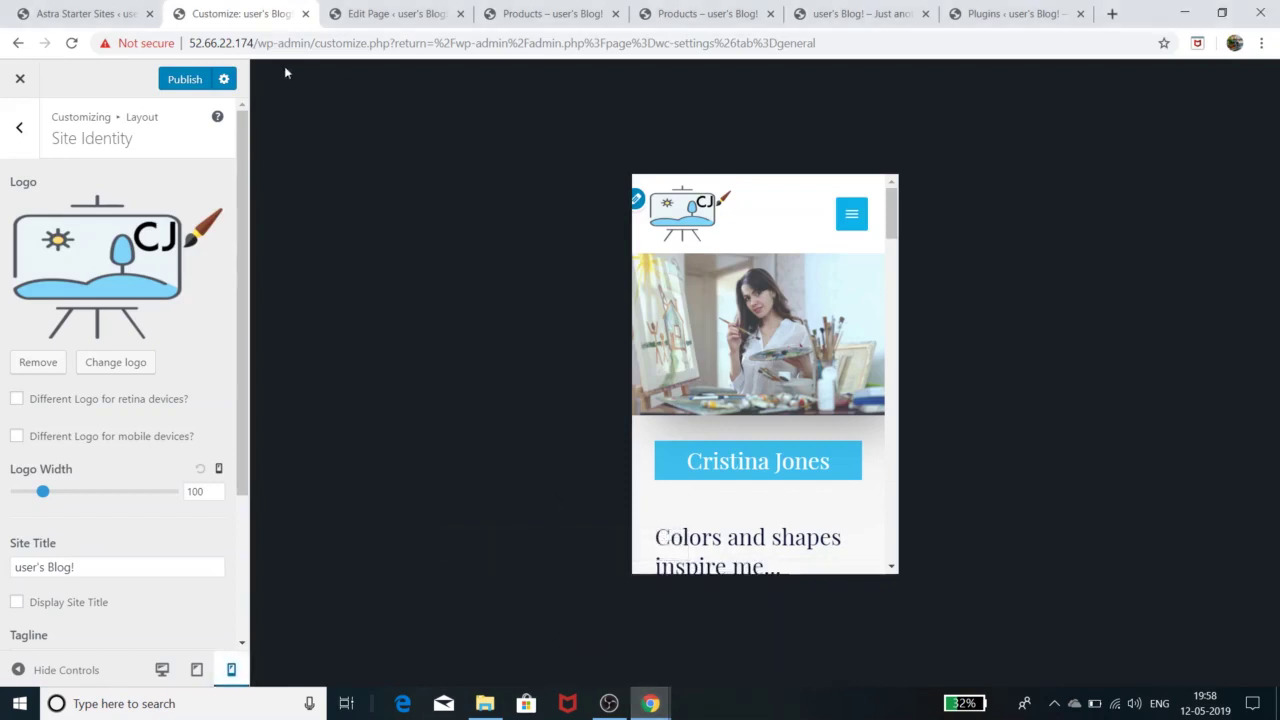
Step: Copy the site's address 52.66.22.174 and load it in a new incognito window
left_click_drag(252, 40, 190, 42)
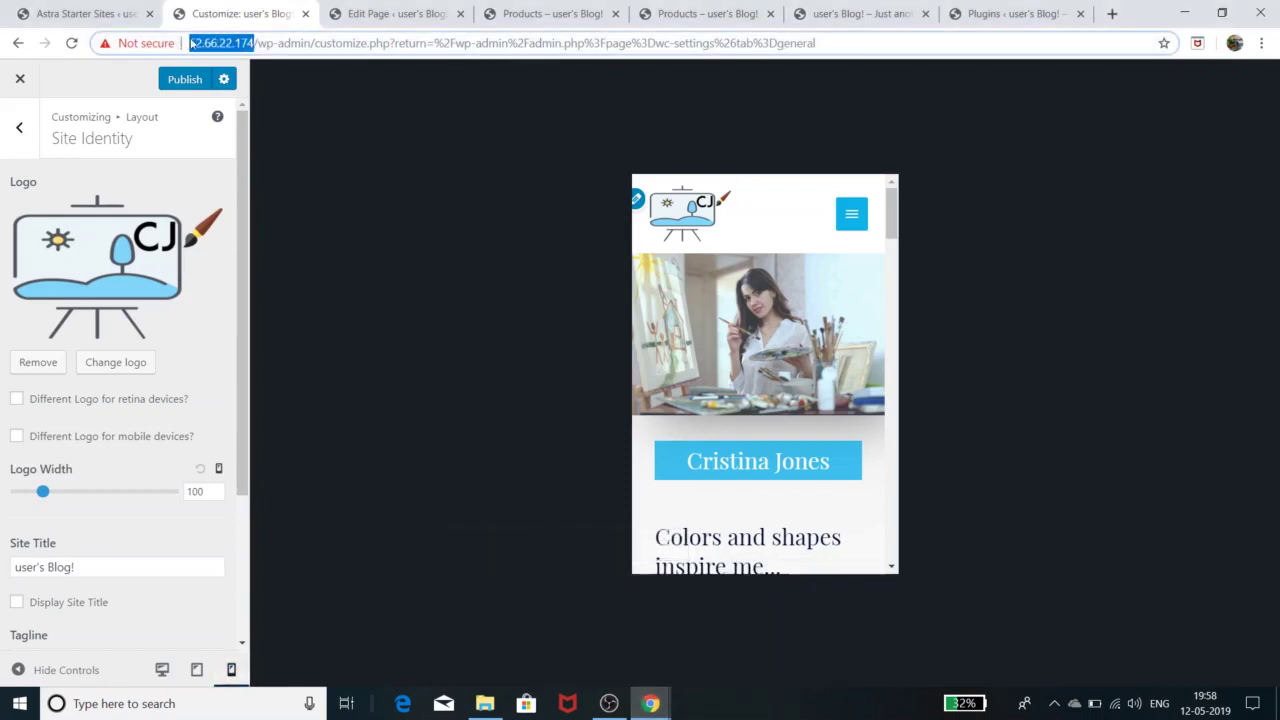
right_click(195, 44)
left_click(222, 129)
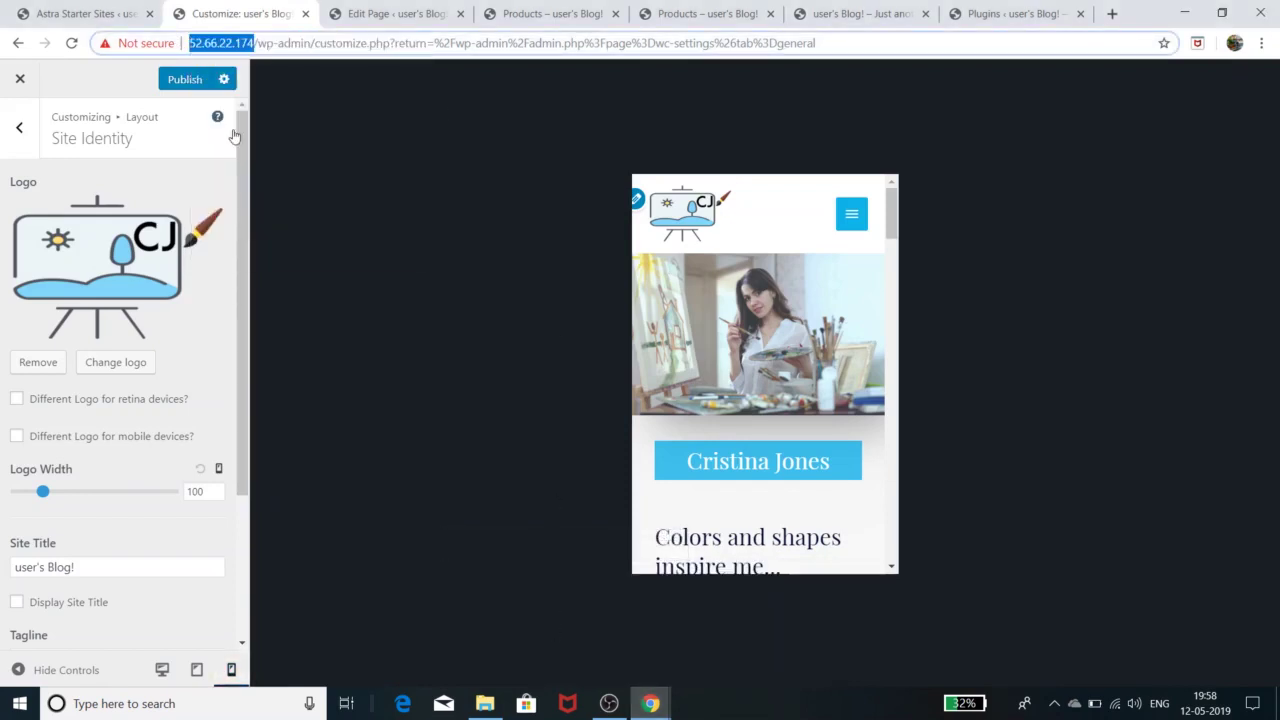
right_click(650, 703)
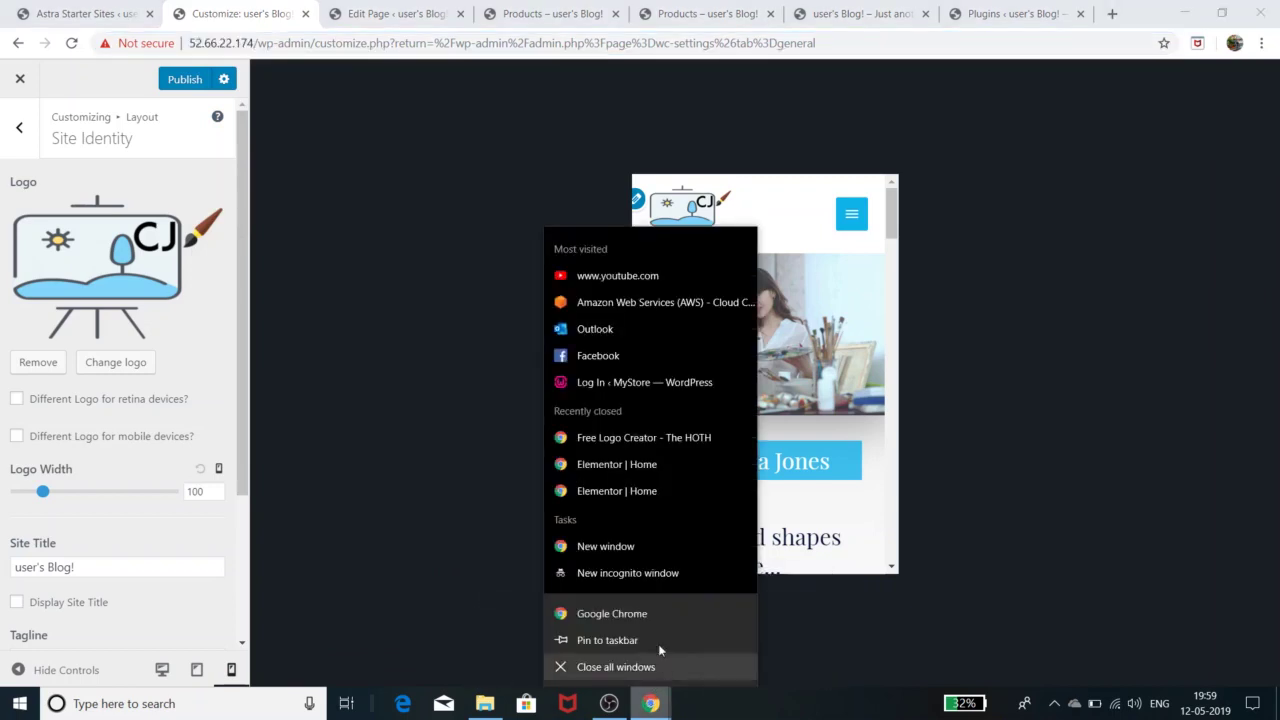
left_click(1188, 166)
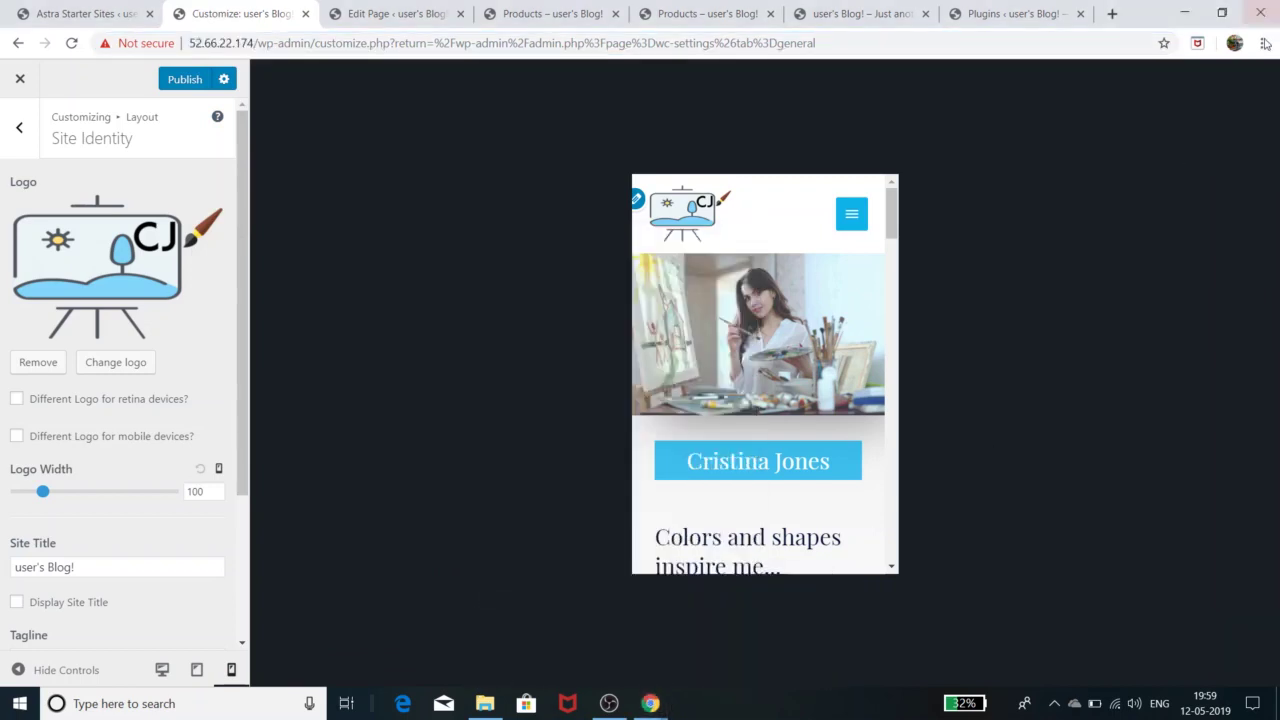
left_click(1265, 43)
left_click(1146, 104)
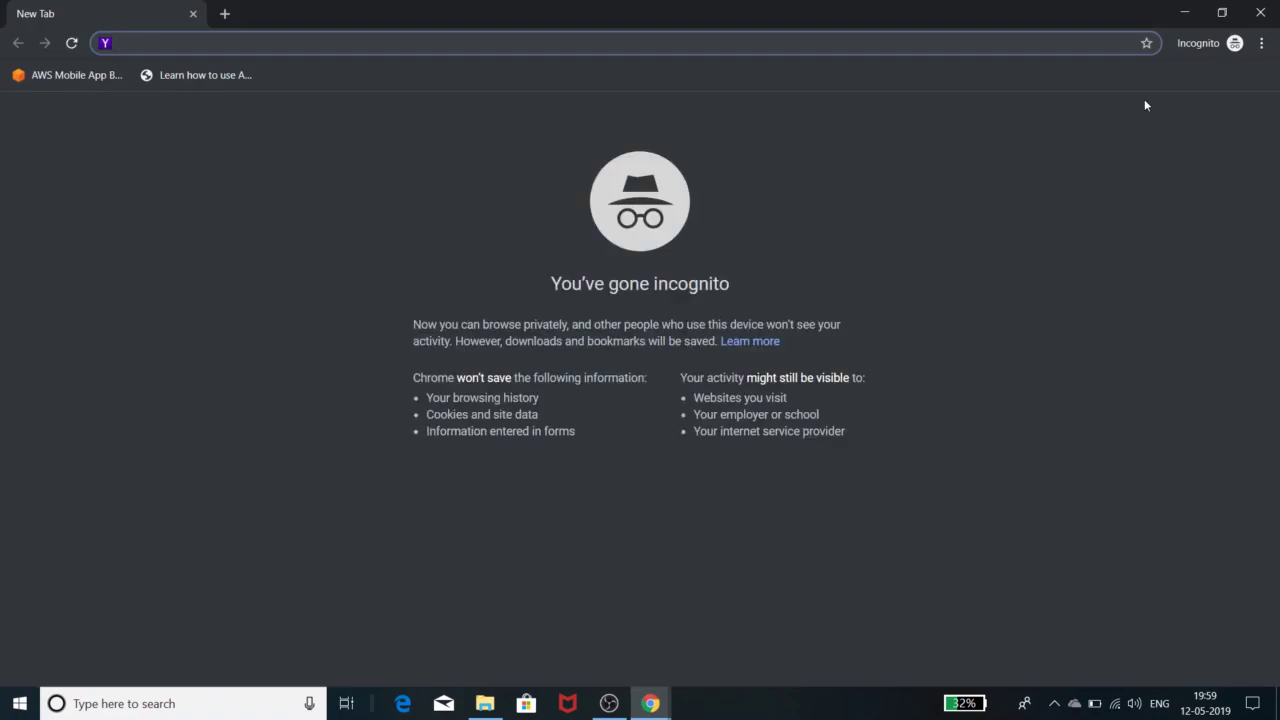
right_click(234, 37)
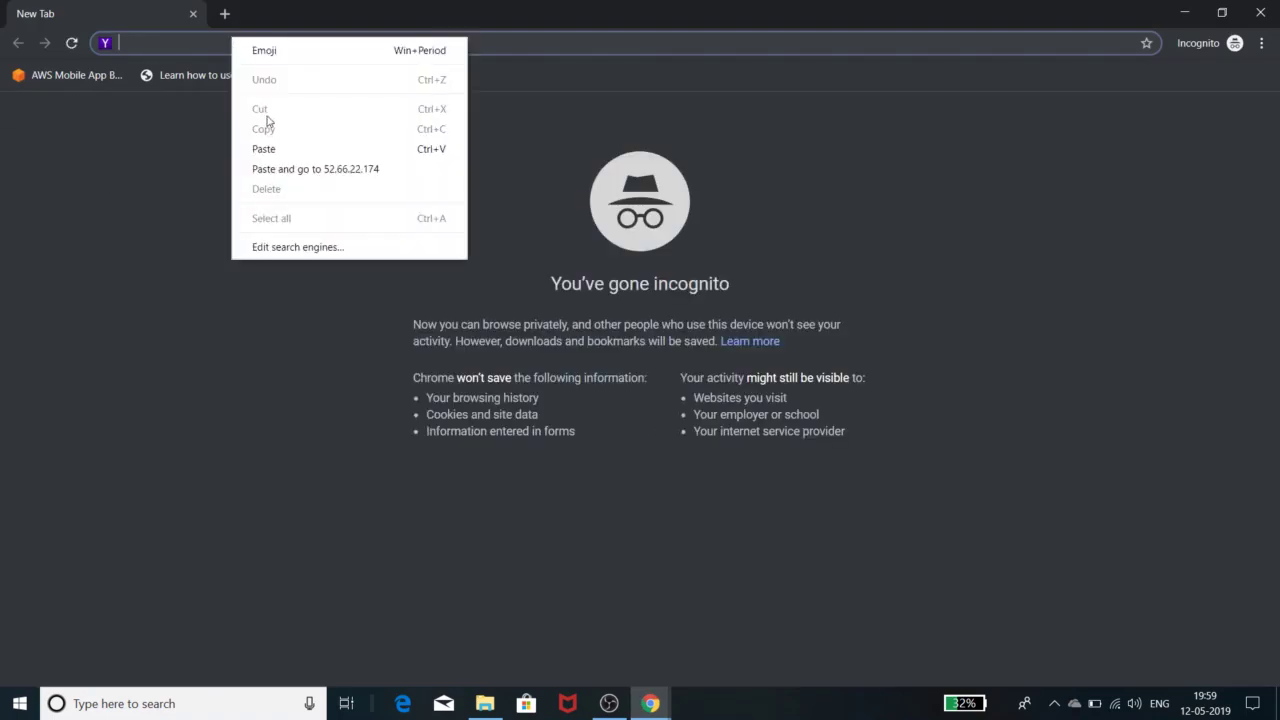
left_click(287, 170)
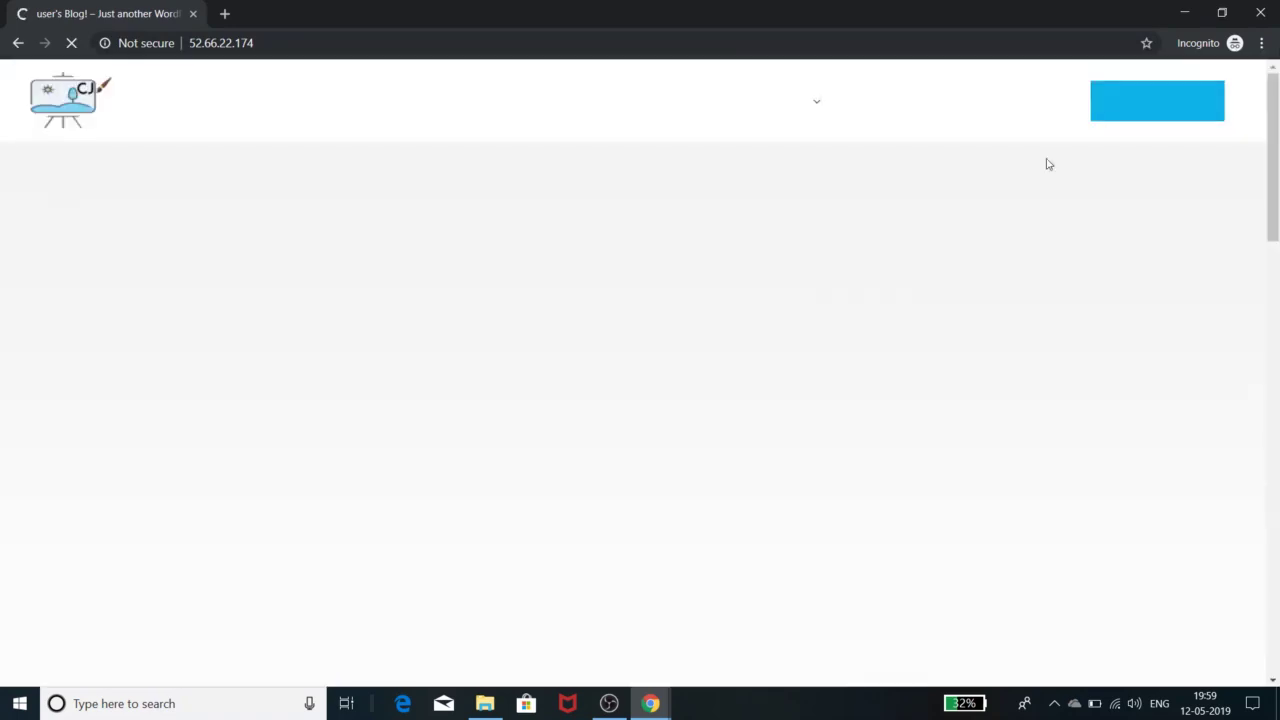
Step: Publish the logo changes in the Customizer
left_click(1184, 13)
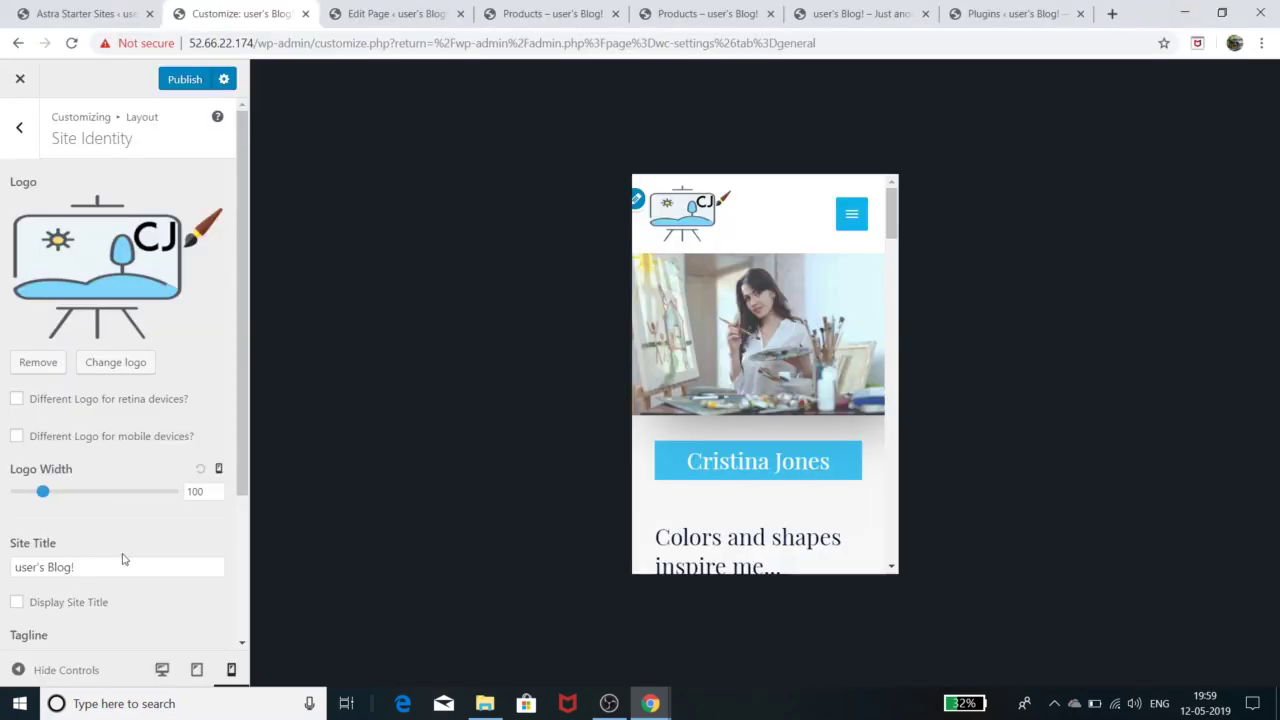
left_click(184, 83)
mouse_move(651, 703)
left_click(788, 632)
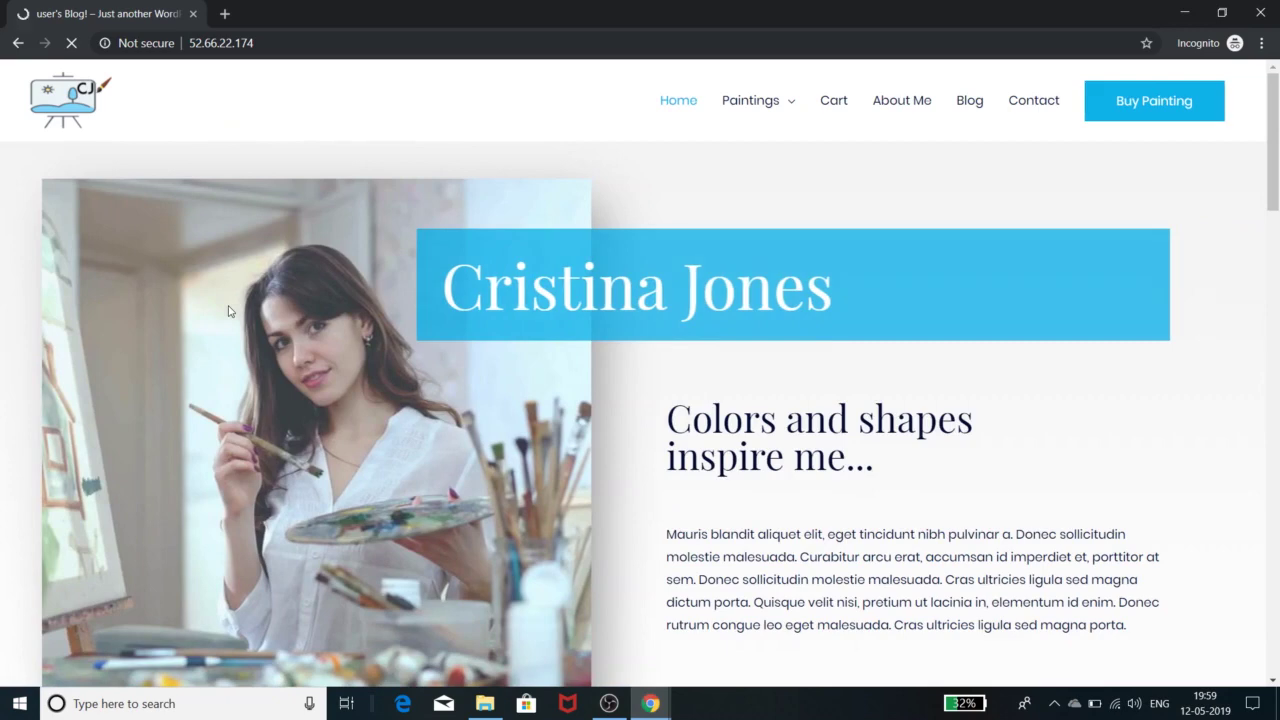
left_click(1184, 13)
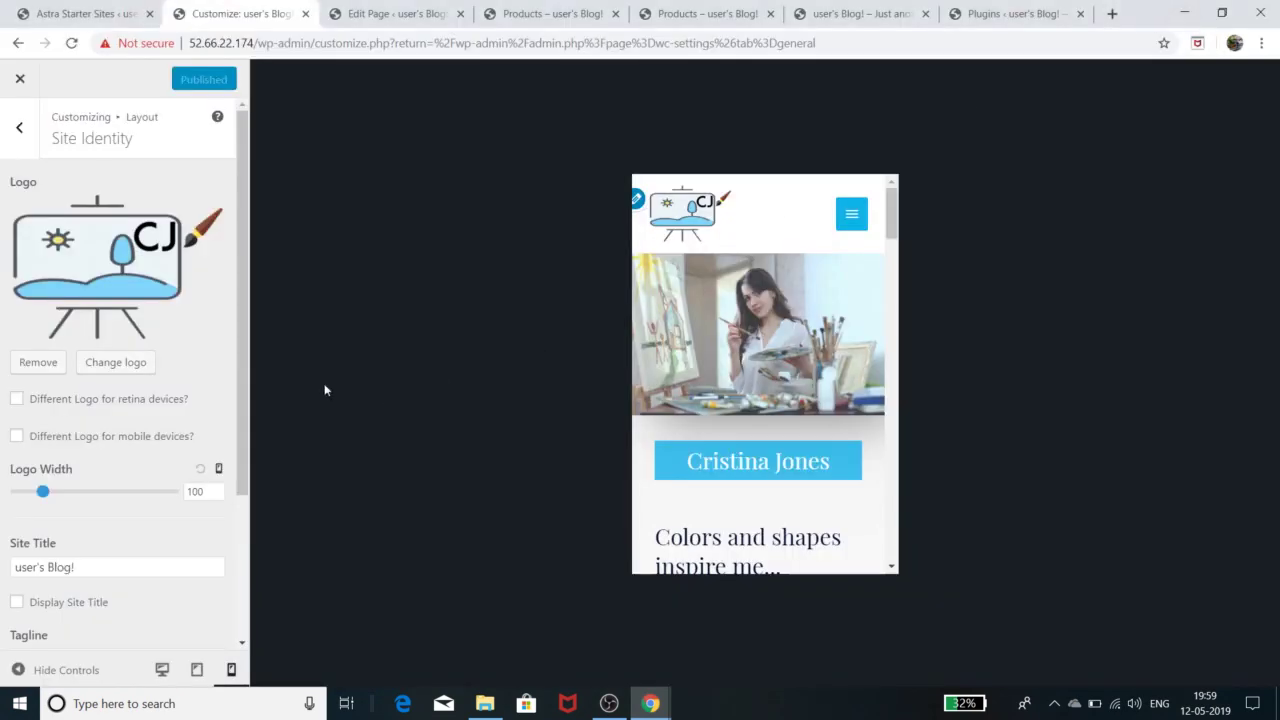
Step: Reload the live homepage in the incognito window and dismiss the Manage banner in its corner
mouse_move(651, 703)
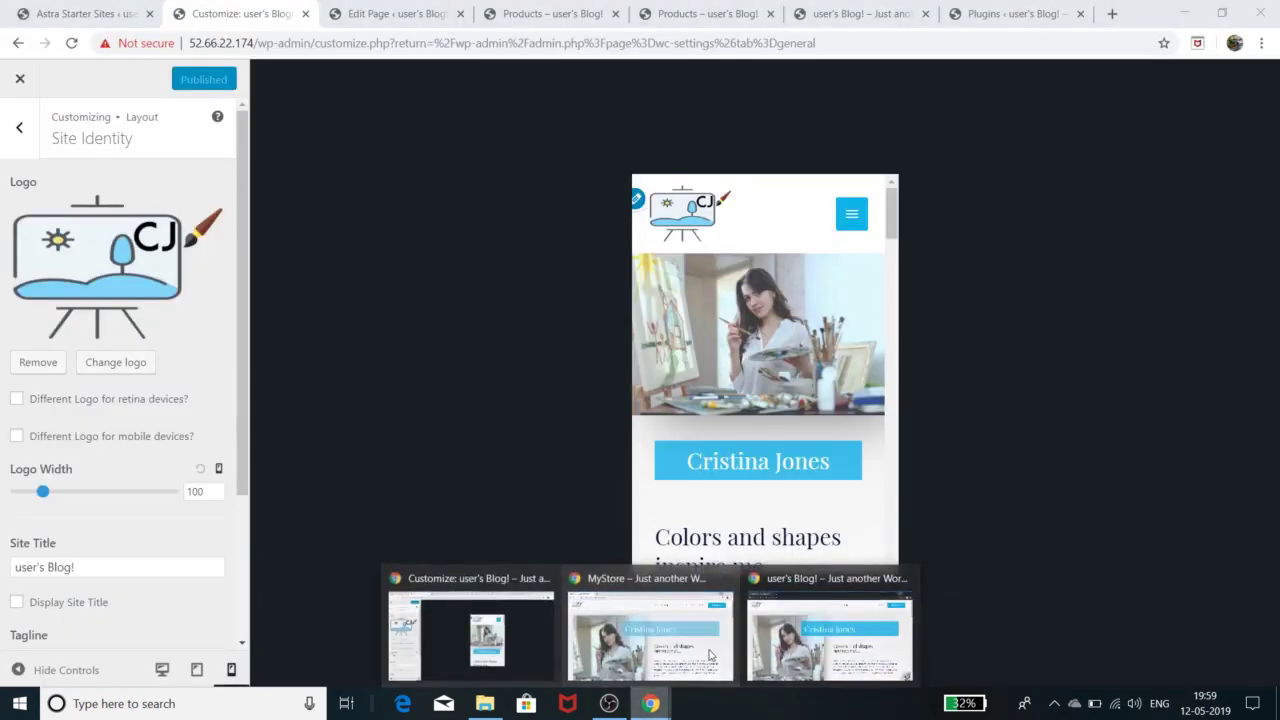
left_click(820, 610)
left_click(72, 43)
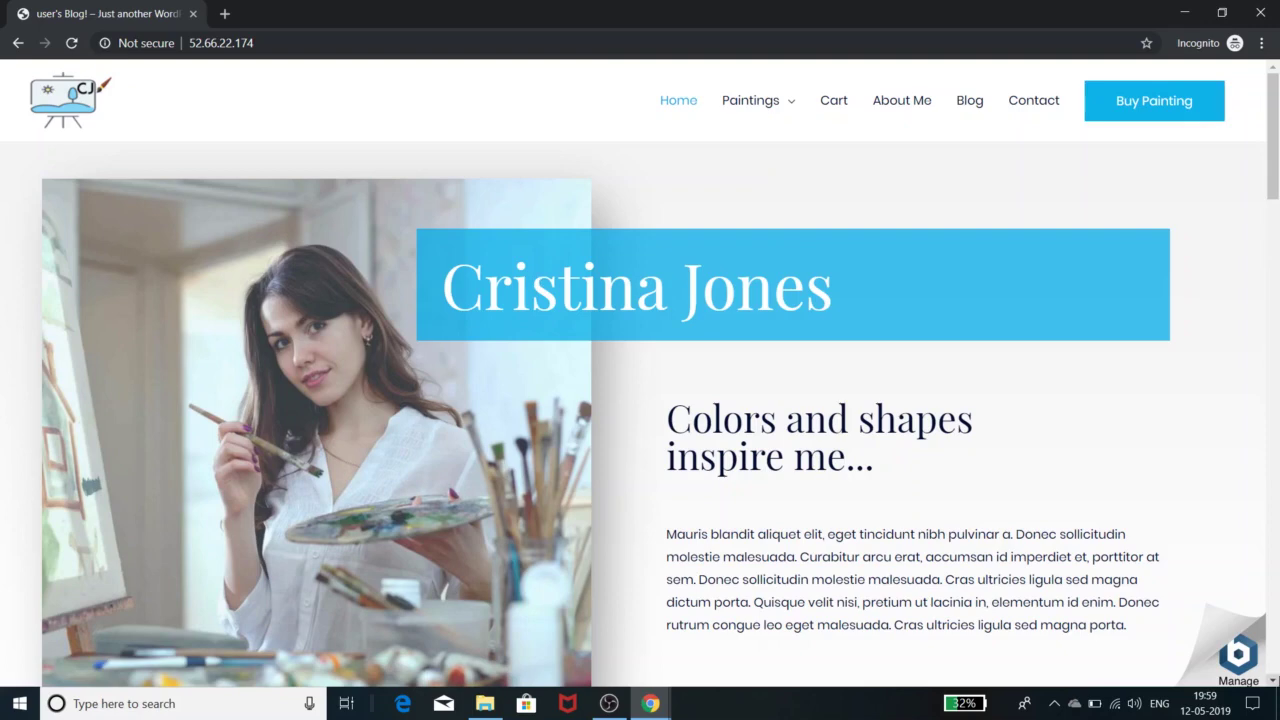
left_click(1257, 632)
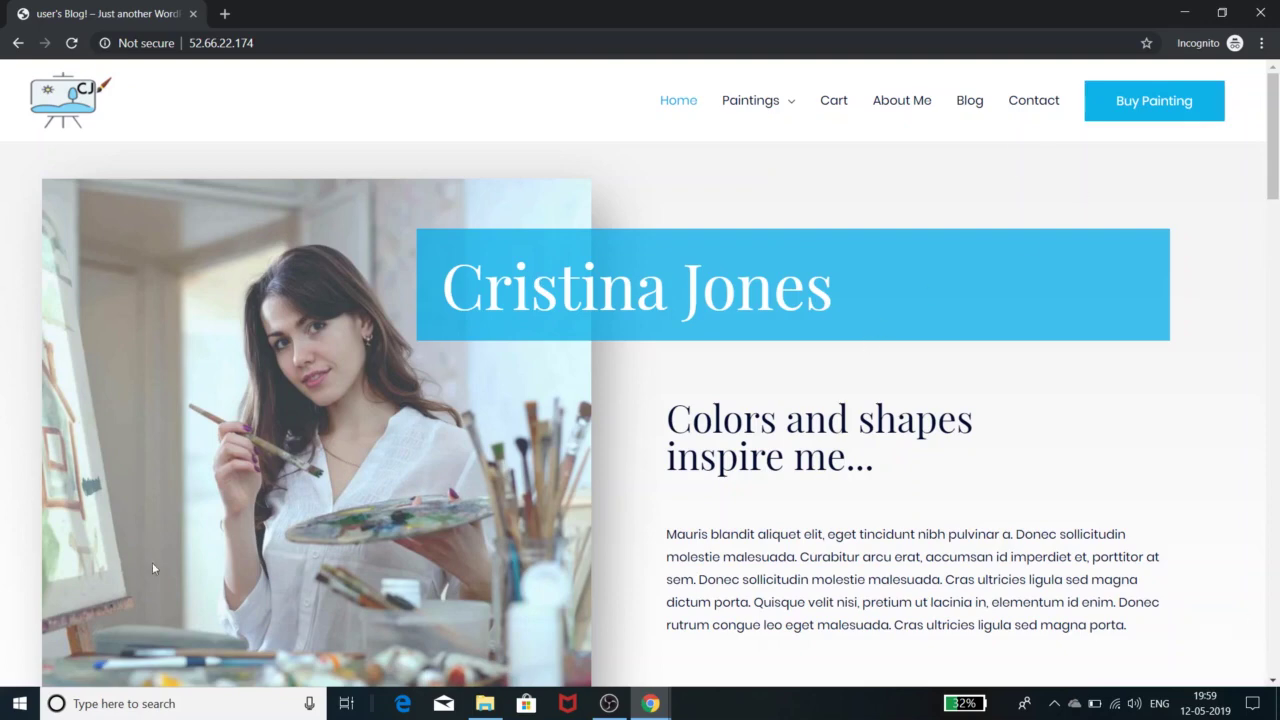
Step: Shrink the incognito window in stages from desktop to phone width to check how the header and logo adapt
left_click(1221, 13)
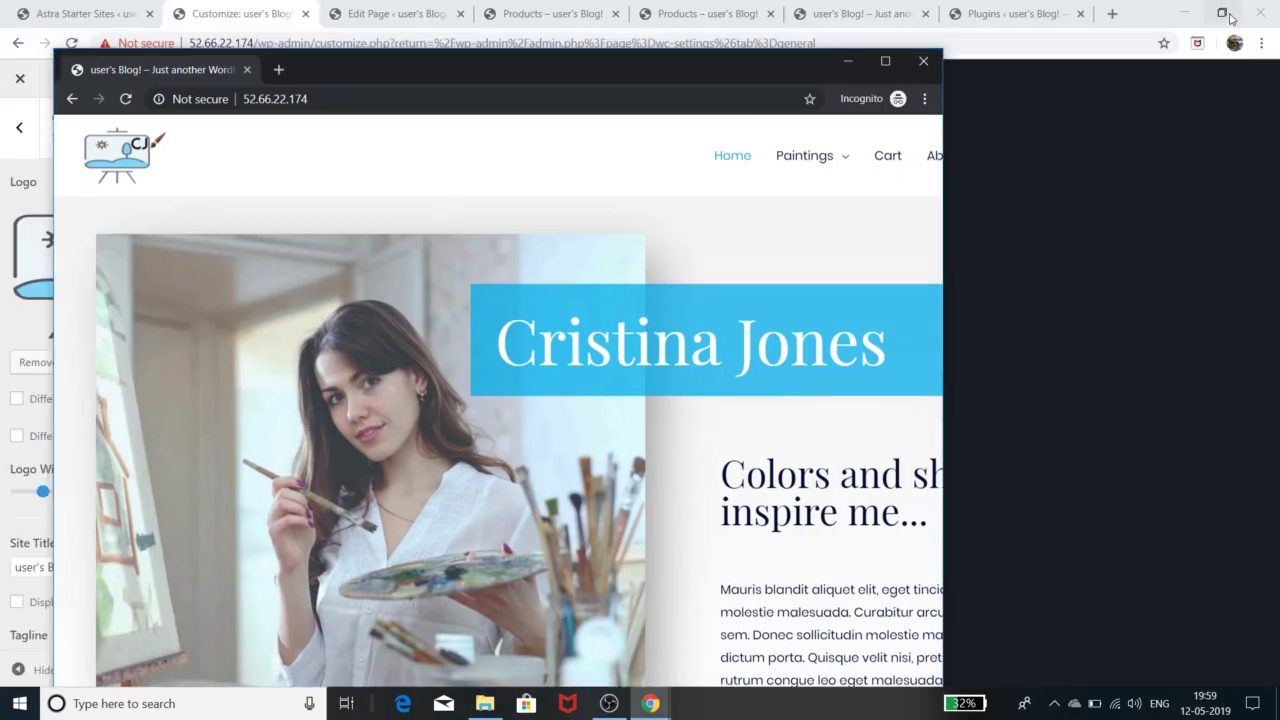
left_click_drag(690, 65, 802, 18)
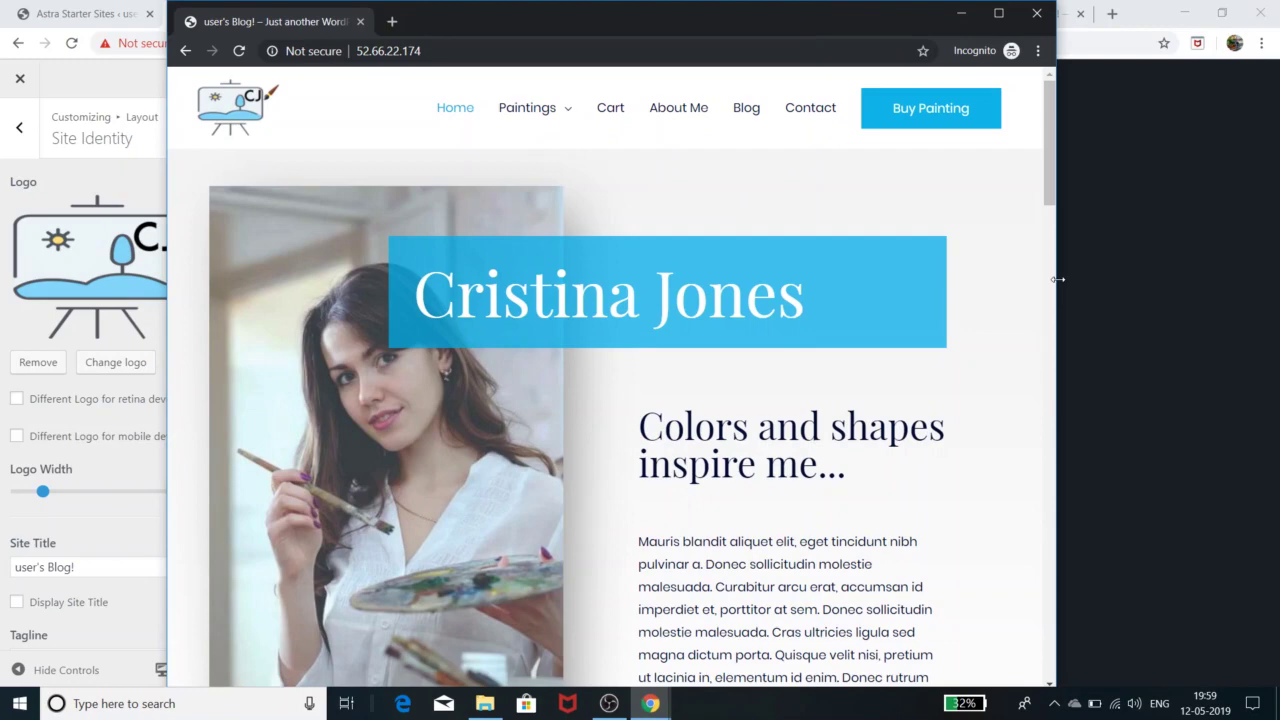
left_click_drag(1057, 280, 916, 297)
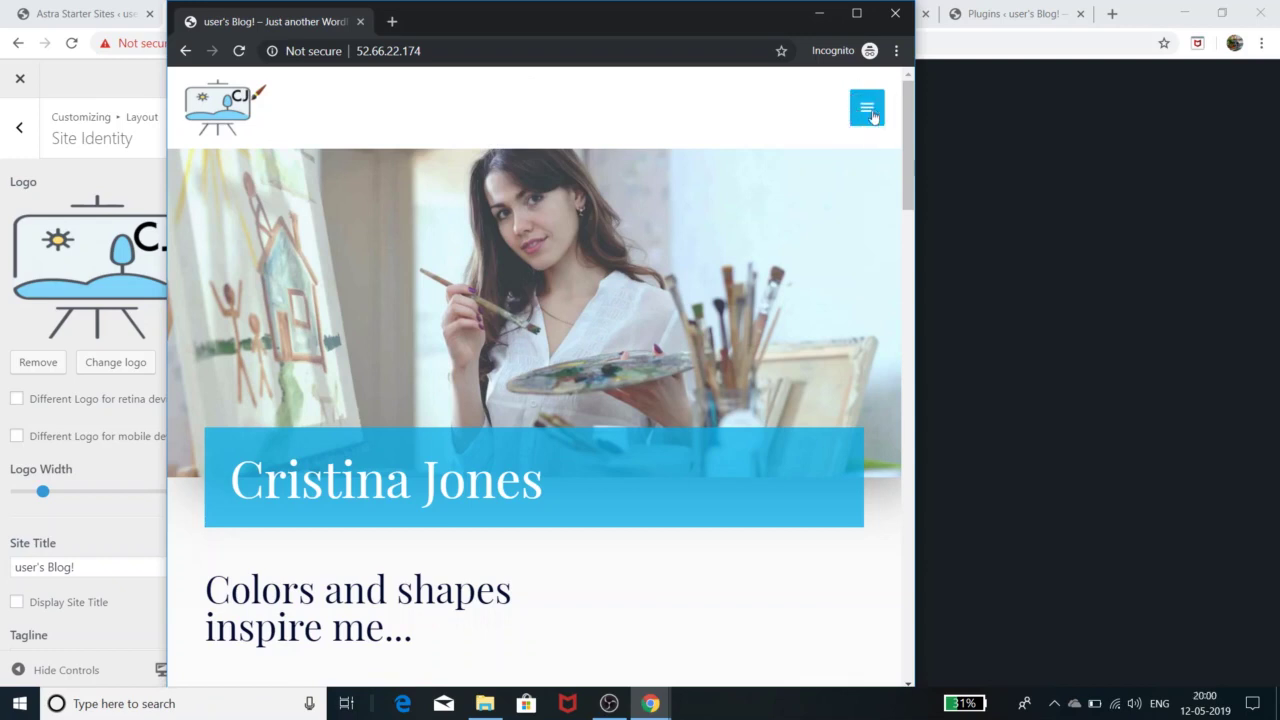
left_click_drag(916, 292, 393, 292)
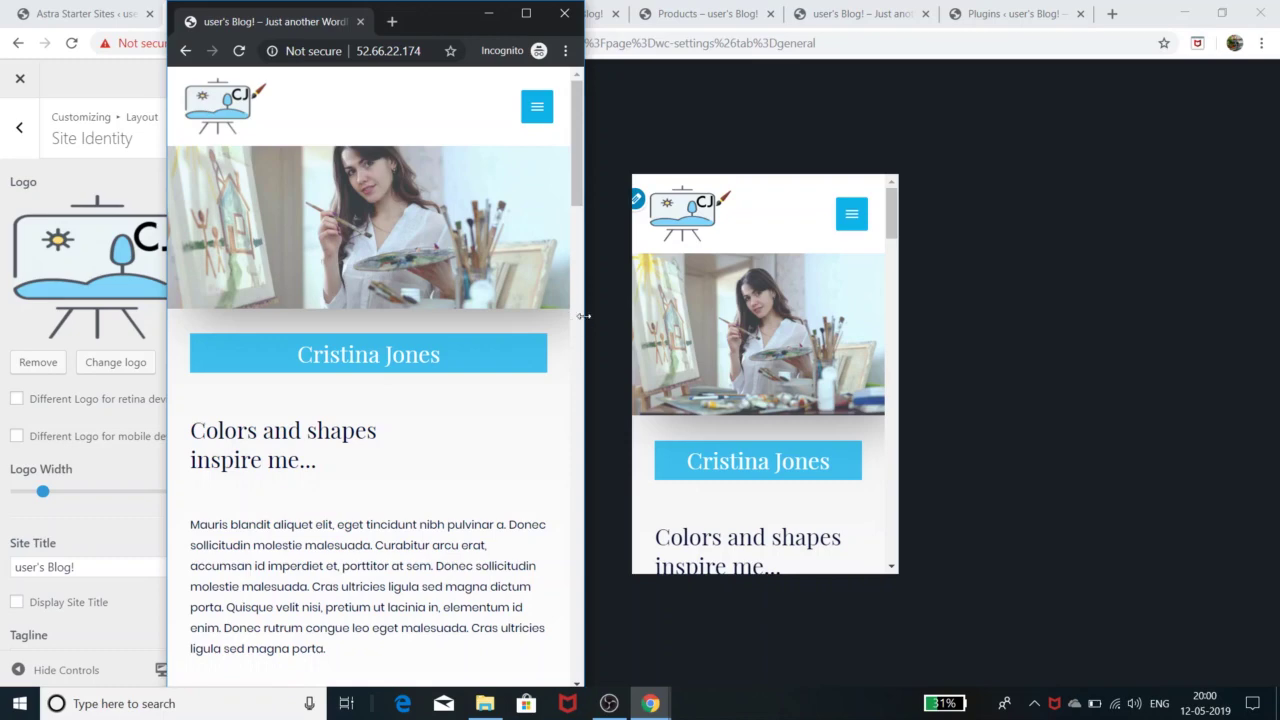
left_click_drag(586, 316, 584, 342)
Step: Review the whole live homepage at phone width, from the welcome text to the painting categories, and return to its header
scroll(390, 344, "down", 4)
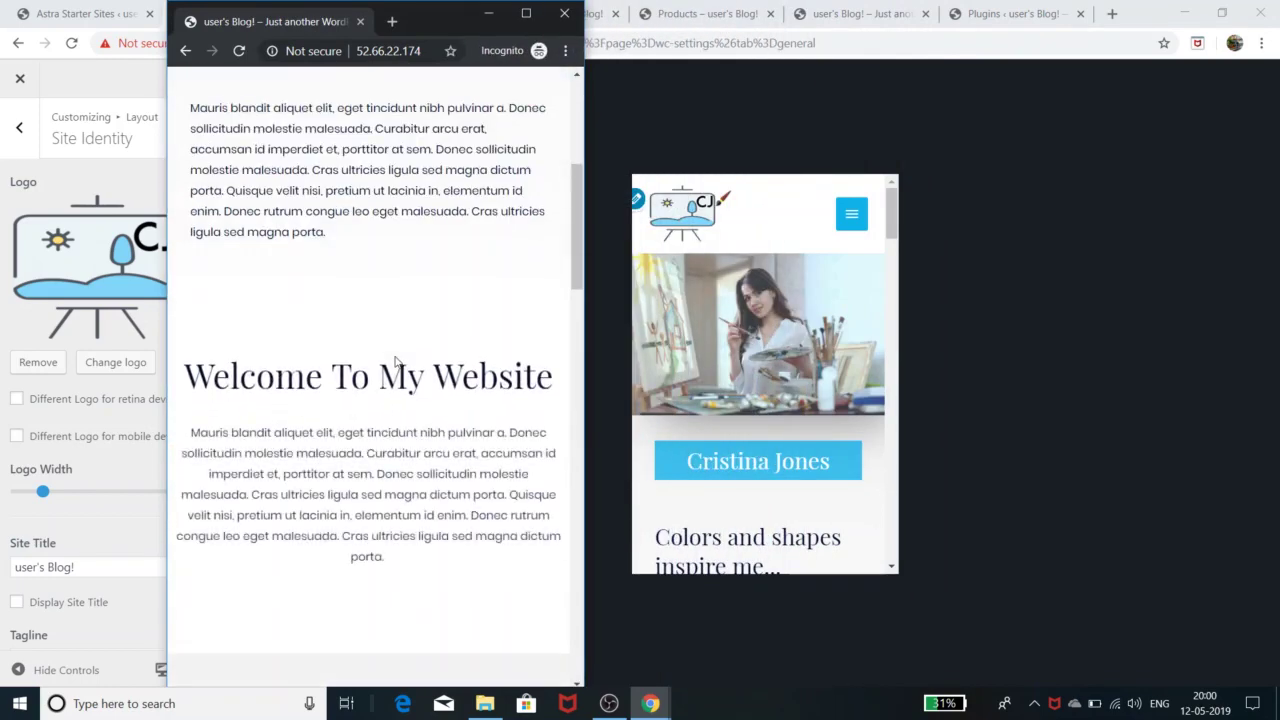
scroll(398, 358, "down", 1)
scroll(398, 360, "down", 5)
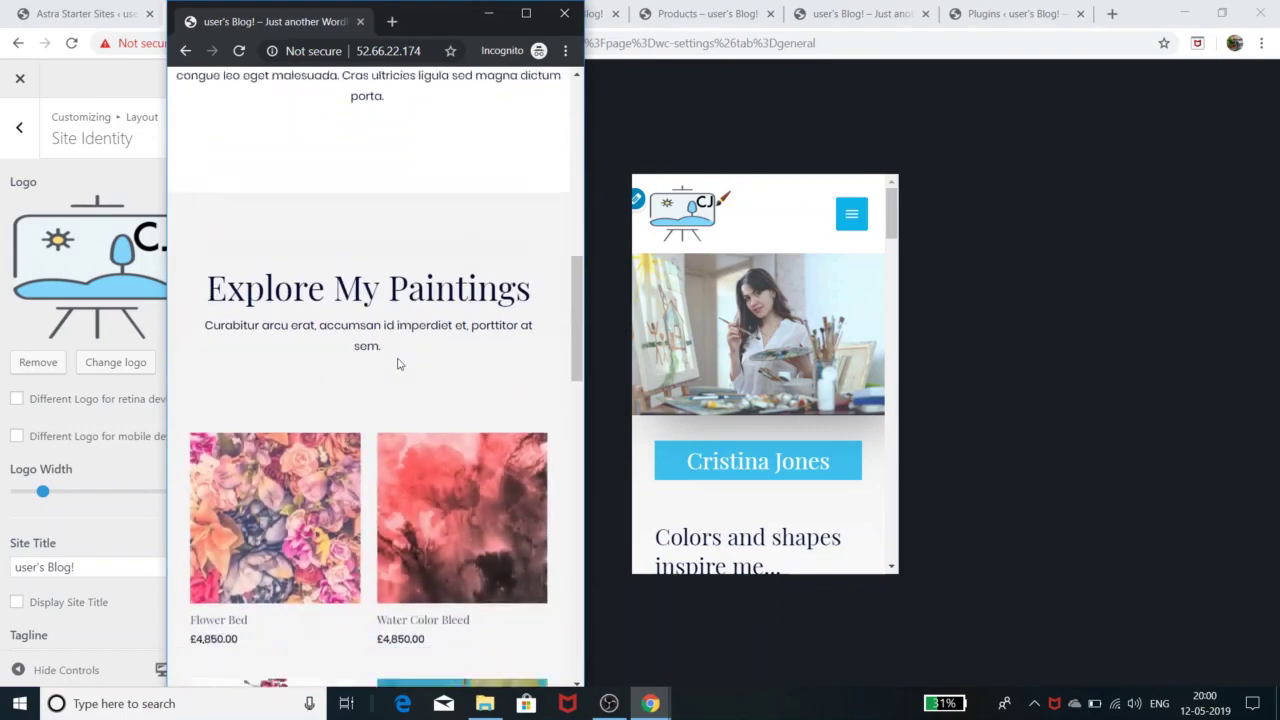
scroll(398, 366, "down", 10)
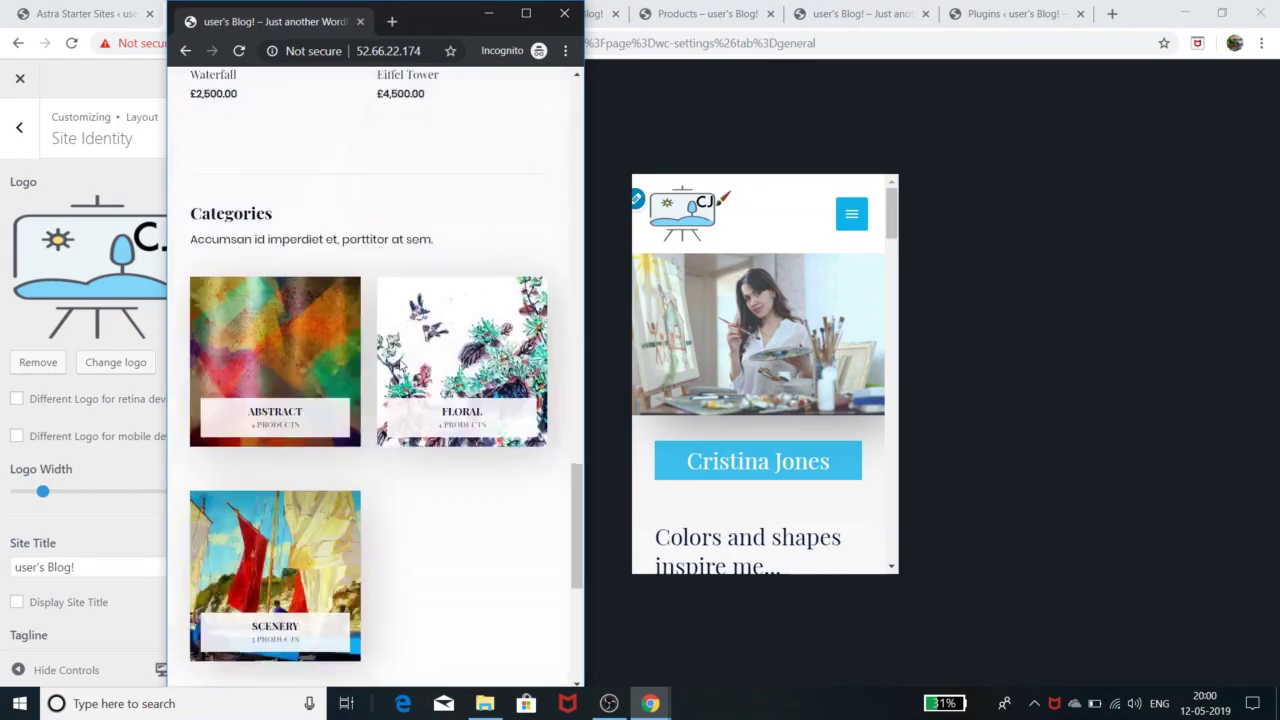
scroll(400, 366, "down", 3)
scroll(400, 366, "up", 18)
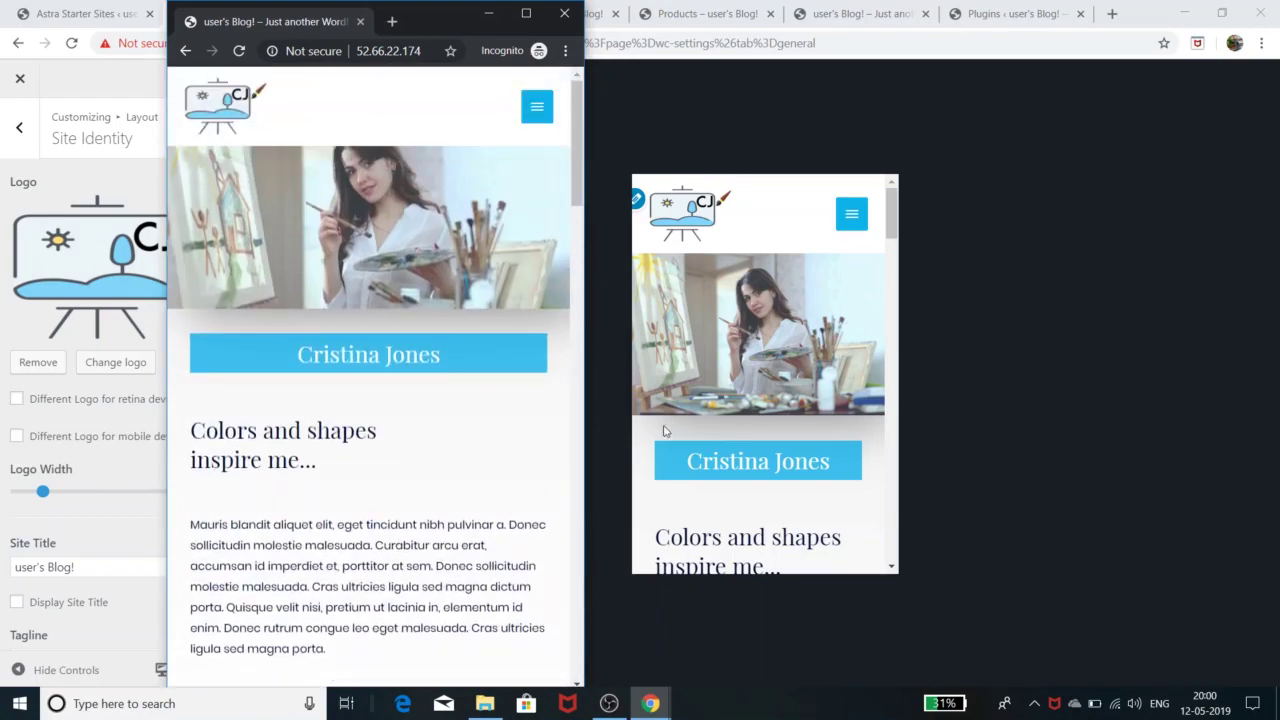
Step: Widen the incognito window to tablet width and review the homepage's paintings and categories layout
left_click_drag(586, 440, 860, 440)
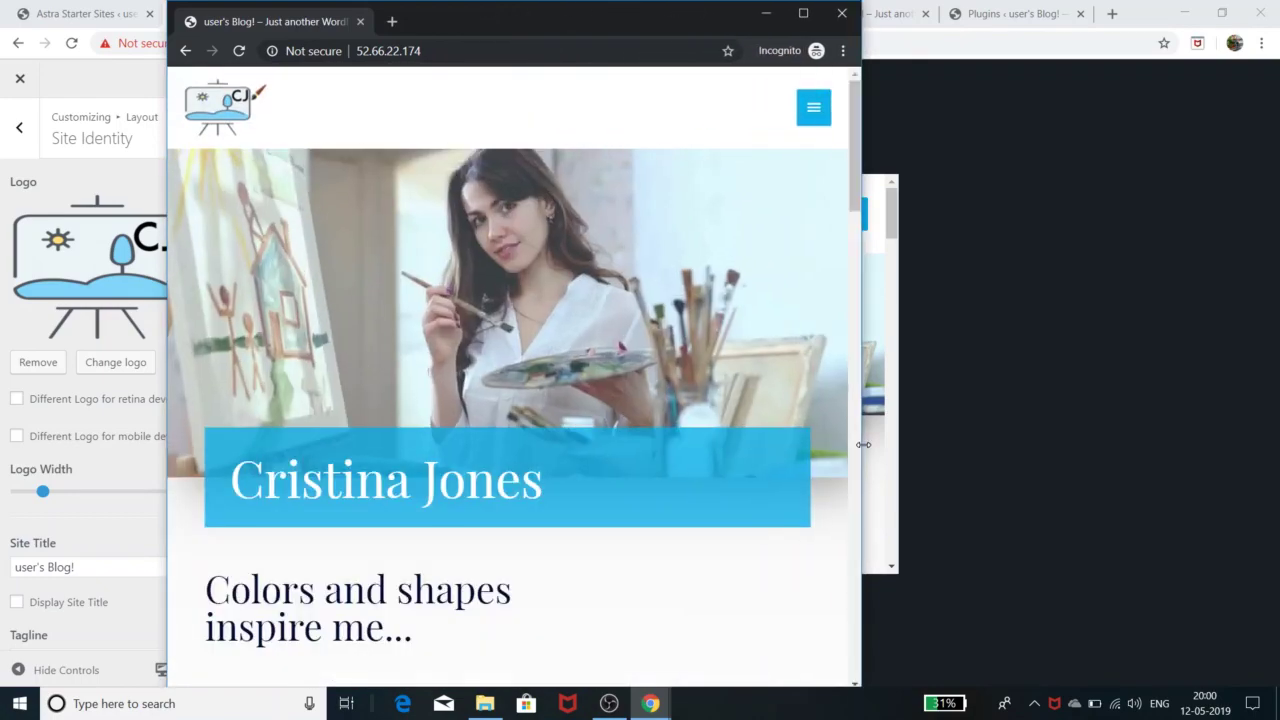
scroll(666, 424, "down", 12)
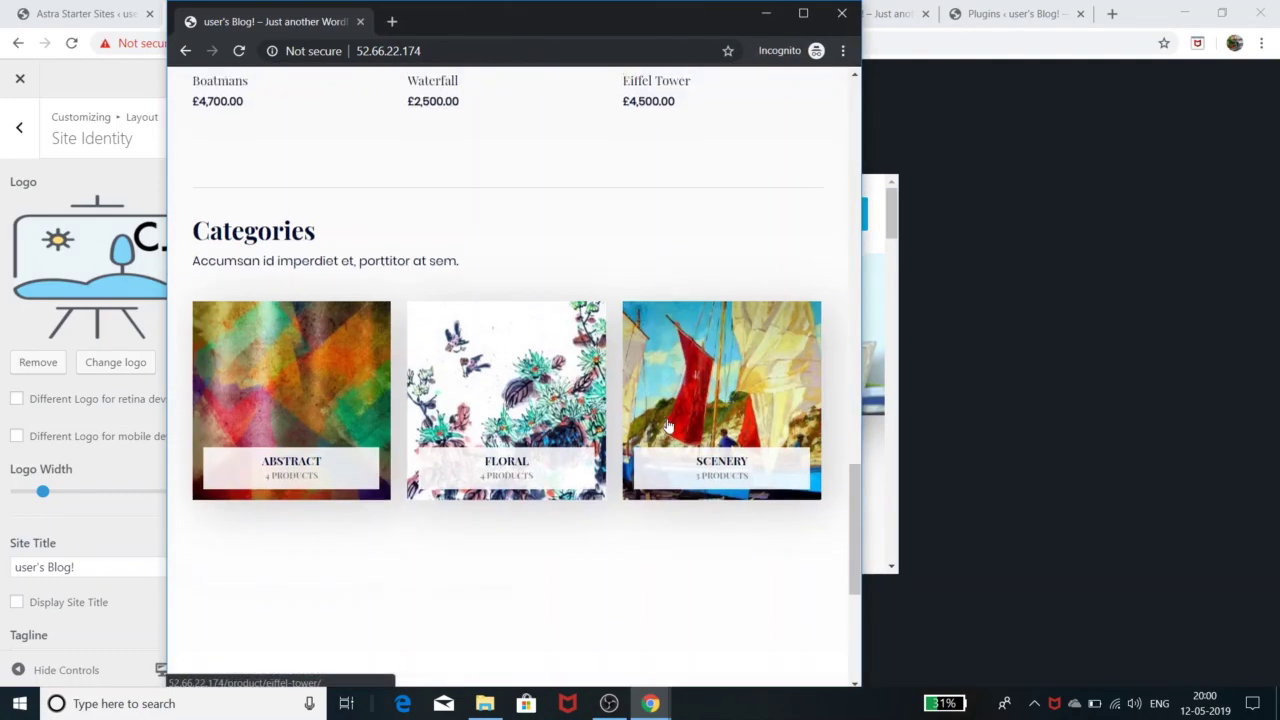
scroll(669, 424, "down", 3)
scroll(670, 424, "up", 10)
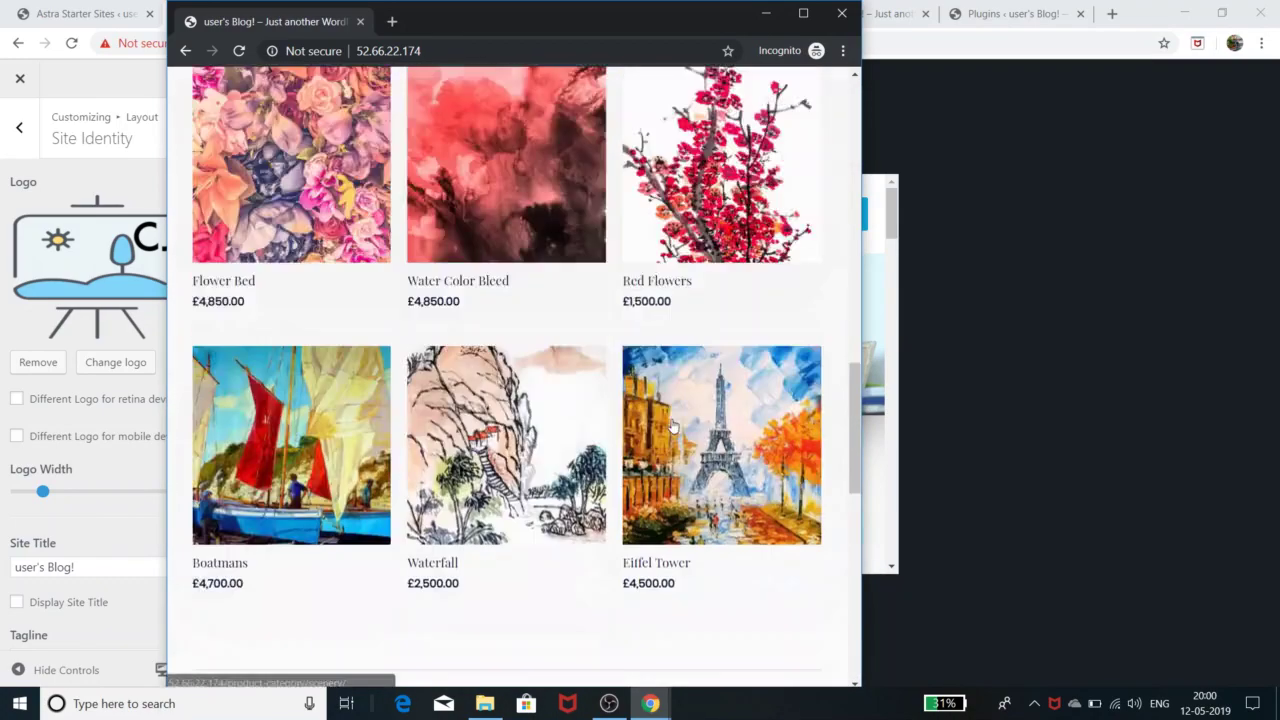
scroll(675, 424, "up", 8)
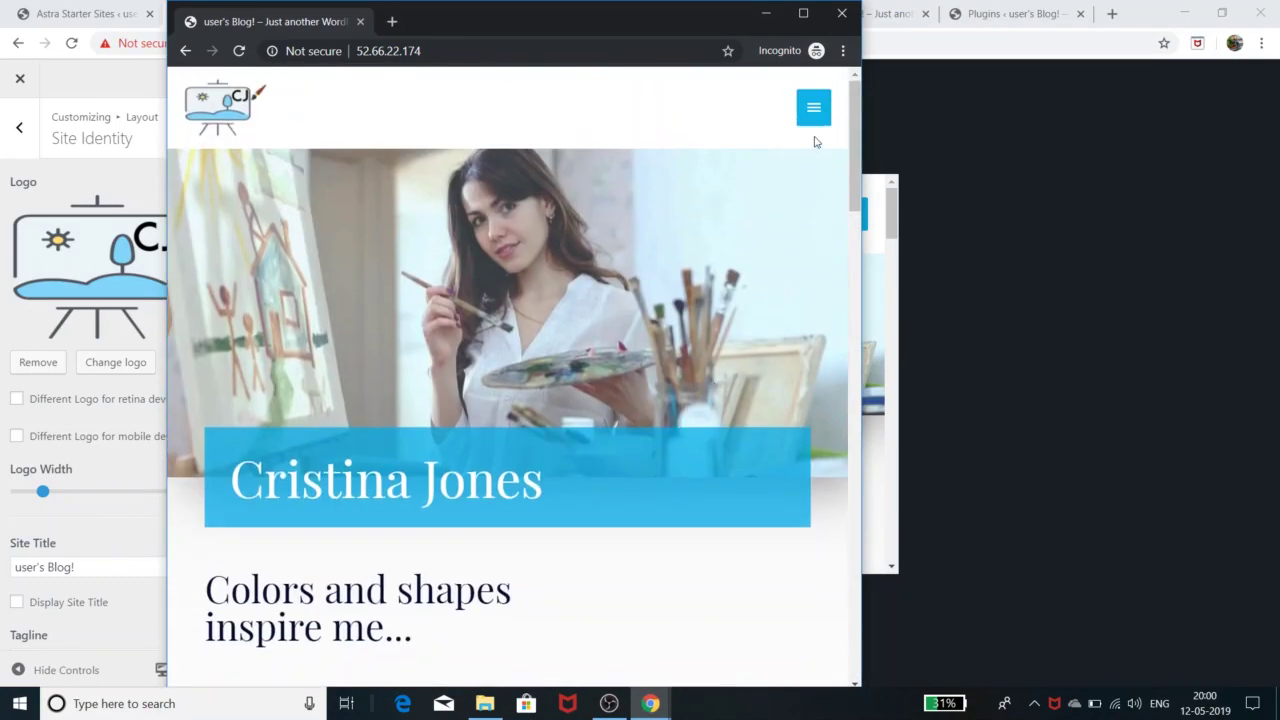
Step: Maximize the incognito window and review the desktop homepage, including the logo, the Paintings submenu and the welcome section
left_click(805, 12)
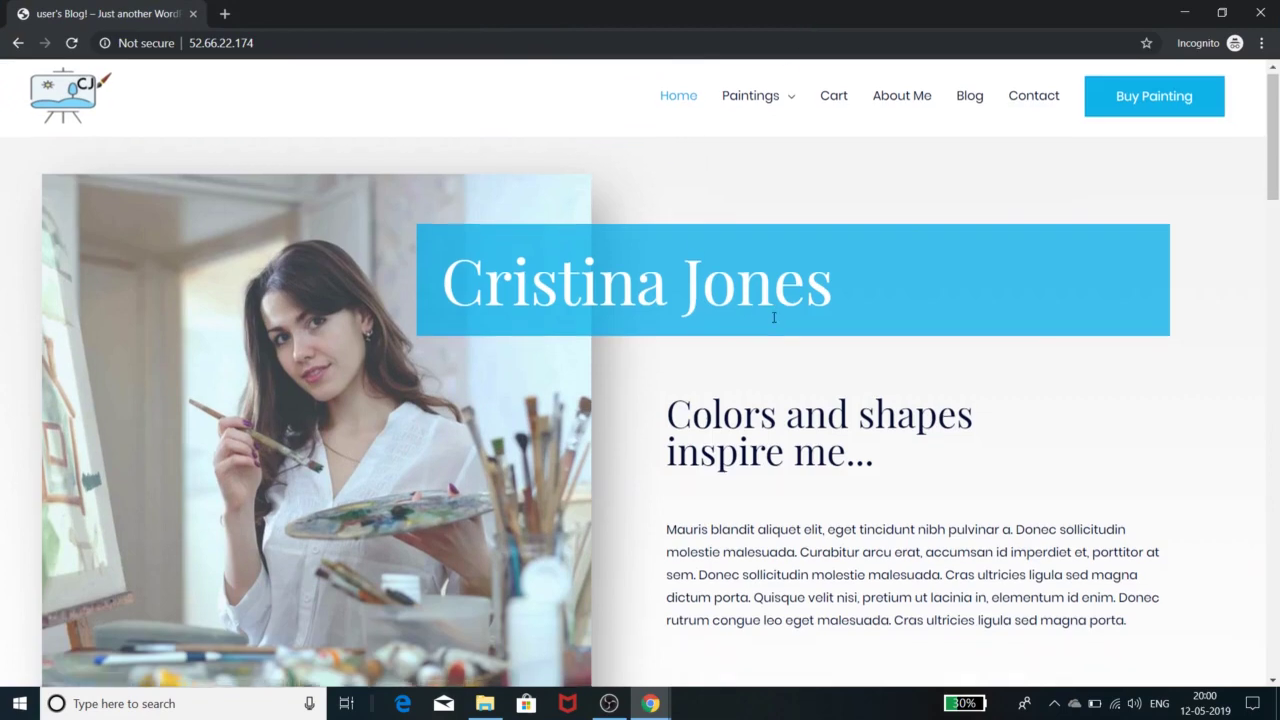
scroll(773, 318, "down", 4)
scroll(773, 318, "up", 5)
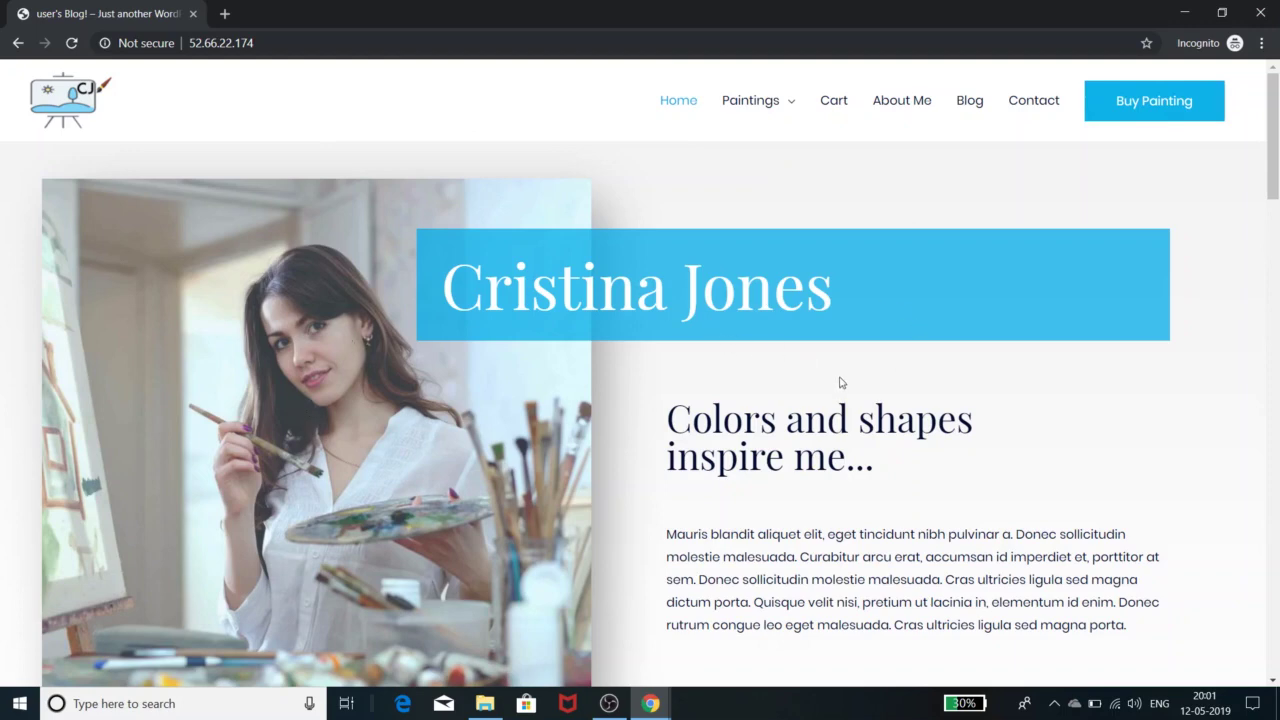
scroll(862, 452, "down", 5)
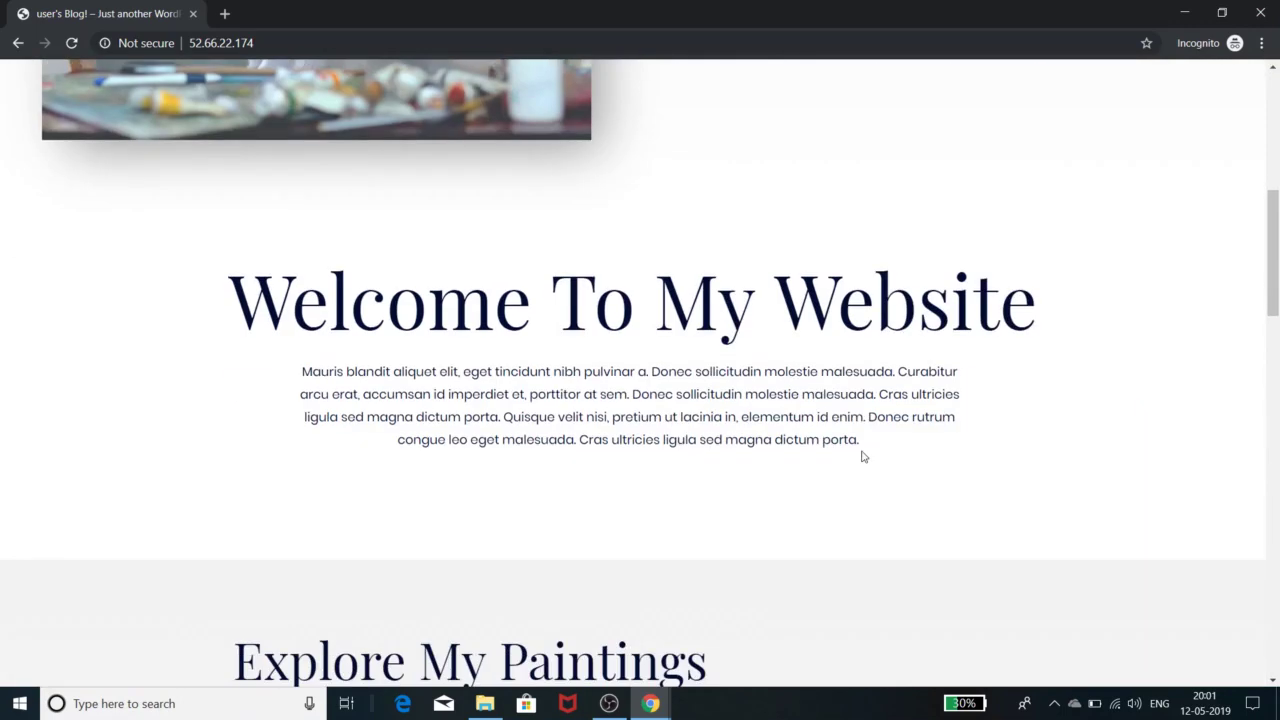
scroll(862, 456, "up", 5)
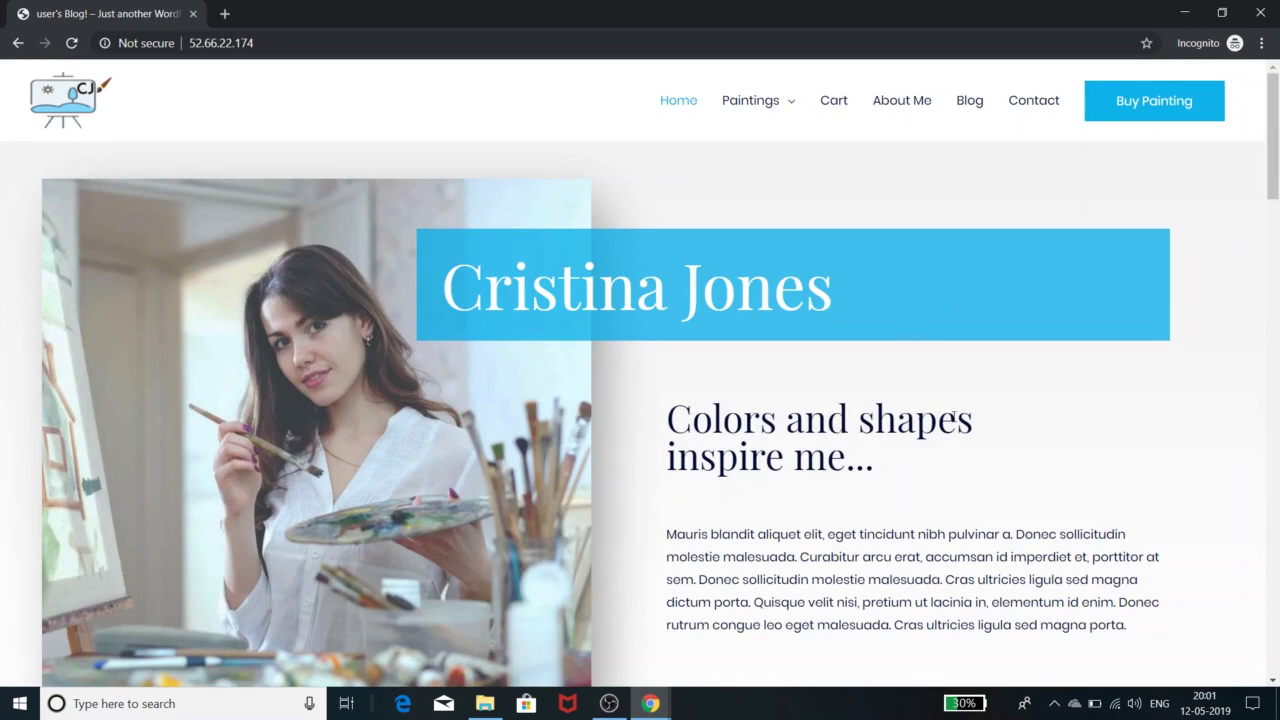
mouse_move(763, 94)
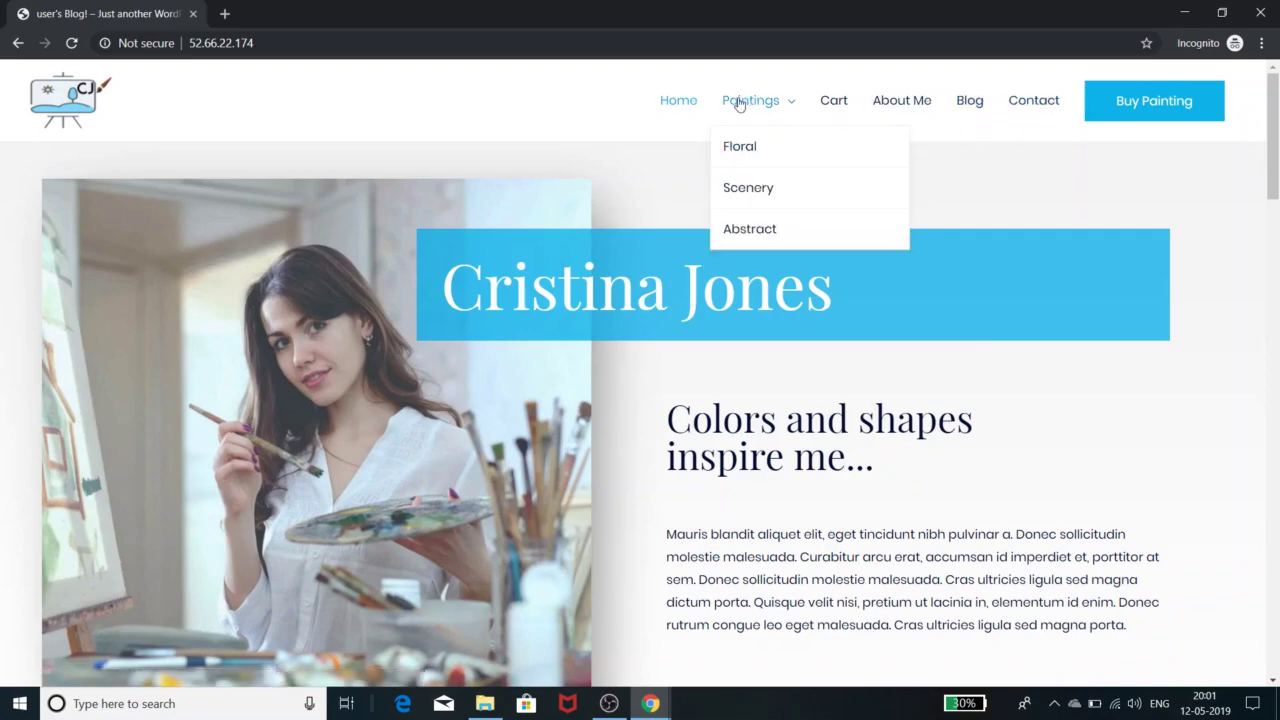
scroll(835, 345, "down", 5)
scroll(835, 345, "down", 5)
scroll(849, 334, "up", 15)
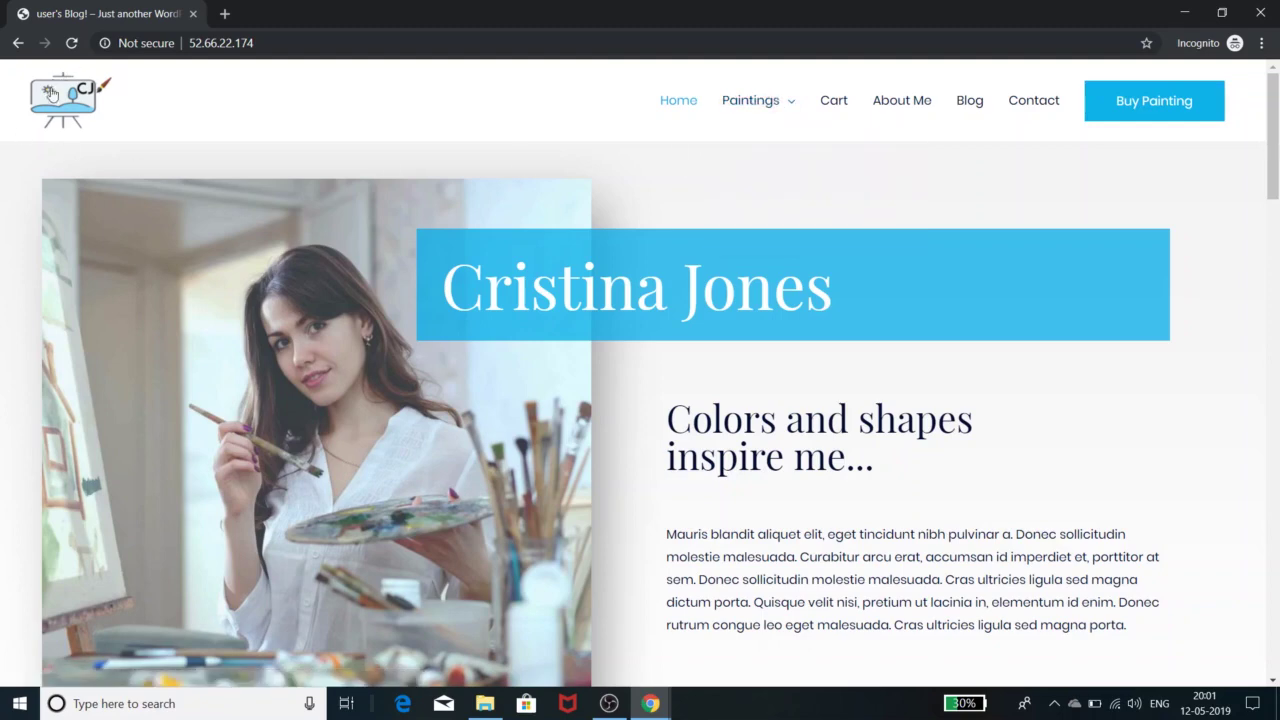
scroll(803, 403, "down", 10)
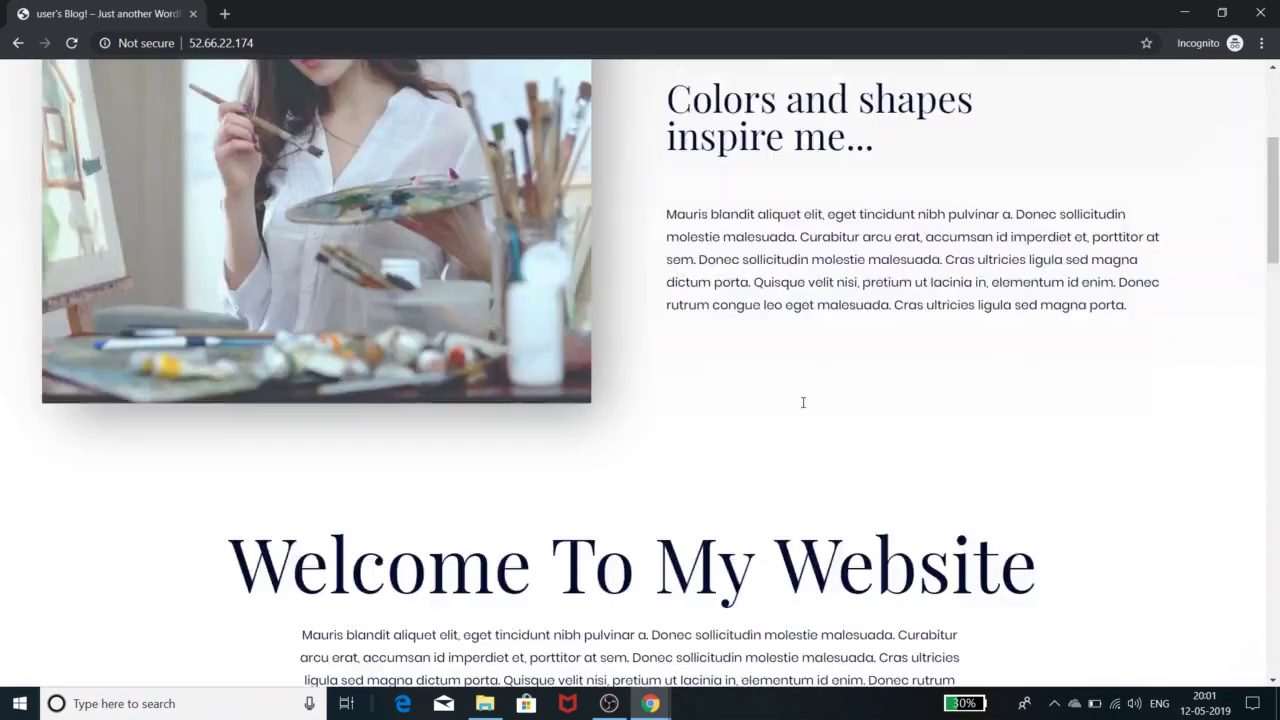
Step: Review the rest of the desktop homepage, from the paintings and categories to the Connect footer, and return to its header
scroll(810, 408, "down", 10)
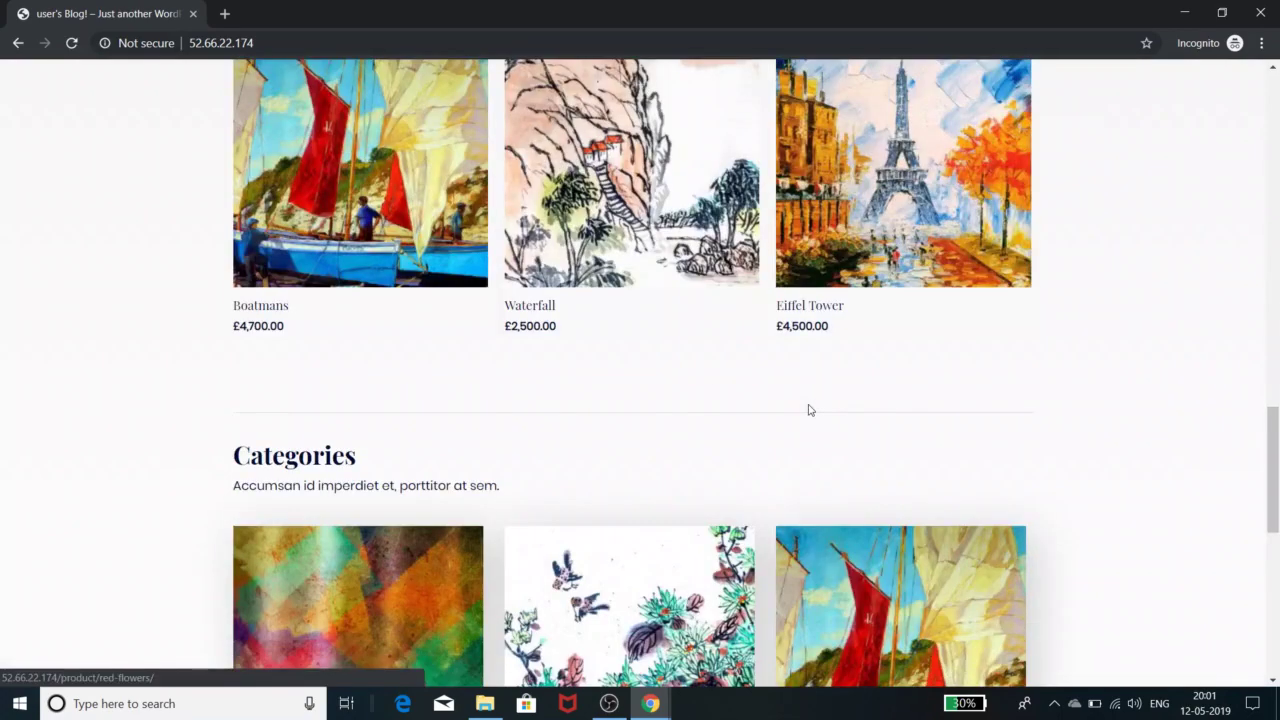
scroll(798, 411, "down", 2)
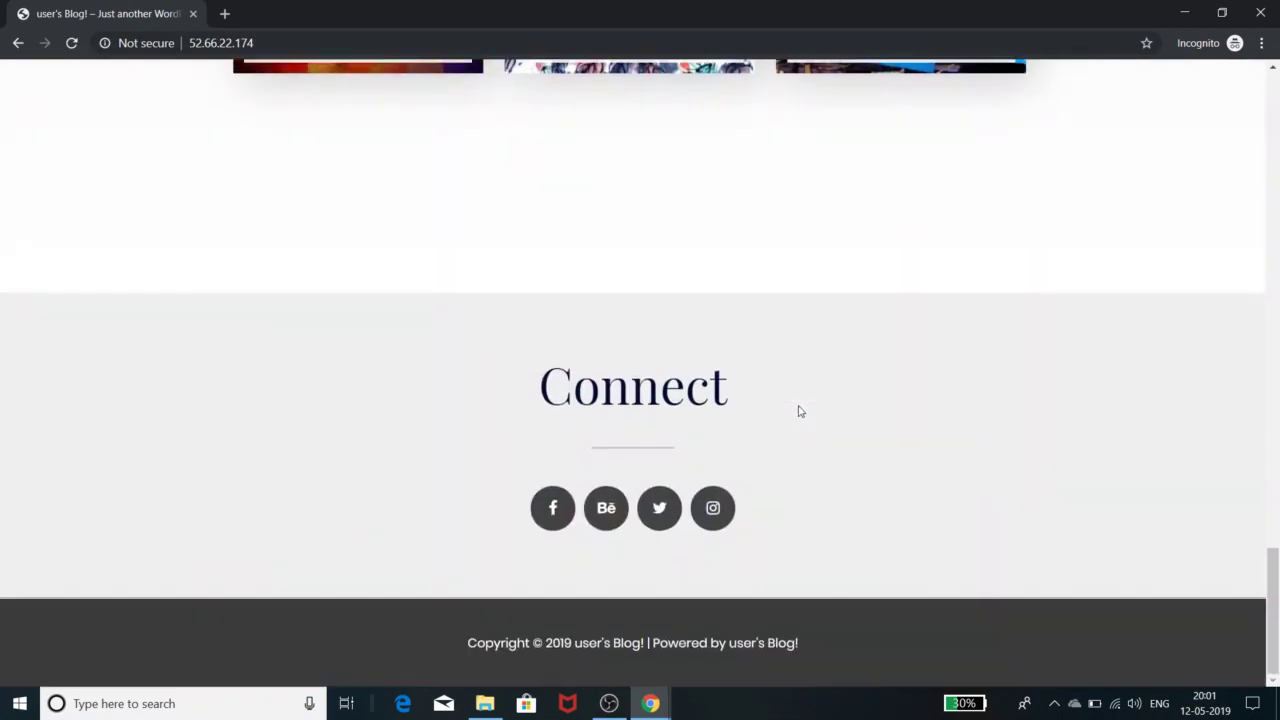
scroll(800, 410, "up", 20)
scroll(800, 410, "up", 1)
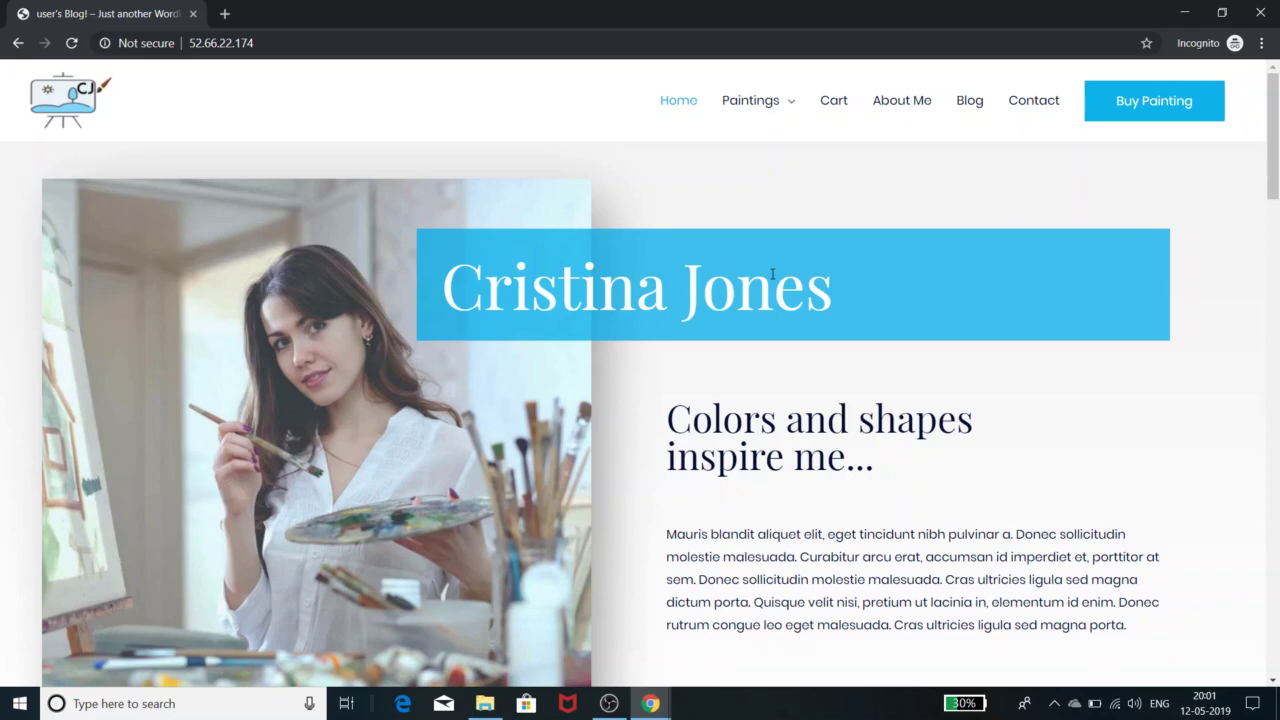
Step: Check the live Cart page and the Paintings shop page, and open the Bird Feather Closeup product from the shop
left_click(831, 101)
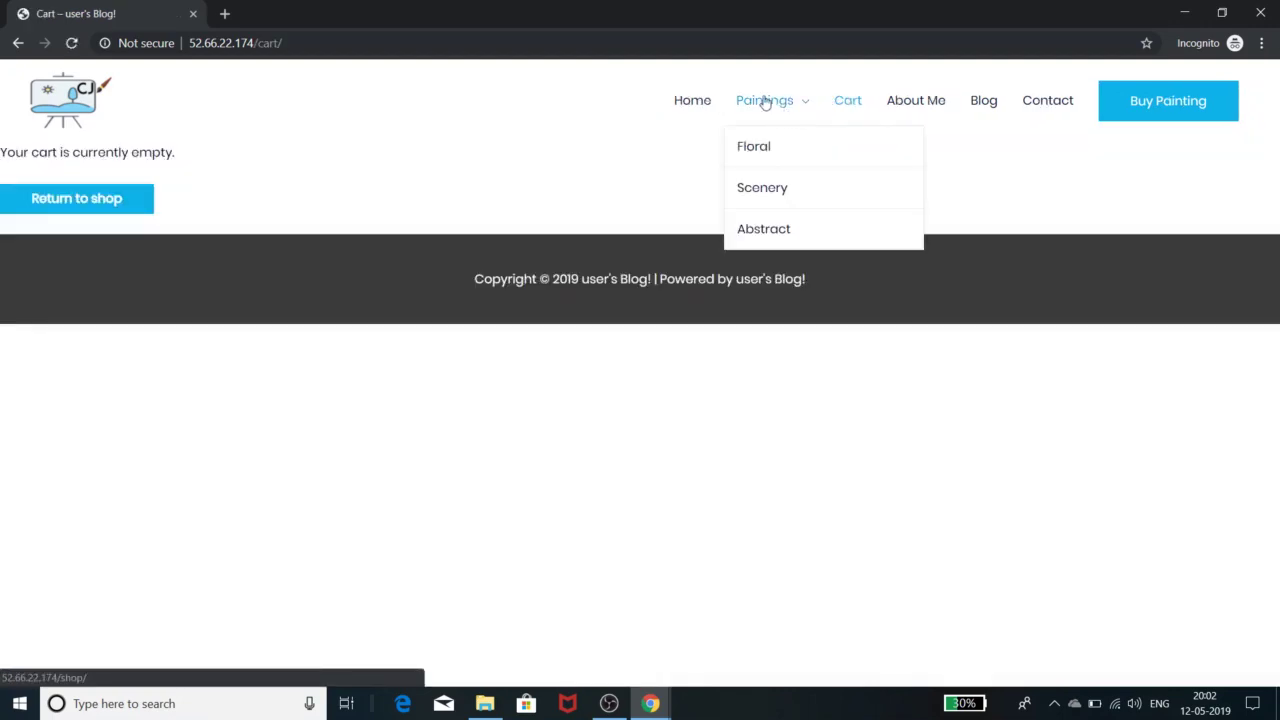
left_click(764, 102)
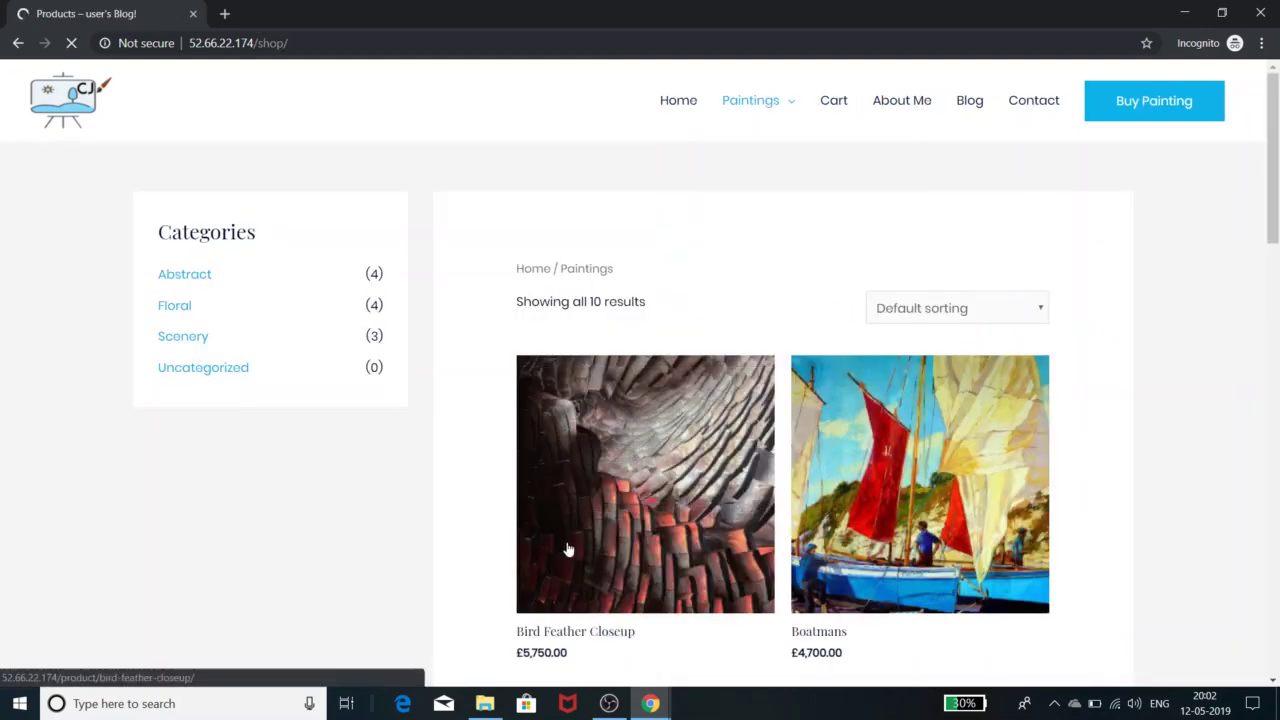
left_click(627, 489)
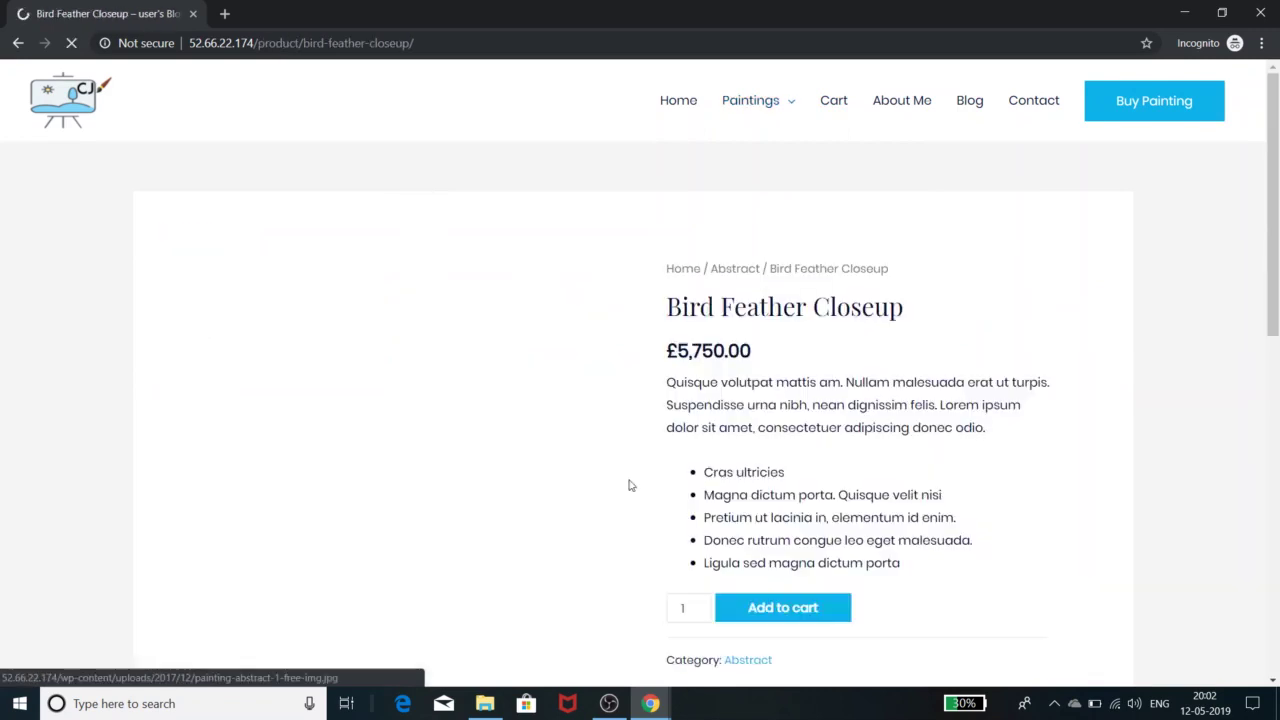
Step: Add the Bird Feather Closeup painting to the cart and look over its product page
left_click(795, 617)
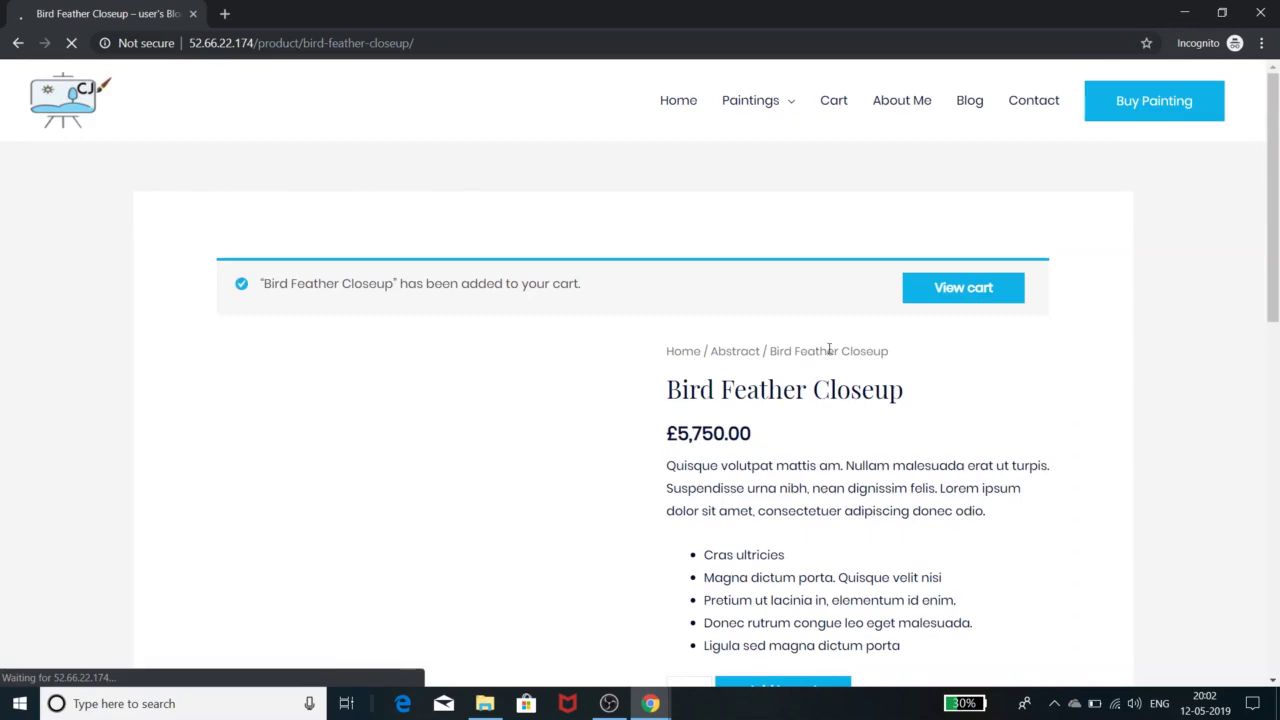
scroll(830, 350, "down", 5)
scroll(832, 355, "up", 5)
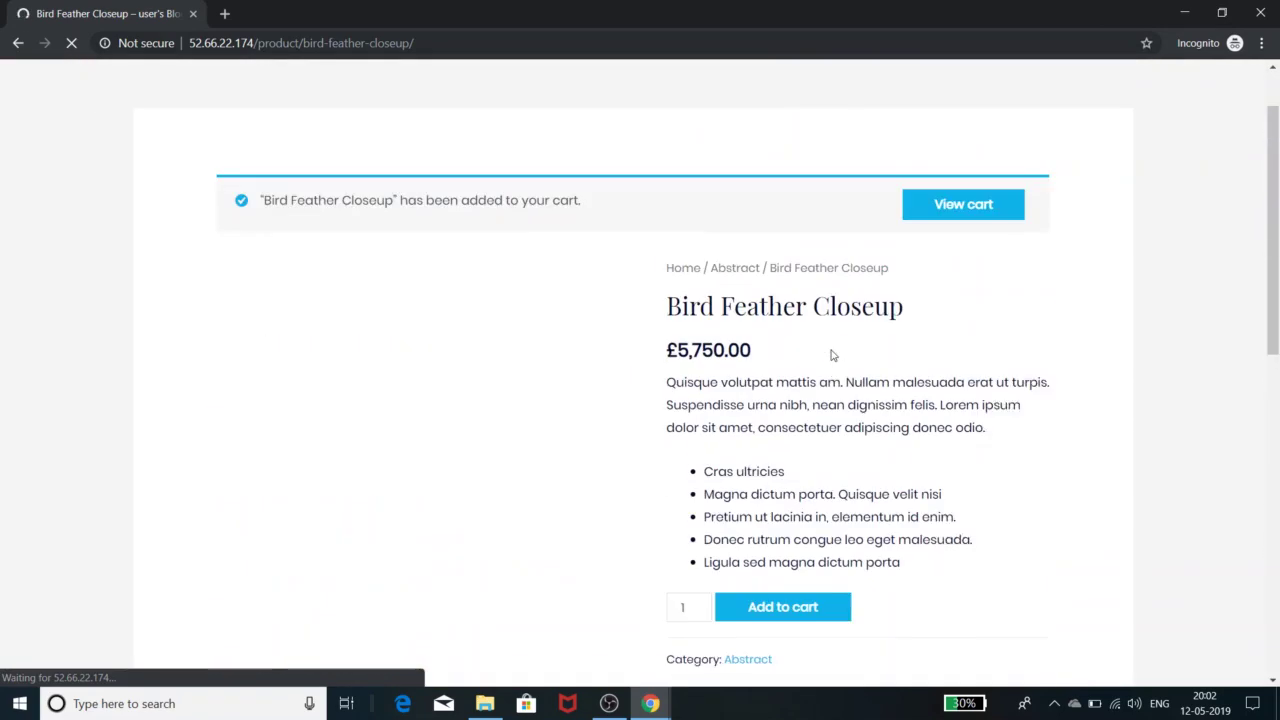
scroll(833, 352, "up", 1)
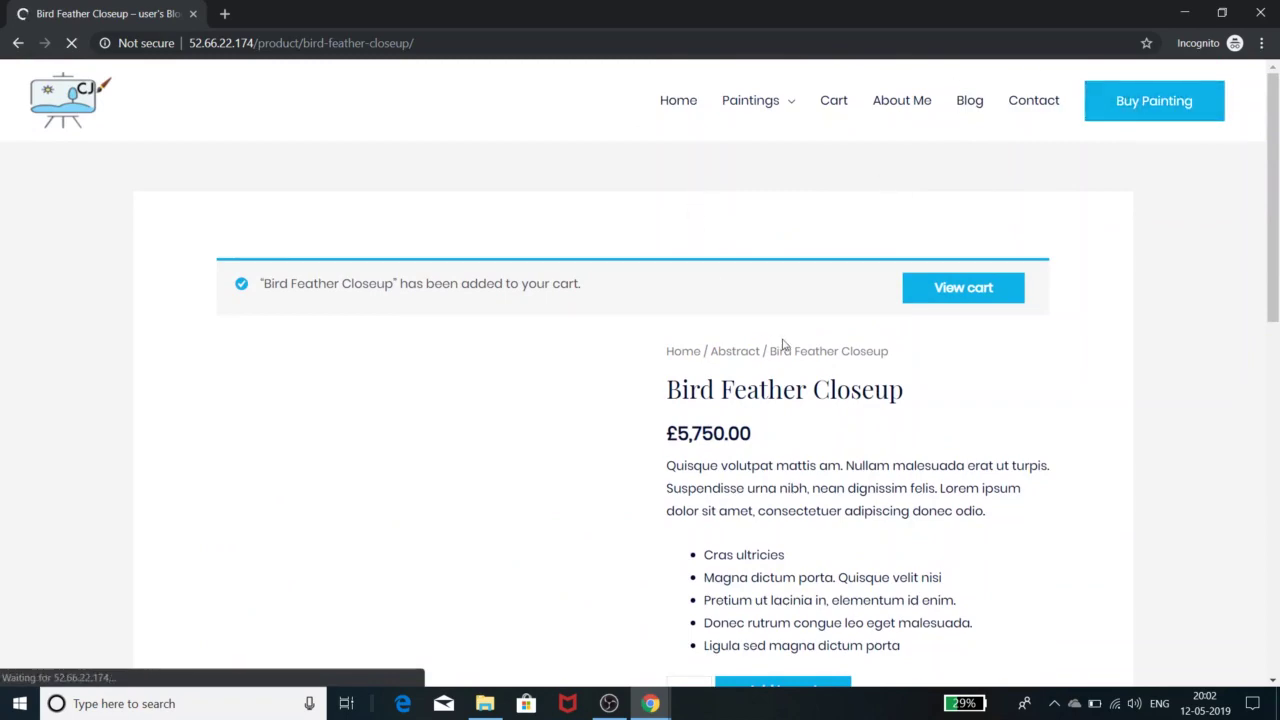
scroll(783, 343, "down", 4)
scroll(874, 263, "down", 4)
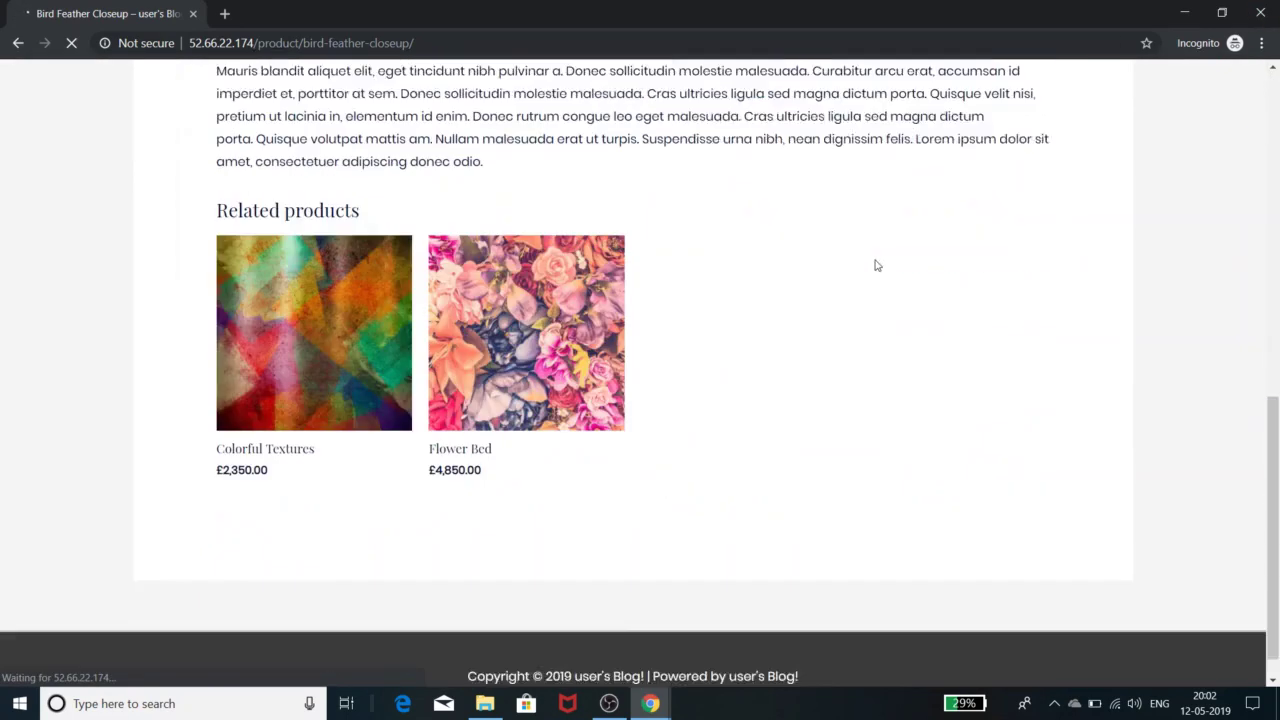
Step: Leave the storefront window, close the site customizer and open the WooCommerce orders list
left_click(1187, 14)
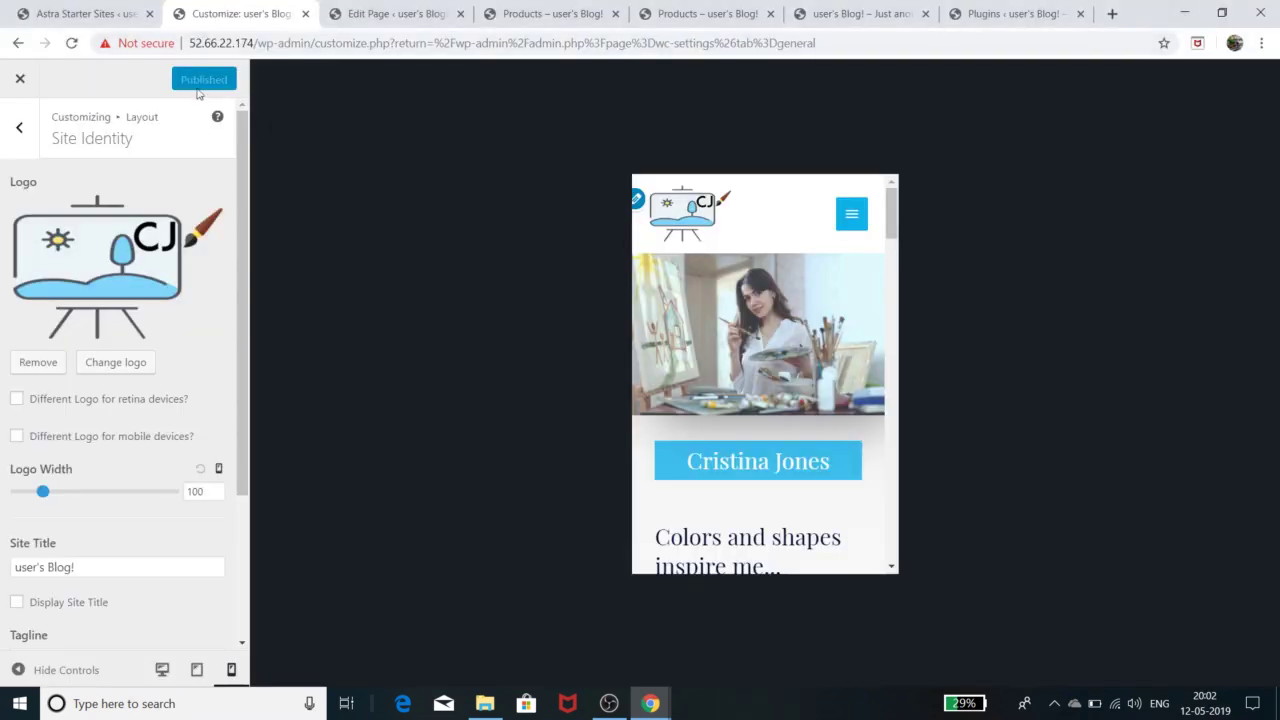
left_click(18, 79)
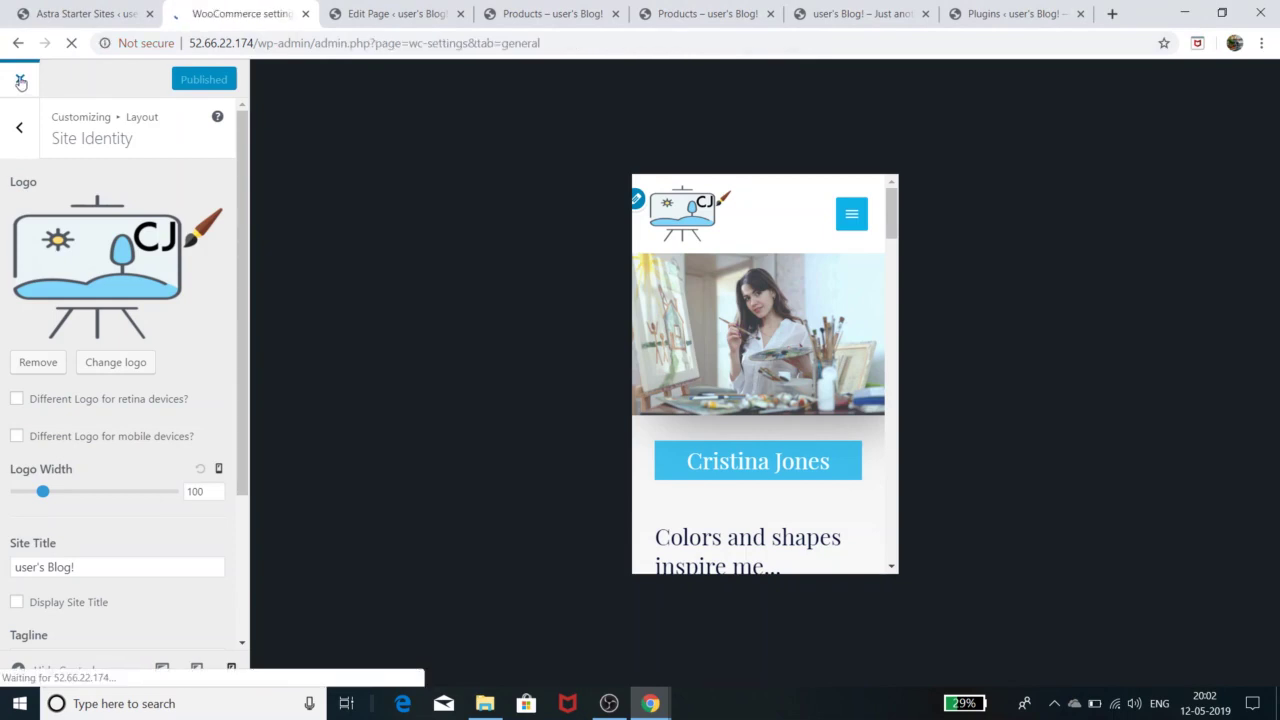
mouse_move(20, 82)
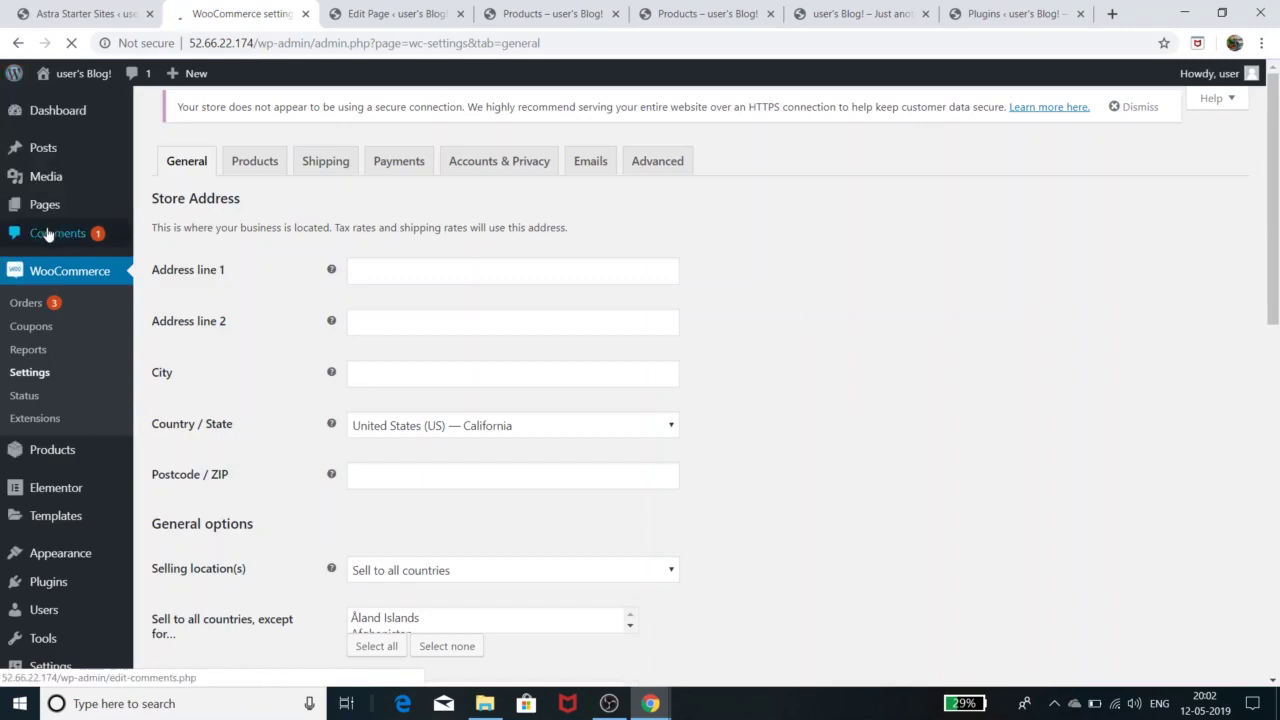
left_click(45, 280)
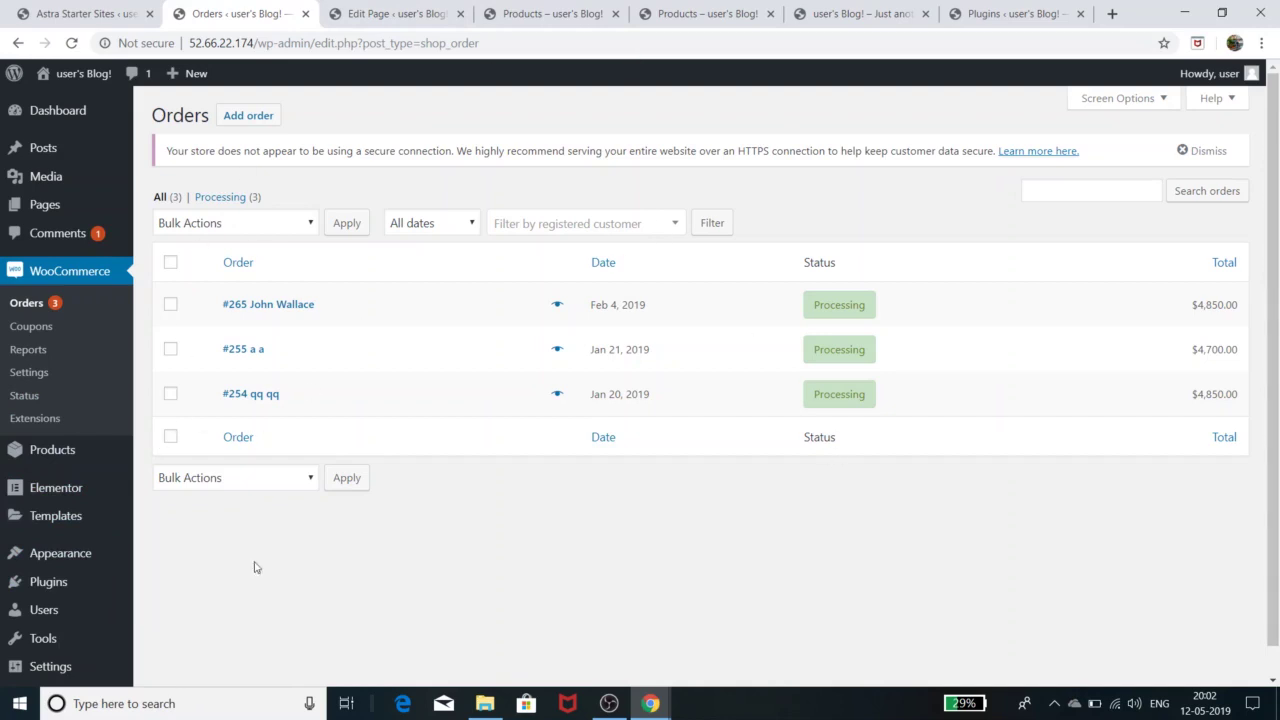
Step: Open the installed plugins list in a separate browser tab and review the plugins
mouse_move(42, 585)
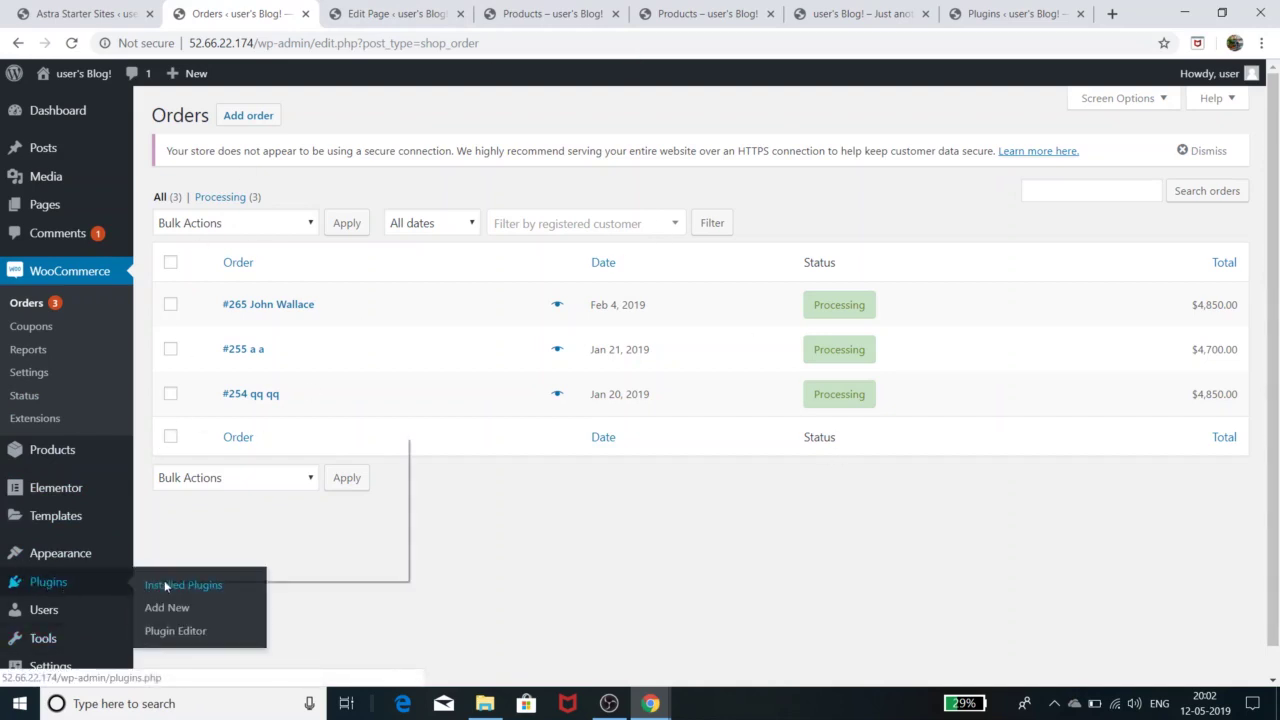
right_click(165, 586)
left_click(226, 450)
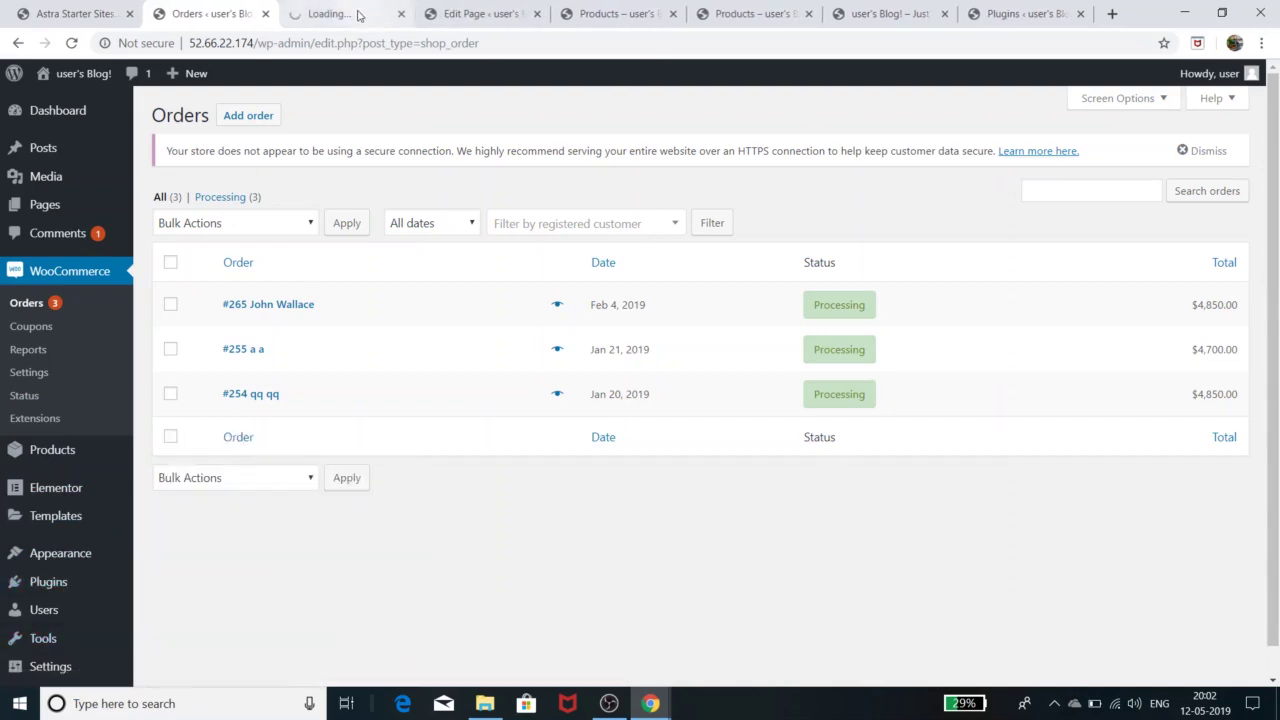
left_click(359, 14)
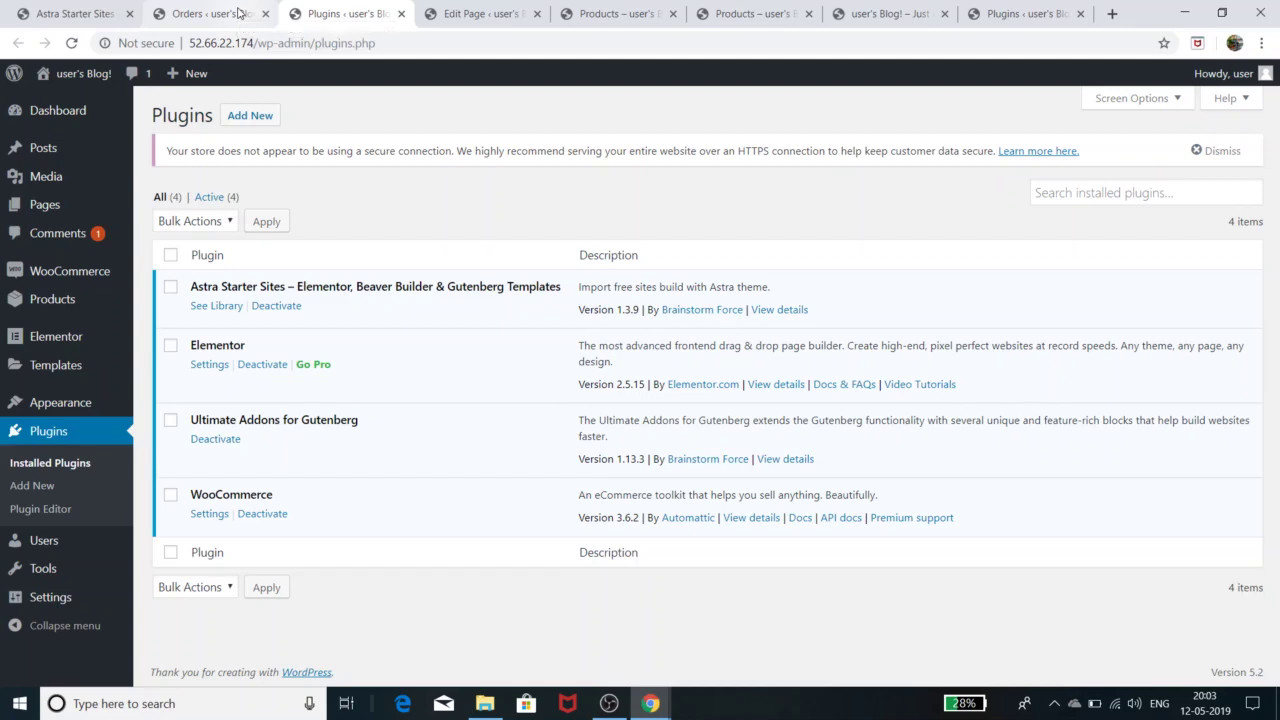
Step: Return to the WooCommerce orders page and open the general WooCommerce settings
left_click(238, 12)
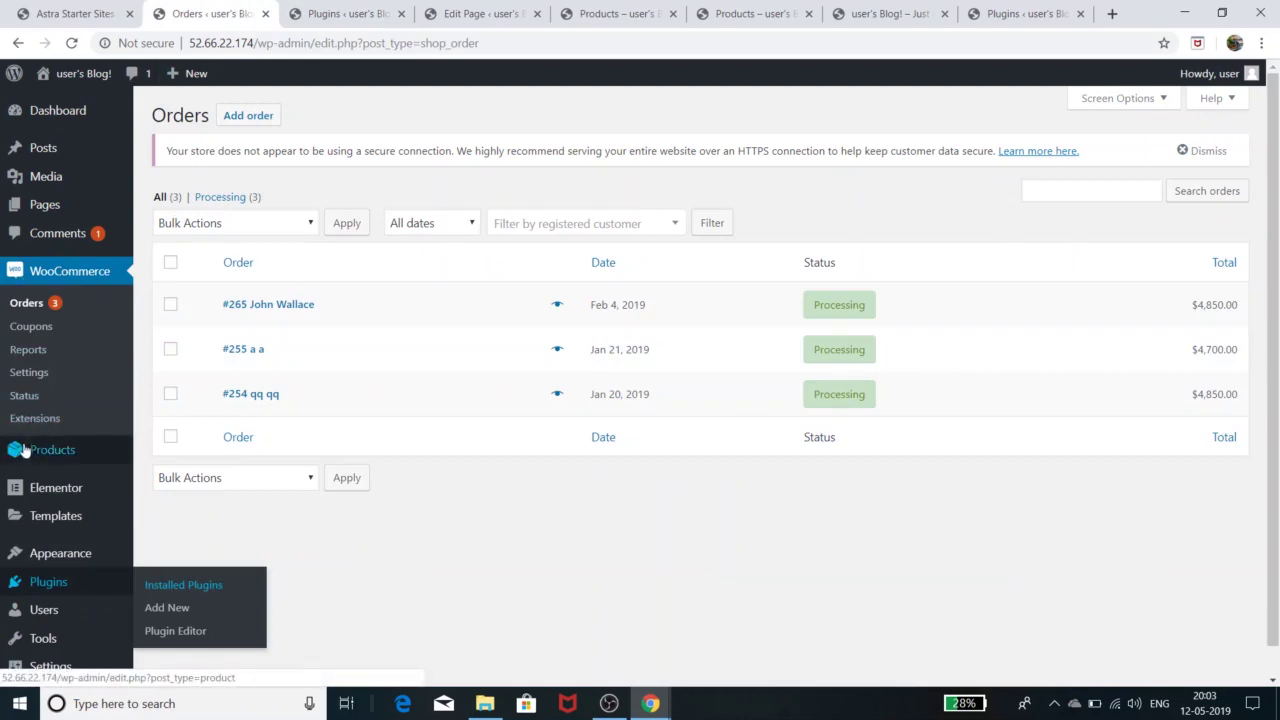
mouse_move(88, 457)
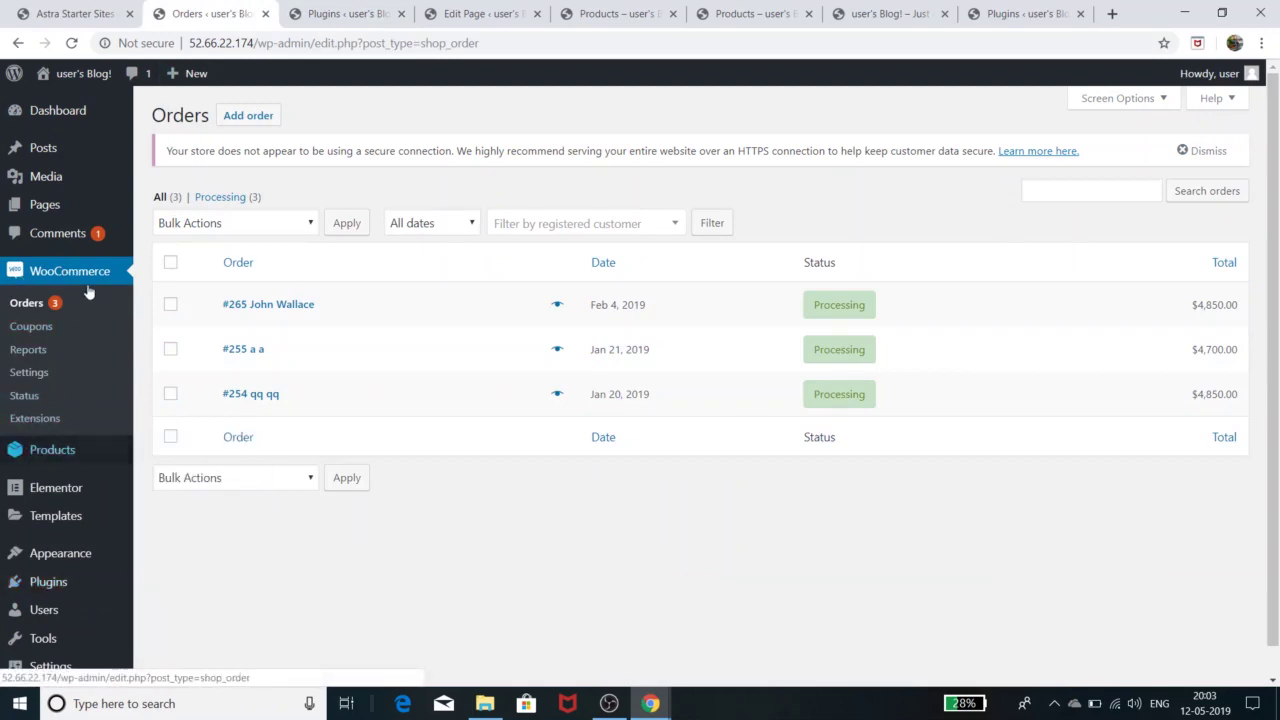
left_click(41, 377)
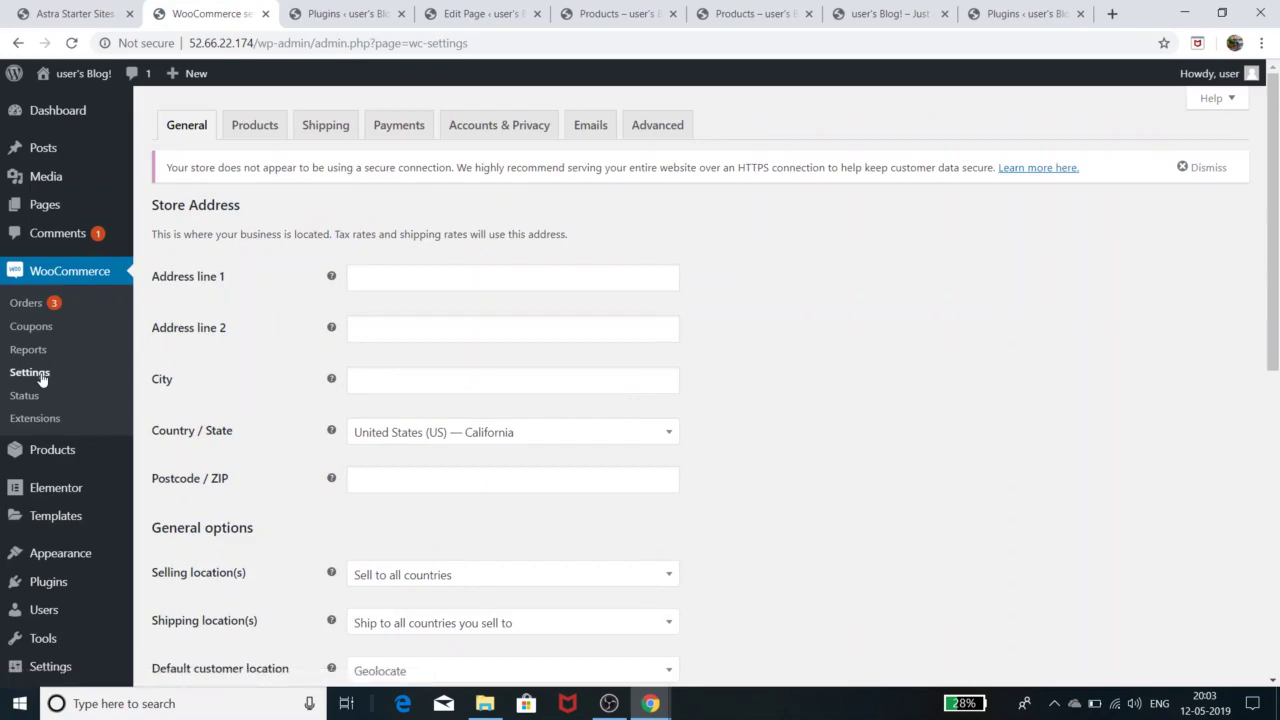
Step: Check the Bird Feather Closeup product page in the incognito window, and return to the WooCommerce settings
mouse_move(650, 703)
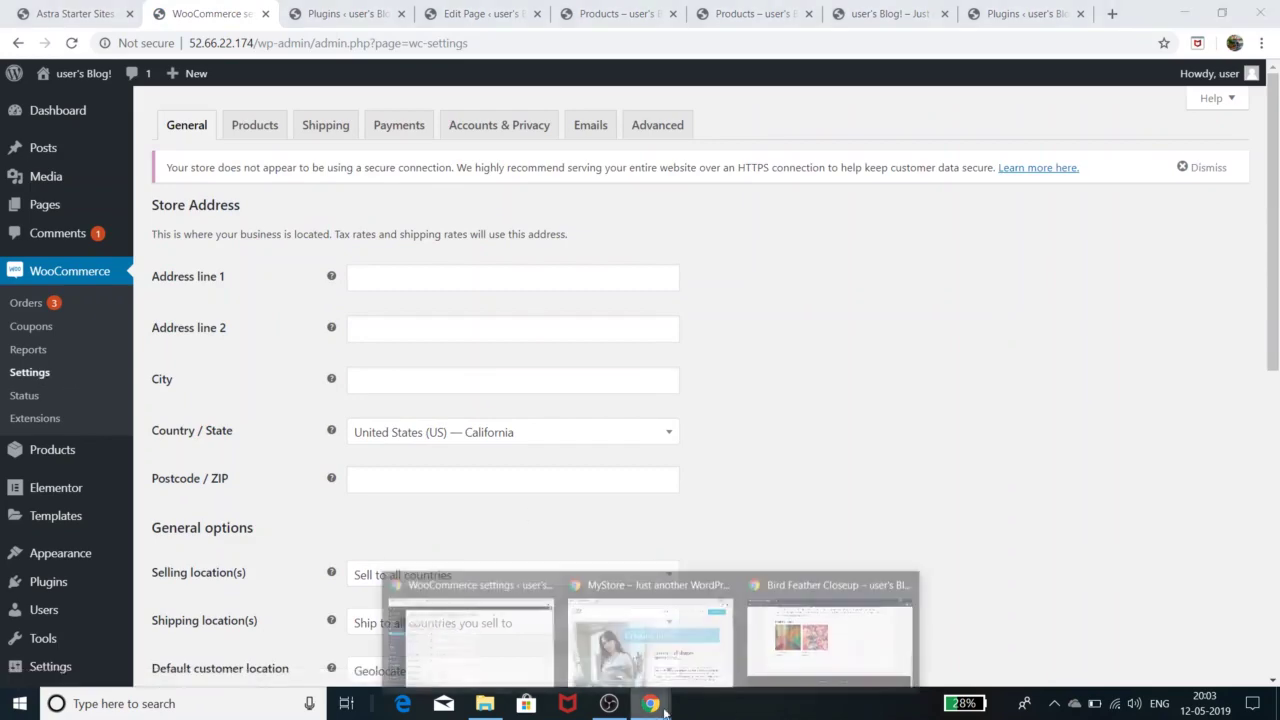
left_click(780, 647)
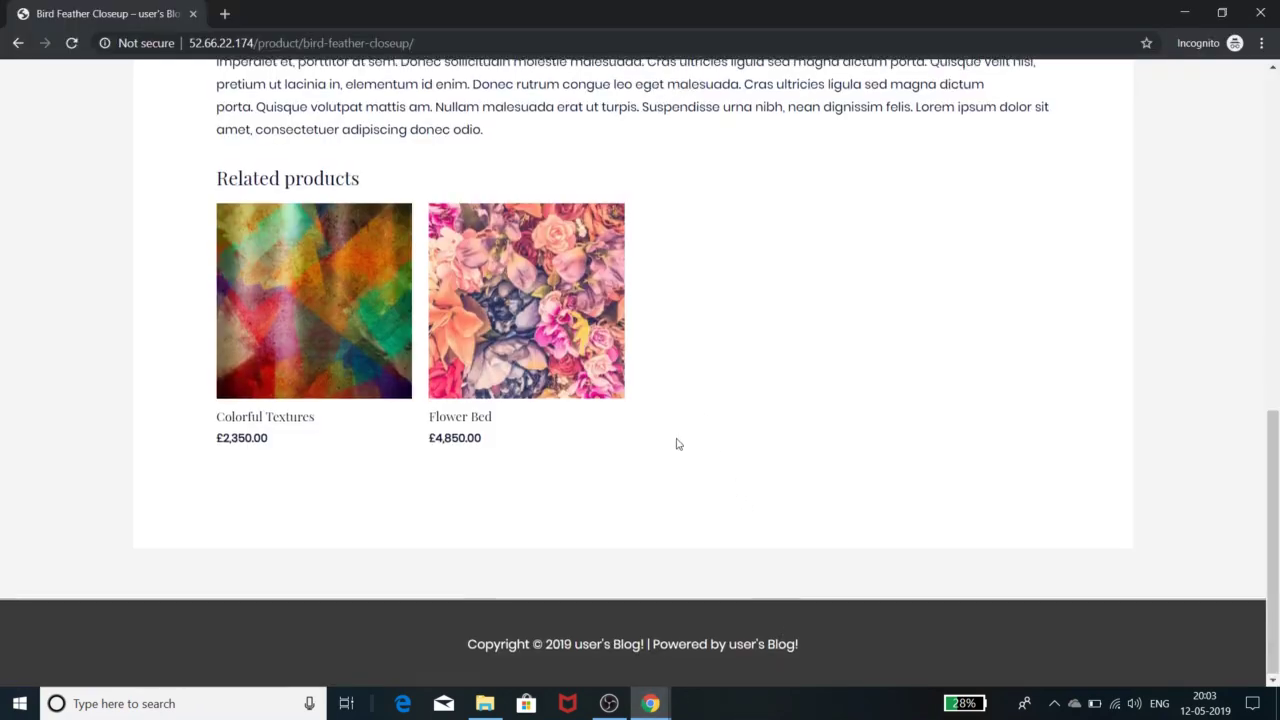
scroll(677, 445, "up", 4)
scroll(677, 445, "up", 4)
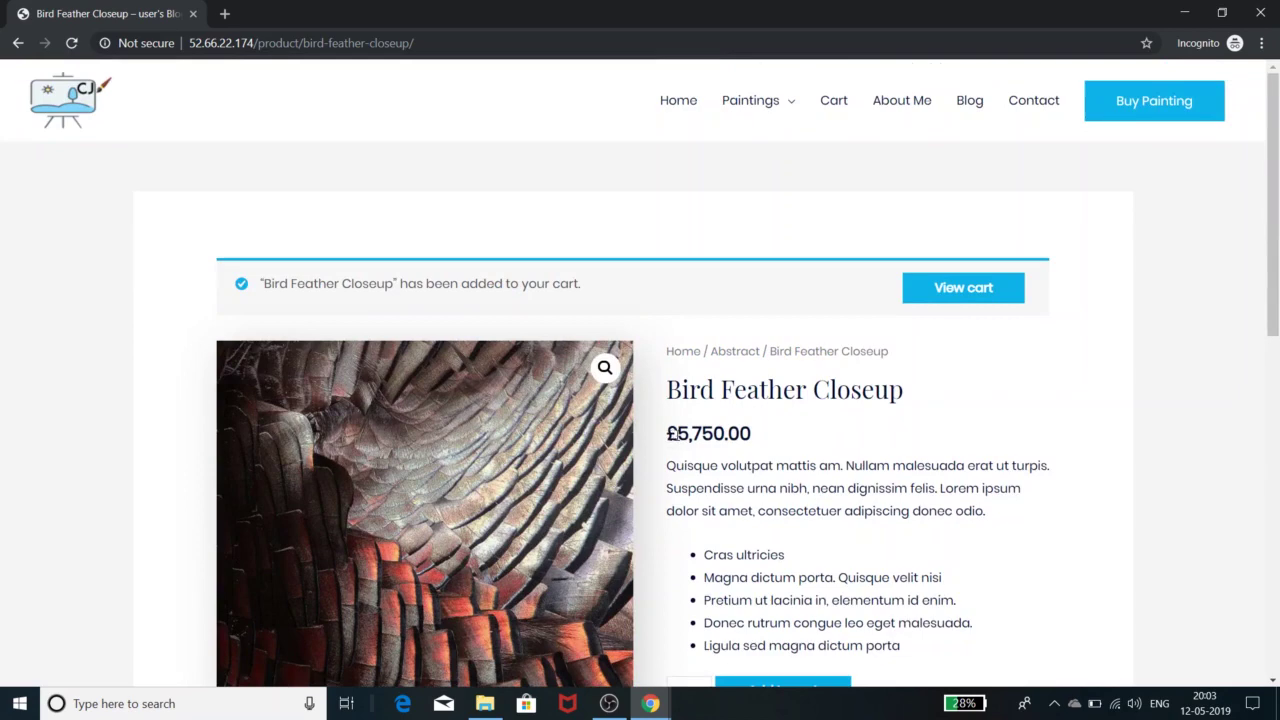
left_click(1184, 12)
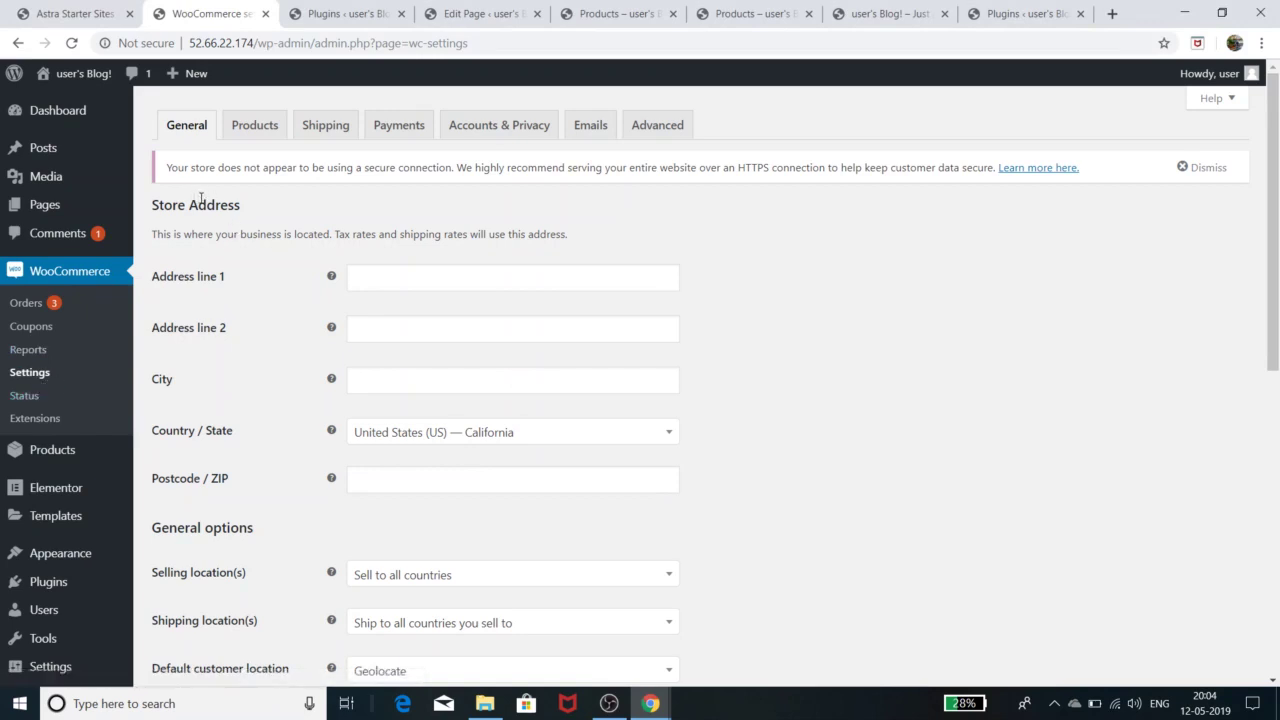
Step: Fill in the store's street address, city and postcode, leaving the second address line empty
left_click(424, 283)
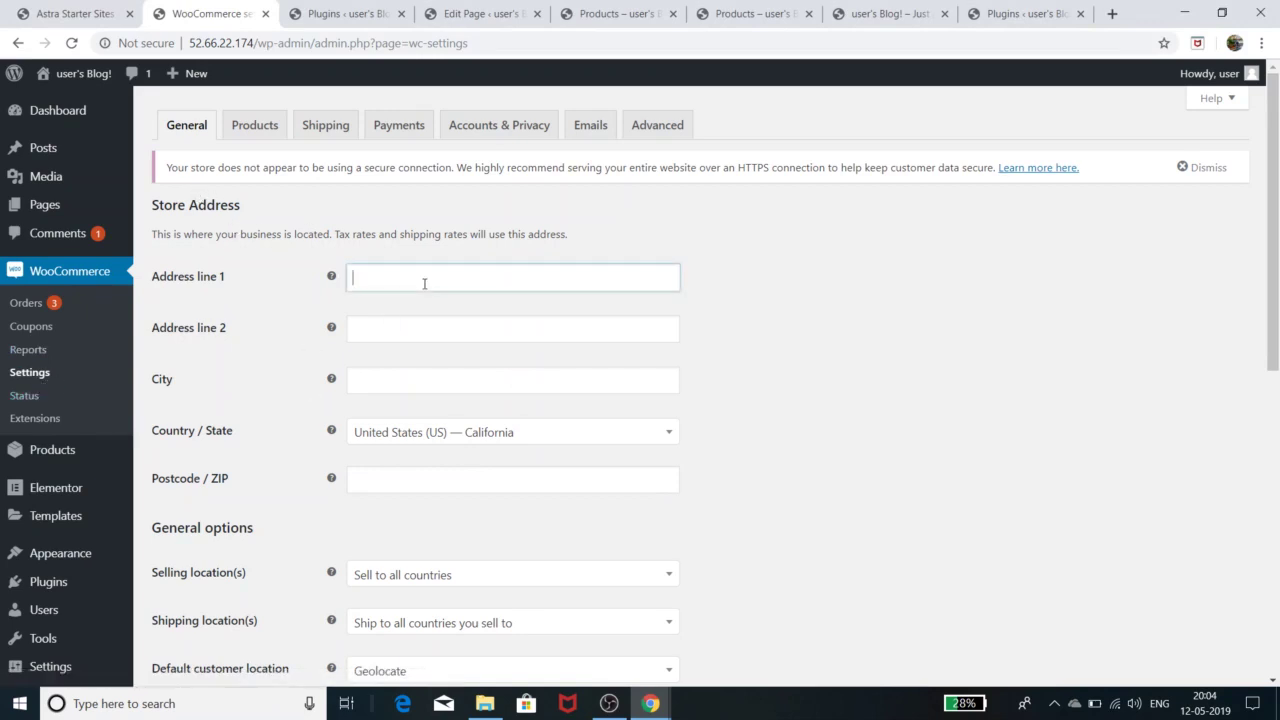
left_click(416, 312)
left_click(408, 327)
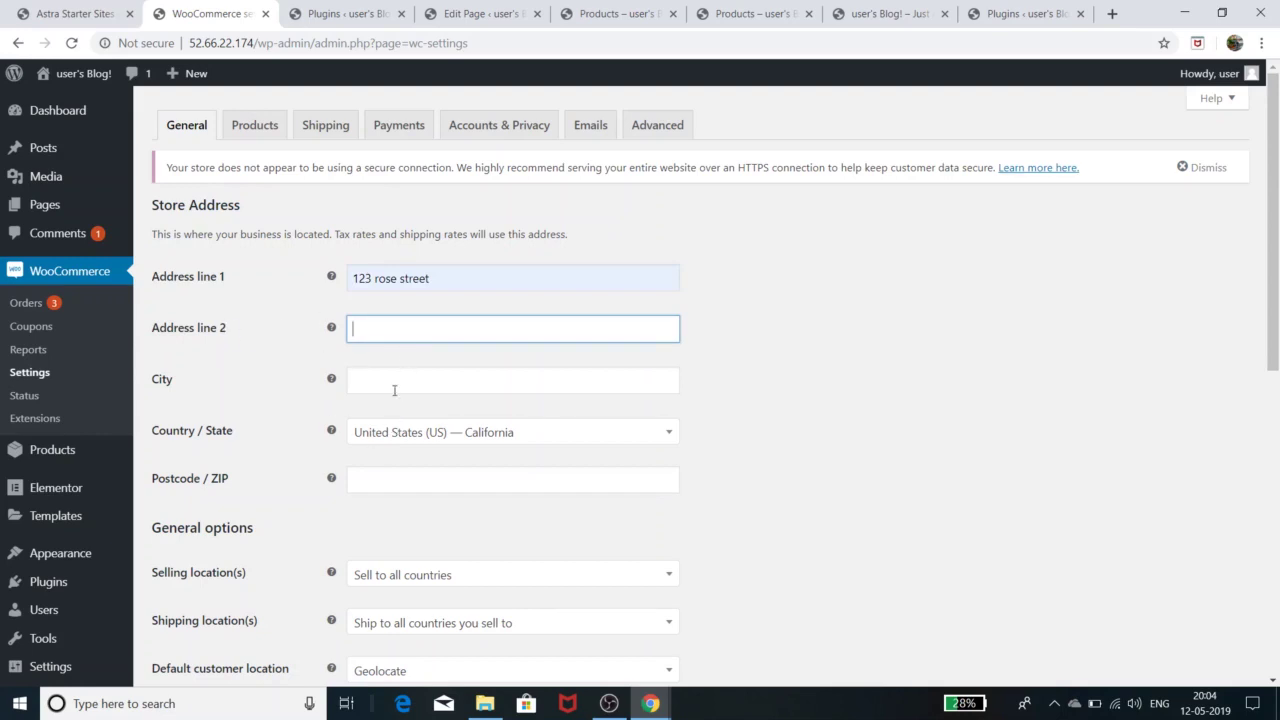
left_click(395, 385)
left_click(395, 413)
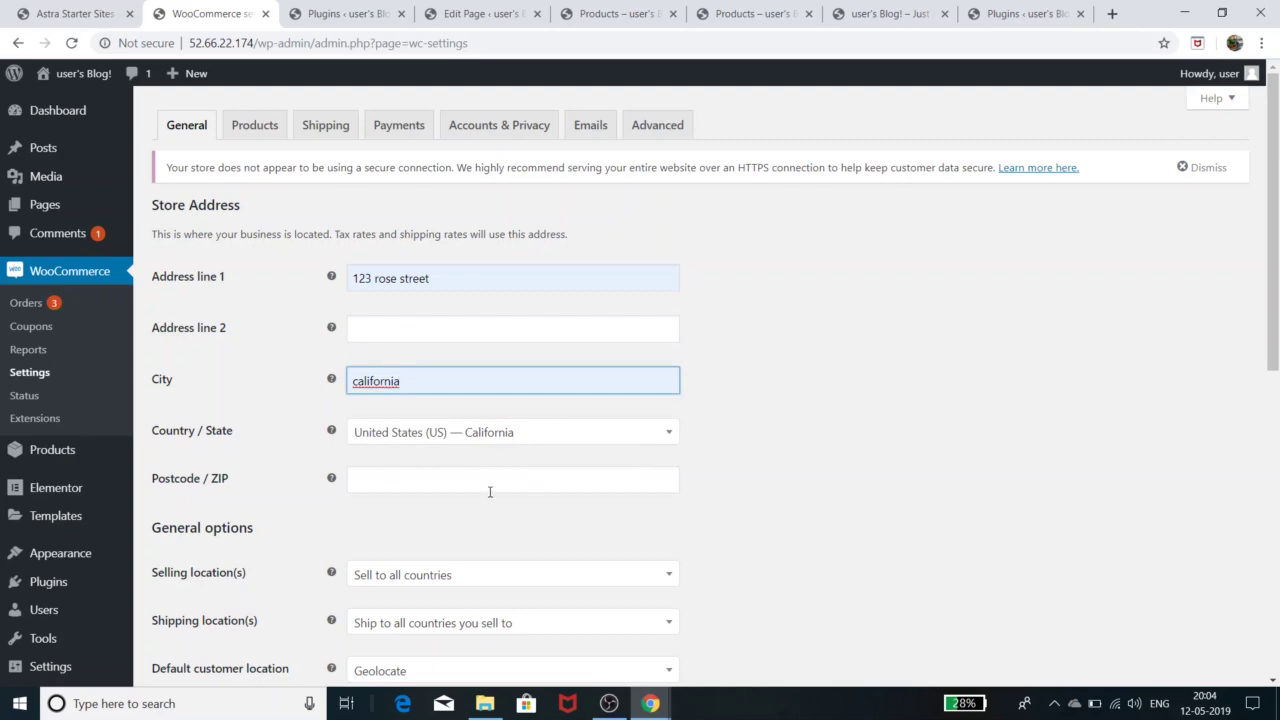
left_click(472, 483)
left_click(392, 528)
Step: Try the "Sell to all countries, except for…" option for the selling locations
scroll(488, 517, "down", 3)
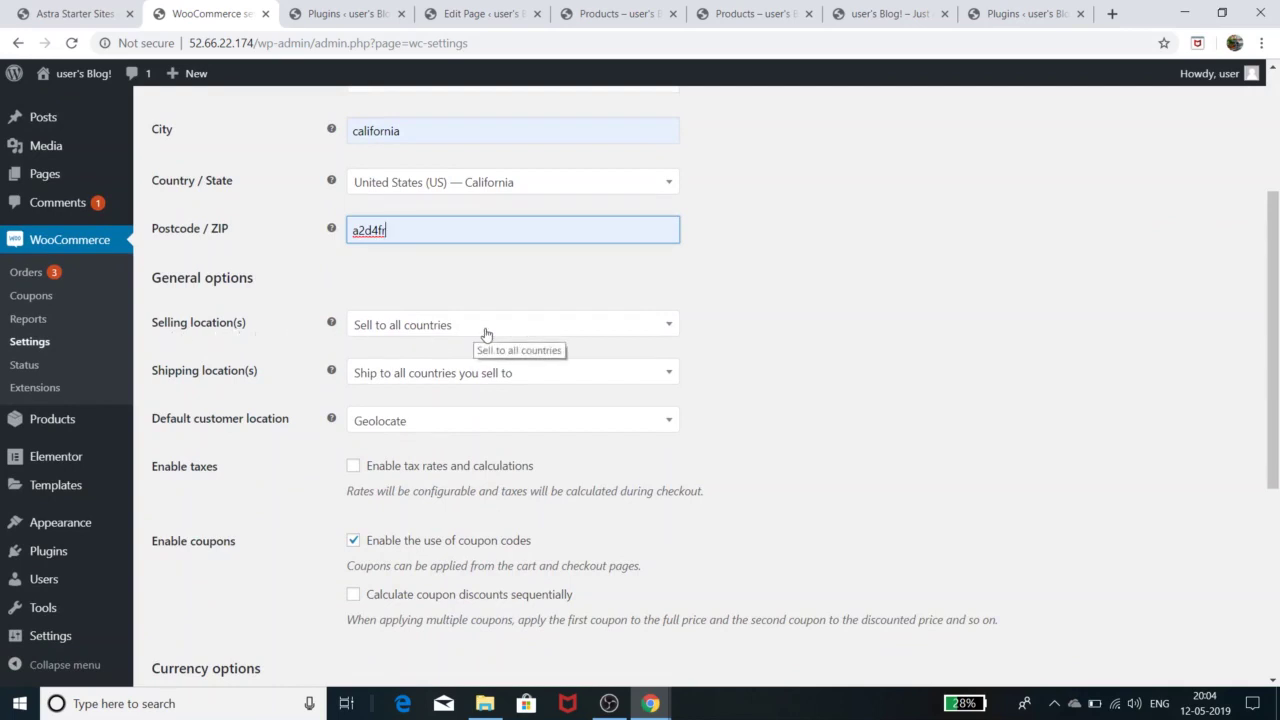
key("Tab")
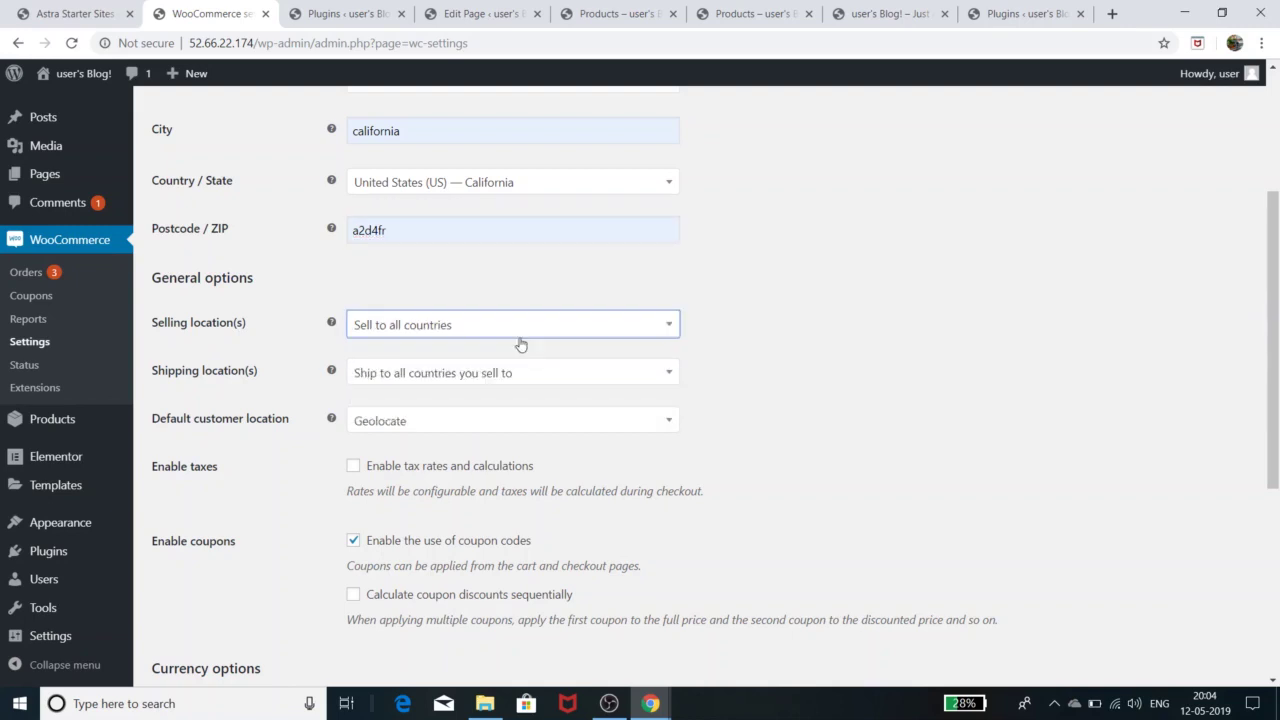
left_click(522, 336)
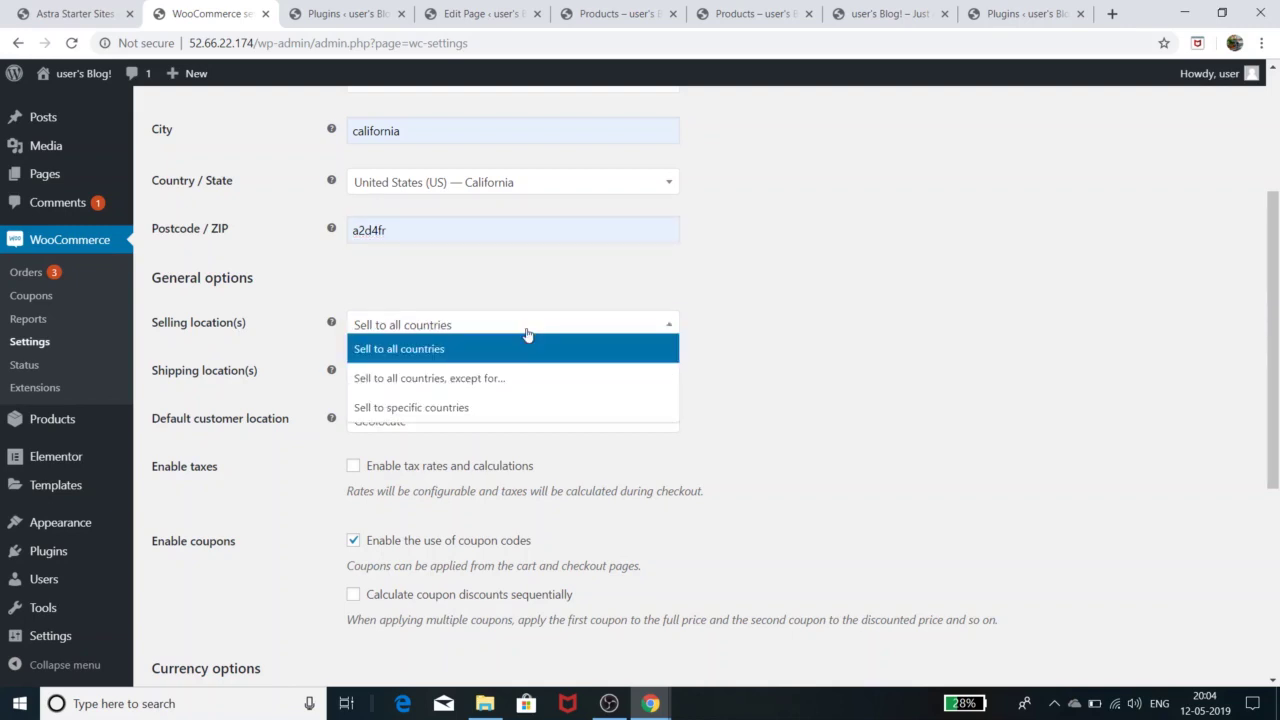
left_click(474, 384)
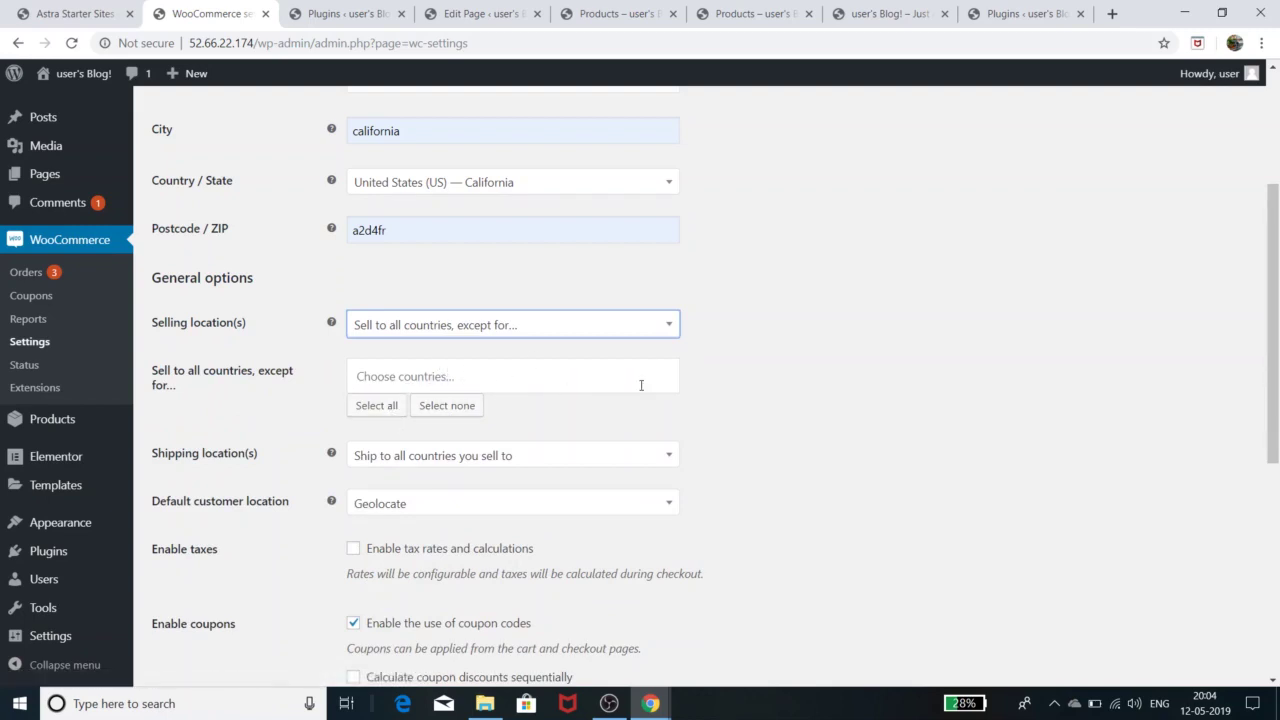
Step: Try "Sell to specific countries", view its country choices, and set the selling locations back to "Sell to all countries"
left_click(586, 328)
left_click(528, 408)
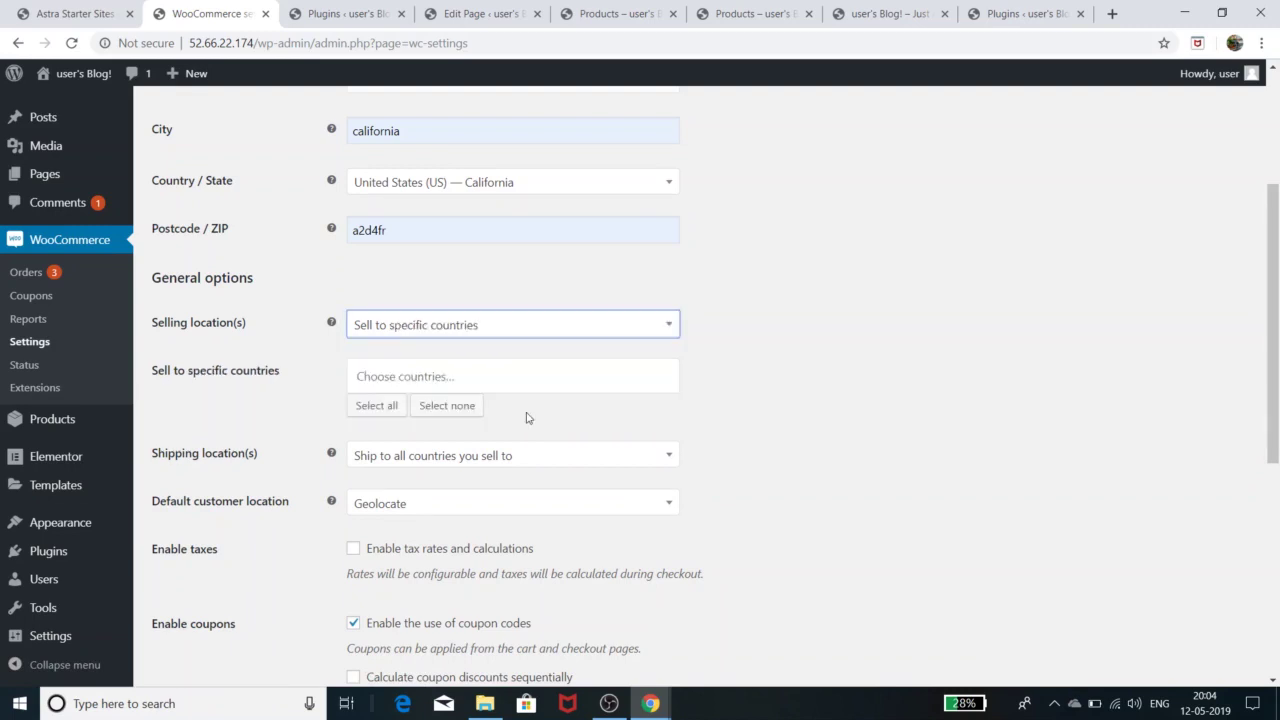
left_click(545, 336)
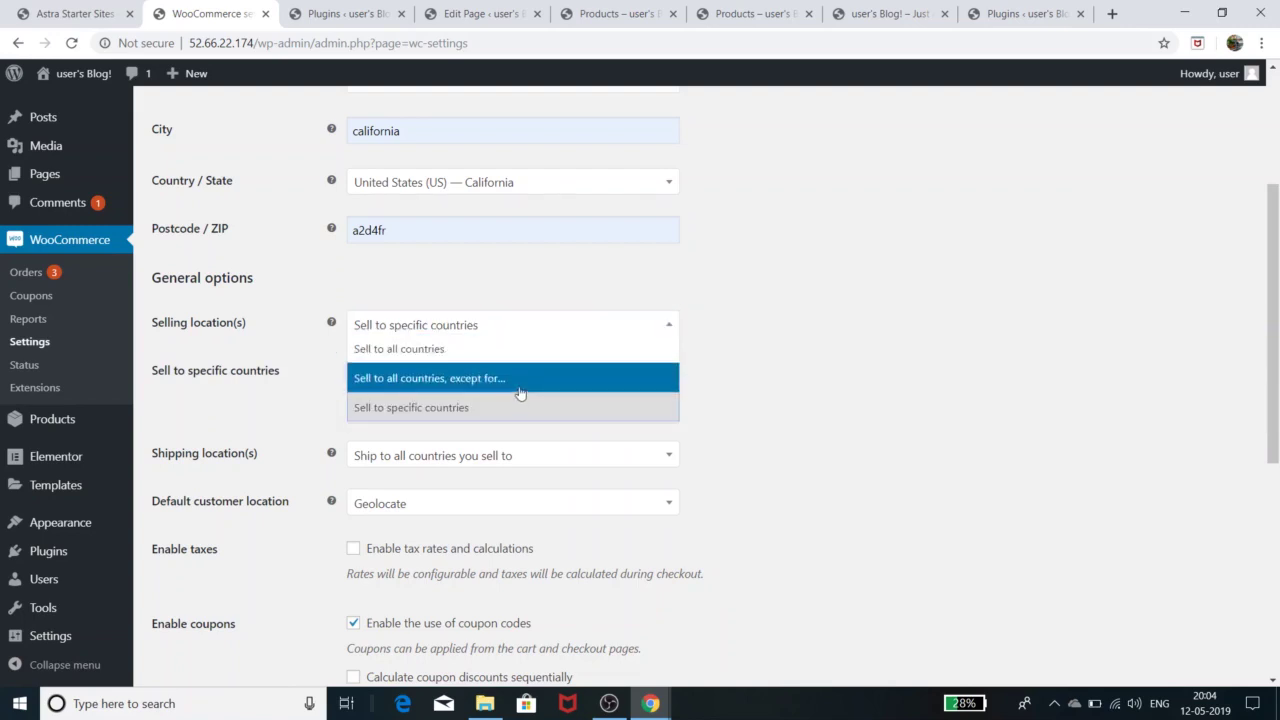
left_click(421, 408)
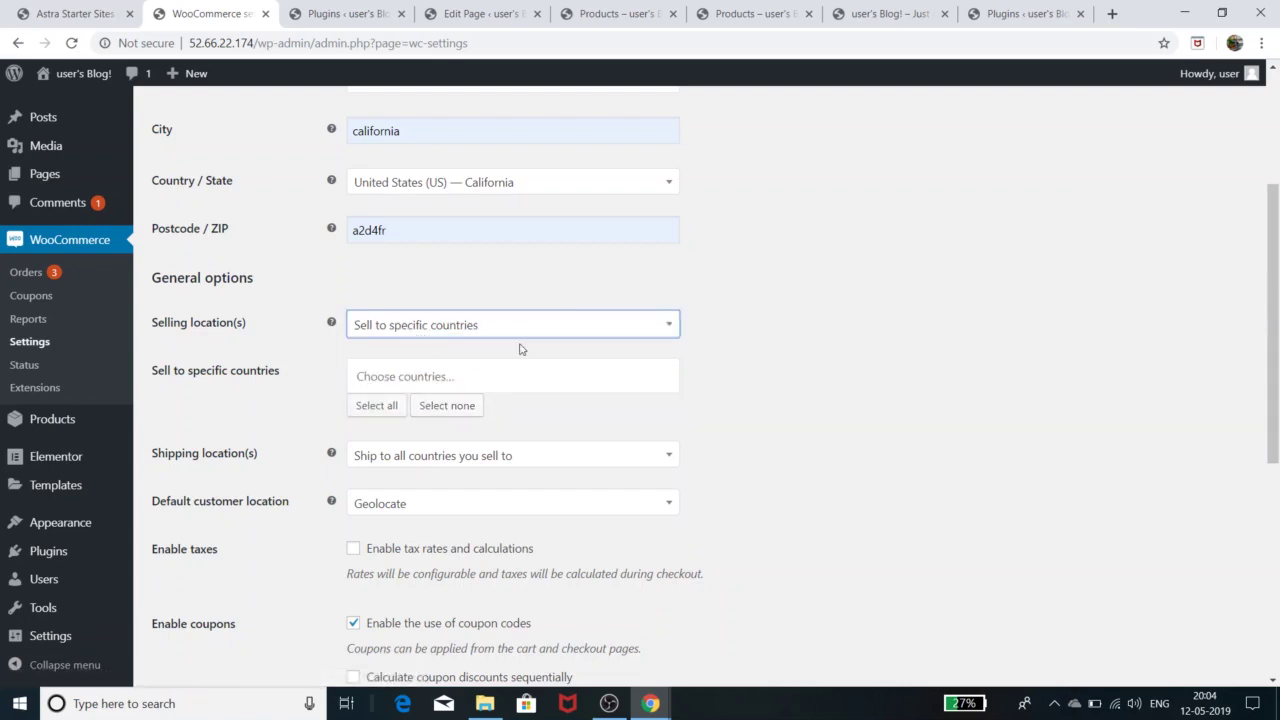
left_click(439, 376)
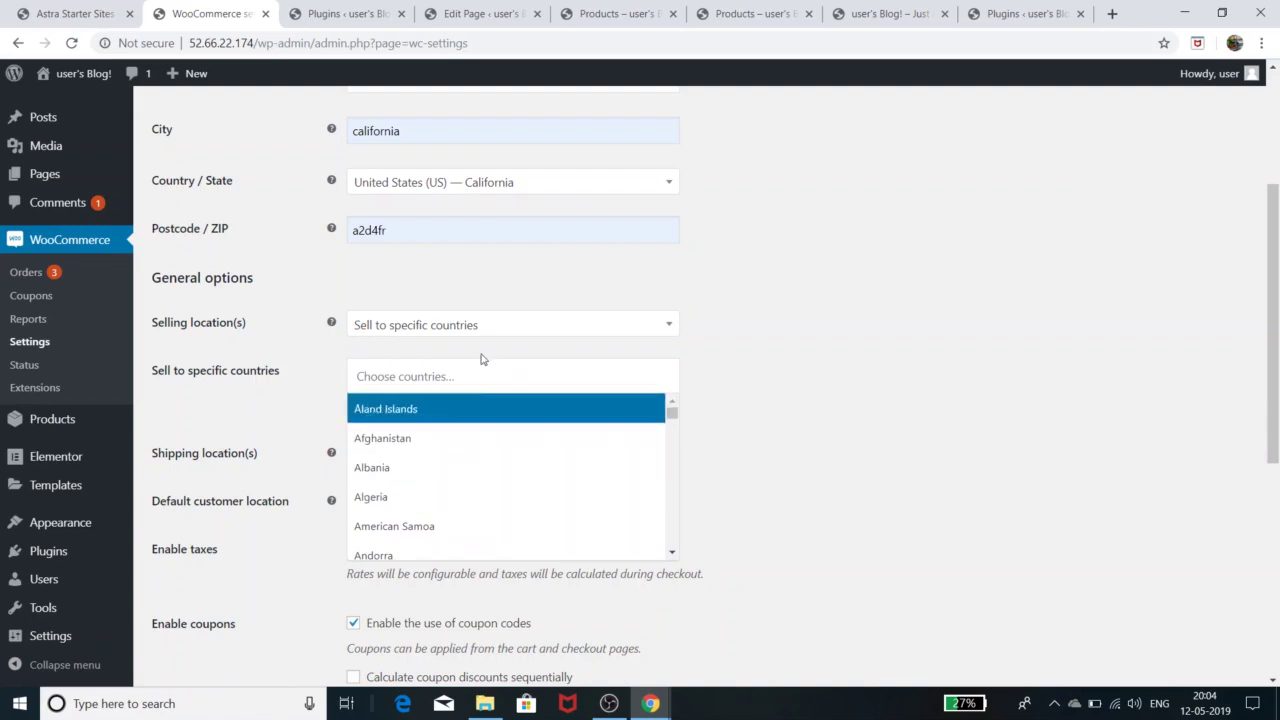
left_click(826, 370)
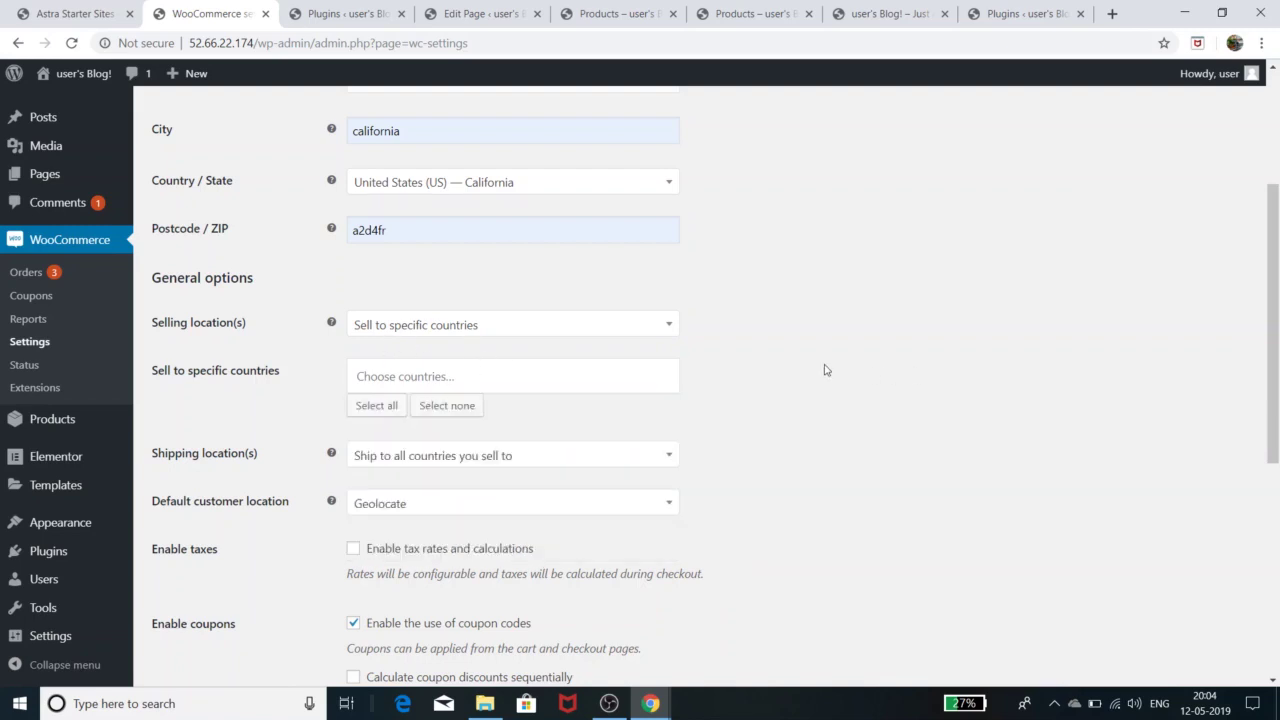
left_click(570, 328)
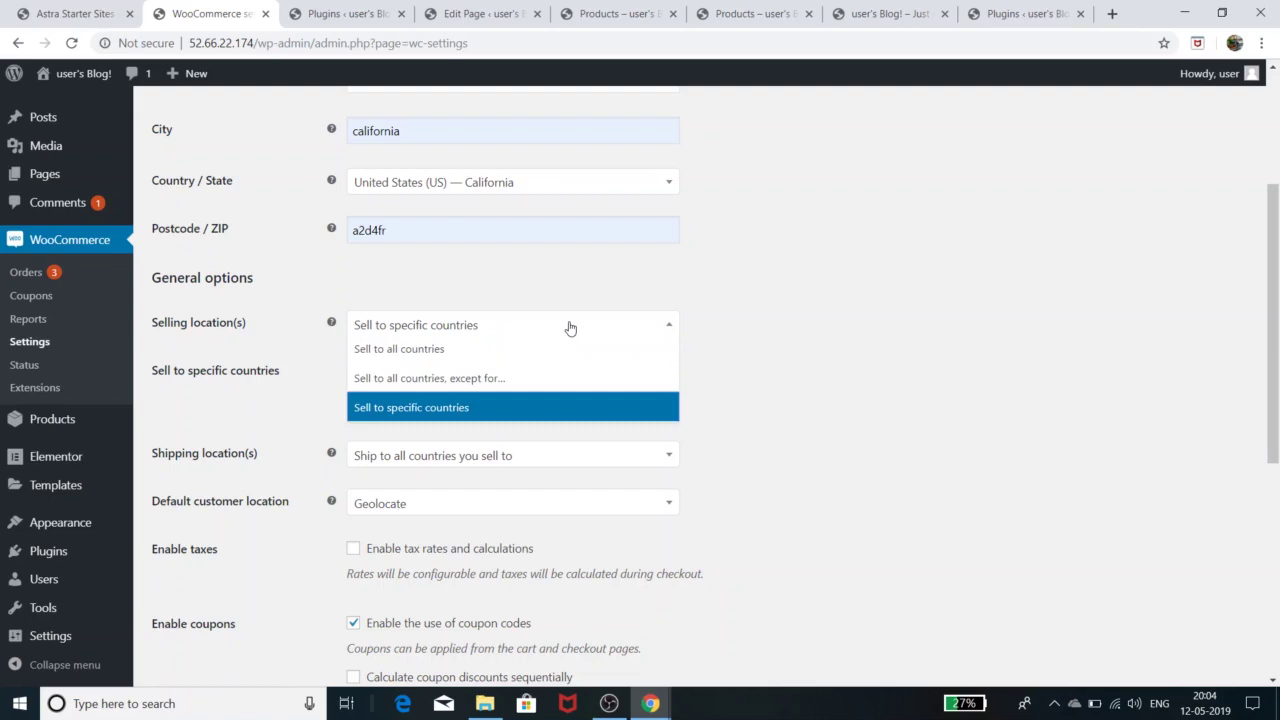
left_click(526, 350)
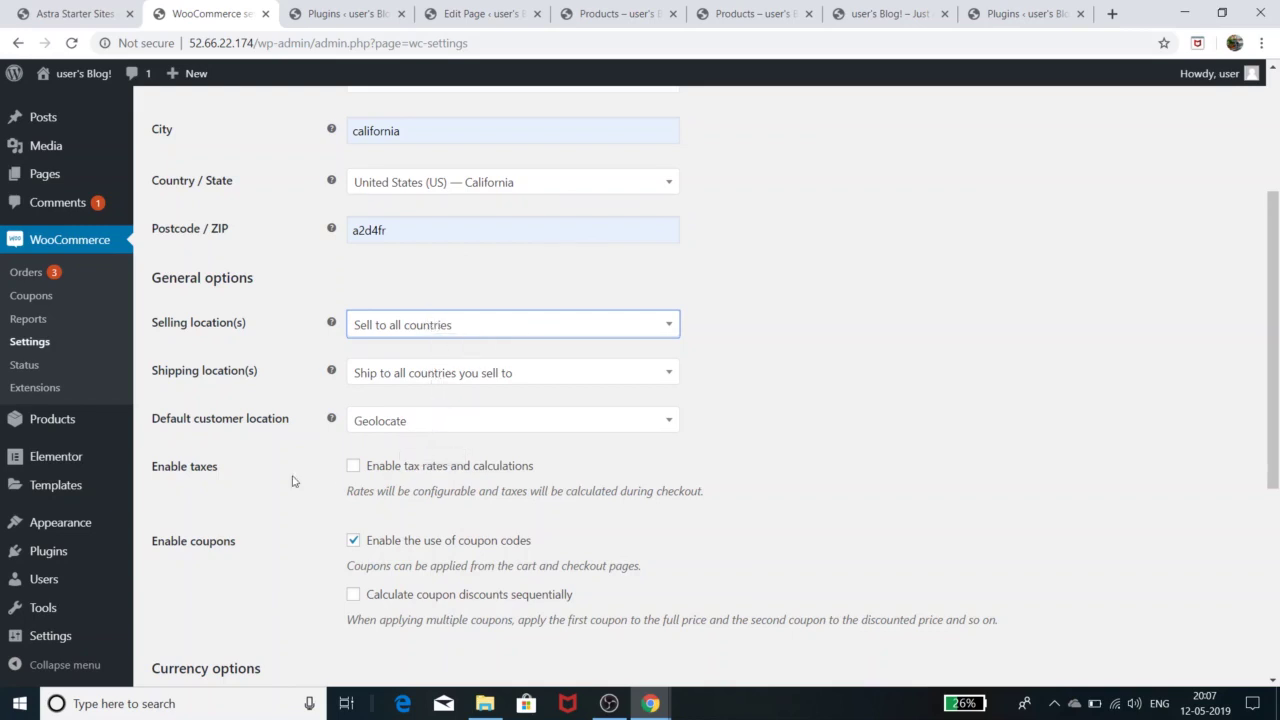
Step: Enable tax rates and calculations in the store's general options
left_click(354, 467)
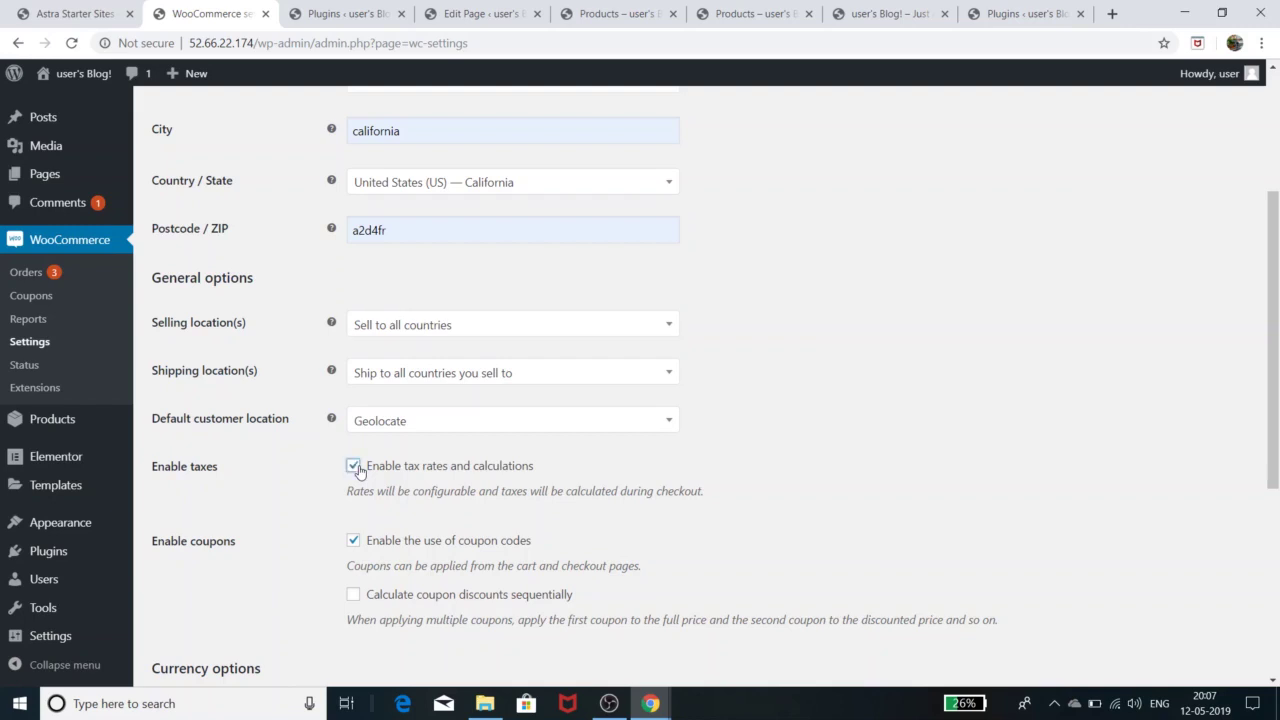
scroll(419, 466, "up", 3)
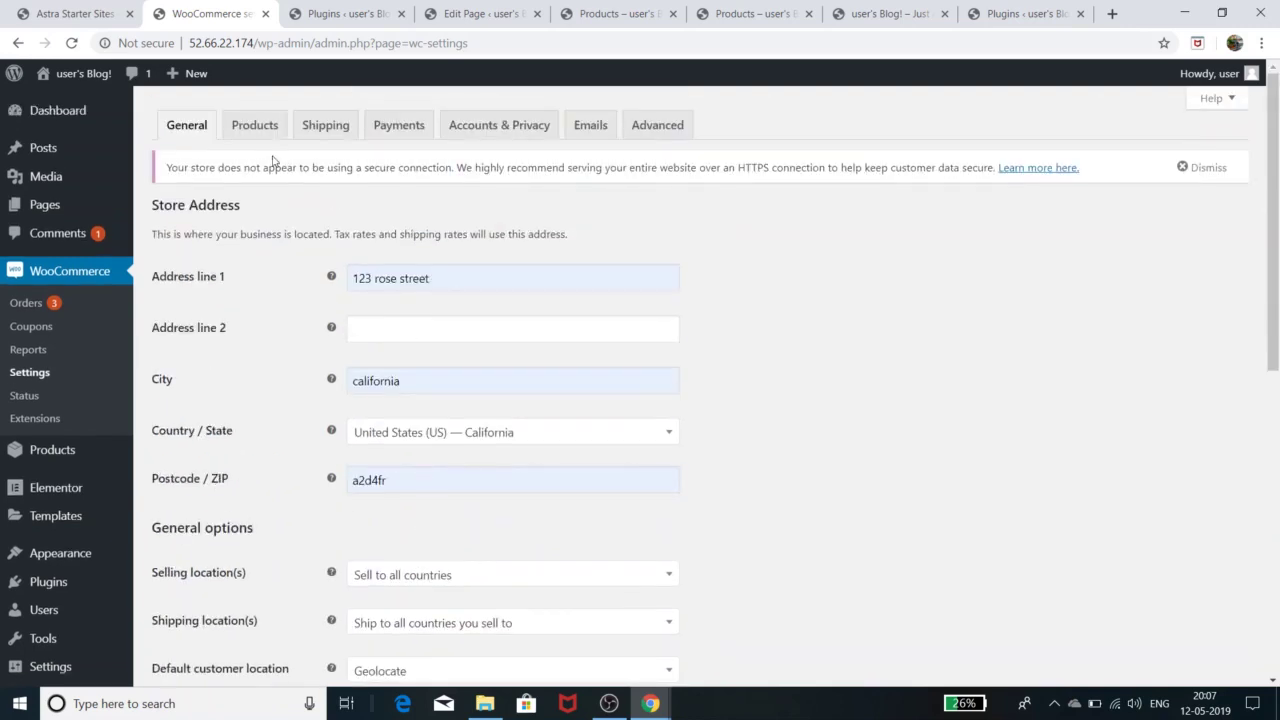
scroll(585, 430, "down", 4)
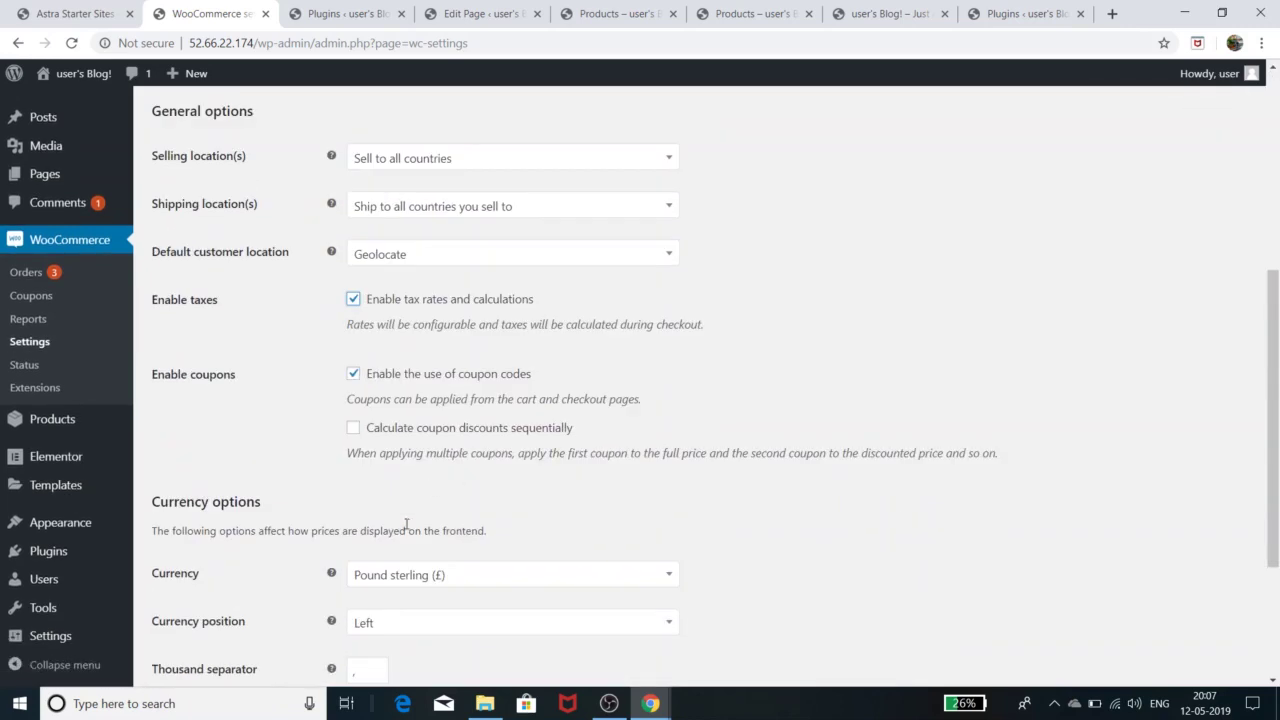
Step: Search the store's currency choices for "doll" in the currency options
scroll(284, 535, "down", 3)
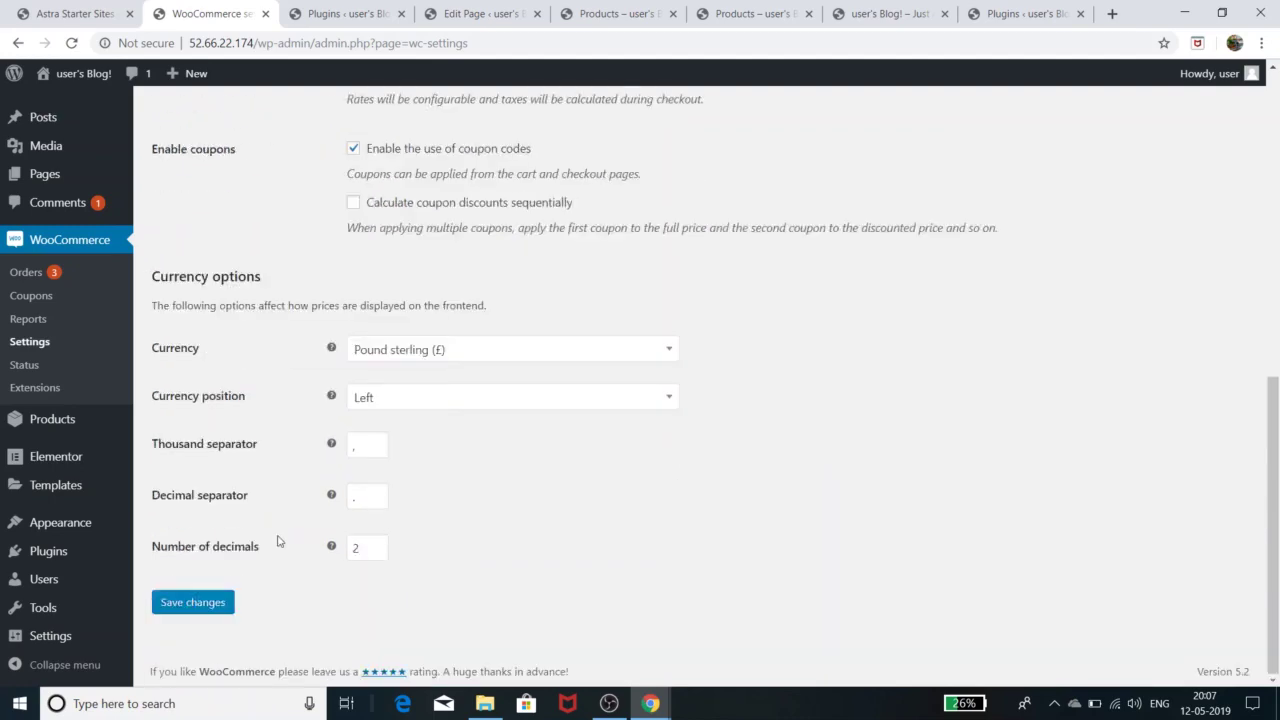
scroll(440, 370, "up", 6)
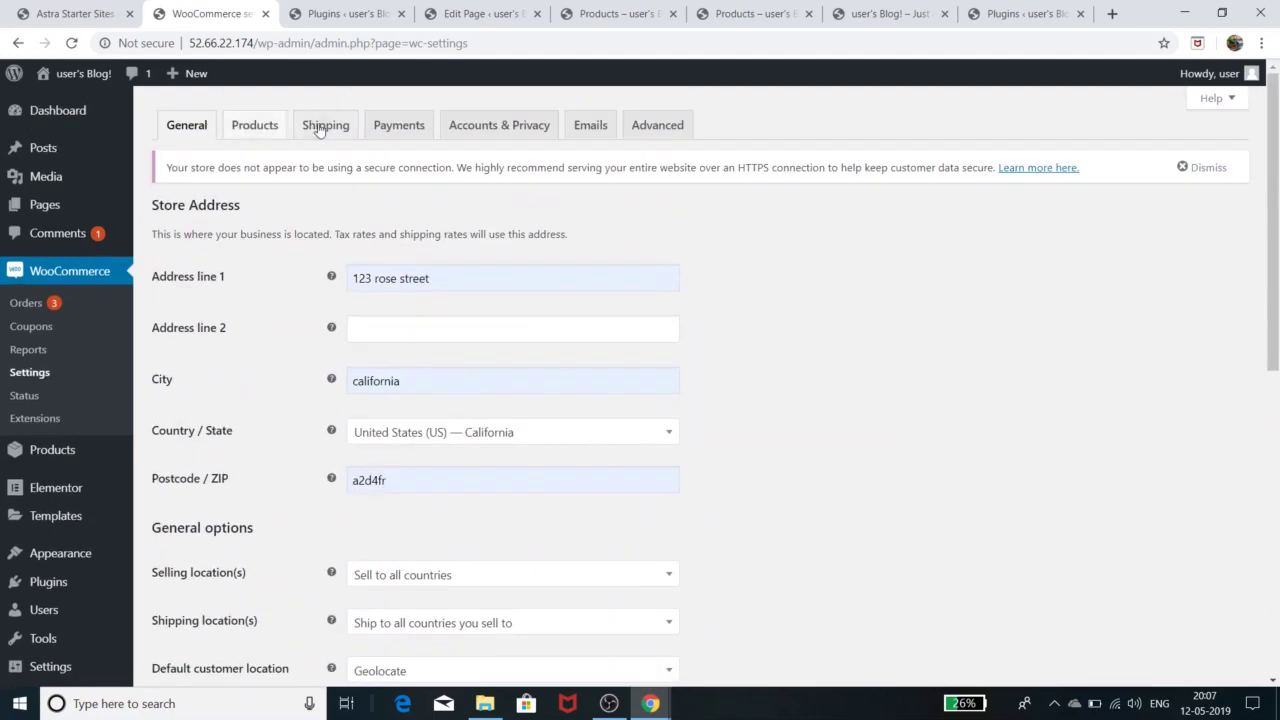
scroll(523, 326, "down", 4)
scroll(528, 334, "down", 1)
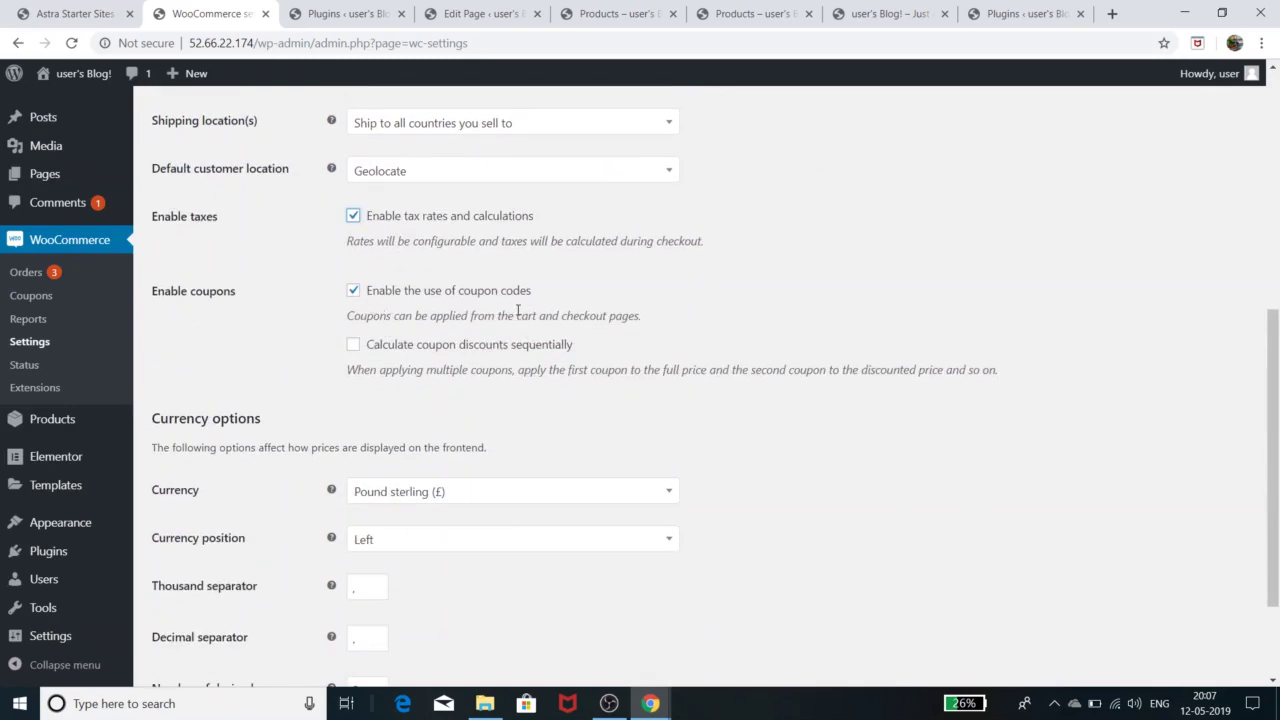
left_click(430, 494)
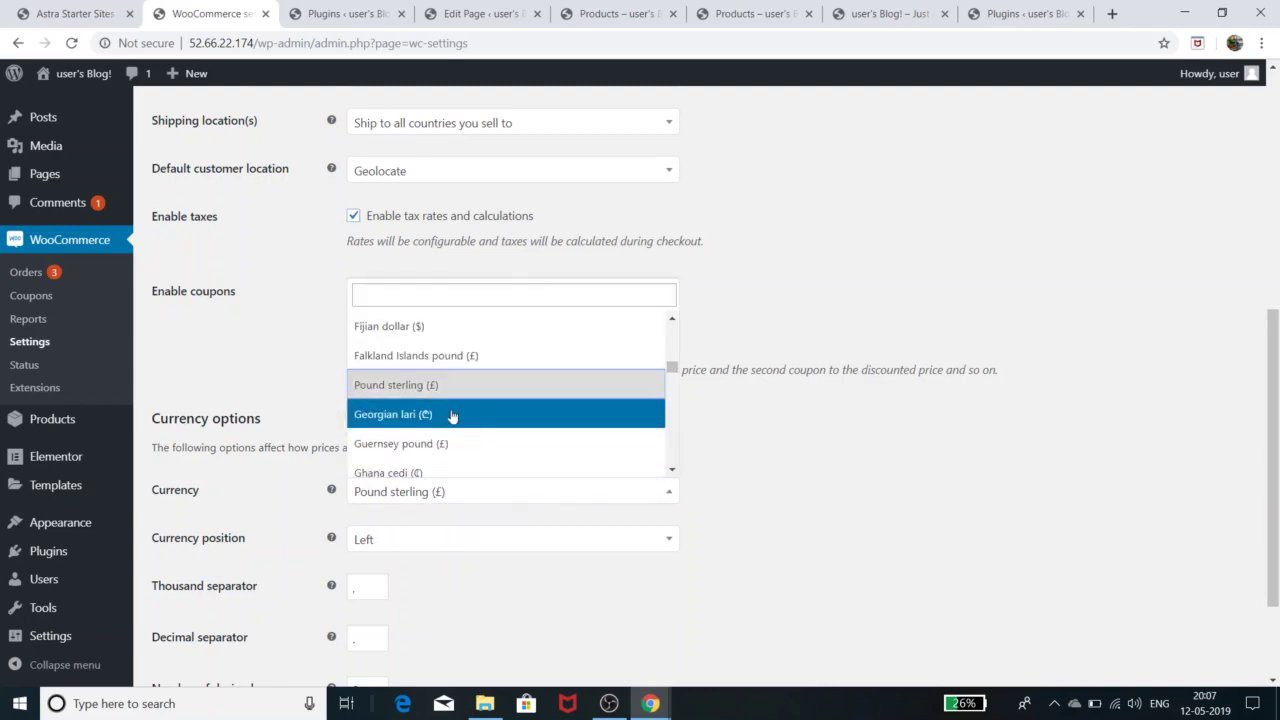
scroll(451, 416, "down", 1)
left_click(399, 289)
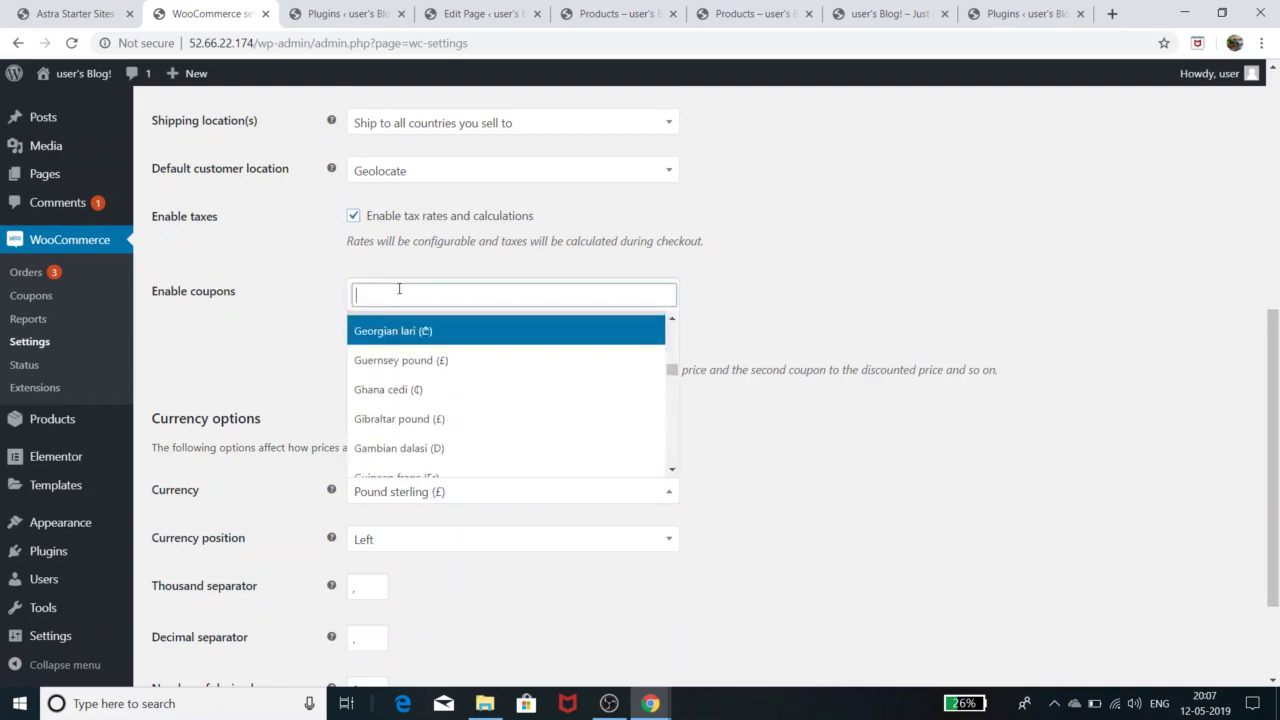
type("doll")
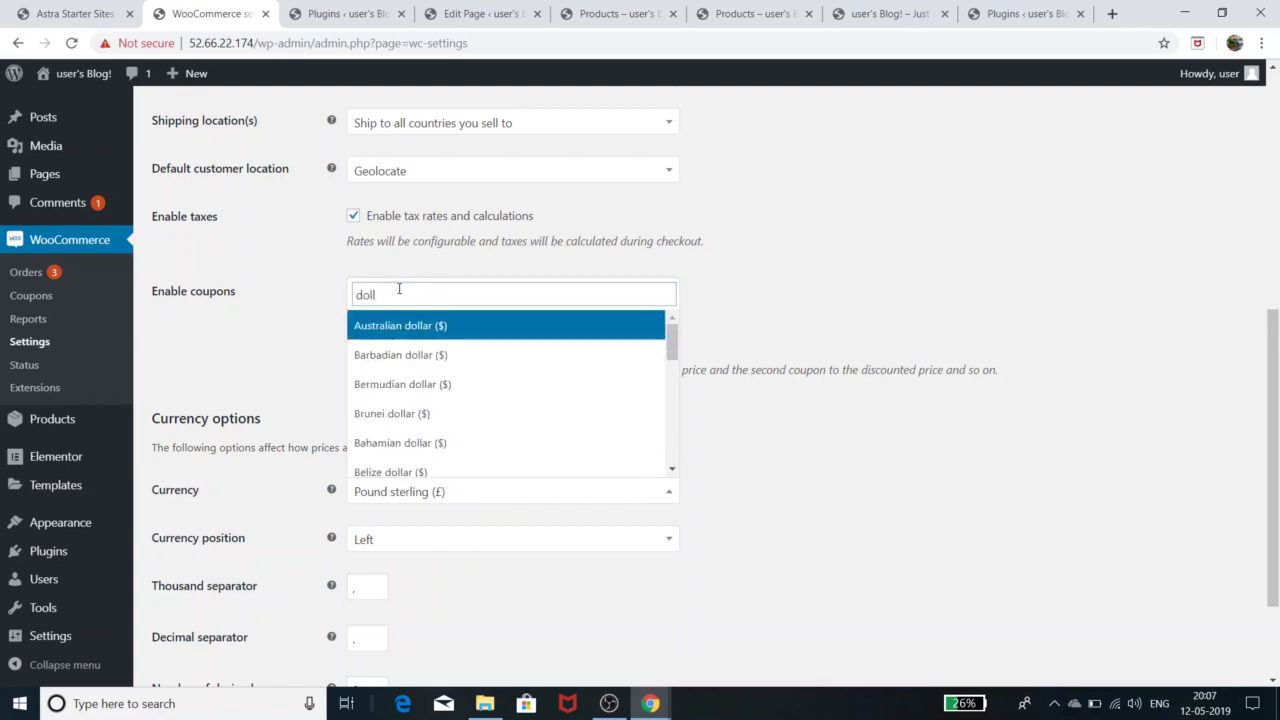
Step: Replace the currency search with "unit", set the currency to United States (US) dollar ($), and save the general settings
key("BackSpace")
key("BackSpace")
key("BackSpace")
key("BackSpace")
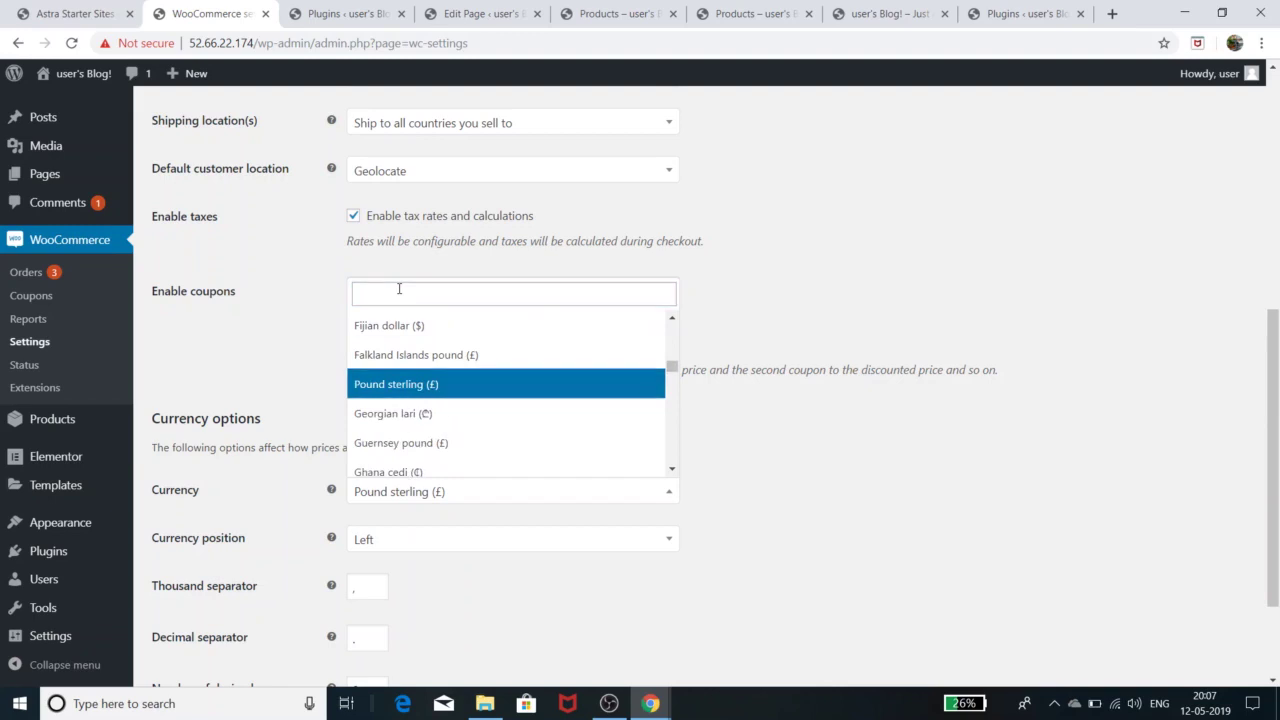
type("u")
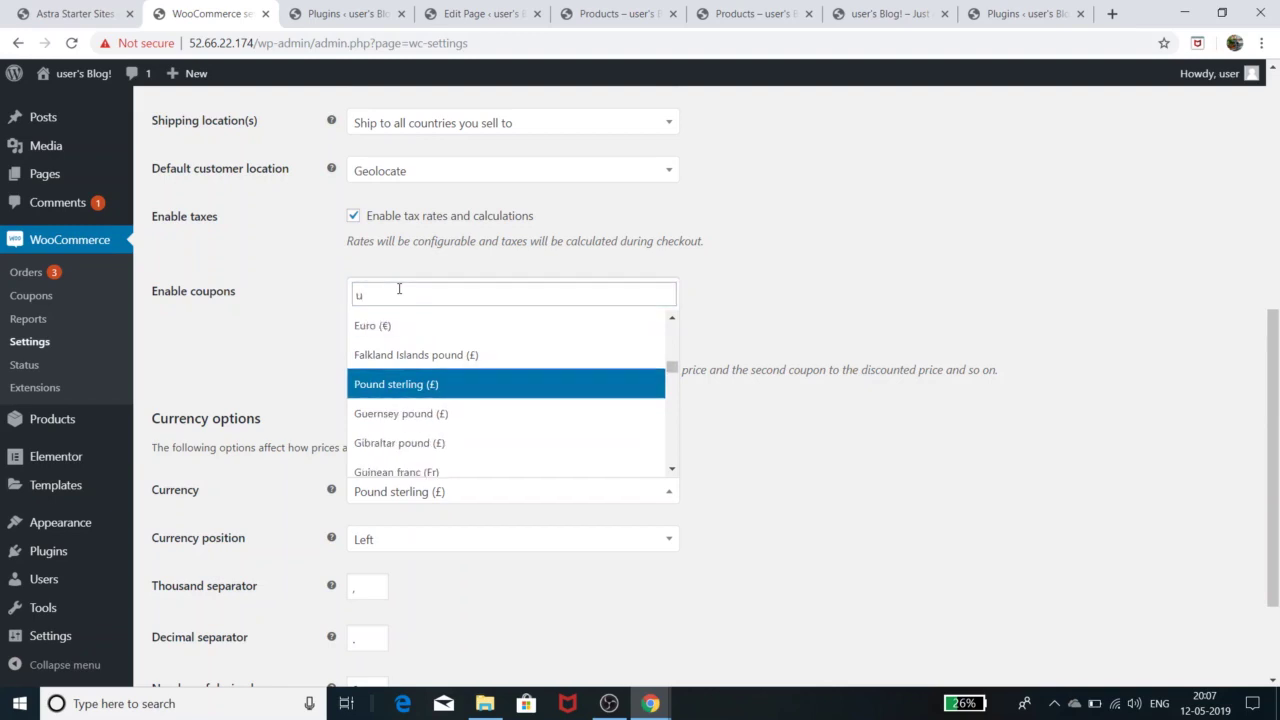
type("nit")
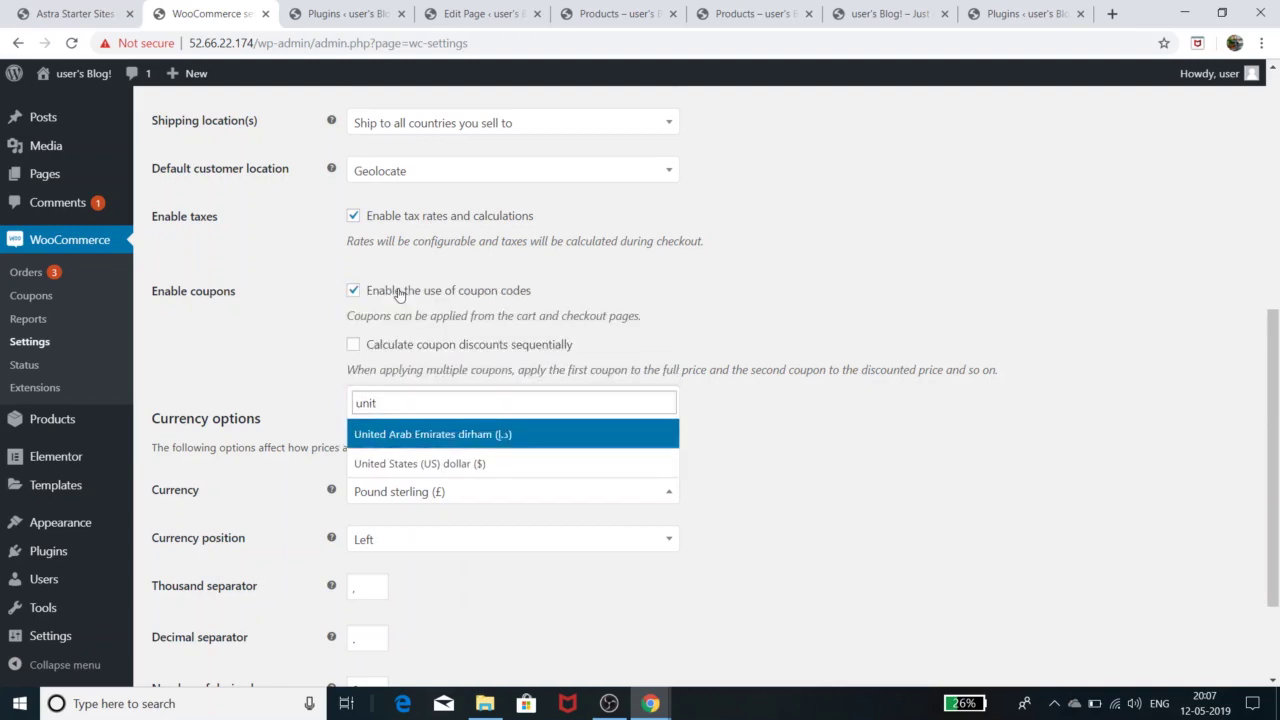
left_click(507, 466)
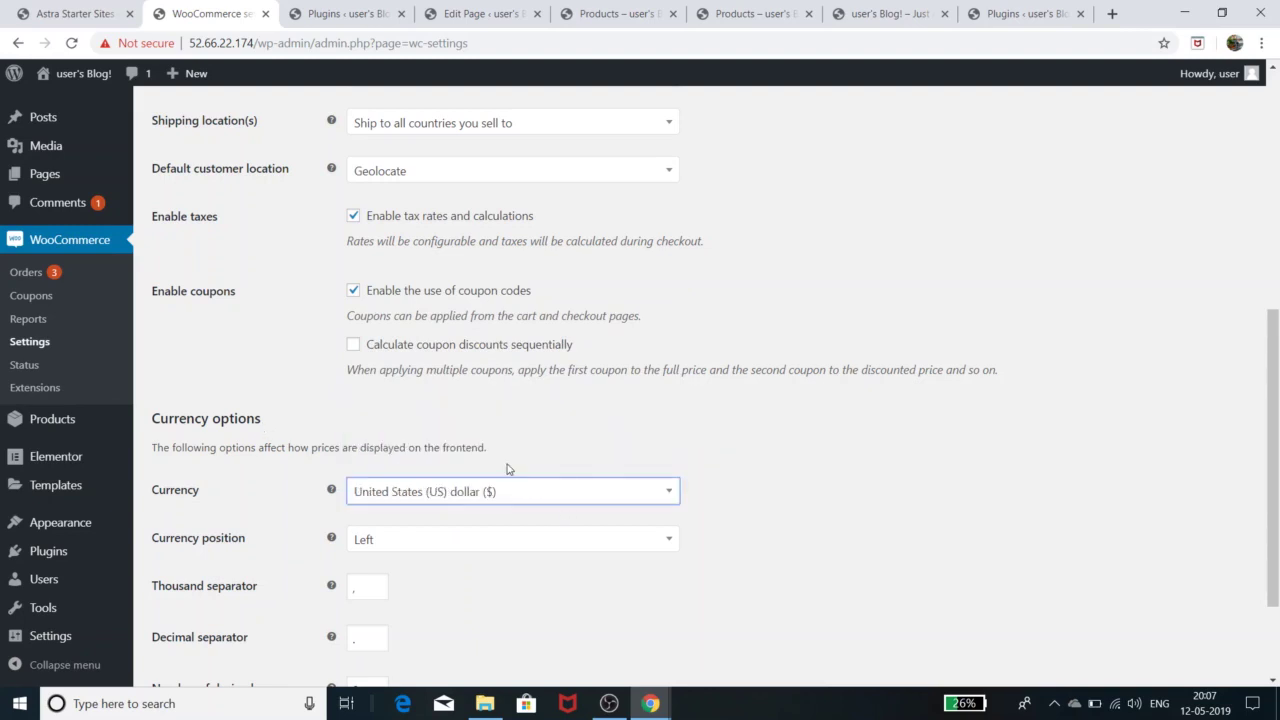
left_click(808, 519)
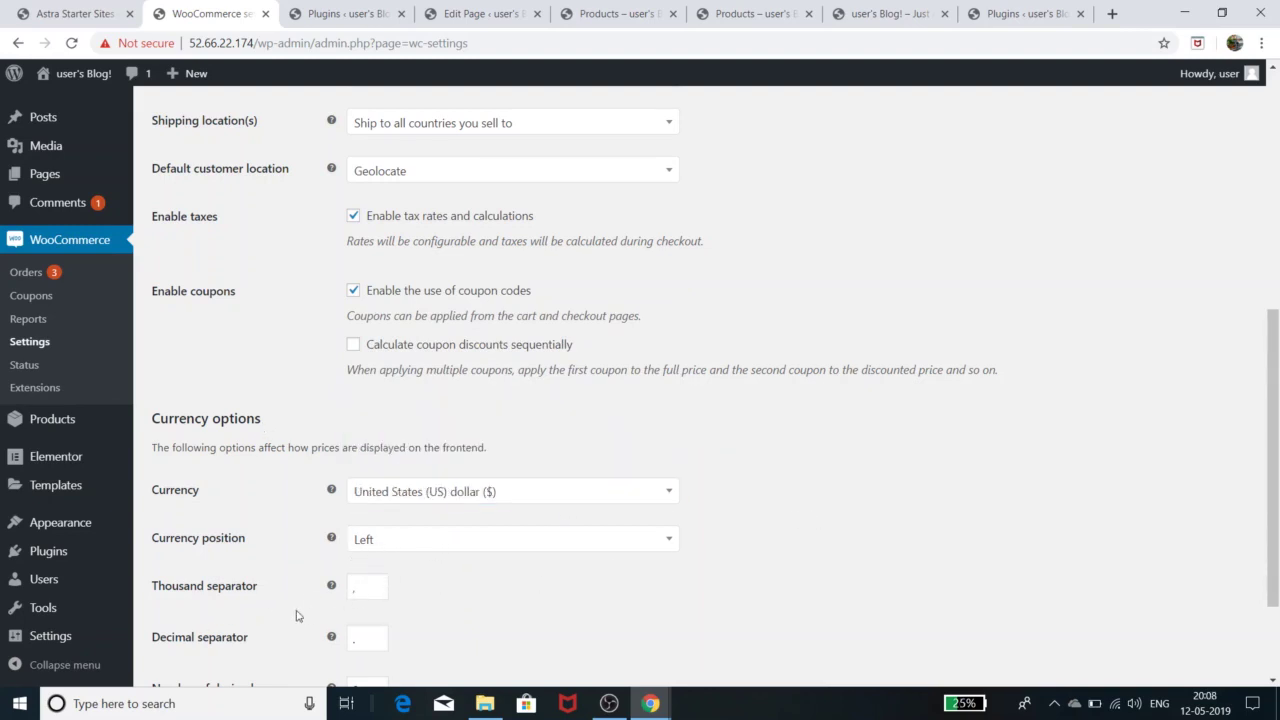
scroll(298, 612, "down", 3)
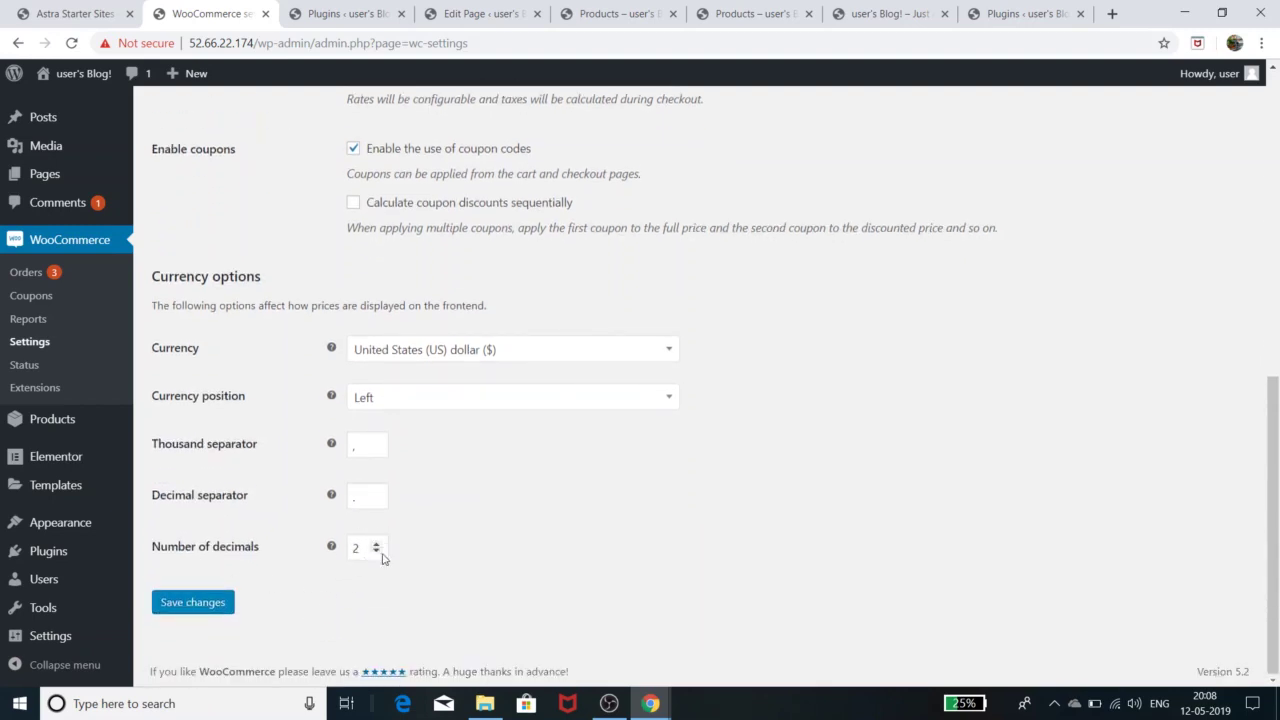
left_click(183, 608)
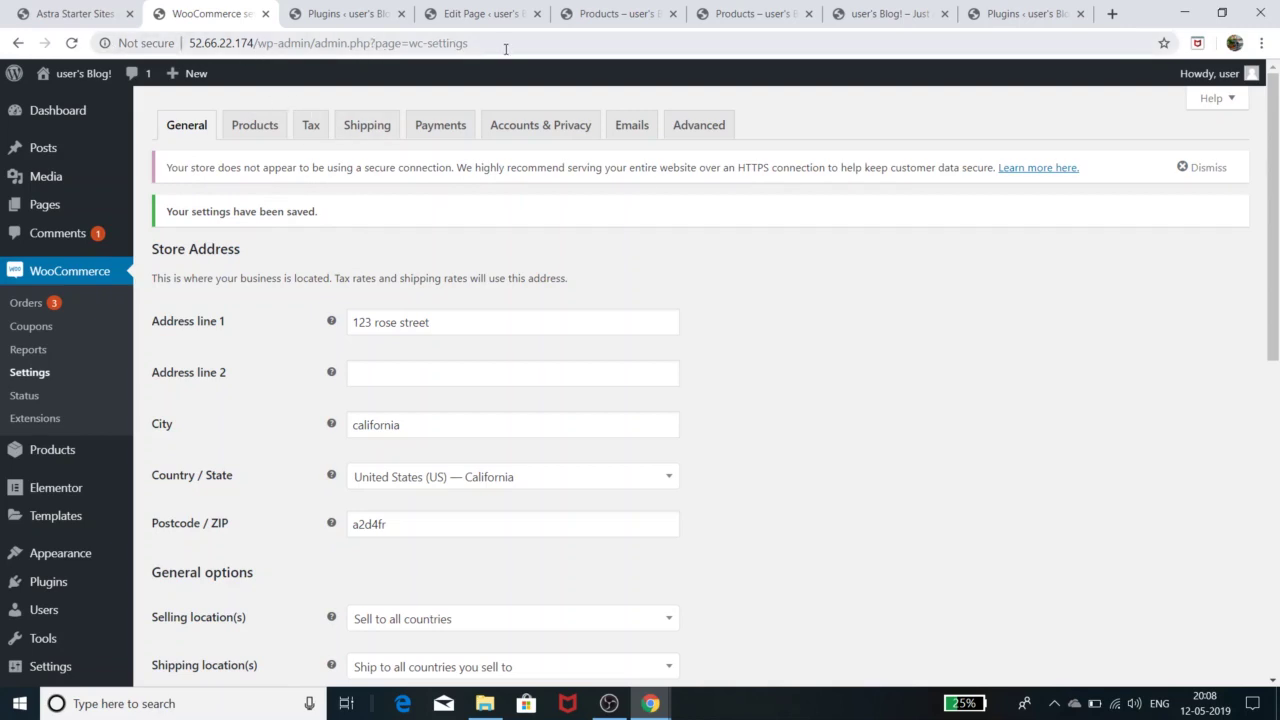
Step: Inspect the browser's connection security information for the site, and close it
left_click_drag(505, 45, 188, 55)
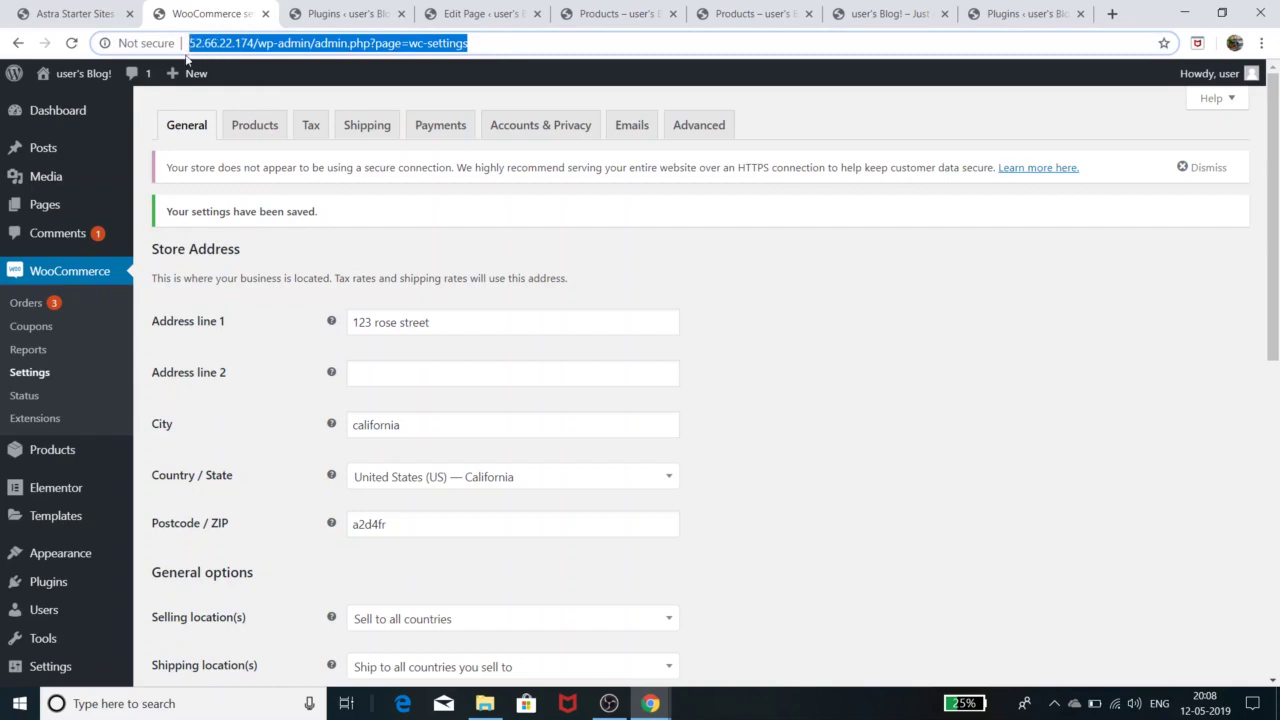
left_click(120, 50)
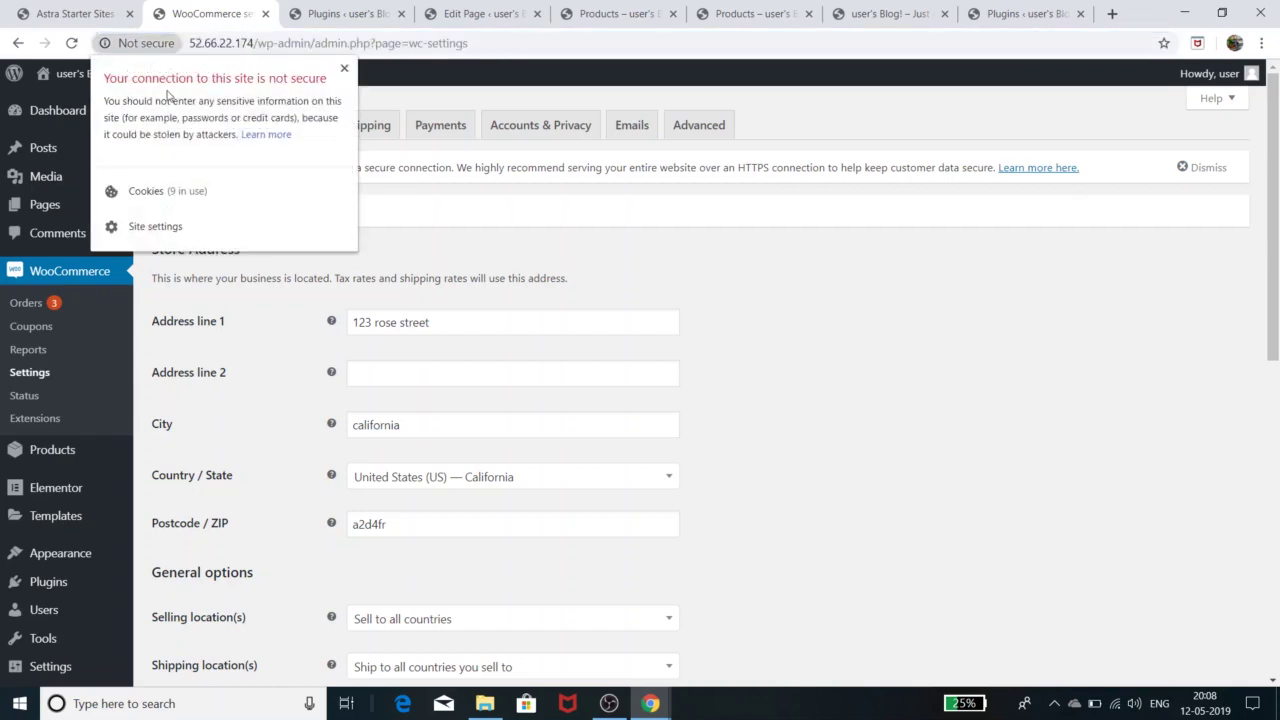
left_click(345, 69)
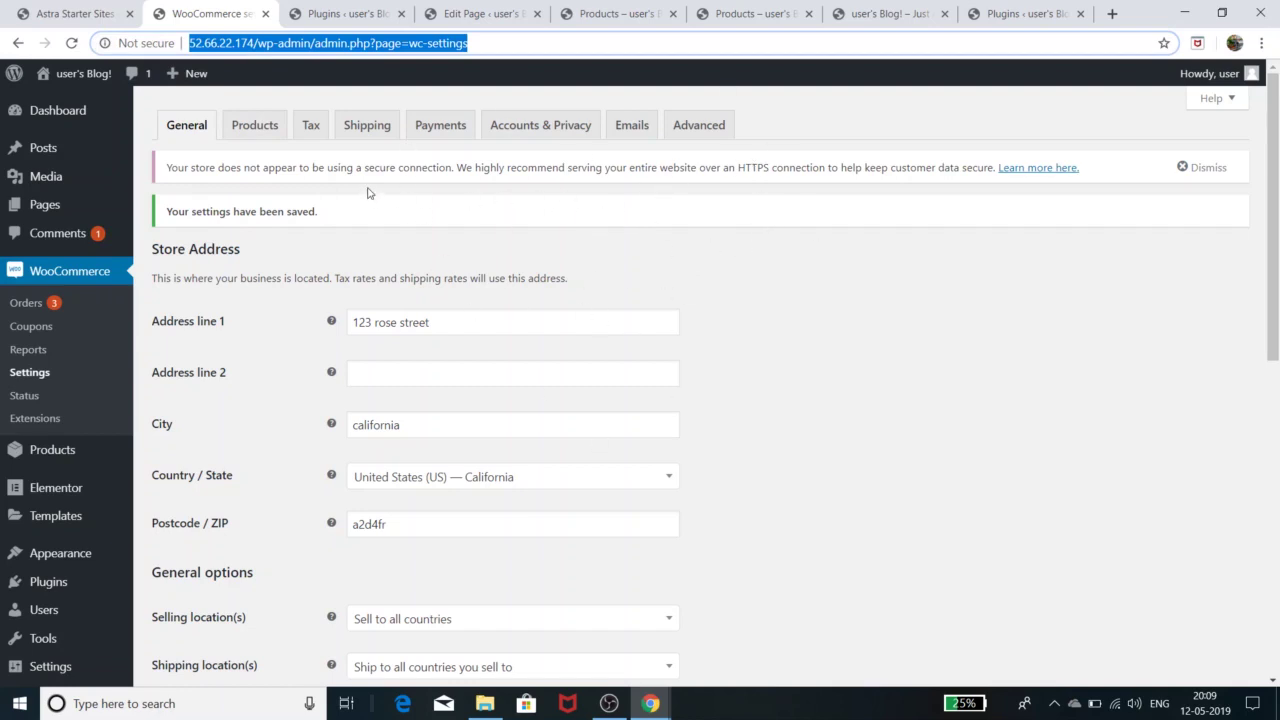
Step: Enable redirecting to the cart page after successful addition in the WooCommerce product settings
left_click(270, 133)
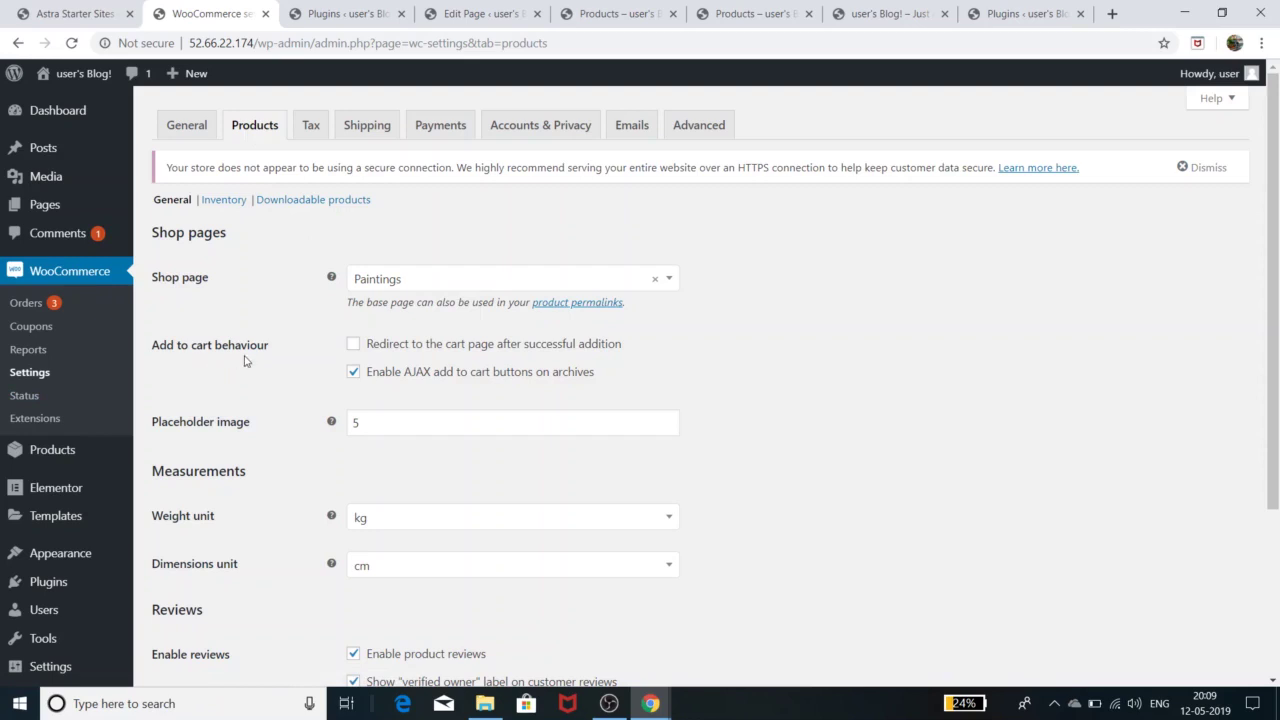
left_click(352, 347)
Step: Switch to the incognito storefront window, open the Eiffel Tower painting from the shop page, and add it to the cart
mouse_move(650, 703)
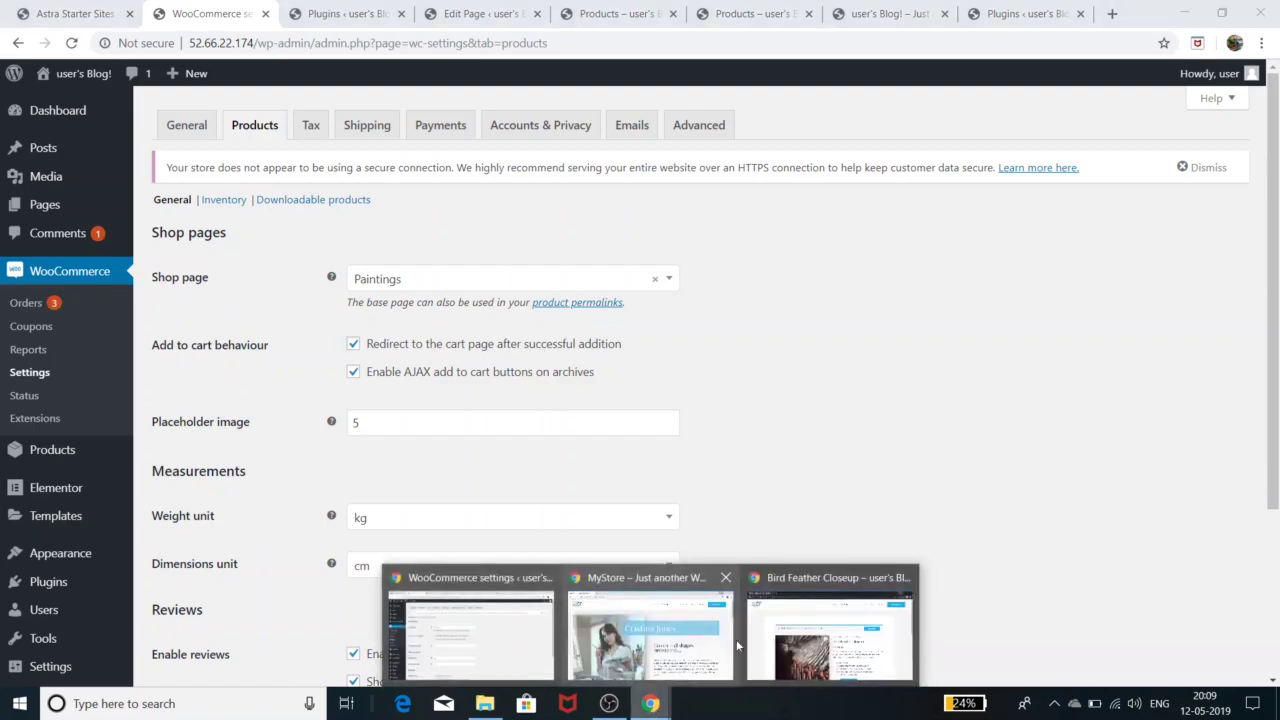
left_click(816, 636)
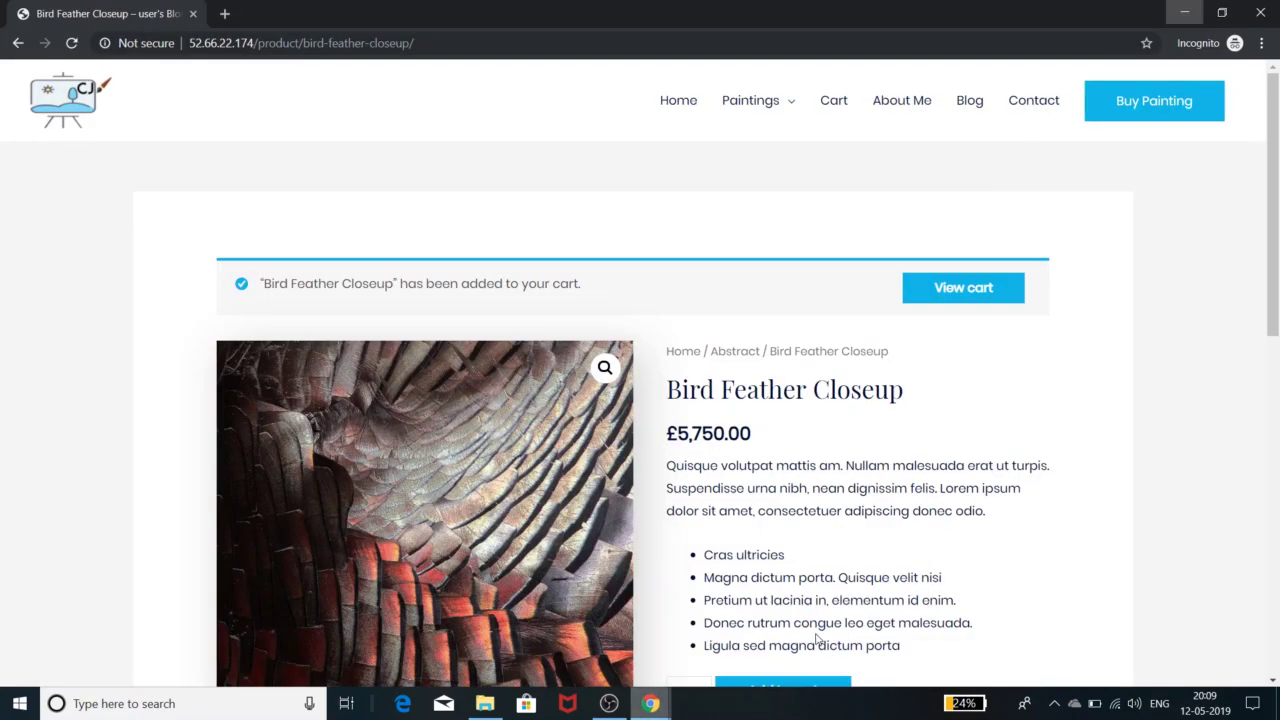
left_click(692, 104)
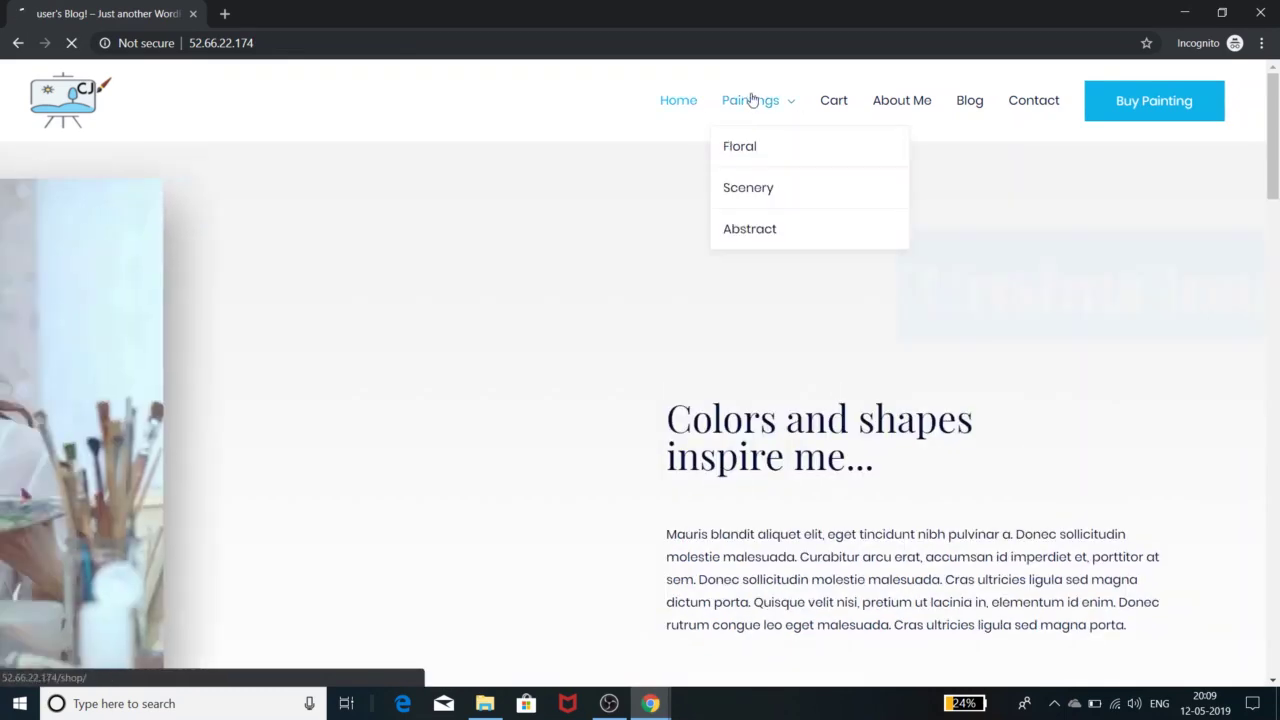
left_click(752, 100)
scroll(783, 390, "down", 4)
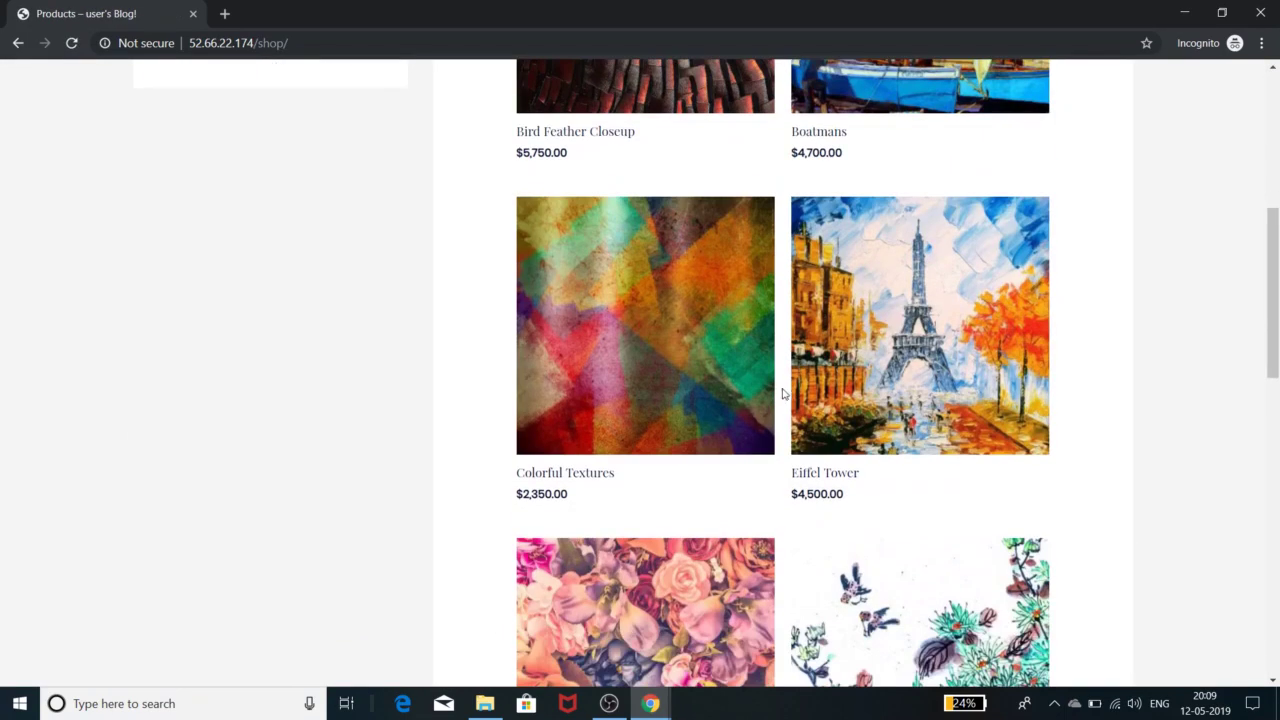
left_click(918, 322)
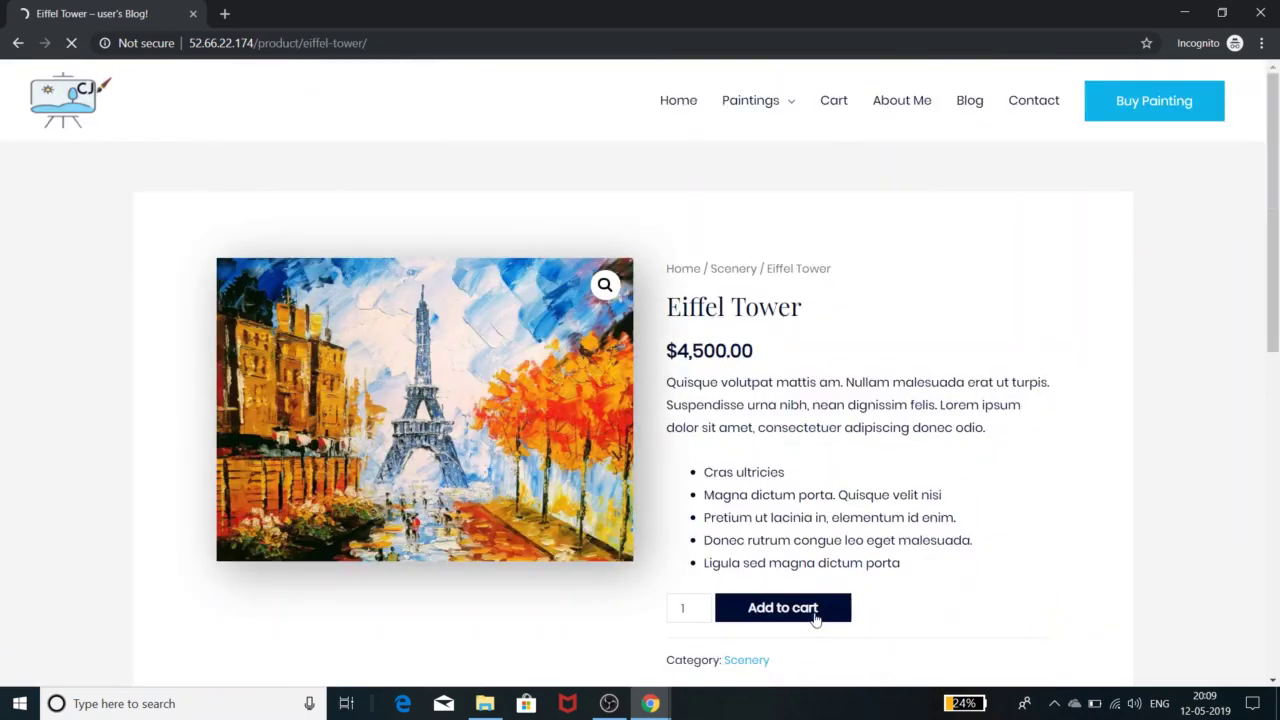
left_click(815, 619)
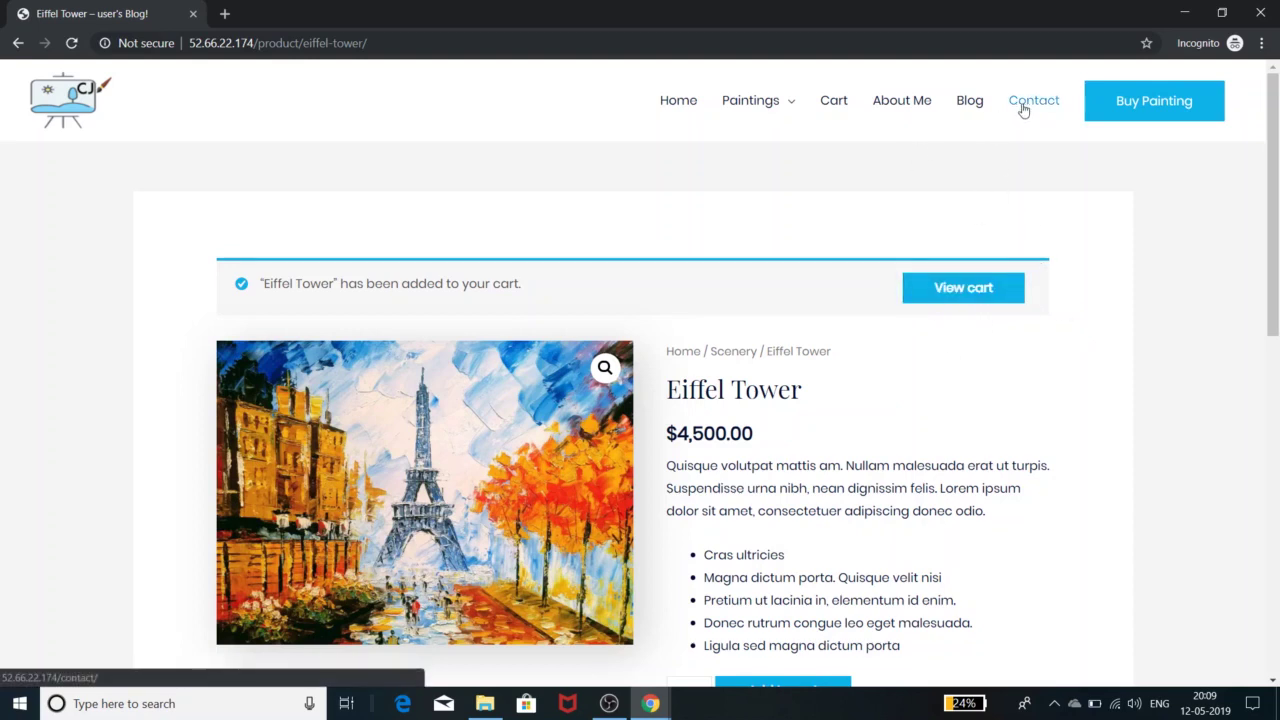
scroll(755, 428, "down", 3)
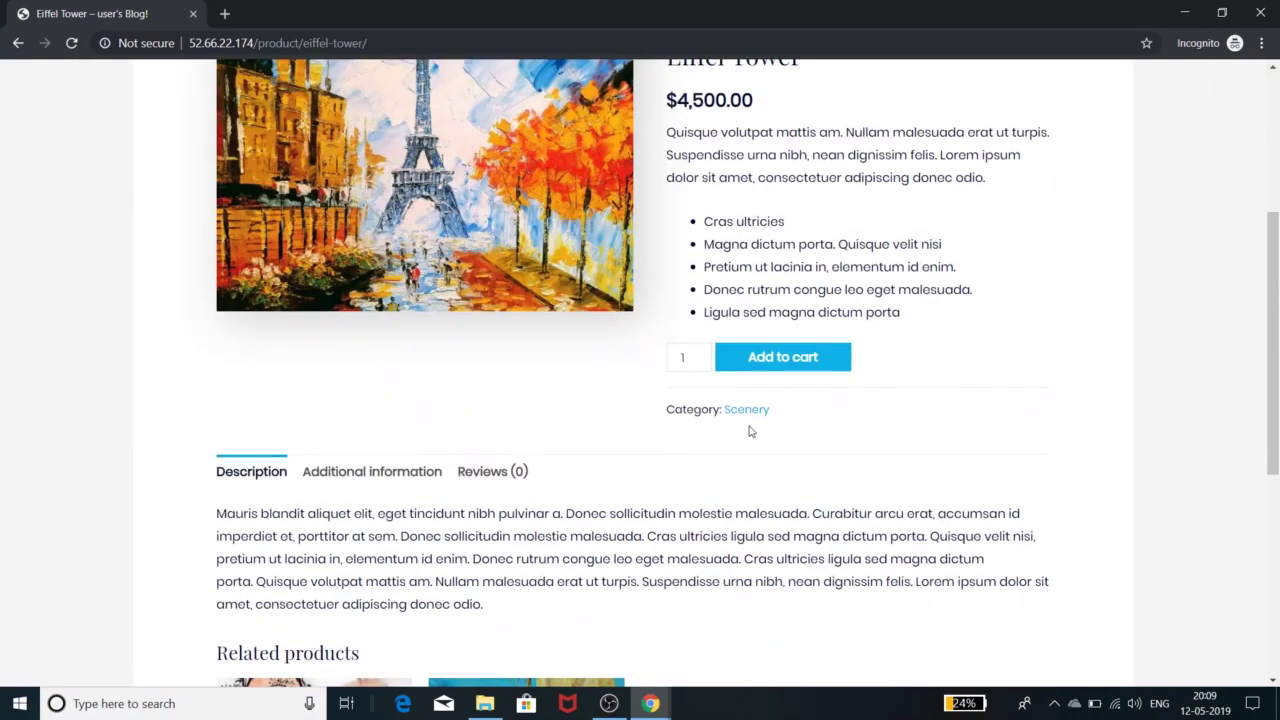
scroll(757, 427, "up", 3)
Step: Return to the WooCommerce settings window and save the product settings
left_click(1185, 13)
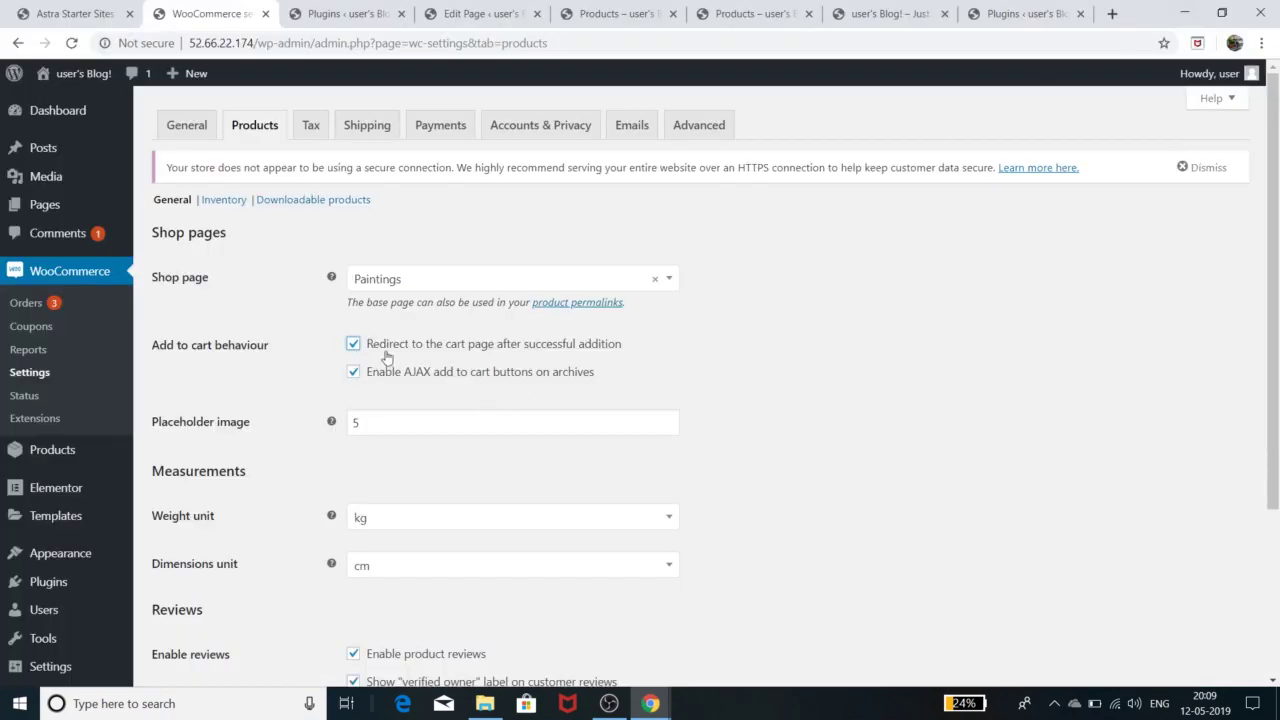
scroll(453, 440, "down", 3)
left_click(188, 606)
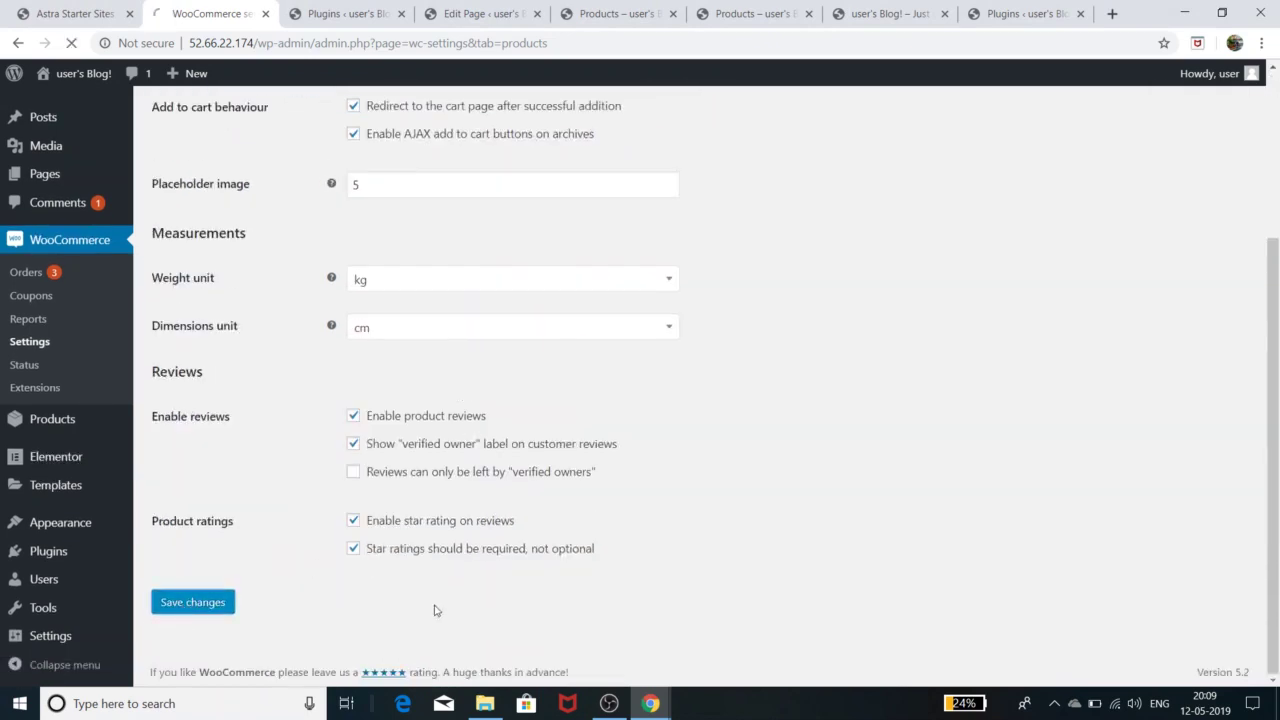
Step: Switch to the incognito storefront window and add the Flowers and Birds painting from the shop page to the cart
mouse_move(651, 705)
left_click(830, 628)
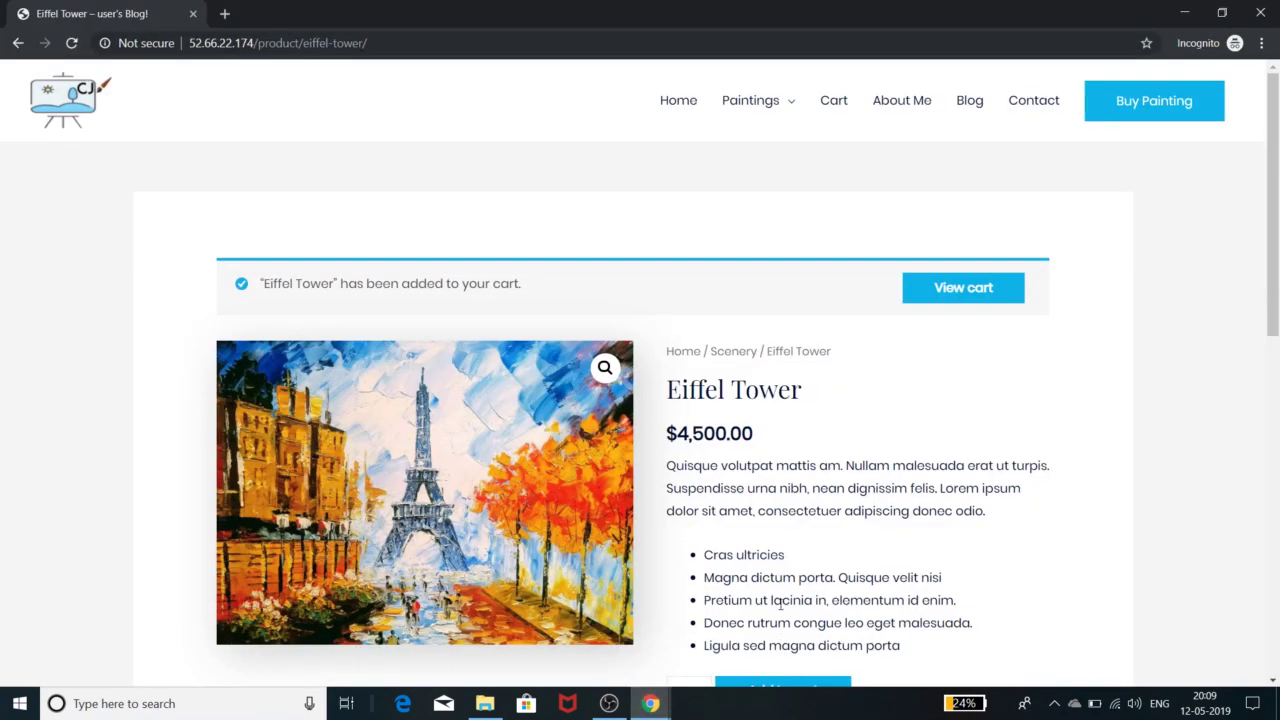
left_click(752, 100)
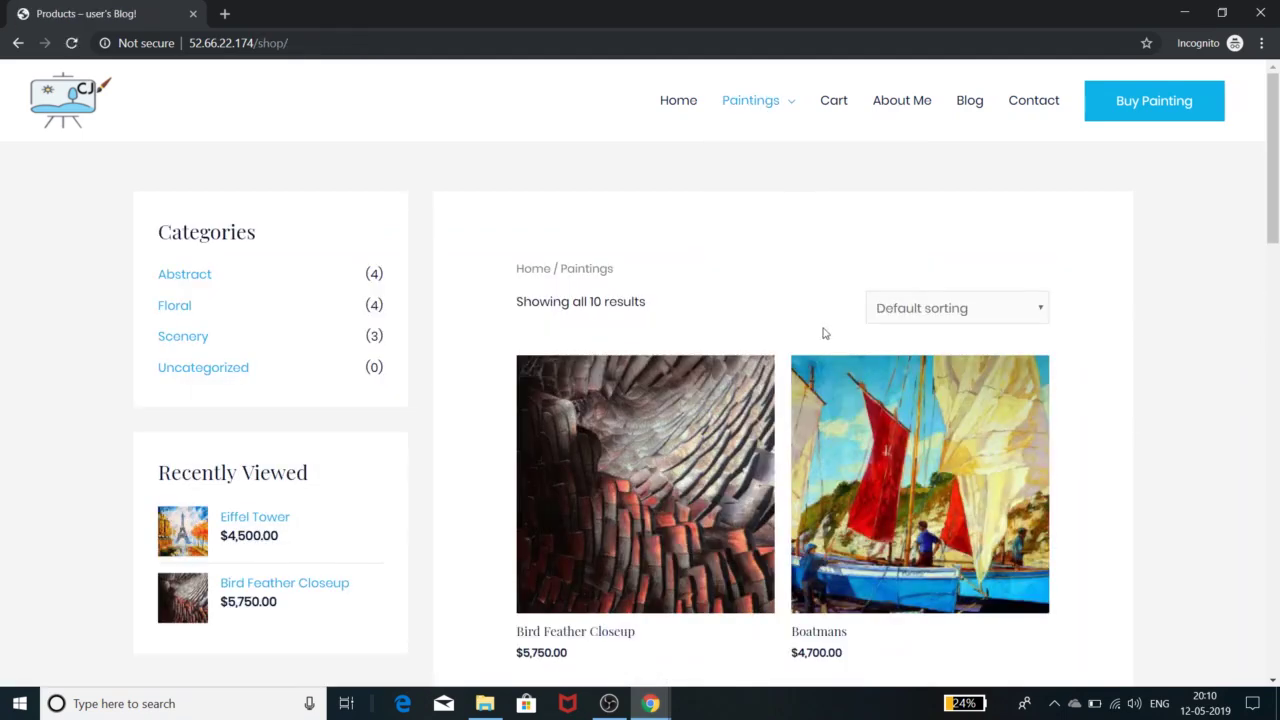
scroll(824, 336, "down", 8)
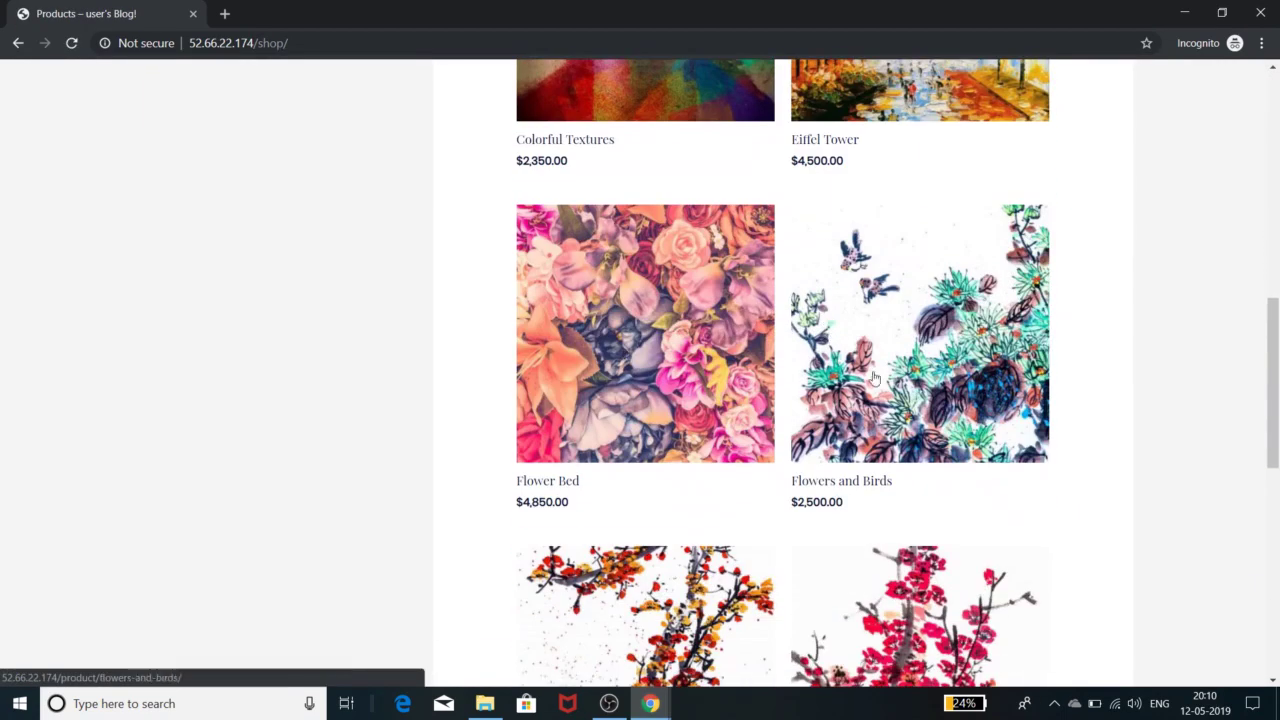
left_click(868, 357)
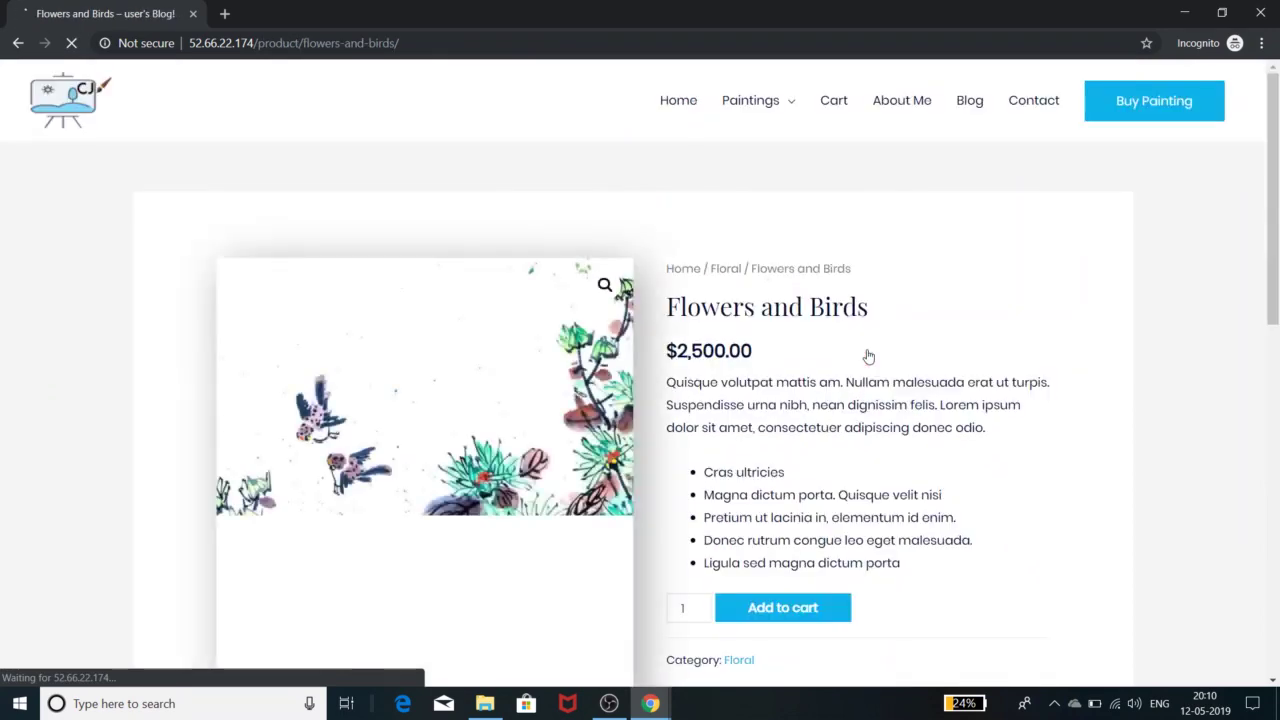
scroll(881, 351, "down", 3)
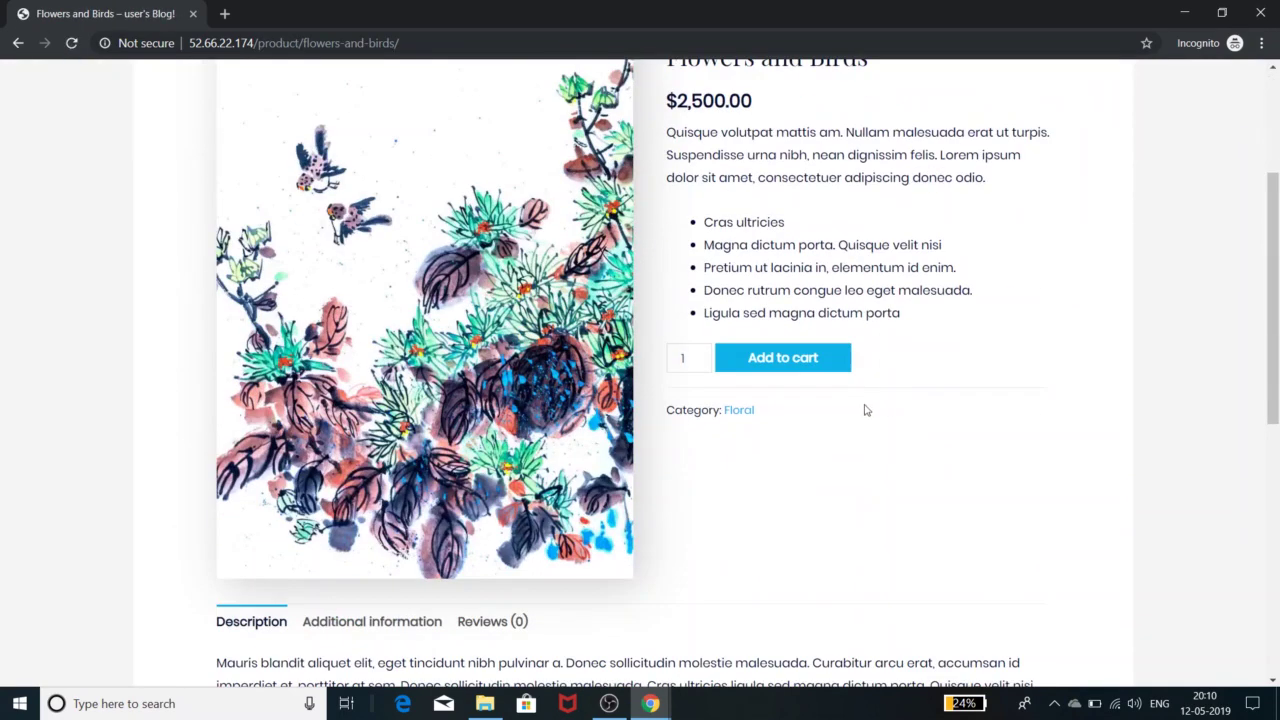
left_click(797, 364)
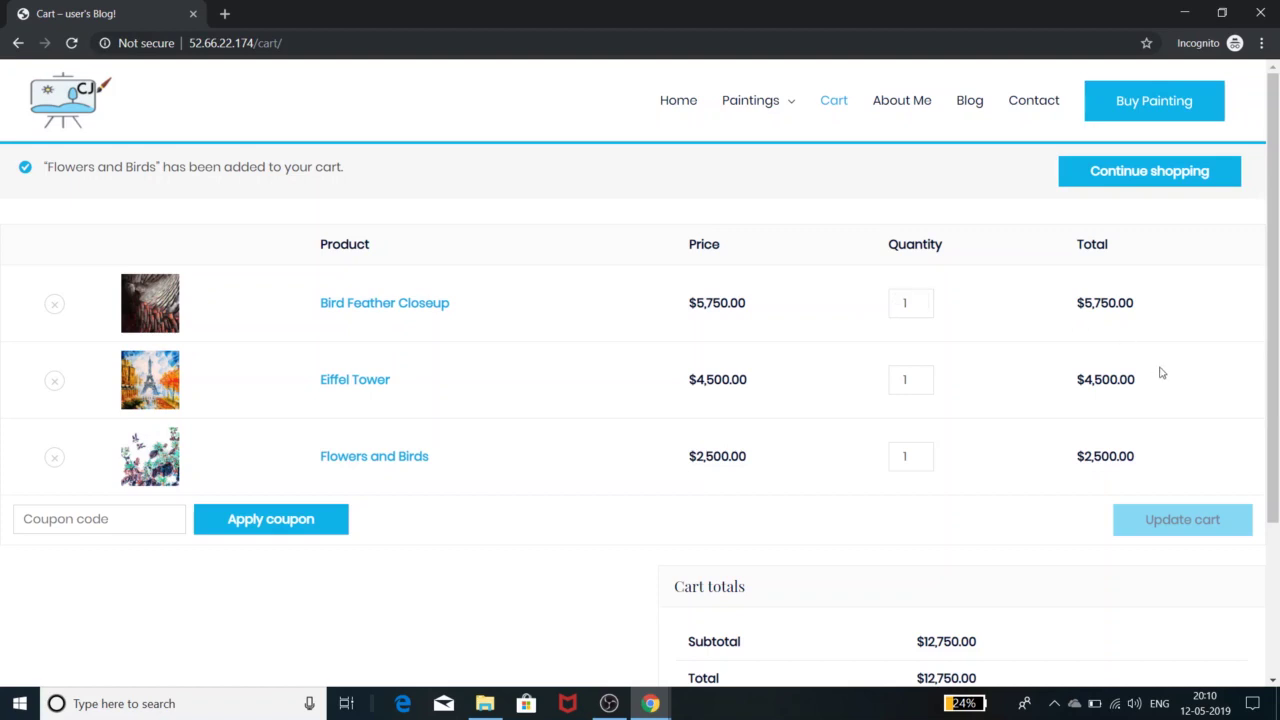
Step: Review the cart's items and totals, and return to the WooCommerce settings window
scroll(1077, 365, "down", 3)
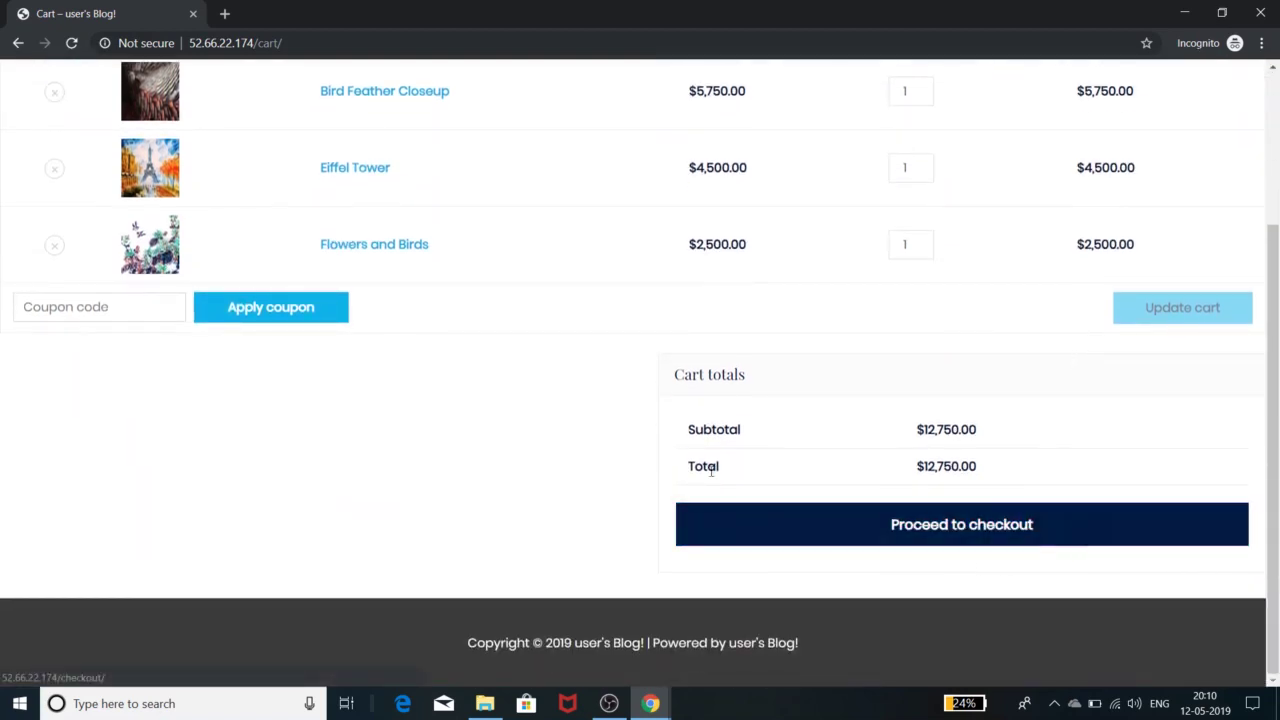
scroll(1134, 494, "up", 2)
scroll(1205, 504, "up", 1)
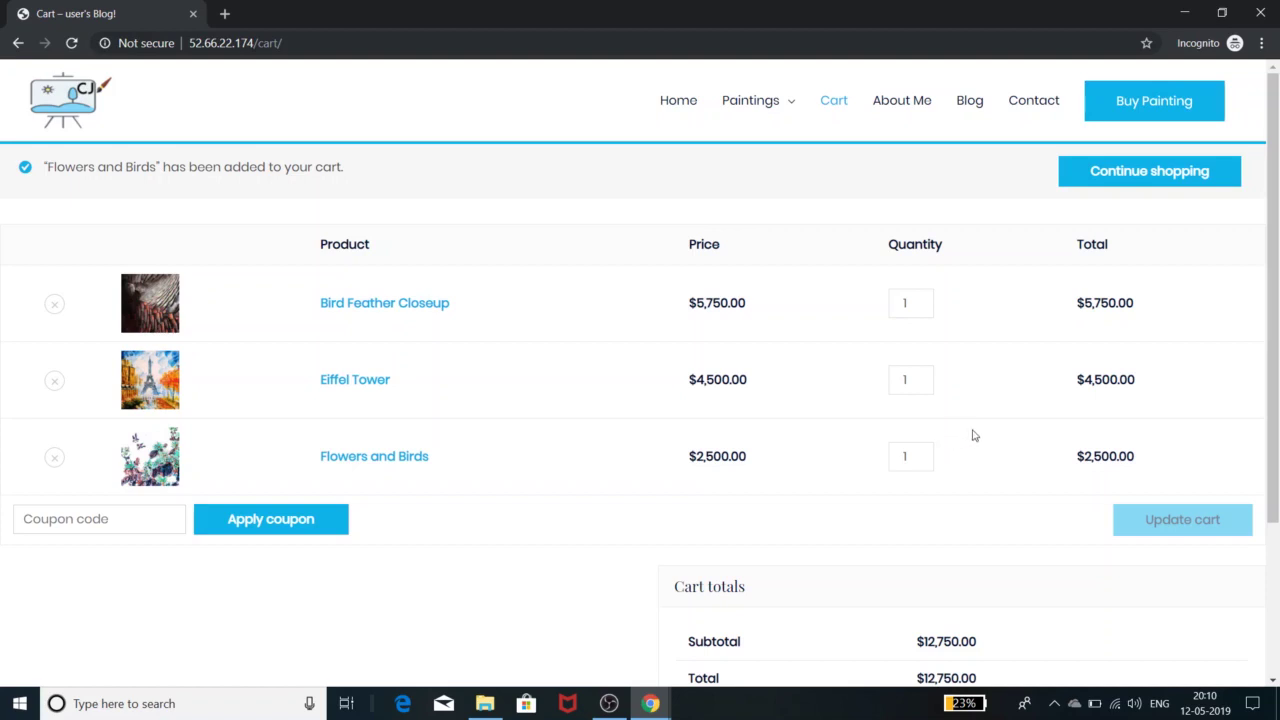
left_click(1180, 16)
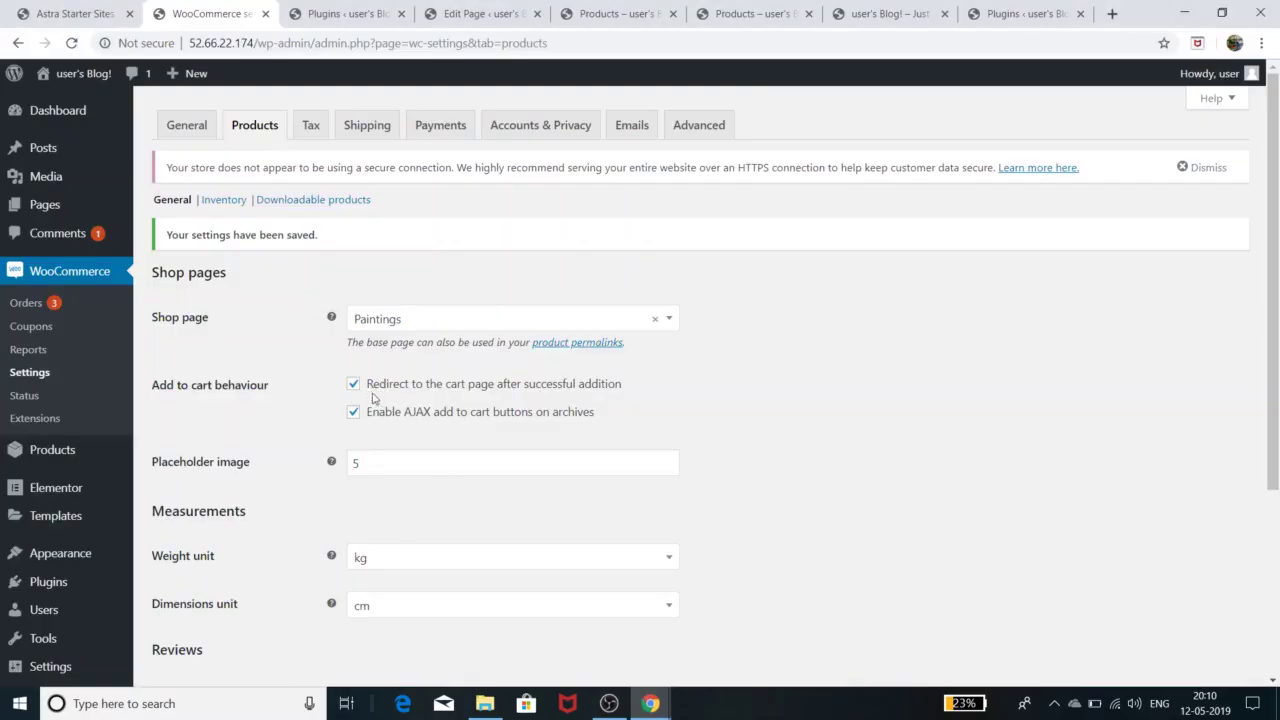
Step: Switch to the incognito storefront window, examine the cart page's full-width layout, and return to the admin window
mouse_move(650, 703)
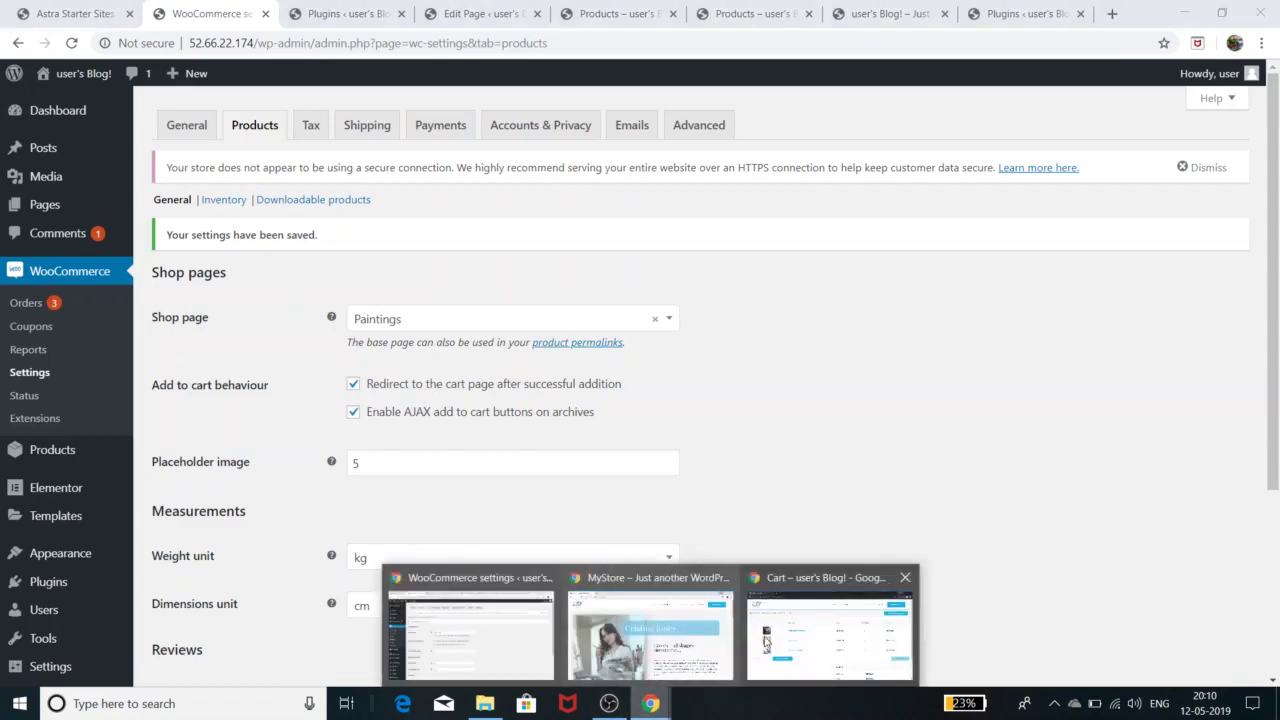
left_click(830, 630)
scroll(654, 323, "down", 3)
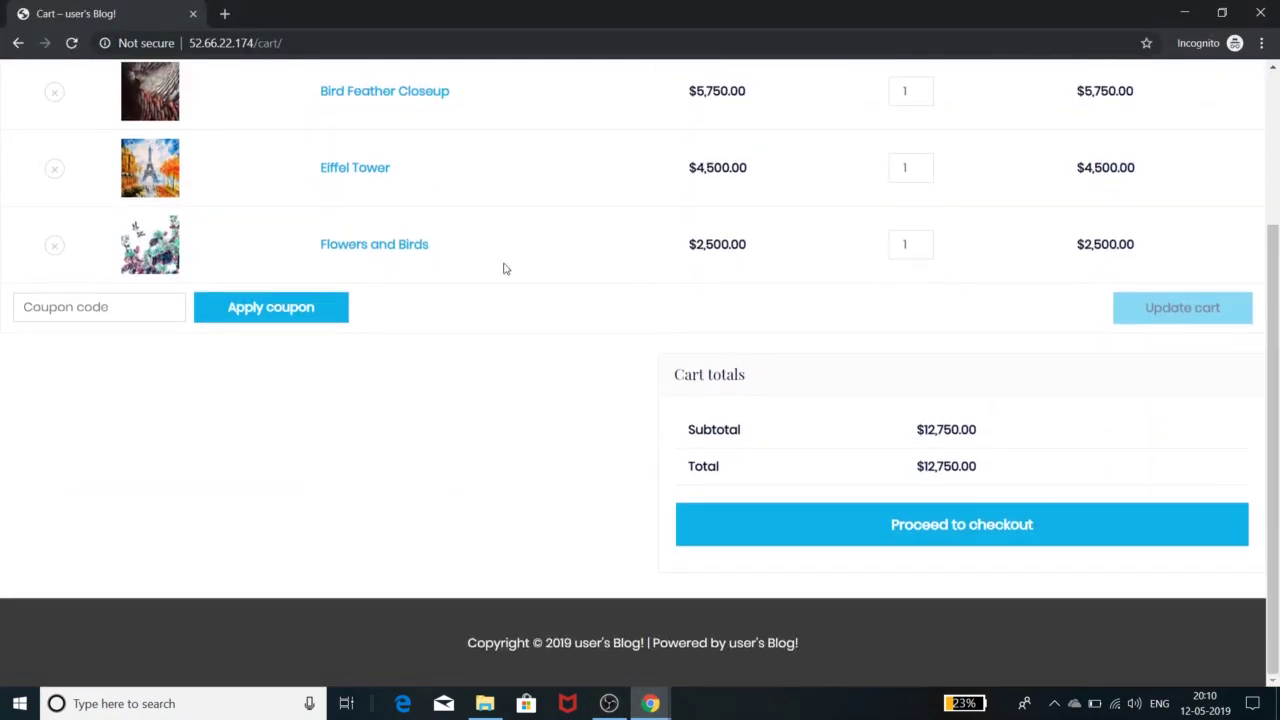
scroll(381, 329, "up", 3)
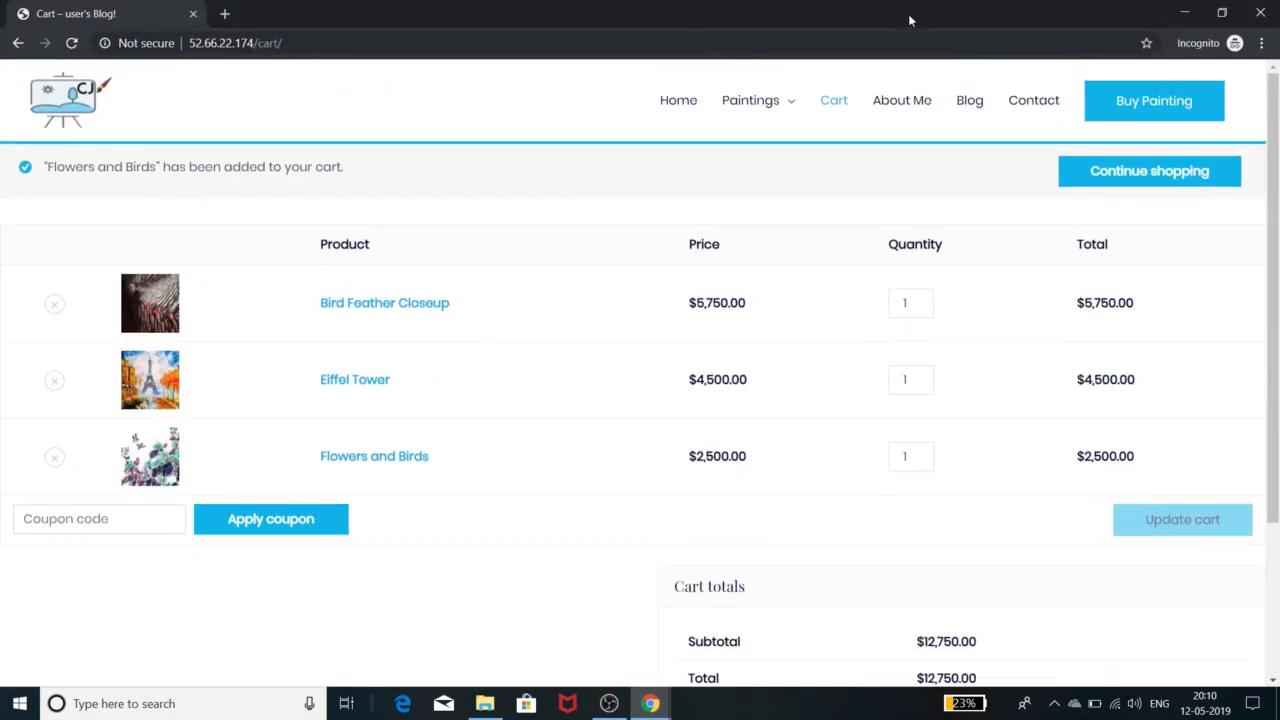
left_click(1184, 13)
Step: Open the Cart page's editor, set its content layout to Boxed, and update the page
left_click(352, 13)
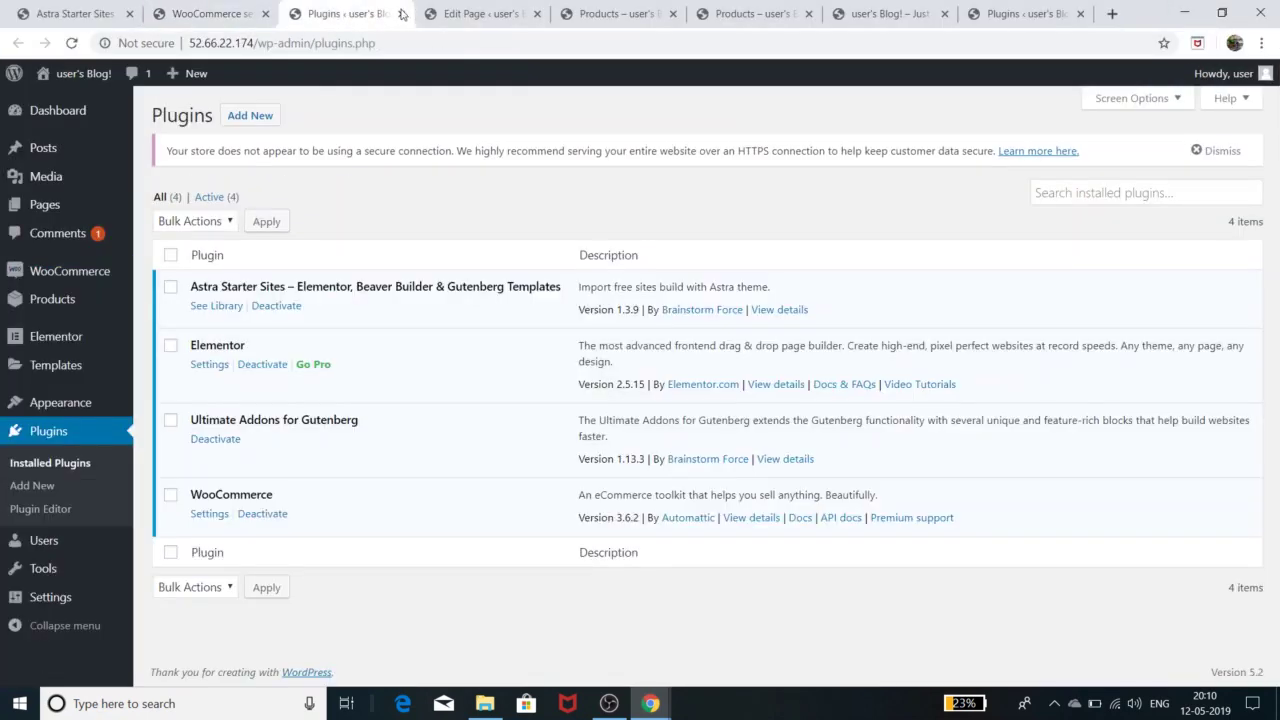
left_click(464, 15)
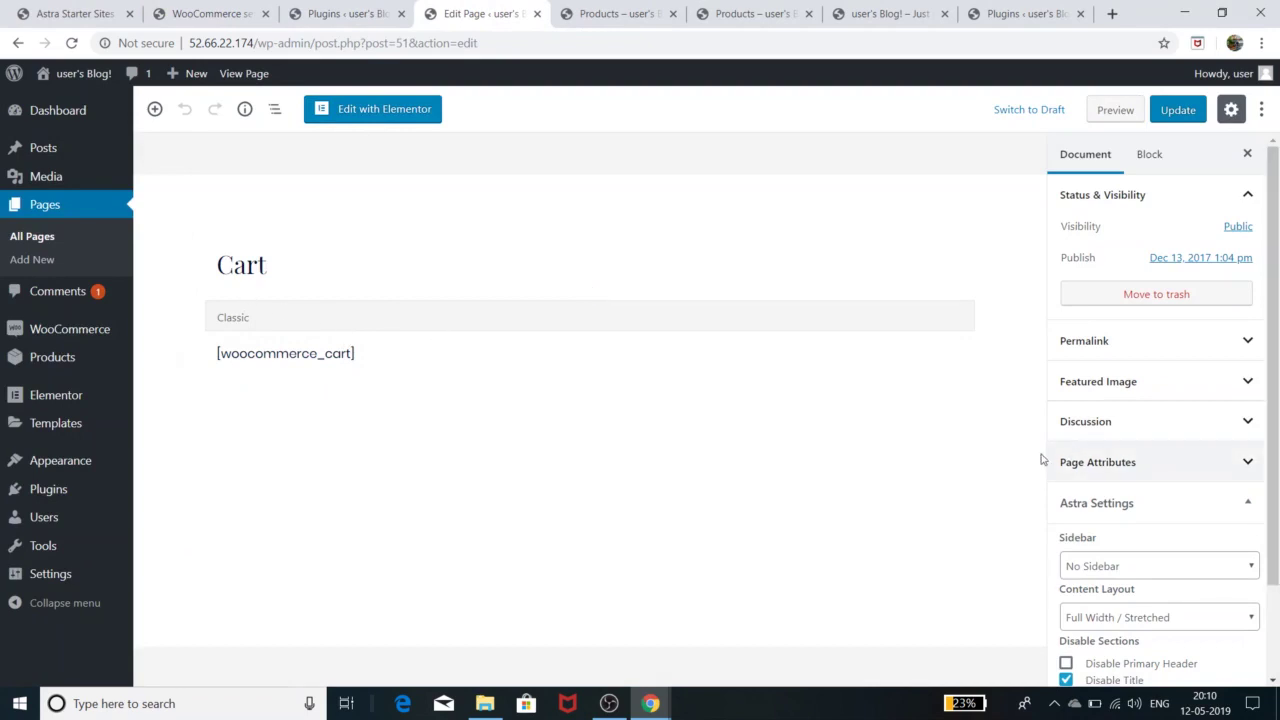
left_click(1184, 621)
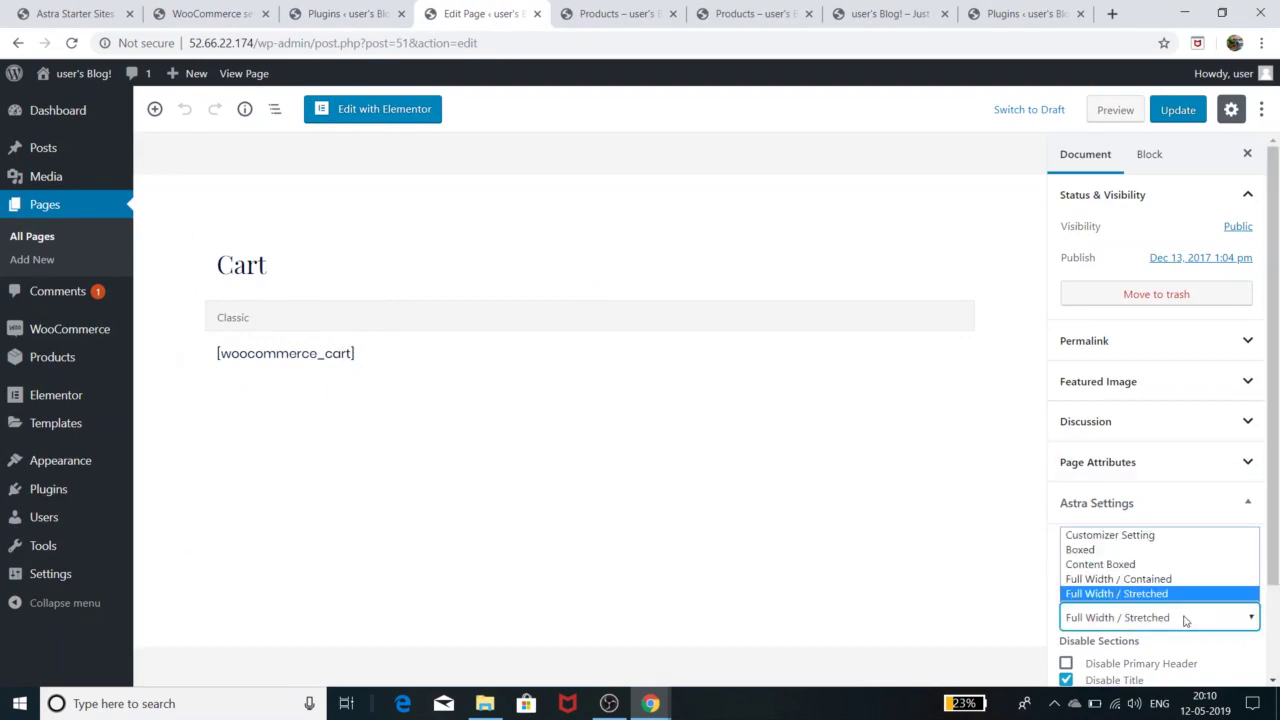
left_click(1181, 566)
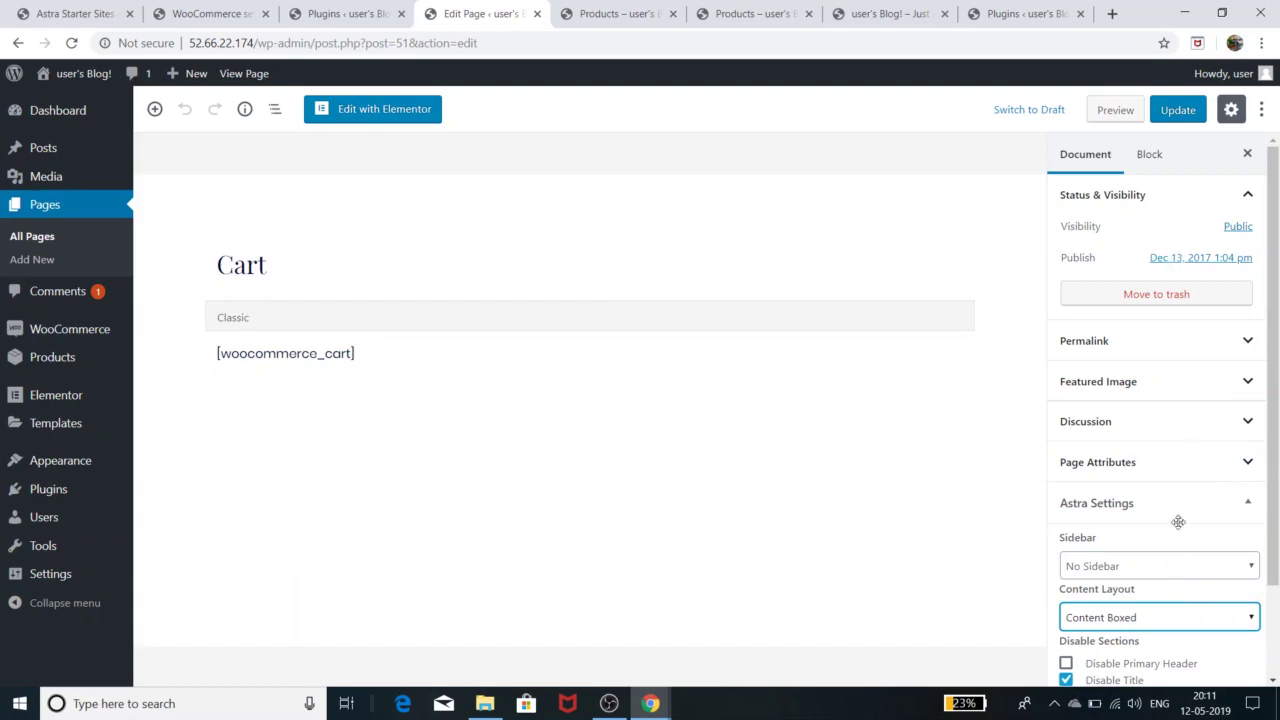
left_click(1184, 615)
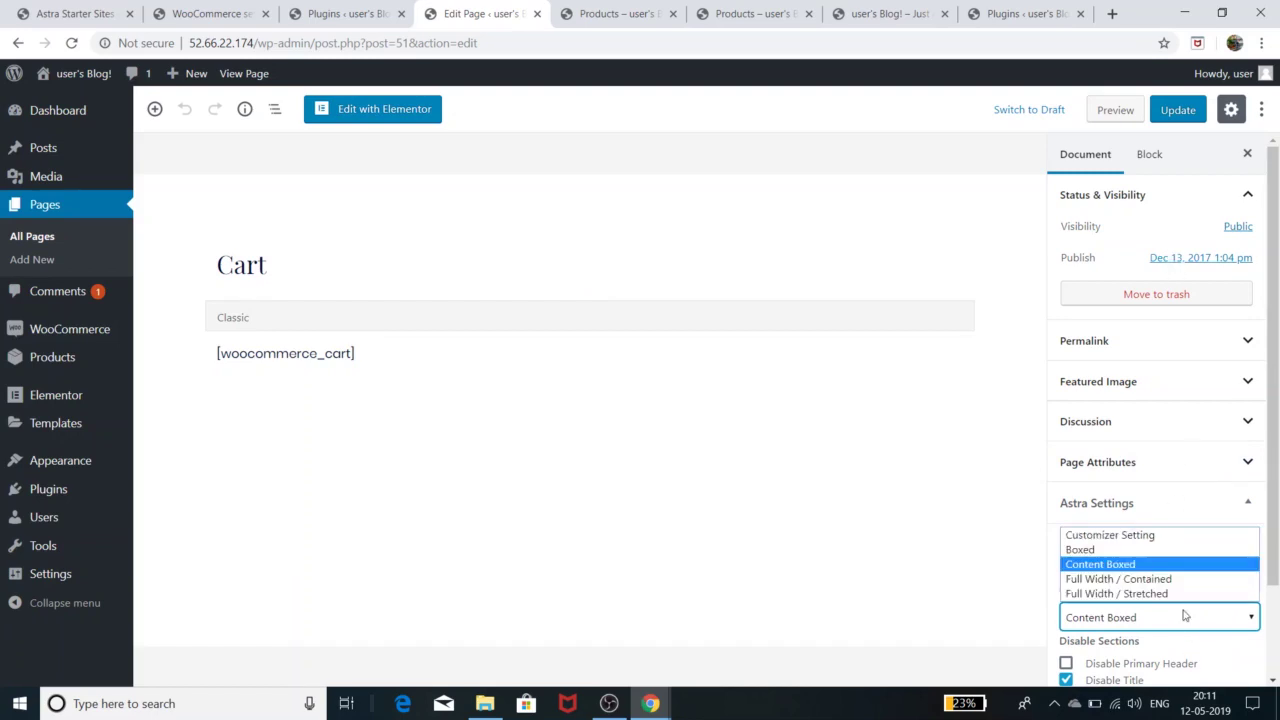
left_click(1168, 550)
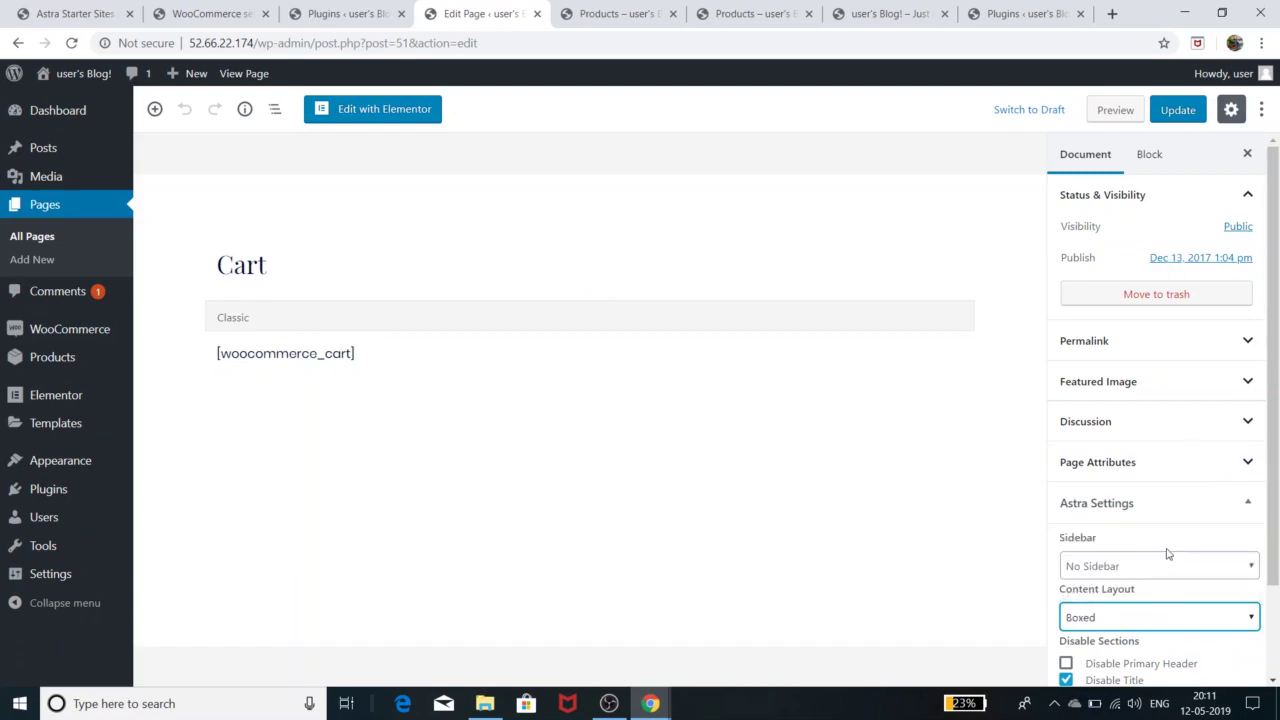
left_click(1178, 110)
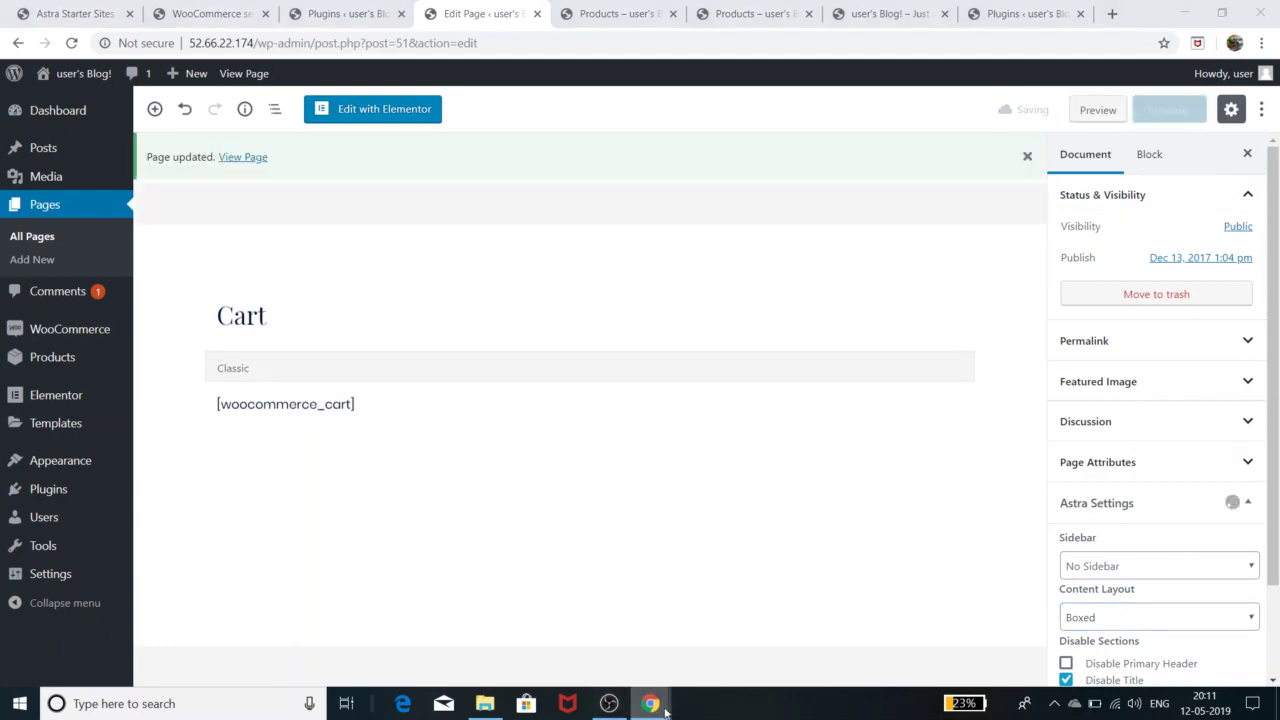
Step: Reload the cart in the incognito storefront window, check its layout down to the cart totals, and return to the admin window
mouse_move(650, 703)
left_click(805, 630)
left_click(72, 43)
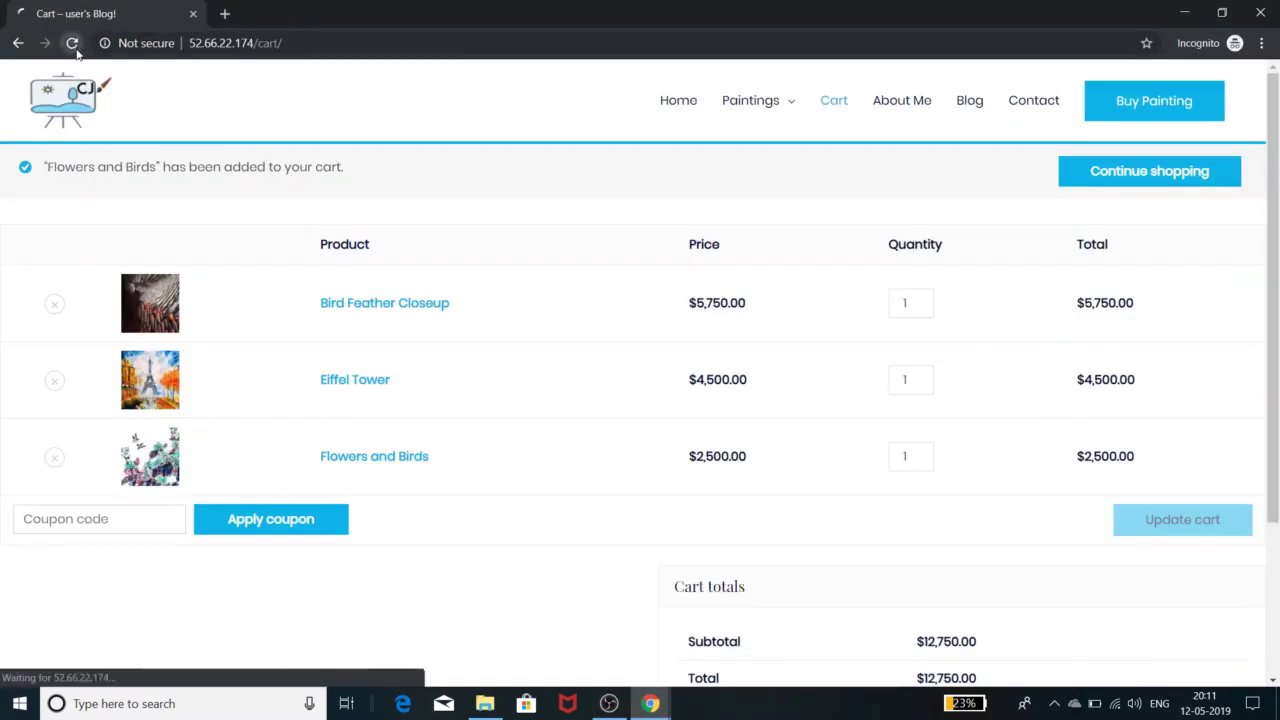
scroll(957, 309, "down", 4)
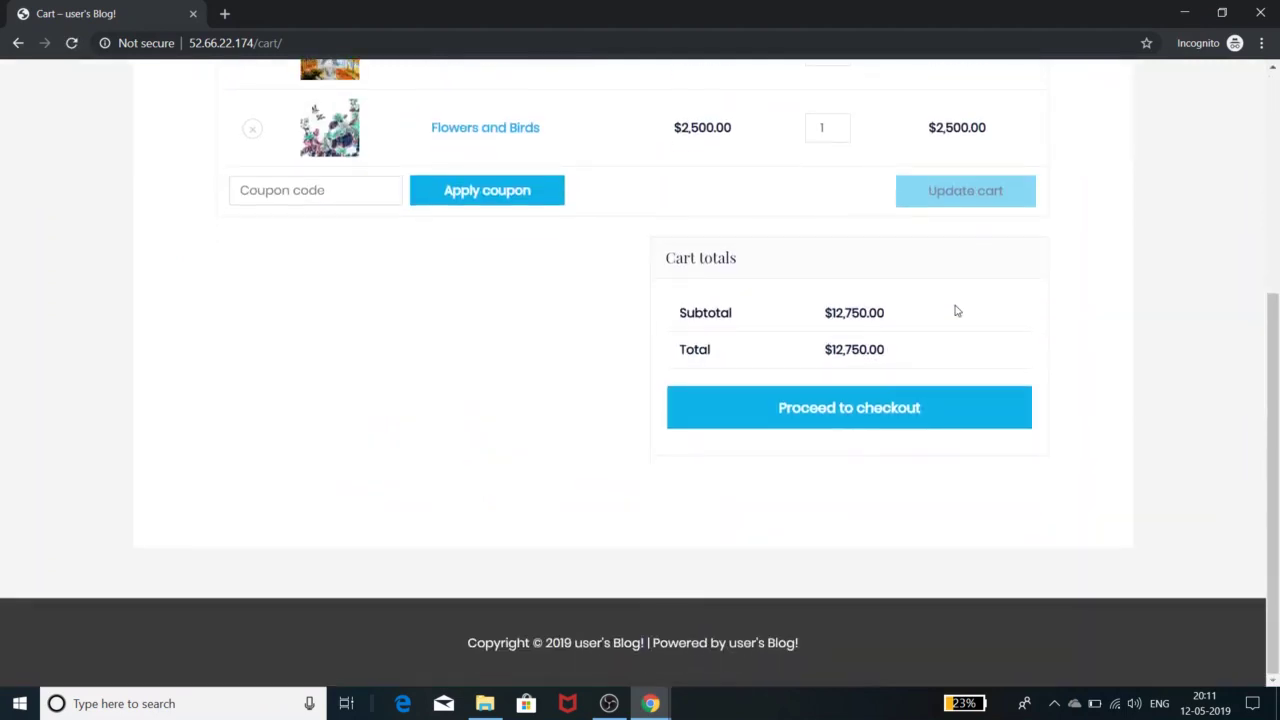
scroll(957, 309, "up", 4)
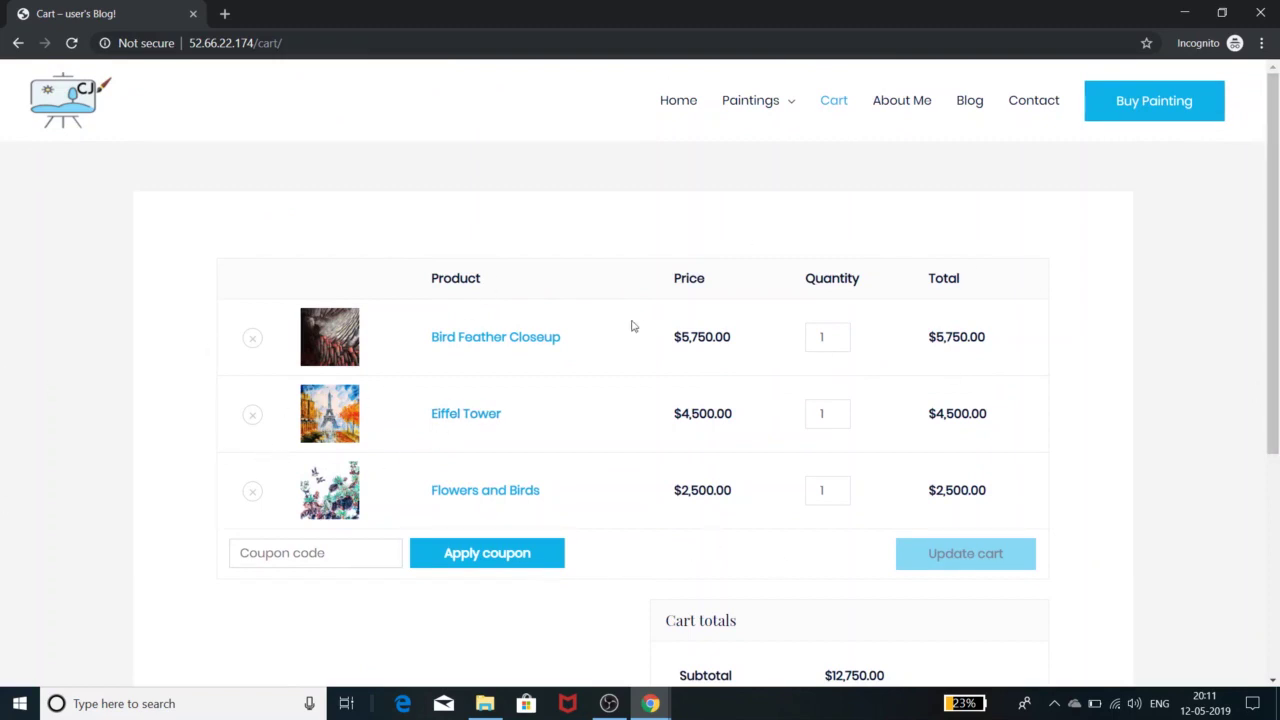
scroll(654, 369, "down", 3)
scroll(655, 371, "up", 3)
left_click(1183, 13)
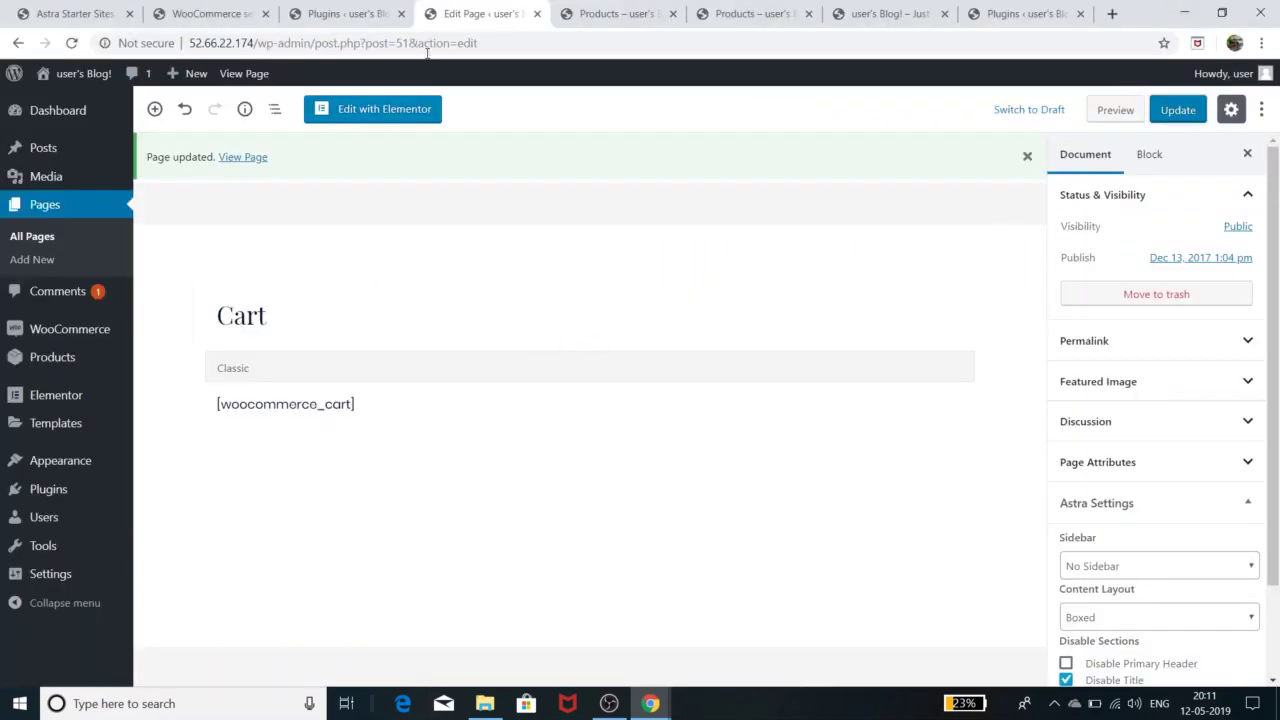
Step: Return to the WooCommerce product settings and set the dimensions unit to m
left_click(214, 16)
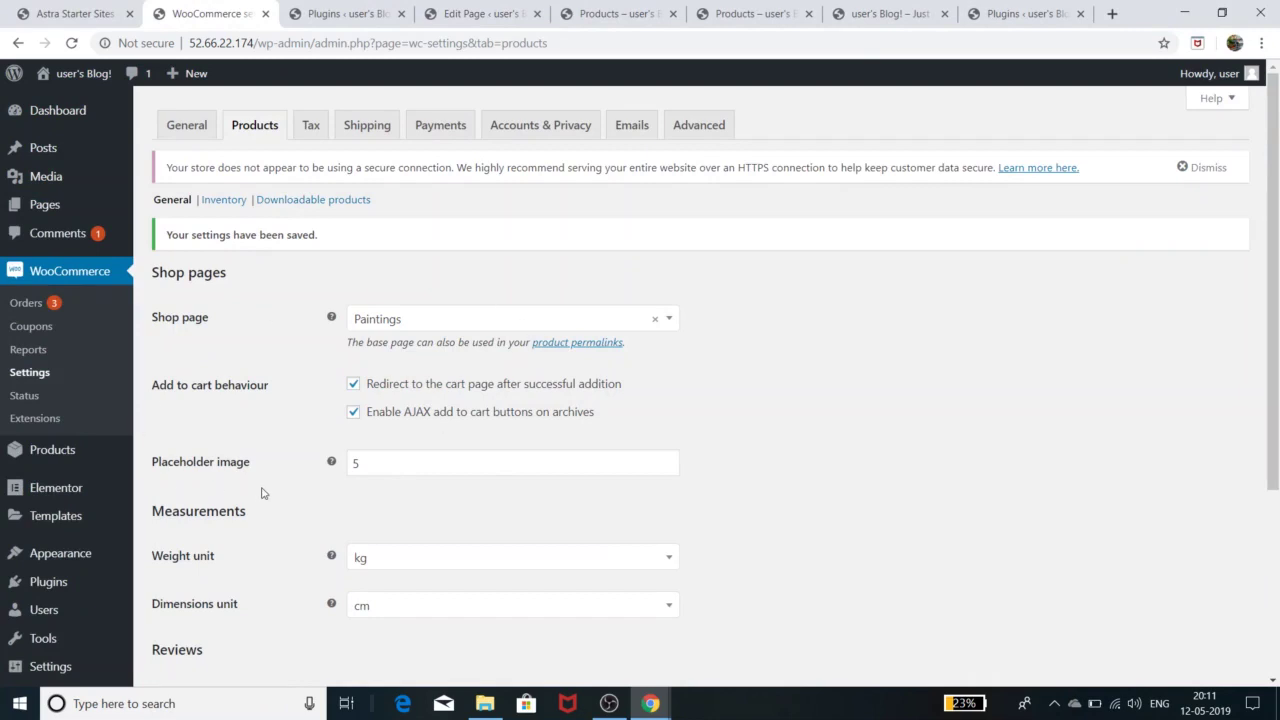
scroll(263, 492, "down", 1)
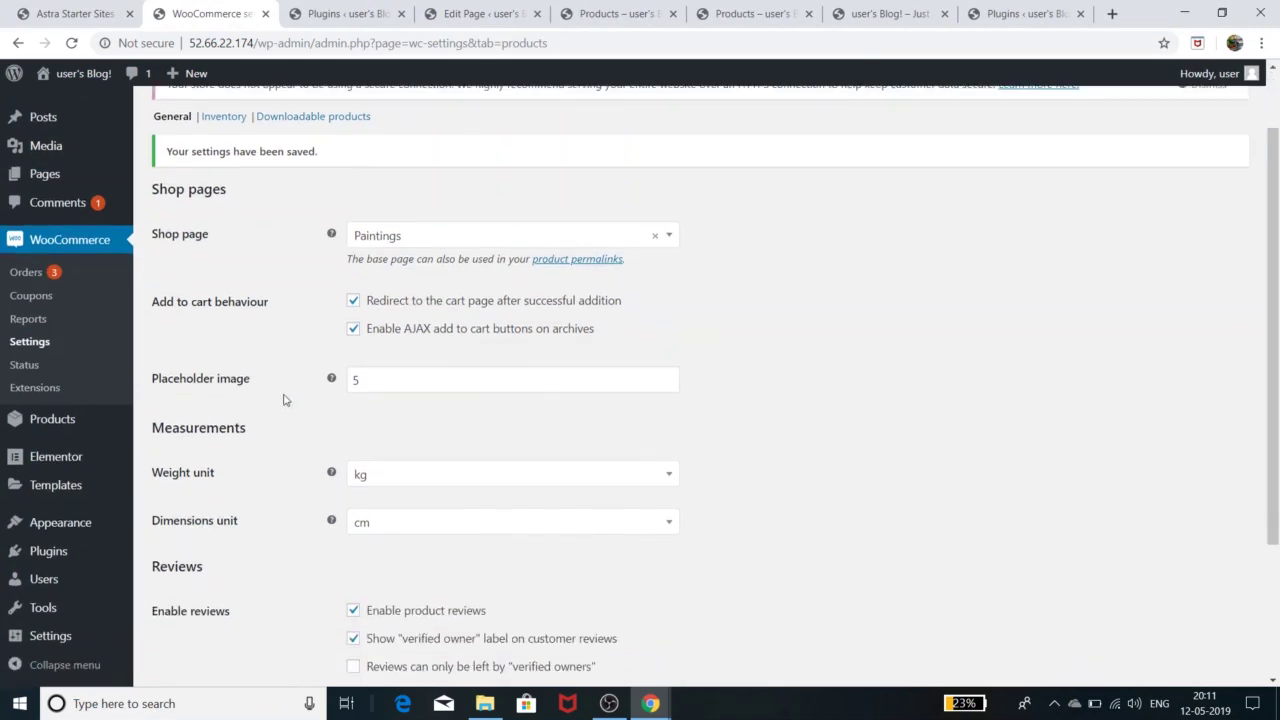
scroll(277, 508, "down", 2)
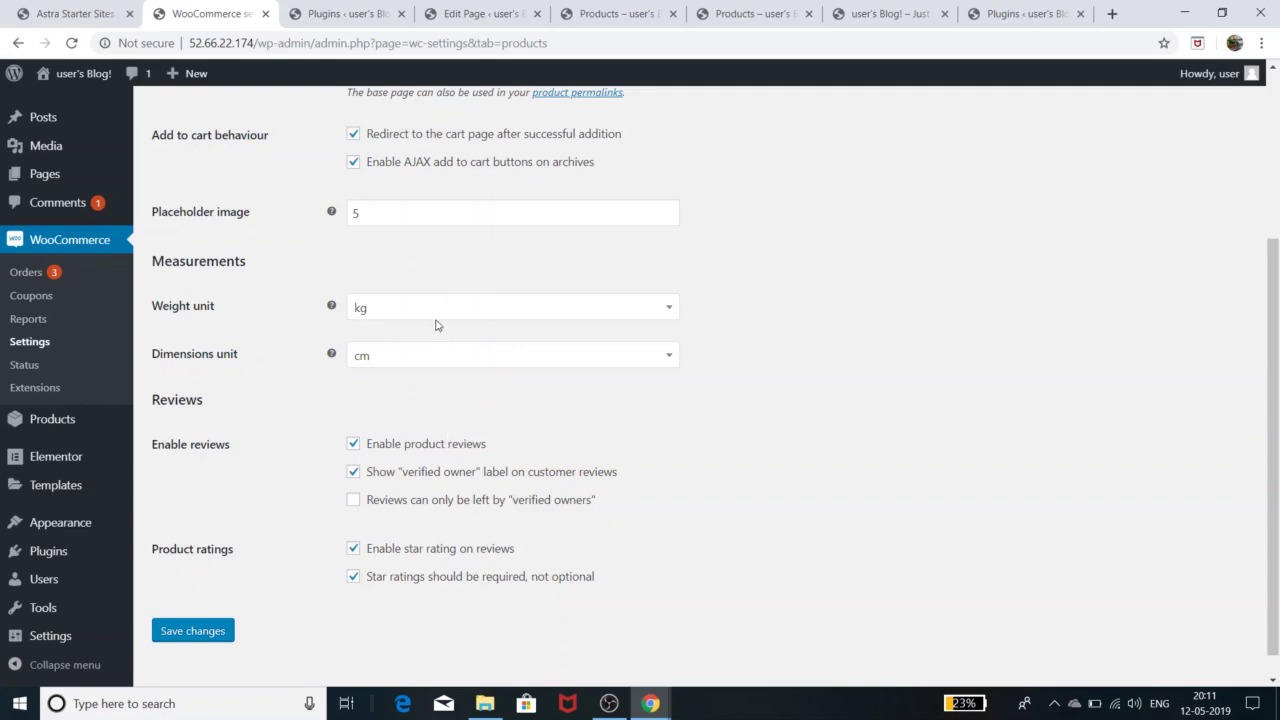
left_click(437, 364)
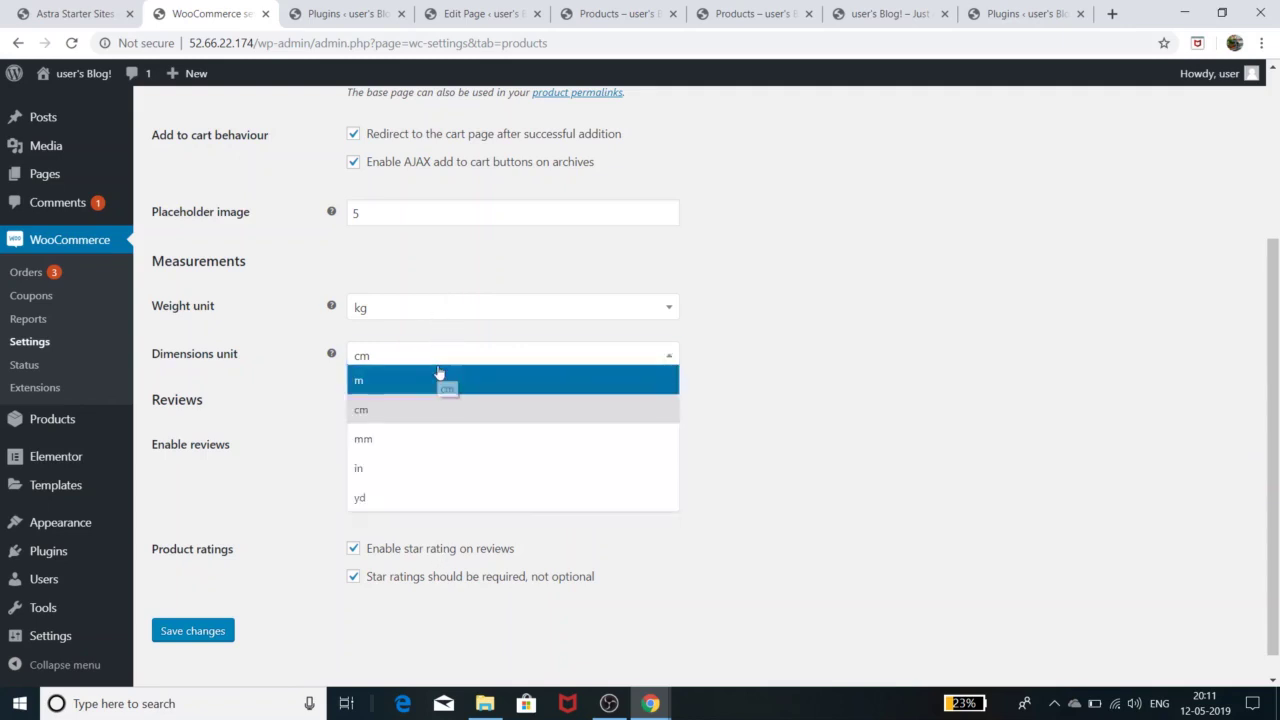
left_click(437, 379)
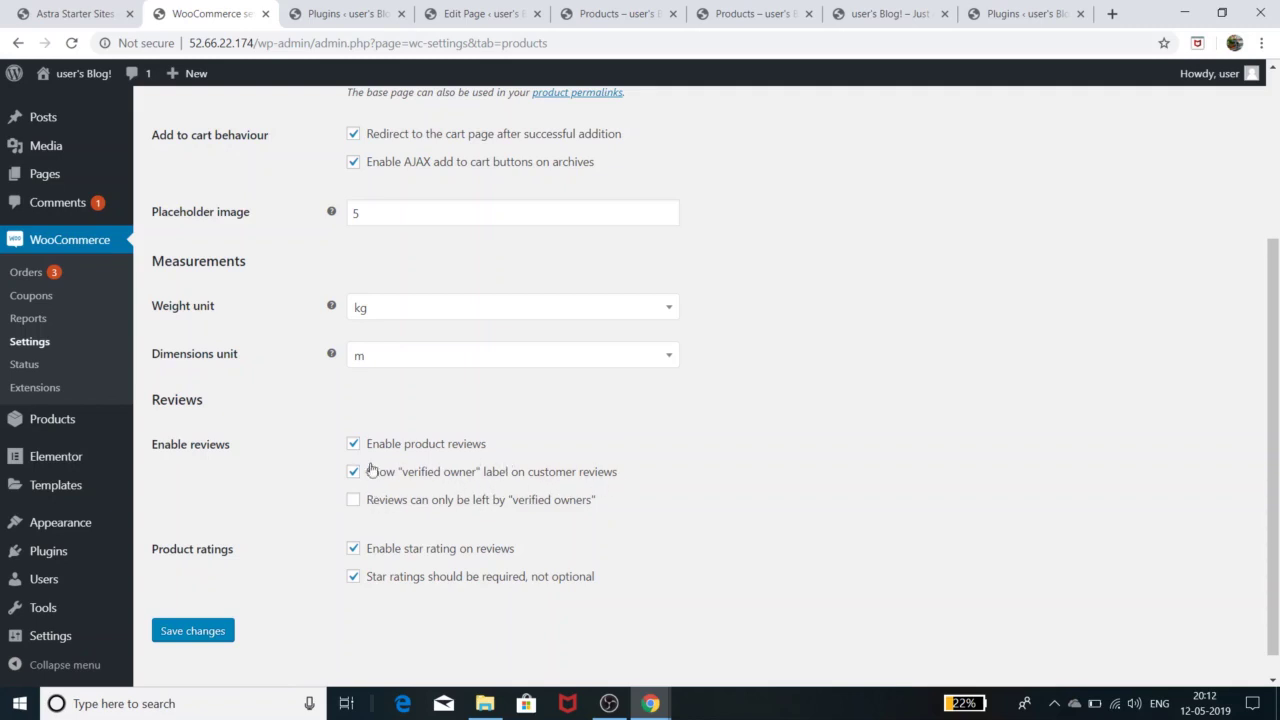
Step: Check the Bird Feather Closeup product page and its additional information from the incognito cart, and return to the WooCommerce settings
left_click_drag(405, 476, 478, 485)
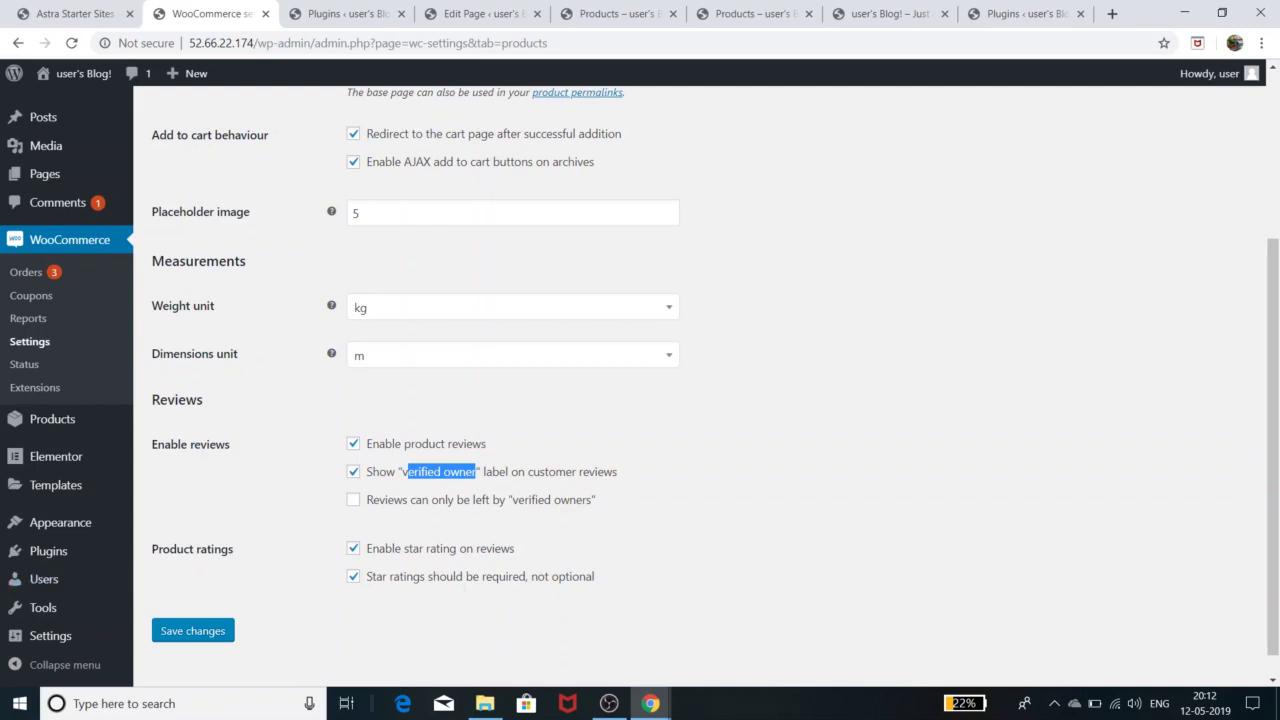
left_click(666, 704)
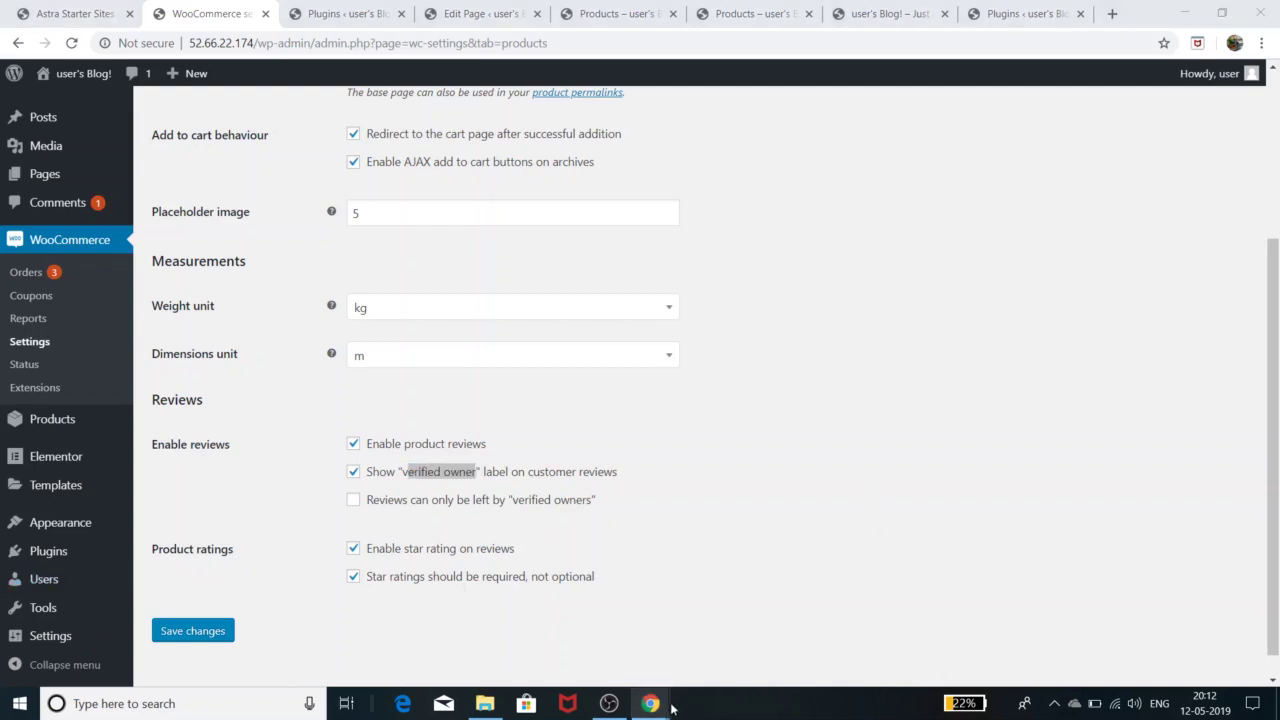
left_click(829, 614)
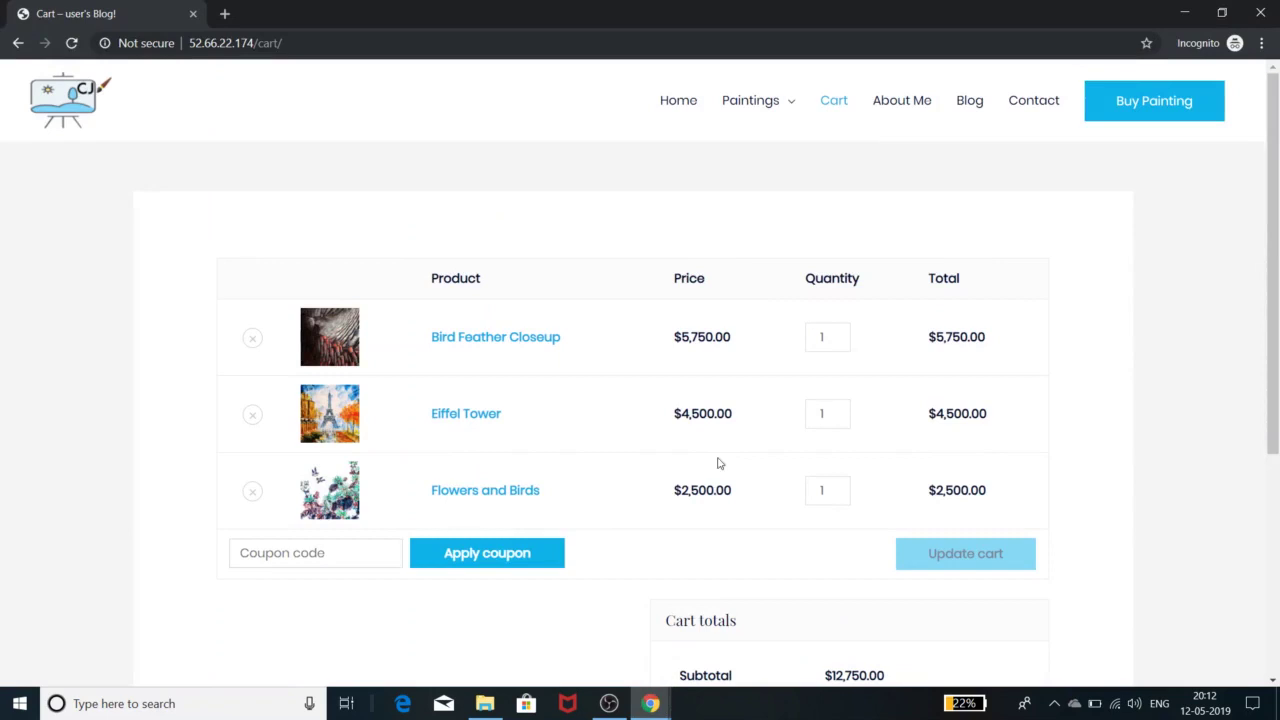
left_click(521, 338)
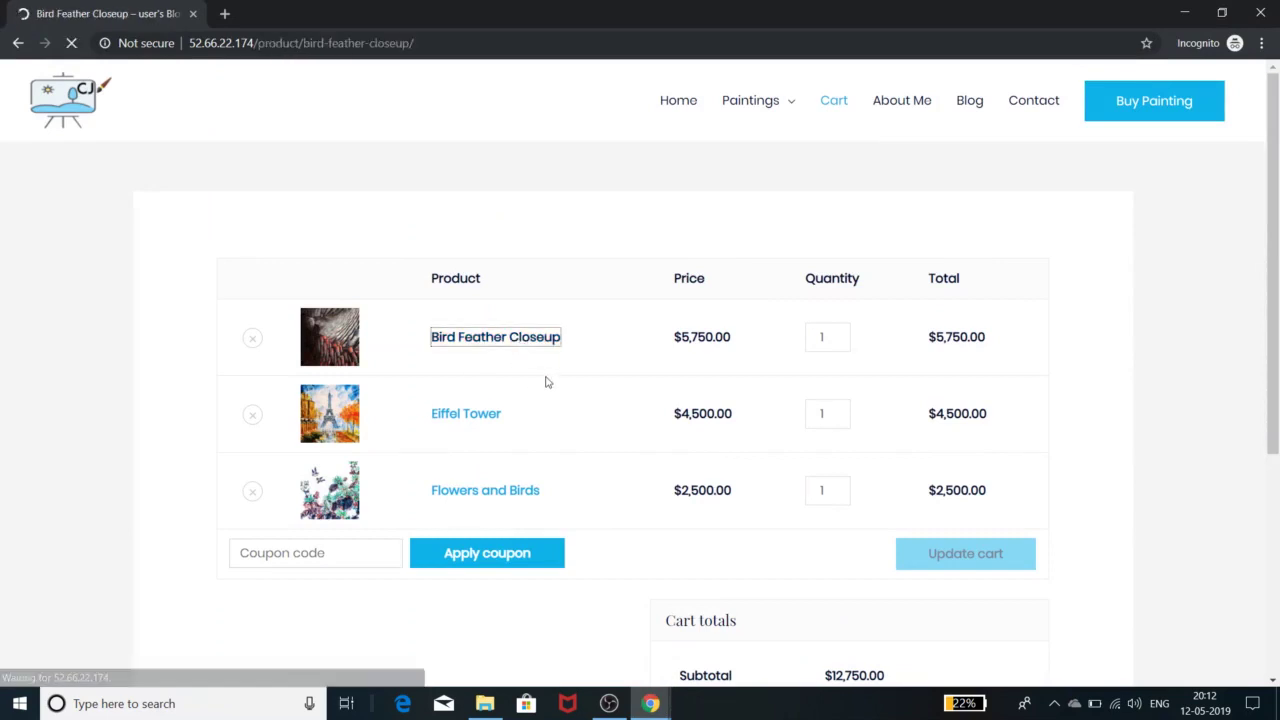
scroll(566, 395, "down", 5)
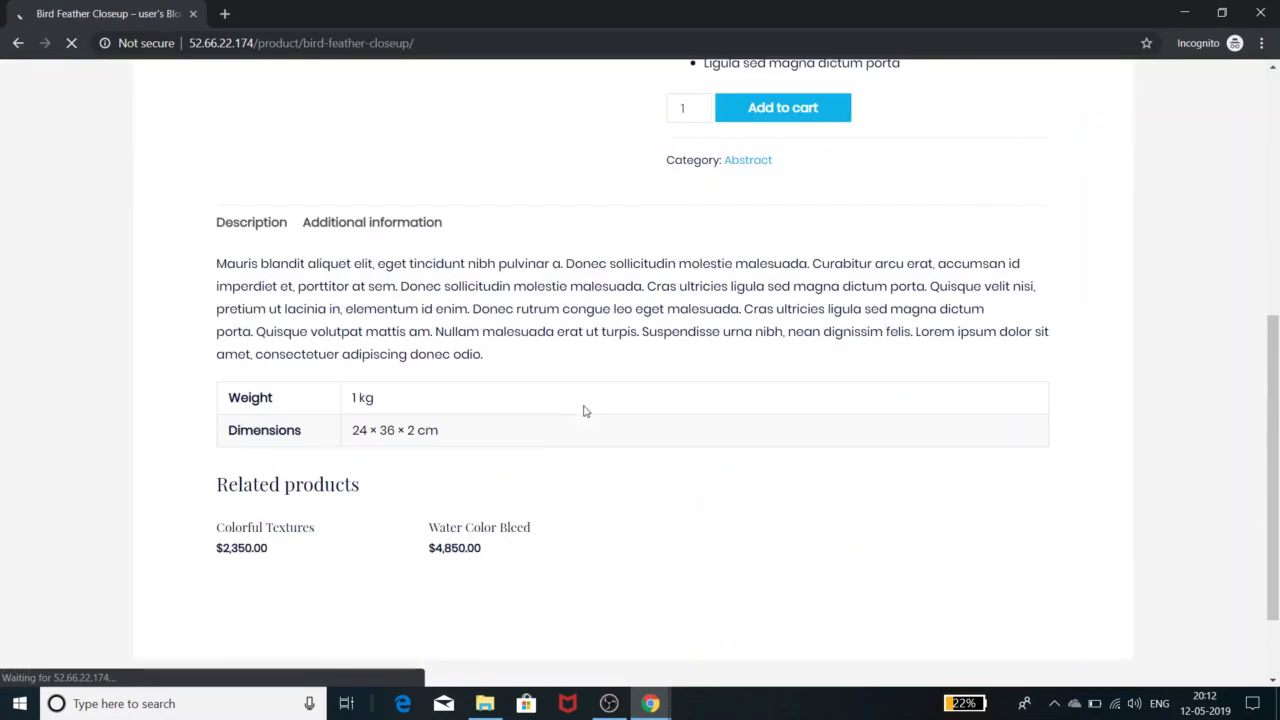
left_click(440, 222)
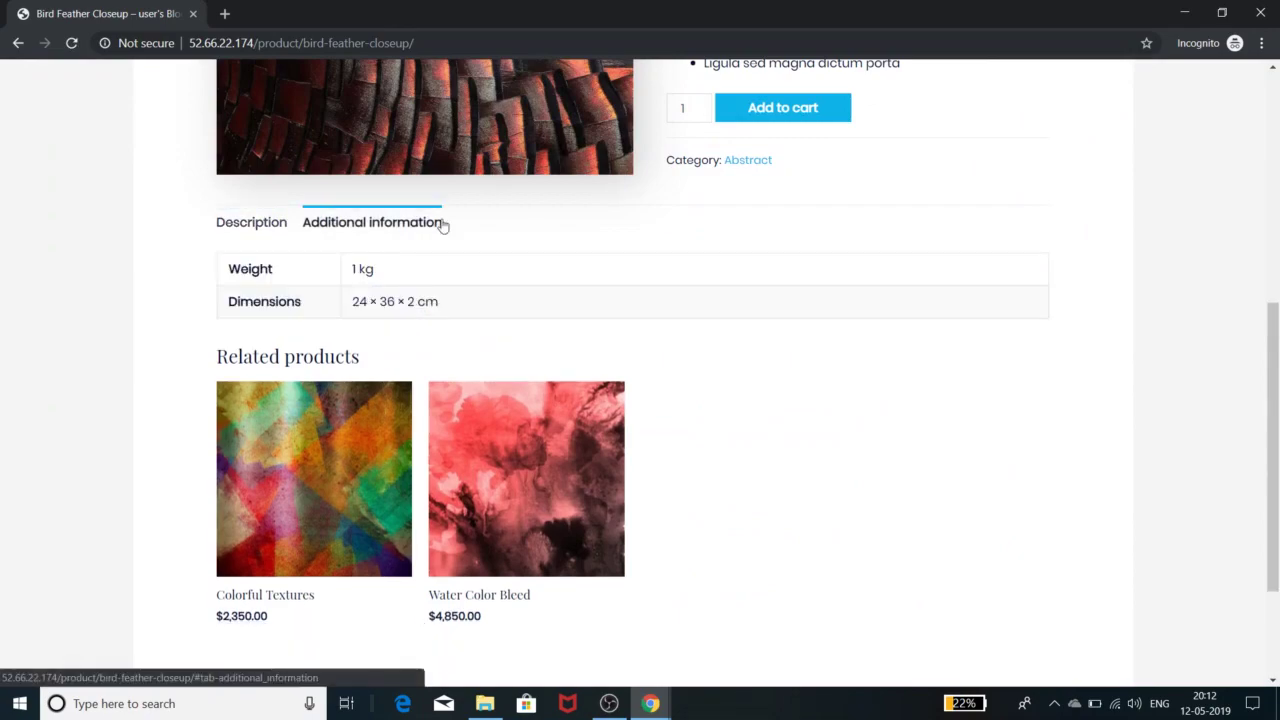
scroll(540, 340, "up", 5)
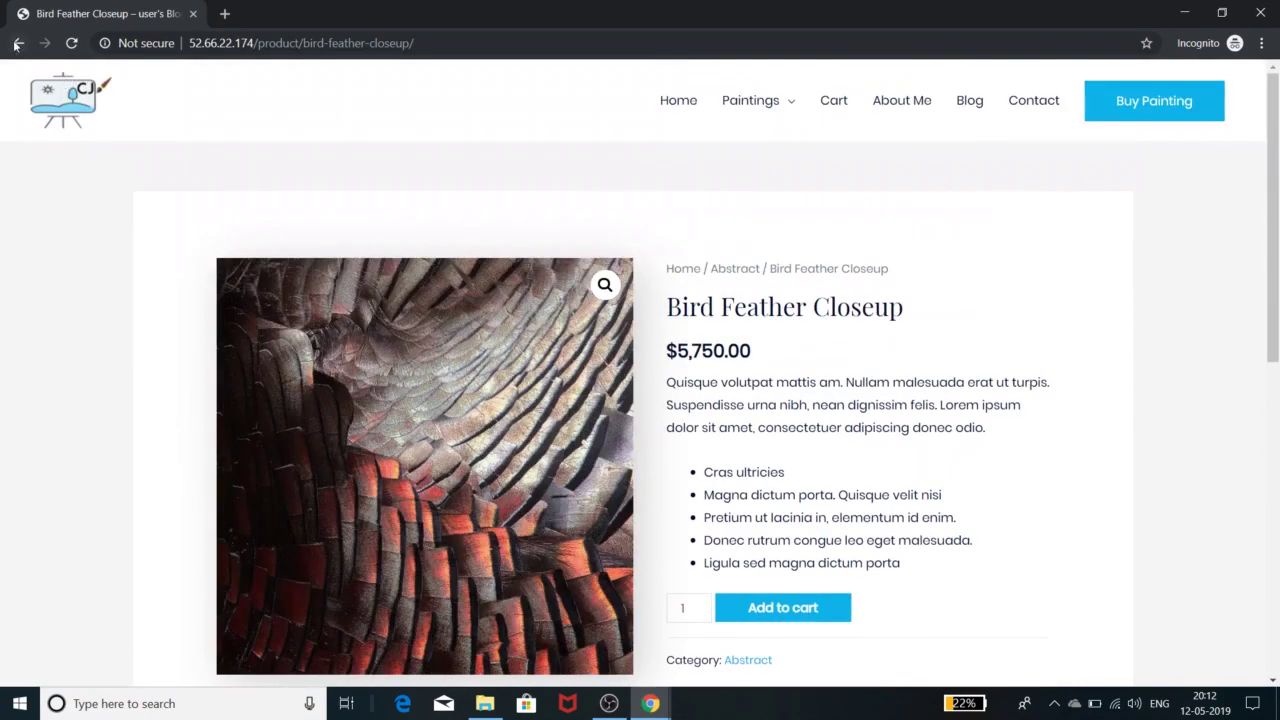
left_click(18, 43)
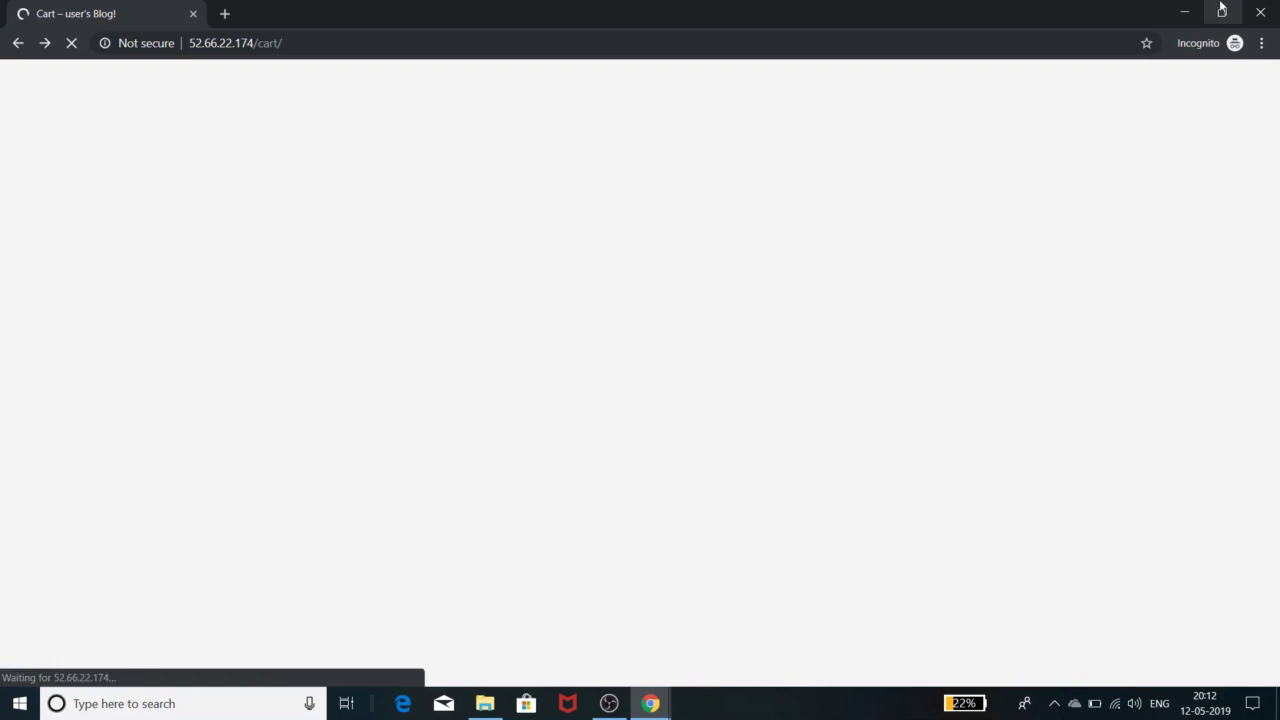
left_click(1184, 12)
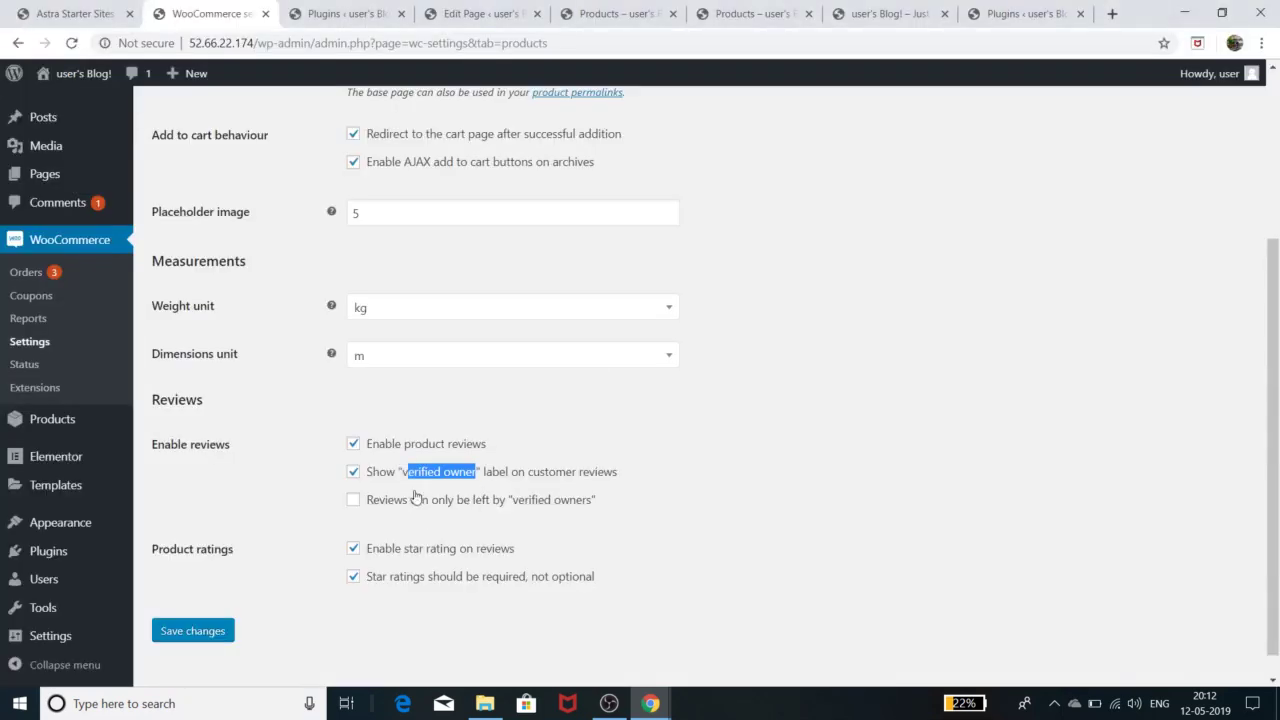
Step: Switch to the incognito cart, open the Flowers and Birds product, and examine its reviews section and review form
mouse_move(650, 703)
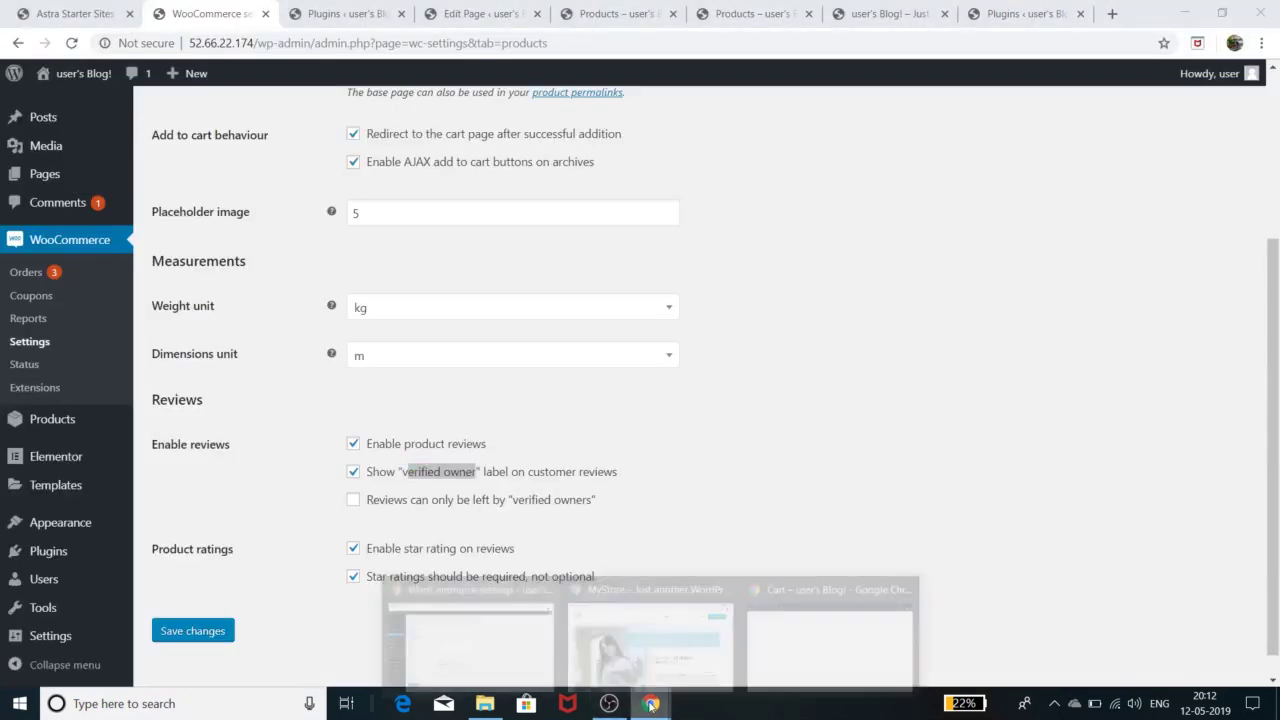
left_click(778, 634)
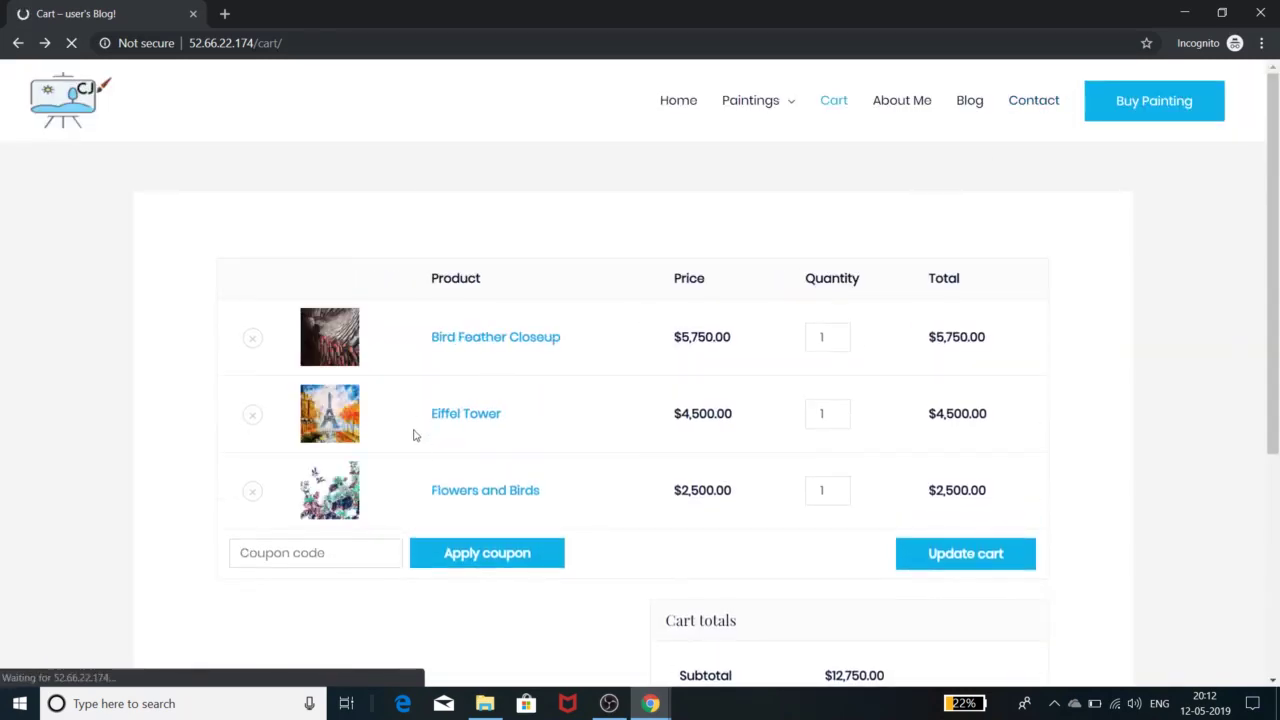
left_click(460, 492)
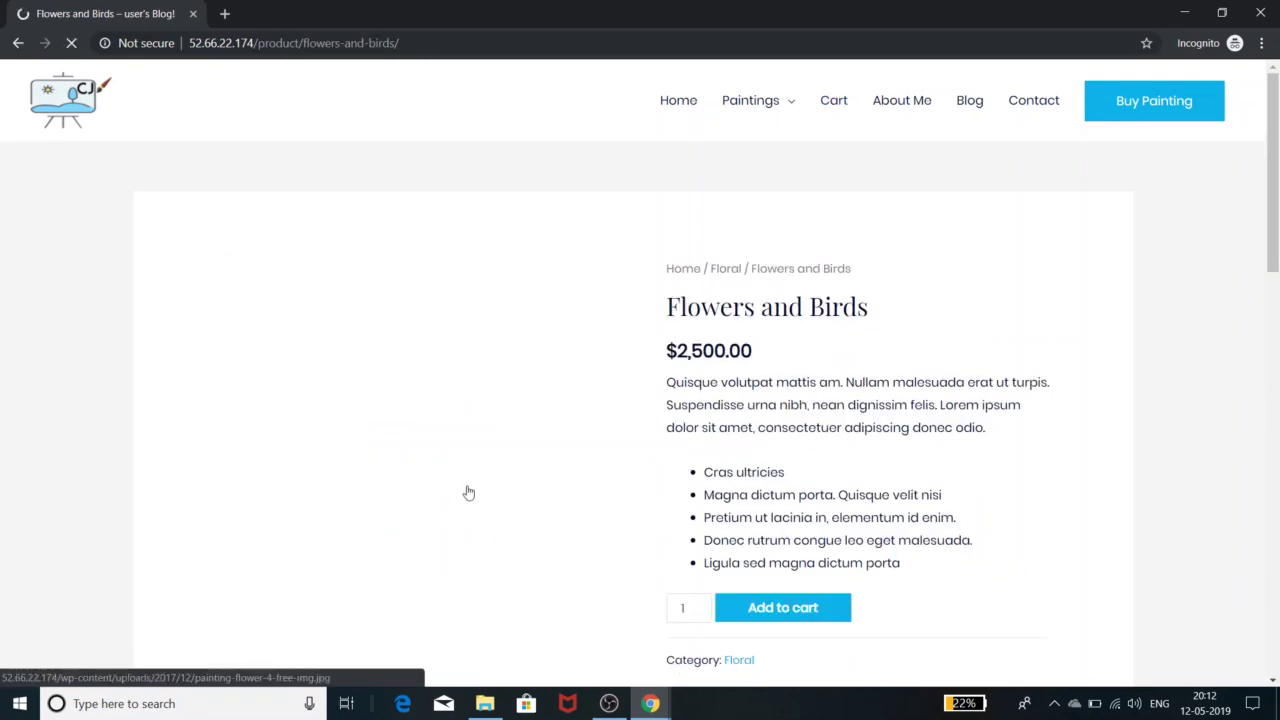
scroll(465, 492, "down", 1)
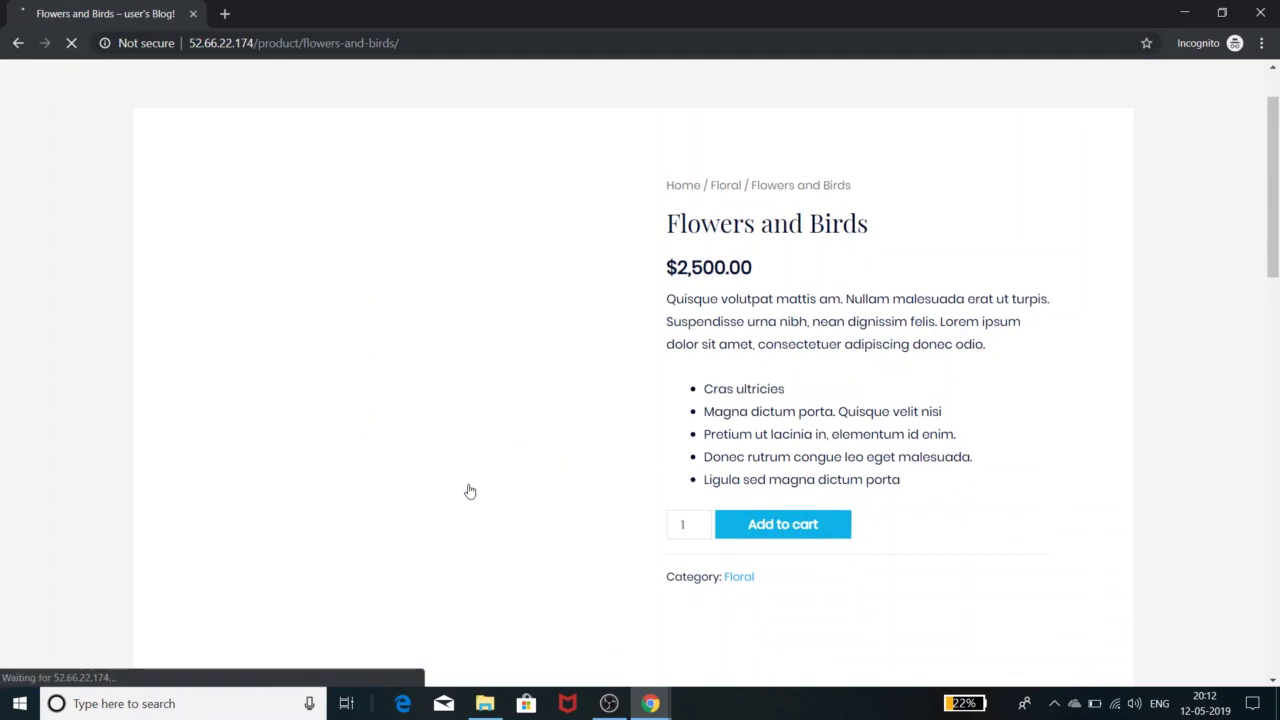
scroll(470, 491, "down", 5)
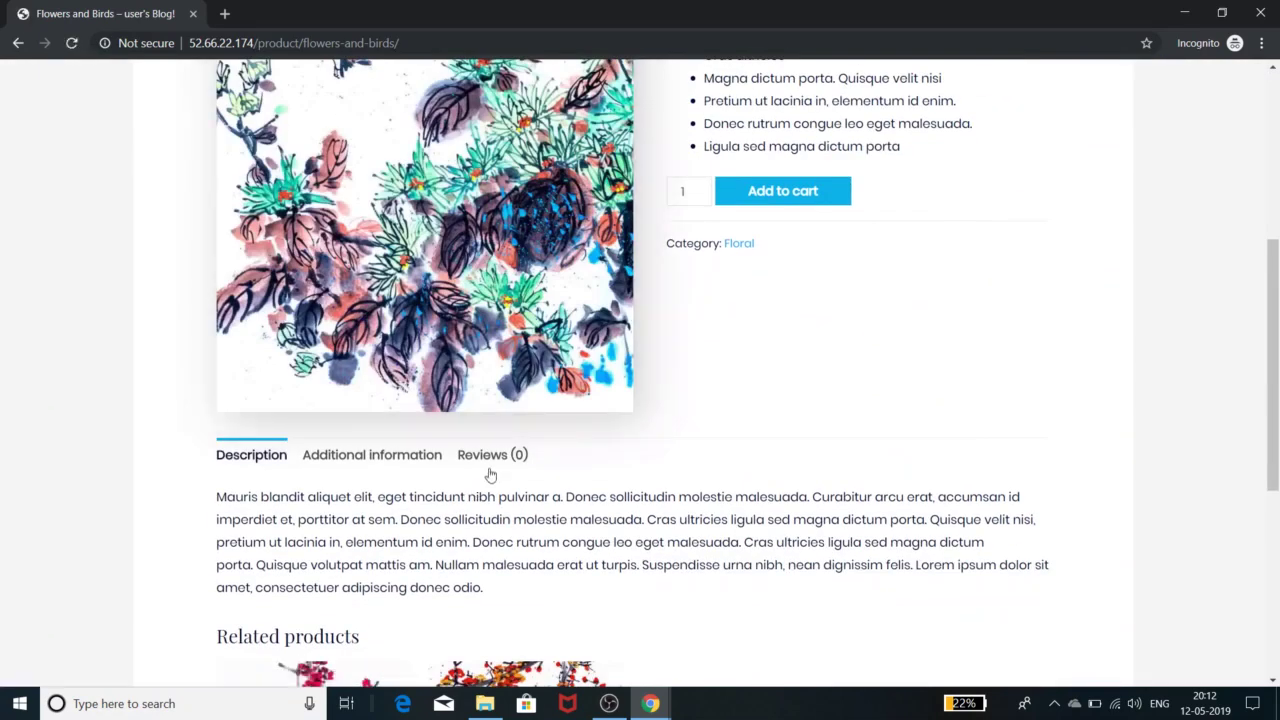
left_click(495, 457)
scroll(600, 494, "down", 2)
scroll(605, 494, "down", 1)
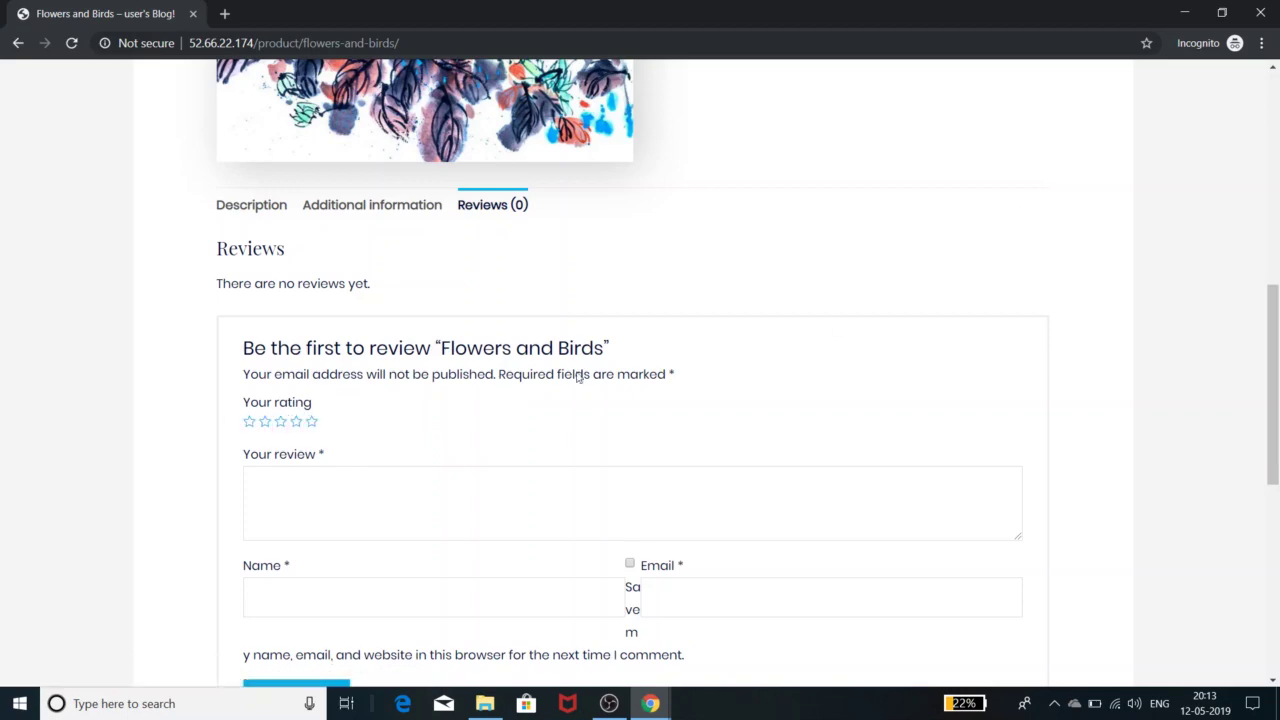
scroll(654, 434, "up", 5)
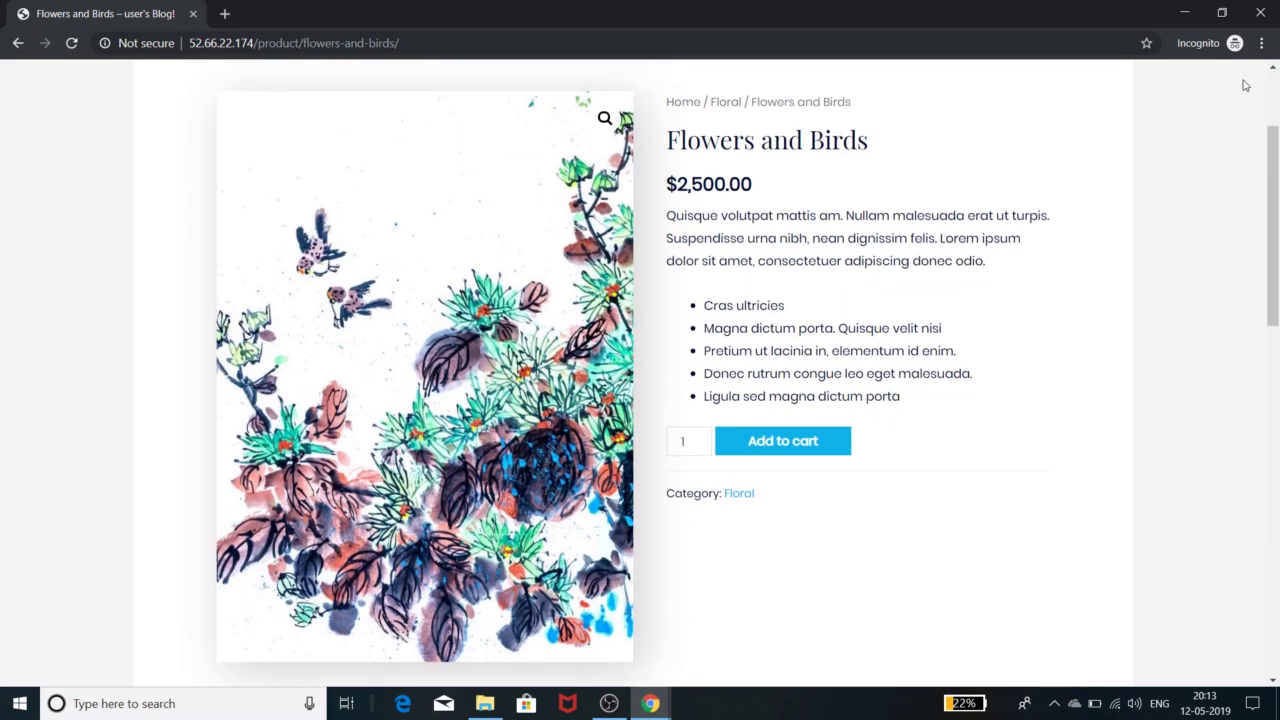
Step: Return to the WooCommerce settings in the admin window and open the inventory section of the product settings
left_click(1184, 12)
left_click(688, 505)
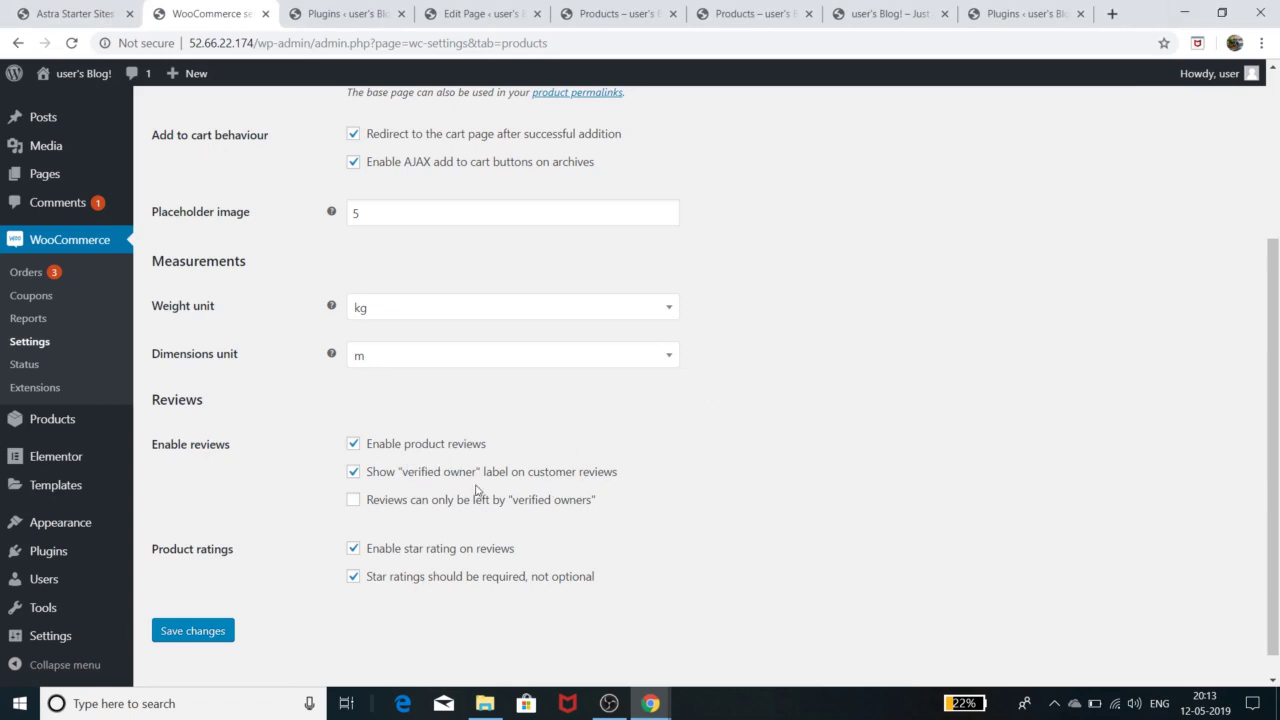
scroll(500, 508, "up", 3)
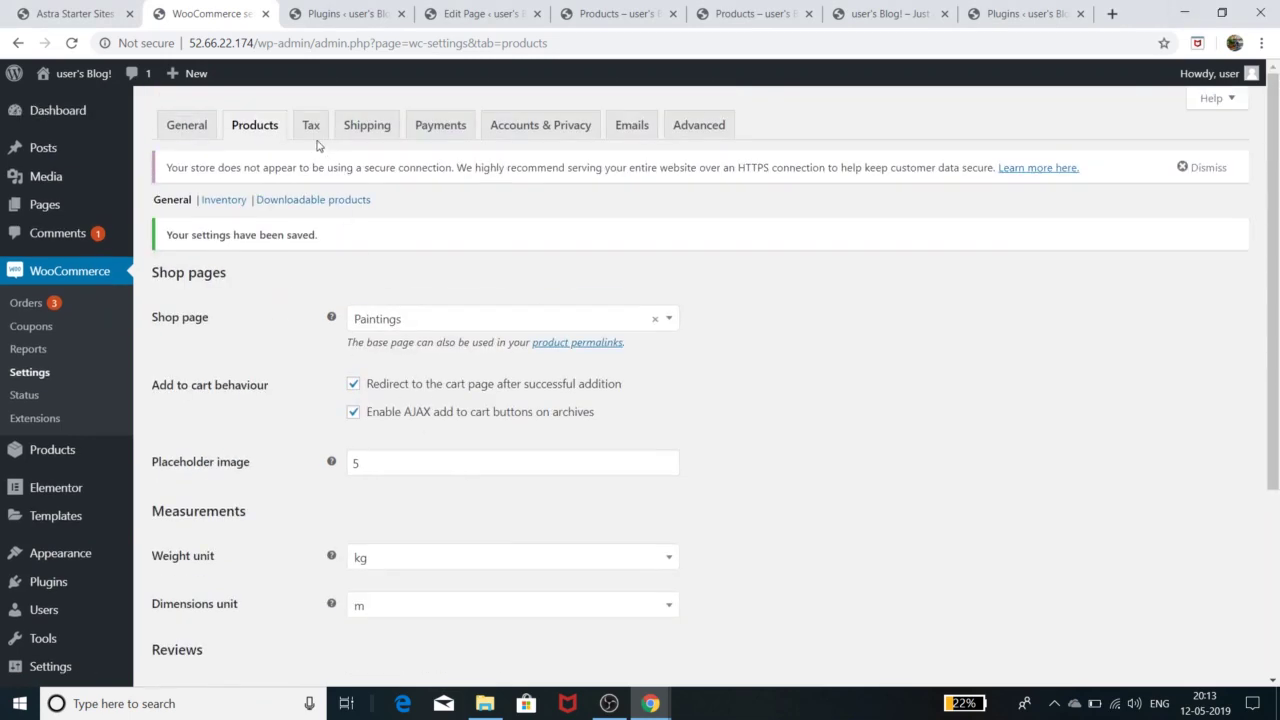
left_click(222, 200)
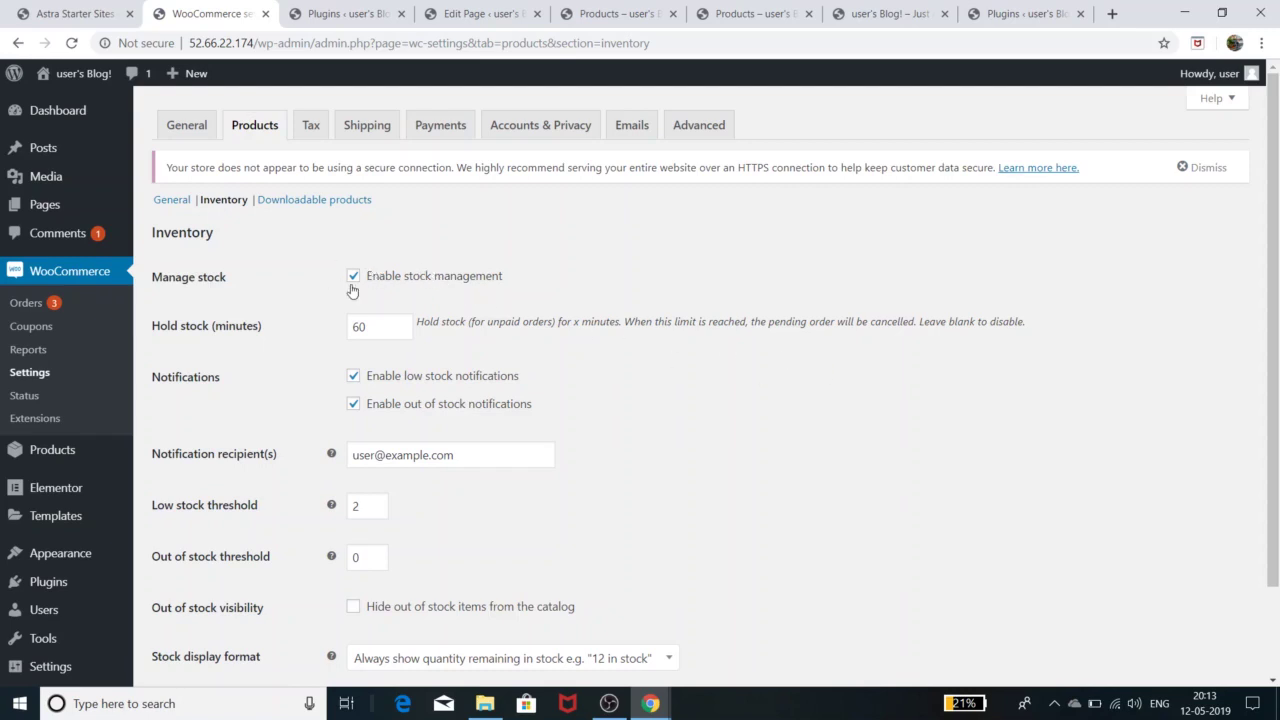
Step: Review the inventory options, toggling stock management off and back on and inspecting the notification recipient field
left_click(352, 284)
left_click(354, 284)
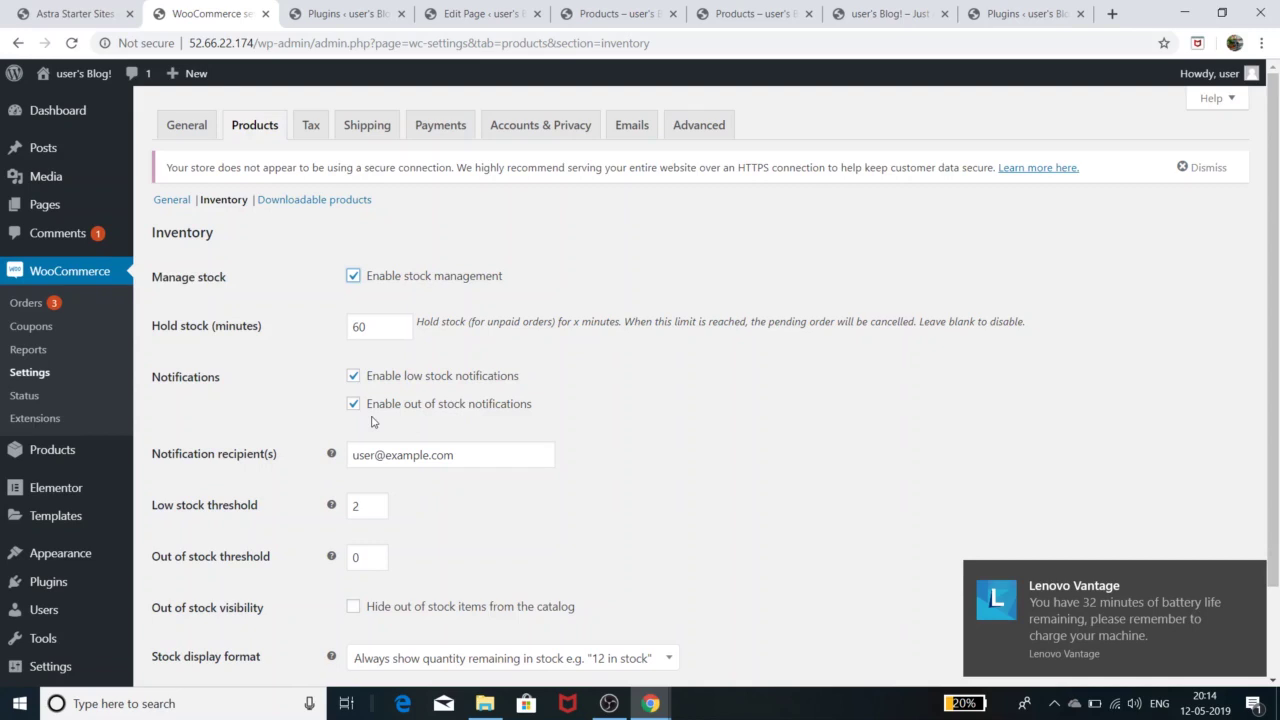
left_click(1244, 577)
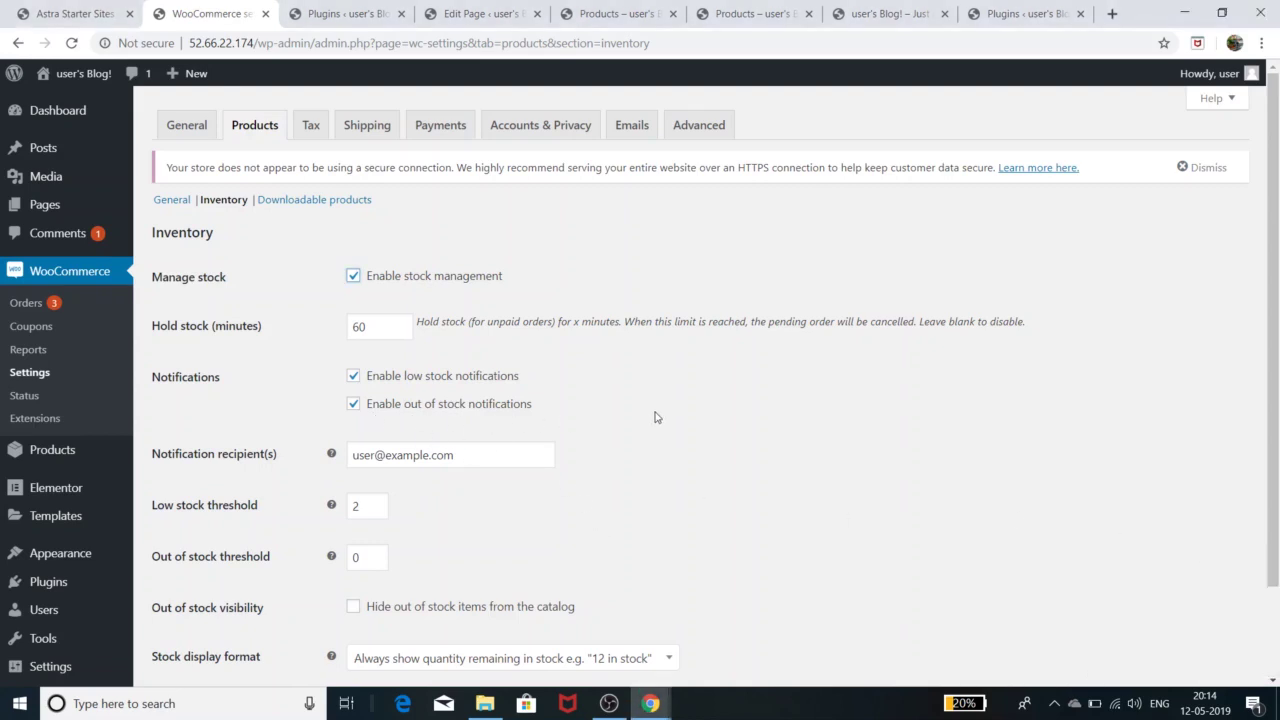
left_click(474, 461)
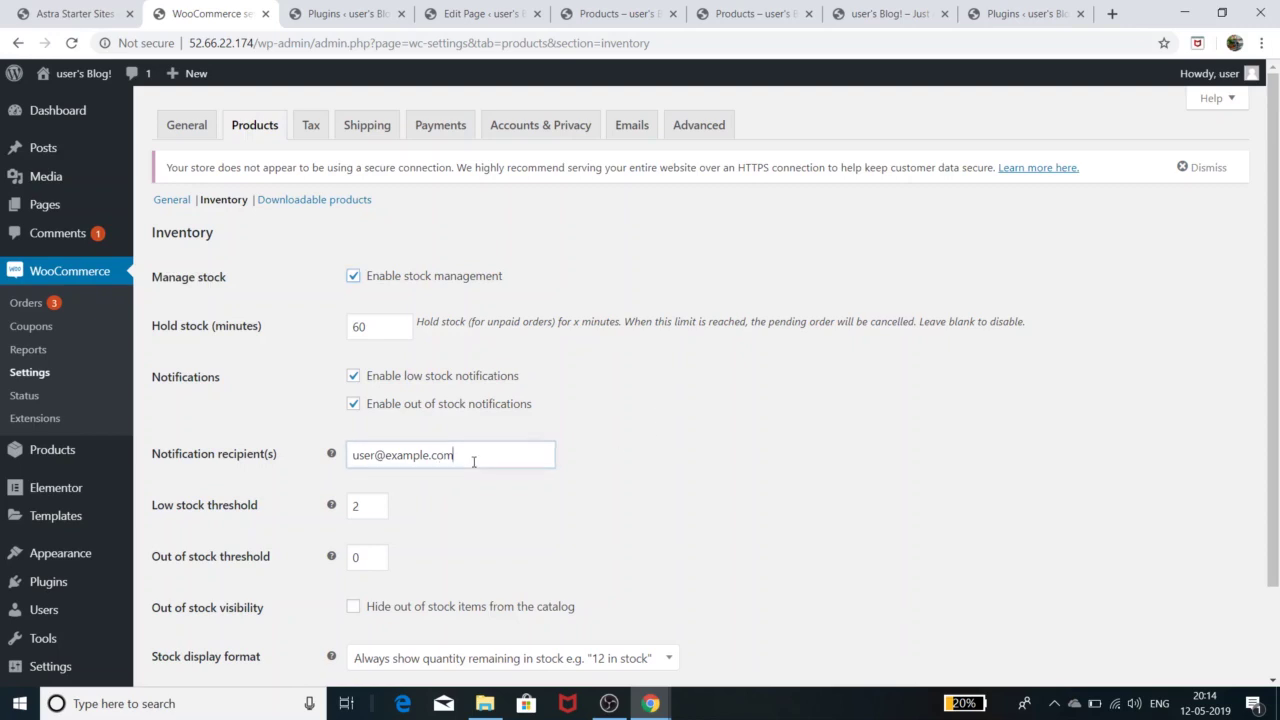
left_click_drag(474, 461, 354, 466)
left_click(440, 506)
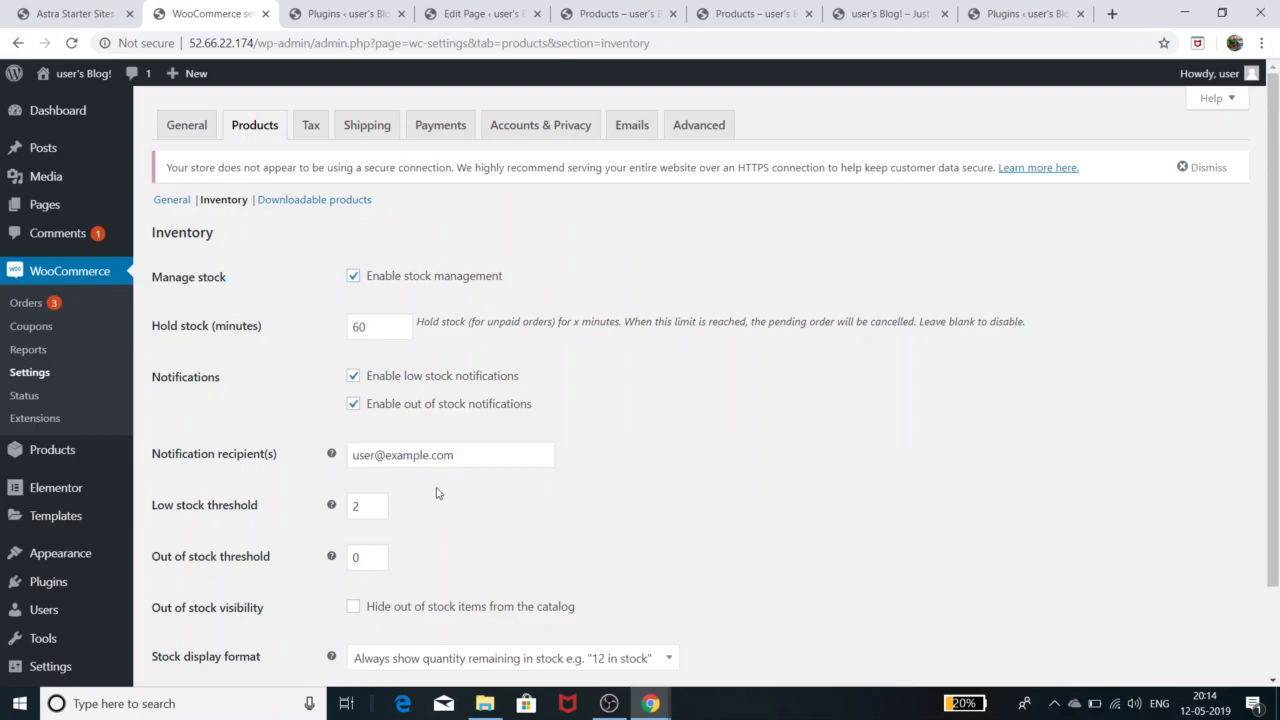
scroll(420, 521, "down", 1)
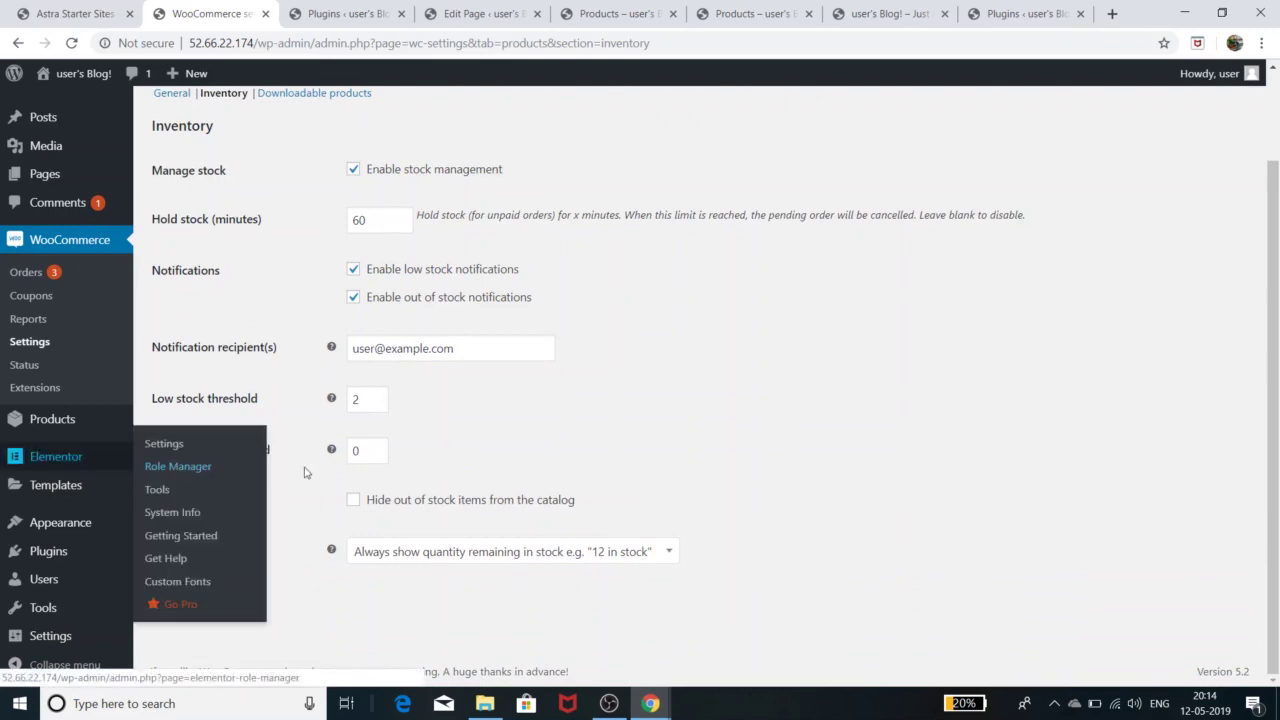
Step: Set the out of stock threshold to 1 and try out hiding out of stock items from the catalog
left_click(372, 457)
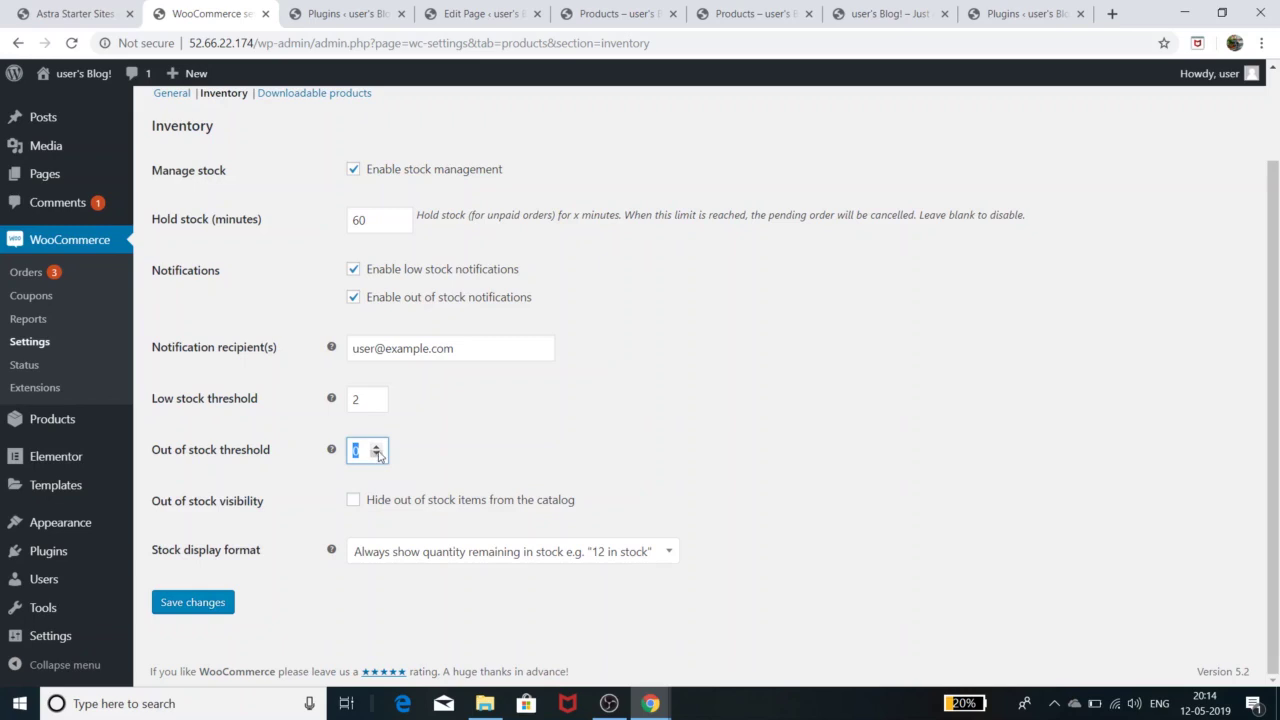
left_click(377, 449)
left_click(353, 504)
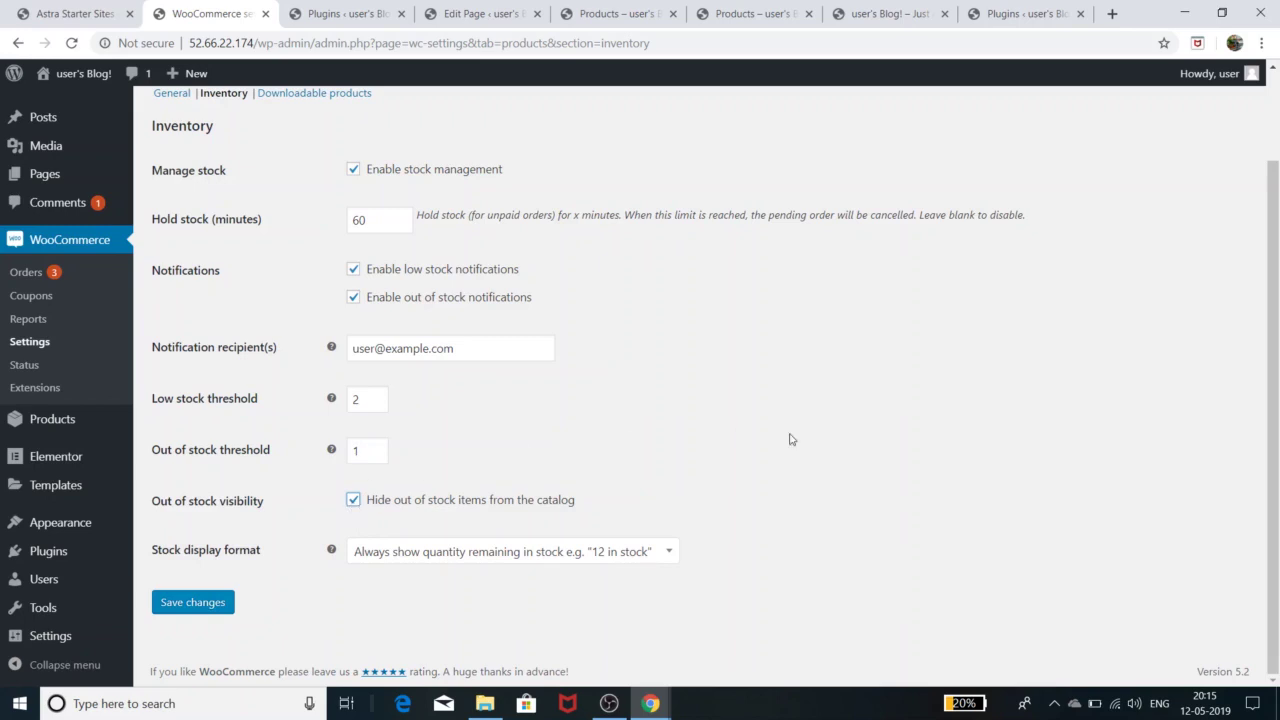
left_click(353, 500)
left_click(355, 503)
left_click(355, 503)
Step: Open the downloadable products settings and examine the available file download methods
scroll(266, 583, "up", 2)
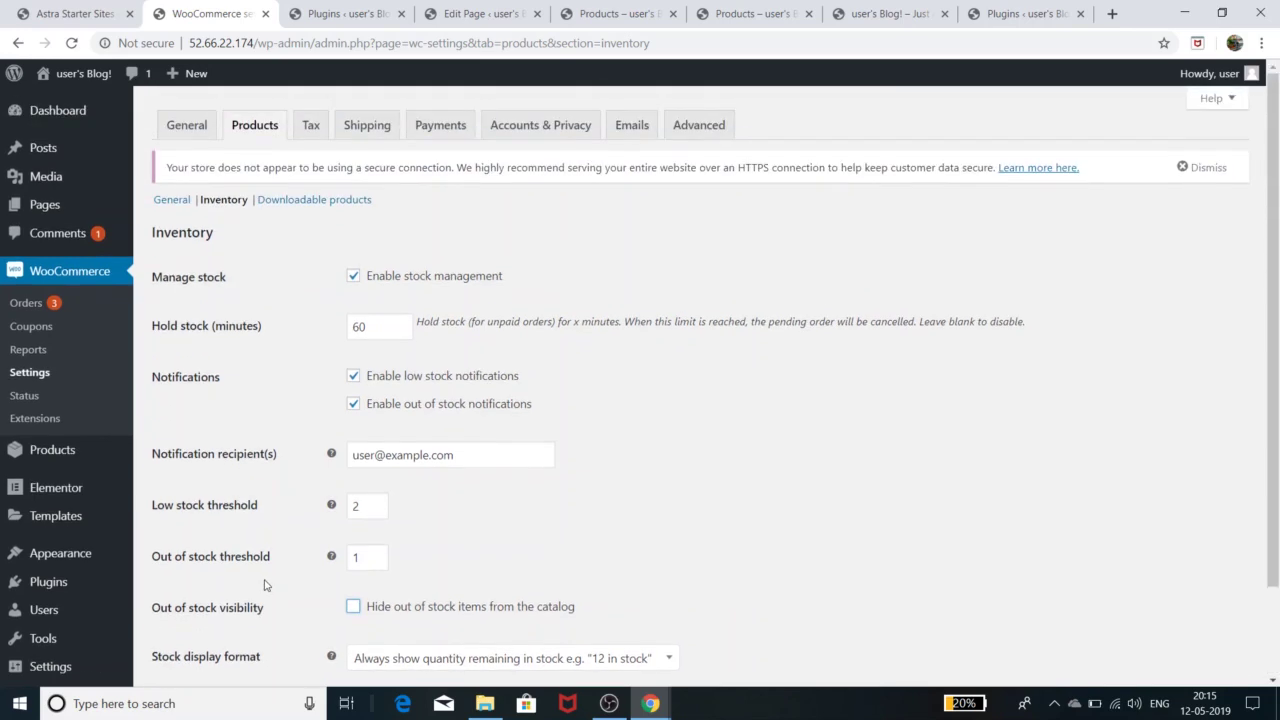
left_click(322, 202)
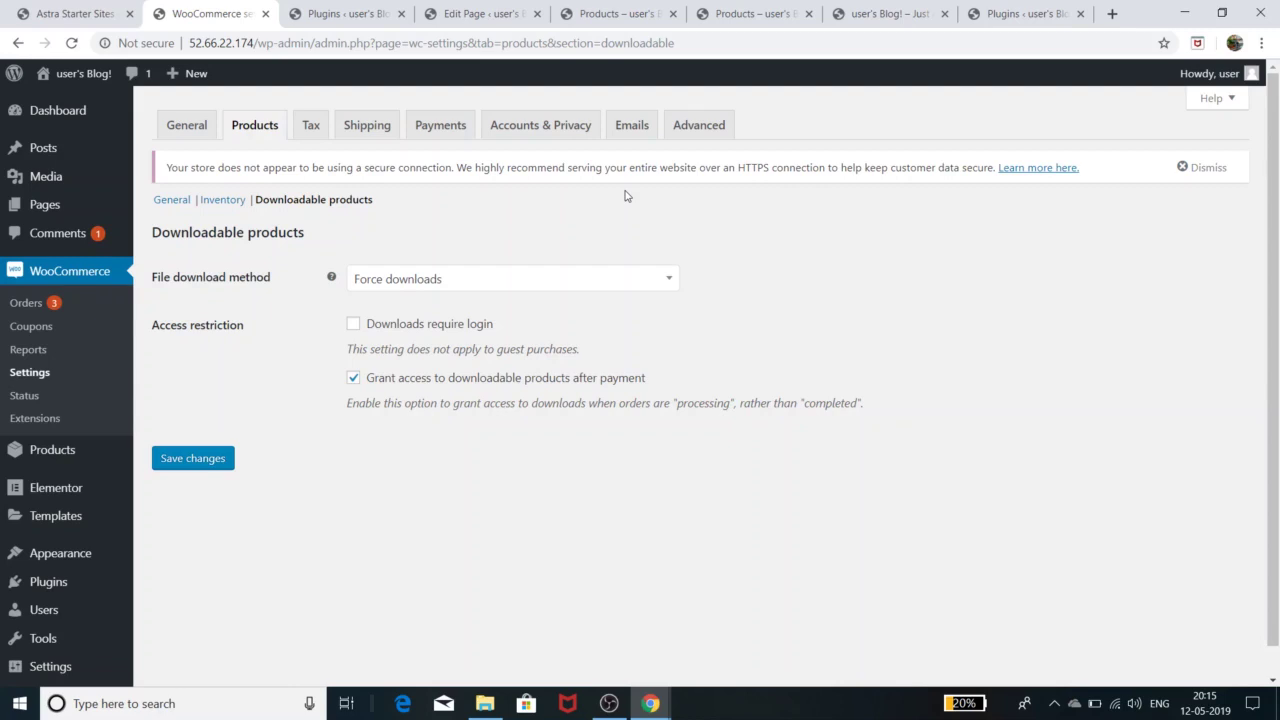
left_click(568, 282)
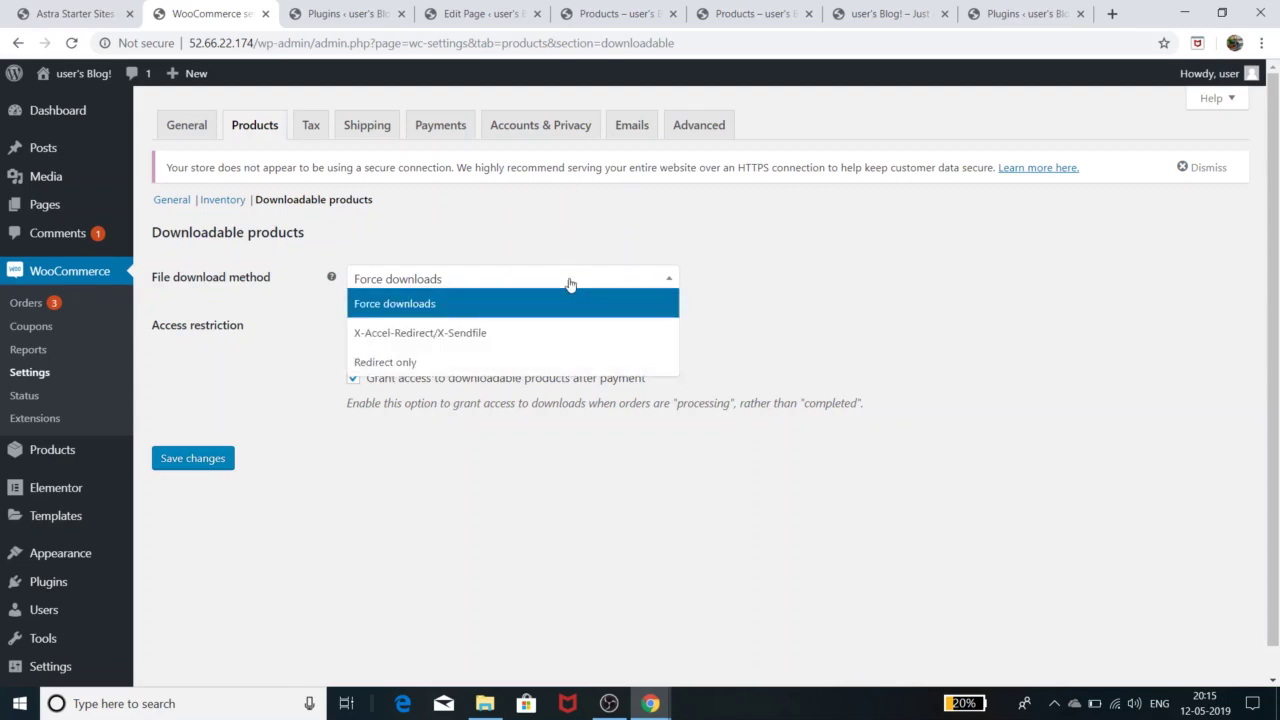
left_click(570, 285)
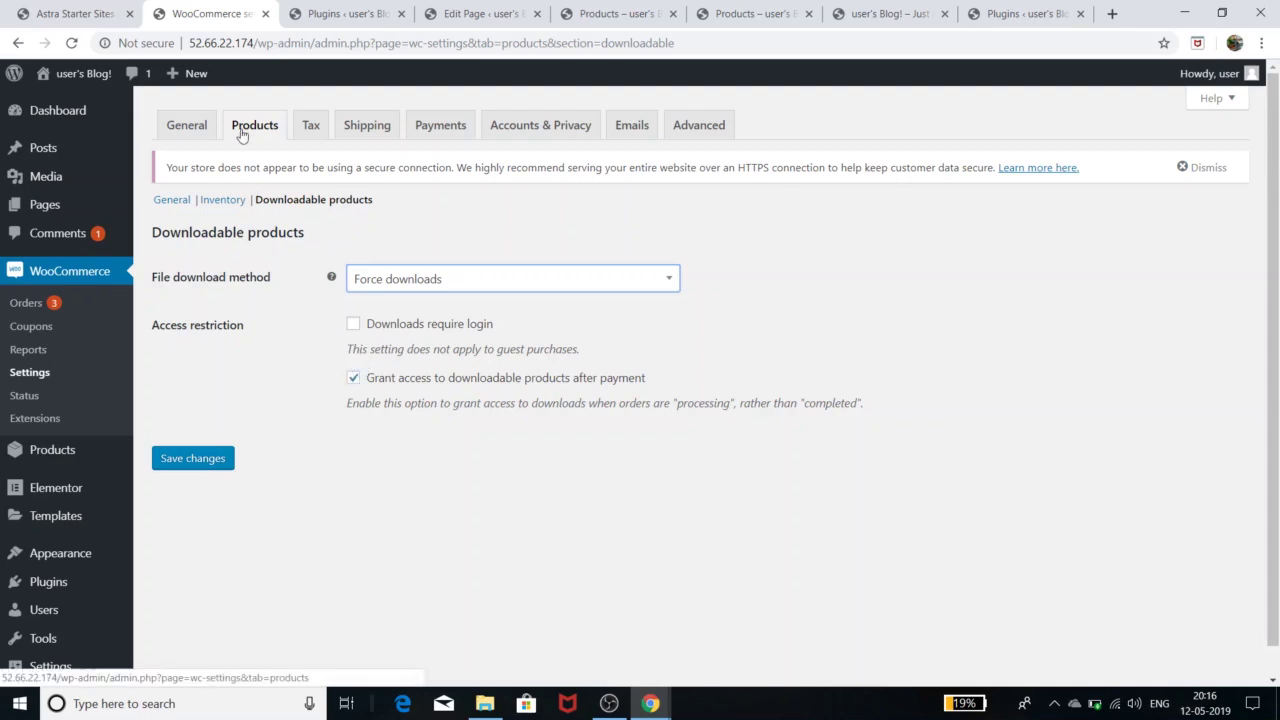
Step: Go back to the general product settings, review the shop page, measurement and review options, and save them
left_click(172, 200)
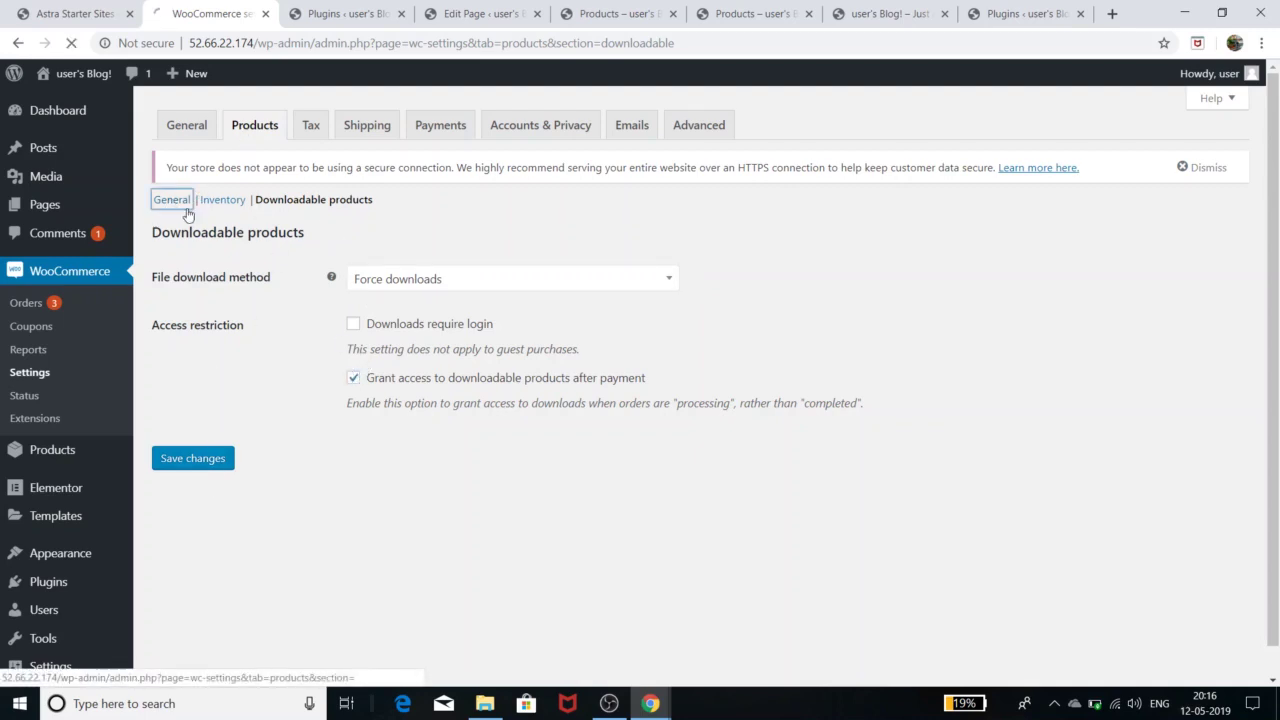
scroll(270, 400, "down", 3)
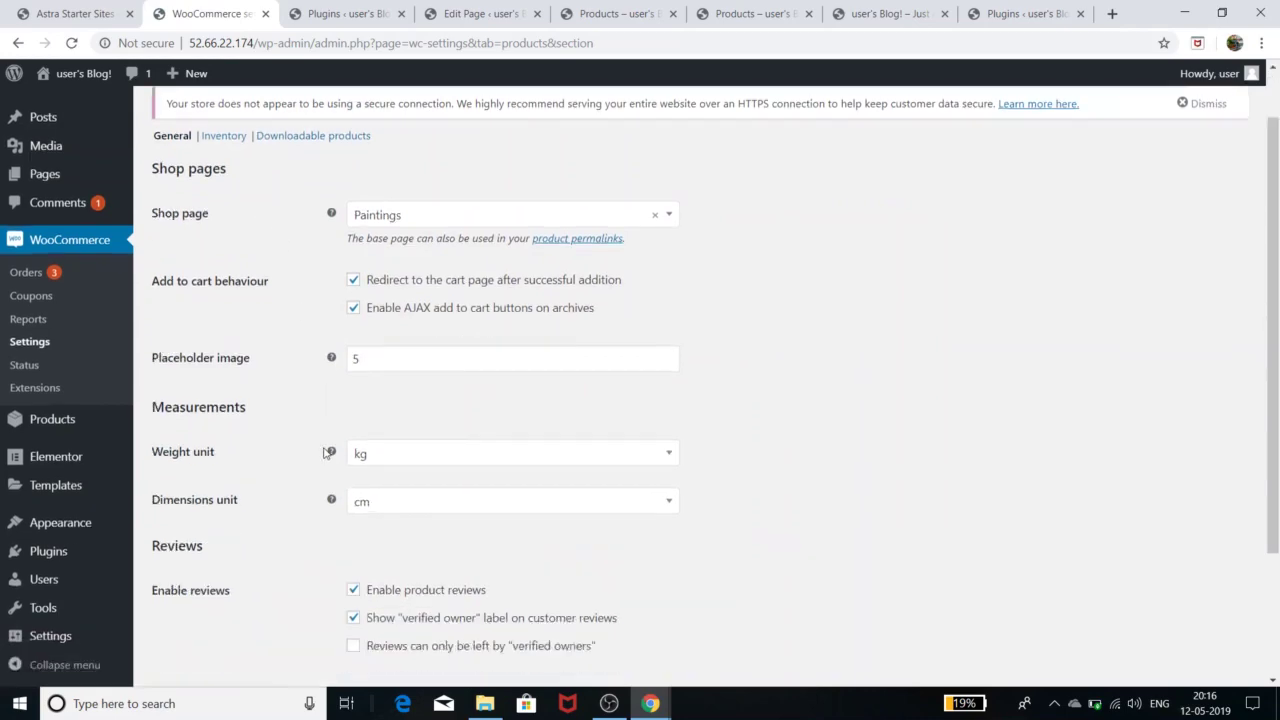
scroll(283, 431, "up", 2)
scroll(283, 431, "down", 2)
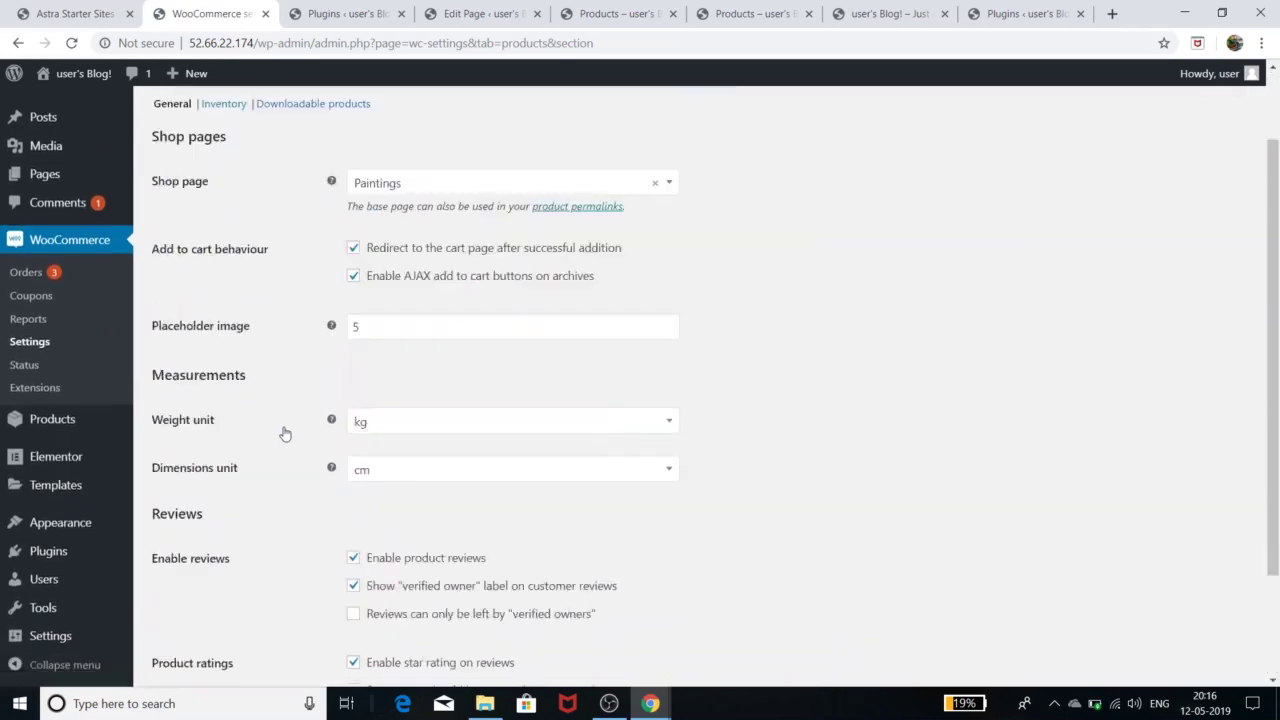
left_click(210, 608)
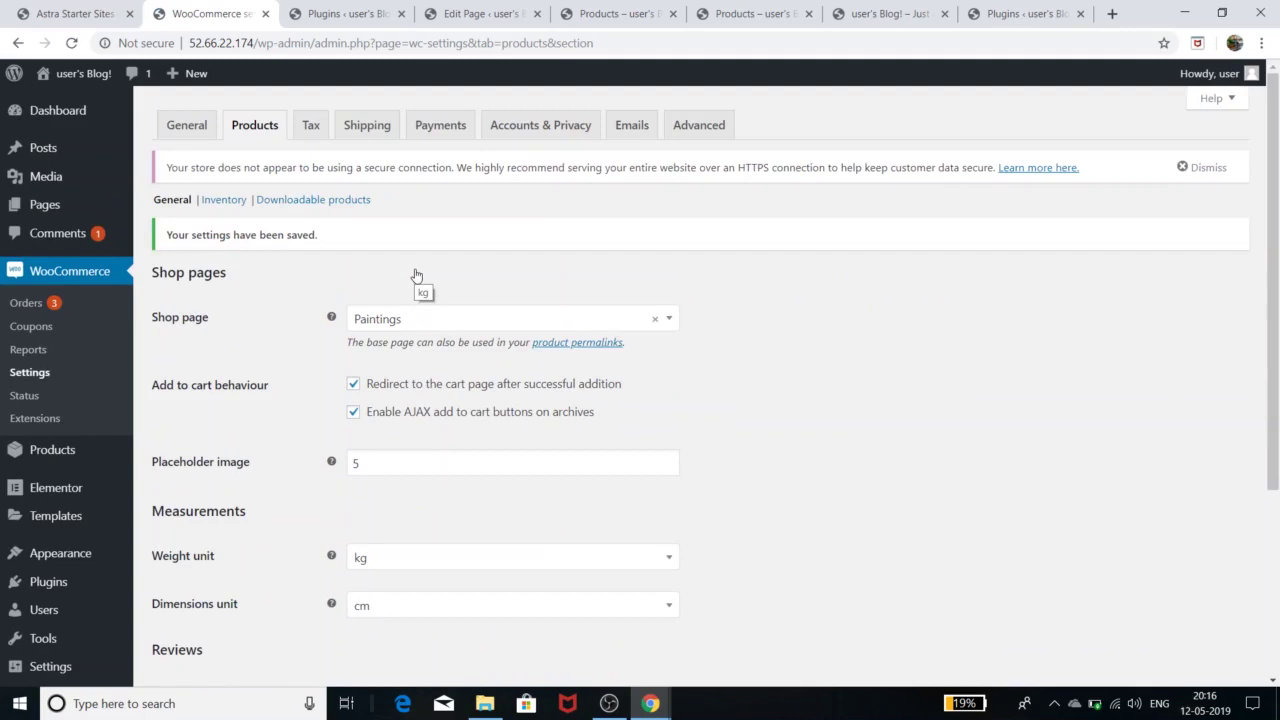
Step: Open the WooCommerce tax options, set the price display suffix to "inc. taxes" and save the changes
left_click(311, 128)
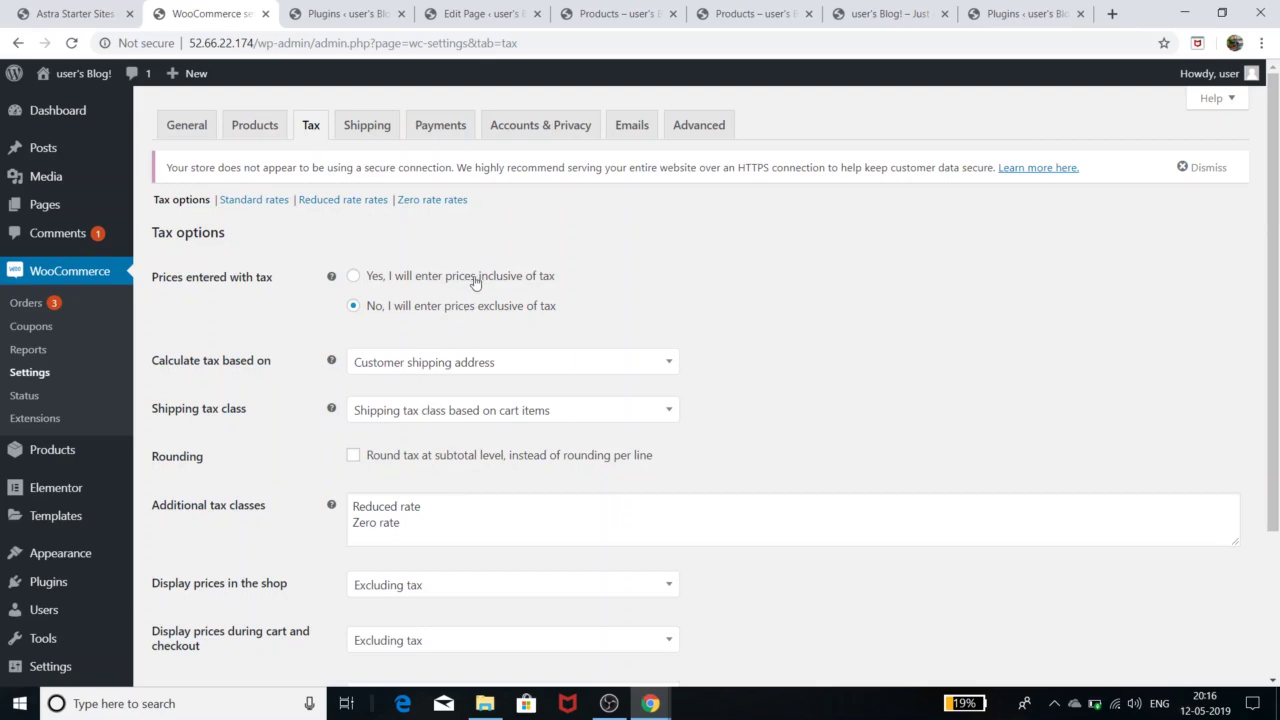
scroll(470, 415, "down", 2)
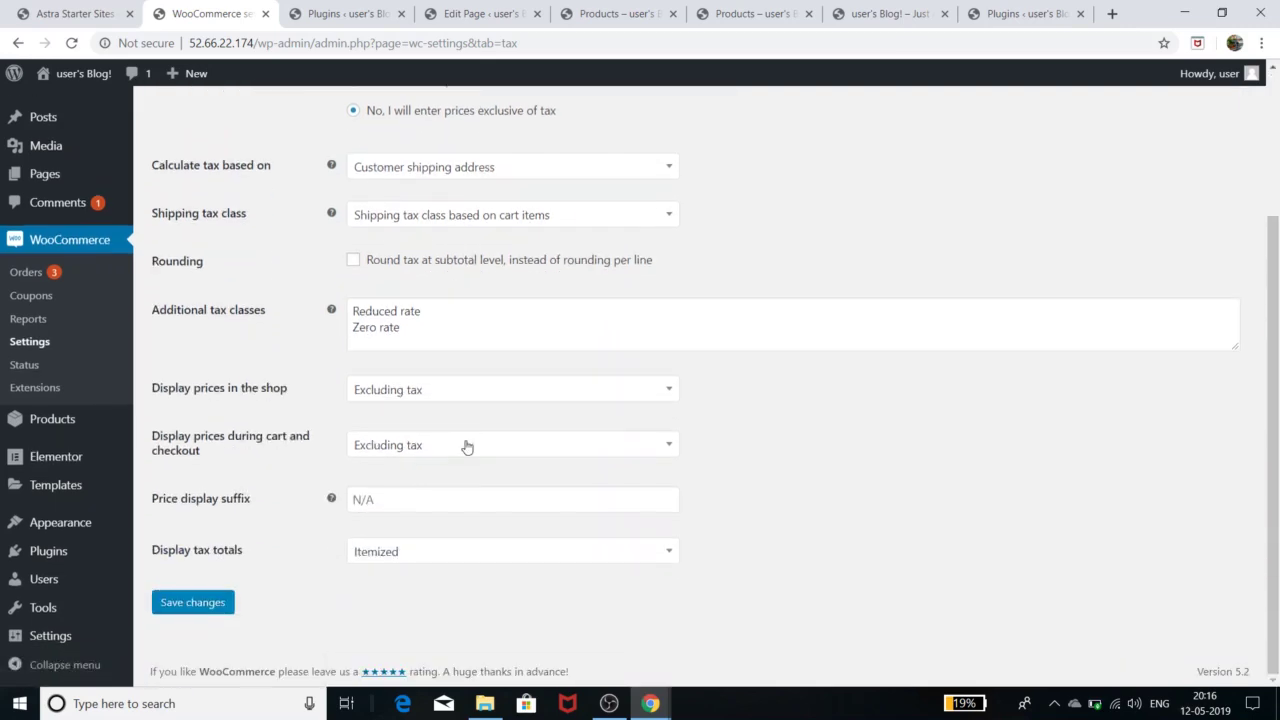
scroll(462, 460, "up", 2)
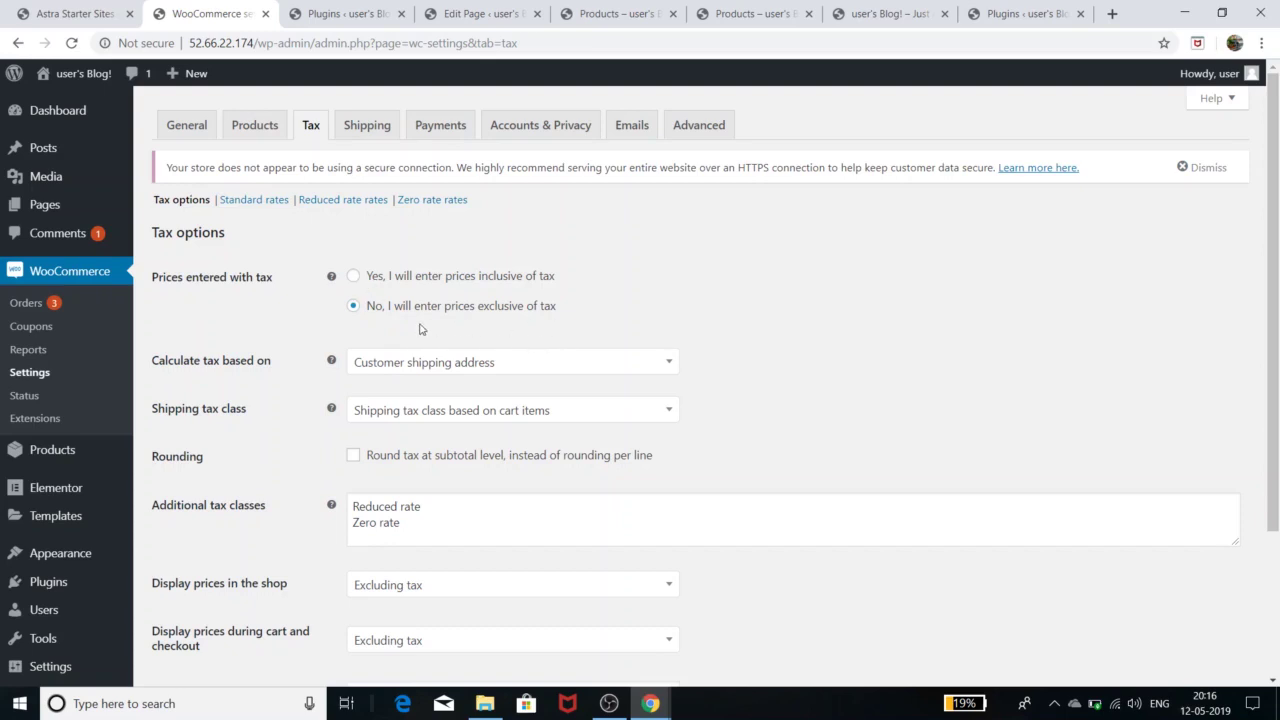
scroll(620, 352, "down", 3)
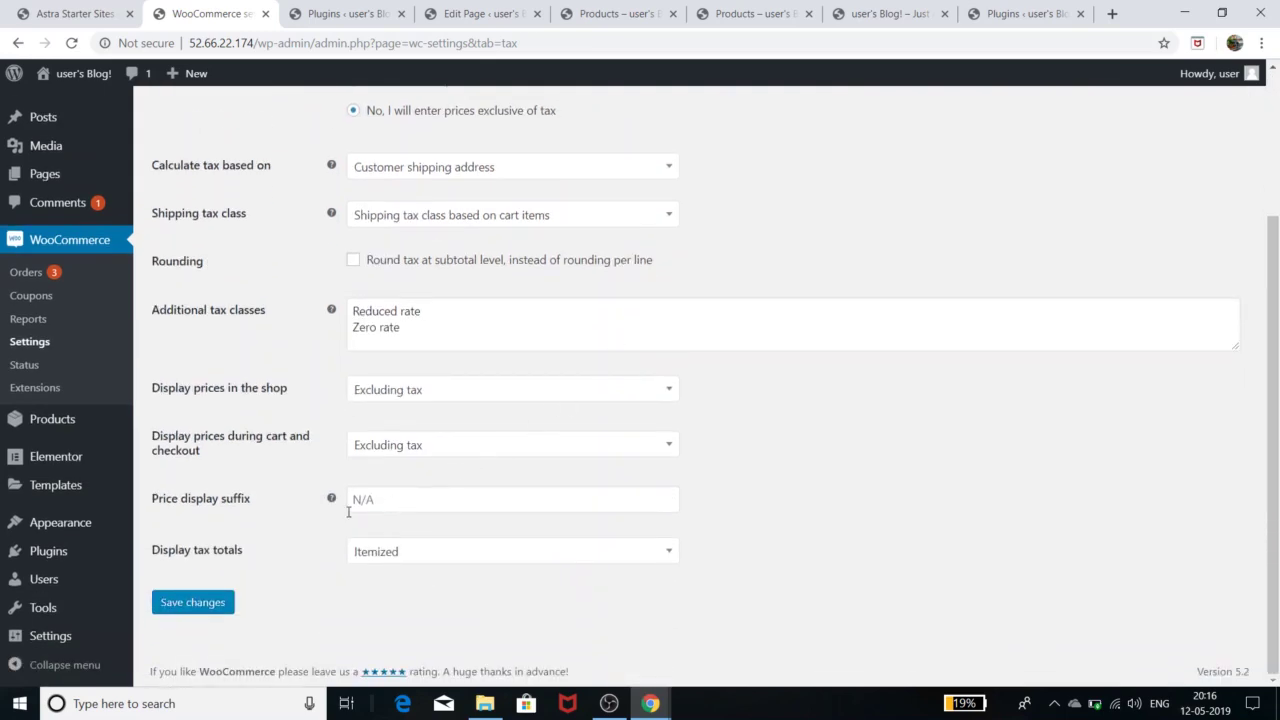
left_click(376, 497)
left_click(395, 524)
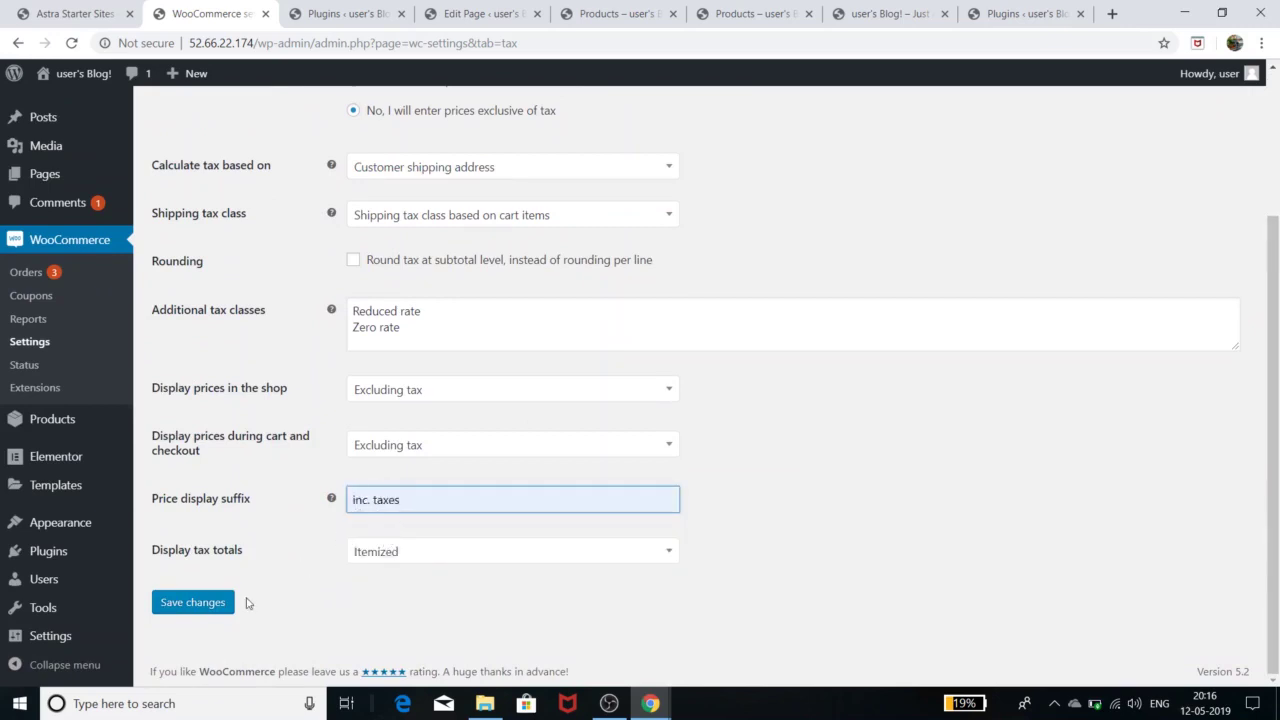
left_click(213, 606)
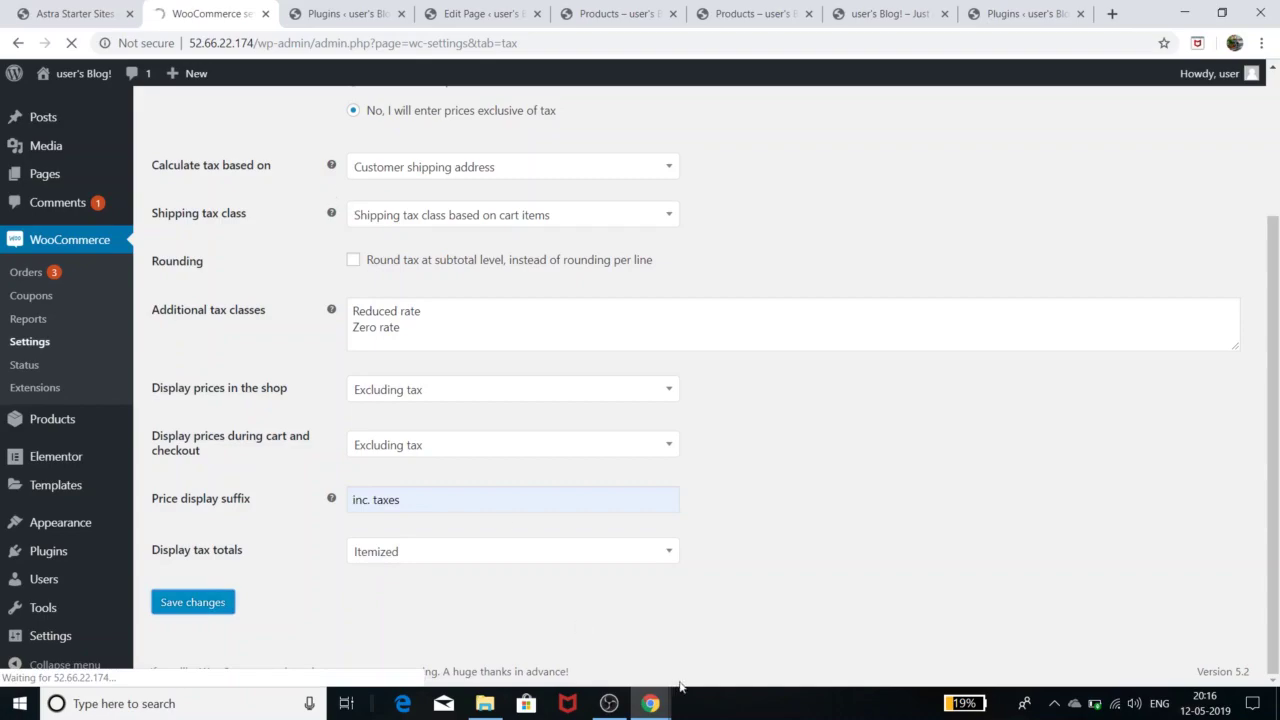
Step: Reload the Flowers and Birds product in the incognito window to check its price suffix, and return to the tax options
mouse_move(650, 704)
left_click(829, 632)
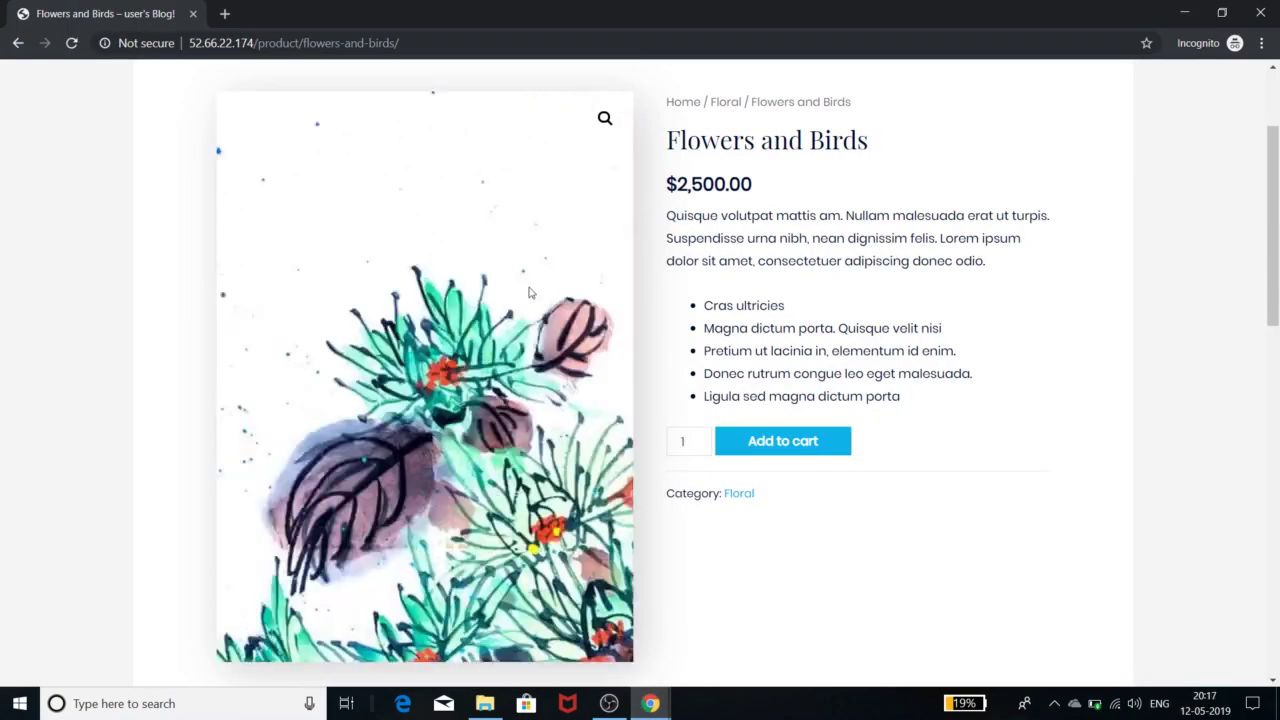
left_click(71, 43)
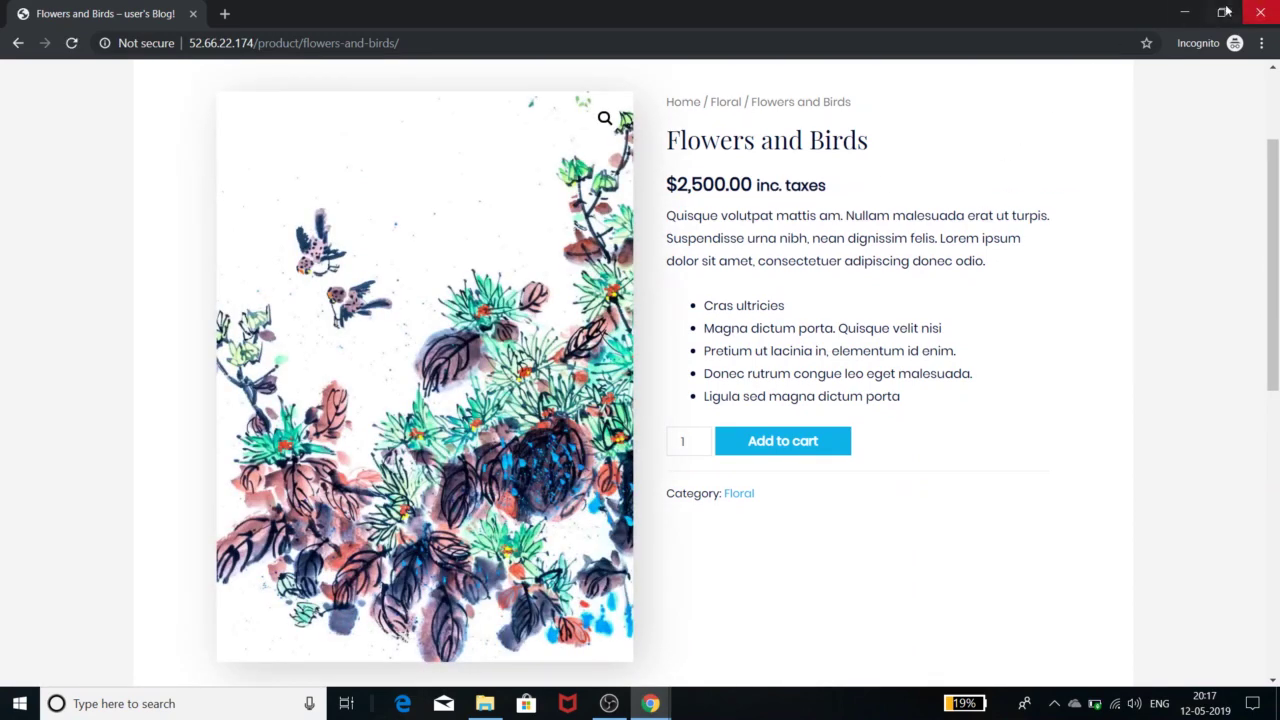
left_click(1183, 15)
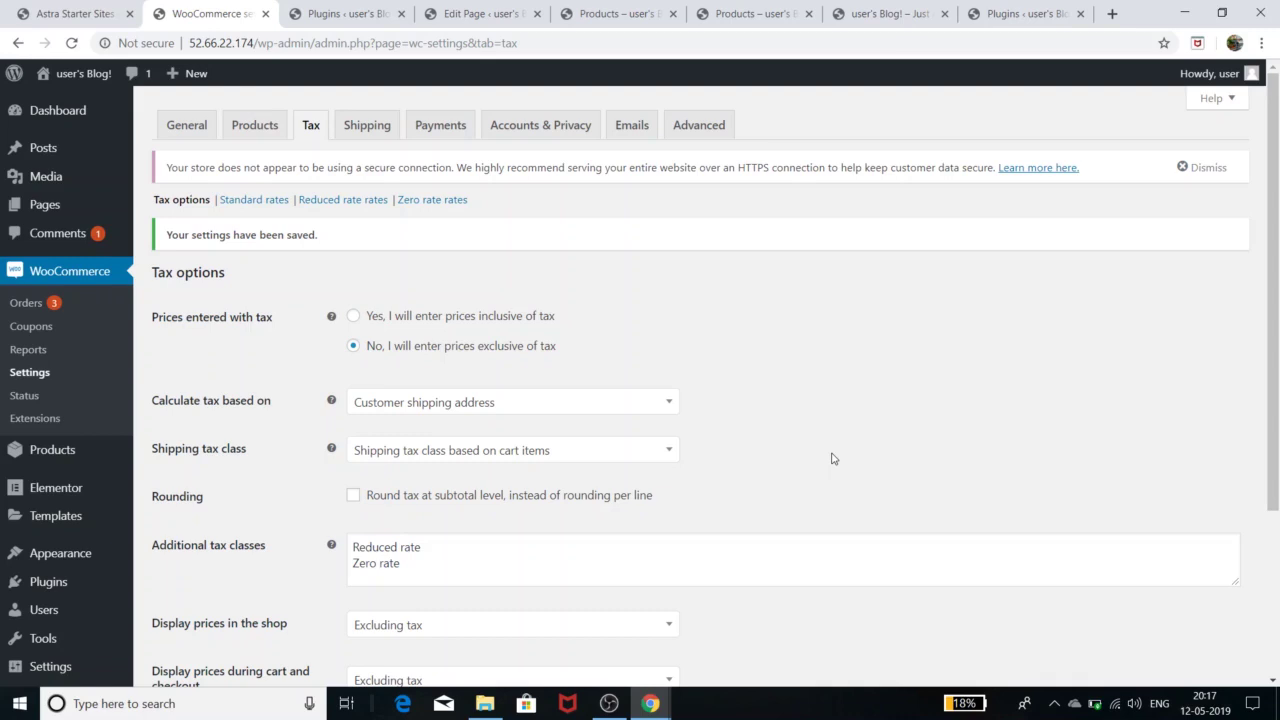
scroll(829, 480, "down", 3)
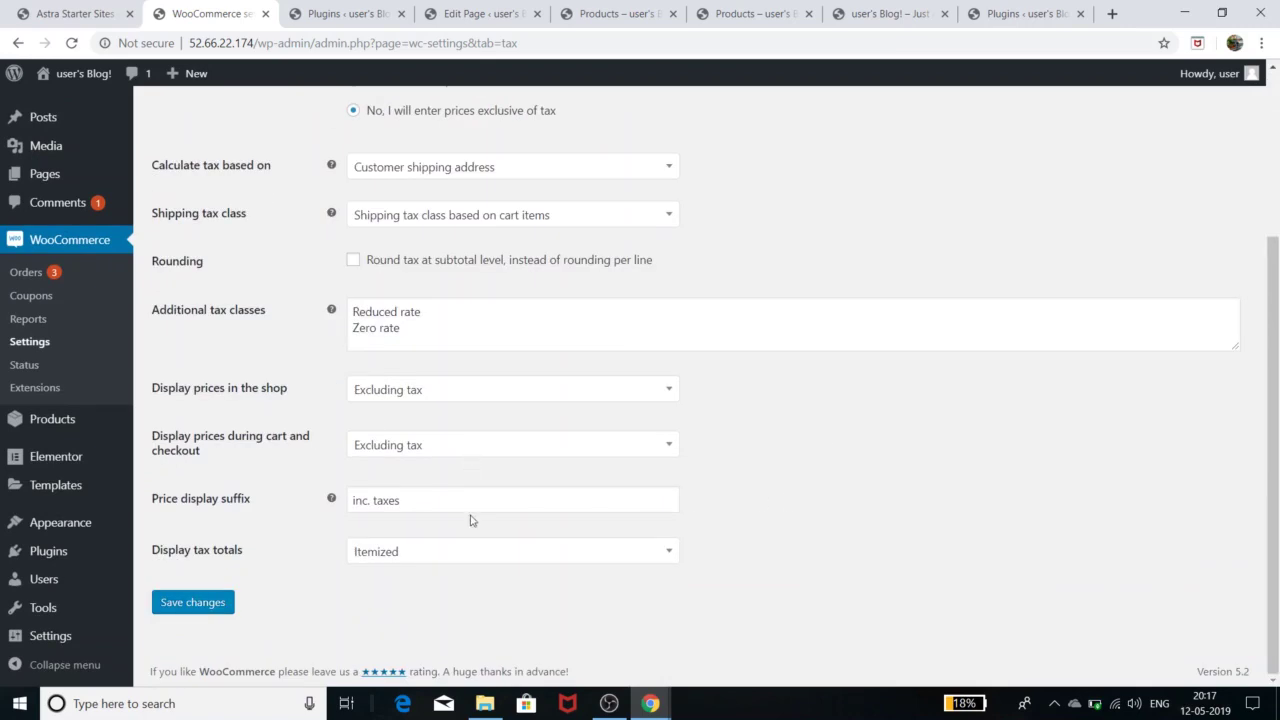
scroll(472, 520, "up", 3)
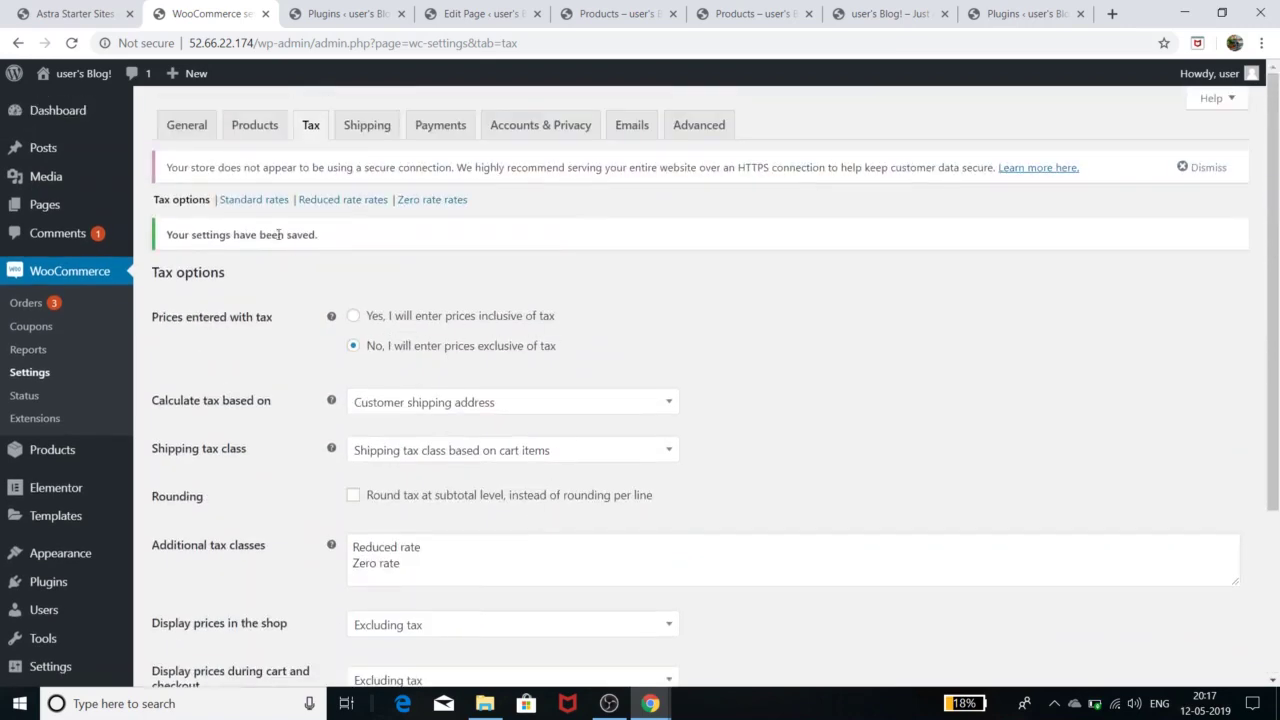
Step: Open the standard tax rates, glance at the incognito product page, and insert a blank tax rate row
left_click(270, 201)
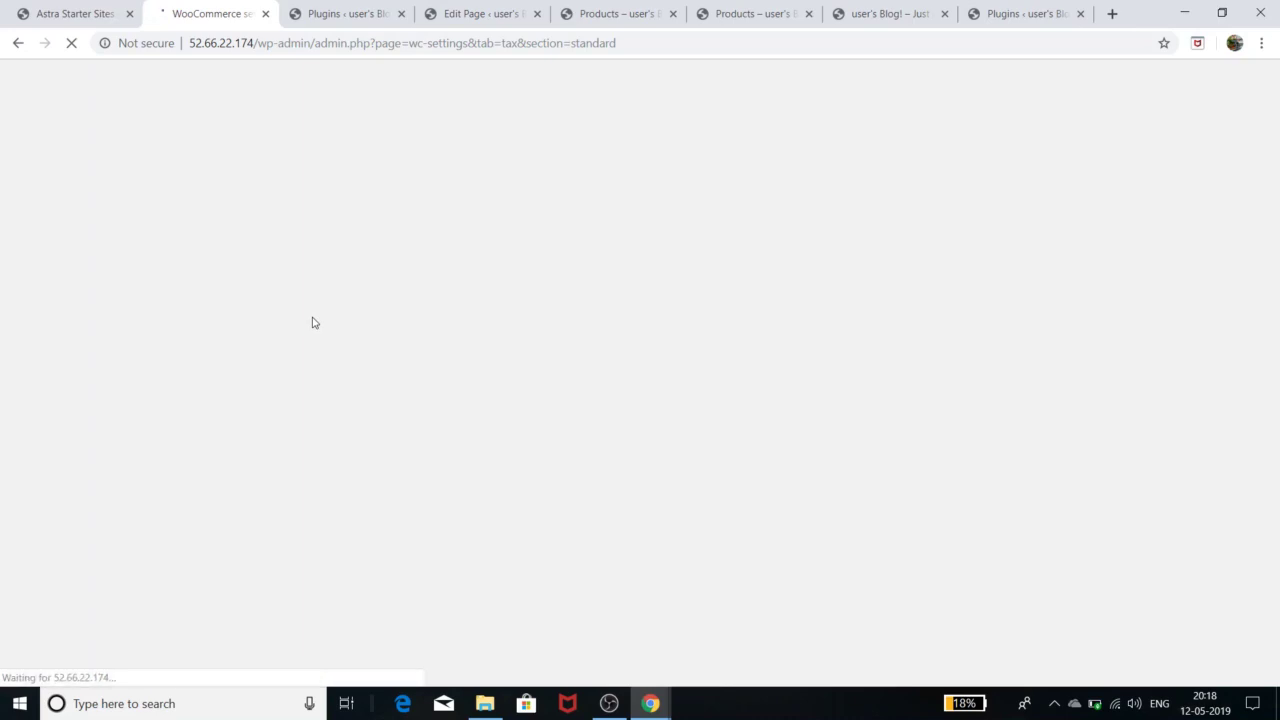
left_click(647, 709)
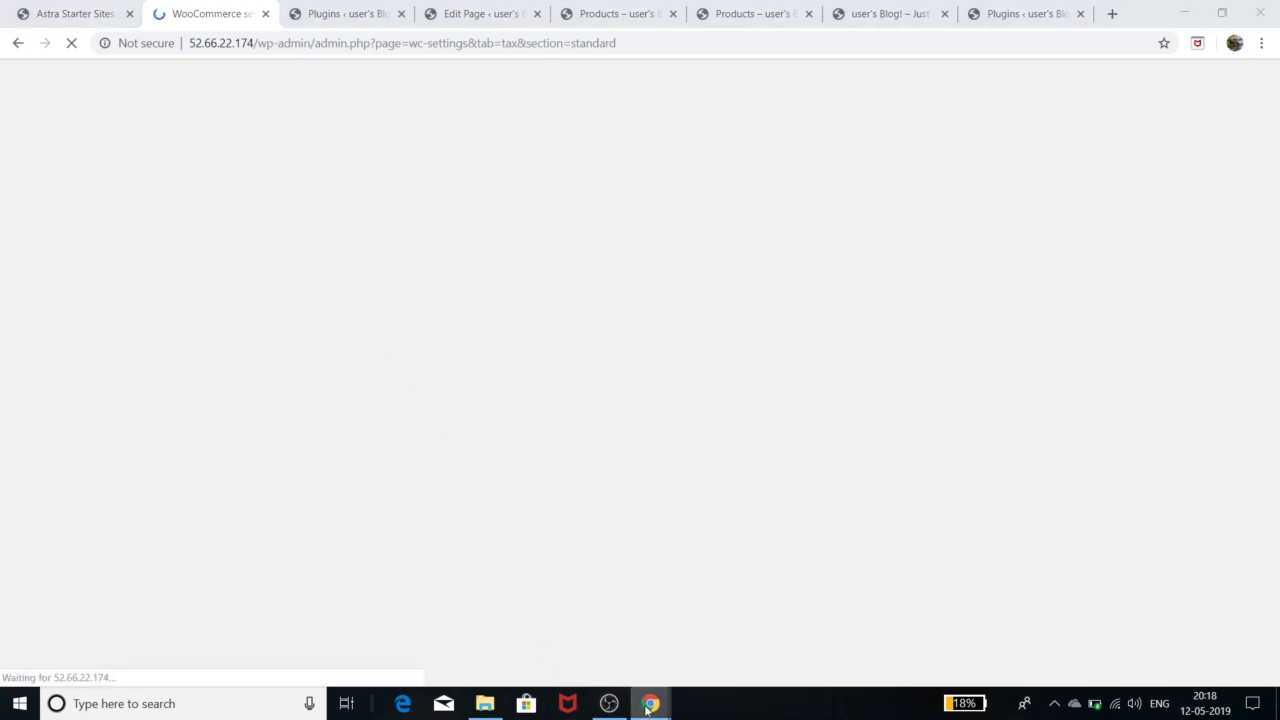
left_click(817, 643)
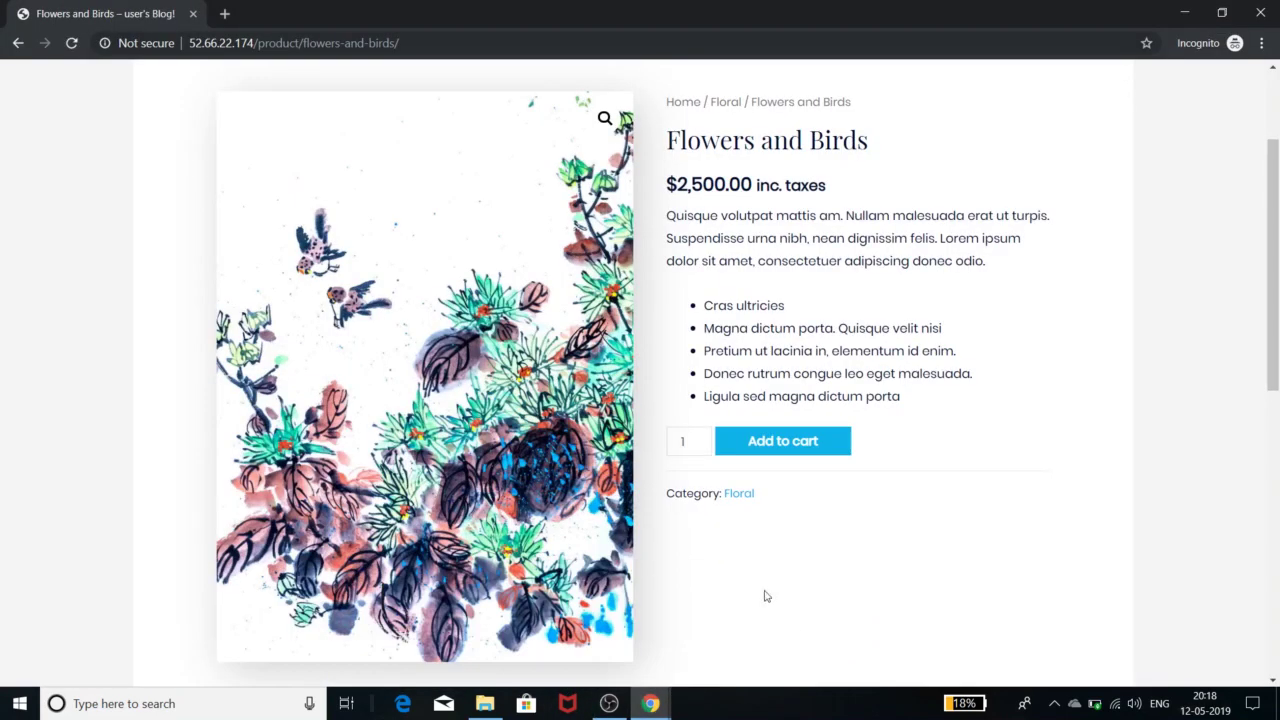
scroll(765, 596, "up", 2)
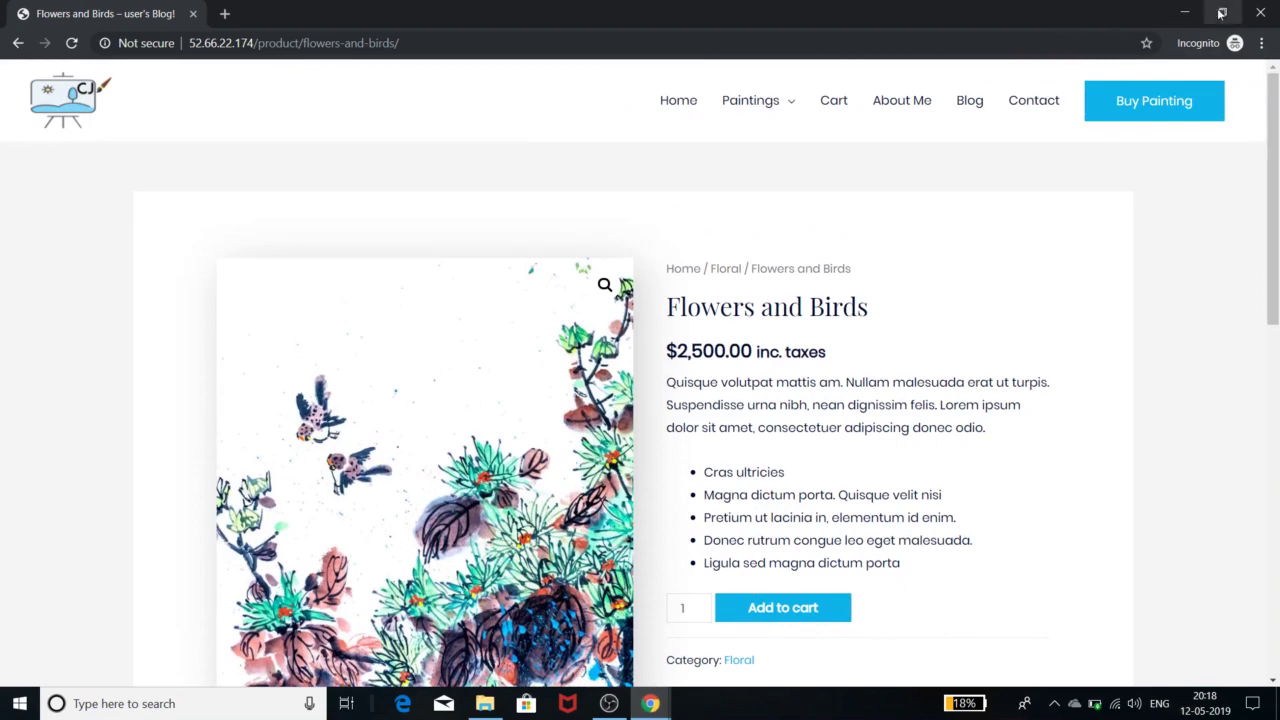
left_click(1184, 12)
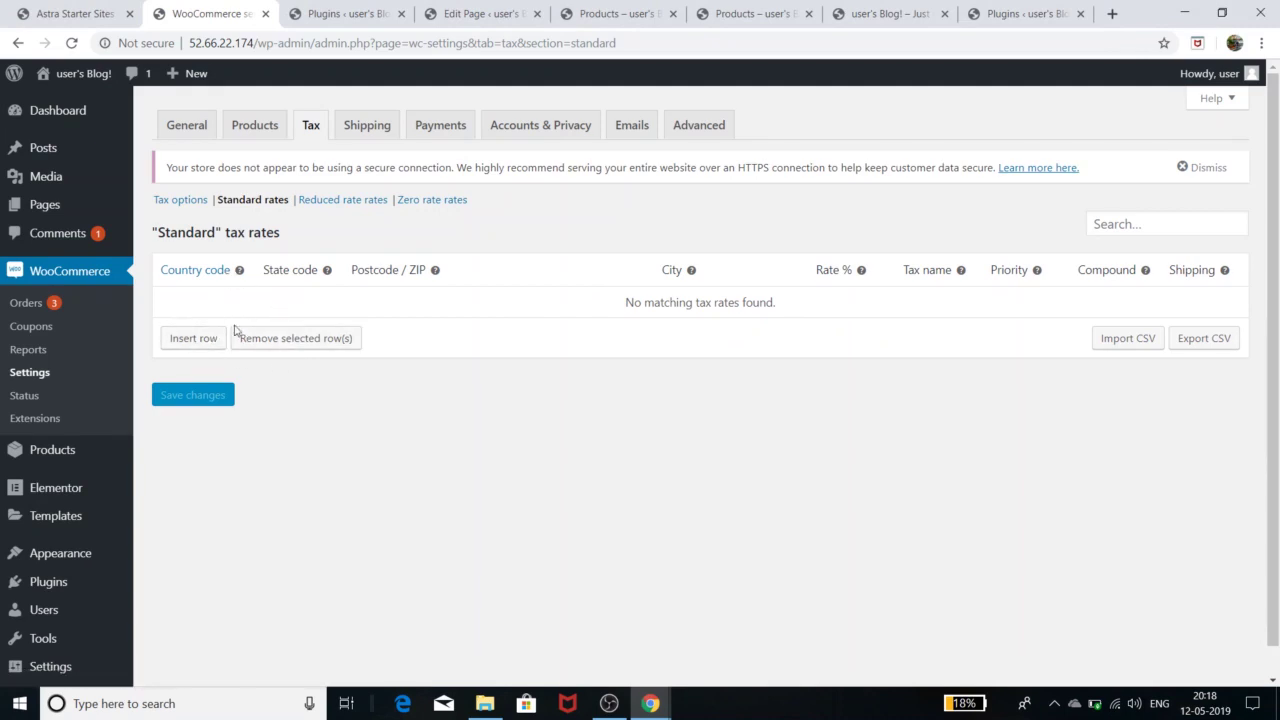
left_click(193, 338)
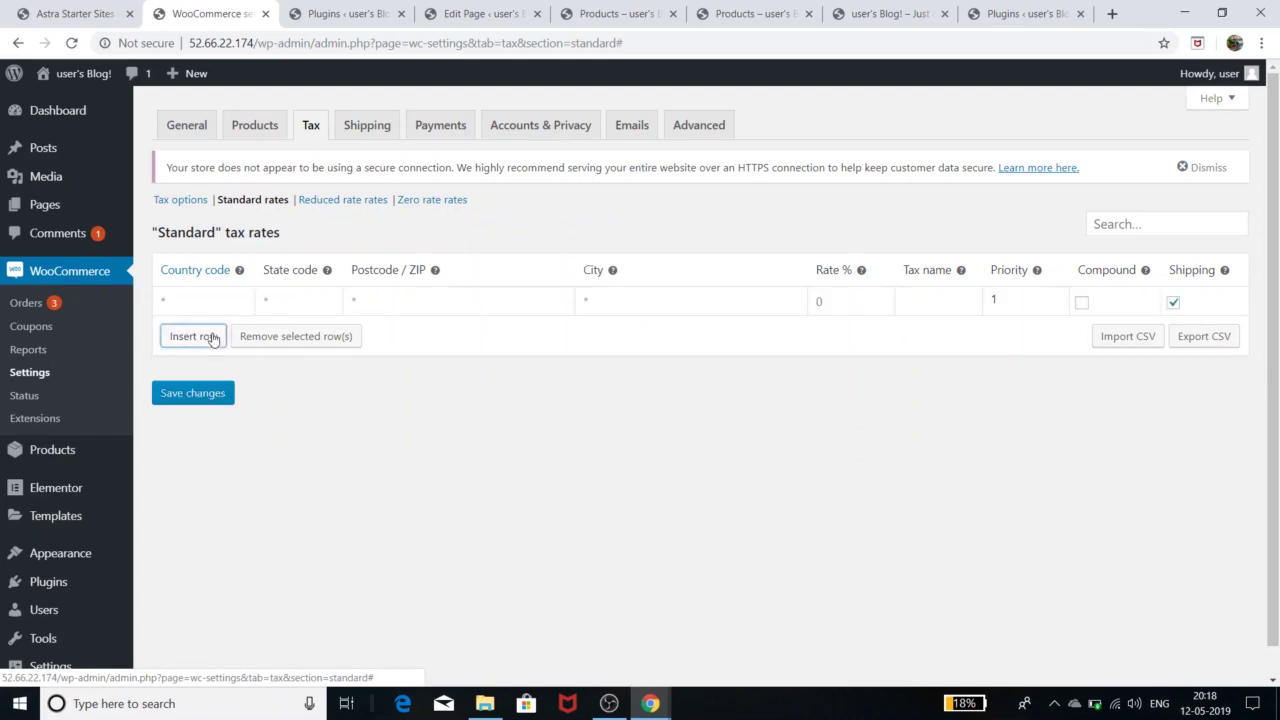
Step: Fill in the first standard tax rate row with country code US and a 5% rate, keeping priority 1
left_click(210, 295)
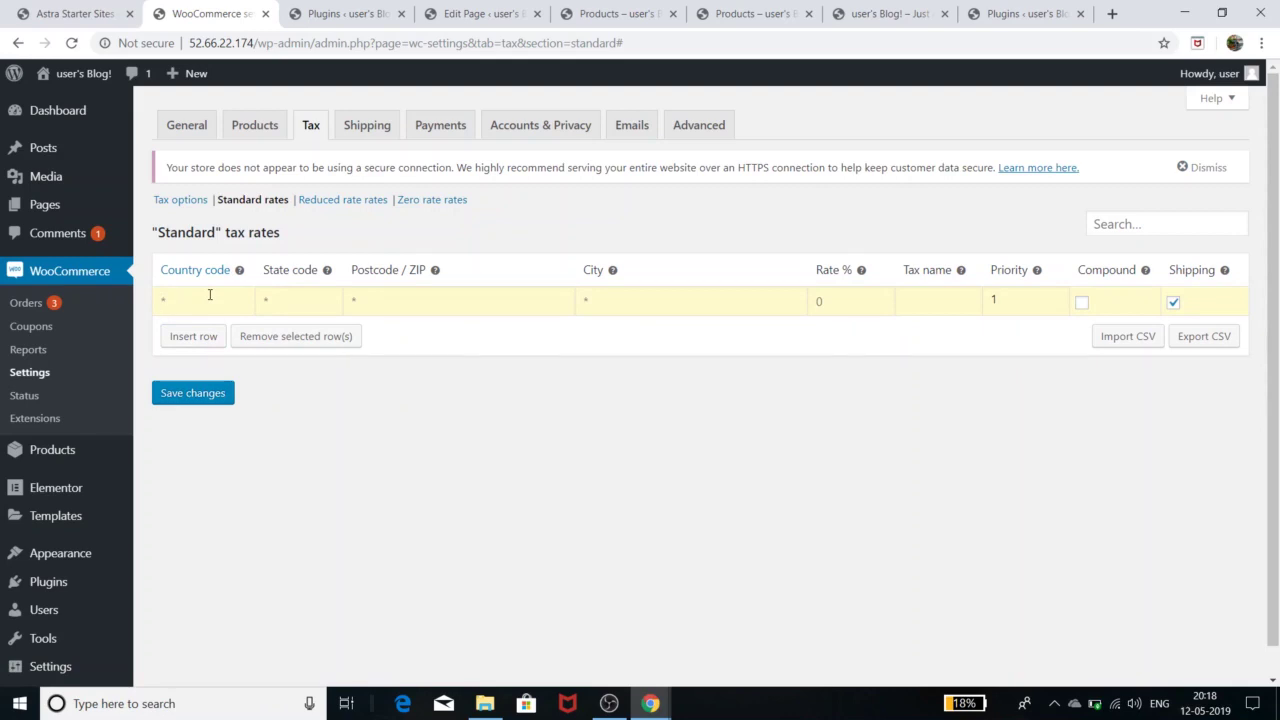
type("US")
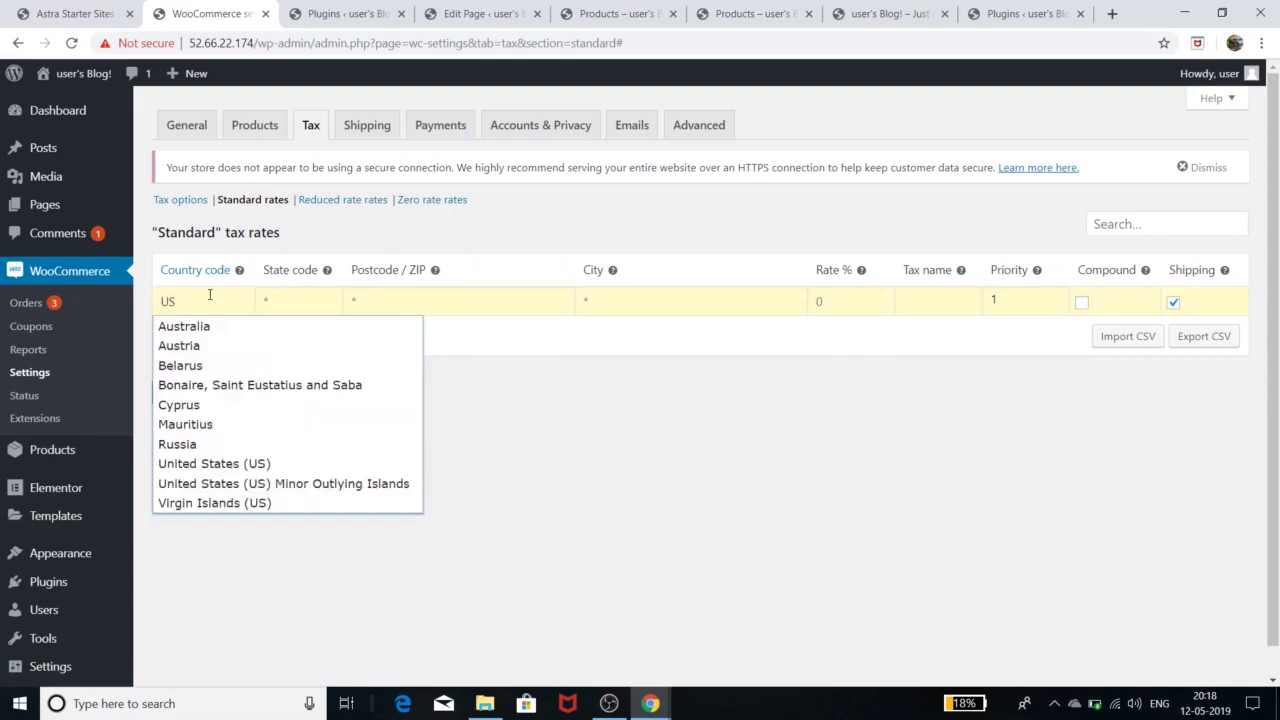
left_click(228, 460)
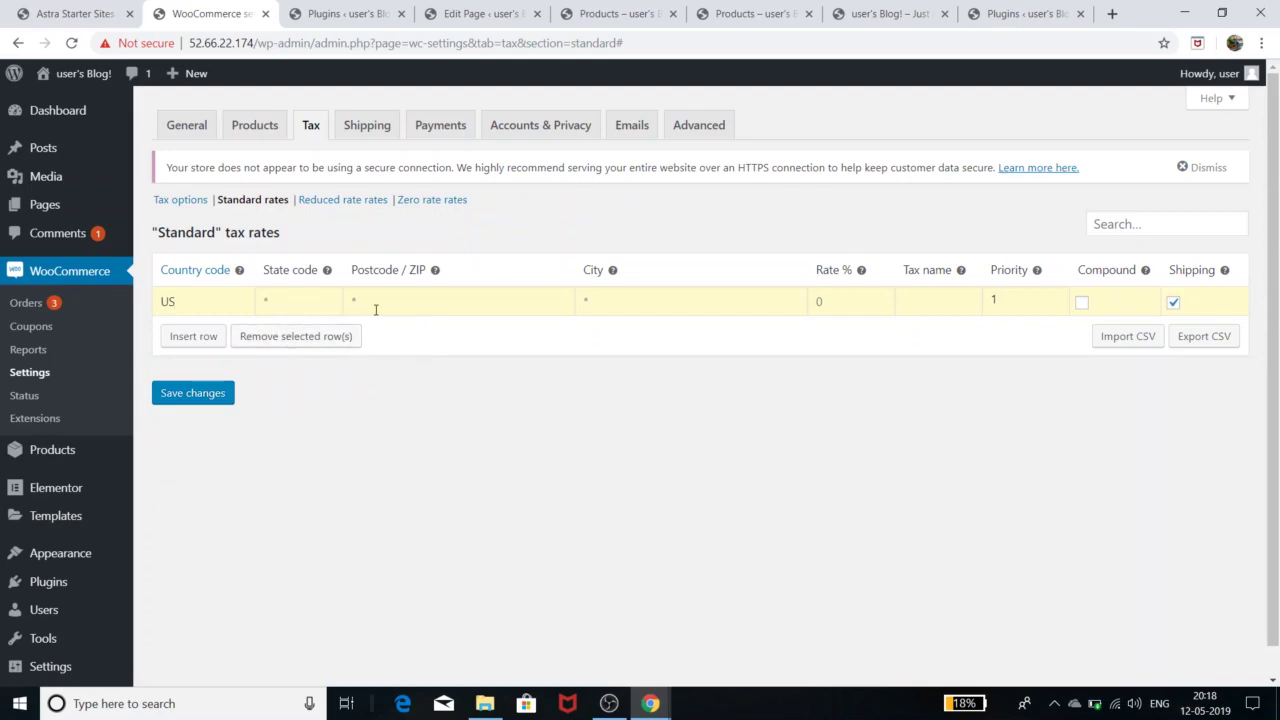
left_click(842, 302)
type("5")
left_click(958, 305)
left_click(1003, 307)
Step: Insert a second tax rate row with country US, state "cl", rate 5% and priority 2, and save the changes
left_click(203, 340)
left_click(204, 335)
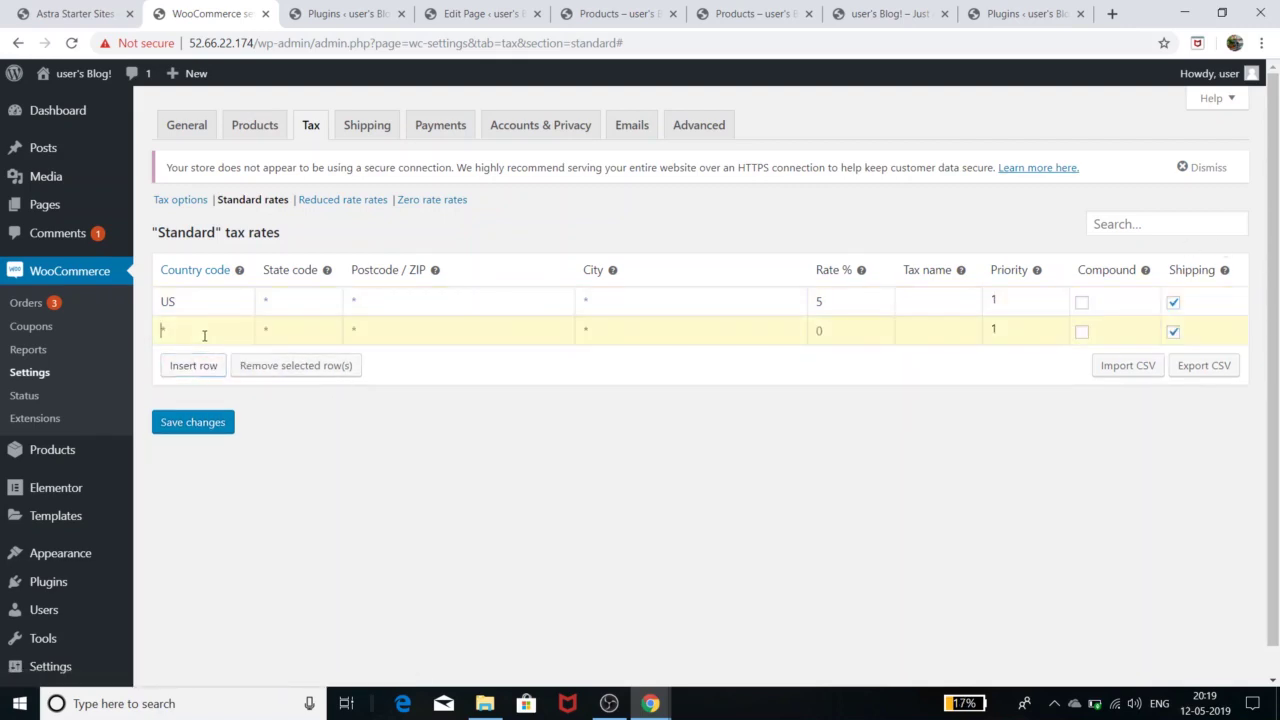
type("US")
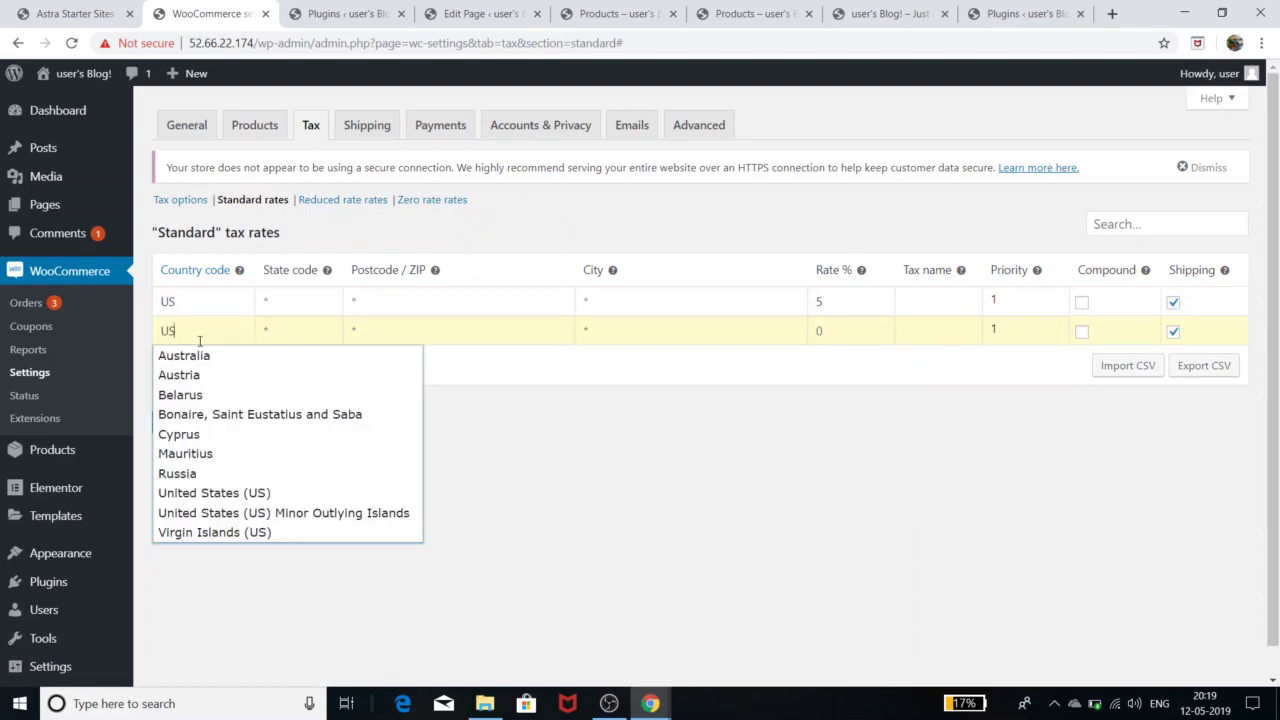
left_click(217, 492)
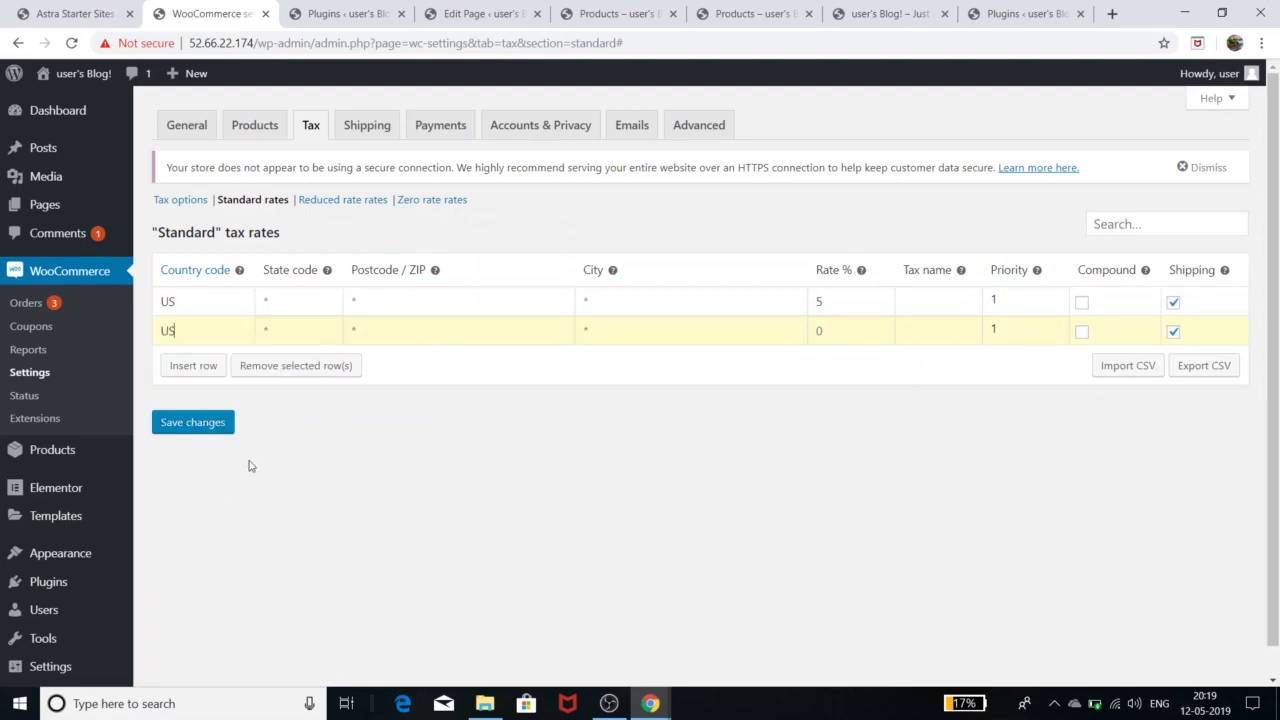
left_click(294, 329)
type("cl")
left_click(438, 334)
left_click(845, 326)
type("5")
left_click(1054, 326)
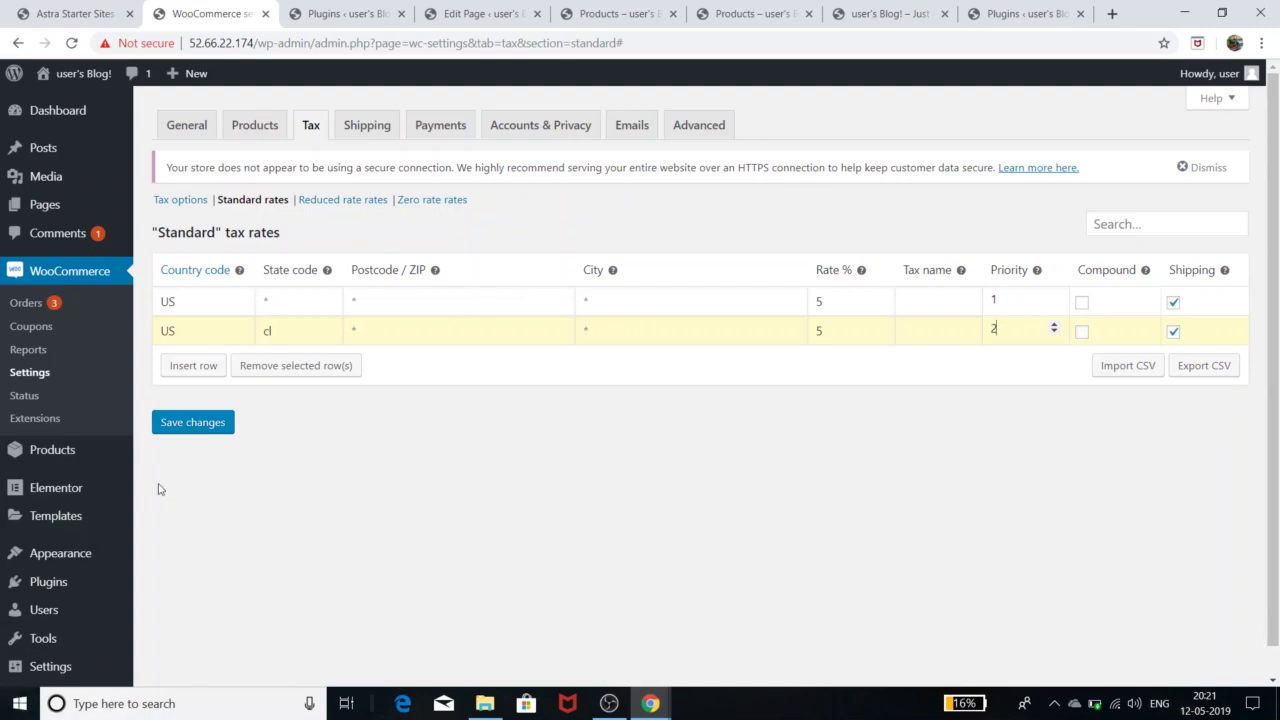
left_click(203, 424)
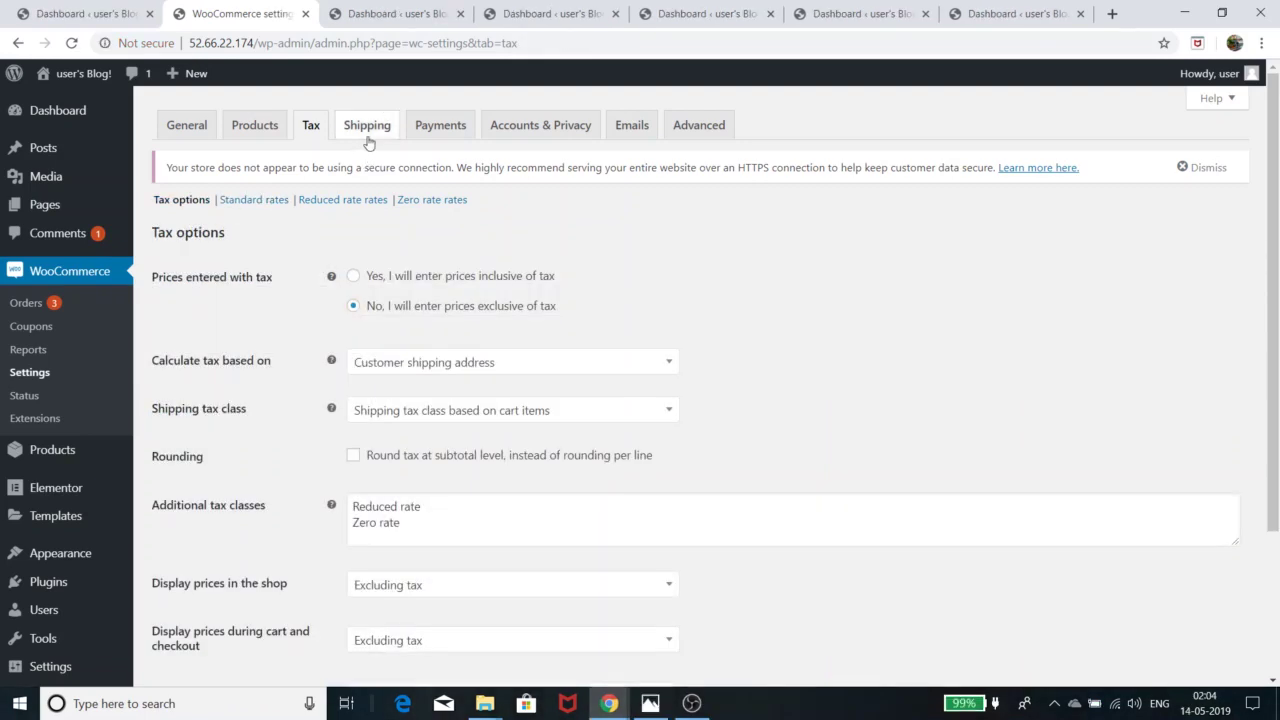
Step: Open the WooCommerce shipping zones and add a new zone named "California"
left_click(367, 130)
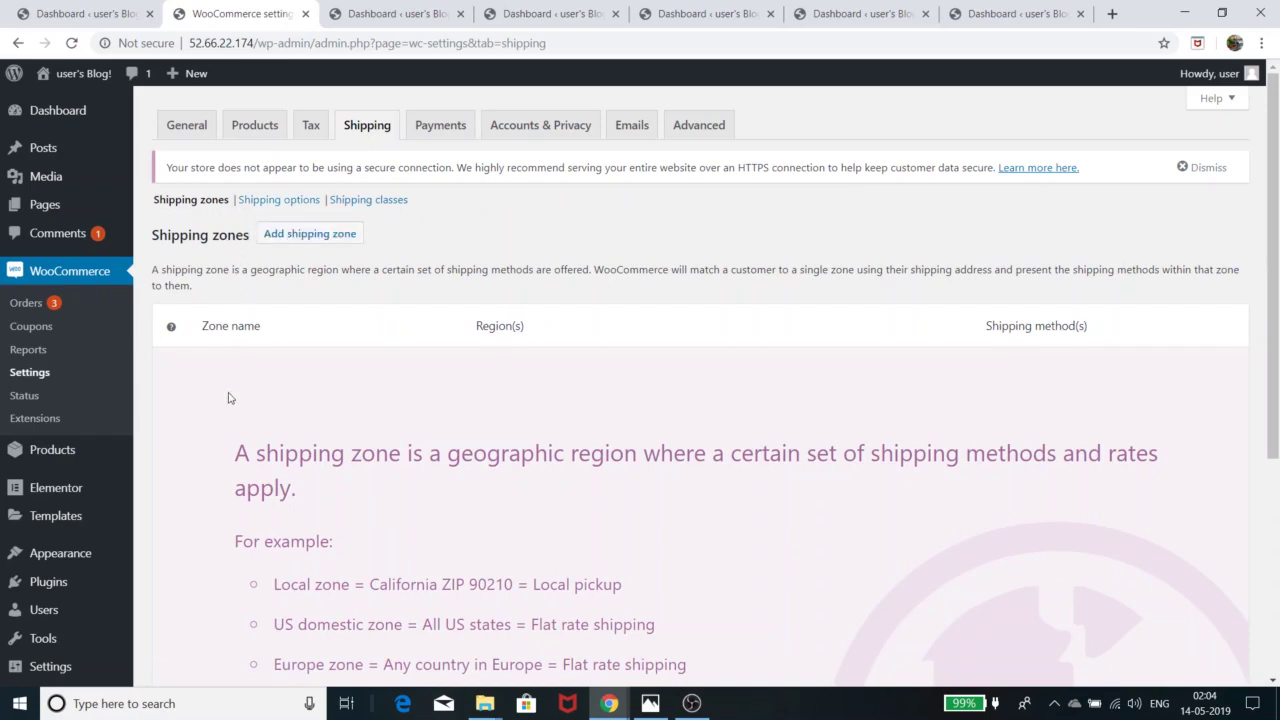
scroll(409, 434, "down", 2)
scroll(443, 440, "up", 2)
left_click(323, 240)
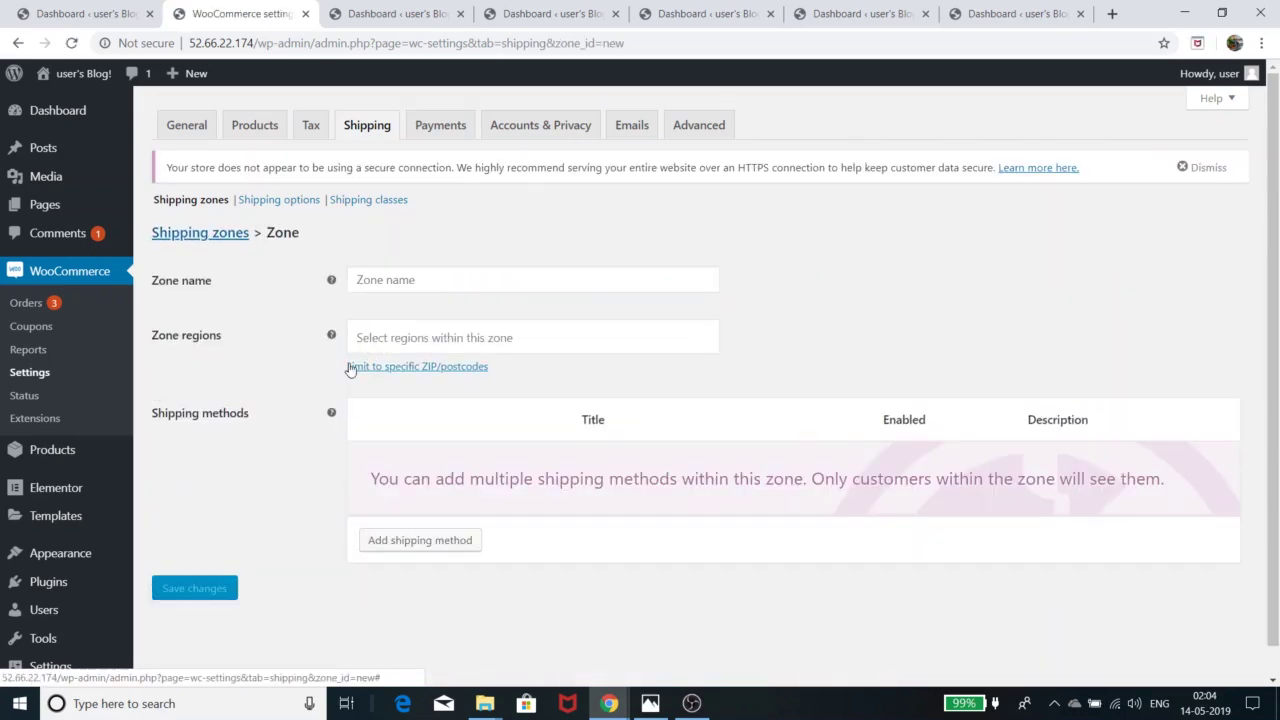
left_click(397, 282)
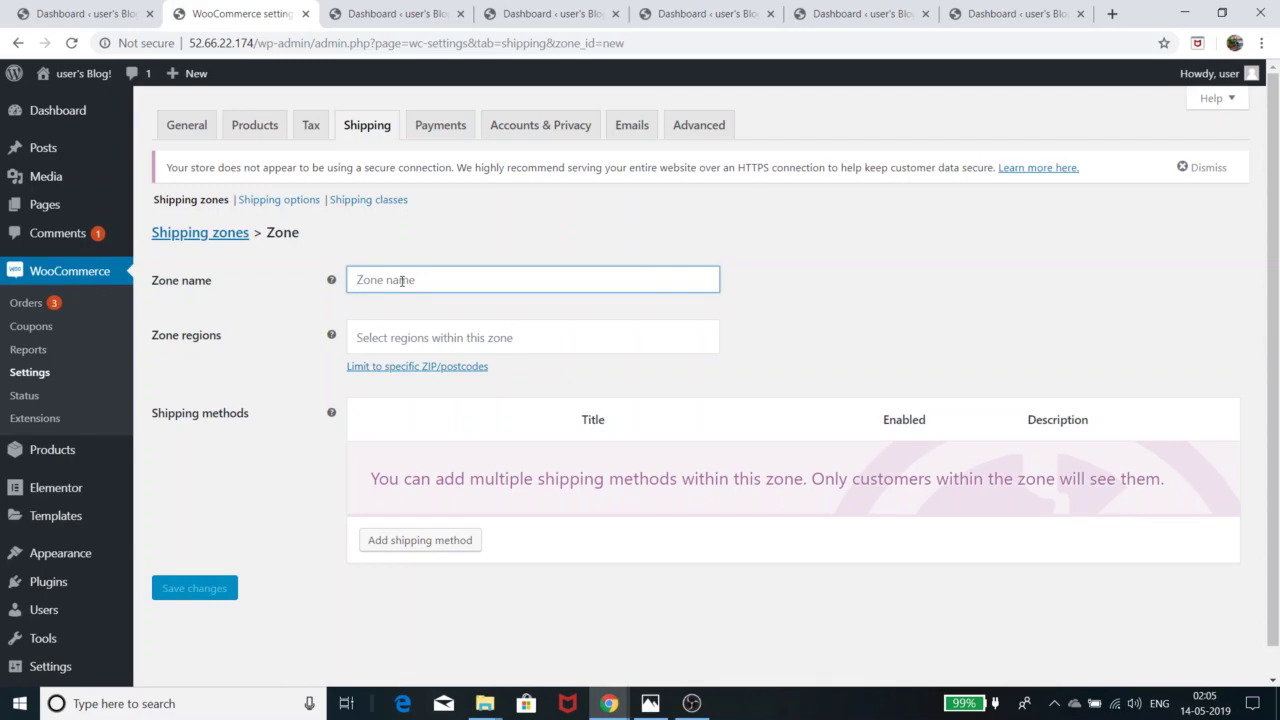
type("ca")
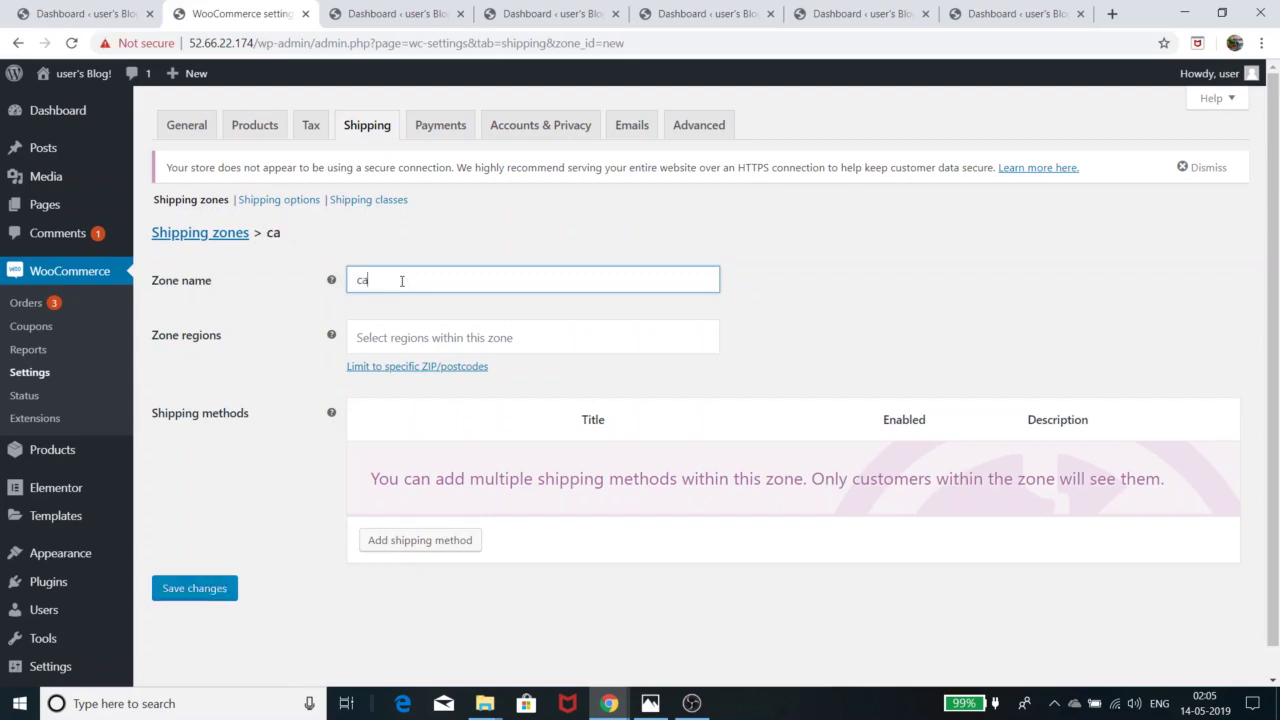
type("lifornia")
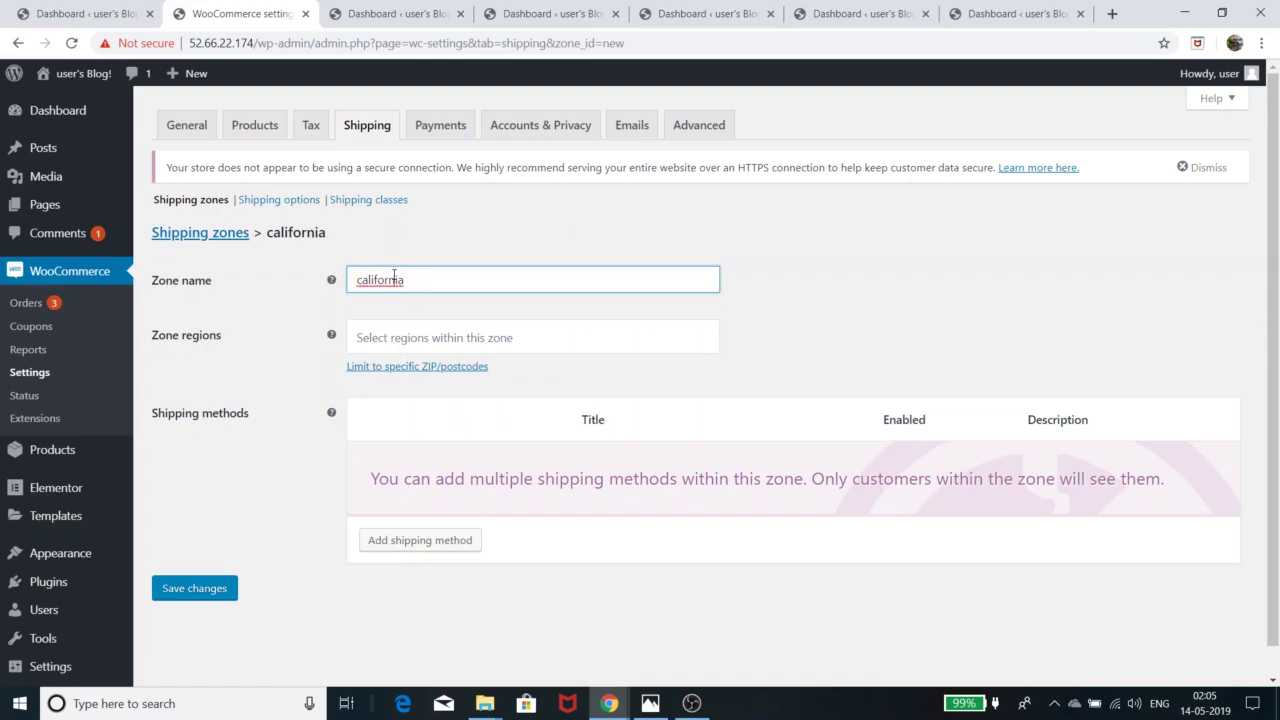
right_click(379, 283)
left_click(432, 288)
Step: Assign the region "California, United States (US)" to the new shipping zone
left_click(372, 340)
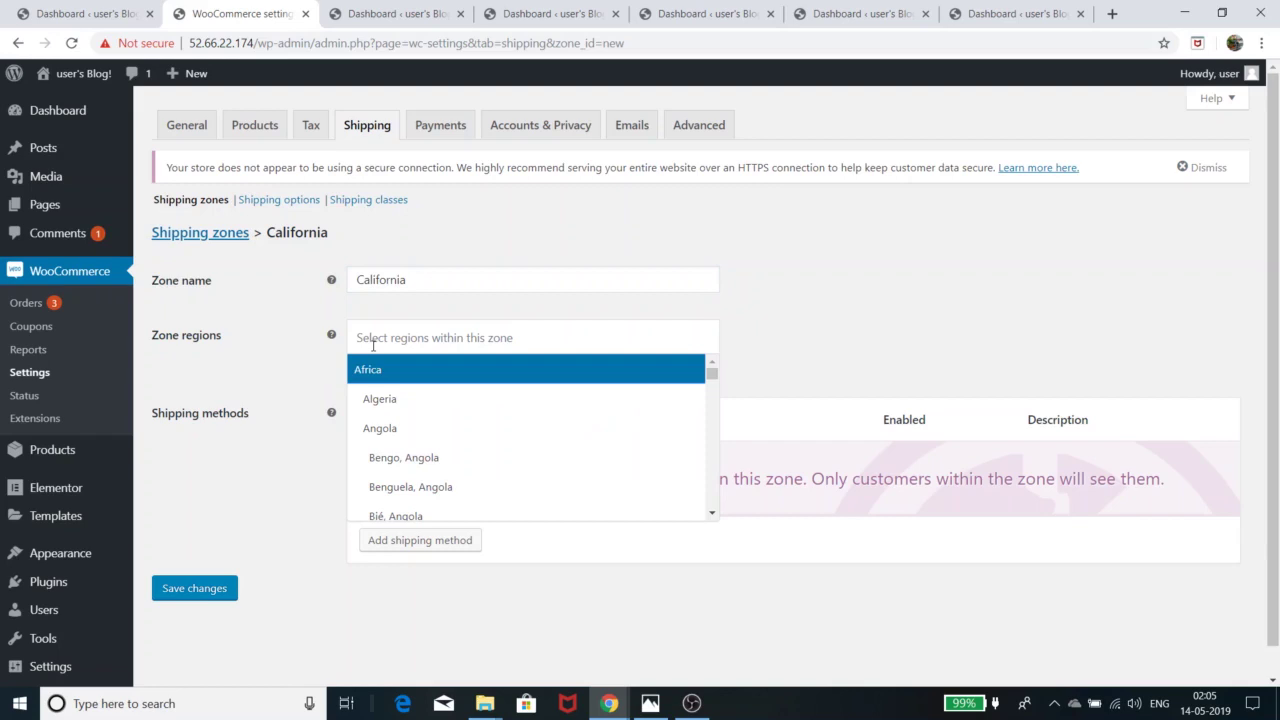
type("united")
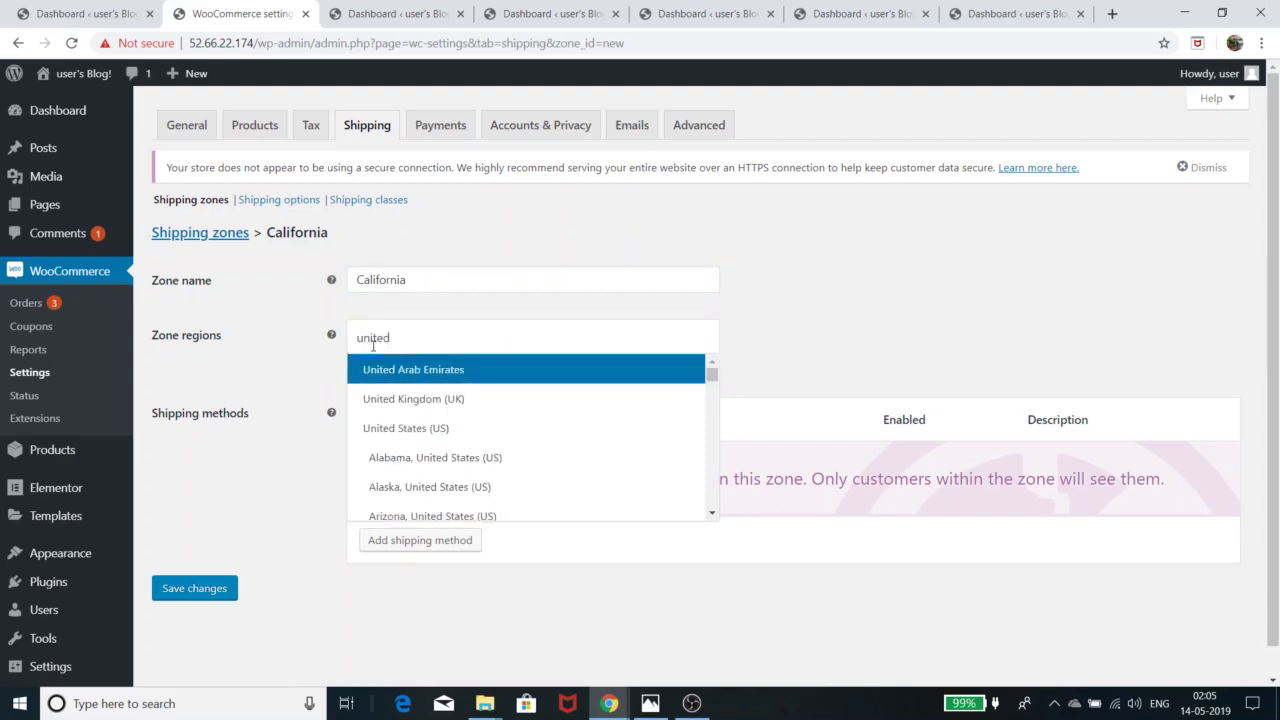
scroll(505, 451, "down", 1)
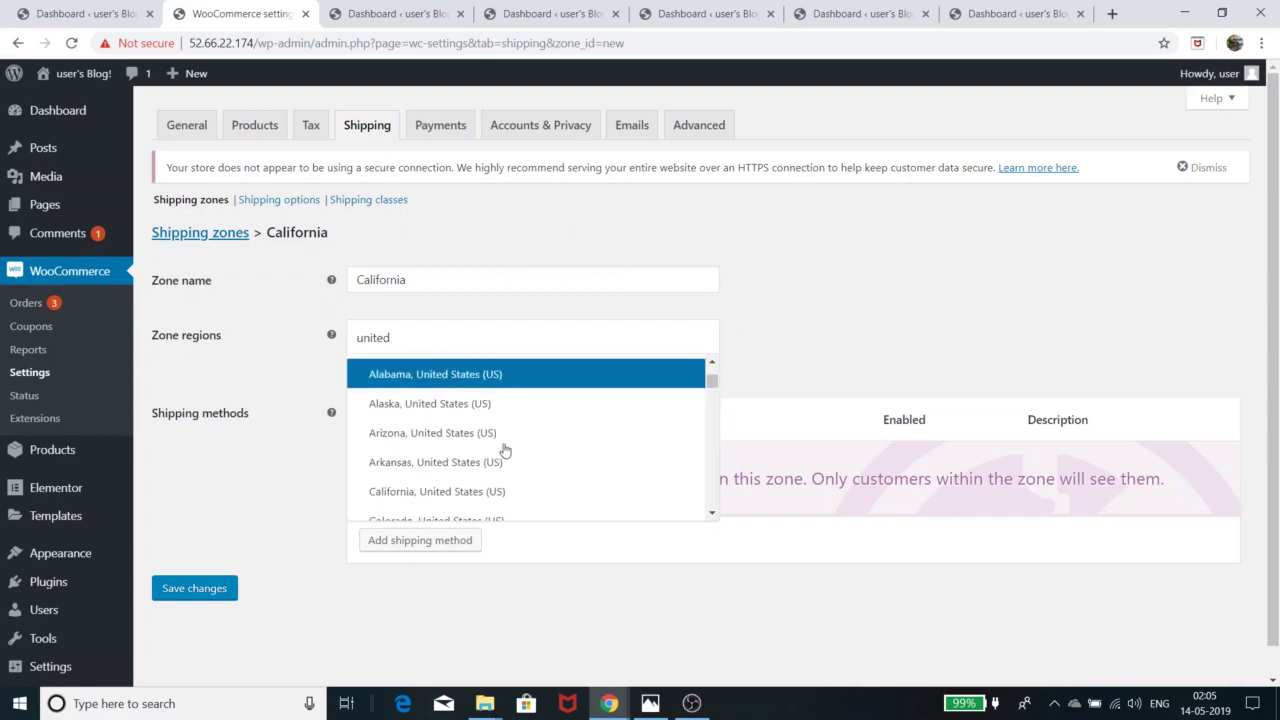
left_click(474, 494)
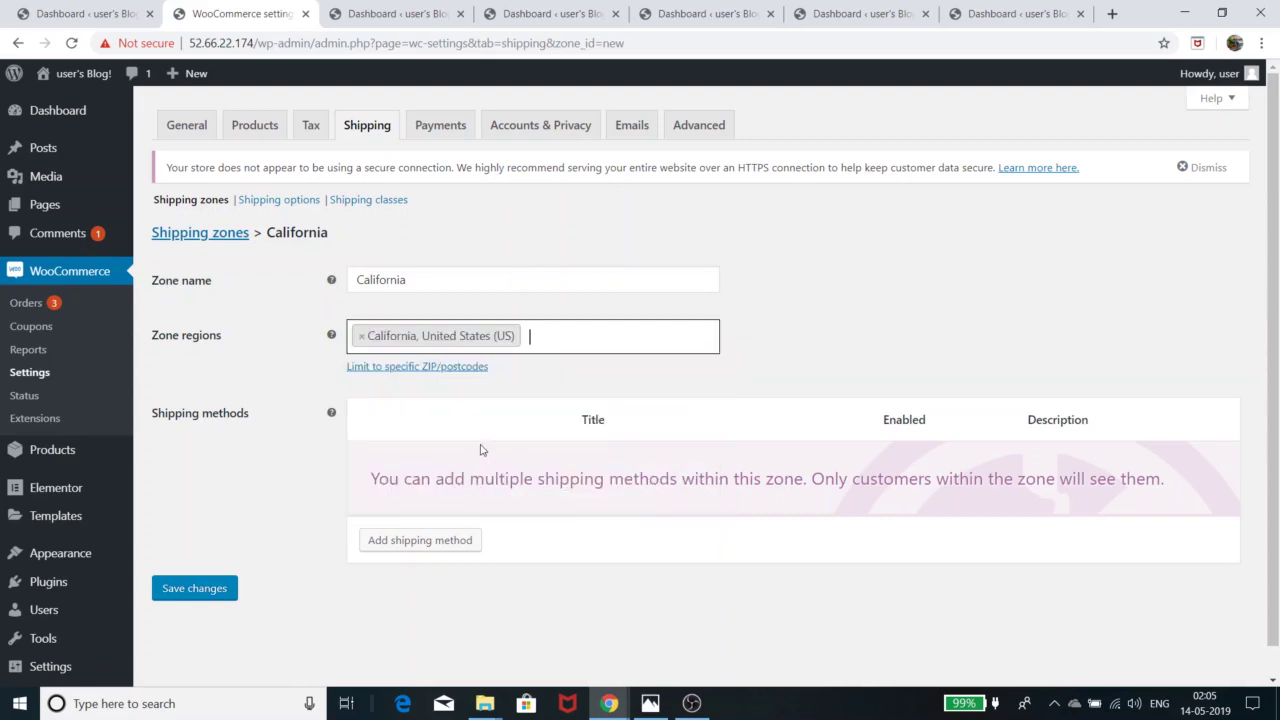
Step: Add a flat rate shipping method to the California zone
left_click(428, 543)
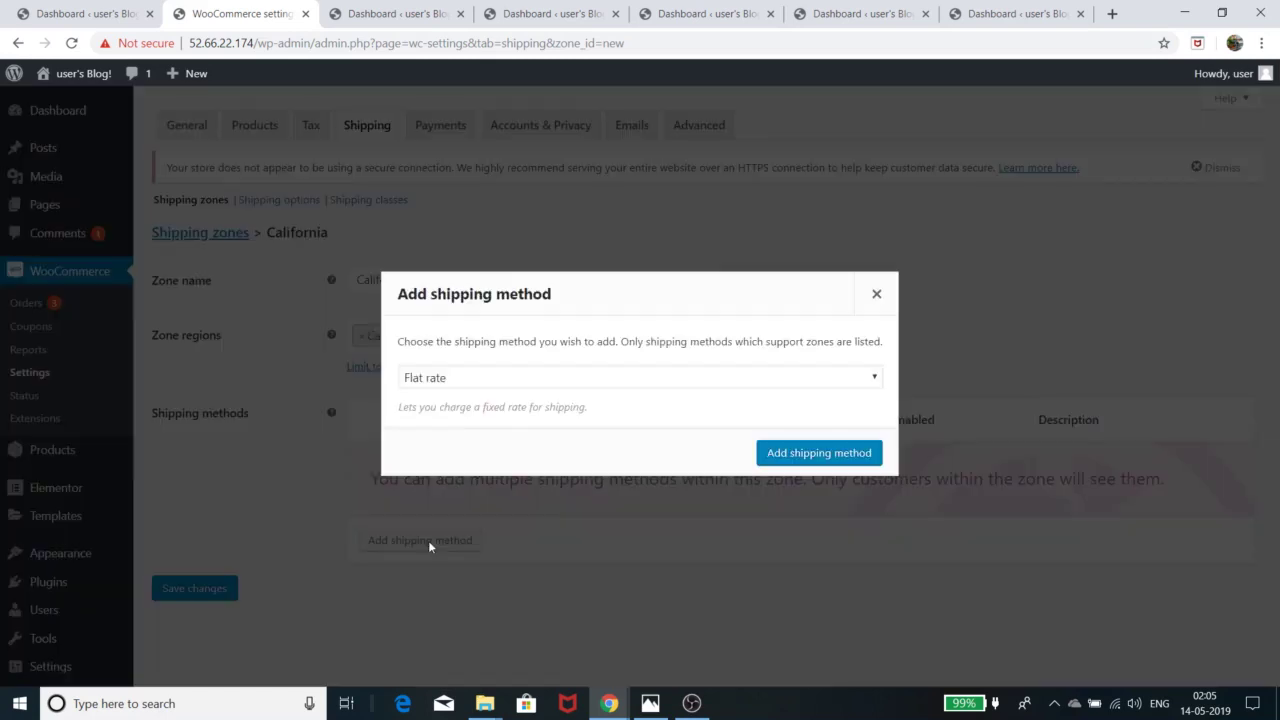
left_click(535, 389)
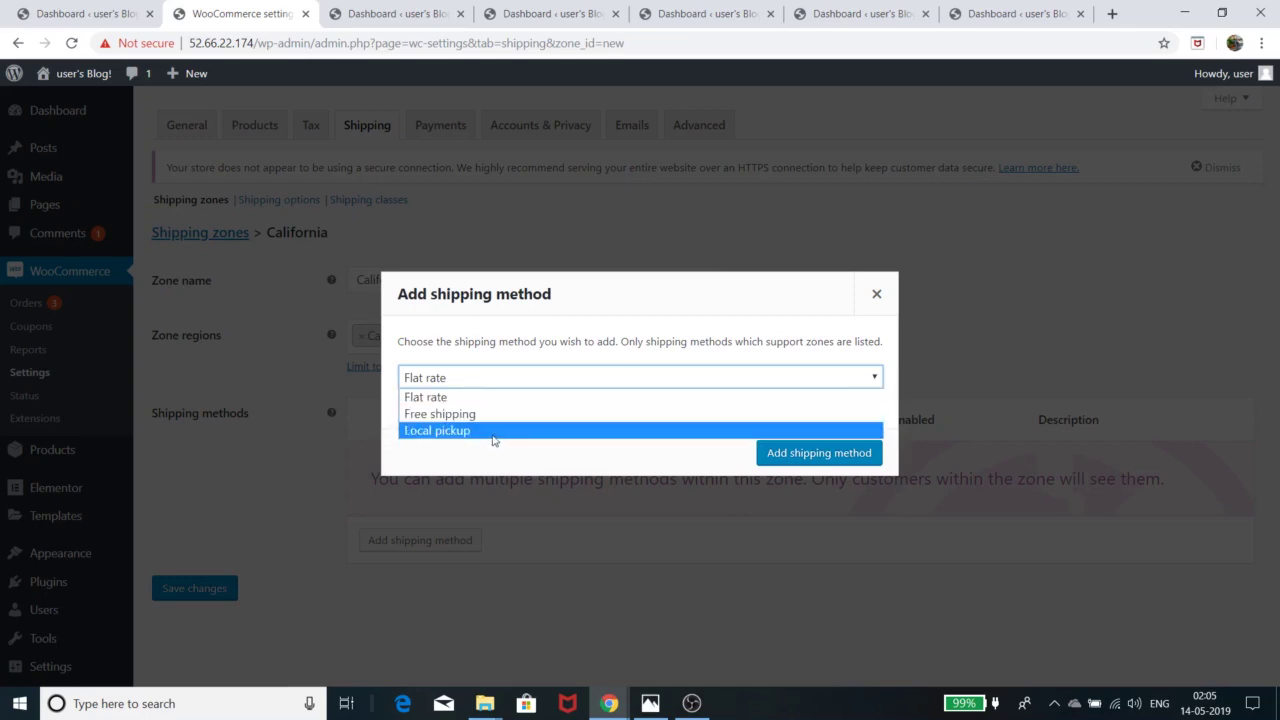
left_click(497, 398)
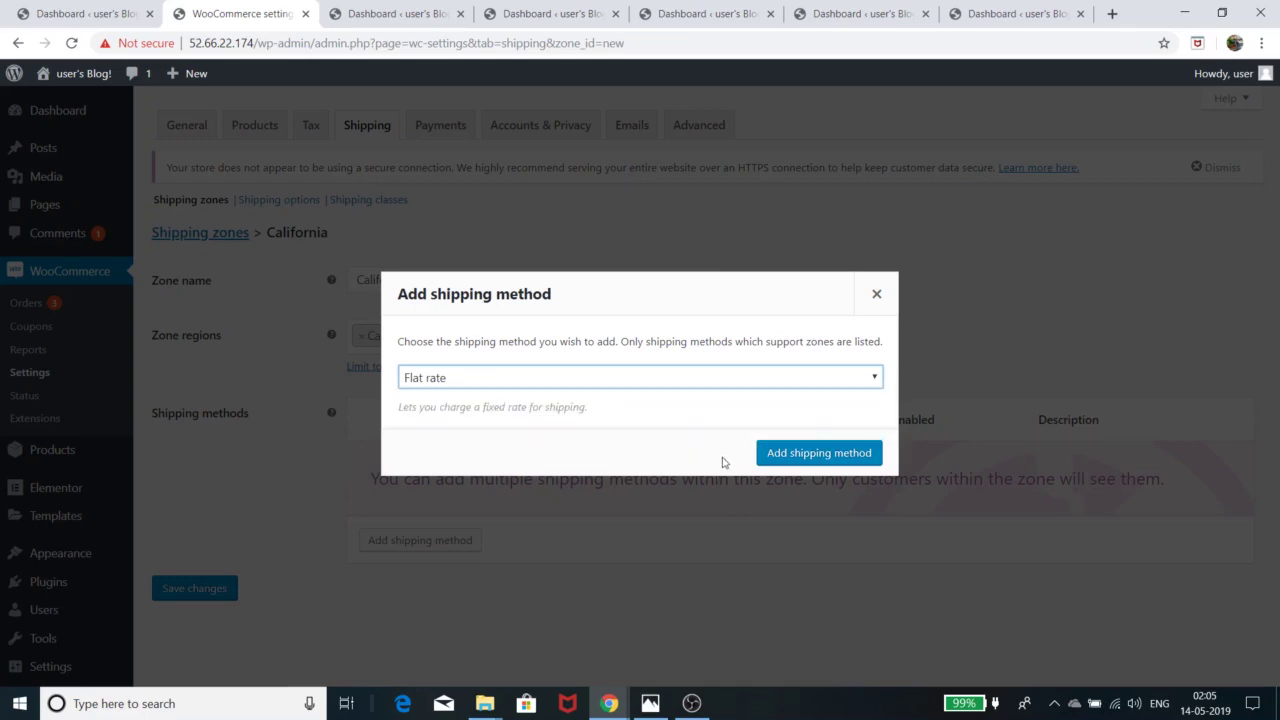
left_click(790, 457)
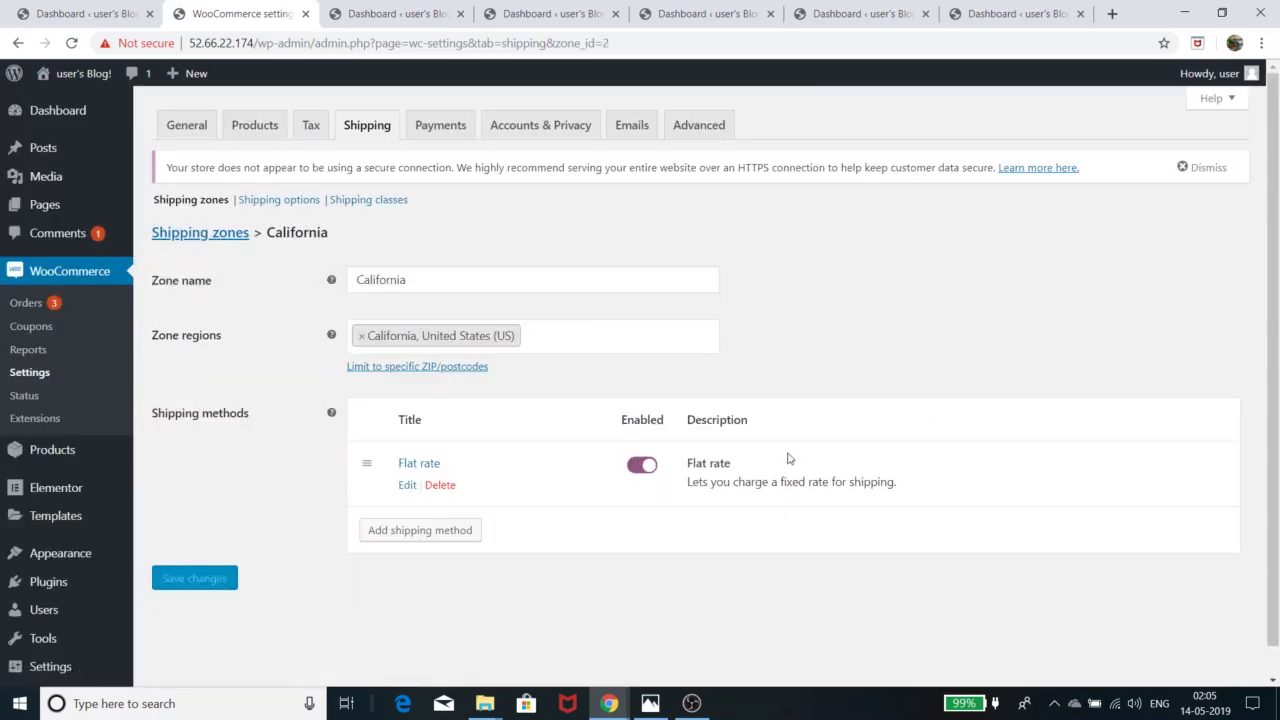
Step: Edit the flat rate method, set its cost to 2*[qty] and save its settings
left_click(408, 486)
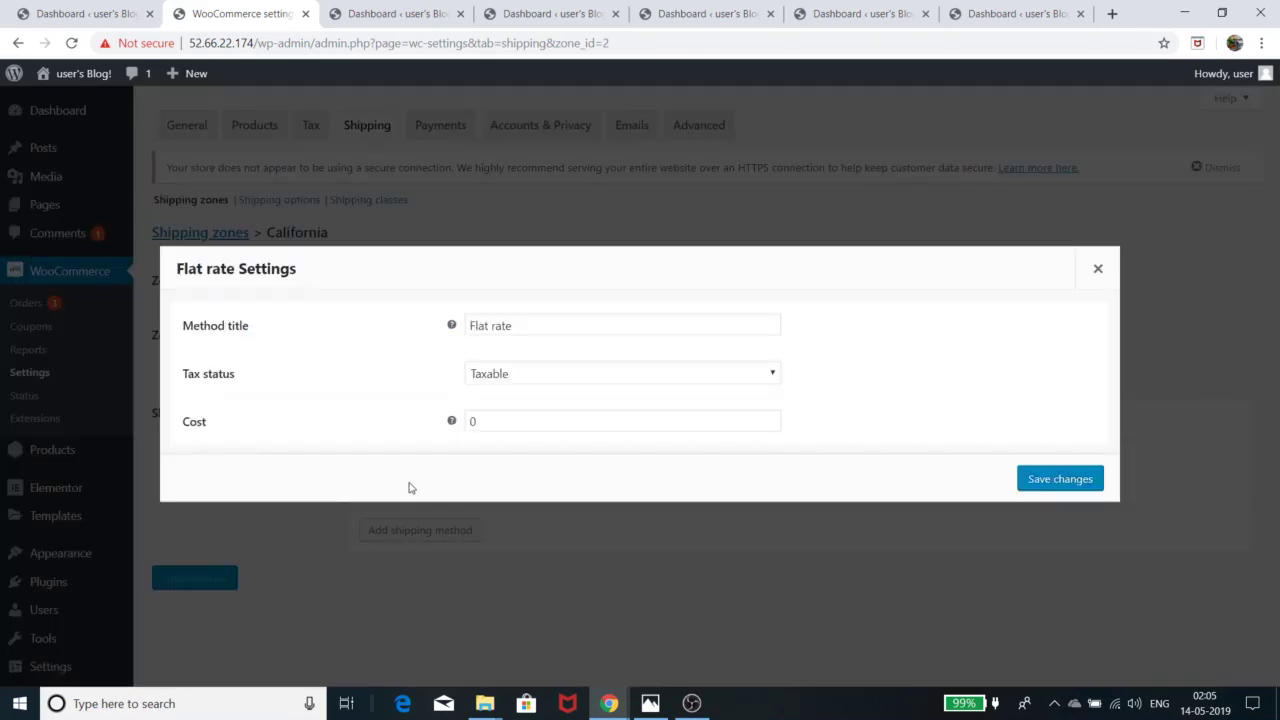
left_click(504, 423)
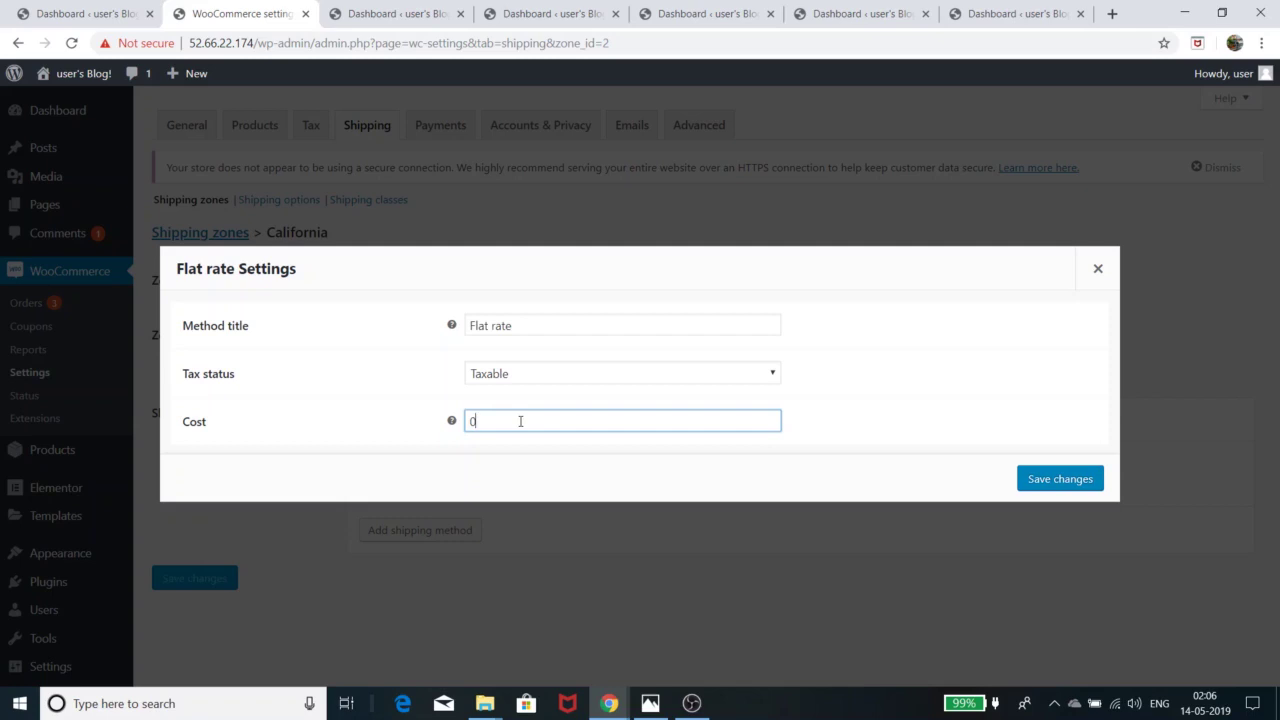
key("BackSpace")
type("2")
type("*[")
key("BackSpace")
type("[qty]")
mouse_move(453, 423)
left_click(1037, 485)
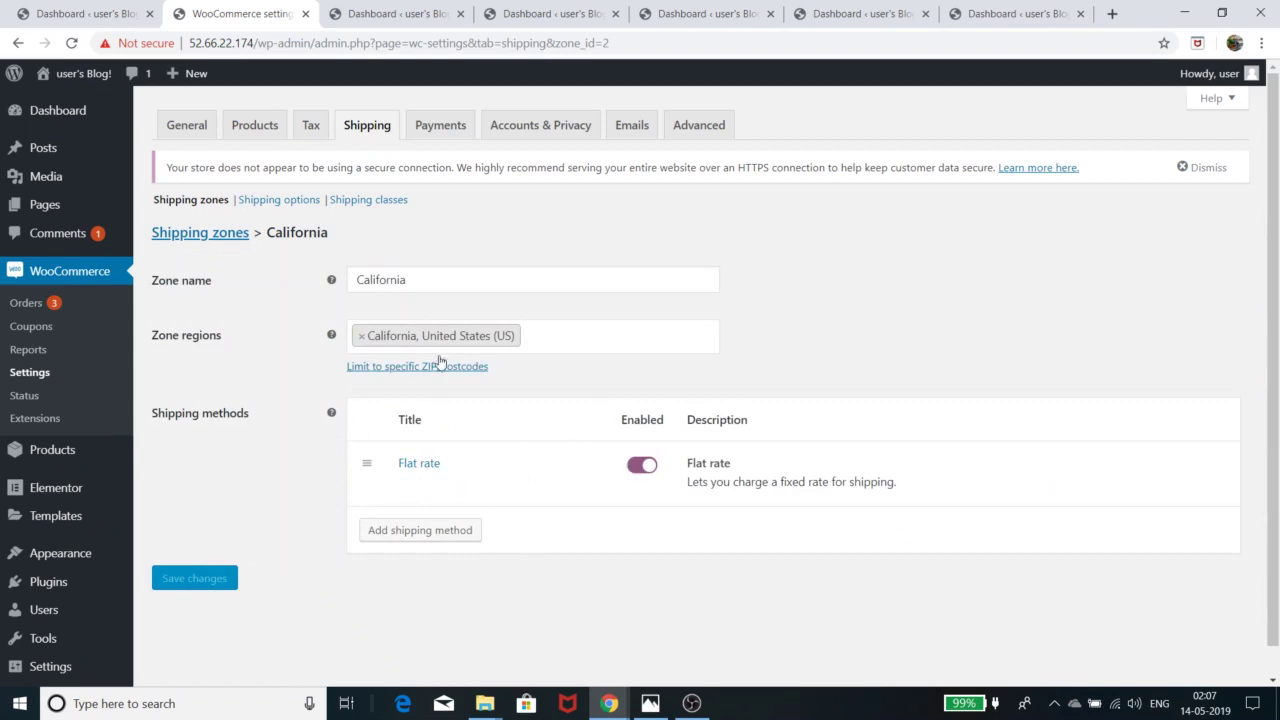
Step: Review the shipping method types offered for the California zone without adding another one
mouse_move(455, 470)
left_click(450, 530)
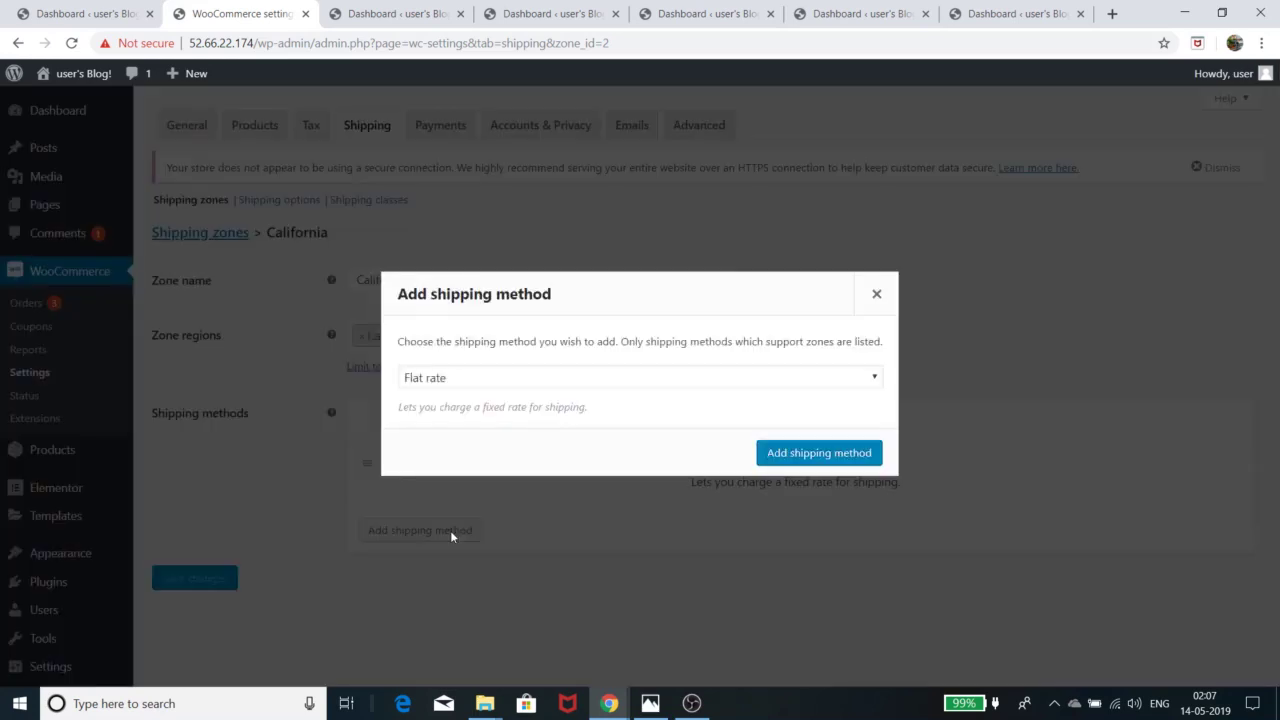
left_click(589, 386)
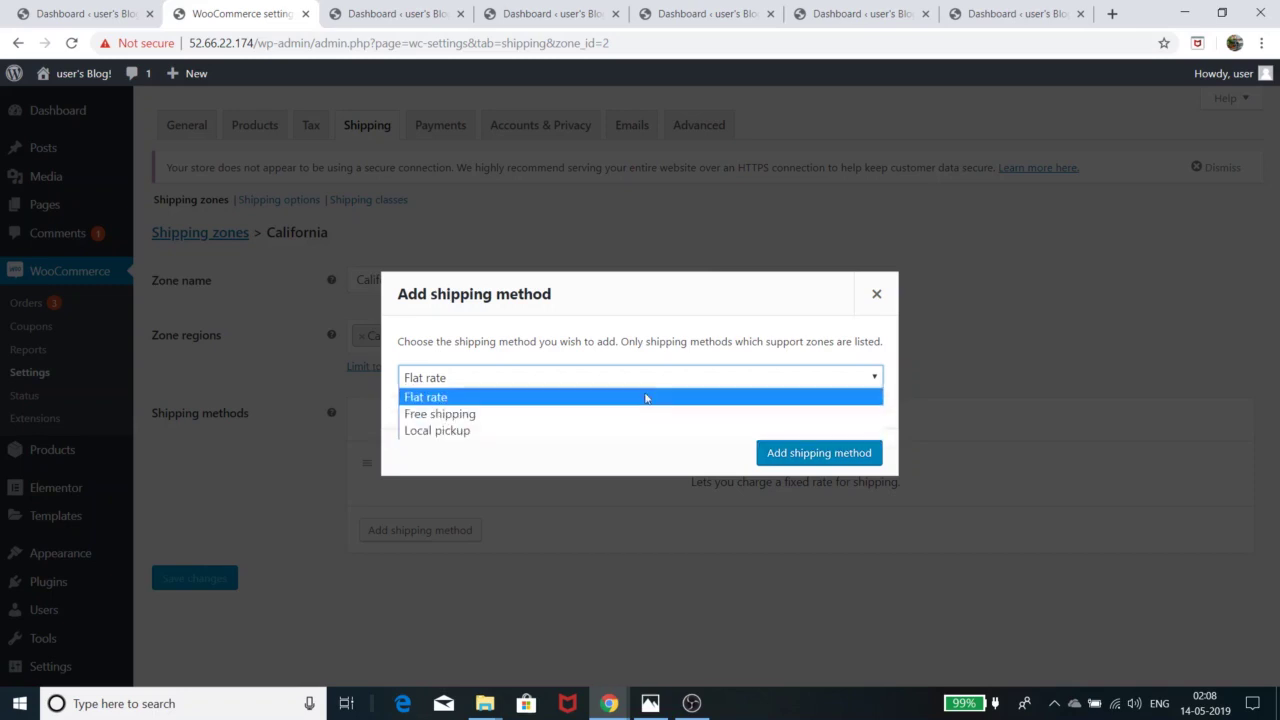
left_click(880, 295)
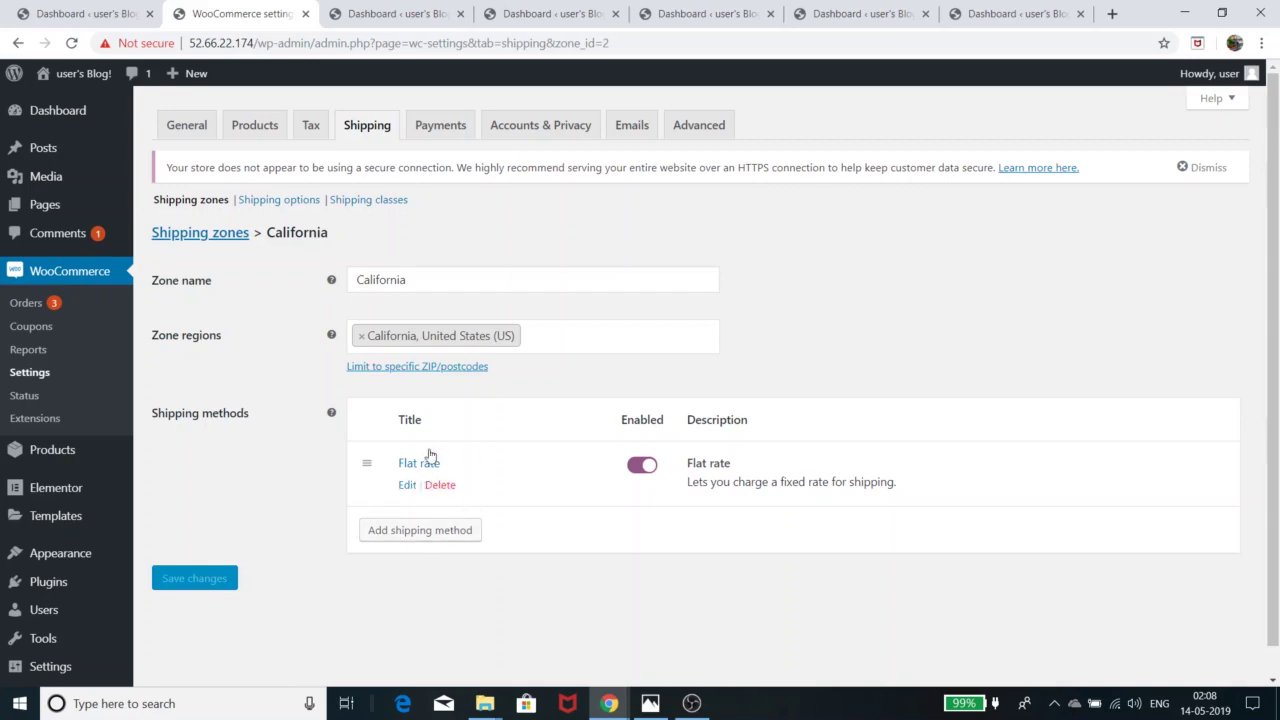
Step: Leave the California zone editor and review the list of shipping zones
left_click(435, 130)
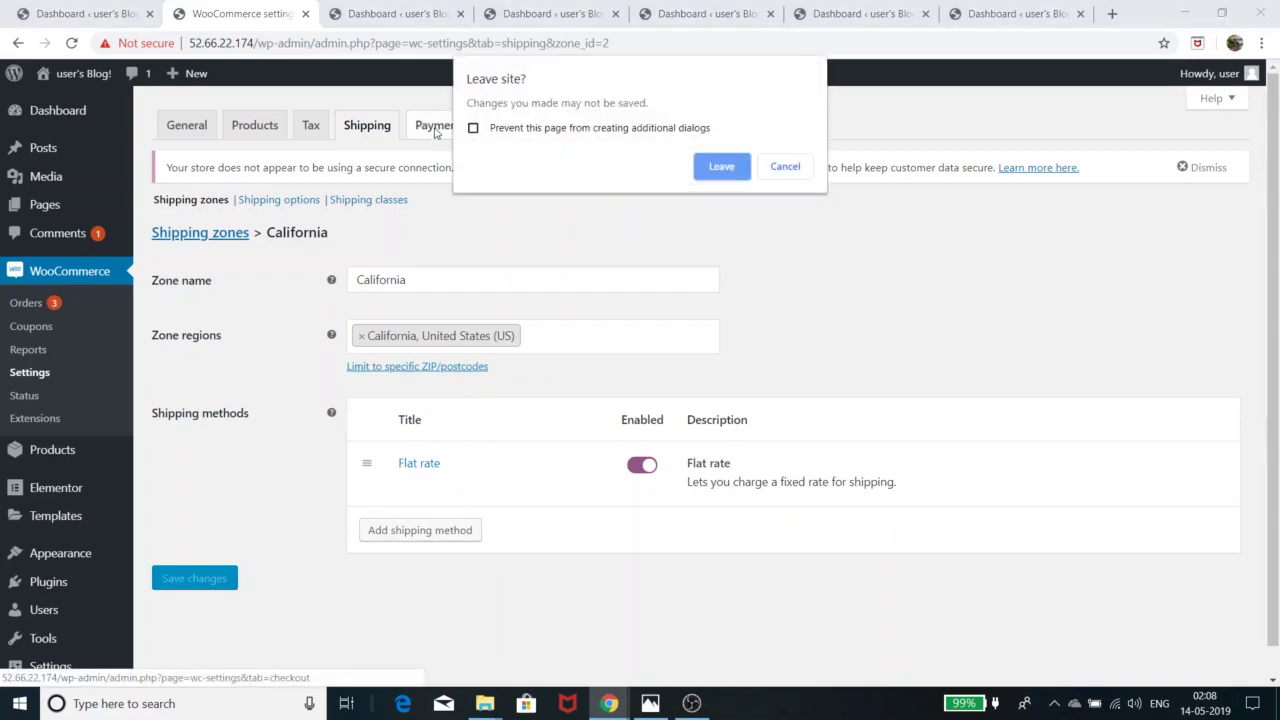
left_click(714, 175)
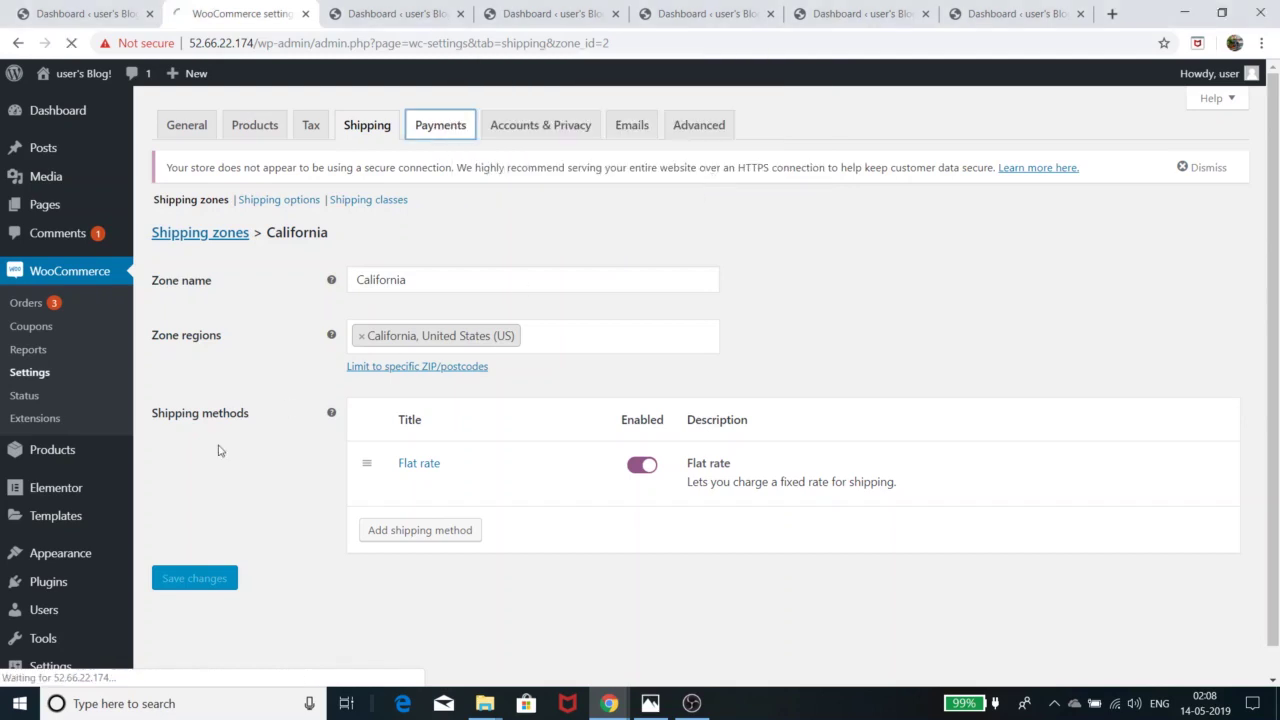
left_click(375, 133)
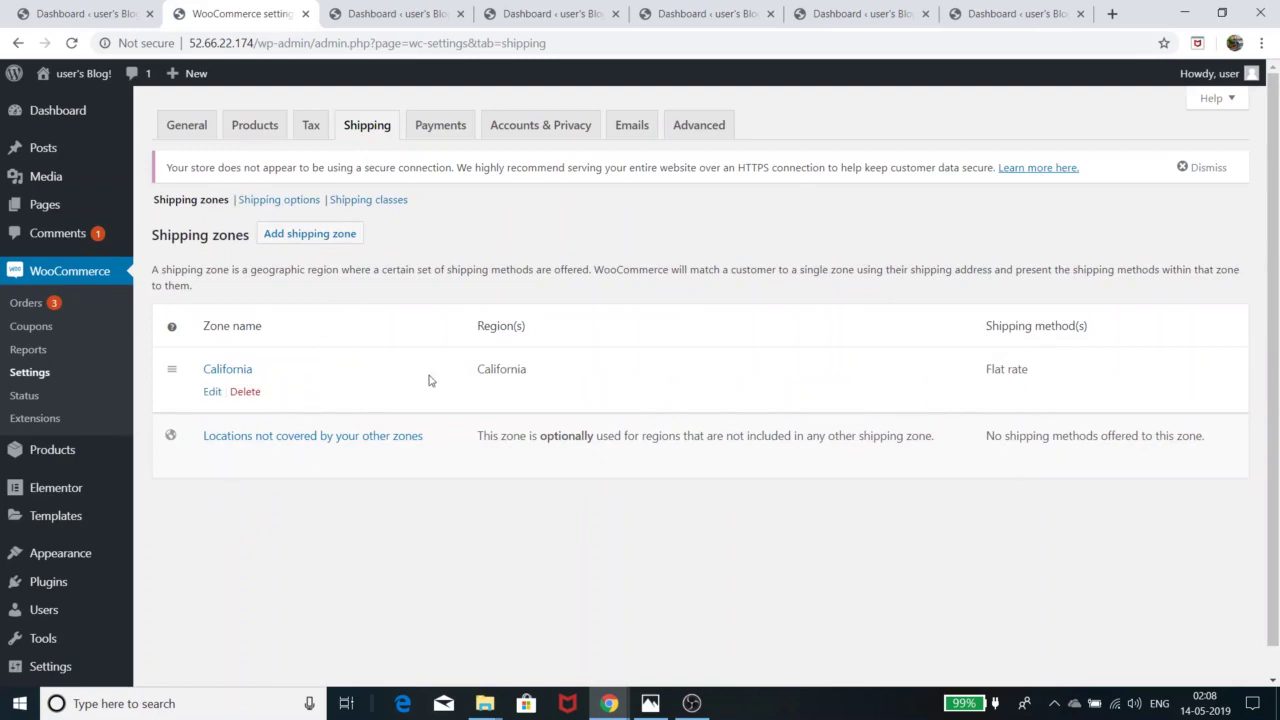
Step: Open the store's payment methods and switch cash on delivery off and back on
left_click(435, 133)
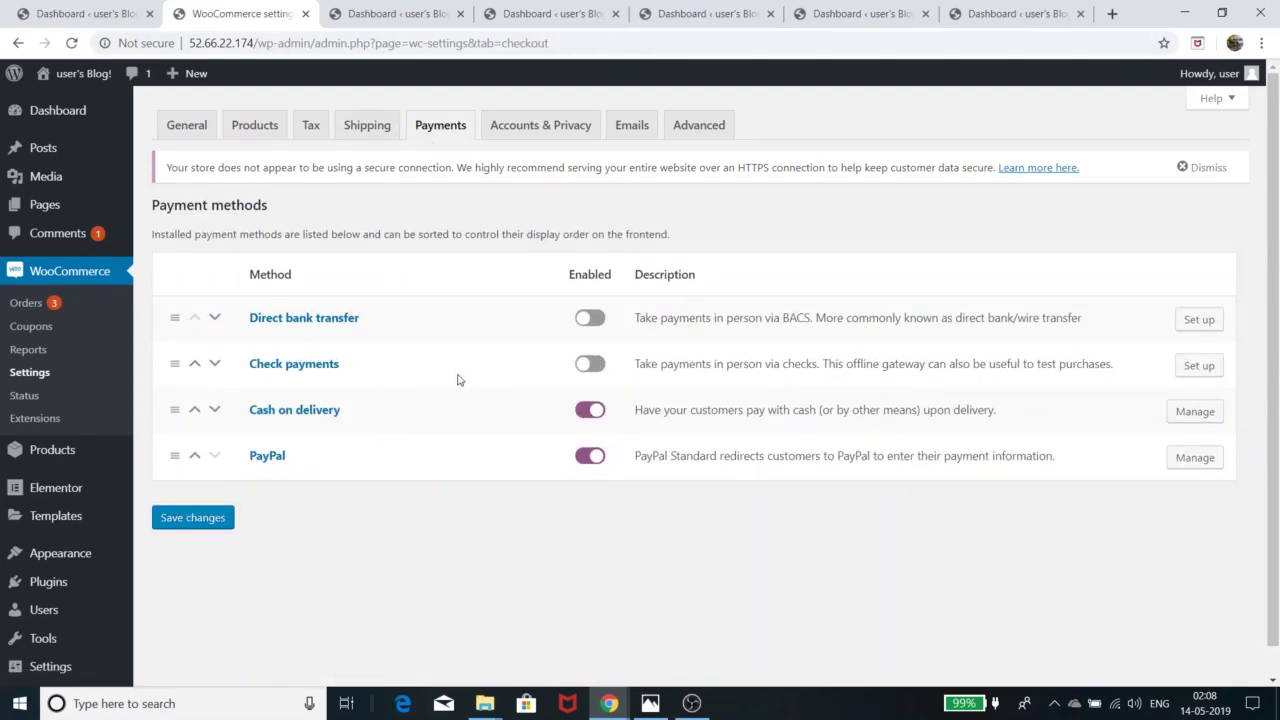
left_click(590, 411)
left_click(590, 411)
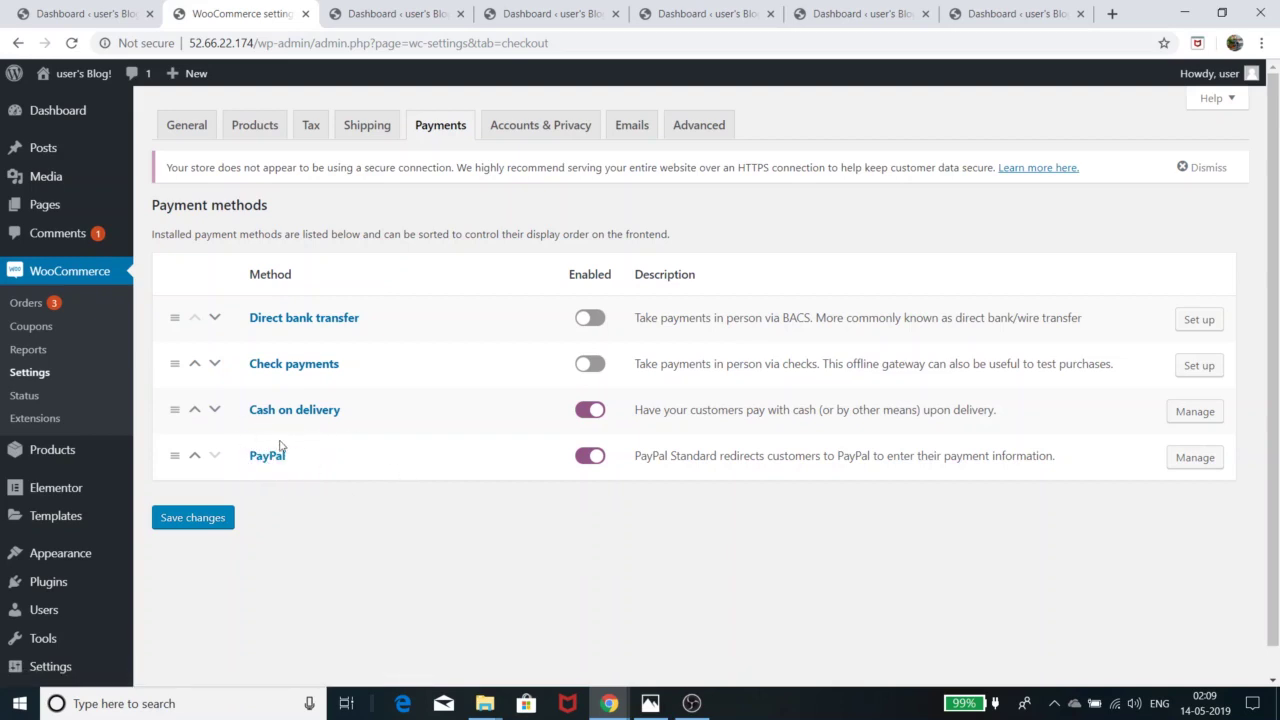
Step: Open the PayPal method's settings, replace the PayPal email with the store owner's email address and save the changes
left_click(1200, 462)
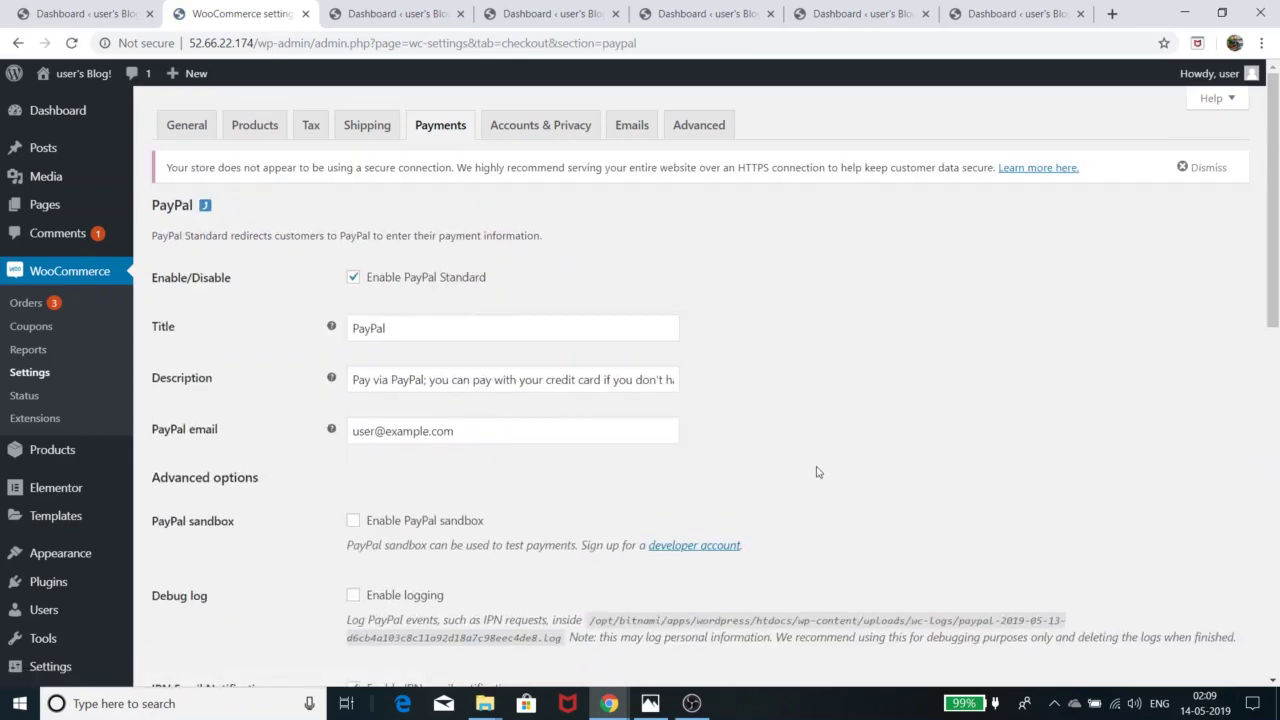
scroll(403, 368, "down", 1)
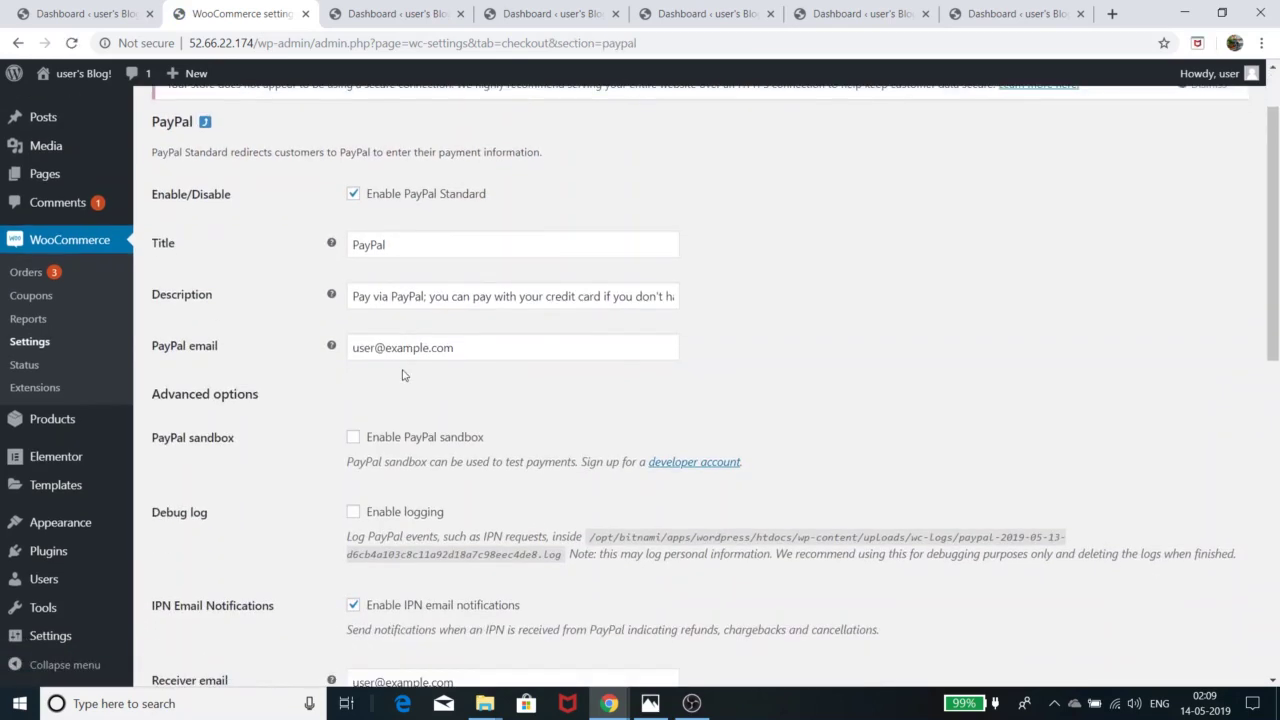
left_click_drag(486, 349, 283, 344)
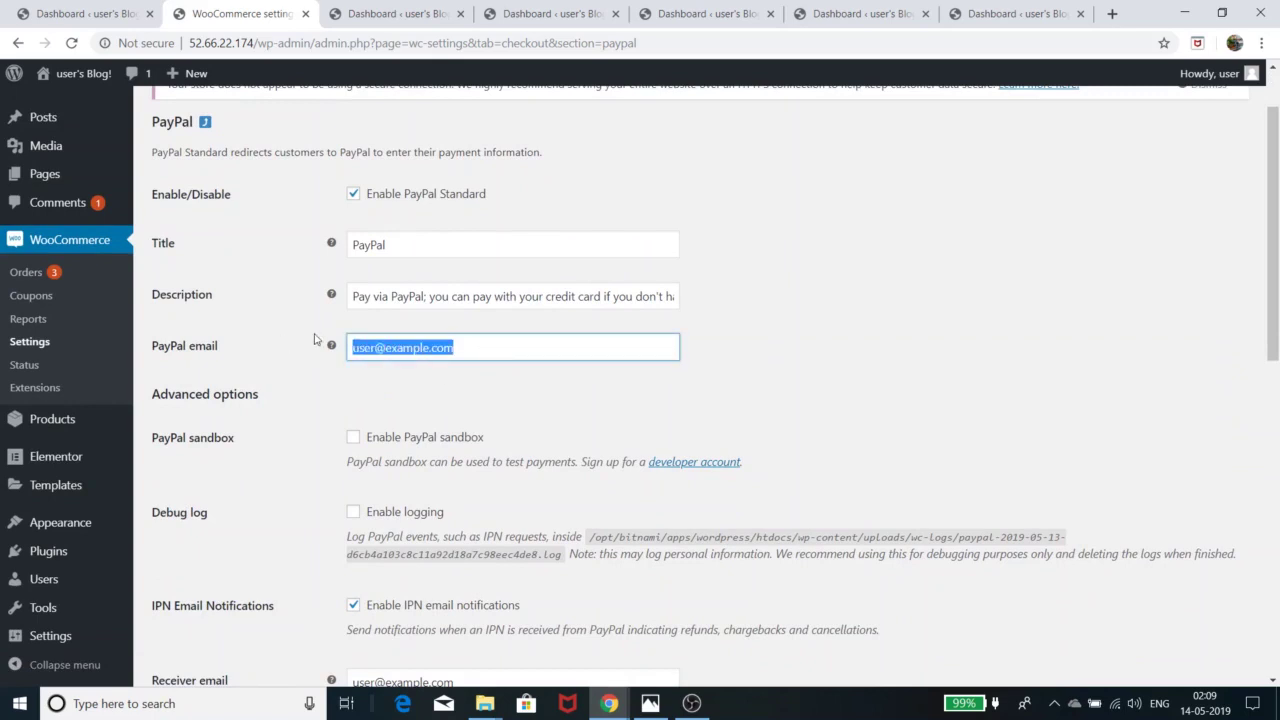
type("r")
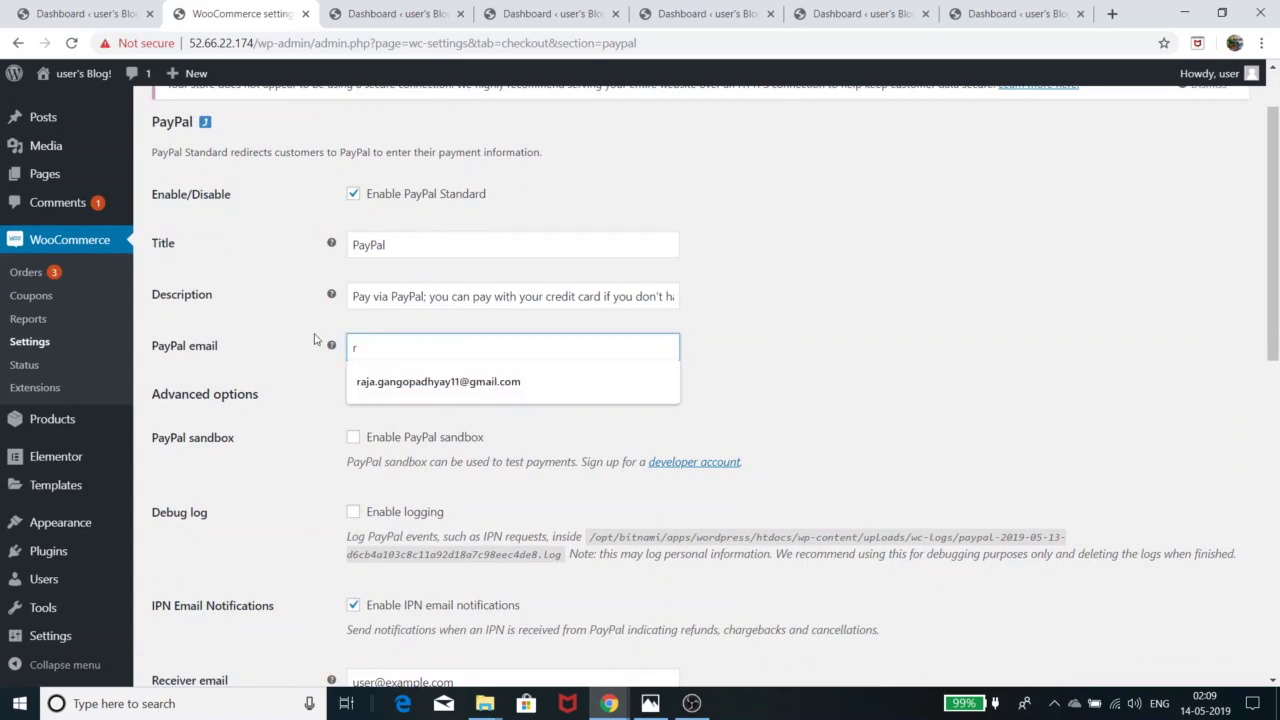
left_click(490, 395)
scroll(777, 398, "down", 3)
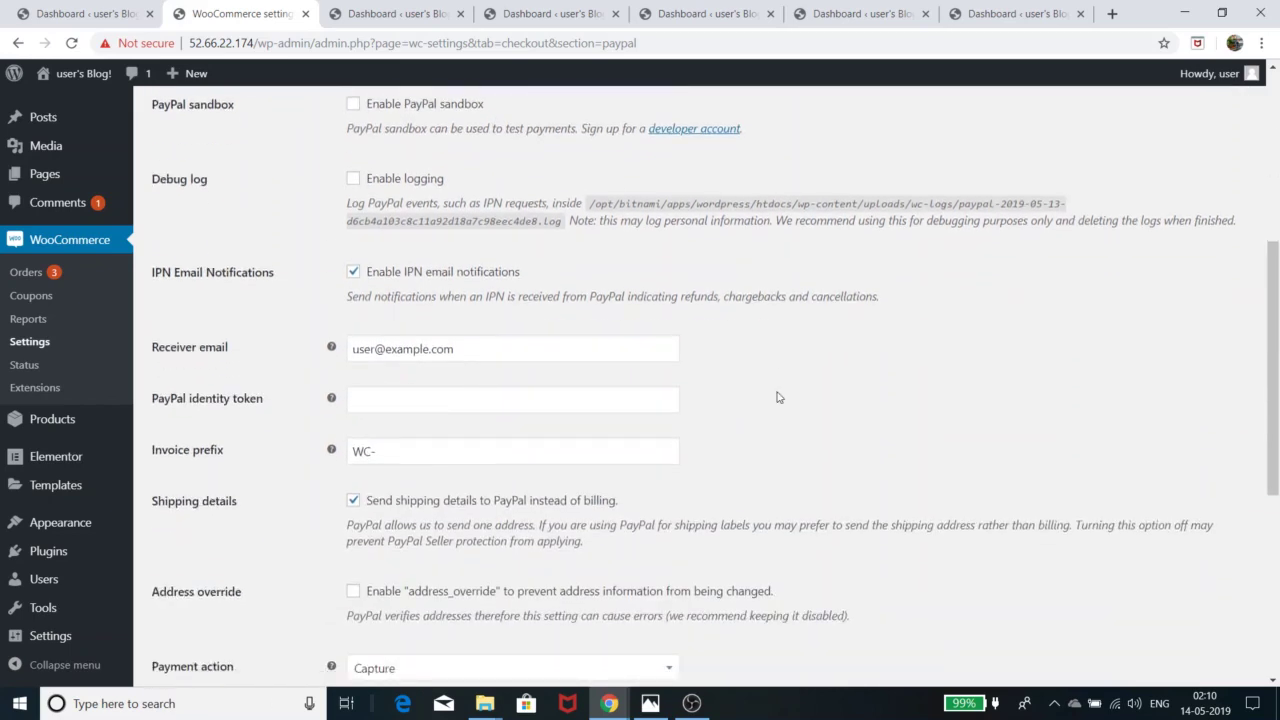
scroll(555, 450, "down", 2)
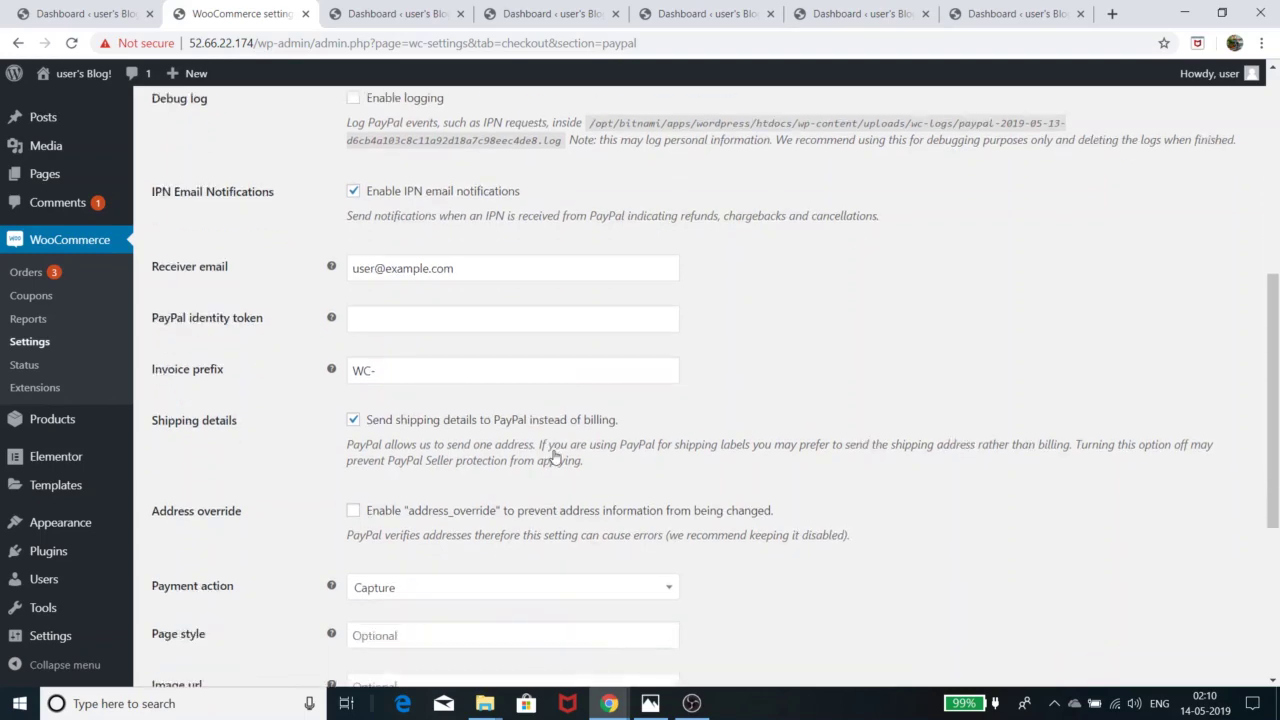
scroll(555, 450, "down", 3)
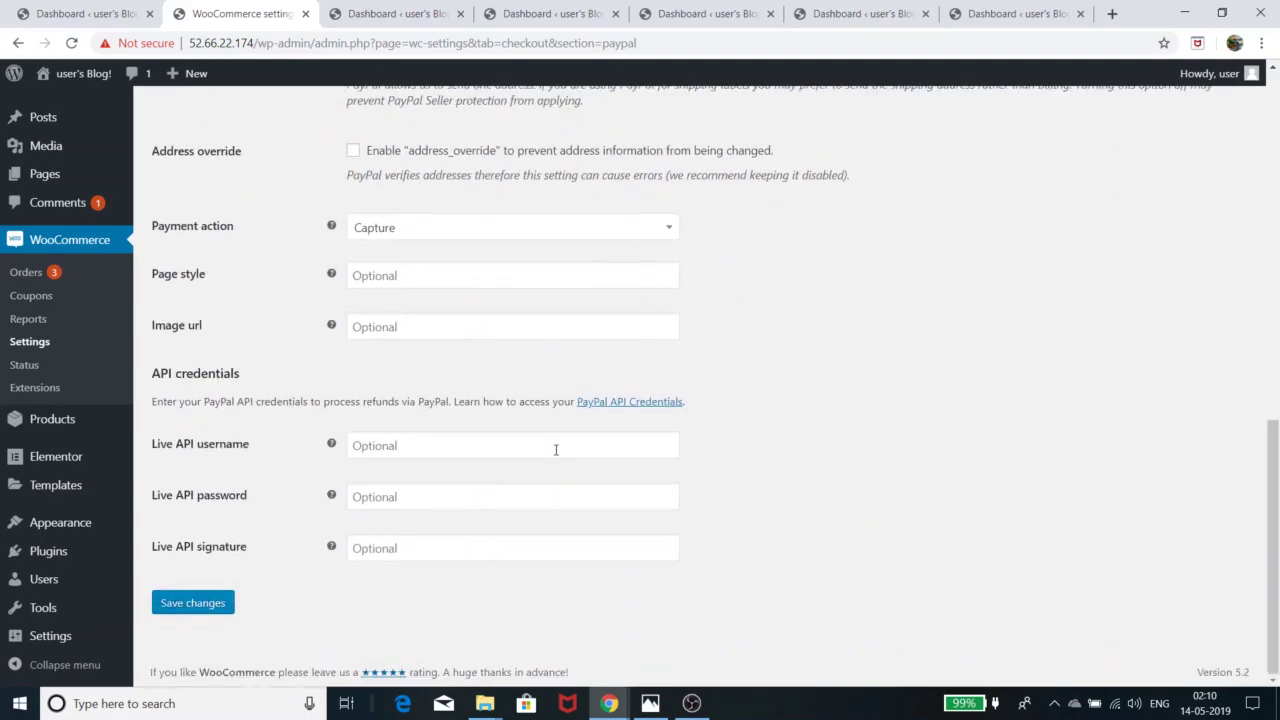
left_click(193, 603)
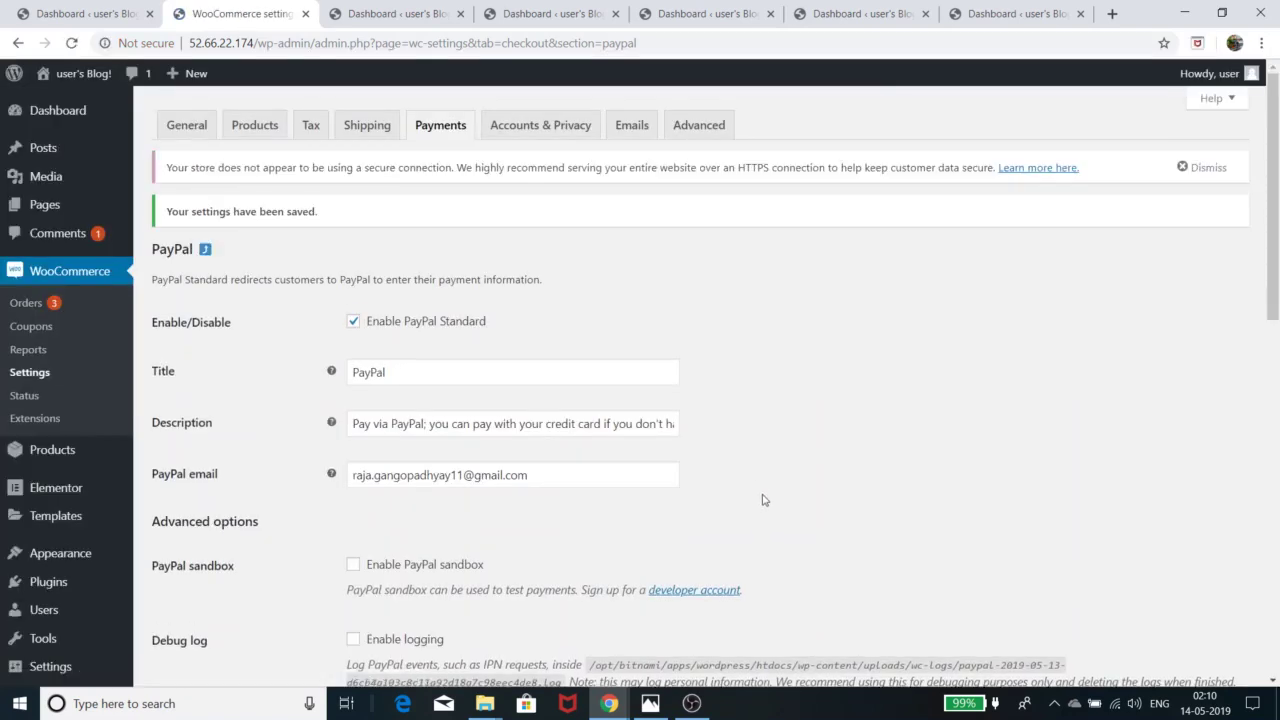
Step: Open the accounts and privacy settings and switch ordering without an account on and back off
left_click(569, 128)
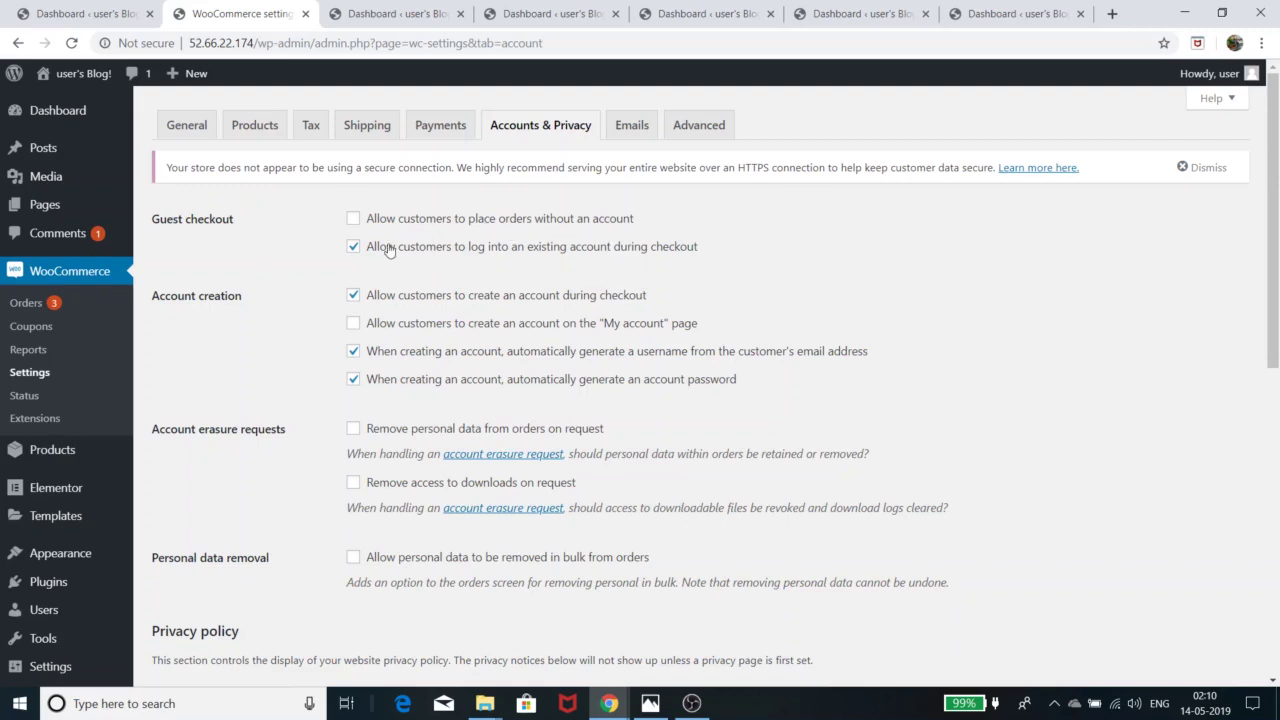
left_click(355, 222)
left_click(353, 218)
Step: Switch to the storefront's home page to view its navigation, and return to the accounts and privacy settings
mouse_move(610, 703)
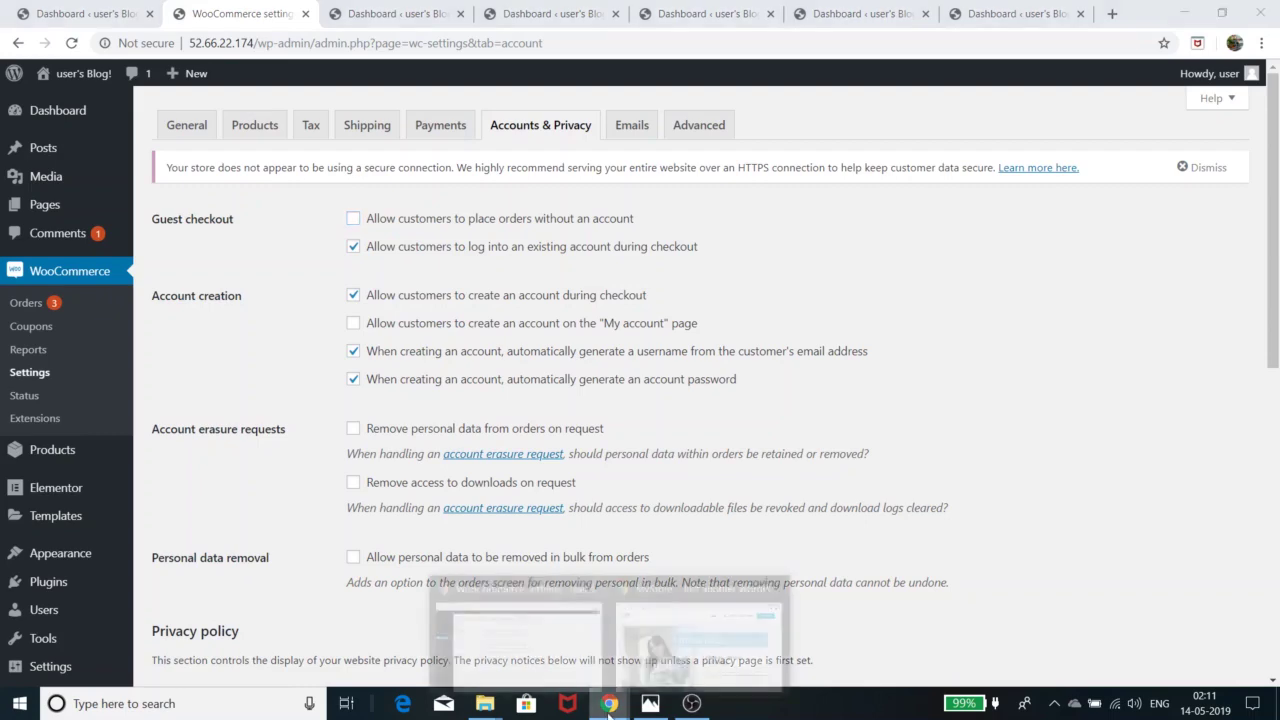
left_click(727, 648)
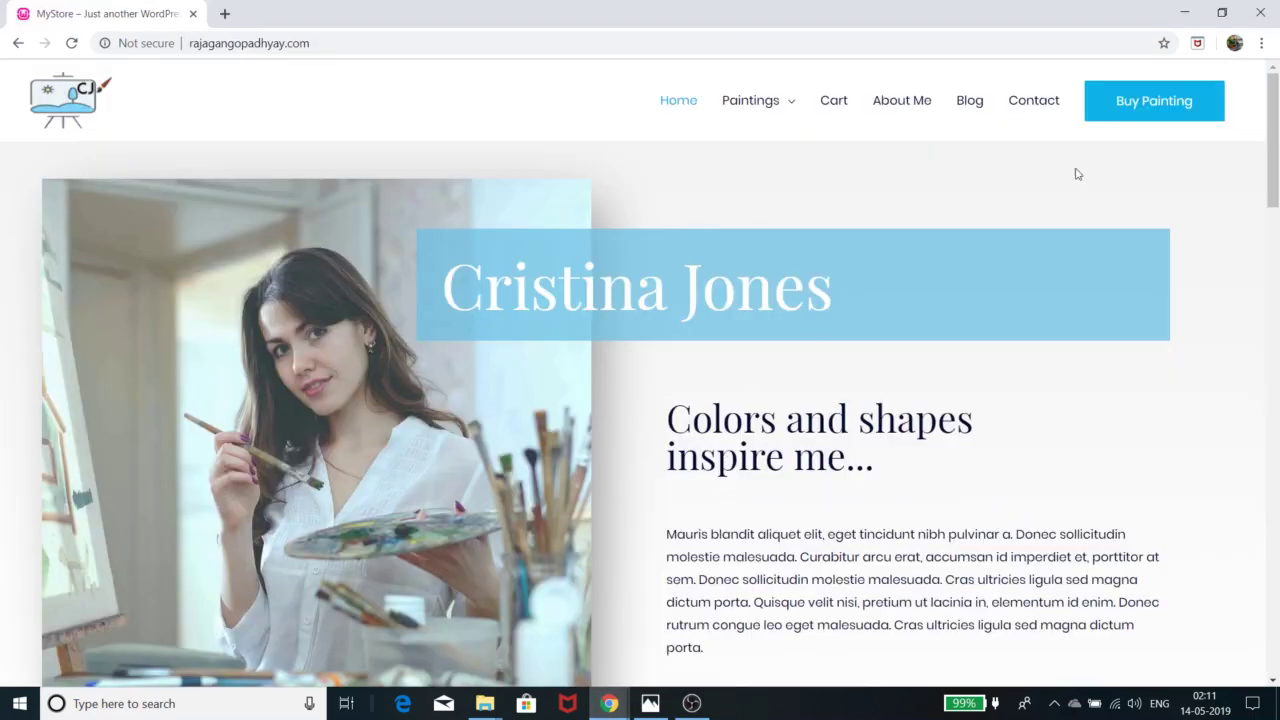
left_click(1184, 12)
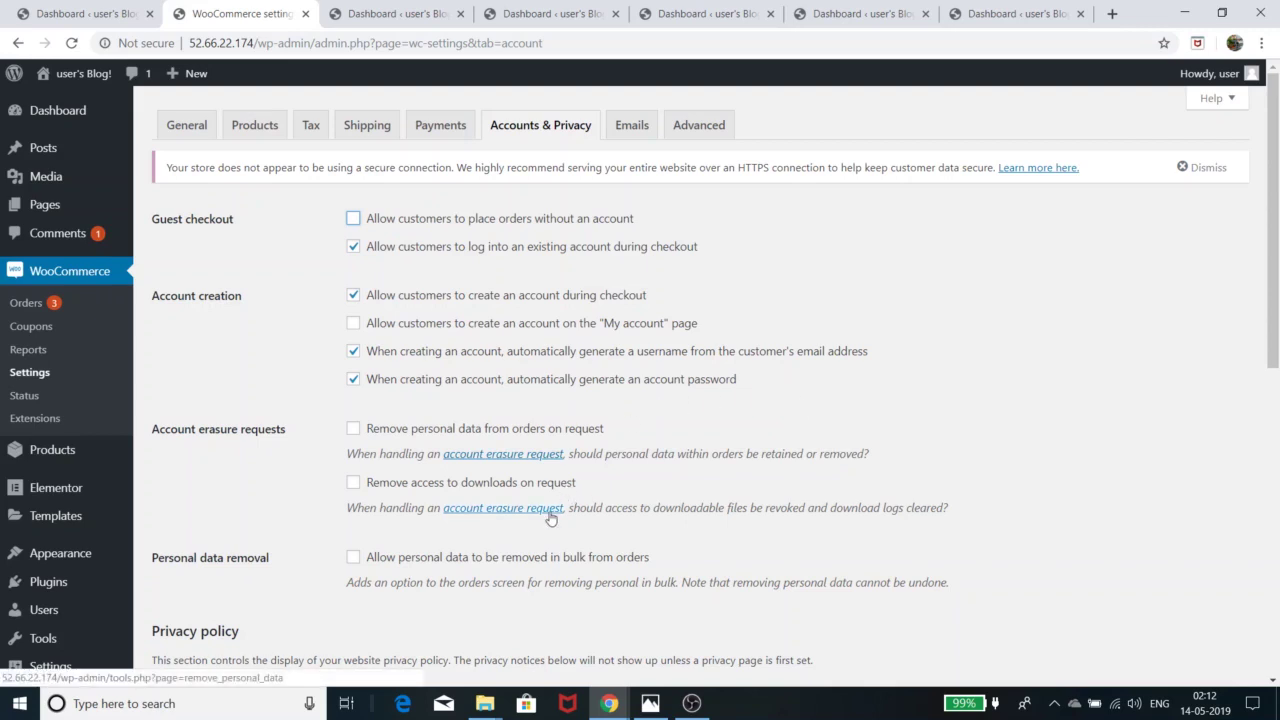
Step: Review the account creation, erasure request, privacy policy and personal data retention settings
scroll(350, 420, "down", 2)
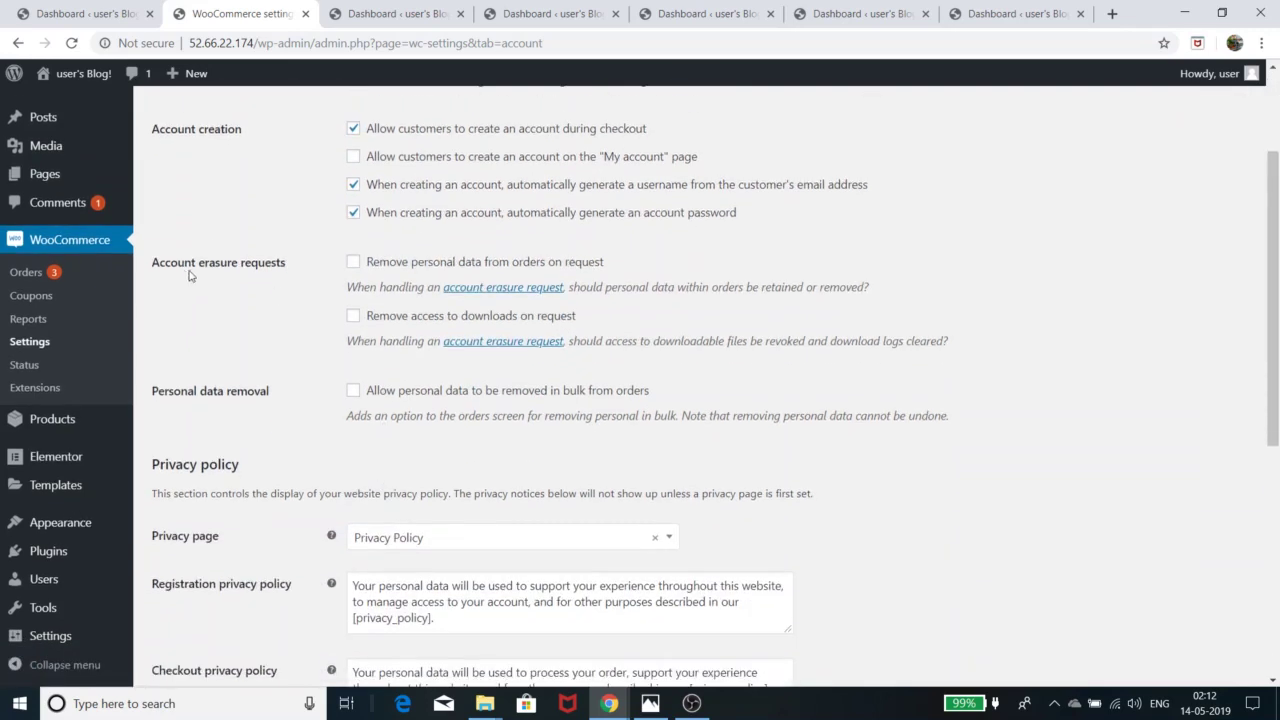
scroll(366, 480, "down", 3)
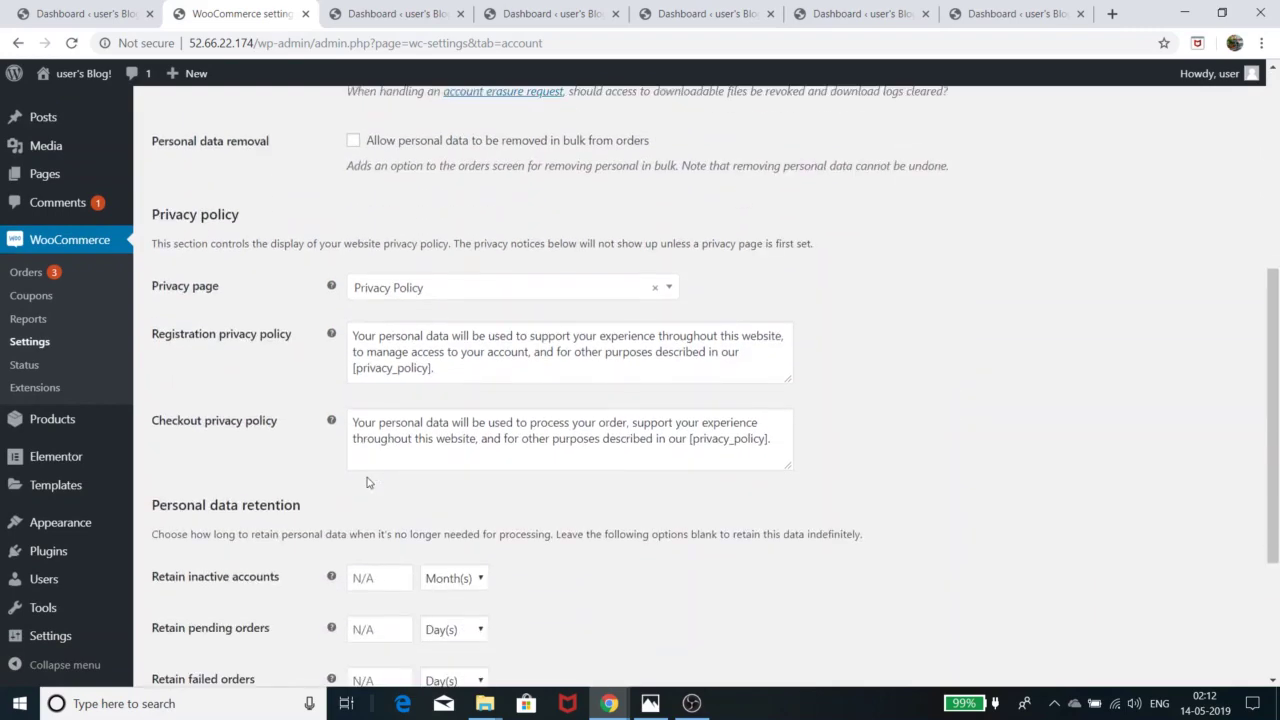
scroll(366, 483, "up", 3)
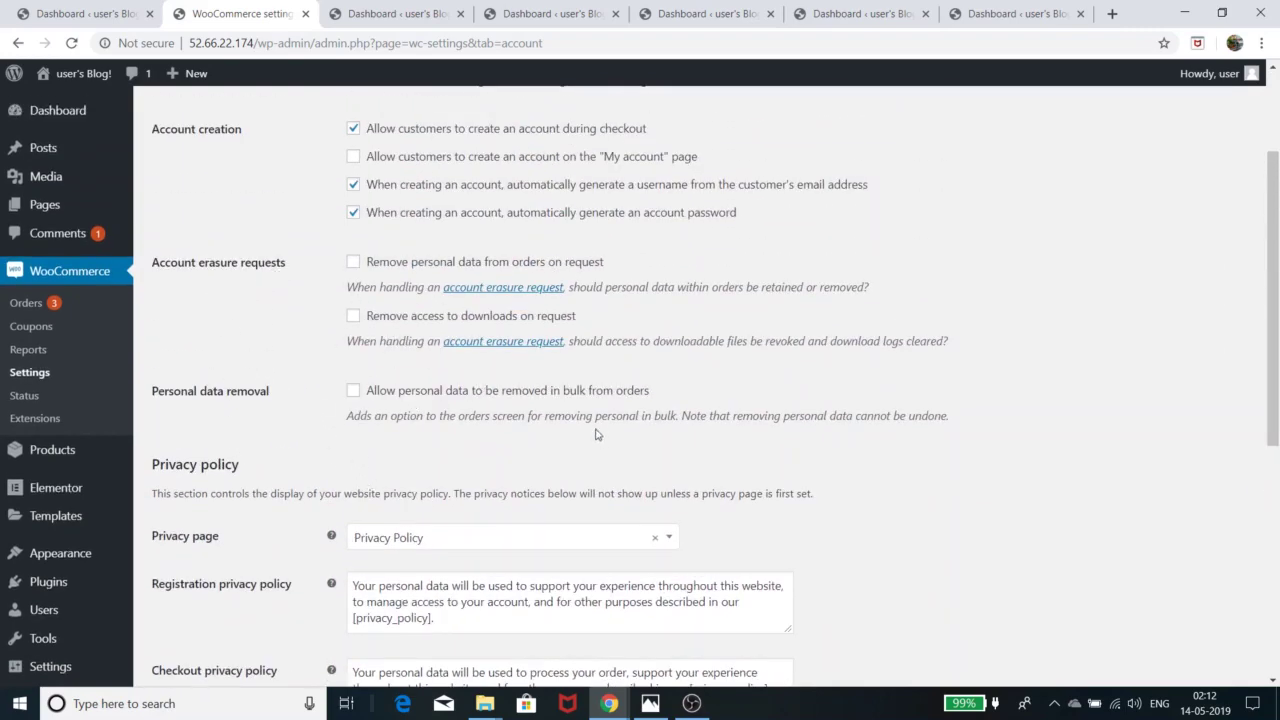
scroll(595, 450, "down", 2)
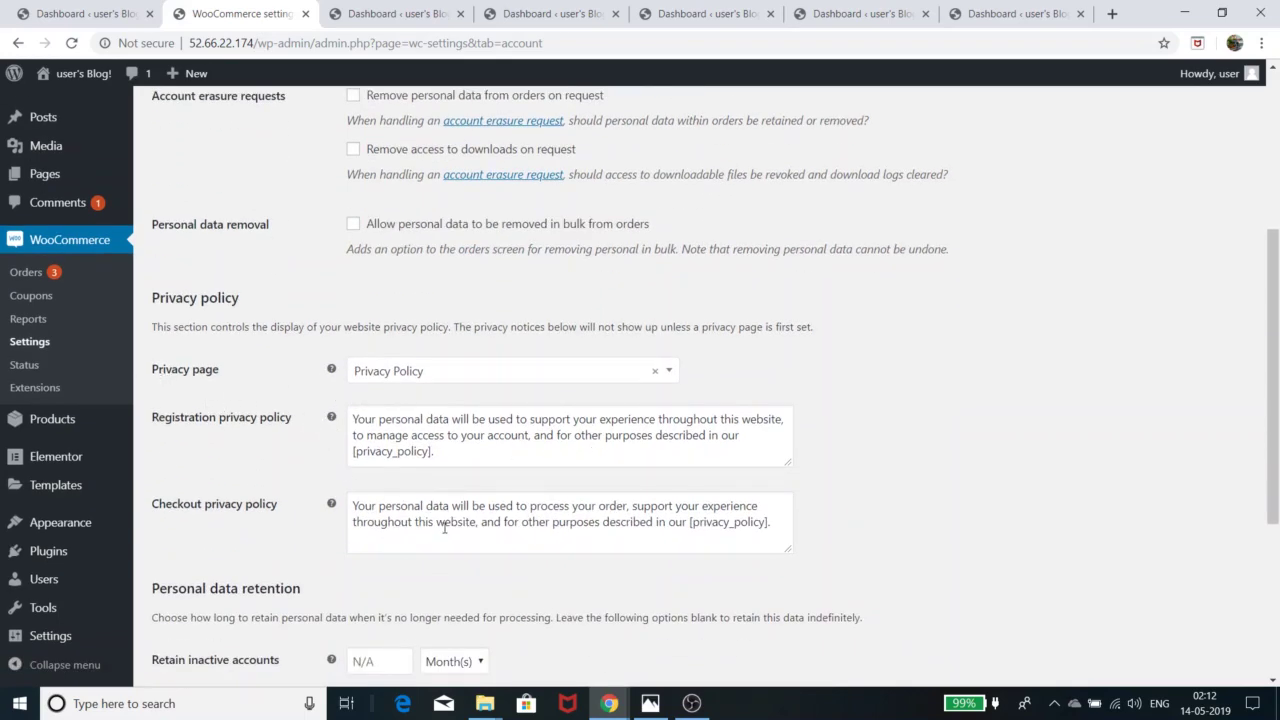
scroll(444, 530, "down", 3)
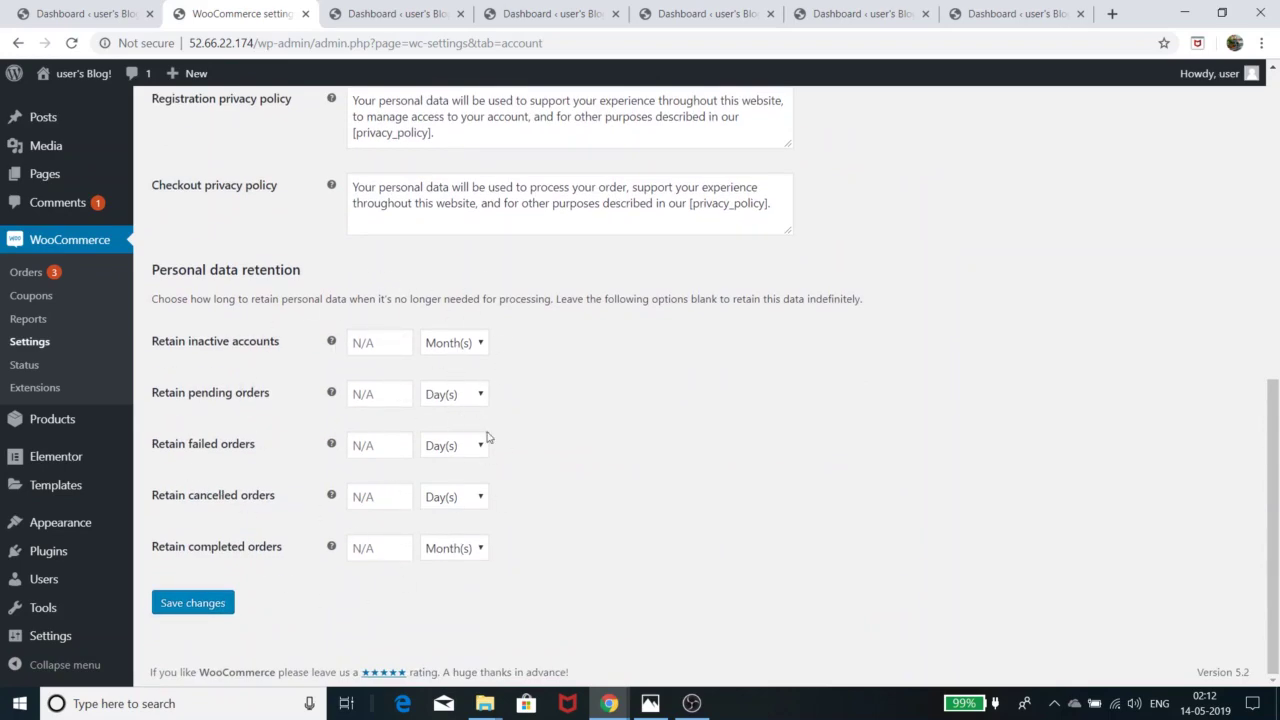
scroll(492, 440, "up", 4)
scroll(500, 443, "up", 3)
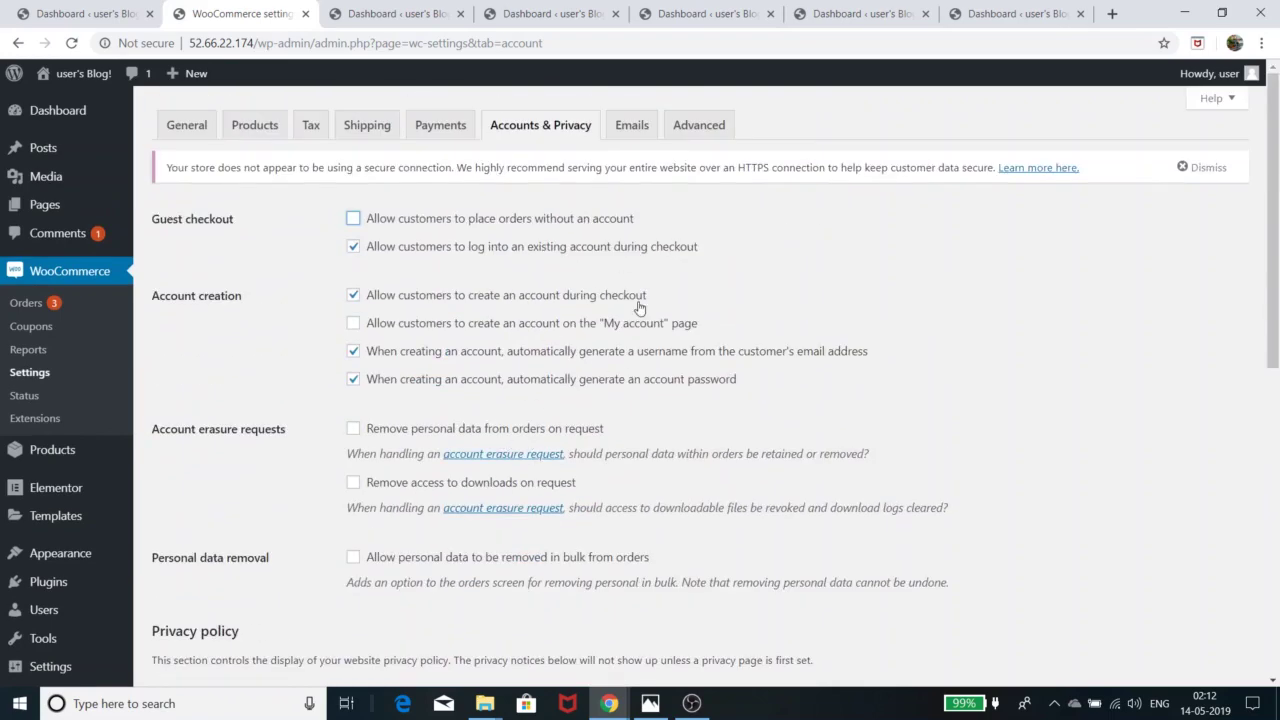
Step: Stay on the accounts and privacy page instead of leaving for the email settings, and save its settings
left_click(645, 130)
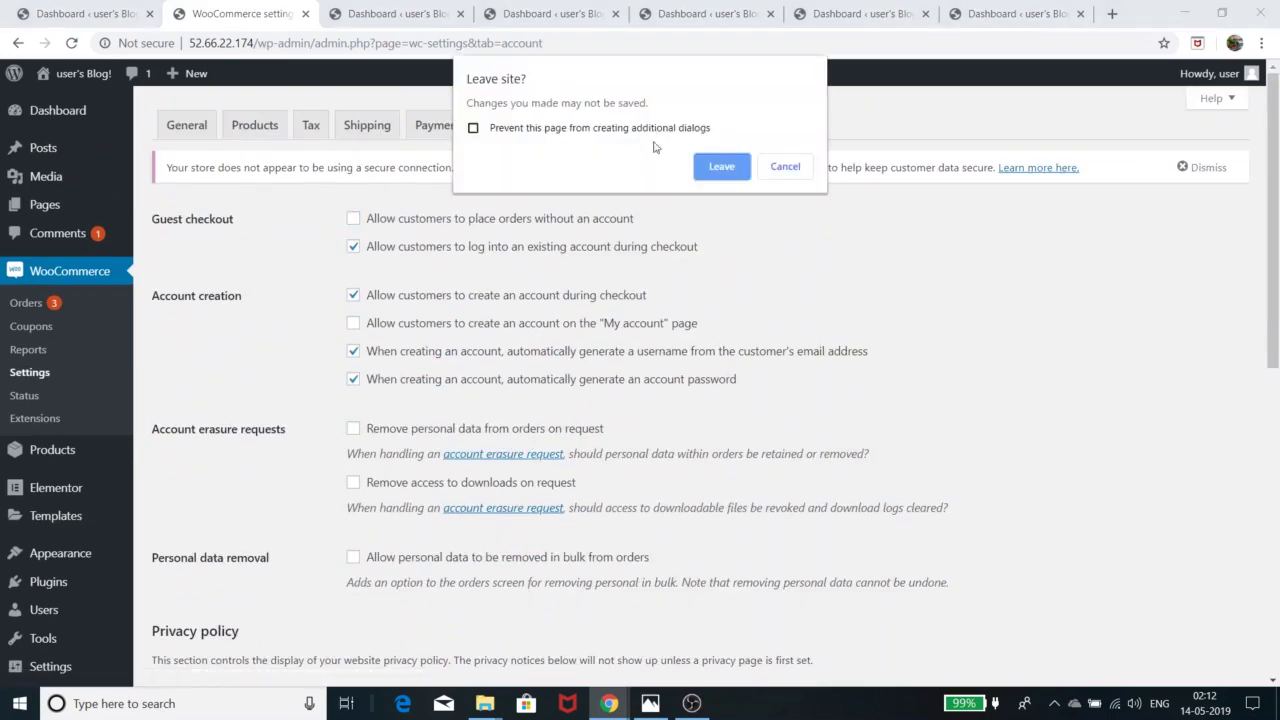
left_click(785, 166)
scroll(760, 380, "down", 10)
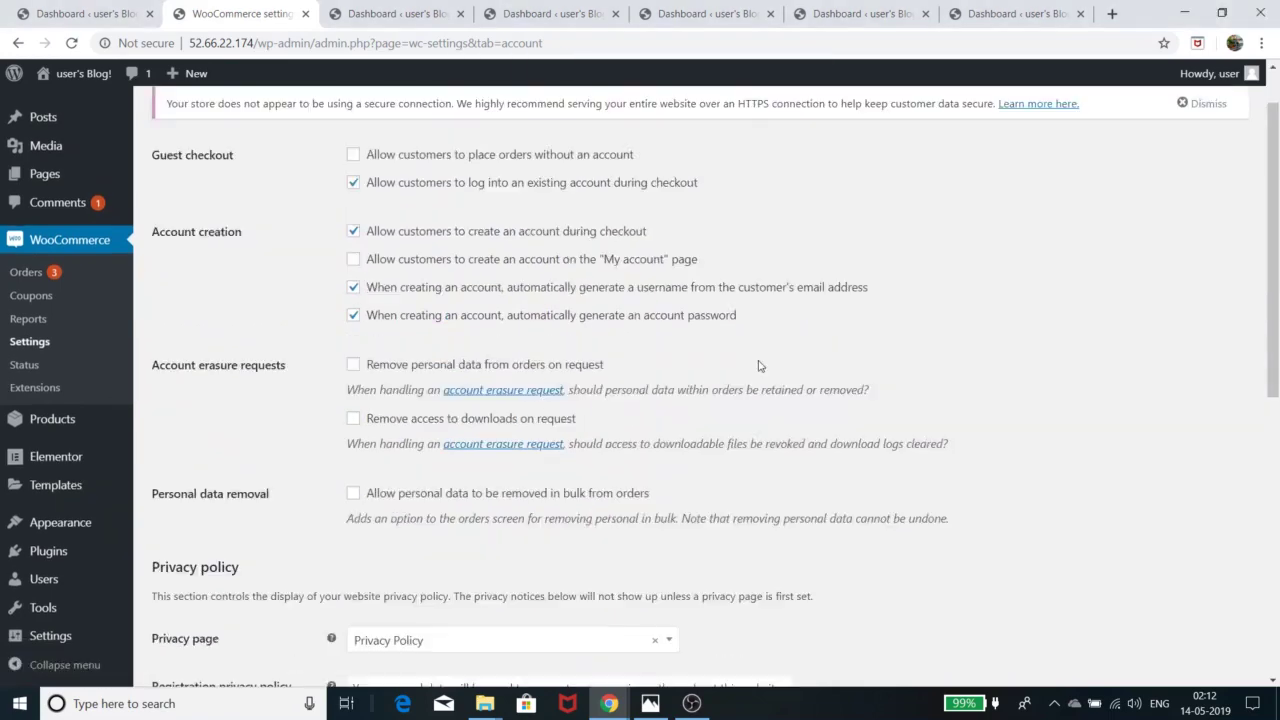
left_click(214, 606)
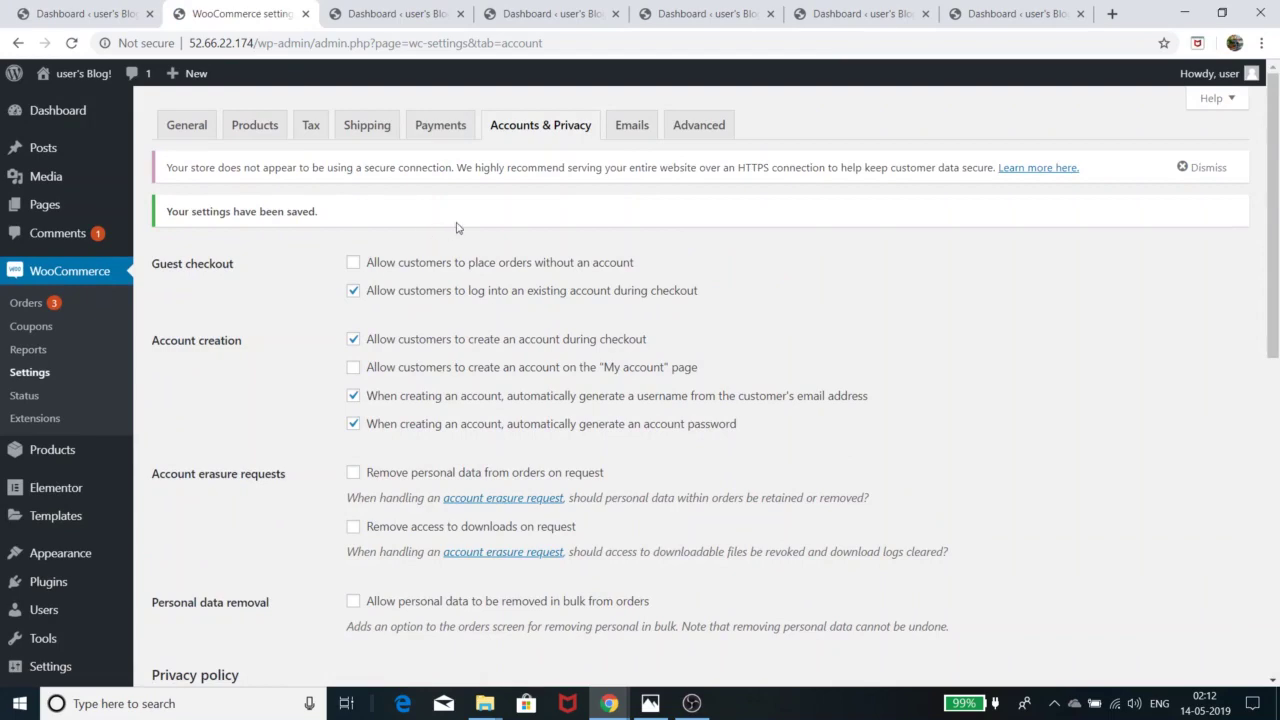
scroll(518, 232, "down", 7)
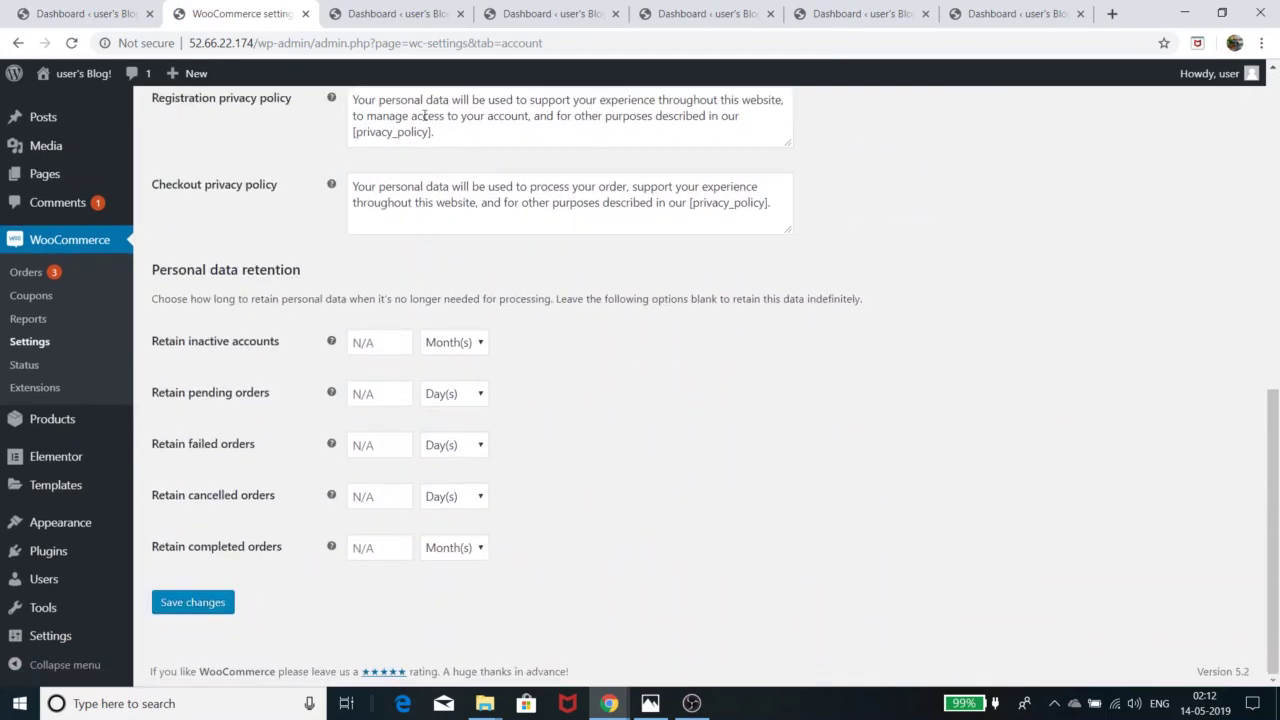
left_click(184, 602)
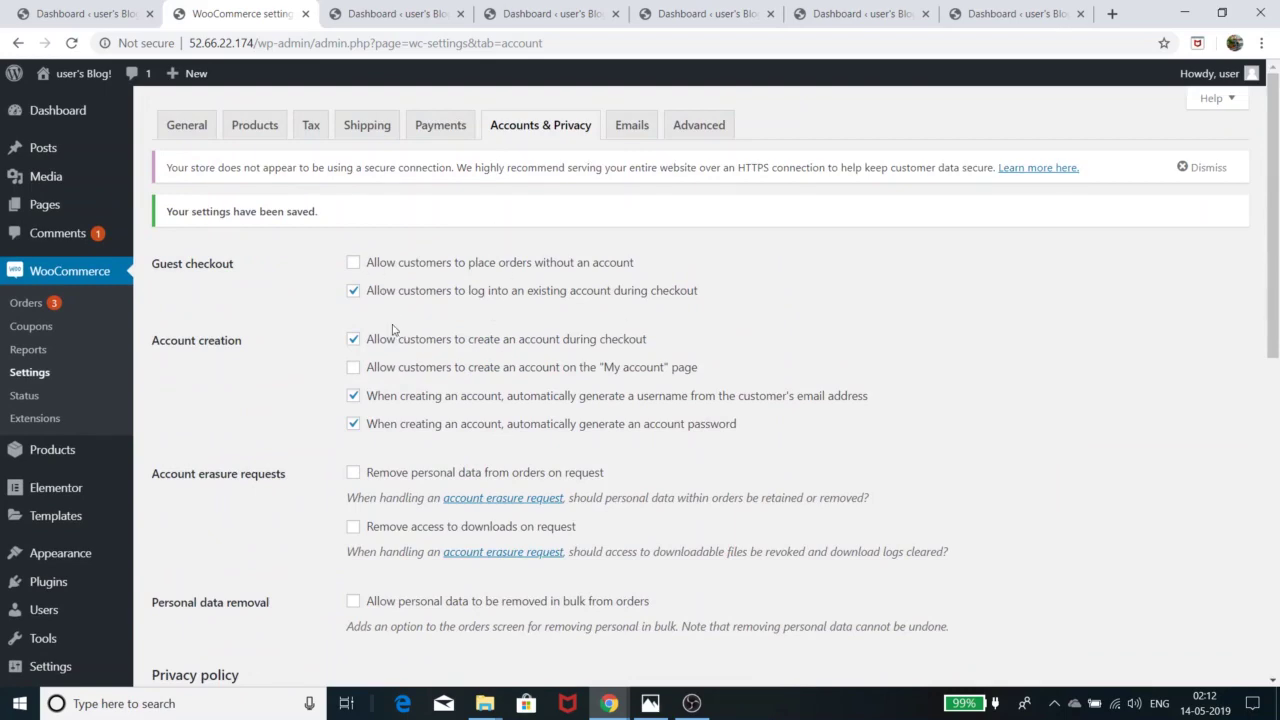
Step: Recheck the guest checkout, account creation, privacy policy and data retention options and save them once more
scroll(634, 352, "down", 4)
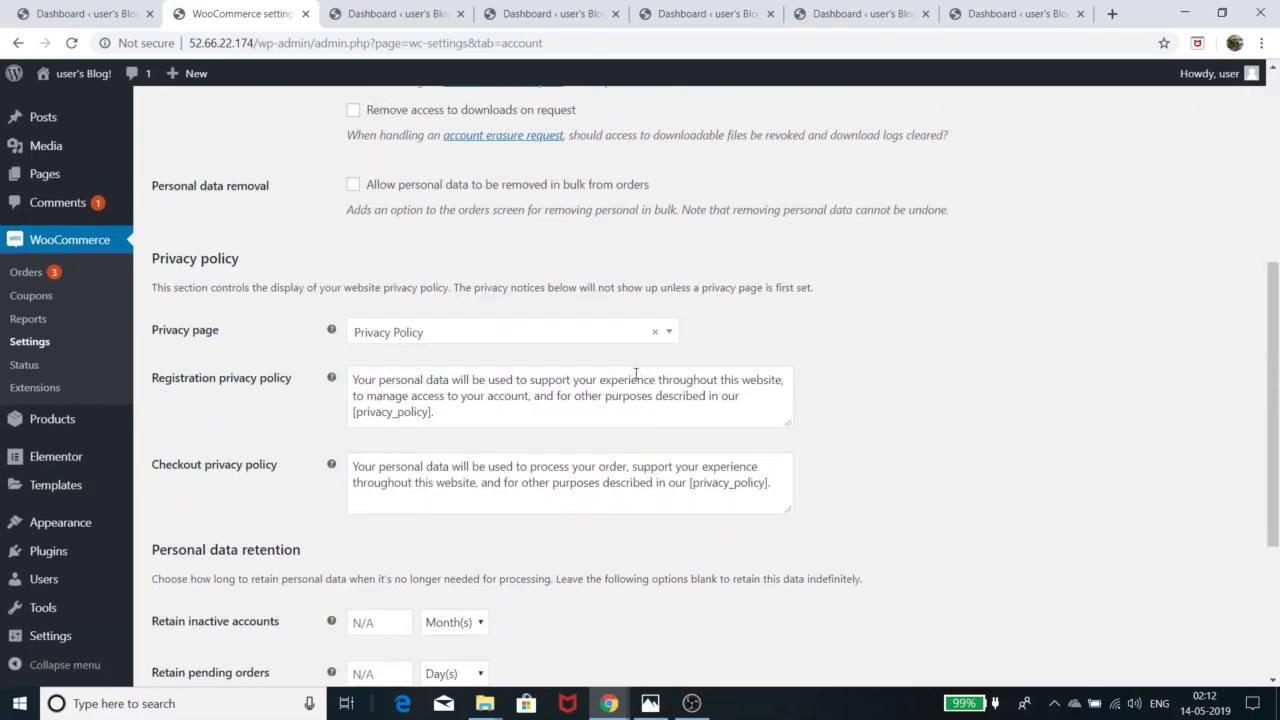
scroll(650, 420, "up", 4)
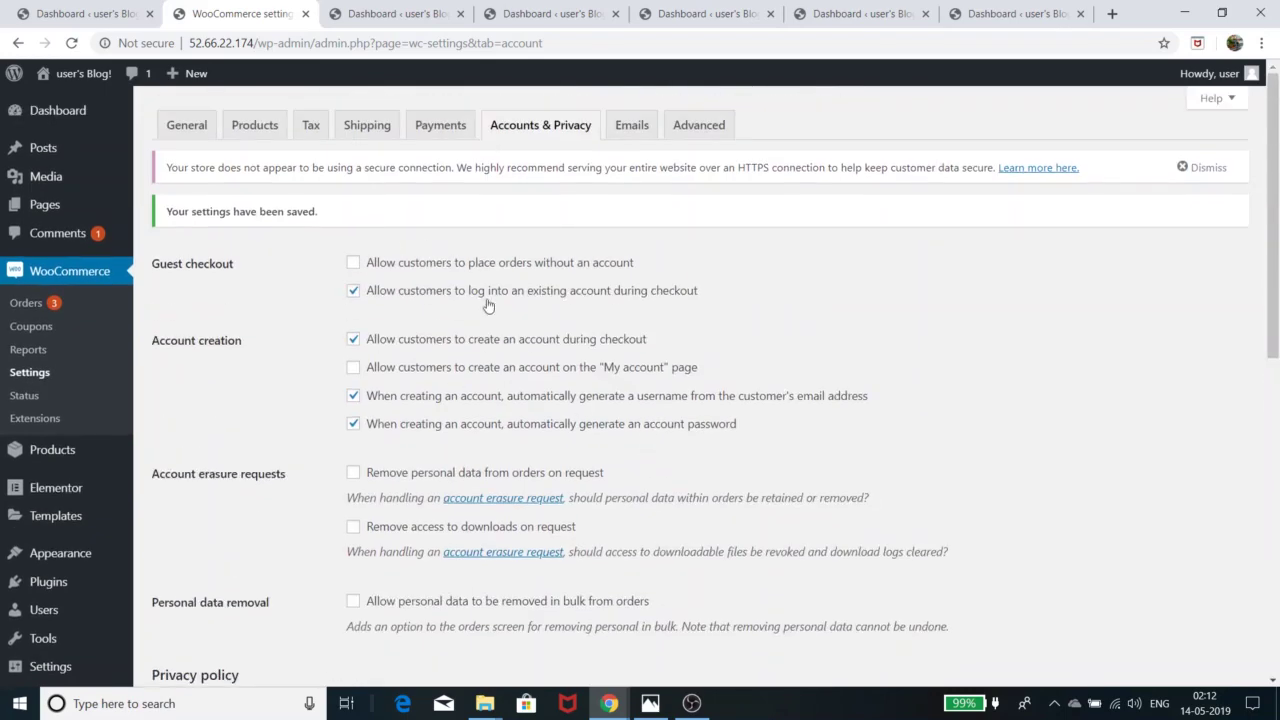
scroll(450, 331, "down", 8)
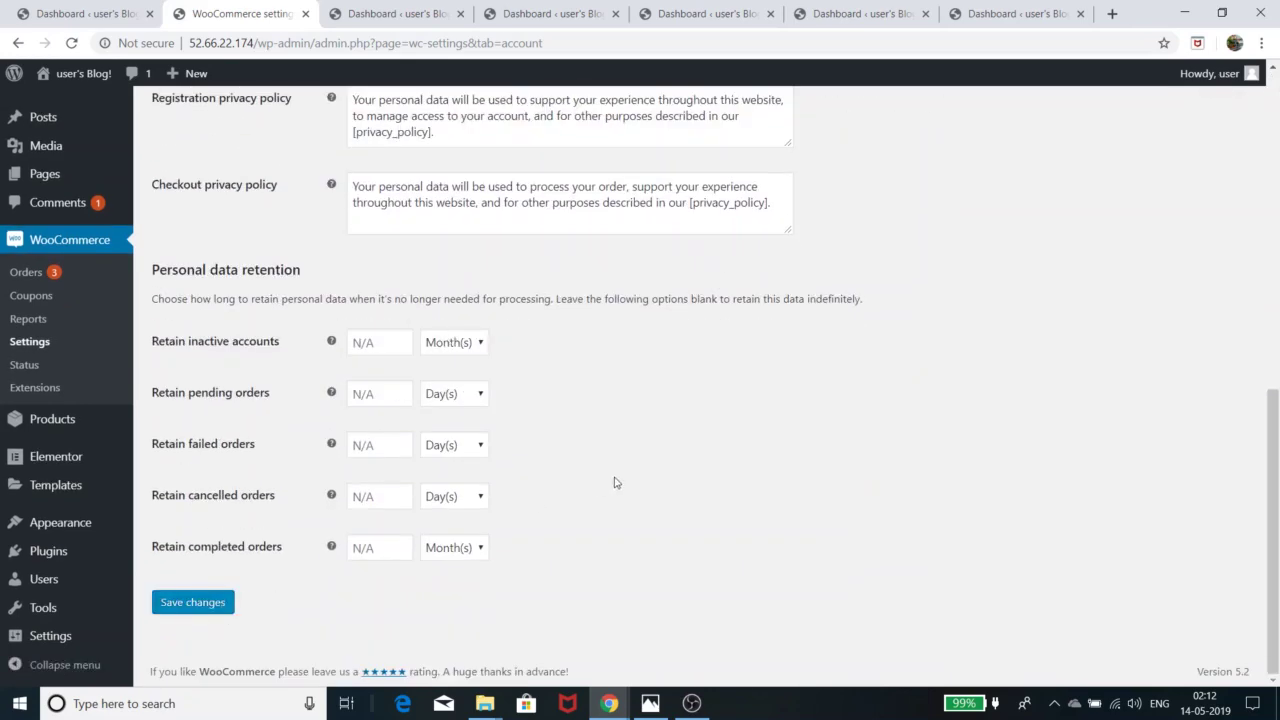
scroll(614, 483, "up", 6)
scroll(615, 483, "up", 2)
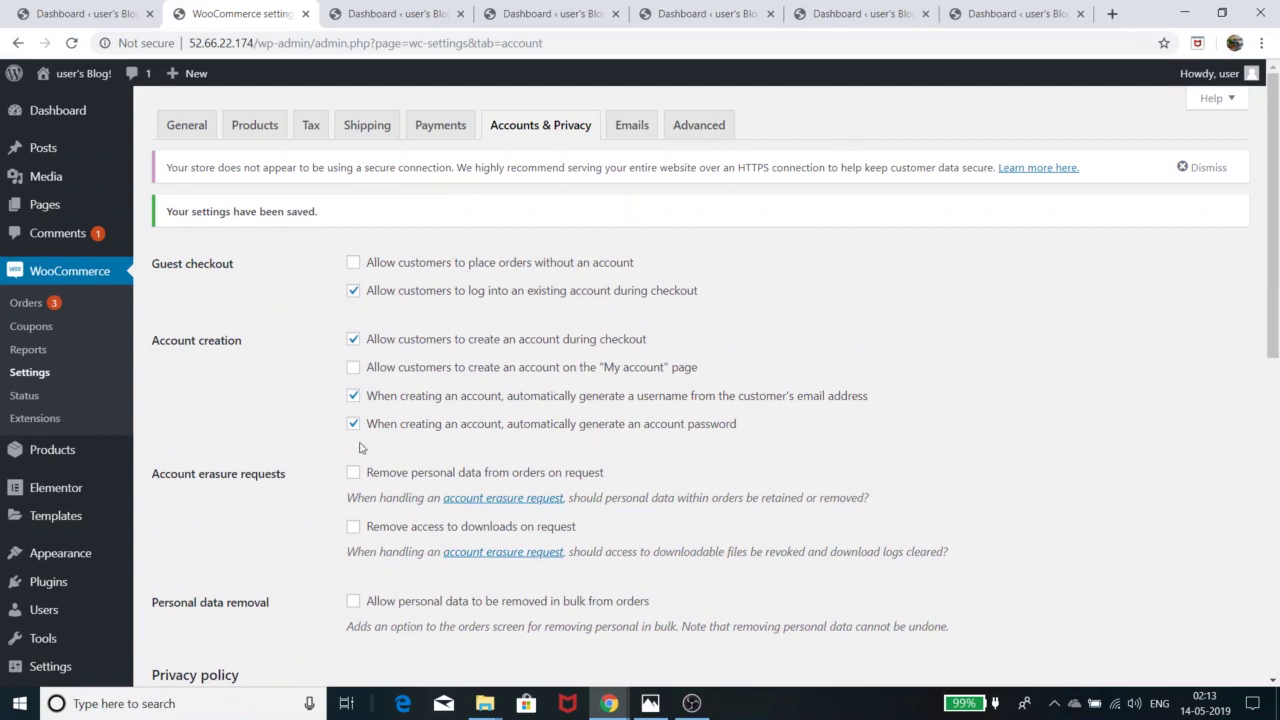
scroll(419, 471, "down", 2)
scroll(419, 471, "down", 3)
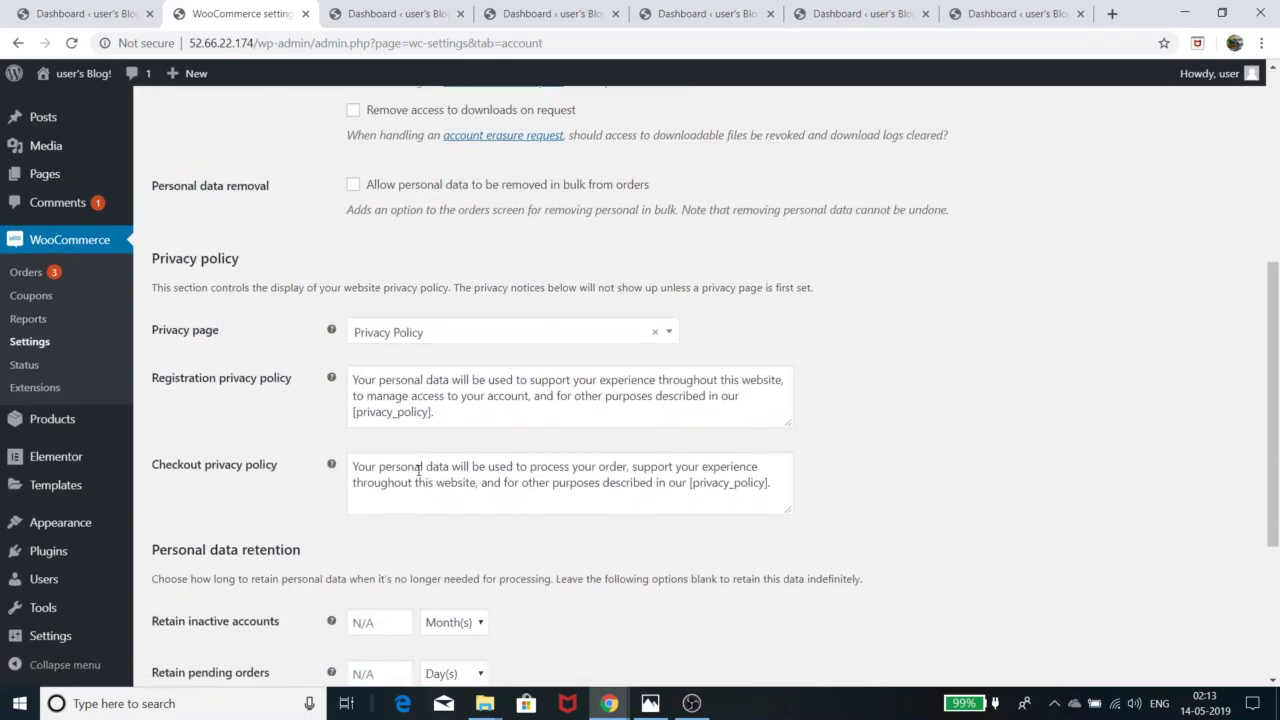
scroll(566, 614, "down", 3)
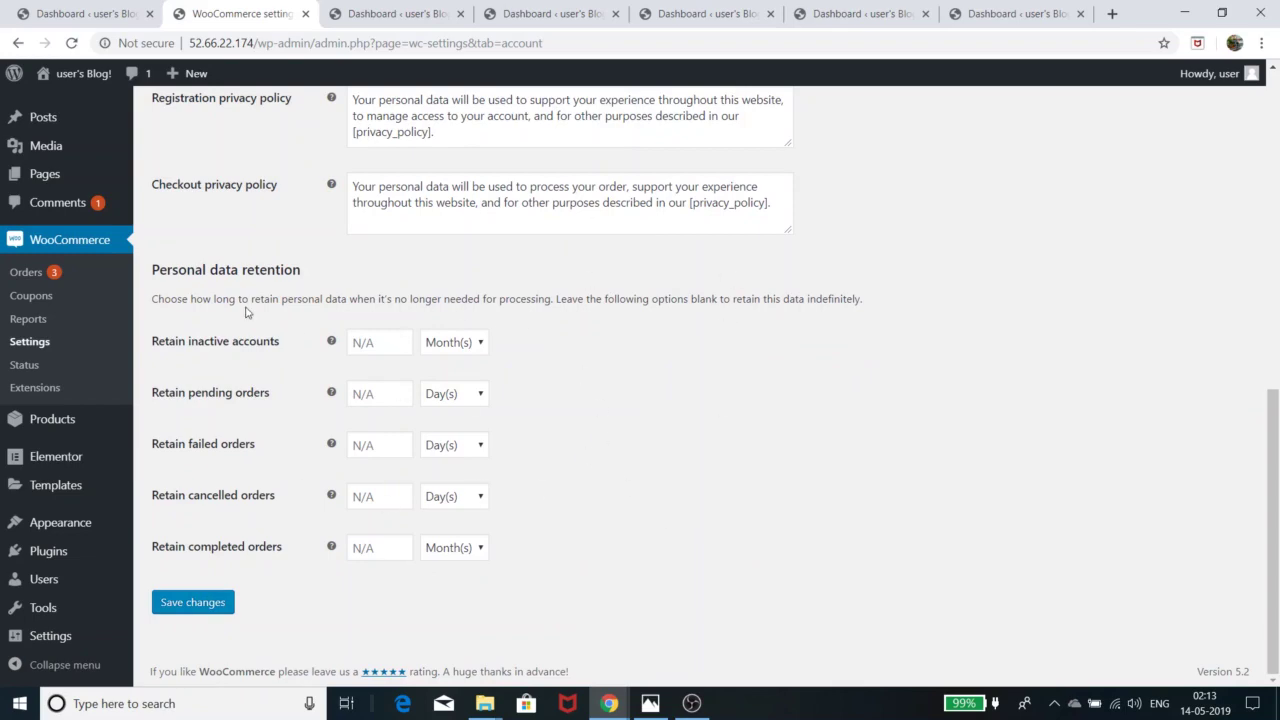
left_click(200, 608)
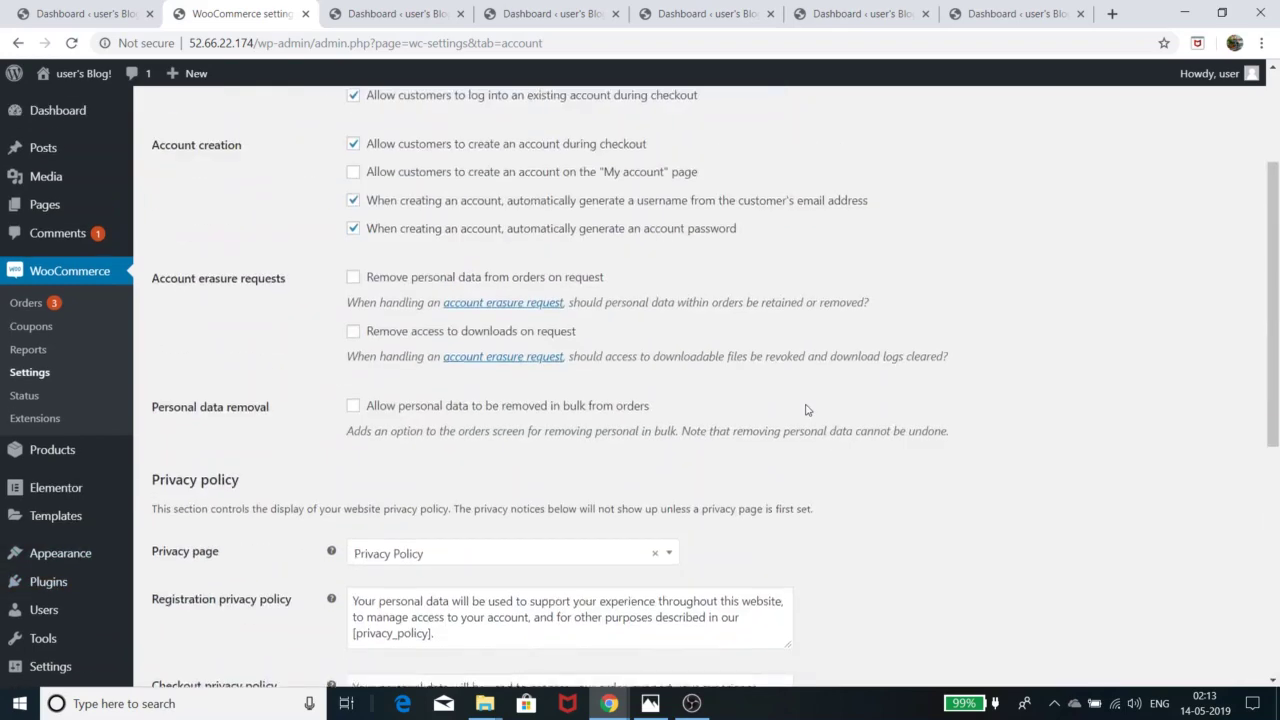
Step: Review the store's email notifications, inspect the New order notification's settings and return to the list and its sender options
left_click(636, 128)
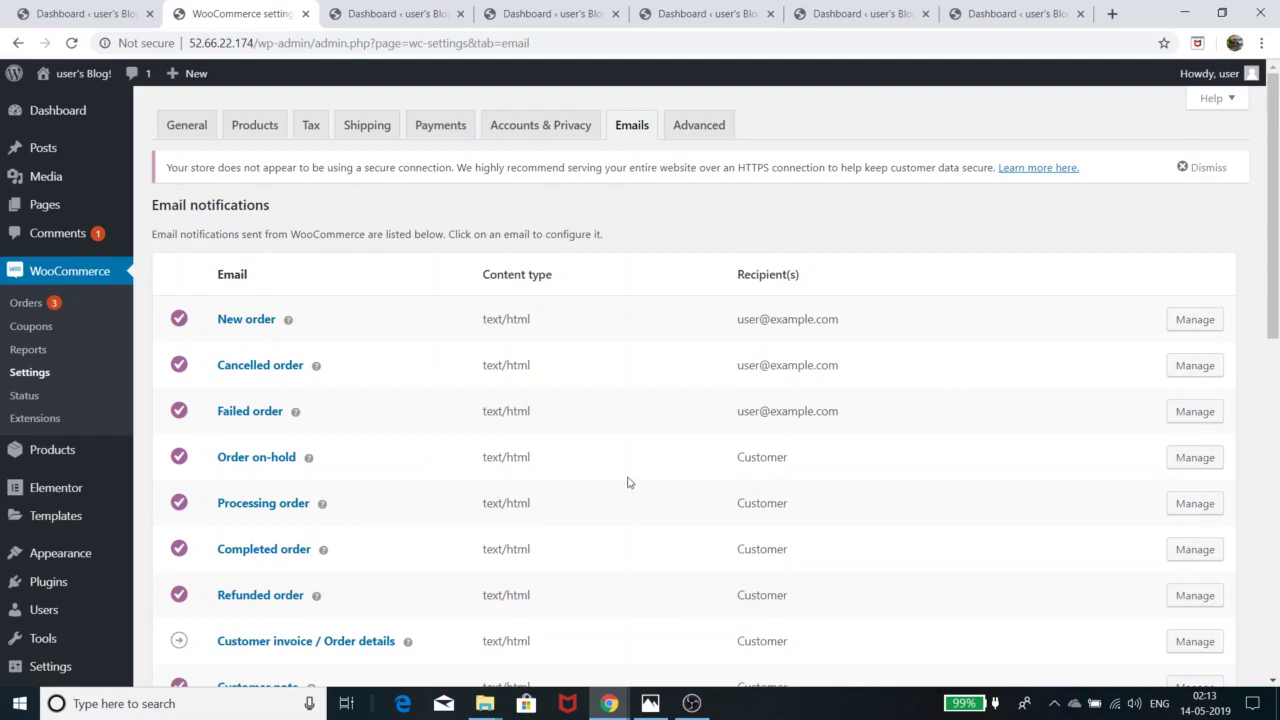
scroll(628, 483, "down", 2)
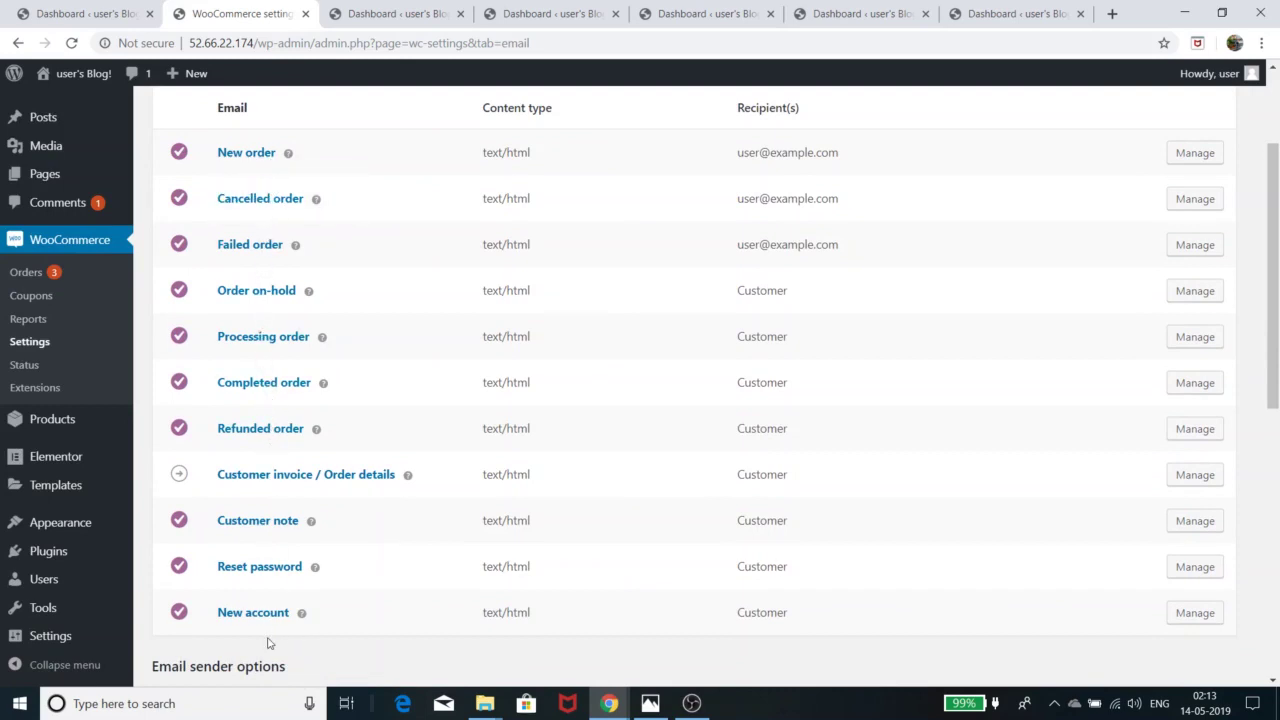
left_click(1192, 154)
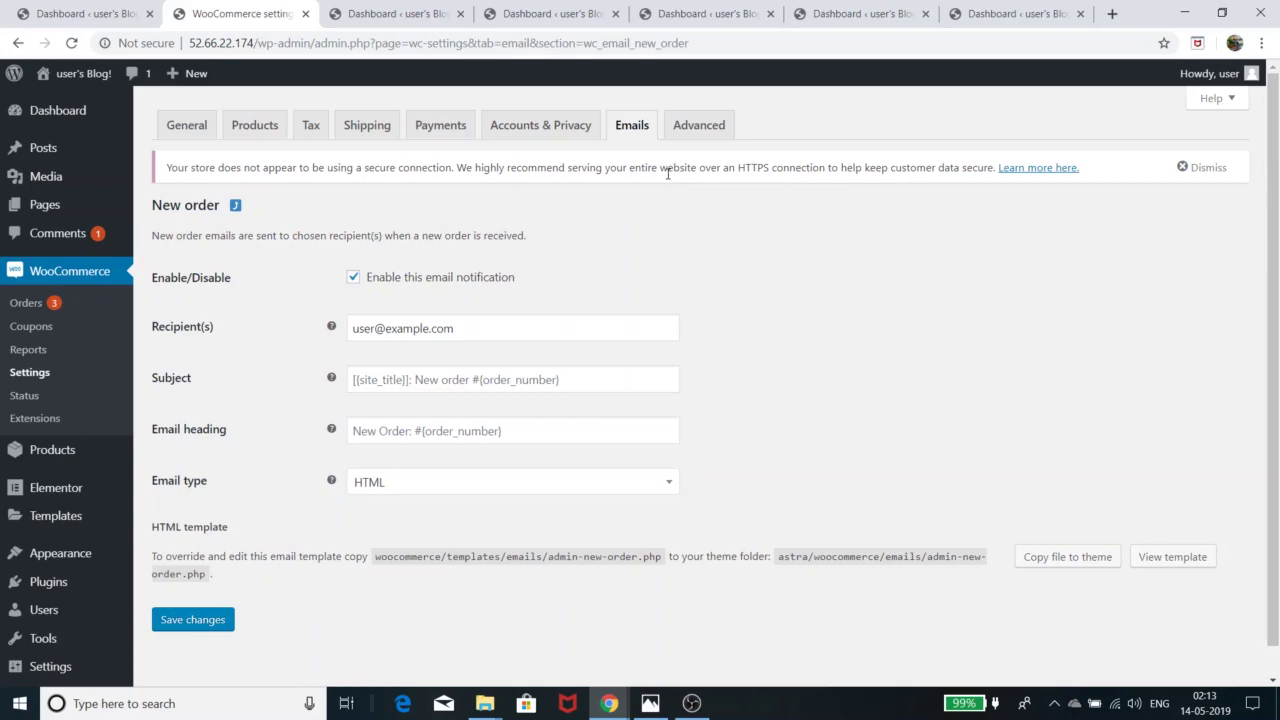
left_click(636, 128)
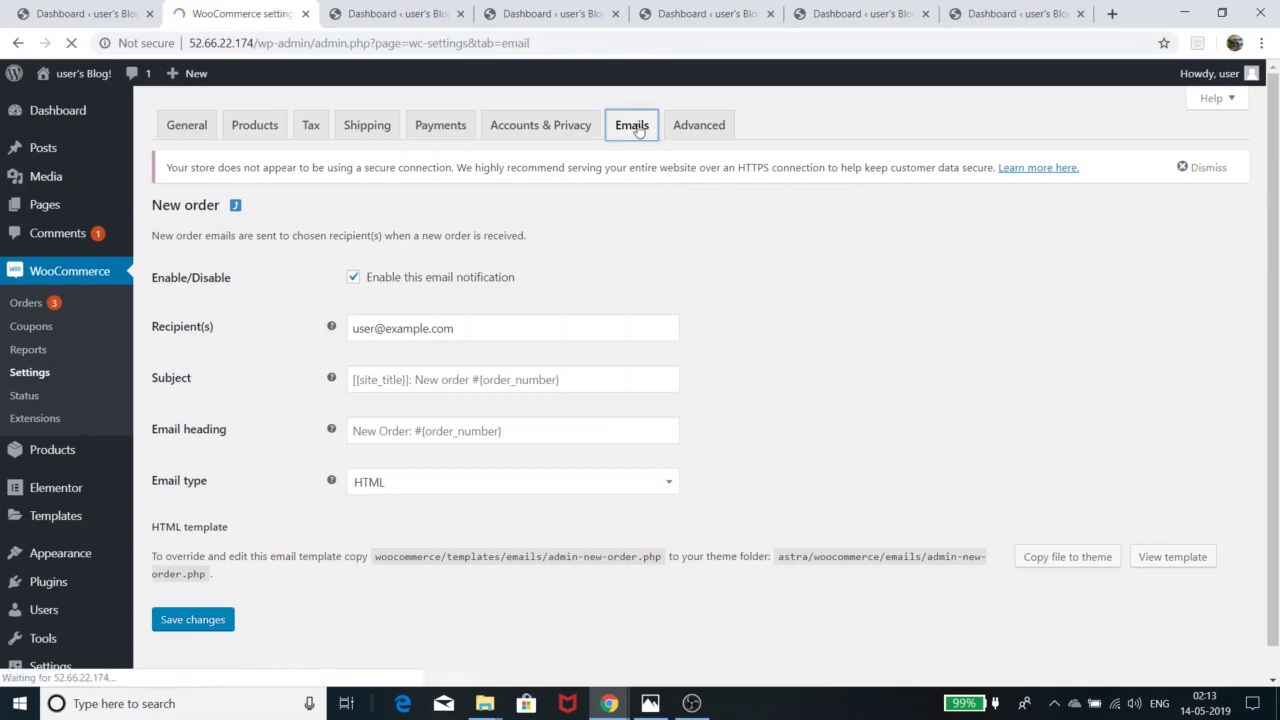
scroll(783, 354, "down", 6)
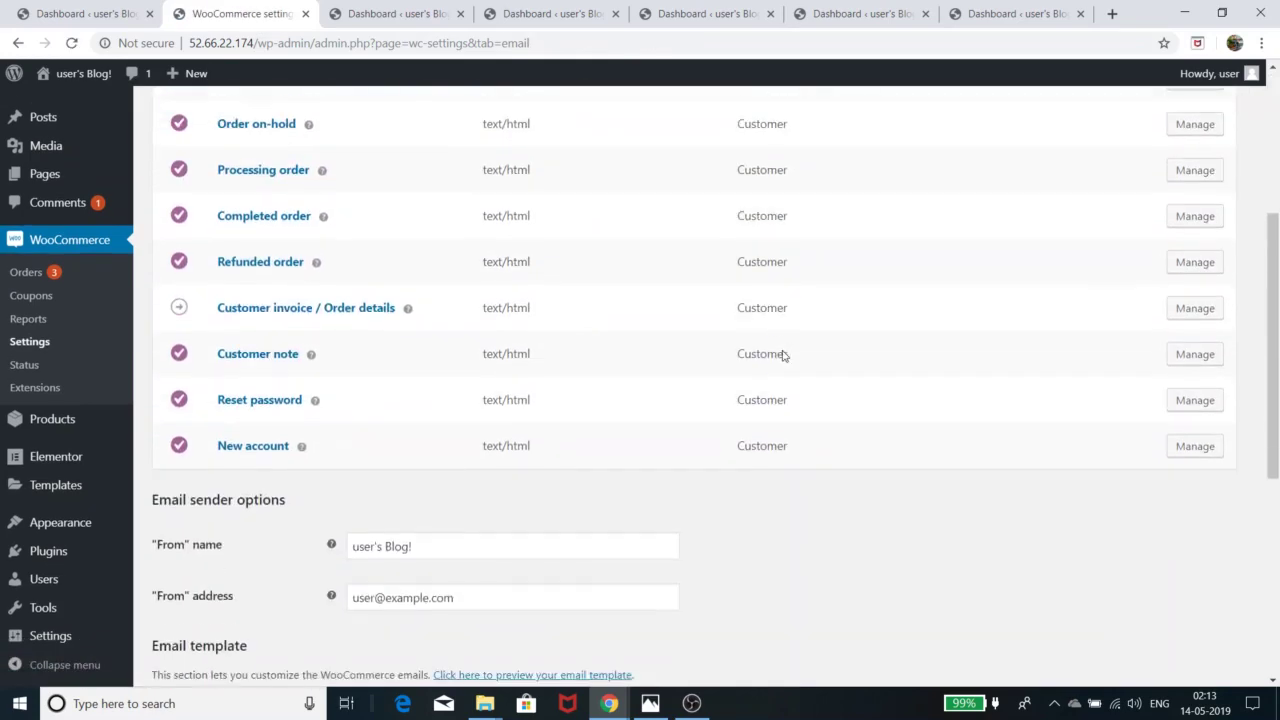
Step: Review the advanced page setup with its checkout and account endpoints, and save these settings
scroll(783, 354, "up", 6)
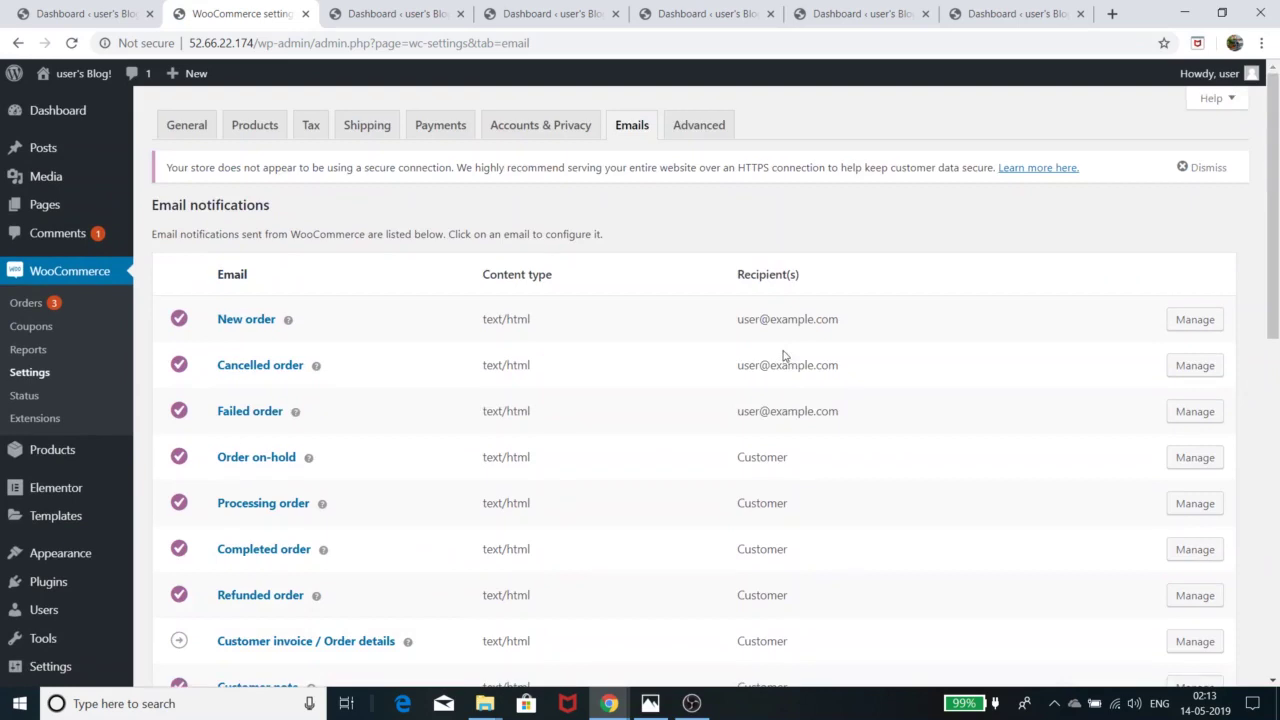
left_click(697, 120)
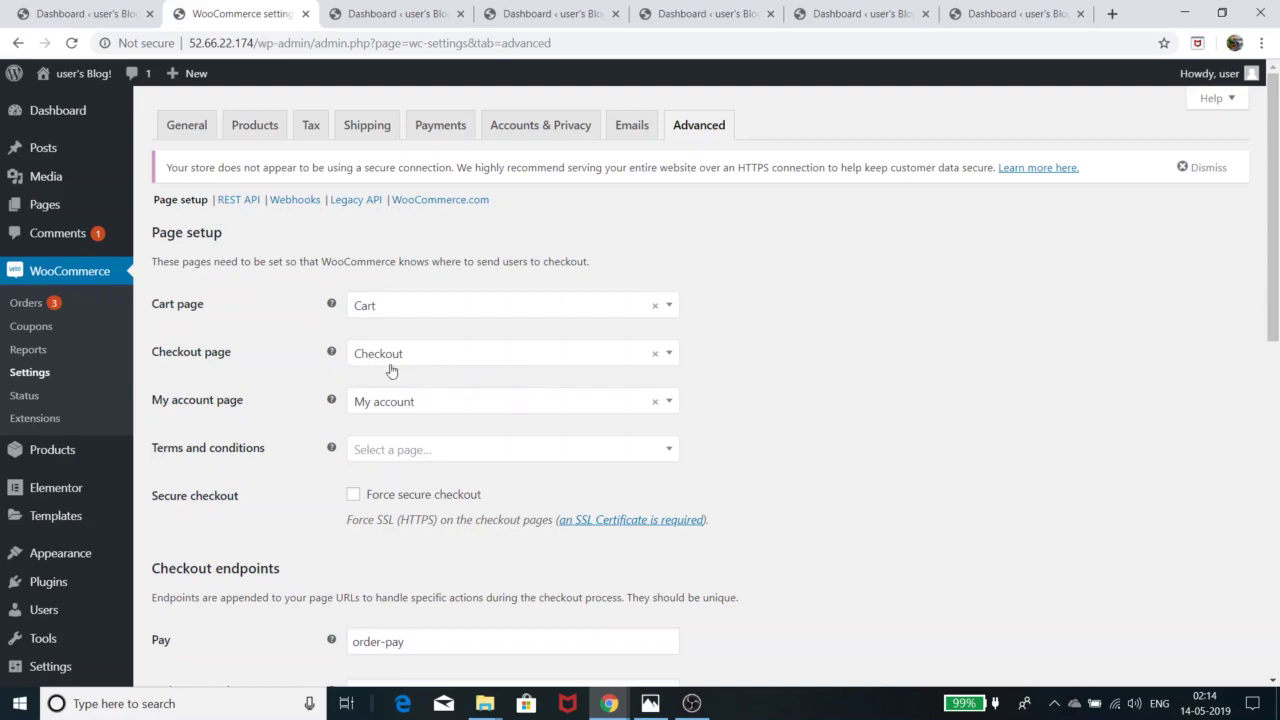
scroll(500, 400, "down", 2)
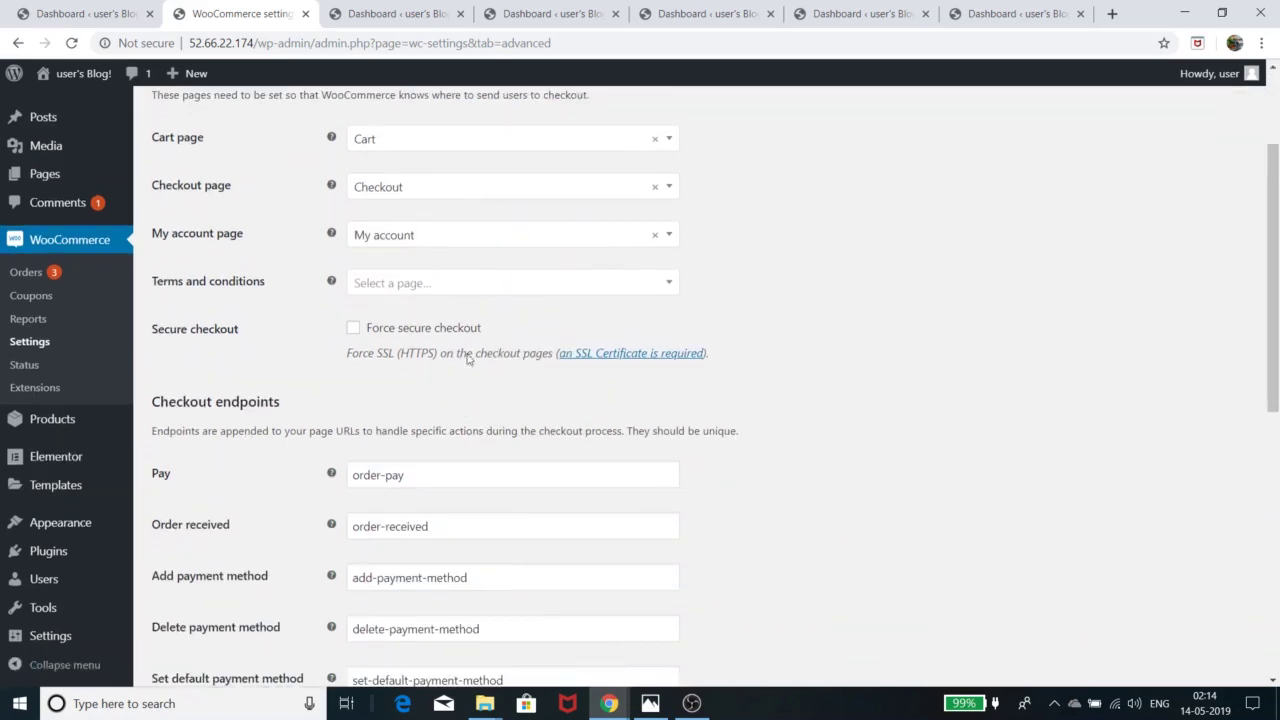
scroll(531, 427, "down", 2)
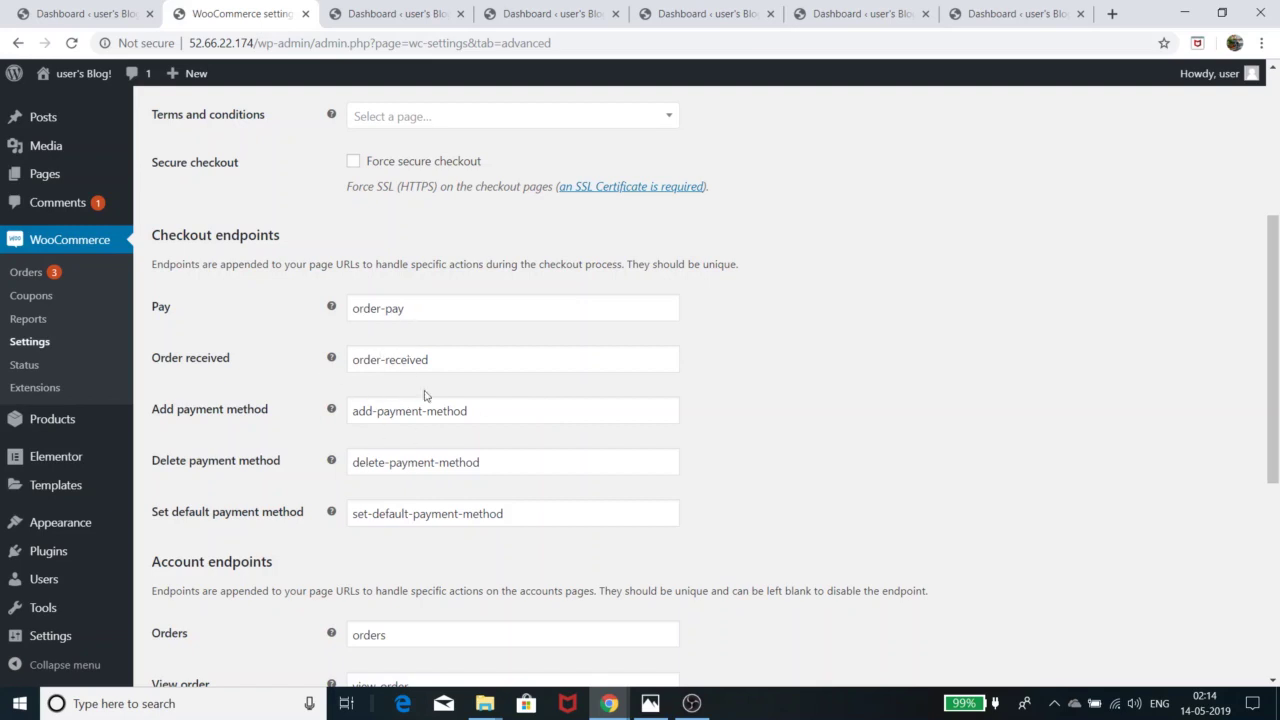
scroll(443, 485, "down", 3)
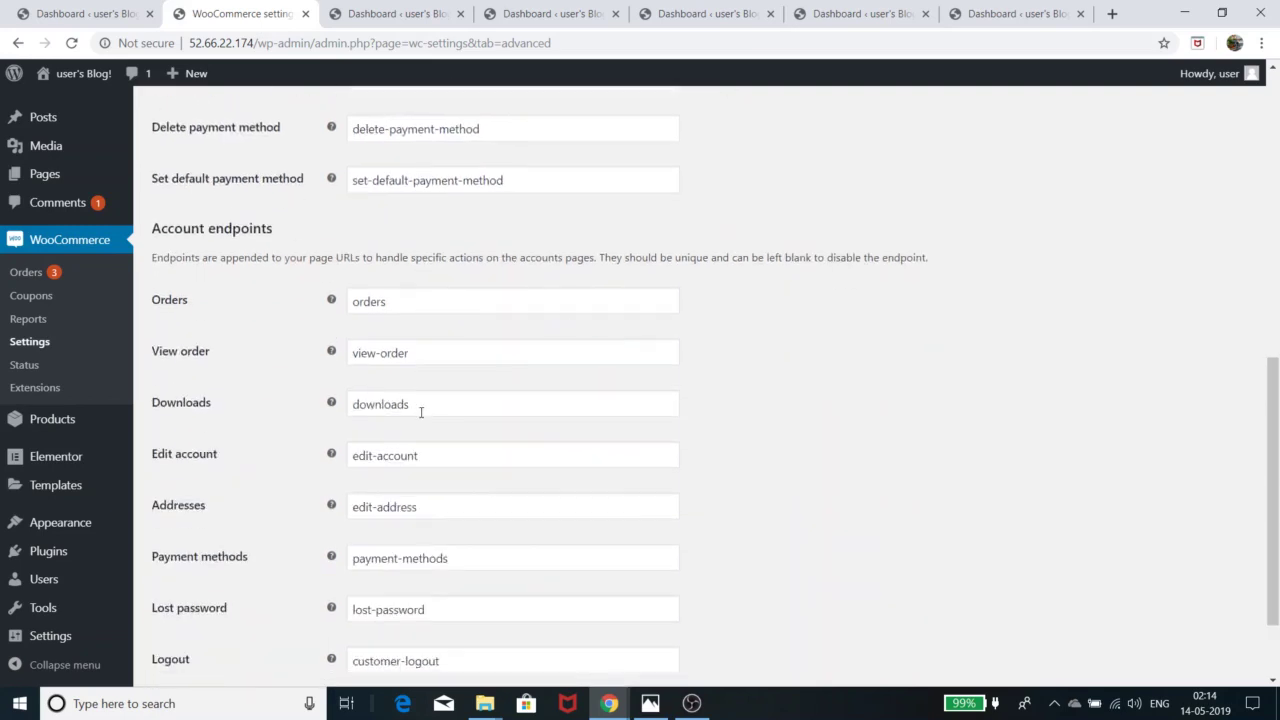
scroll(460, 372, "down", 1)
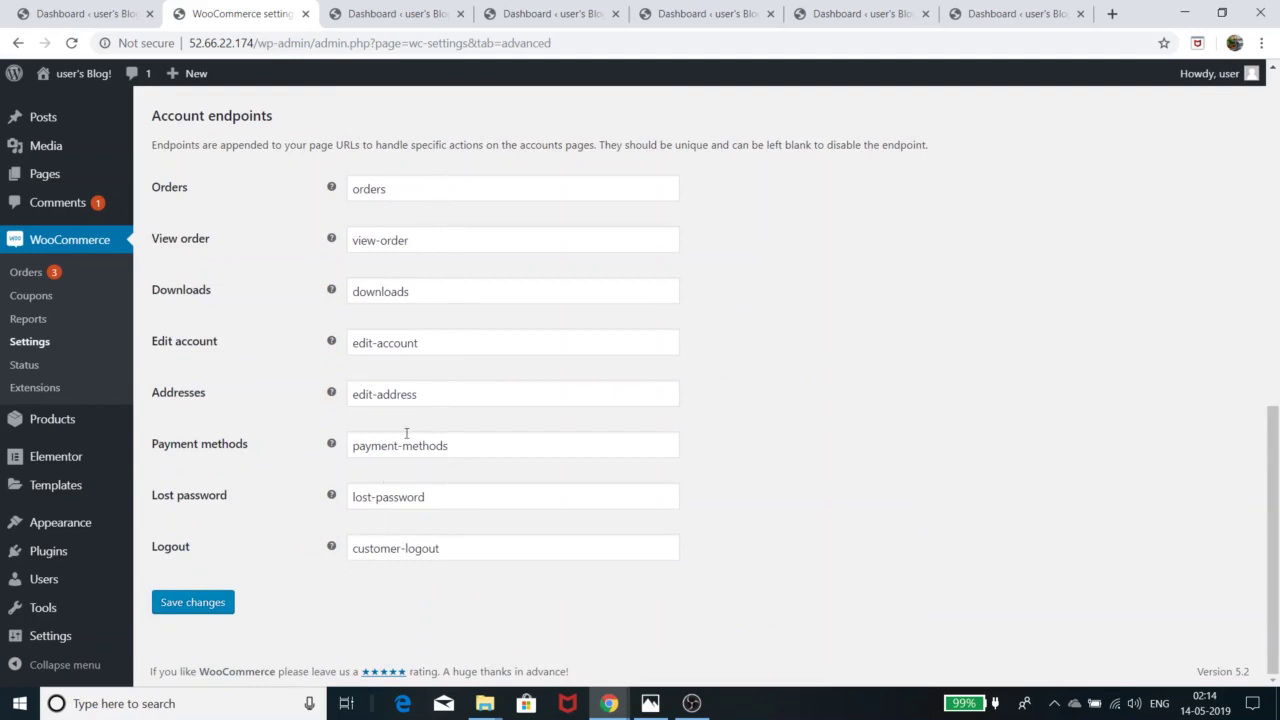
scroll(468, 482, "up", 8)
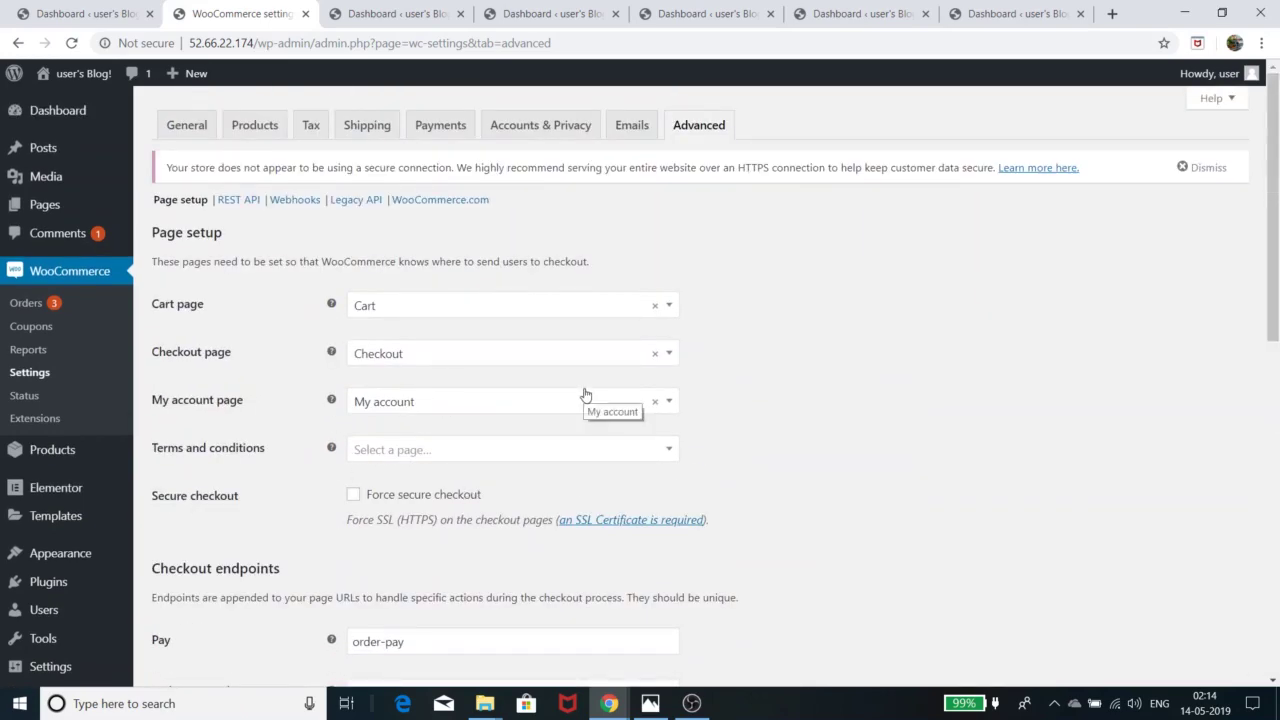
scroll(585, 395, "down", 8)
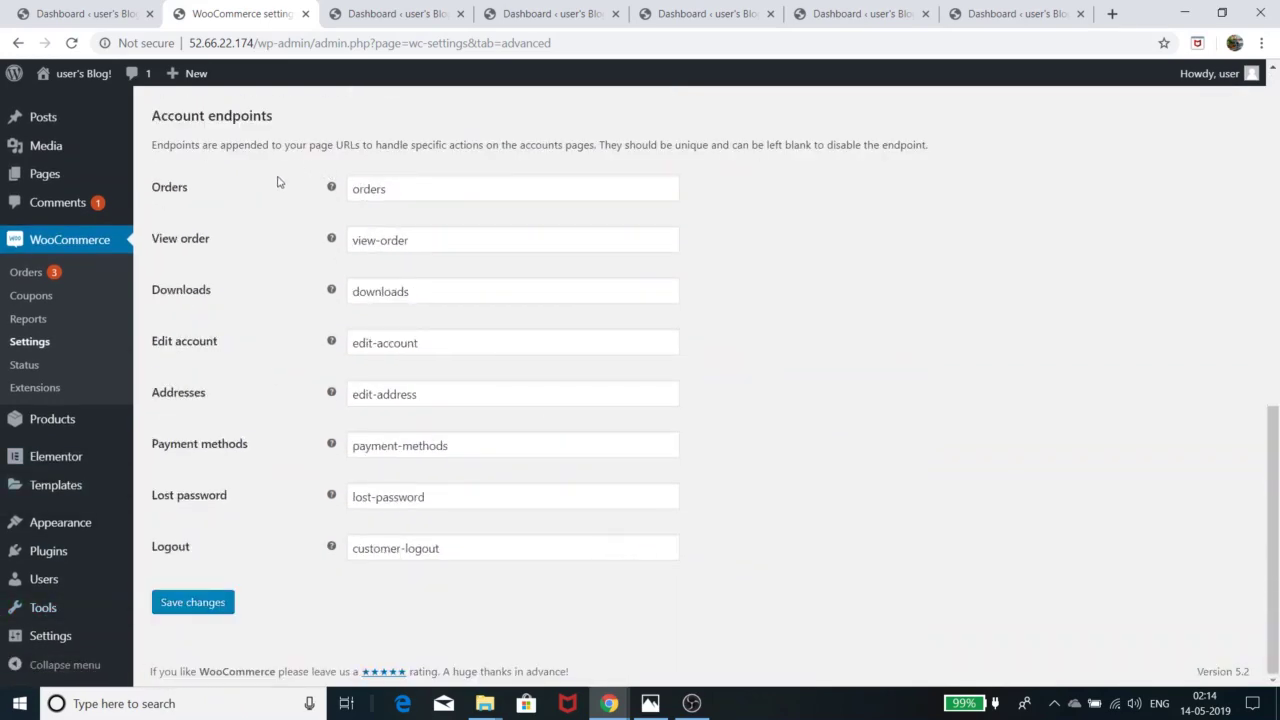
left_click(186, 604)
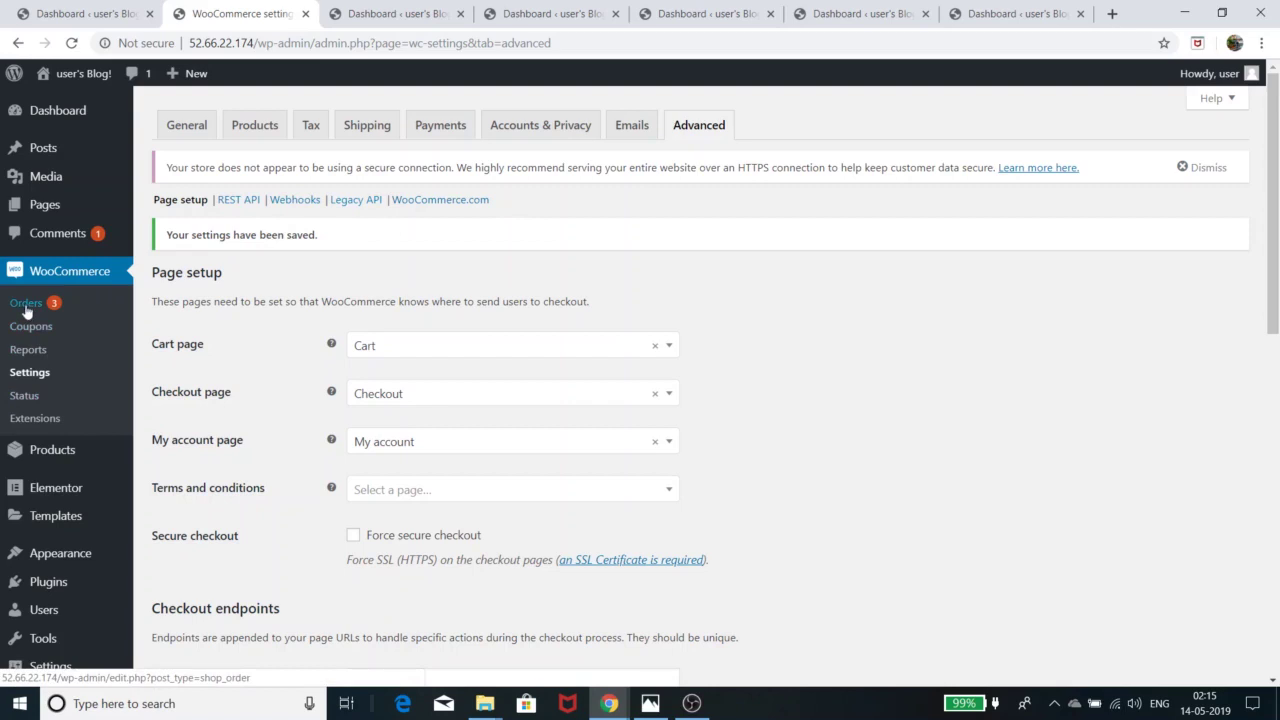
Step: Open the Flower Bed product from the product list for editing and look through its description, product data, reviews and image
mouse_move(33, 456)
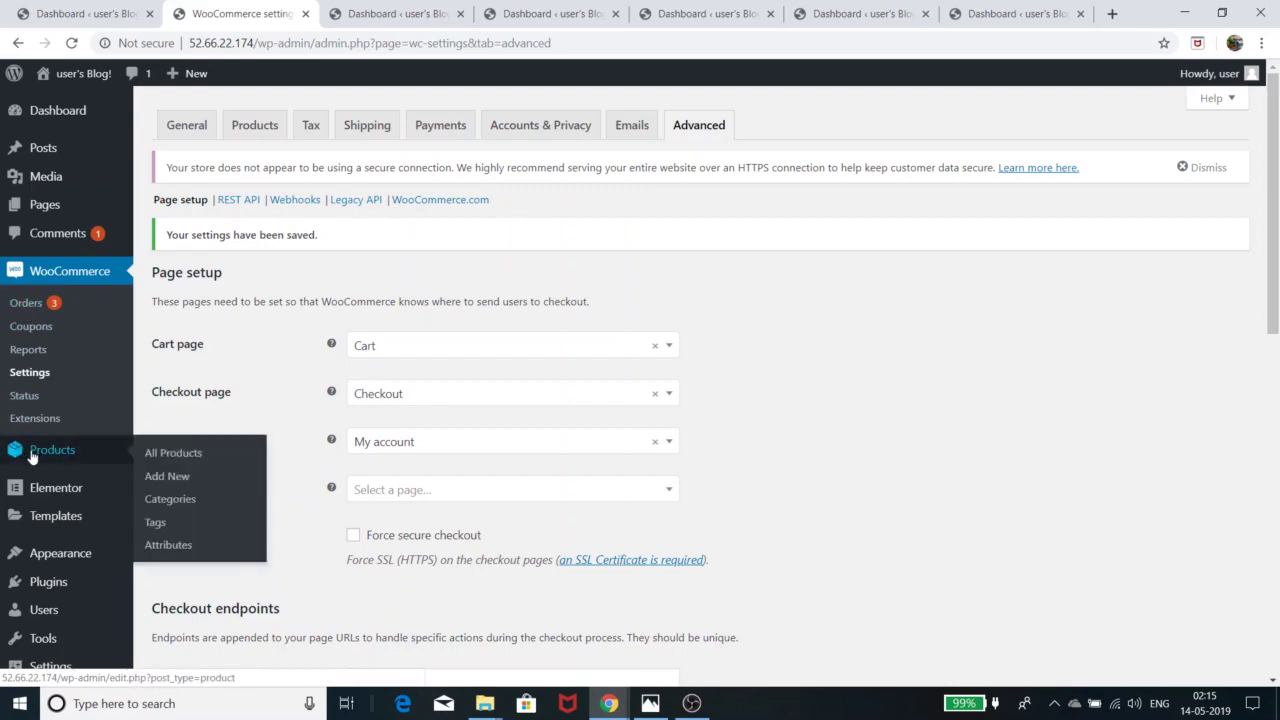
left_click(33, 456)
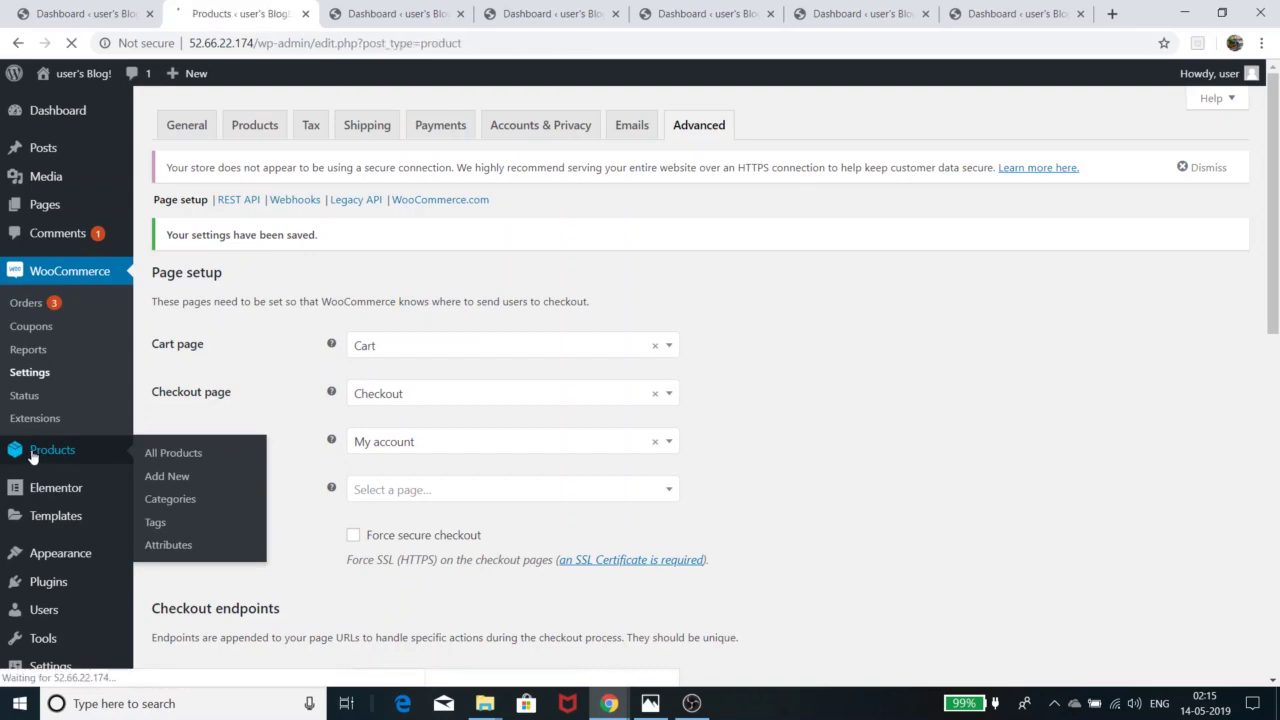
scroll(475, 338, "down", 3)
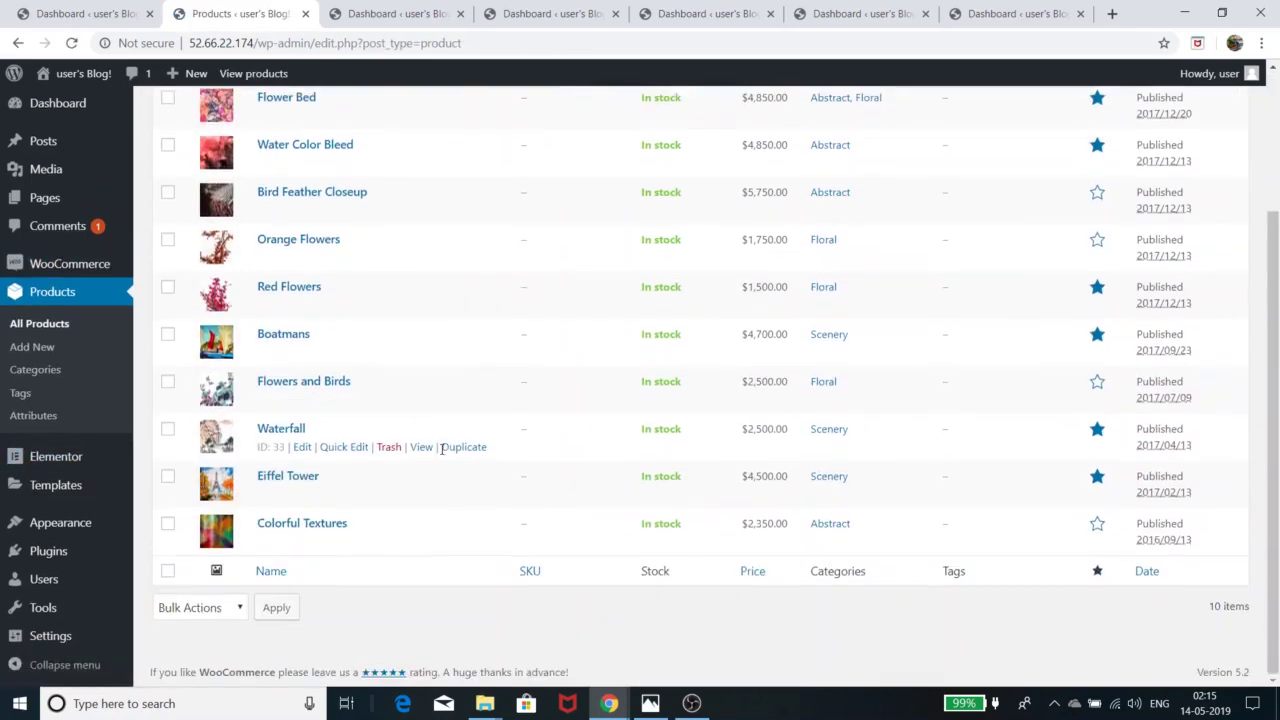
scroll(442, 461, "up", 3)
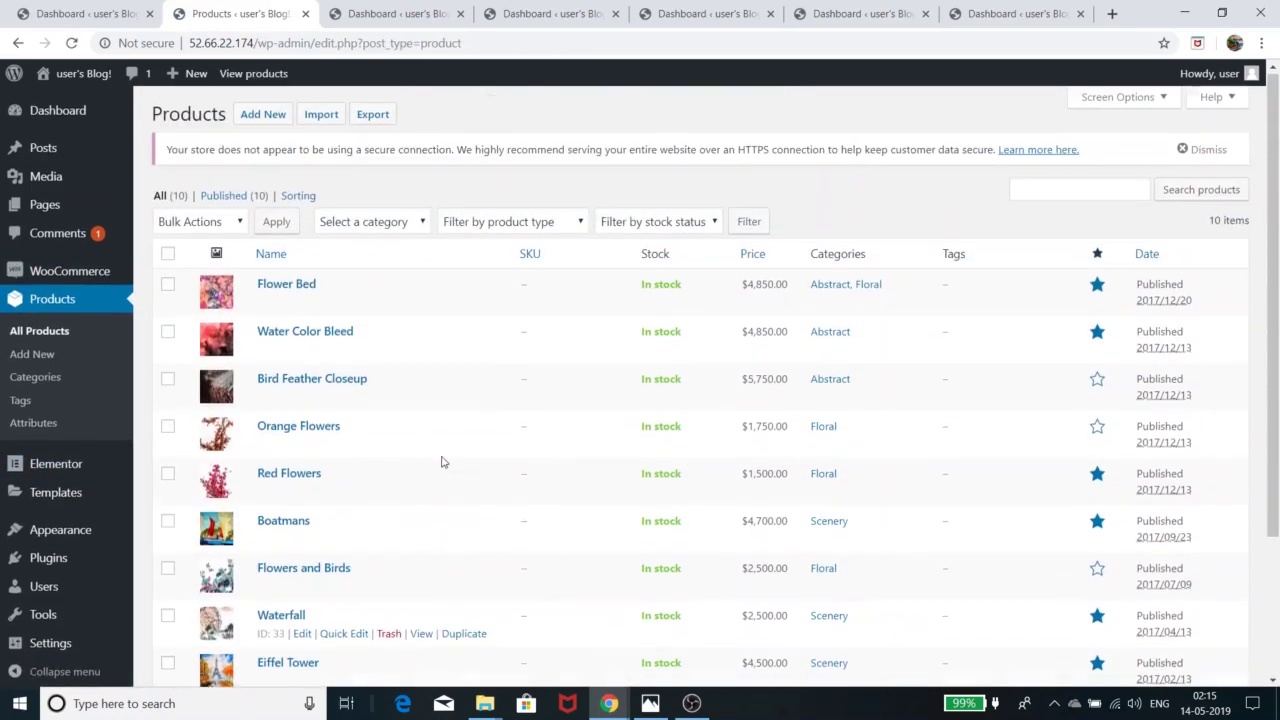
left_click(286, 286)
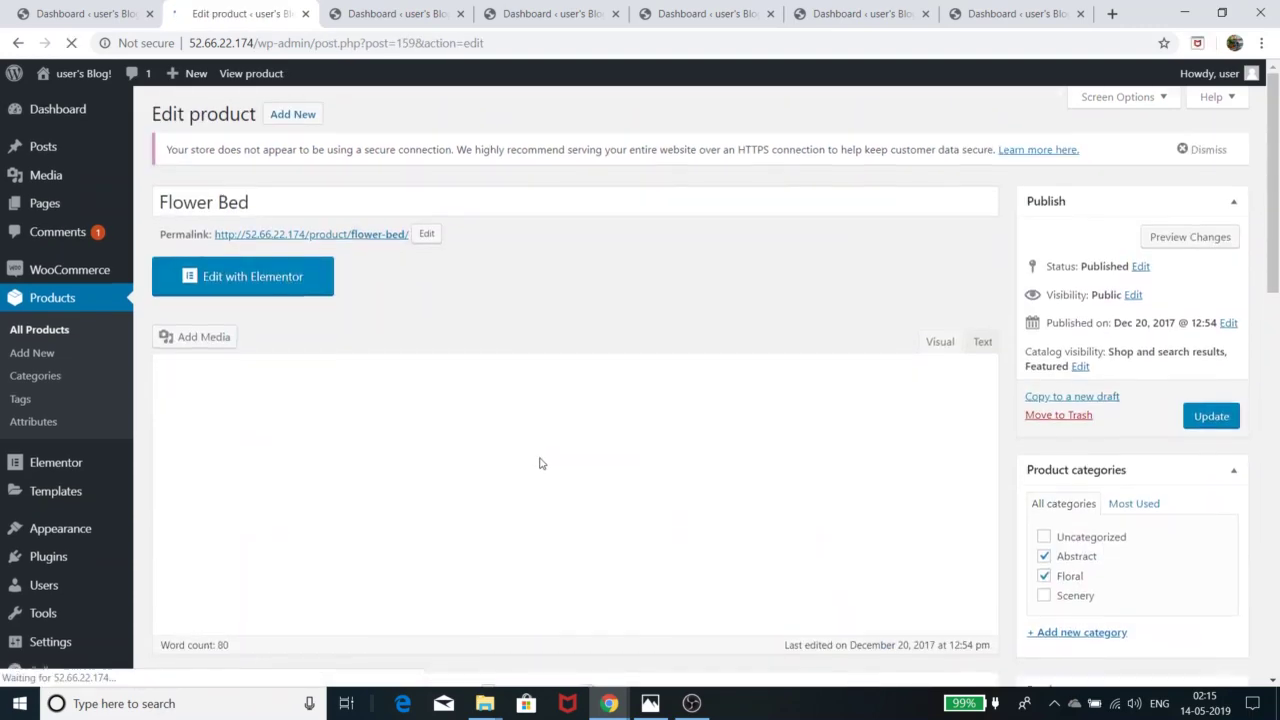
scroll(540, 460, "down", 3)
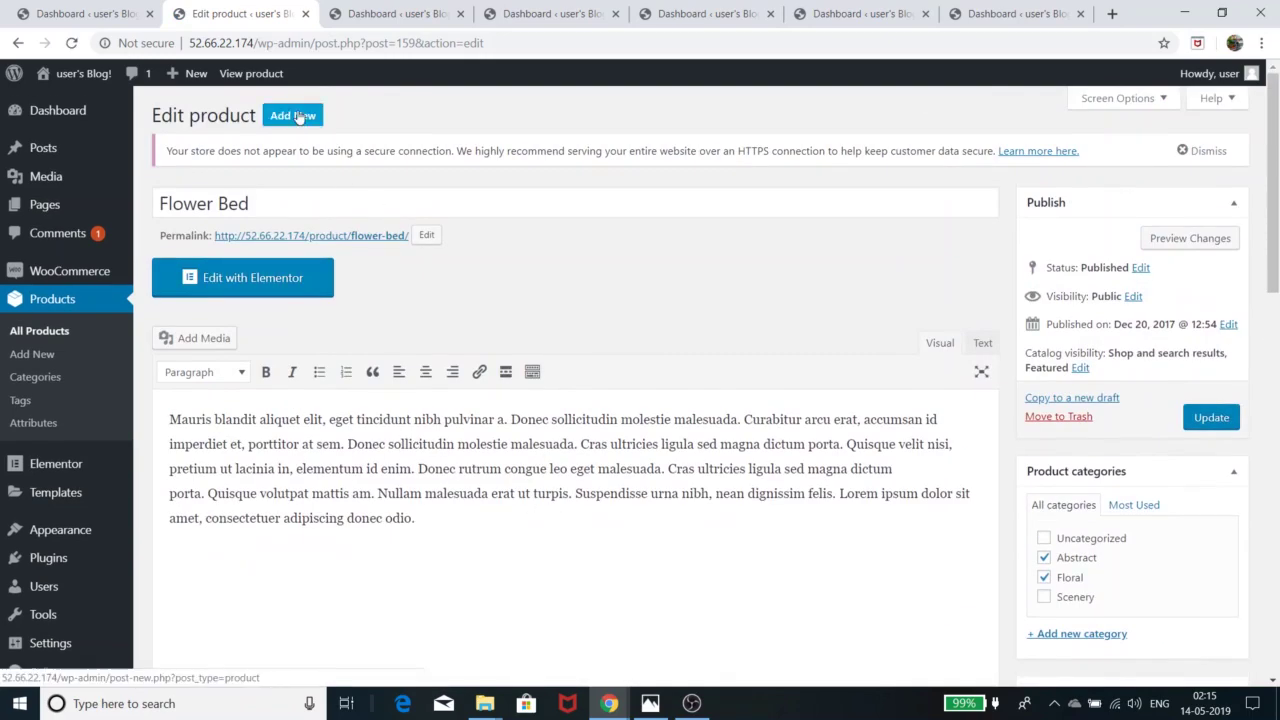
scroll(515, 383, "down", 2)
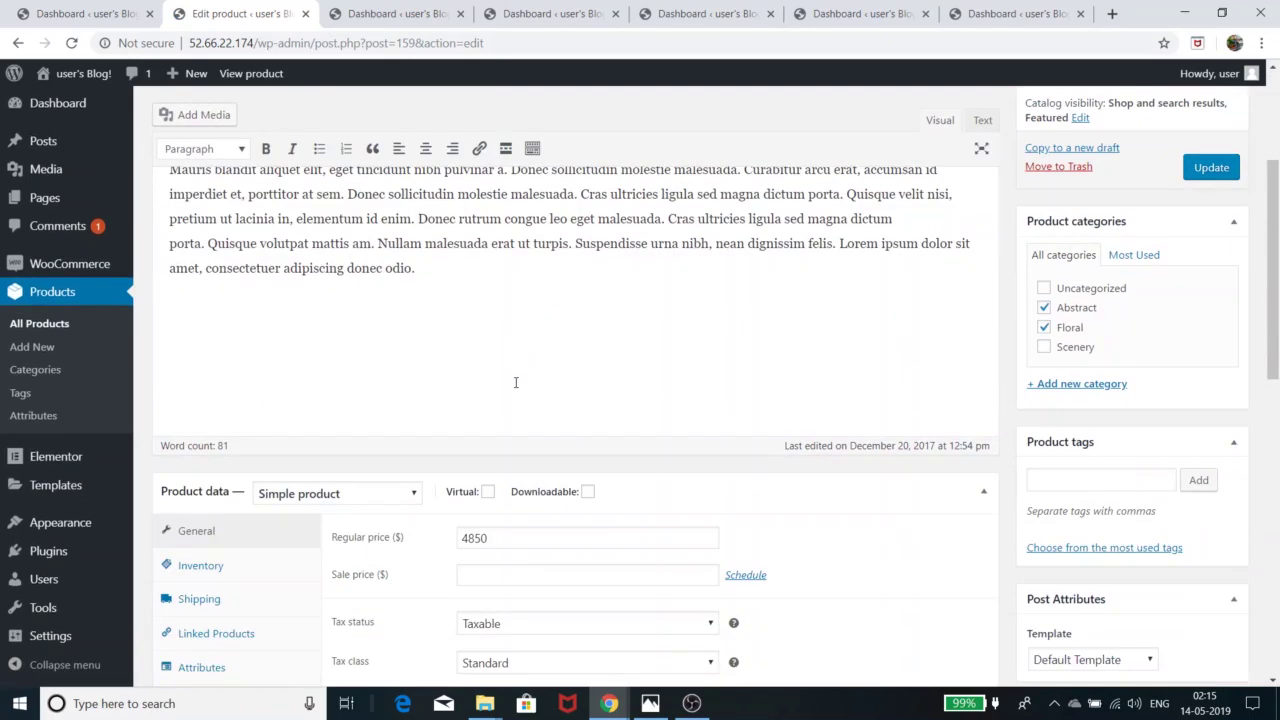
scroll(515, 383, "down", 5)
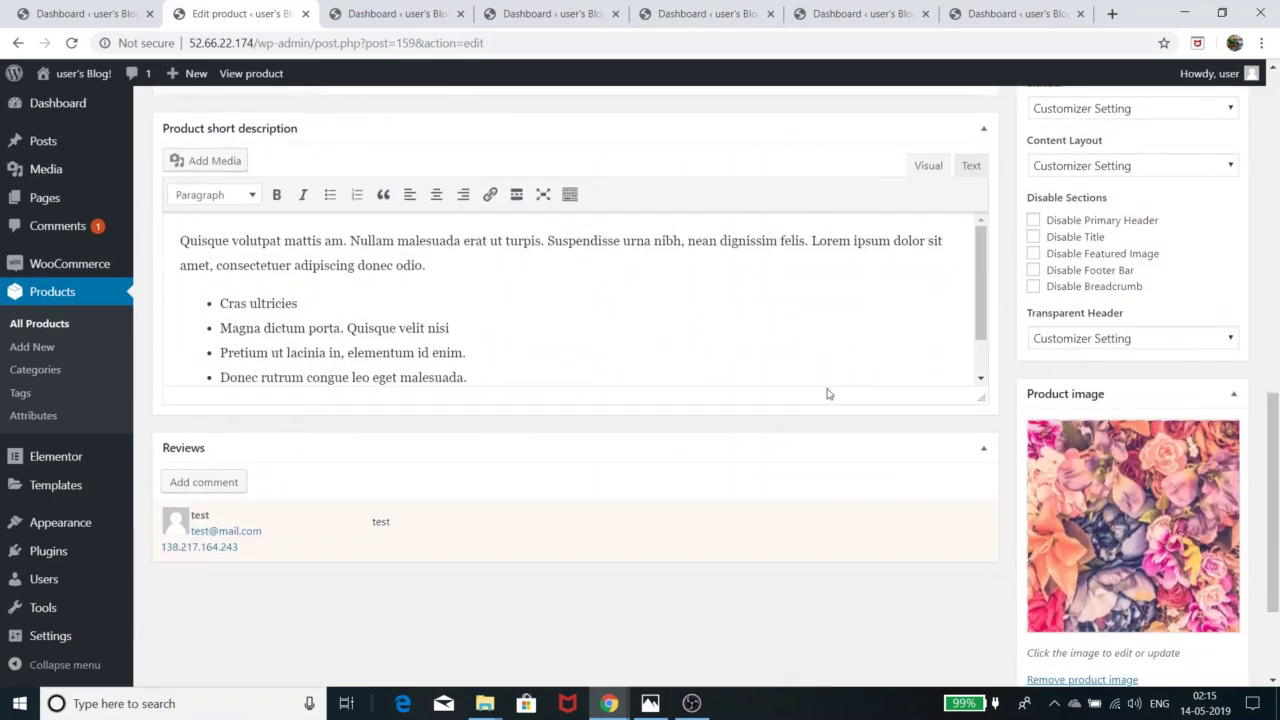
Step: Check the available product types, keep Simple product, and expand the product data to view the general price and tax settings
scroll(828, 394, "up", 3)
left_click(392, 258)
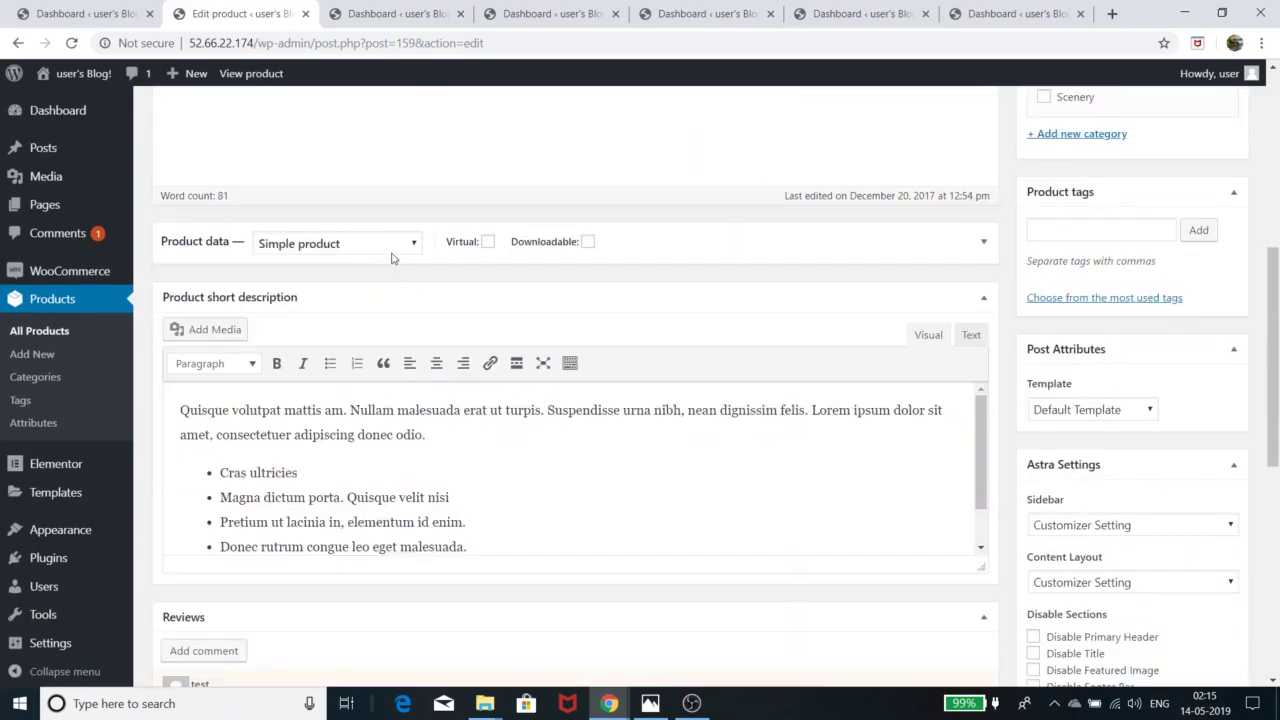
left_click(392, 245)
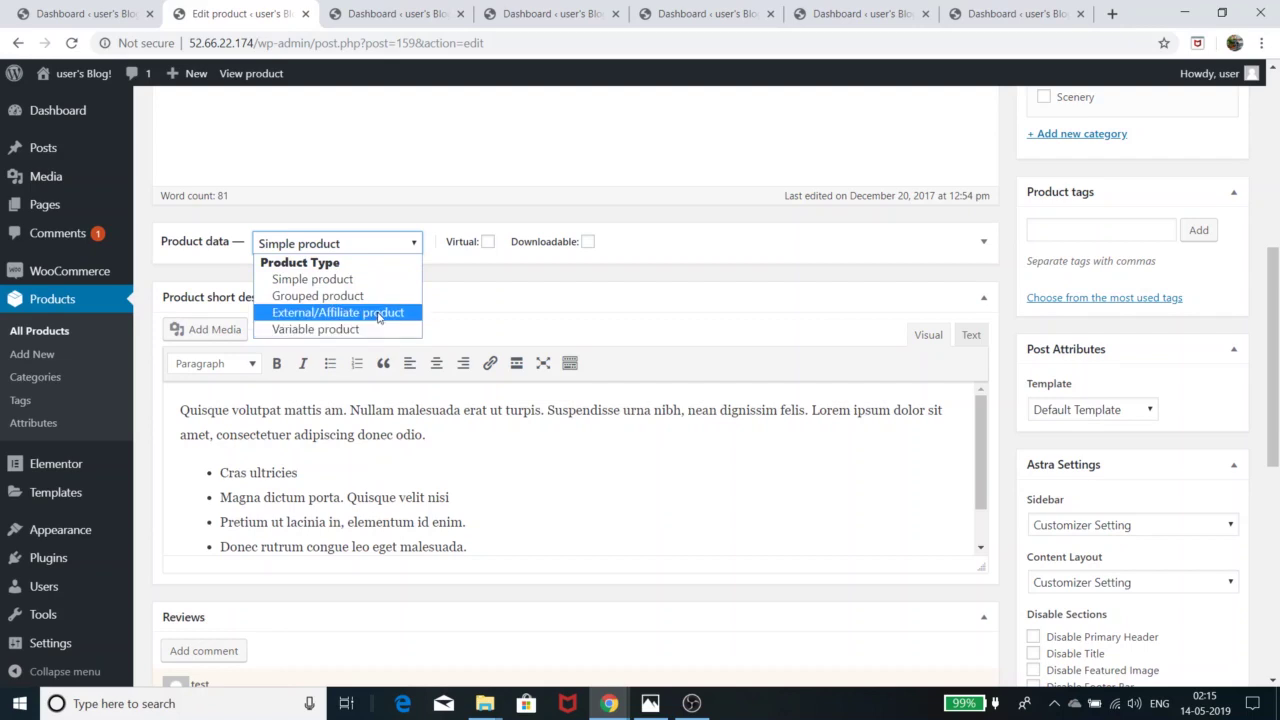
left_click(371, 284)
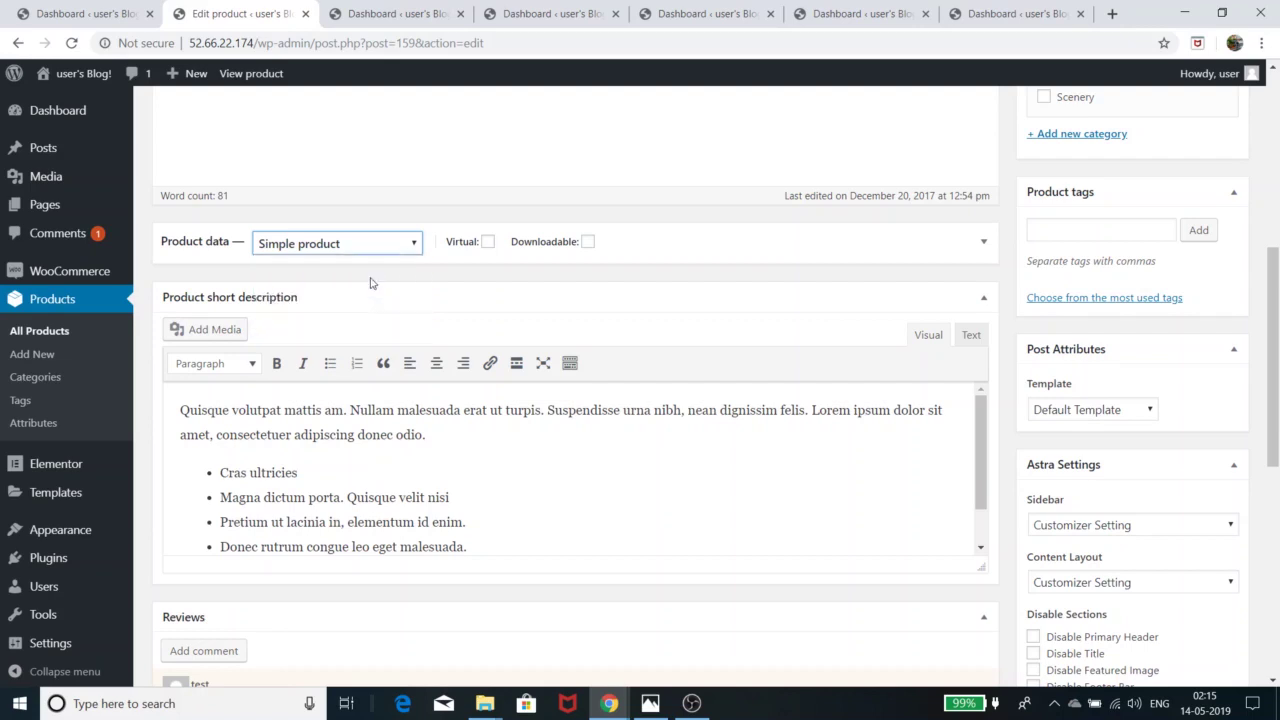
left_click(985, 243)
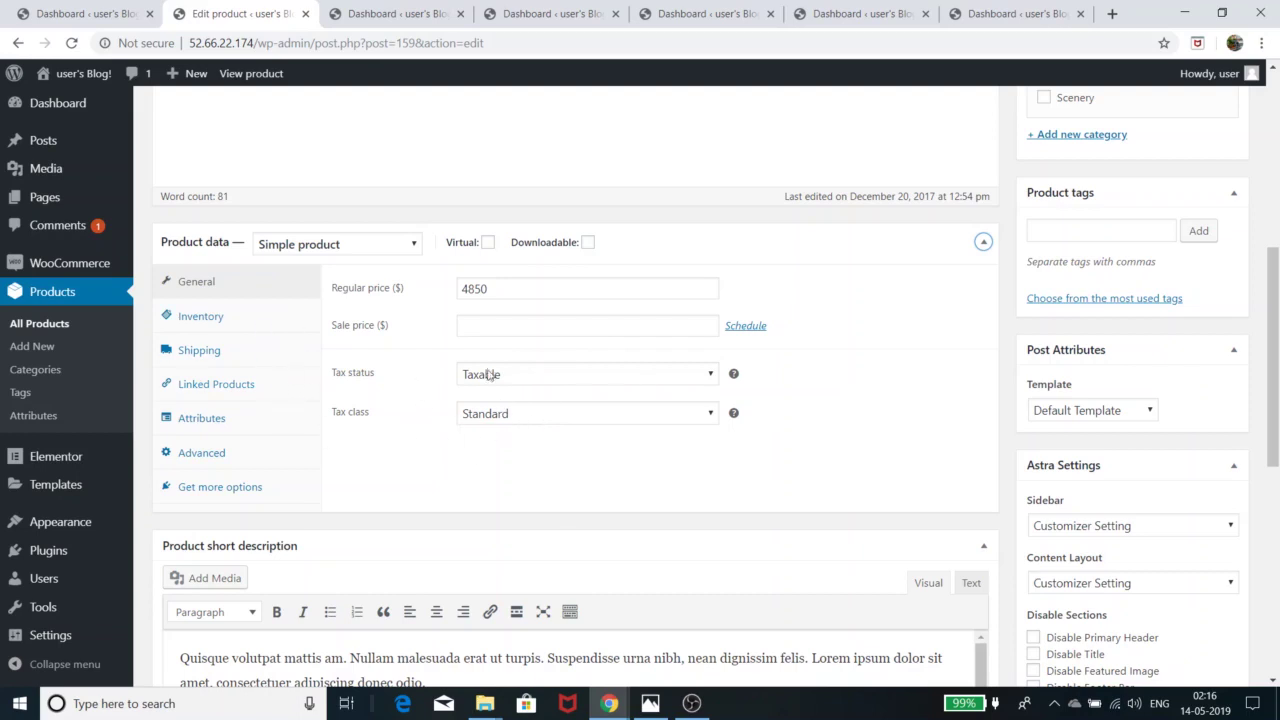
scroll(537, 434, "down", 2)
scroll(537, 434, "up", 2)
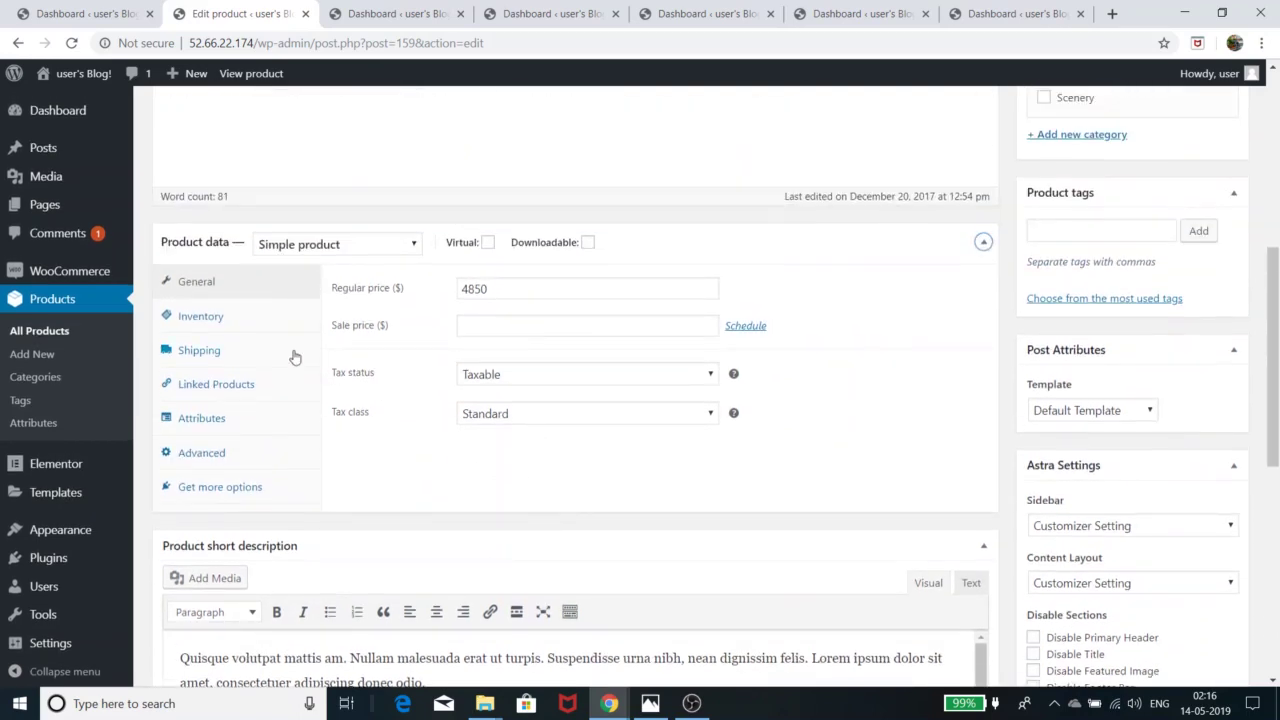
Step: Enable stock management at product level in the Flower Bed product's inventory settings
left_click(246, 317)
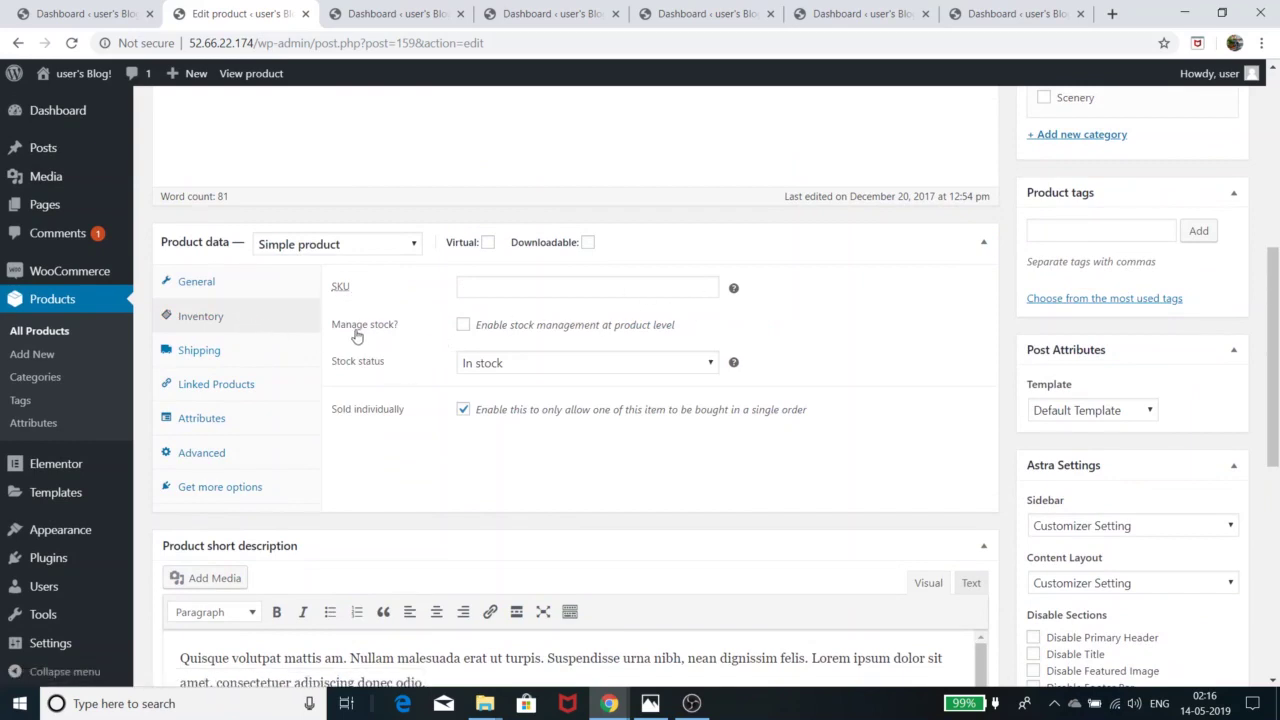
left_click(463, 326)
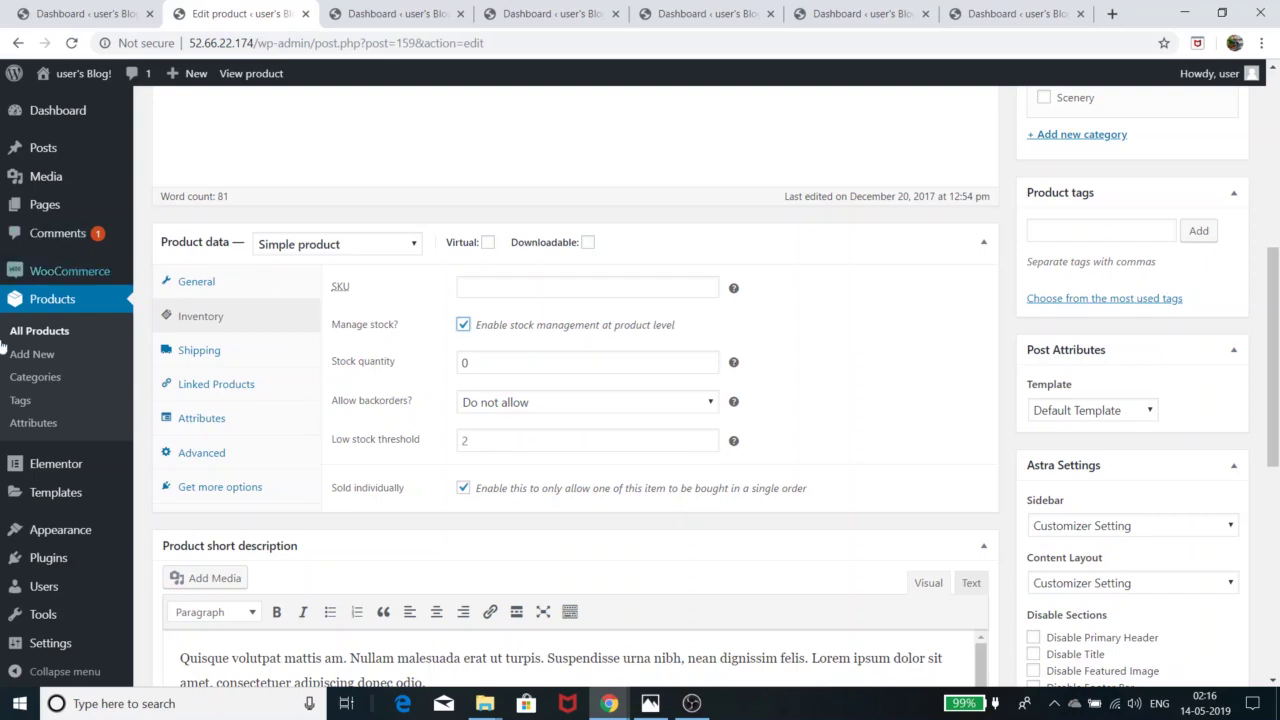
mouse_move(78, 272)
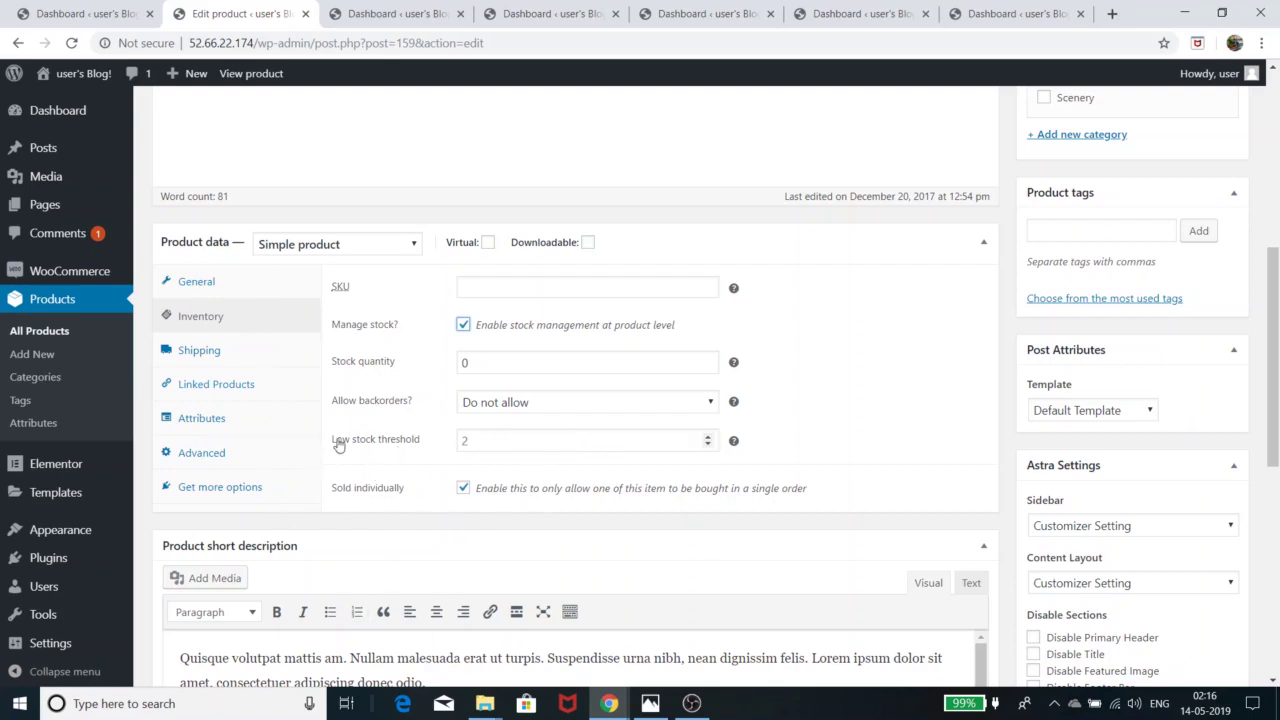
Step: Review the product's shipping weight and dimensions and keep No shipping class as its shipping class
left_click(240, 357)
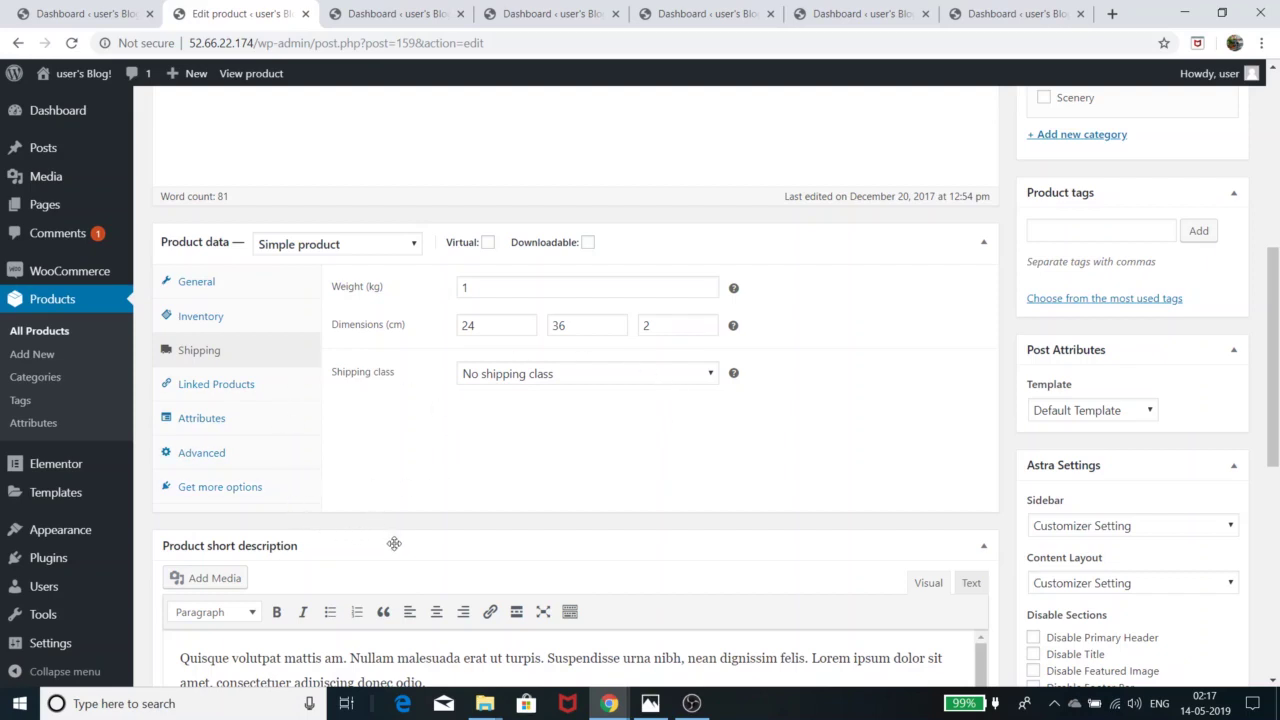
left_click(567, 378)
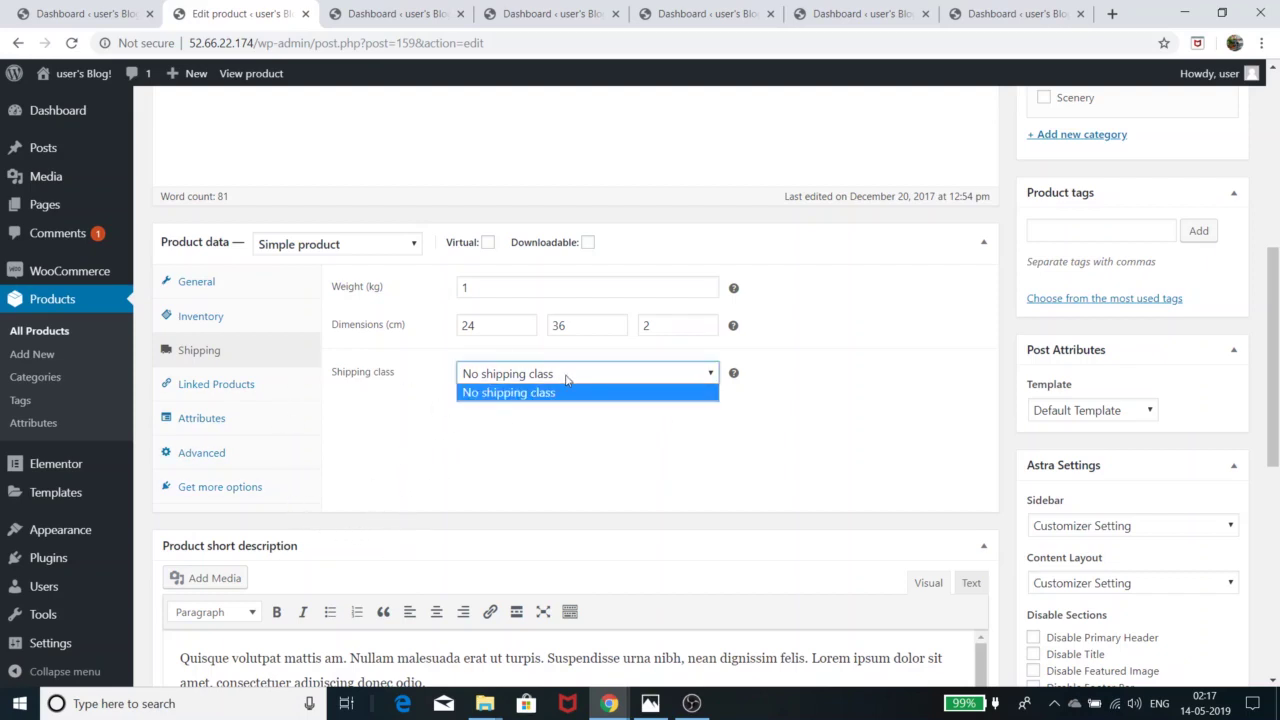
left_click(558, 392)
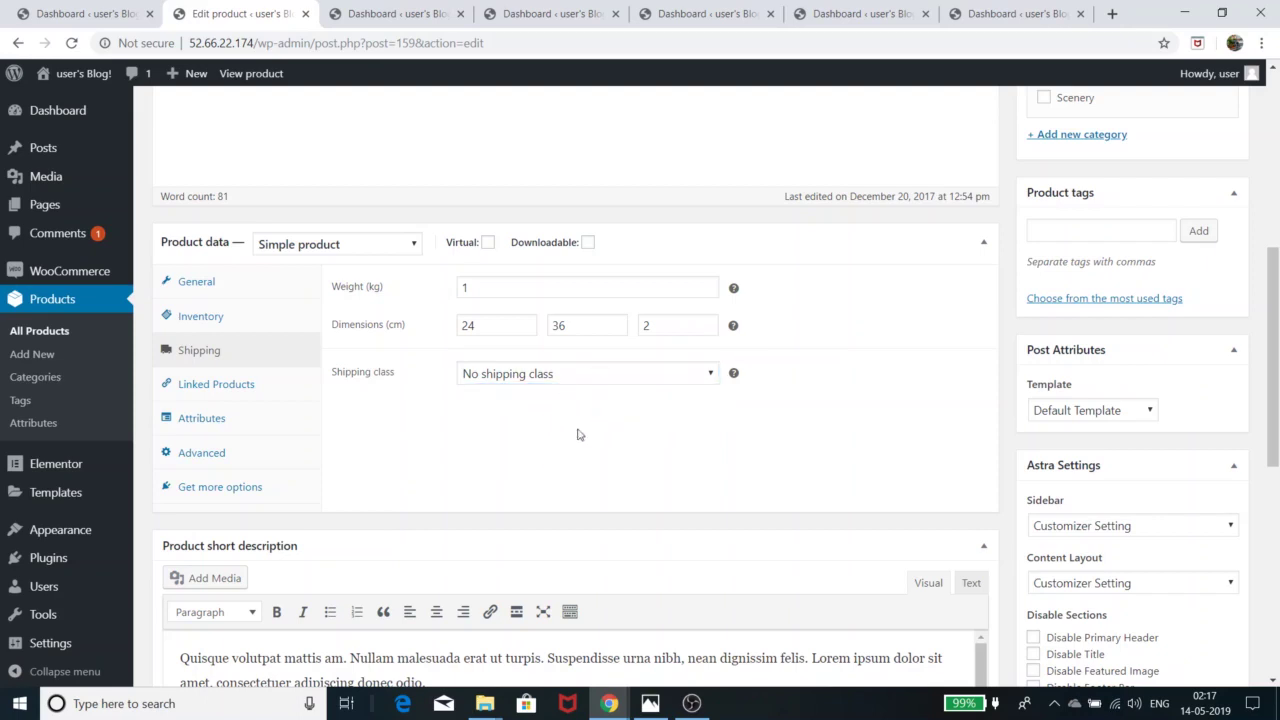
Step: Examine the product's linked products settings, including the explanations and search fields for upsells and cross-sells
left_click(229, 394)
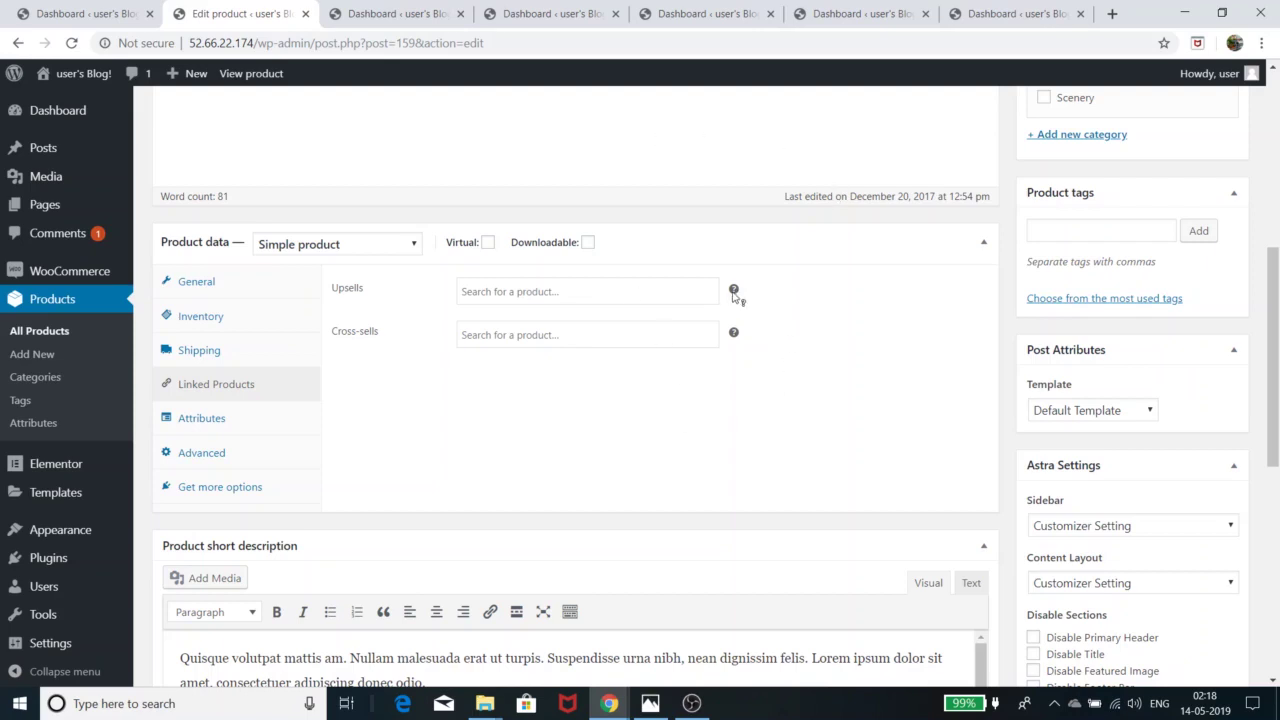
mouse_move(735, 292)
mouse_move(737, 334)
left_click(520, 336)
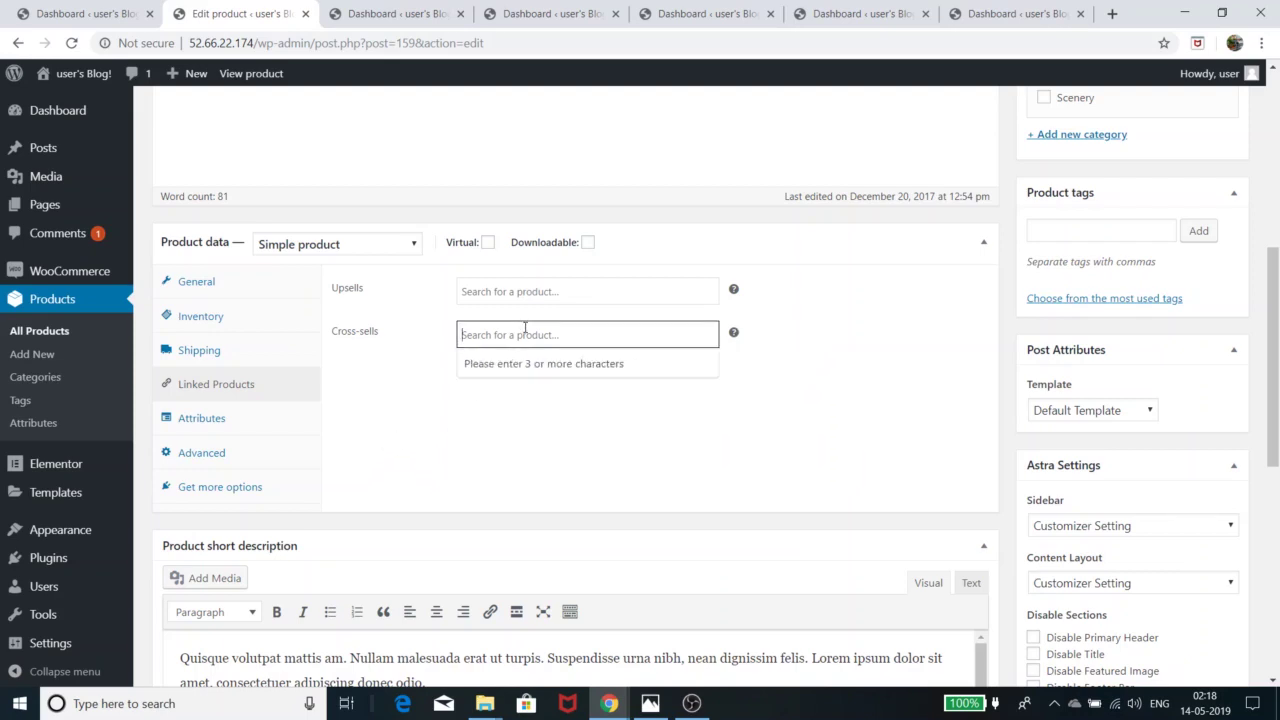
left_click(520, 291)
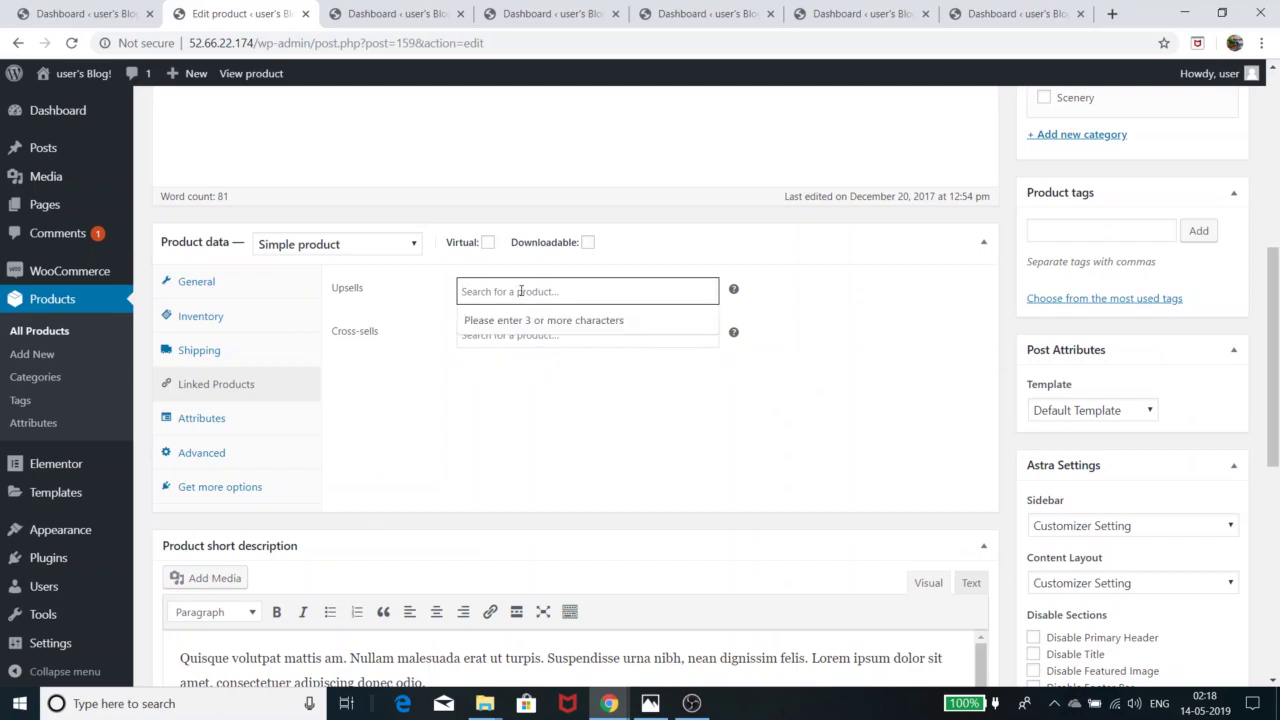
type("t")
key("BackSpace")
Step: Open the product list in a separate browser tab, check the product names available for linking, and return to the Flower Bed product
right_click(56, 331)
key("Escape")
left_click(365, 13)
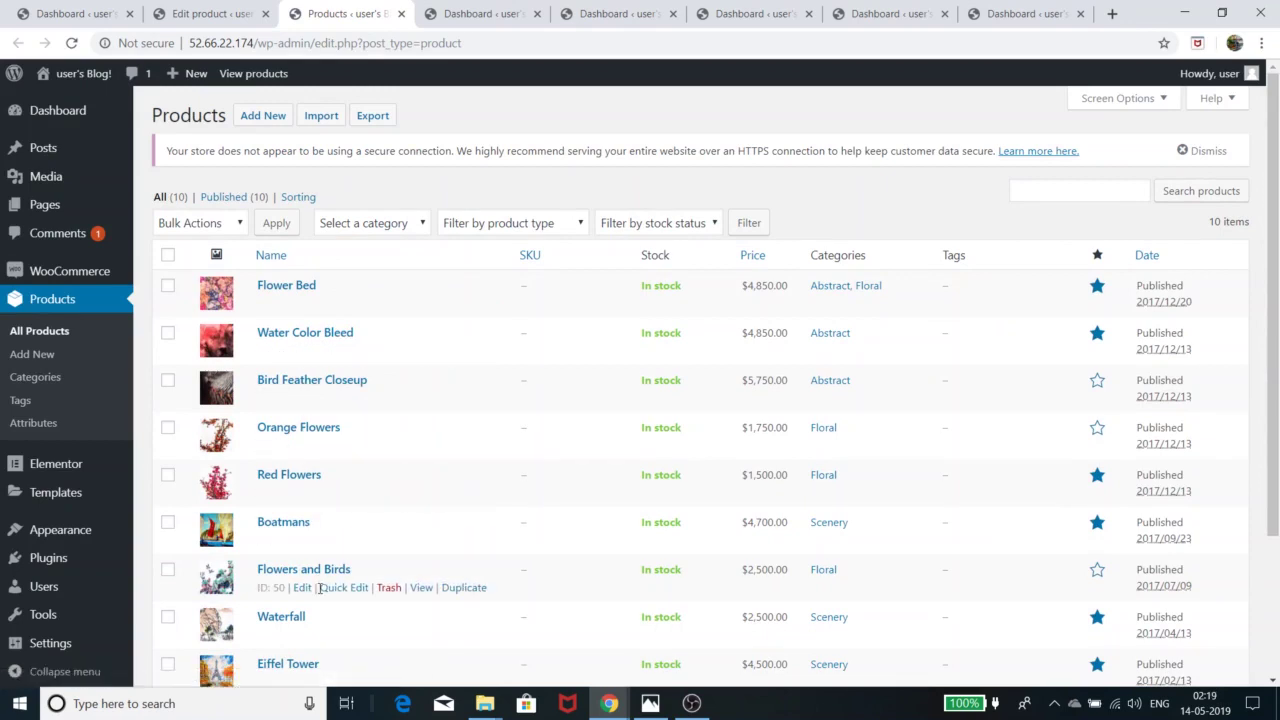
scroll(319, 587, "down", 2)
scroll(320, 592, "up", 1)
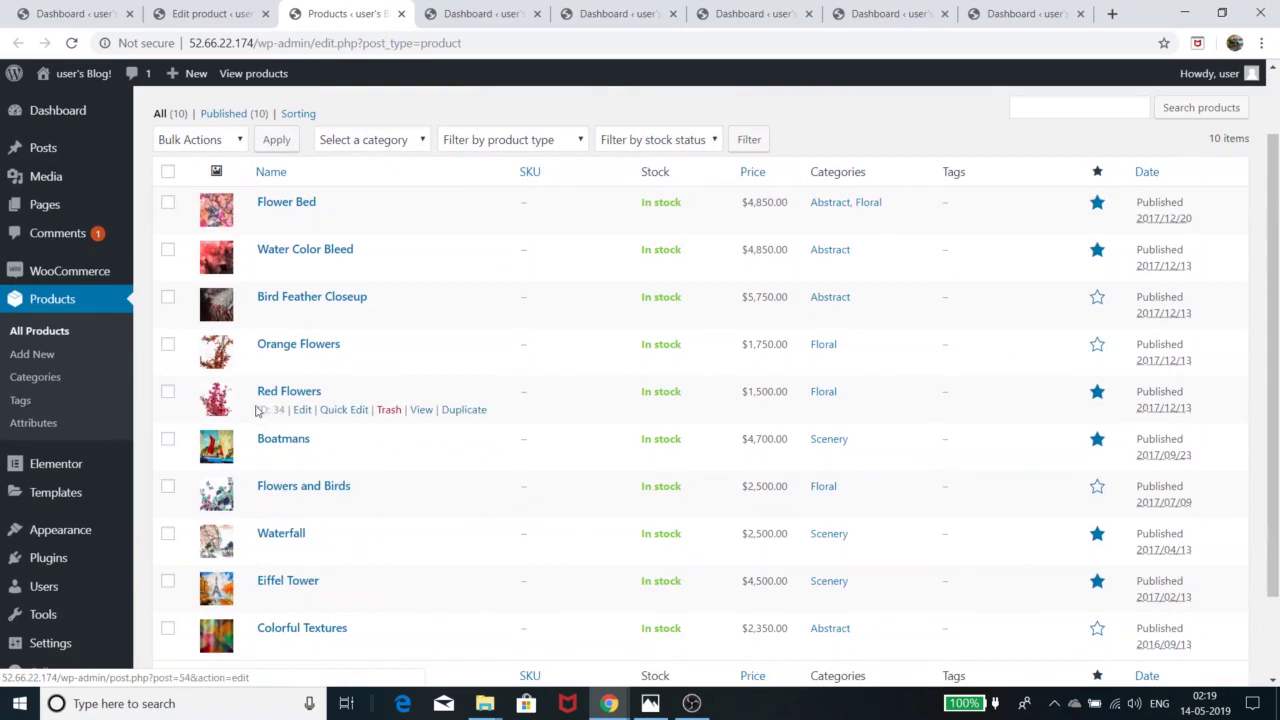
left_click(210, 13)
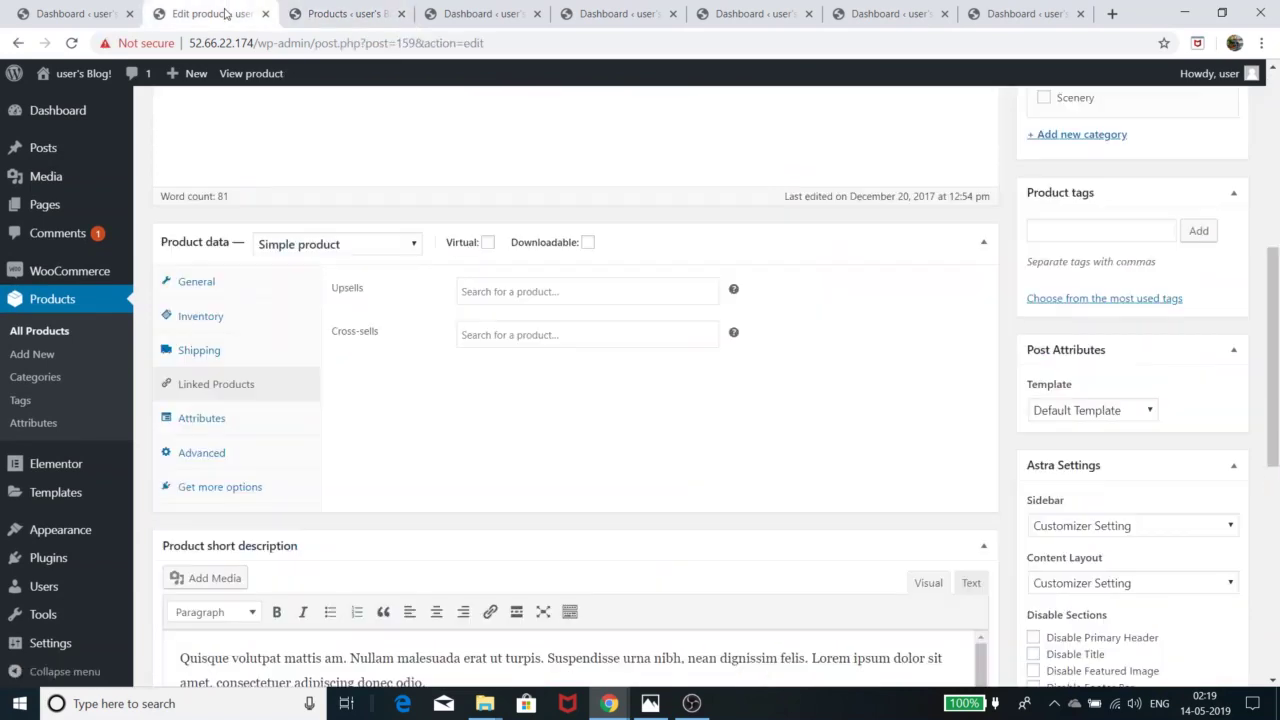
Step: Add Red Flowers (#34) as an upsell of the Flower Bed product and update the product
left_click(526, 300)
type("r")
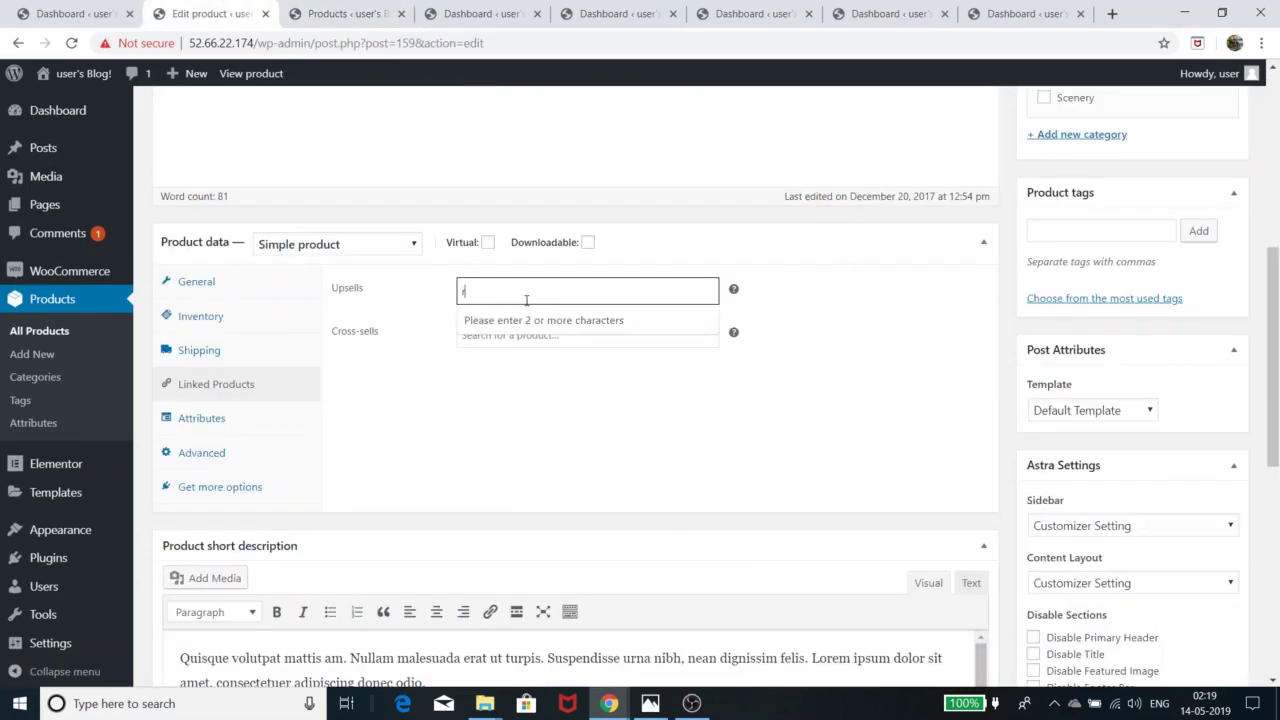
type("ed")
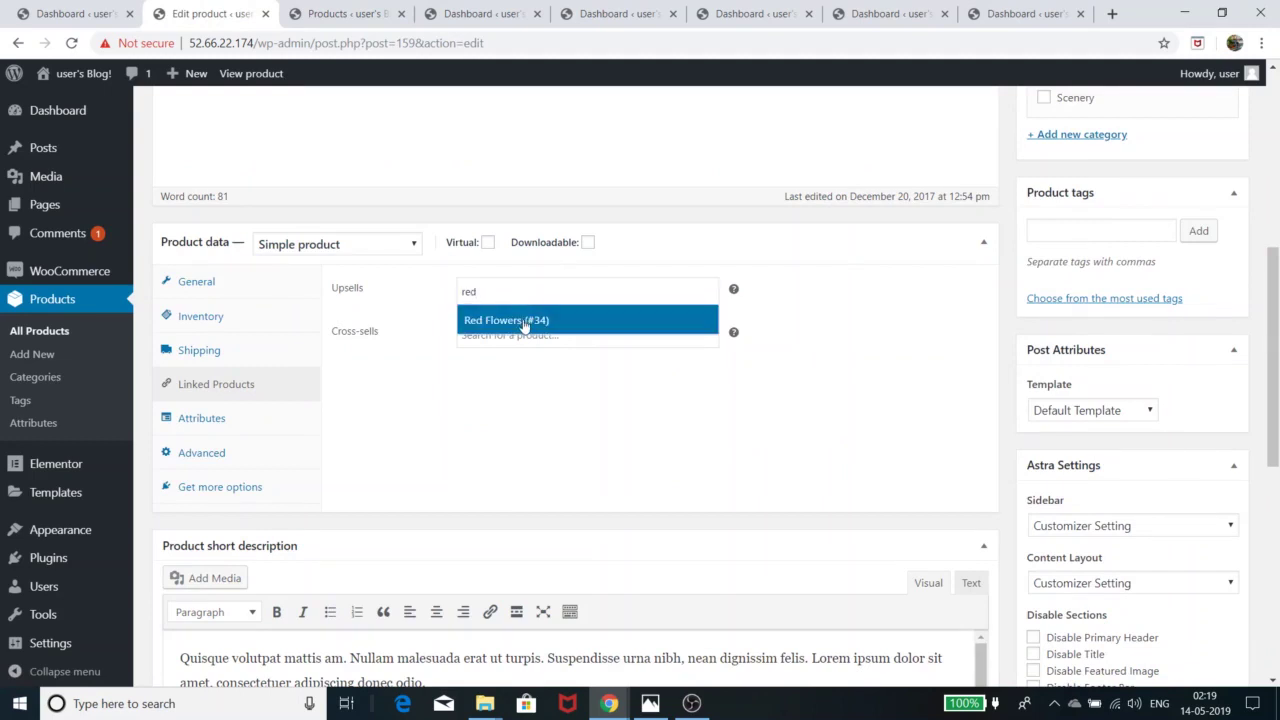
left_click(524, 321)
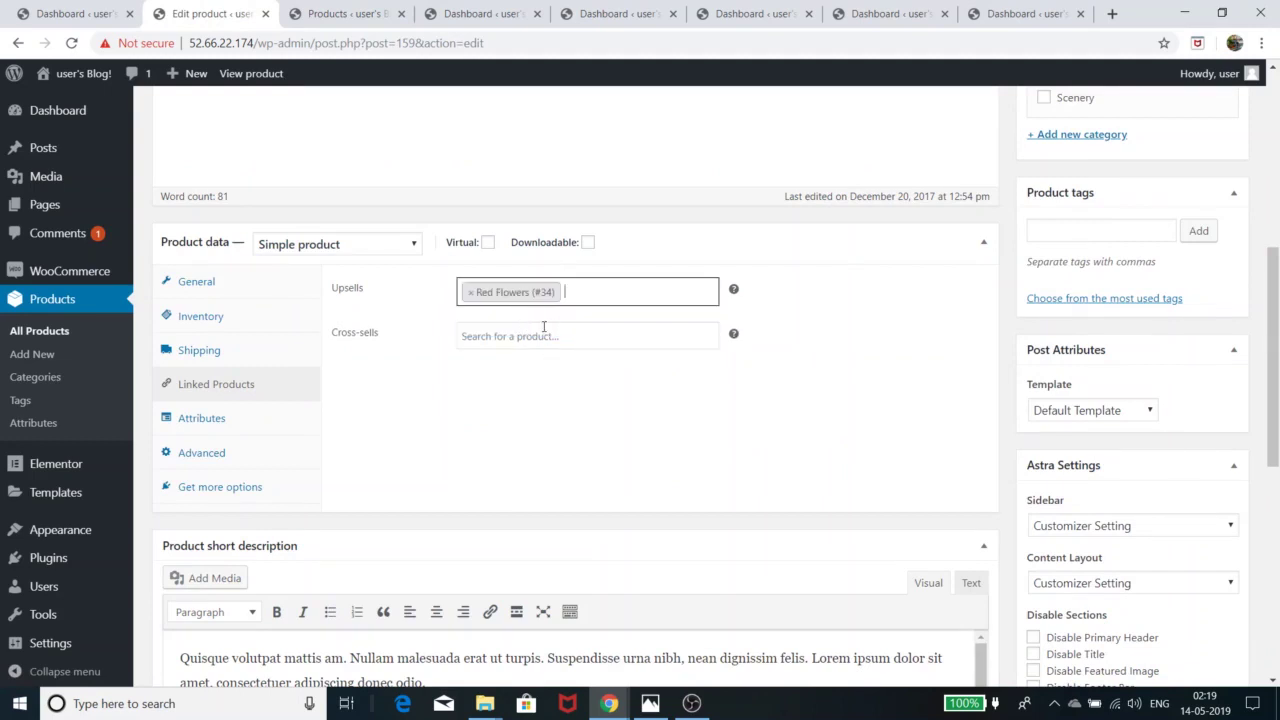
scroll(727, 465, "up", 1)
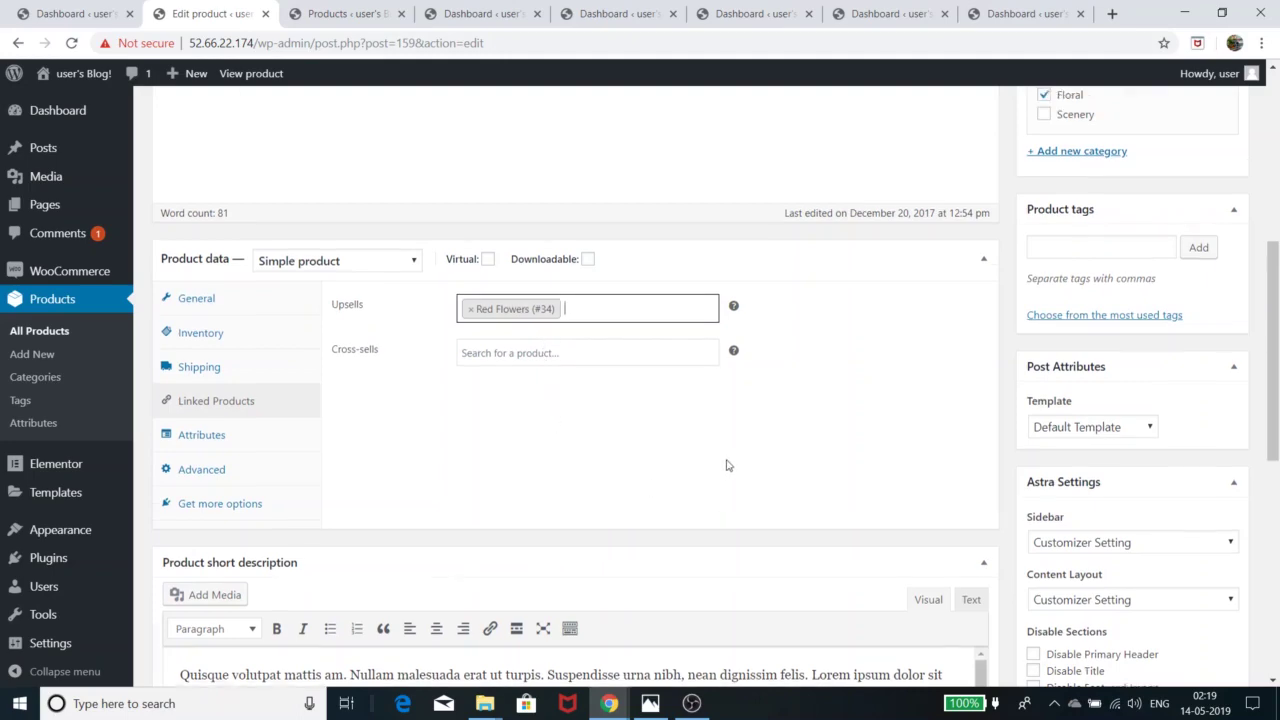
scroll(727, 465, "up", 6)
left_click(1213, 420)
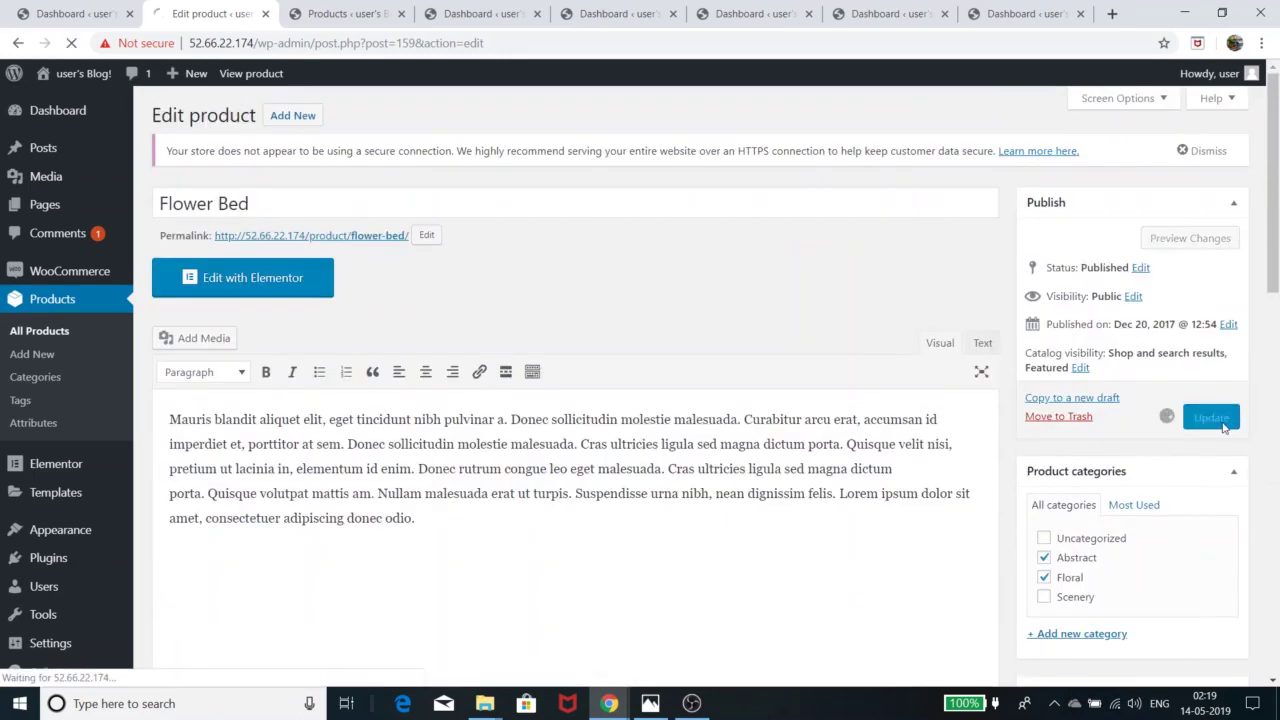
Step: View the Flower Bed product page in the store, check its recommended products section, and compare it with the product's linked products settings
left_click(345, 13)
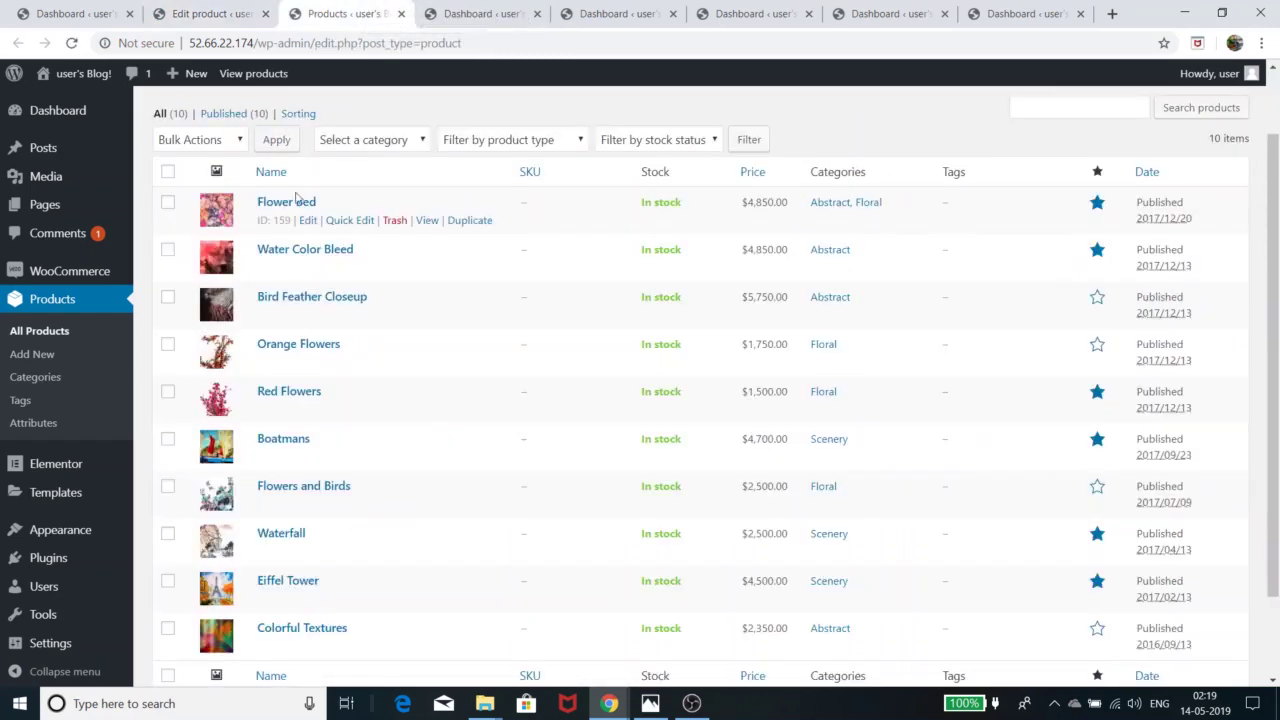
left_click(427, 221)
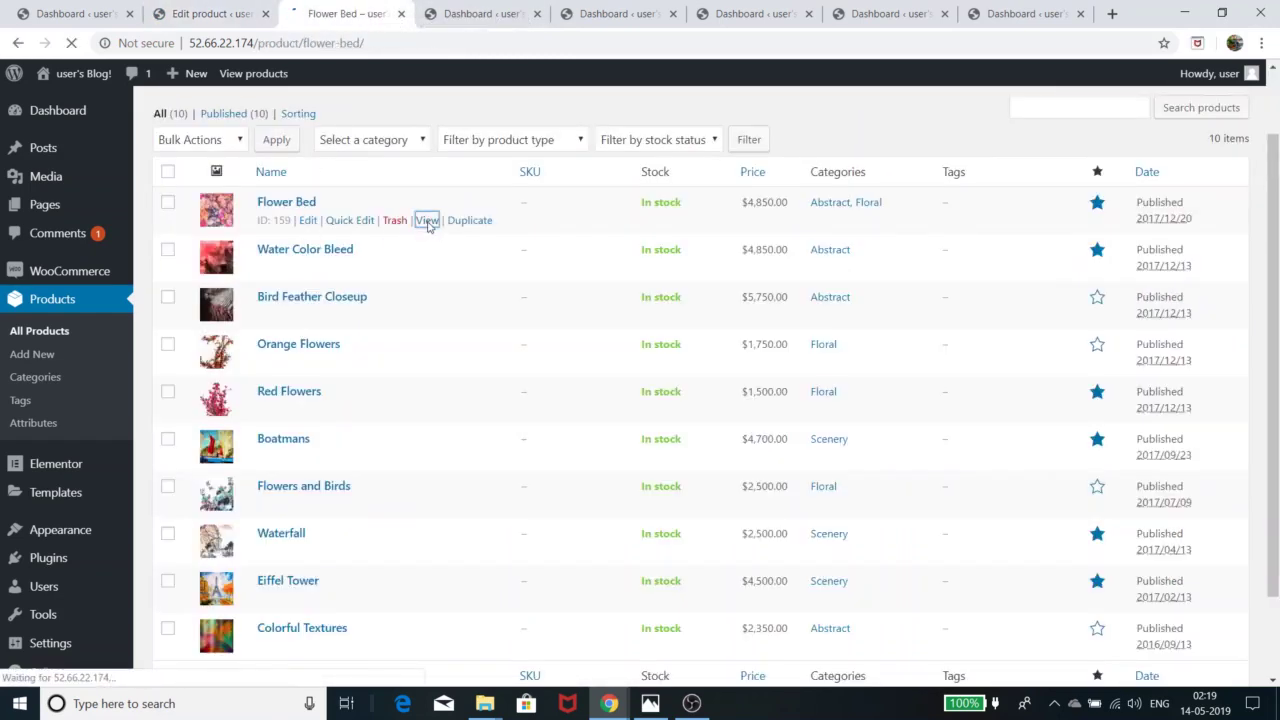
scroll(417, 324, "down", 10)
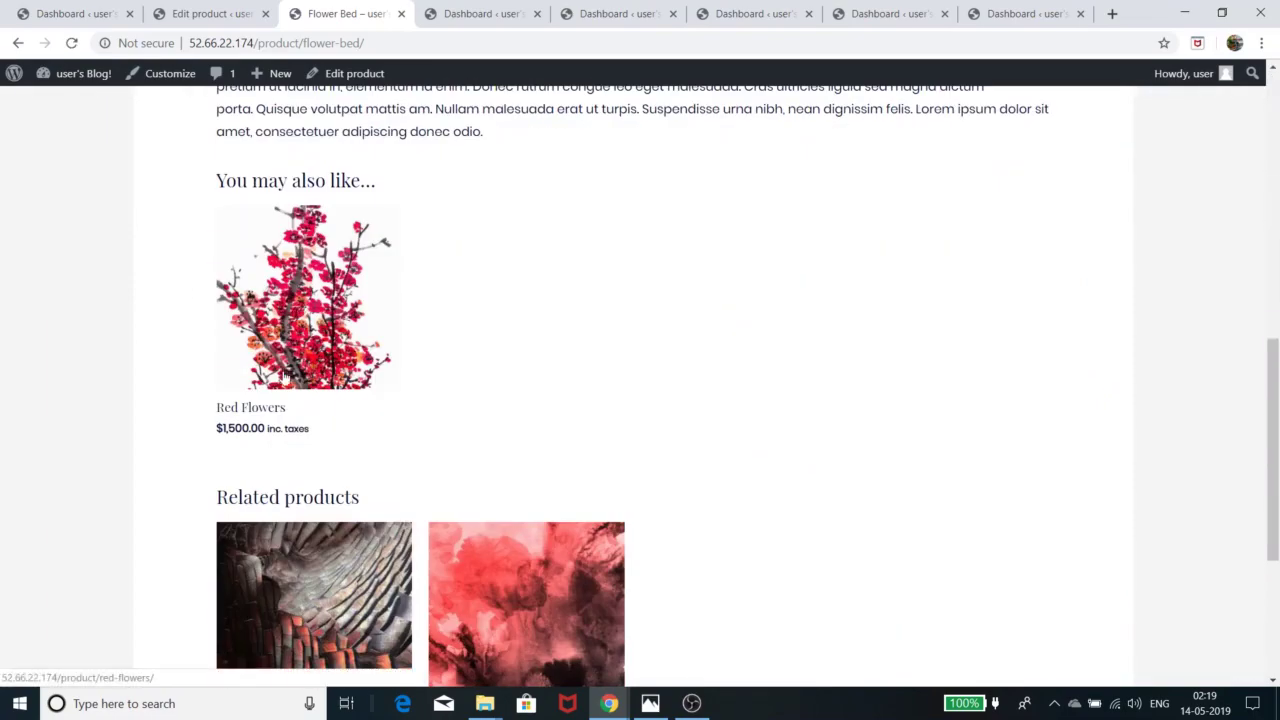
left_click(180, 13)
scroll(430, 445, "down", 7)
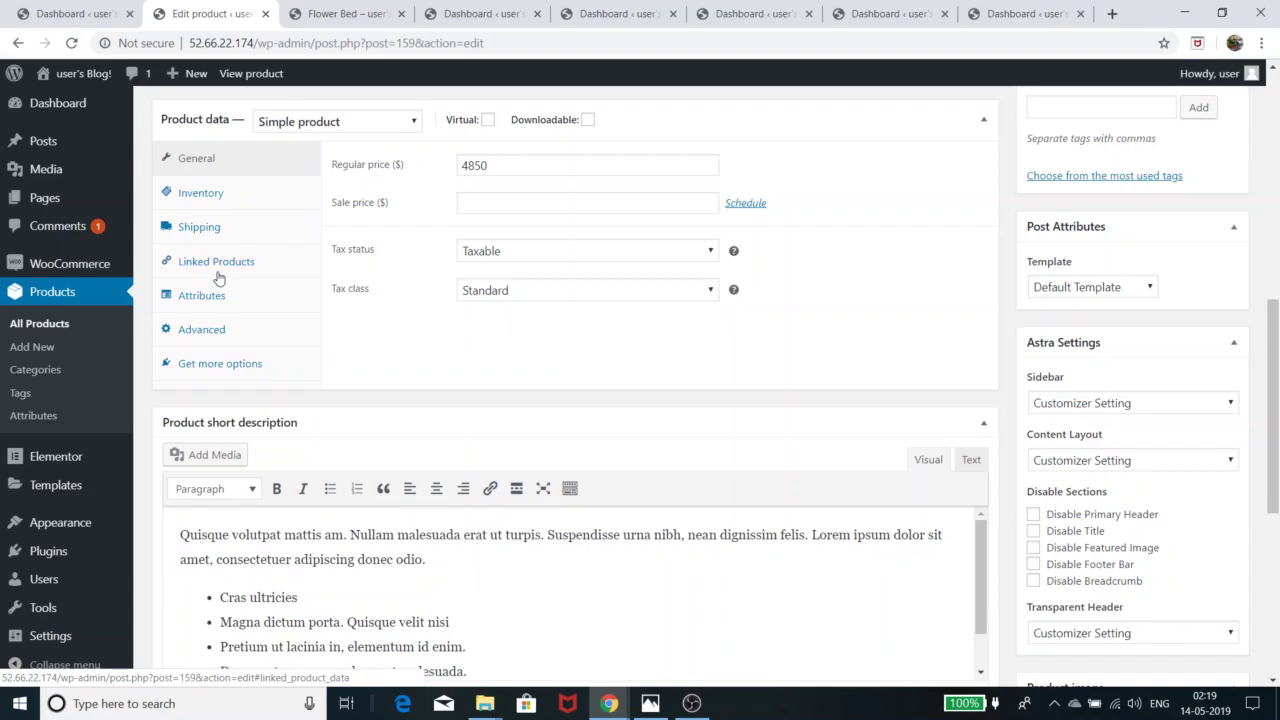
left_click(218, 262)
left_click(323, 20)
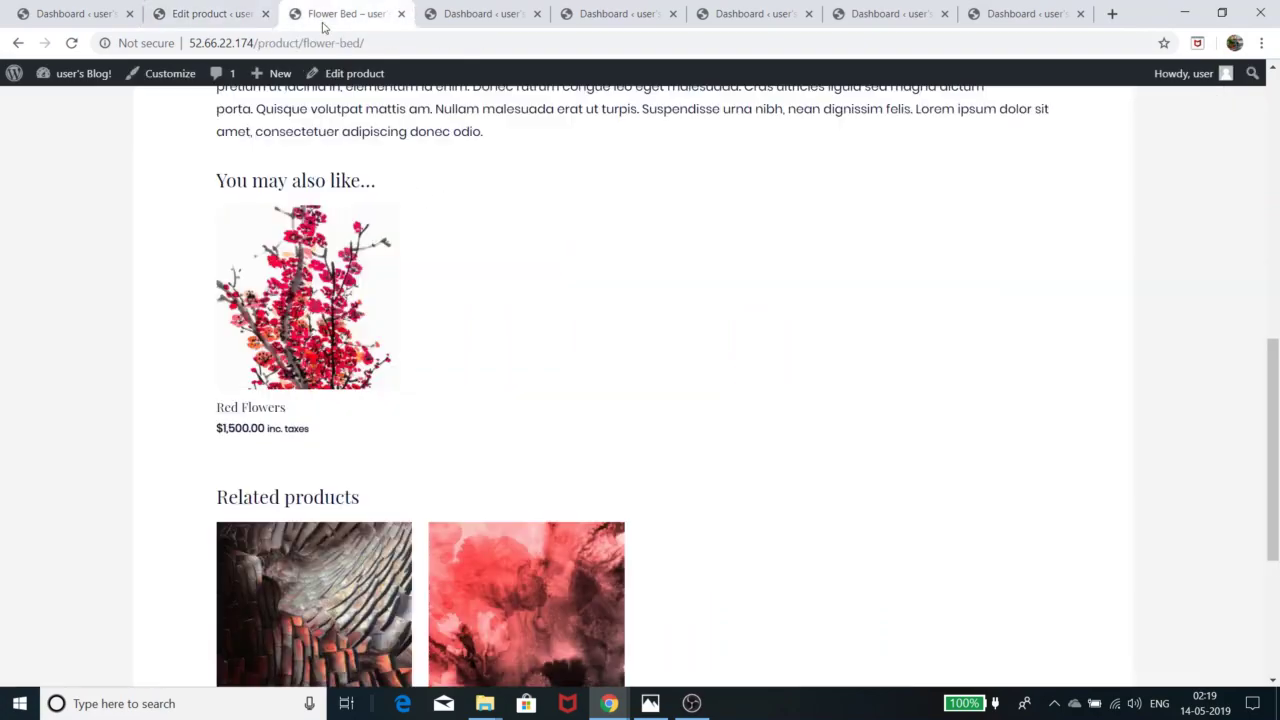
scroll(430, 300, "up", 5)
scroll(437, 397, "up", 3)
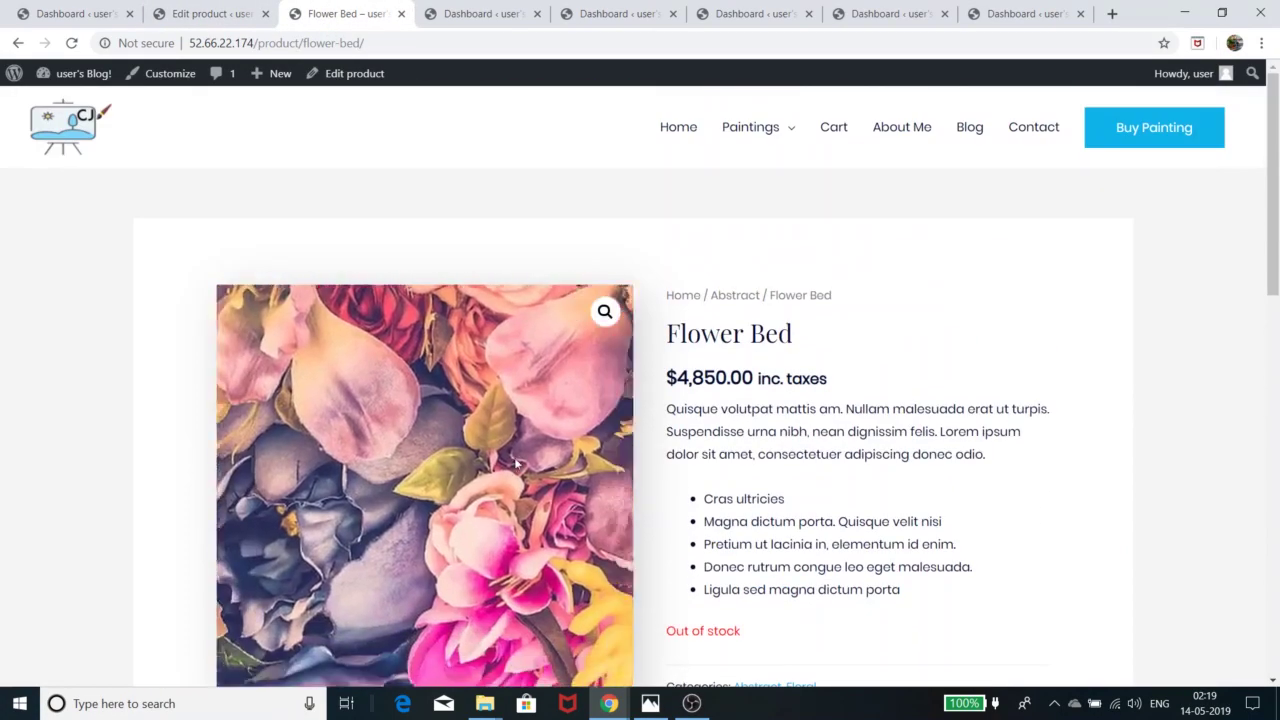
scroll(500, 410, "down", 5)
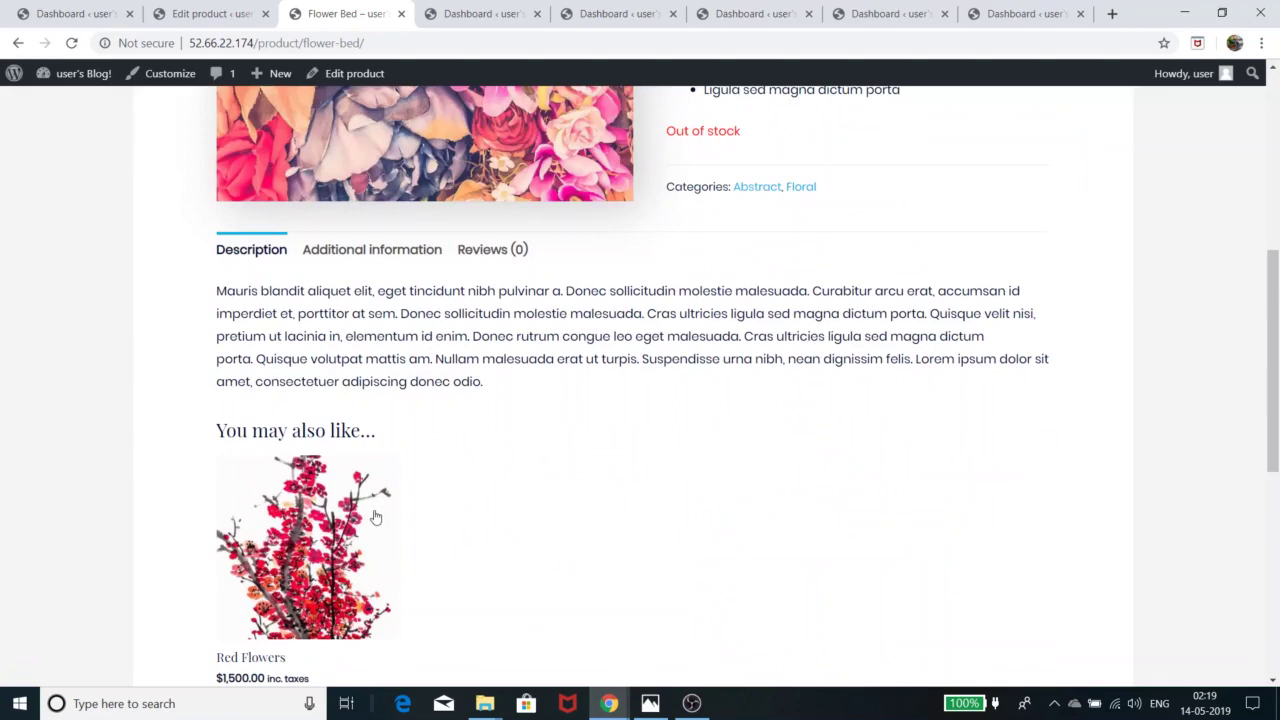
Step: Check the product list for a suitable painting, add Bird Feather Closeup (#46) as a Flower Bed cross-sell, and update the product
left_click(222, 16)
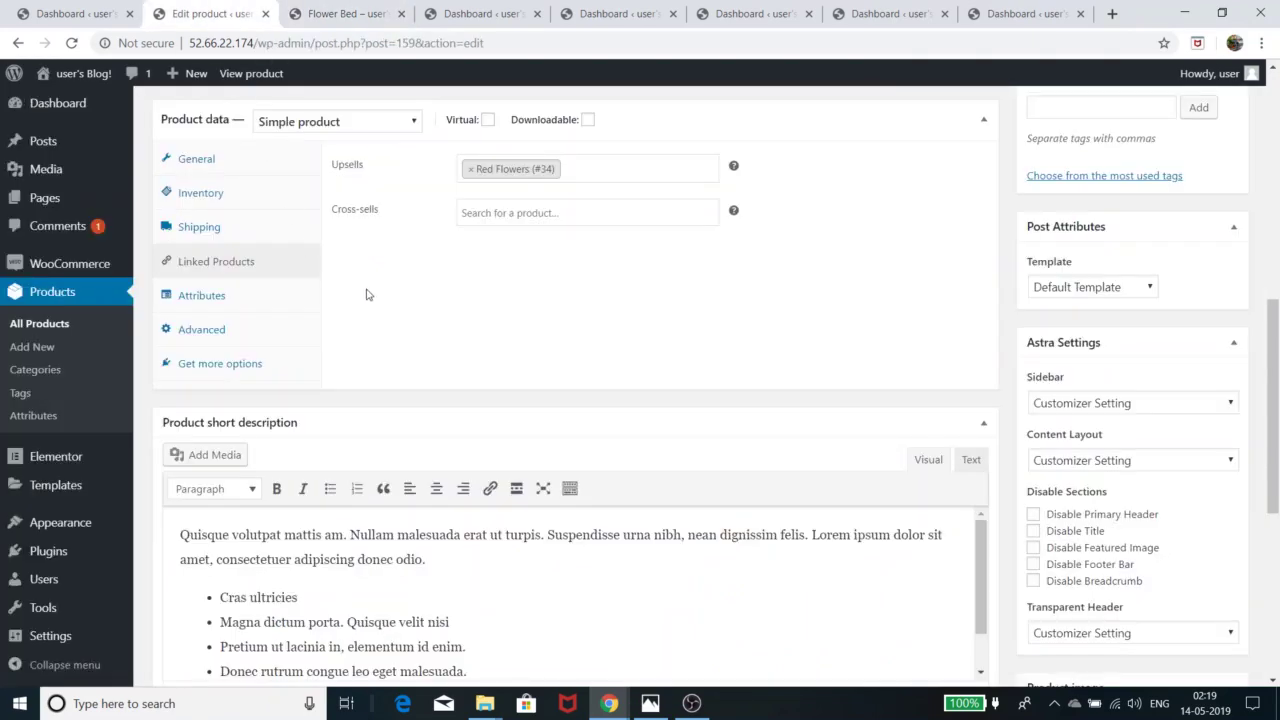
left_click(533, 212)
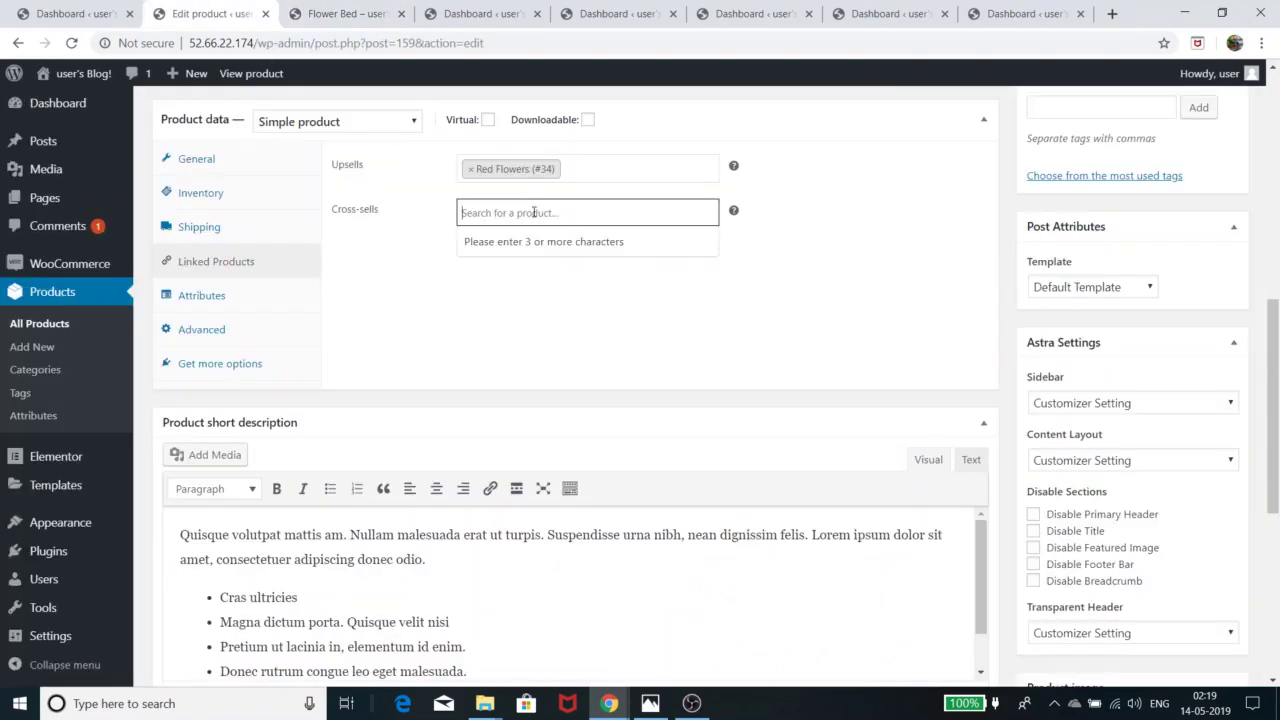
left_click(345, 22)
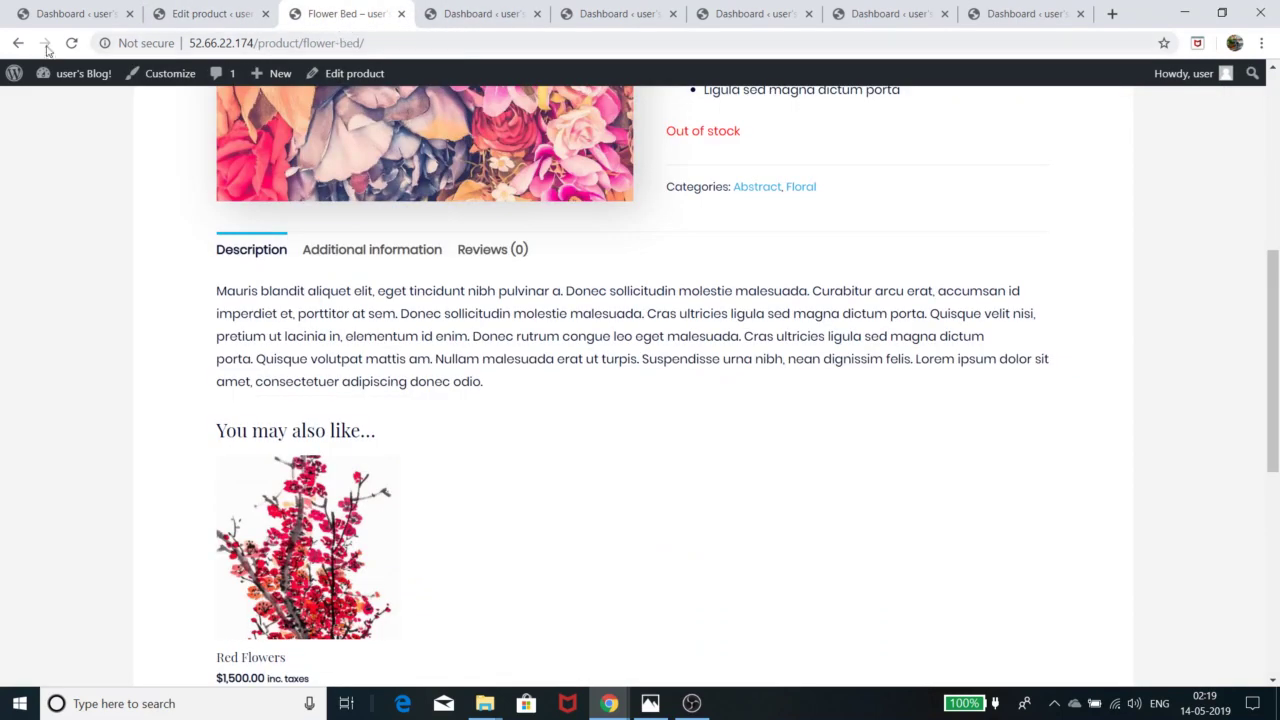
left_click(19, 43)
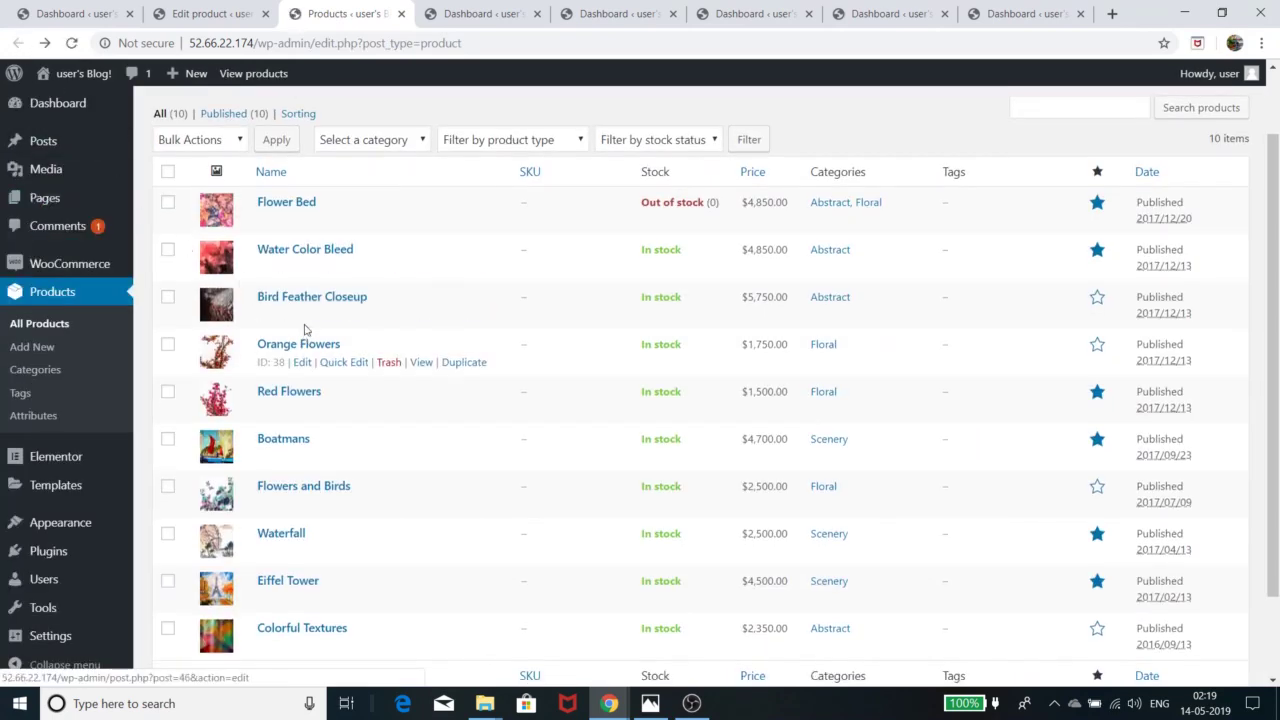
left_click(182, 18)
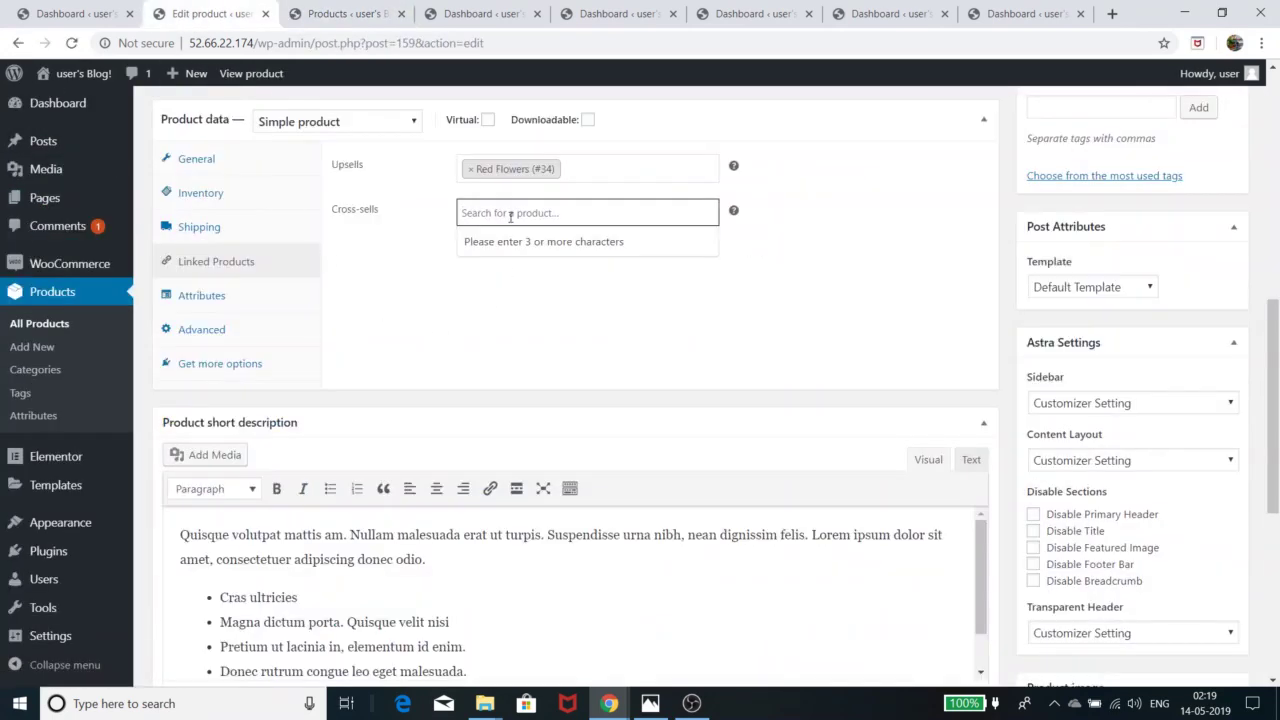
type("bird")
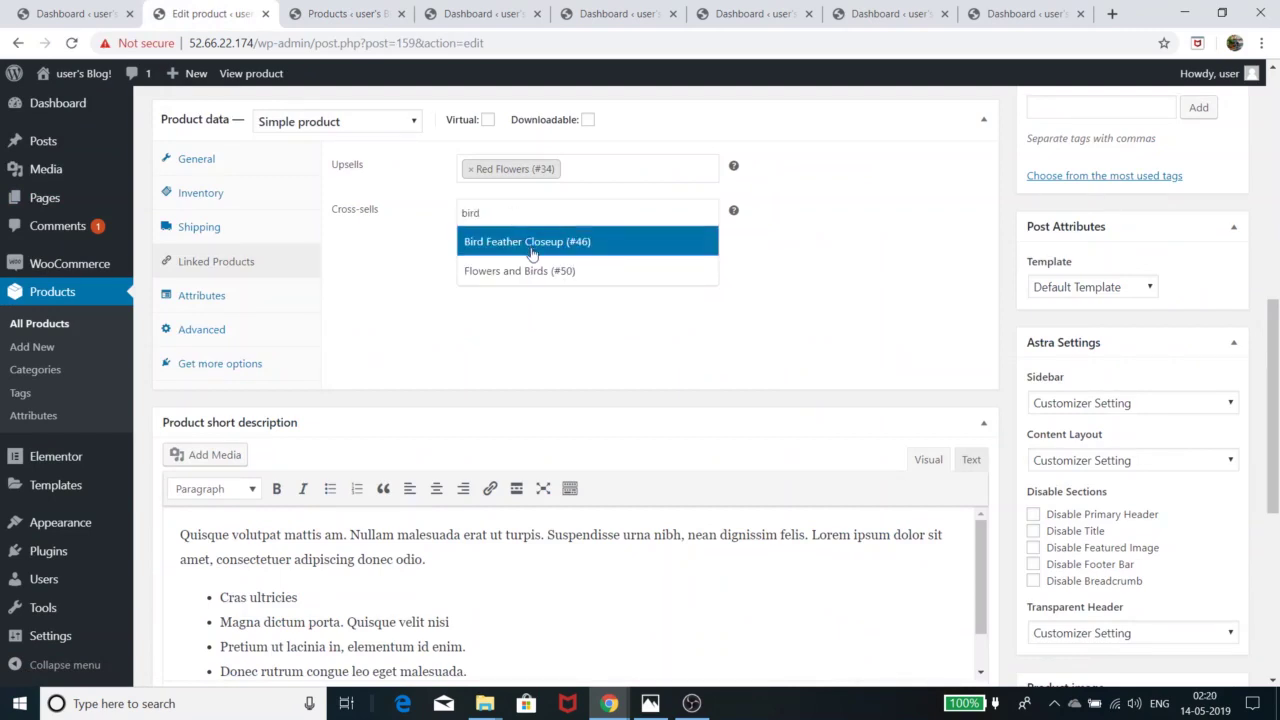
left_click(531, 246)
scroll(896, 521, "down", 1)
scroll(896, 521, "up", 1)
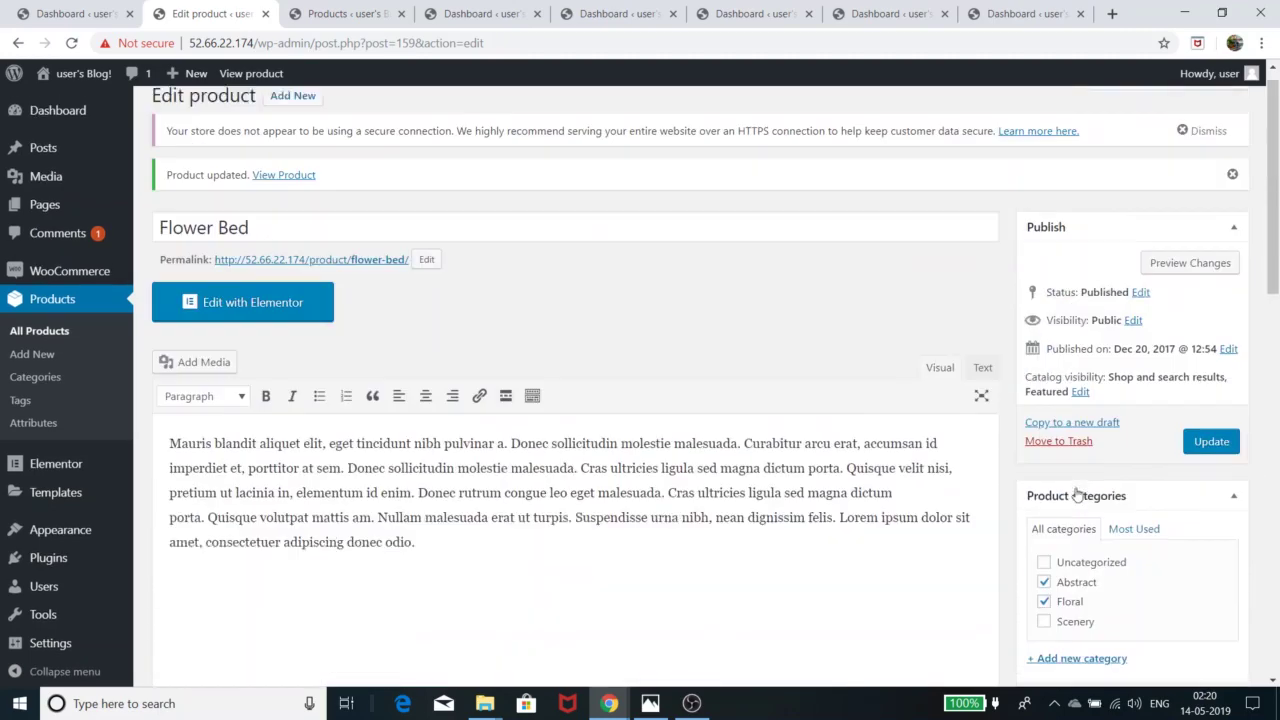
scroll(1077, 495, "up", 1)
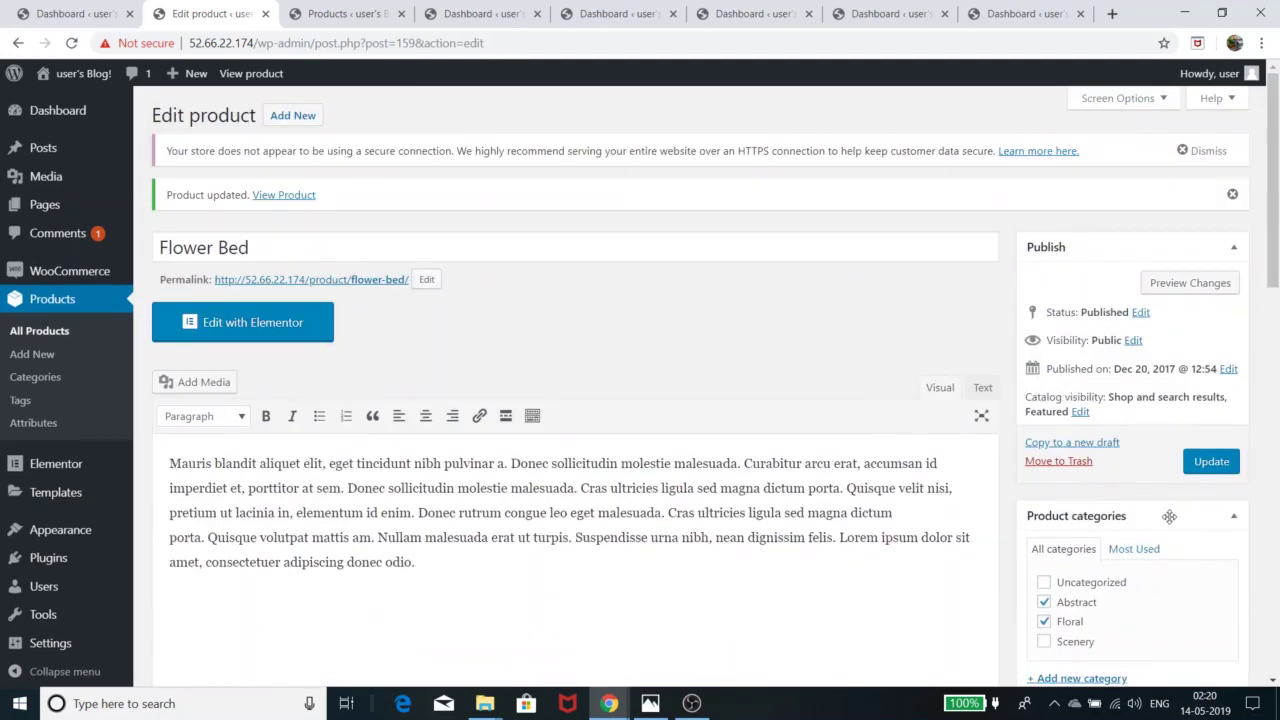
left_click(1208, 462)
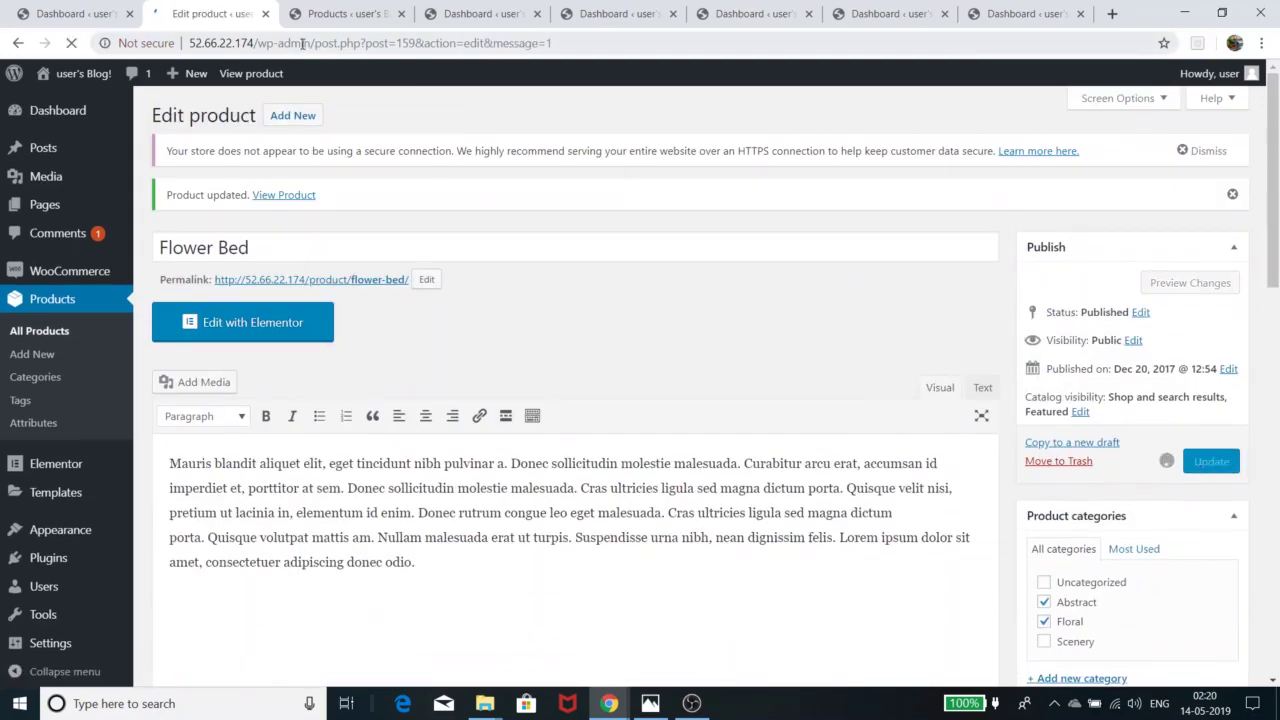
Step: Open Flower Bed's store page from the product list and check its recommendations and availability
left_click(369, 7)
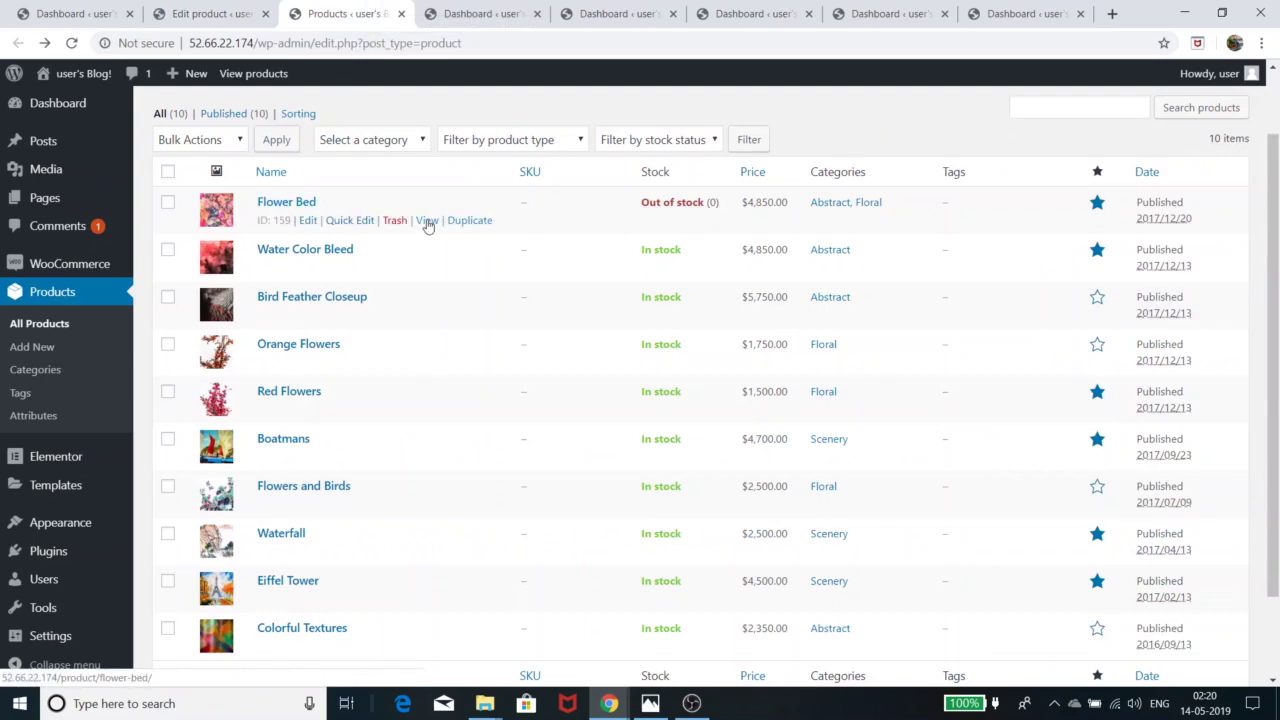
left_click(427, 221)
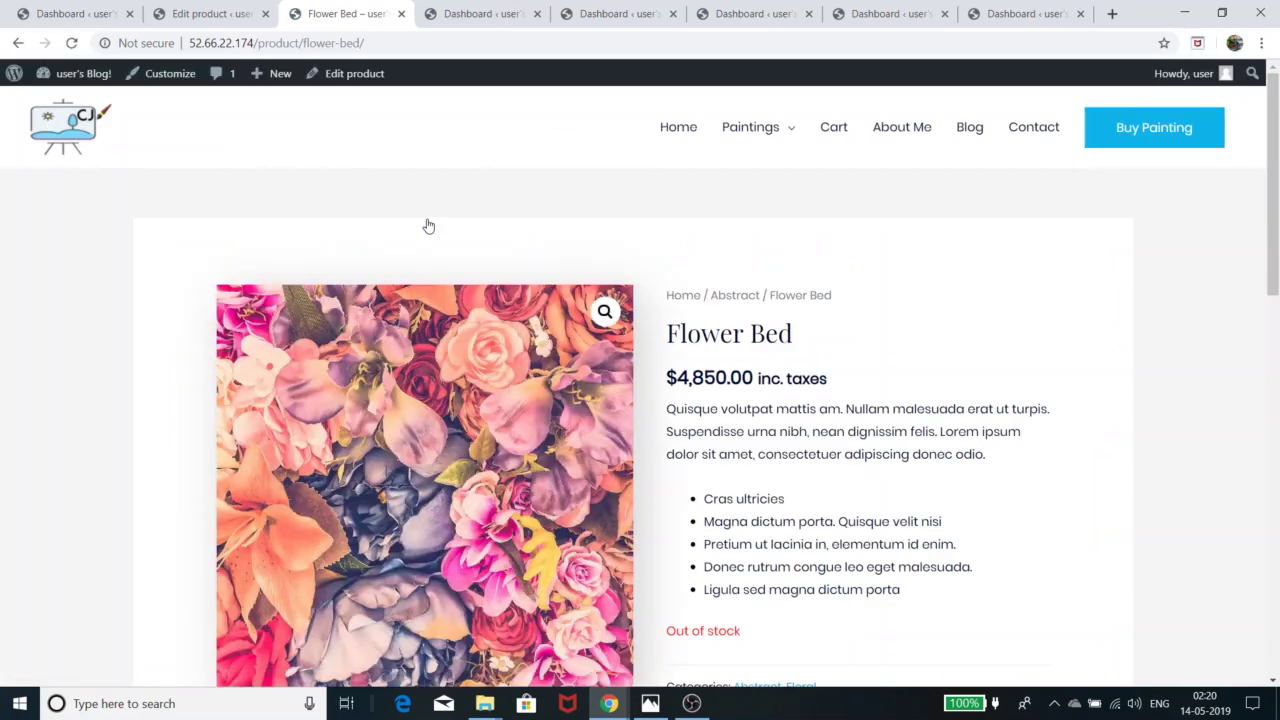
scroll(675, 413, "down", 3)
scroll(735, 455, "down", 4)
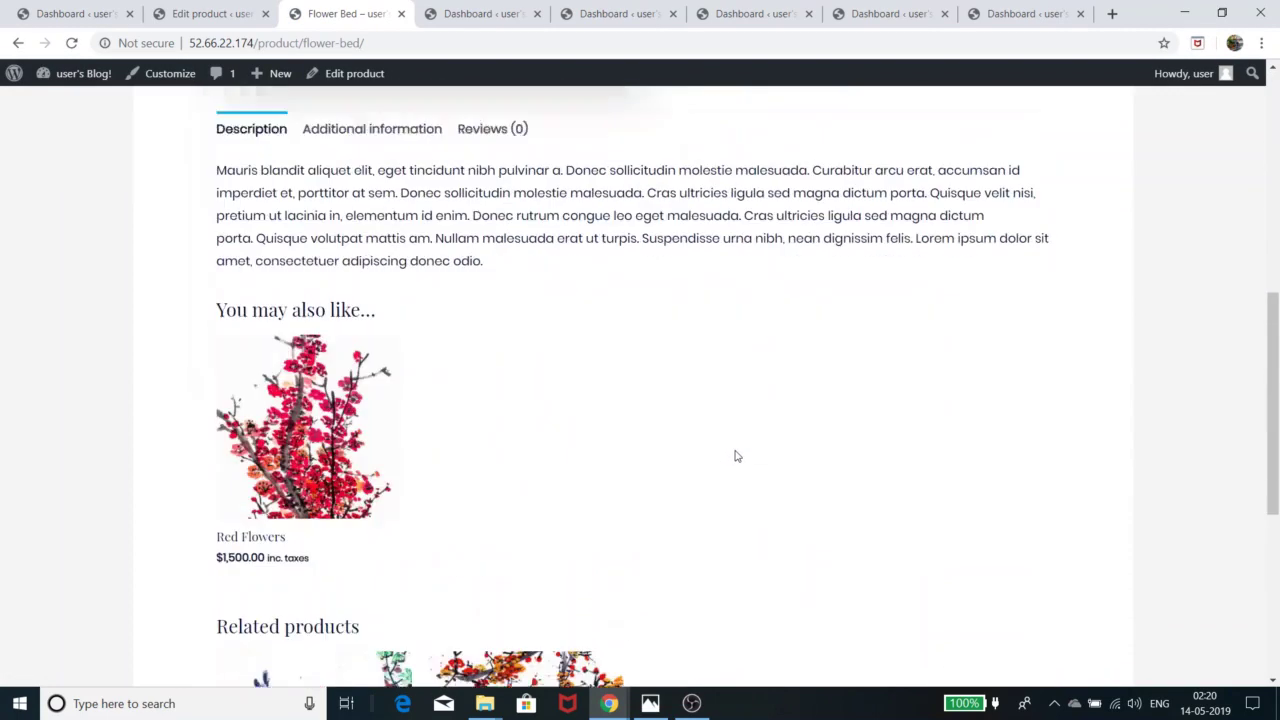
scroll(735, 456, "up", 1)
scroll(735, 456, "up", 3)
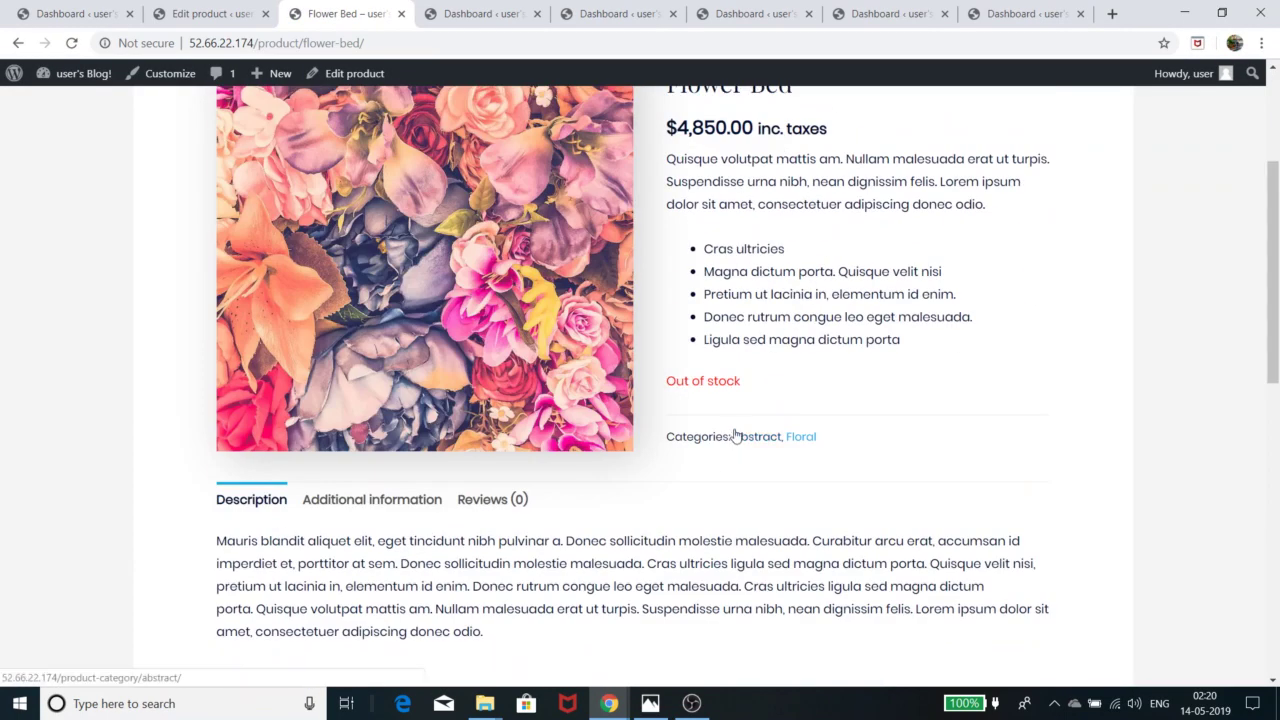
Step: Set the Flower Bed product's stock quantity to 5 in its inventory settings and update the product
left_click(228, 18)
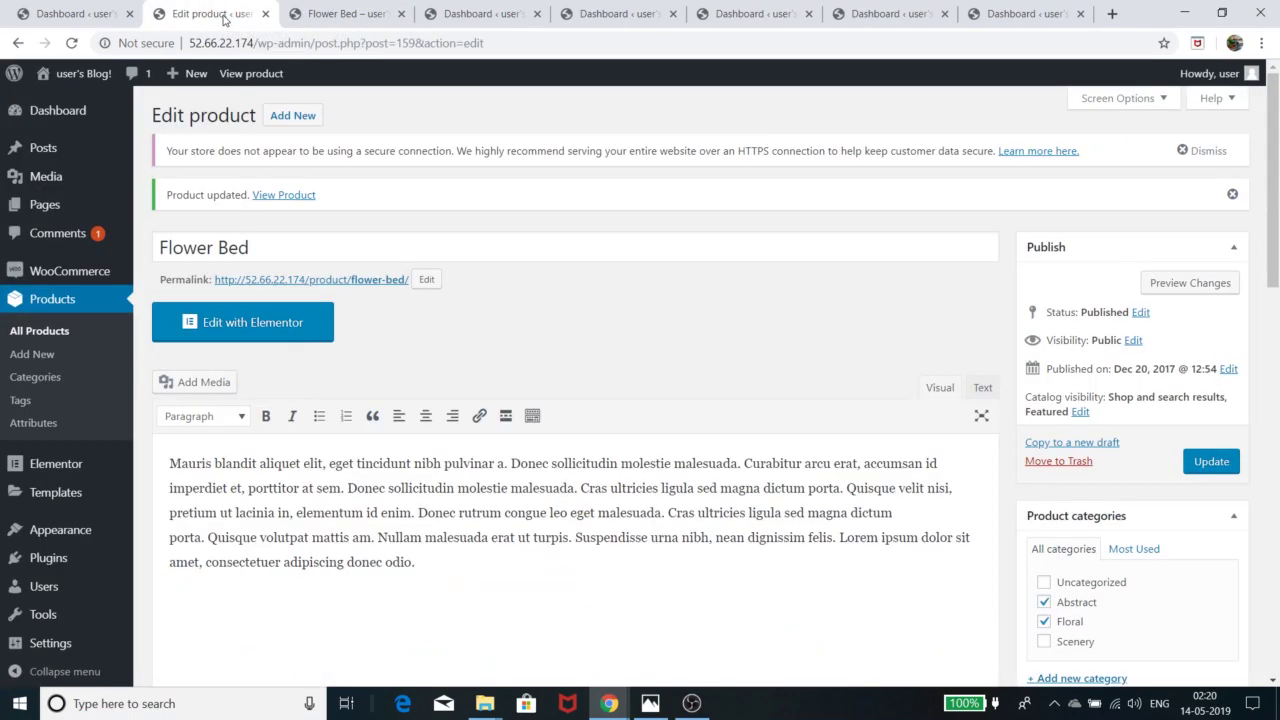
left_click(312, 16)
left_click(200, 16)
scroll(445, 457, "down", 9)
scroll(314, 314, "up", 2)
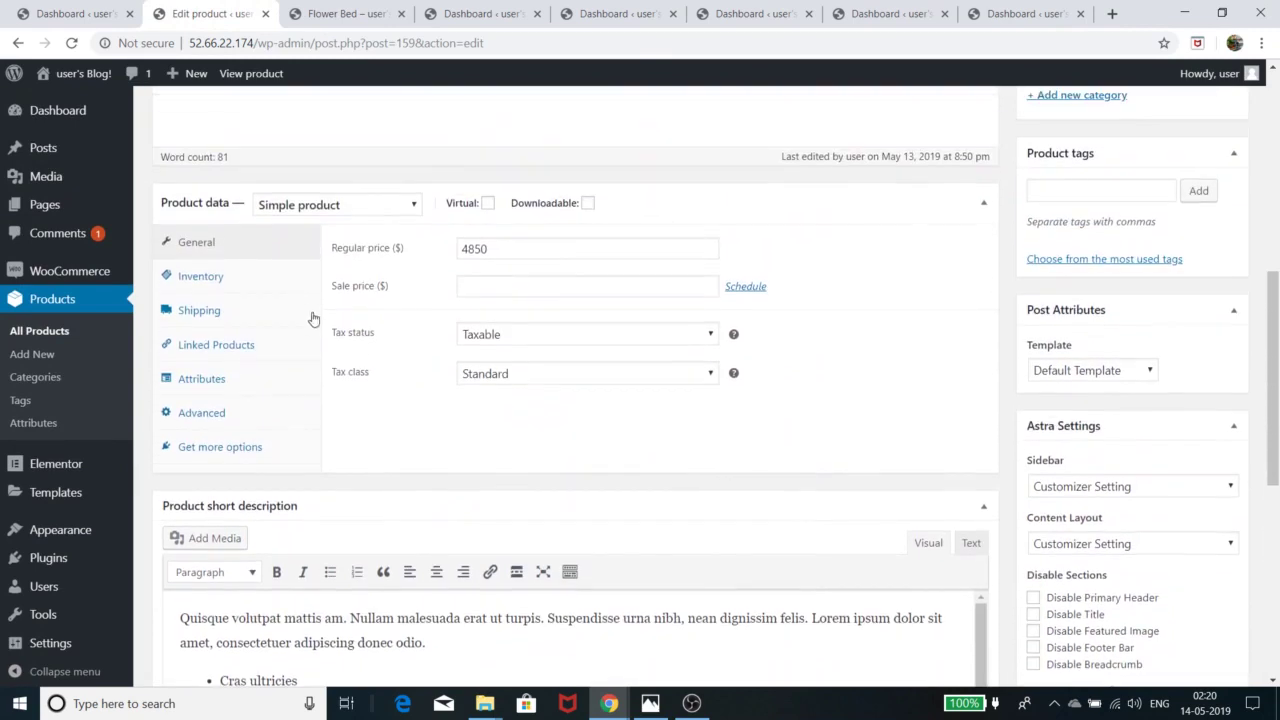
left_click(236, 281)
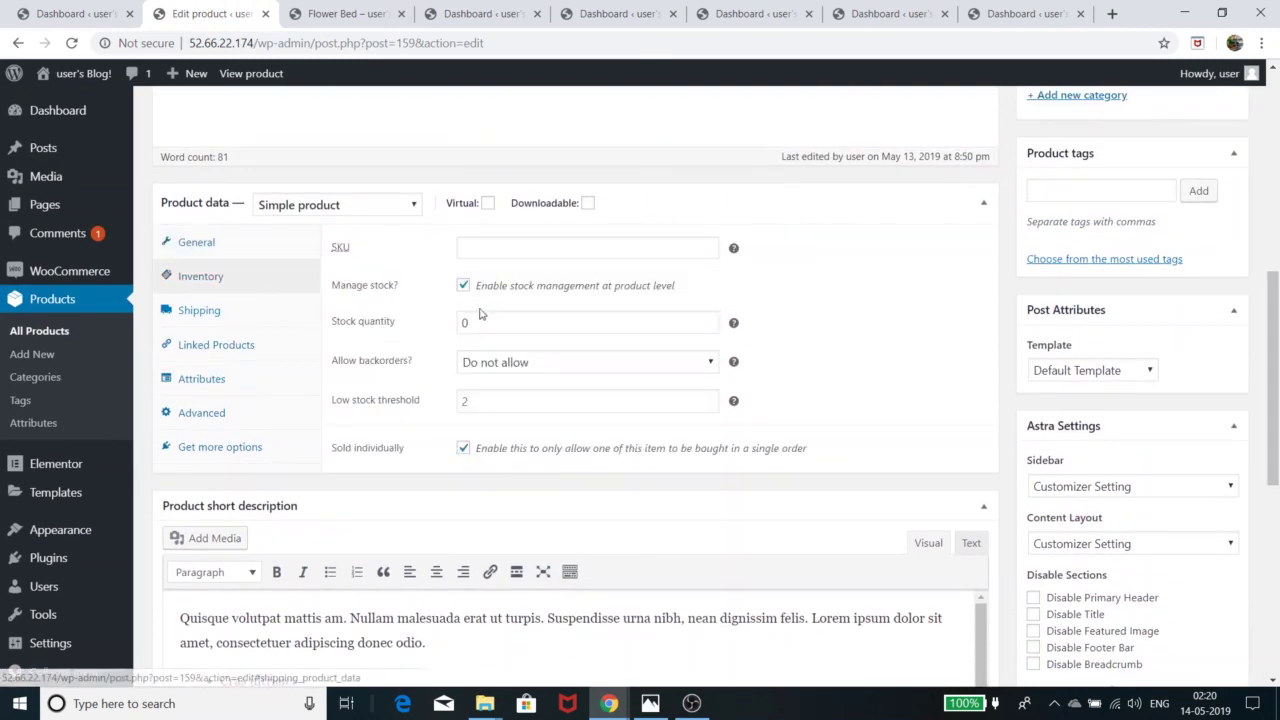
double_click(707, 320)
left_click(707, 321)
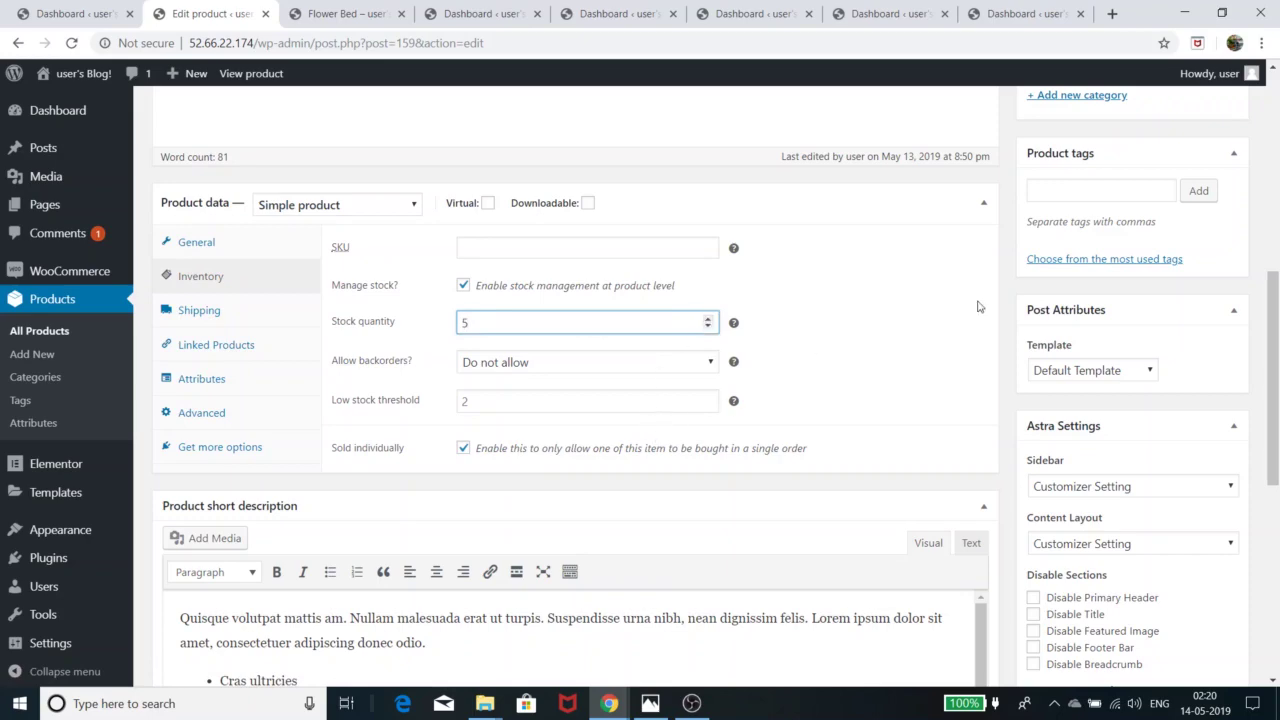
scroll(977, 308, "up", 7)
left_click(1211, 461)
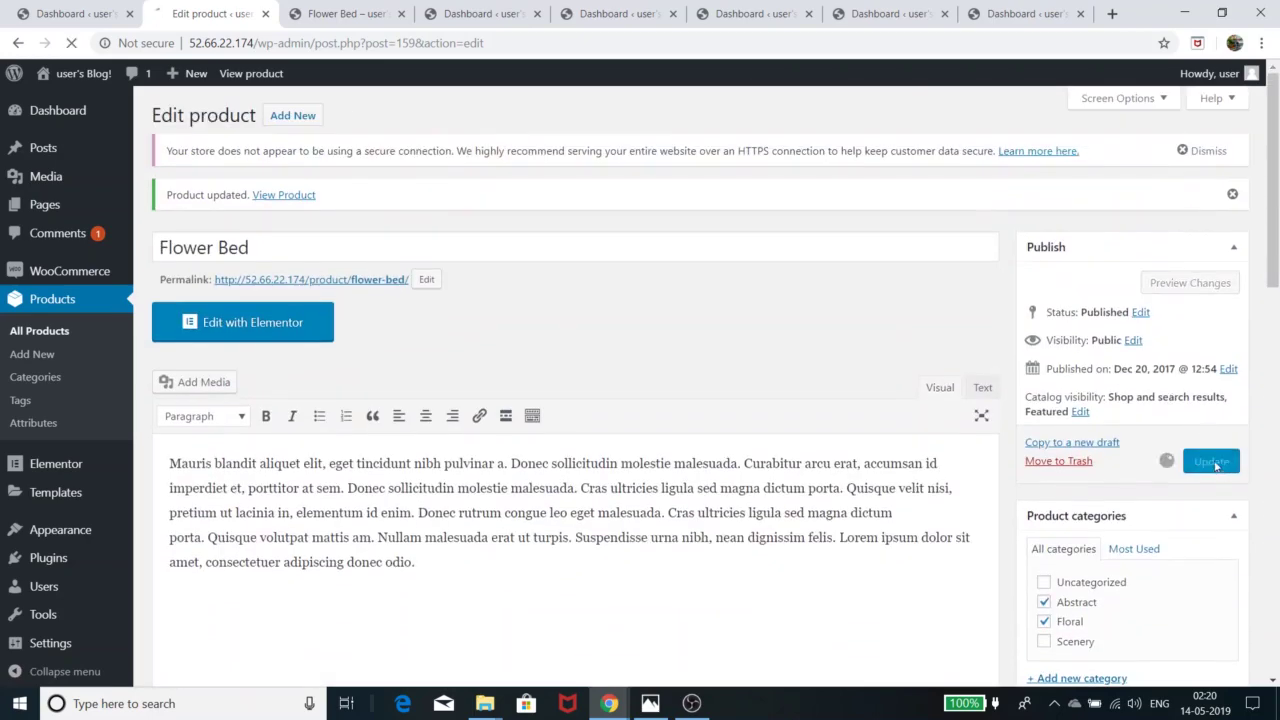
Step: Reload the Flower Bed store page, add the painting to the cart, and check the cross-sell suggestions on the cart page
left_click(335, 14)
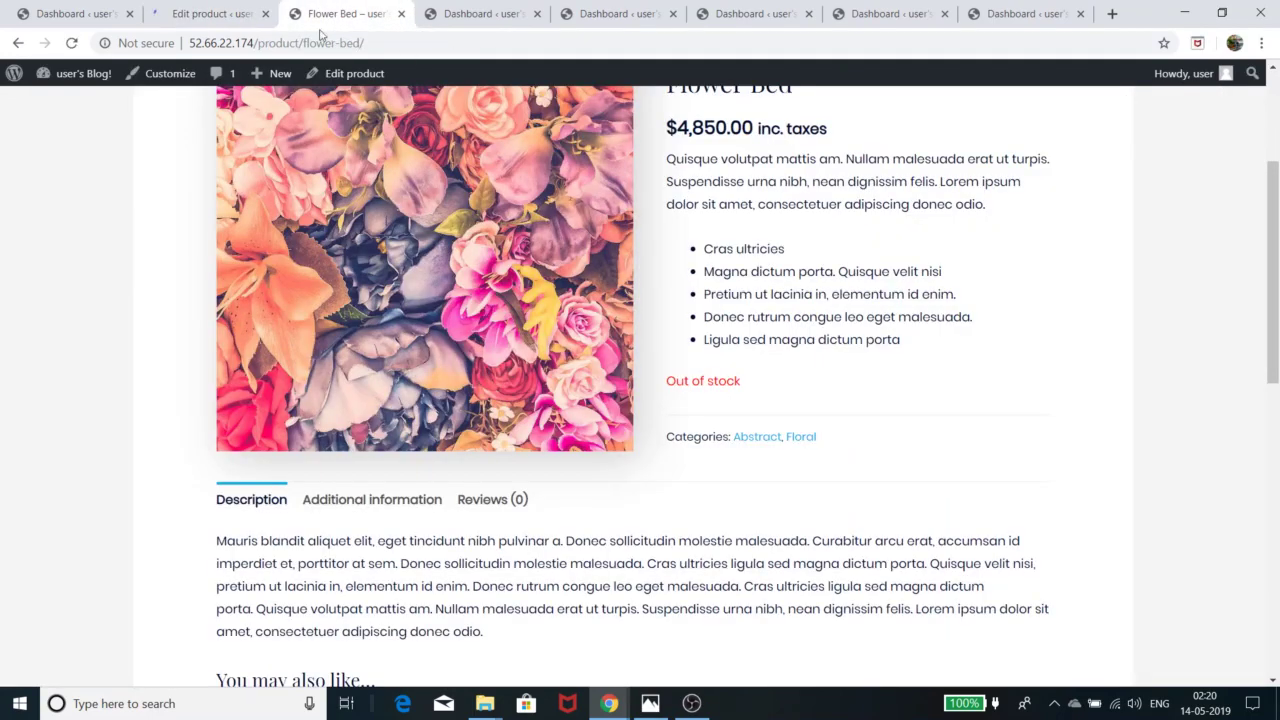
left_click(72, 43)
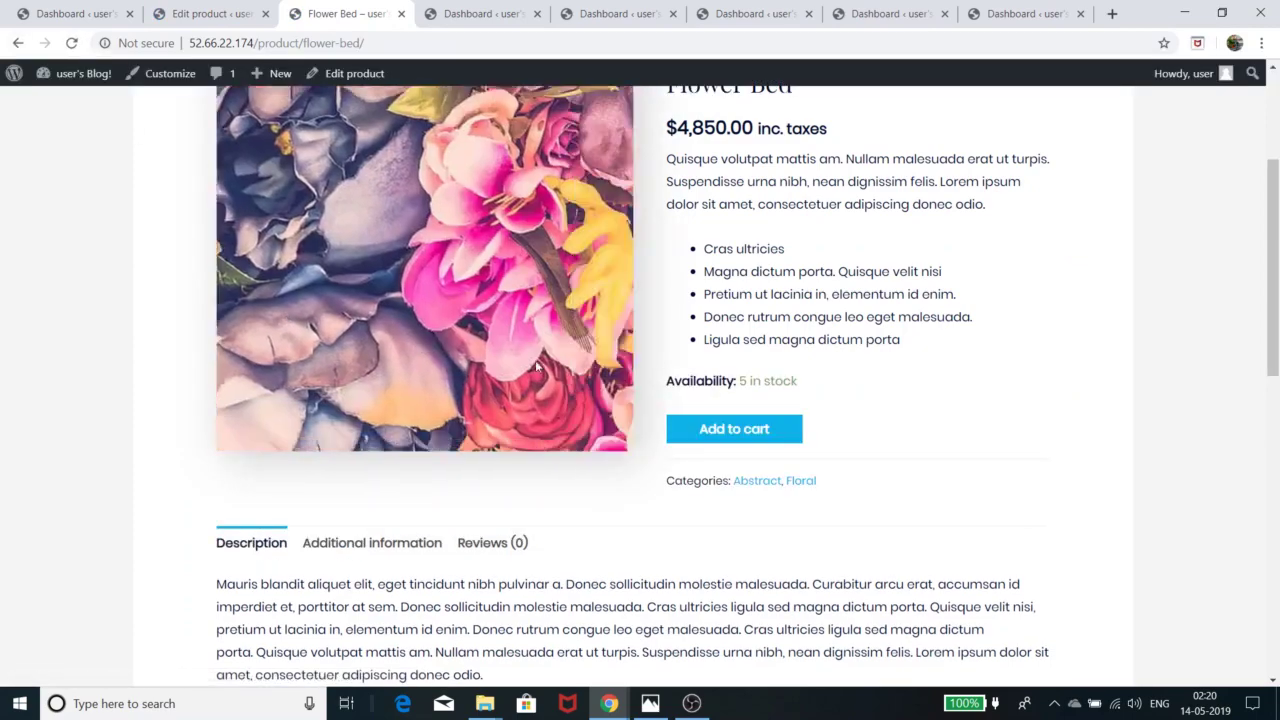
left_click(753, 430)
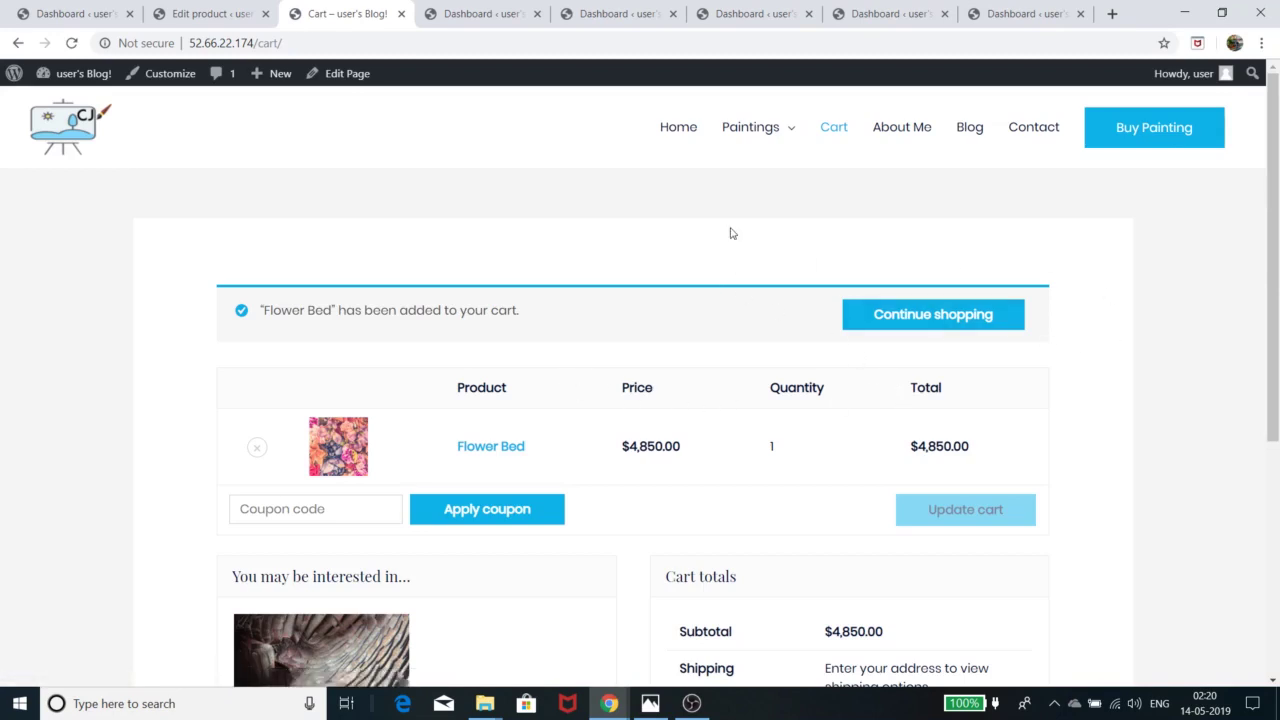
scroll(612, 408, "down", 4)
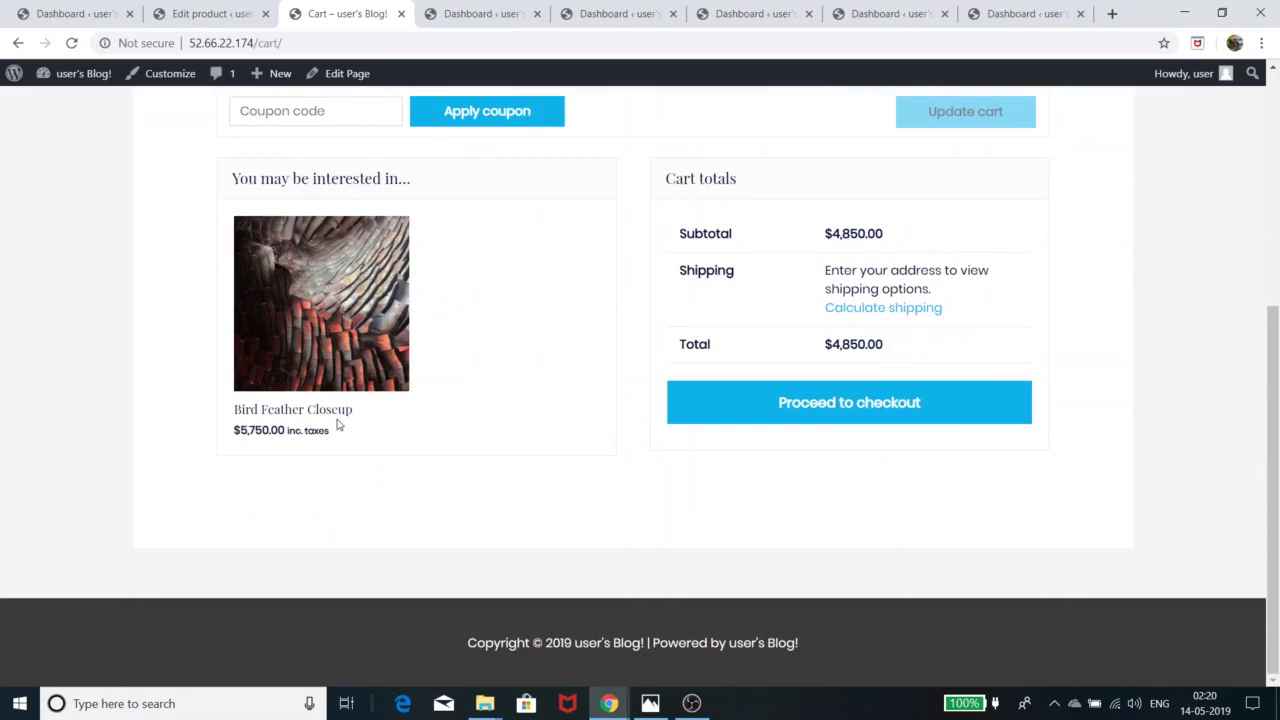
scroll(393, 410, "up", 2)
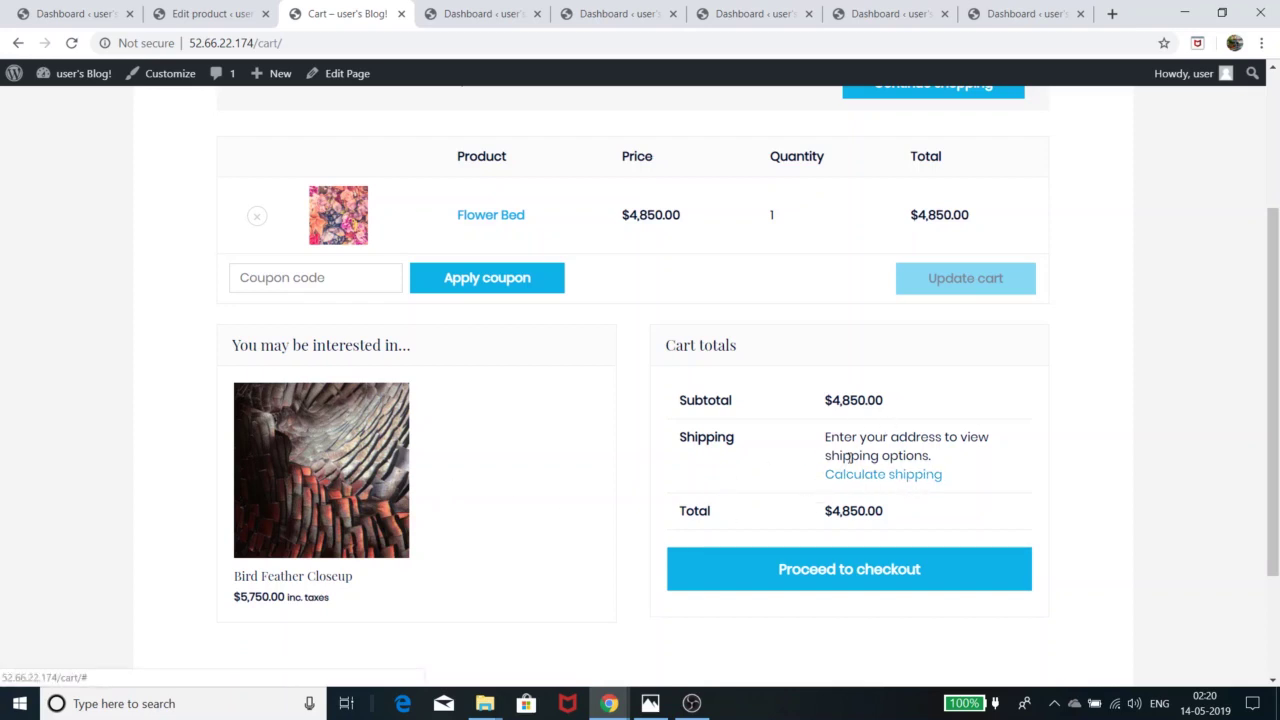
Step: Calculate the cart's shipping for United States (US), California, and check the updated cart totals
left_click(892, 477)
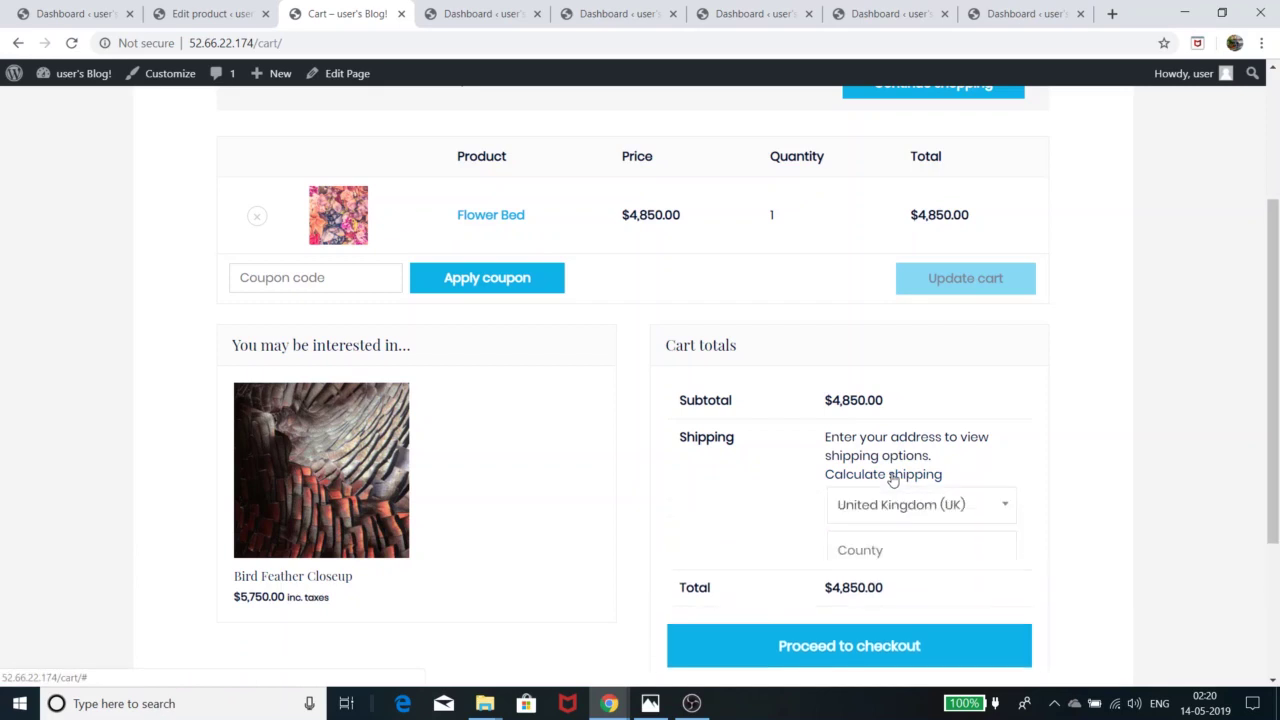
scroll(920, 460, "down", 2)
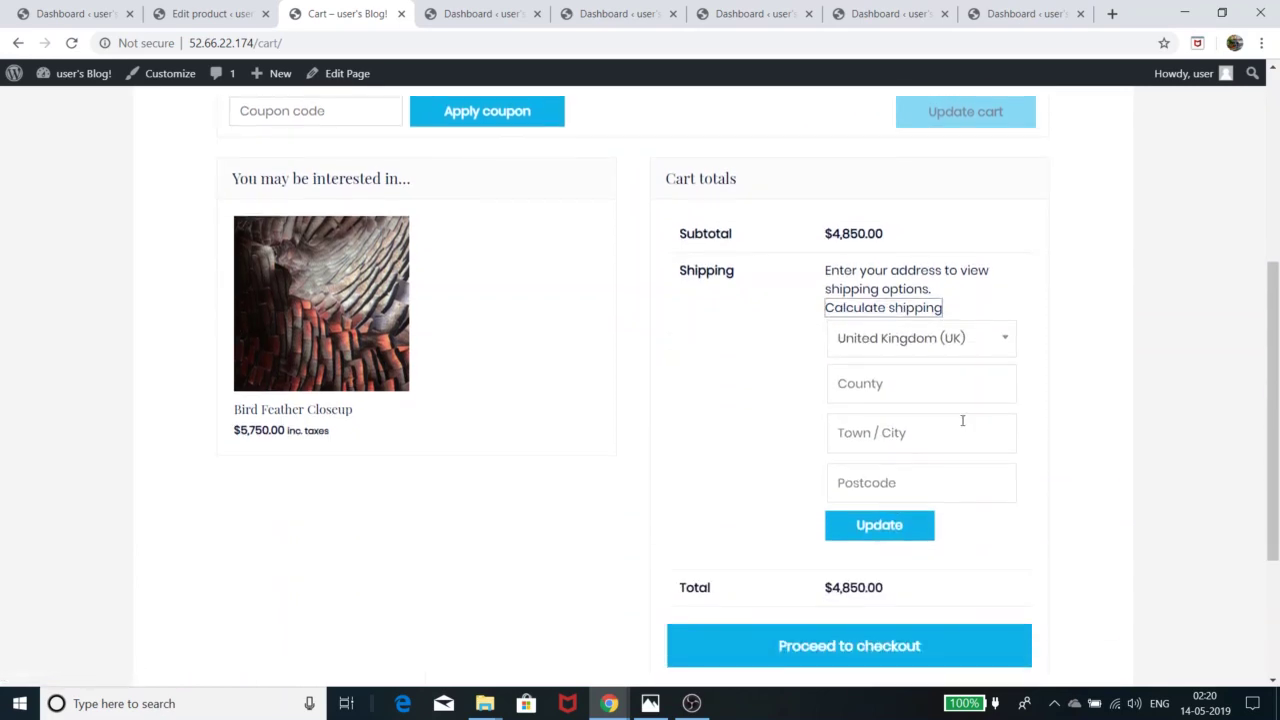
left_click(983, 348)
left_click(983, 348)
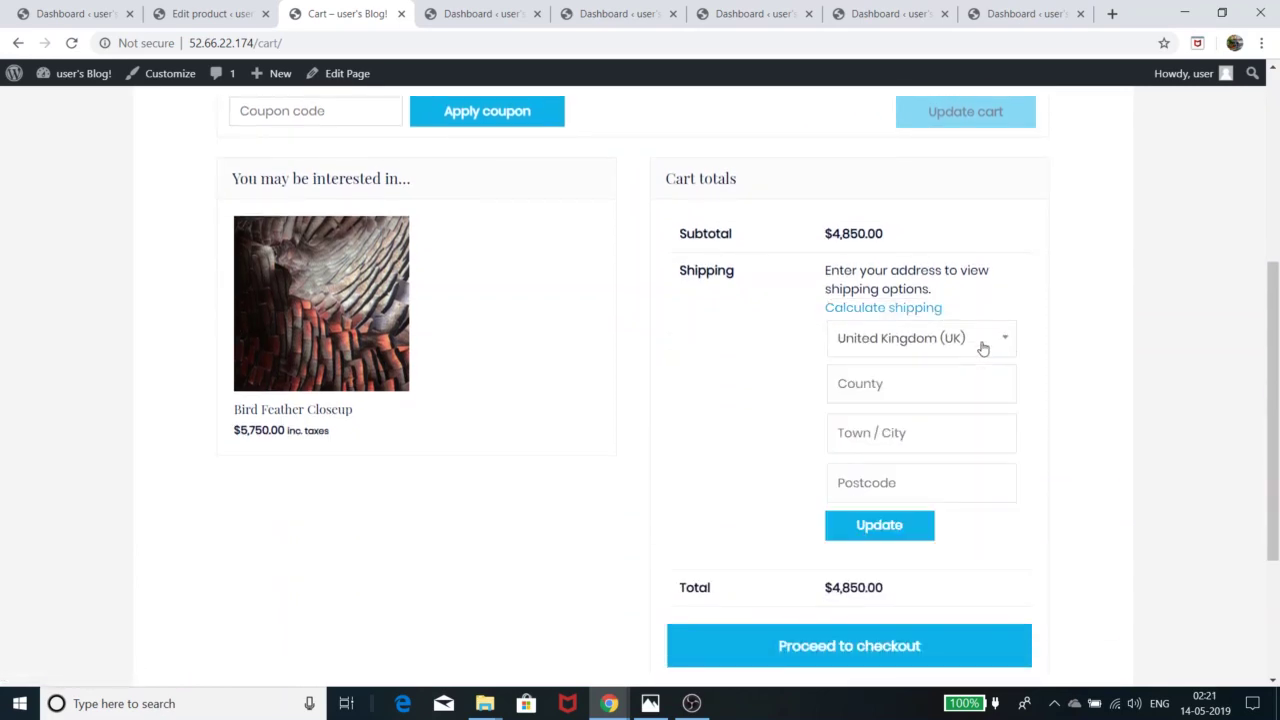
left_click(970, 350)
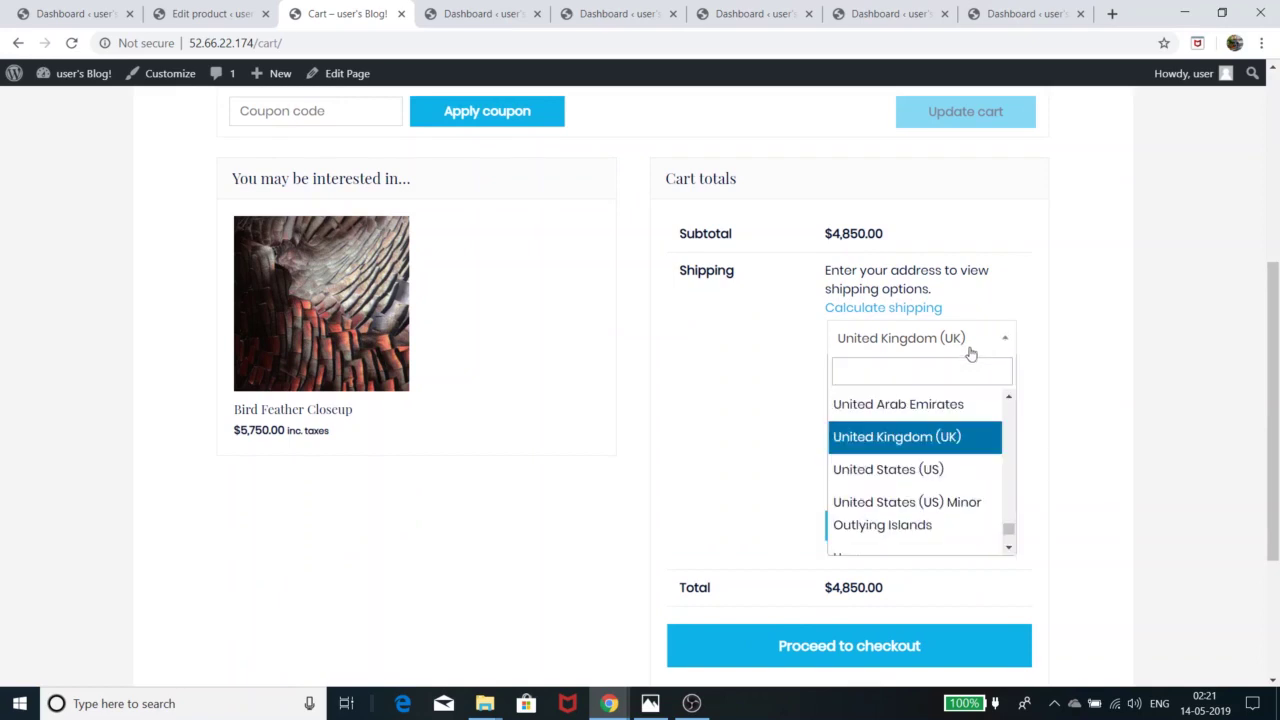
left_click(908, 474)
left_click(921, 378)
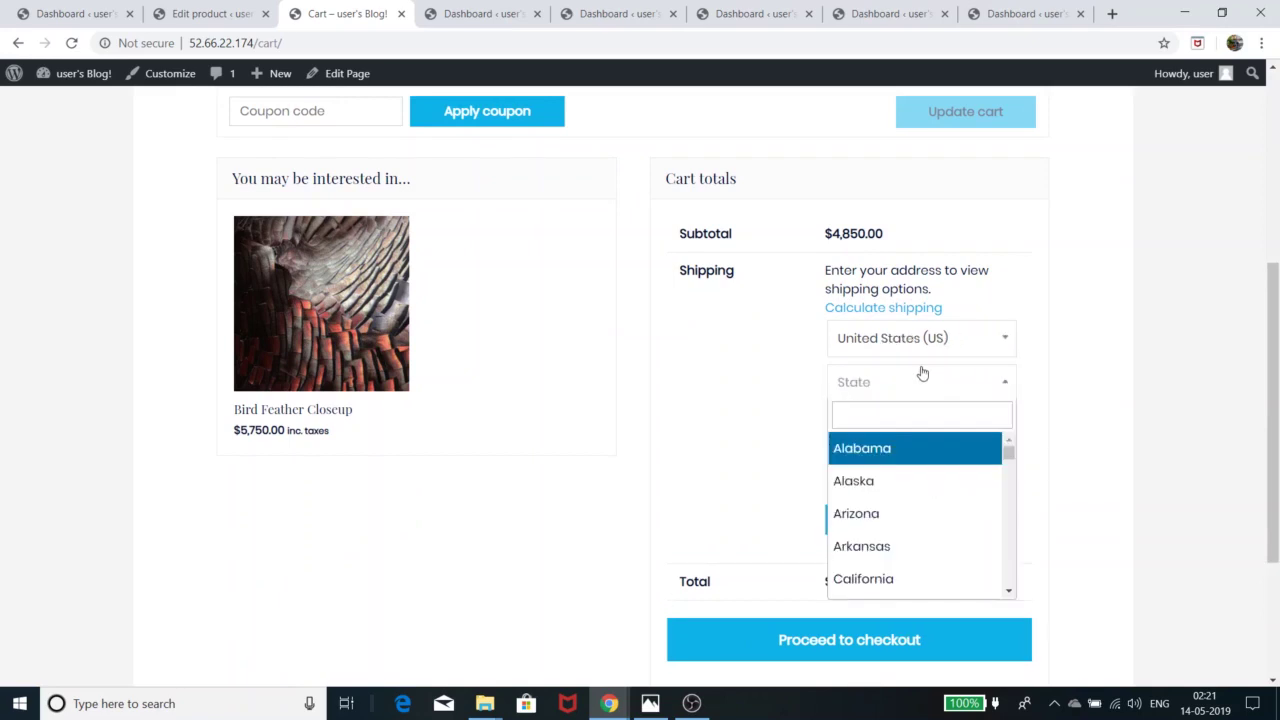
scroll(900, 500, "down", 1)
left_click(891, 500)
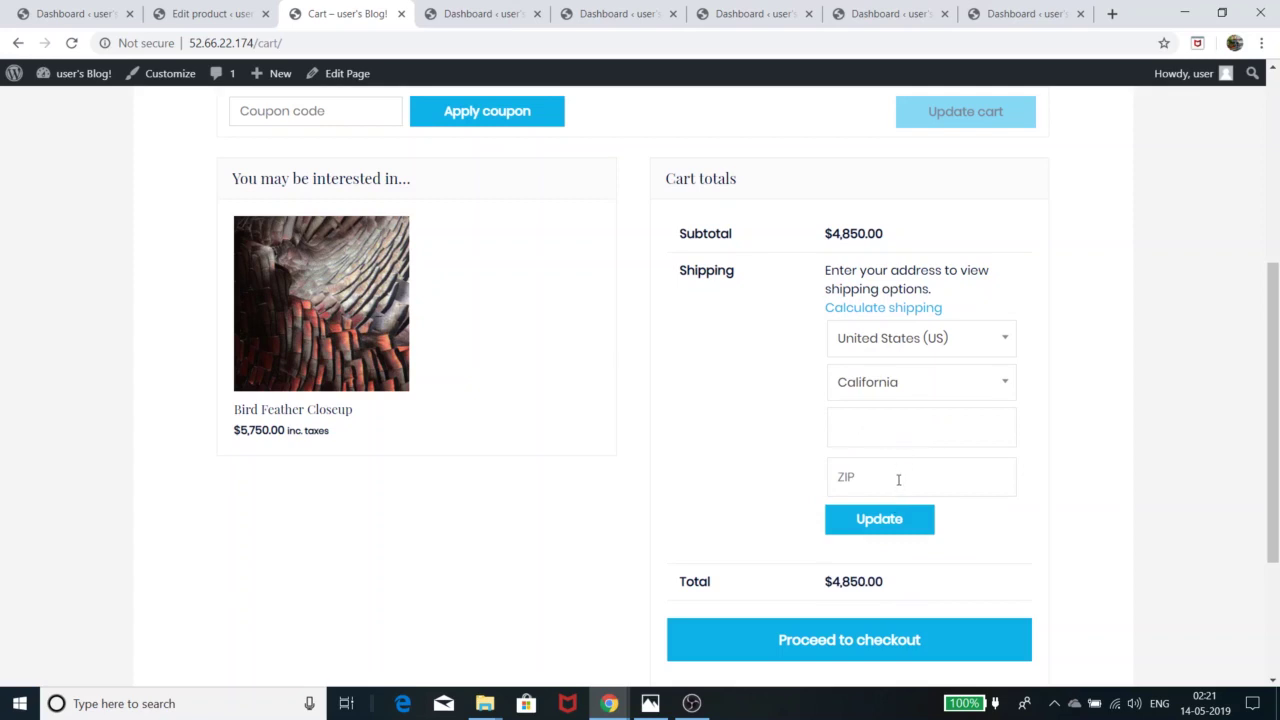
left_click(873, 520)
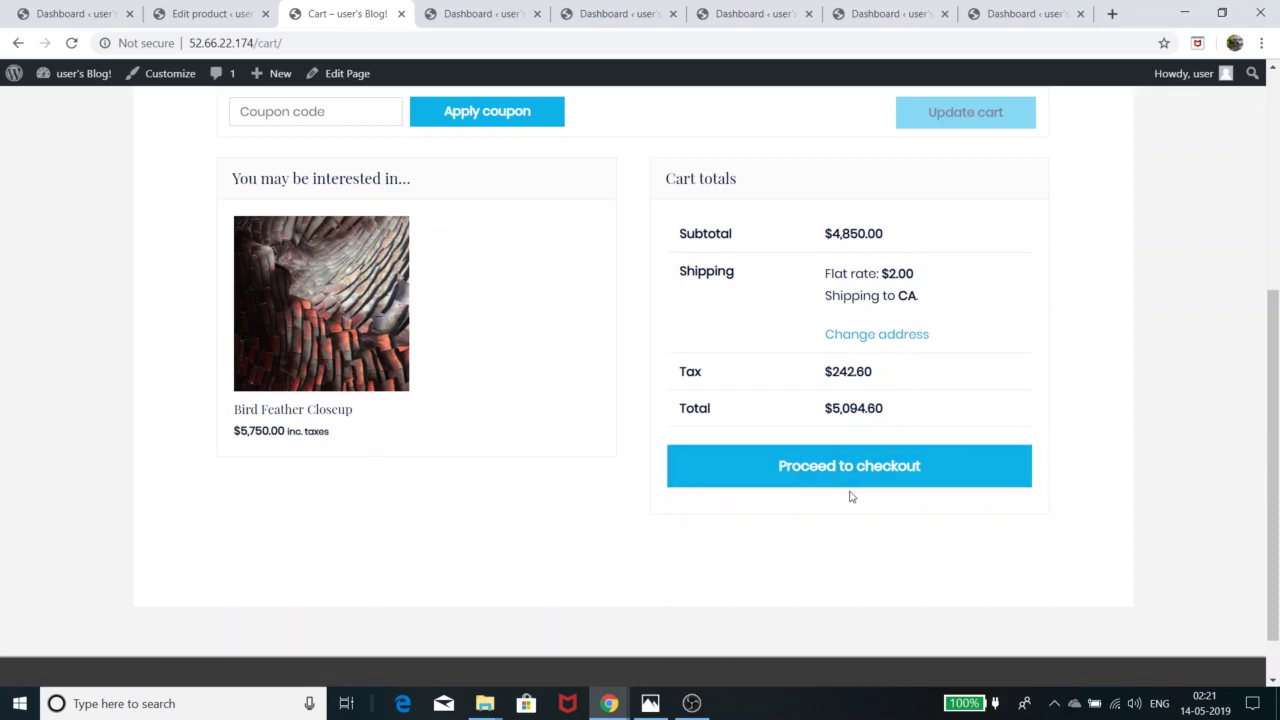
scroll(632, 580, "up", 4)
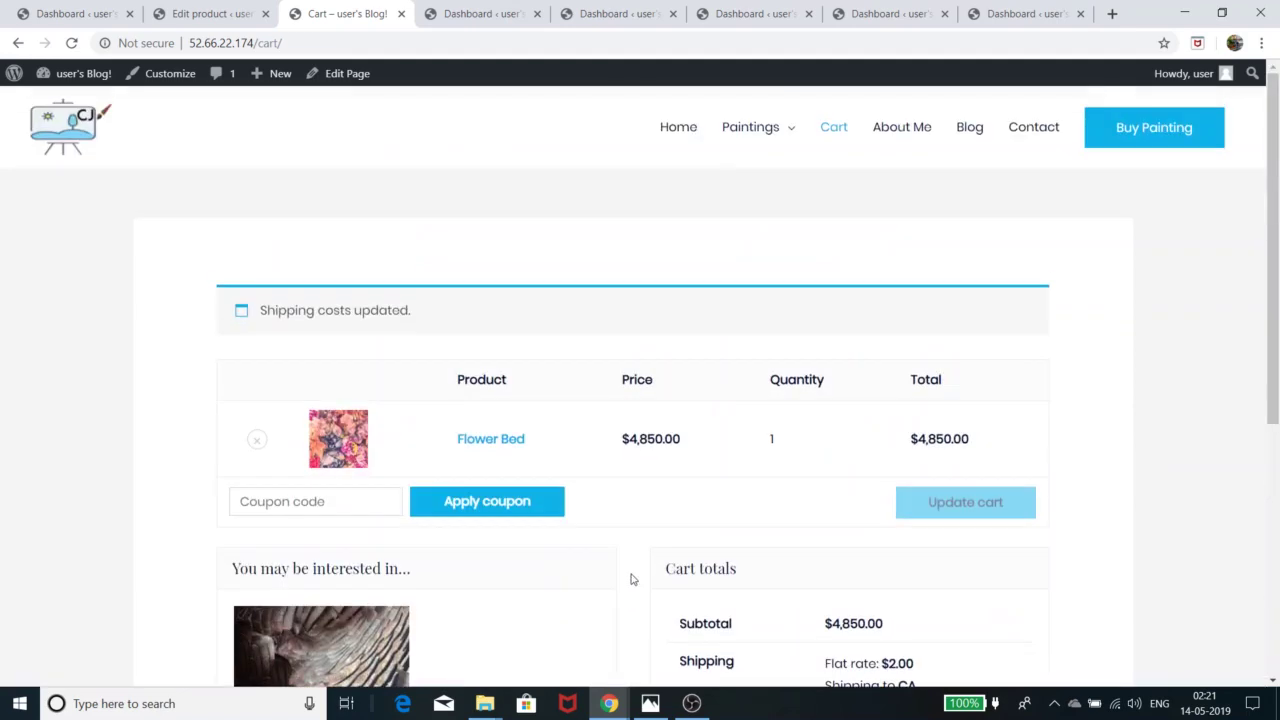
Step: Return to the Flower Bed product editor and review its short description, attribute settings and main description
left_click(215, 14)
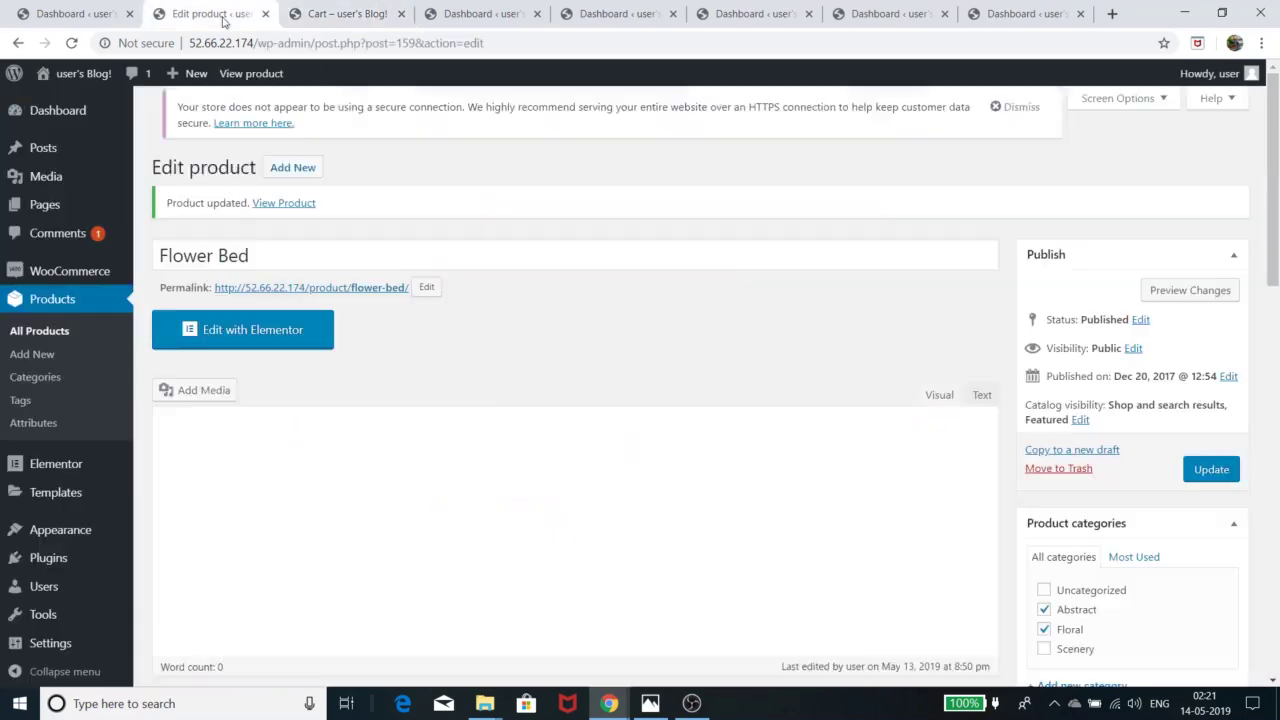
scroll(340, 503, "down", 9)
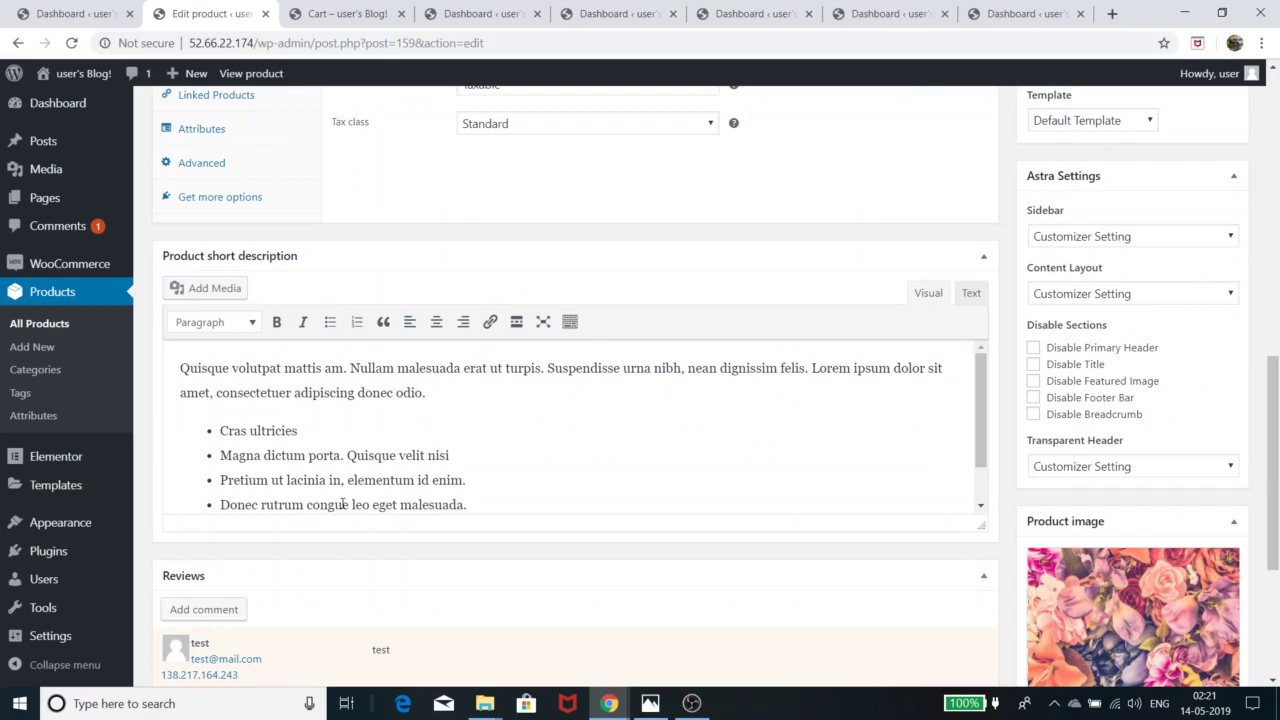
scroll(343, 503, "down", 1)
scroll(343, 503, "up", 1)
scroll(343, 503, "down", 1)
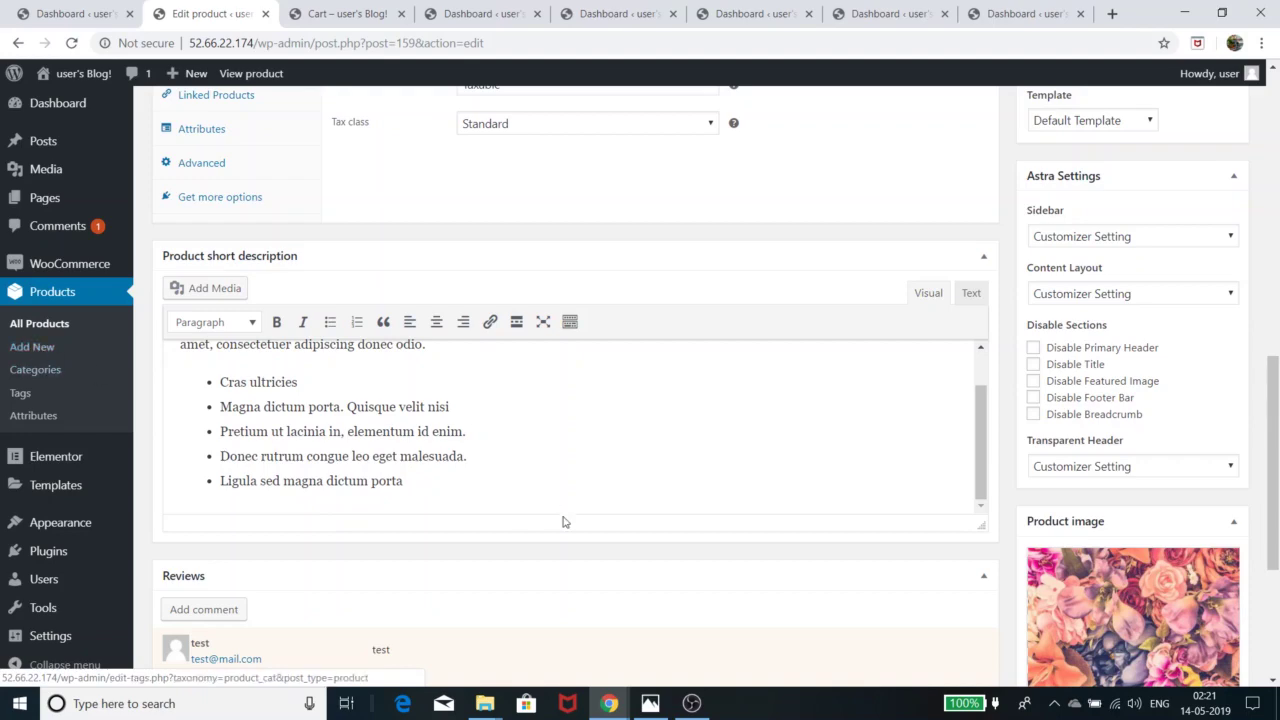
scroll(580, 537, "up", 3)
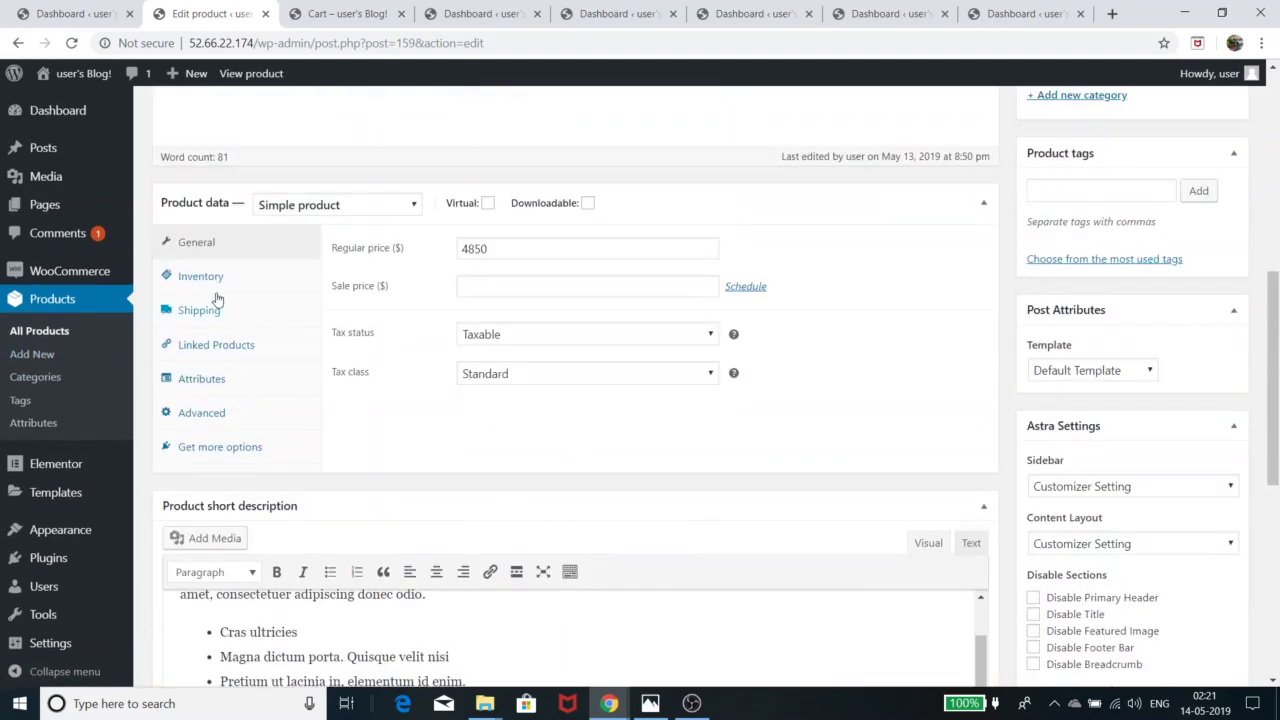
left_click(208, 389)
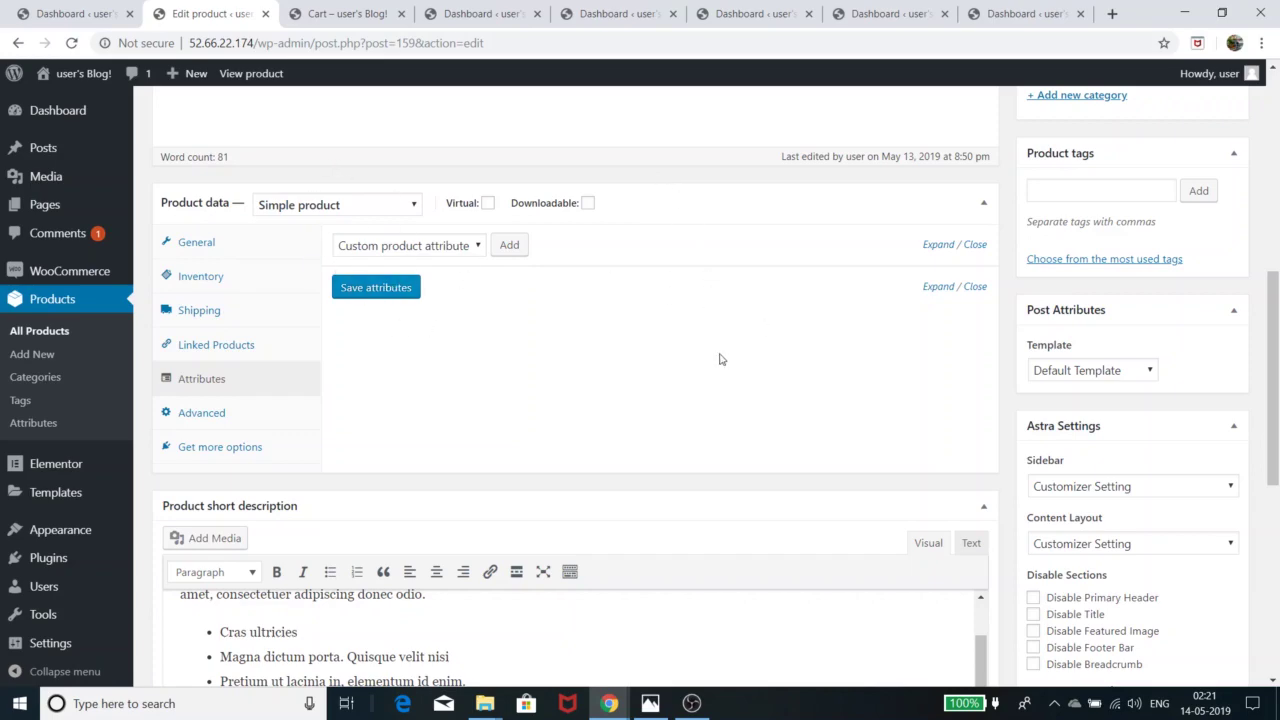
scroll(722, 355, "up", 4)
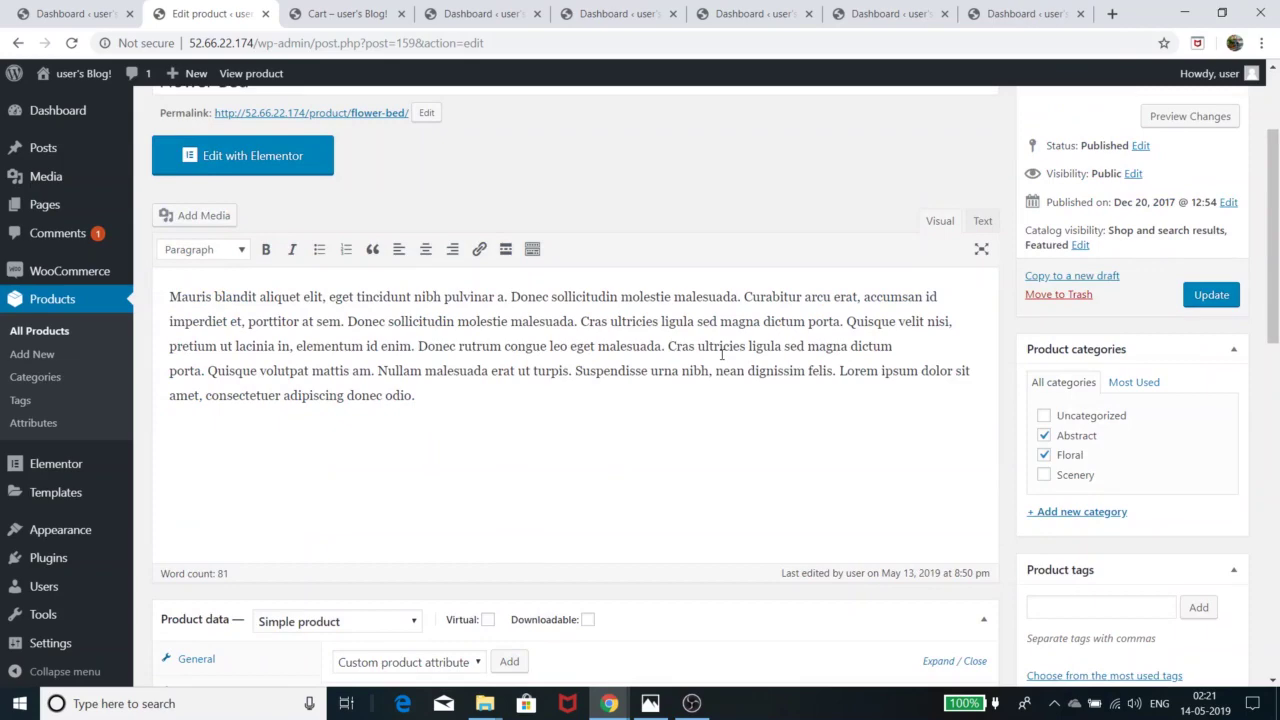
scroll(722, 355, "down", 3)
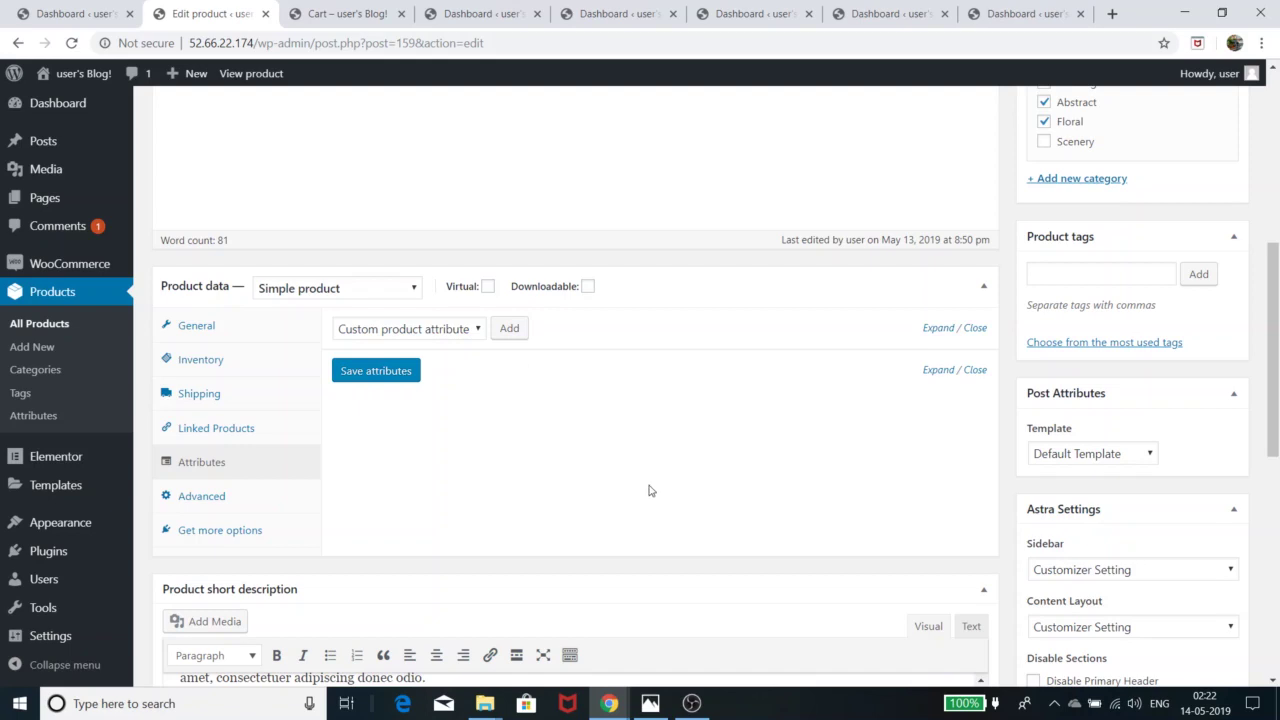
Step: Review the available product types and the advanced product settings, keeping Simple product selected
left_click(383, 285)
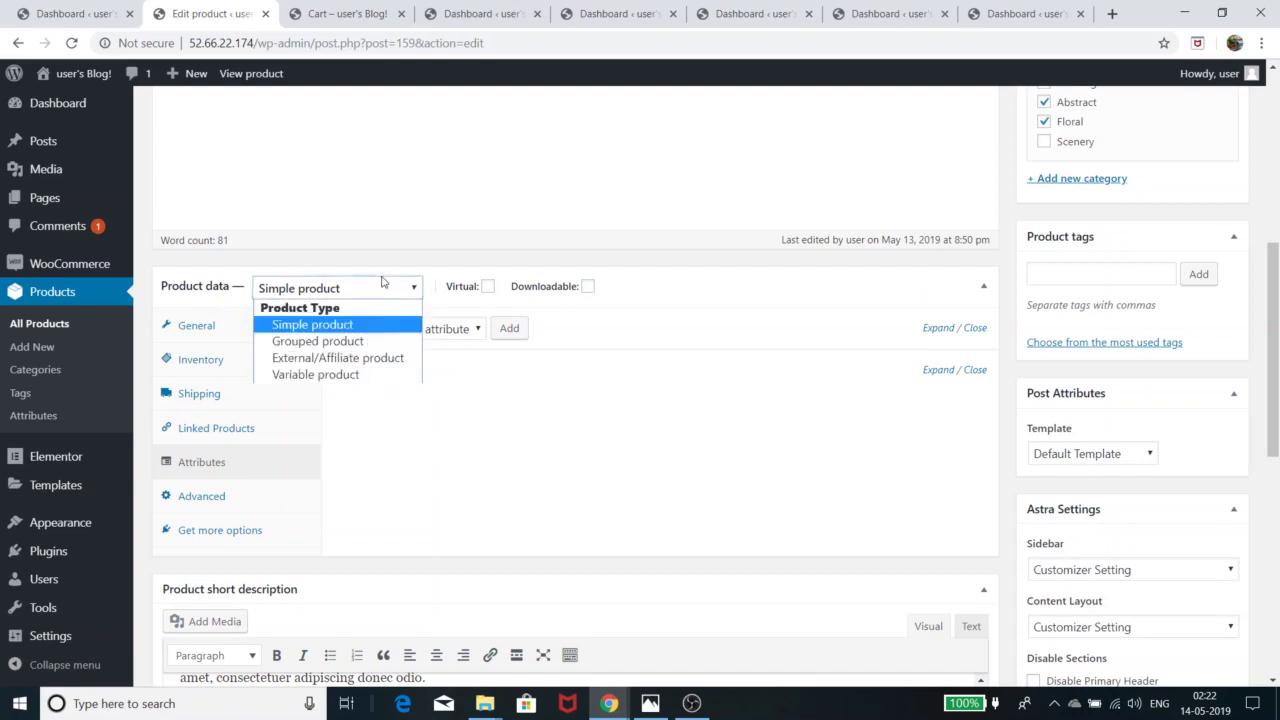
left_click(381, 282)
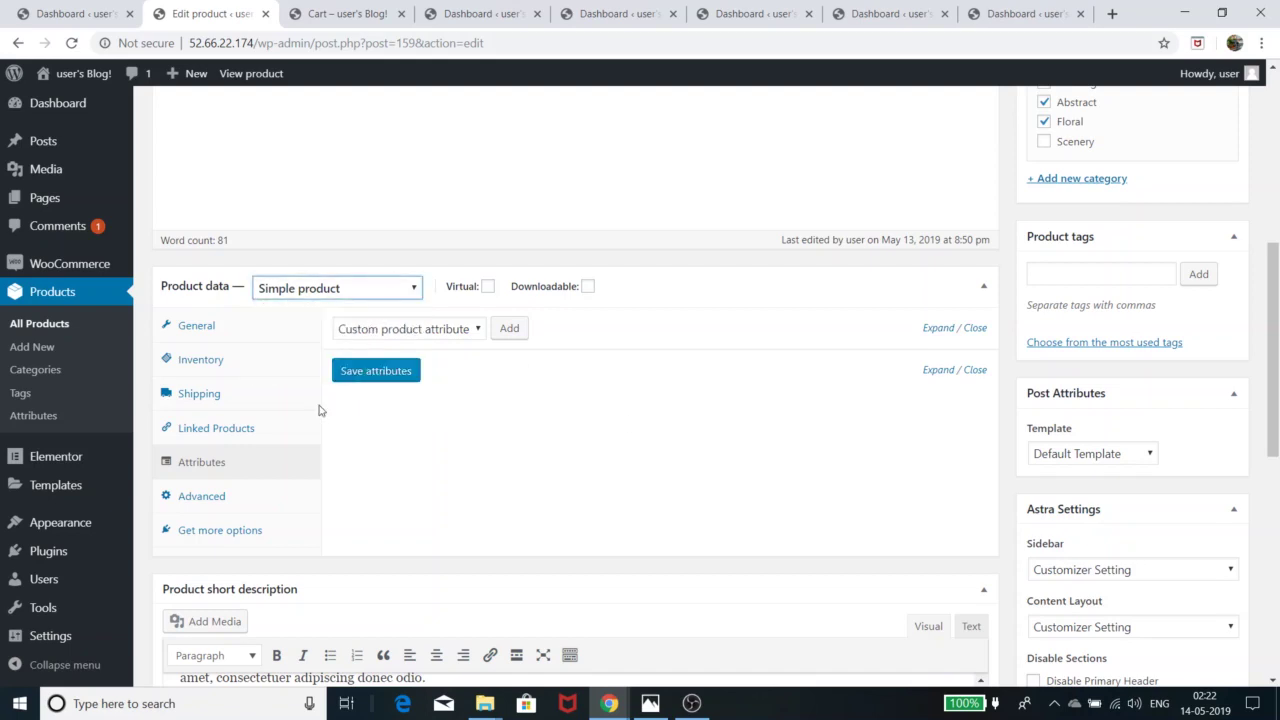
left_click(255, 500)
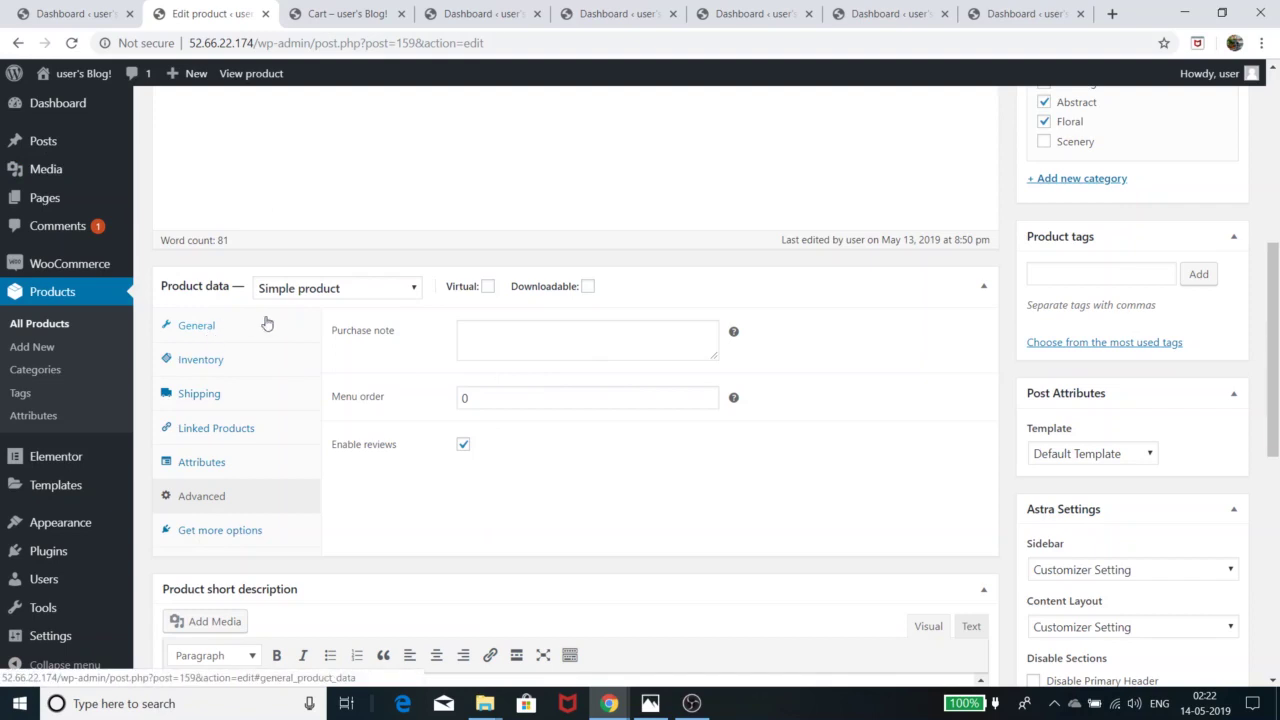
left_click(368, 293)
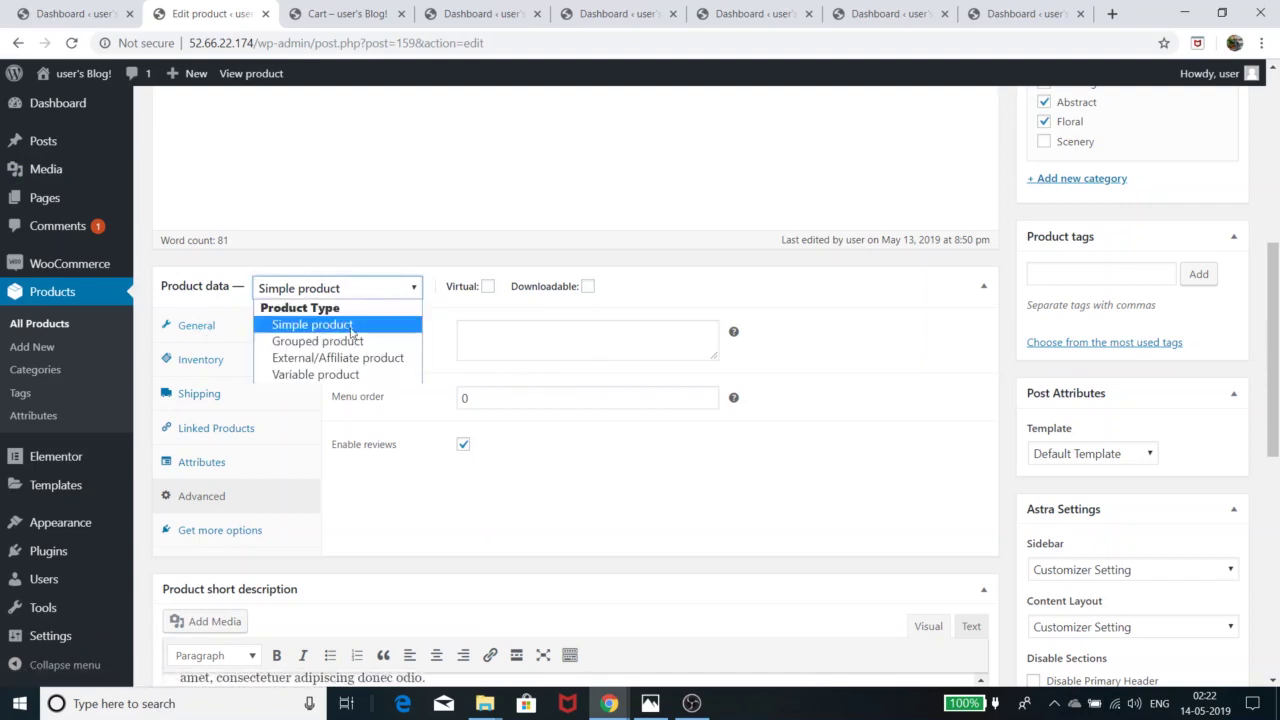
left_click(352, 330)
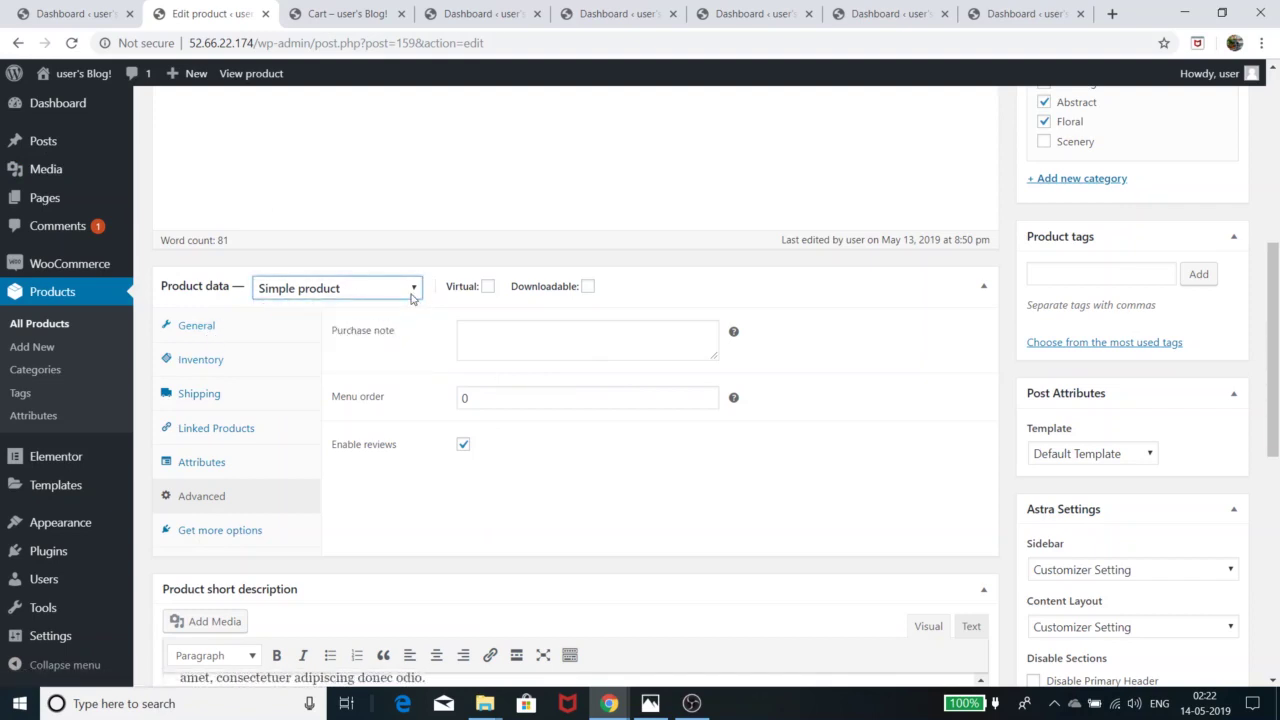
Step: Review Flower Bed's general price and tax settings and its inventory settings, including the SKU field
scroll(413, 299, "up", 5)
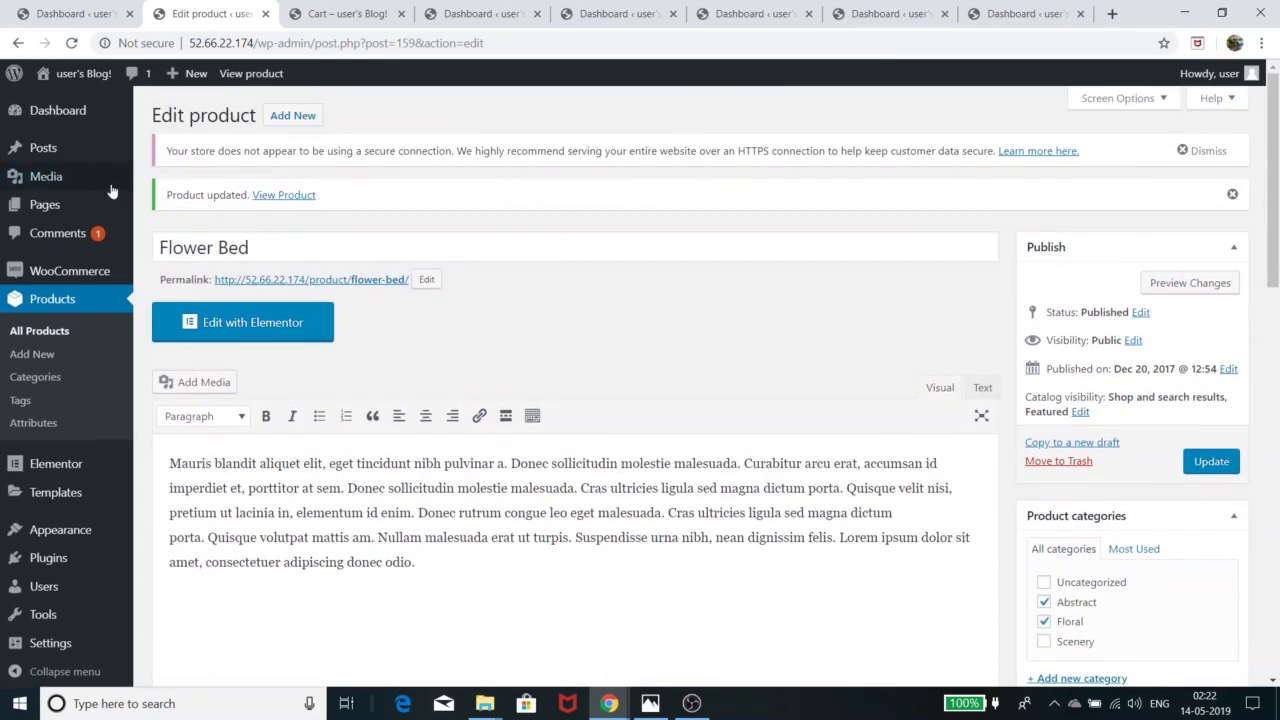
scroll(380, 308, "down", 3)
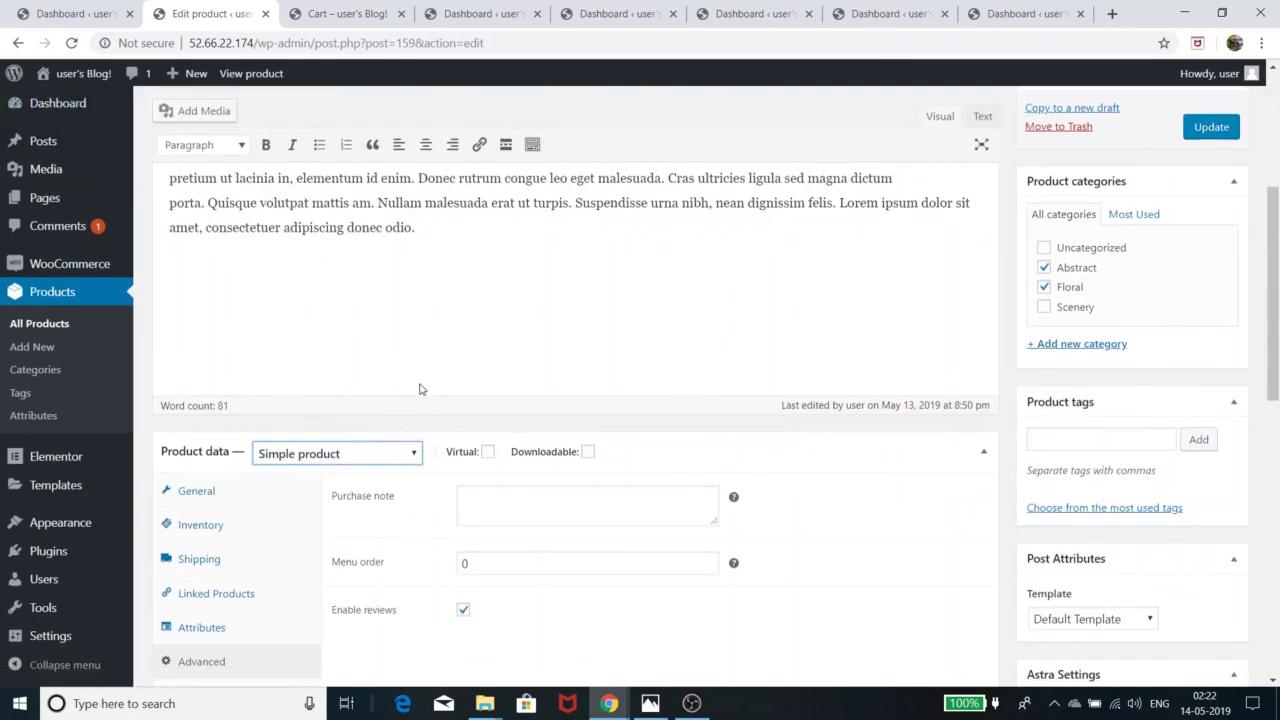
scroll(379, 300, "down", 2)
left_click(230, 321)
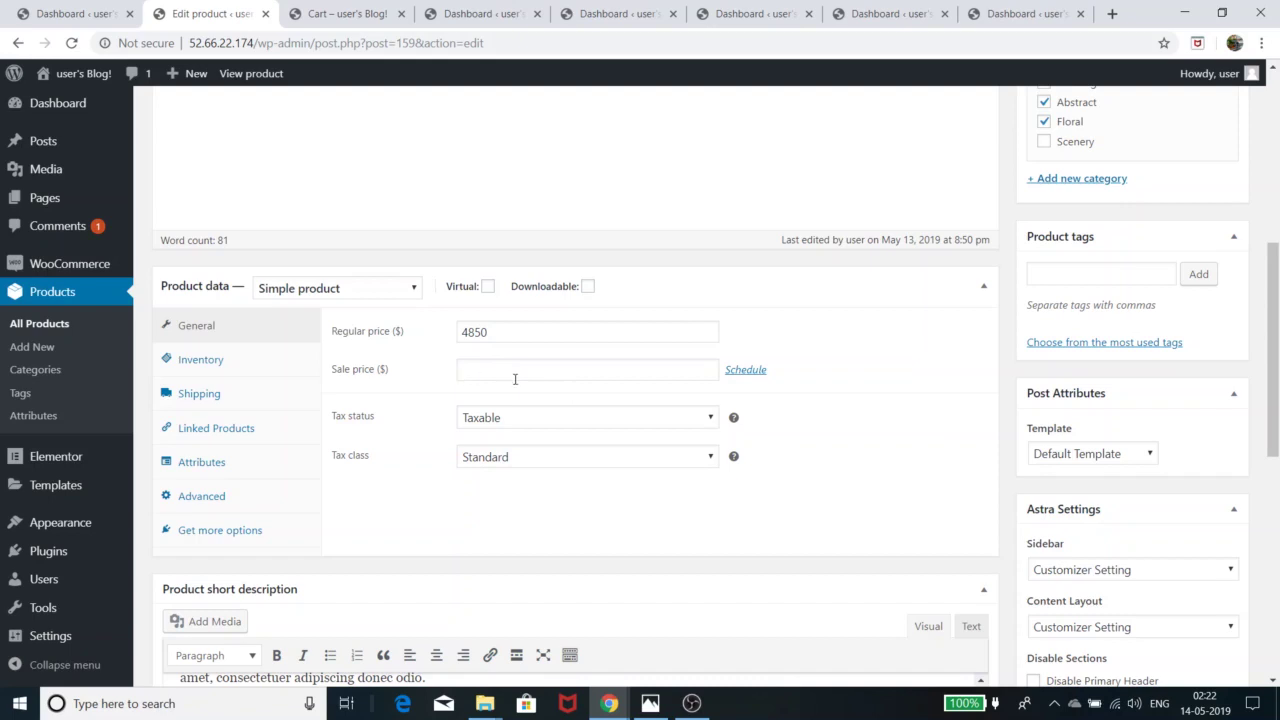
left_click(206, 366)
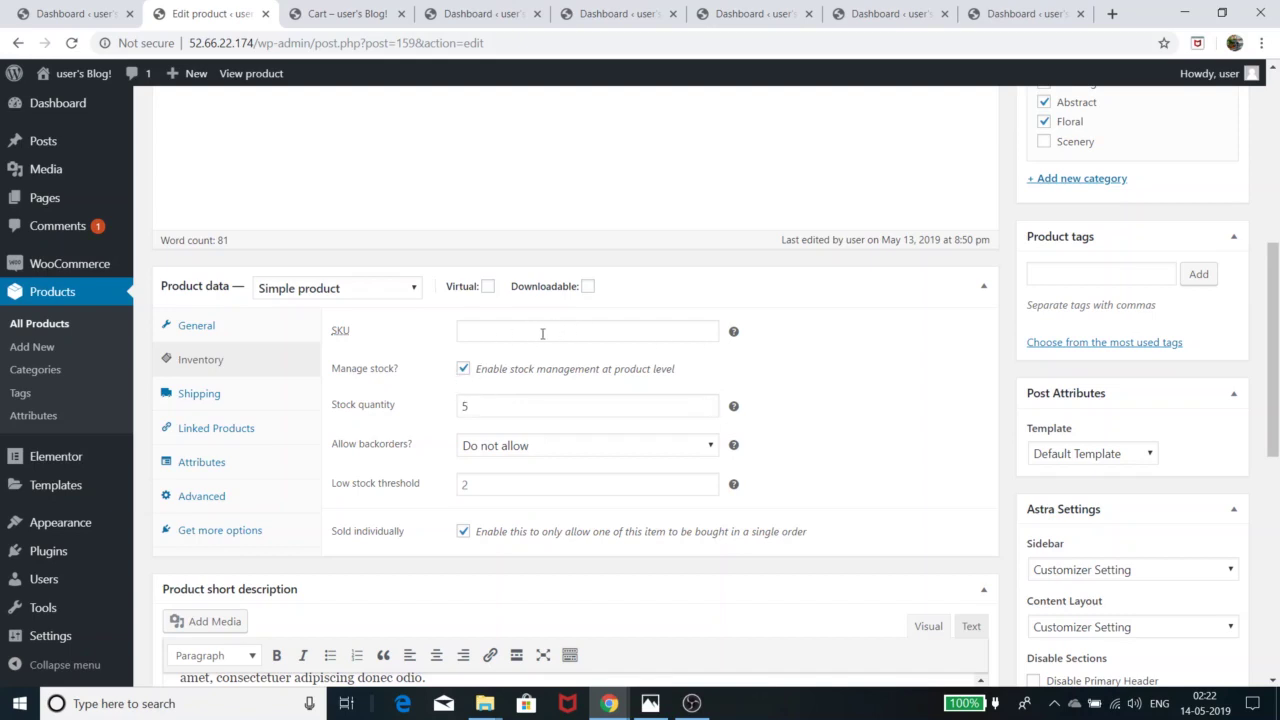
left_click(590, 334)
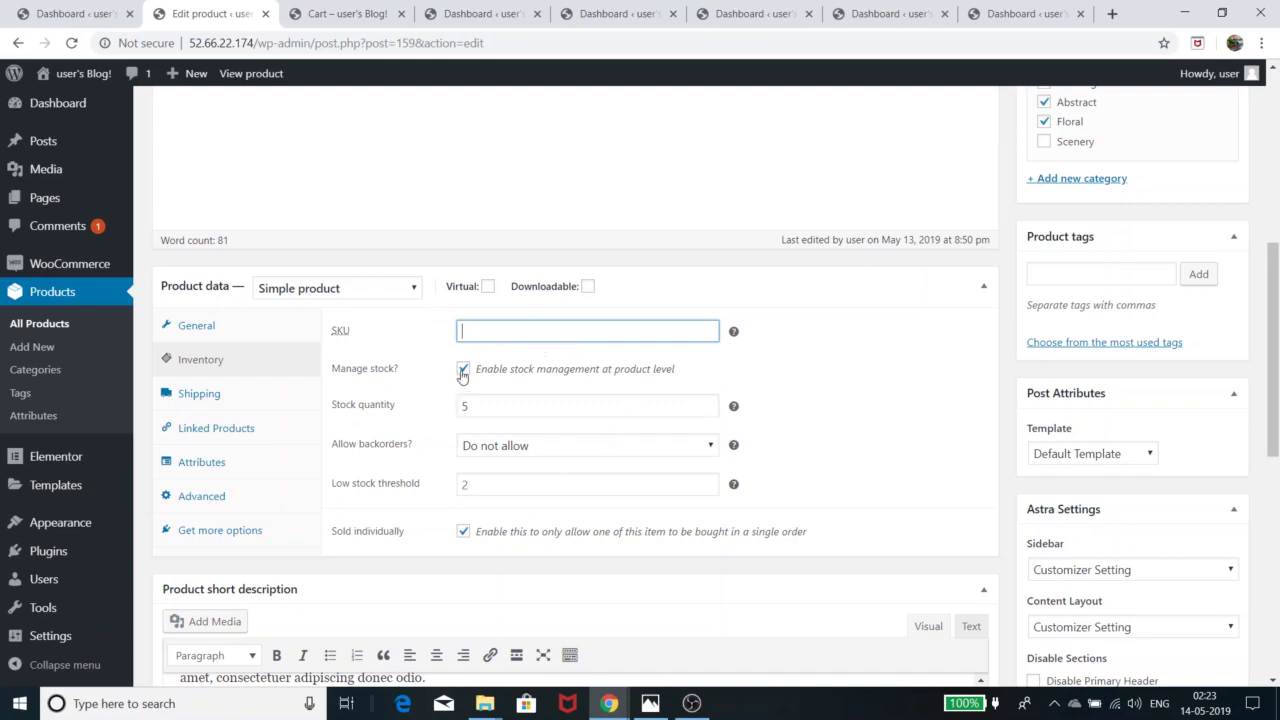
Step: Open Flower Bed's store page from the cart and check its price, description and stock availability
left_click(482, 13)
left_click(379, 14)
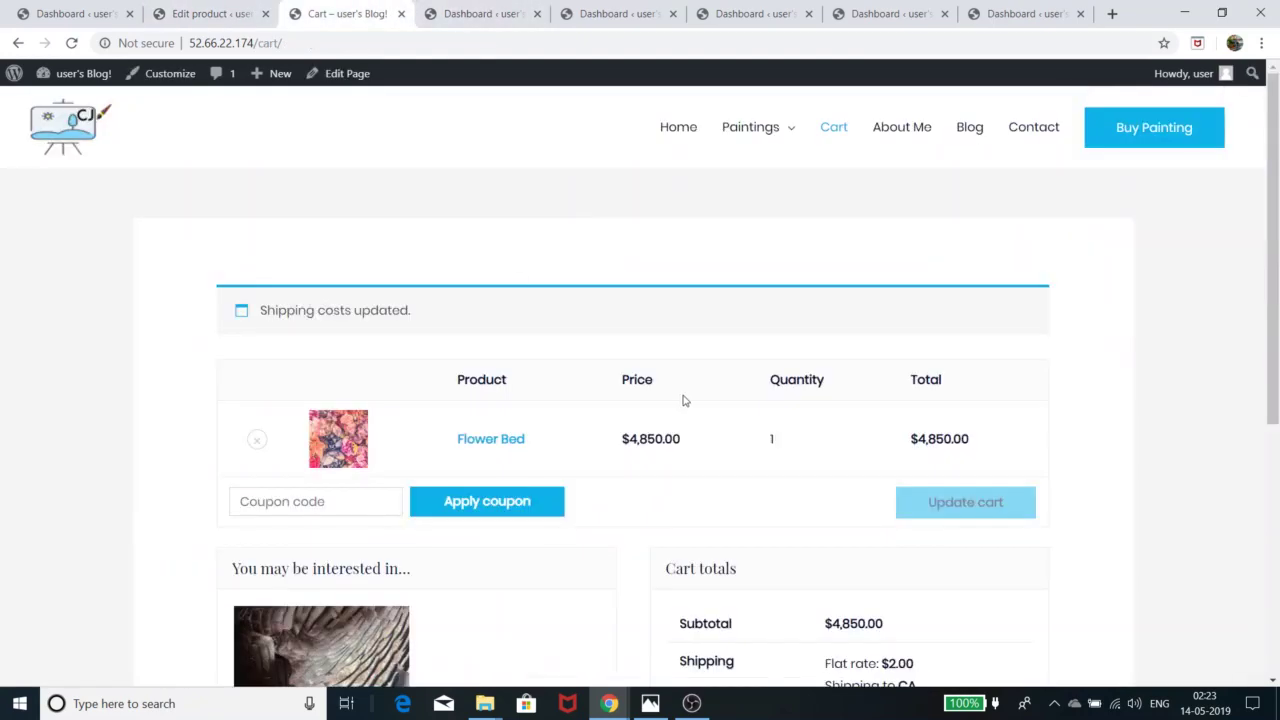
scroll(684, 400, "down", 3)
scroll(600, 420, "up", 4)
left_click(357, 432)
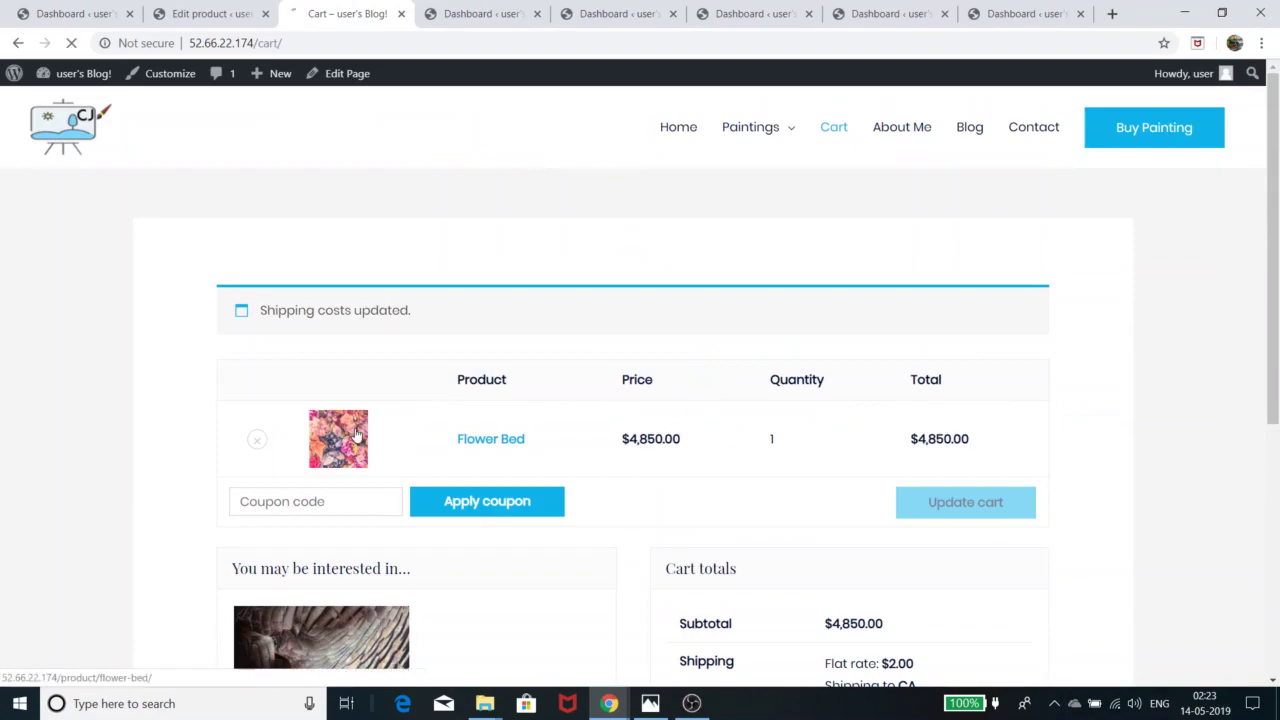
scroll(596, 388, "down", 3)
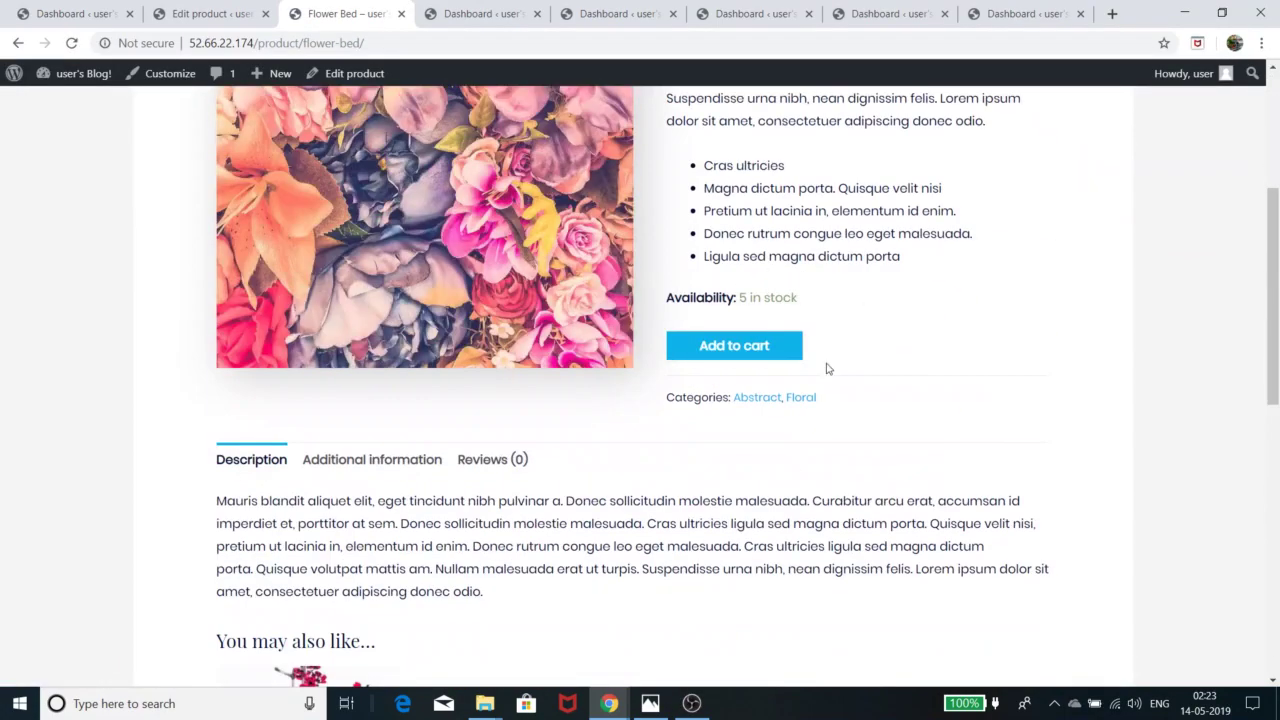
scroll(827, 369, "up", 3)
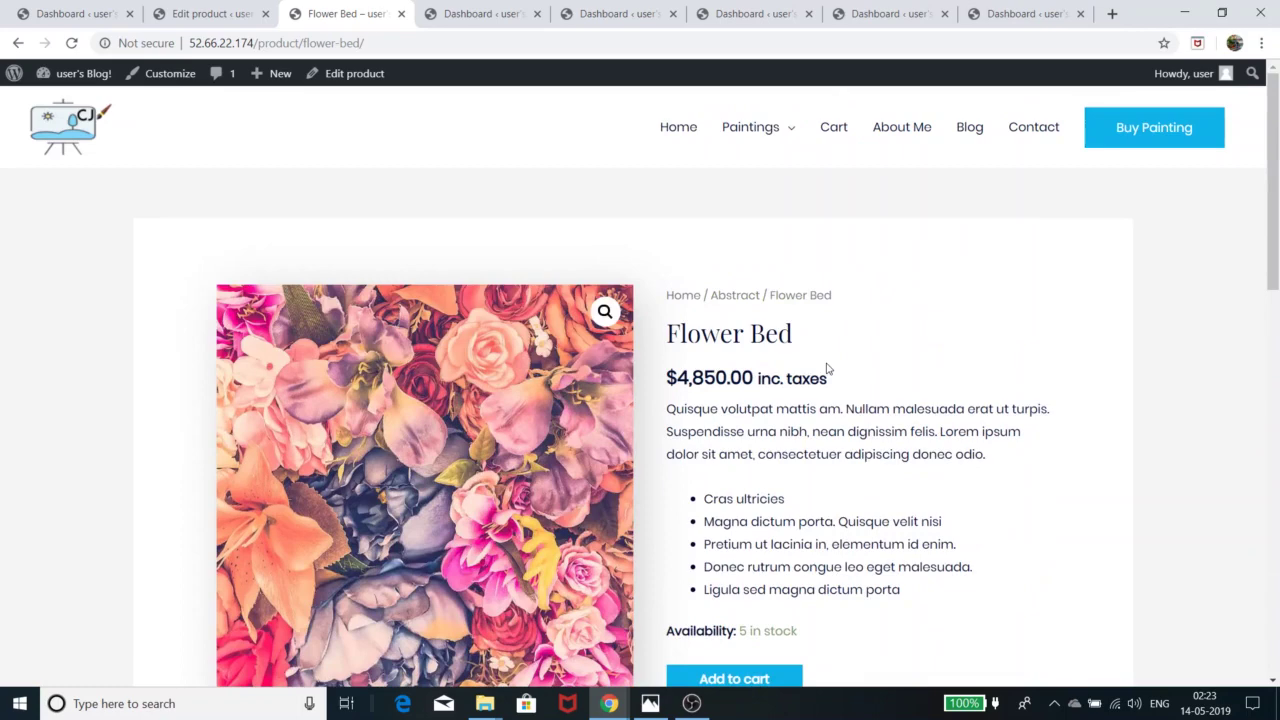
Step: Return to the Flower Bed product editor and review its shipping weight, dimensions, shipping class and short description
left_click(205, 13)
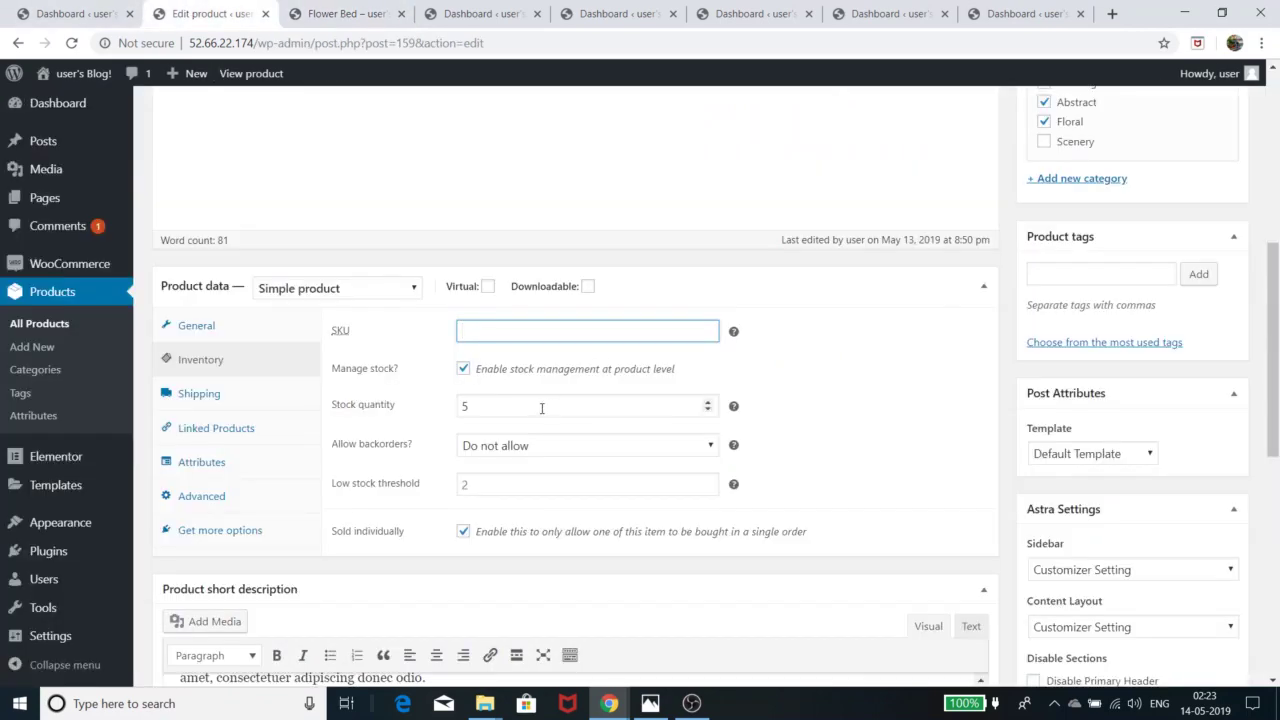
left_click(204, 396)
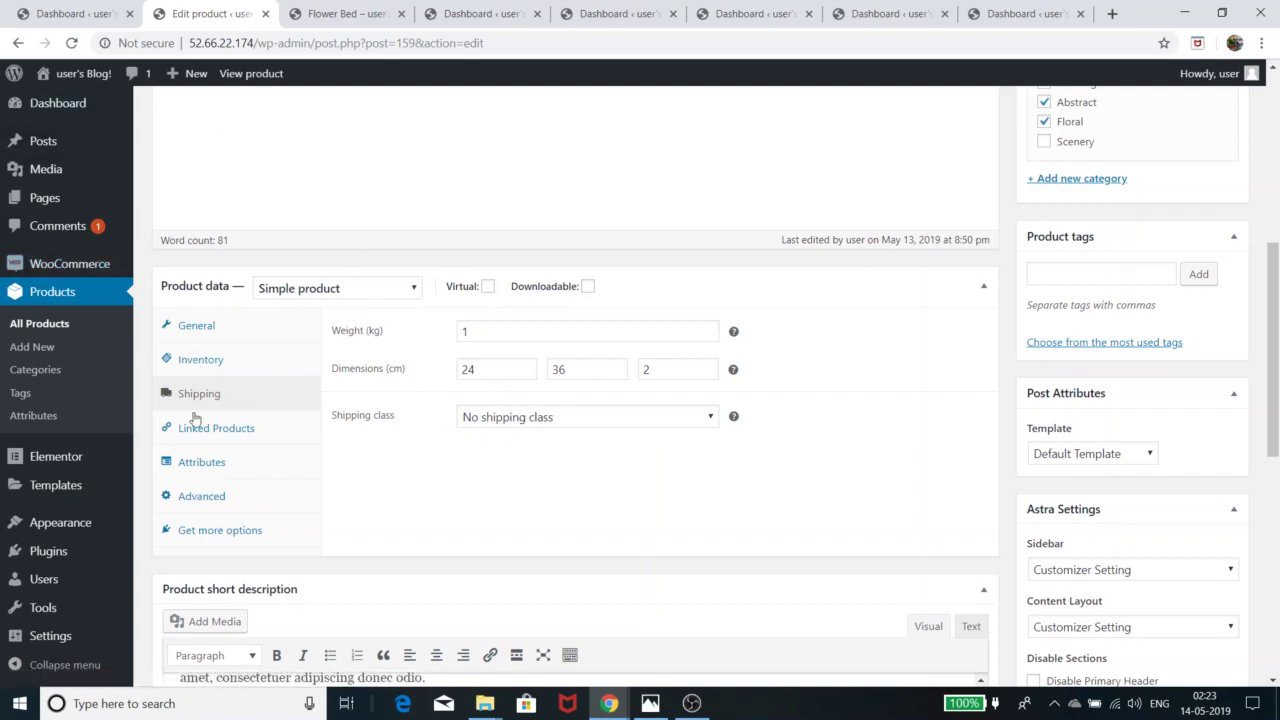
scroll(392, 435, "down", 2)
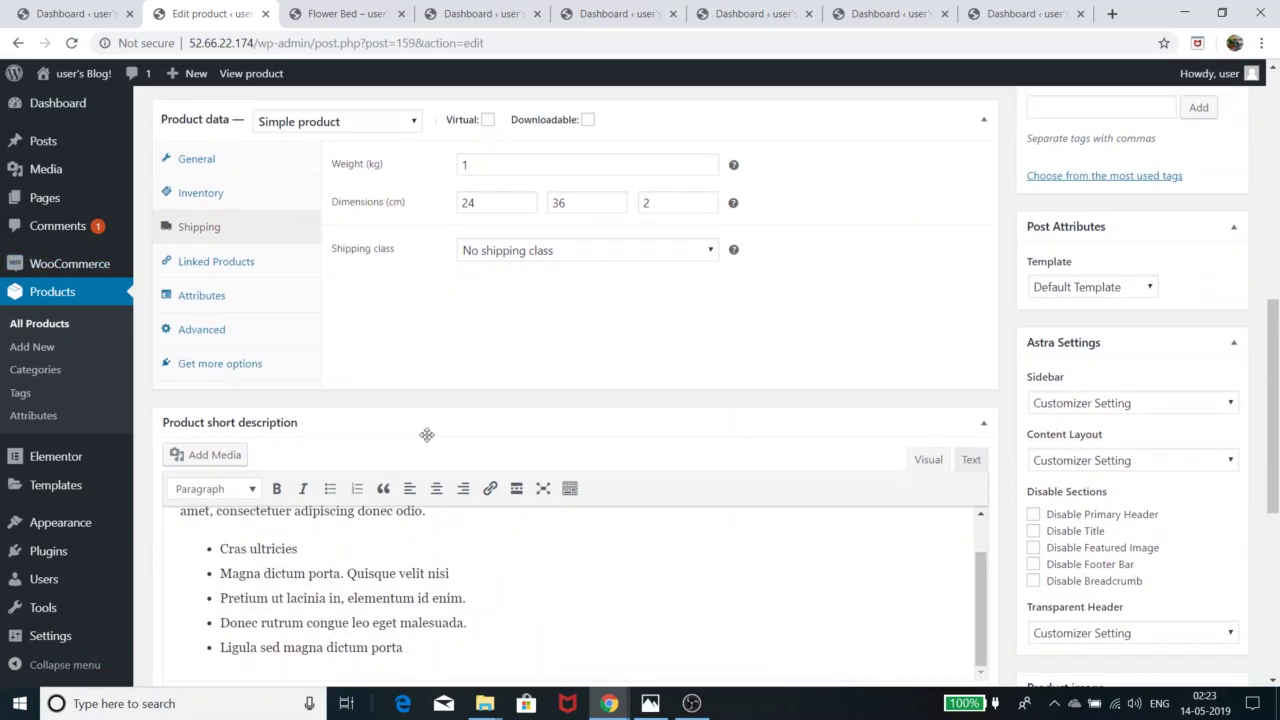
scroll(443, 410, "down", 3)
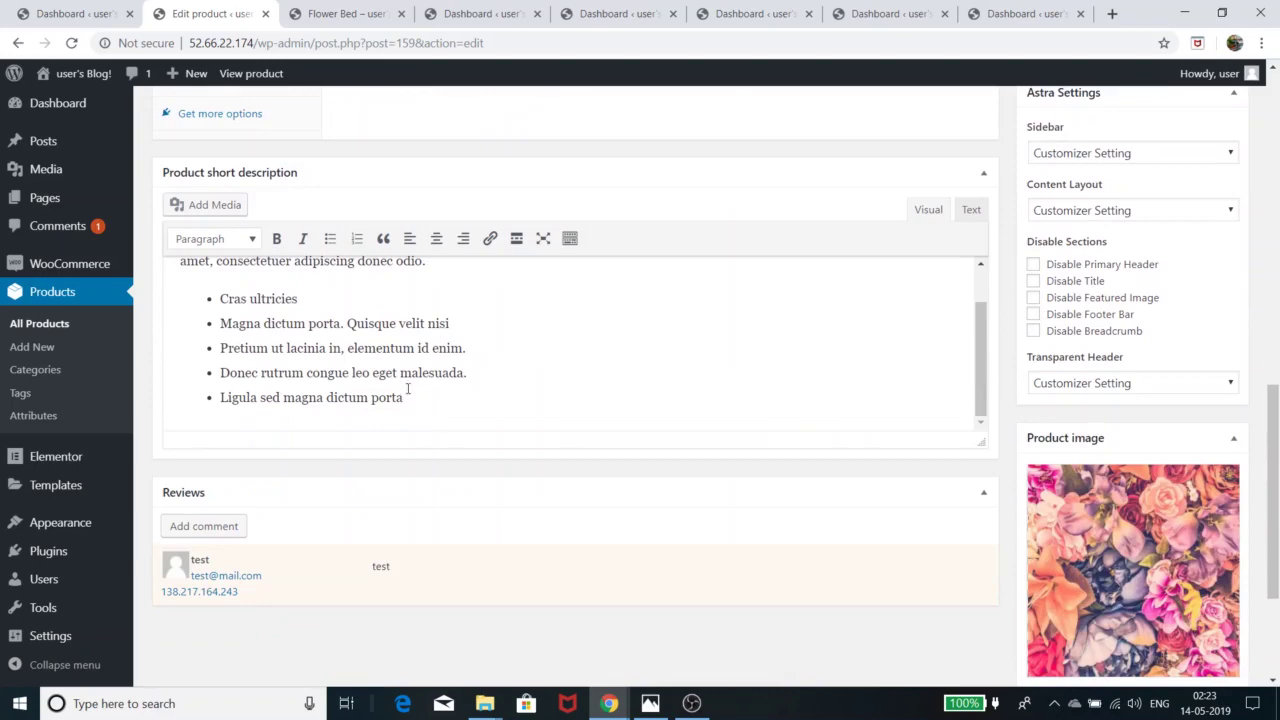
scroll(407, 389, "up", 1)
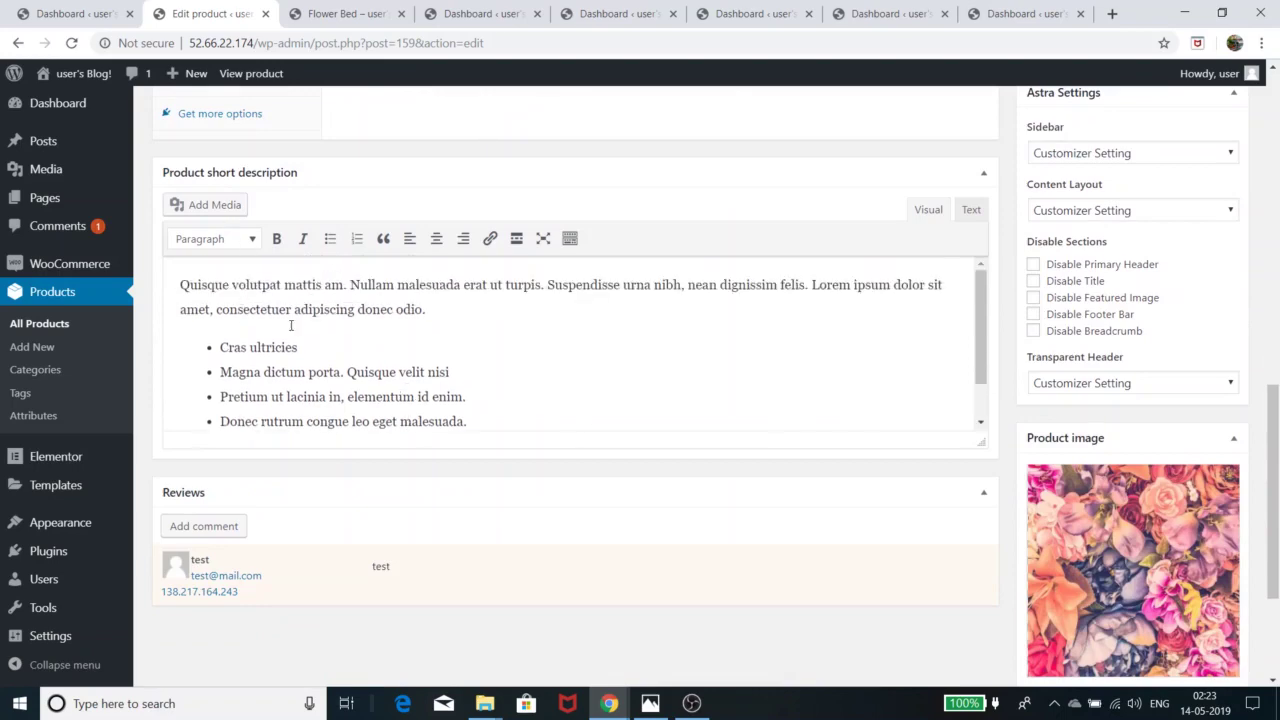
scroll(727, 437, "up", 4)
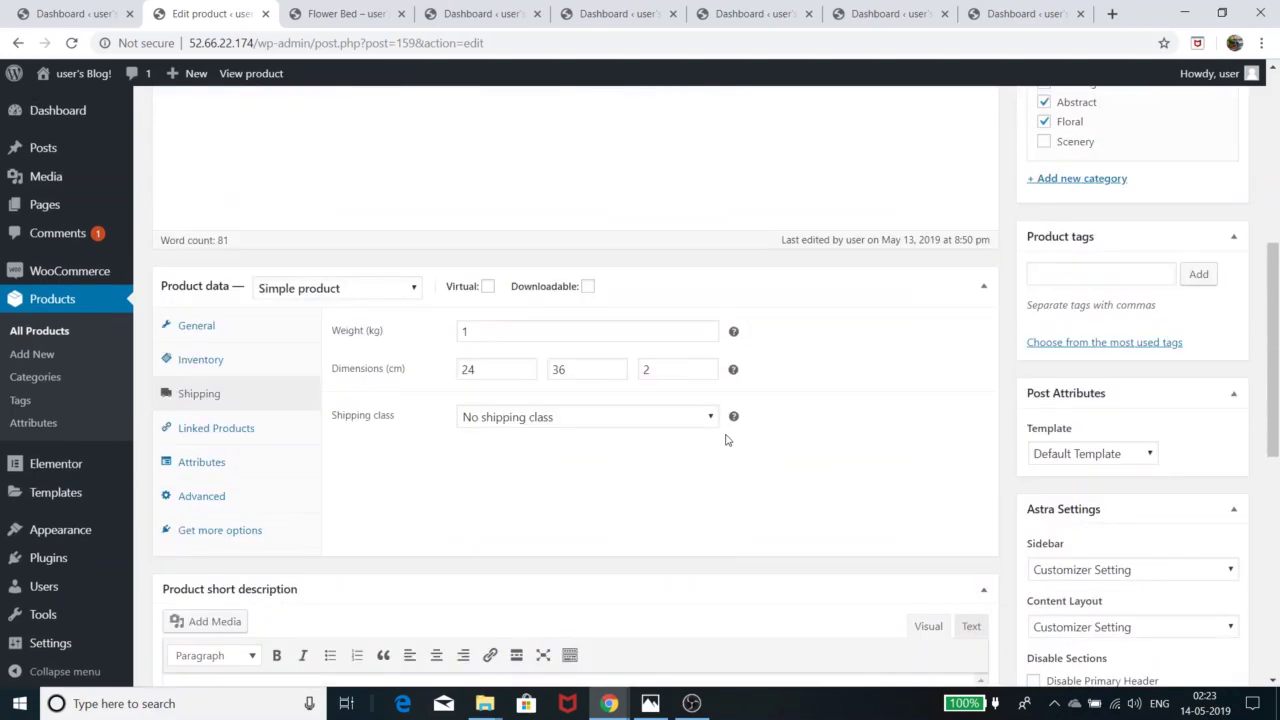
Step: Switch to the live MyStore site, open its Paintings catalogue, and look over the listed paintings and prices
scroll(1116, 351, "up", 3)
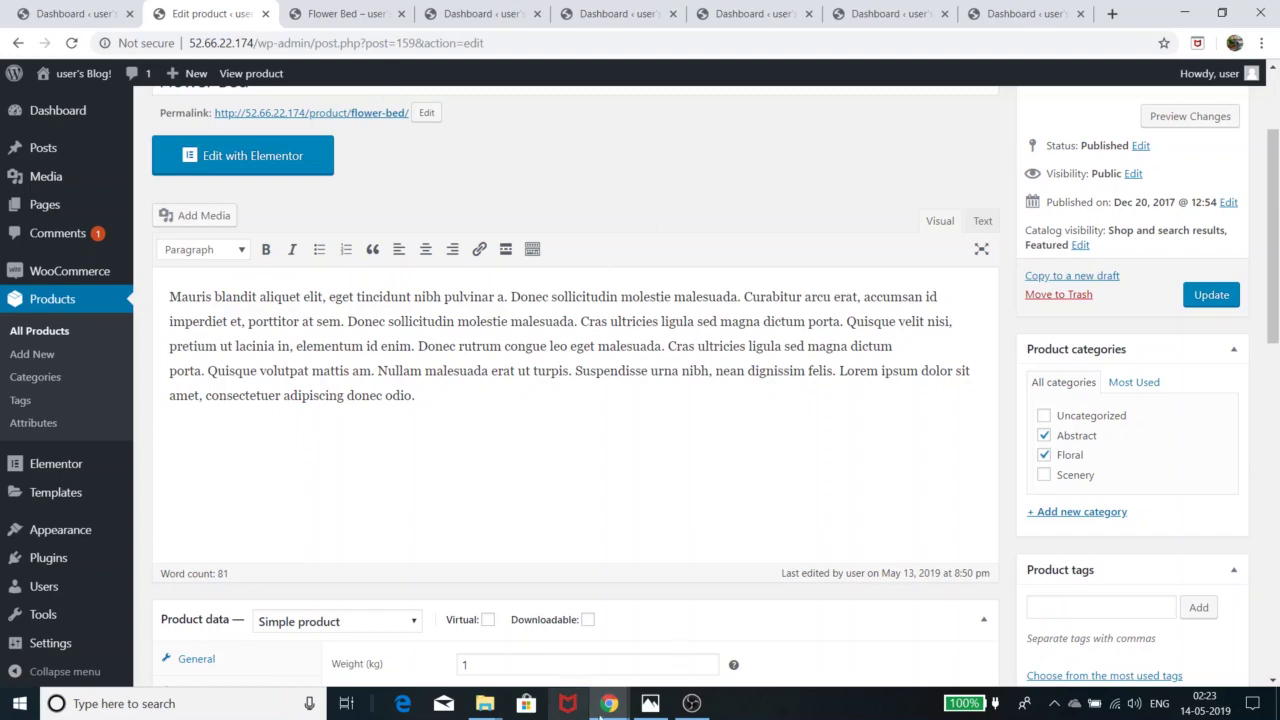
mouse_move(609, 703)
left_click(725, 630)
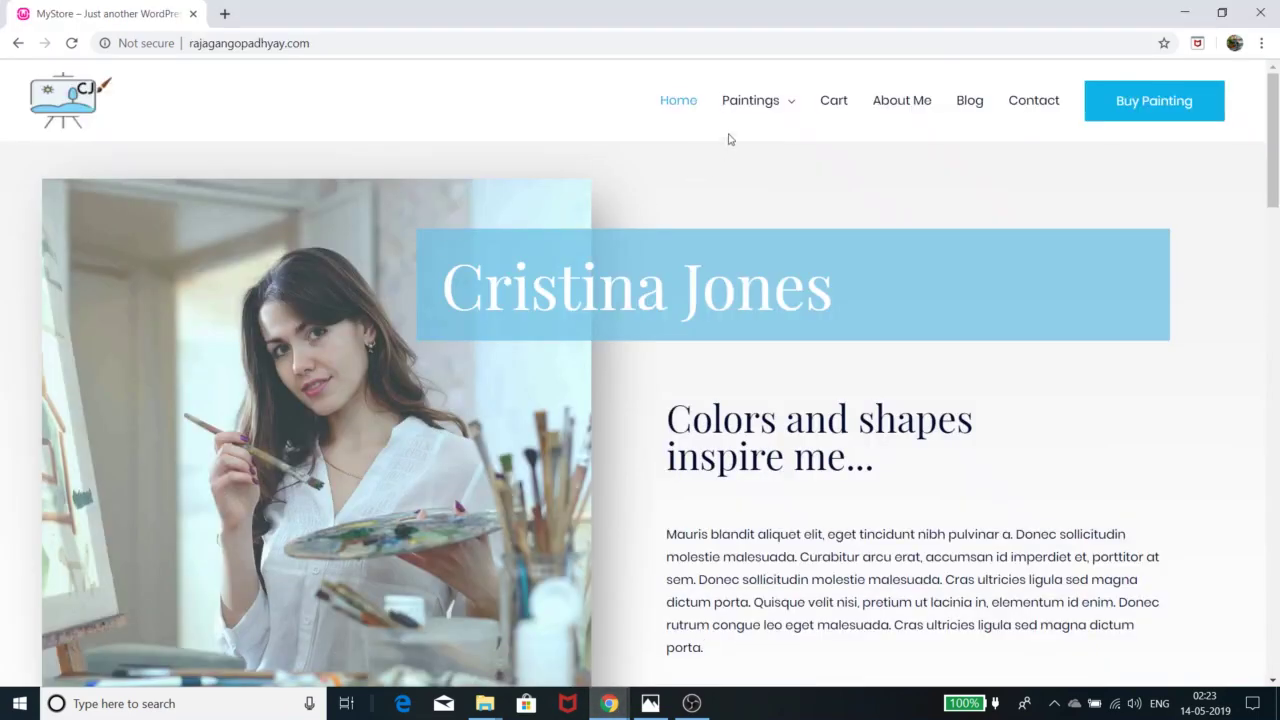
left_click(756, 107)
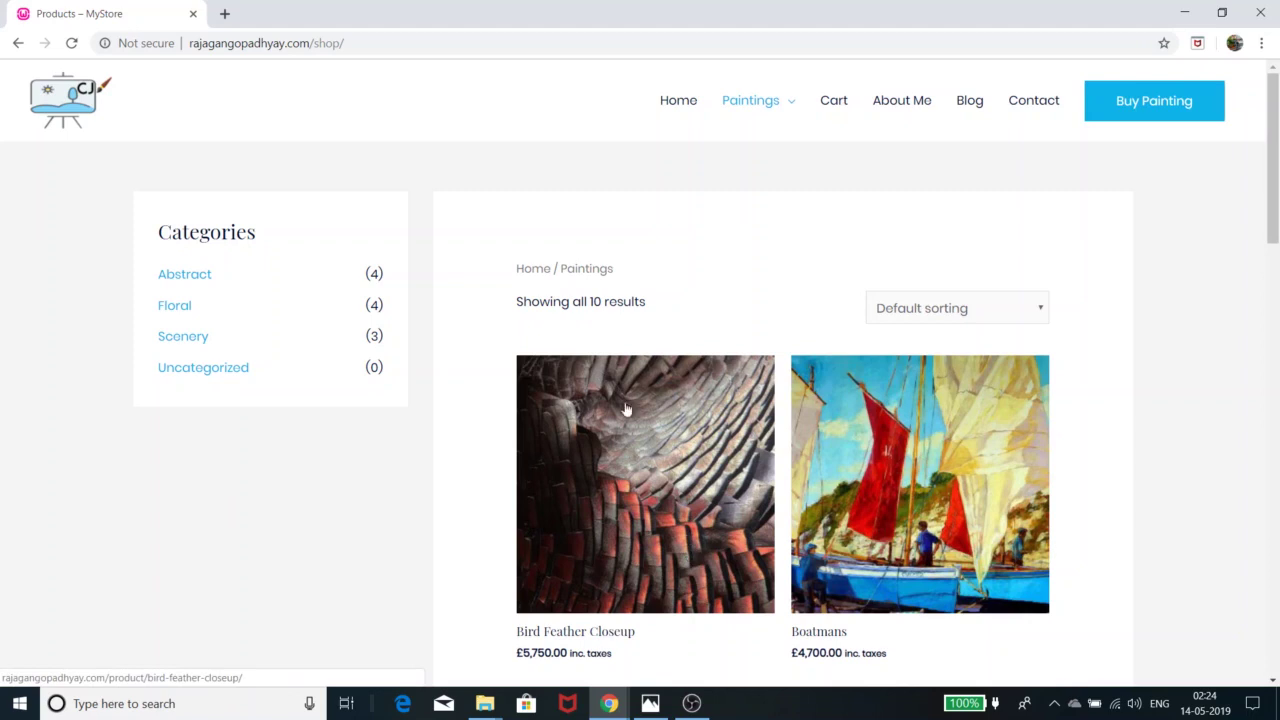
scroll(557, 329, "down", 3)
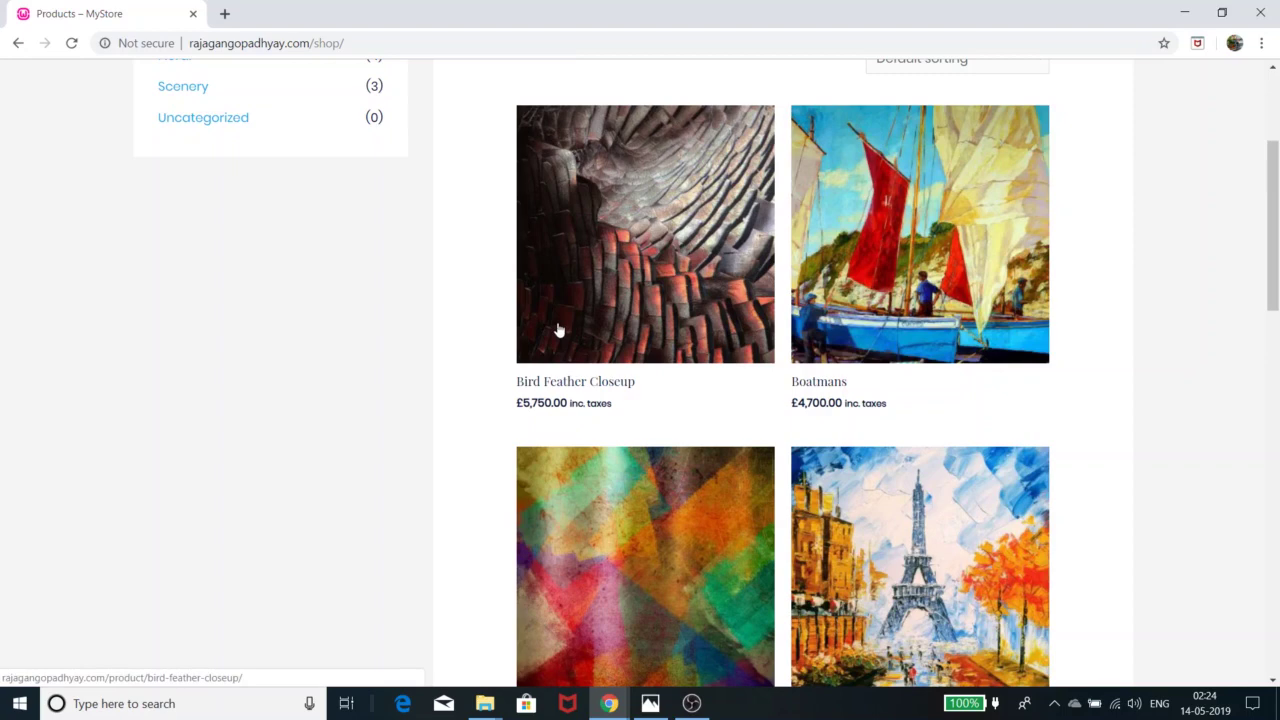
left_click(1197, 12)
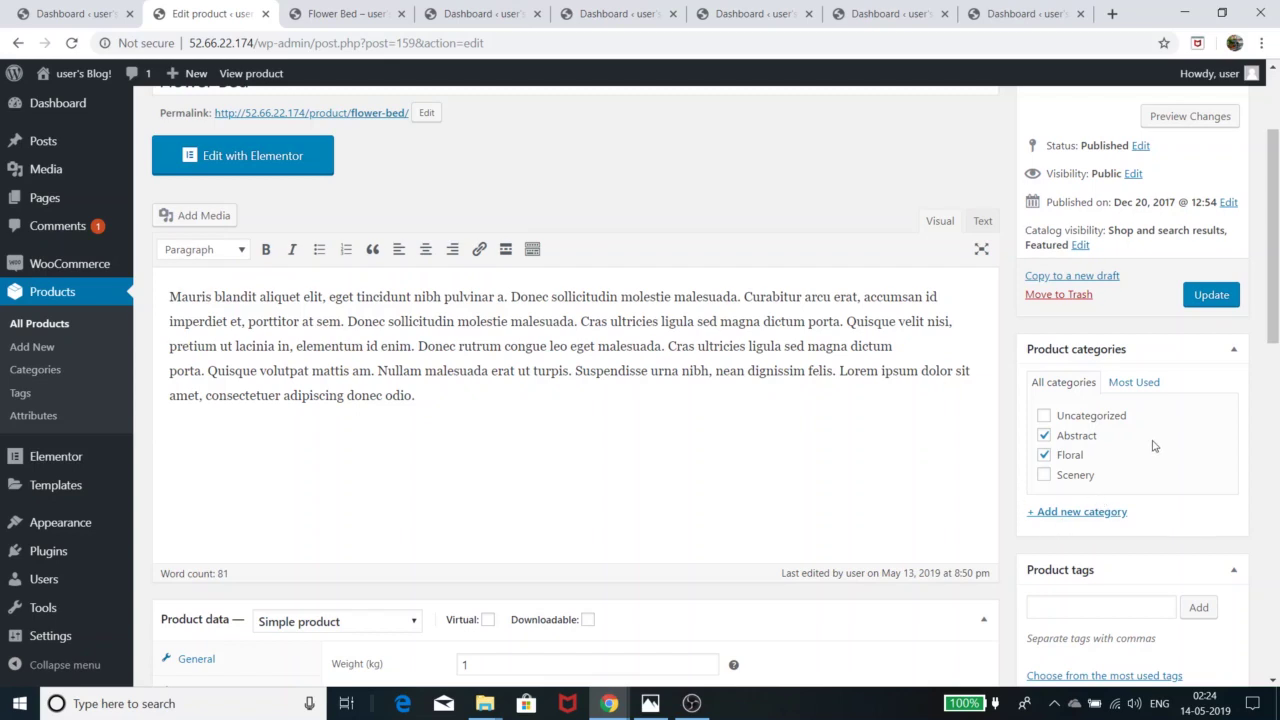
Step: Review Flower Bed's categories, tags, post attributes, Astra settings, product image, gallery and reviews in the product editor
scroll(1130, 430, "down", 2)
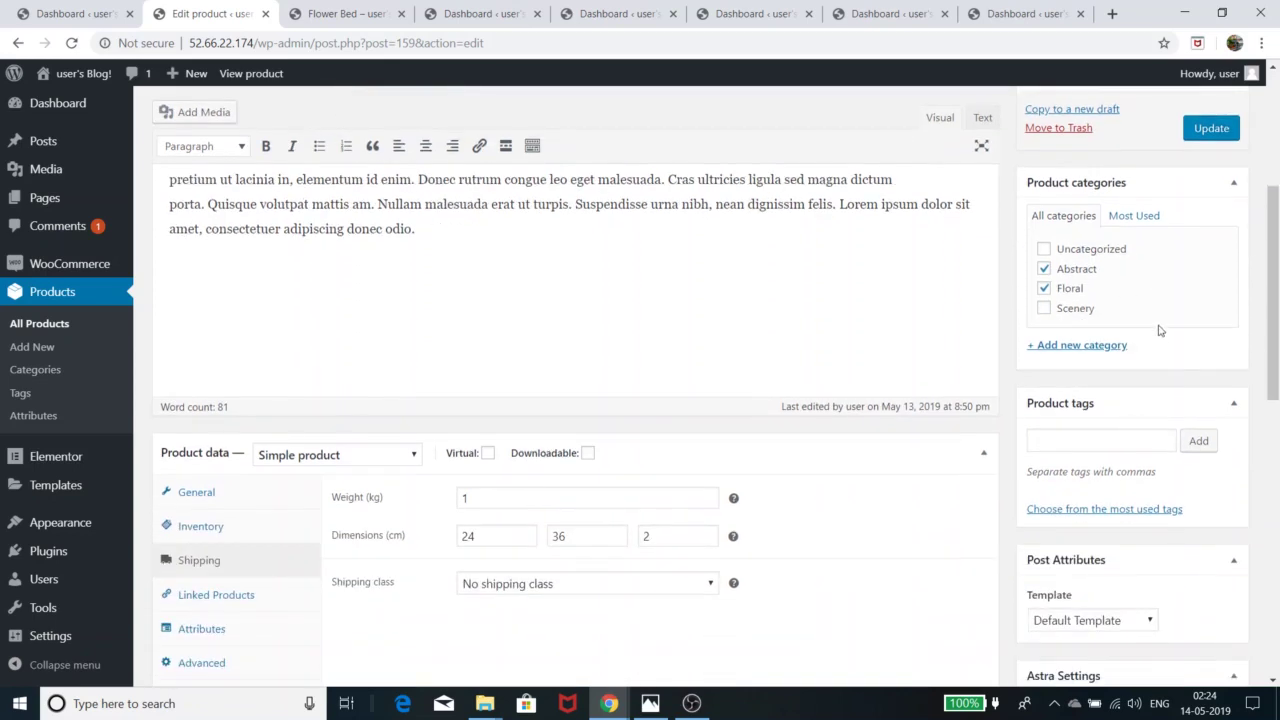
scroll(1160, 360, "down", 1)
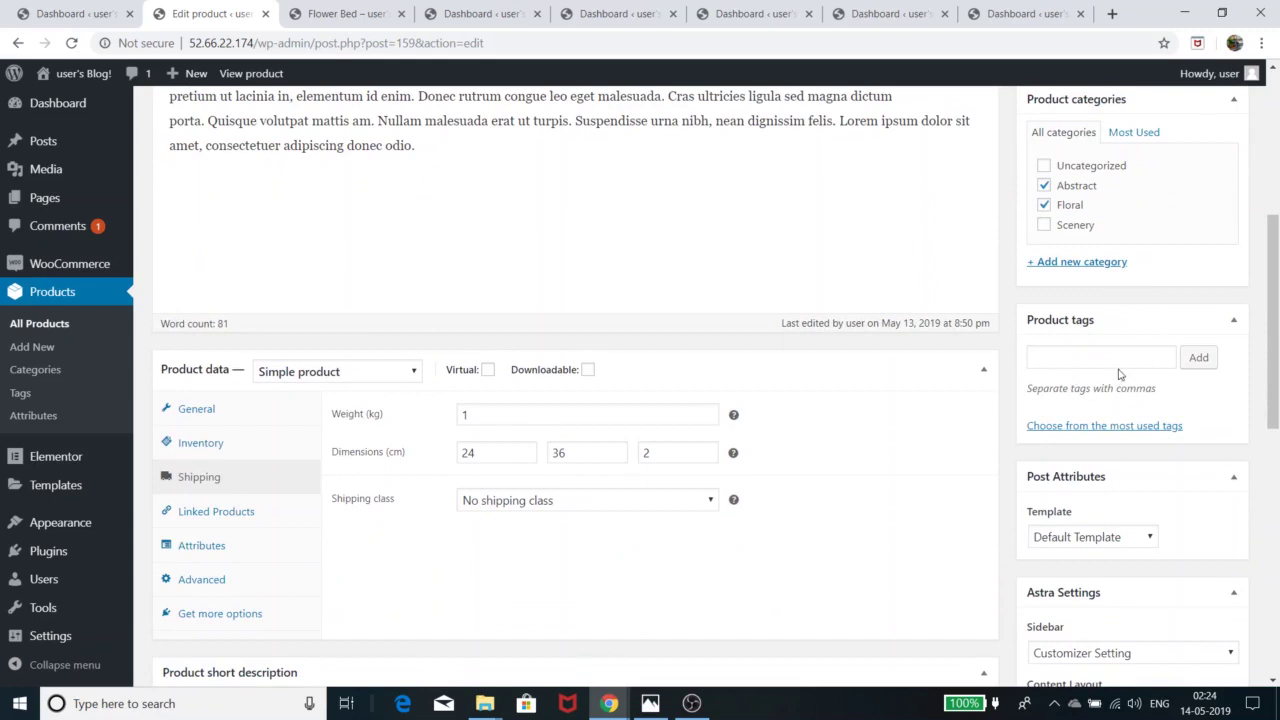
scroll(1155, 382, "down", 1)
scroll(1158, 382, "down", 2)
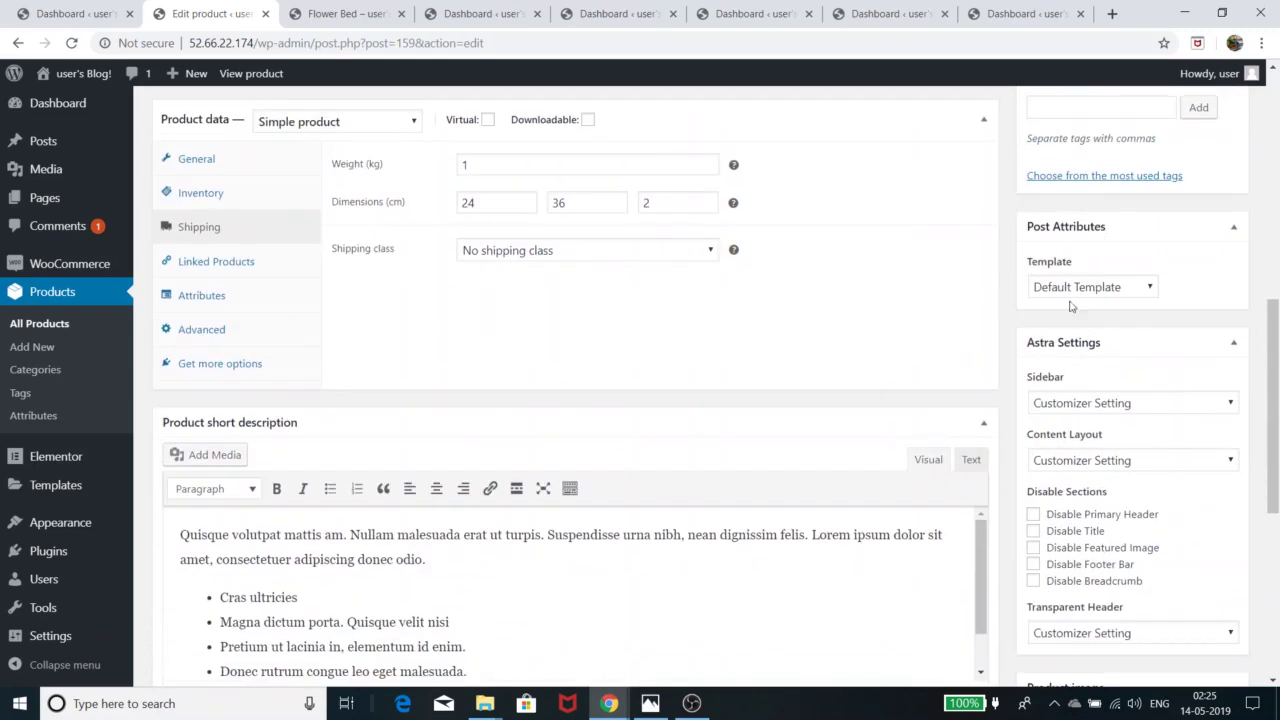
scroll(1131, 487, "down", 3)
scroll(1131, 487, "down", 2)
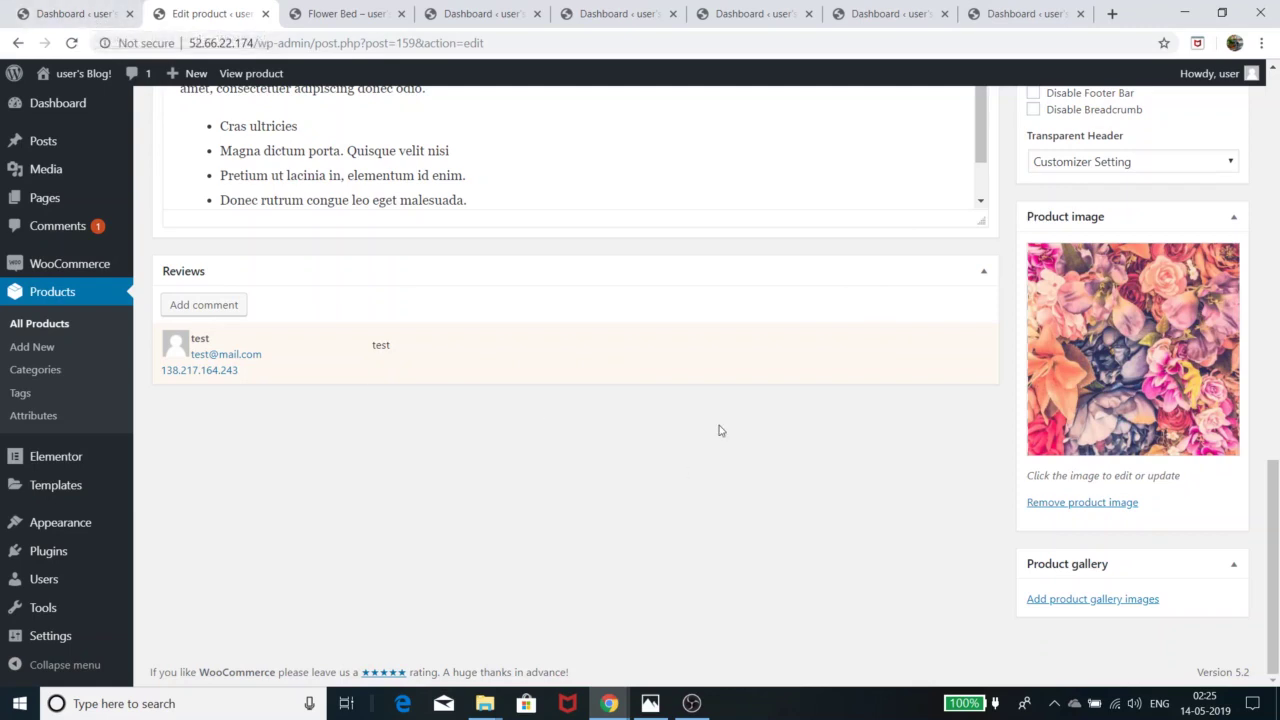
scroll(733, 417, "up", 3)
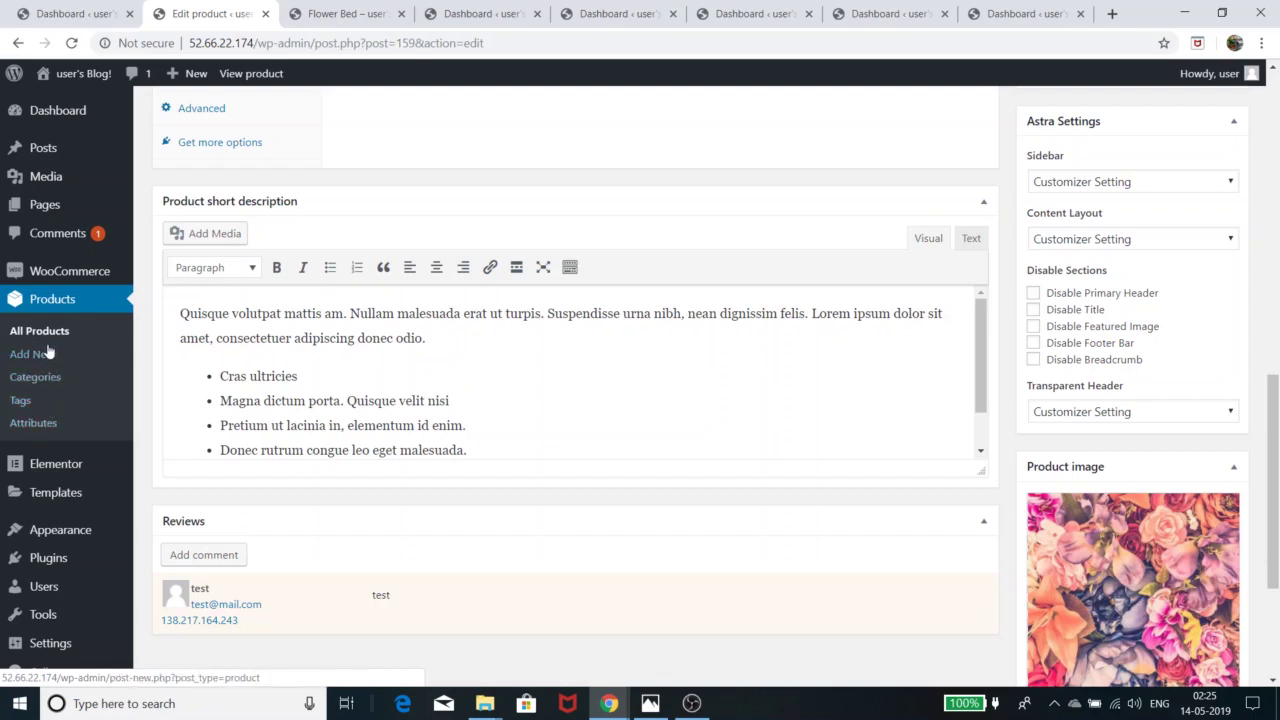
Step: Open the WooCommerce reports and examine the sales-by-date report for the last 7 days
left_click(66, 273)
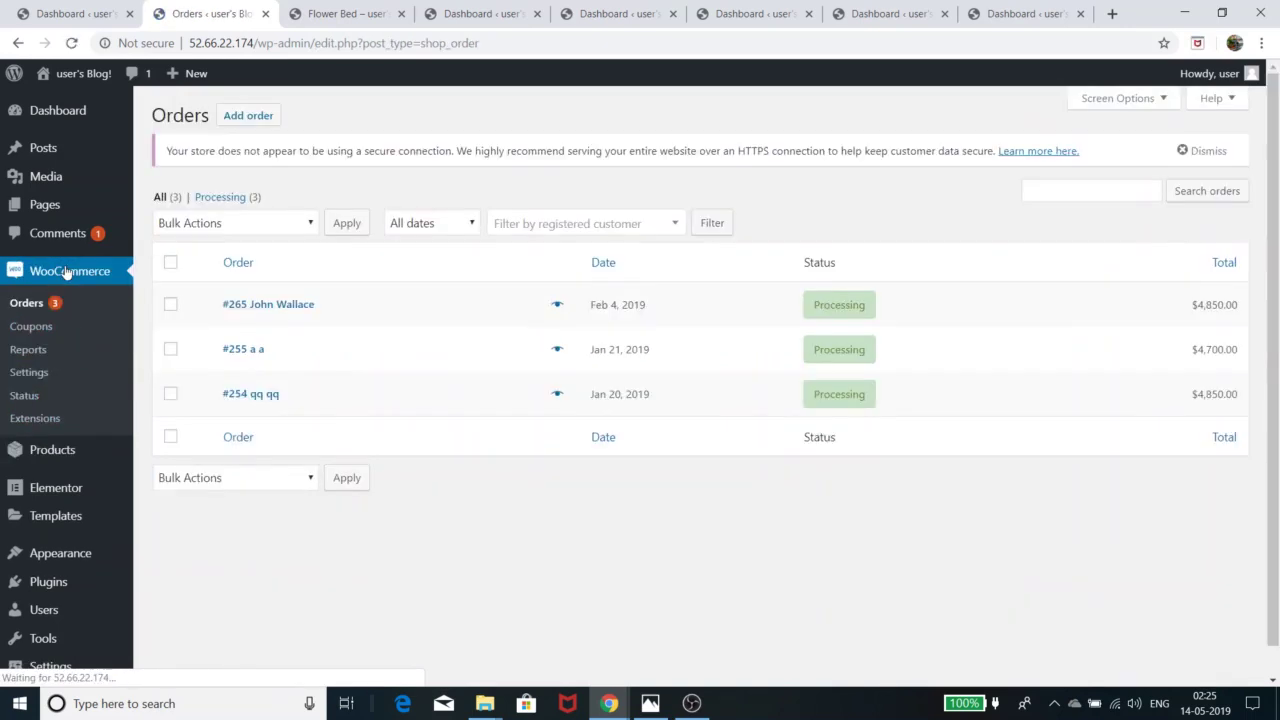
left_click(37, 351)
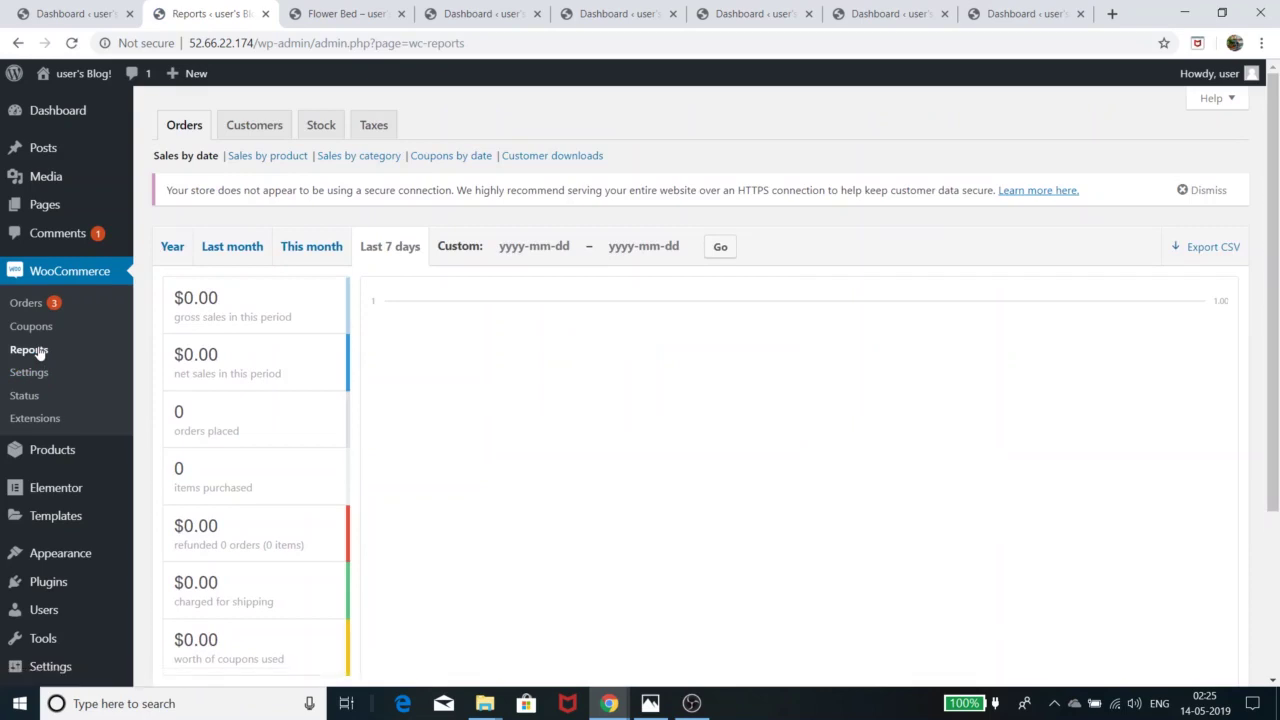
scroll(465, 403, "down", 1)
scroll(465, 403, "down", 2)
scroll(466, 403, "up", 3)
scroll(493, 362, "down", 3)
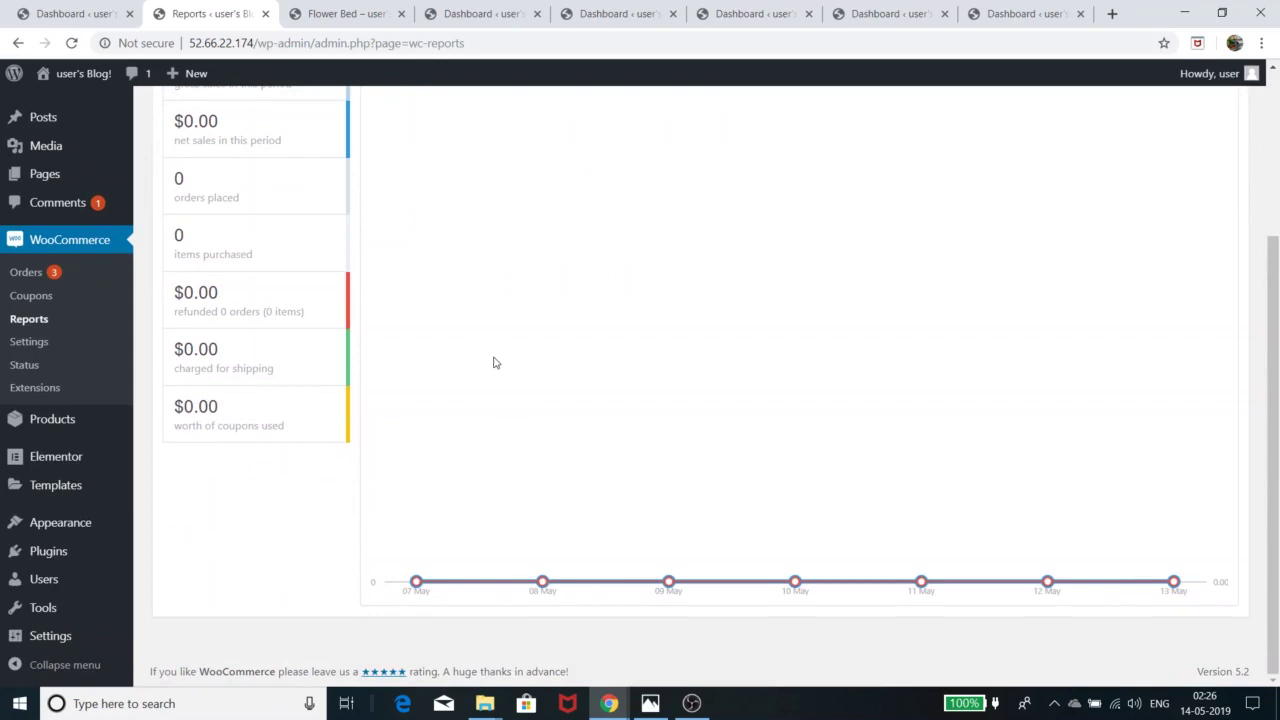
scroll(493, 362, "up", 3)
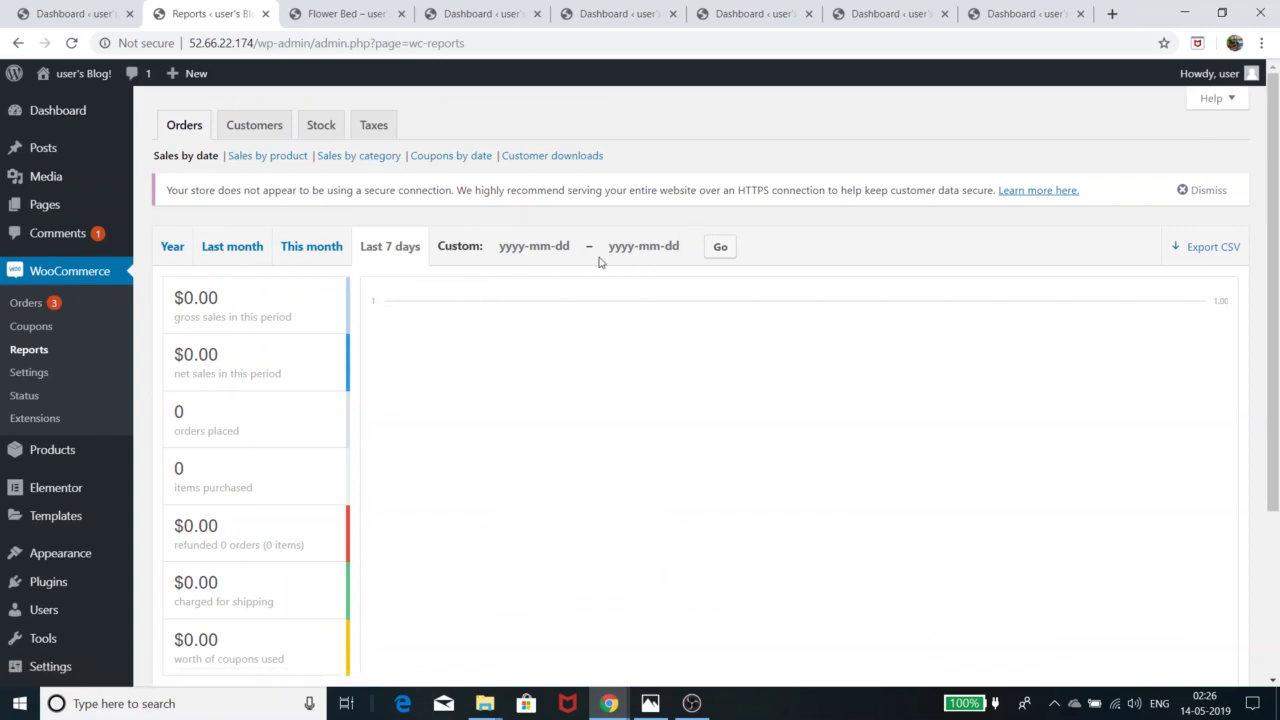
Step: View the WooCommerce customers, stock and taxes reports
left_click(268, 133)
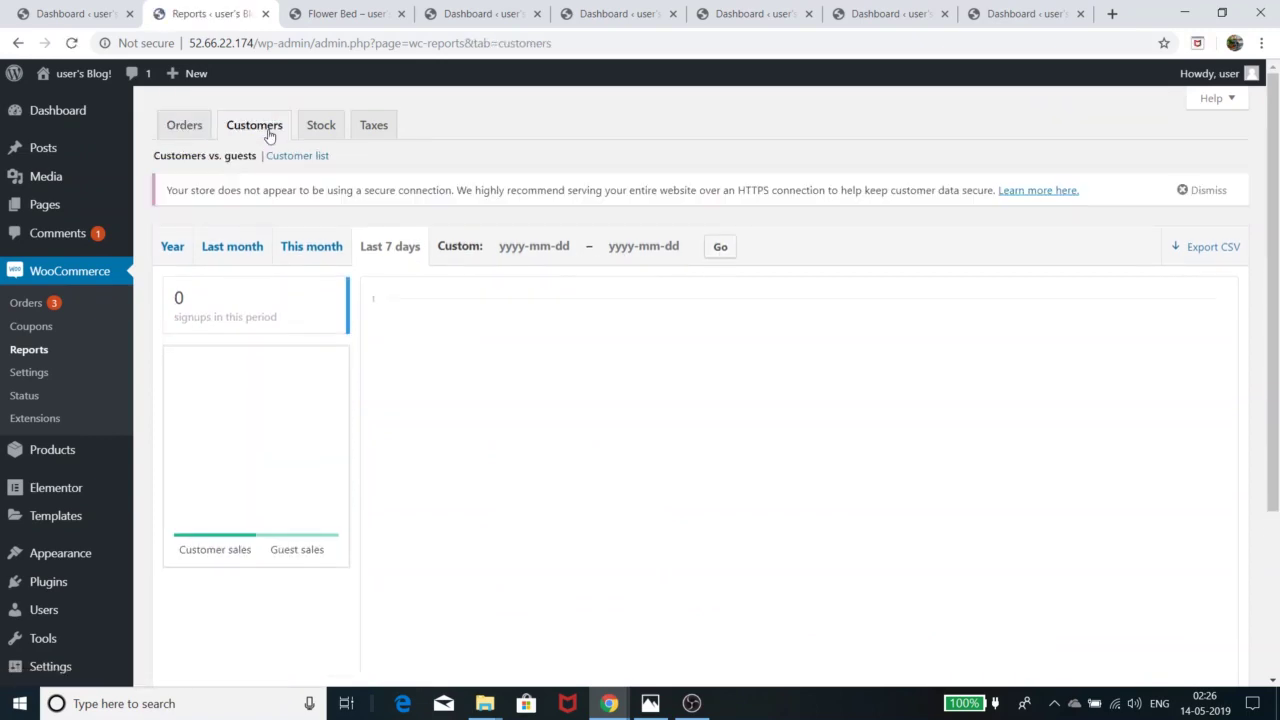
left_click(314, 133)
left_click(393, 140)
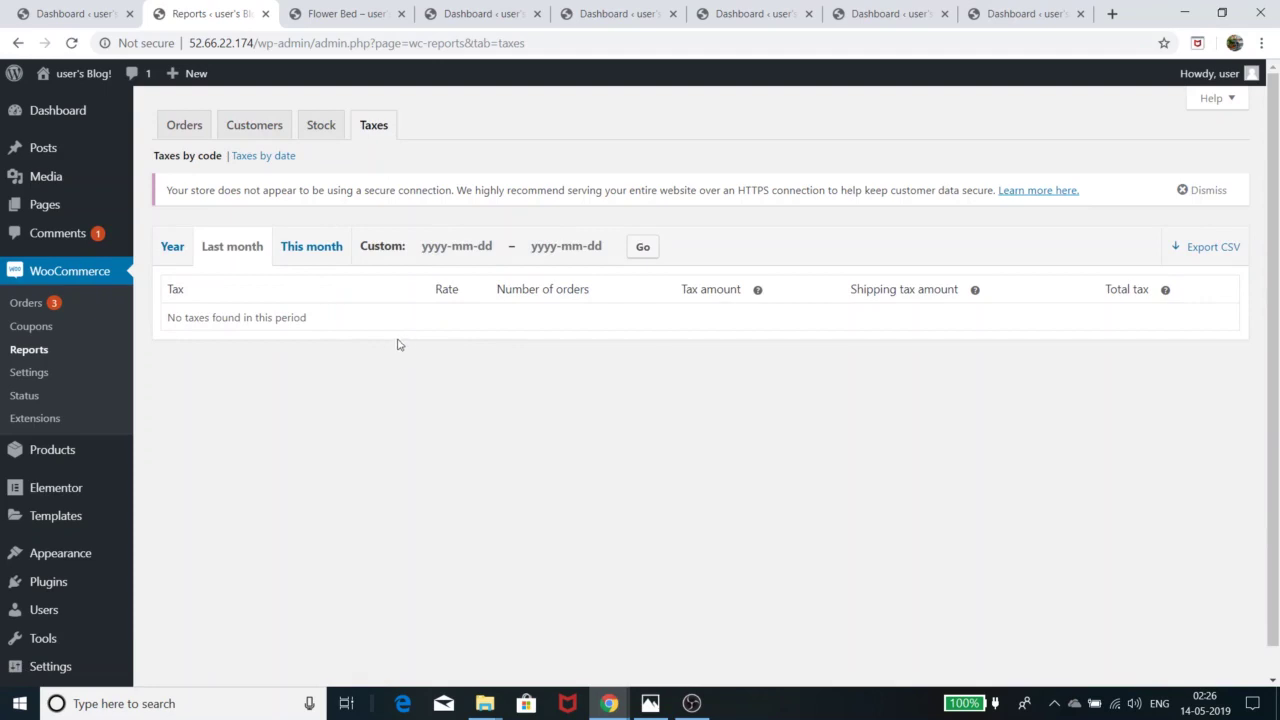
Step: Open the Feb 4, 2019 order from the WooCommerce orders list and review its billing, shipping and item details
left_click(23, 306)
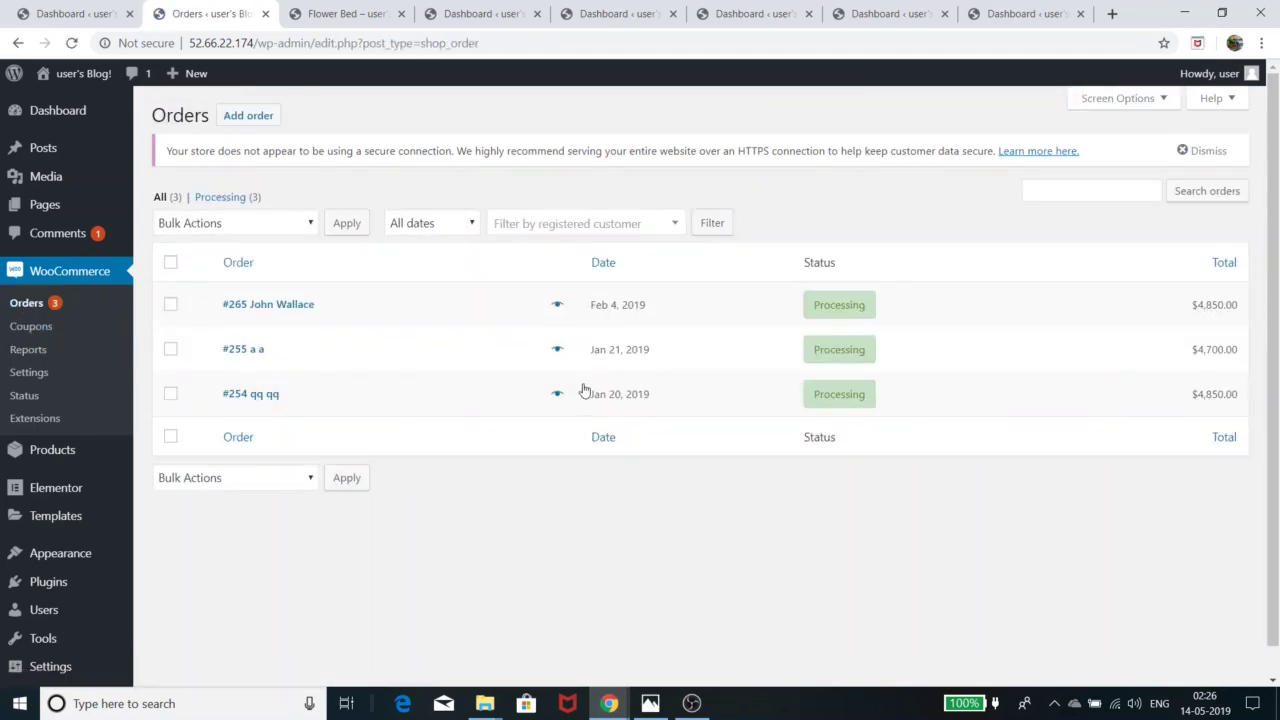
left_click(376, 17)
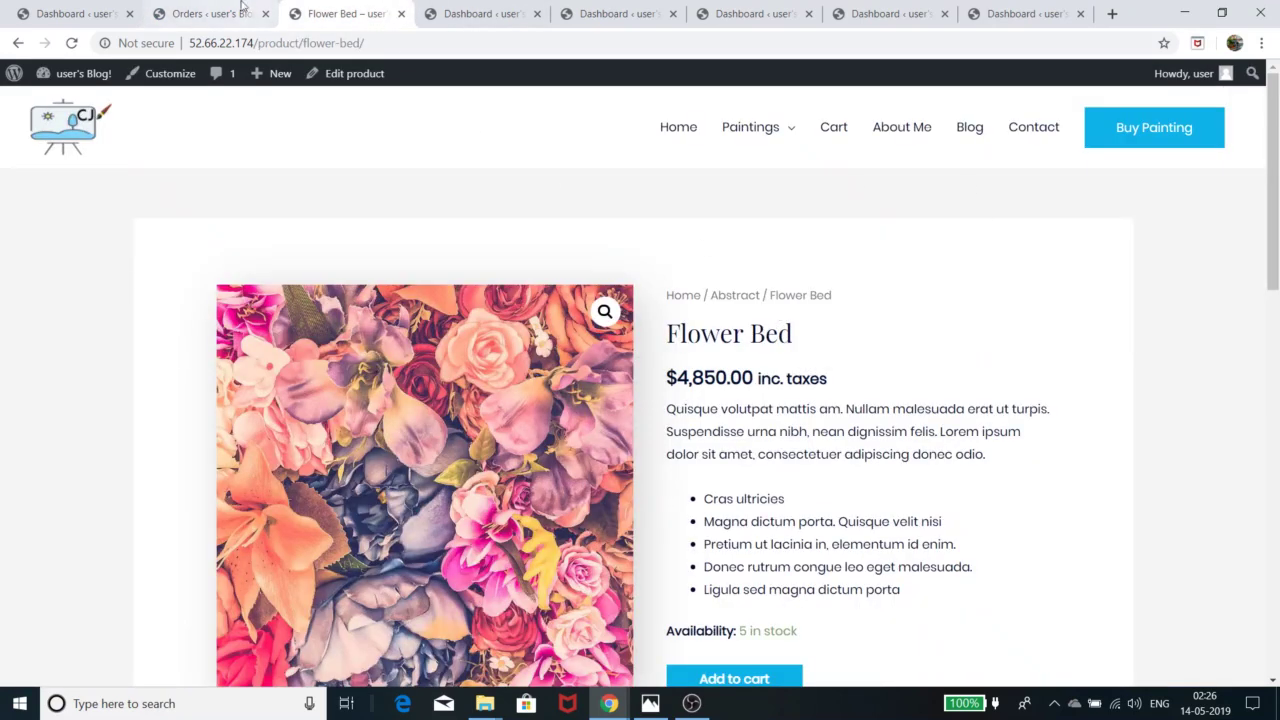
left_click(70, 15)
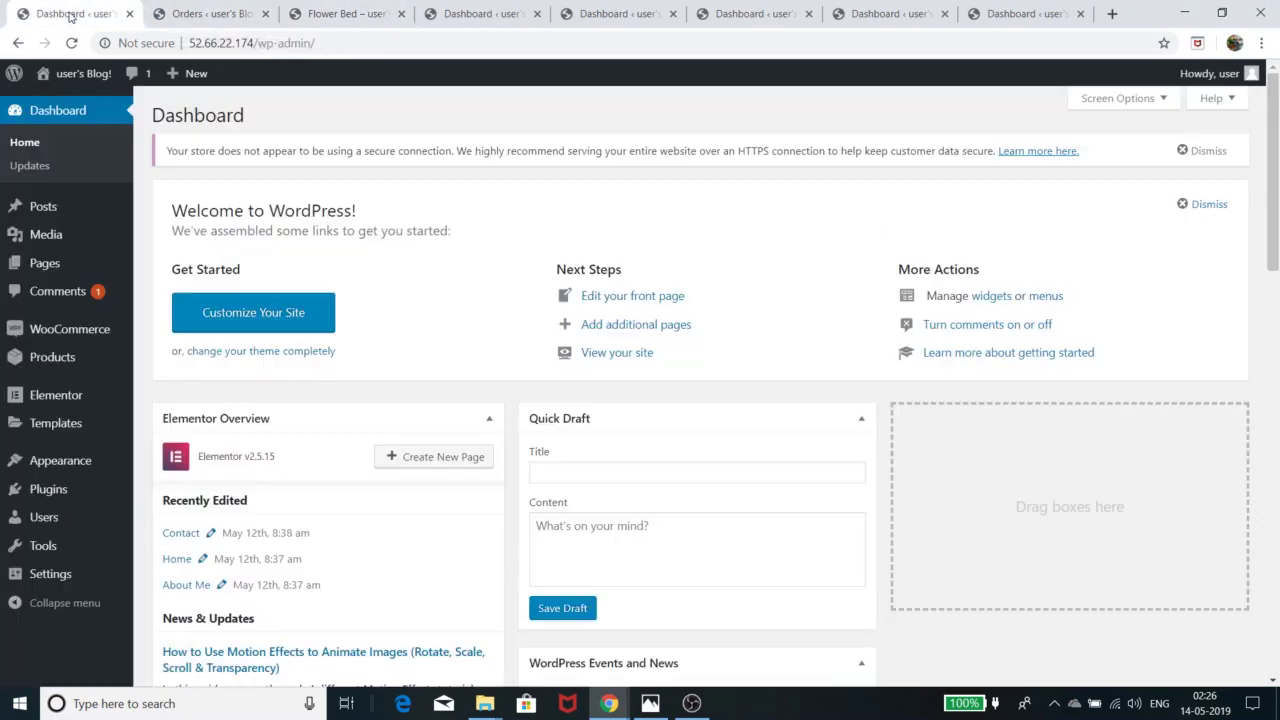
left_click(213, 13)
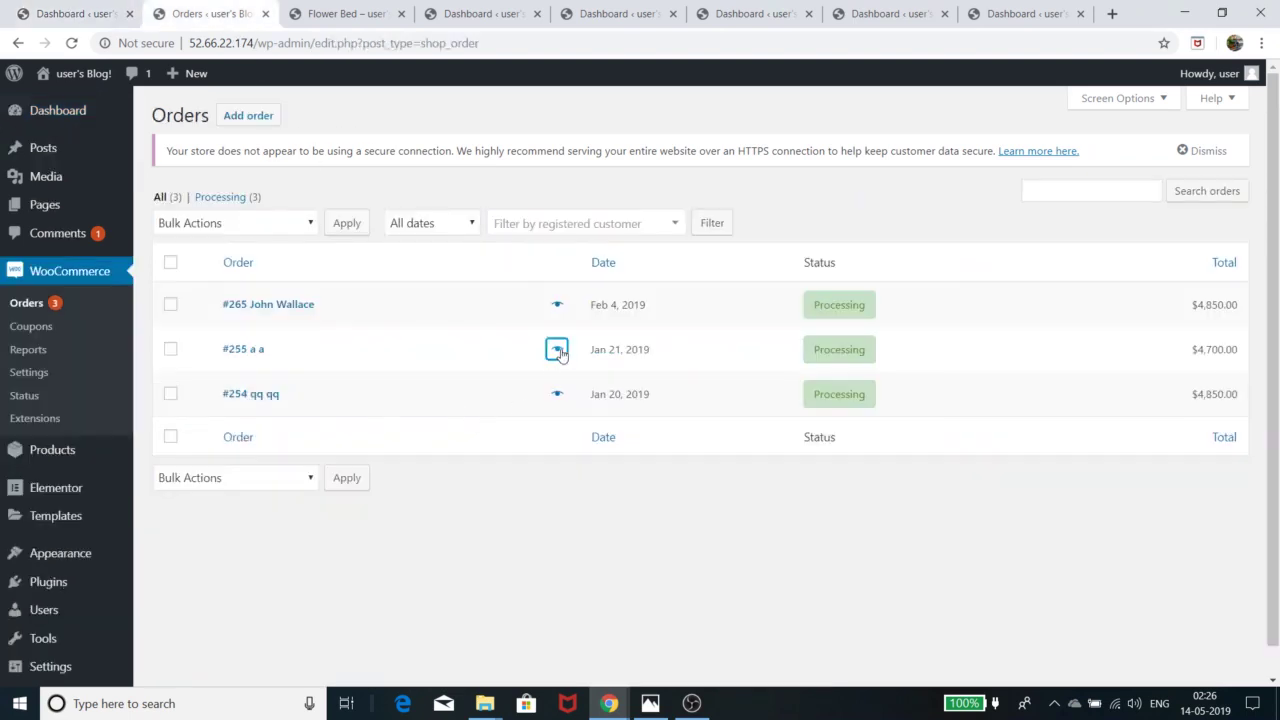
left_click(308, 304)
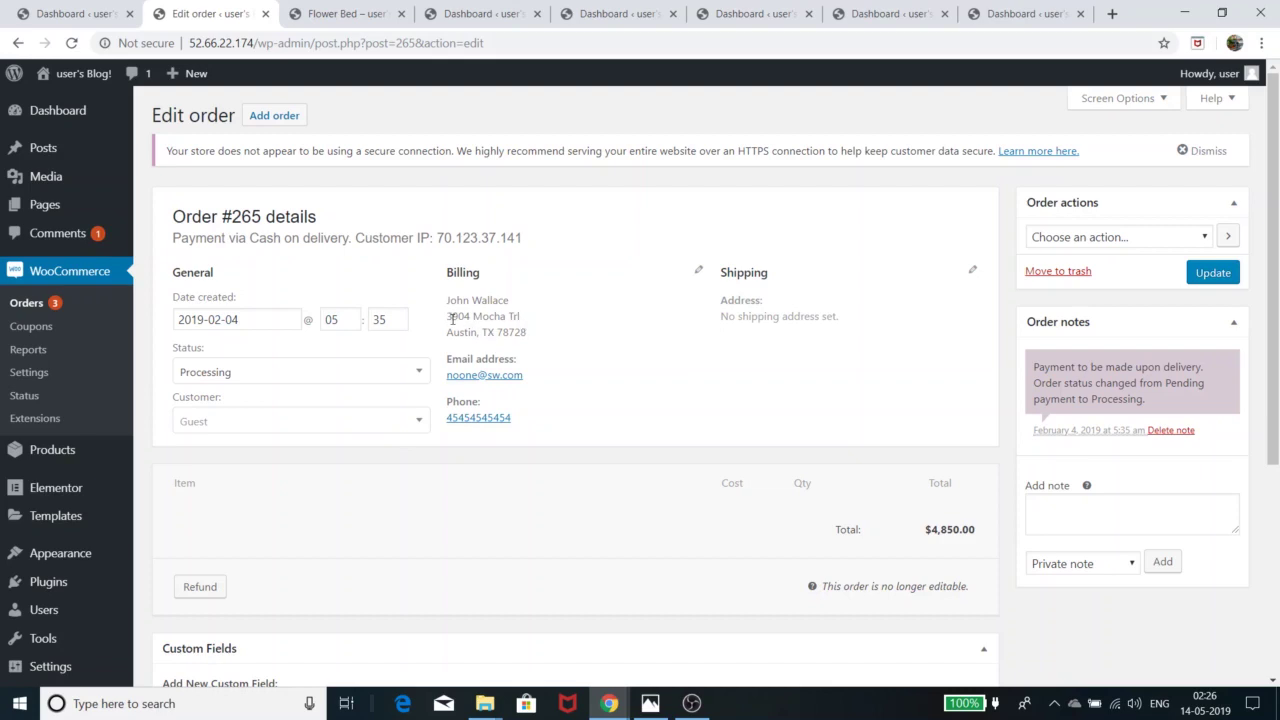
left_click_drag(452, 318, 524, 344)
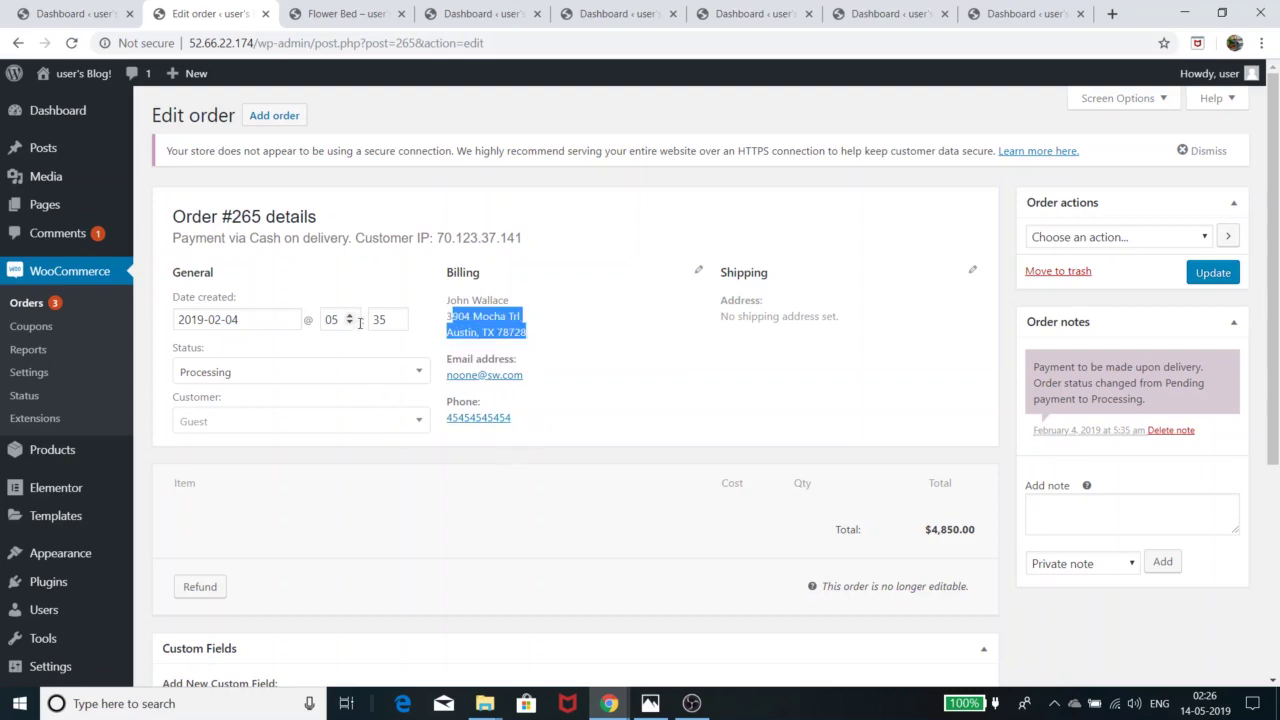
scroll(980, 463, "down", 2)
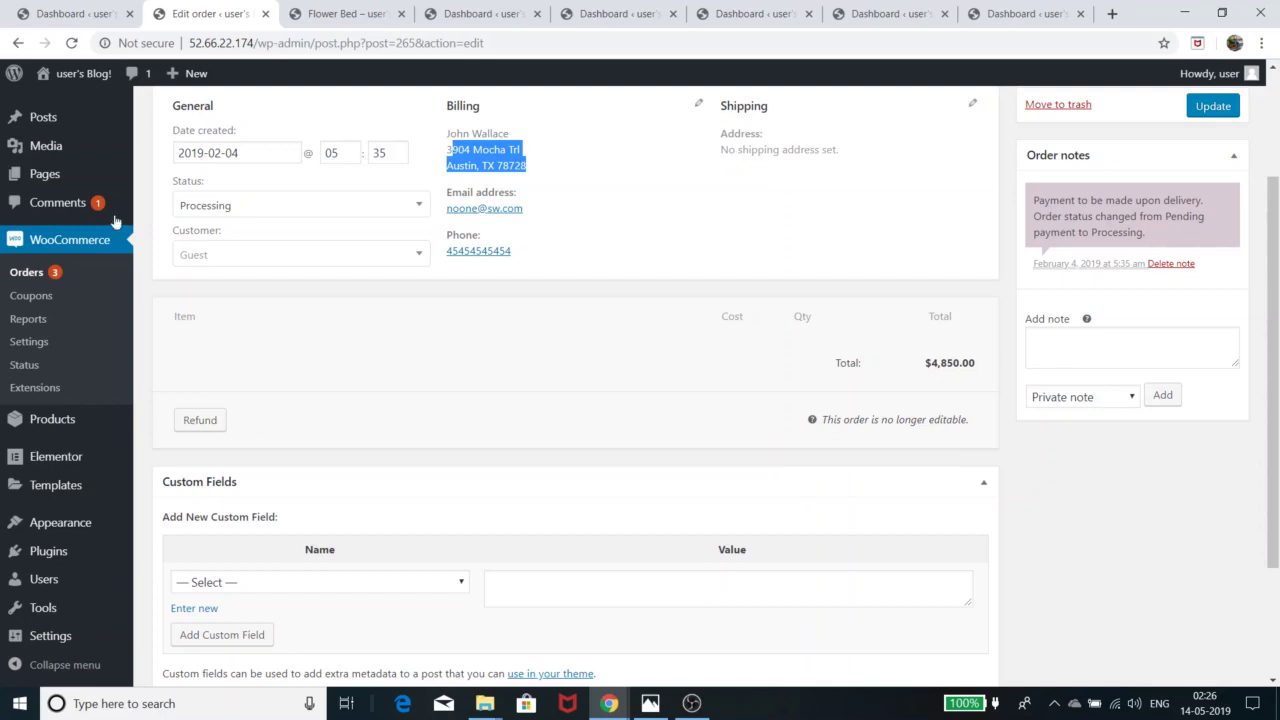
scroll(853, 450, "up", 2)
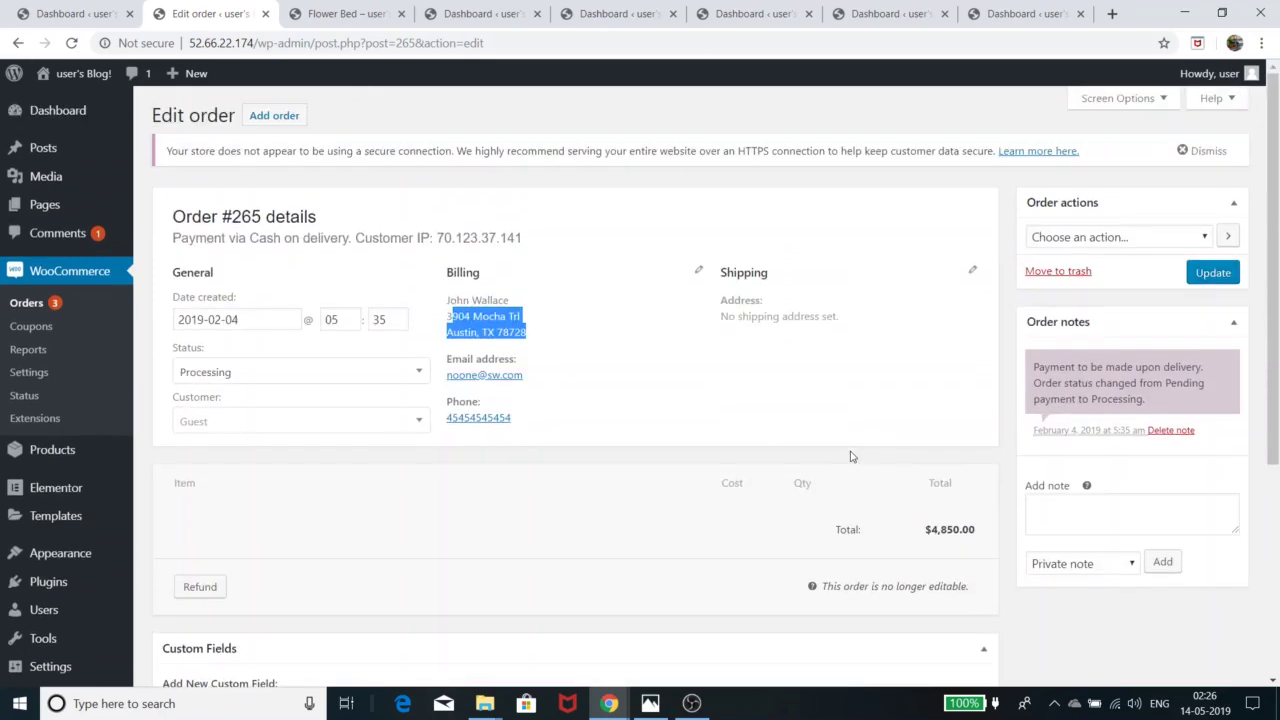
Step: Set the order's status to Completed and update the order
left_click(264, 372)
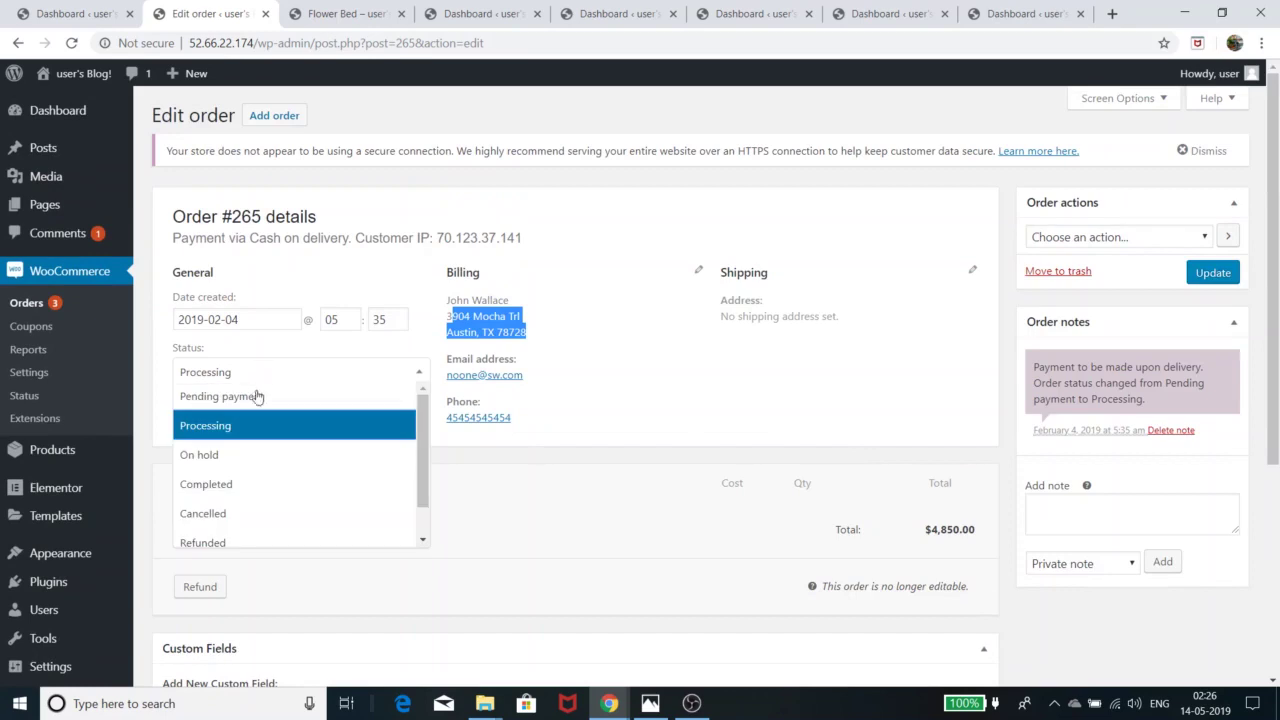
left_click(245, 480)
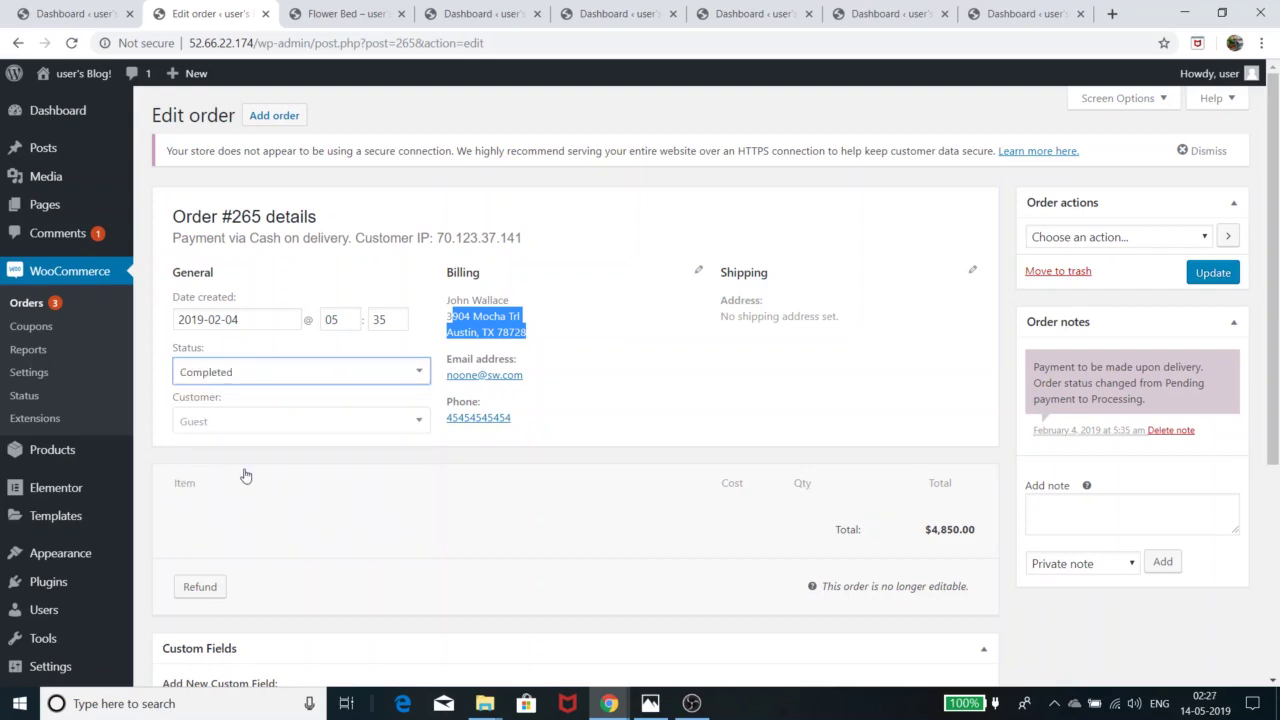
left_click(1228, 279)
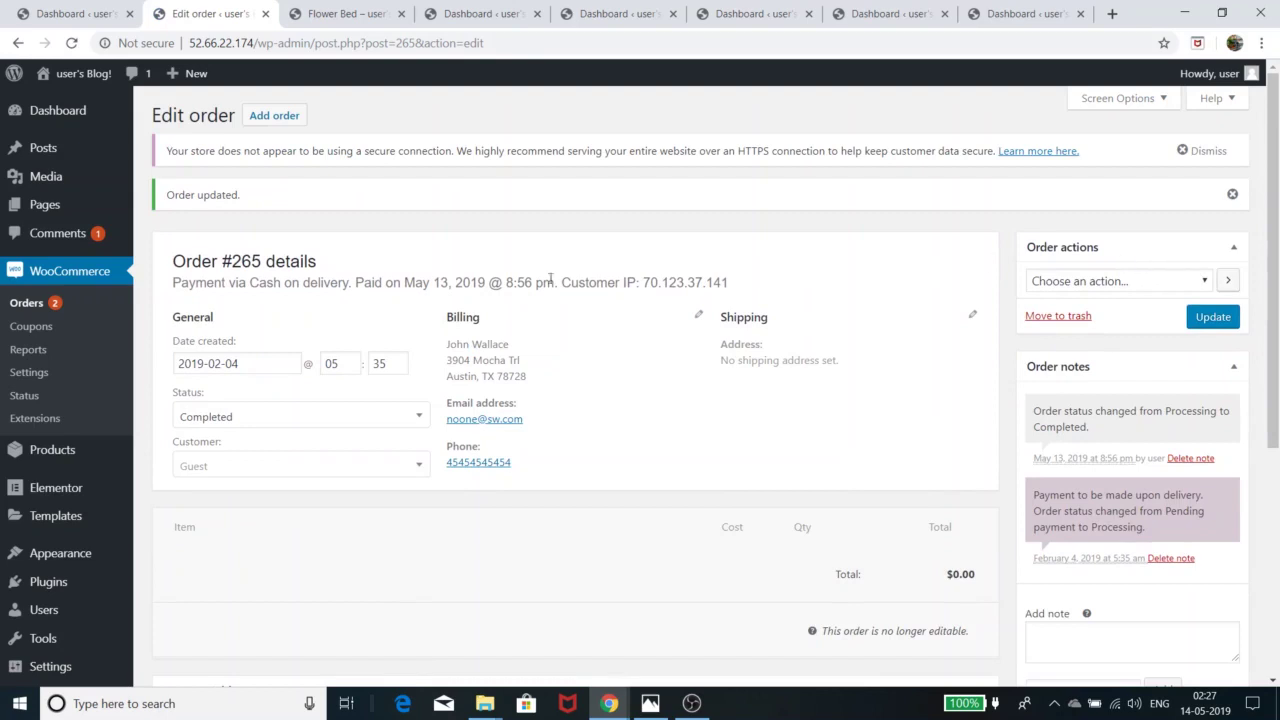
Step: Return to the orders list and check each order's status, date and total
left_click(20, 304)
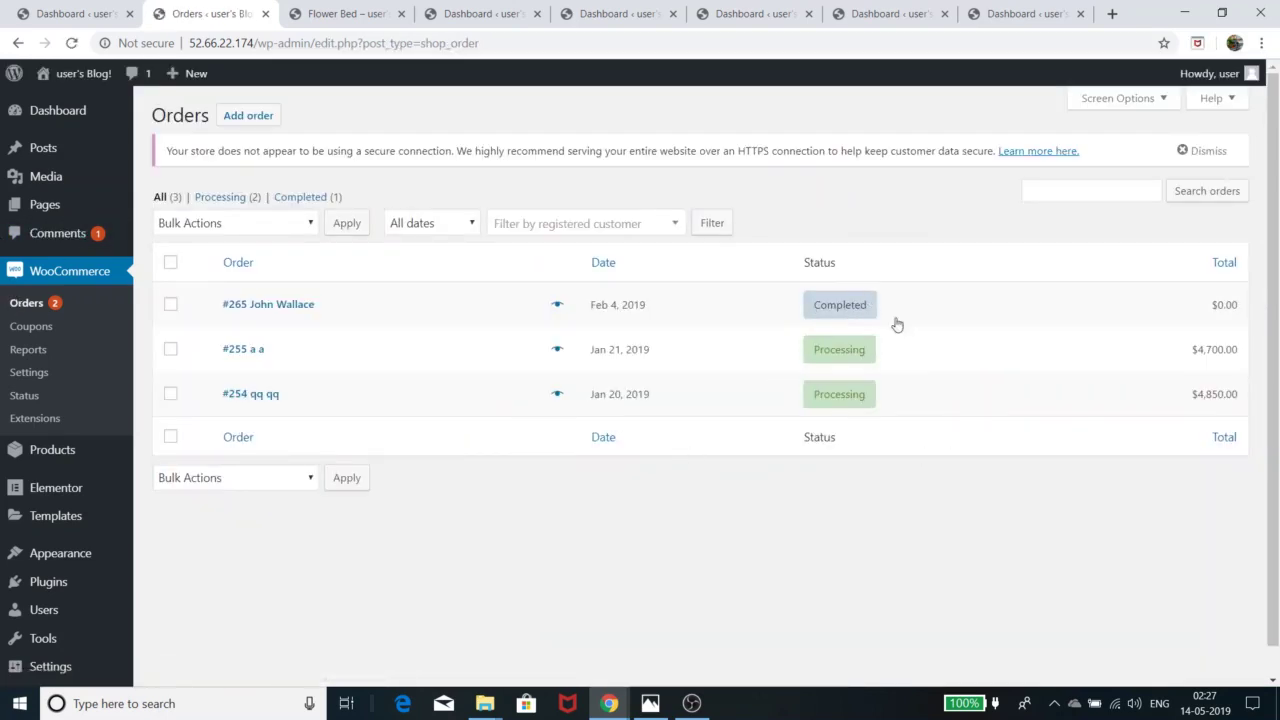
mouse_move(876, 311)
mouse_move(868, 388)
mouse_move(1205, 398)
mouse_move(593, 396)
Step: Switch to the live MyStore site, open its home page, and look through the introduction, welcome and categories sections
mouse_move(612, 706)
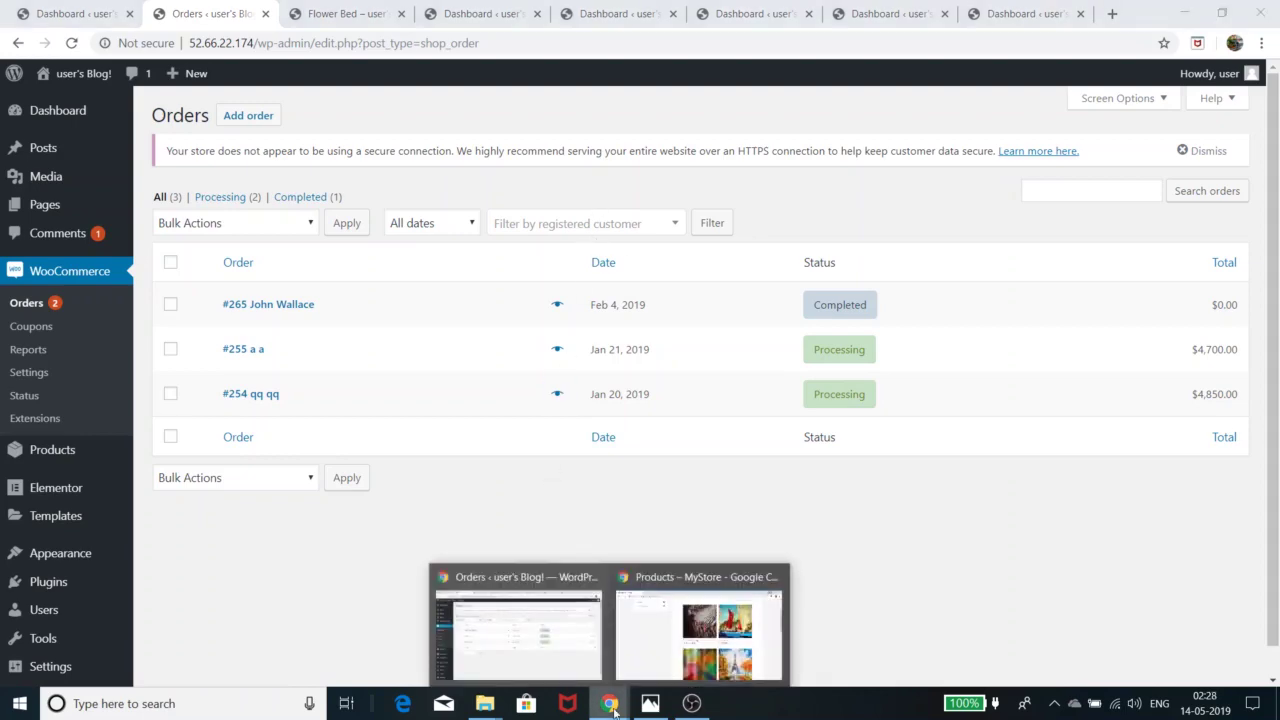
left_click(657, 668)
scroll(313, 441, "up", 2)
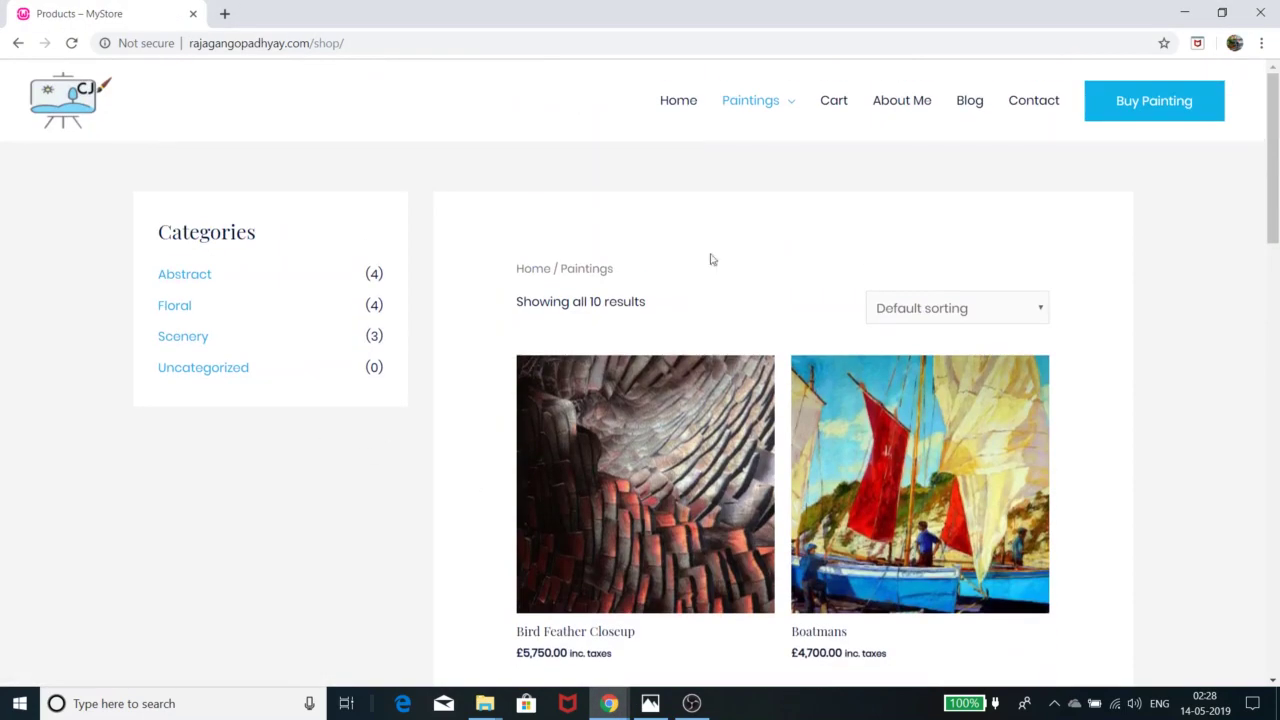
left_click(681, 102)
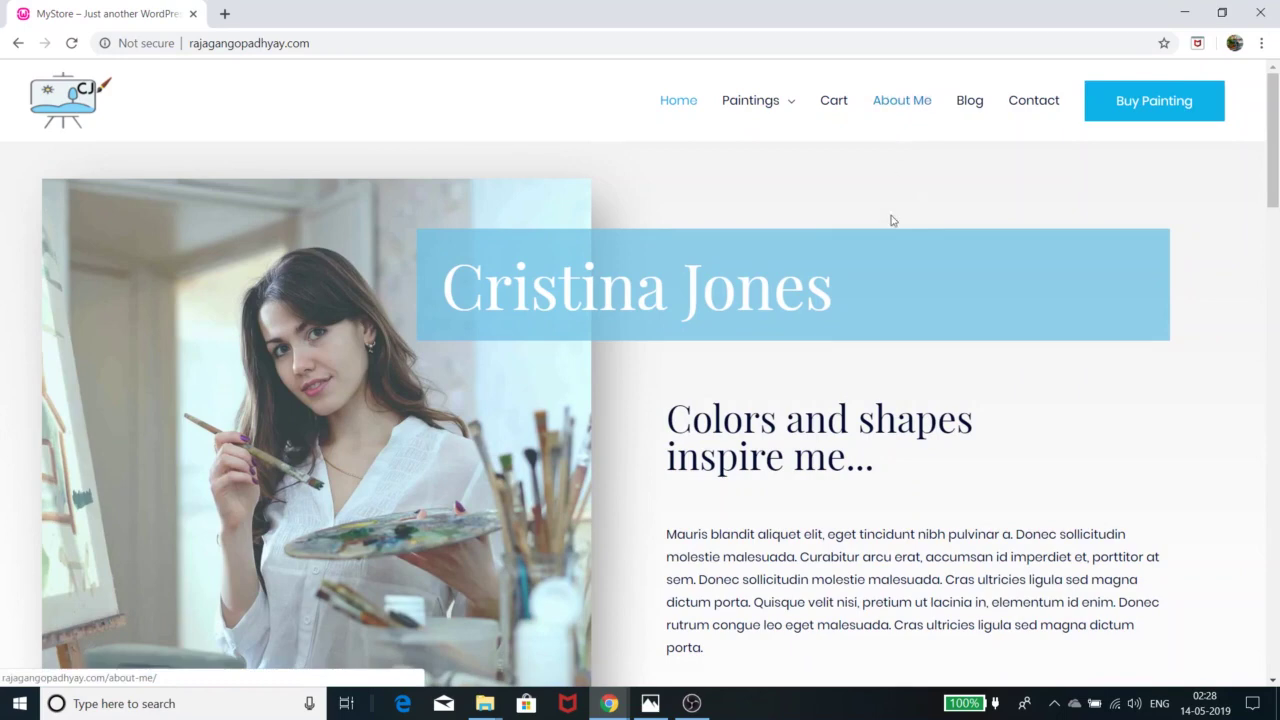
scroll(880, 462, "down", 4)
scroll(881, 463, "up", 4)
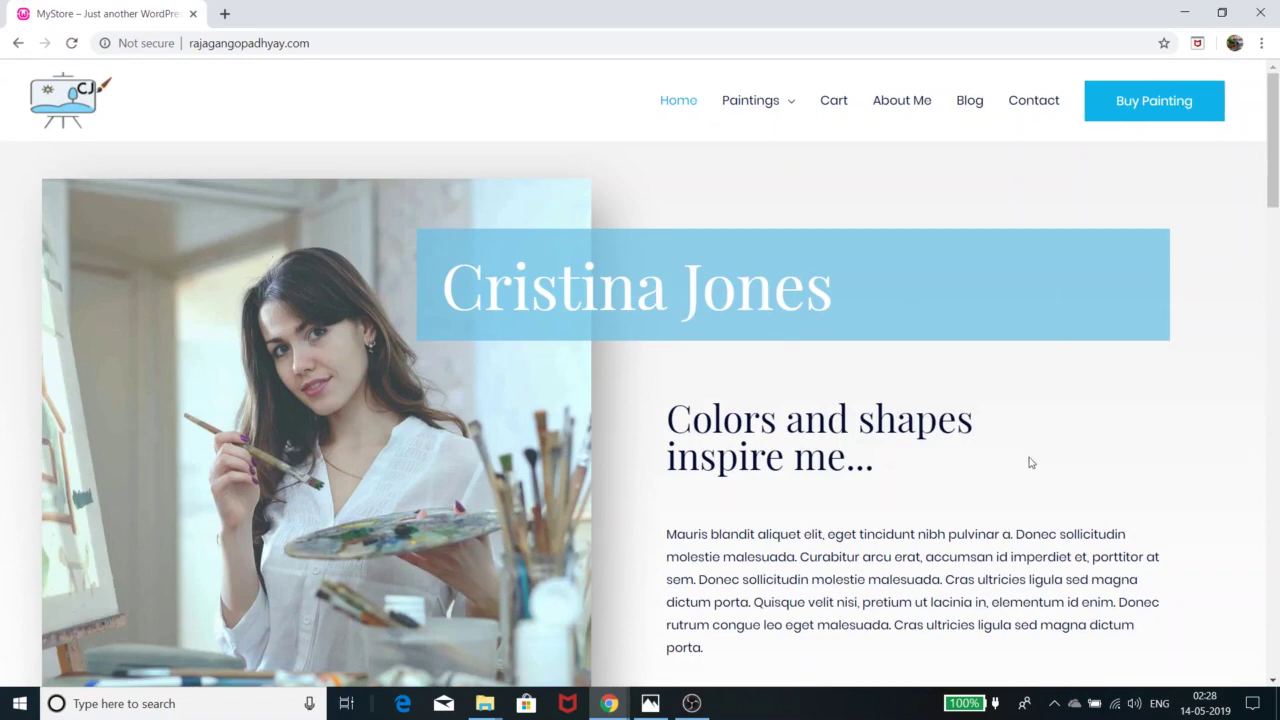
scroll(1018, 443, "down", 3)
scroll(1018, 443, "down", 6)
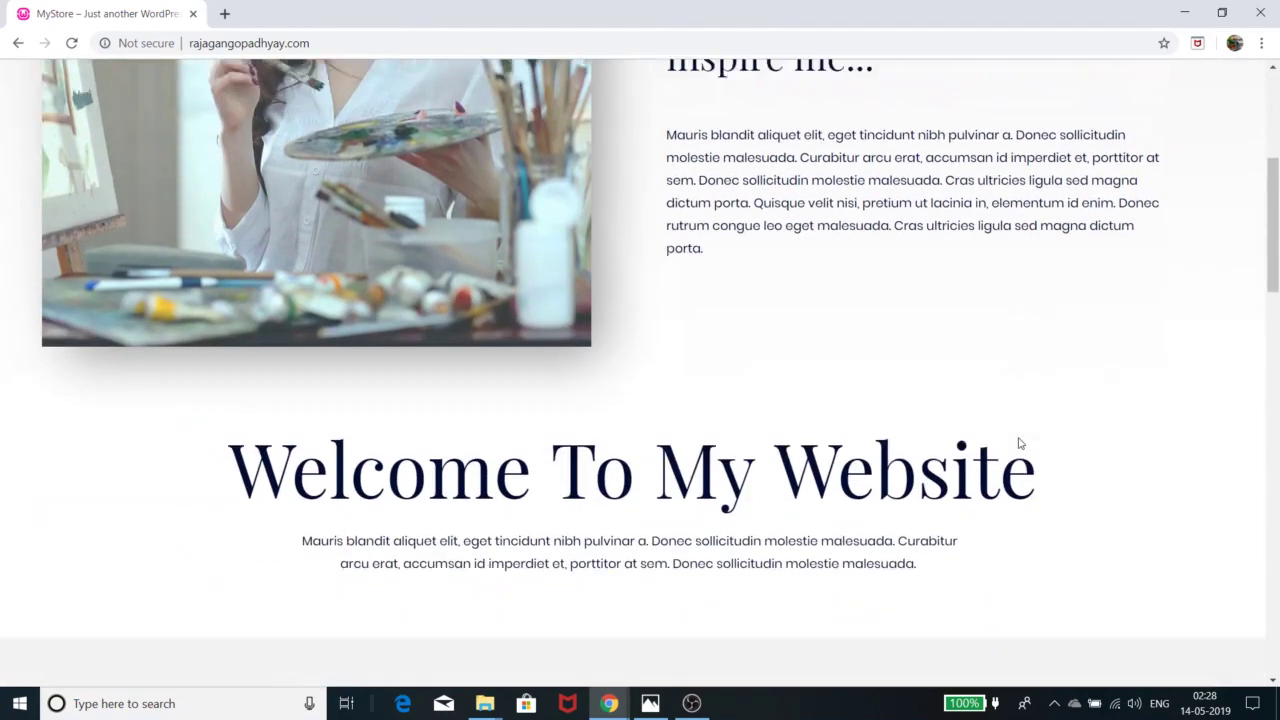
scroll(1019, 444, "down", 10)
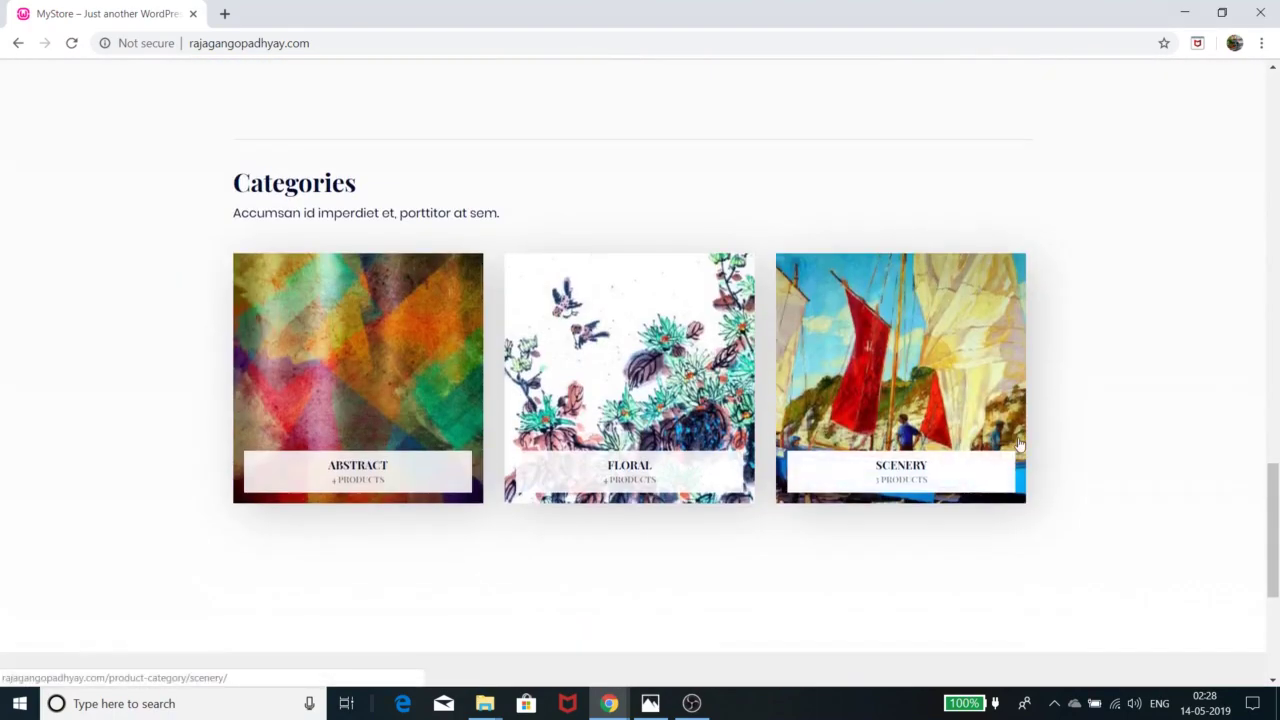
scroll(1020, 443, "up", 18)
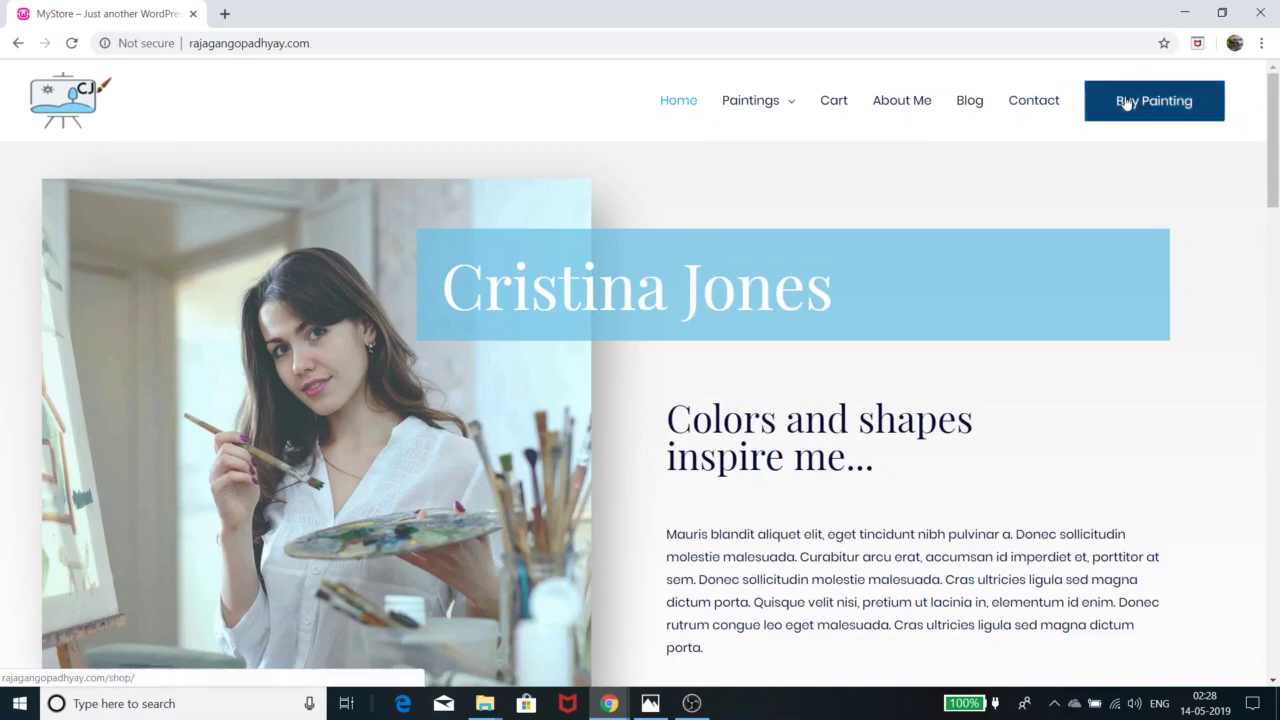
Step: Look through the live store's home page, checking the paintings on offer and their prices in the Explore My Paintings section
scroll(585, 360, "down", 1)
scroll(585, 360, "down", 20)
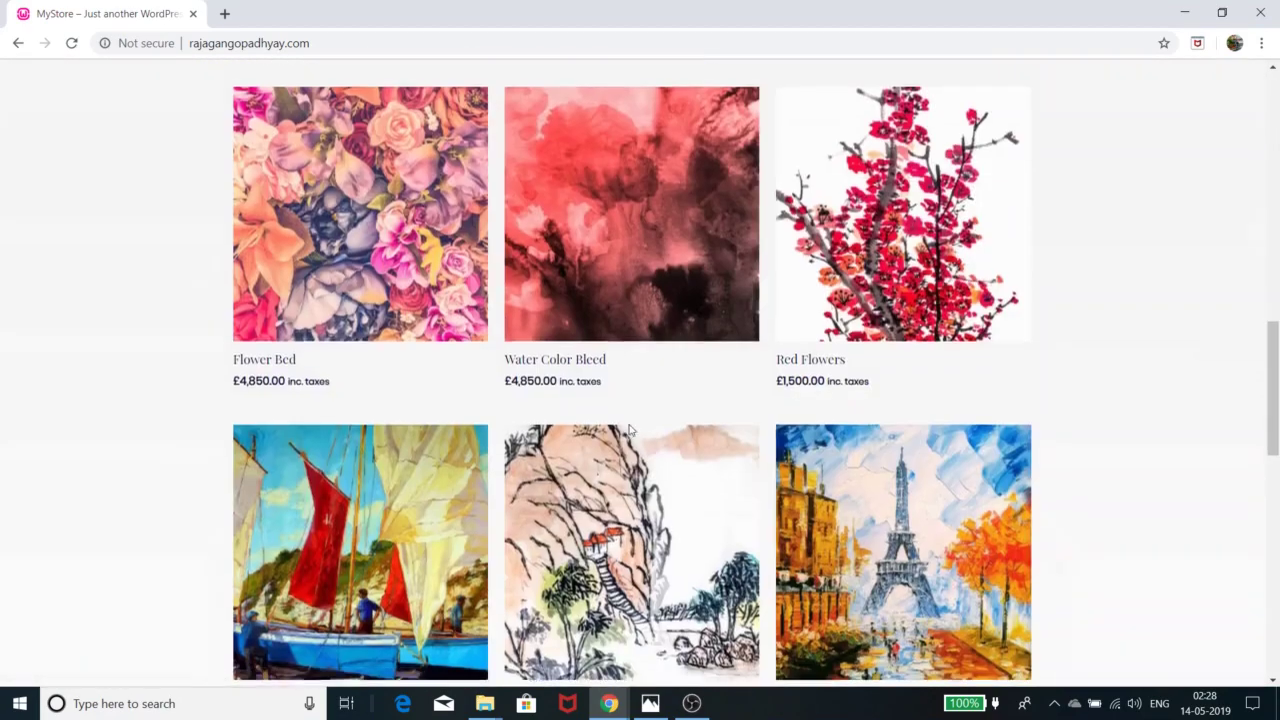
scroll(636, 442, "up", 20)
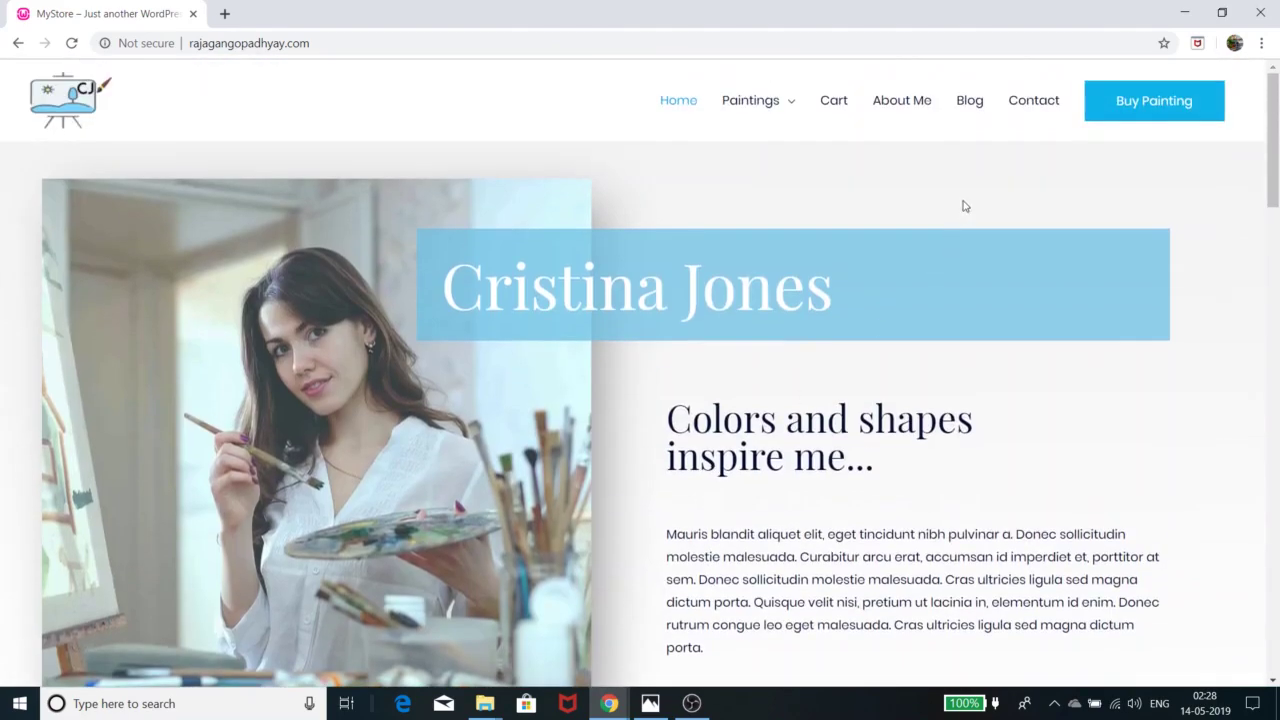
mouse_move(771, 106)
scroll(812, 520, "down", 6)
scroll(812, 553, "down", 10)
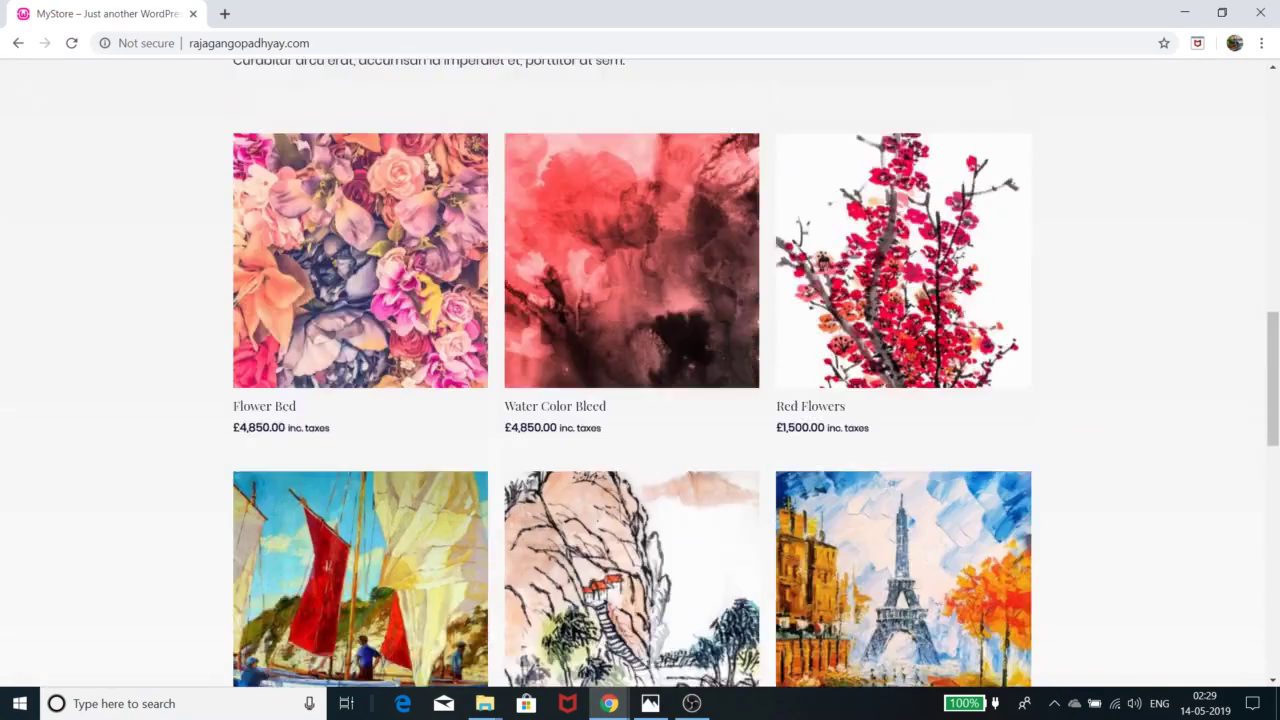
scroll(814, 560, "up", 8)
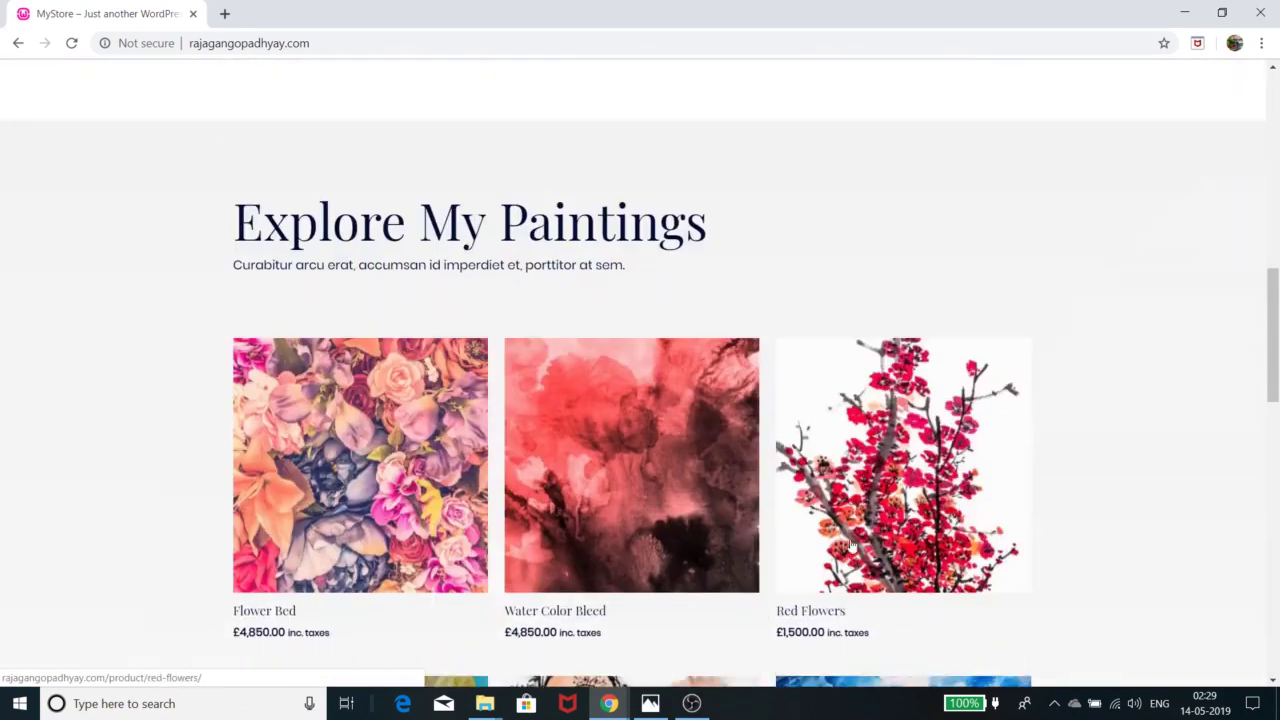
Step: Return to the WordPress admin's orders list and look over the WooCommerce management sections
left_click(1183, 15)
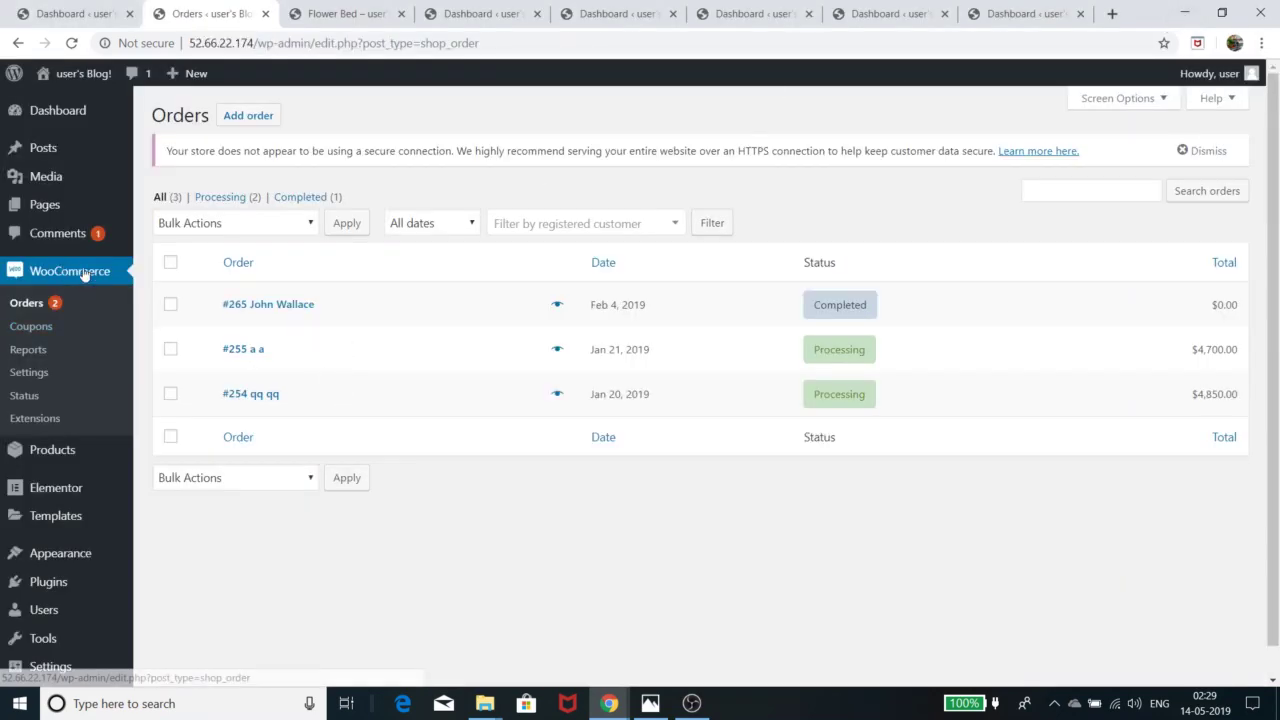
mouse_move(85, 462)
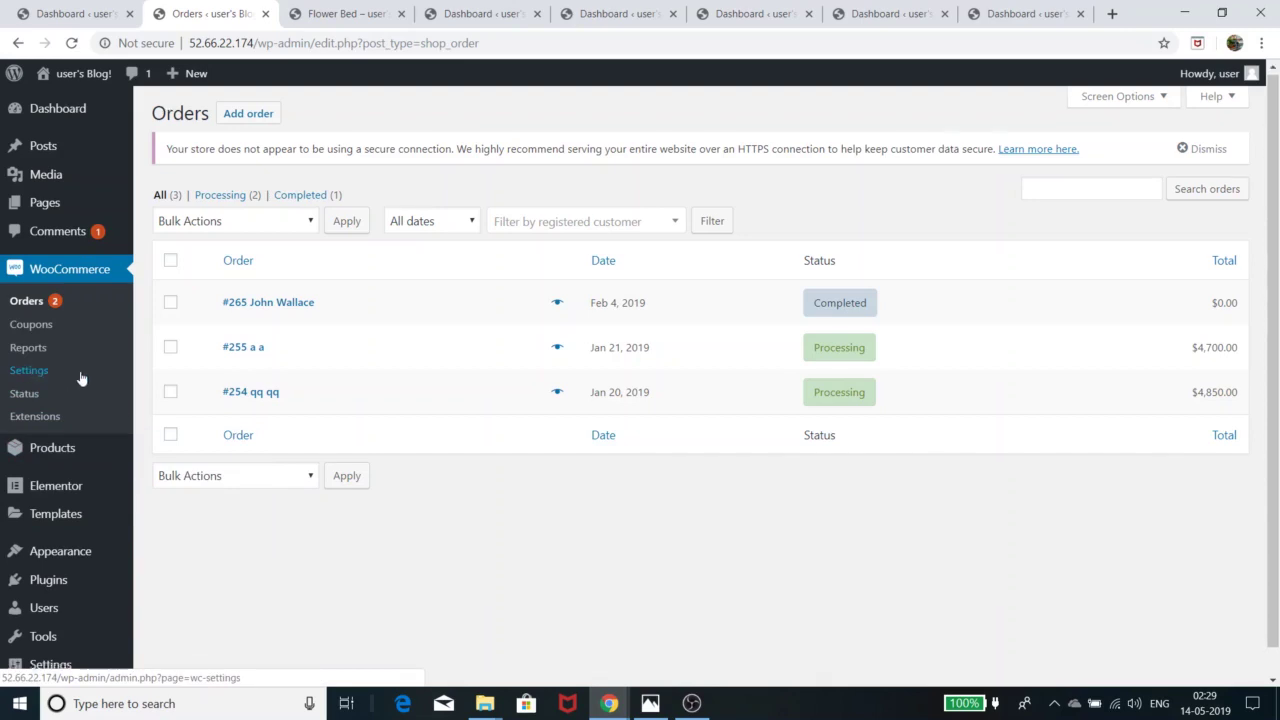
scroll(81, 378, "down", 1)
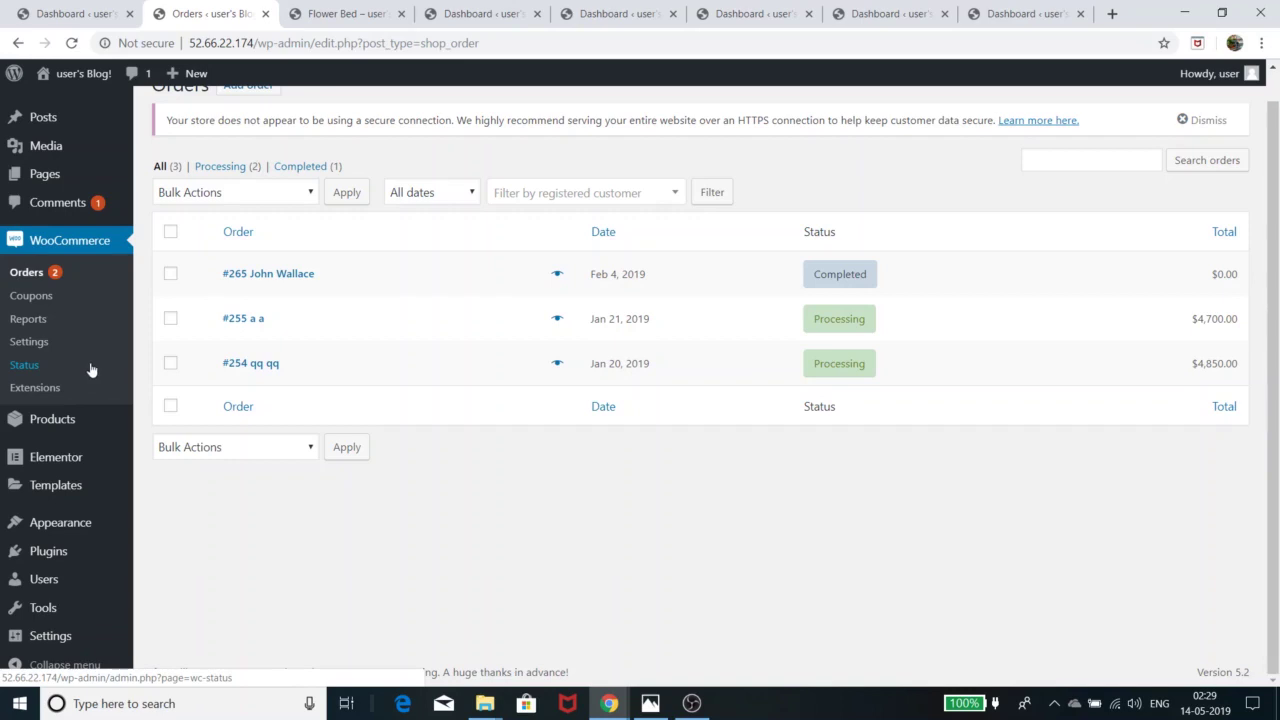
mouse_move(80, 150)
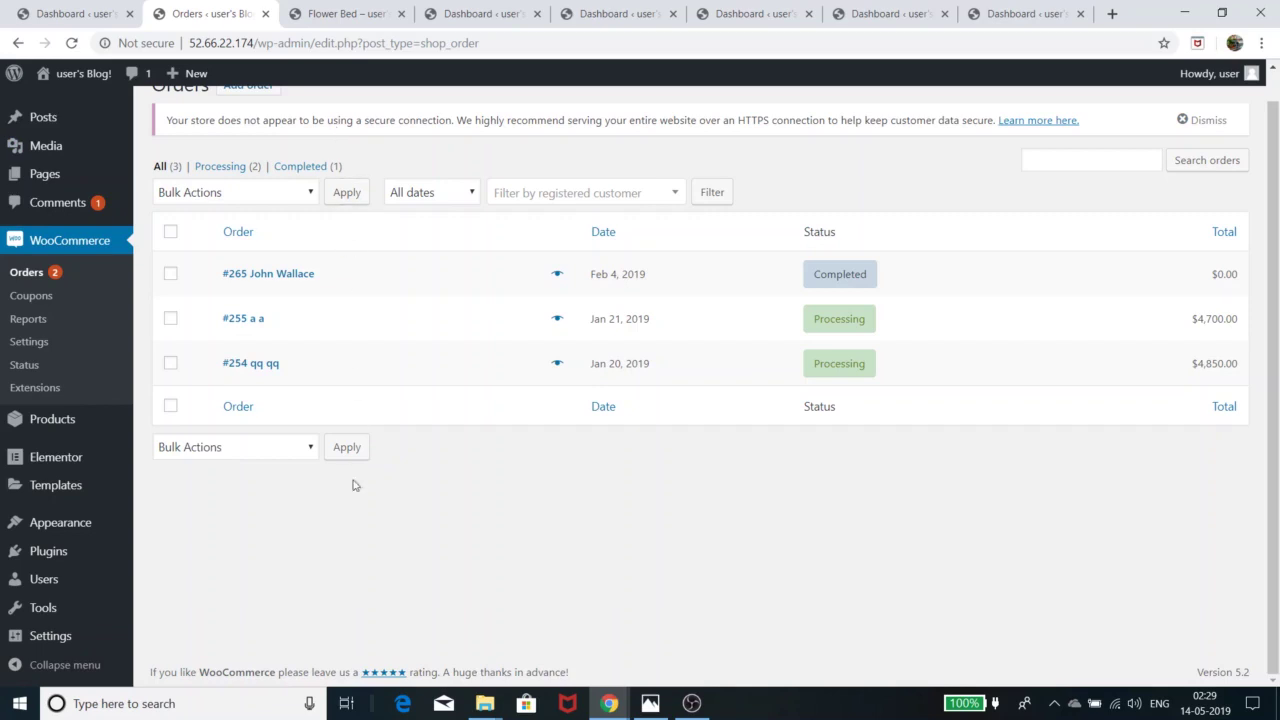
scroll(353, 505, "up", 1)
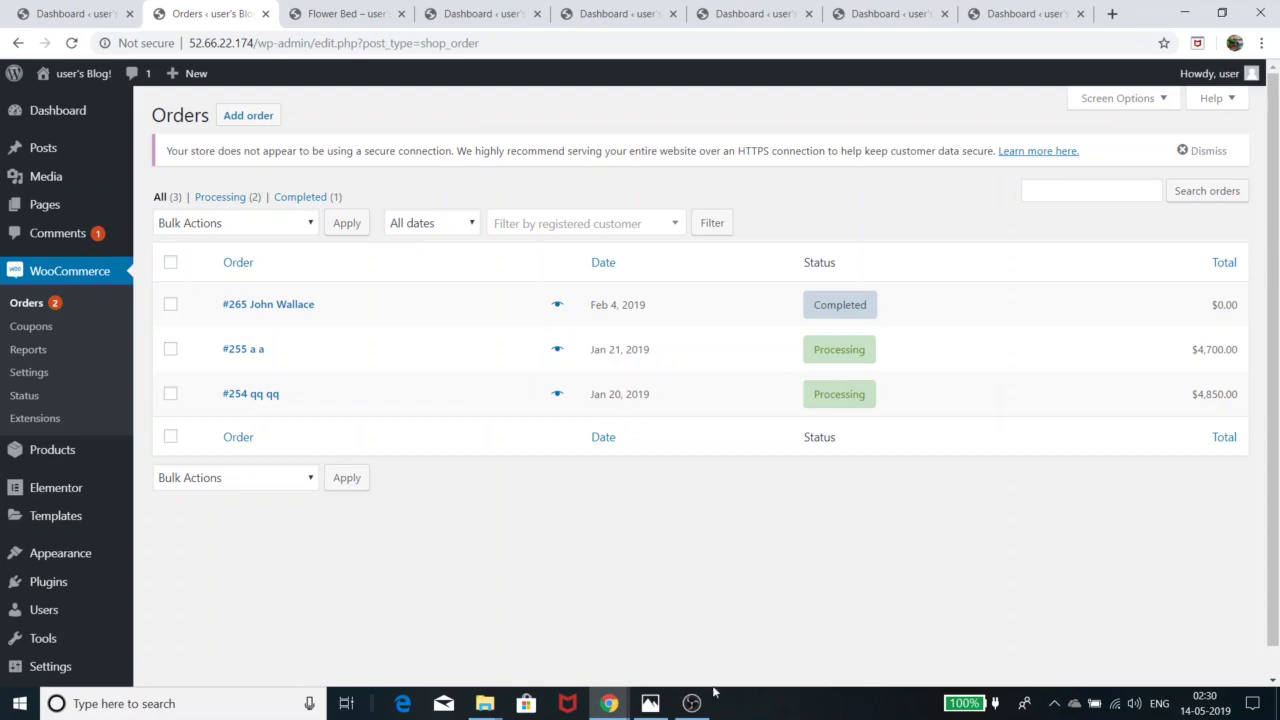
left_click(609, 703)
left_click(670, 642)
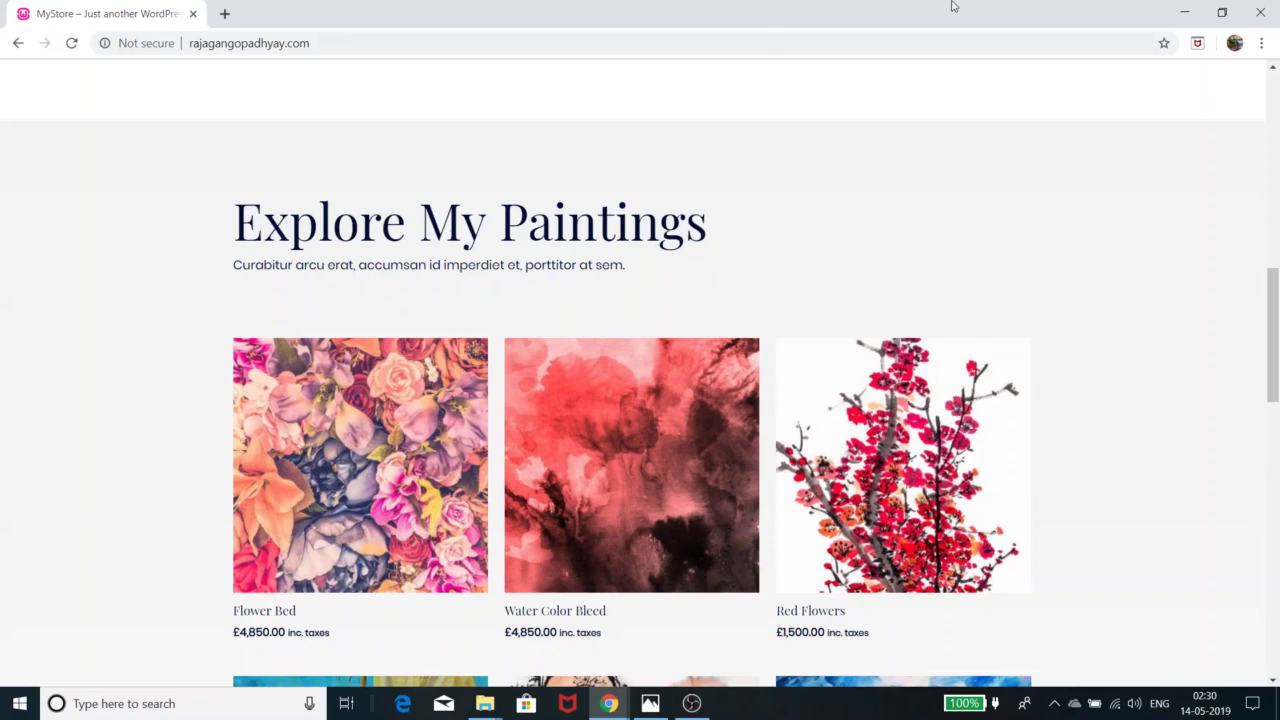
left_click(1185, 12)
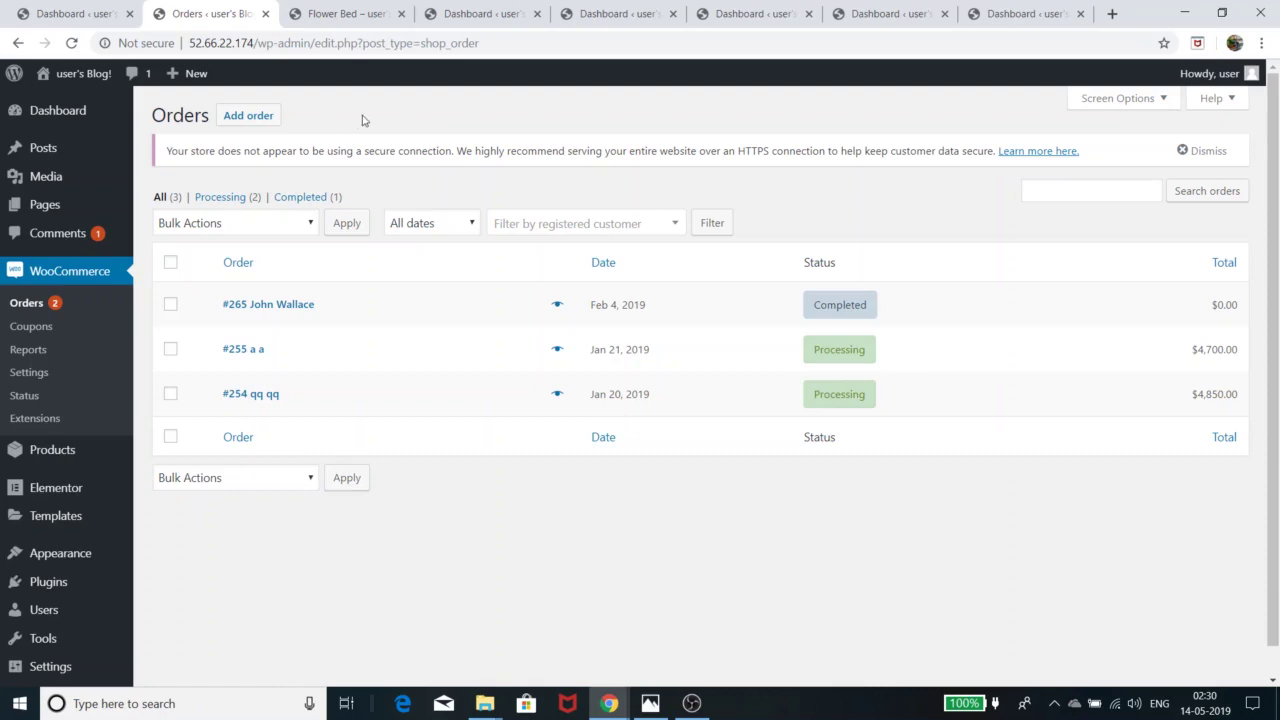
mouse_move(612, 706)
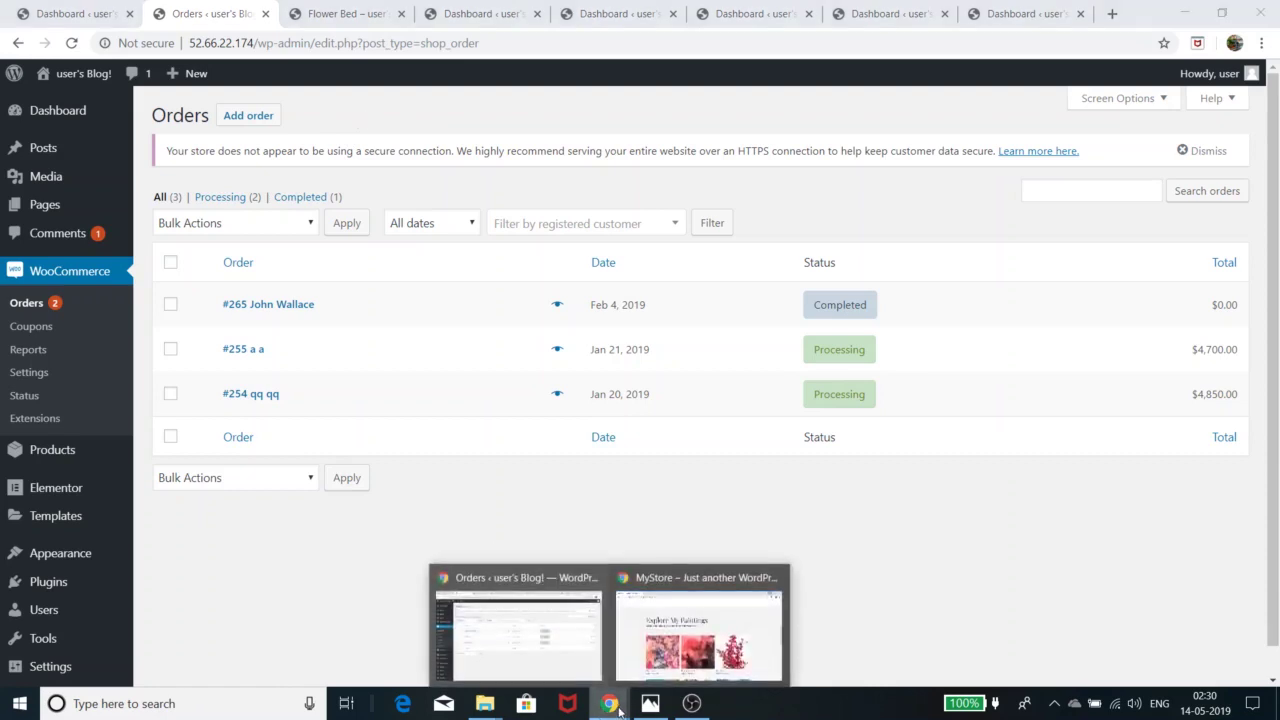
left_click(658, 638)
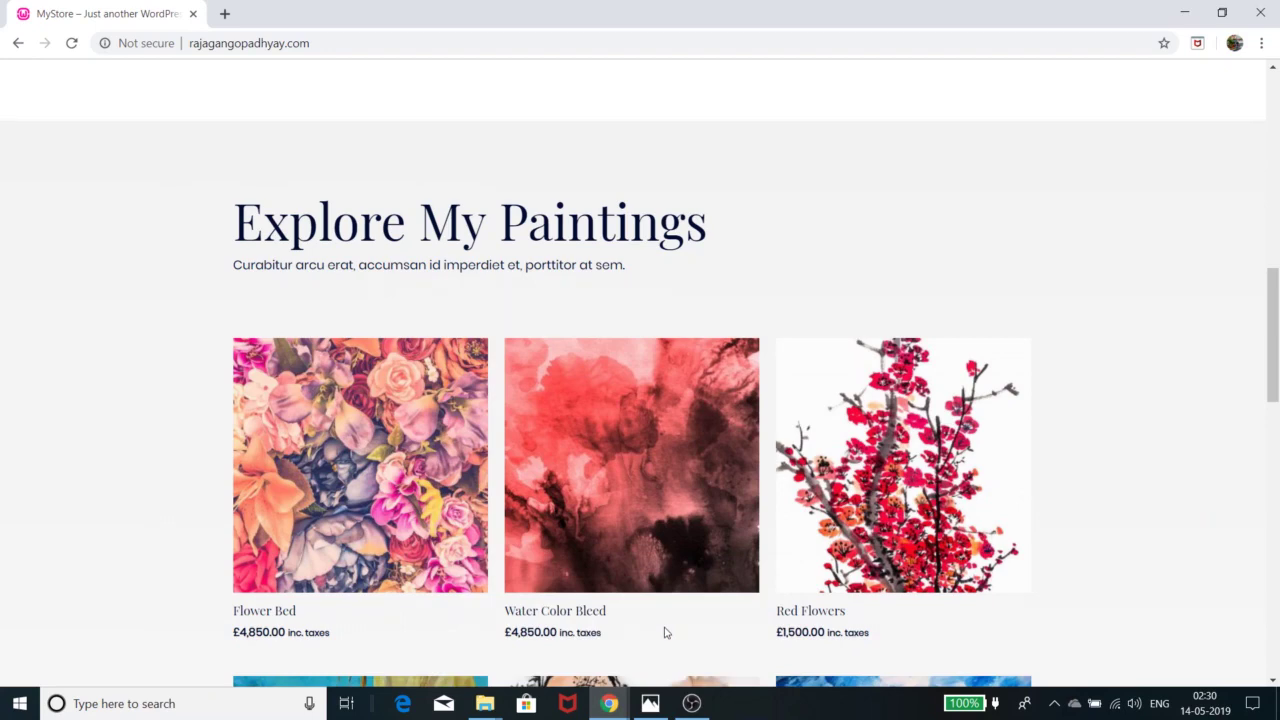
left_click(1185, 13)
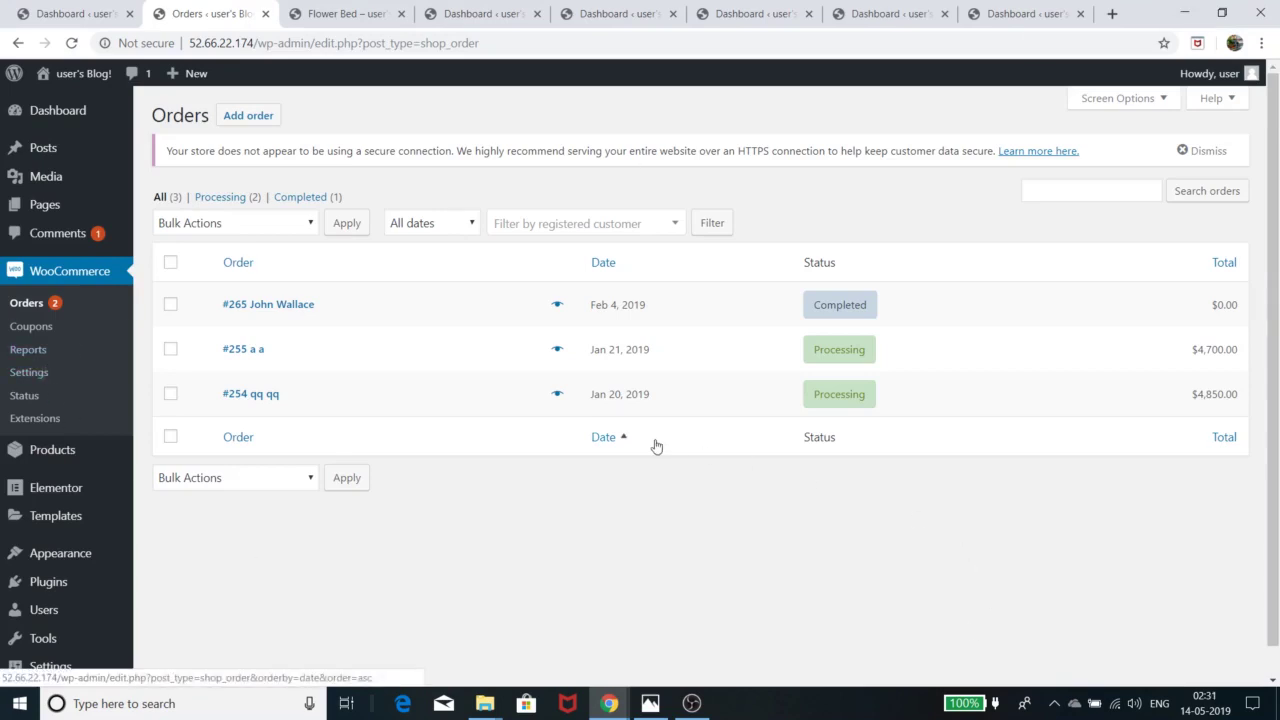
Step: Open the installed plugins list, go to adding a new plugin, and get the plugin search ready
mouse_move(17, 572)
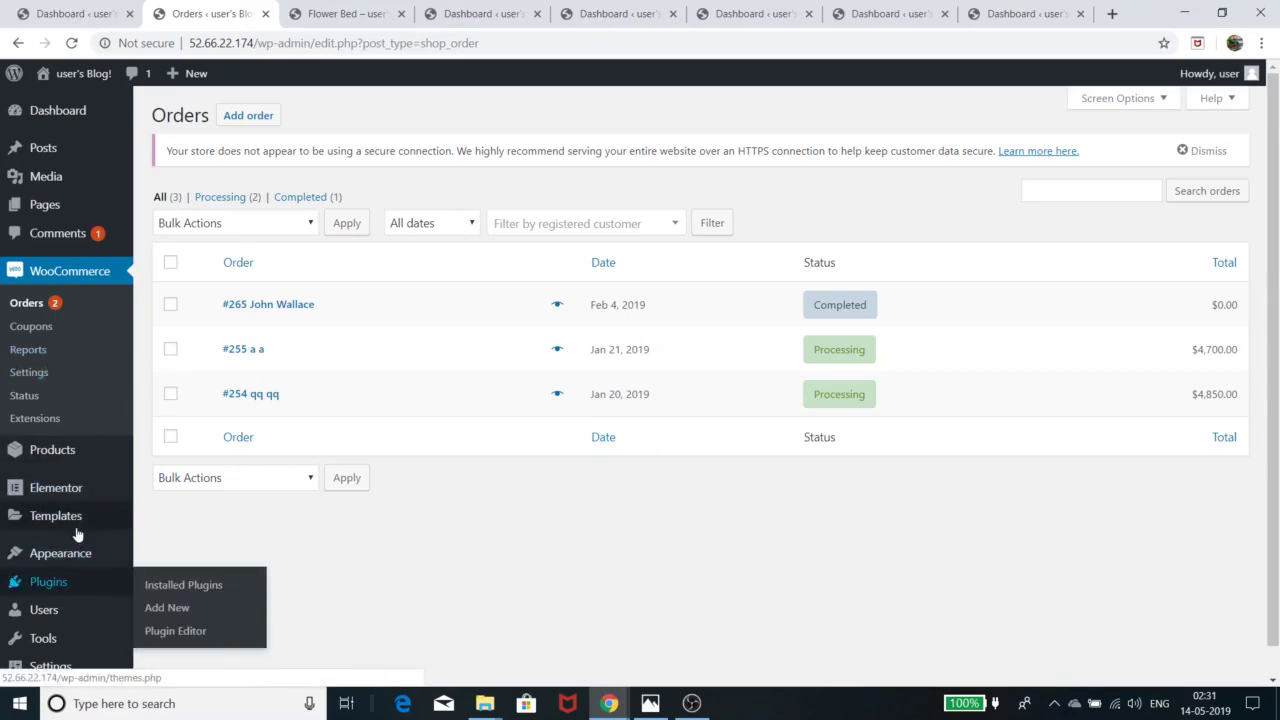
left_click(154, 588)
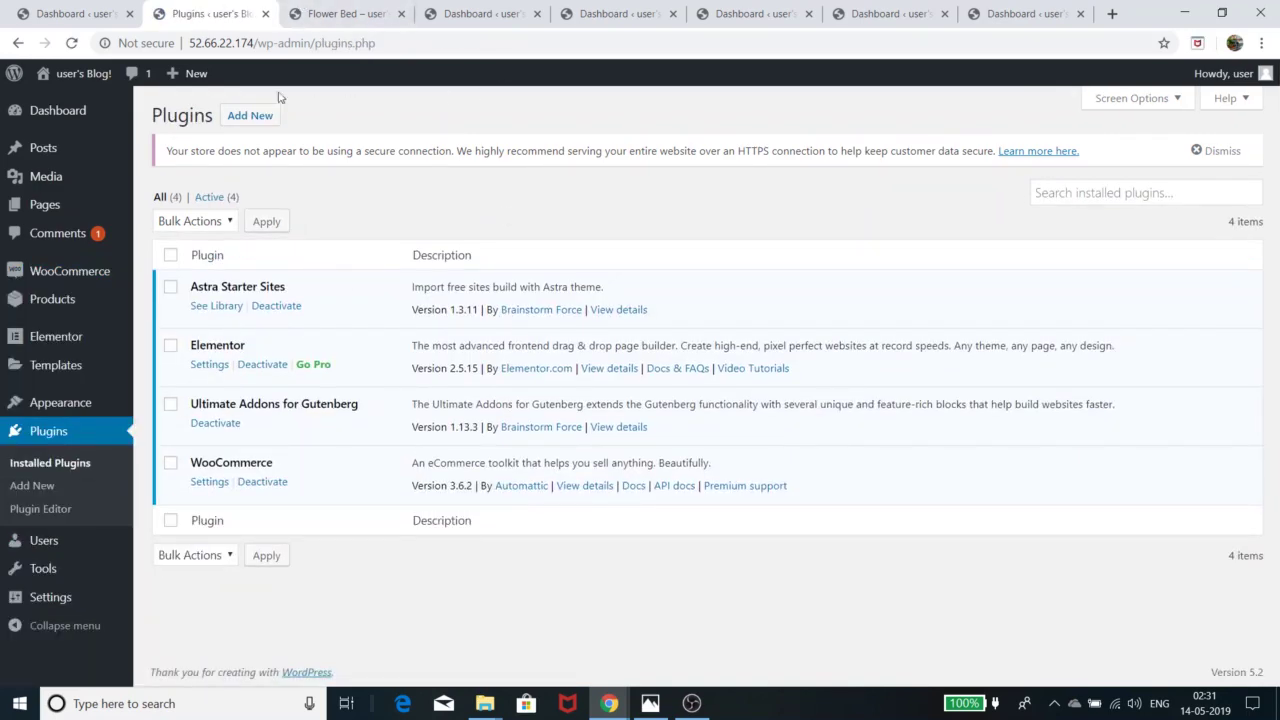
left_click(262, 116)
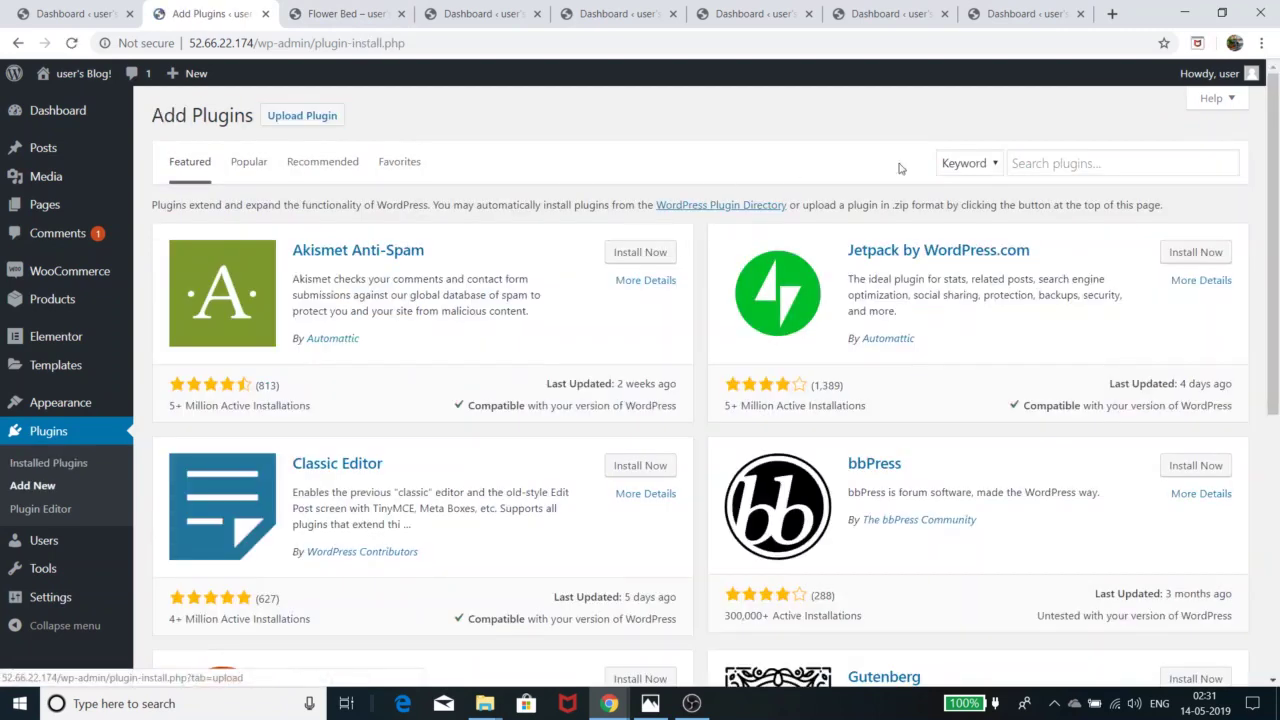
left_click(1075, 163)
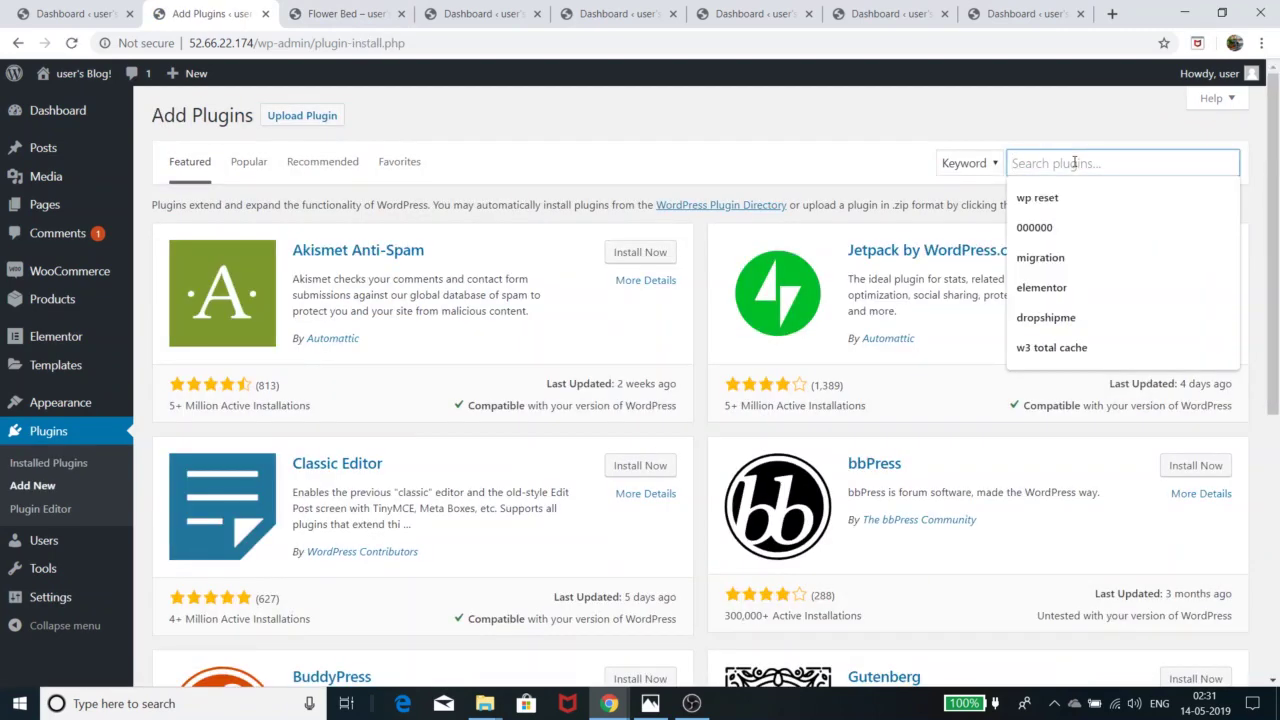
type("wp m")
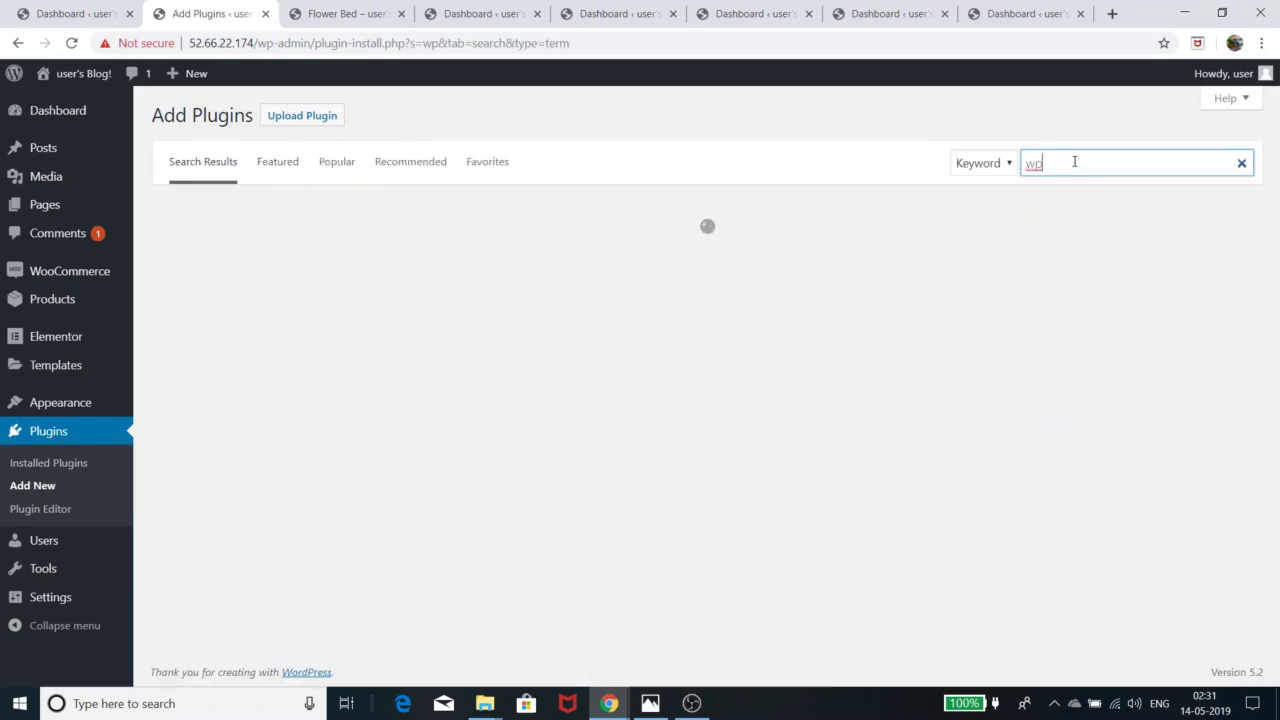
key("BackSpace")
key("BackSpace")
key("BackSpace")
key("BackSpace")
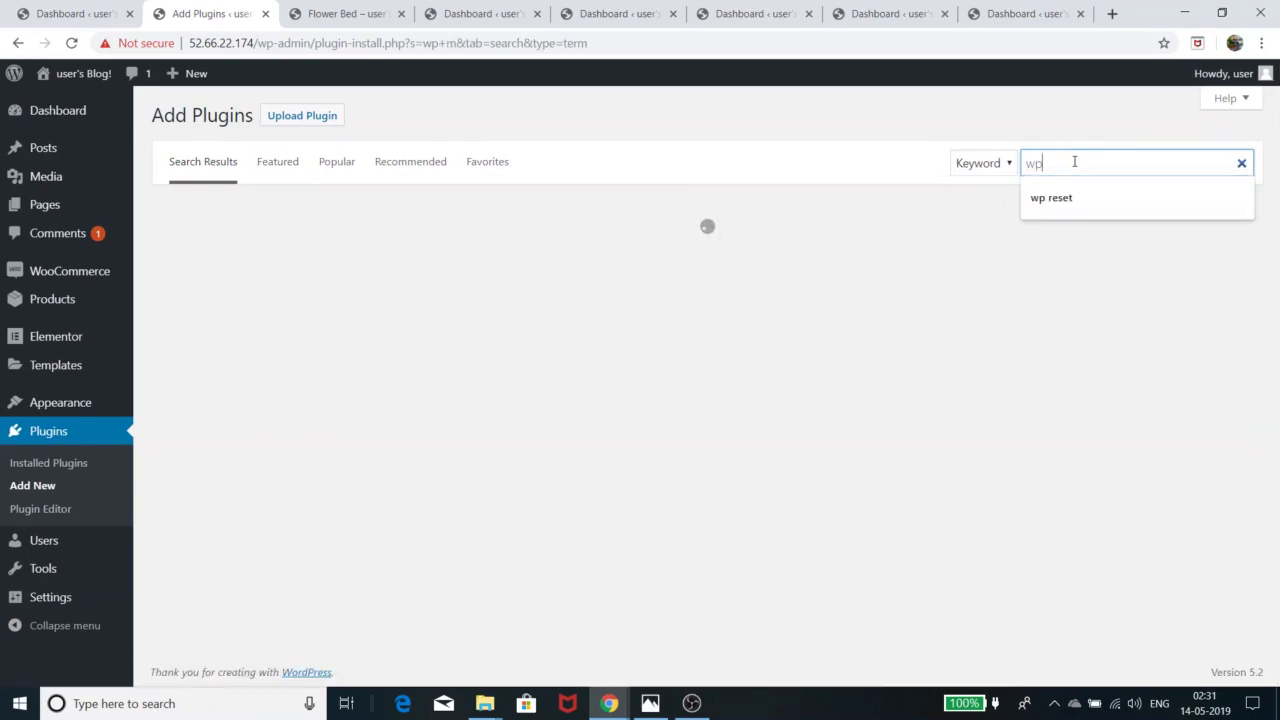
Step: Search the plugin directory for "all in one migration", and install and activate All-in-One WP Migration
type("all in one")
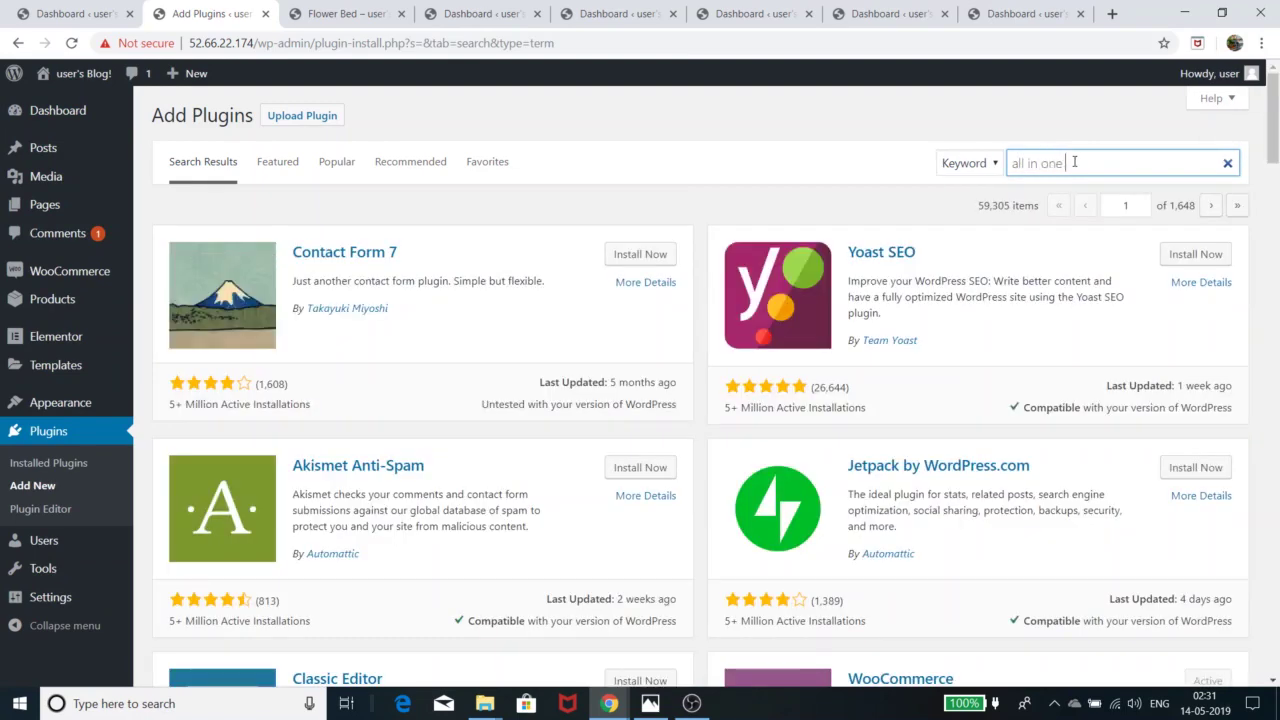
type(" migration")
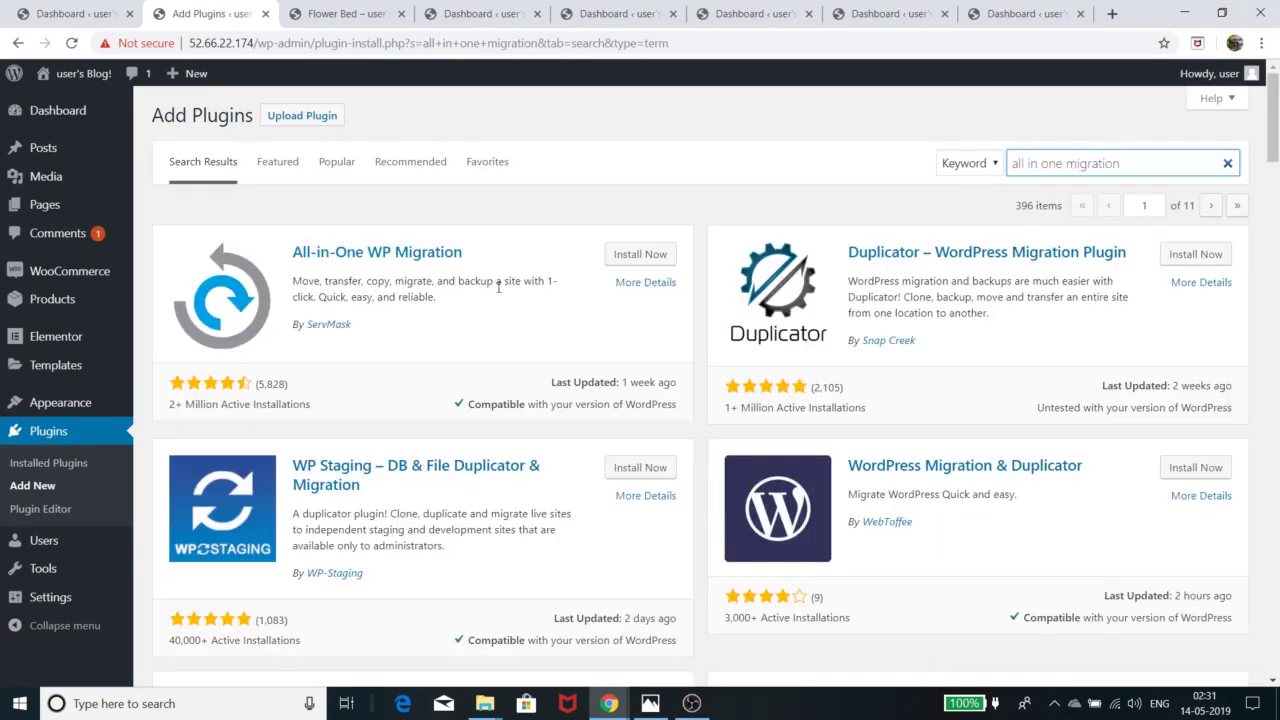
left_click(655, 259)
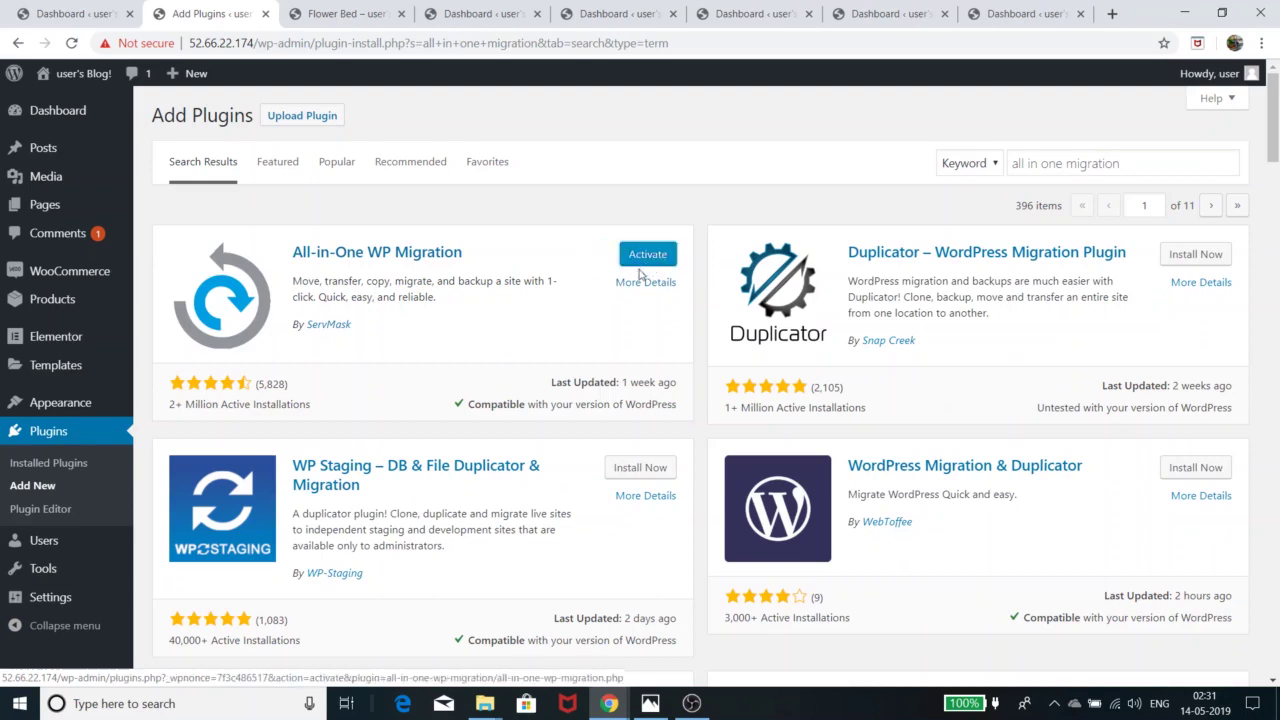
left_click(650, 255)
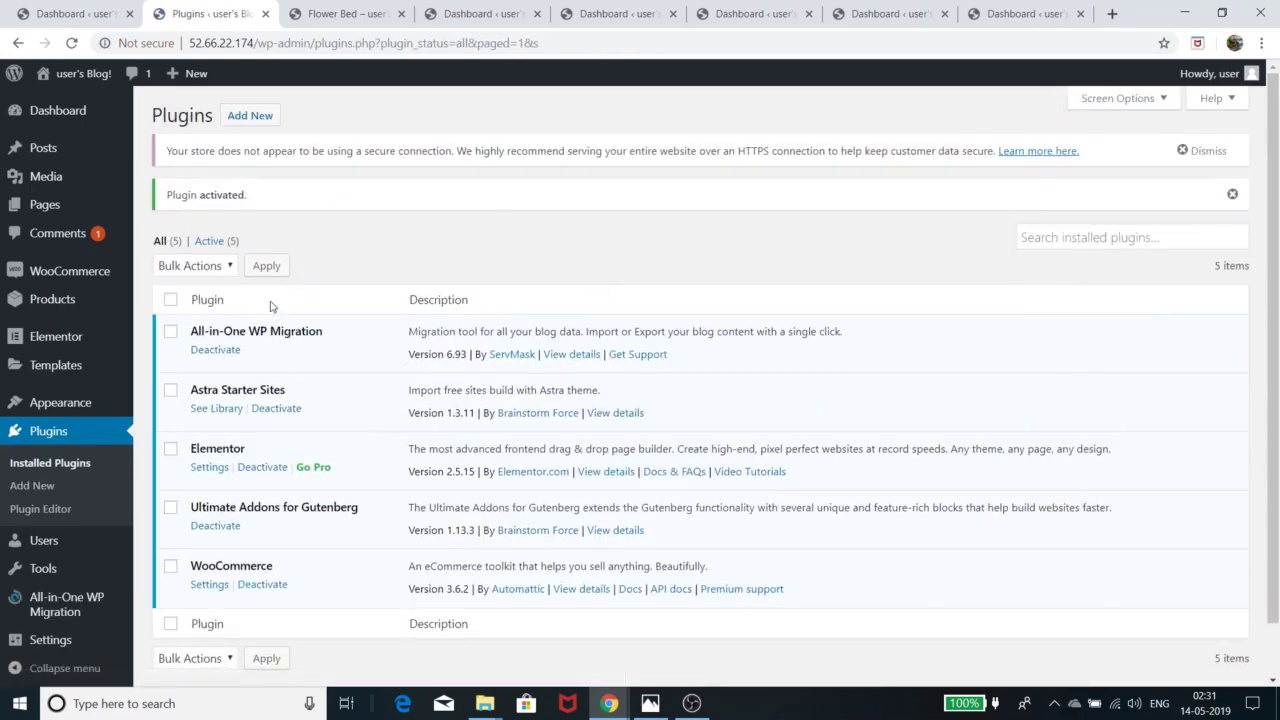
Step: Export the site to a file with All-in-One WP Migration and dismiss the download dialog
left_click(50, 605)
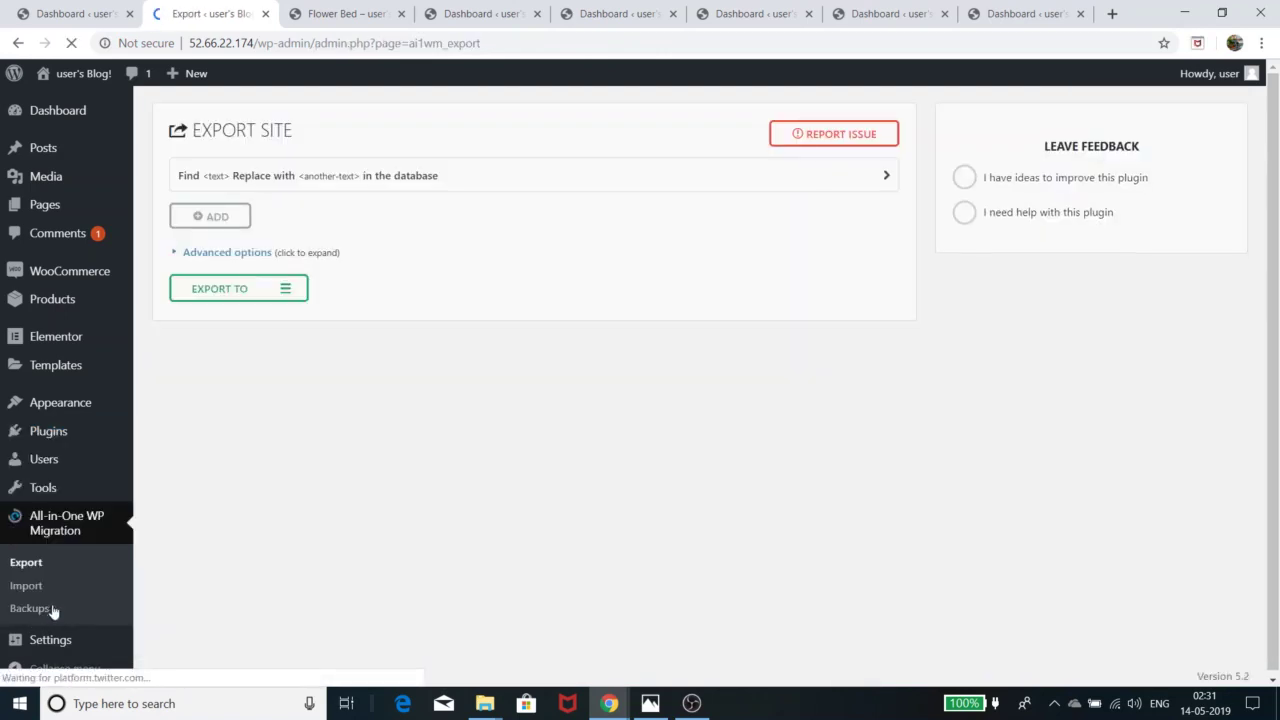
left_click(240, 292)
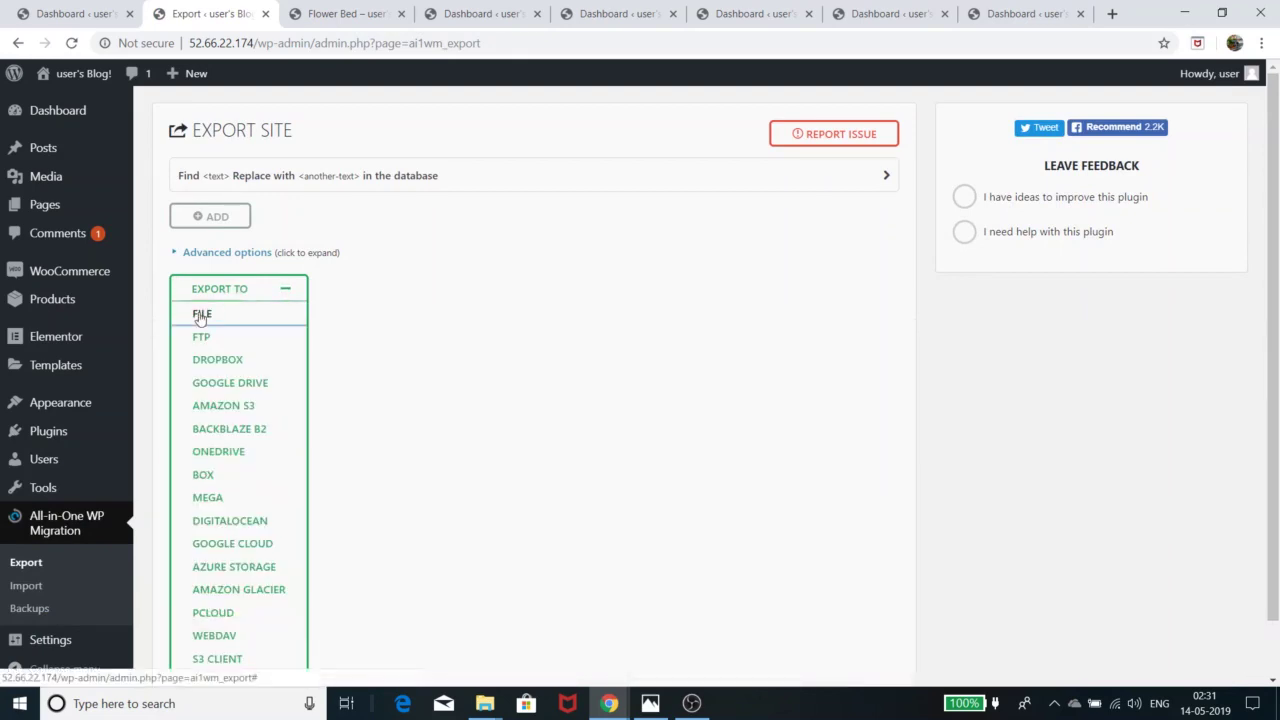
left_click(199, 314)
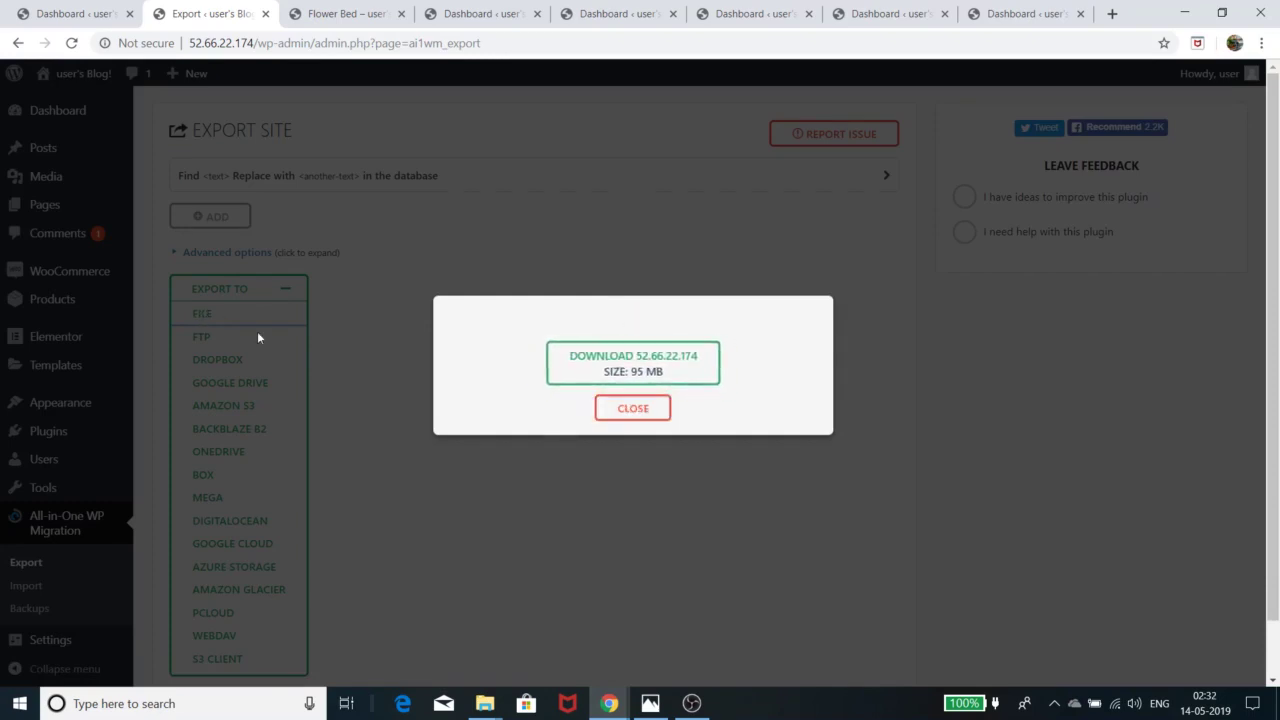
left_click(633, 410)
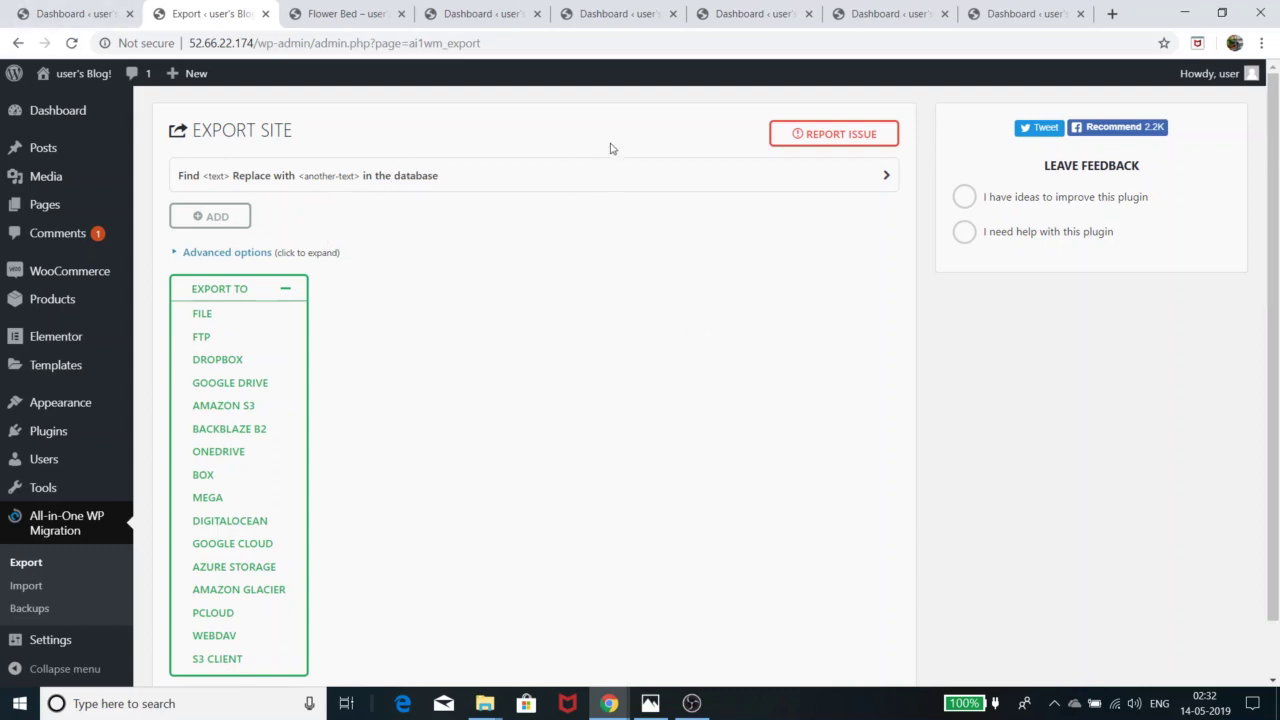
Step: Switch to the live MyStore site and view the top of its home page
left_click(609, 700)
left_click(658, 680)
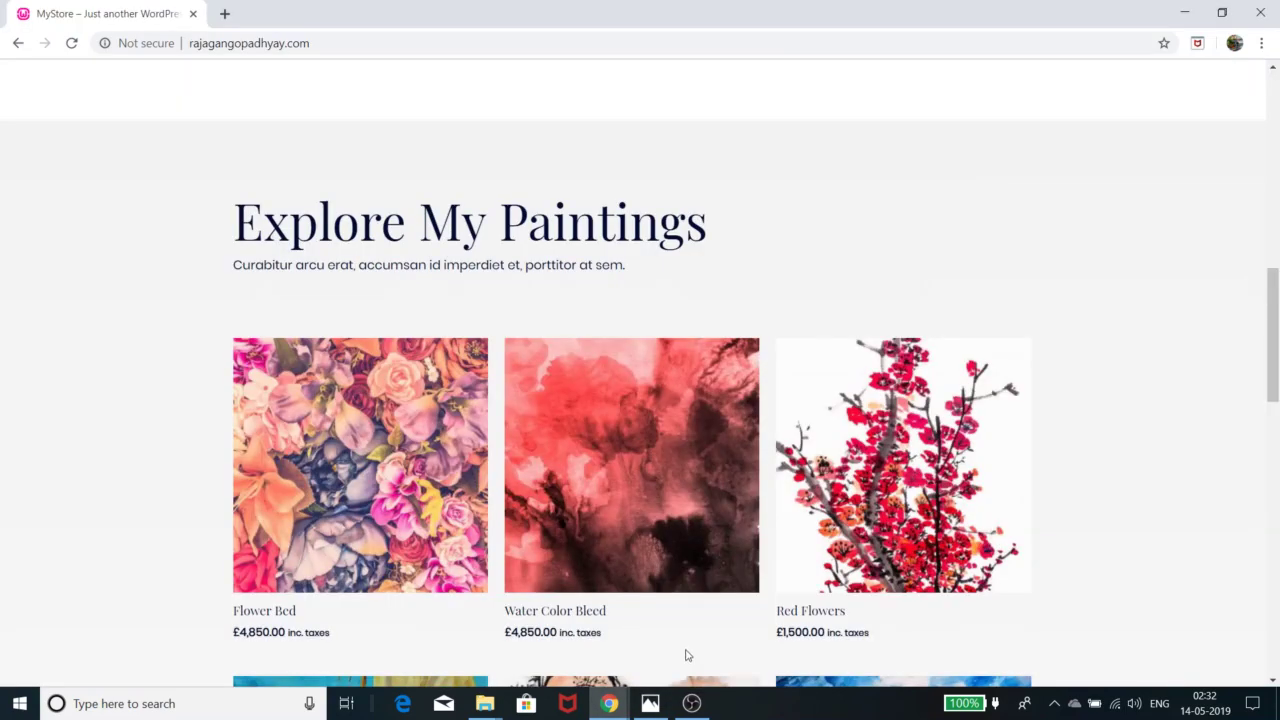
scroll(686, 651, "up", 12)
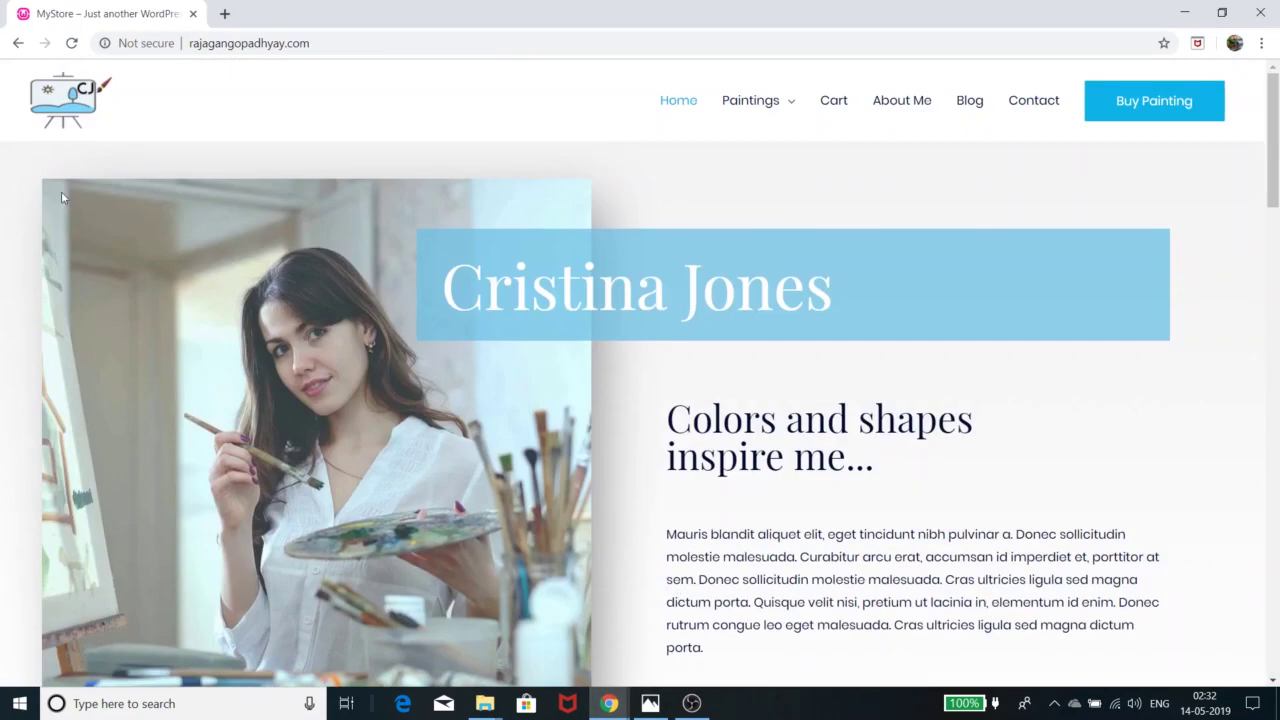
left_click(84, 122)
Step: Return to the WordPress admin and open All-in-One WP Migration's import page
left_click(1184, 12)
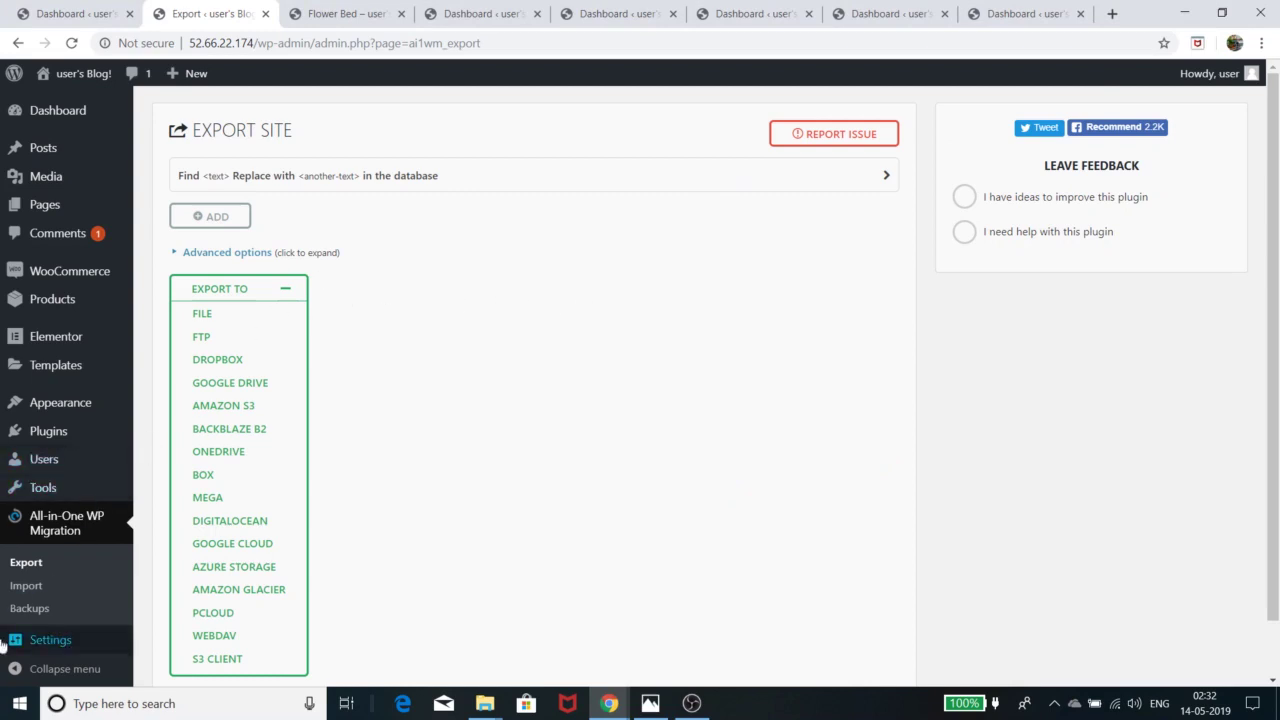
left_click(26, 587)
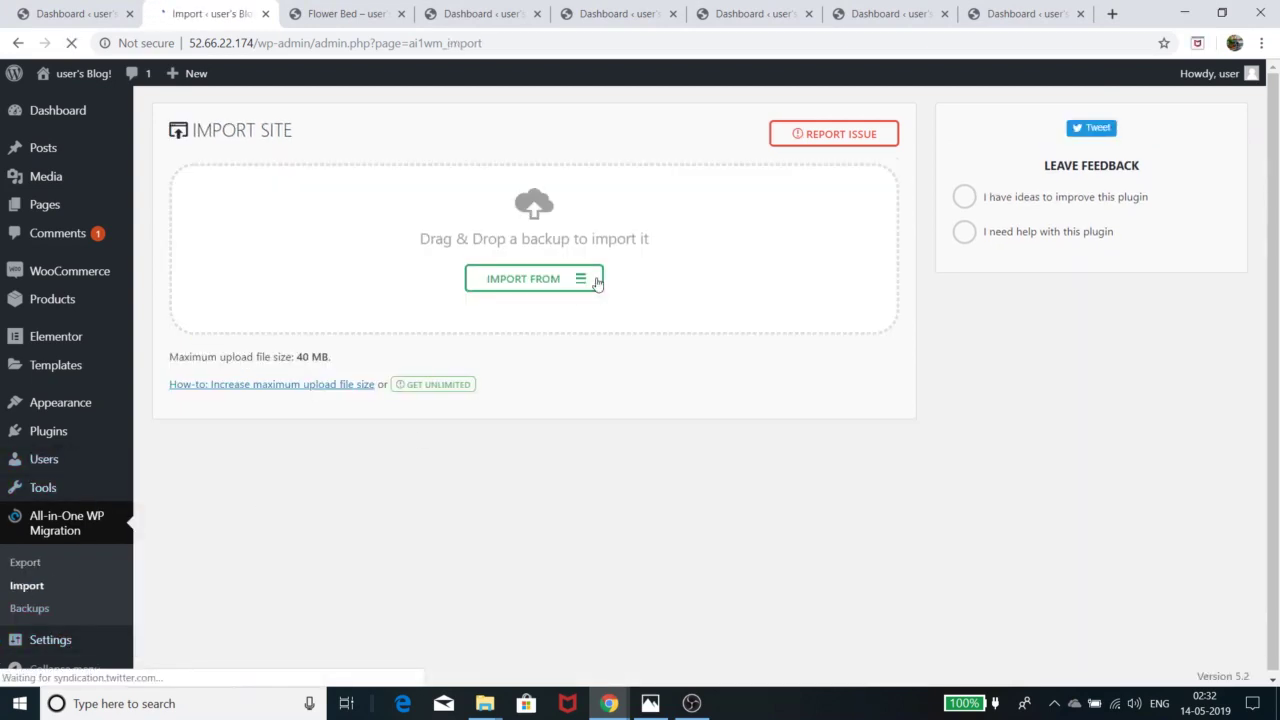
Step: Switch back to the live MyStore site and review its introduction and welcome sections
mouse_move(611, 708)
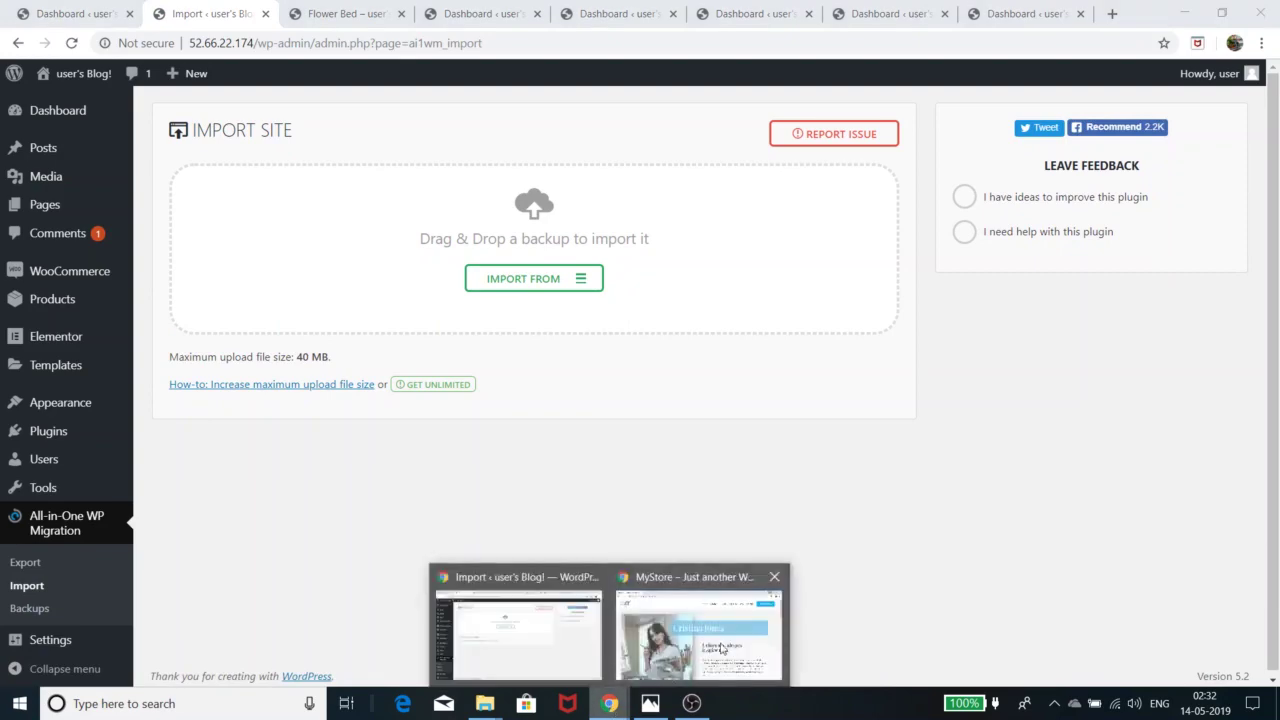
left_click(700, 625)
scroll(1114, 508, "down", 8)
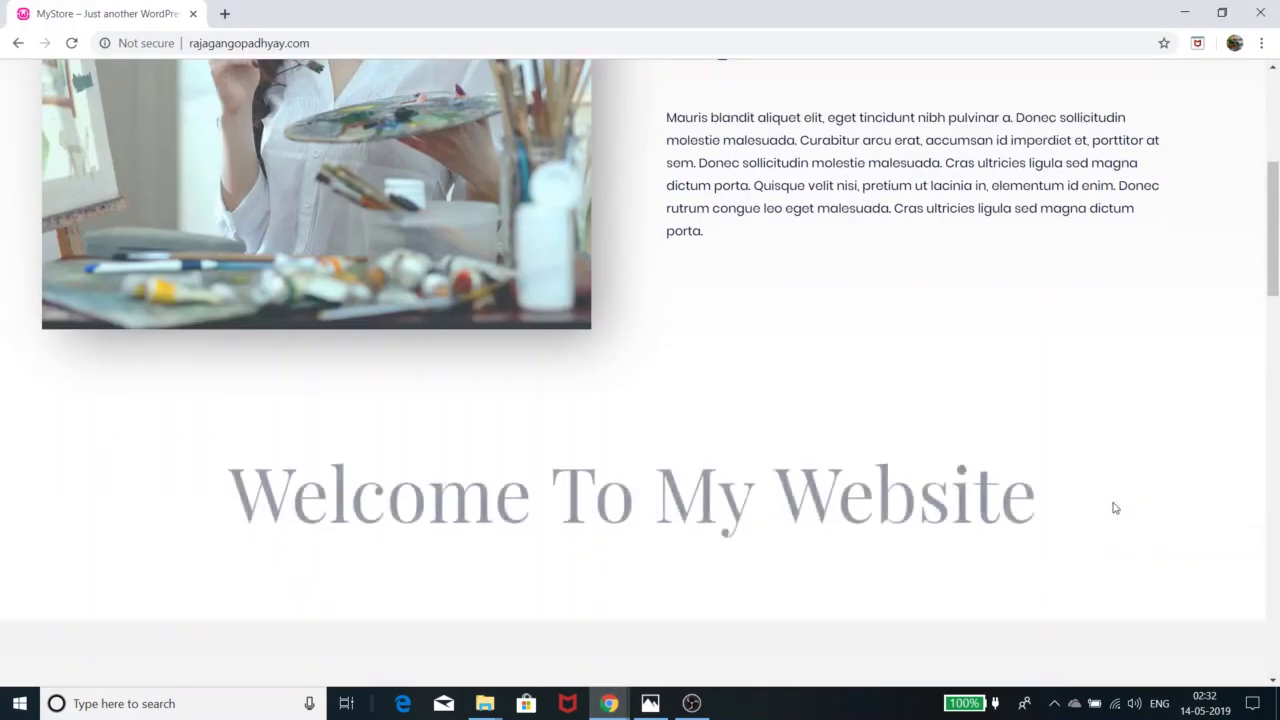
scroll(1114, 508, "up", 9)
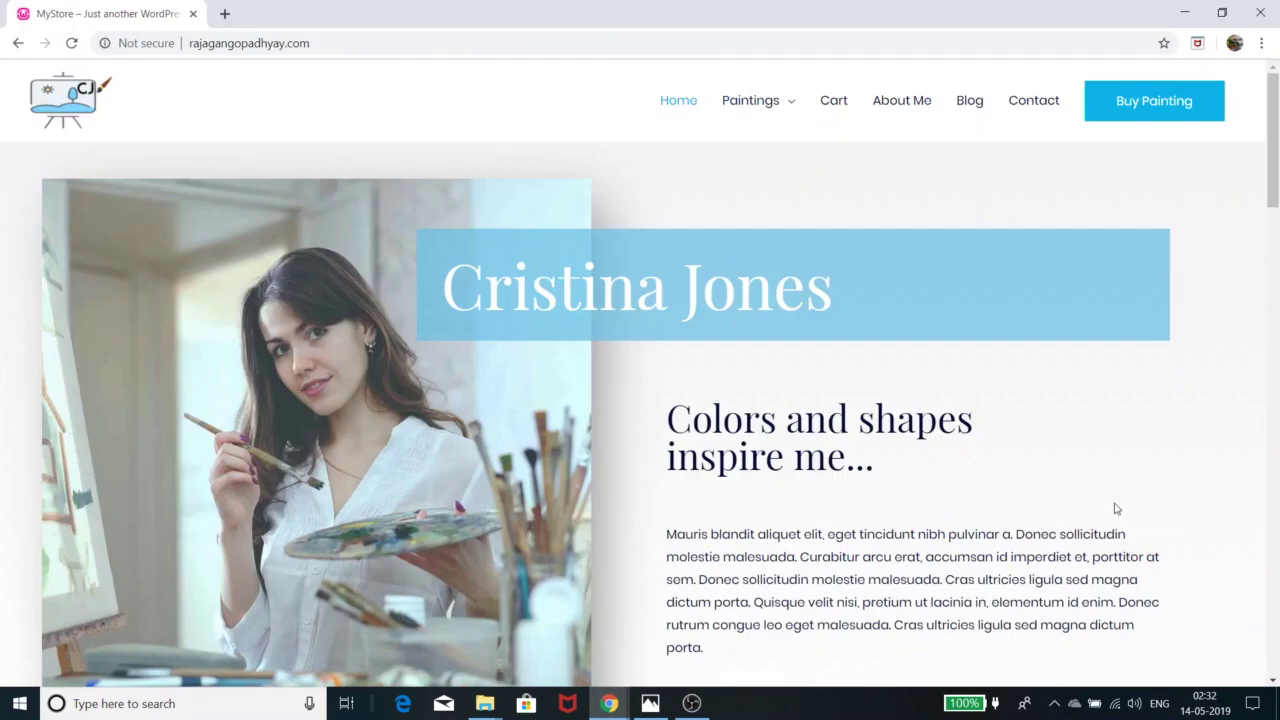